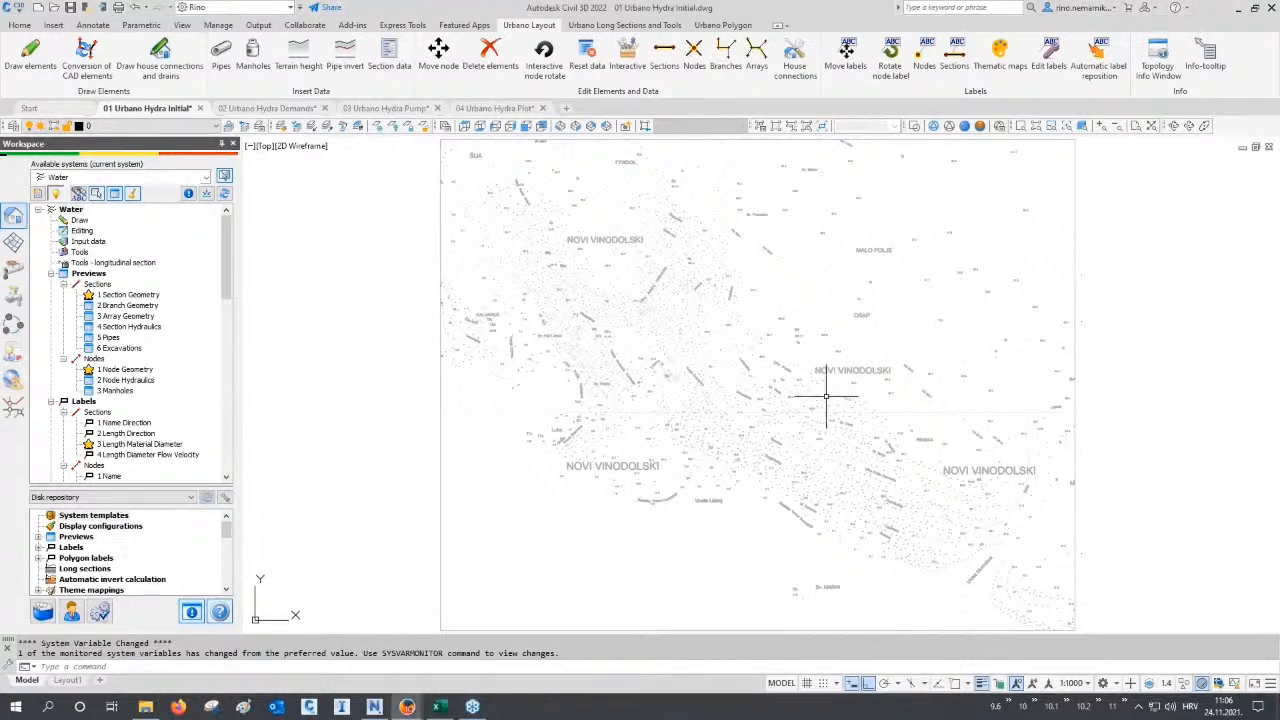
Start the Google Maps import for the water system and find Novi Vinodolski, Croatia on the satellite map.
{"action": "key", "text": "Escape"}
{"action": "key", "text": "Escape"}
{"action": "scroll", "coordinate": [822, 402], "scroll_direction": "up", "scroll_amount": 3}
{"action": "mouse_move", "coordinate": [820, 423]}
{"action": "middle_mouse_down"}
{"action": "mouse_move", "coordinate": [840, 430]}
{"action": "mouse_move", "coordinate": [840, 394]}
{"action": "middle_mouse_up"}
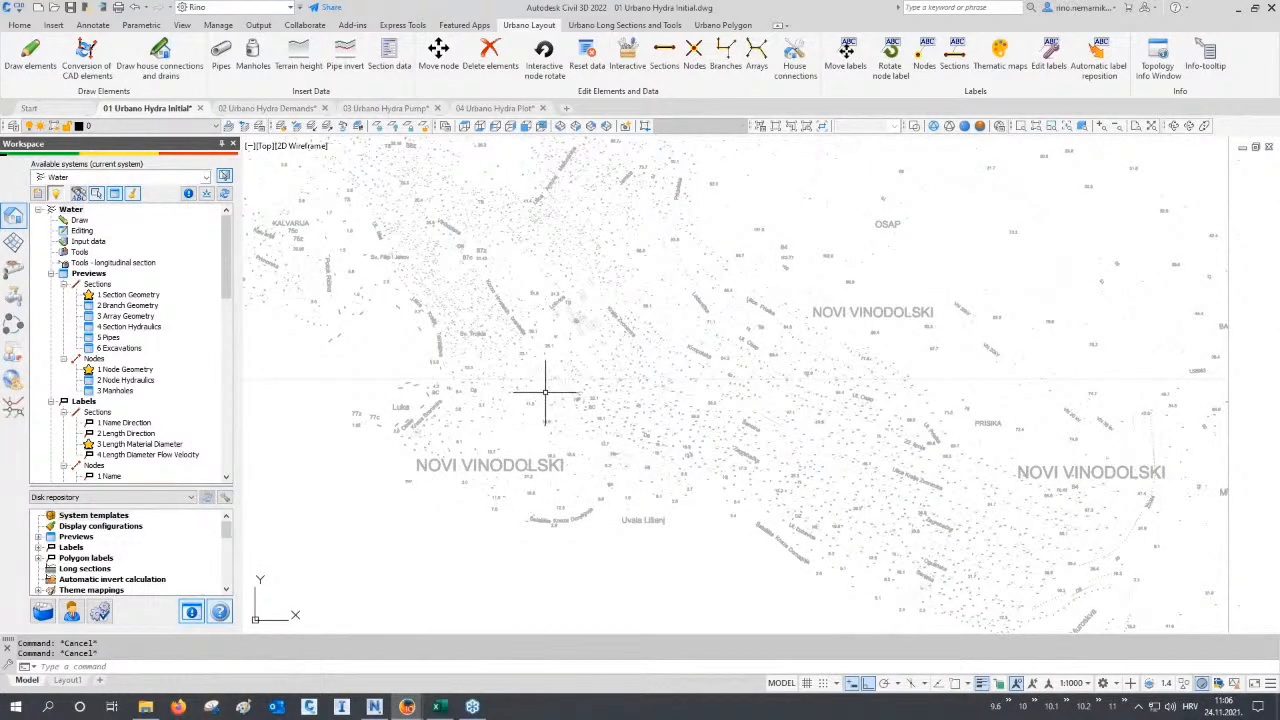
{"action": "scroll", "coordinate": [545, 391], "scroll_direction": "up", "scroll_amount": 2}
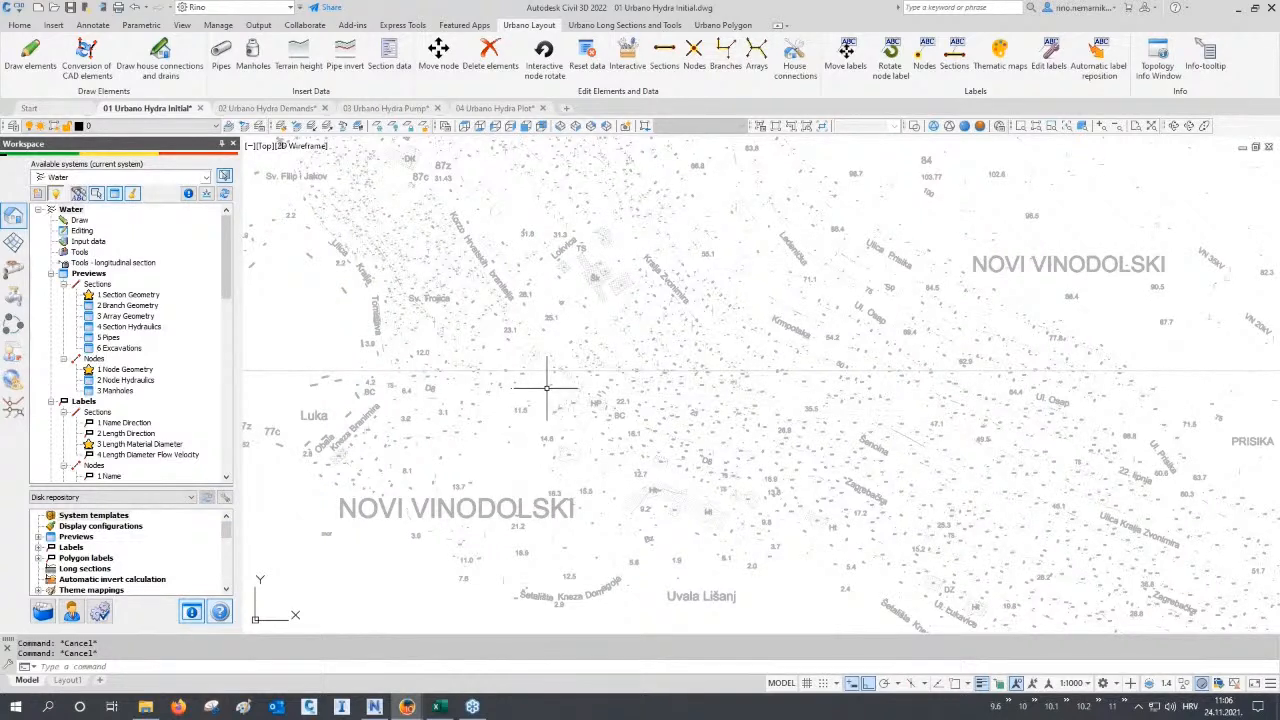
{"action": "right_click", "coordinate": [79, 252]}
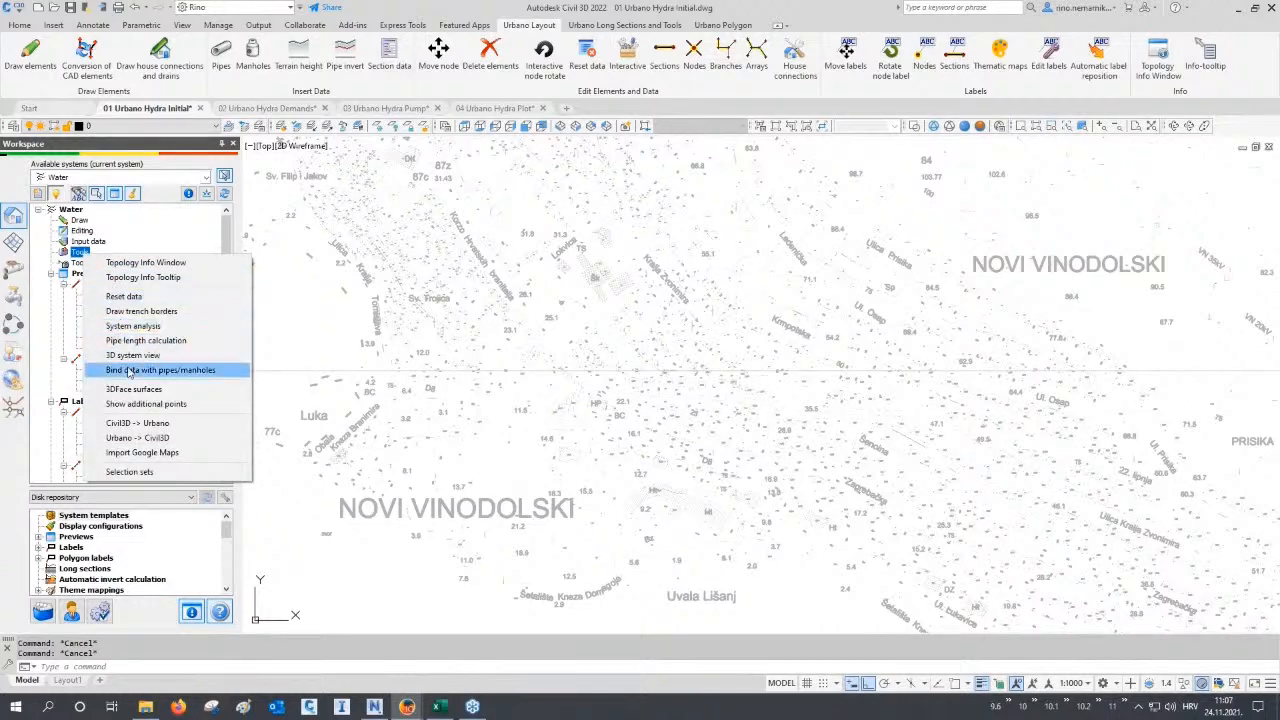
{"action": "left_click", "coordinate": [163, 453]}
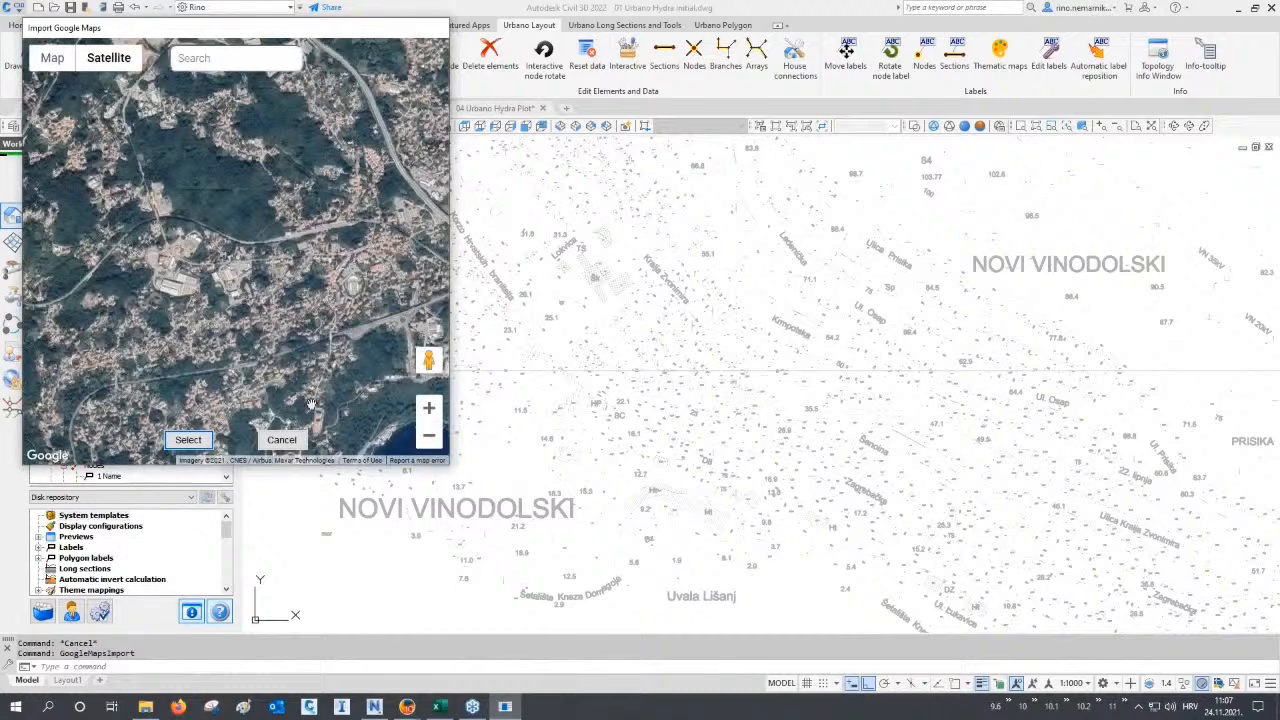
{"action": "left_click", "coordinate": [203, 60]}
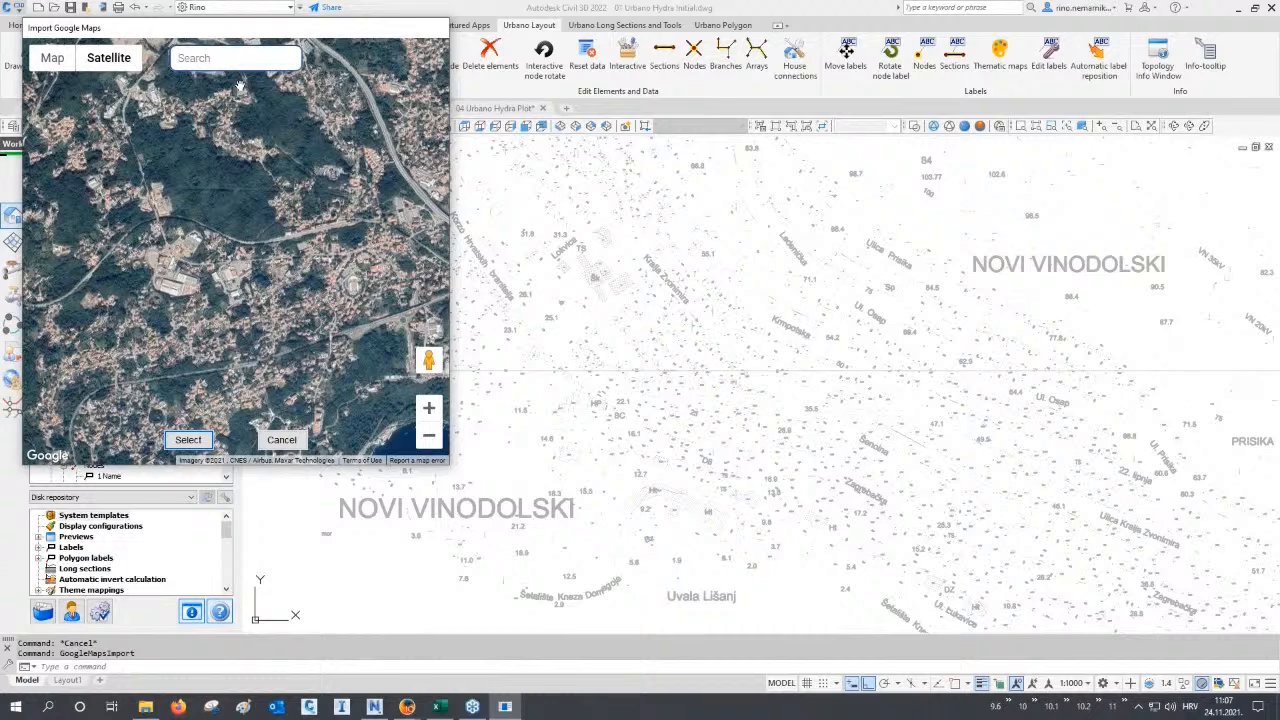
{"action": "type", "text": "Novi v"}
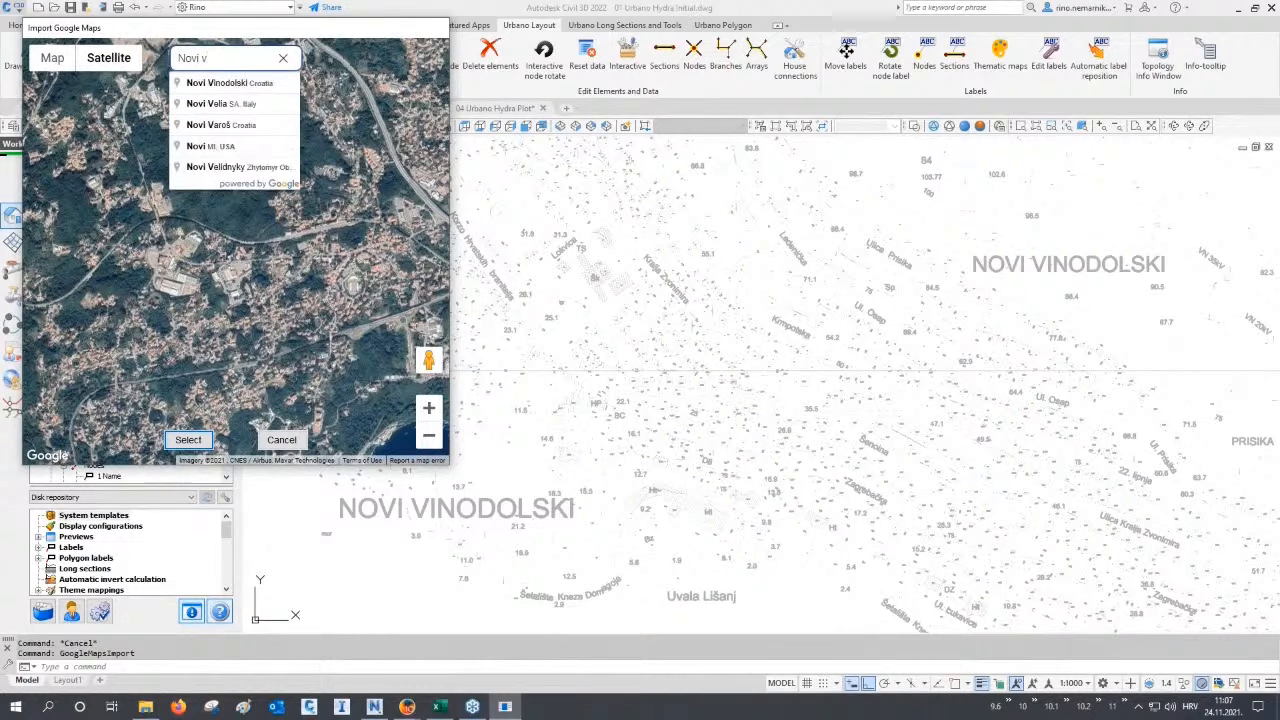
{"action": "left_click", "coordinate": [230, 83]}
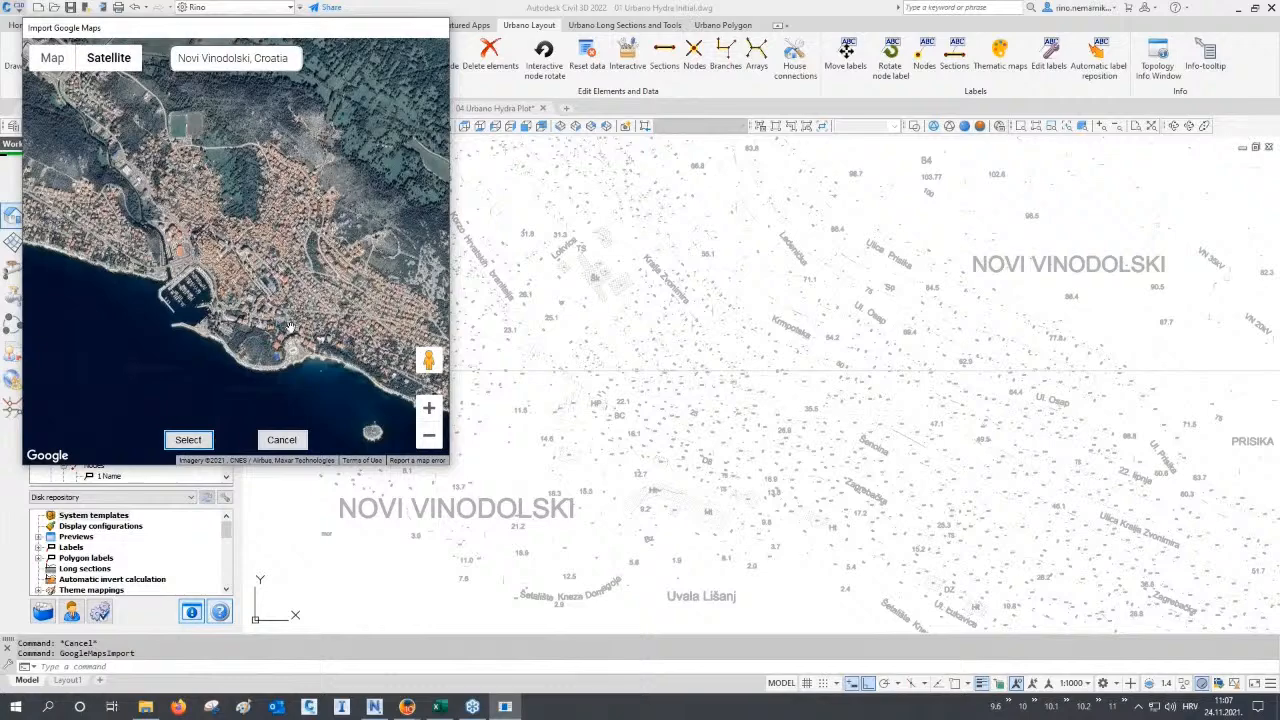
Frame the coastal residential area southeast of the Novi Vinodolski harbour and select it as the import area.
{"action": "scroll", "coordinate": [289, 327], "scroll_direction": "up", "scroll_amount": 2}
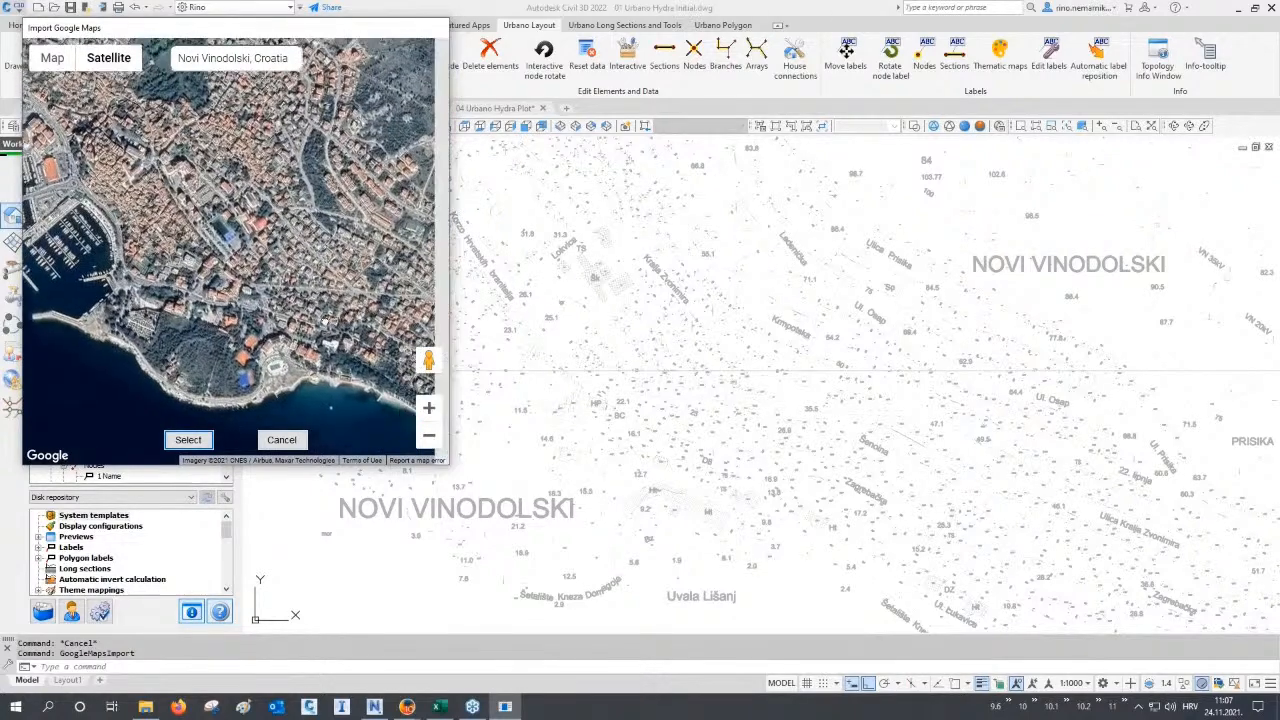
{"action": "left_click_drag", "start_coordinate": [325, 320], "coordinate": [46, 238]}
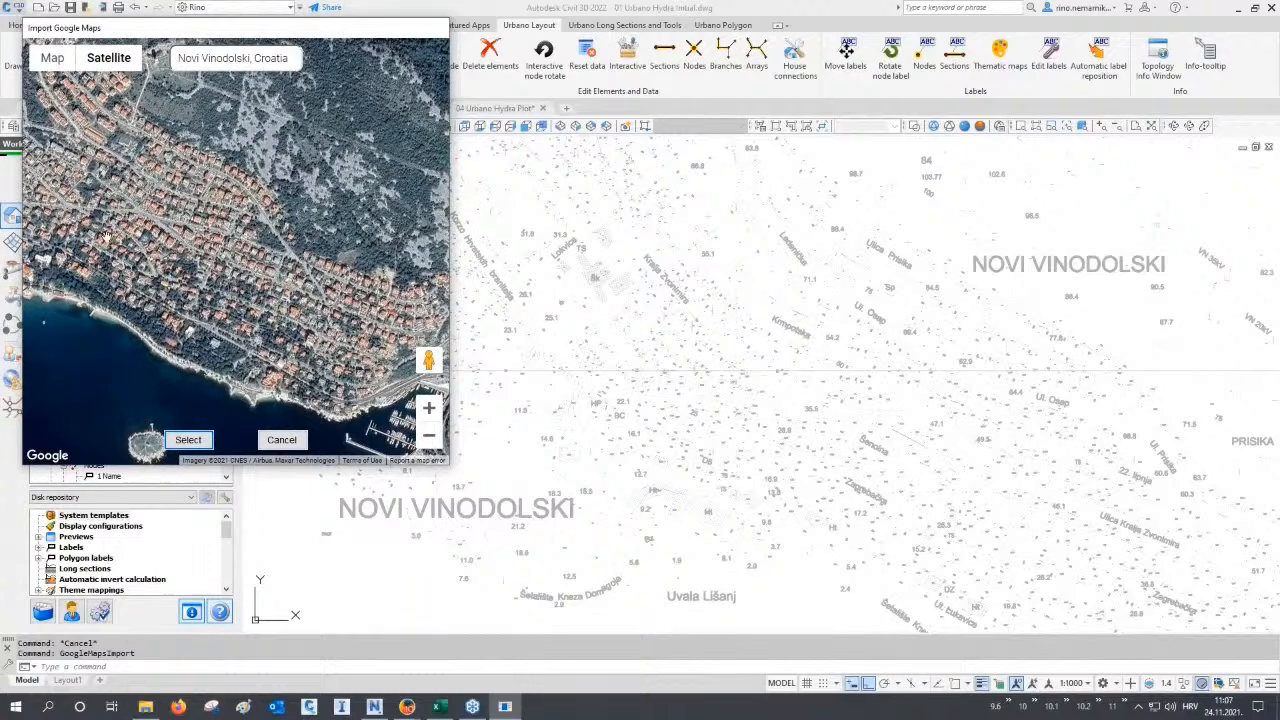
{"action": "left_click", "coordinate": [188, 441]}
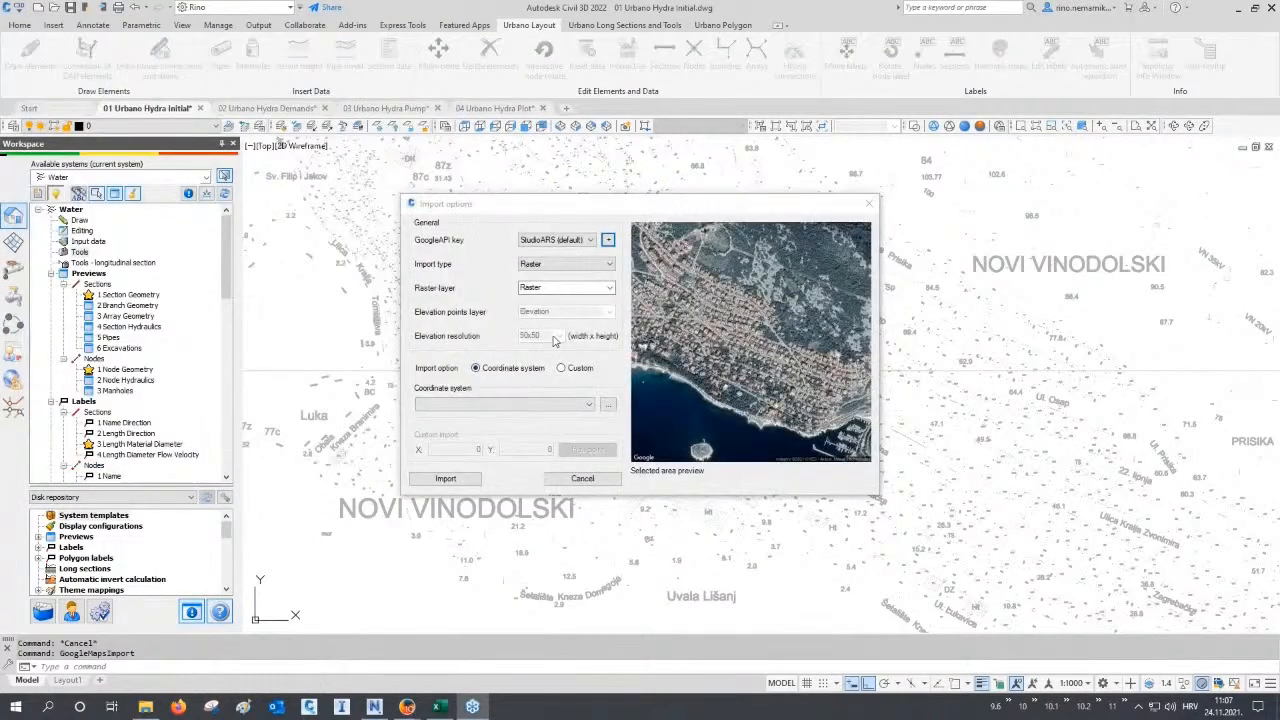
Import the selected area as Raster + Elevation in coordinate system 3907 MGI 1901 / Balkans zone 5.
{"action": "left_click", "coordinate": [578, 266]}
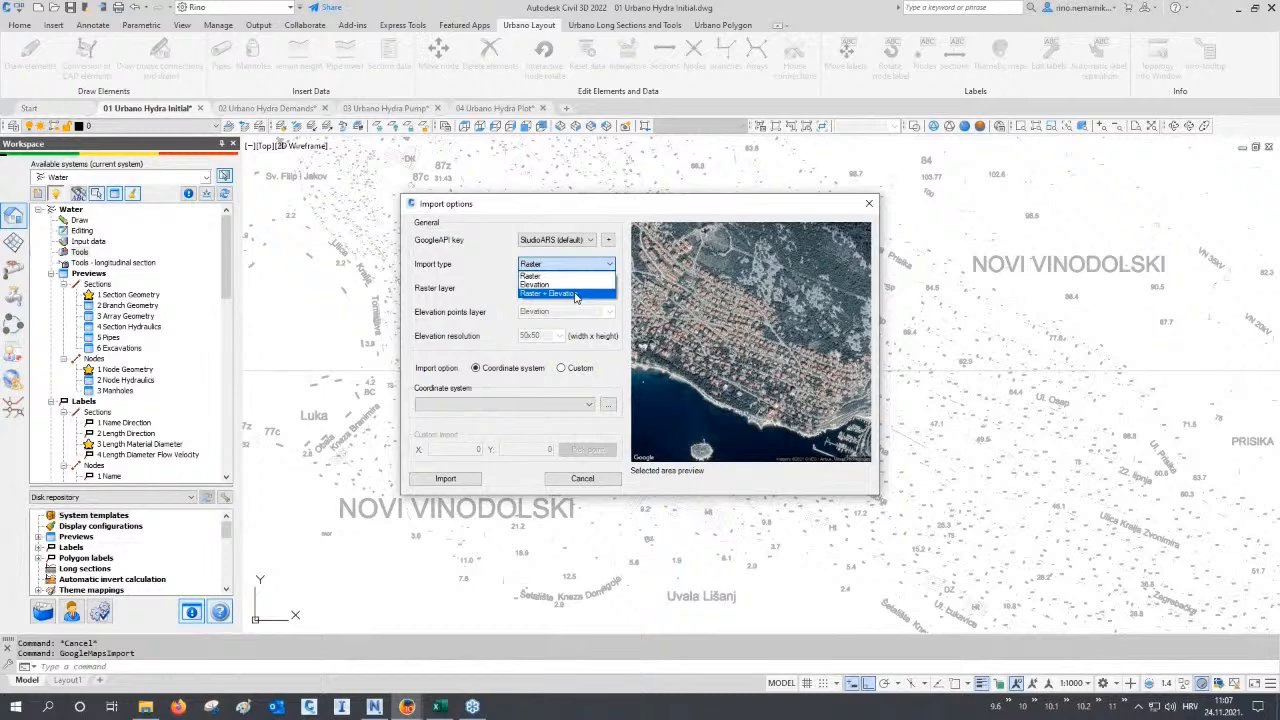
{"action": "left_click", "coordinate": [575, 294]}
{"action": "left_click", "coordinate": [541, 405]}
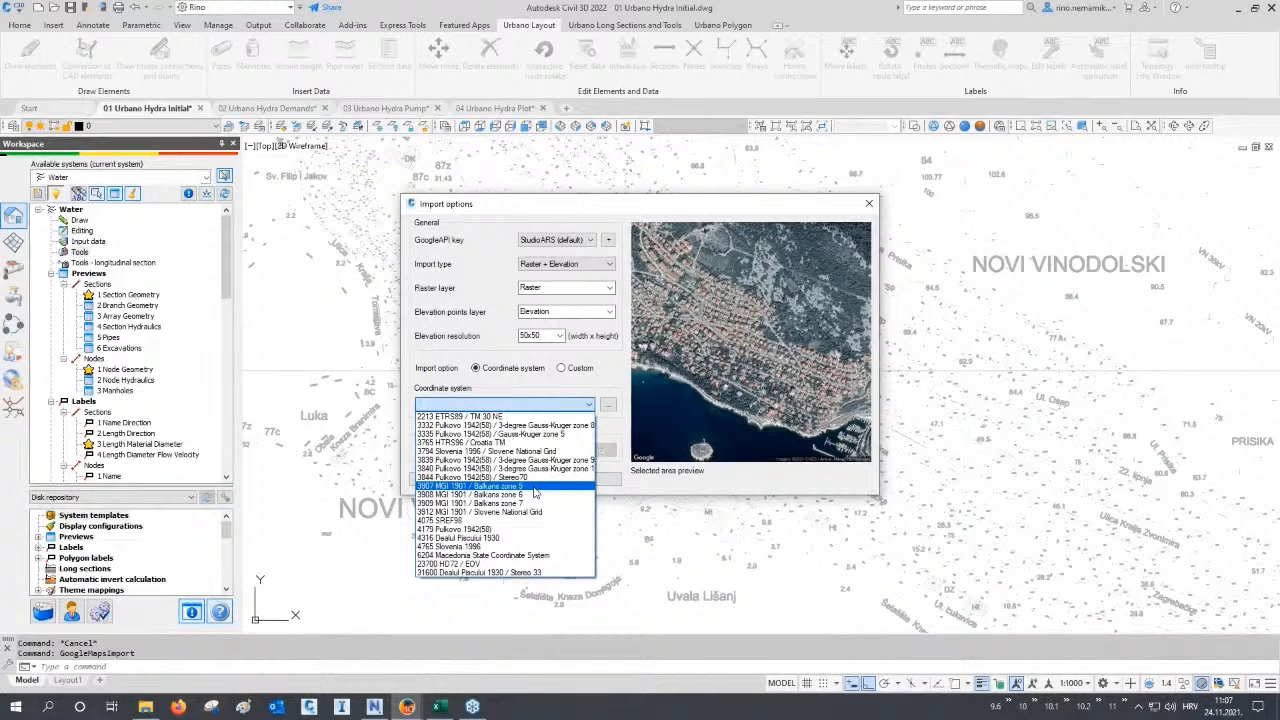
{"action": "left_click", "coordinate": [535, 488]}
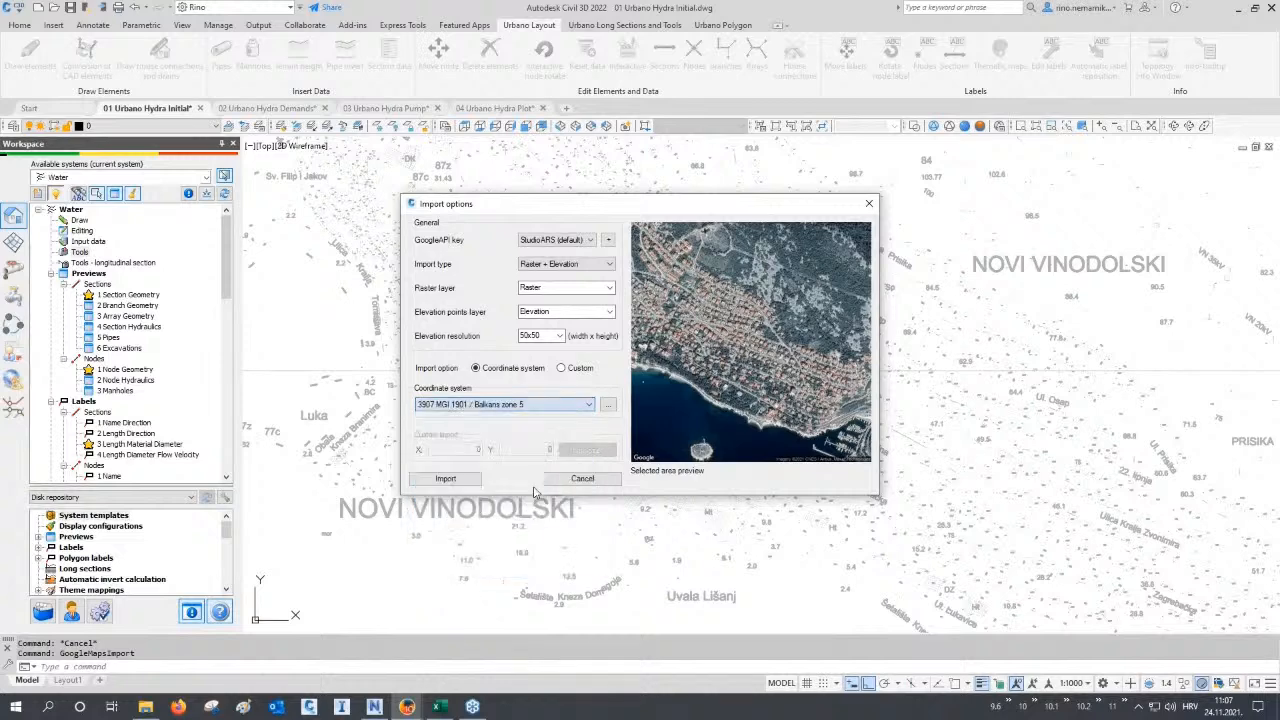
{"action": "left_click", "coordinate": [446, 479]}
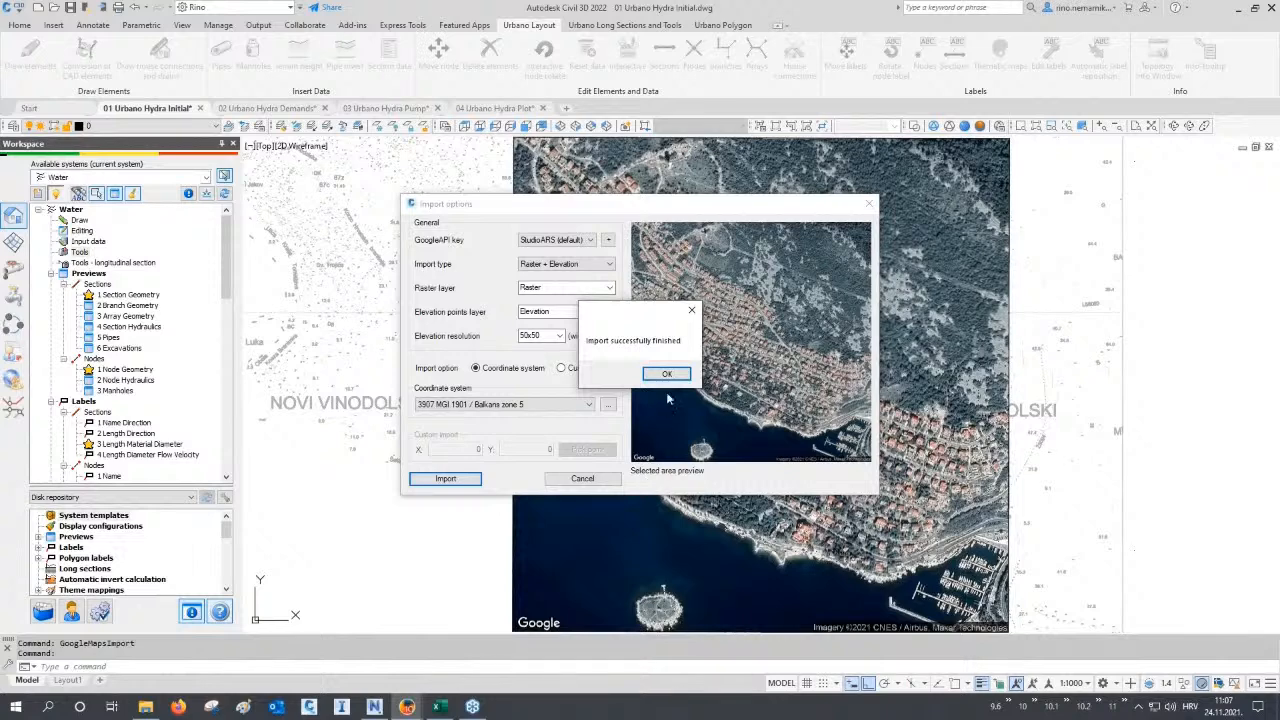
{"action": "left_click", "coordinate": [670, 376]}
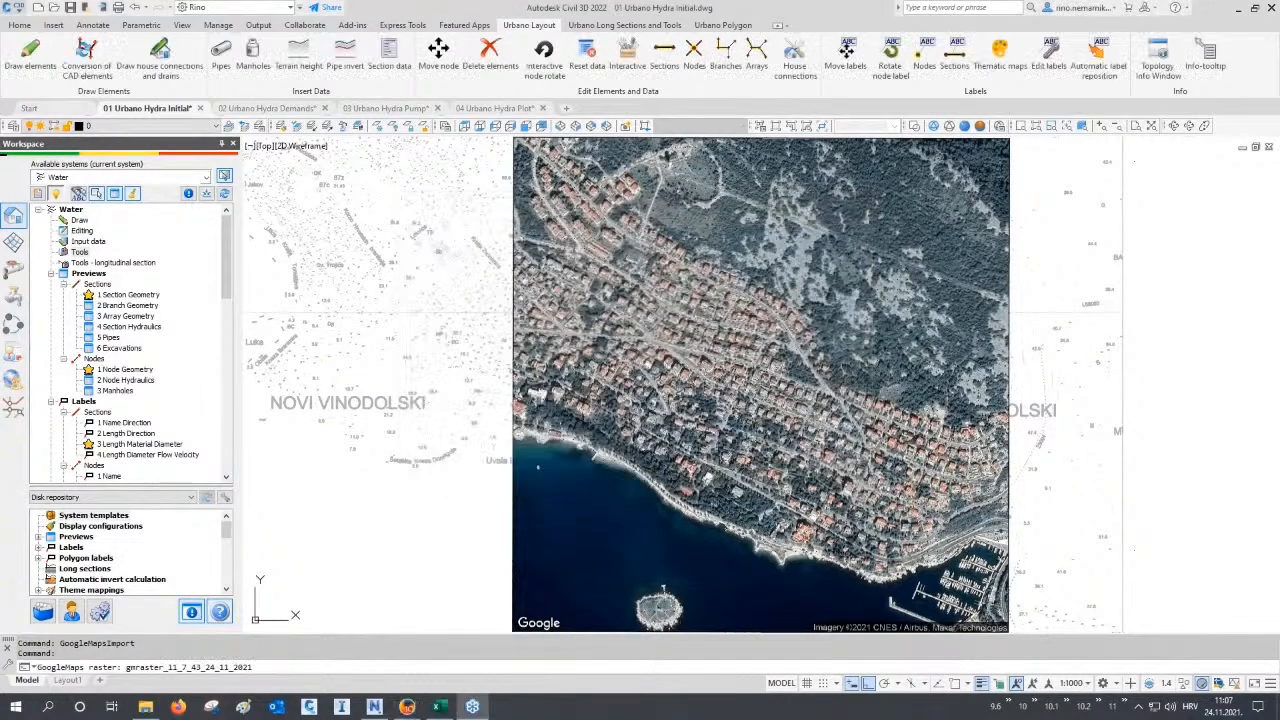
Examine how the roads on the imported satellite image line up with the base map along its edges.
{"action": "middle_click_drag", "start_coordinate": [716, 448], "coordinate": [663, 422]}
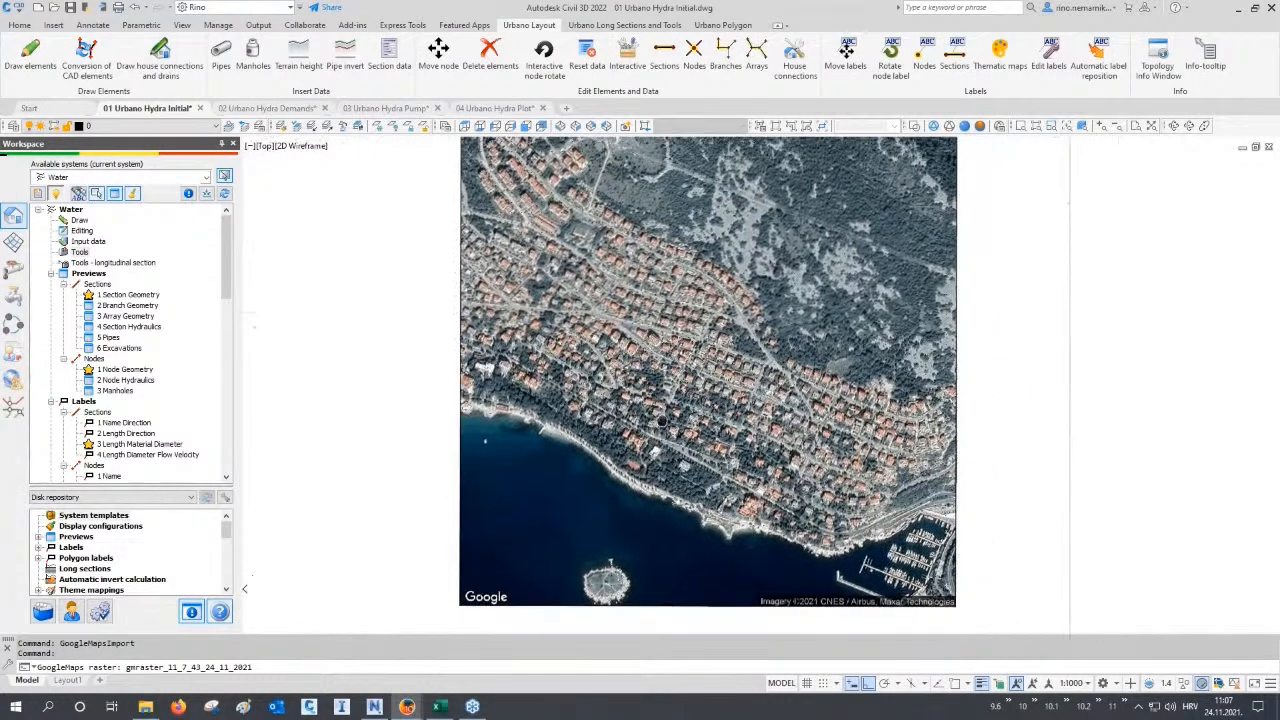
{"action": "scroll", "coordinate": [966, 514], "scroll_direction": "up", "scroll_amount": 3}
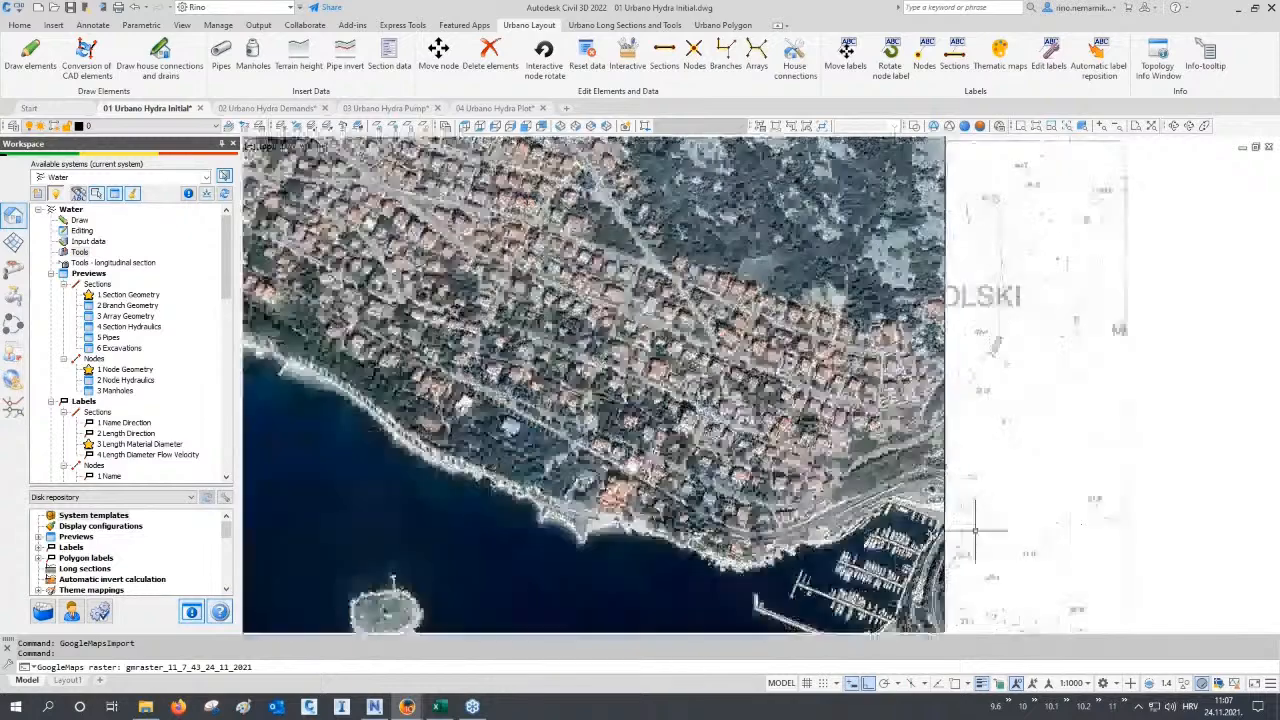
{"action": "scroll", "coordinate": [964, 507], "scroll_direction": "up", "scroll_amount": 2}
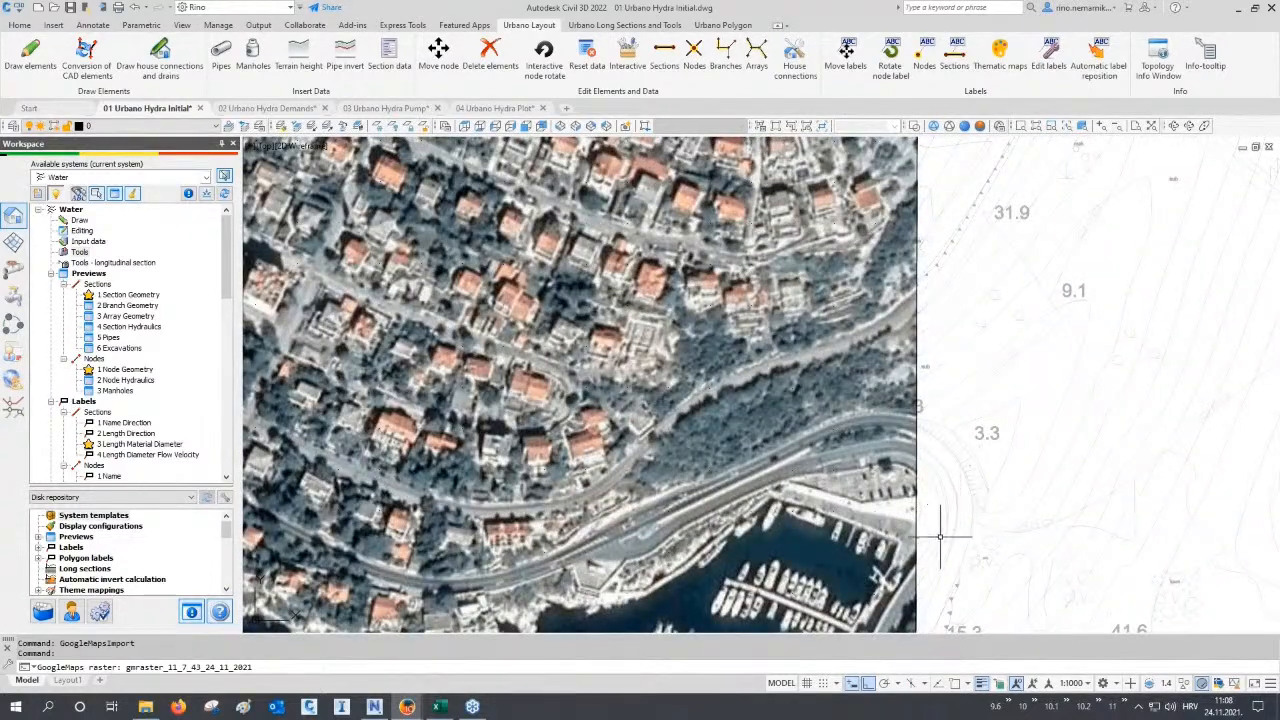
{"action": "scroll", "coordinate": [943, 529], "scroll_direction": "down", "scroll_amount": 5}
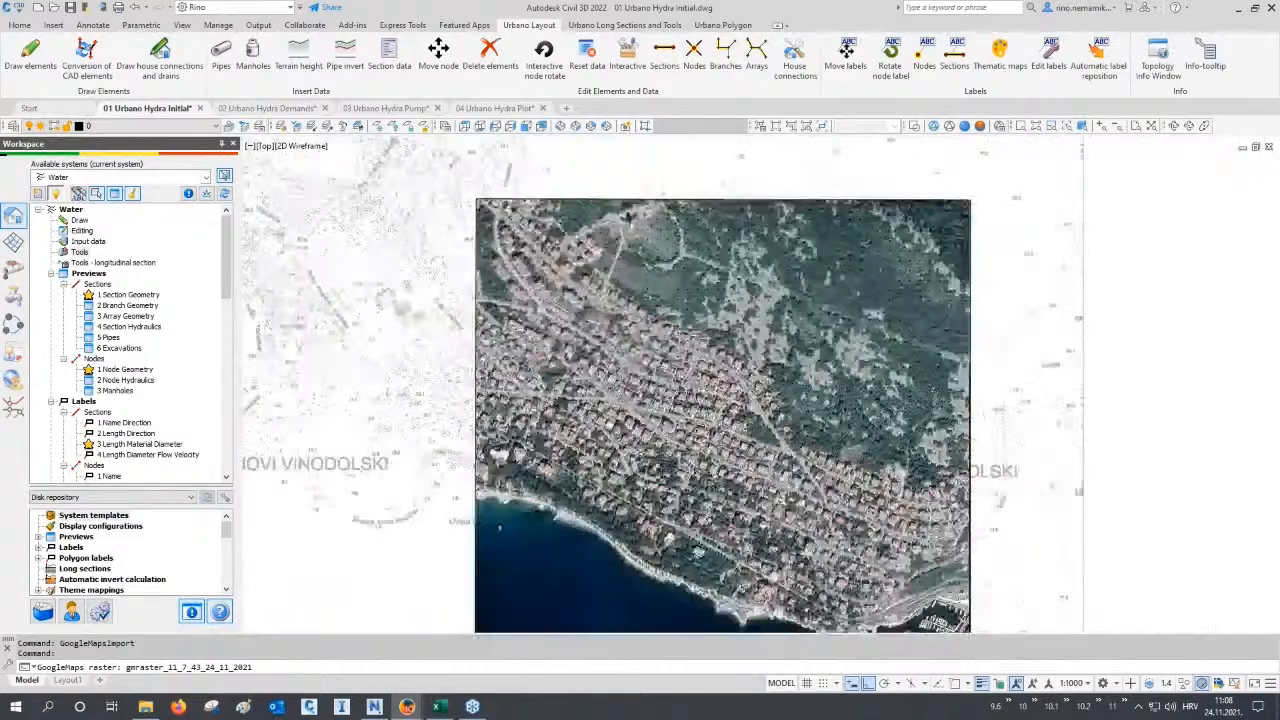
{"action": "scroll", "coordinate": [455, 408], "scroll_direction": "up", "scroll_amount": 5}
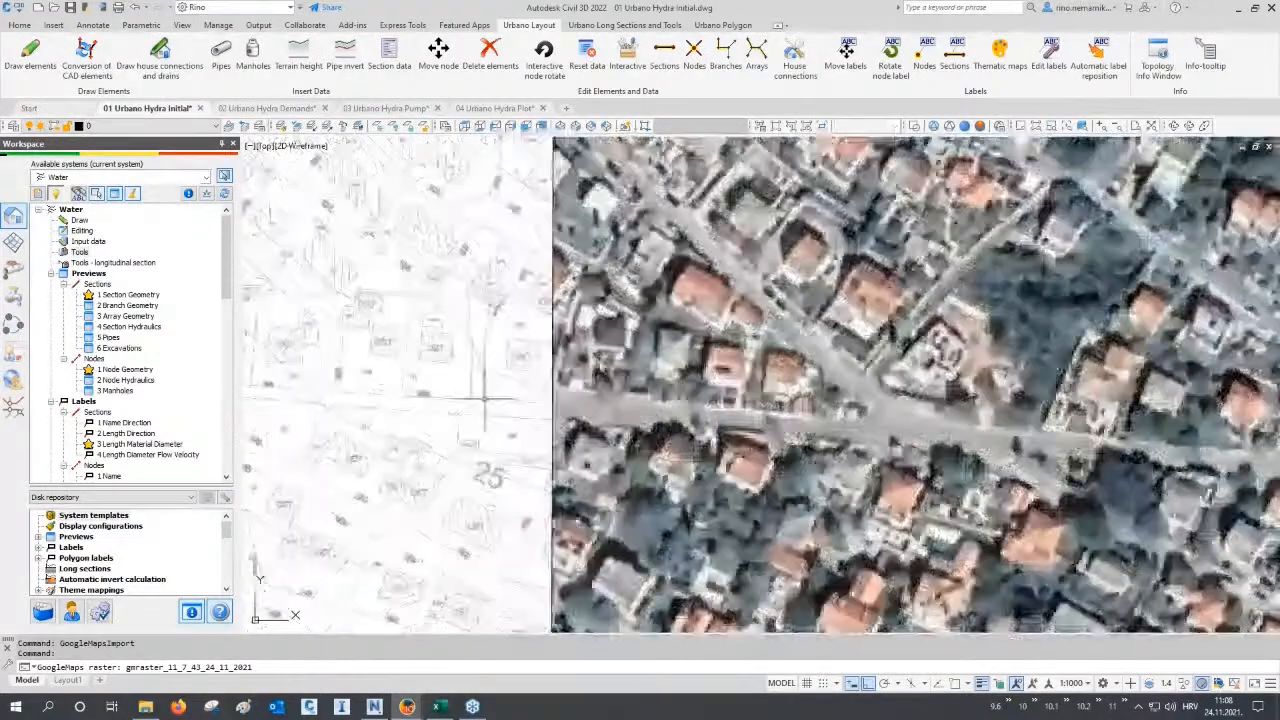
{"action": "scroll", "coordinate": [491, 337], "scroll_direction": "down", "scroll_amount": 6}
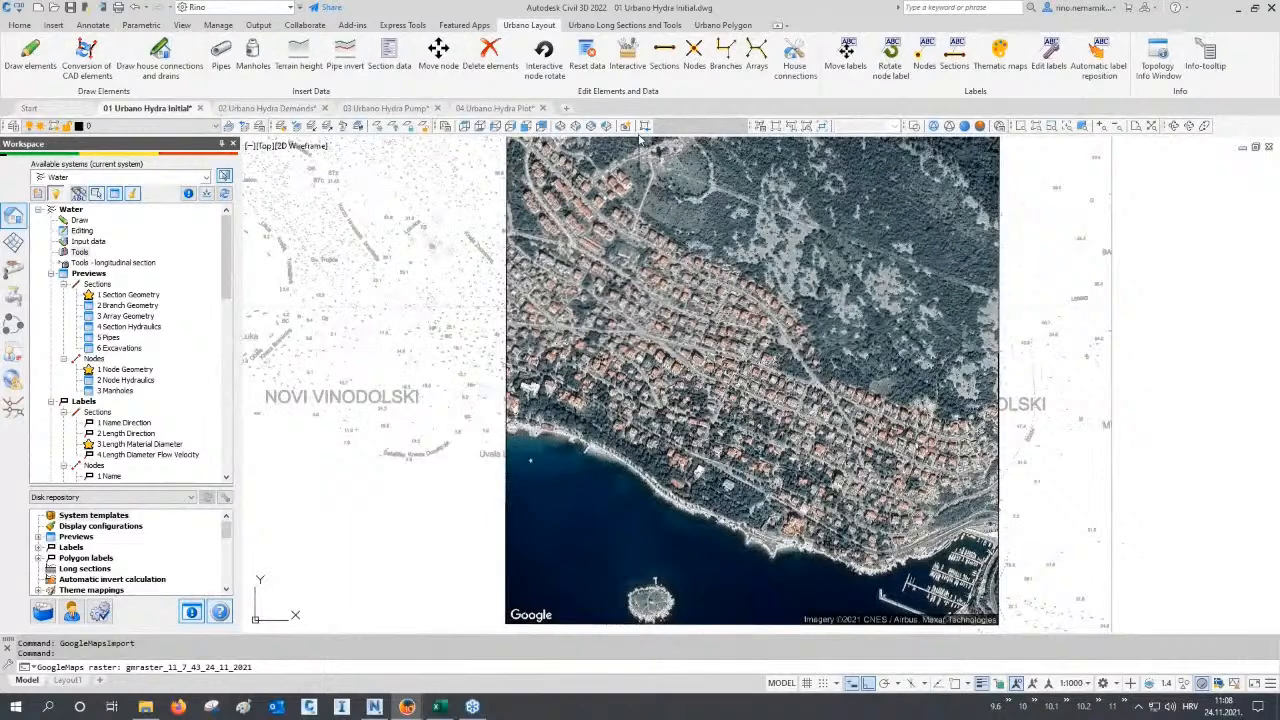
Inspect the imported elevation points in the SE isometric view, including their layer and position properties.
{"action": "left_click", "coordinate": [575, 126]}
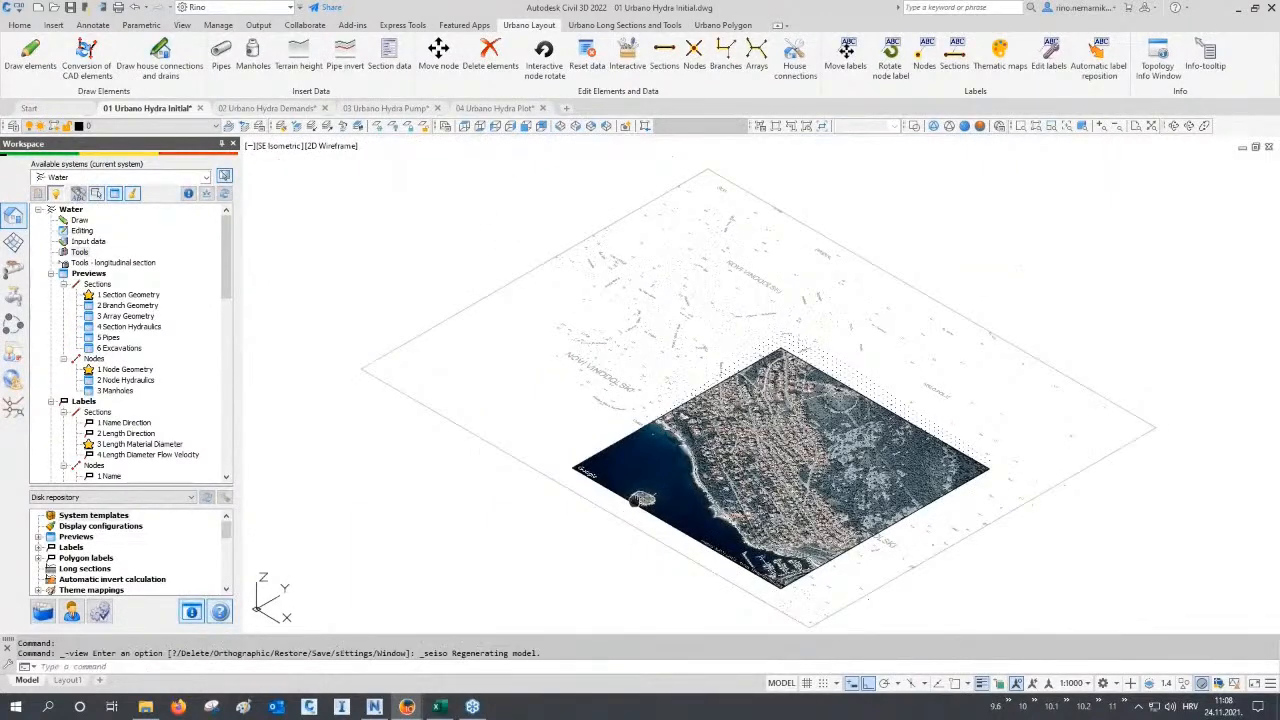
{"action": "left_click", "coordinate": [487, 253]}
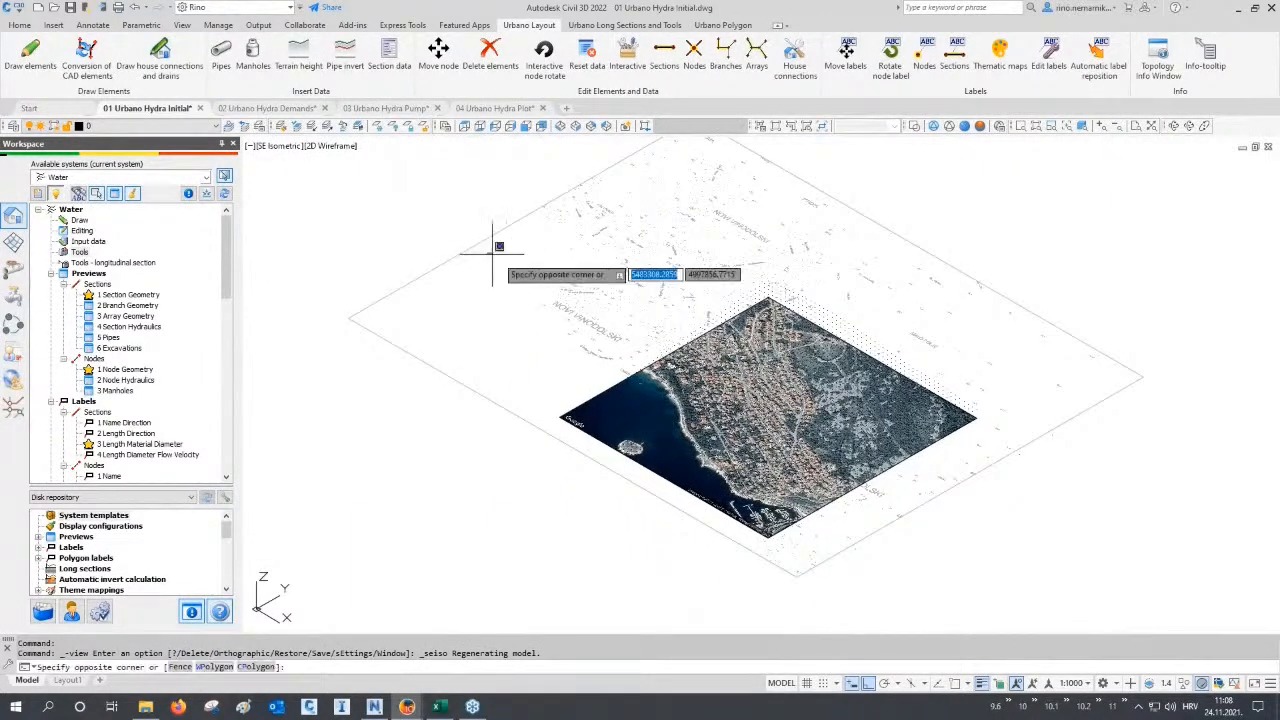
{"action": "left_click", "coordinate": [995, 487]}
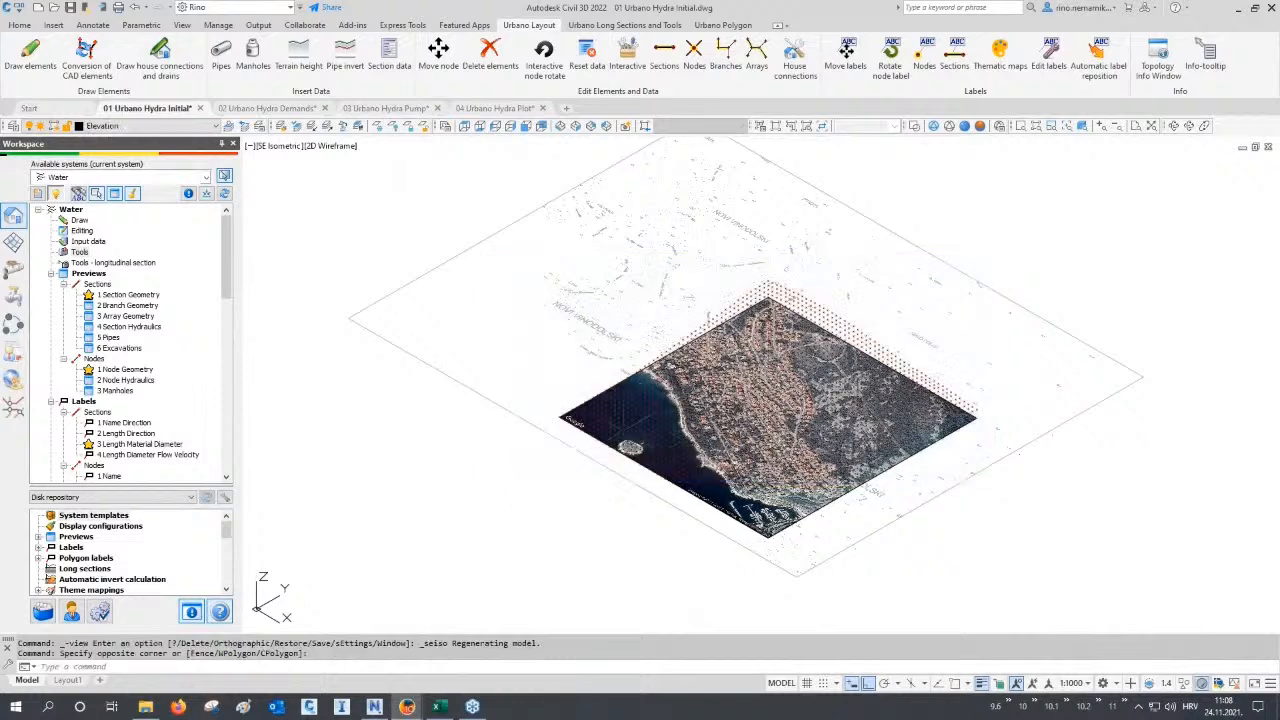
{"action": "left_click", "coordinate": [536, 413]}
{"action": "left_click", "coordinate": [860, 528]}
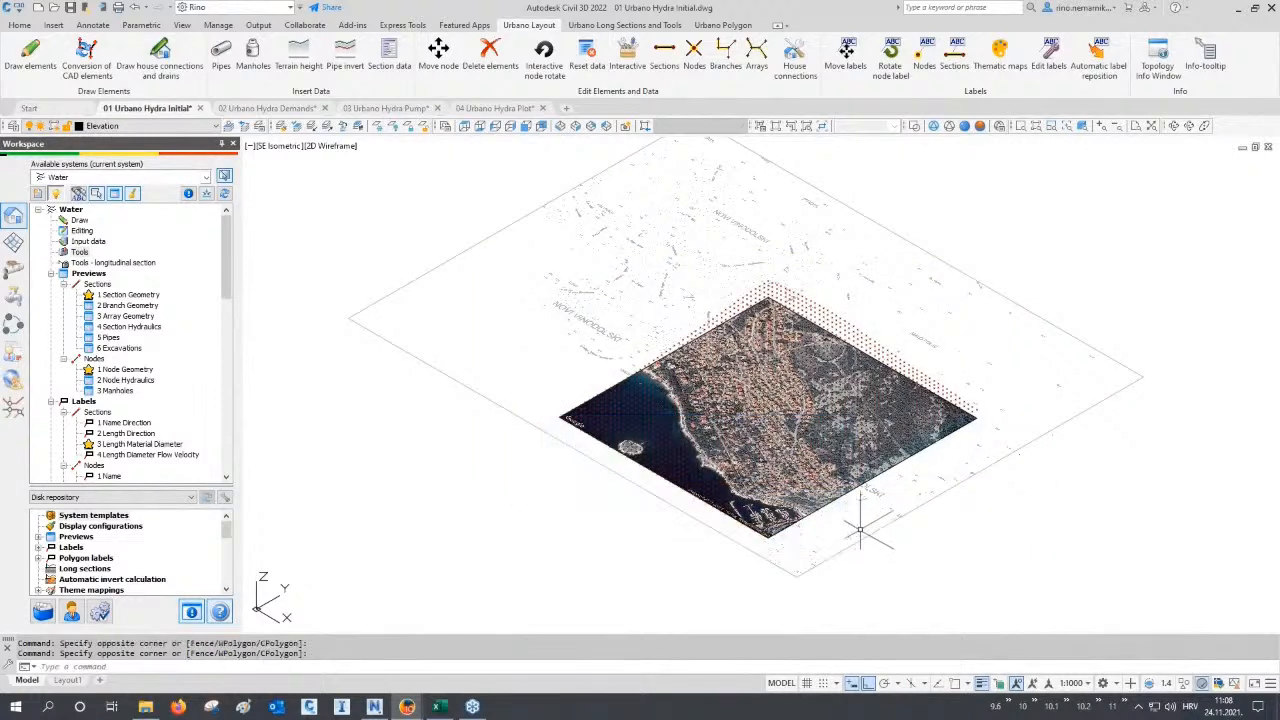
{"action": "key", "text": "ctrl+1"}
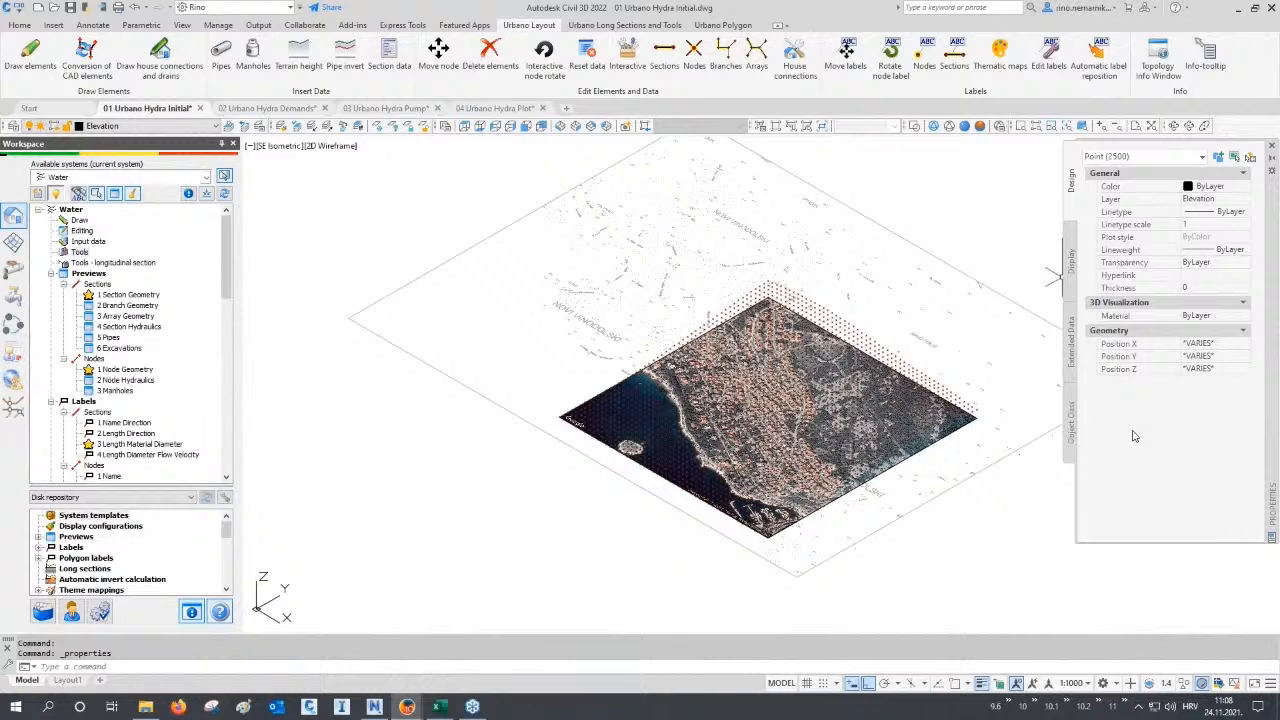
{"action": "left_click", "coordinate": [1271, 146]}
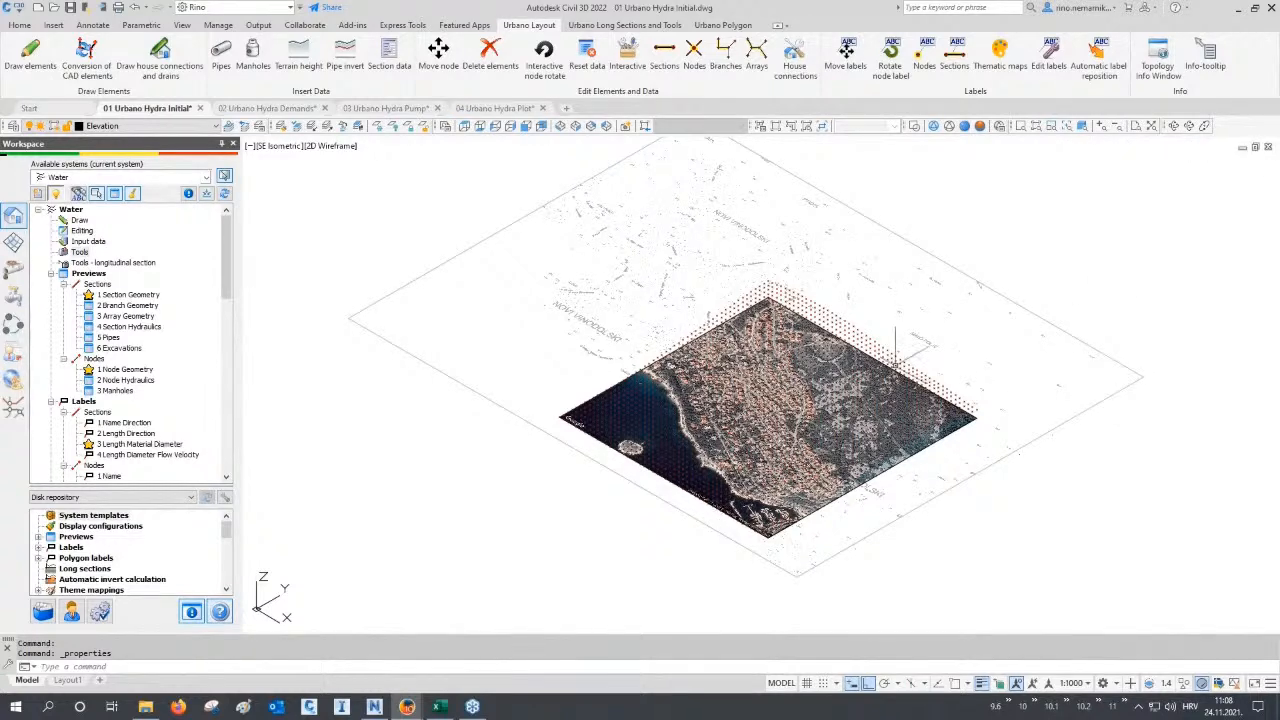
{"action": "key", "text": "Escape"}
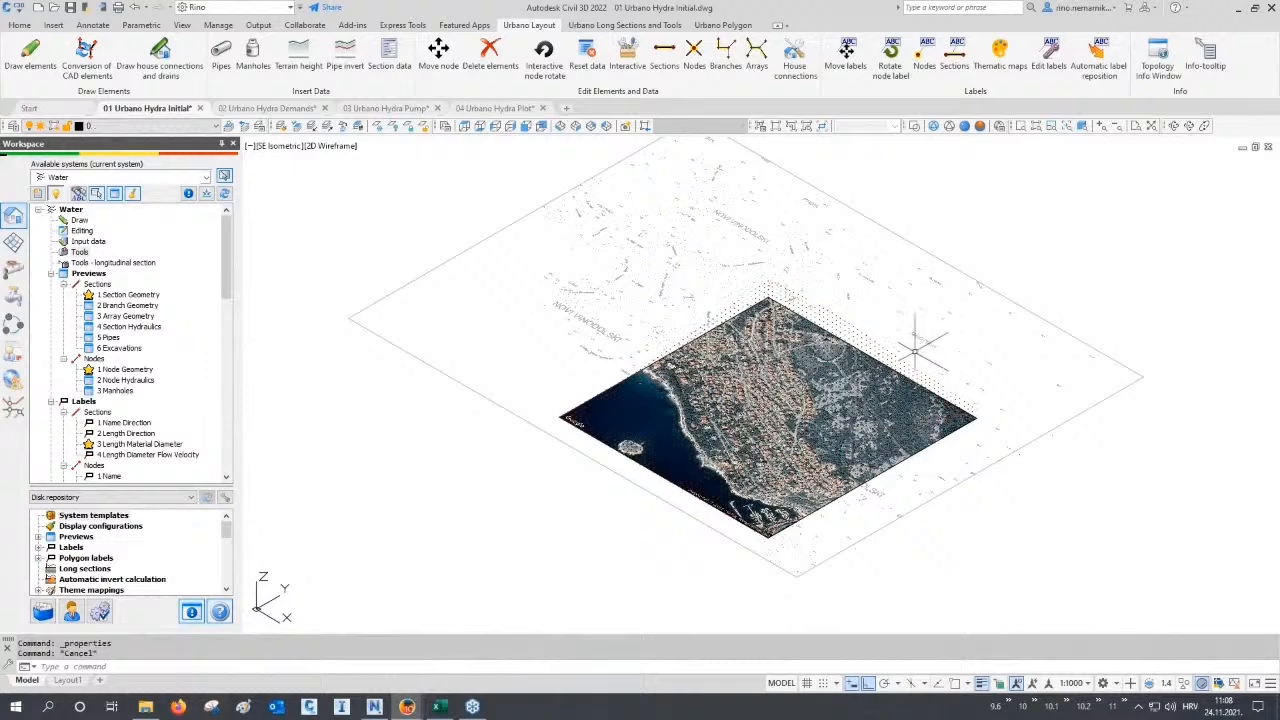
{"action": "scroll", "coordinate": [912, 345], "scroll_direction": "up", "scroll_amount": 2}
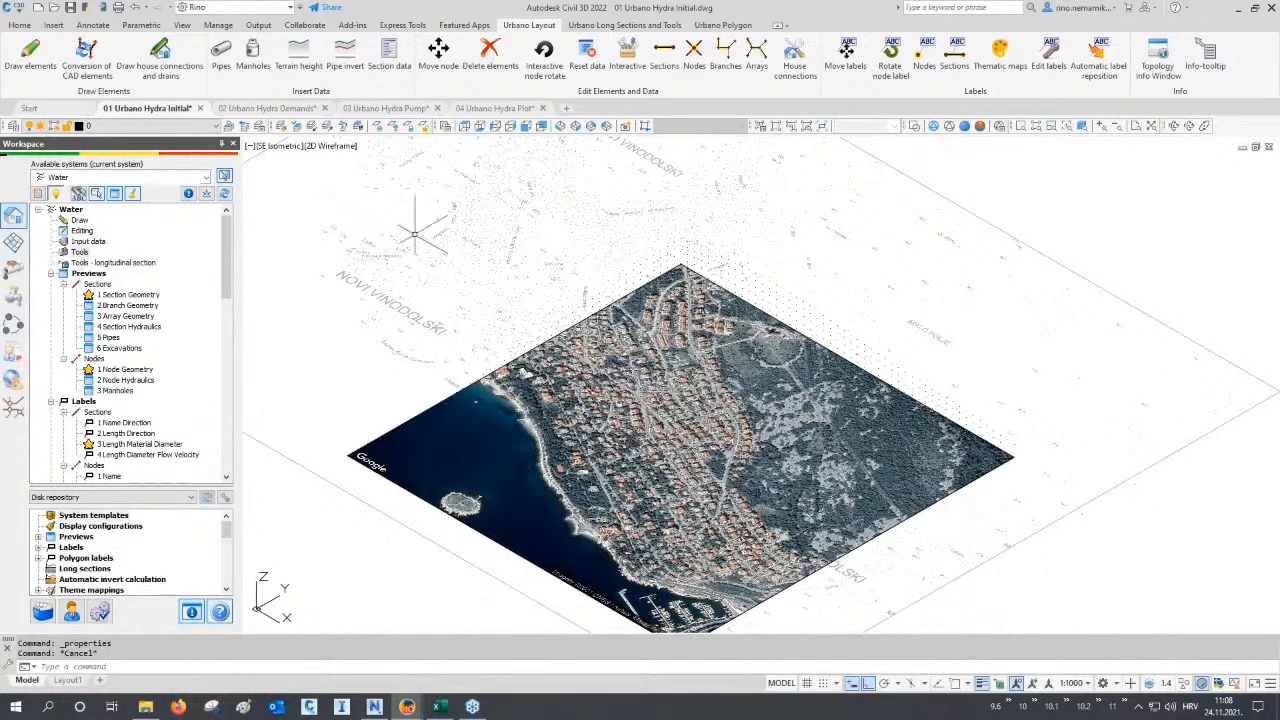
Return to the top view and restore the layer state 02 DTM.
{"action": "left_click", "coordinate": [464, 126]}
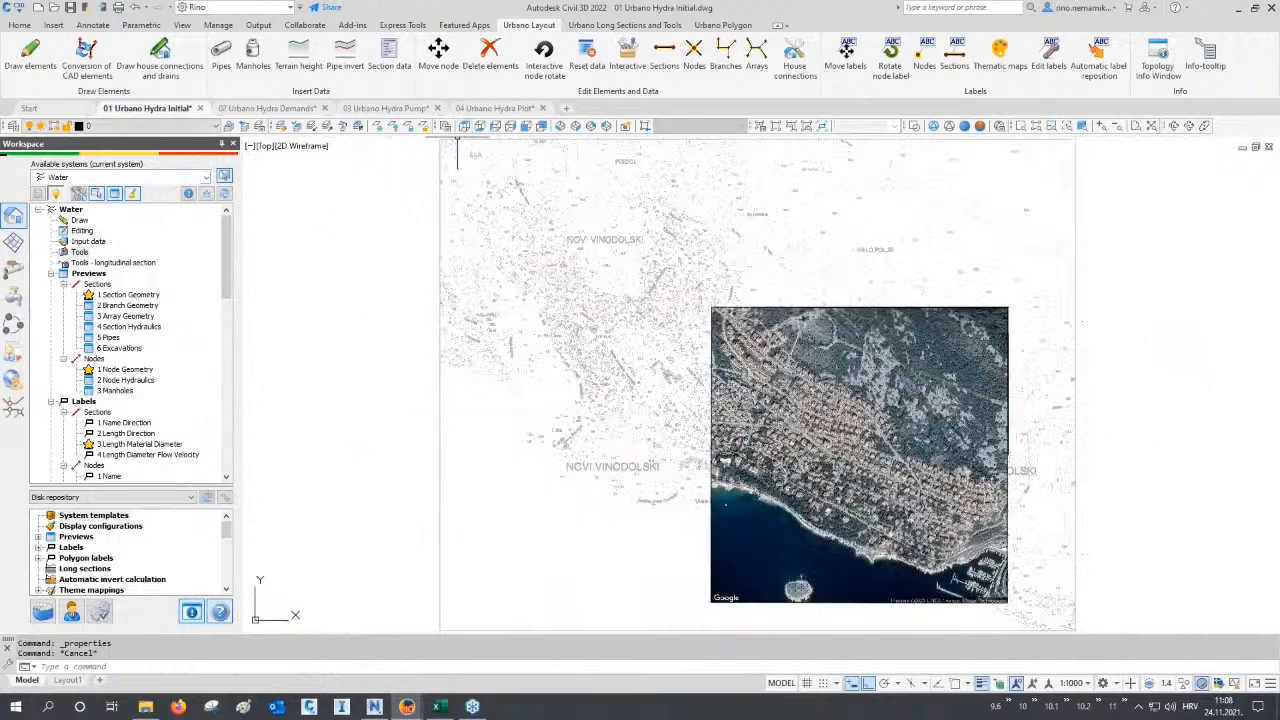
{"action": "left_click", "coordinate": [262, 128]}
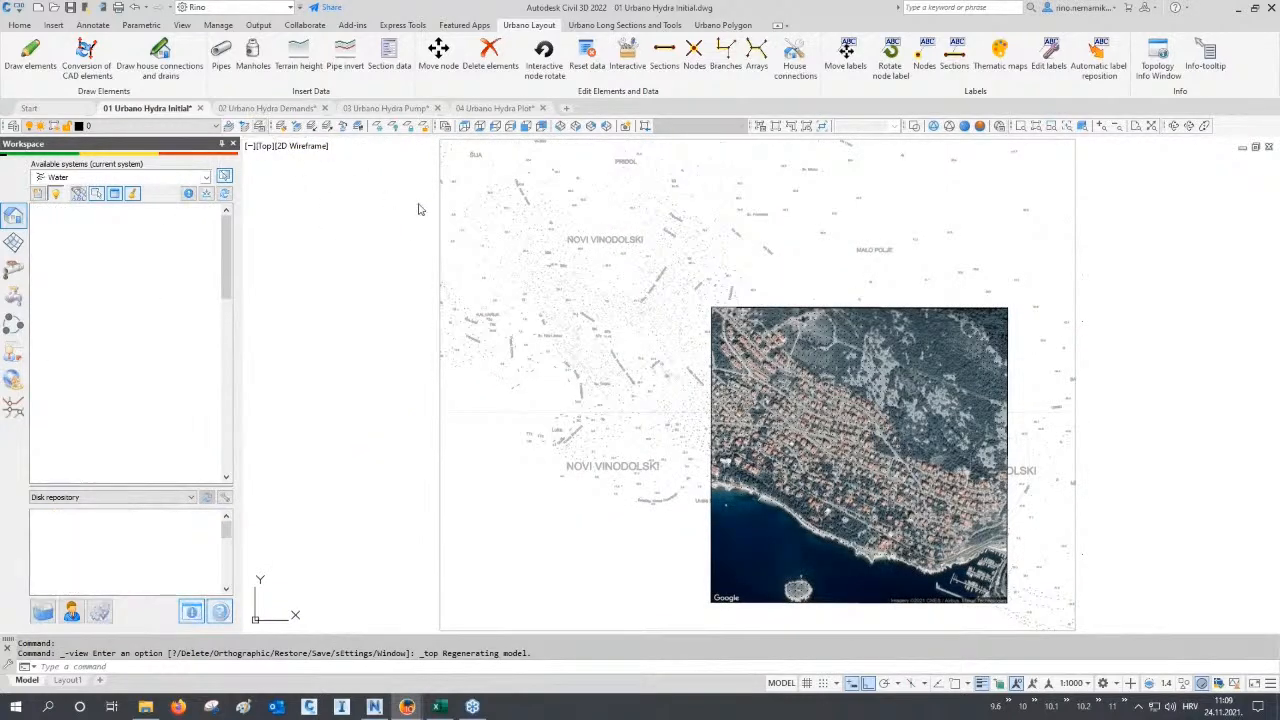
{"action": "left_click", "coordinate": [505, 285]}
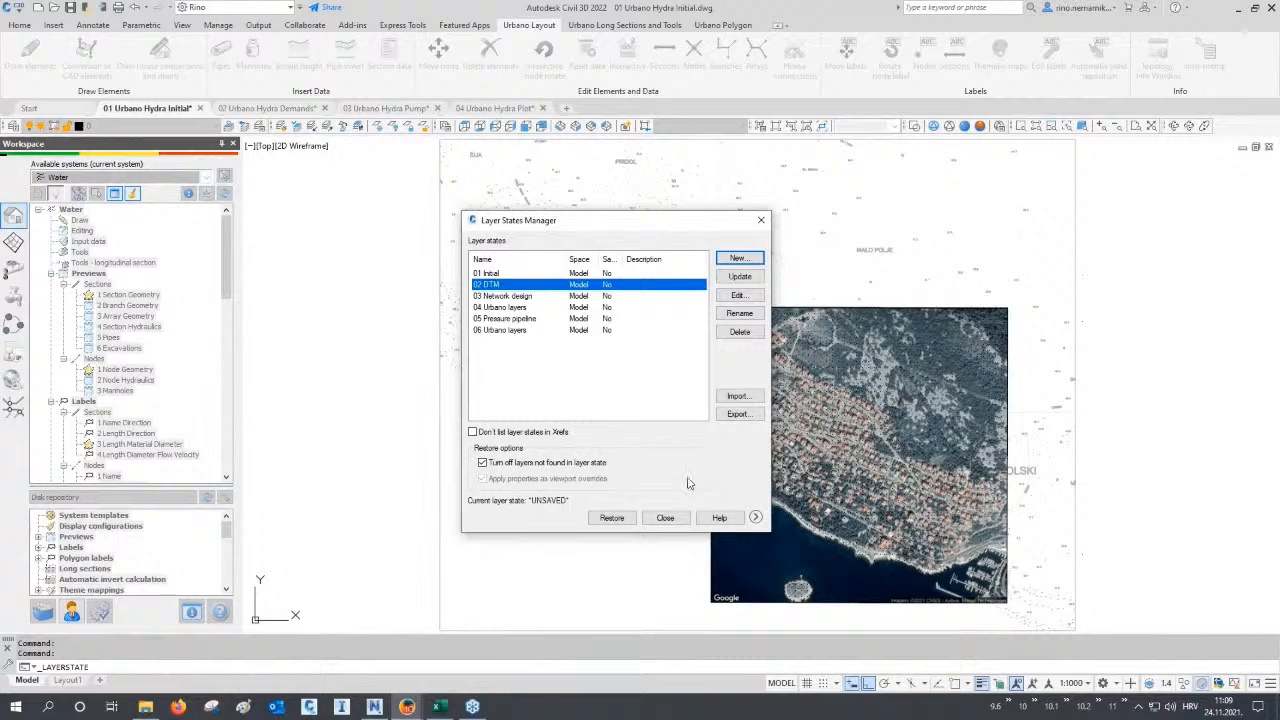
{"action": "left_click", "coordinate": [611, 518]}
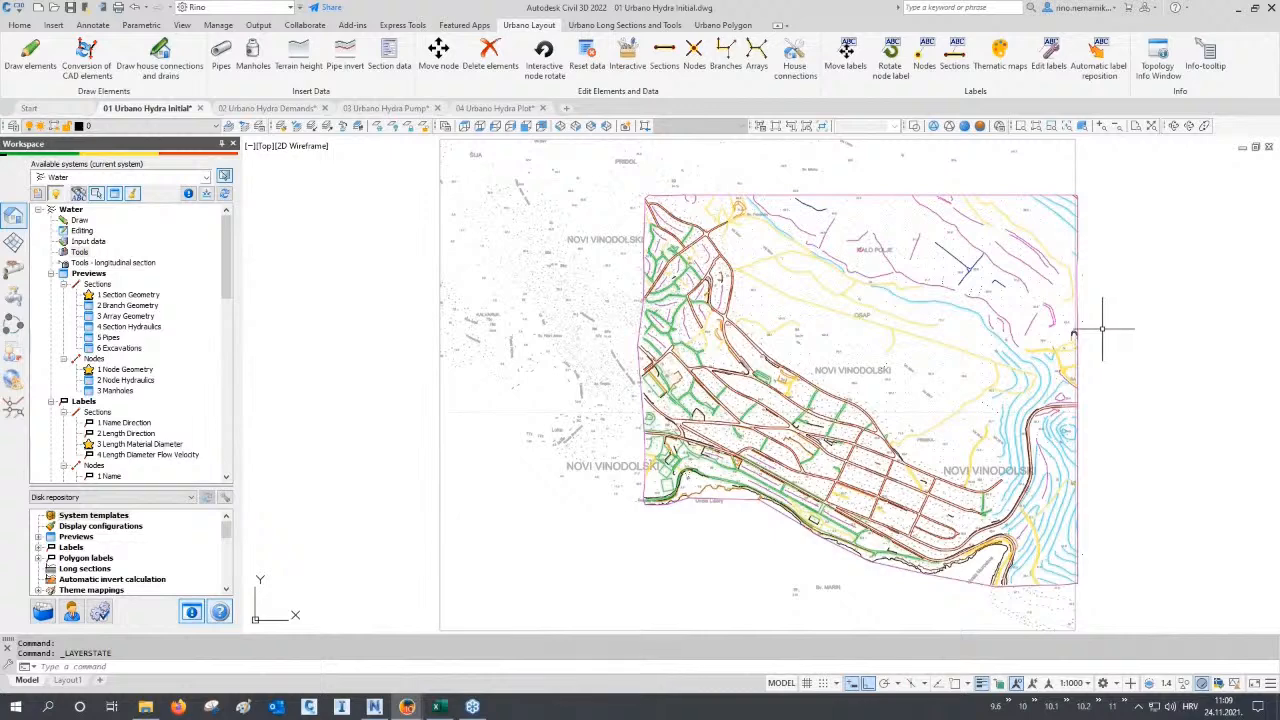
Display the terrain model in the SE isometric view and select the TIN surface for a closer look.
{"action": "left_click", "coordinate": [576, 126]}
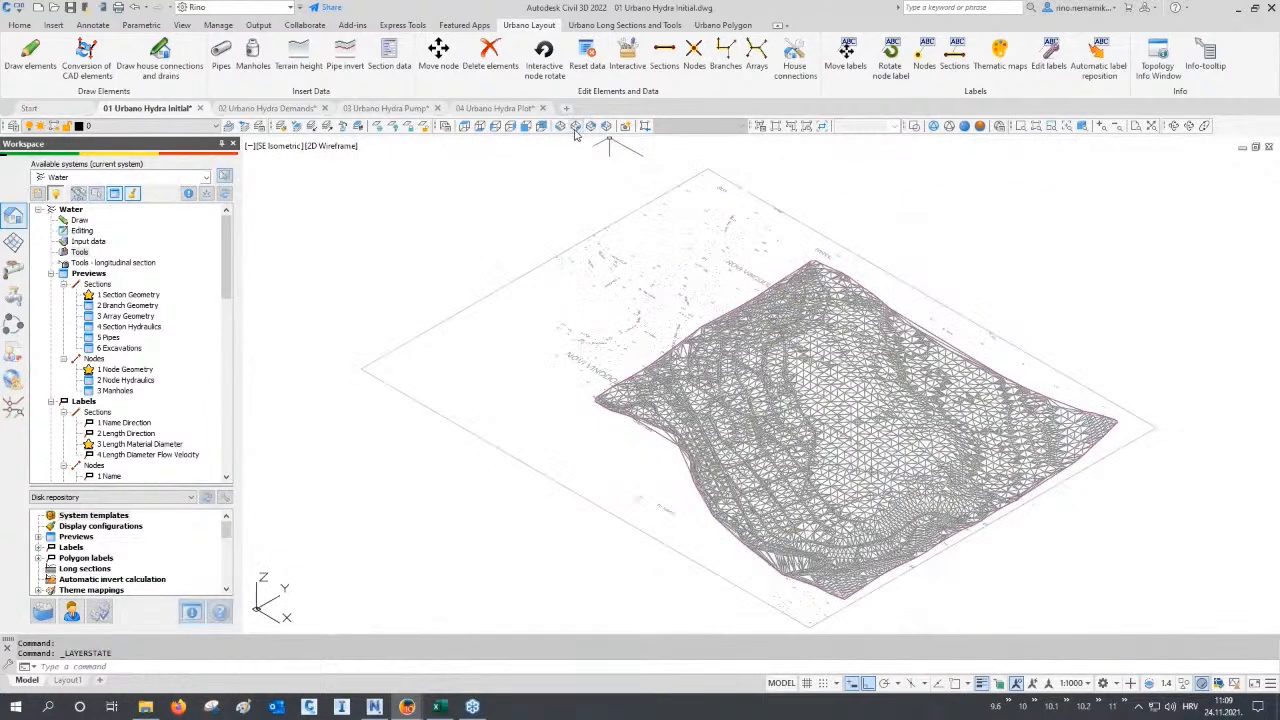
{"action": "left_click", "coordinate": [840, 458]}
{"action": "scroll", "coordinate": [904, 452], "scroll_direction": "up", "scroll_amount": 3}
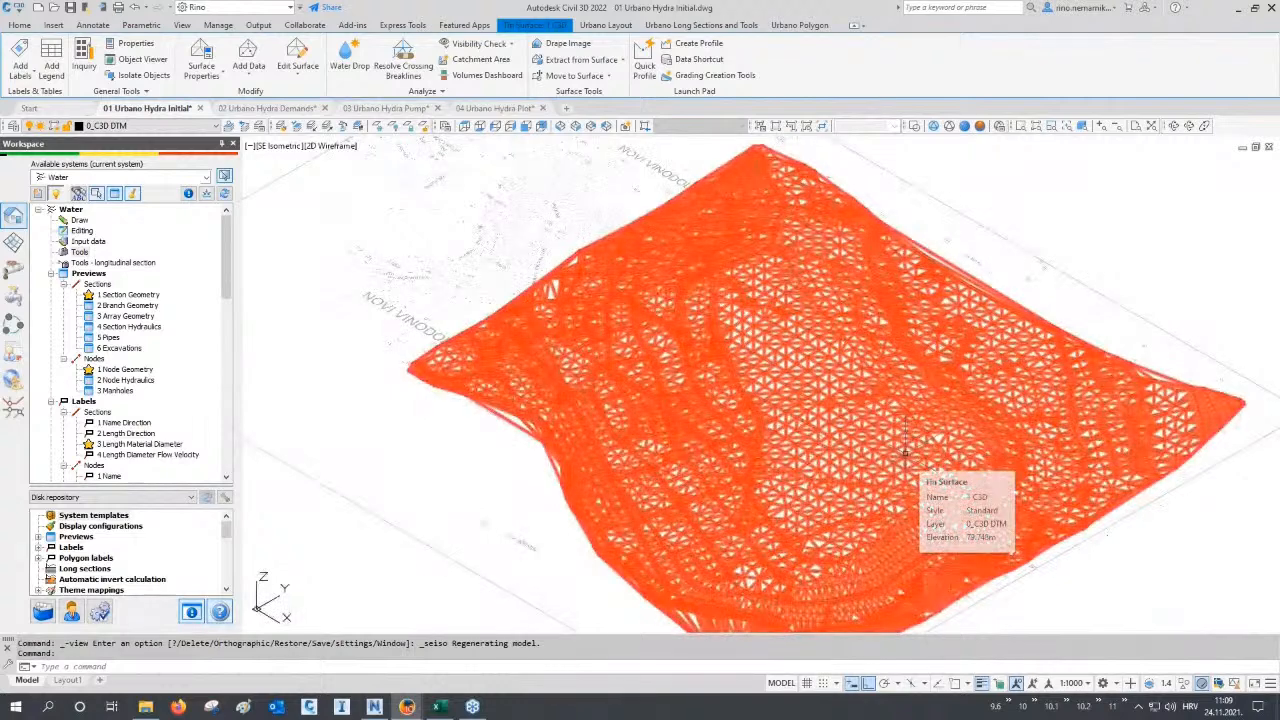
Inspect the TIN surface's properties, including its layer and elevation range, and clear the selection.
{"action": "double_click", "coordinate": [908, 443]}
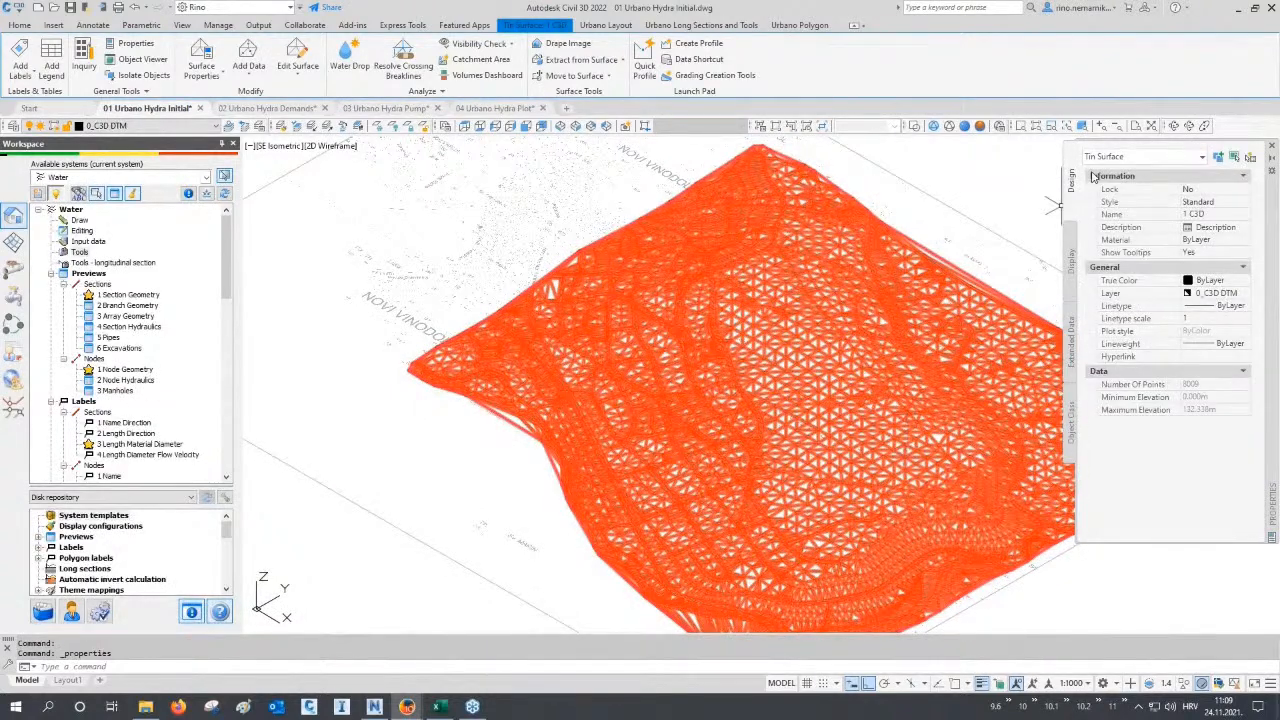
{"action": "left_click", "coordinate": [1271, 146]}
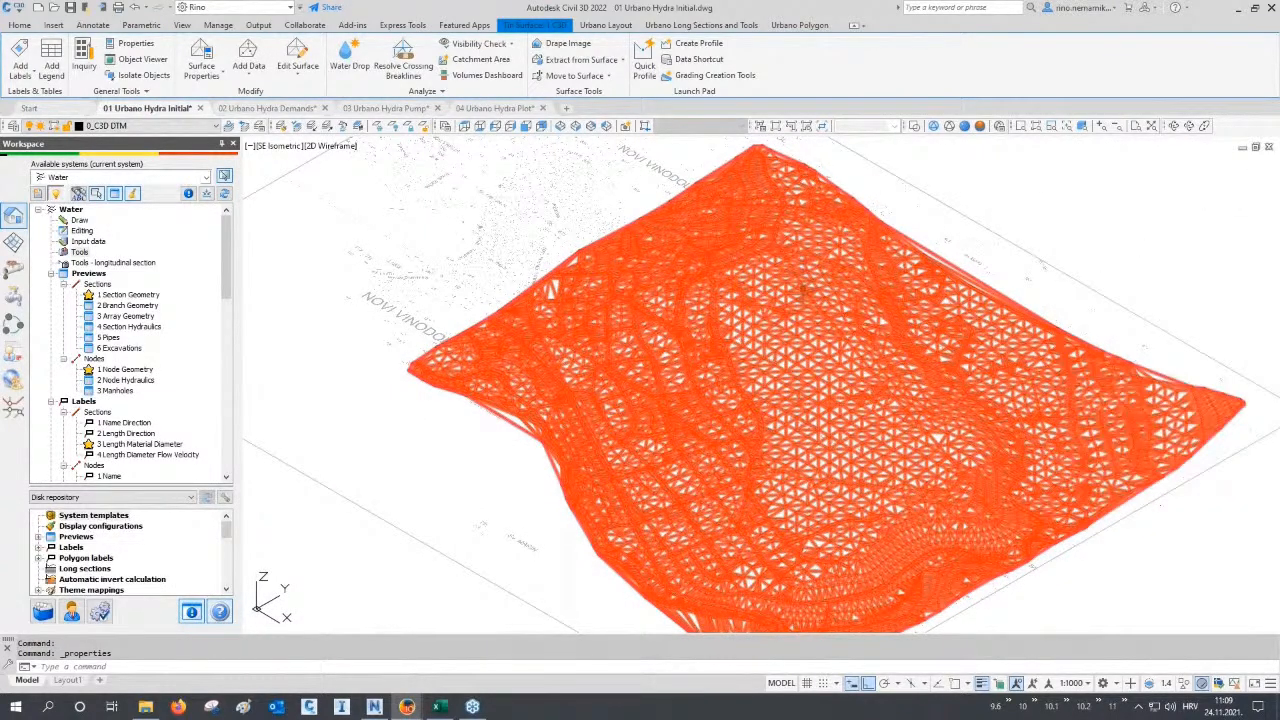
{"action": "key", "text": "Escape"}
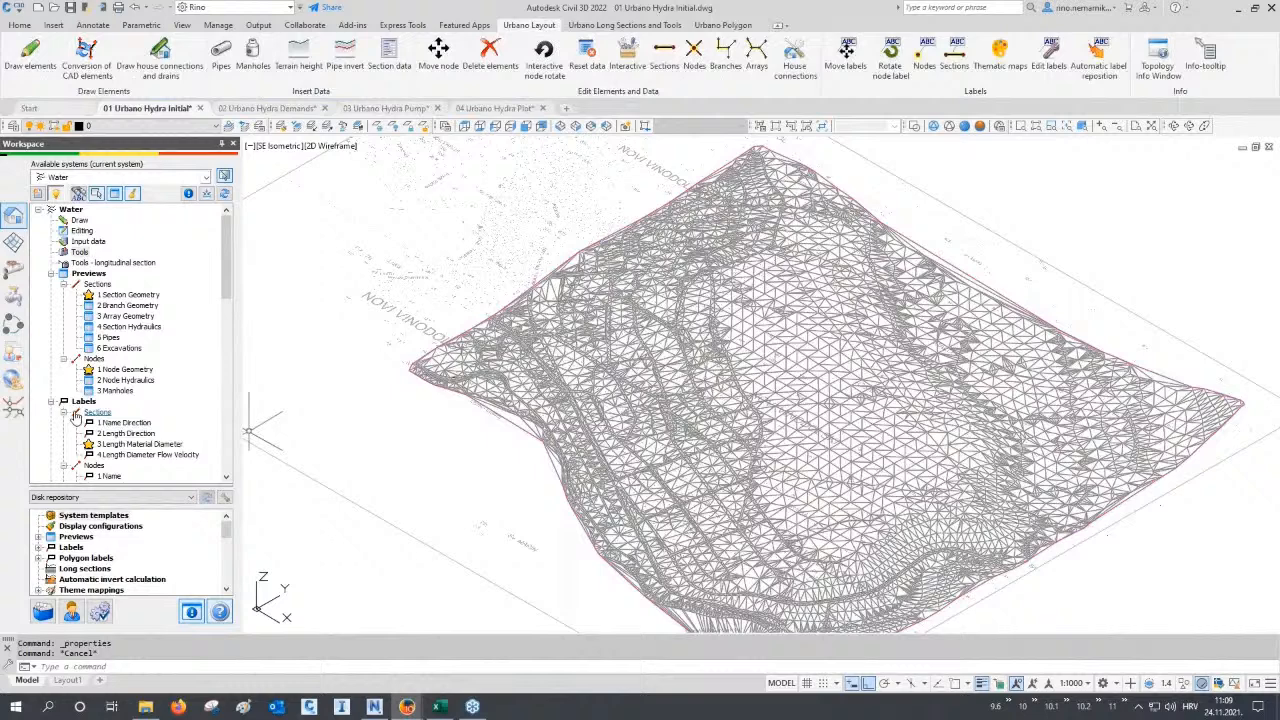
Display the 1 Terraform terrain surface with its Style view and look at the triangulation up close.
{"action": "left_click", "coordinate": [13, 243]}
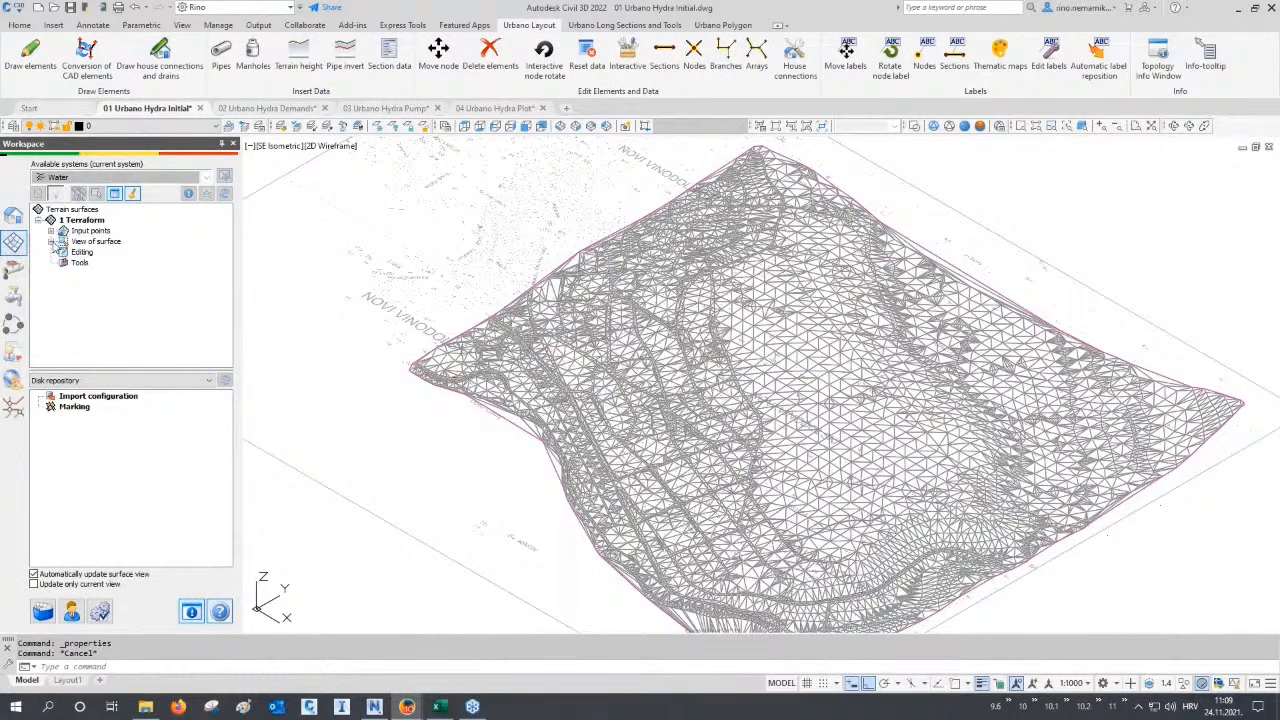
{"action": "left_click", "coordinate": [51, 241]}
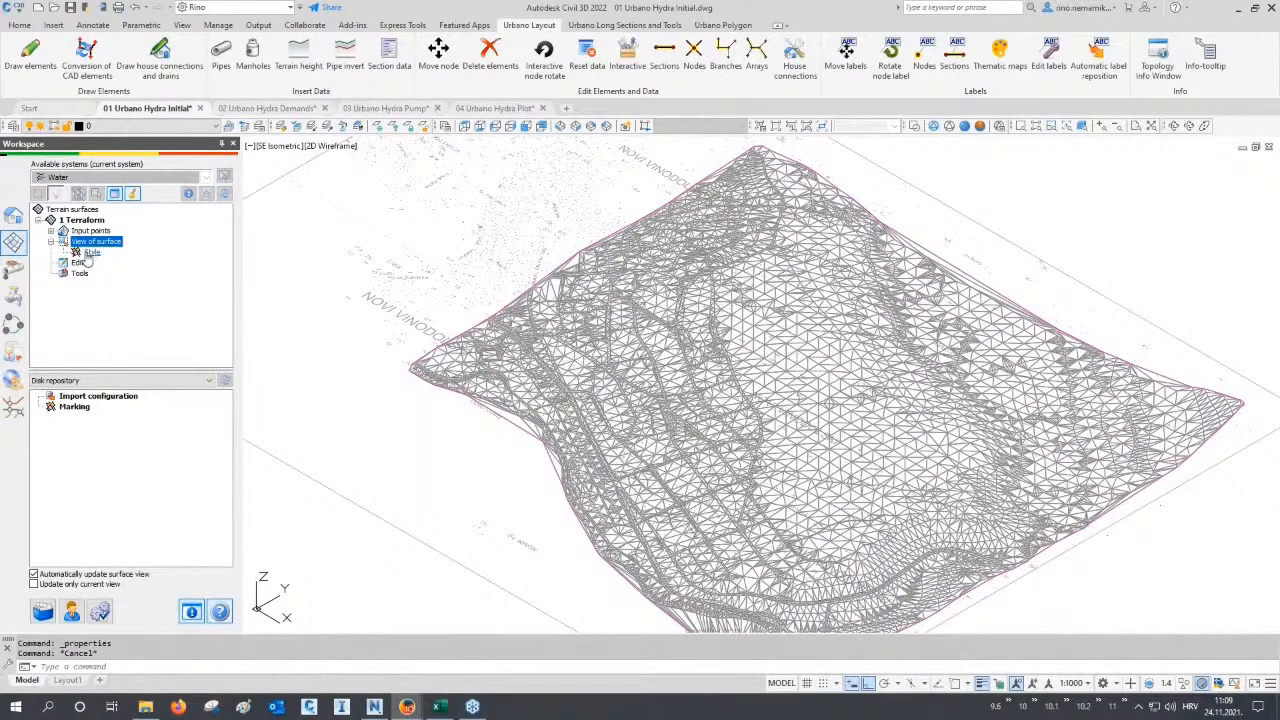
{"action": "left_click", "coordinate": [90, 253]}
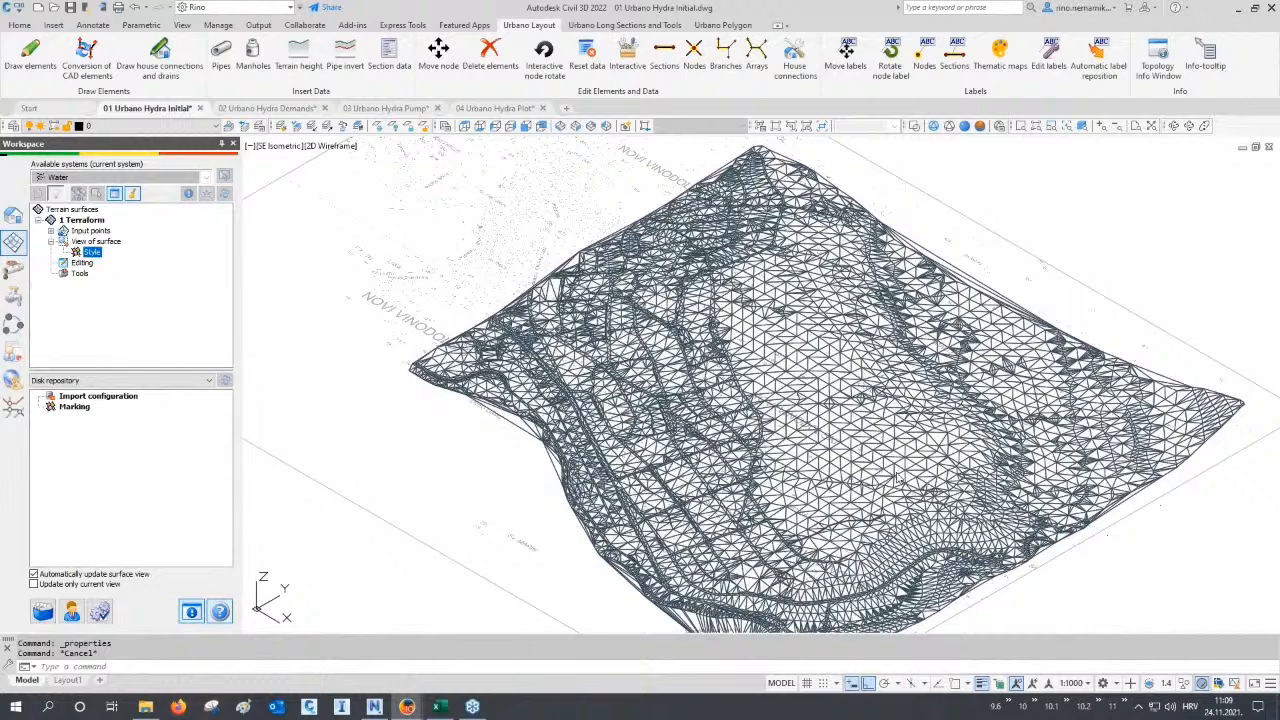
{"action": "scroll", "coordinate": [848, 483], "scroll_direction": "up", "scroll_amount": 2}
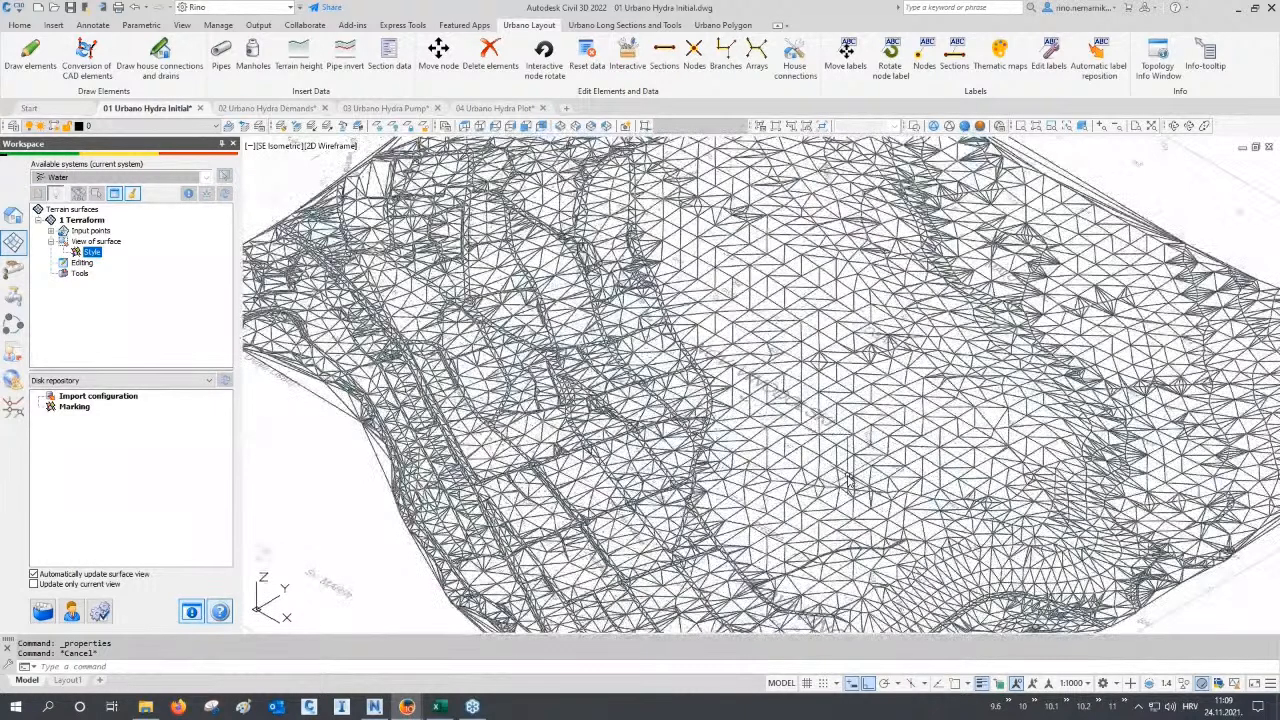
Hide the 1 Terraform surface.
{"action": "right_click", "coordinate": [100, 258]}
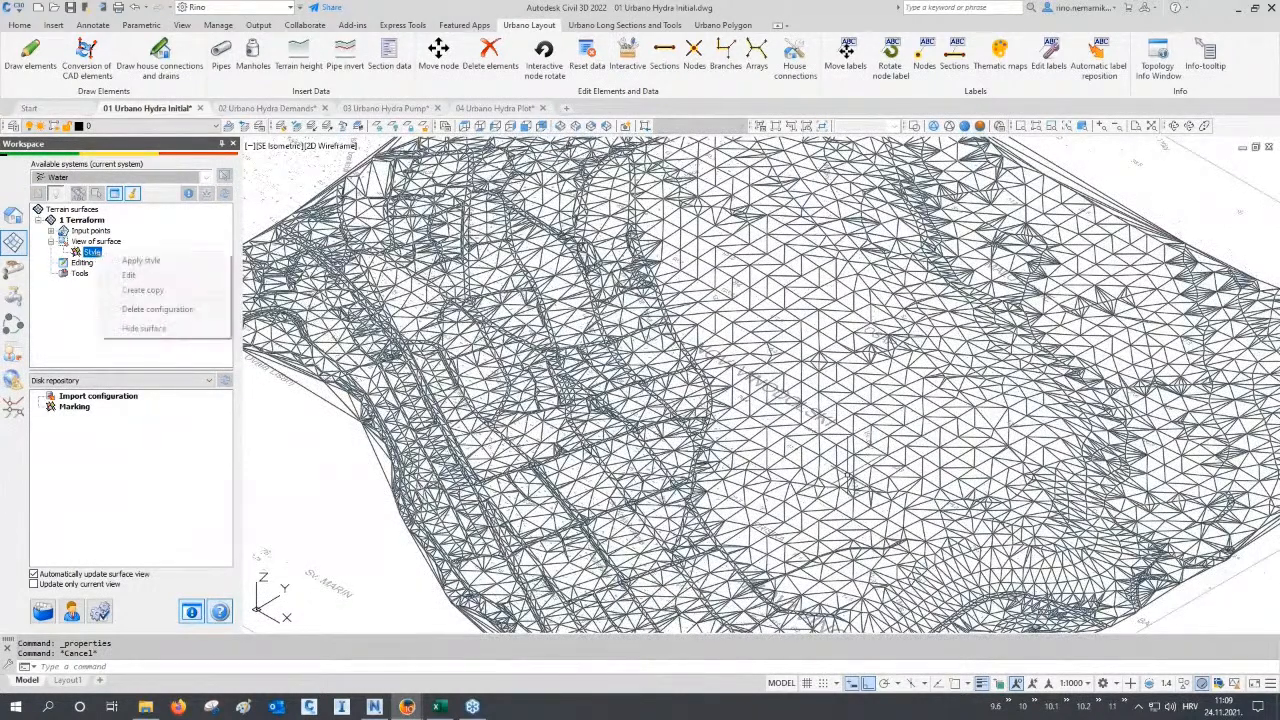
{"action": "left_click", "coordinate": [128, 330]}
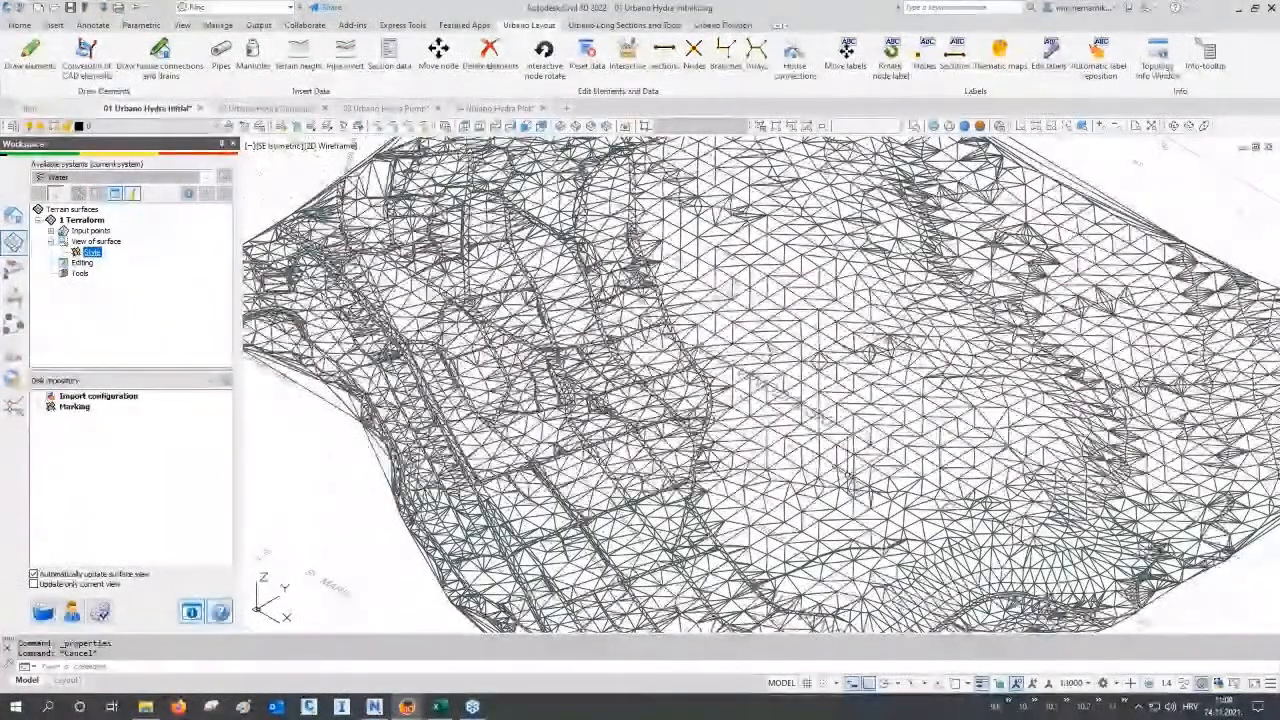
{"action": "right_click", "coordinate": [93, 252]}
{"action": "left_click", "coordinate": [140, 331]}
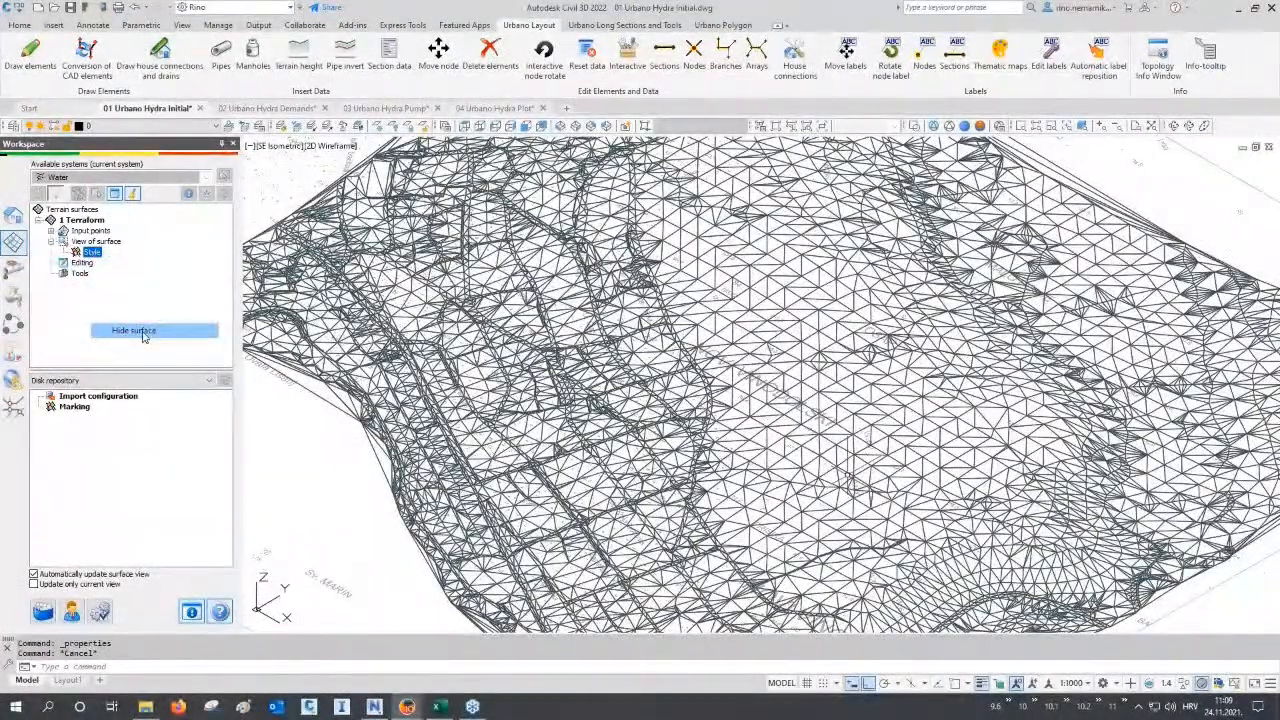
{"action": "scroll", "coordinate": [510, 412], "scroll_direction": "down", "scroll_amount": 3}
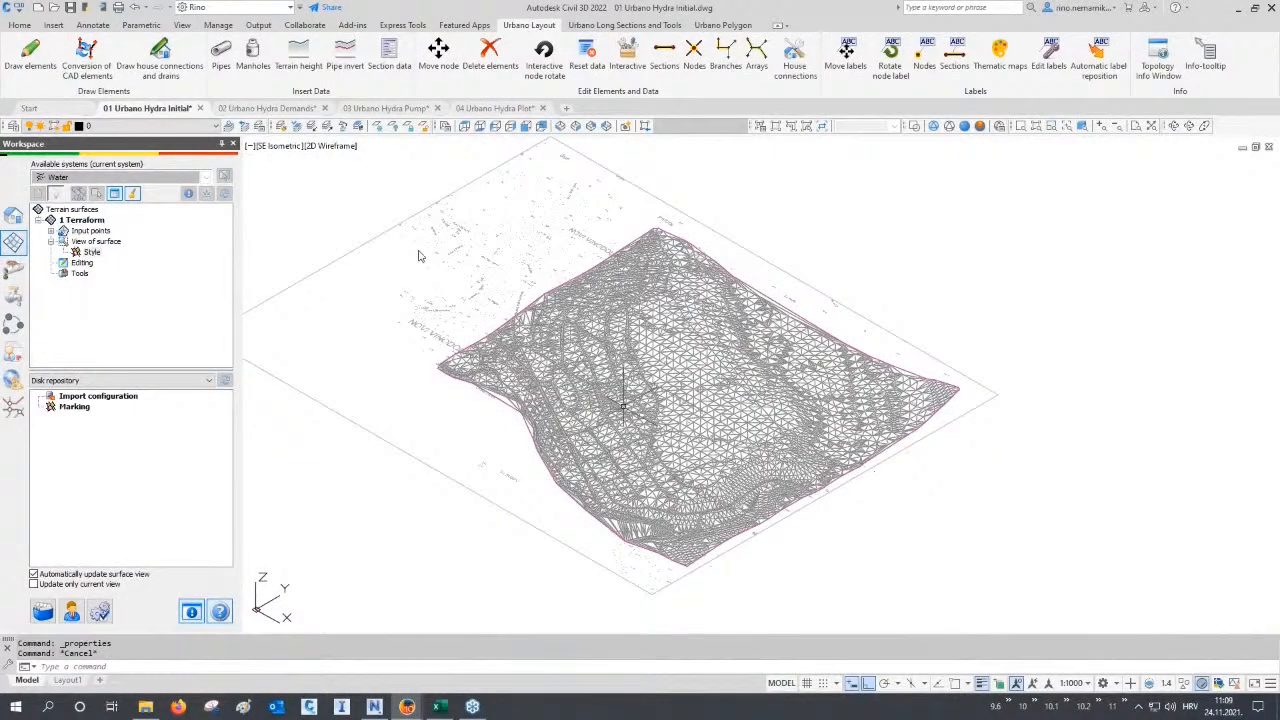
Return to the top view and restore the layer state 03 Network design.
{"action": "left_click", "coordinate": [465, 126]}
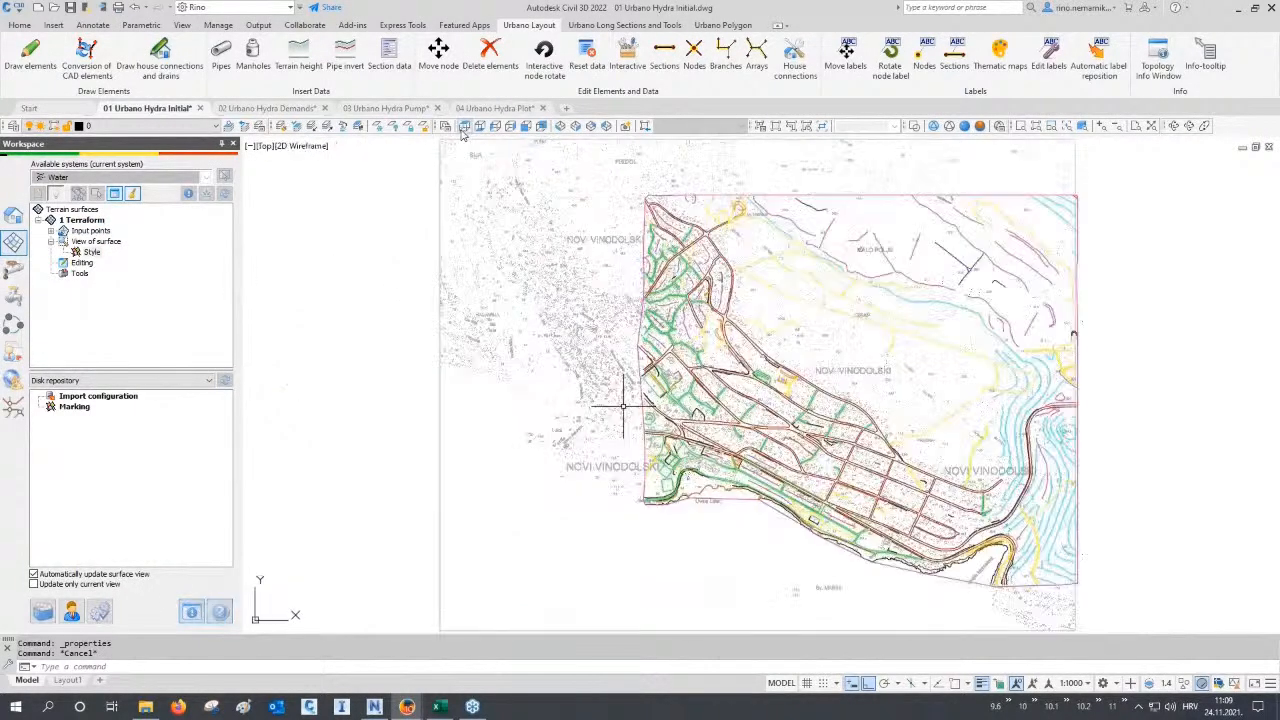
{"action": "left_click", "coordinate": [259, 126]}
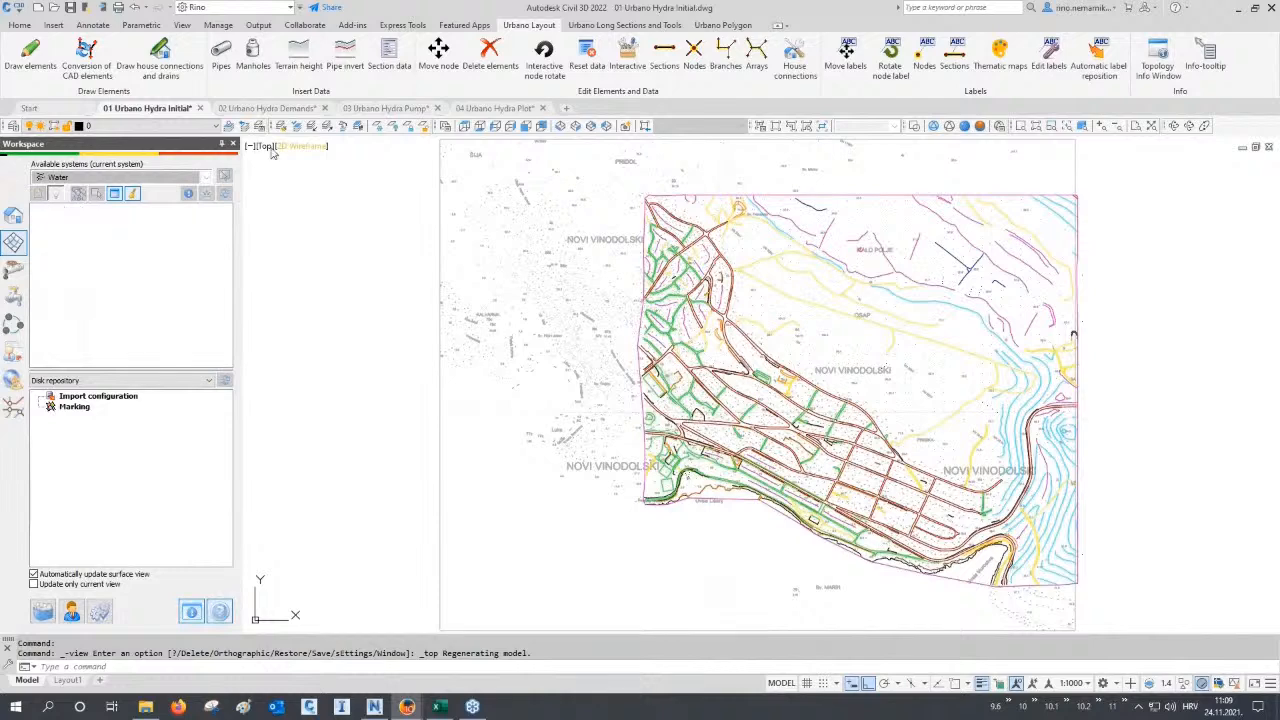
{"action": "left_click", "coordinate": [514, 297]}
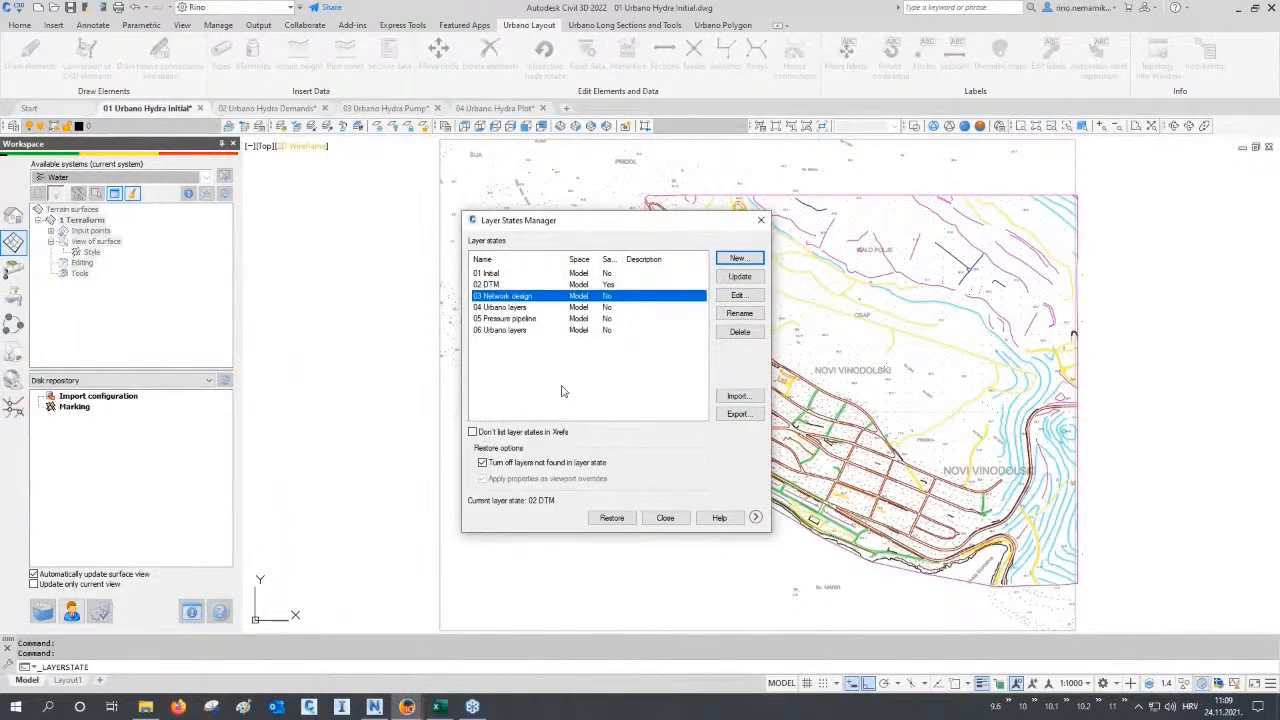
{"action": "left_click", "coordinate": [614, 518]}
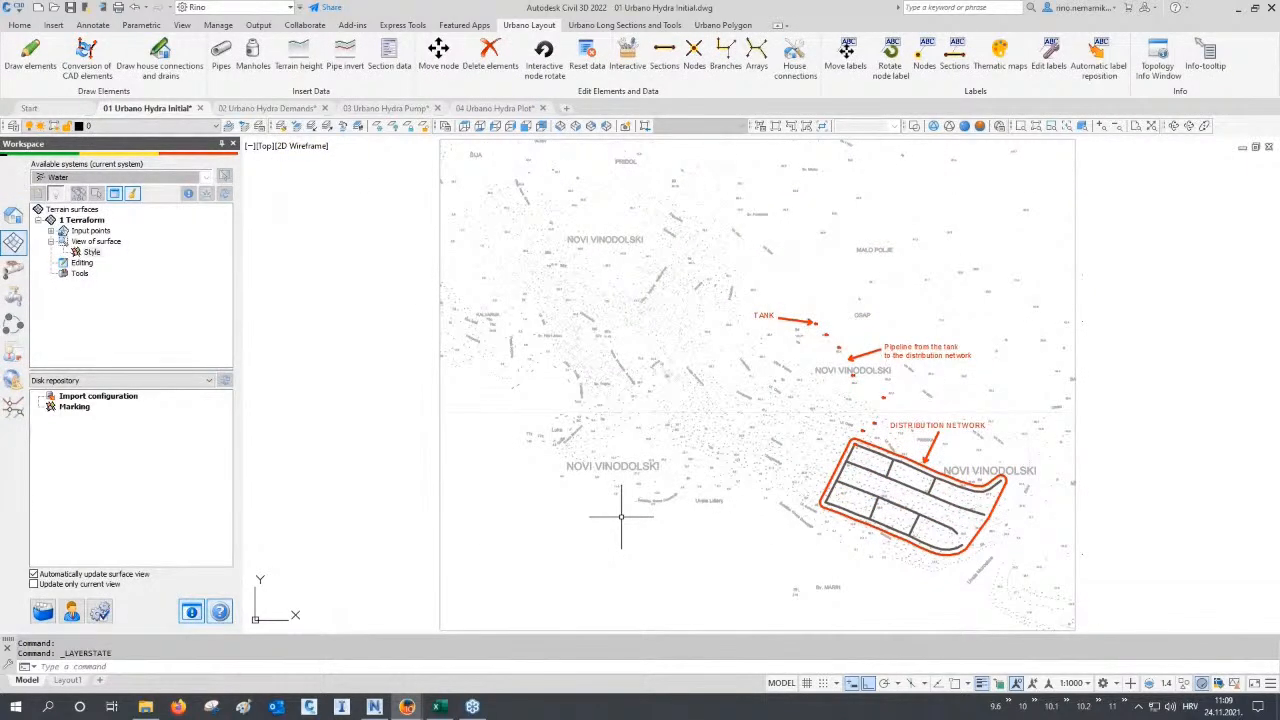
Examine the tank, pipeline and distribution network layout, and inspect the properties of several distribution network polylines.
{"action": "scroll", "coordinate": [985, 426], "scroll_direction": "up", "scroll_amount": 2}
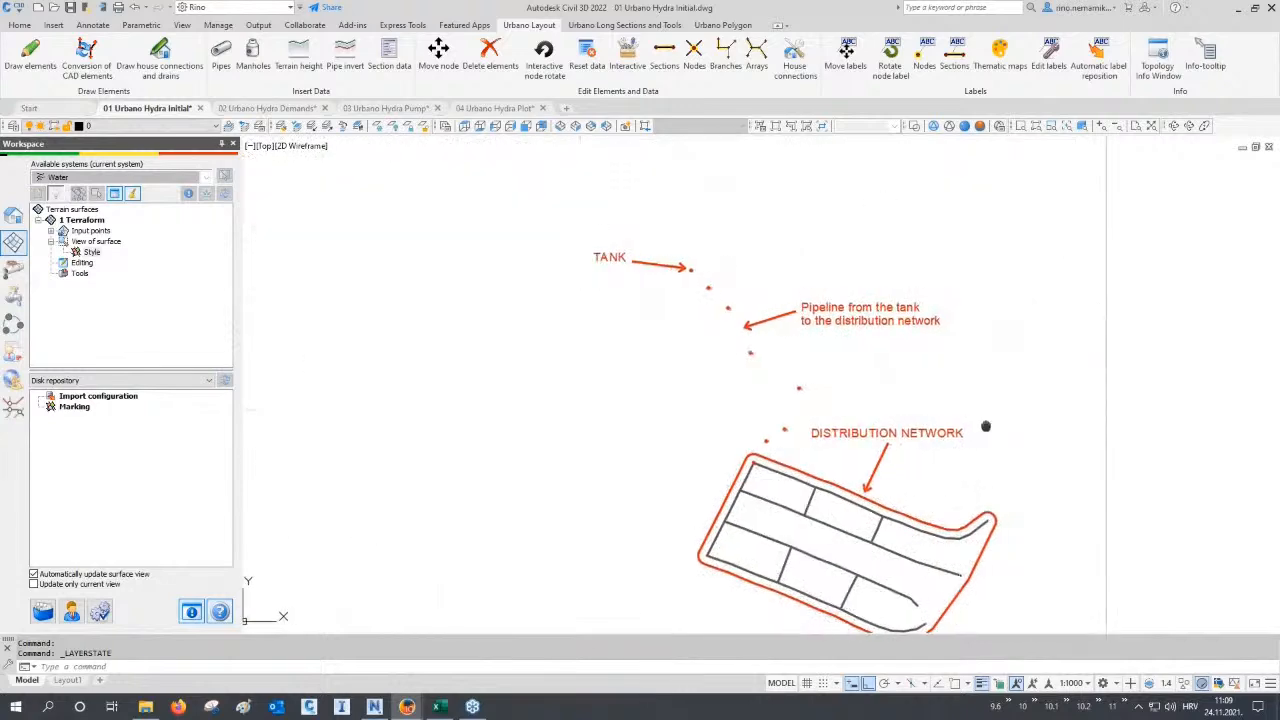
{"action": "middle_click_drag", "start_coordinate": [985, 426], "coordinate": [868, 392]}
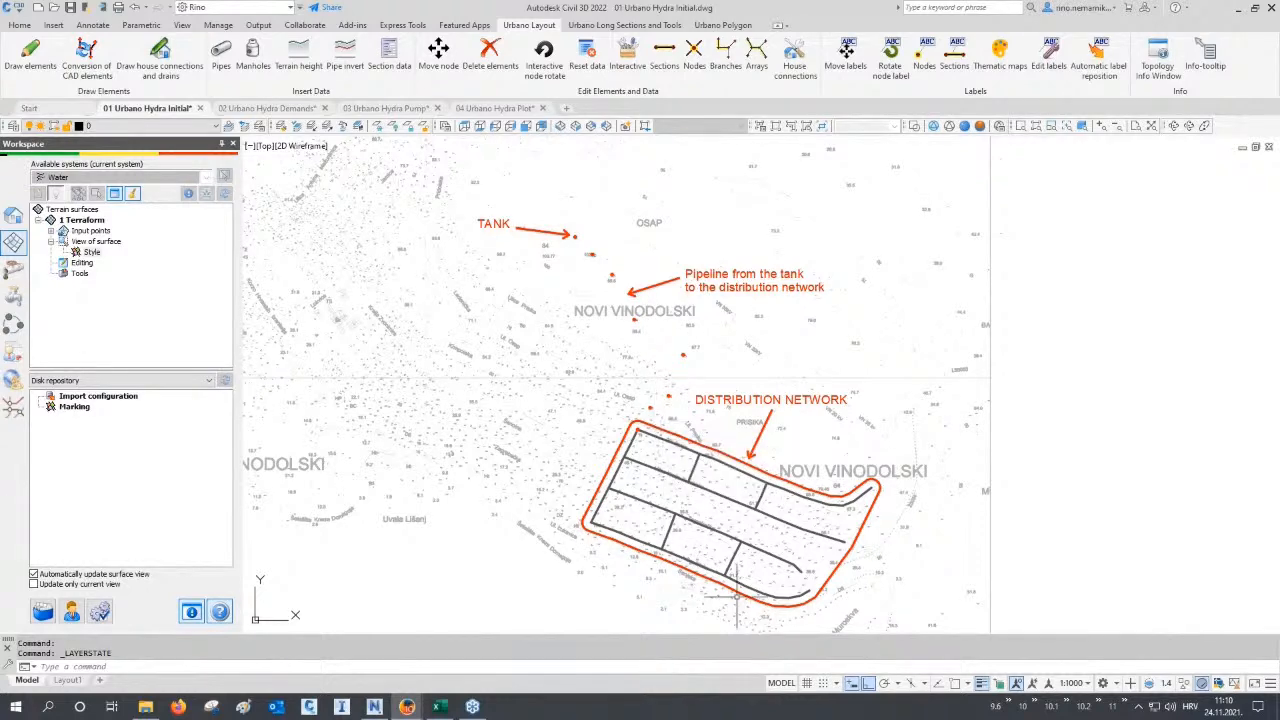
{"action": "scroll", "coordinate": [734, 558], "scroll_direction": "up", "scroll_amount": 2}
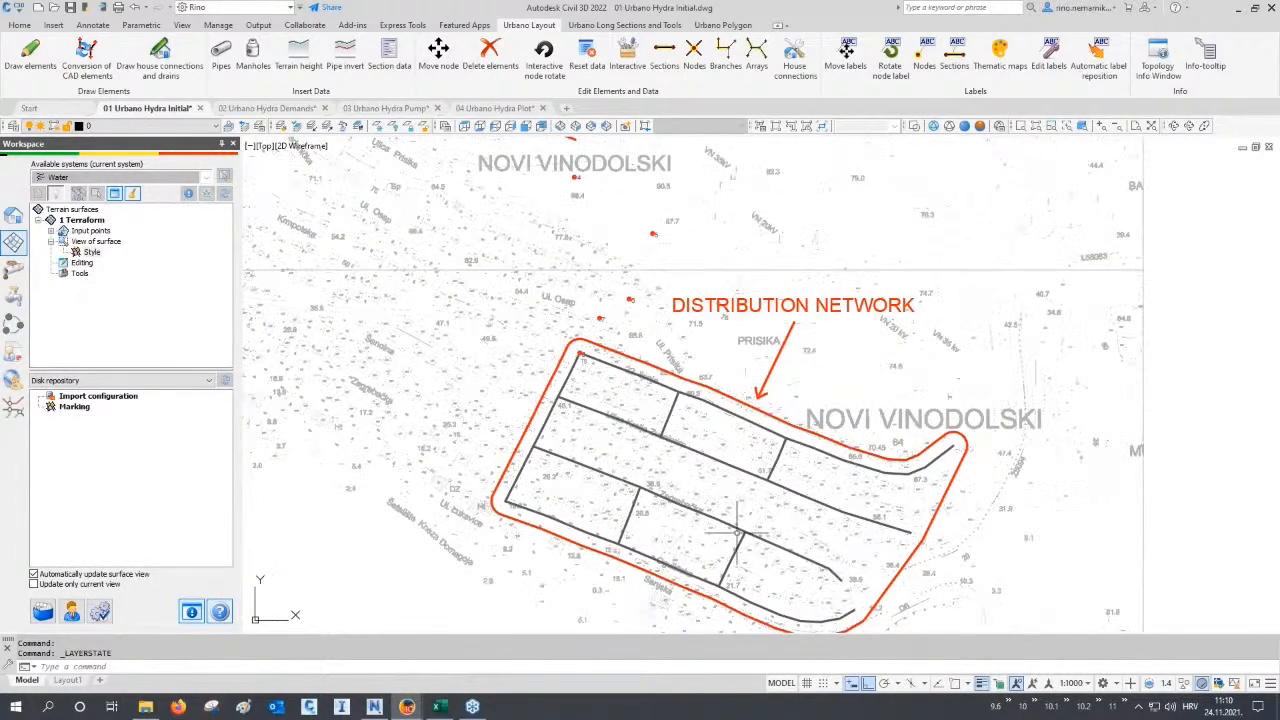
{"action": "left_click", "coordinate": [744, 432]}
{"action": "left_click", "coordinate": [619, 517]}
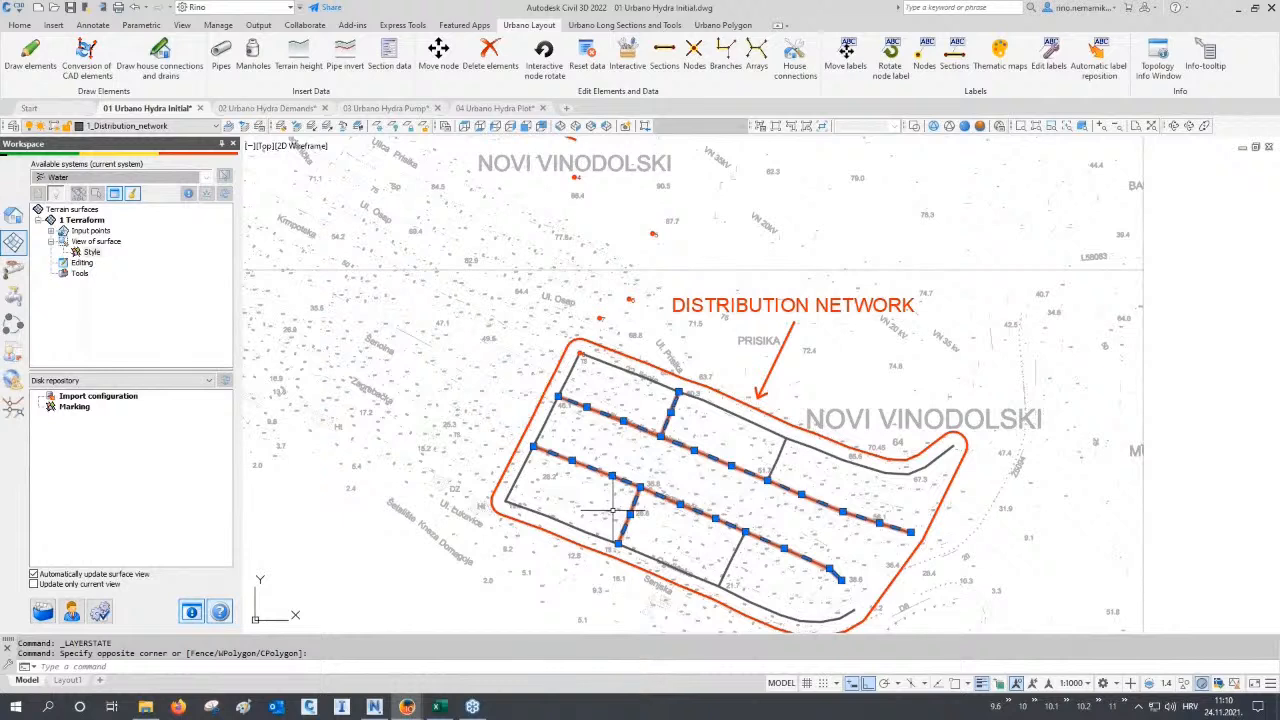
{"action": "key", "text": "ctrl+1"}
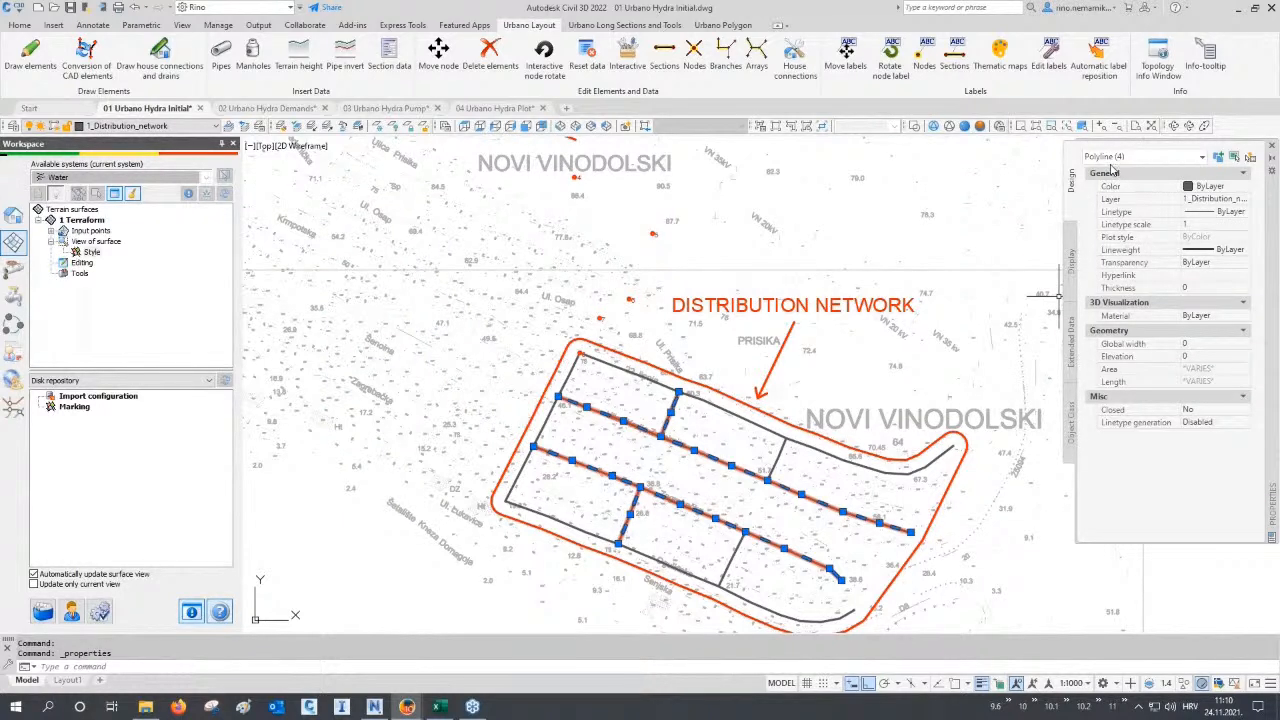
{"action": "left_click", "coordinate": [1272, 146]}
{"action": "key", "text": "Escape"}
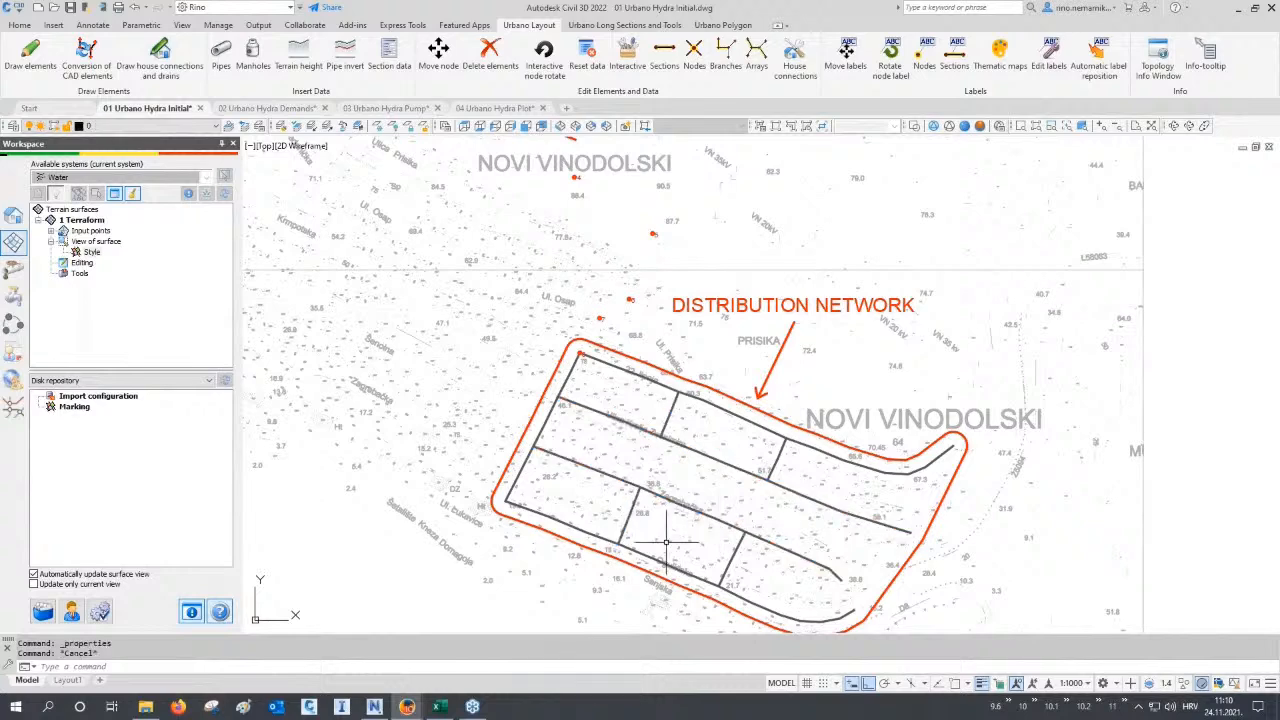
{"action": "scroll", "coordinate": [665, 530], "scroll_direction": "down", "scroll_amount": 2}
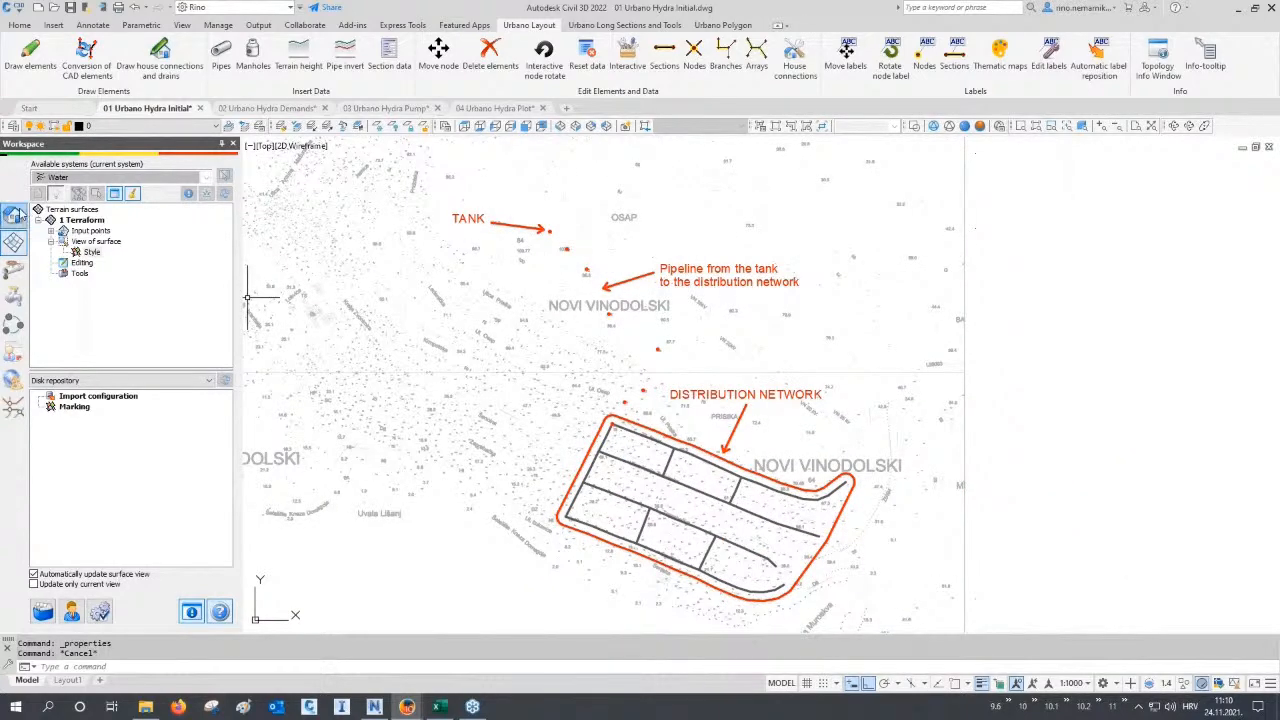
Open the network element drawing settings for the Water system and review the node label options, keeping 3 Name Terrain Invert.
{"action": "left_click", "coordinate": [16, 214]}
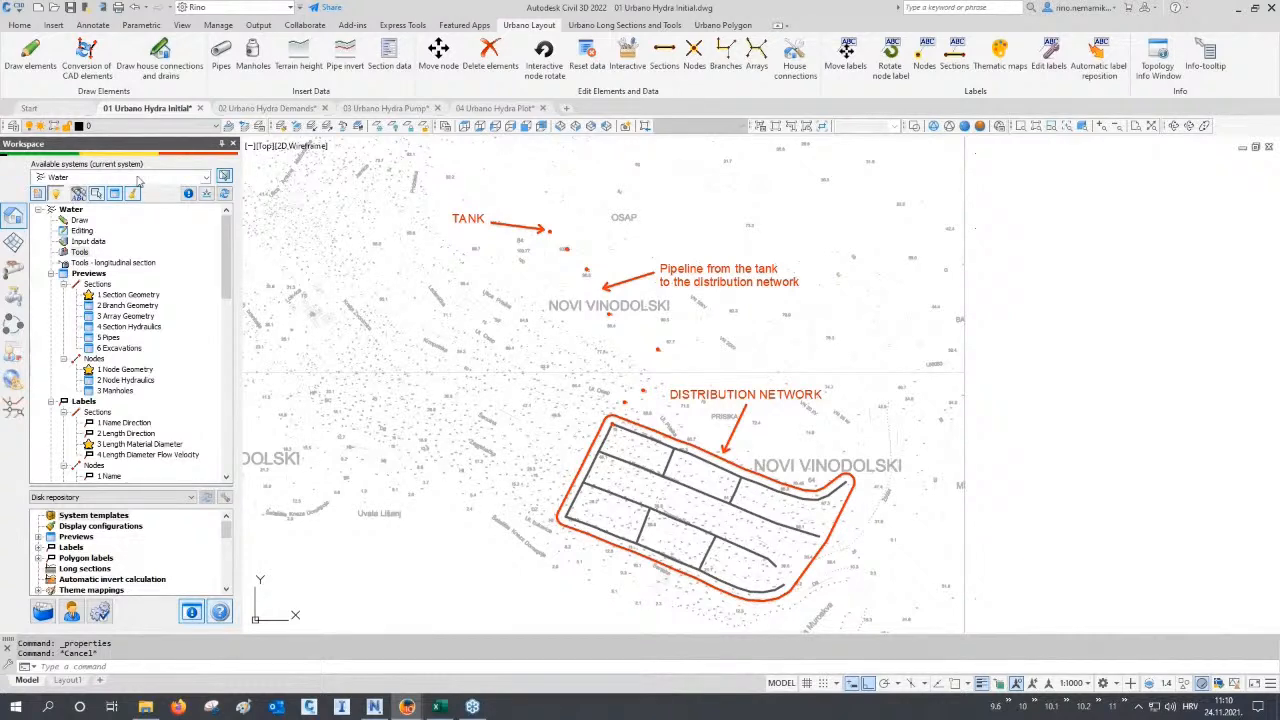
{"action": "left_click", "coordinate": [31, 62]}
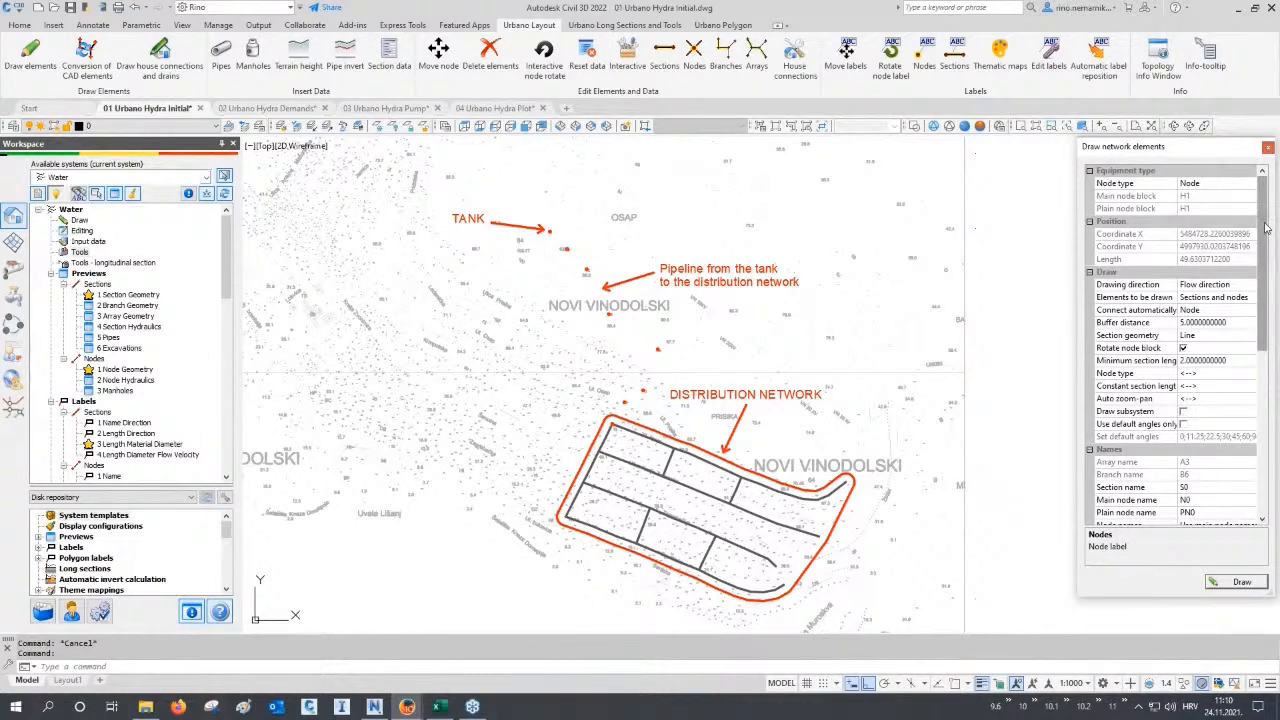
{"action": "left_click_drag", "start_coordinate": [1265, 229], "coordinate": [1267, 393]}
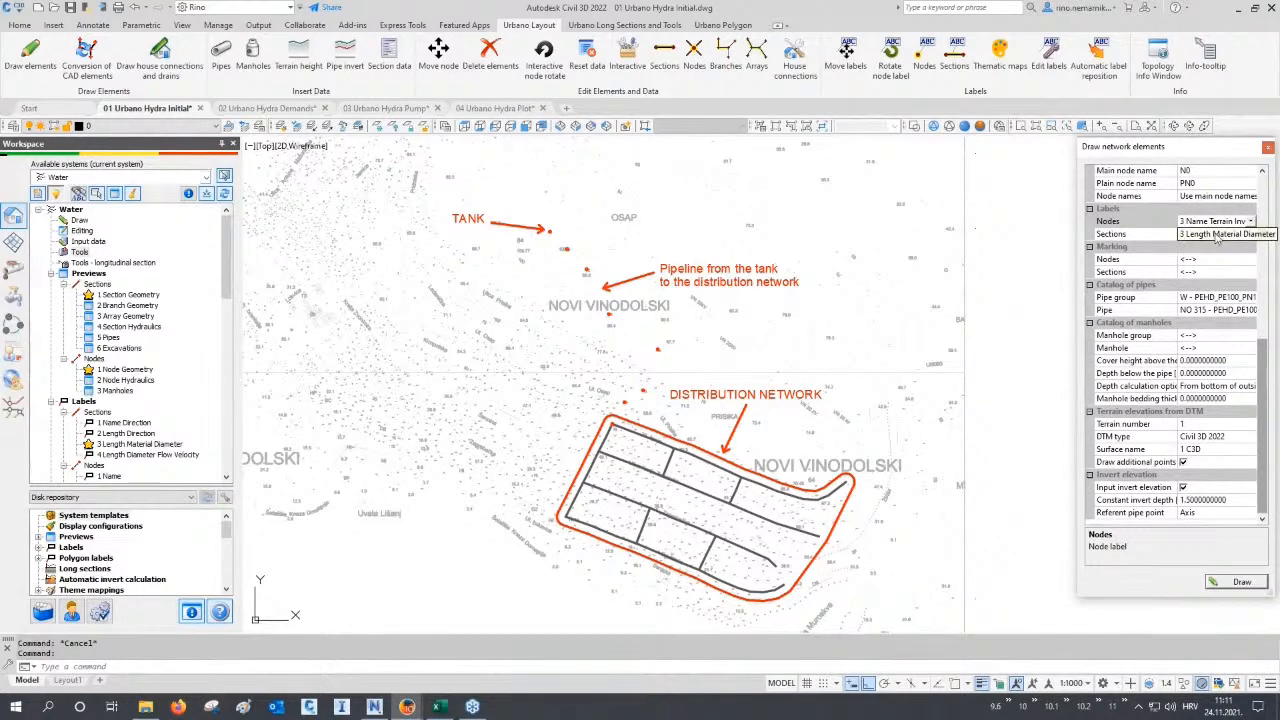
{"action": "left_click", "coordinate": [1217, 223]}
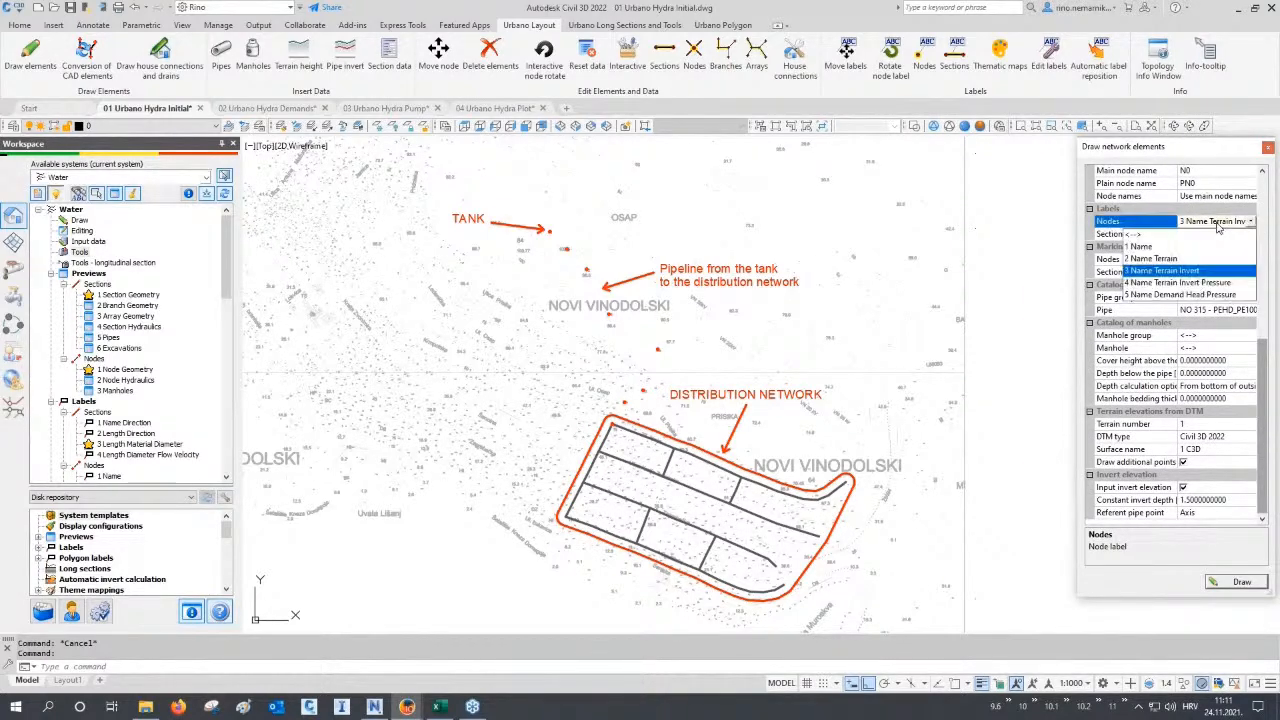
{"action": "left_click", "coordinate": [1217, 224]}
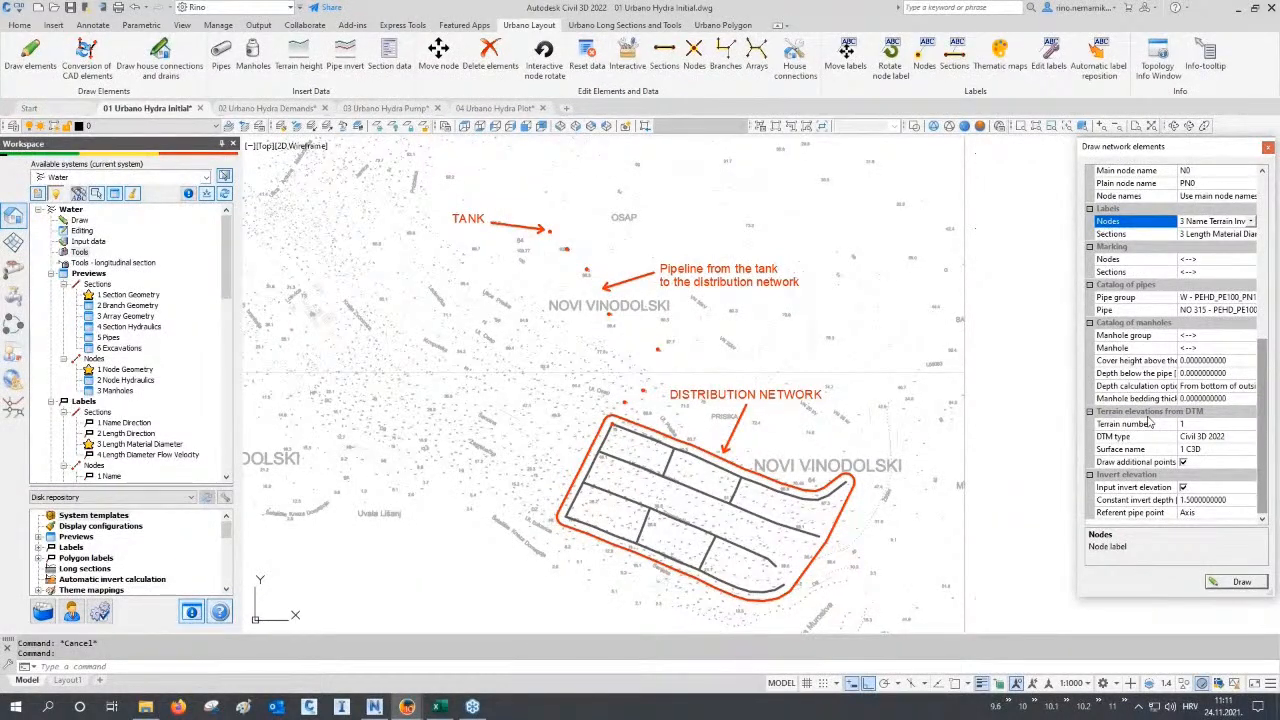
Review the DTM types available for the terrain elevations, keeping Civil 3D 2022 as the source.
{"action": "left_click", "coordinate": [1221, 440]}
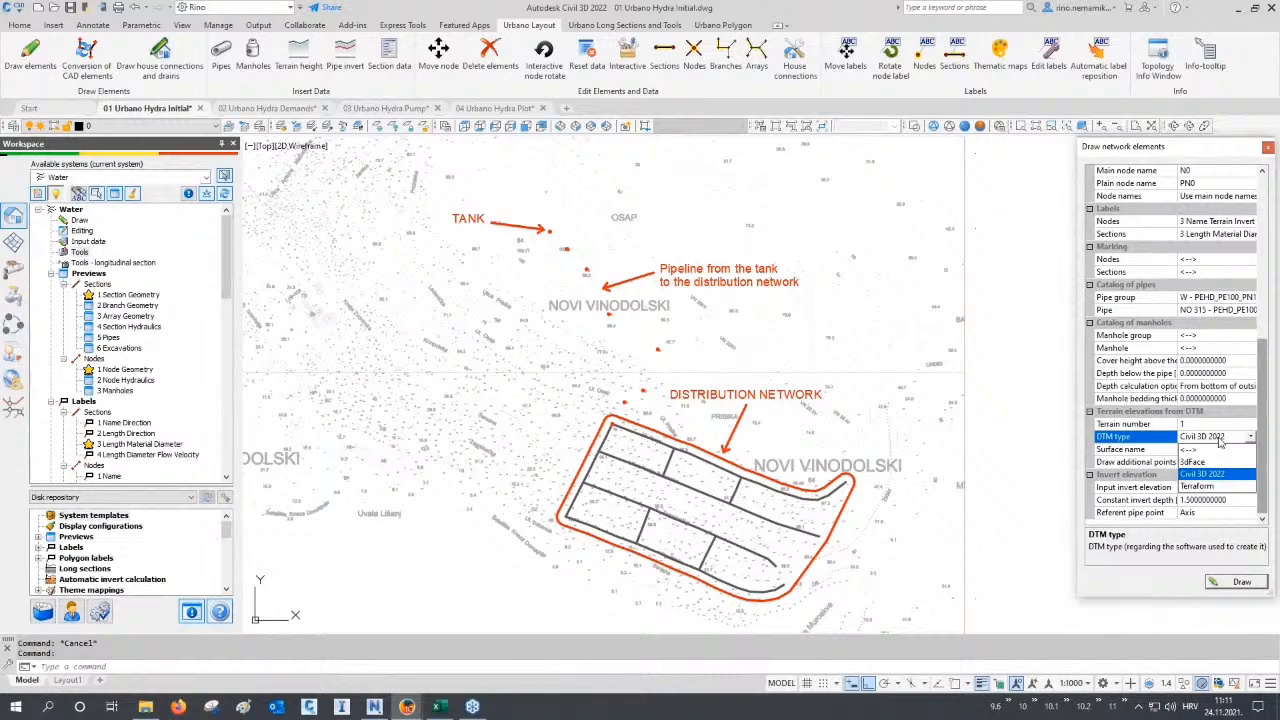
{"action": "left_click", "coordinate": [1221, 442]}
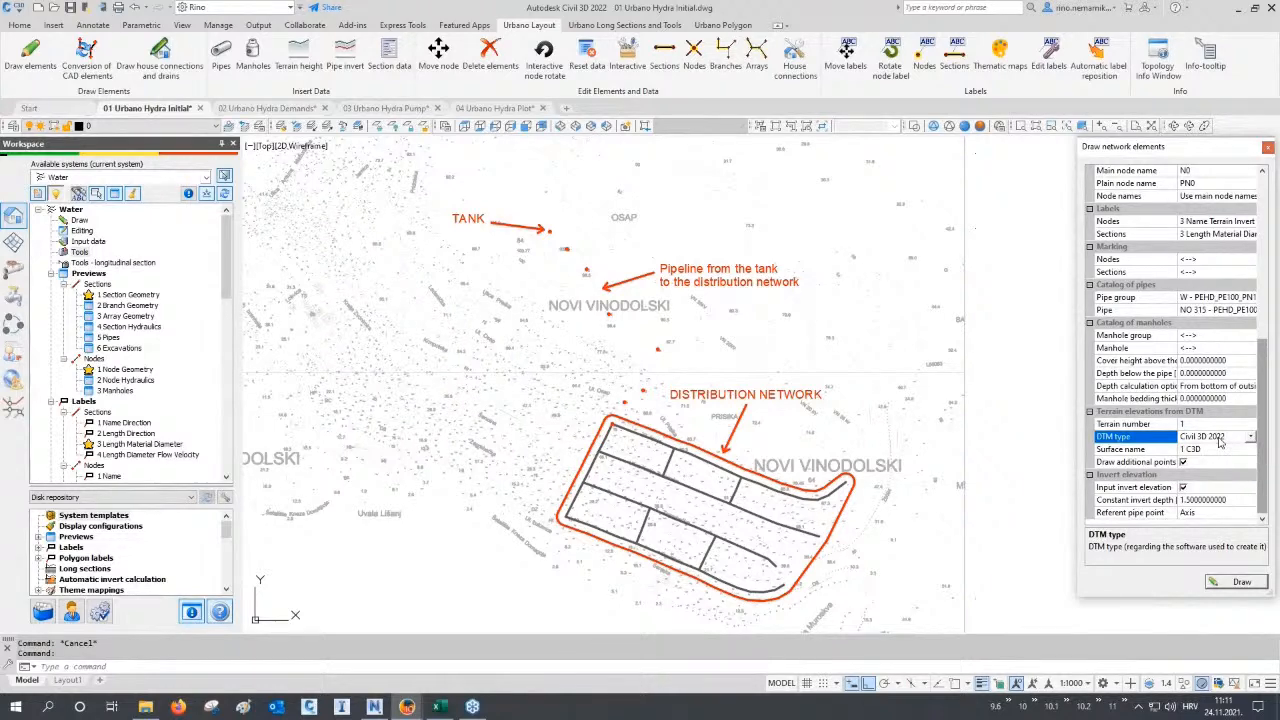
{"action": "left_click", "coordinate": [1221, 442]}
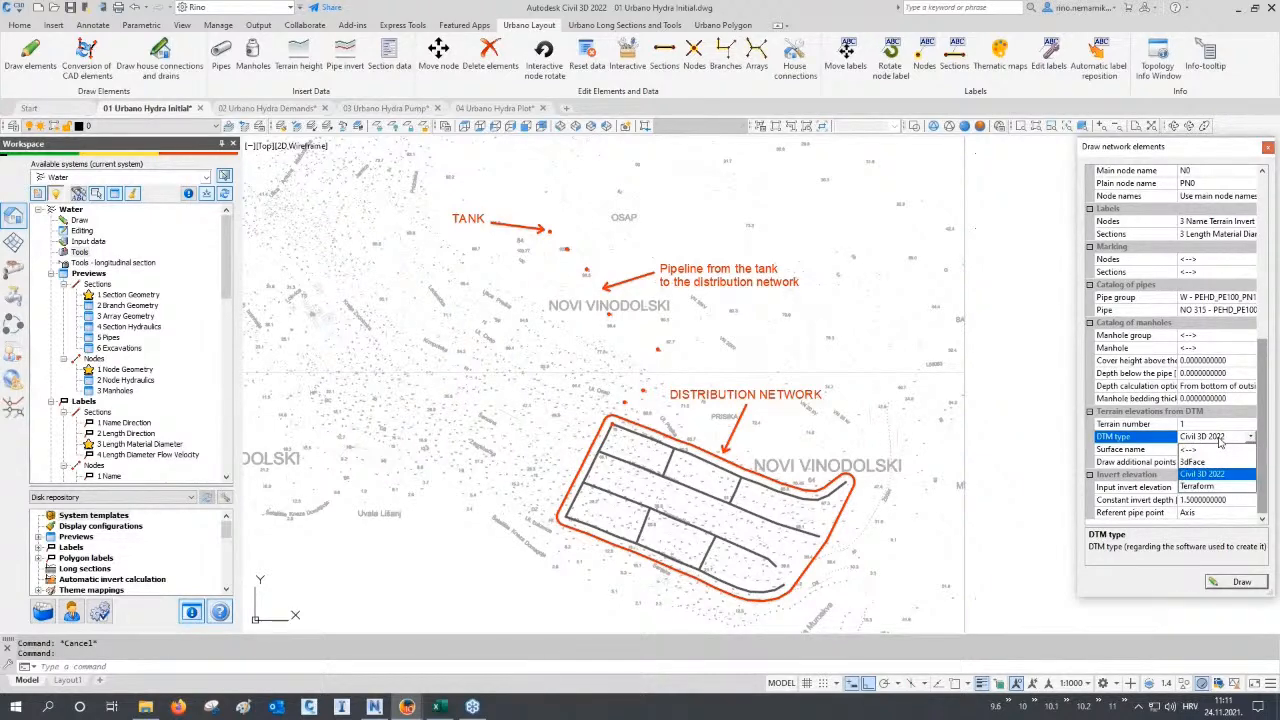
{"action": "left_click", "coordinate": [1221, 442]}
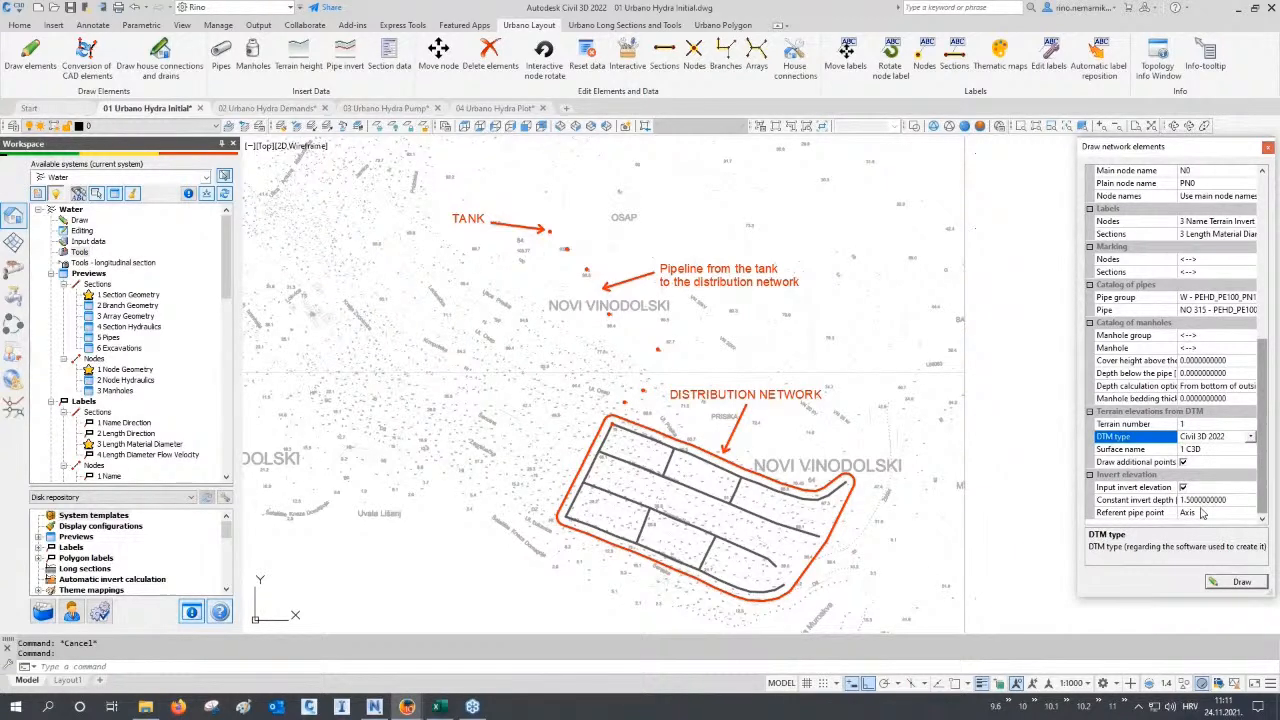
Start drawing the water pipeline at point 1 by the tank and continue it through points 2 and 3.
{"action": "left_click", "coordinate": [1225, 588]}
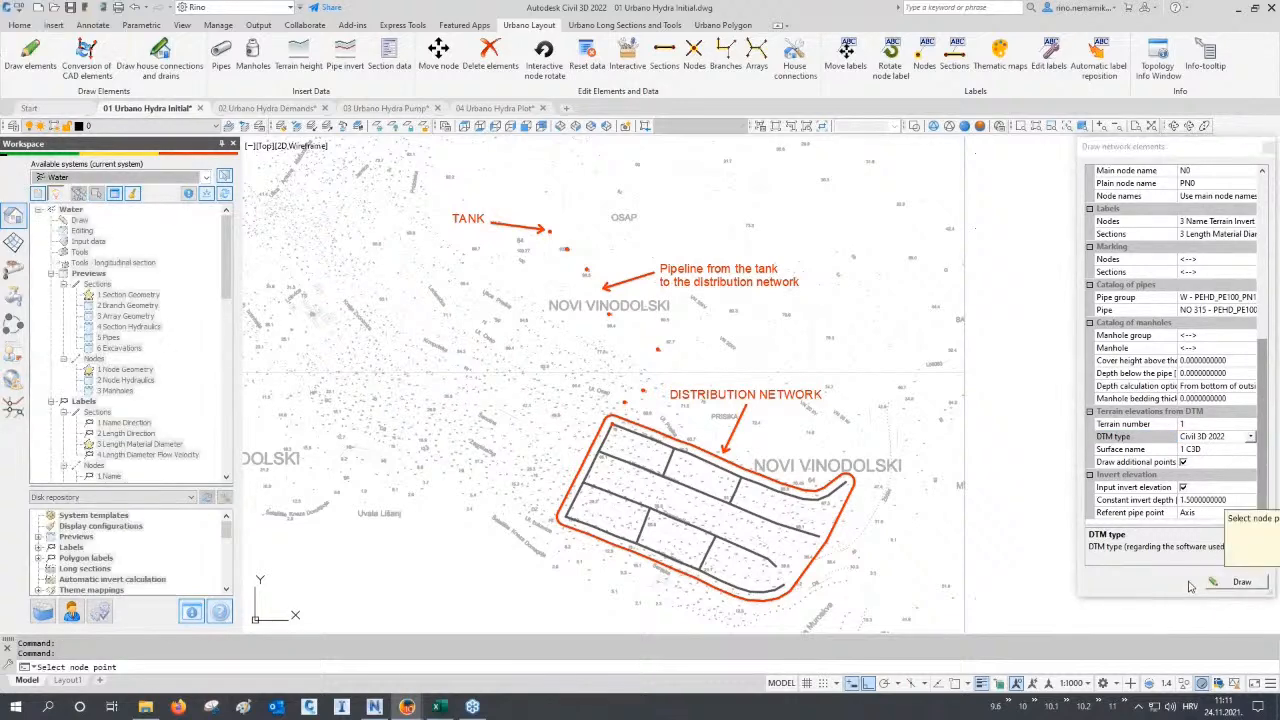
{"action": "middle_click_drag", "start_coordinate": [611, 275], "coordinate": [620, 363]}
{"action": "scroll", "coordinate": [584, 316], "scroll_direction": "up", "scroll_amount": 6}
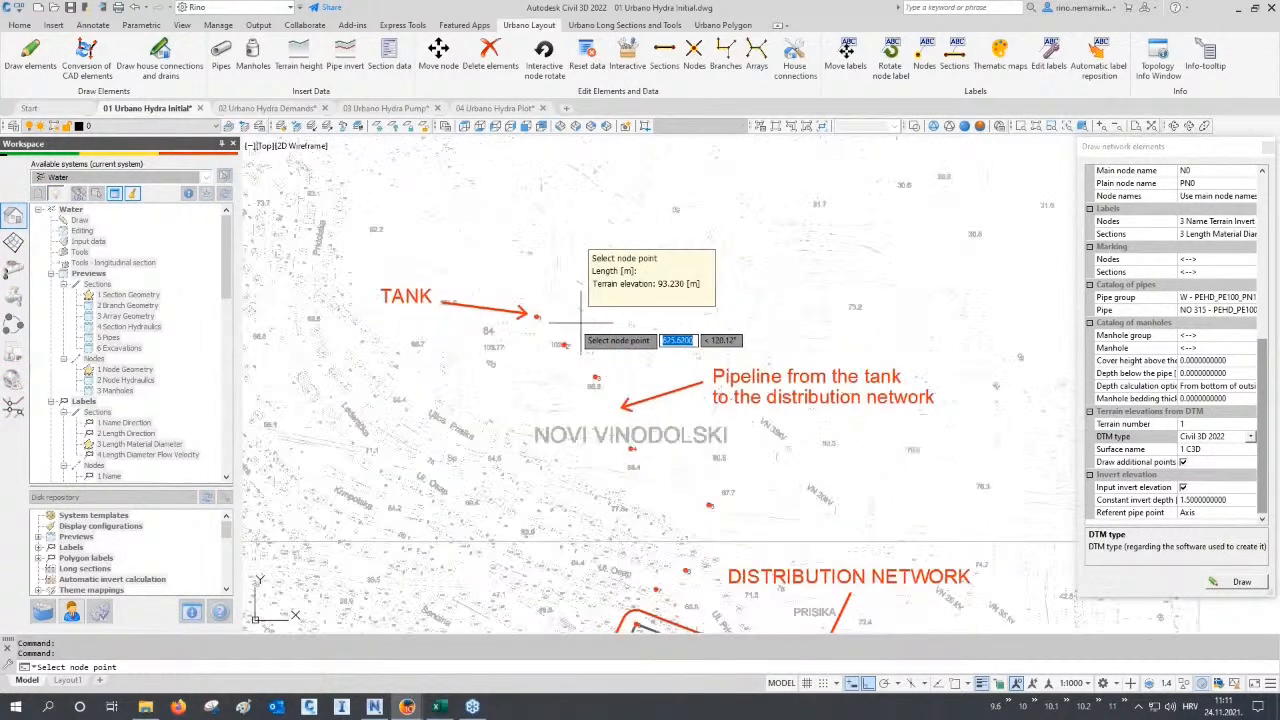
{"action": "left_click", "coordinate": [486, 292]}
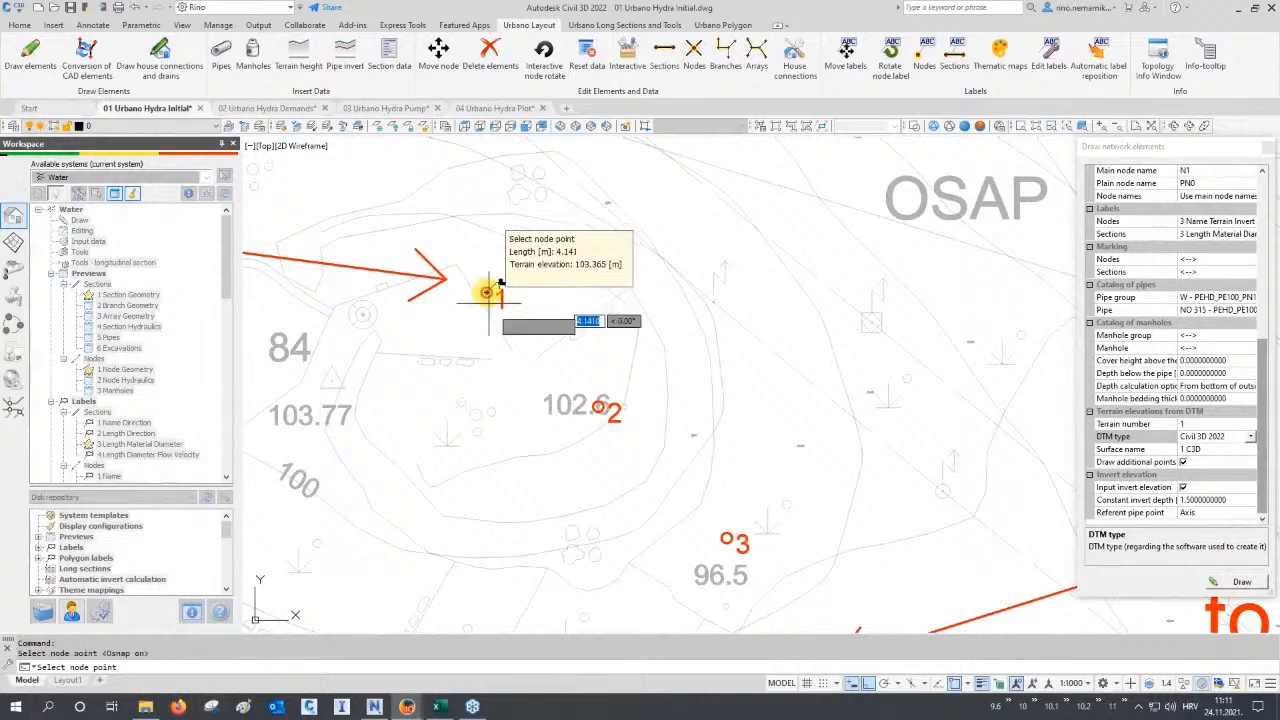
{"action": "left_click", "coordinate": [598, 405]}
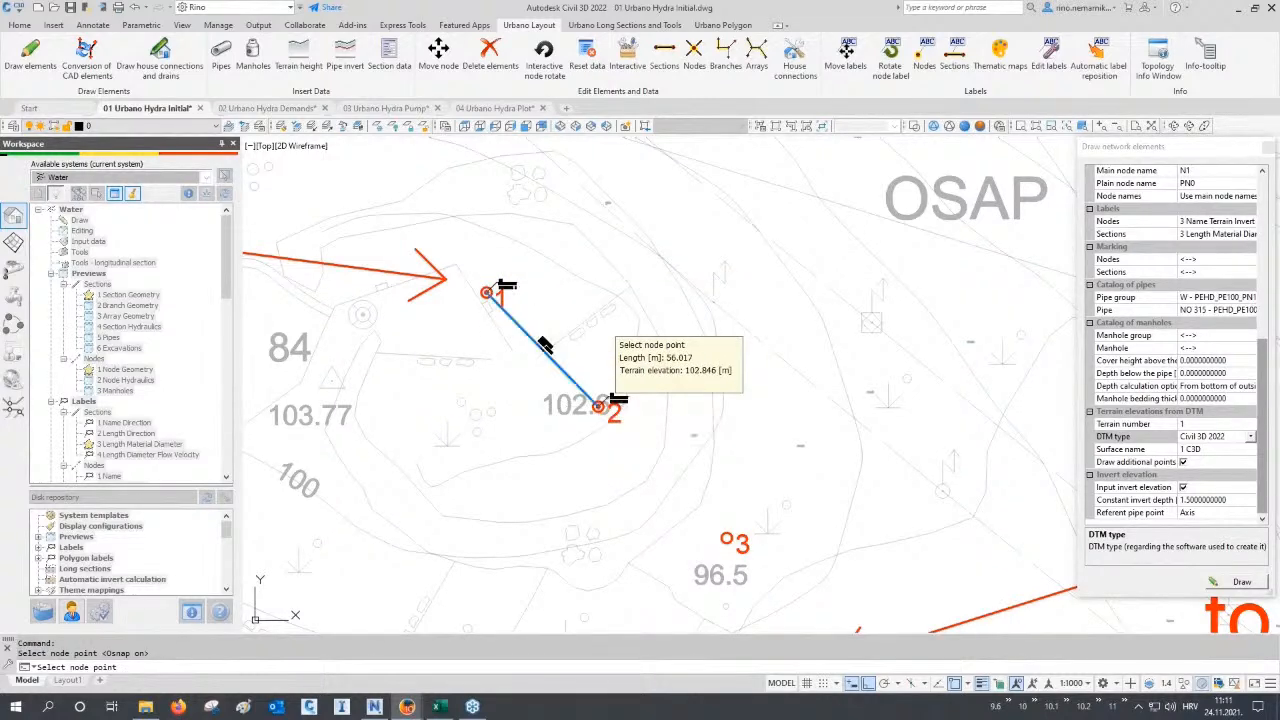
{"action": "middle_click_drag", "start_coordinate": [578, 544], "coordinate": [577, 413]}
{"action": "left_click", "coordinate": [695, 418]}
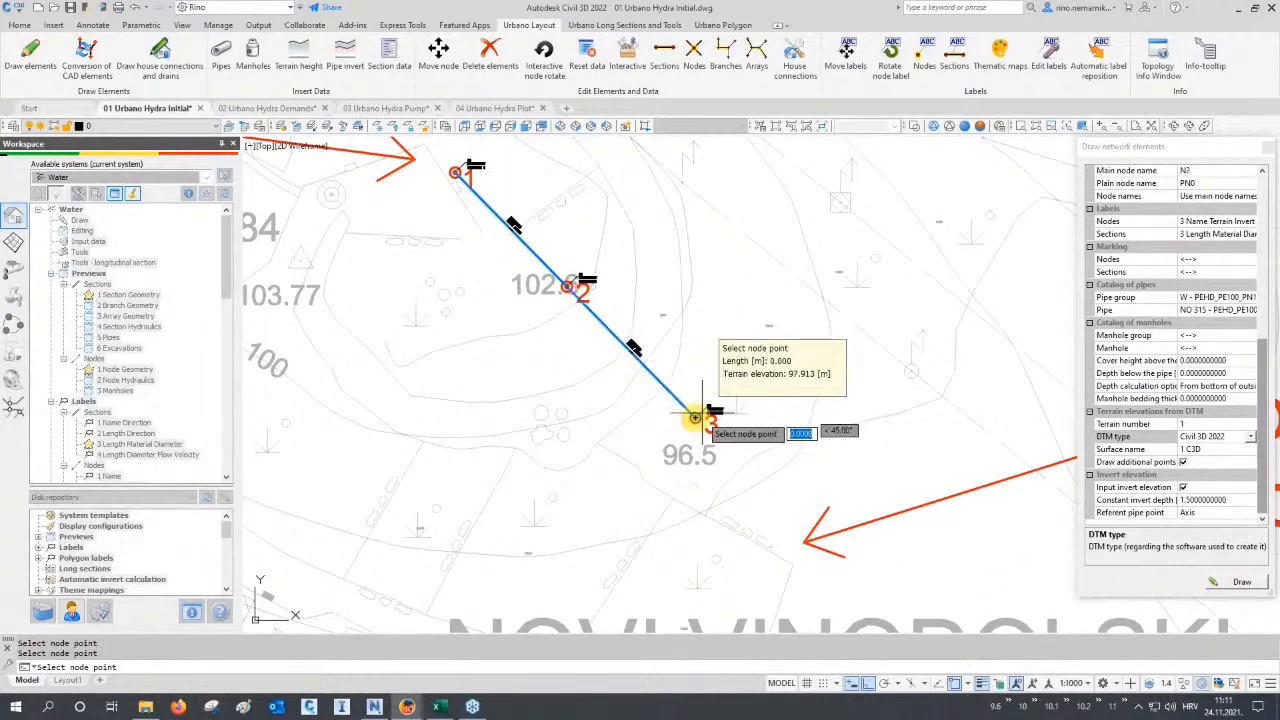
{"action": "mouse_move", "coordinate": [695, 418]}
{"action": "middle_mouse_down"}
{"action": "mouse_move", "coordinate": [737, 320]}
{"action": "mouse_move", "coordinate": [654, 209]}
{"action": "middle_mouse_up"}
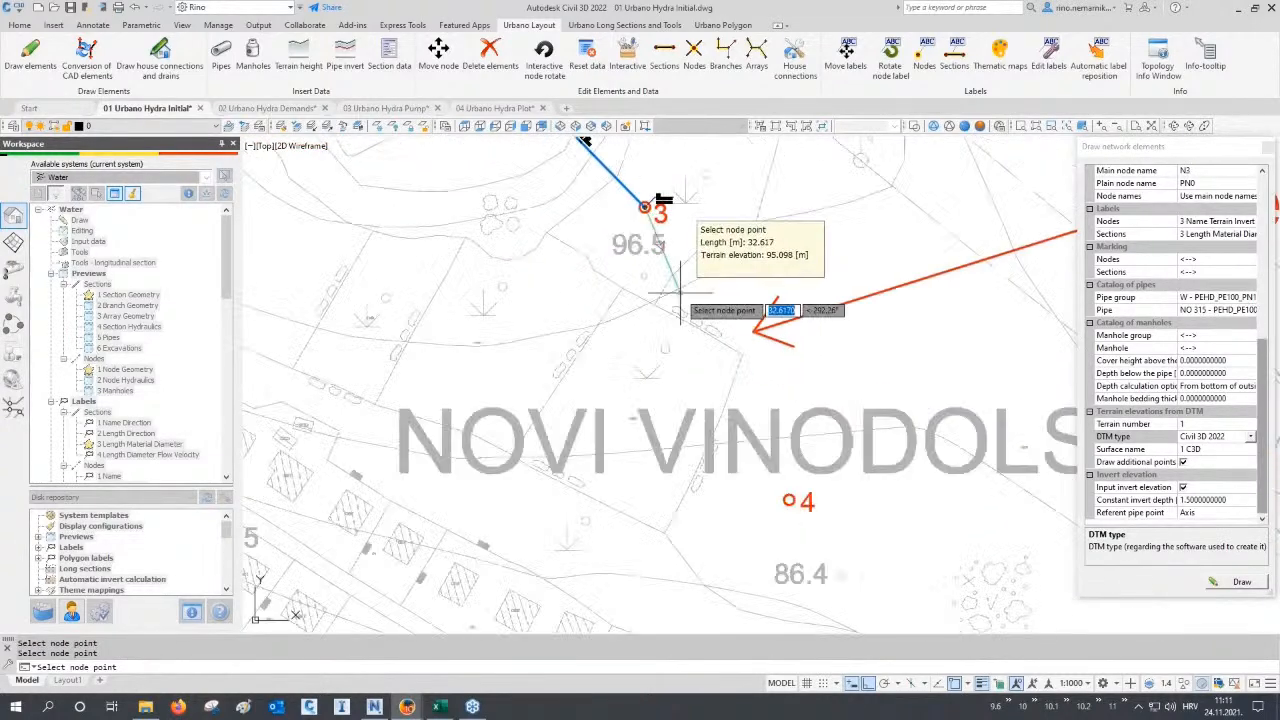
Extend the pipeline from point 3 through point 4 to point 5.
{"action": "left_click", "coordinate": [791, 495]}
{"action": "middle_click_drag", "start_coordinate": [791, 495], "coordinate": [727, 315]}
{"action": "scroll", "coordinate": [727, 315], "scroll_direction": "down", "scroll_amount": 2}
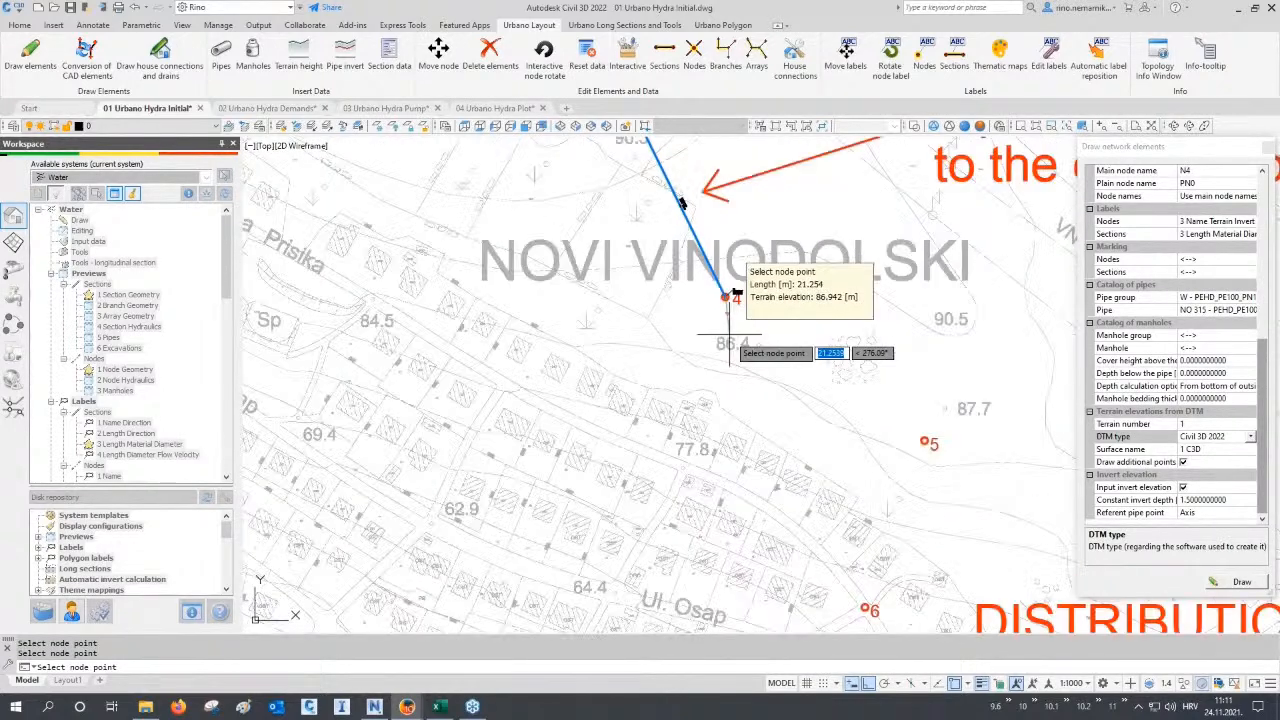
{"action": "scroll", "coordinate": [920, 429], "scroll_direction": "up", "scroll_amount": 5}
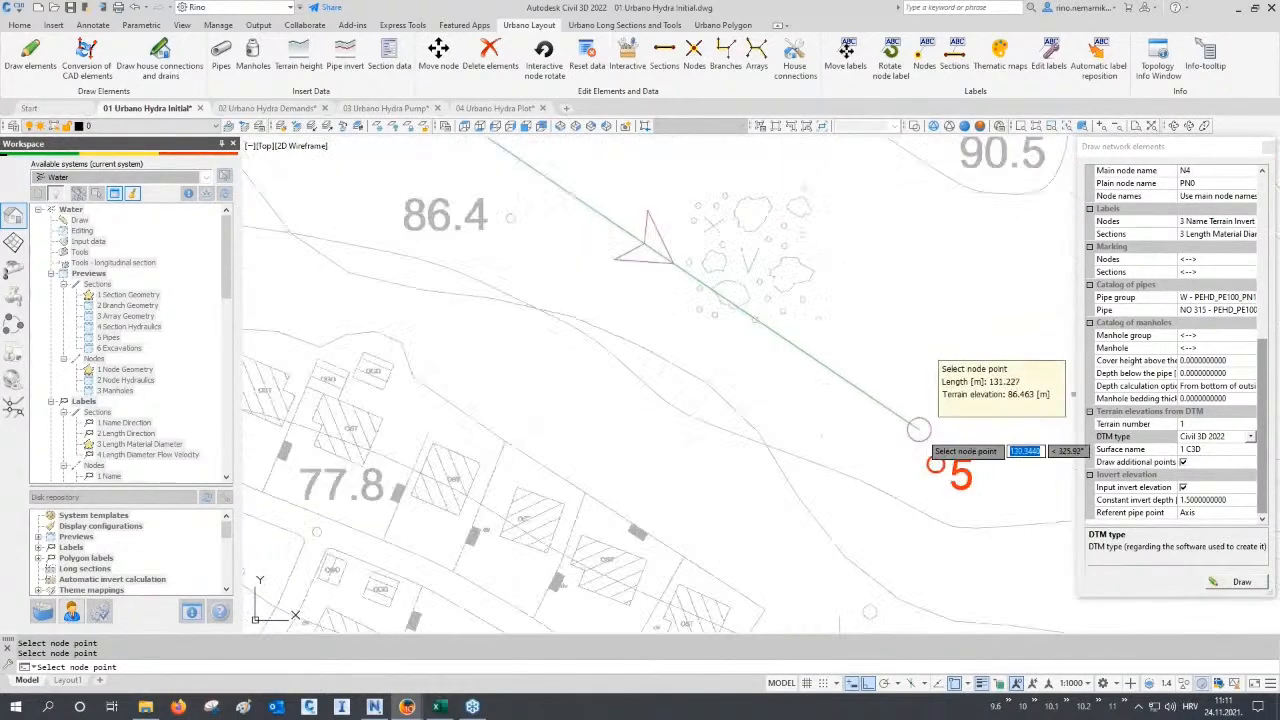
{"action": "left_click", "coordinate": [938, 478]}
Examine the length and material label on the section between points 4 and 5 and the node label at point 5.
{"action": "scroll", "coordinate": [920, 480], "scroll_direction": "down", "scroll_amount": 2}
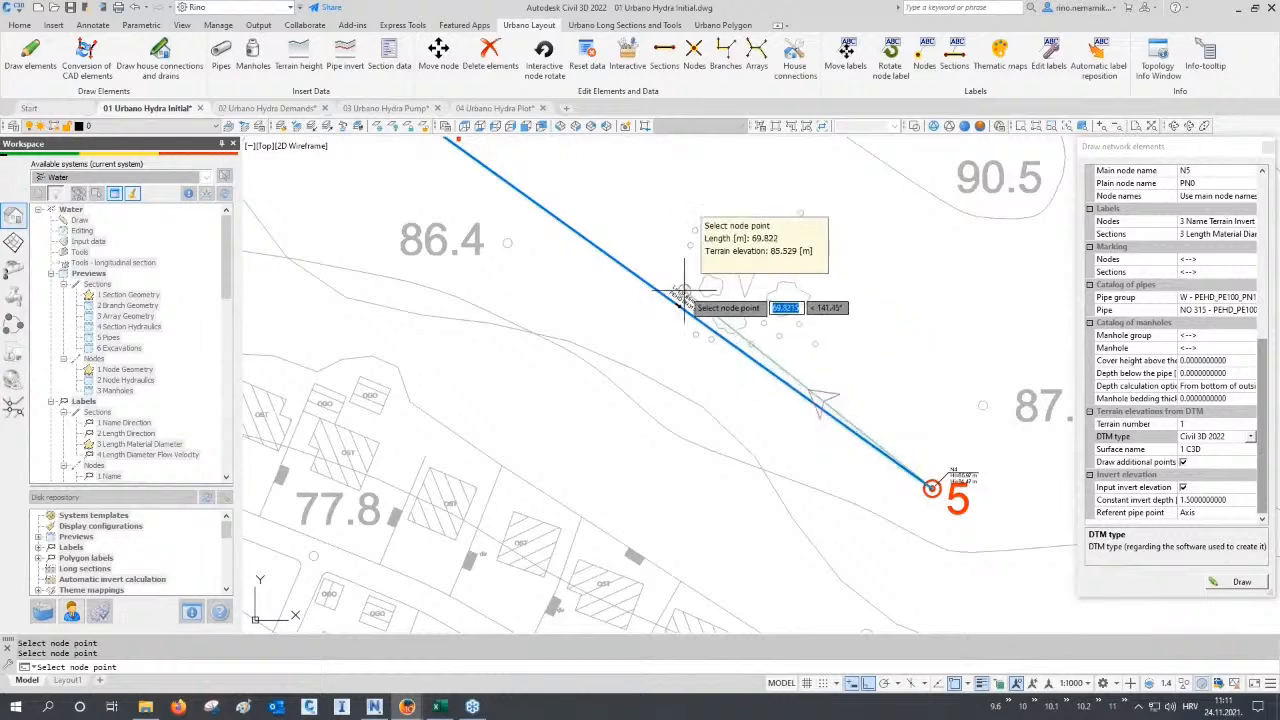
{"action": "scroll", "coordinate": [600, 295], "scroll_direction": "up", "scroll_amount": 4}
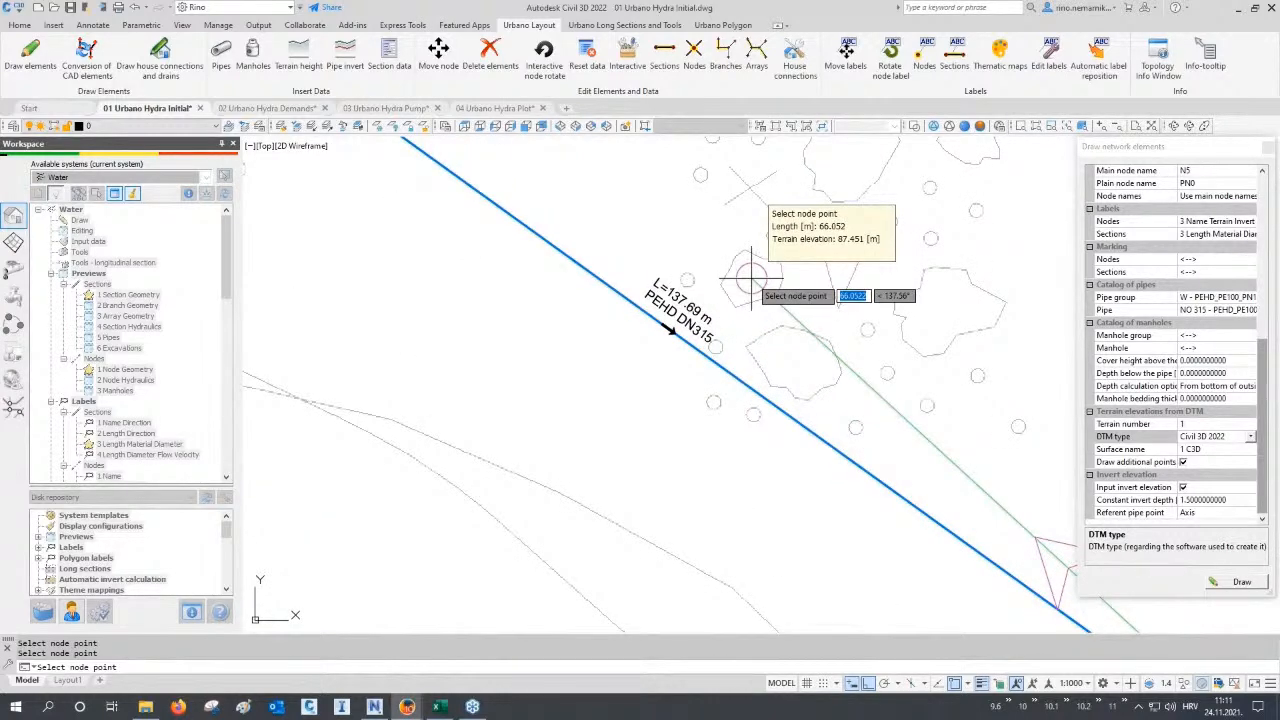
{"action": "scroll", "coordinate": [752, 283], "scroll_direction": "up", "scroll_amount": 1}
{"action": "scroll", "coordinate": [700, 285], "scroll_direction": "down", "scroll_amount": 3}
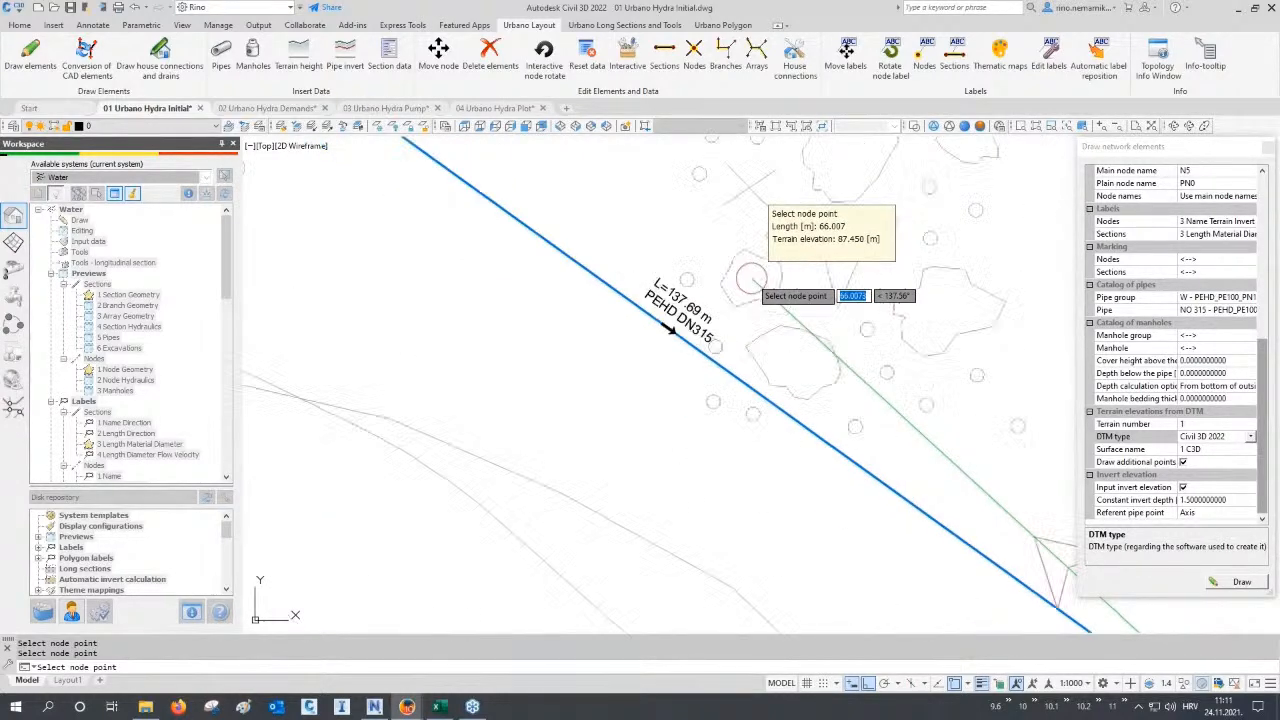
{"action": "scroll", "coordinate": [1009, 543], "scroll_direction": "up", "scroll_amount": 2}
{"action": "scroll", "coordinate": [1009, 536], "scroll_direction": "up", "scroll_amount": 2}
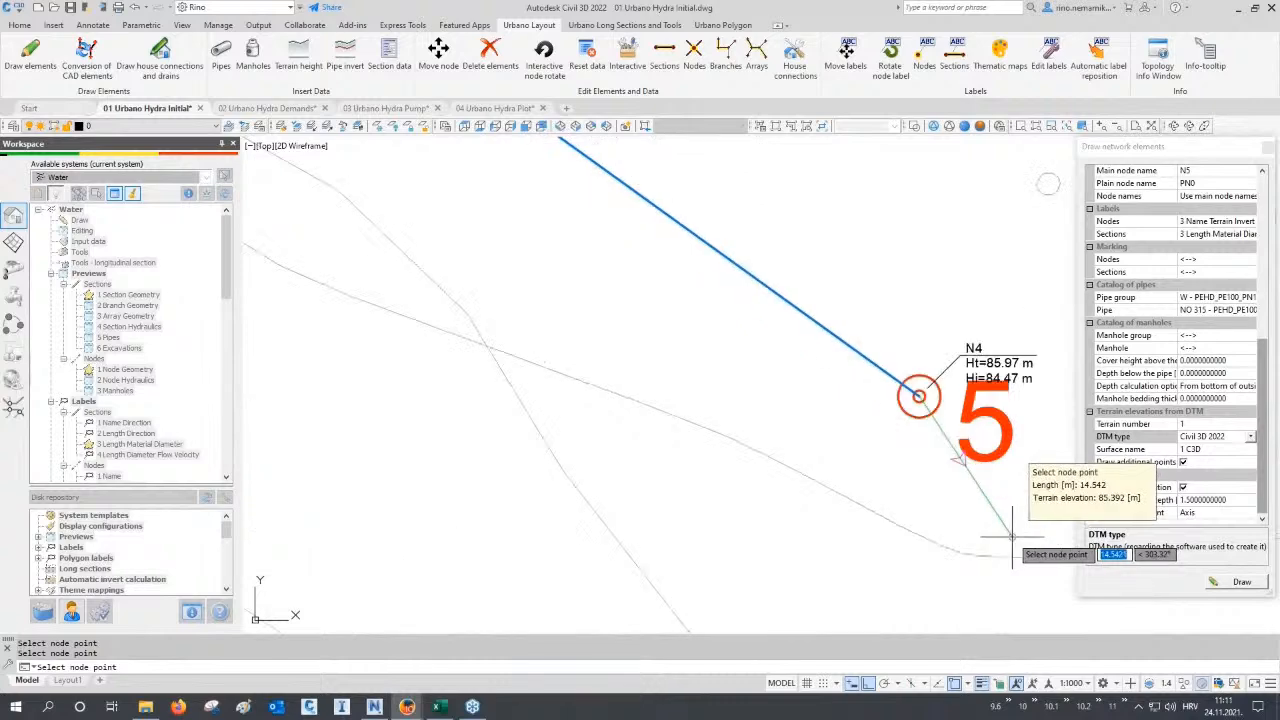
{"action": "middle_click_drag", "start_coordinate": [1010, 536], "coordinate": [762, 467]}
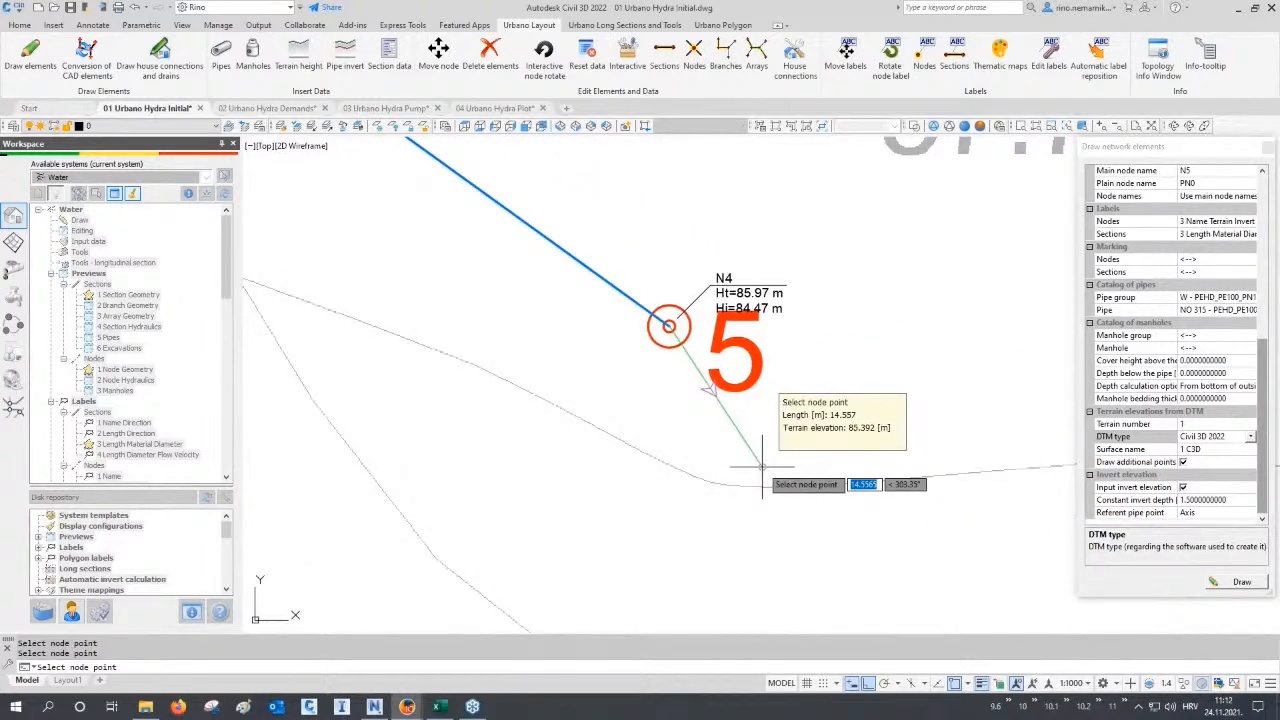
Extend the pipeline from point 5 to point 6 at the street junction.
{"action": "scroll", "coordinate": [762, 467], "scroll_direction": "down", "scroll_amount": 5}
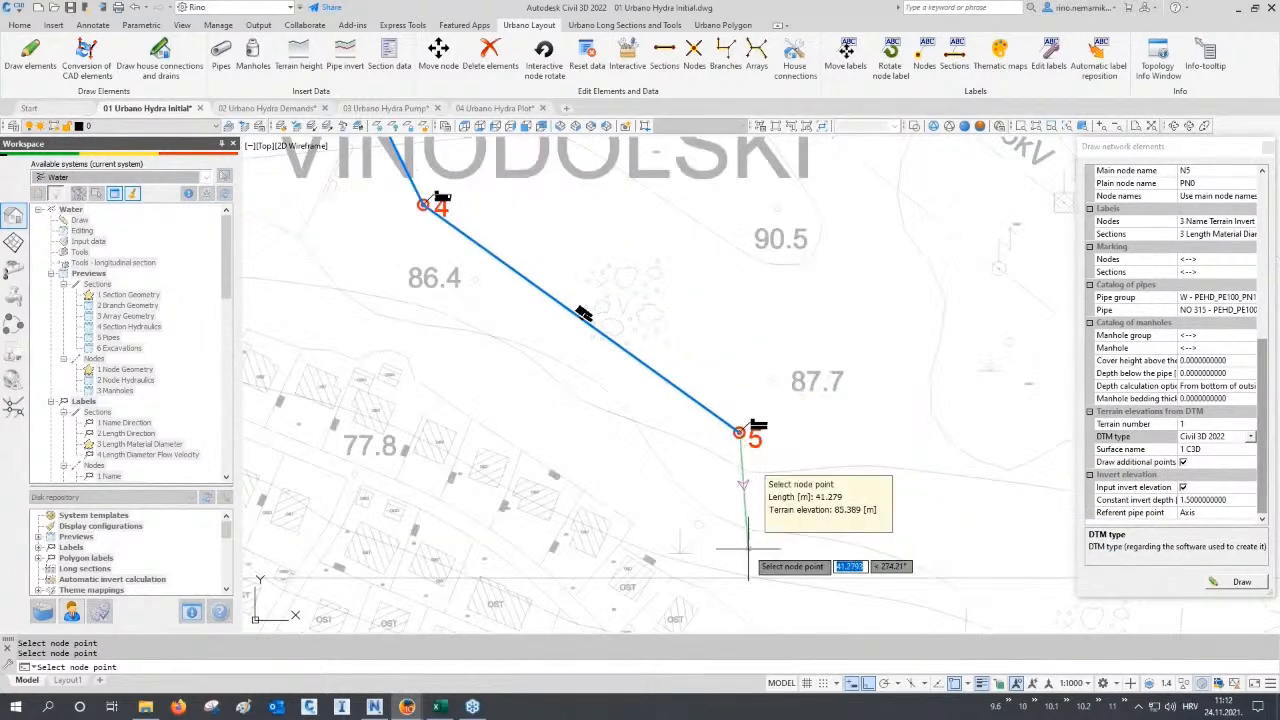
{"action": "scroll", "coordinate": [700, 360], "scroll_direction": "up", "scroll_amount": 3}
{"action": "scroll", "coordinate": [744, 375], "scroll_direction": "up", "scroll_amount": 2}
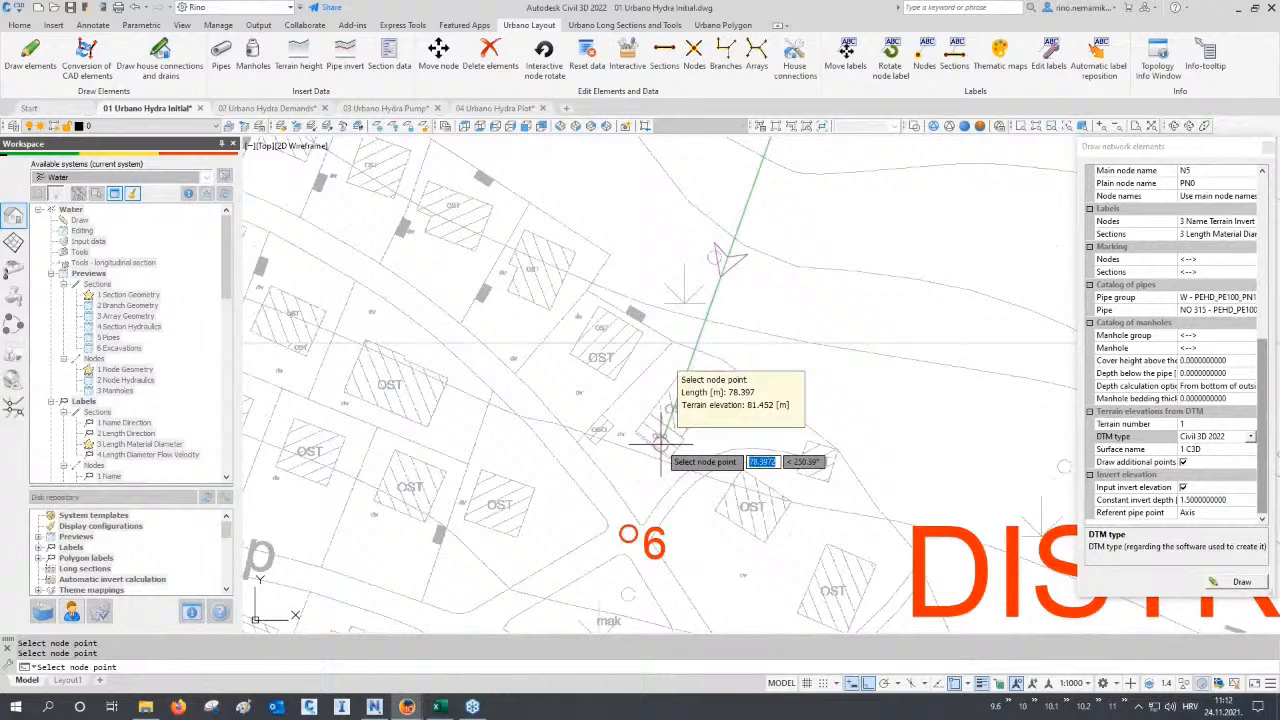
{"action": "left_click", "coordinate": [628, 533]}
{"action": "middle_click_drag", "start_coordinate": [628, 533], "coordinate": [784, 289]}
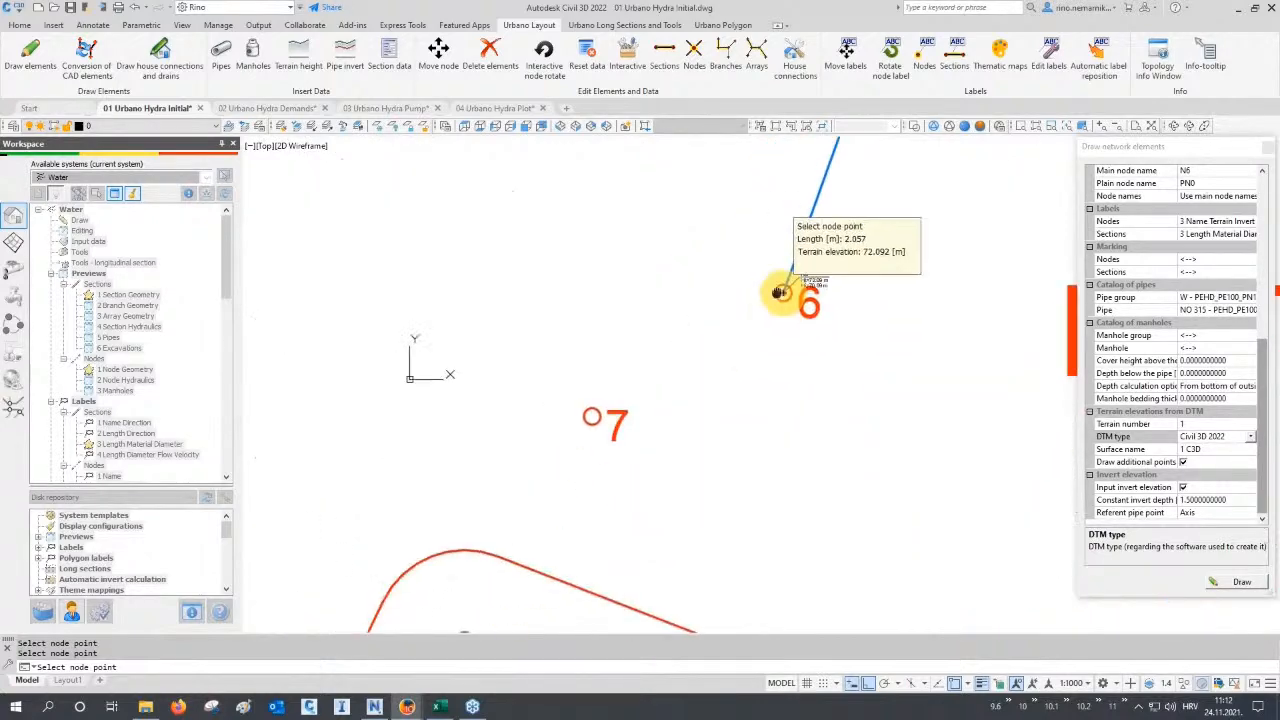
Extend the pipeline through point 7, end it at point 8 on the distribution network corner, and close the drawing settings.
{"action": "left_click", "coordinate": [593, 413]}
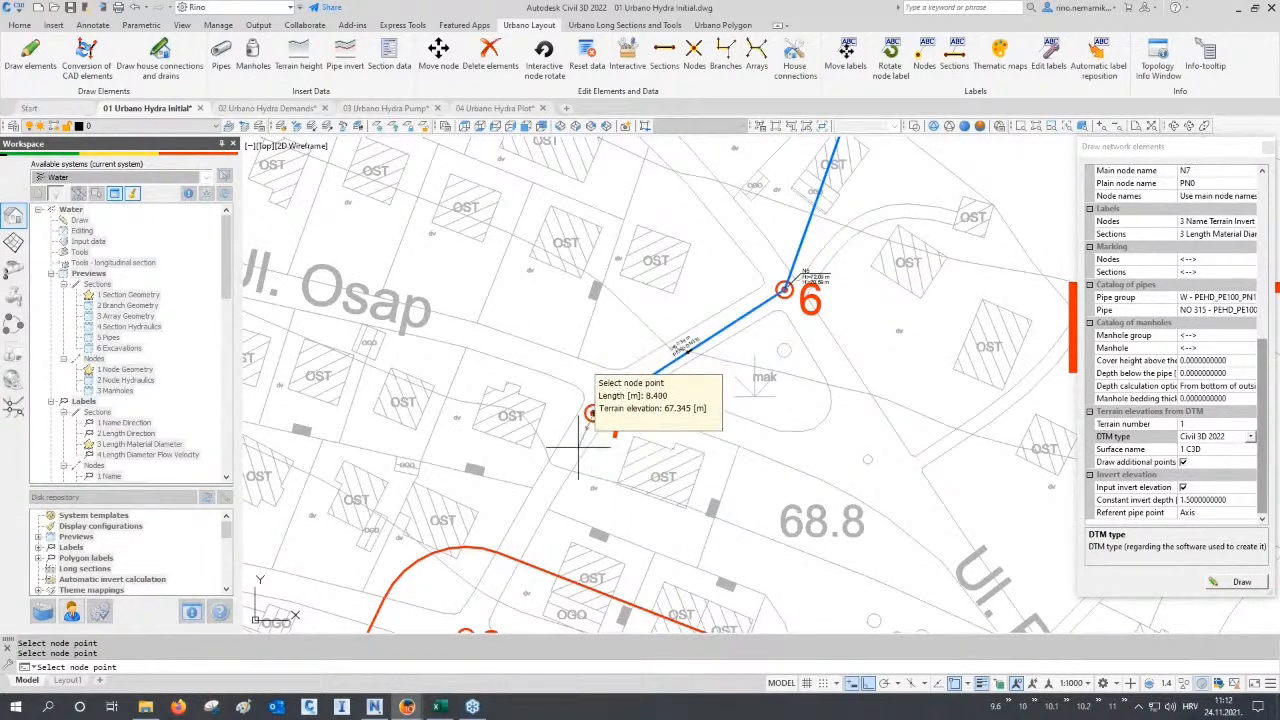
{"action": "middle_click_drag", "start_coordinate": [580, 446], "coordinate": [676, 271]}
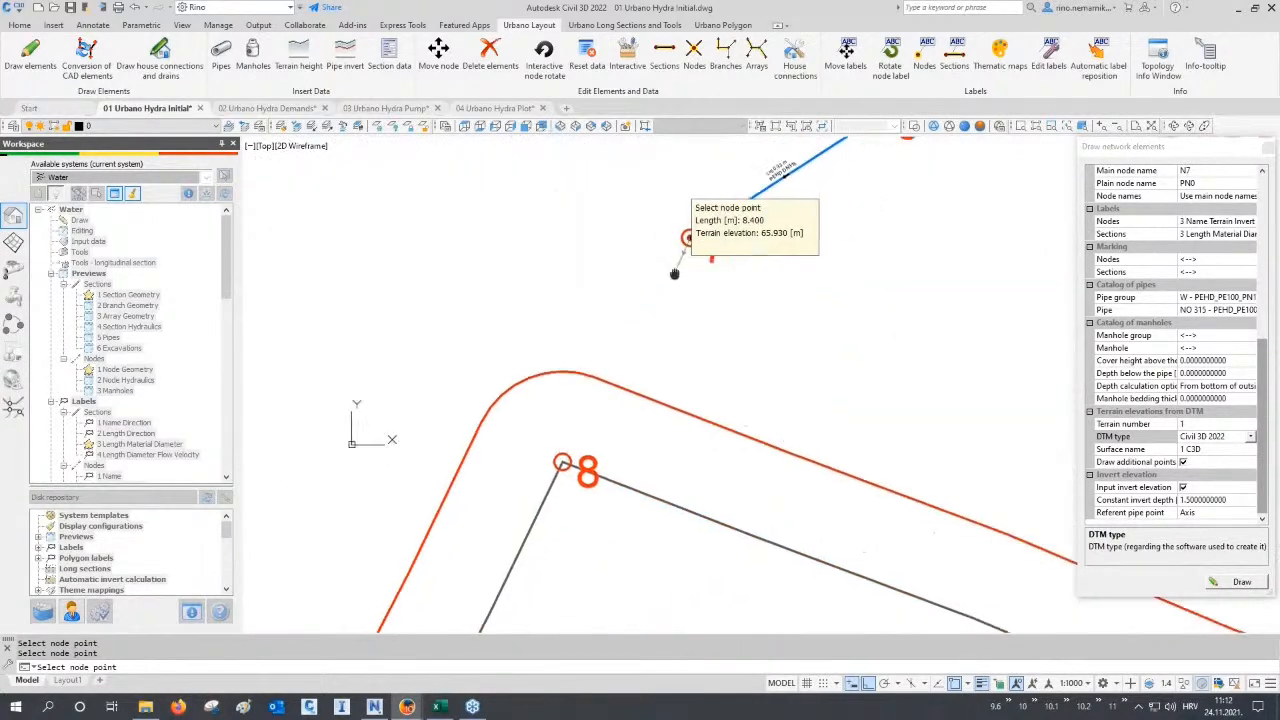
{"action": "left_click", "coordinate": [562, 462]}
{"action": "key", "text": "Return"}
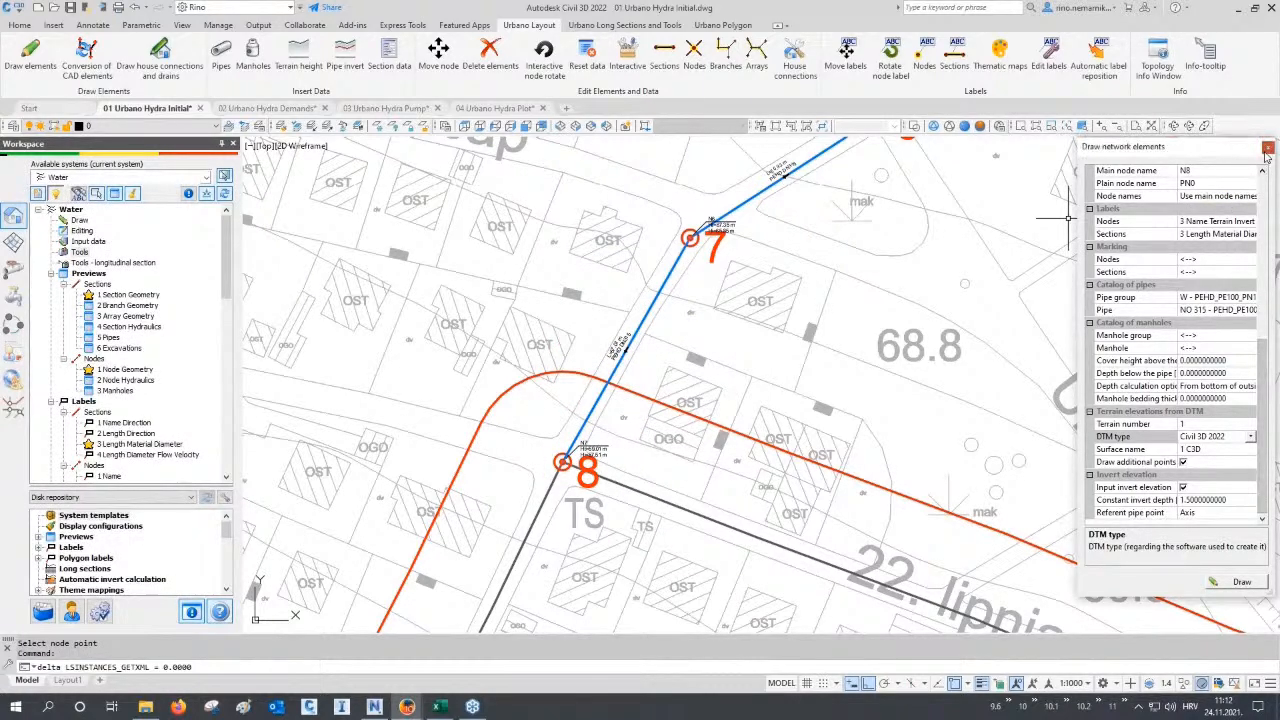
{"action": "left_click", "coordinate": [1241, 581]}
{"action": "scroll", "coordinate": [577, 338], "scroll_direction": "down", "scroll_amount": 2}
{"action": "scroll", "coordinate": [577, 338], "scroll_direction": "down", "scroll_amount": 3}
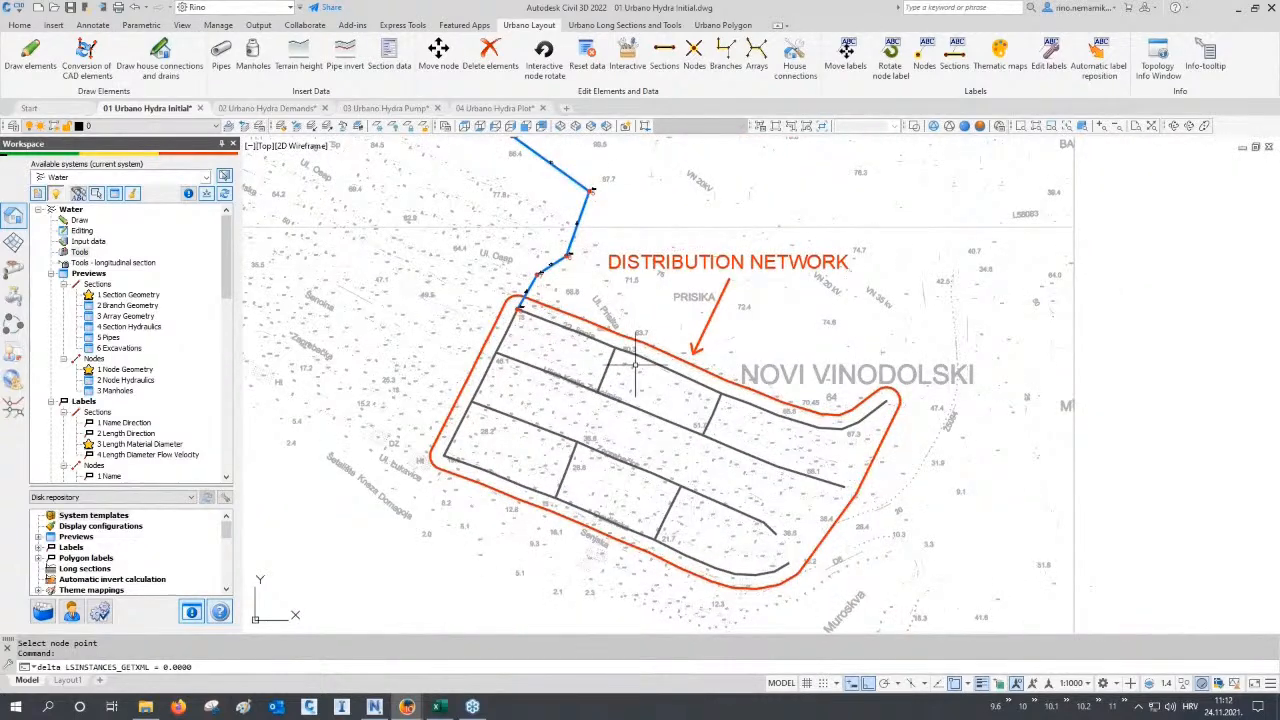
{"action": "key", "text": "Escape"}
{"action": "key", "text": "Escape"}
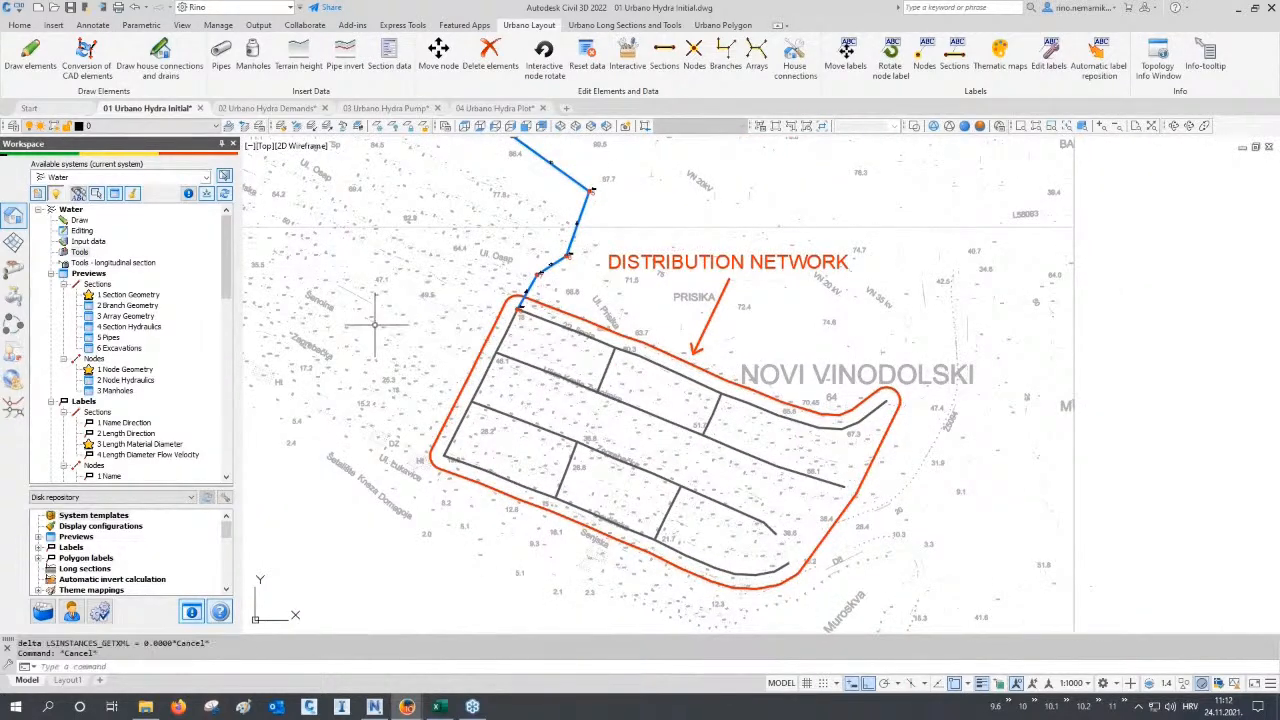
Open the conversion of CAD elements and review its pipe and referent pipe point settings, keeping PEHD_PE100_PN10_160 and Axis.
{"action": "left_click", "coordinate": [100, 72]}
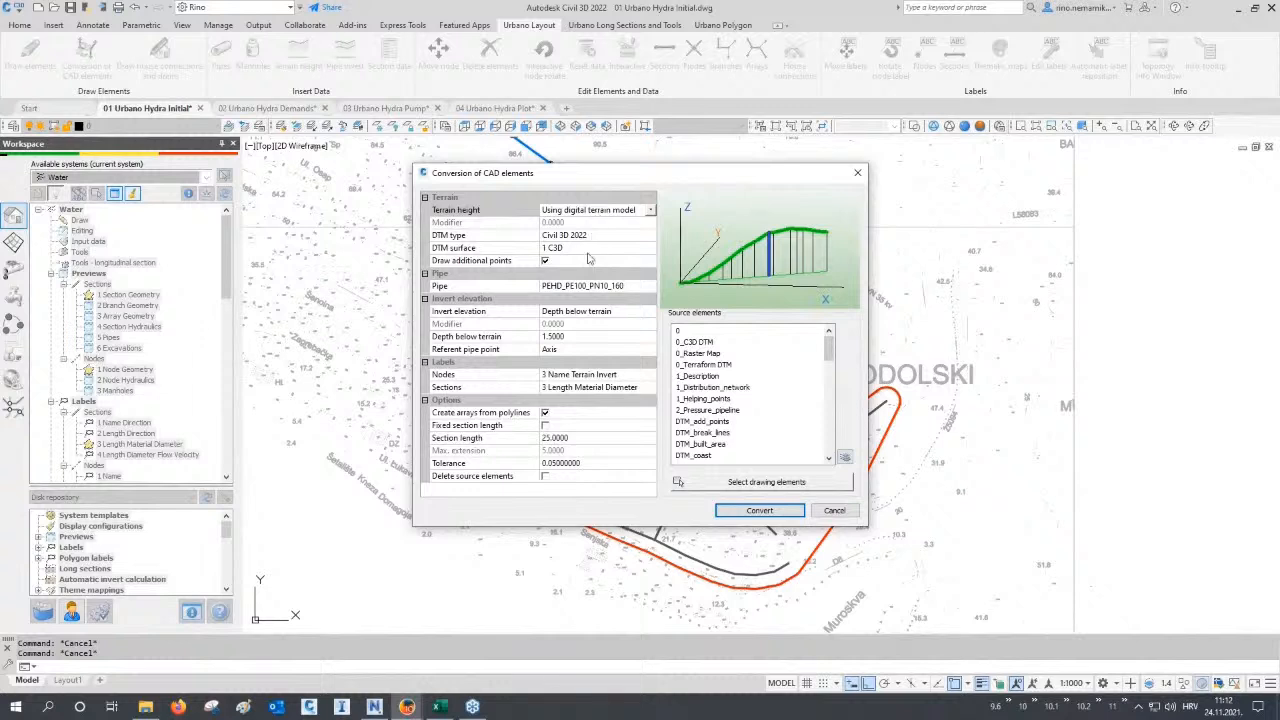
{"action": "left_click", "coordinate": [477, 287]}
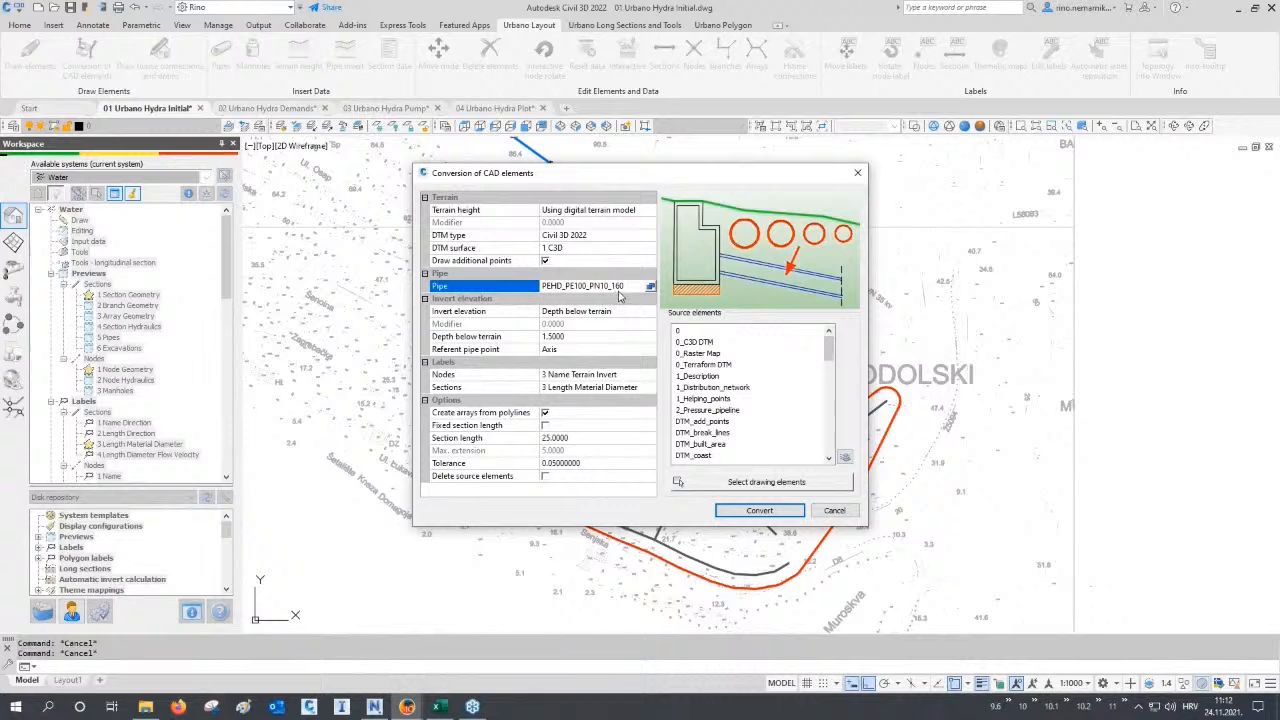
{"action": "left_click", "coordinate": [525, 350]}
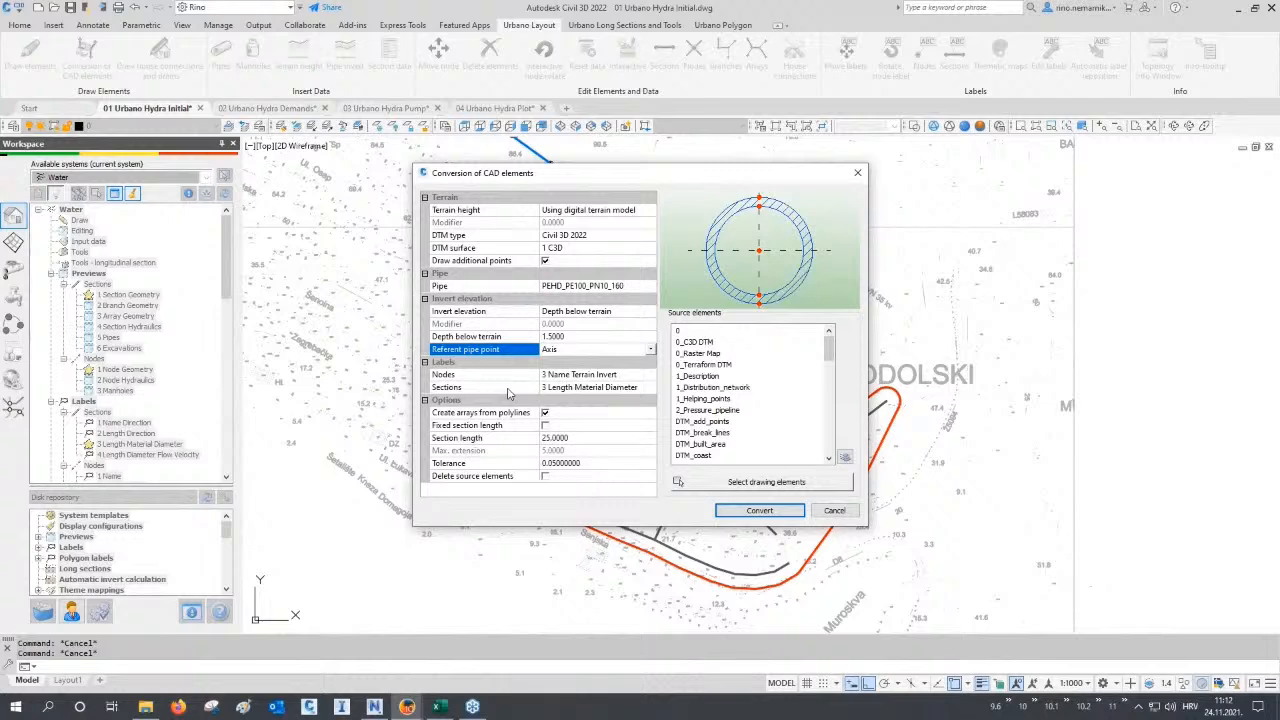
Set 1_Distribution_network as the conversion's source layer by picking one of the distribution network polylines.
{"action": "left_click", "coordinate": [845, 458]}
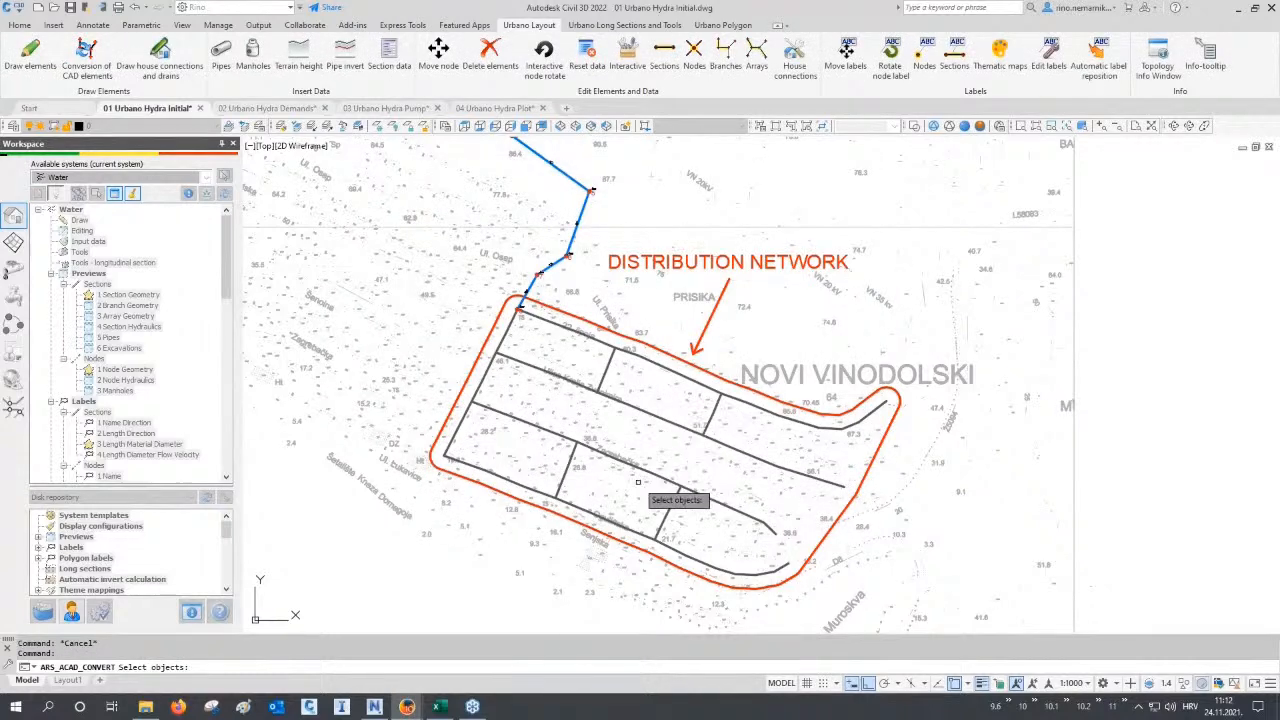
{"action": "left_click", "coordinate": [643, 409]}
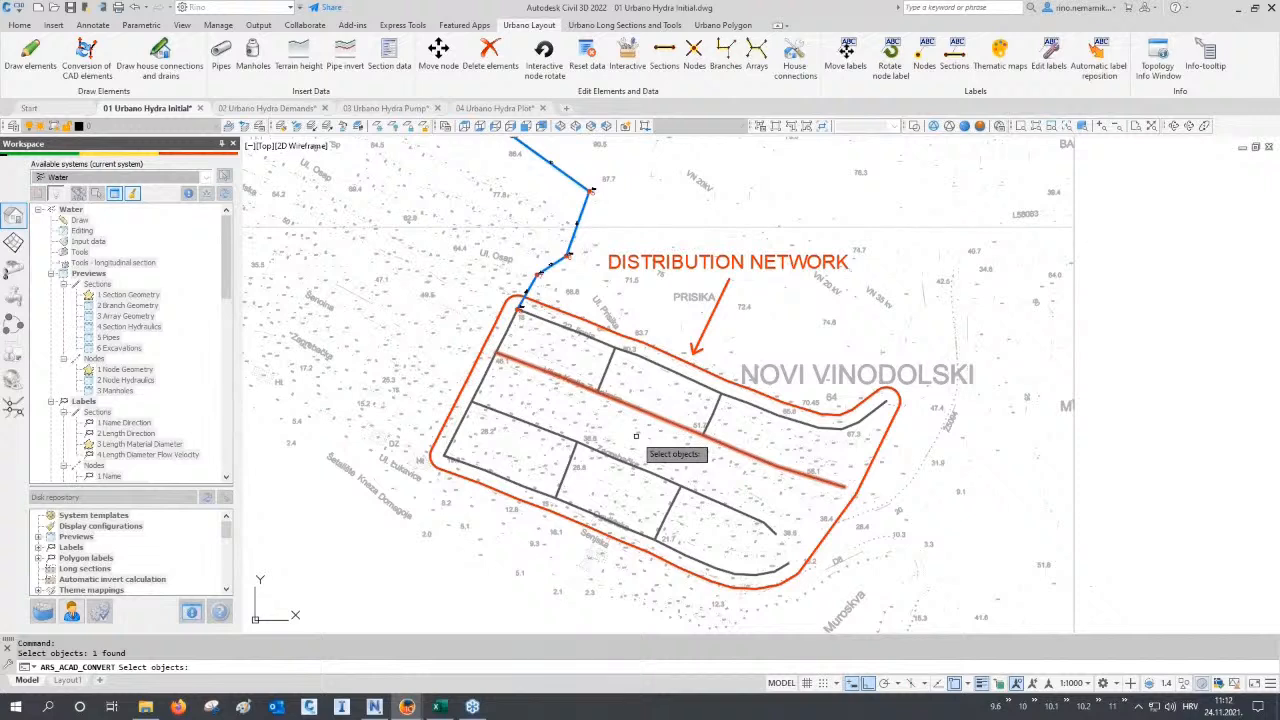
{"action": "key", "text": "Return"}
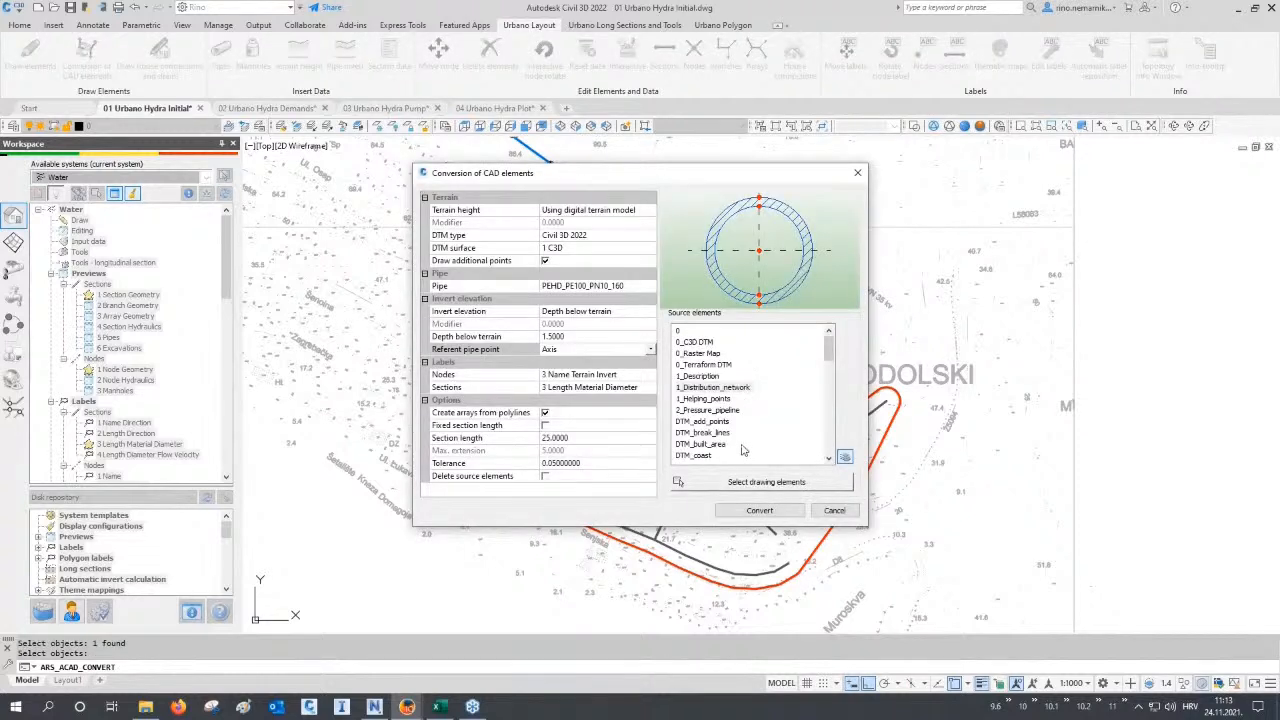
{"action": "left_click", "coordinate": [733, 390]}
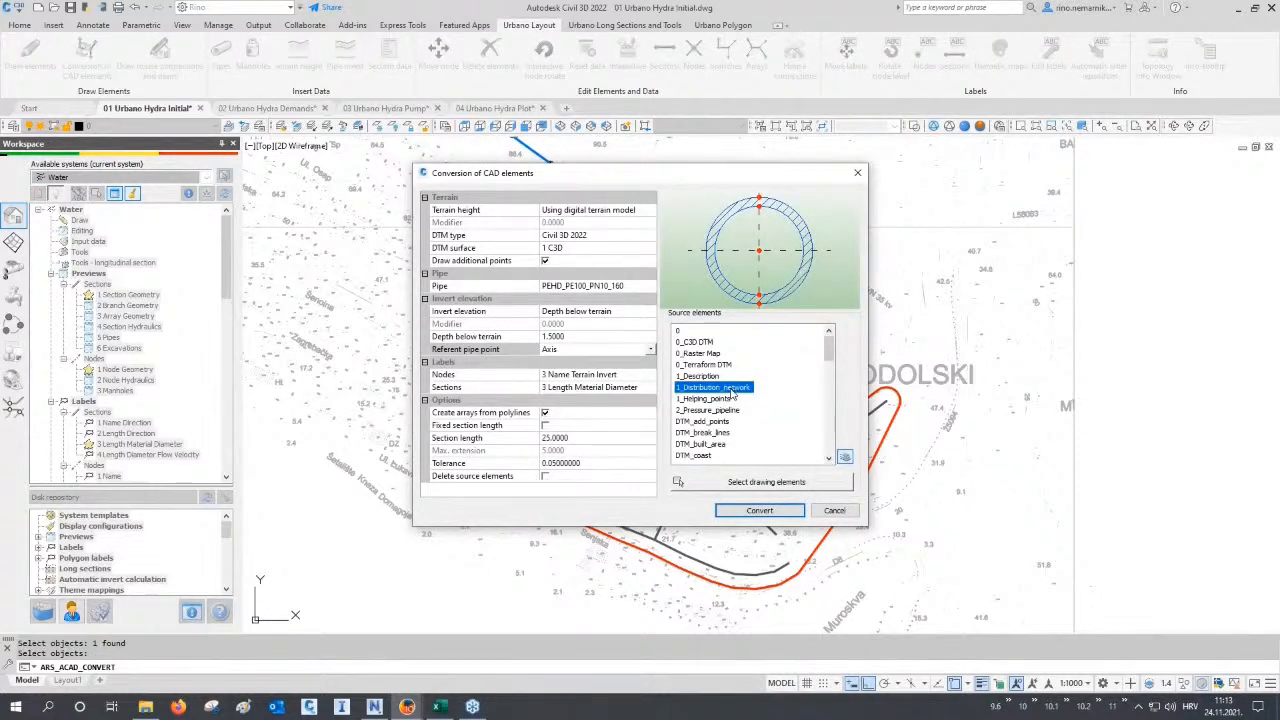
Select all distribution network polylines with a crossing window and convert them into water network elements.
{"action": "left_click", "coordinate": [757, 482]}
{"action": "scroll", "coordinate": [922, 268], "scroll_direction": "down", "scroll_amount": 2}
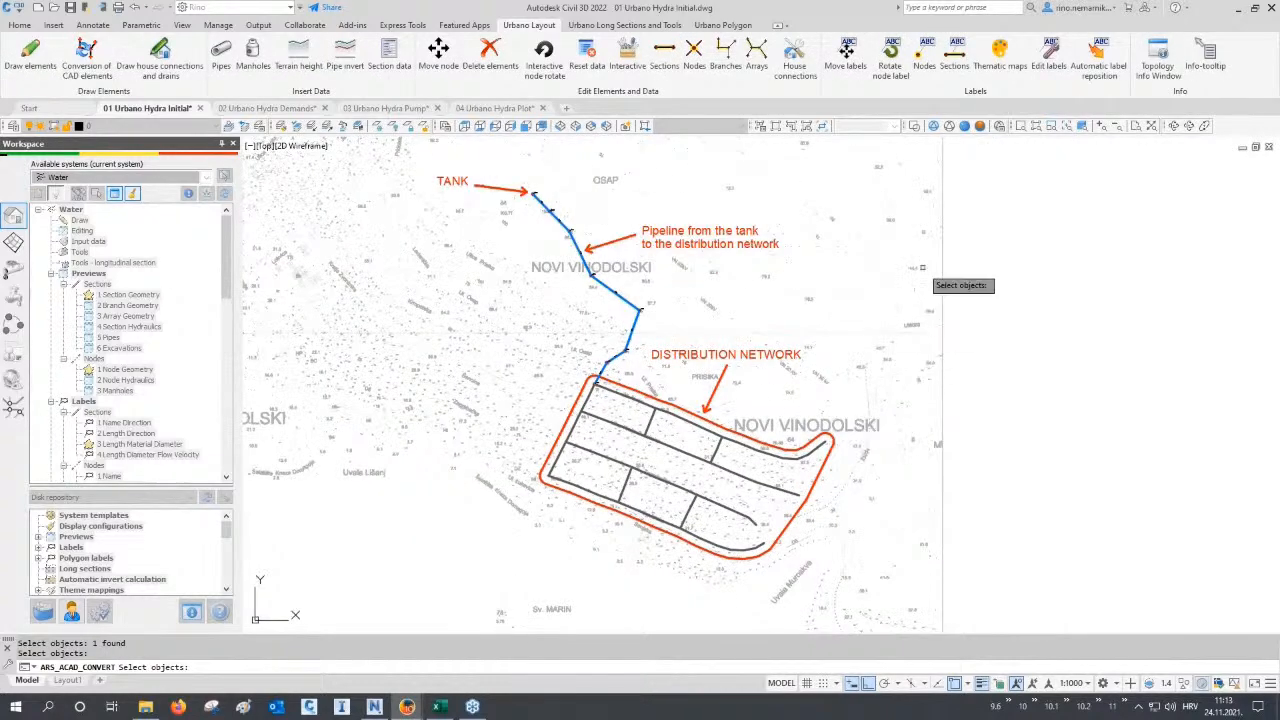
{"action": "left_click", "coordinate": [934, 224]}
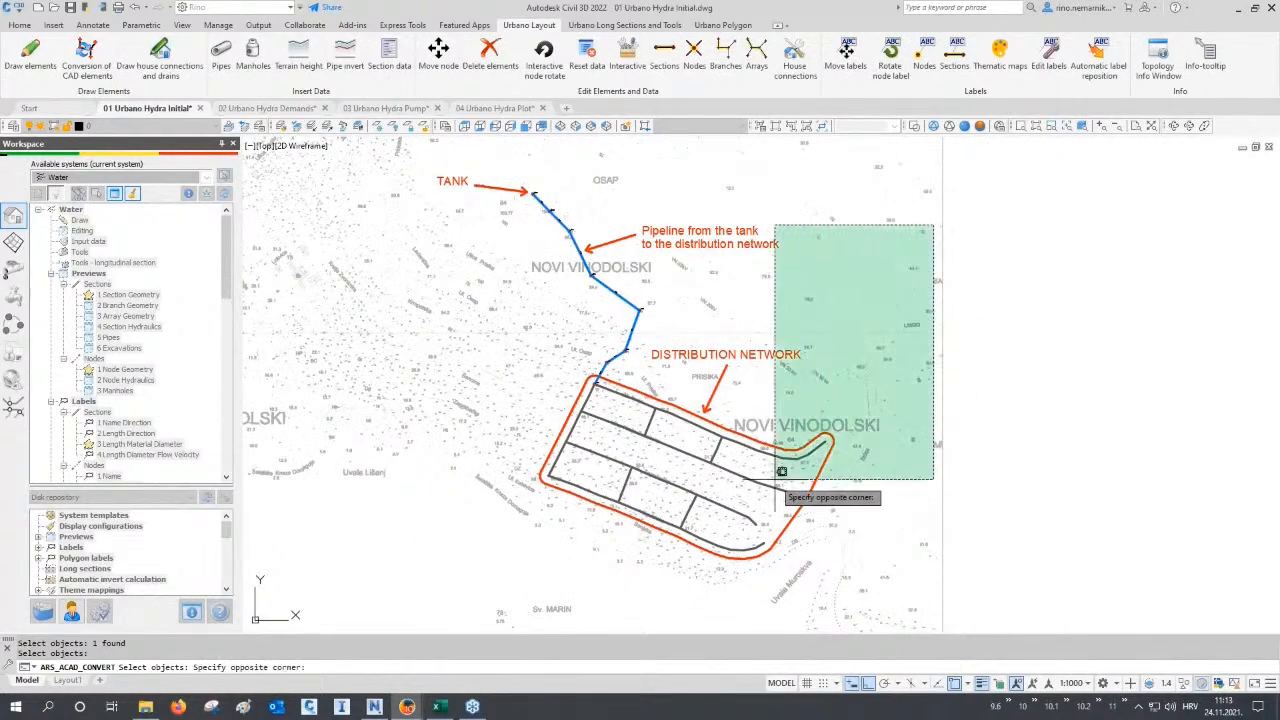
{"action": "left_click", "coordinate": [405, 600]}
{"action": "scroll", "coordinate": [657, 460], "scroll_direction": "up", "scroll_amount": 3}
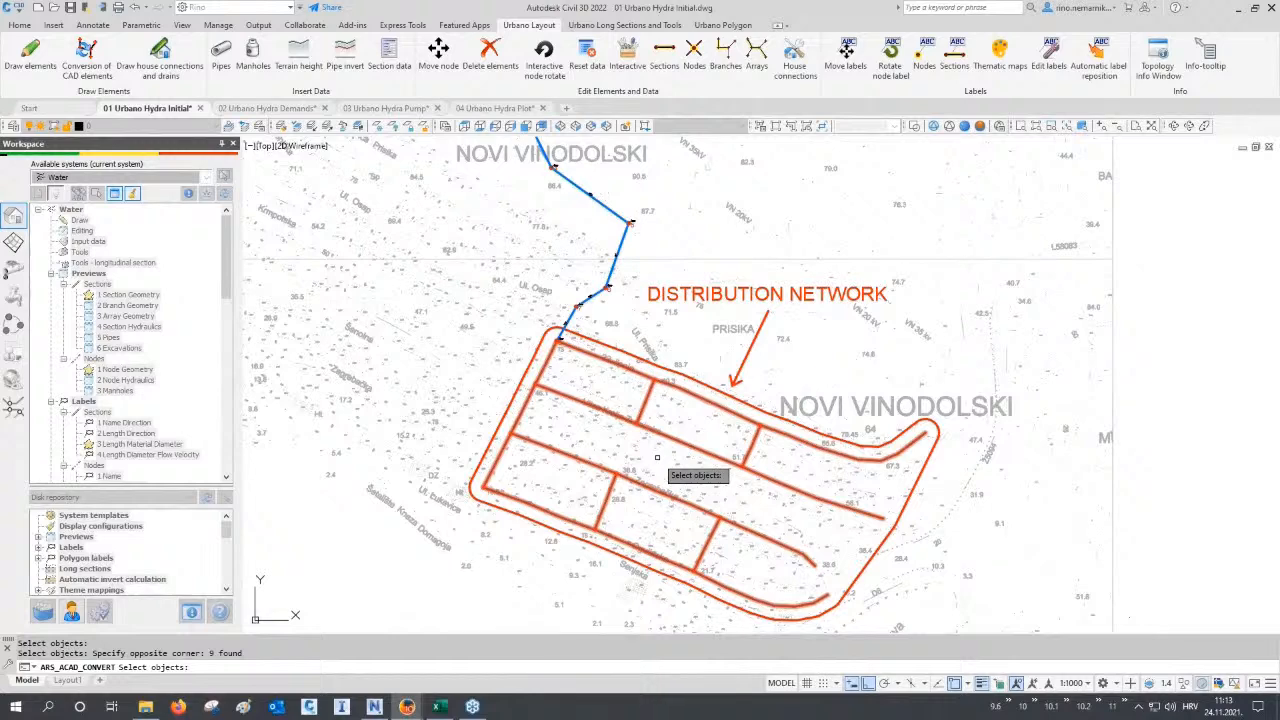
{"action": "key", "text": "Return"}
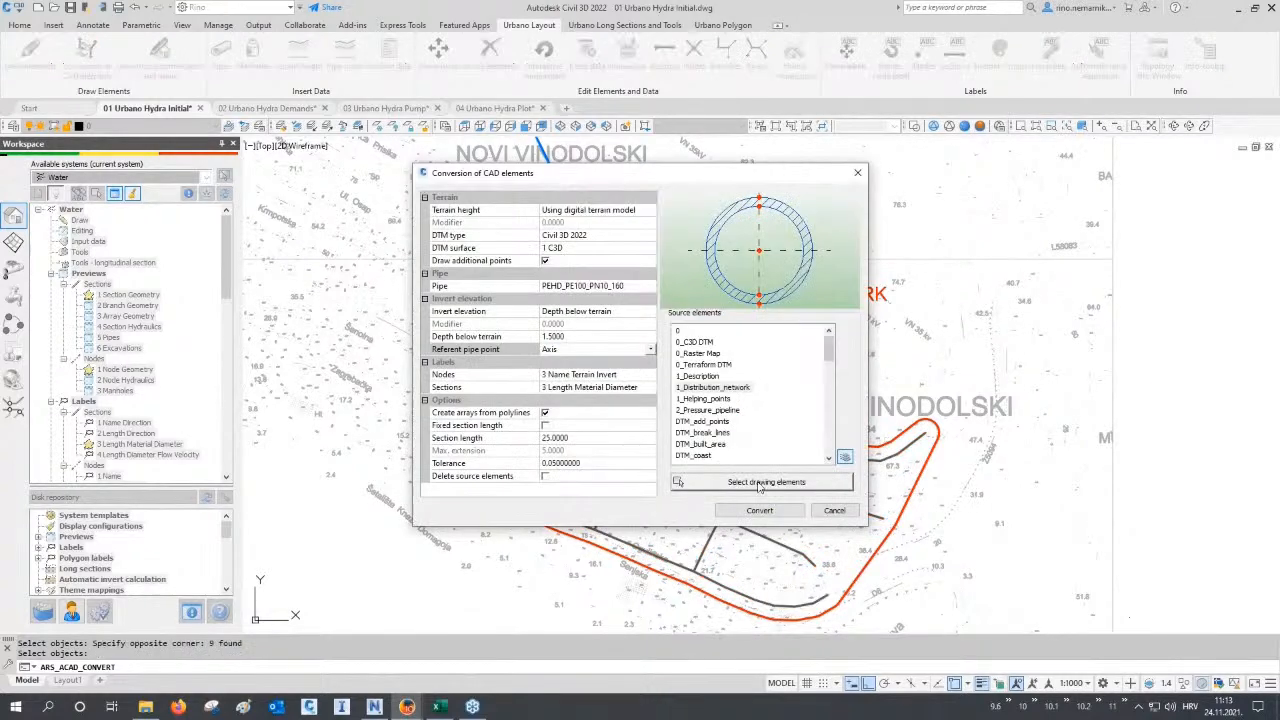
{"action": "left_click", "coordinate": [762, 510]}
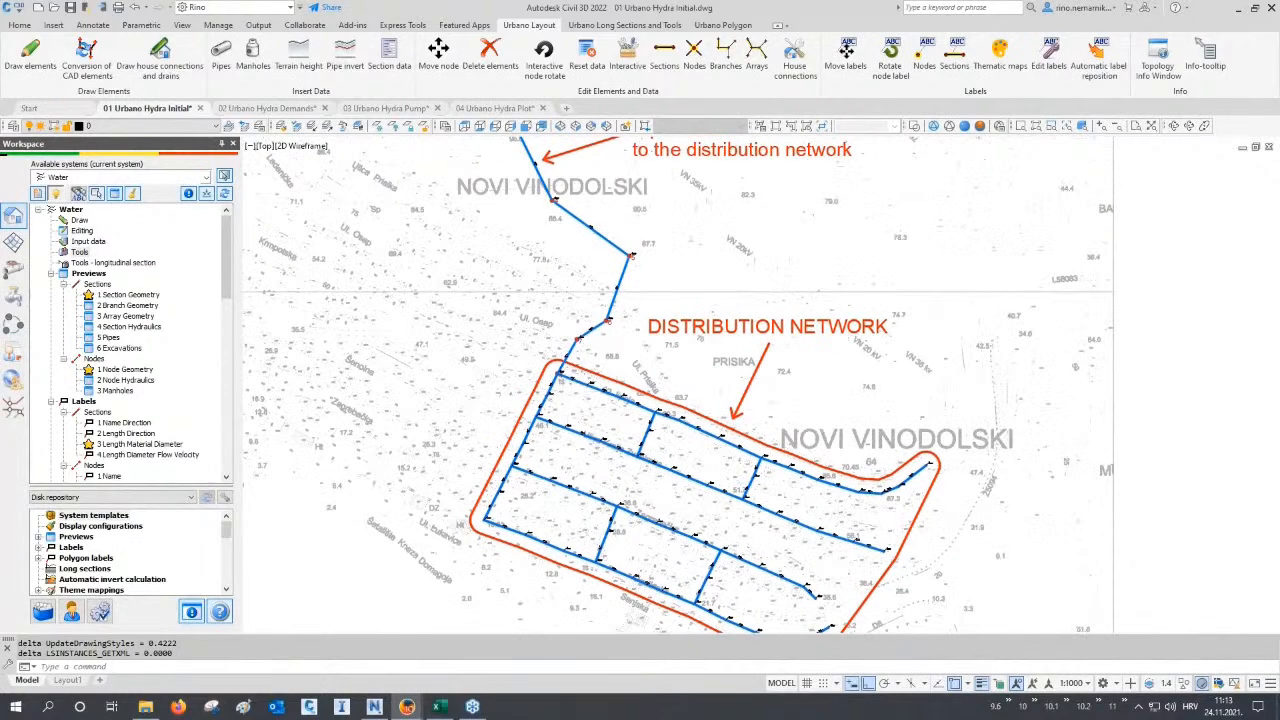
Restore the 04 Urbano layers layer state and regenerate the drawing.
{"action": "scroll", "coordinate": [565, 401], "scroll_direction": "up", "scroll_amount": 10}
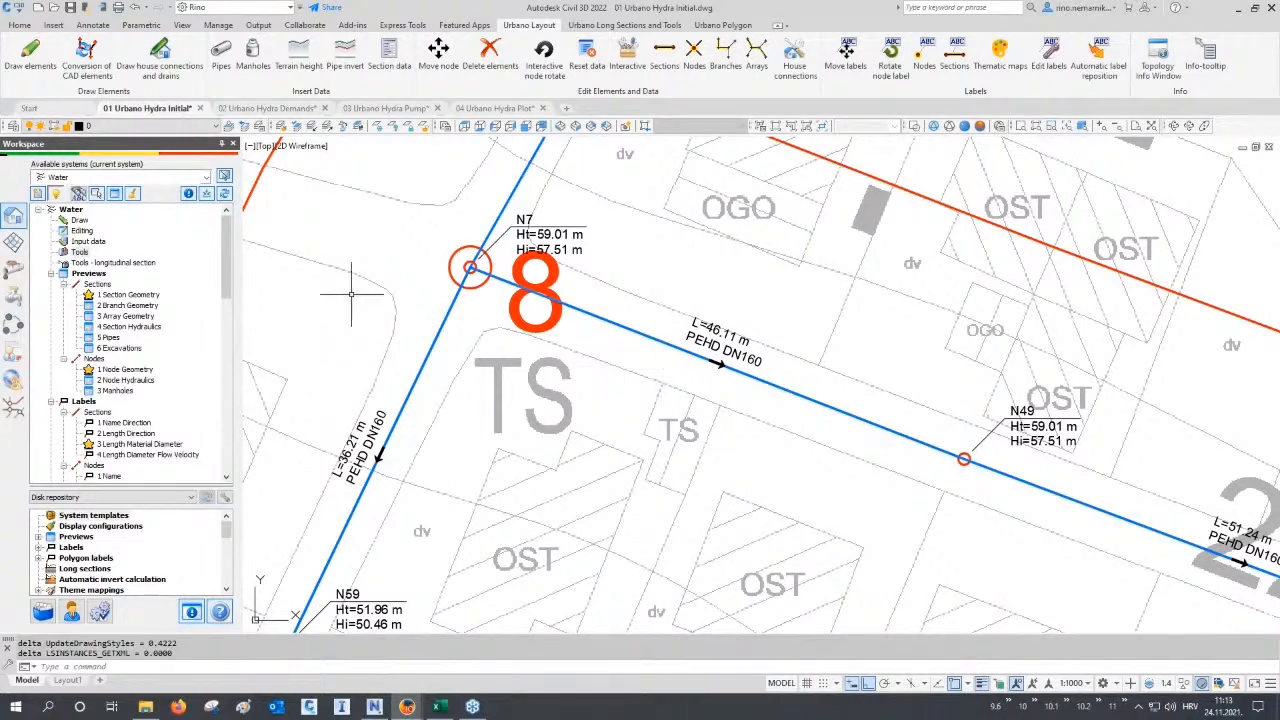
{"action": "left_click", "coordinate": [260, 126]}
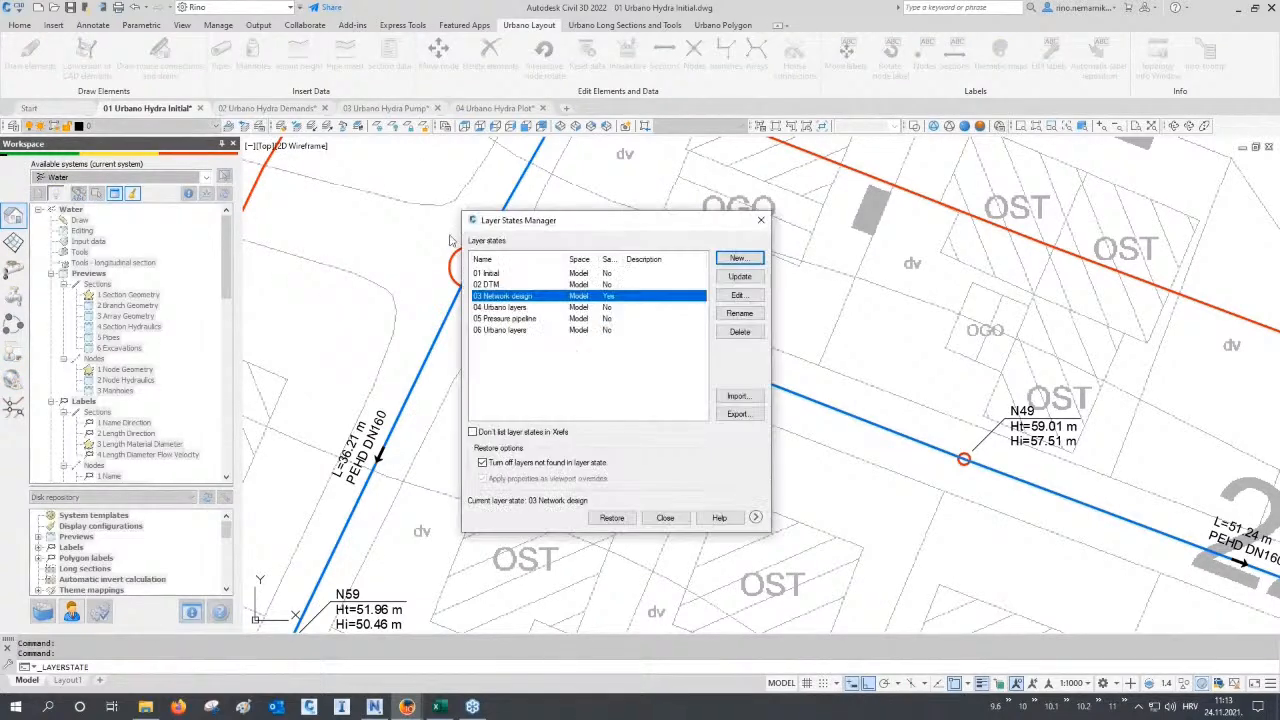
{"action": "left_click", "coordinate": [495, 310]}
{"action": "left_click", "coordinate": [618, 518]}
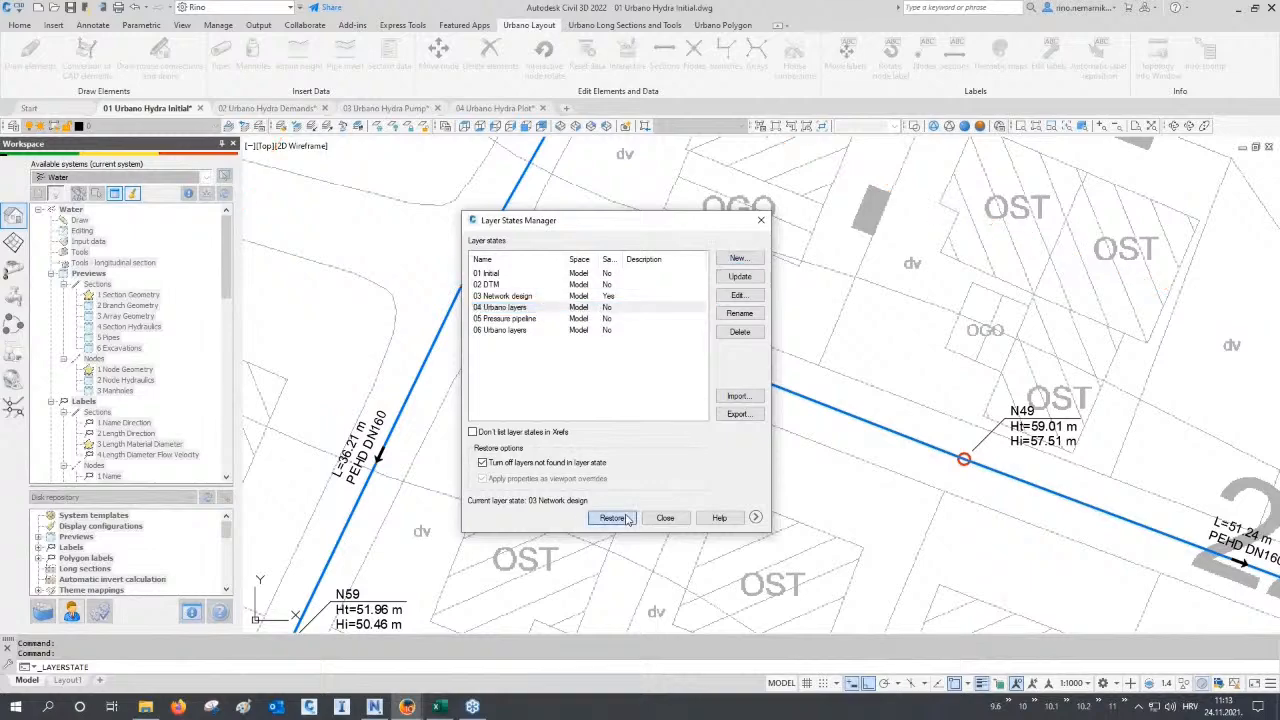
{"action": "middle_click_drag", "start_coordinate": [638, 513], "coordinate": [640, 433]}
{"action": "type", "text": "re"}
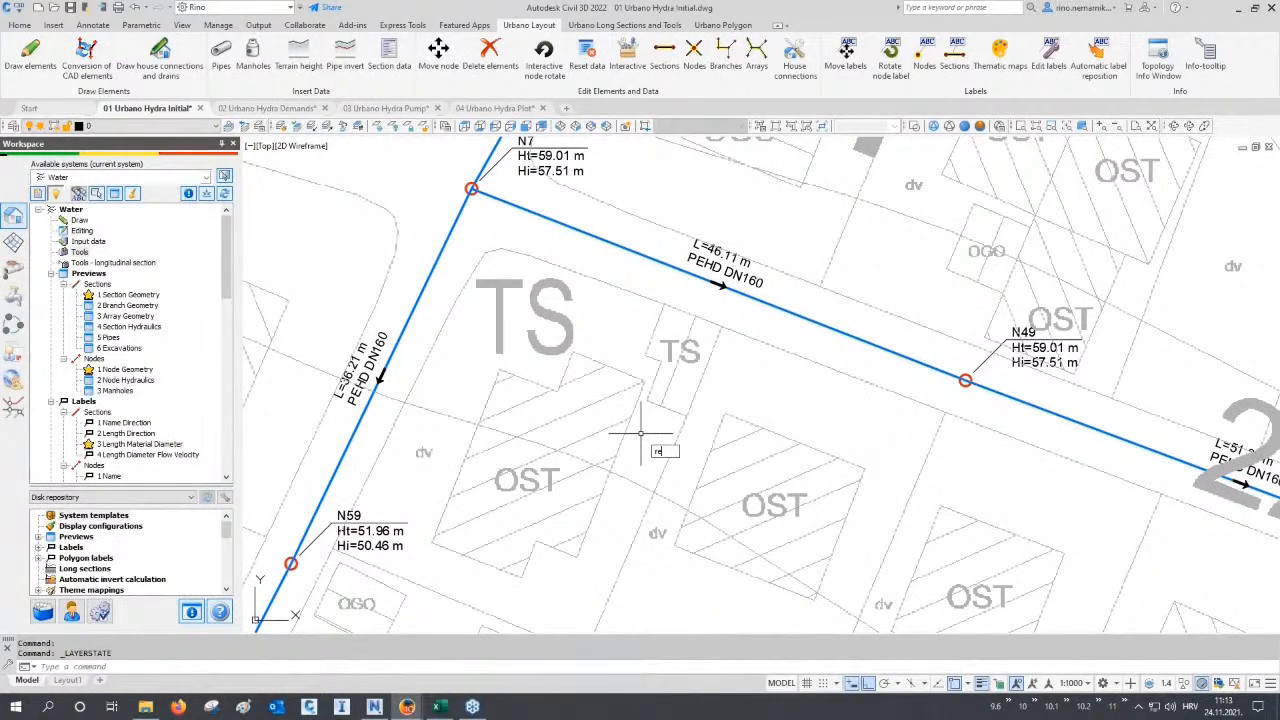
{"action": "key", "text": "Return"}
{"action": "scroll", "coordinate": [700, 450], "scroll_direction": "down", "scroll_amount": 5}
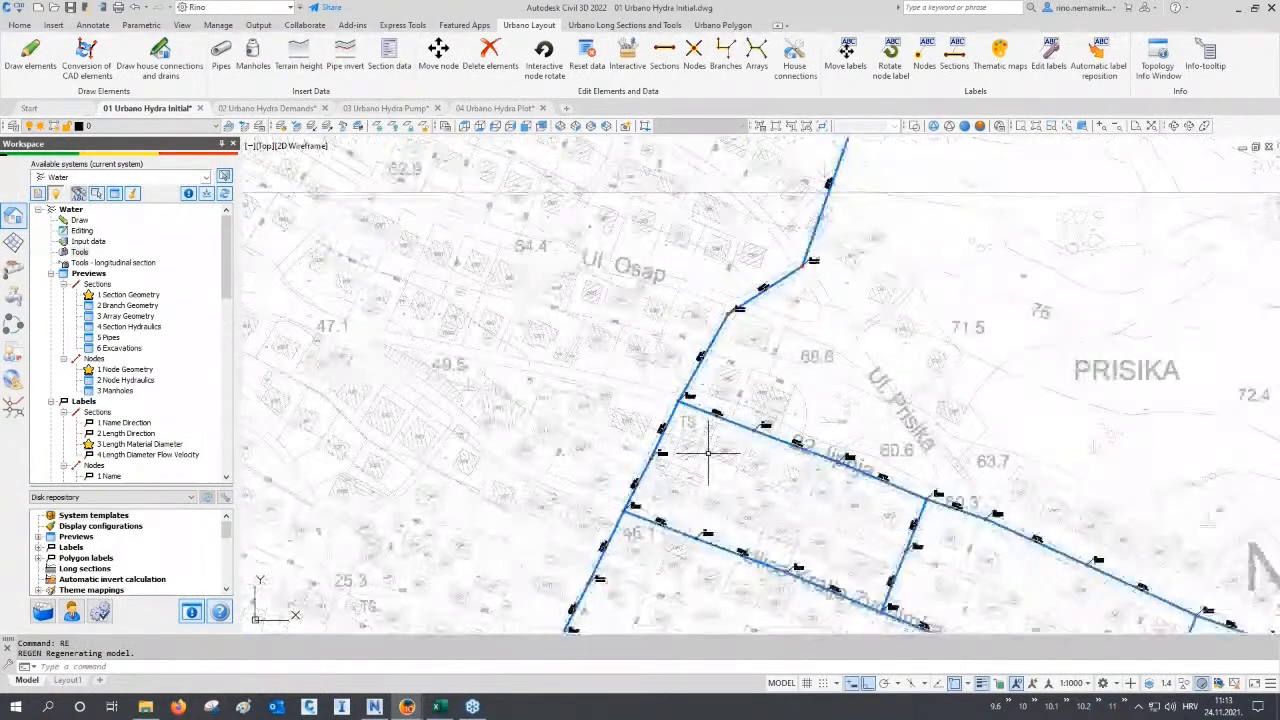
{"action": "scroll", "coordinate": [707, 453], "scroll_direction": "down", "scroll_amount": 3}
{"action": "middle_click_drag", "start_coordinate": [657, 448], "coordinate": [594, 368]}
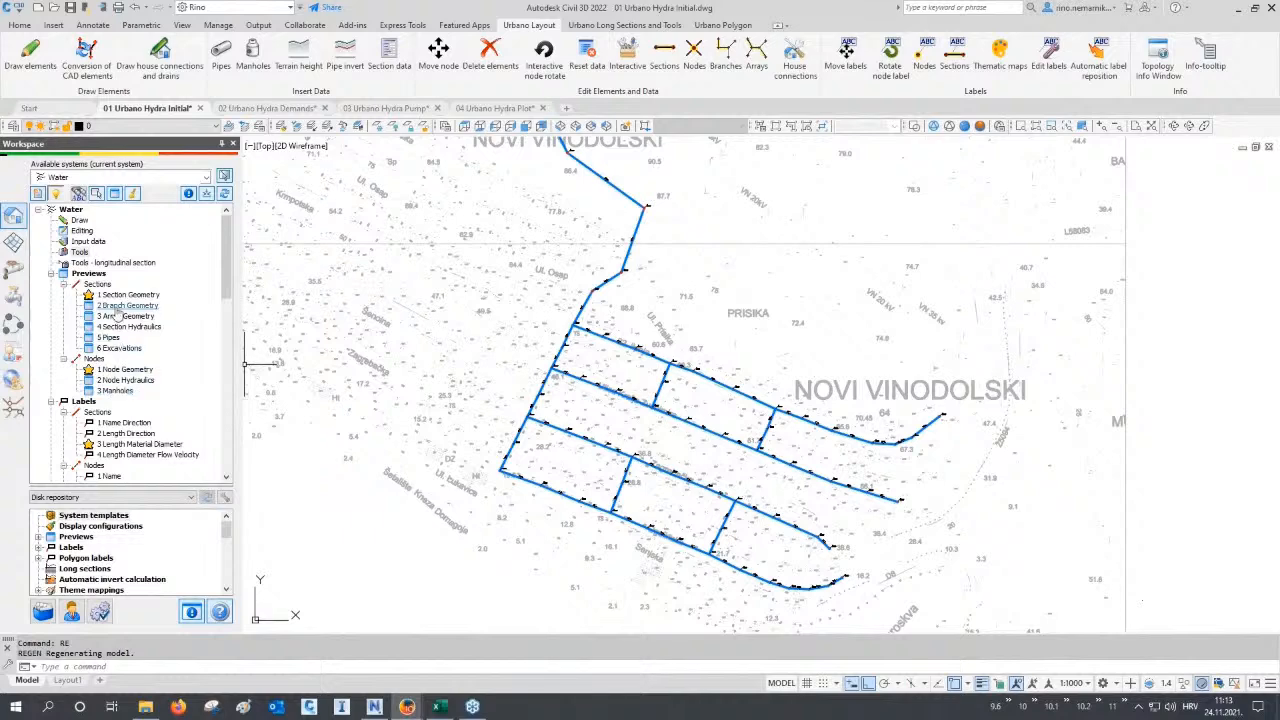
Open the tabular preview with the 1 Section Geometry configuration, load the whole active system, and review its sections.
{"action": "left_click", "coordinate": [114, 194]}
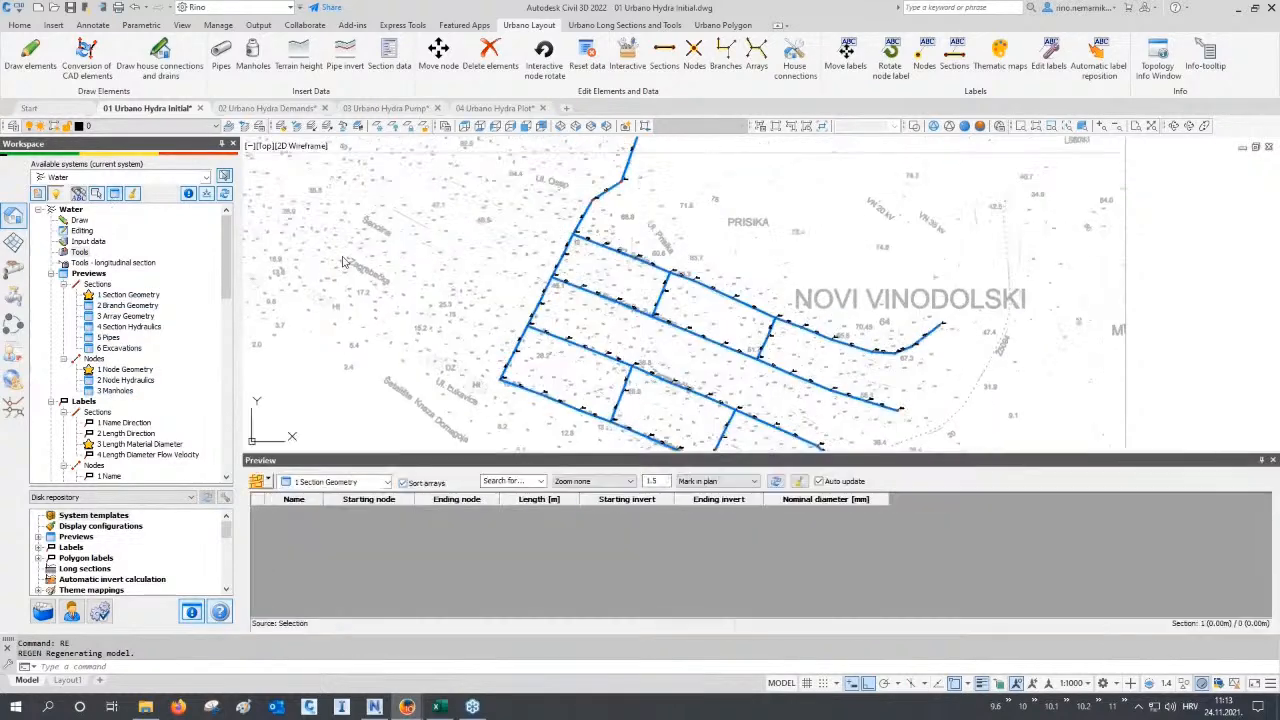
{"action": "left_click", "coordinate": [365, 483]}
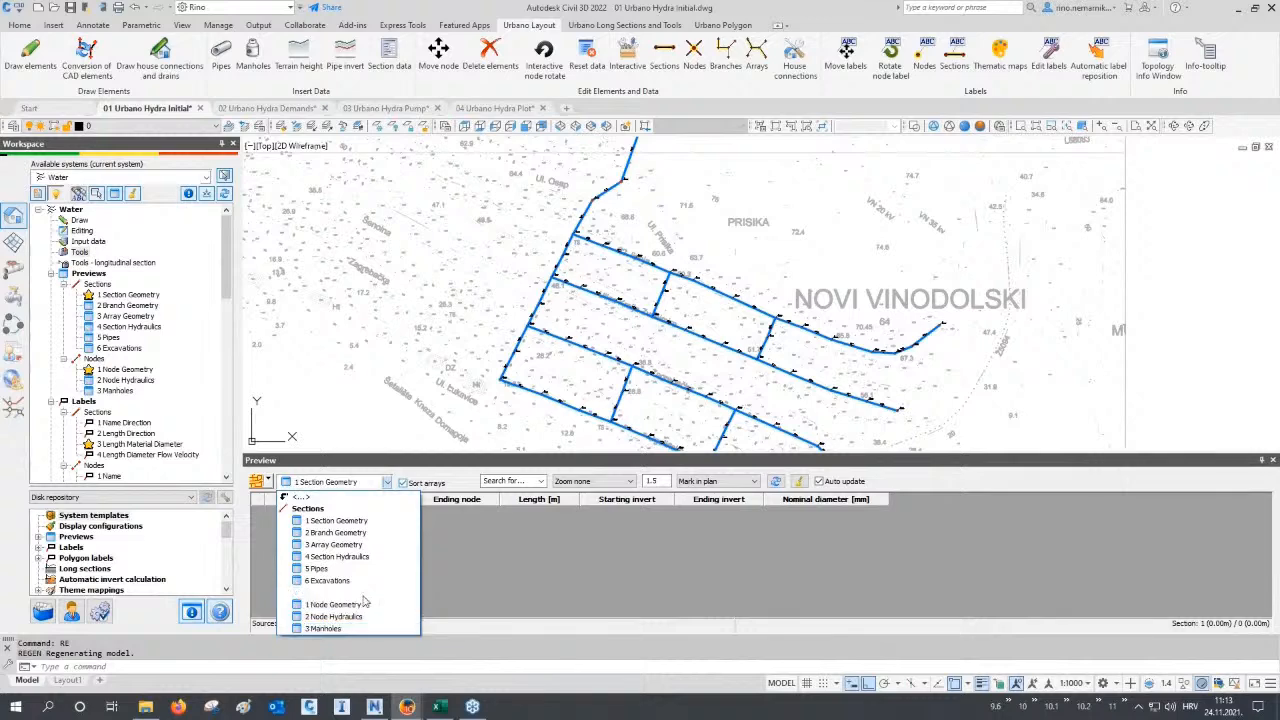
{"action": "left_click", "coordinate": [365, 523]}
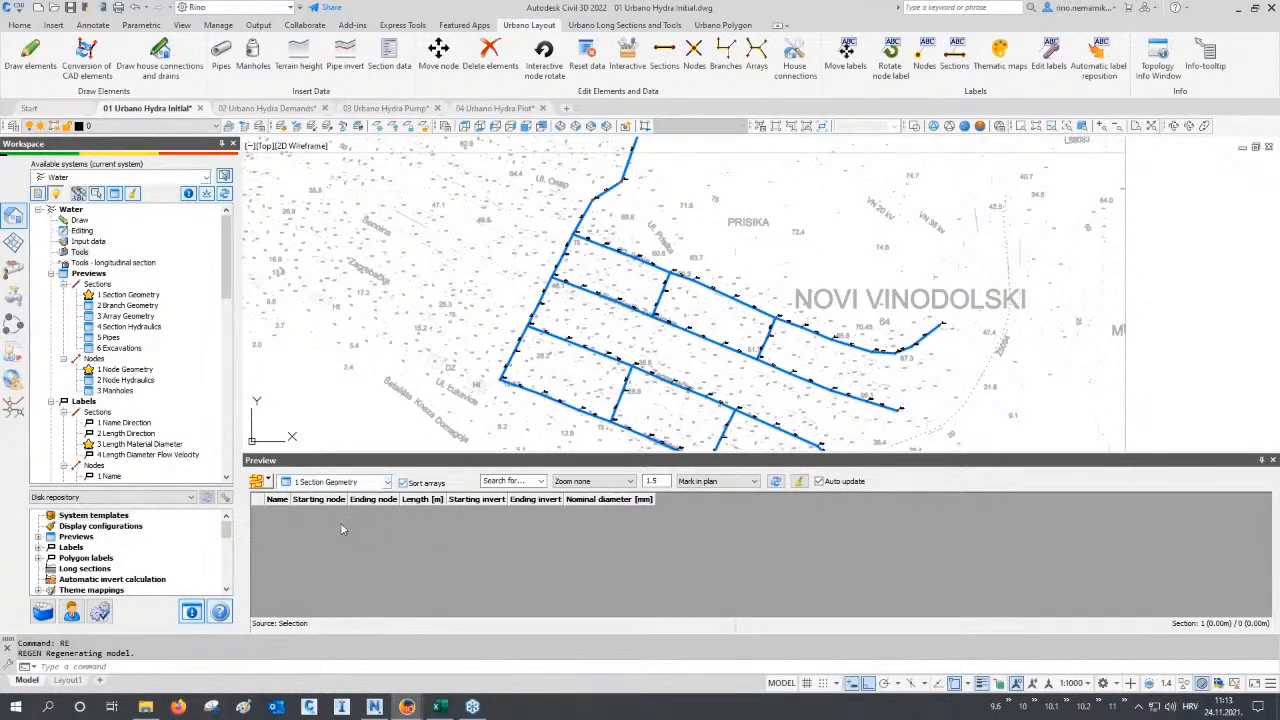
{"action": "left_click", "coordinate": [257, 483]}
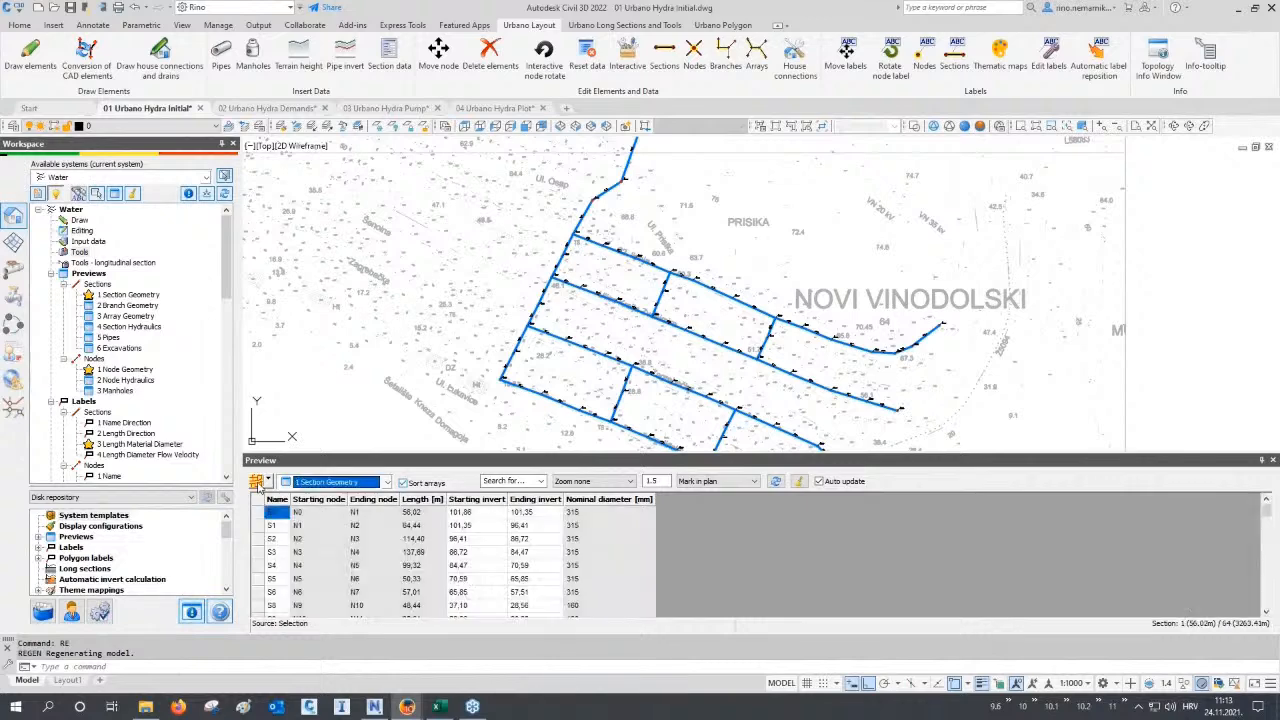
{"action": "scroll", "coordinate": [309, 537], "scroll_direction": "down", "scroll_amount": 6}
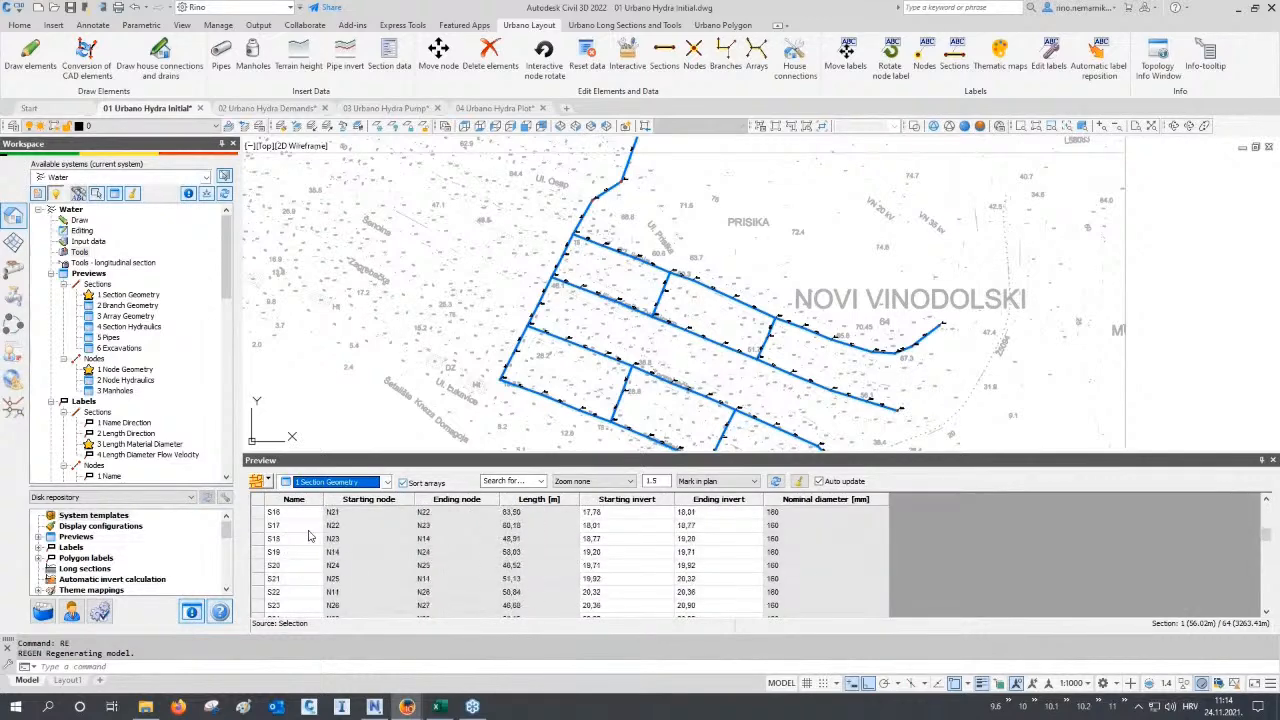
Turn off object snap, preview only the three individually picked sections along 22. lipnja, and highlight them all in plan.
{"action": "left_click", "coordinate": [266, 482]}
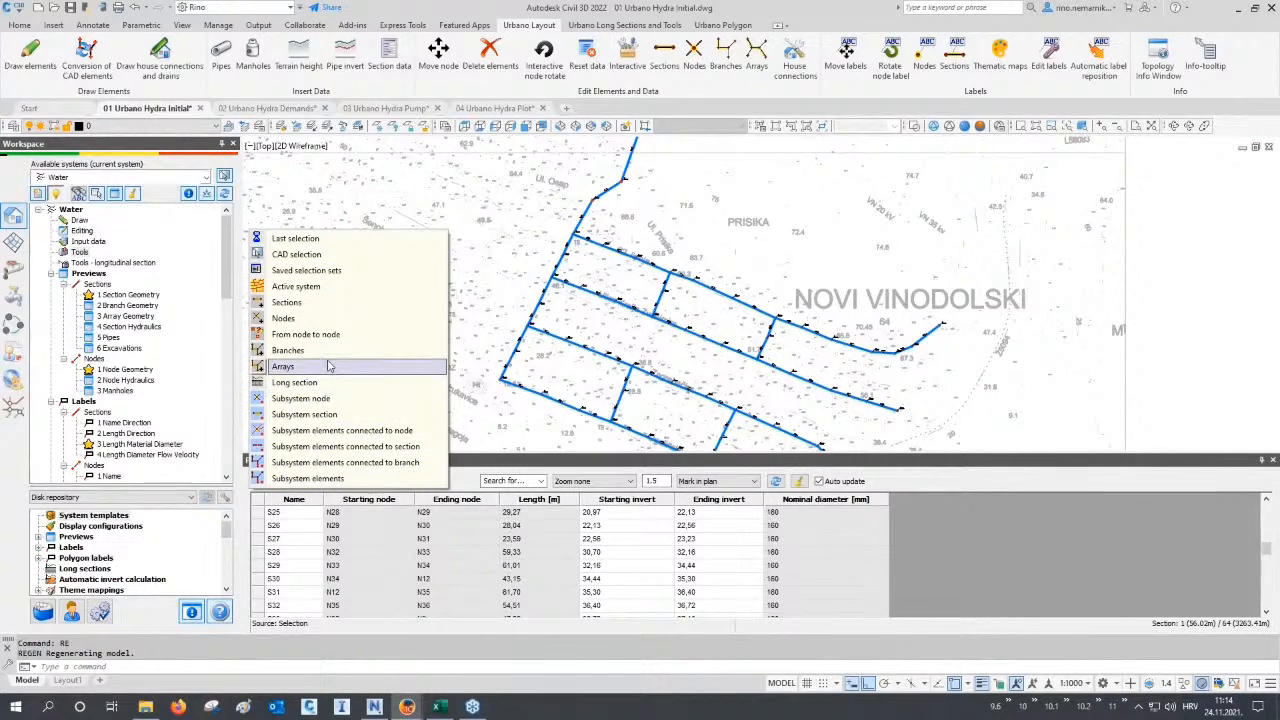
{"action": "left_click", "coordinate": [328, 305]}
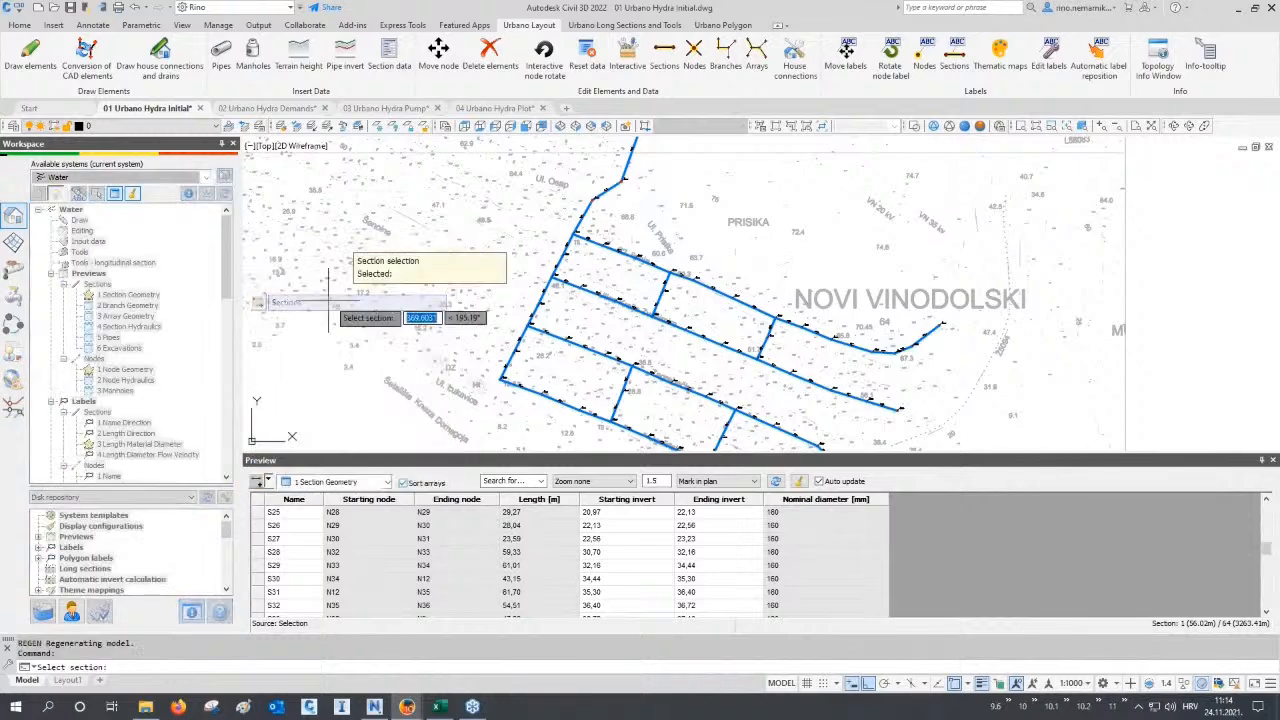
{"action": "scroll", "coordinate": [590, 240], "scroll_direction": "up", "scroll_amount": 5}
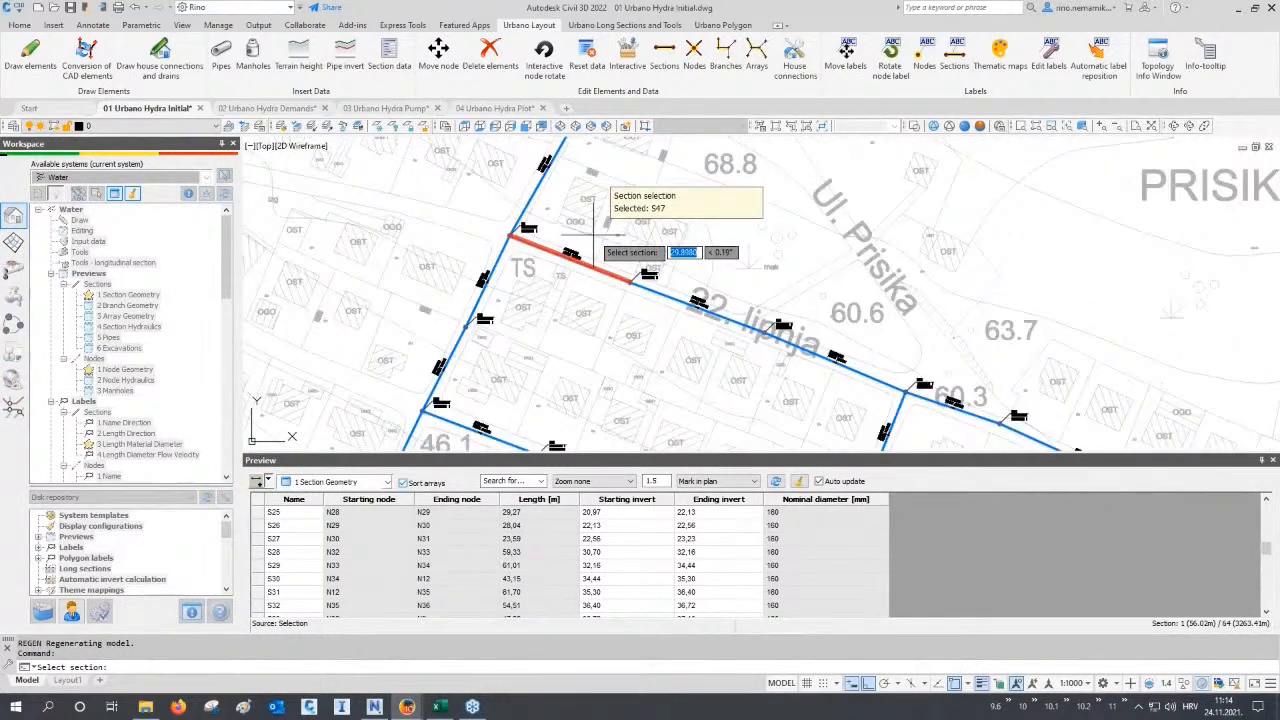
{"action": "key", "text": "F3"}
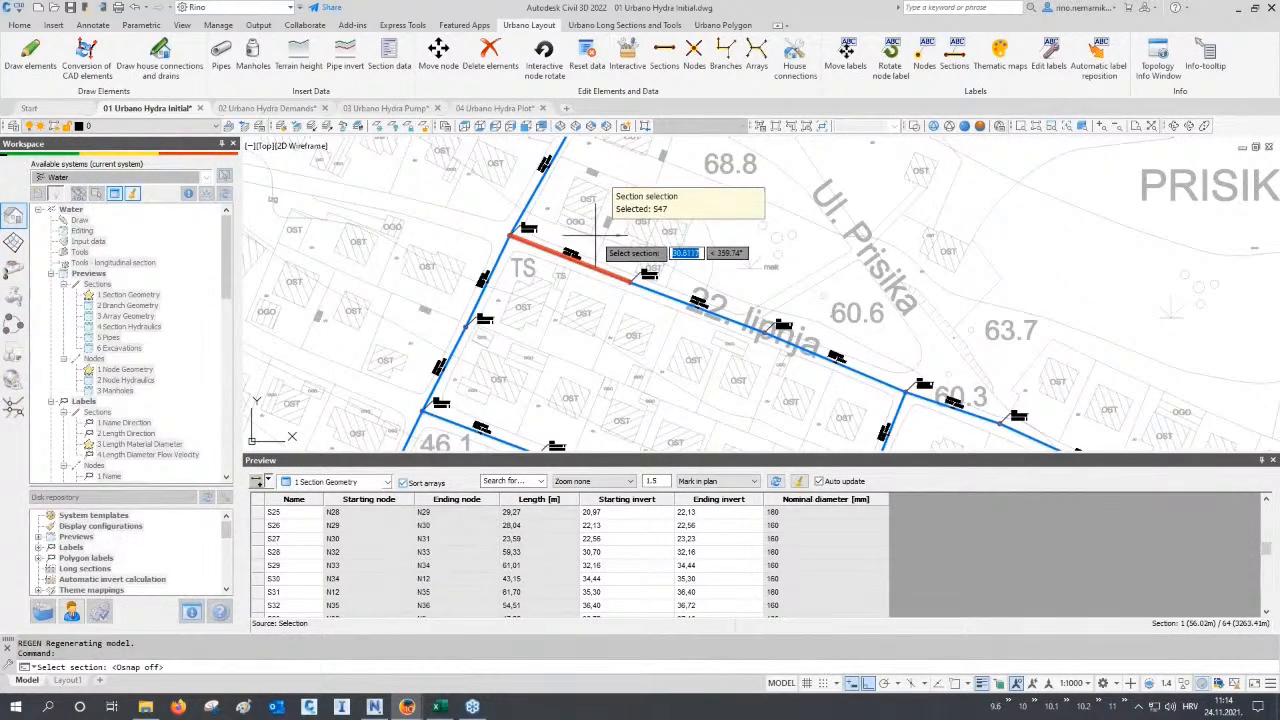
{"action": "left_click", "coordinate": [592, 245]}
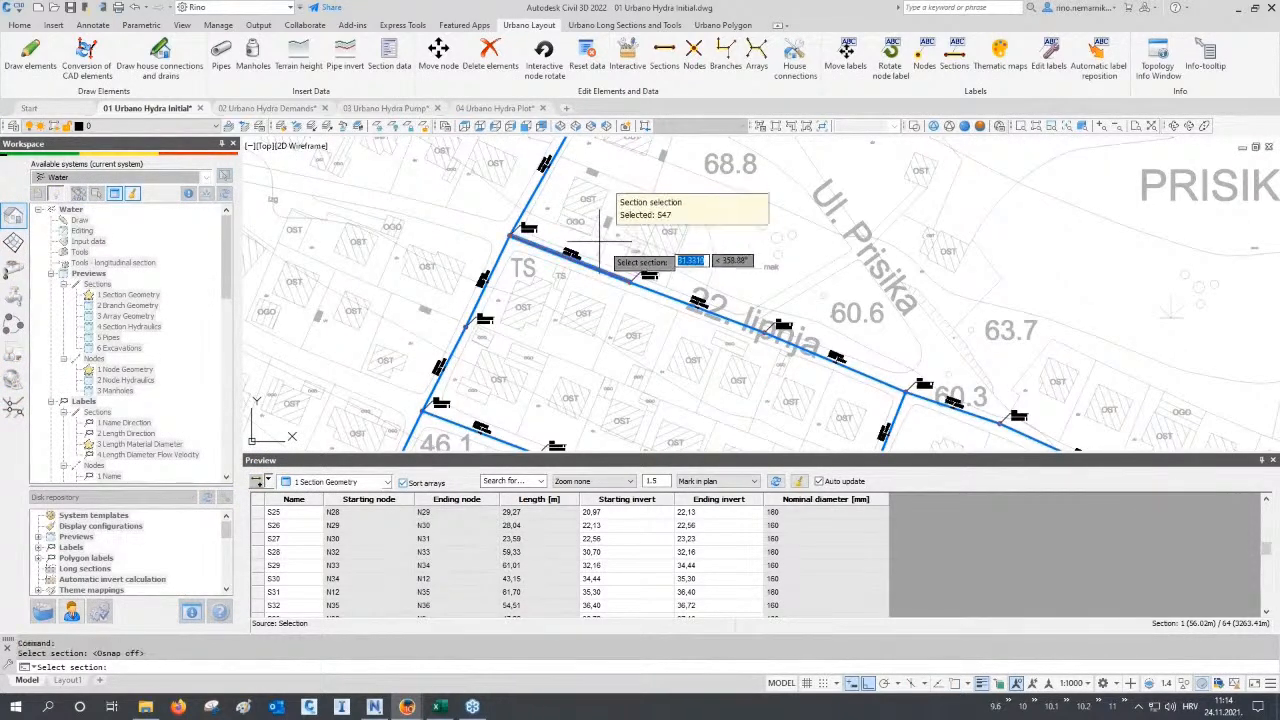
{"action": "left_click", "coordinate": [833, 338]}
{"action": "key", "text": "Return"}
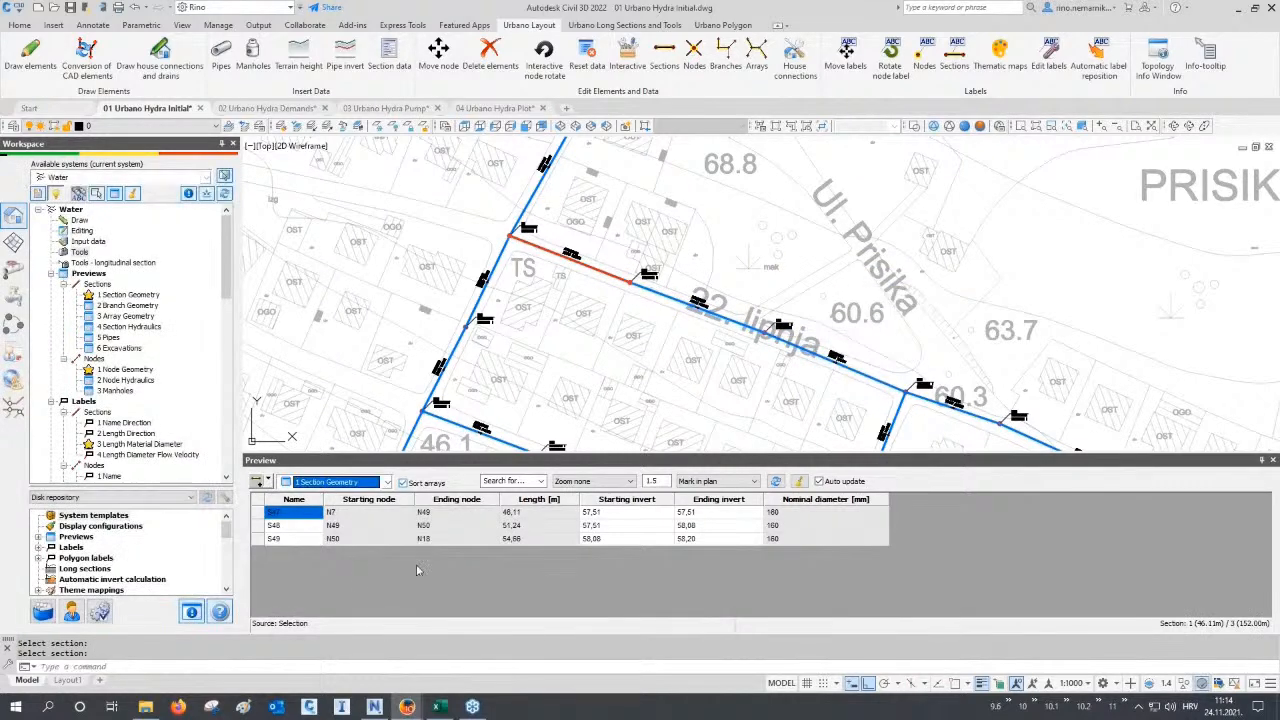
{"action": "left_click_drag", "start_coordinate": [315, 517], "coordinate": [314, 545]}
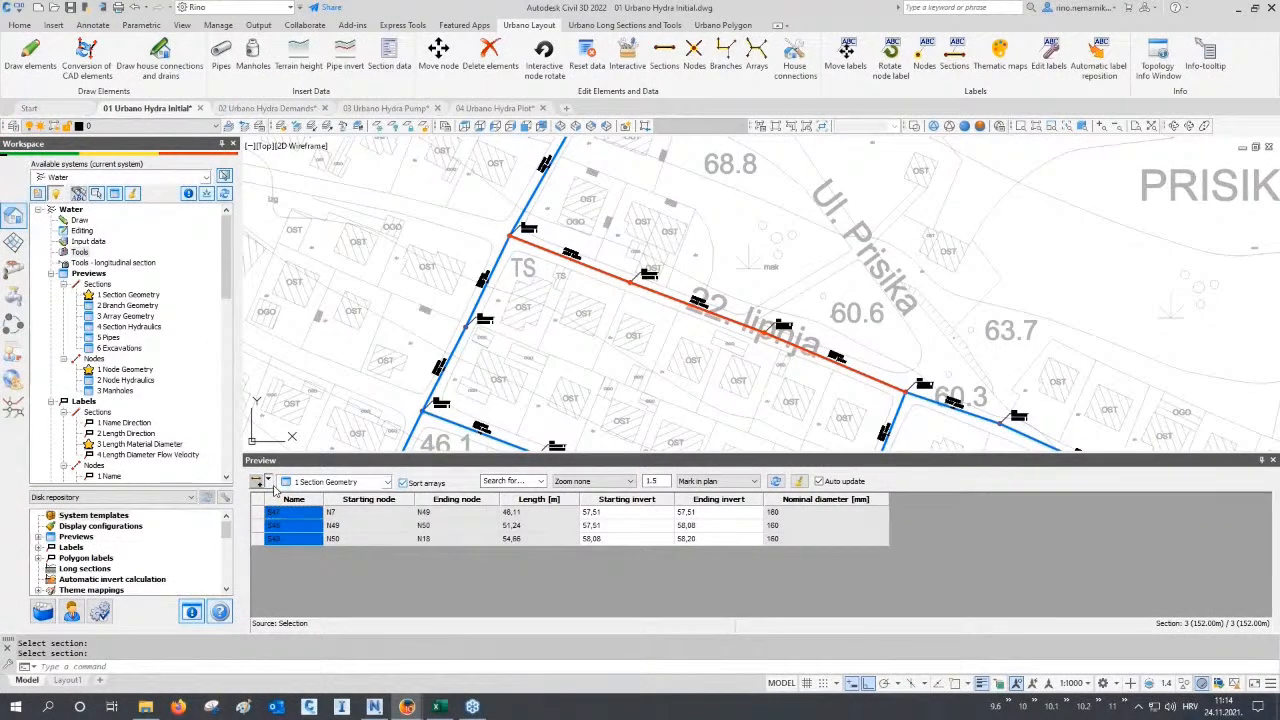
Preview the sections of the three consecutive branches along the northernmost distribution line and highlight all of them in plan.
{"action": "left_click", "coordinate": [269, 483]}
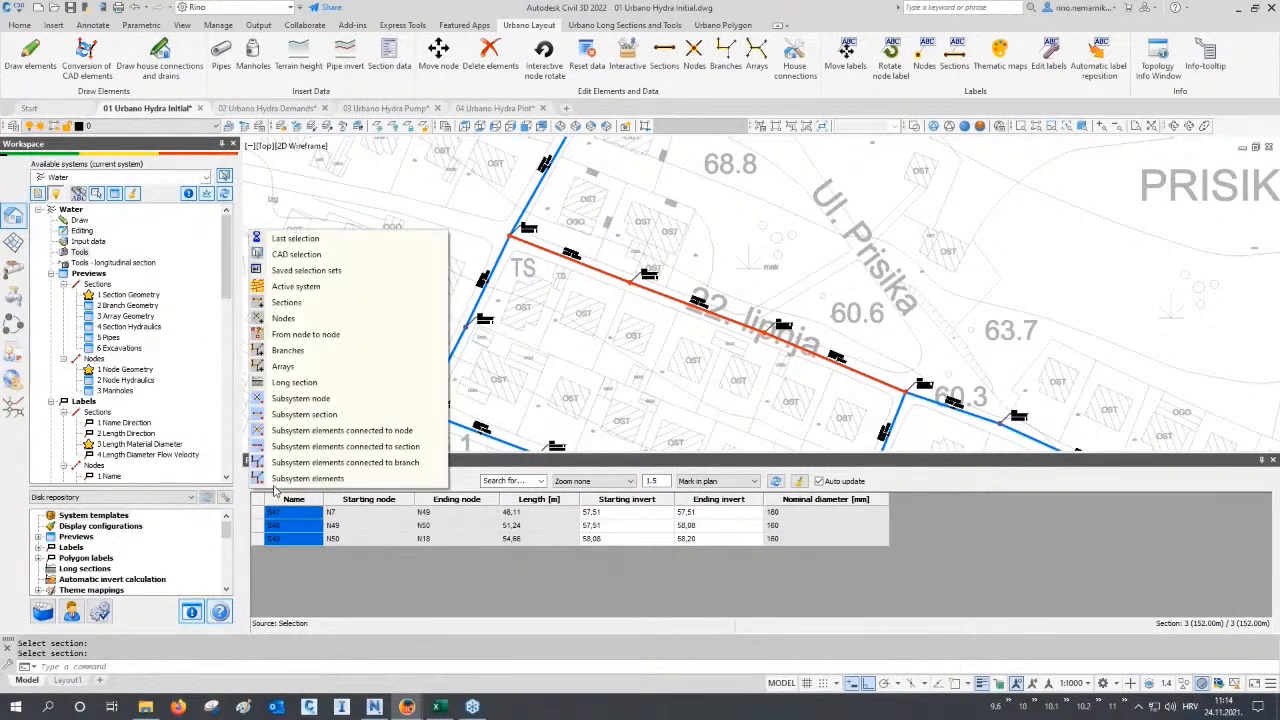
{"action": "left_click", "coordinate": [337, 352]}
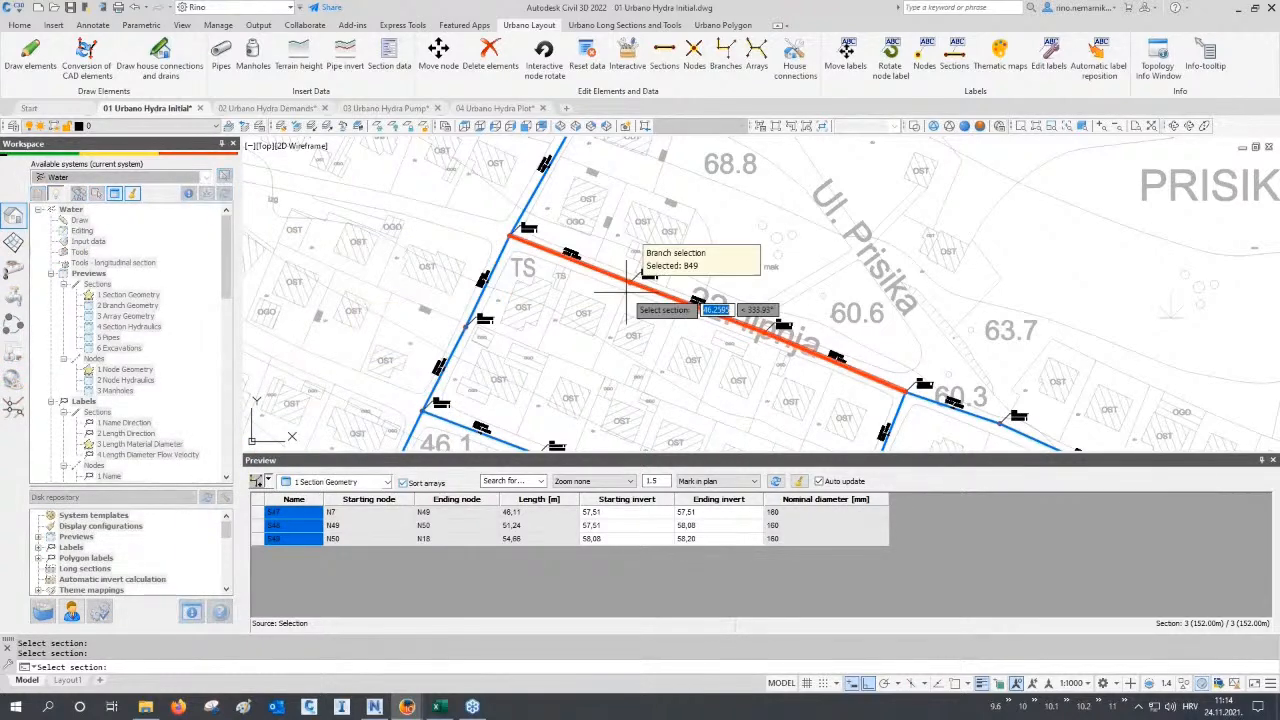
{"action": "scroll", "coordinate": [590, 295], "scroll_direction": "down", "scroll_amount": 3}
{"action": "middle_click_drag", "start_coordinate": [626, 295], "coordinate": [618, 247]}
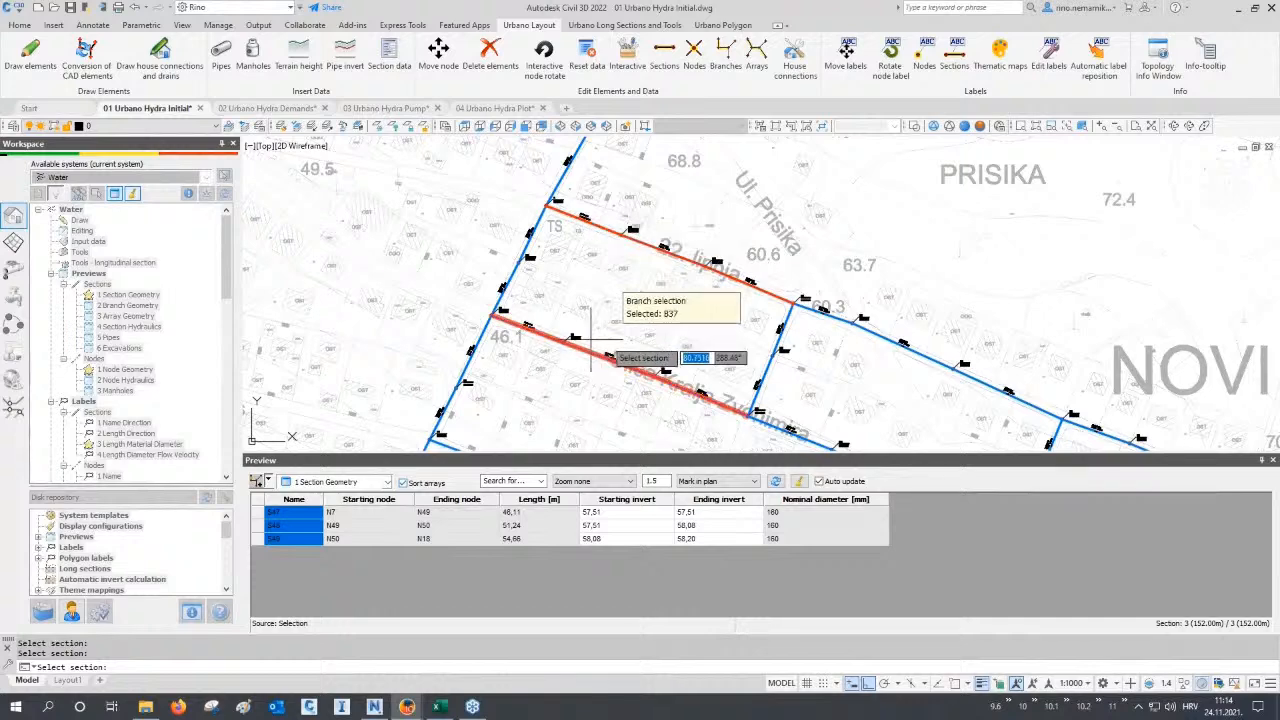
{"action": "middle_click_drag", "start_coordinate": [738, 349], "coordinate": [642, 294]}
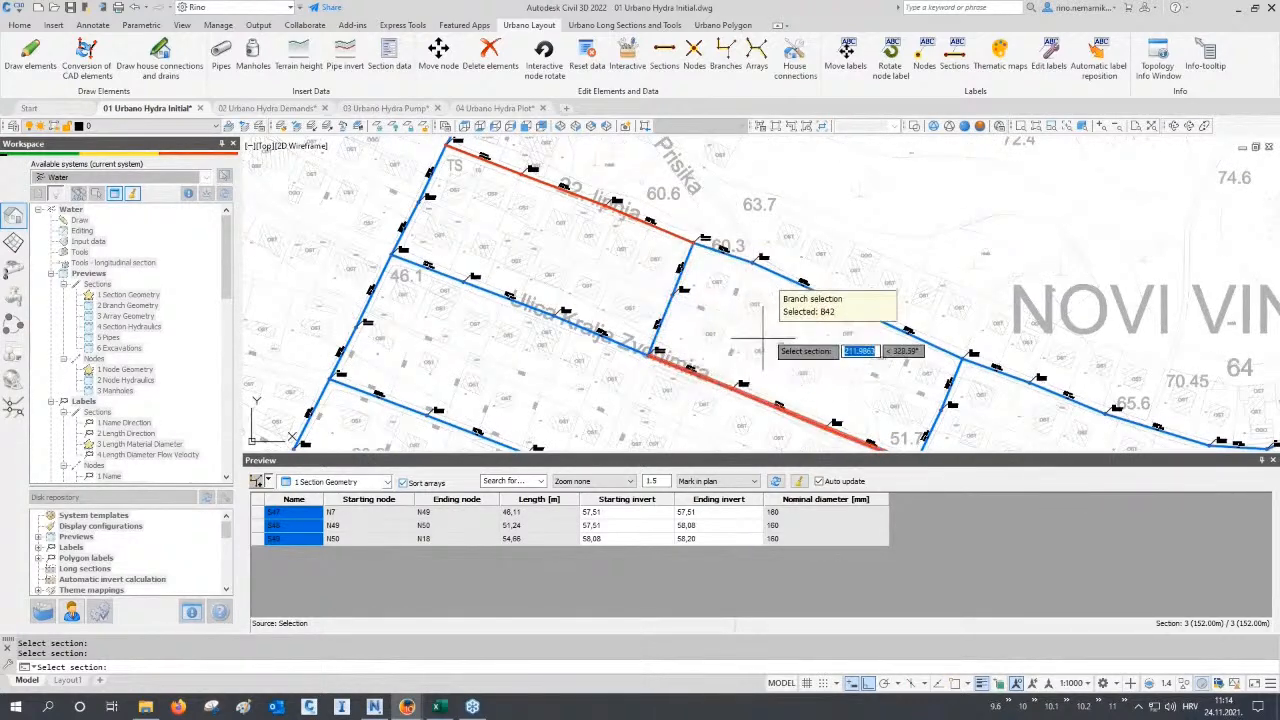
{"action": "scroll", "coordinate": [786, 306], "scroll_direction": "down", "scroll_amount": 2}
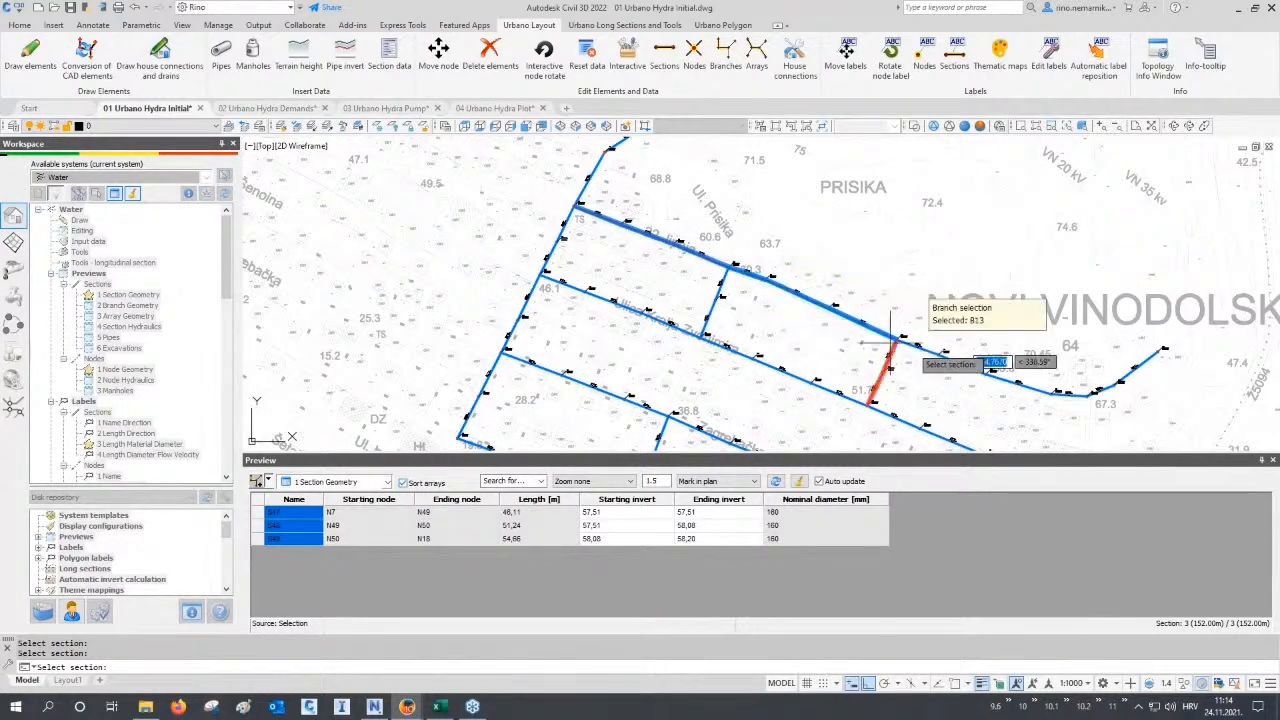
{"action": "left_click", "coordinate": [942, 352]}
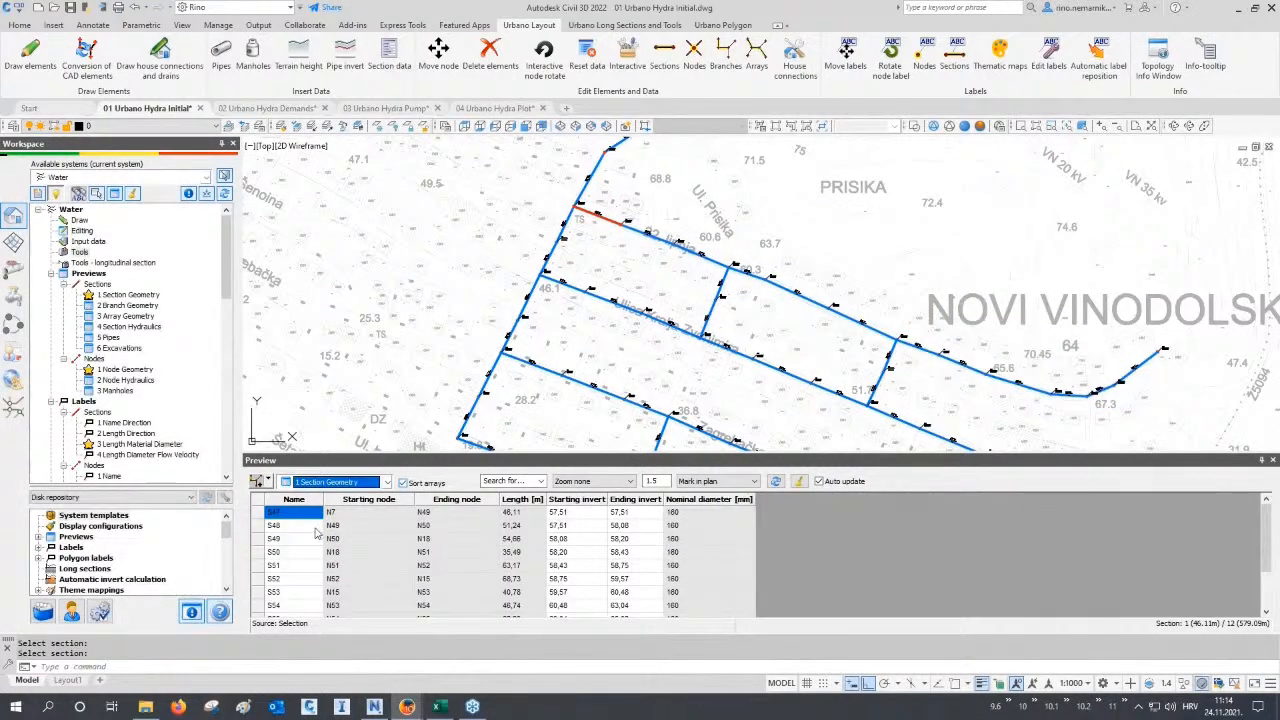
{"action": "left_click_drag", "start_coordinate": [313, 517], "coordinate": [322, 636]}
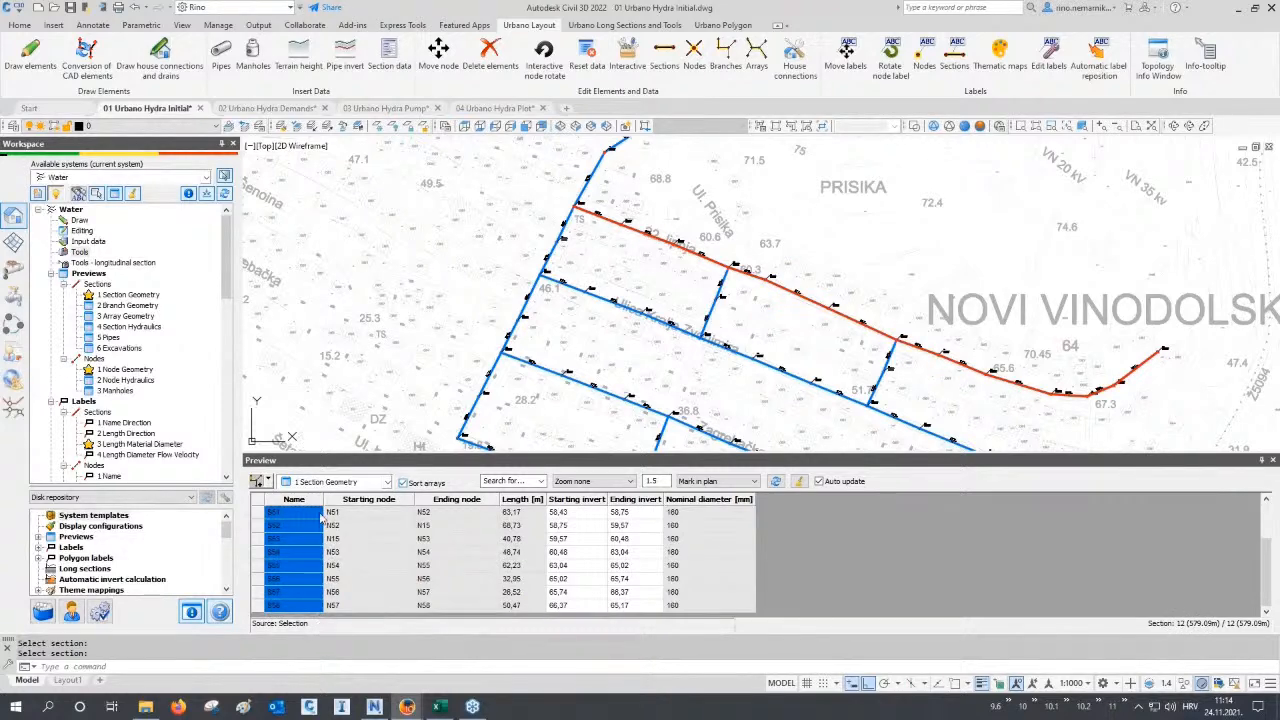
Switch the preview to 2 Branch Geometry and highlight each of the three listed branches in plan one at a time.
{"action": "left_click", "coordinate": [323, 485]}
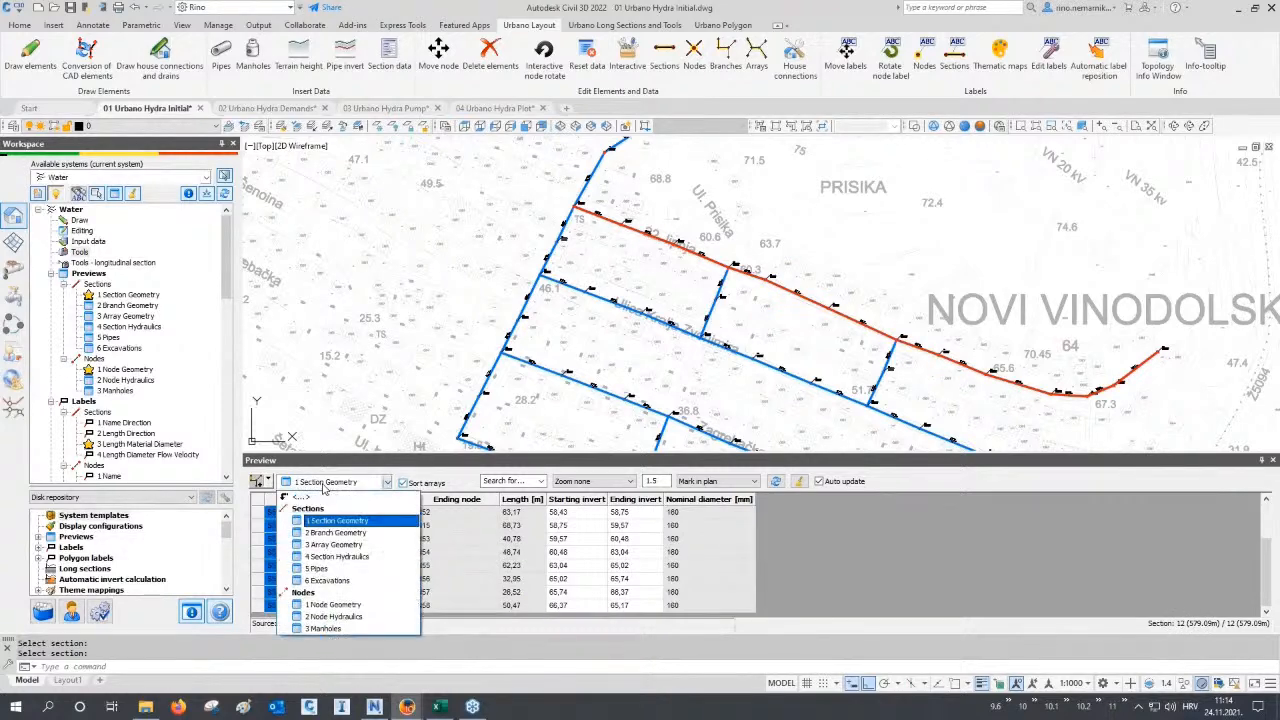
{"action": "left_click", "coordinate": [335, 533]}
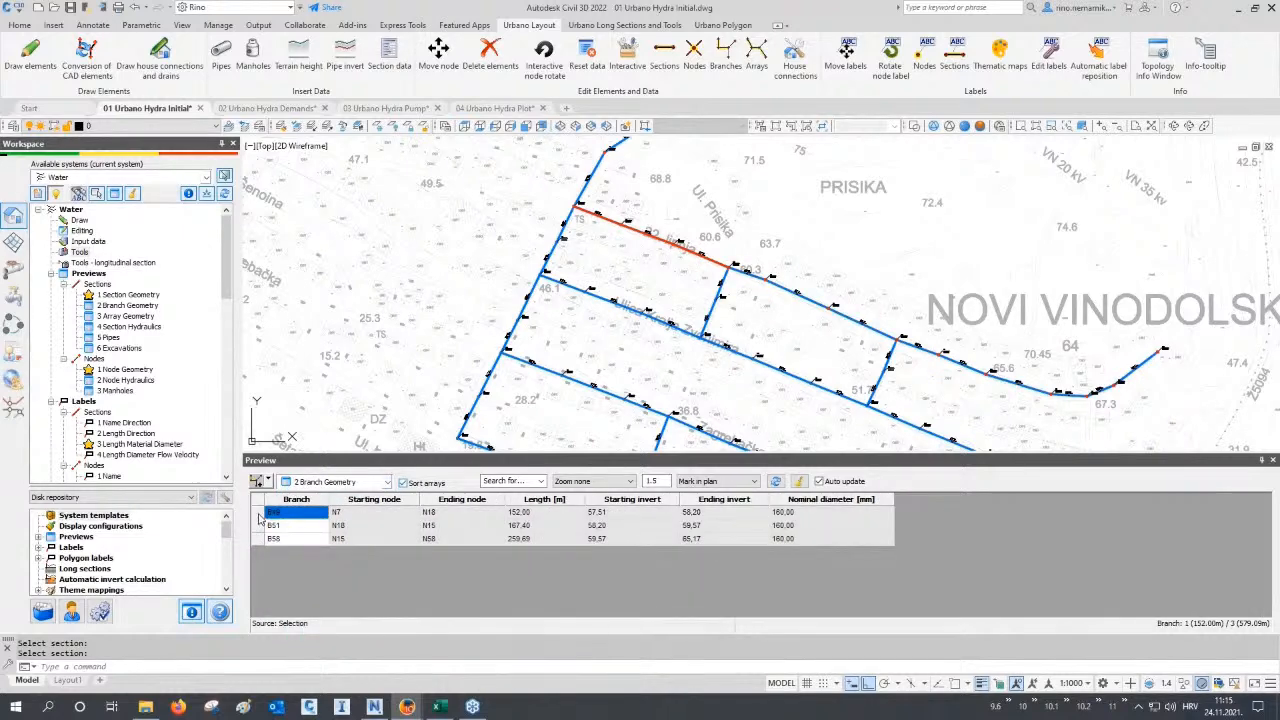
{"action": "left_click", "coordinate": [258, 513]}
{"action": "left_click", "coordinate": [258, 526]}
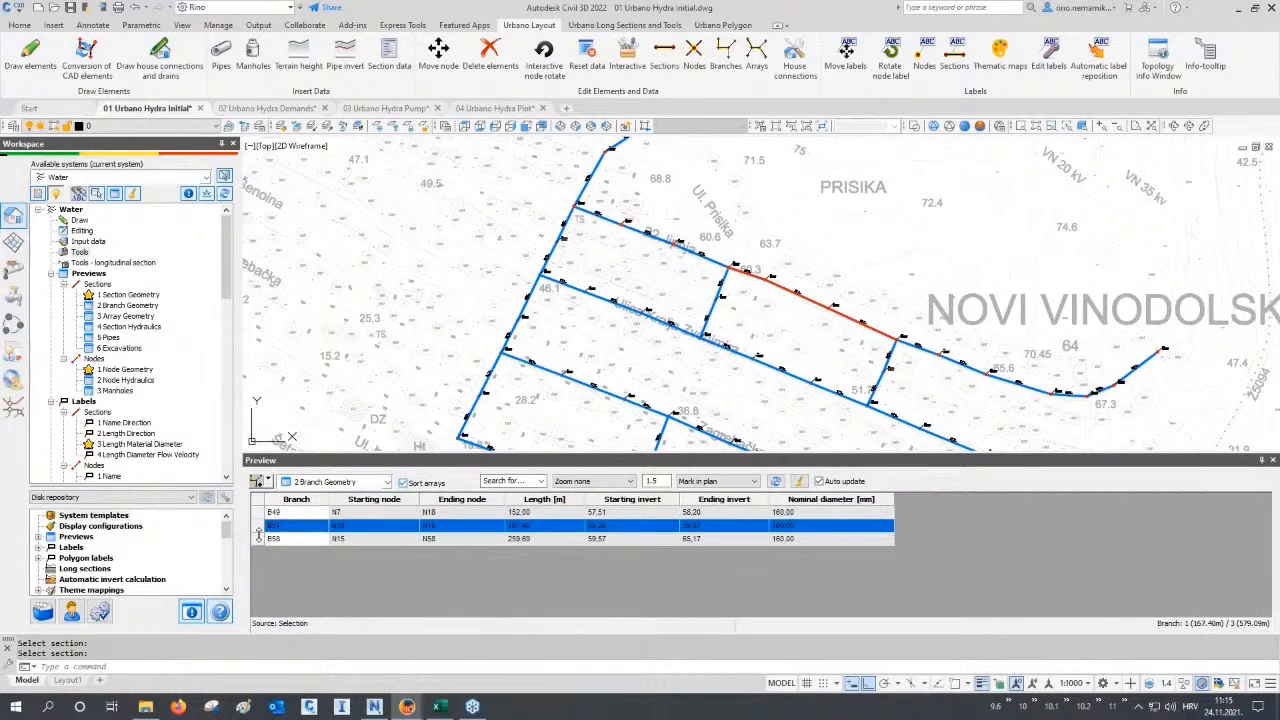
{"action": "left_click", "coordinate": [259, 539]}
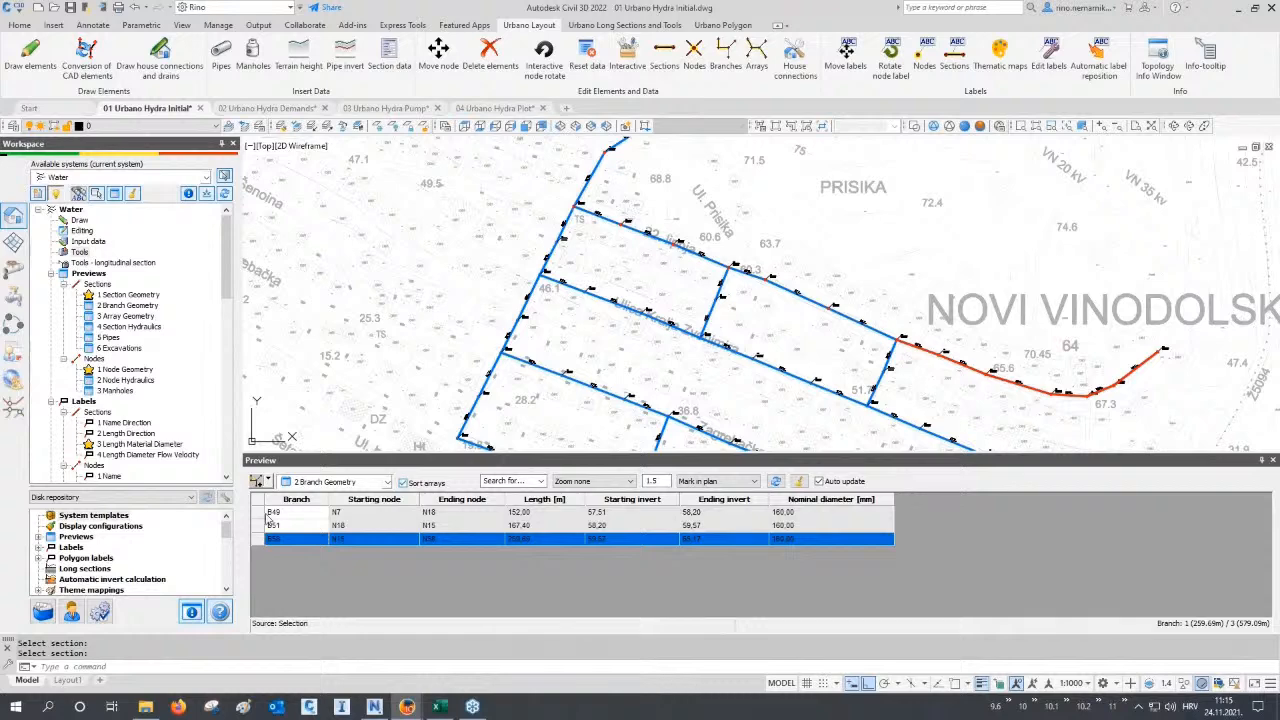
Preview the branches of the two northernmost arrays of the distribution network and highlight all of them in plan.
{"action": "left_click", "coordinate": [268, 482]}
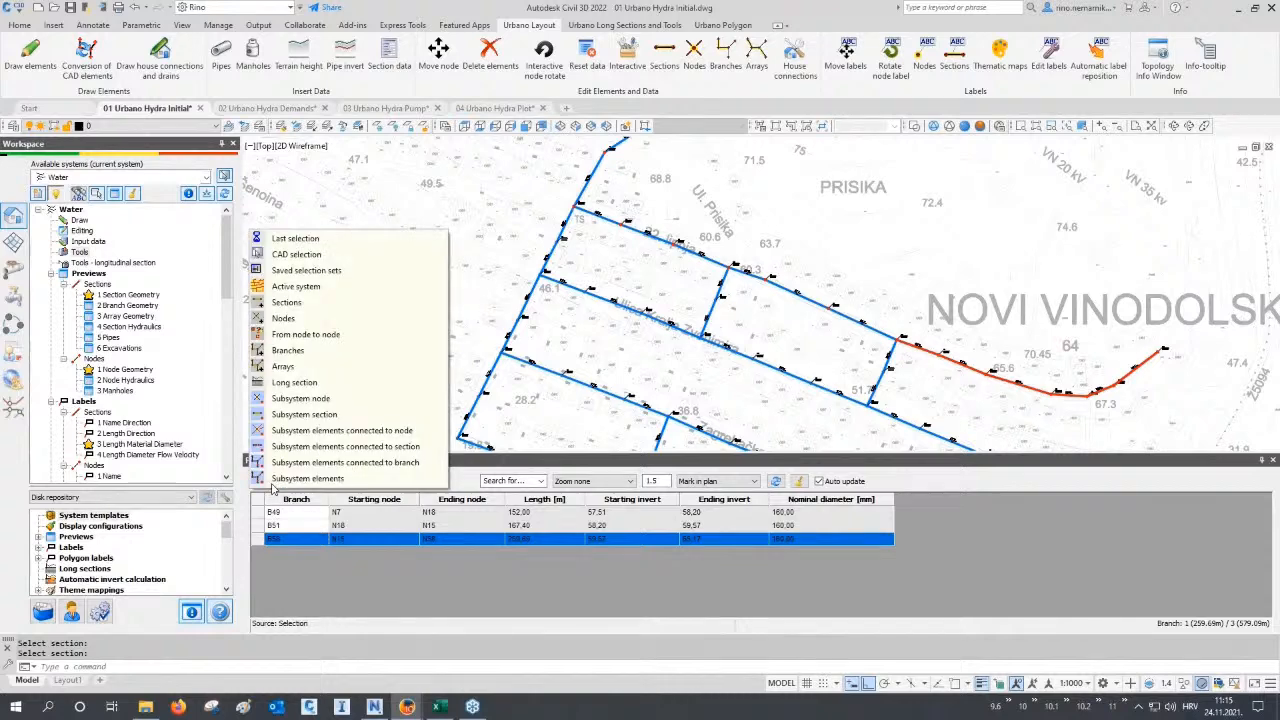
{"action": "left_click", "coordinate": [320, 368]}
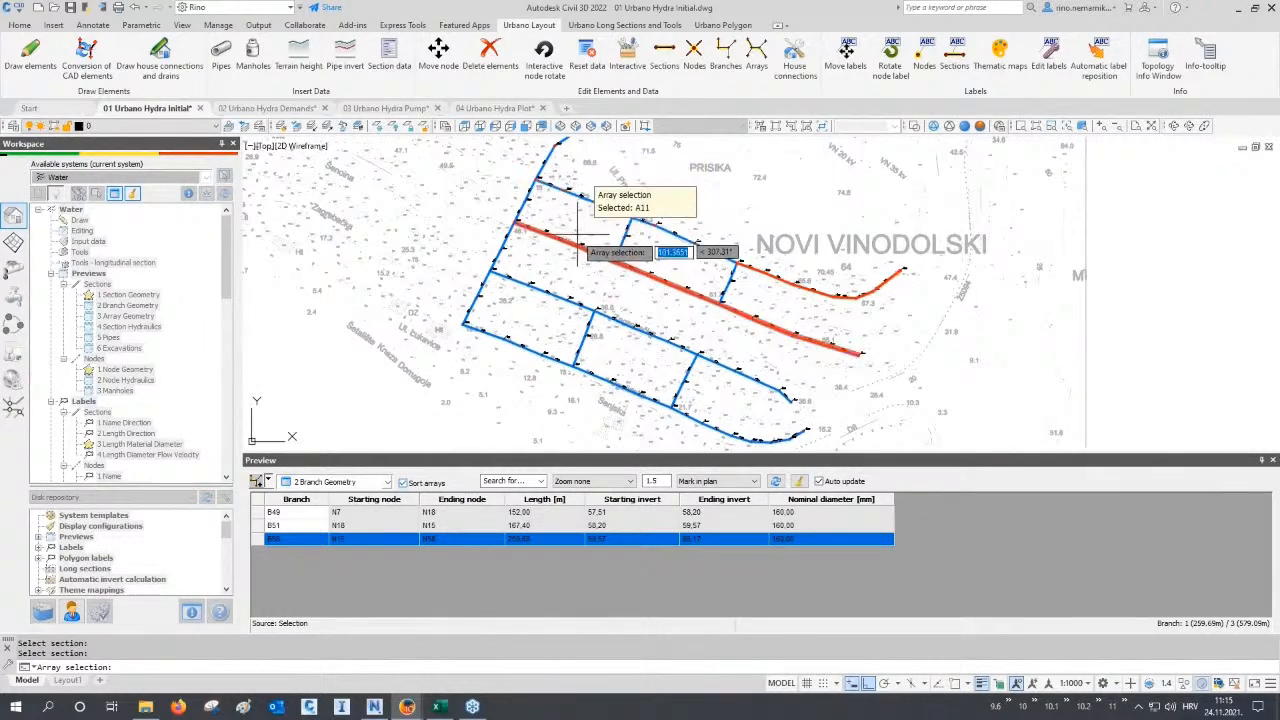
{"action": "left_click", "coordinate": [570, 307]}
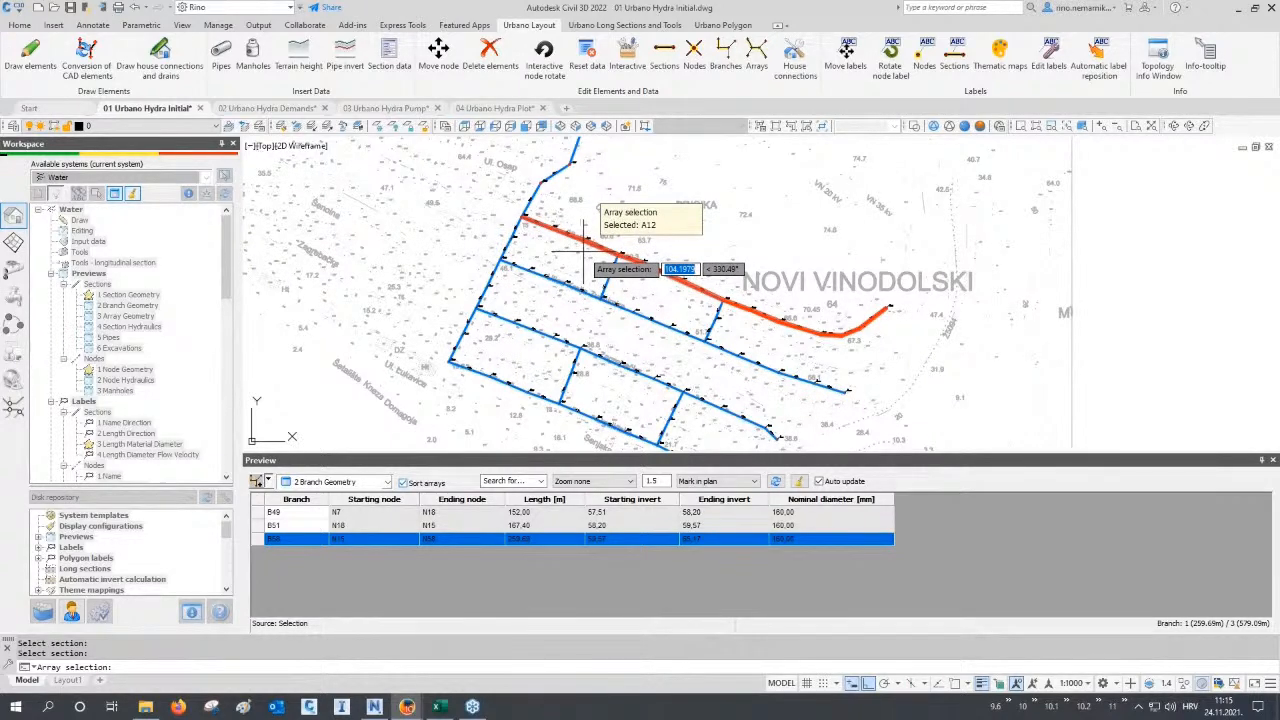
{"action": "left_click", "coordinate": [583, 256]}
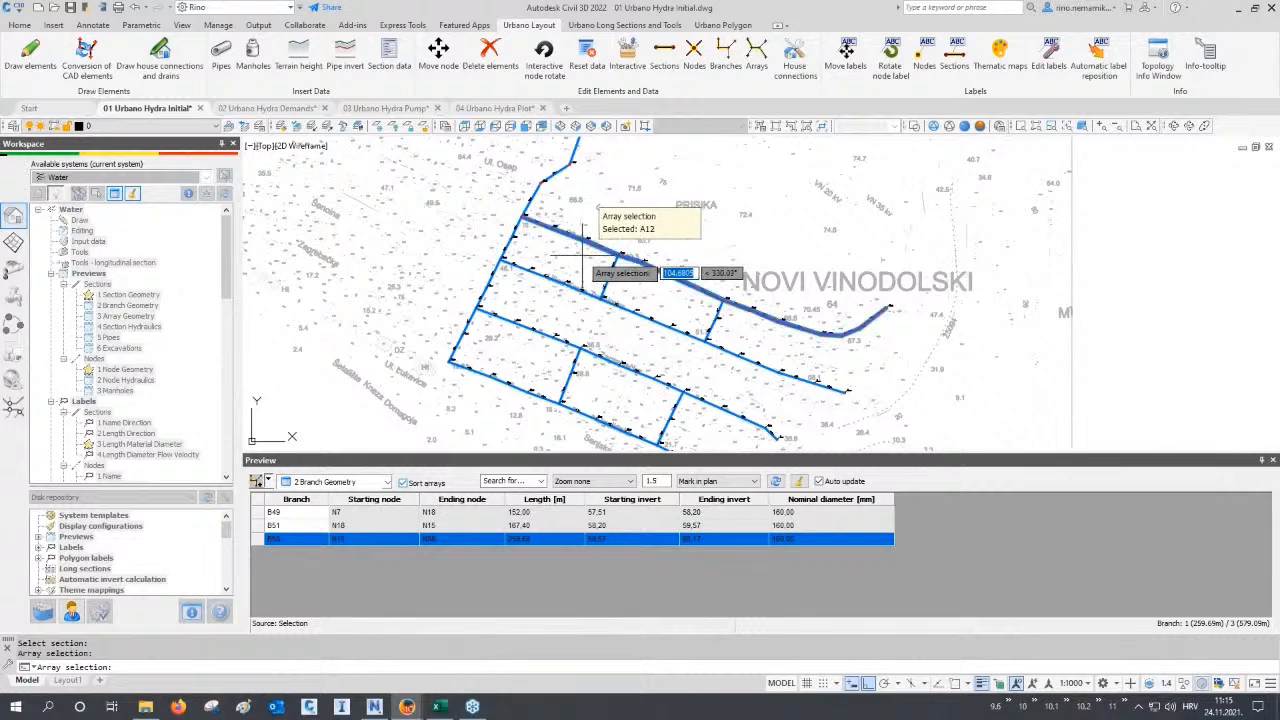
{"action": "left_click", "coordinate": [576, 284]}
{"action": "key", "text": "Return"}
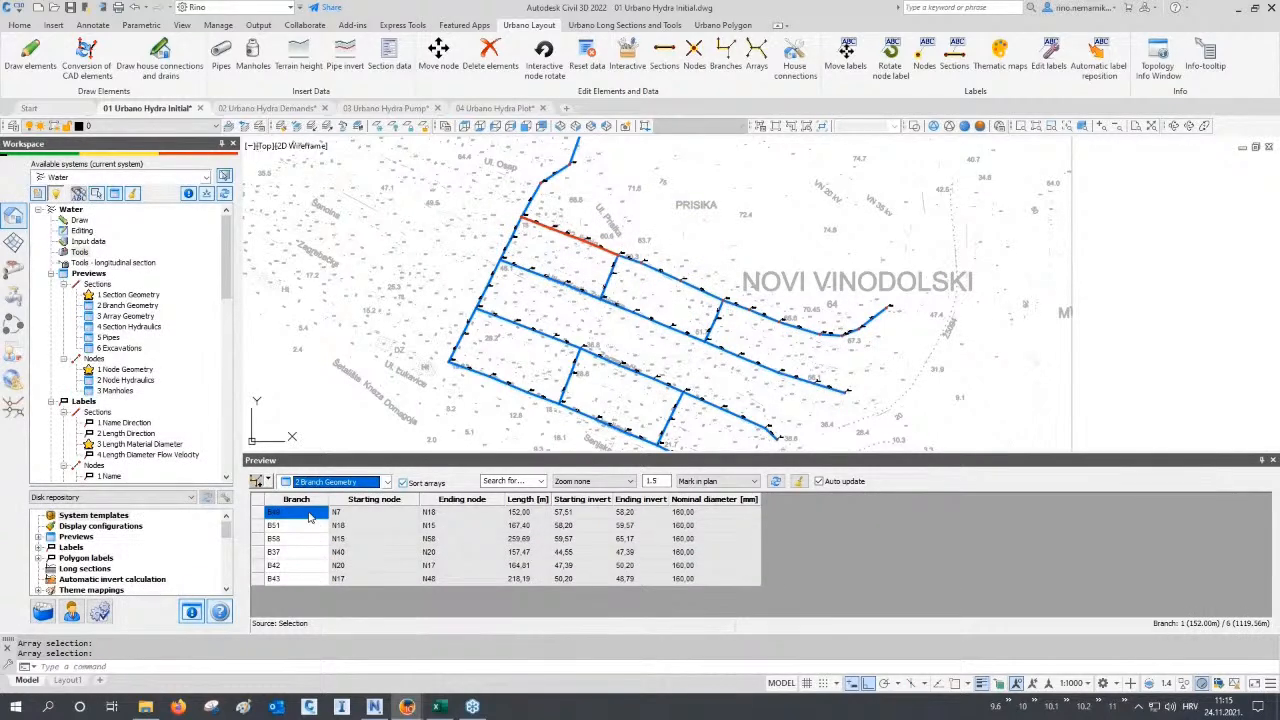
{"action": "left_click_drag", "start_coordinate": [310, 515], "coordinate": [318, 588]}
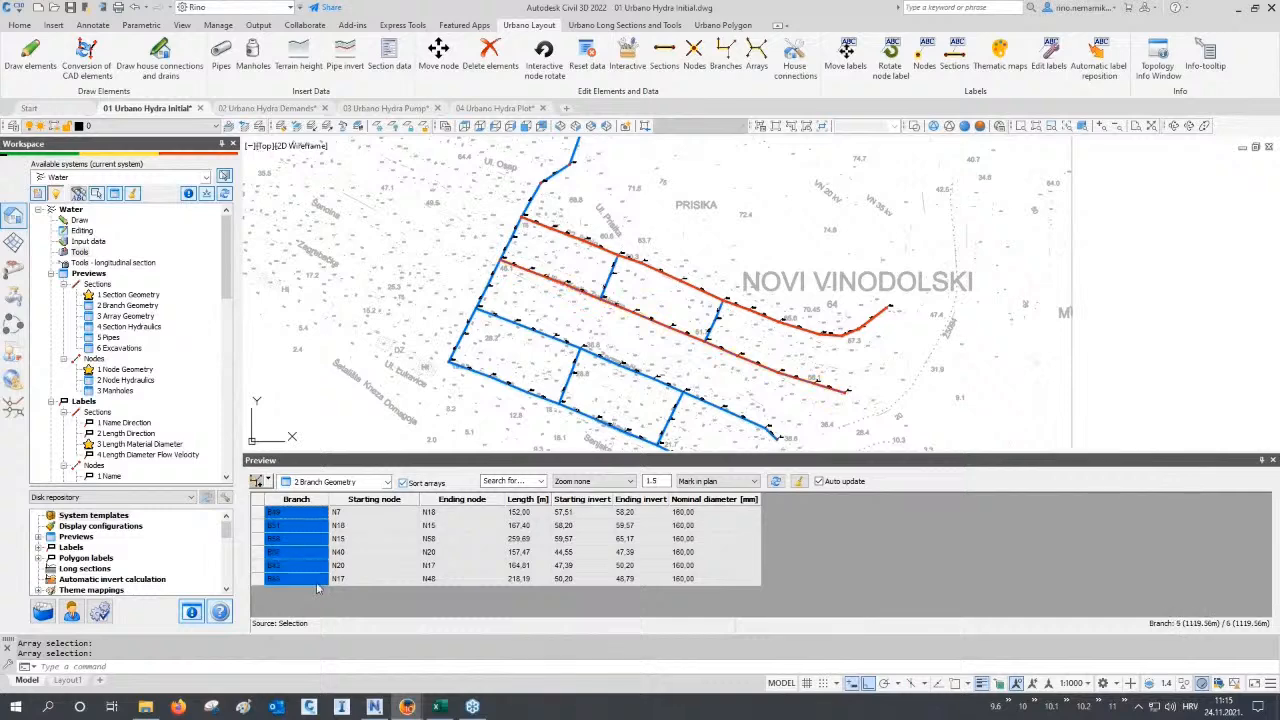
Switch the preview to 3 Array Geometry, highlight each of the two listed arrays in plan, and close the preview.
{"action": "left_click", "coordinate": [328, 484]}
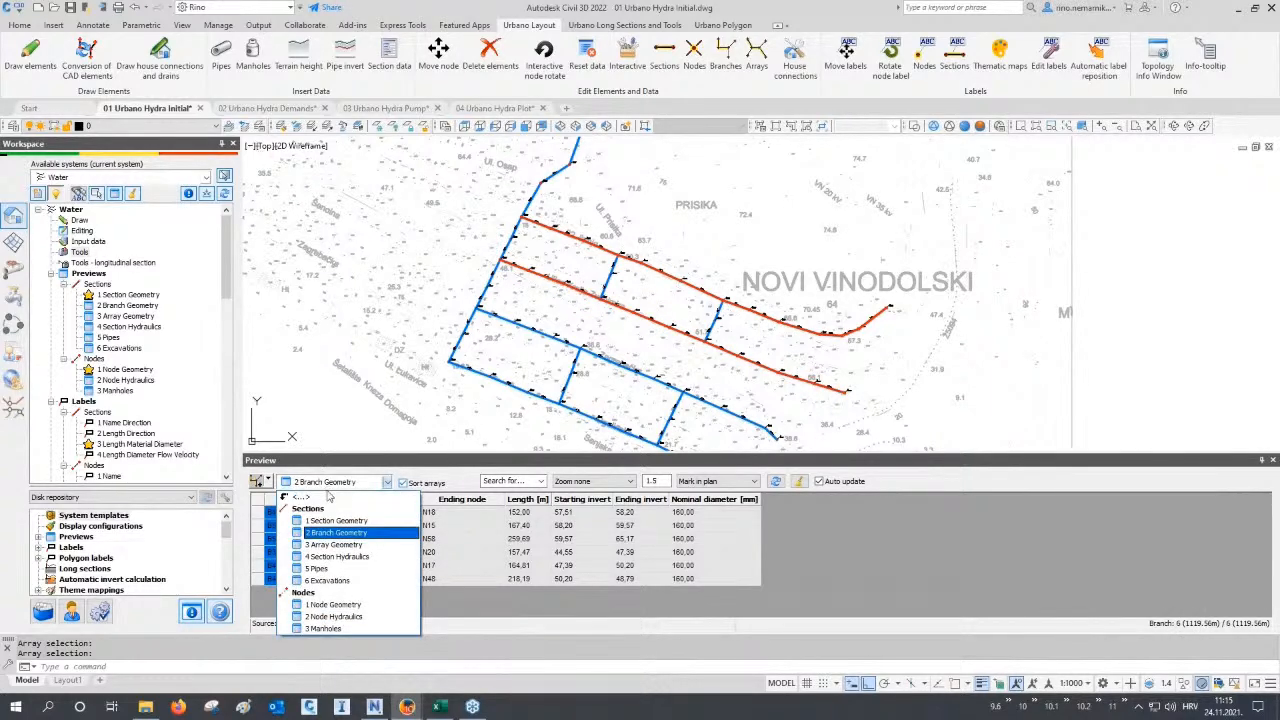
{"action": "left_click", "coordinate": [330, 545]}
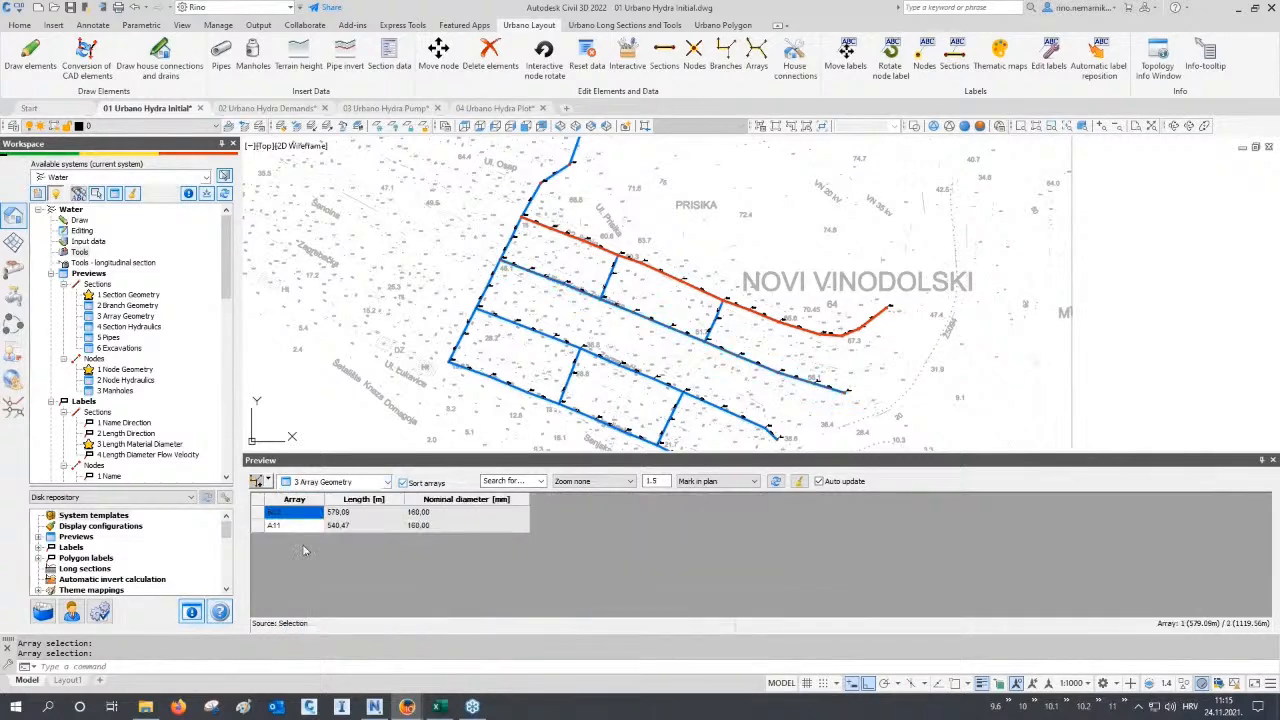
{"action": "left_click", "coordinate": [258, 514]}
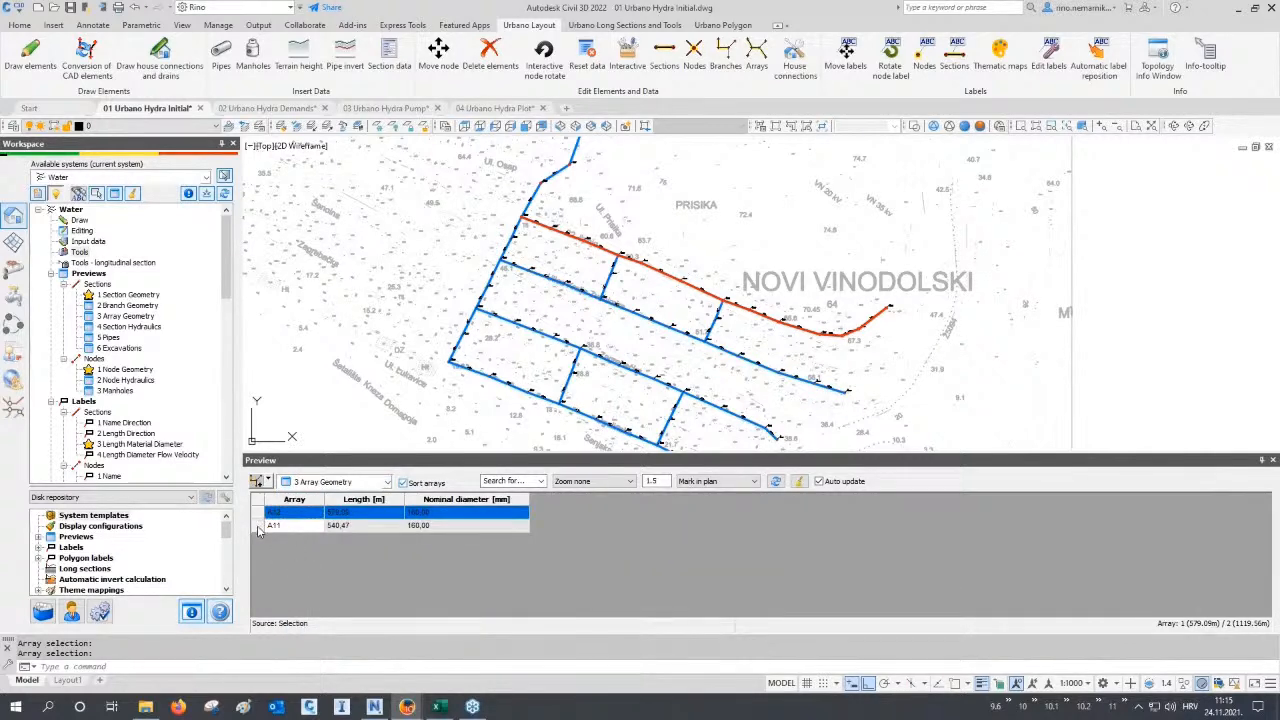
{"action": "left_click", "coordinate": [258, 526]}
{"action": "left_click", "coordinate": [258, 514]}
{"action": "left_click", "coordinate": [1273, 461]}
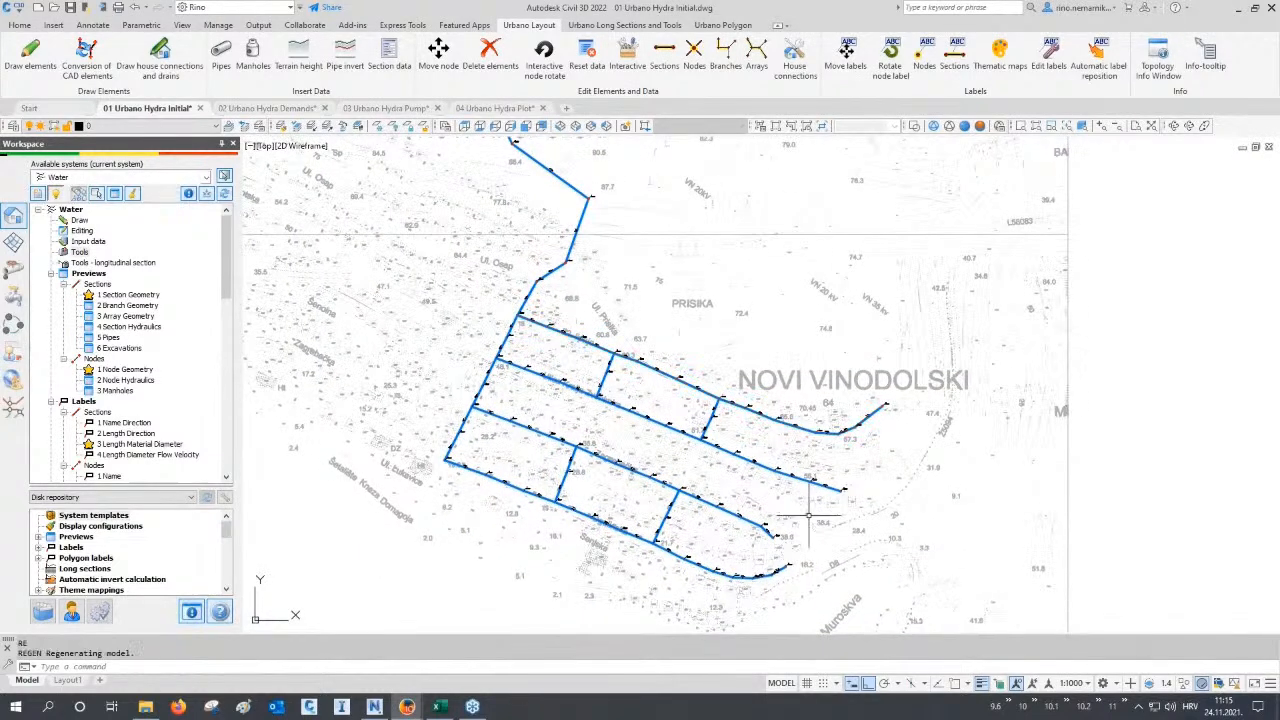
Merge the tank pipeline array A3 with its continuation A13 along the western side of the network, naming the merged array A1.
{"action": "left_click", "coordinate": [757, 58]}
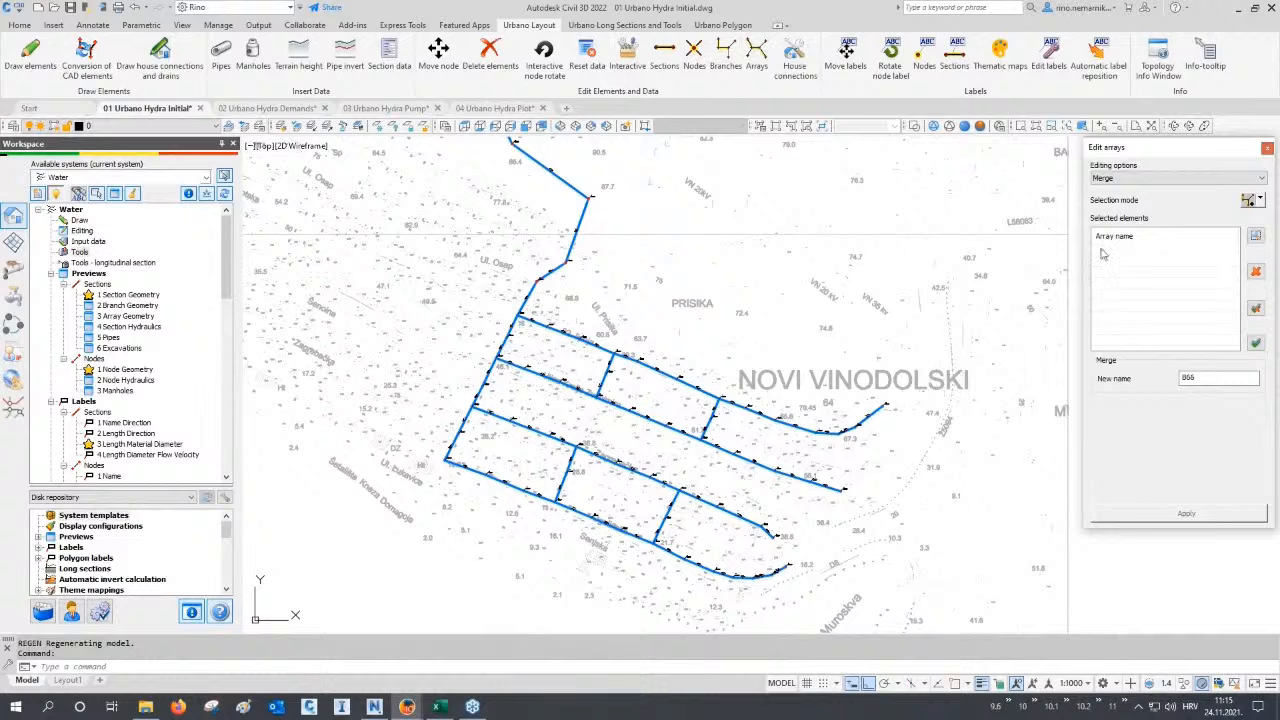
{"action": "left_click", "coordinate": [1249, 201]}
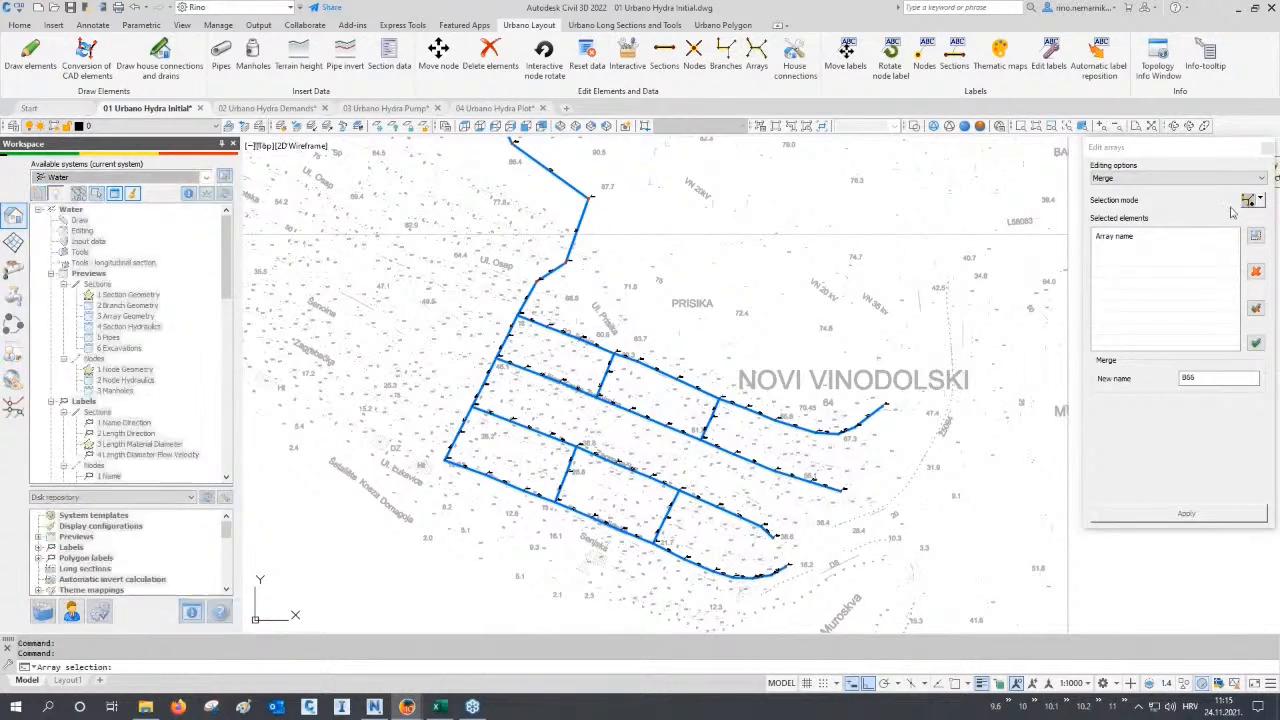
{"action": "left_click", "coordinate": [588, 263]}
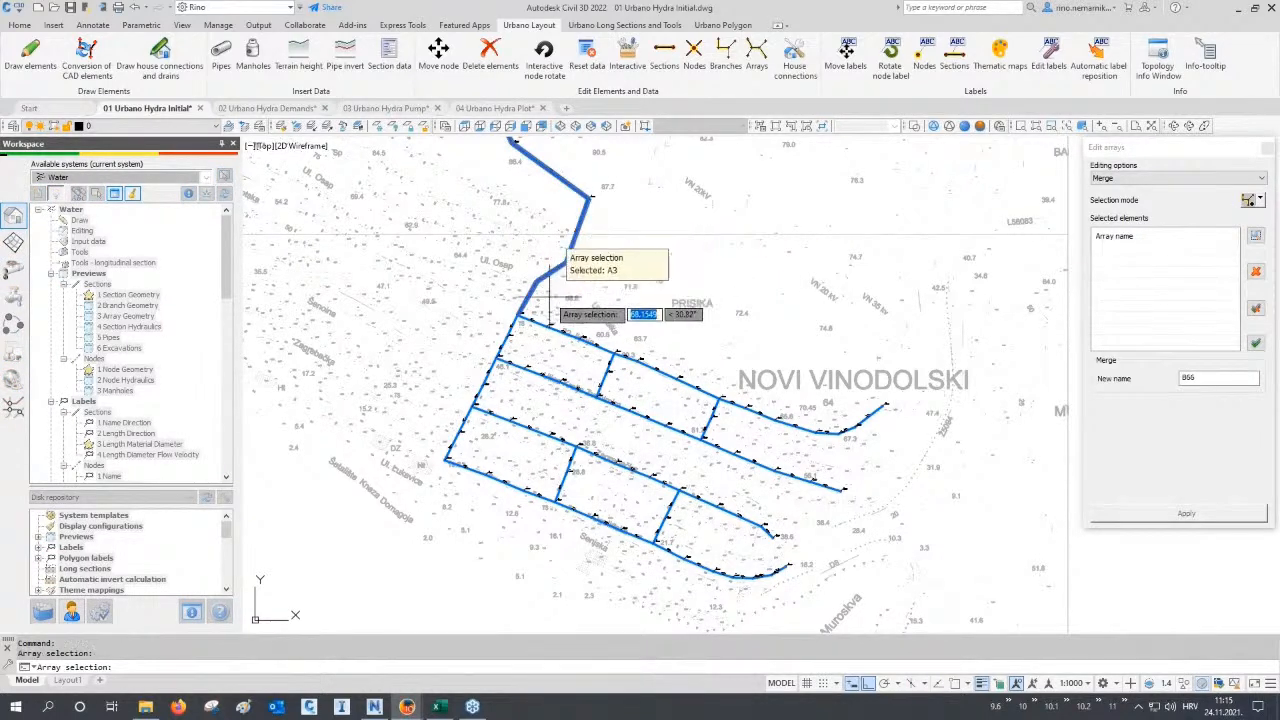
{"action": "left_click", "coordinate": [515, 318]}
{"action": "key", "text": "Return"}
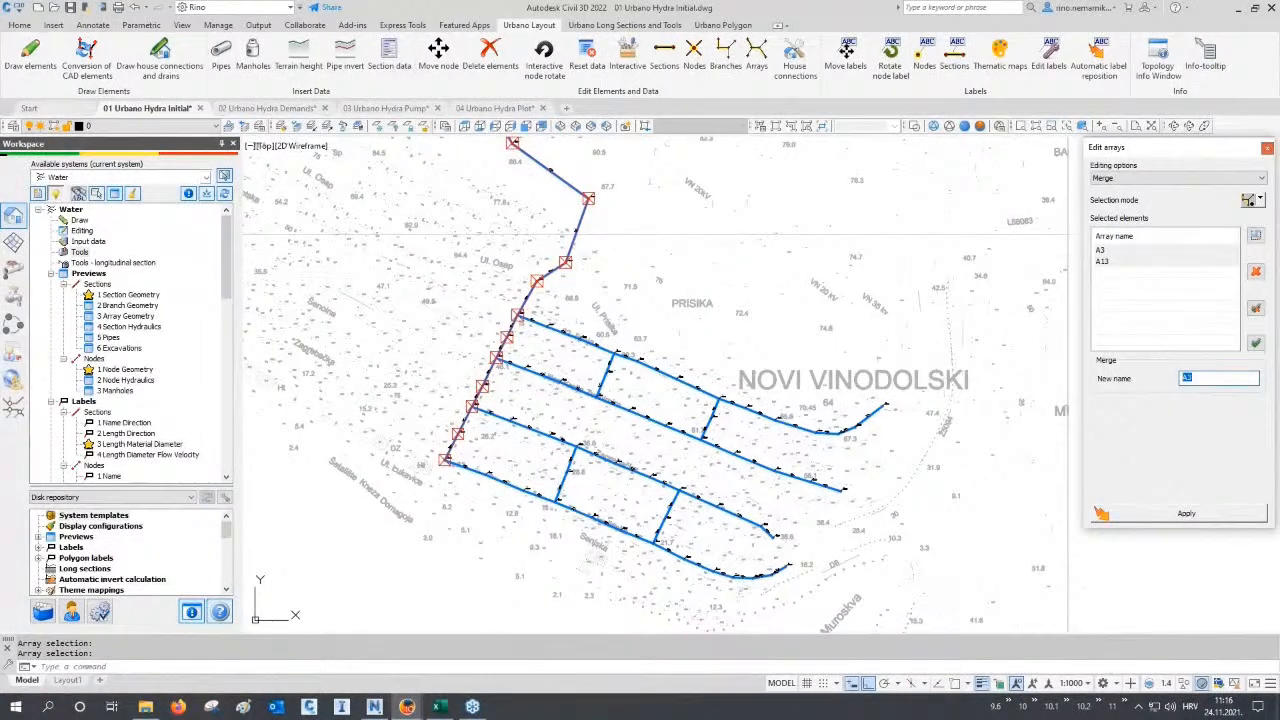
{"action": "left_click", "coordinate": [1166, 513]}
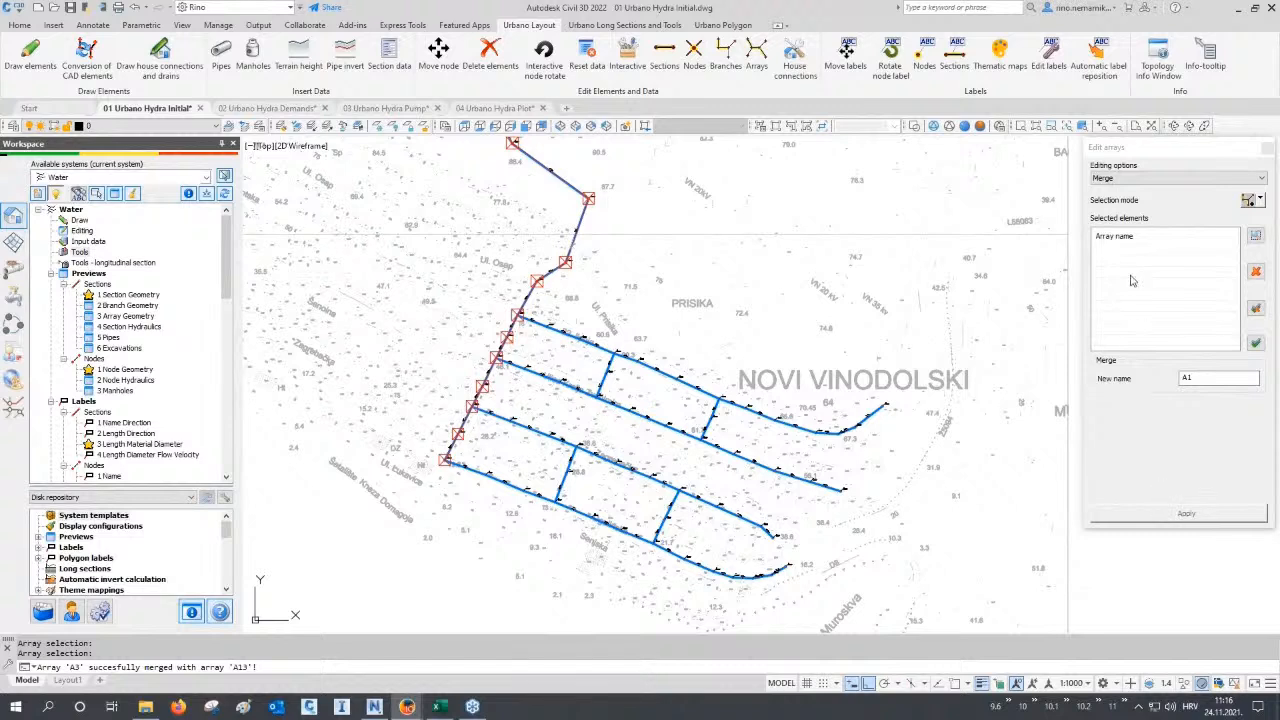
Automatically rename the four long distribution arrays from north to south as H1 to H4, using the pattern prefix H.
{"action": "left_click", "coordinate": [1132, 179]}
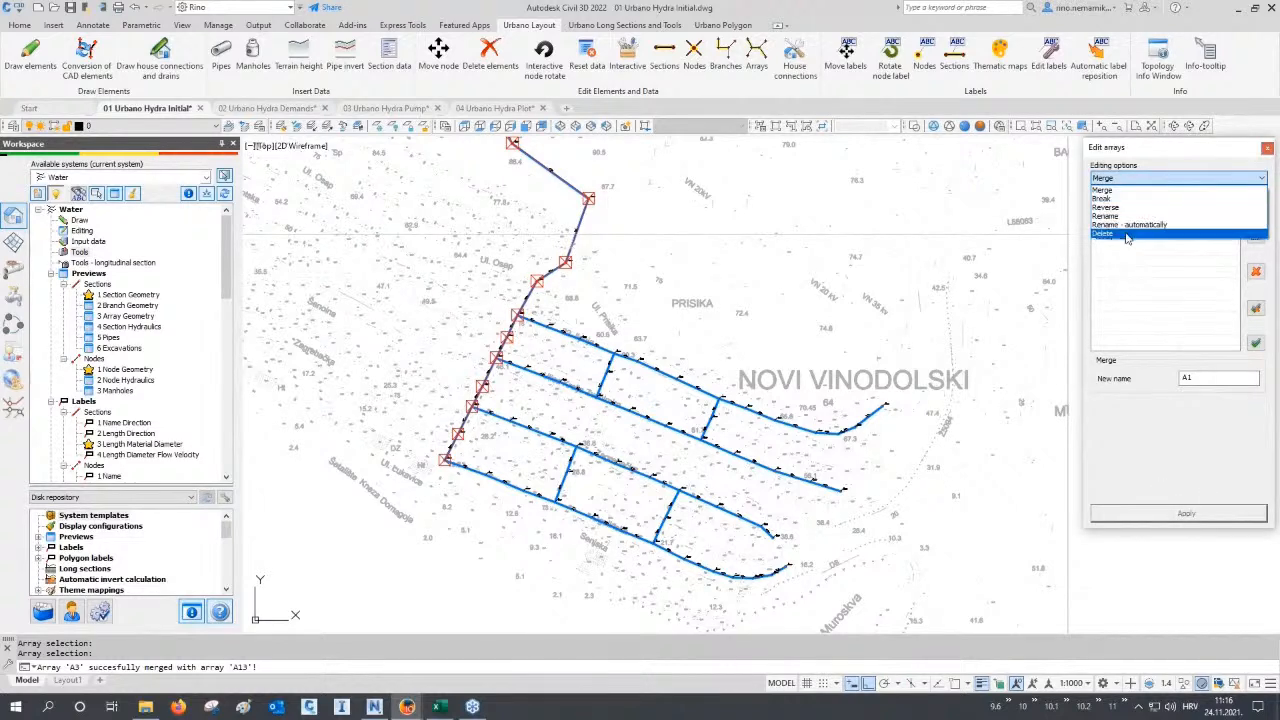
{"action": "left_click", "coordinate": [1130, 227]}
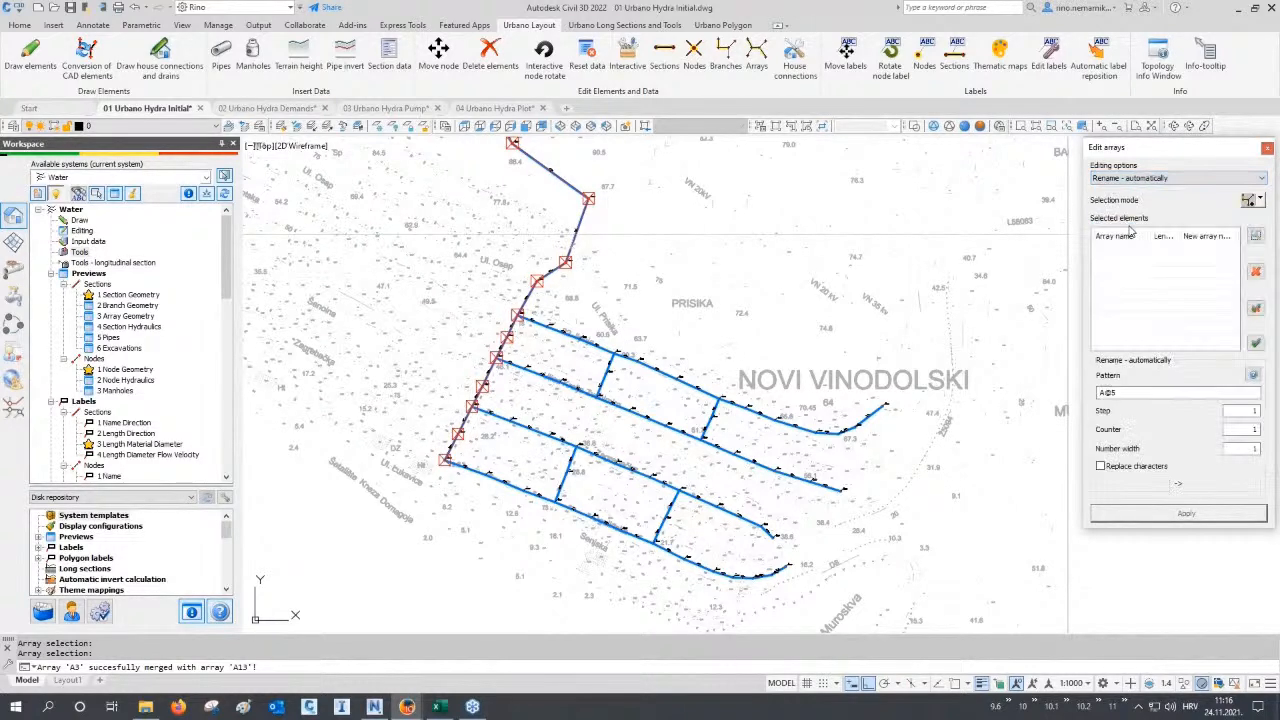
{"action": "left_click", "coordinate": [1247, 201]}
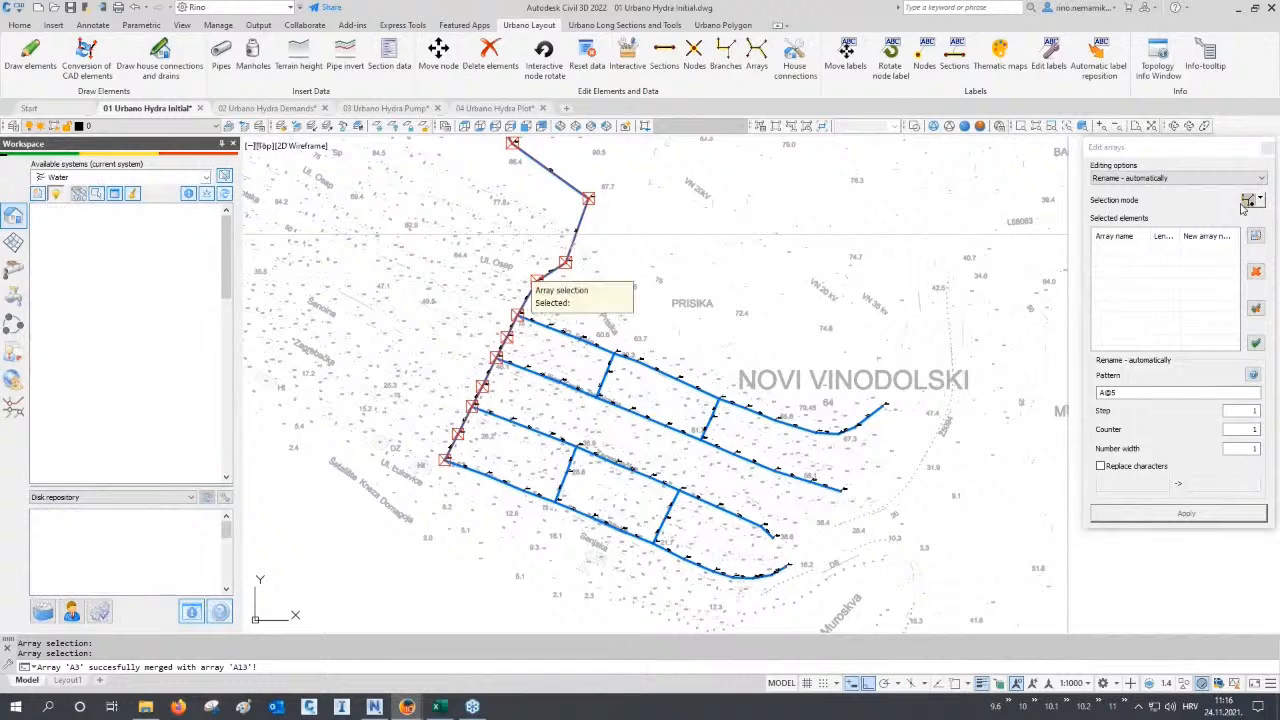
{"action": "left_click", "coordinate": [745, 518]}
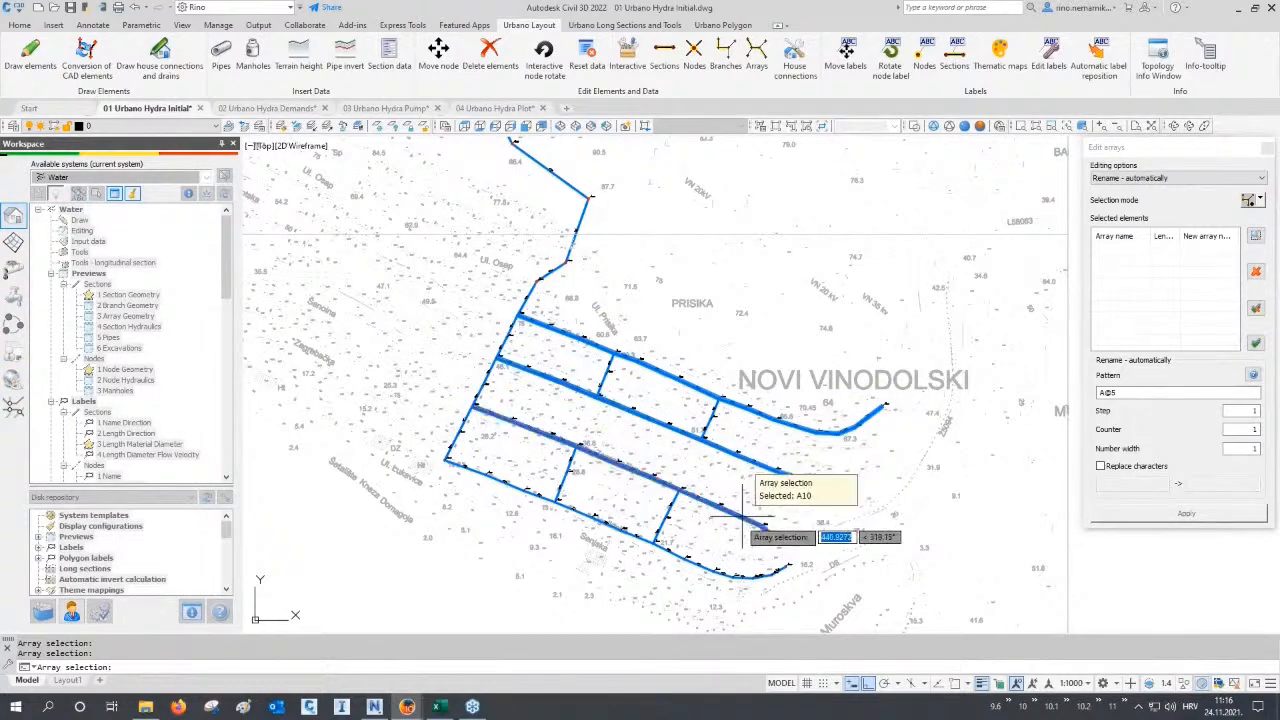
{"action": "left_click", "coordinate": [714, 555]}
{"action": "right_click", "coordinate": [714, 555]}
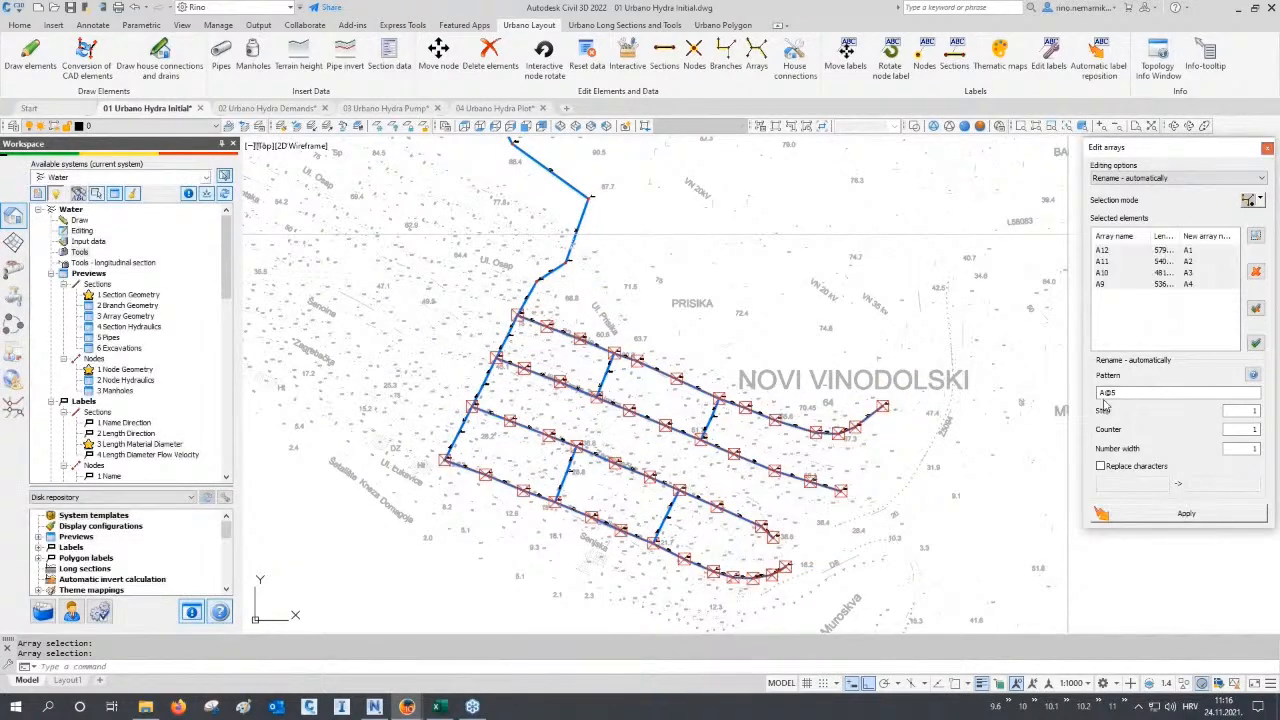
{"action": "left_click_drag", "start_coordinate": [1105, 393], "coordinate": [1092, 392]}
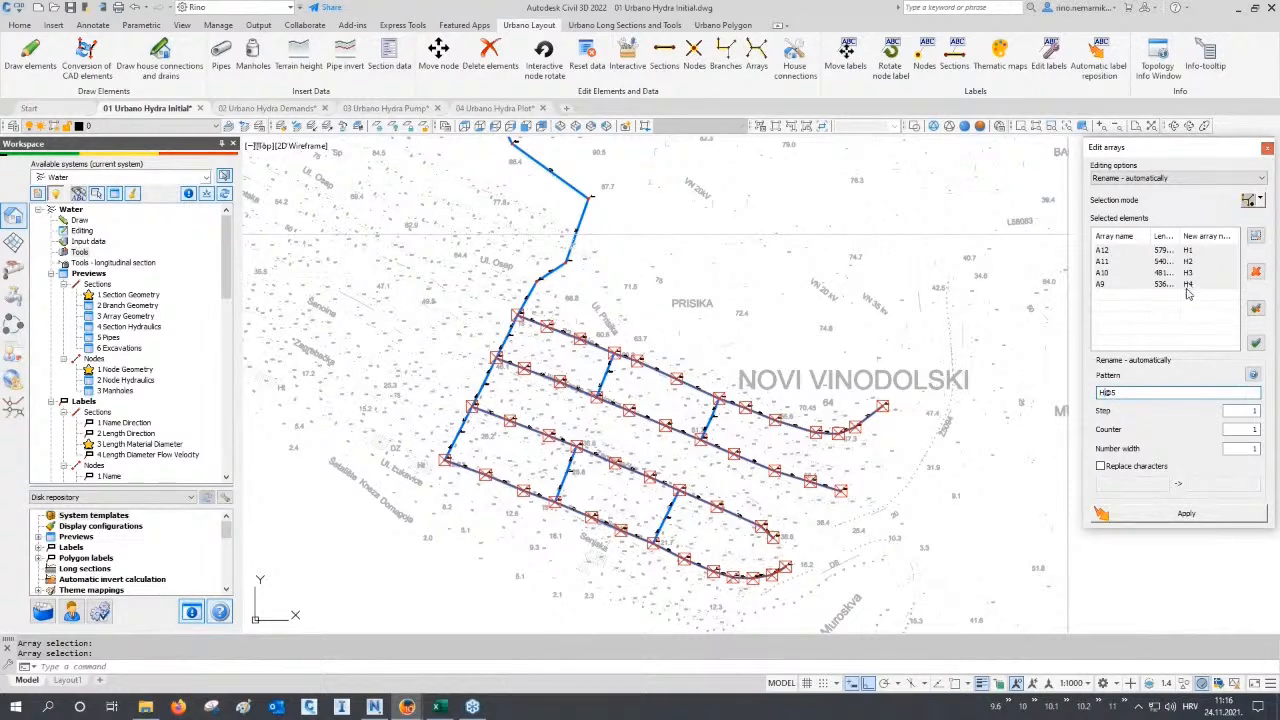
{"action": "left_click", "coordinate": [1168, 513]}
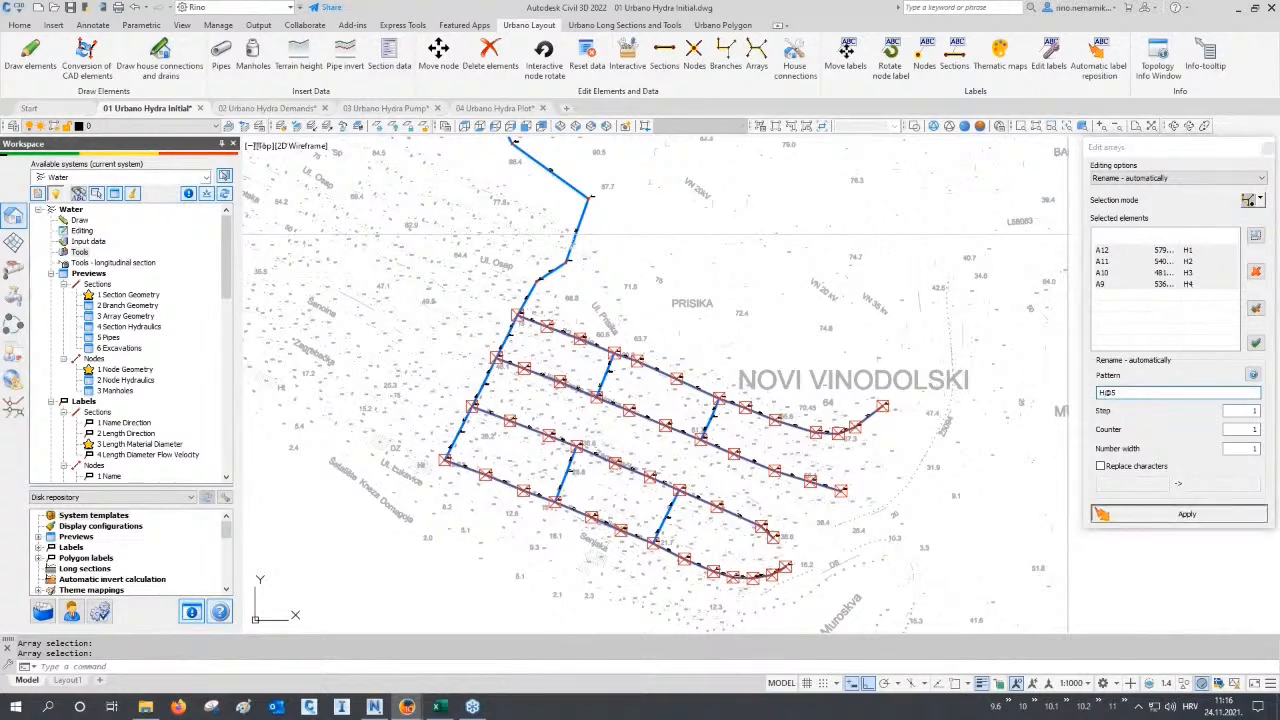
Automatically rename the four short connecting arrays as V1 to V4 using the pattern prefix V, and finish editing arrays.
{"action": "left_click", "coordinate": [1248, 200]}
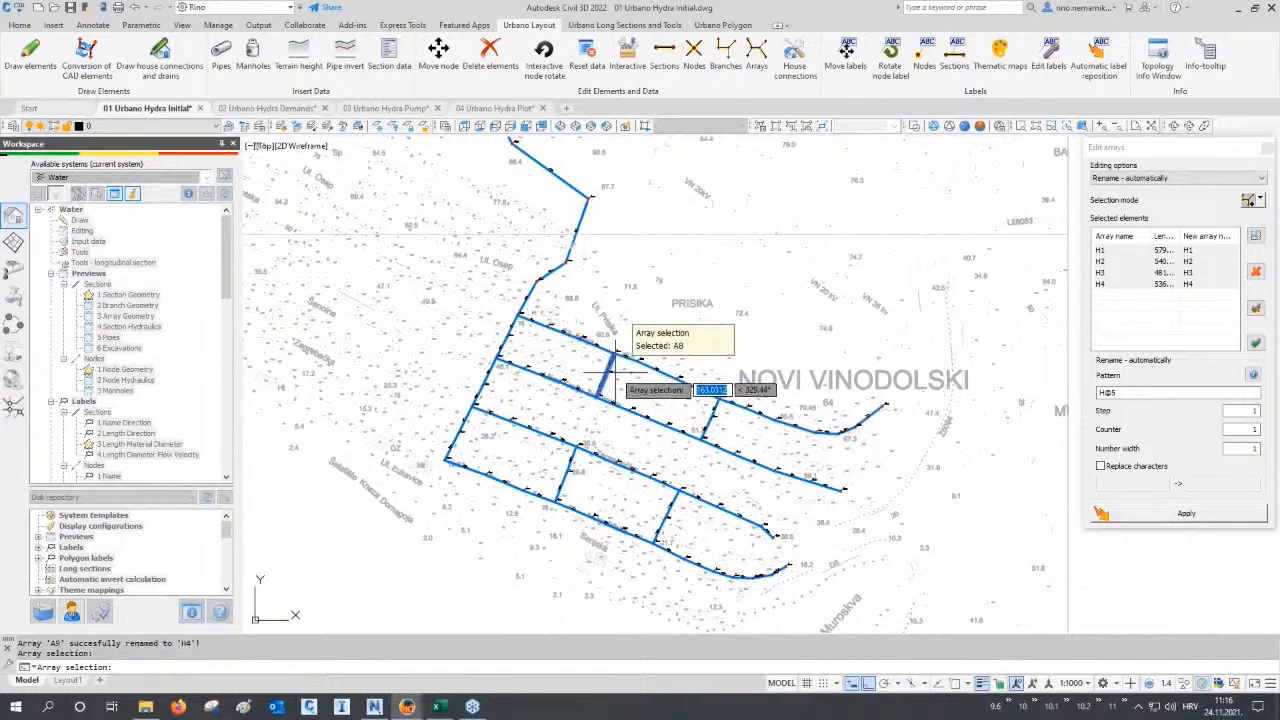
{"action": "left_click", "coordinate": [703, 405]}
{"action": "left_click", "coordinate": [580, 473]}
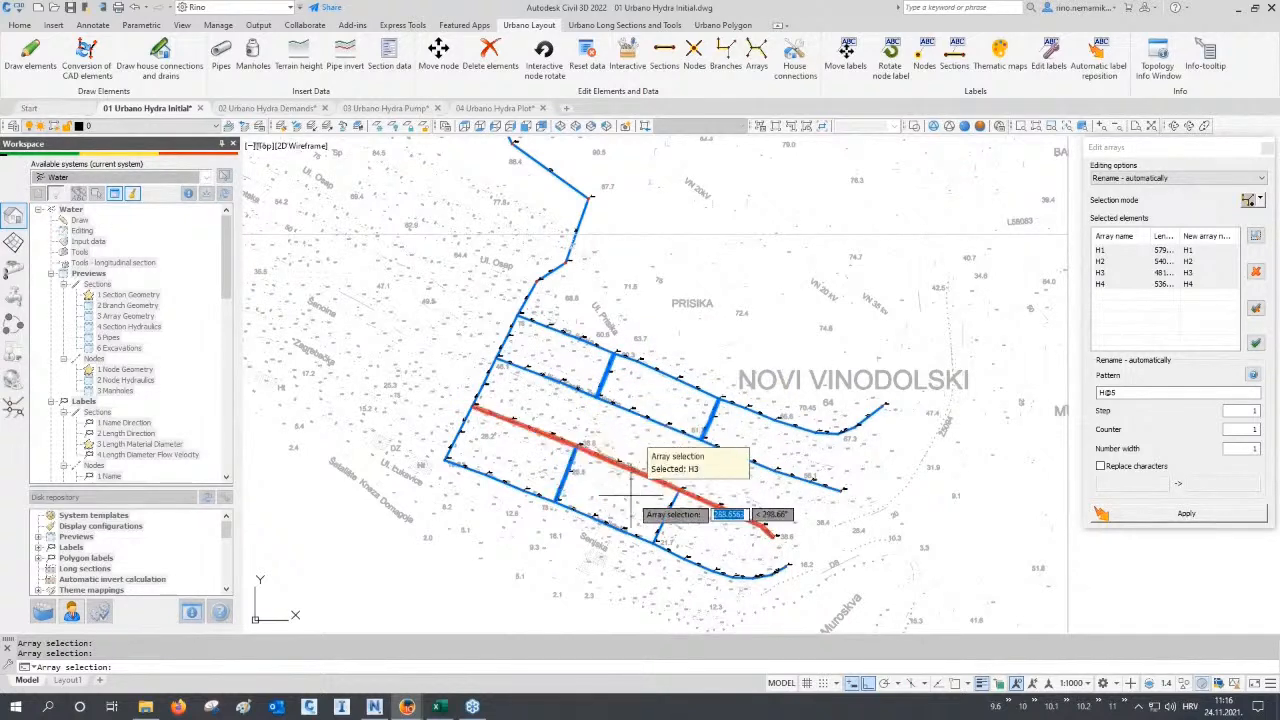
{"action": "left_click", "coordinate": [671, 515]}
{"action": "right_click", "coordinate": [671, 515]}
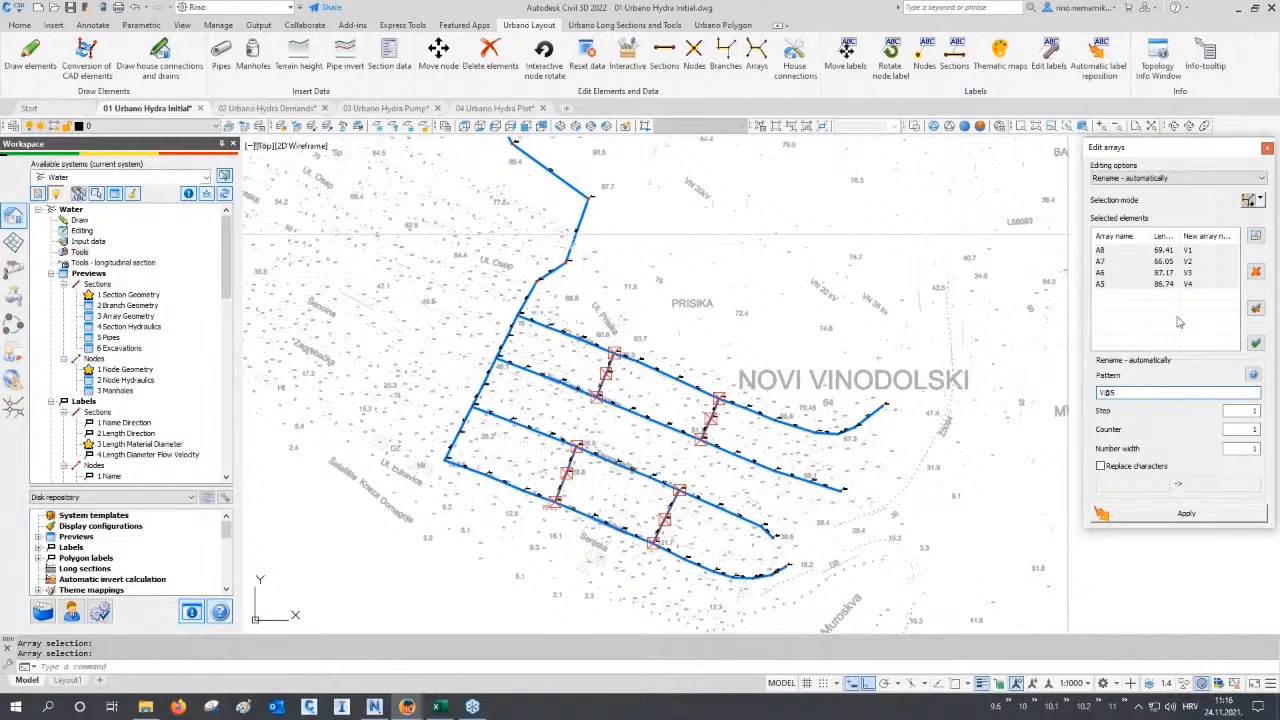
{"action": "left_click", "coordinate": [1182, 514]}
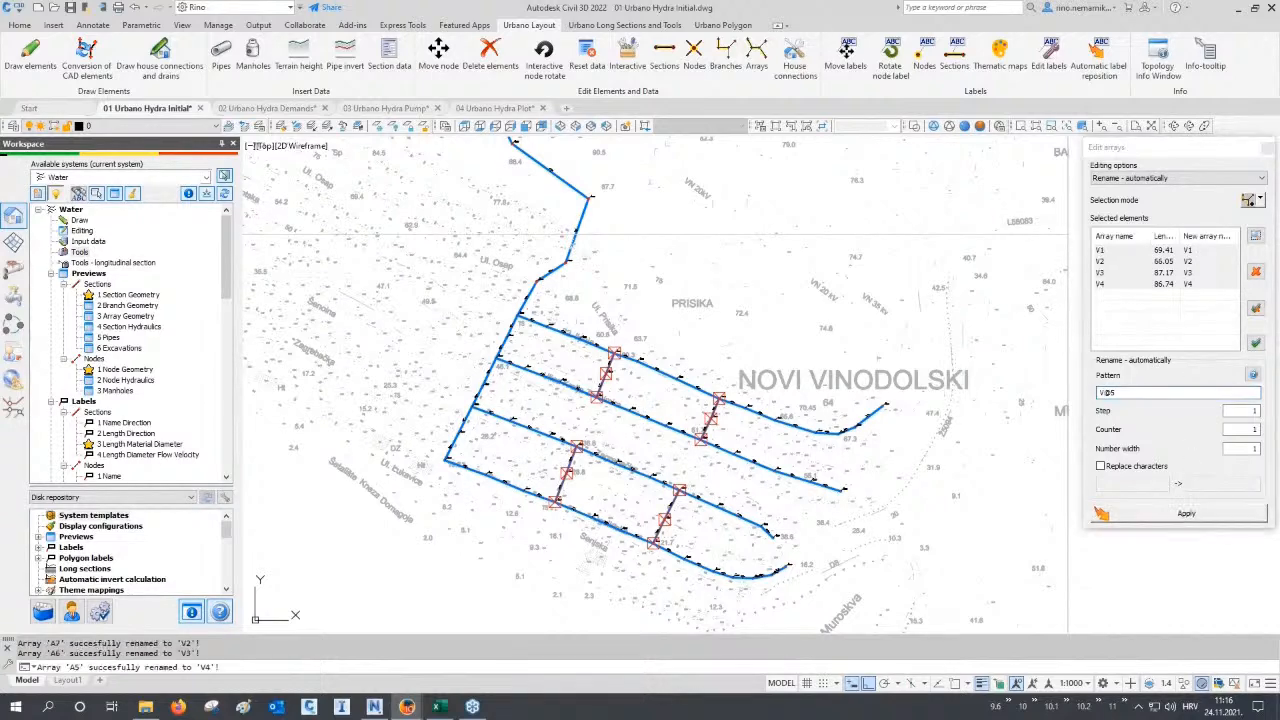
{"action": "left_click", "coordinate": [1268, 147]}
Preview the arrays of the whole active system, sort them by array name, highlight V1 to V4 in plan, and close the preview.
{"action": "middle_click_drag", "start_coordinate": [857, 353], "coordinate": [862, 353]}
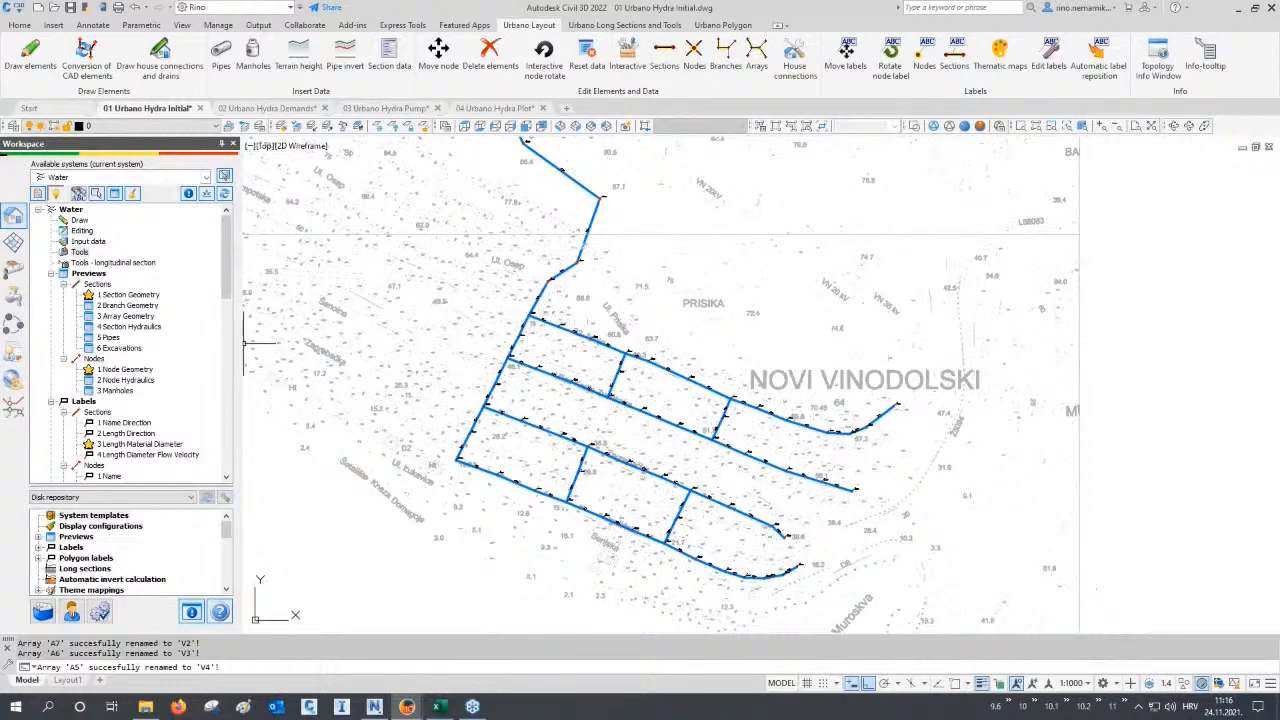
{"action": "left_click", "coordinate": [115, 194]}
{"action": "left_click", "coordinate": [268, 481]}
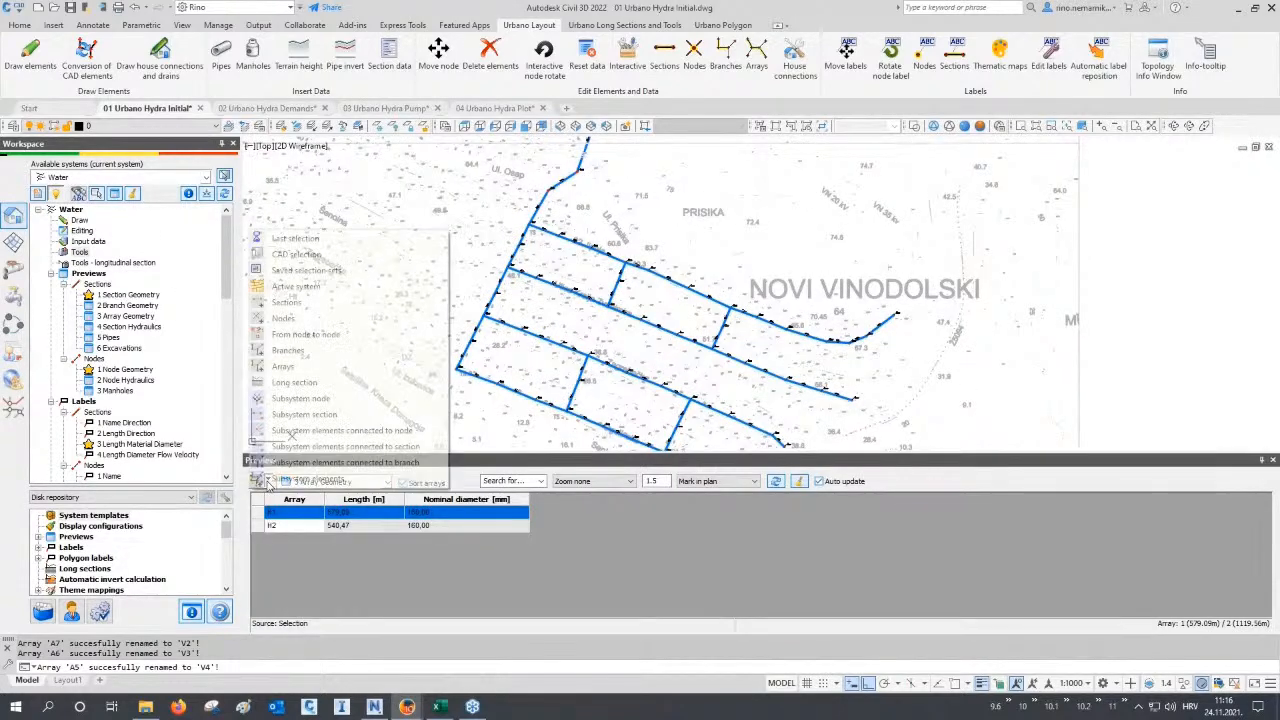
{"action": "left_click", "coordinate": [296, 286]}
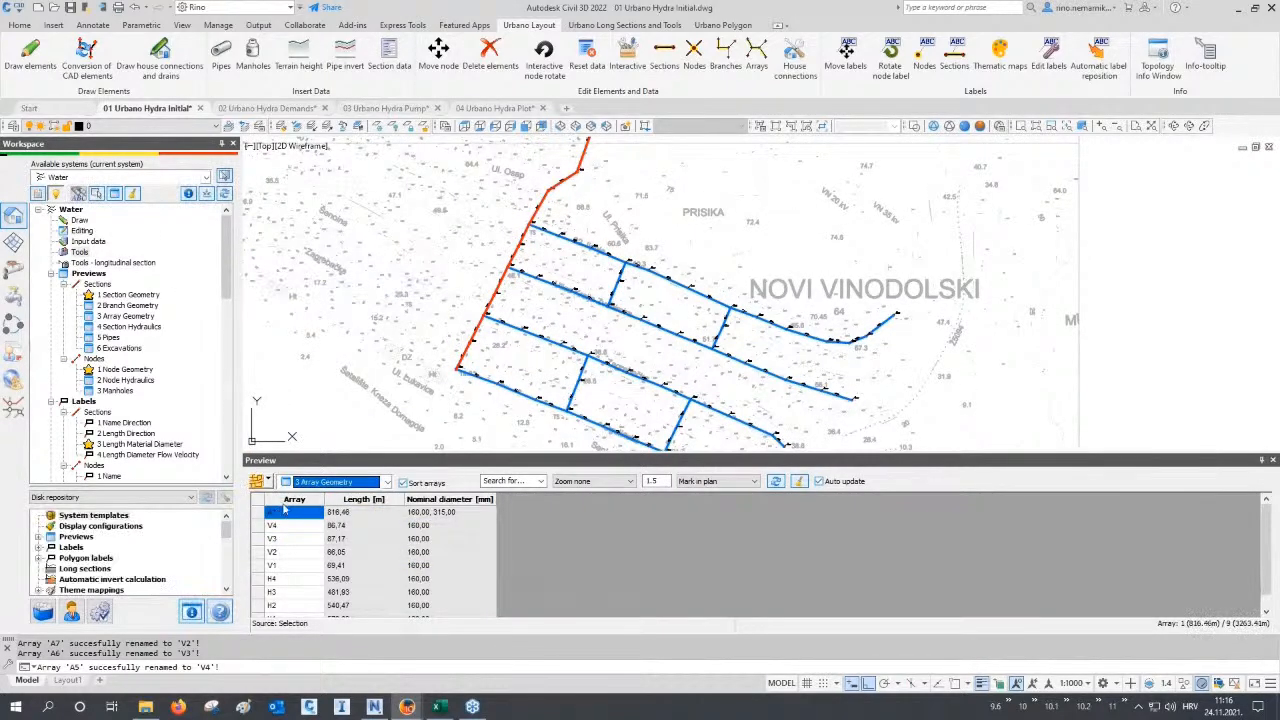
{"action": "left_click", "coordinate": [293, 499]}
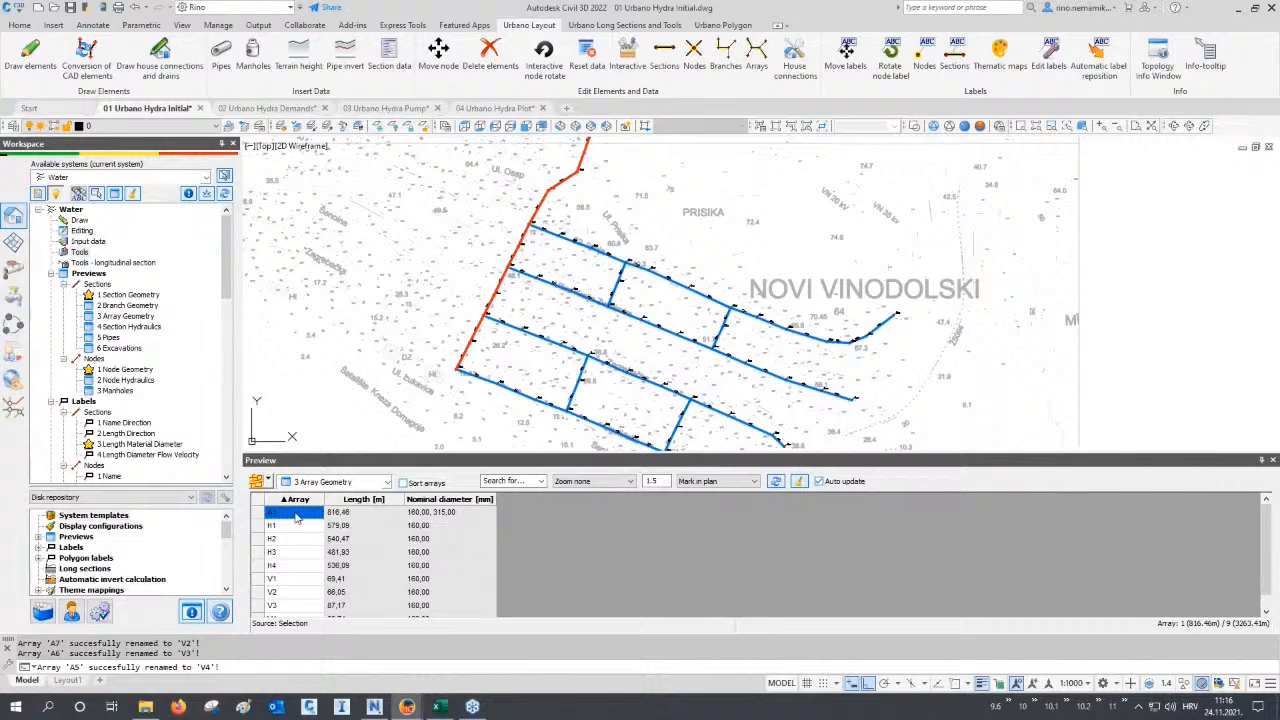
{"action": "left_click_drag", "start_coordinate": [293, 530], "coordinate": [292, 608]}
{"action": "scroll", "coordinate": [292, 567], "scroll_direction": "down", "scroll_amount": 1}
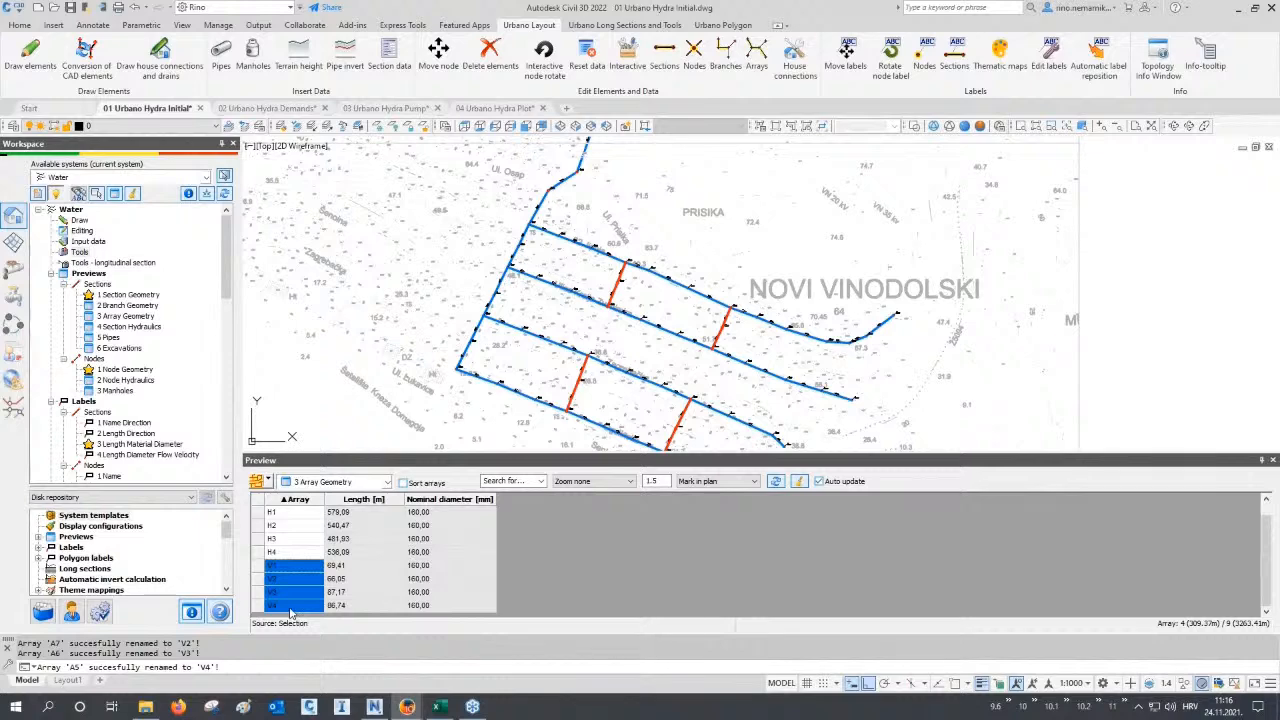
{"action": "left_click", "coordinate": [1273, 461]}
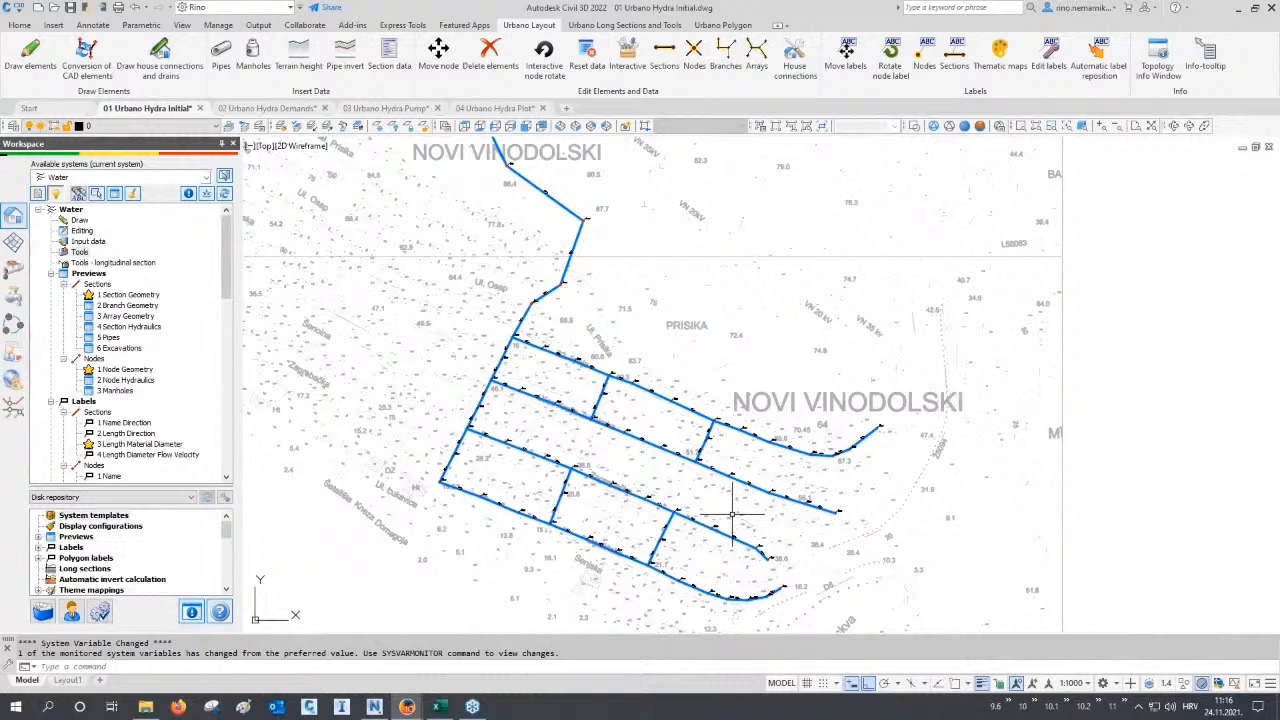
Start drawing longitudinal sections with the 1 Water 1000/100 cm definition and load all arrays of the active system.
{"action": "scroll", "coordinate": [229, 281], "scroll_direction": "down", "scroll_amount": 1}
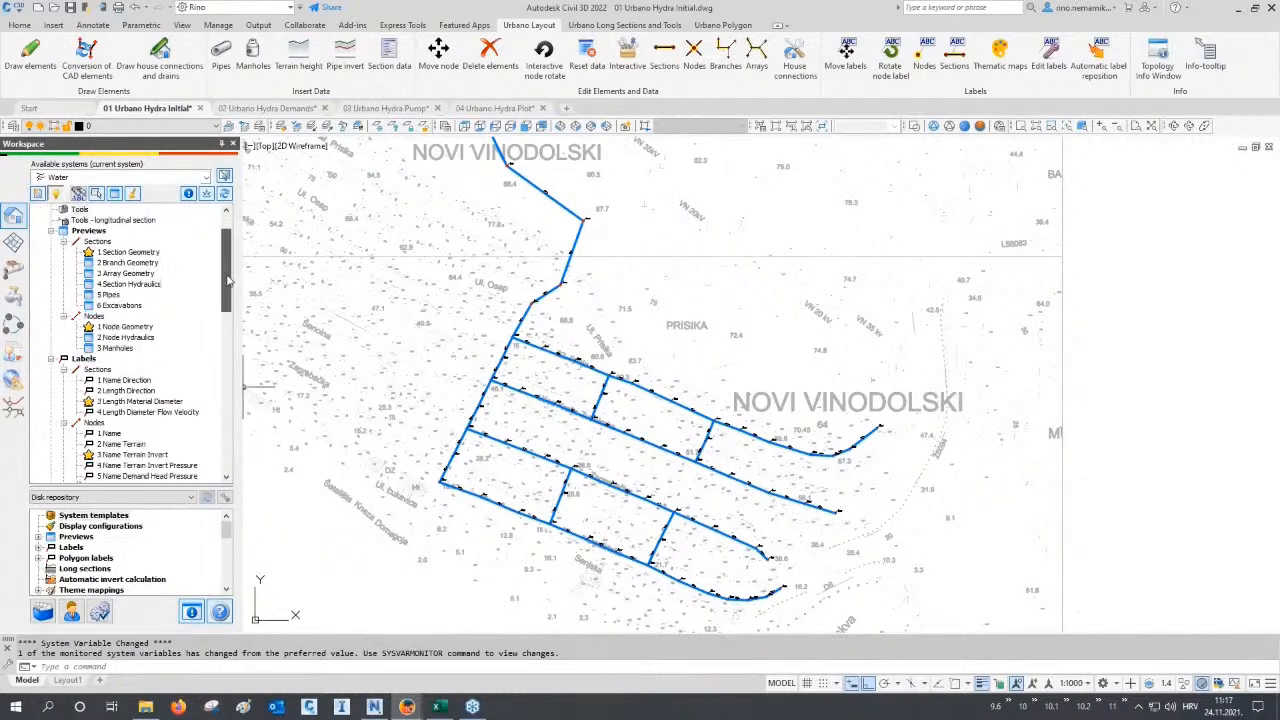
{"action": "scroll", "coordinate": [229, 281], "scroll_direction": "down", "scroll_amount": 8}
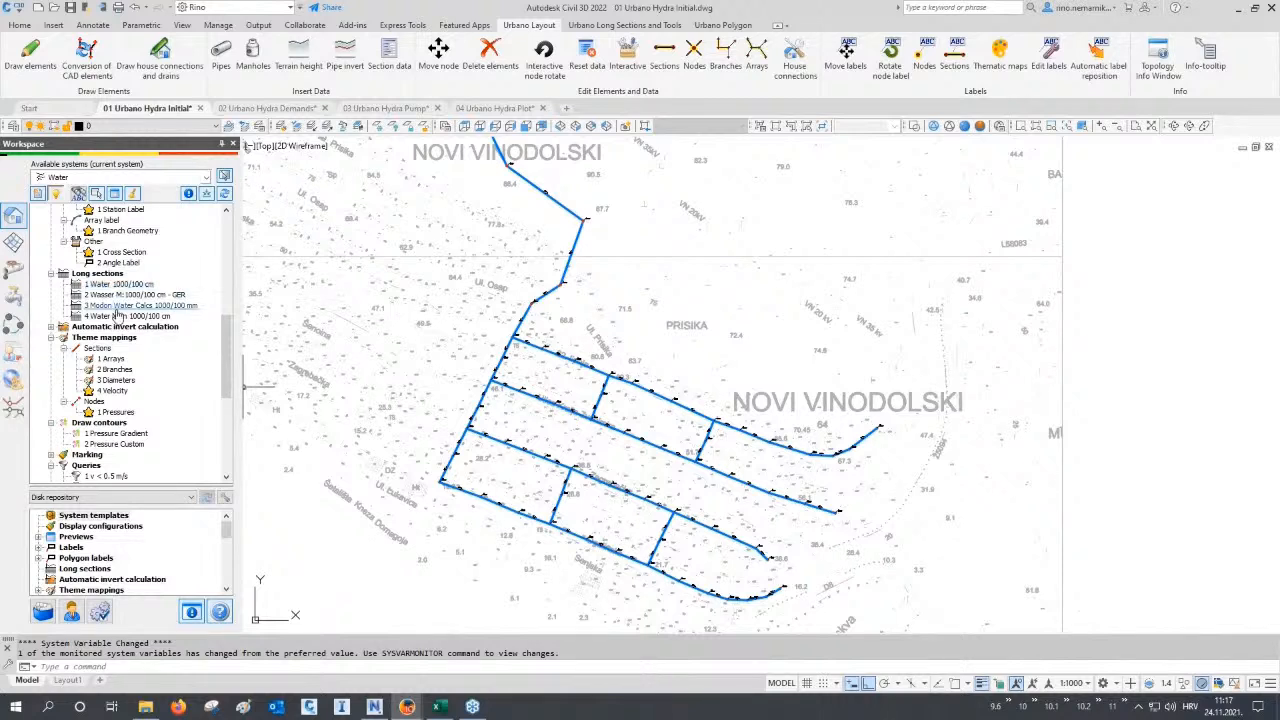
{"action": "left_click", "coordinate": [119, 287]}
{"action": "double_click", "coordinate": [119, 287]}
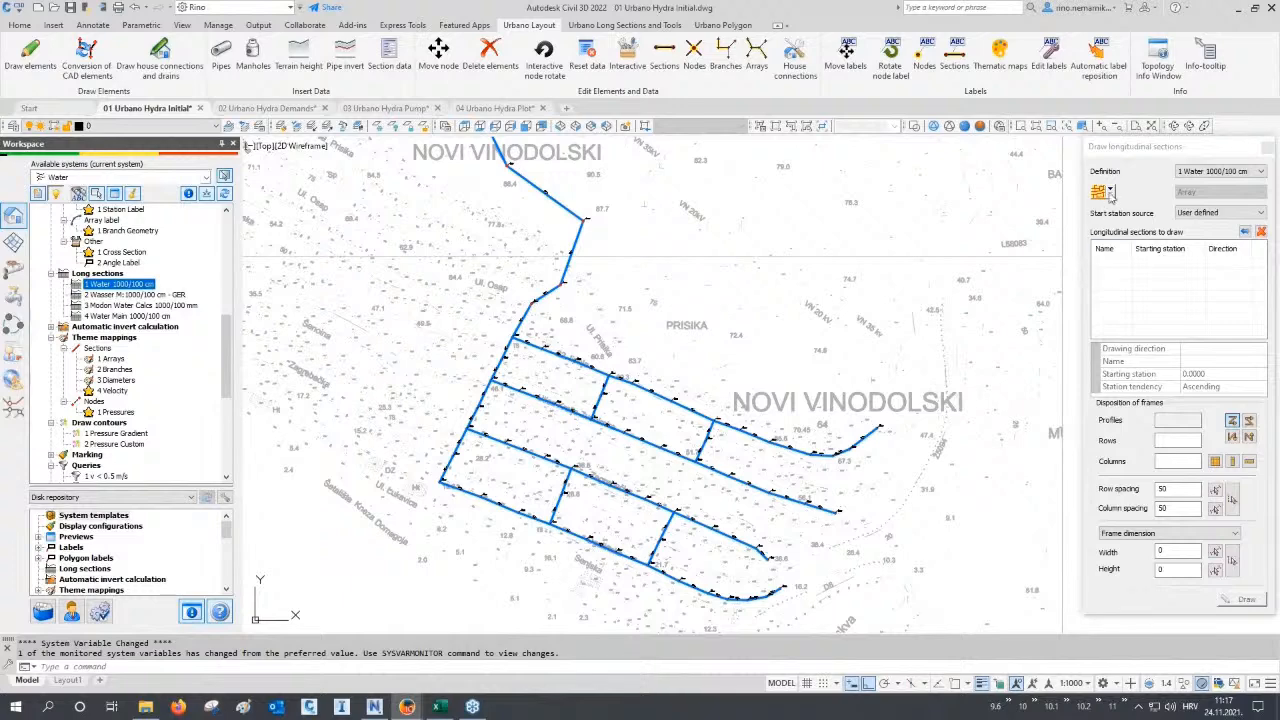
{"action": "left_click", "coordinate": [1111, 192]}
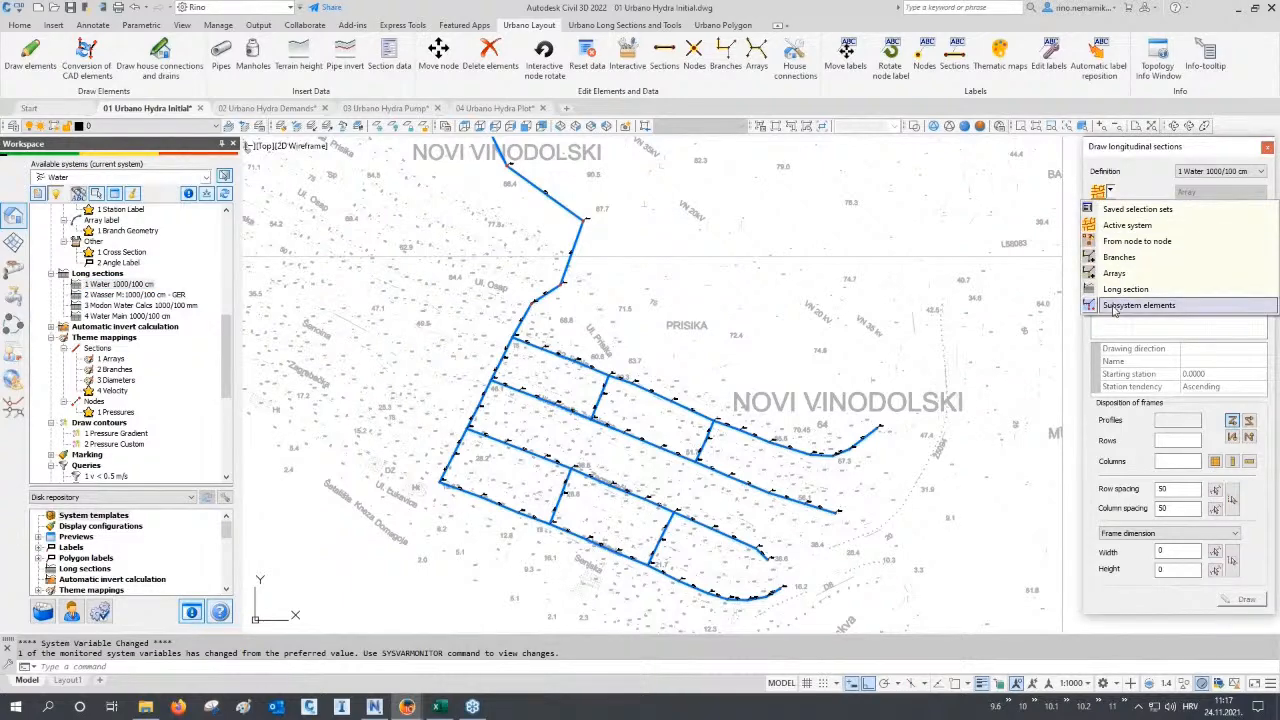
{"action": "left_click", "coordinate": [1127, 228]}
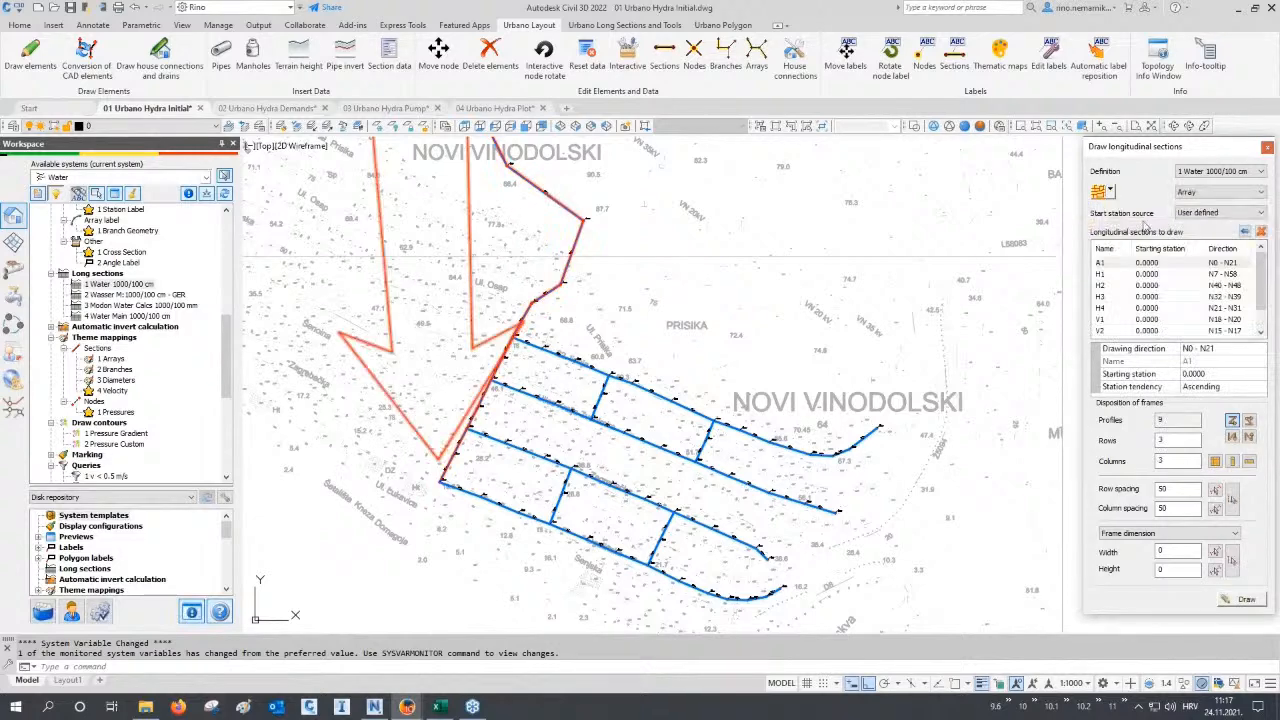
Keep Array as the section type, arrange the frames in 5 rows and 2 columns, and draw the longitudinal sections east of the network.
{"action": "left_click", "coordinate": [1207, 194]}
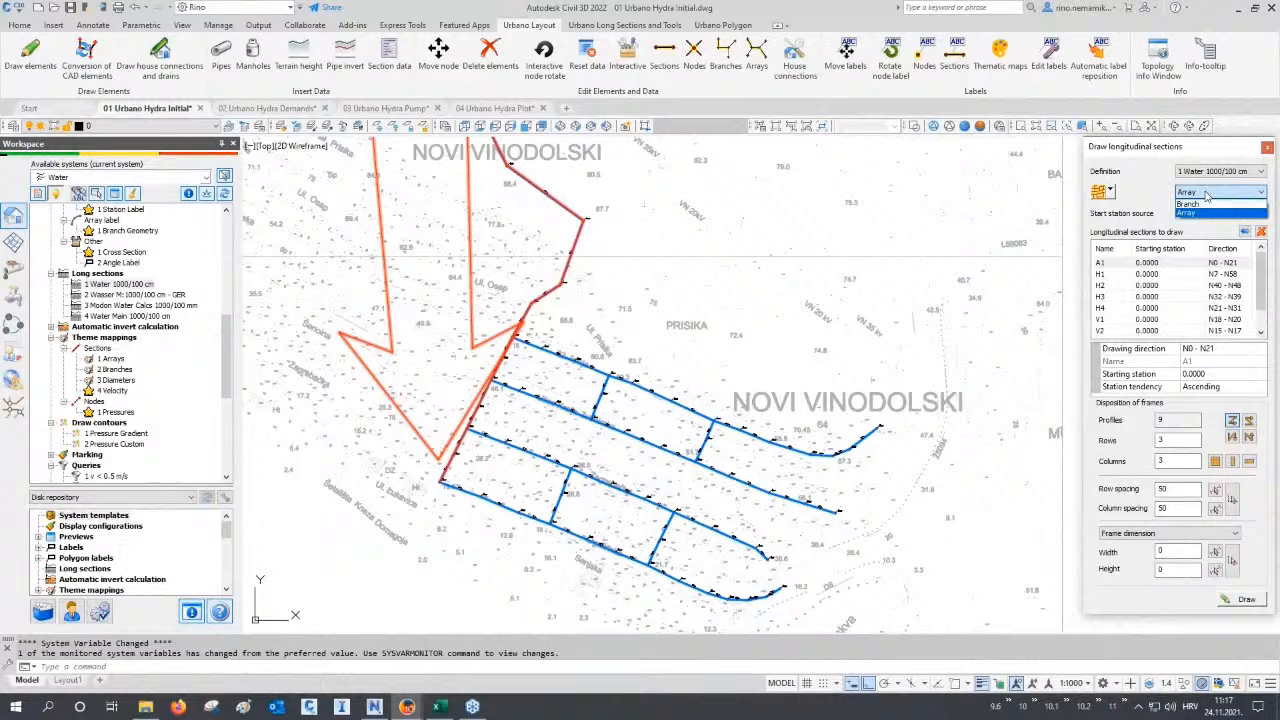
{"action": "left_click", "coordinate": [1207, 194]}
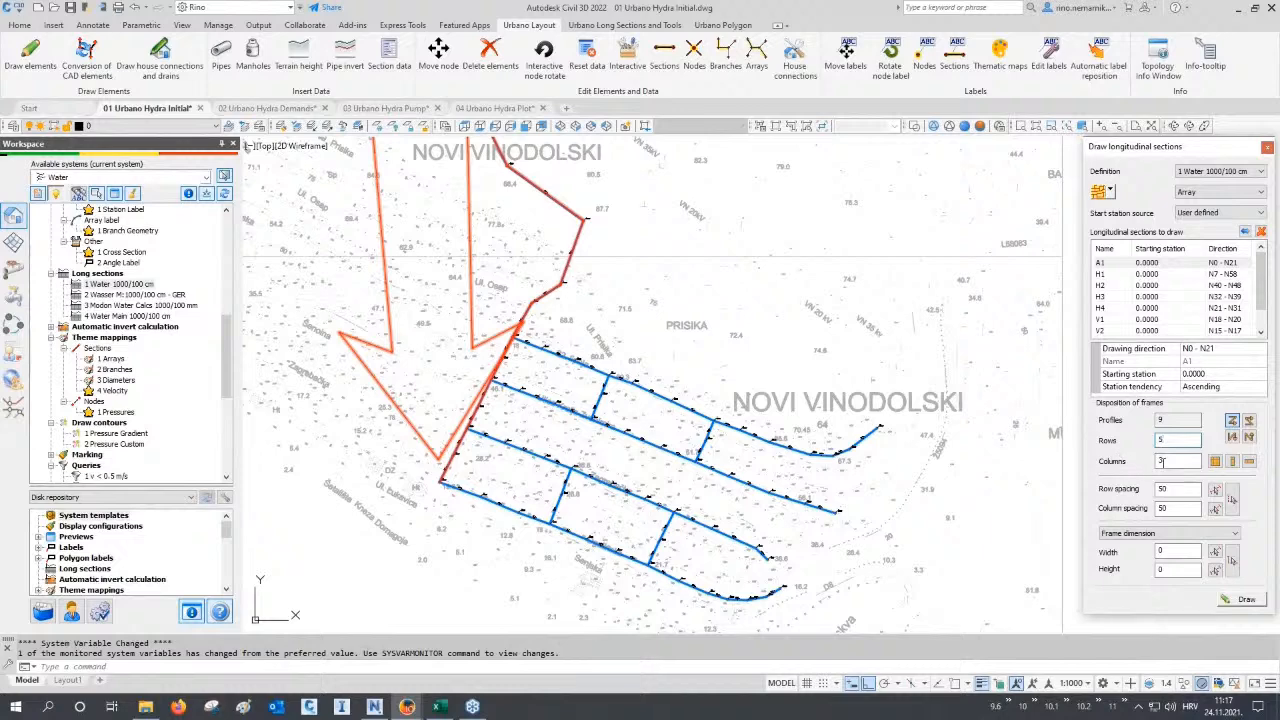
{"action": "left_click", "coordinate": [1240, 599]}
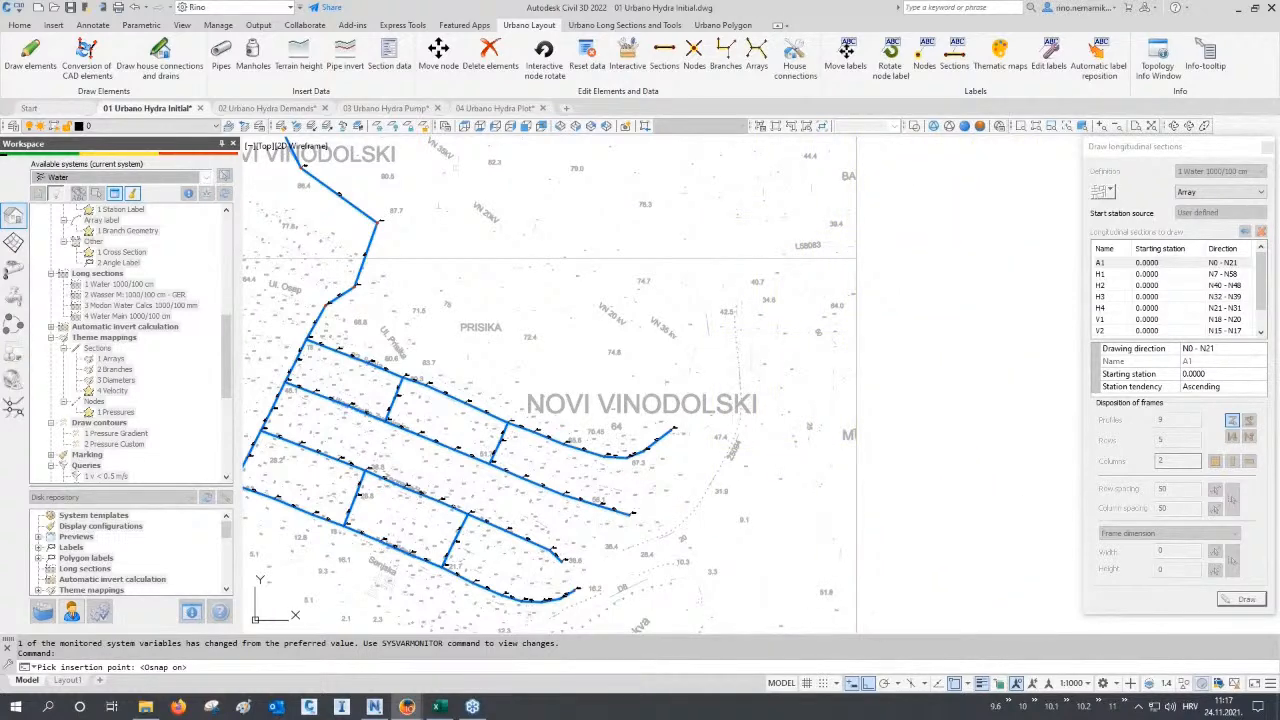
{"action": "scroll", "coordinate": [866, 570], "scroll_direction": "down", "scroll_amount": 2}
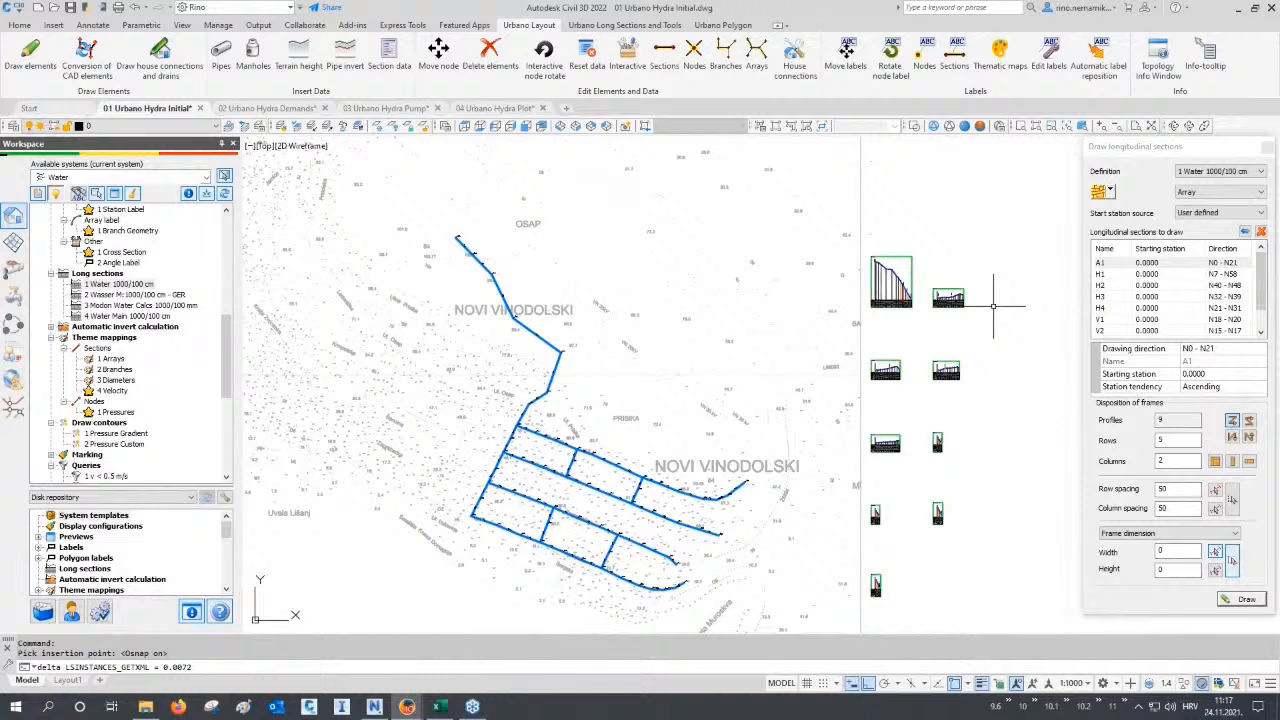
Define a node-to-node longitudinal section from the network's northern start node N0 through corner node N21 to end node N31.
{"action": "left_click", "coordinate": [1106, 192]}
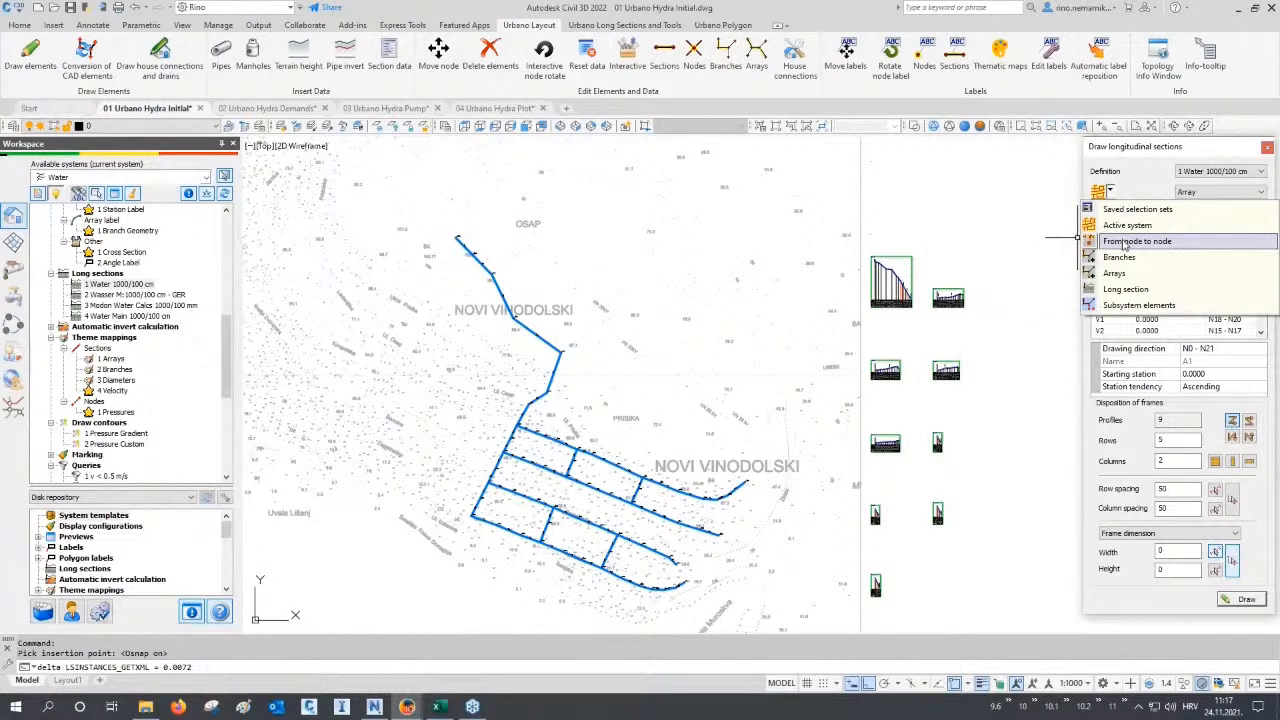
{"action": "left_click", "coordinate": [1127, 242]}
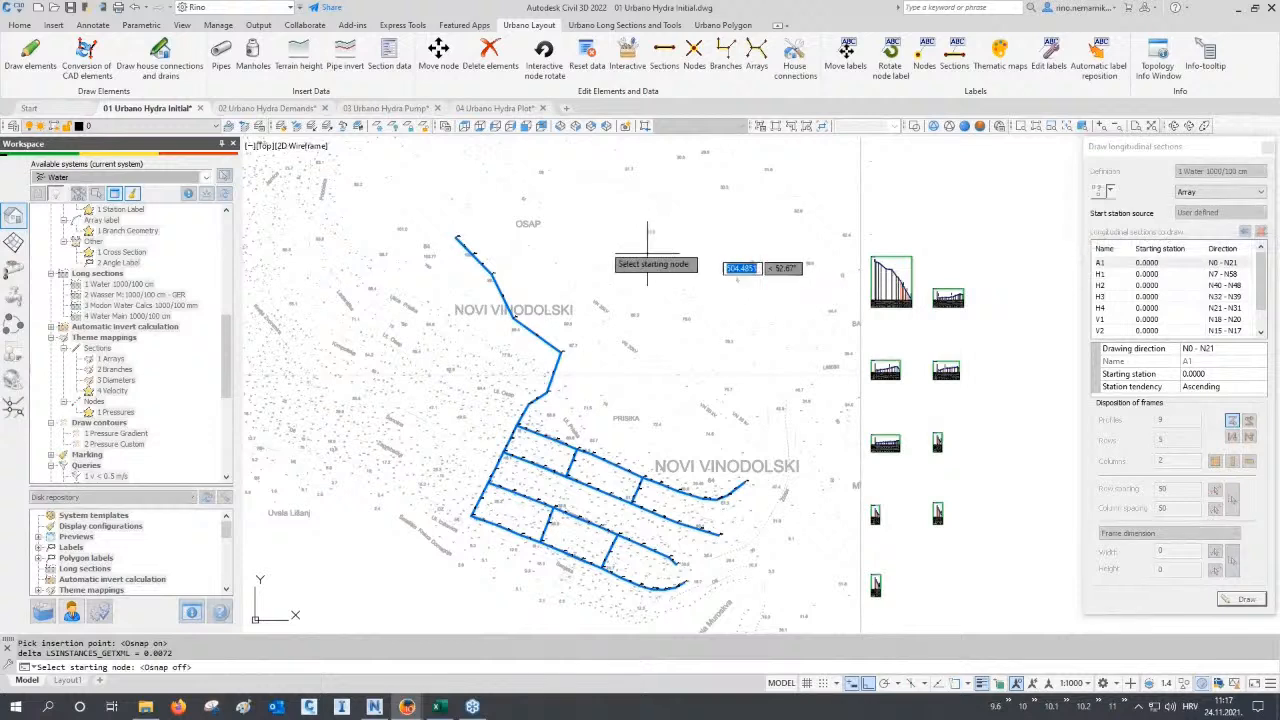
{"action": "left_click", "coordinate": [457, 239]}
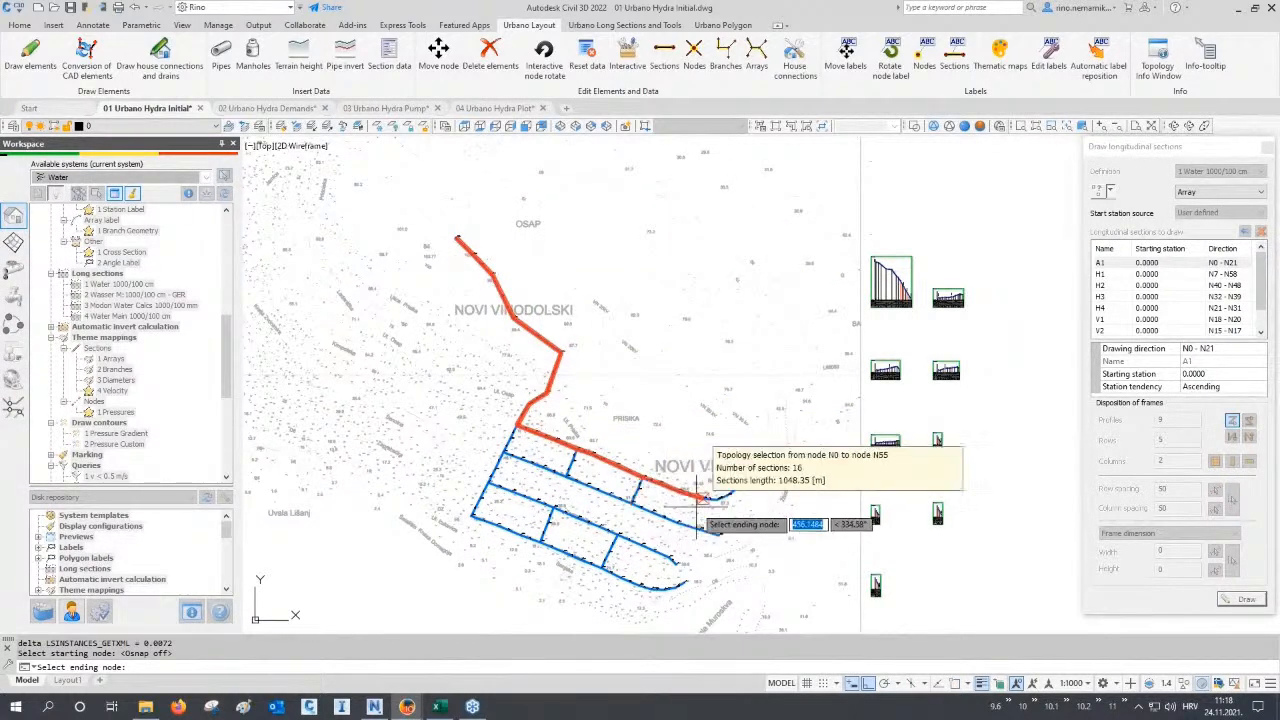
{"action": "left_click", "coordinate": [471, 516]}
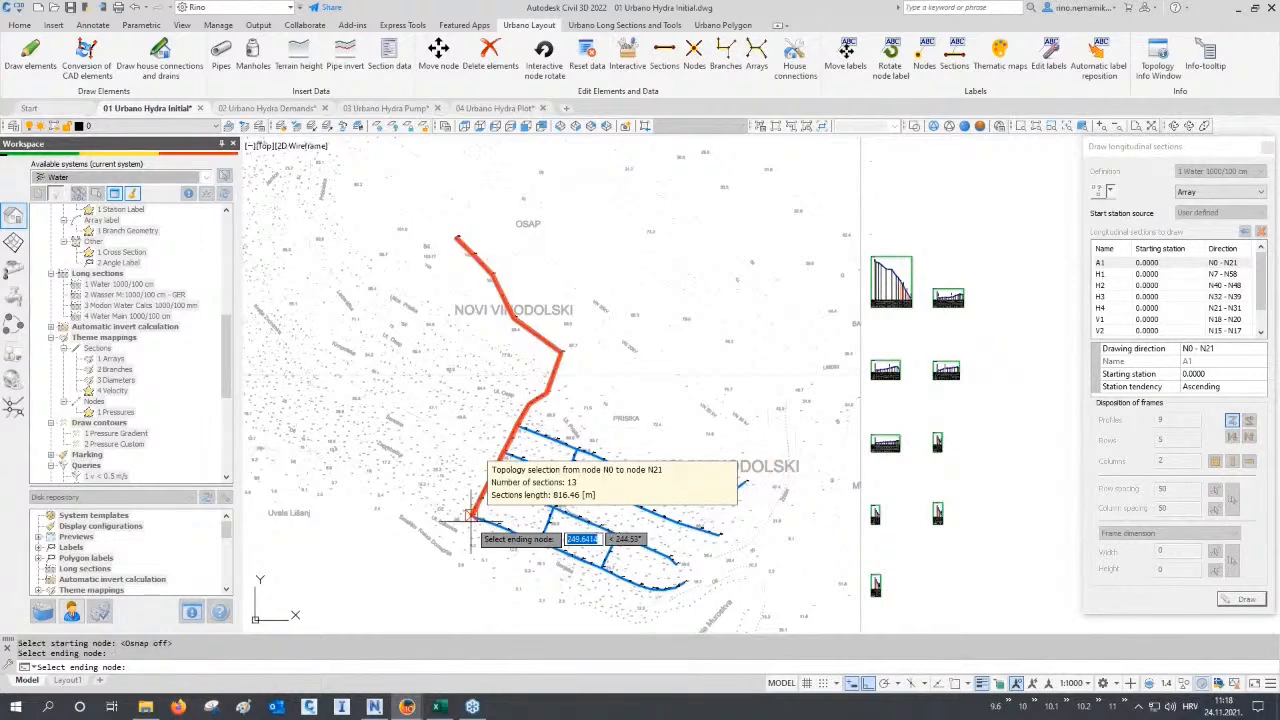
{"action": "left_click", "coordinate": [687, 580]}
{"action": "right_click", "coordinate": [687, 580]}
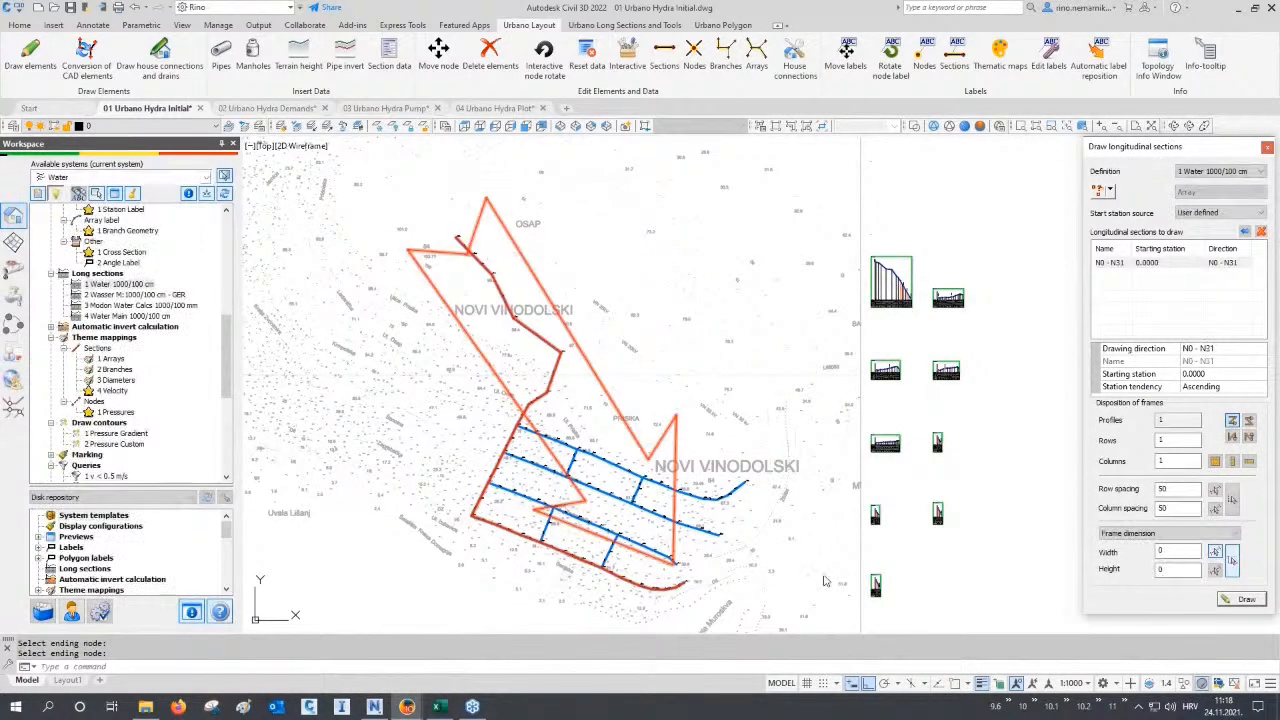
Draw the N0 - N31 longitudinal section above the existing array sections and finish drawing longitudinal sections.
{"action": "left_click", "coordinate": [1239, 600]}
{"action": "scroll", "coordinate": [640, 400], "scroll_direction": "up", "scroll_amount": 6}
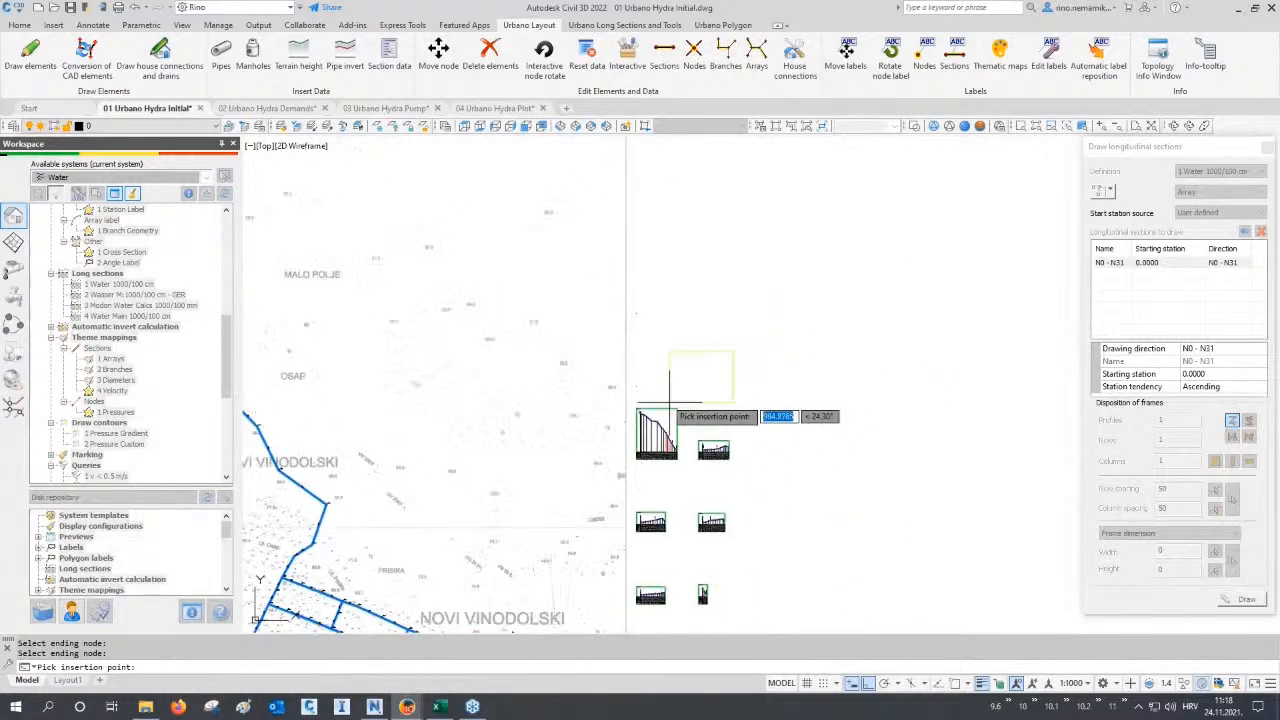
{"action": "key", "text": "F3"}
{"action": "left_click", "coordinate": [605, 390]}
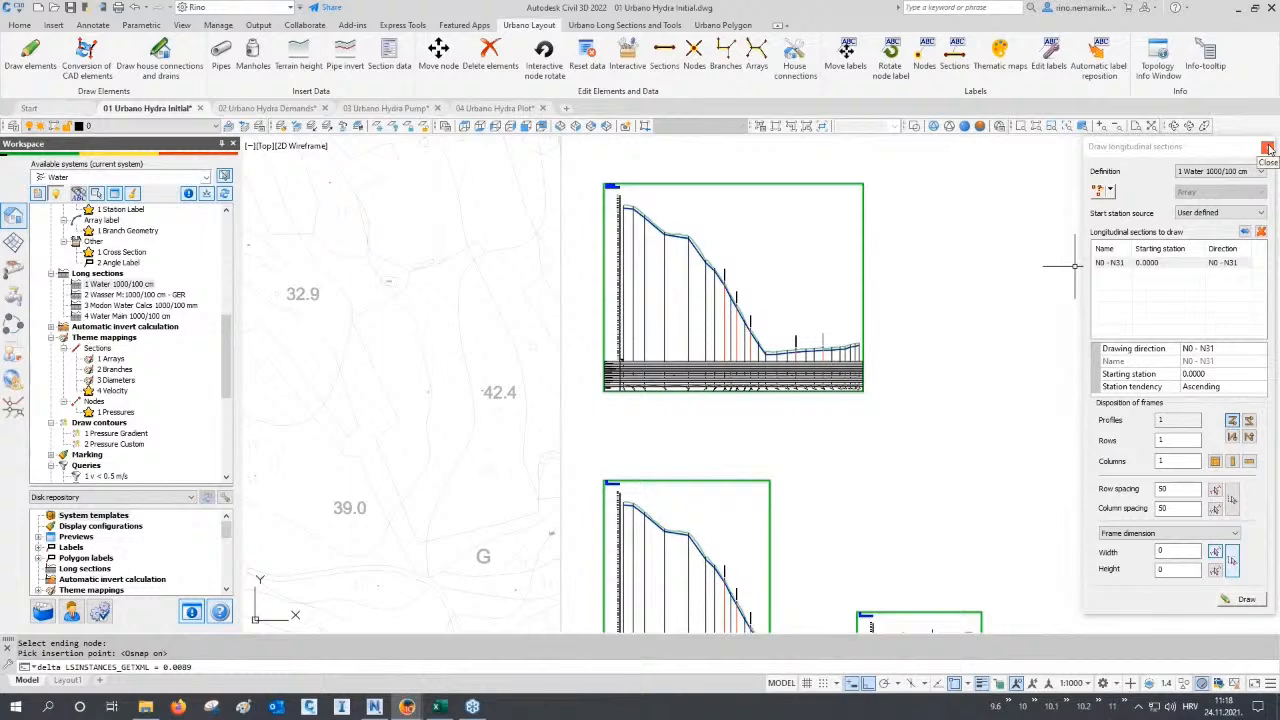
{"action": "left_click", "coordinate": [1267, 148]}
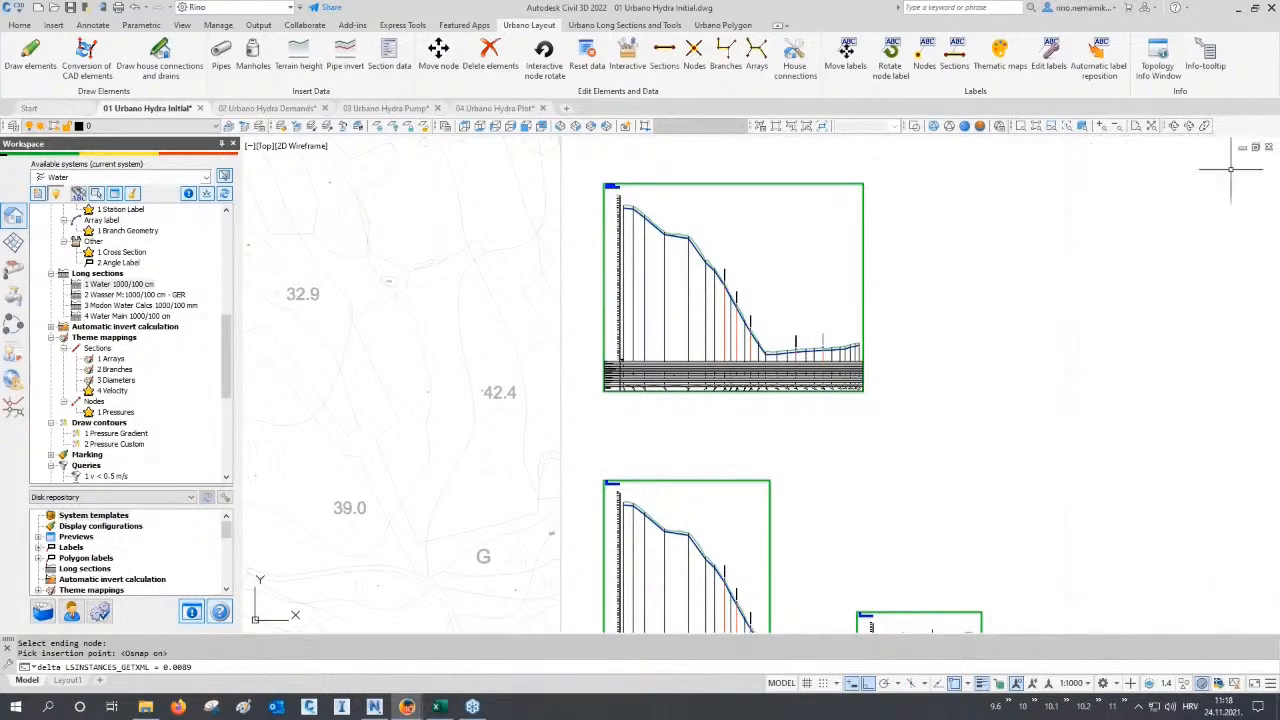
Examine the terrain line, pipe lines and elevation ruler in the N0 - N31 longitudinal section.
{"action": "middle_click_drag", "start_coordinate": [931, 257], "coordinate": [929, 303]}
{"action": "scroll", "coordinate": [684, 302], "scroll_direction": "up", "scroll_amount": 6}
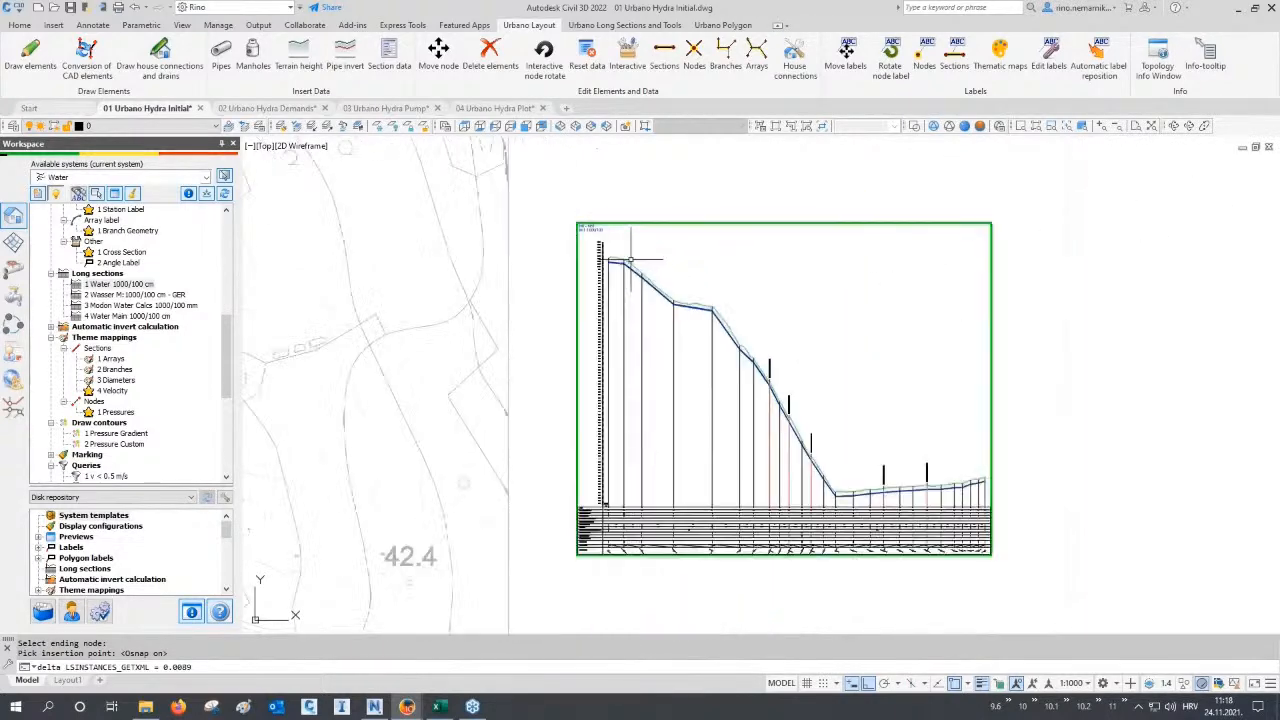
{"action": "middle_click_drag", "start_coordinate": [630, 260], "coordinate": [624, 320]}
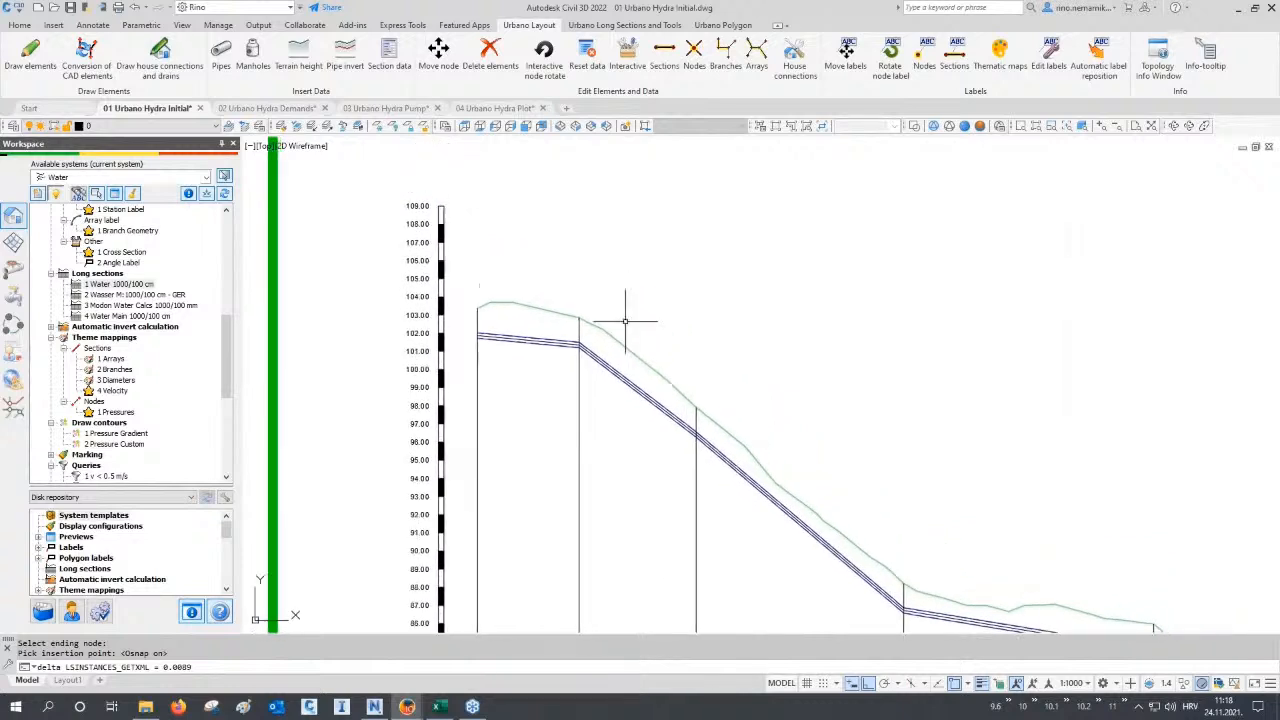
{"action": "middle_click_drag", "start_coordinate": [830, 532], "coordinate": [822, 521]}
{"action": "scroll", "coordinate": [809, 443], "scroll_direction": "down", "scroll_amount": 4}
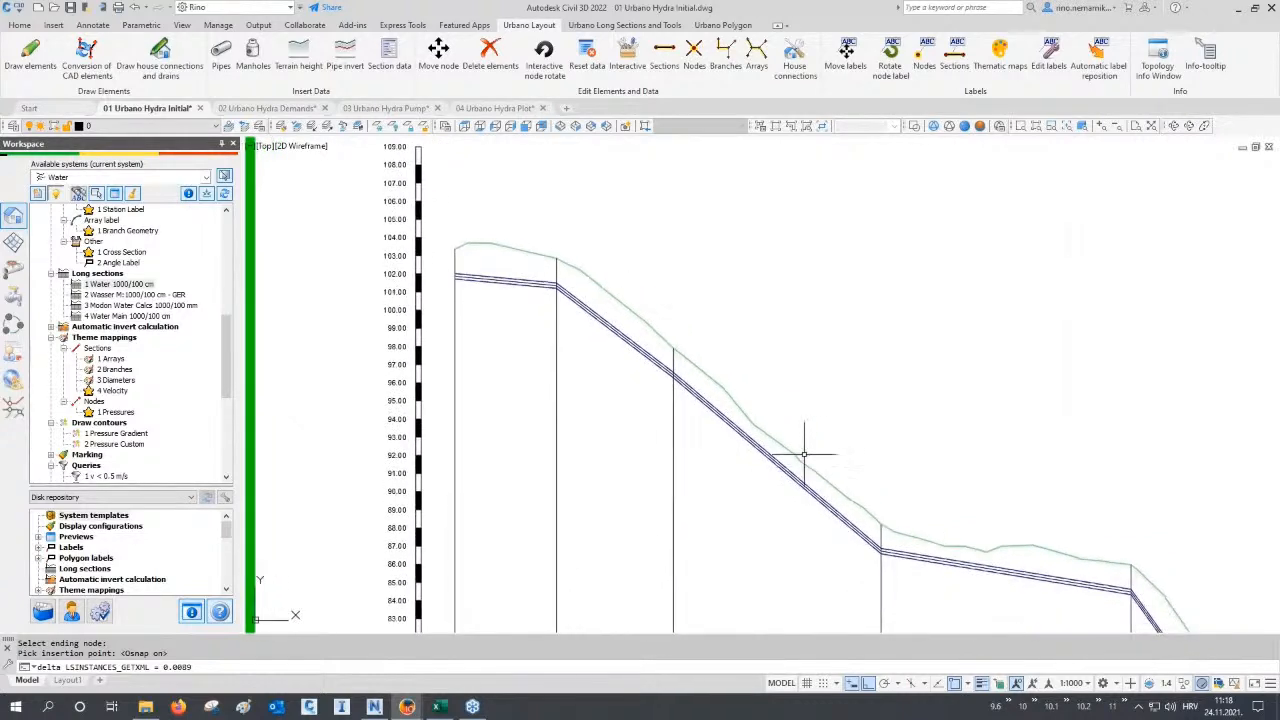
{"action": "middle_click_drag", "start_coordinate": [766, 423], "coordinate": [766, 394]}
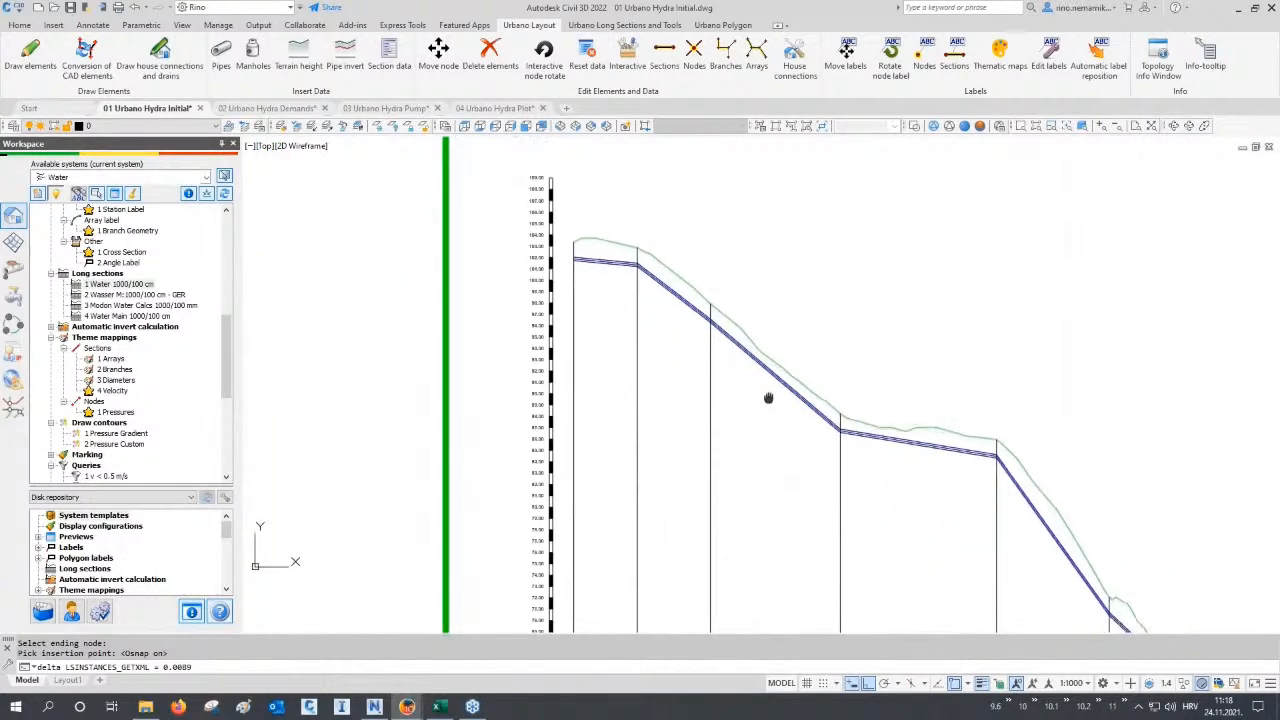
{"action": "scroll", "coordinate": [600, 251], "scroll_direction": "up", "scroll_amount": 5}
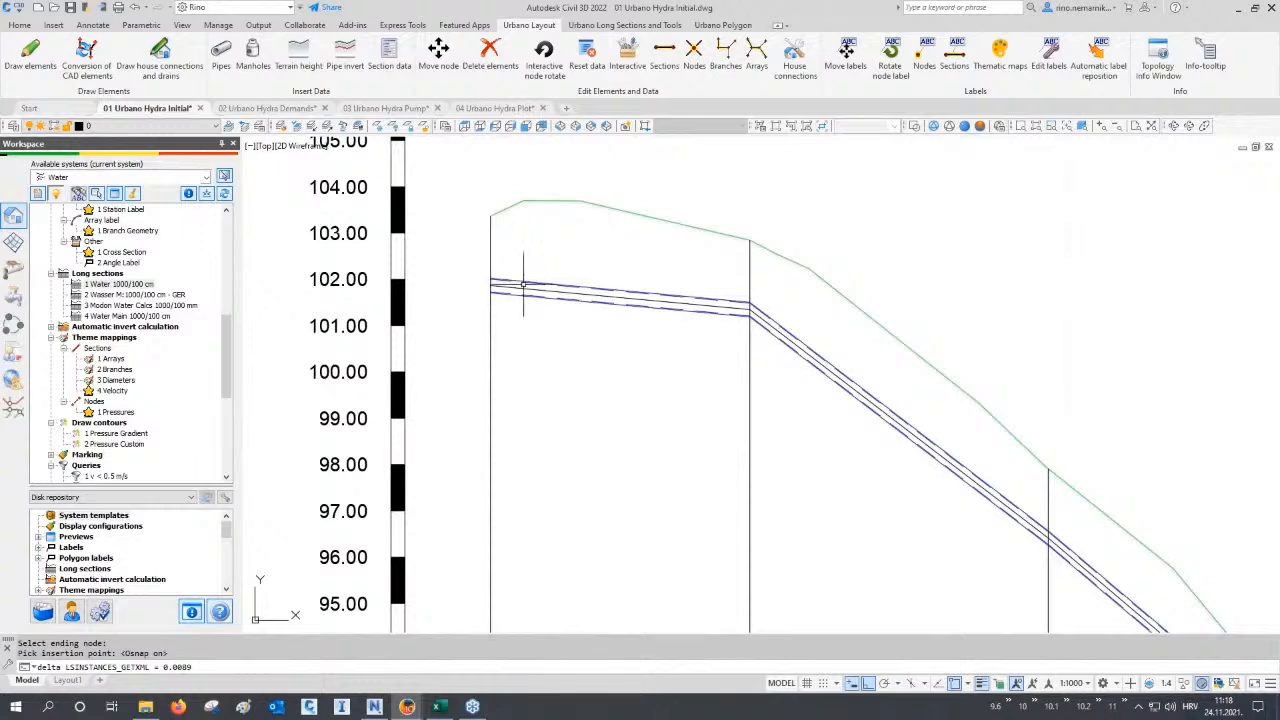
{"action": "scroll", "coordinate": [583, 295], "scroll_direction": "down", "scroll_amount": 5}
{"action": "scroll", "coordinate": [583, 295], "scroll_direction": "up", "scroll_amount": 5}
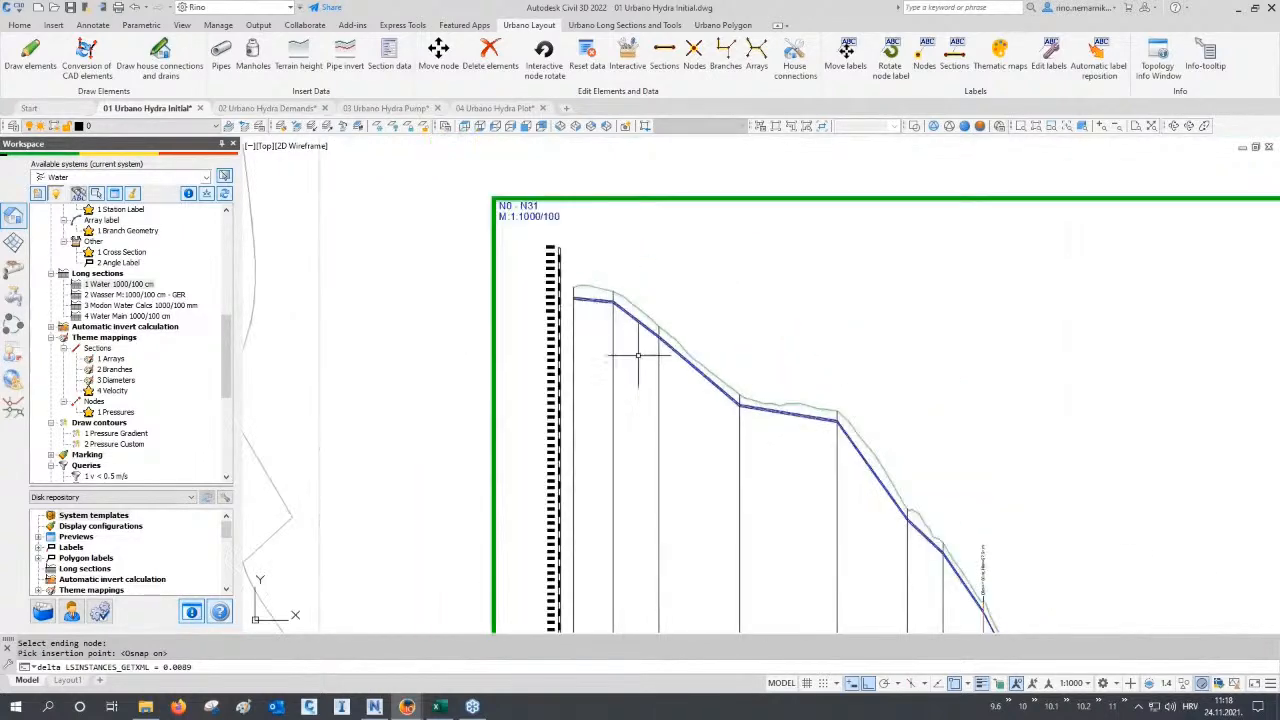
{"action": "middle_click_drag", "start_coordinate": [801, 467], "coordinate": [799, 359]}
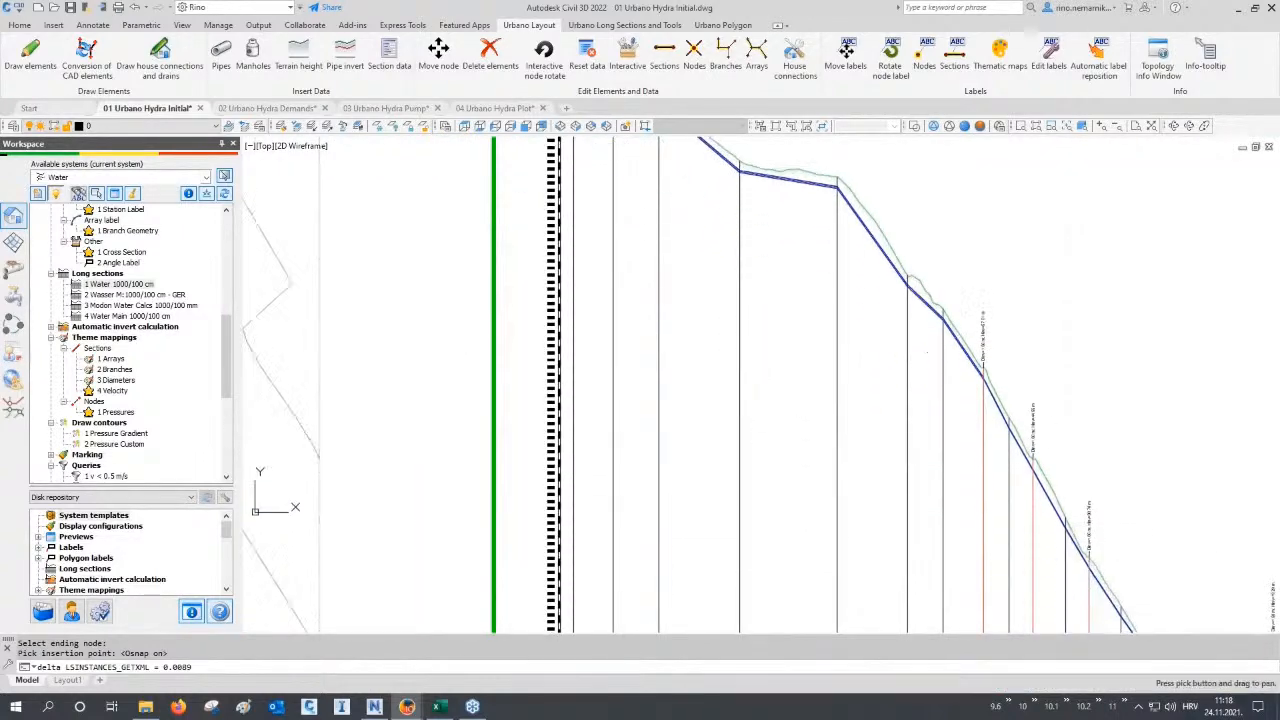
Review the data table rows beneath the N0 - N31 profile, from node names to the node scheme, and the overall profile.
{"action": "scroll", "coordinate": [798, 358], "scroll_direction": "down", "scroll_amount": 5}
{"action": "middle_click_drag", "start_coordinate": [786, 469], "coordinate": [794, 375]}
{"action": "scroll", "coordinate": [641, 527], "scroll_direction": "up", "scroll_amount": 5}
{"action": "scroll", "coordinate": [654, 515], "scroll_direction": "up", "scroll_amount": 5}
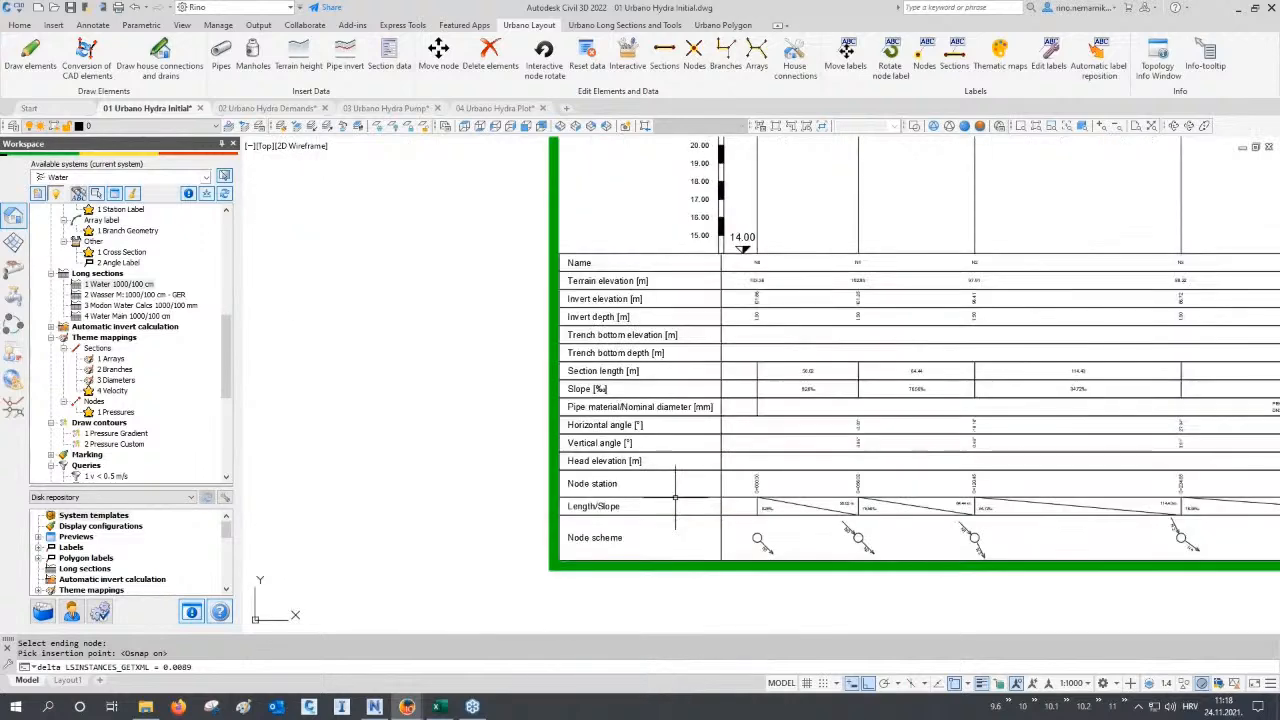
{"action": "left_click_drag", "start_coordinate": [681, 454], "coordinate": [677, 488]}
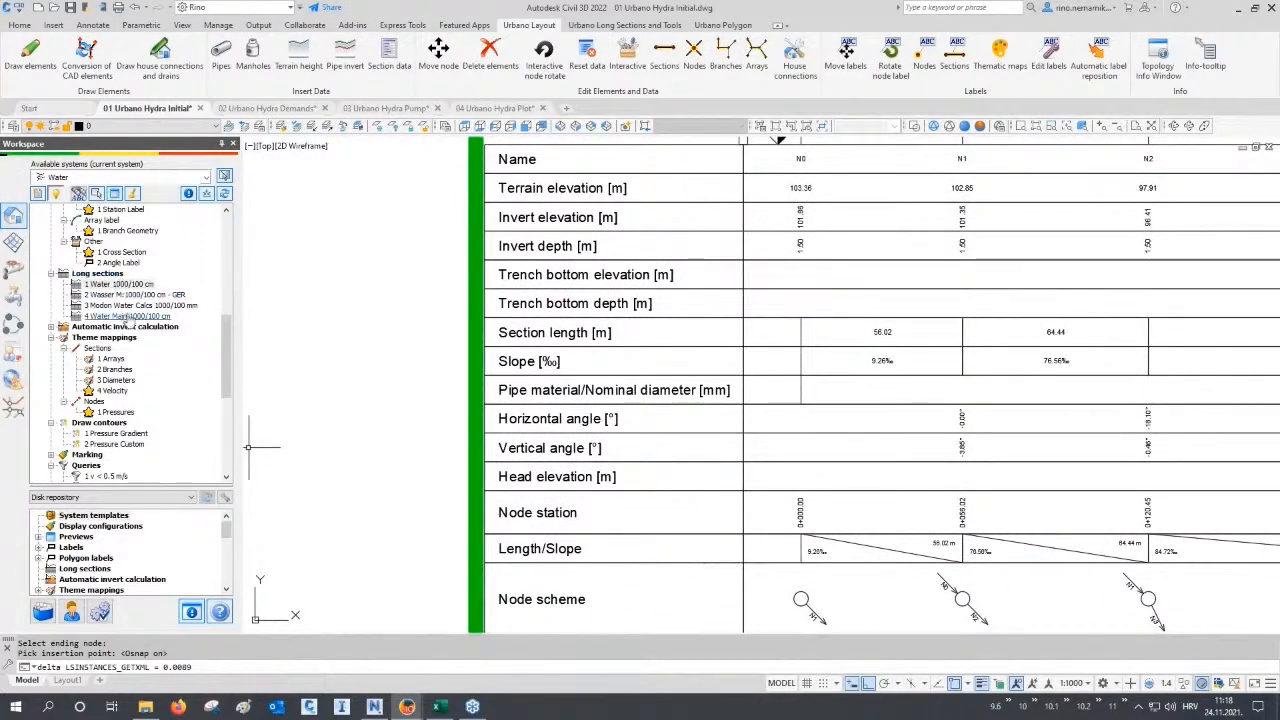
{"action": "scroll", "coordinate": [533, 448], "scroll_direction": "down", "scroll_amount": 5}
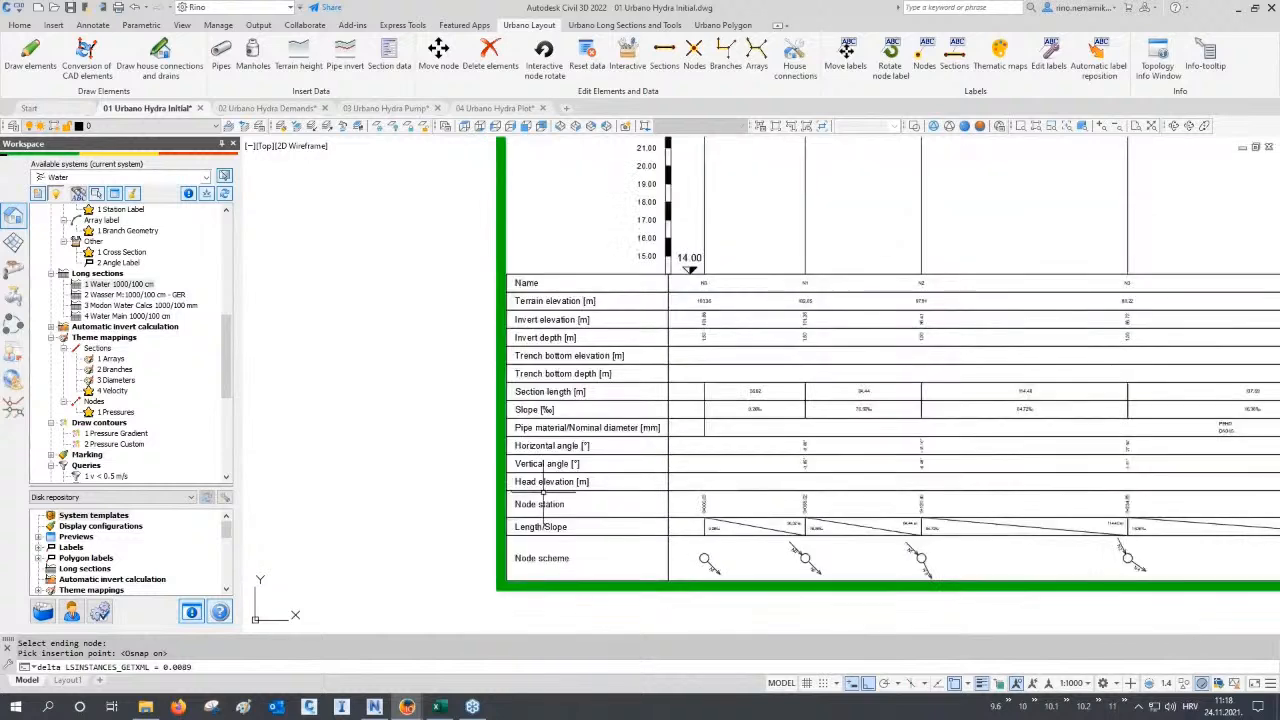
{"action": "middle_click_drag", "start_coordinate": [621, 312], "coordinate": [631, 451]}
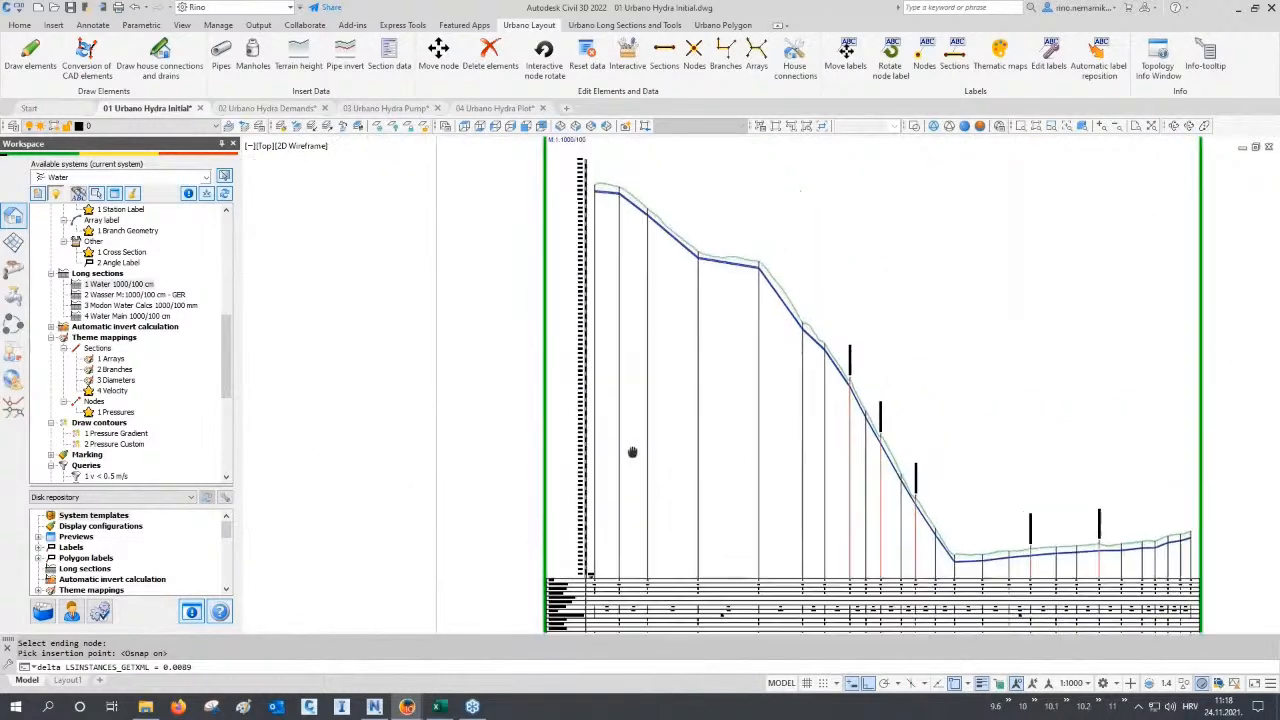
{"action": "mouse_move", "coordinate": [625, 312]}
{"action": "middle_mouse_down"}
{"action": "mouse_move", "coordinate": [637, 342]}
{"action": "mouse_move", "coordinate": [637, 301]}
{"action": "middle_mouse_up"}
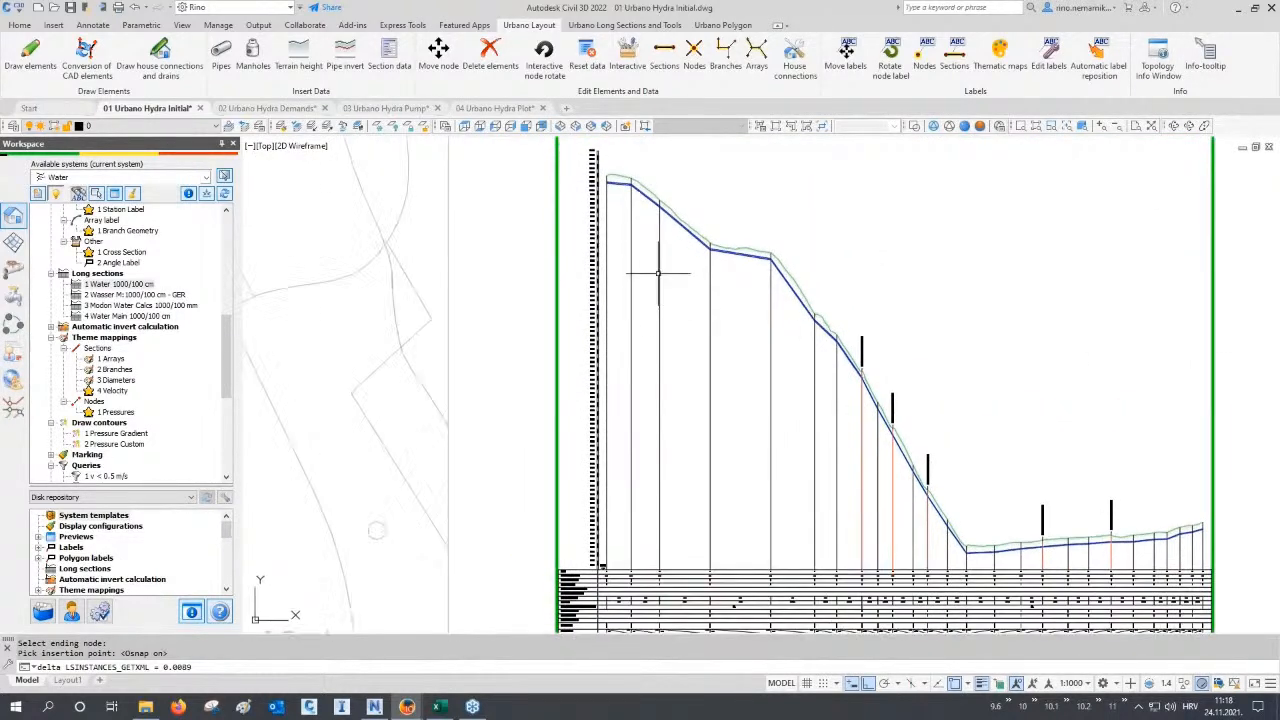
{"action": "middle_click_drag", "start_coordinate": [654, 366], "coordinate": [647, 345]}
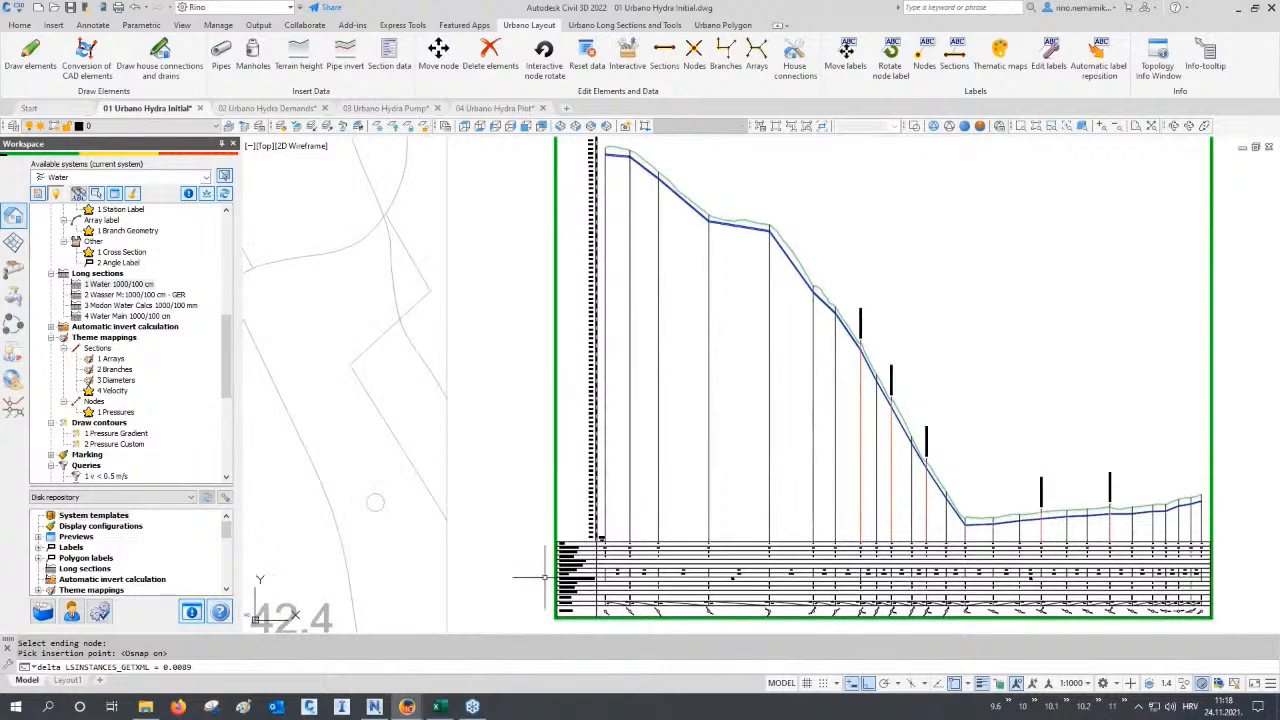
{"action": "middle_click_drag", "start_coordinate": [628, 287], "coordinate": [627, 328]}
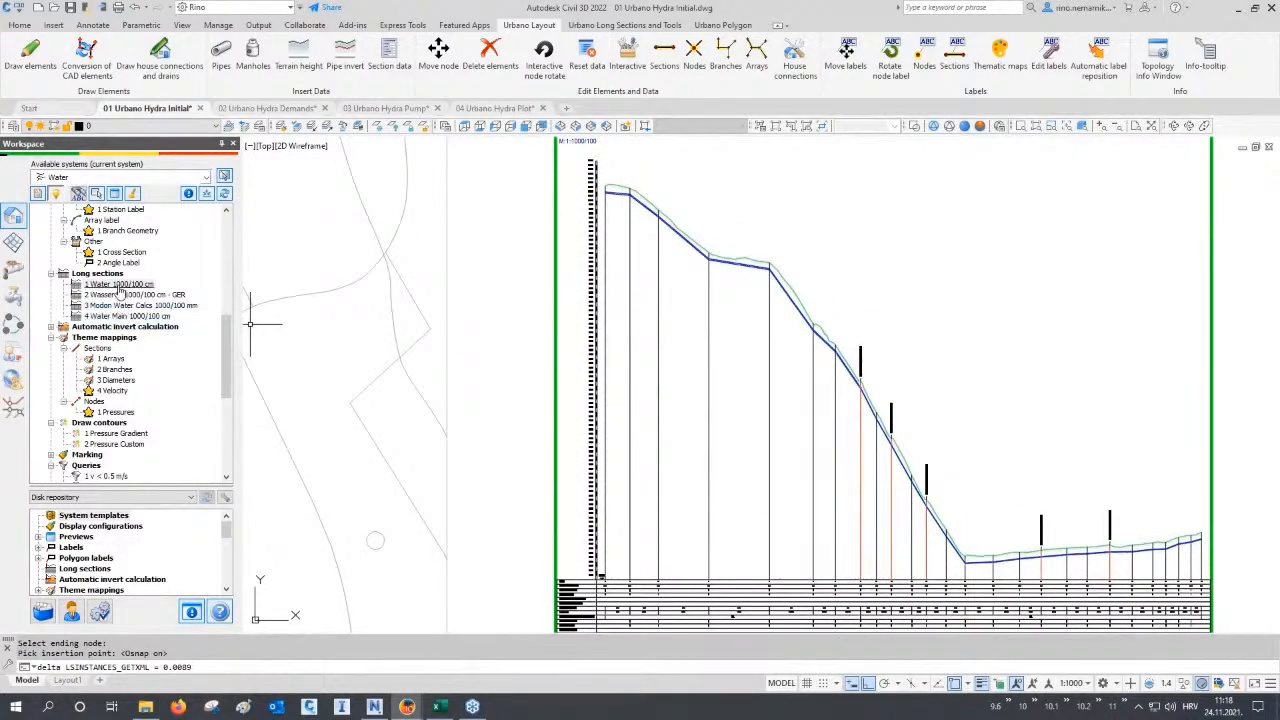
Edit the 1 Water 1000/100 cm profile definition and access its Terrains settings by interactively selecting the terrain line in the profile.
{"action": "right_click", "coordinate": [119, 285]}
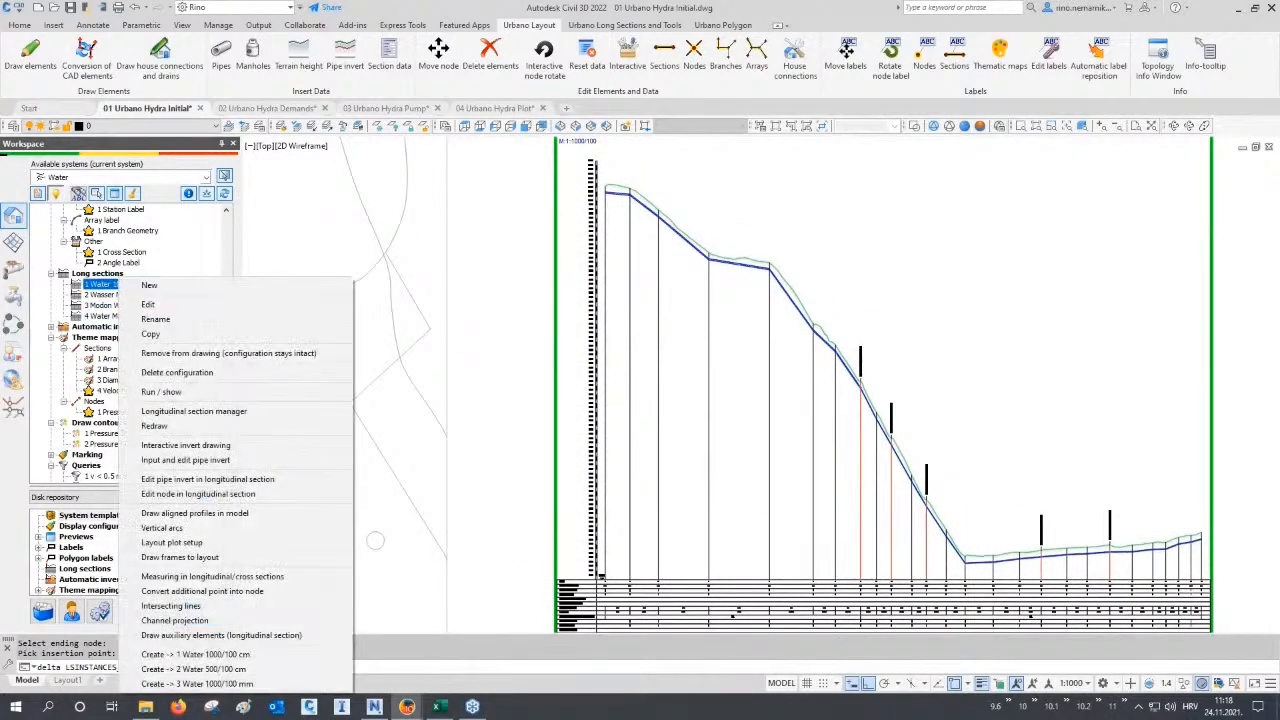
{"action": "left_click", "coordinate": [150, 304]}
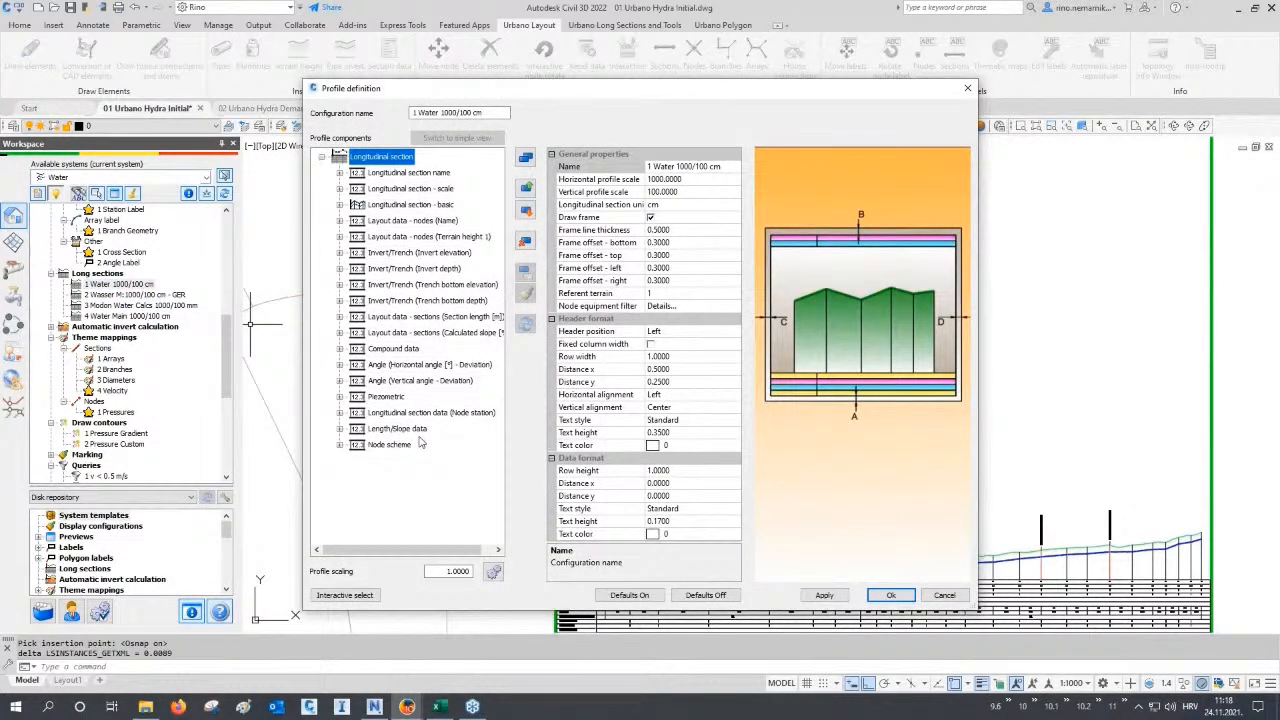
{"action": "left_click", "coordinate": [345, 595]}
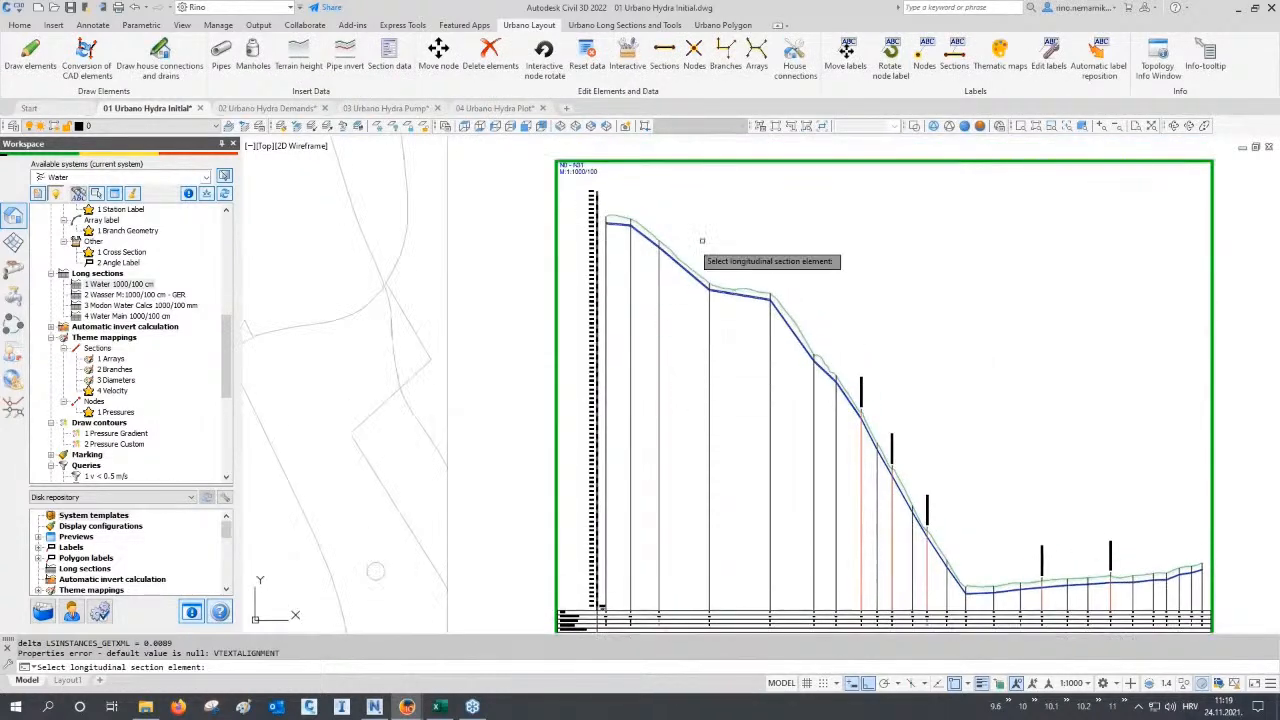
{"action": "middle_click_drag", "start_coordinate": [589, 503], "coordinate": [622, 440]}
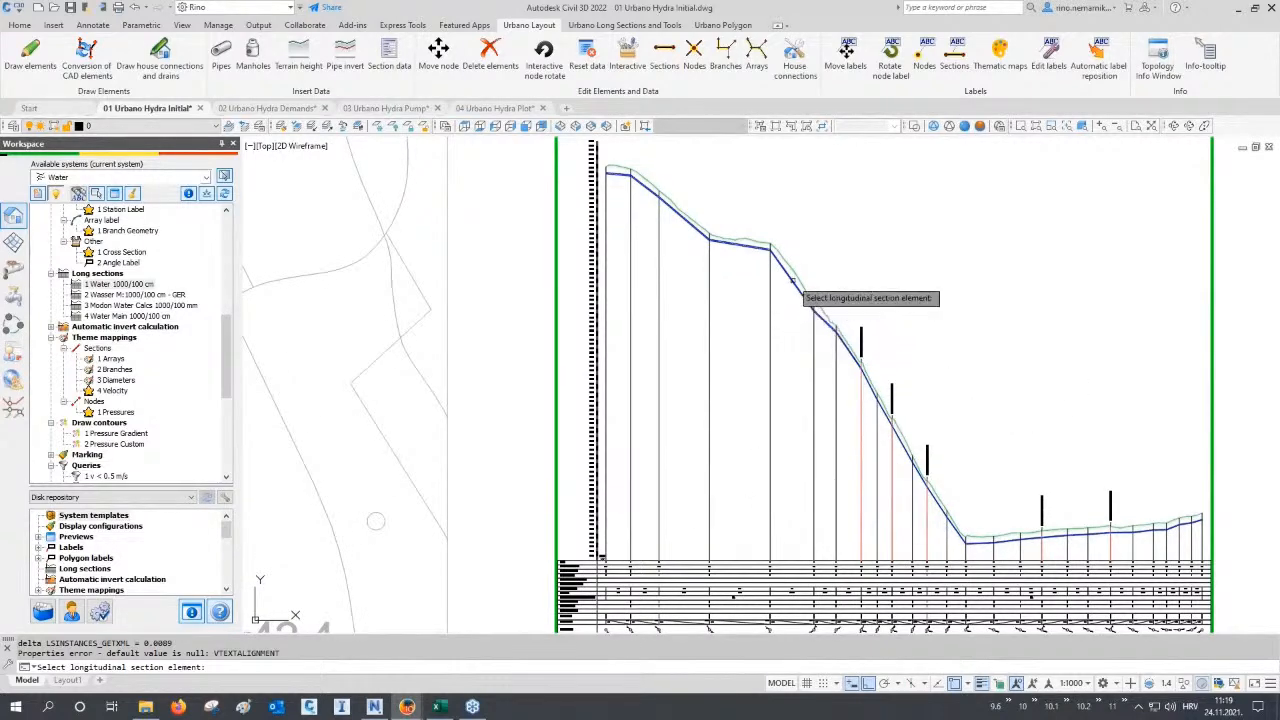
{"action": "scroll", "coordinate": [793, 281], "scroll_direction": "up", "scroll_amount": 6}
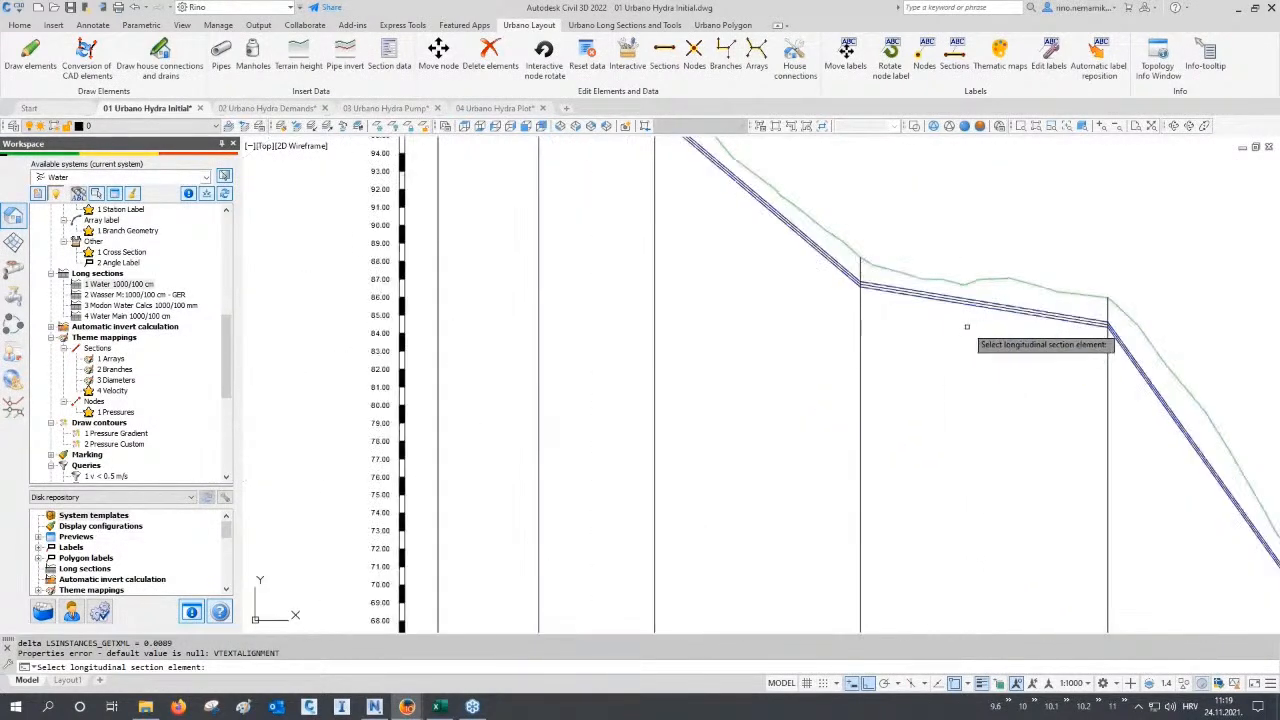
{"action": "left_click", "coordinate": [995, 281]}
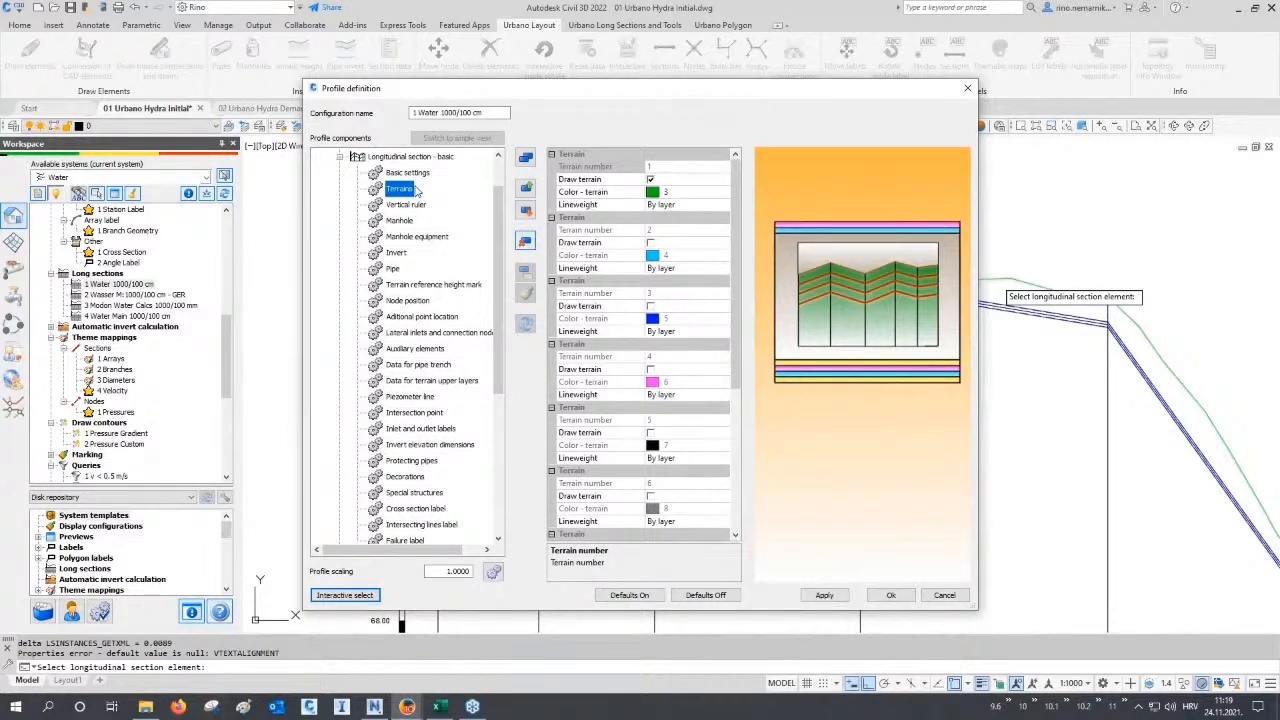
Set the colour of terrain 1 to index 32 and apply it to the longitudinal sections.
{"action": "left_click", "coordinate": [692, 195]}
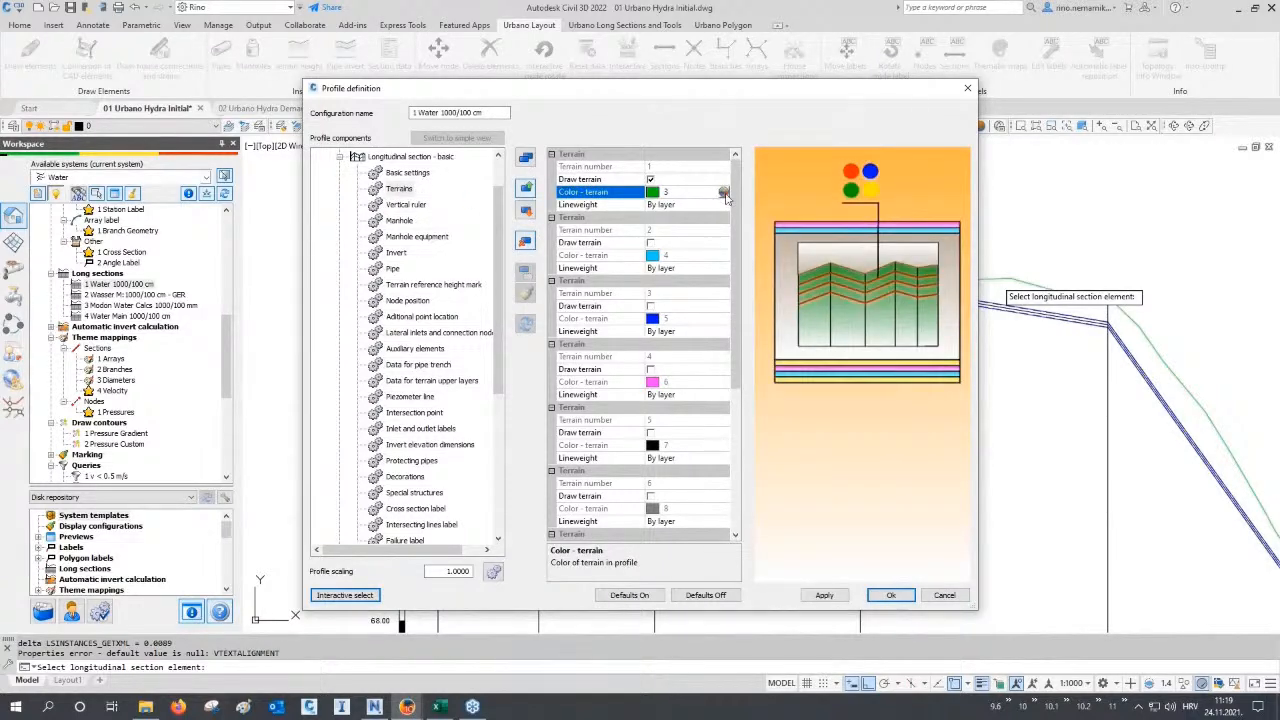
{"action": "left_click", "coordinate": [723, 193]}
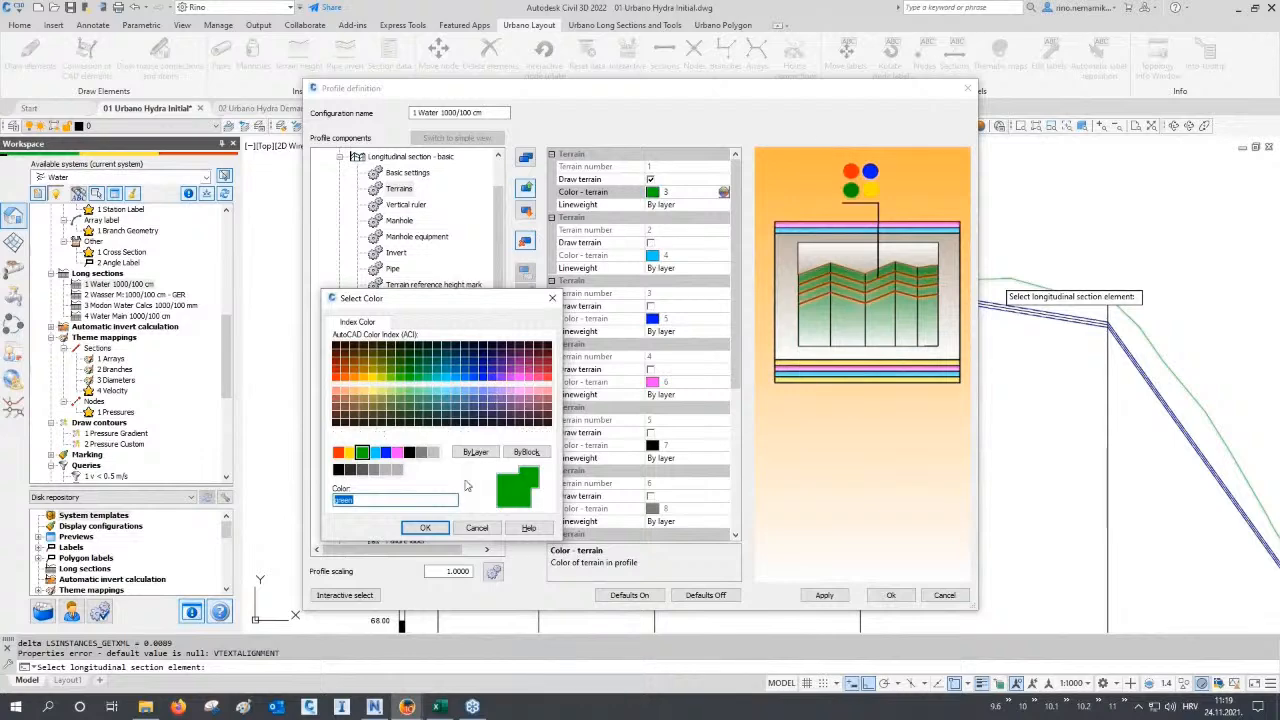
{"action": "left_click", "coordinate": [426, 528]}
{"action": "left_click", "coordinate": [823, 596]}
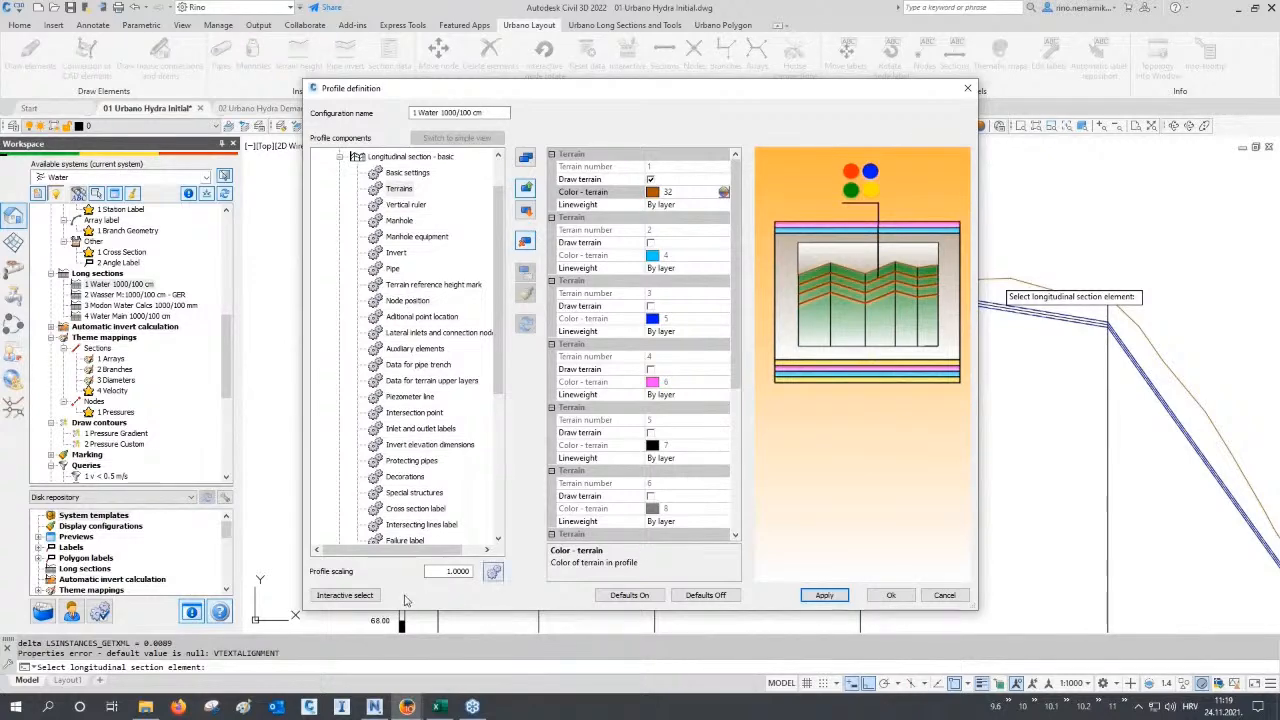
Interactively select the pipe in the profile and set its invisible part line type to Continuous in the 1 Water 1000/100 cm definition.
{"action": "left_click", "coordinate": [345, 595]}
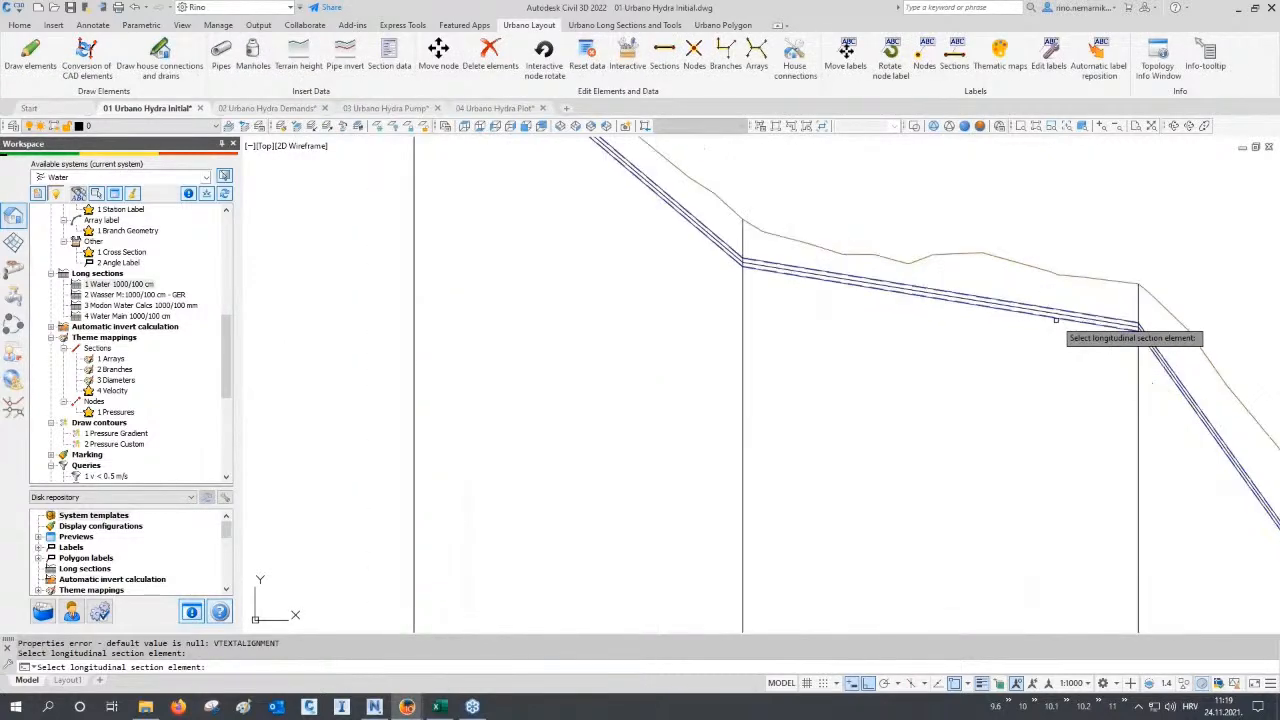
{"action": "scroll", "coordinate": [1056, 320], "scroll_direction": "up", "scroll_amount": 4}
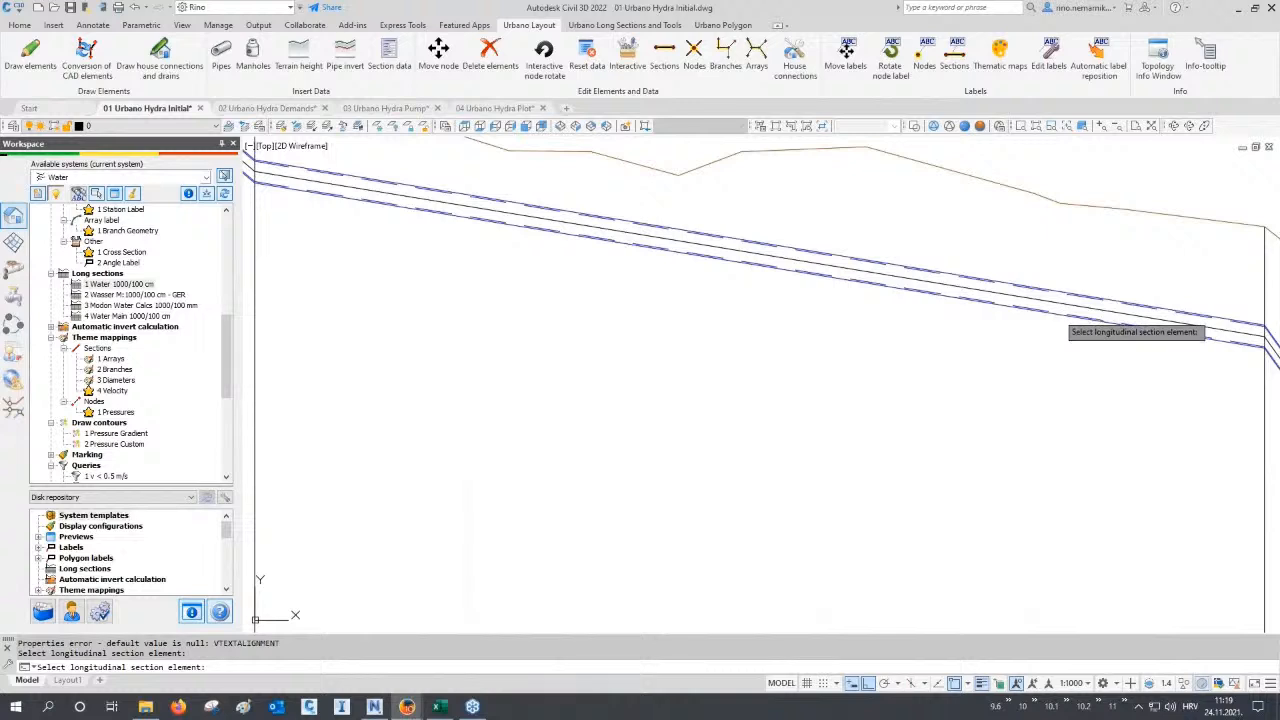
{"action": "left_click", "coordinate": [1040, 330]}
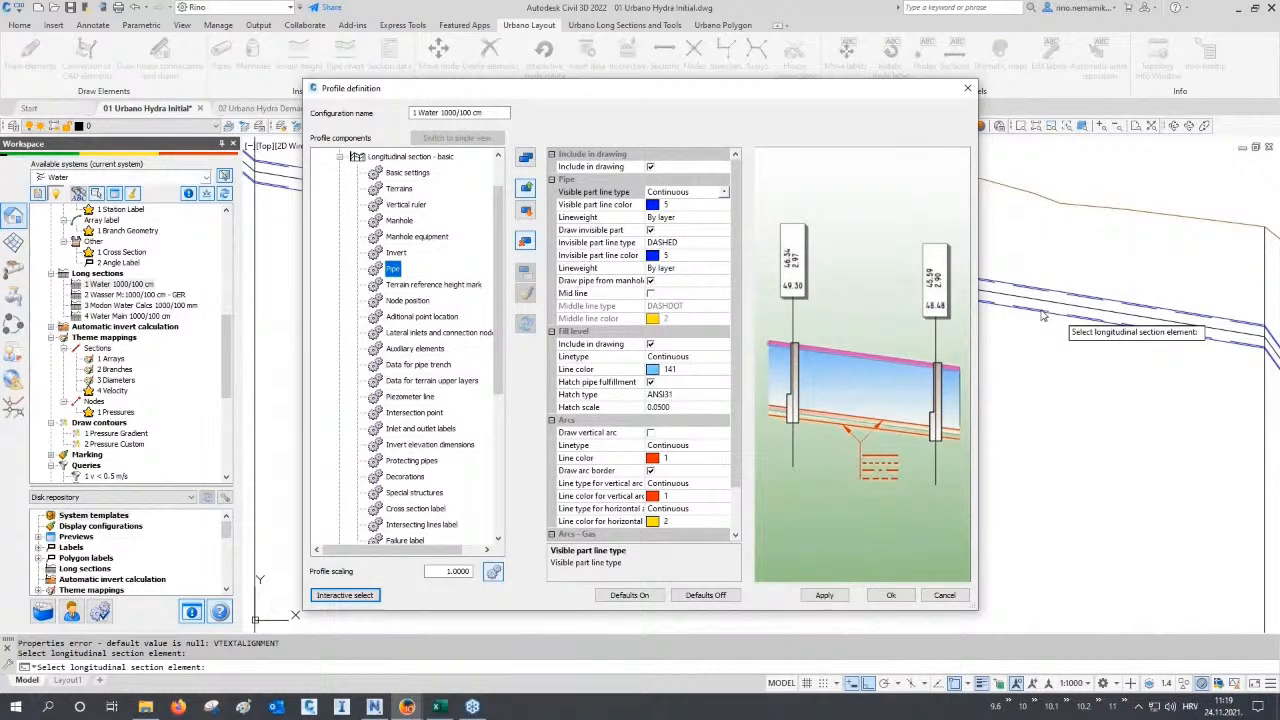
{"action": "left_click", "coordinate": [610, 243]}
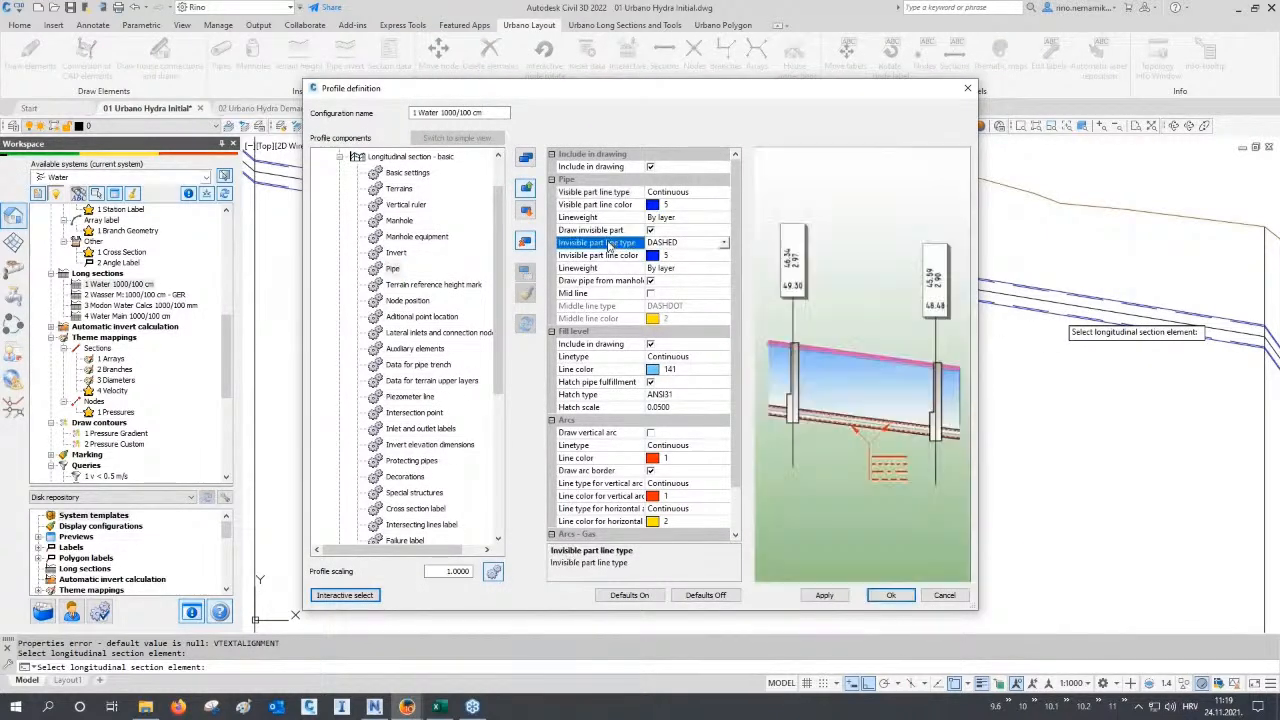
{"action": "left_click", "coordinate": [670, 248]}
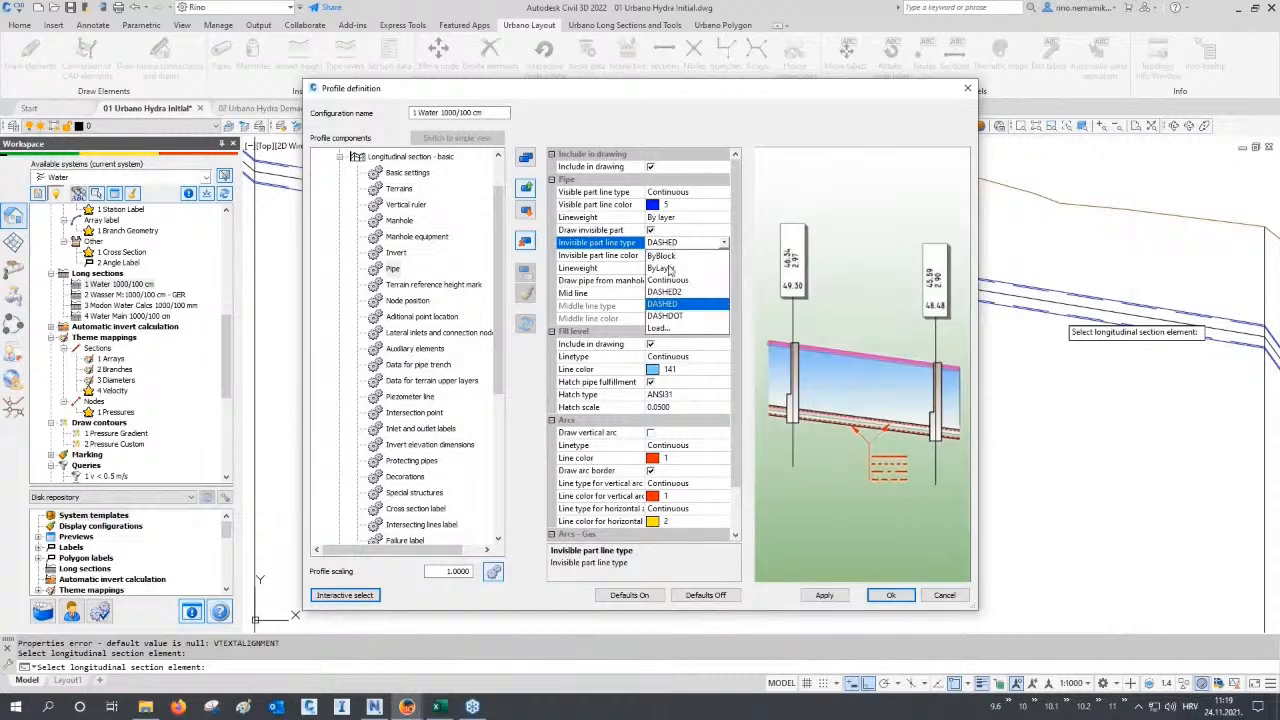
{"action": "left_click", "coordinate": [672, 280]}
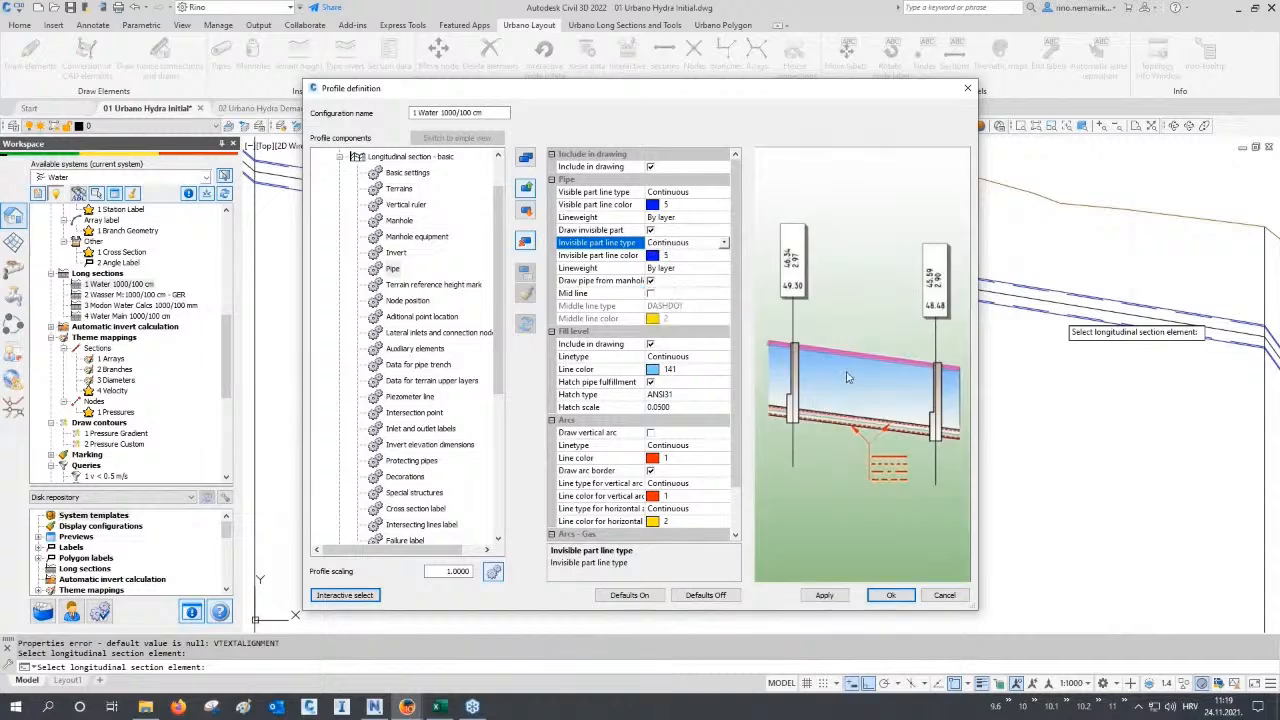
{"action": "left_click", "coordinate": [884, 598]}
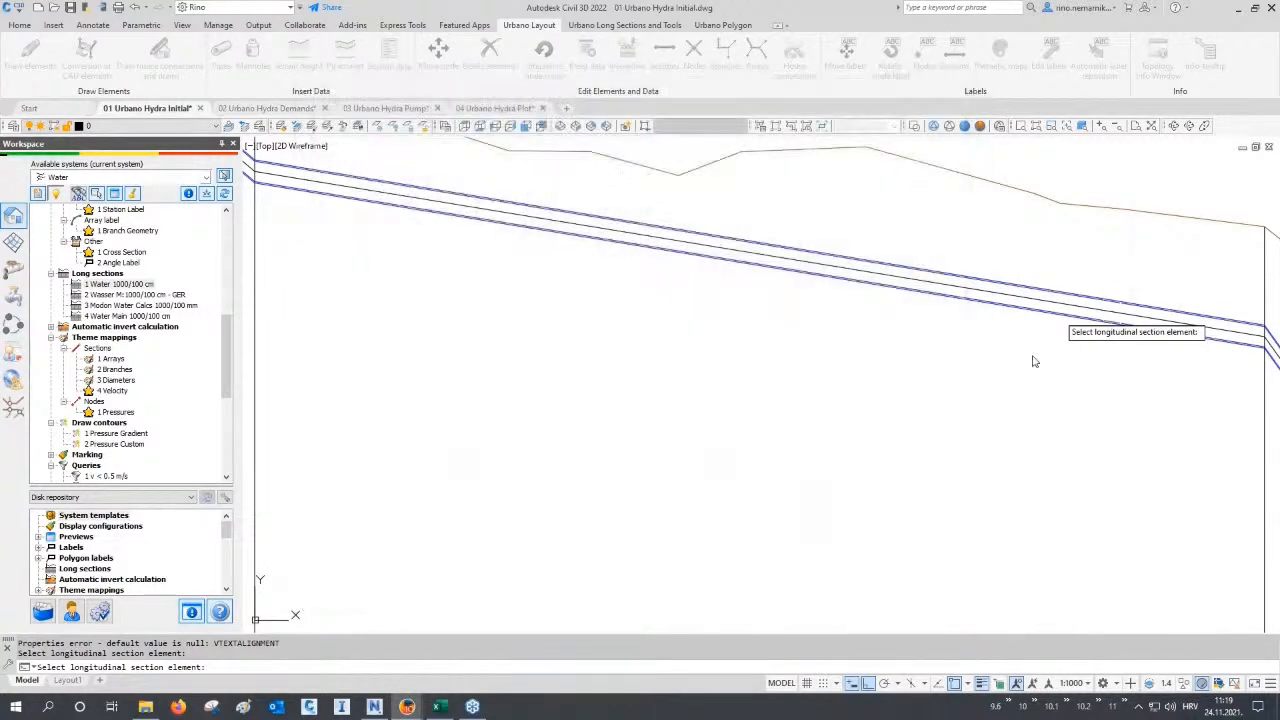
Examine the updated pipe lines across the drawn longitudinal sections, from the N0 - N31 profile to the H1 profile.
{"action": "scroll", "coordinate": [1001, 371], "scroll_direction": "down", "scroll_amount": 12}
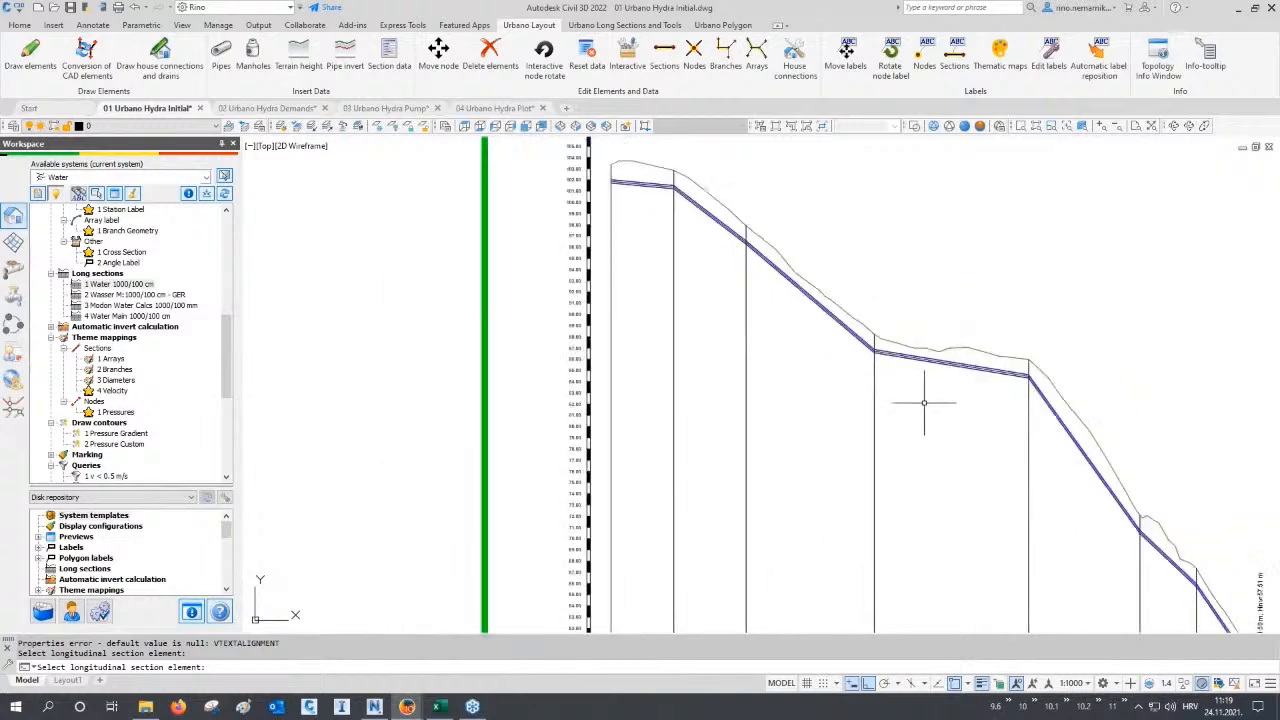
{"action": "mouse_move", "coordinate": [837, 410]}
{"action": "middle_mouse_down"}
{"action": "mouse_move", "coordinate": [797, 411]}
{"action": "mouse_move", "coordinate": [551, 340]}
{"action": "mouse_move", "coordinate": [537, 322]}
{"action": "middle_mouse_up"}
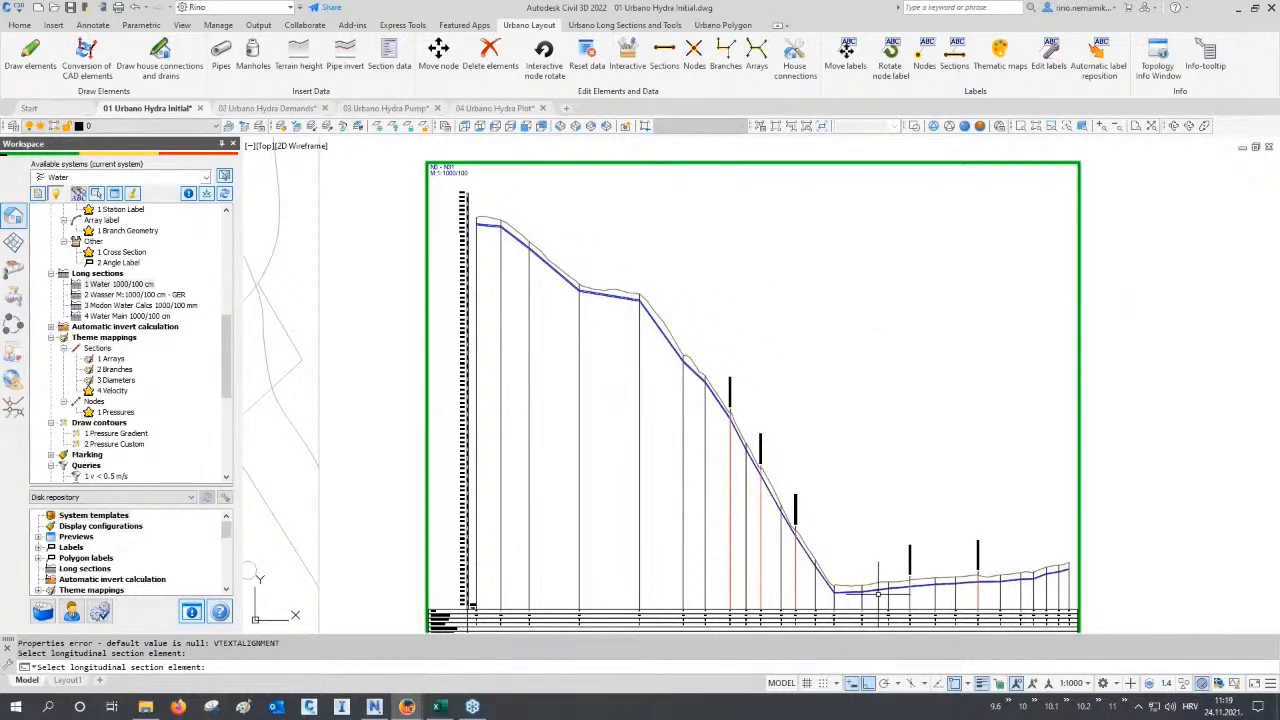
{"action": "left_click", "coordinate": [923, 586]}
{"action": "middle_click_drag", "start_coordinate": [923, 586], "coordinate": [917, 415]}
{"action": "scroll", "coordinate": [914, 422], "scroll_direction": "down", "scroll_amount": 5}
{"action": "middle_click_drag", "start_coordinate": [897, 520], "coordinate": [791, 353]}
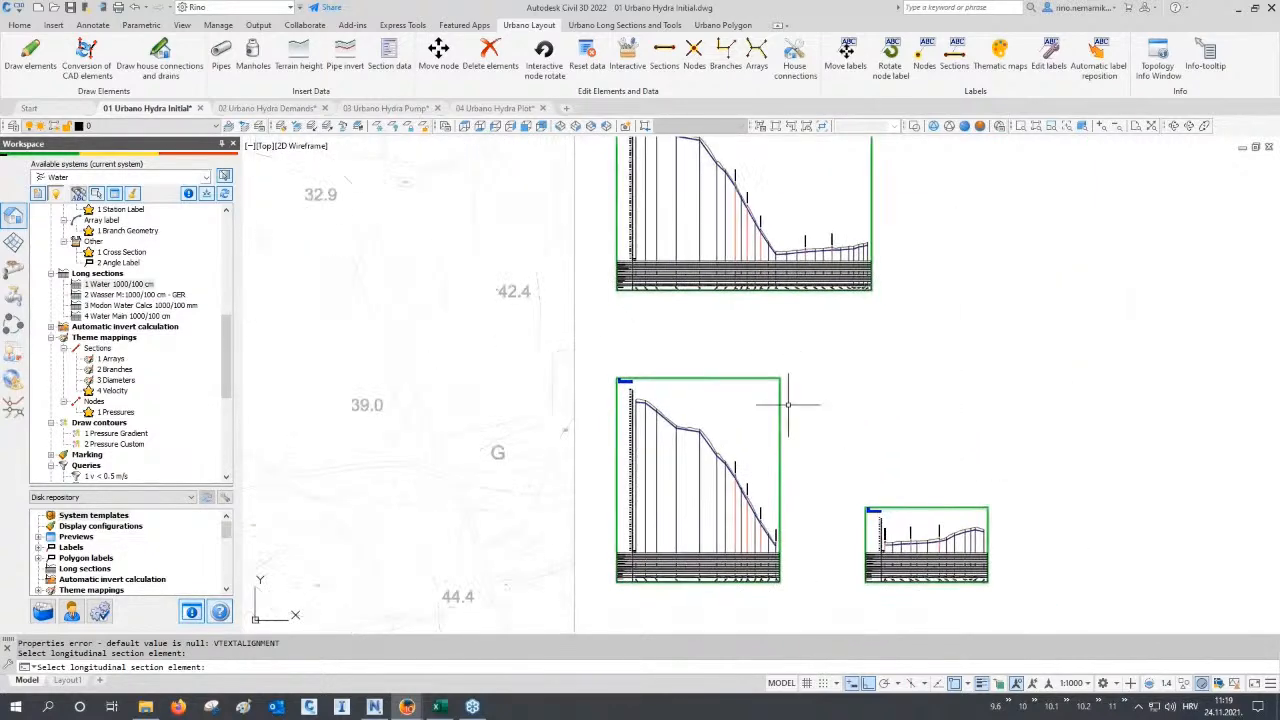
{"action": "scroll", "coordinate": [912, 576], "scroll_direction": "up", "scroll_amount": 2}
{"action": "scroll", "coordinate": [935, 550], "scroll_direction": "up", "scroll_amount": 2}
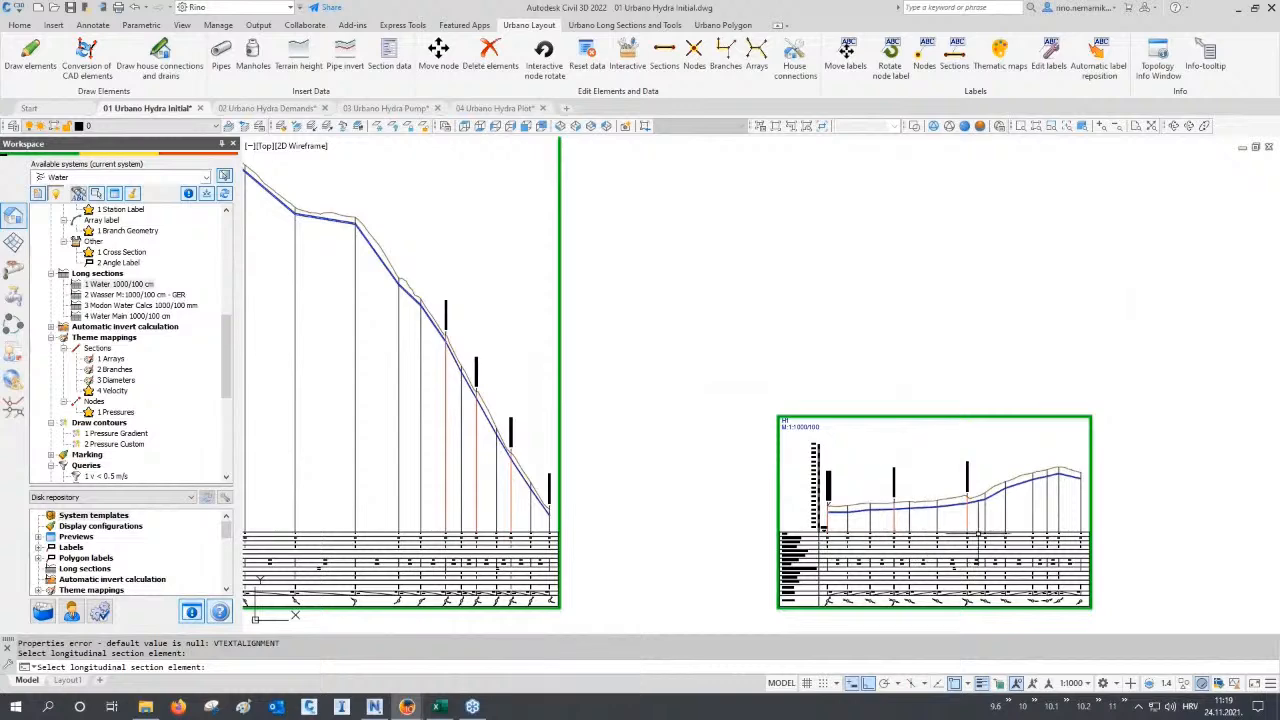
{"action": "middle_click_drag", "start_coordinate": [914, 528], "coordinate": [891, 491]}
{"action": "scroll", "coordinate": [992, 500], "scroll_direction": "up", "scroll_amount": 2}
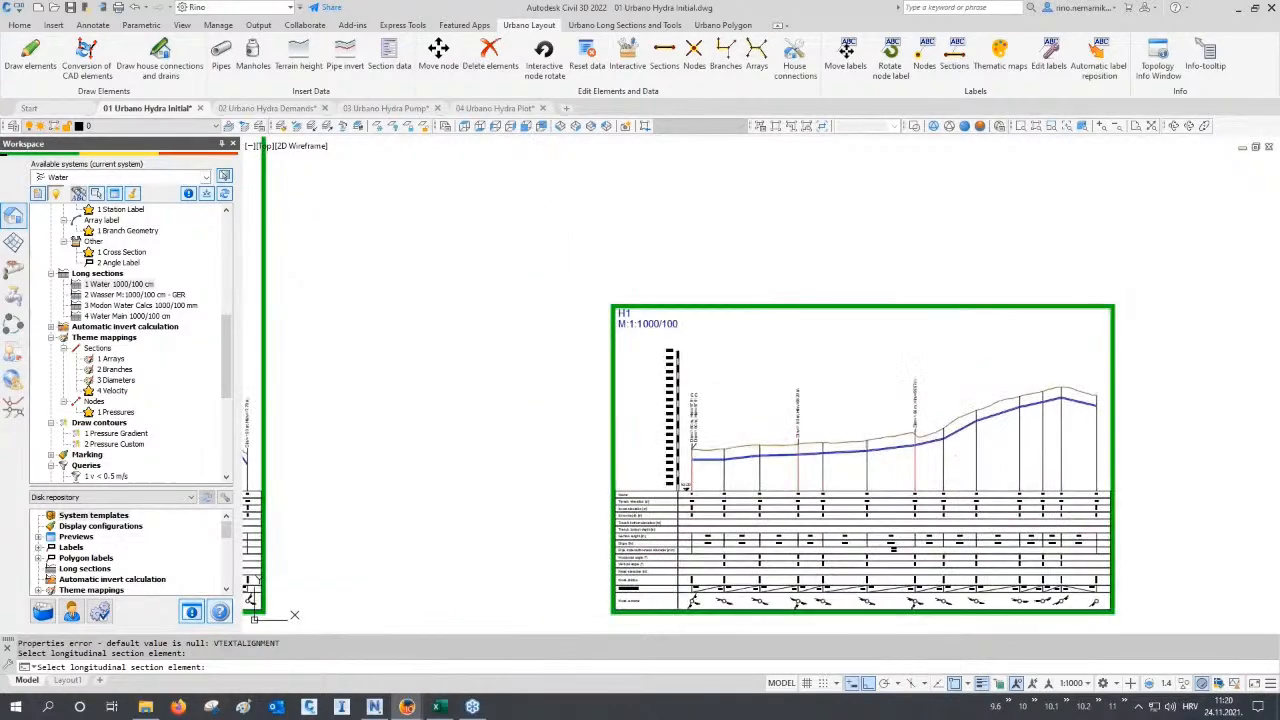
{"action": "middle_click_drag", "start_coordinate": [992, 500], "coordinate": [841, 457]}
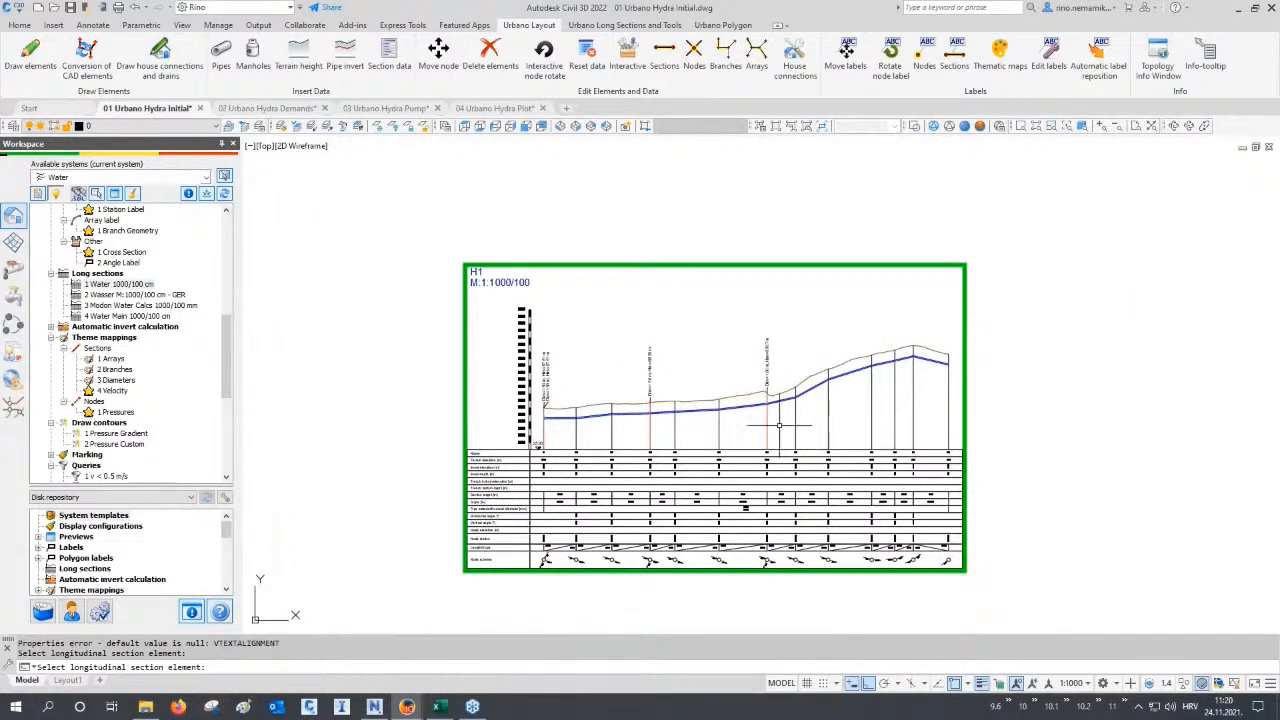
{"action": "scroll", "coordinate": [779, 425], "scroll_direction": "up", "scroll_amount": 2}
{"action": "middle_click_drag", "start_coordinate": [779, 427], "coordinate": [778, 411]}
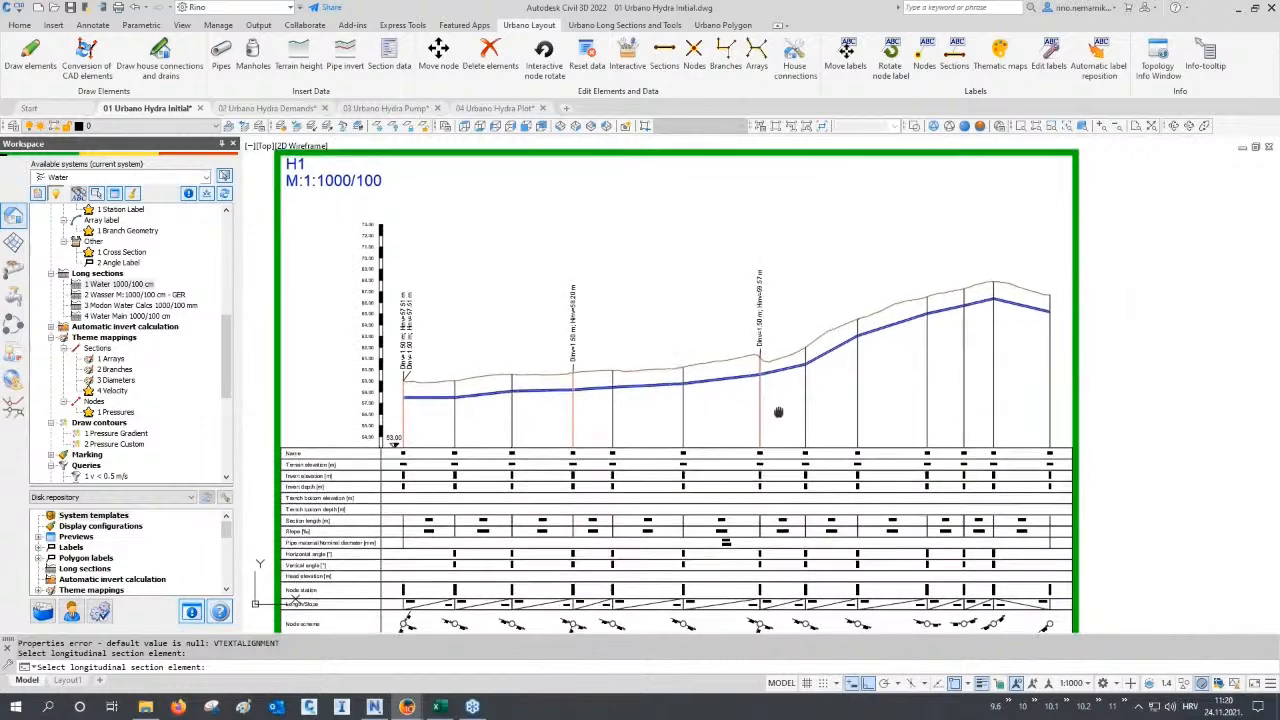
Draw two terrain-parallel auxiliary lines in all longitudinal sections with additional points enabled, setting the second line's offset to -3.
{"action": "left_click", "coordinate": [630, 29]}
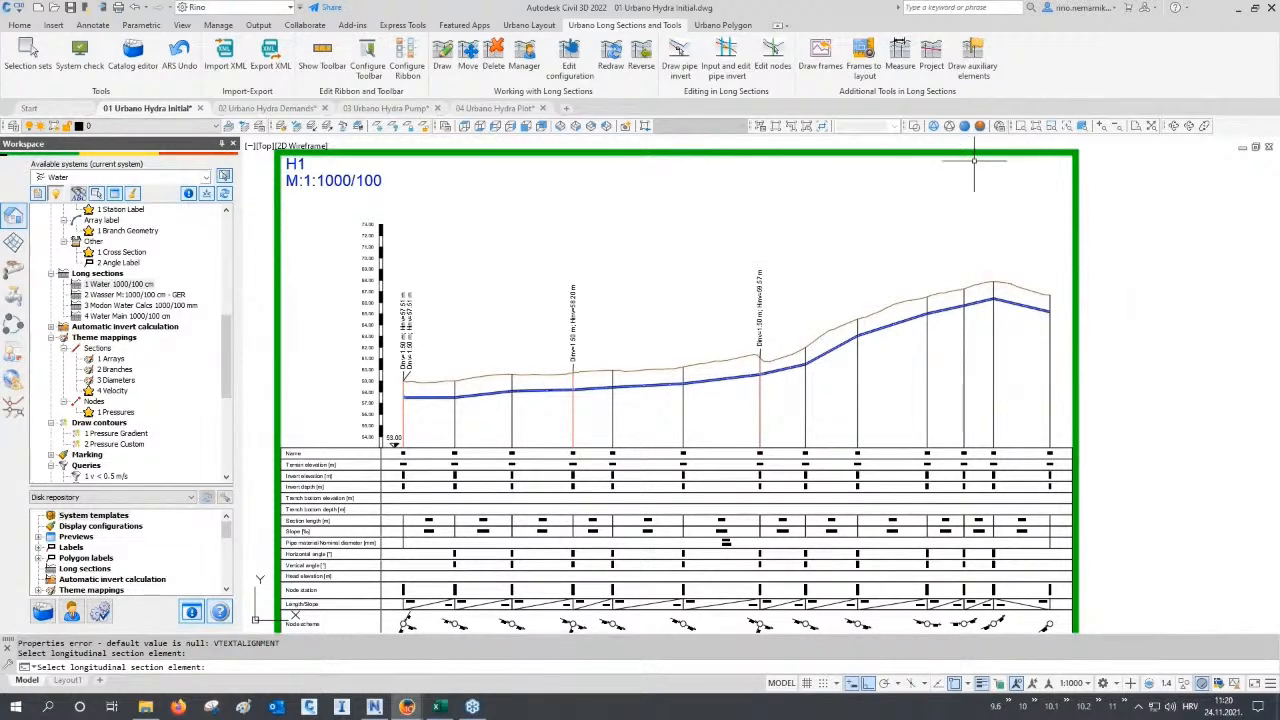
{"action": "left_click", "coordinate": [983, 84]}
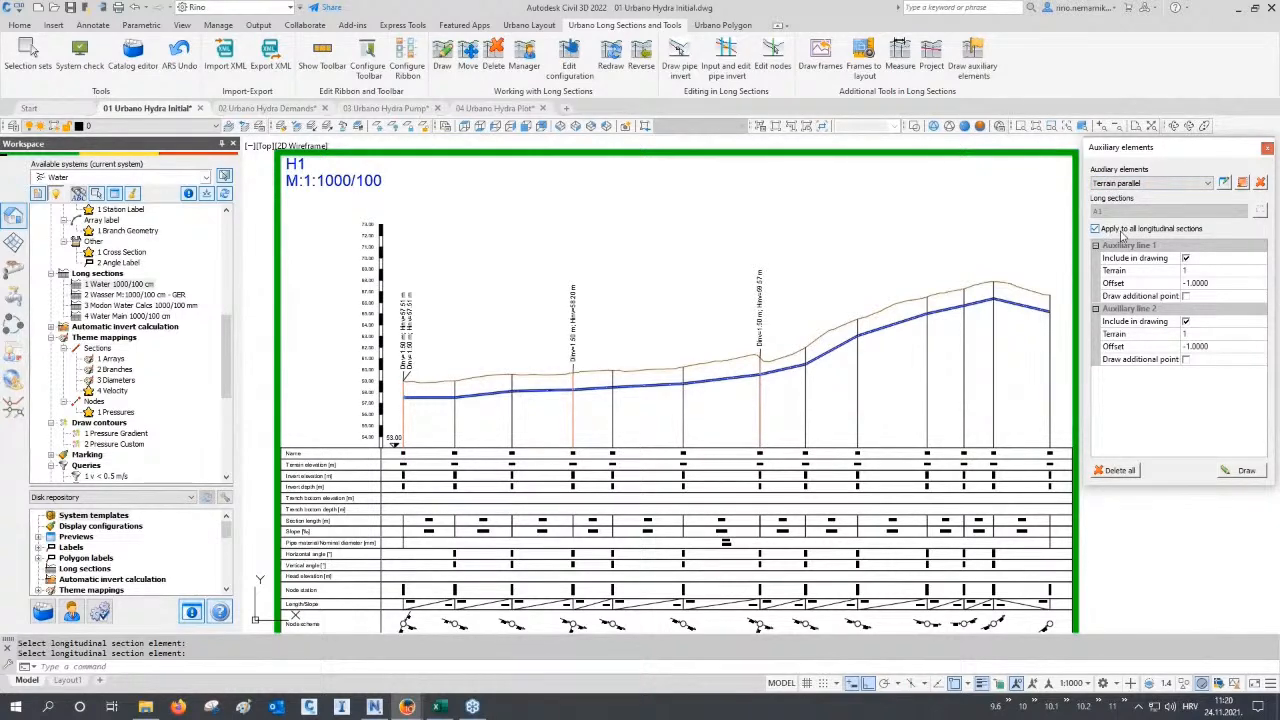
{"action": "left_click", "coordinate": [1185, 297]}
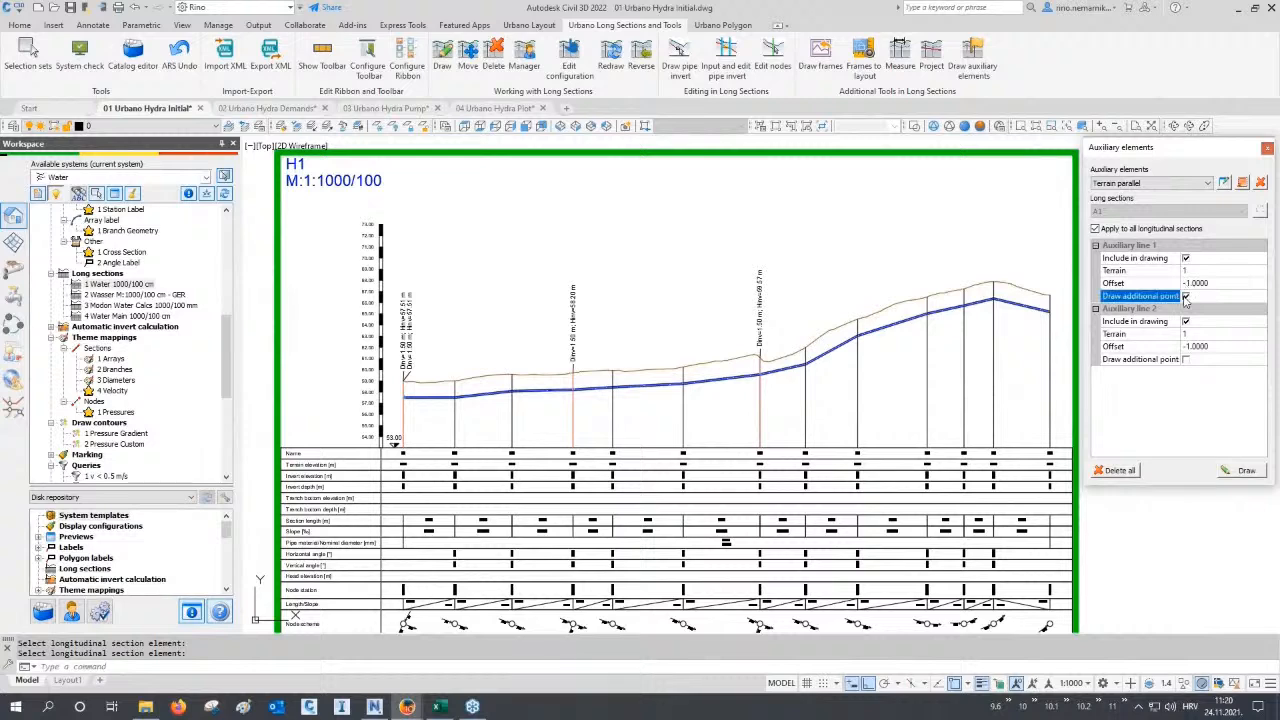
{"action": "left_click", "coordinate": [1186, 360]}
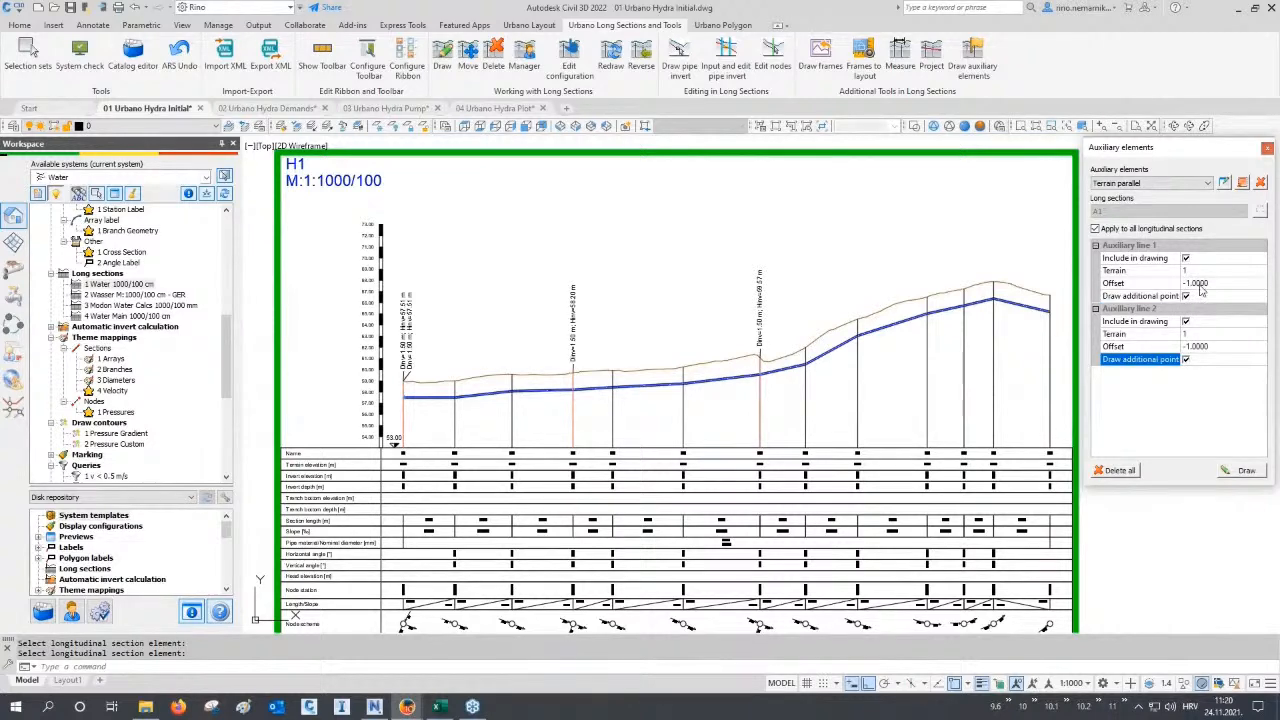
{"action": "left_click", "coordinate": [1197, 346]}
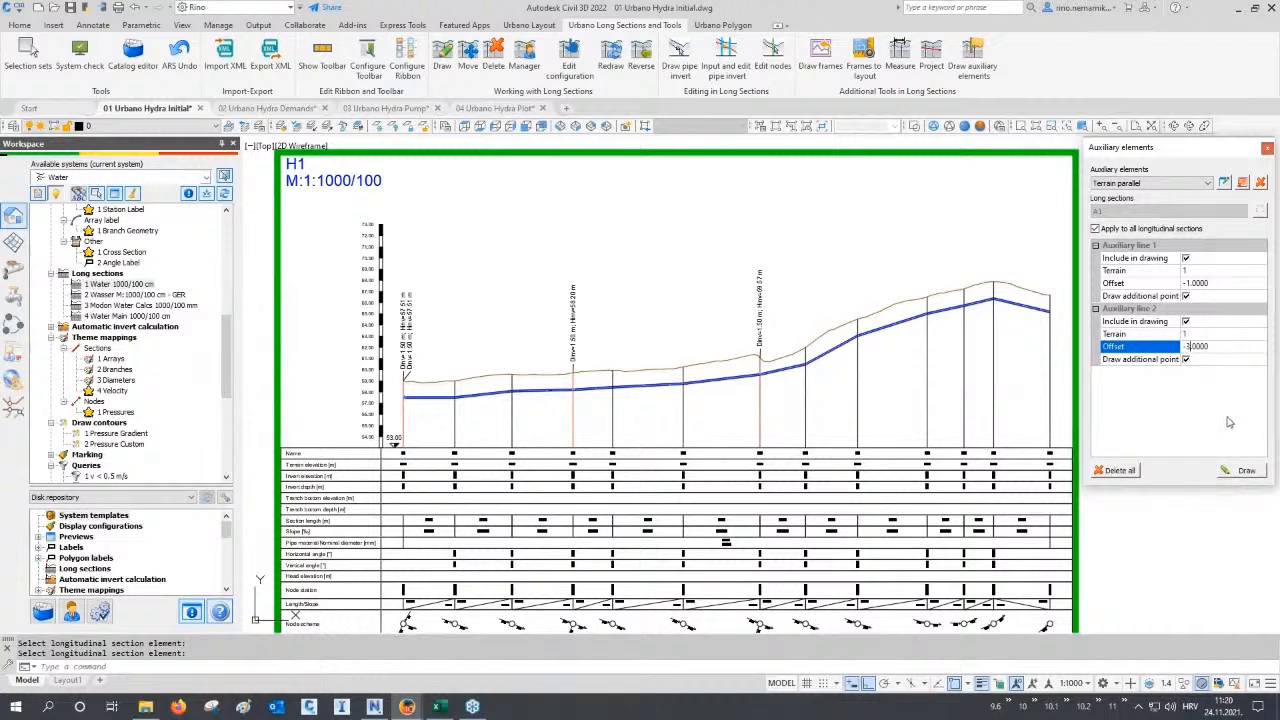
{"action": "left_click", "coordinate": [1238, 470]}
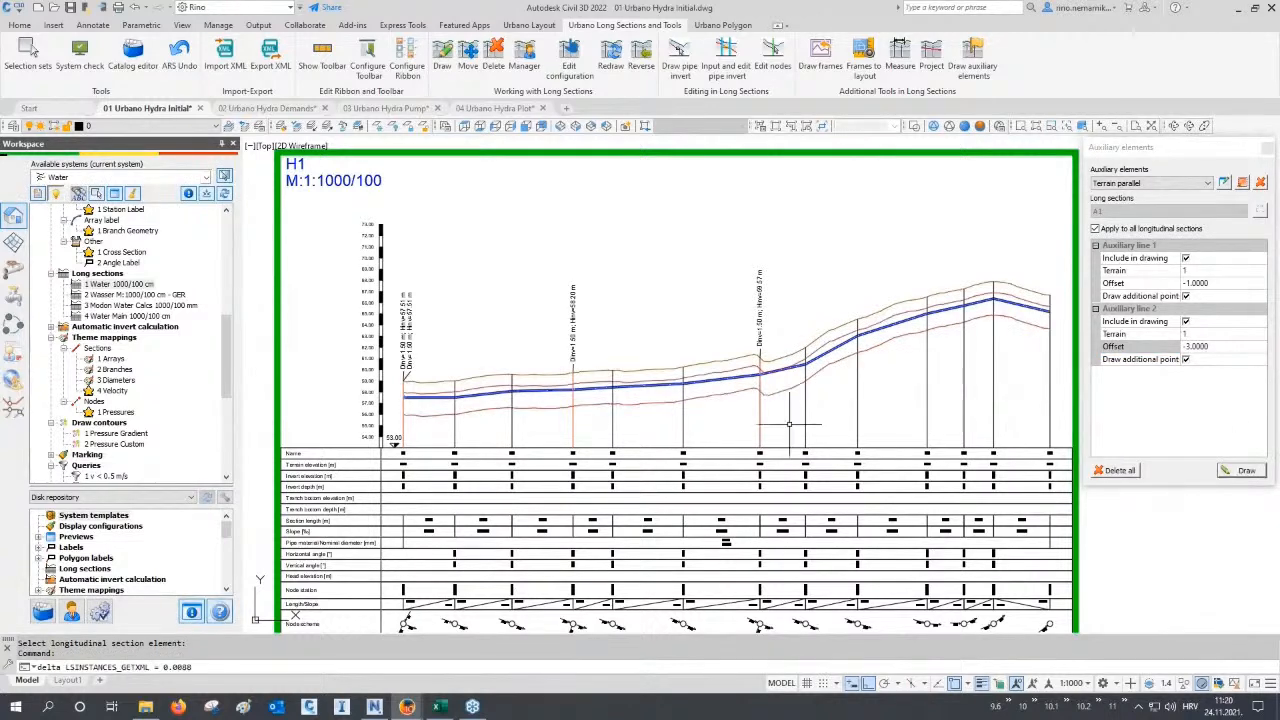
Examine the pipe's position relative to the two auxiliary lines along the H1 profile, especially around node N15.
{"action": "scroll", "coordinate": [430, 400], "scroll_direction": "up", "scroll_amount": 4}
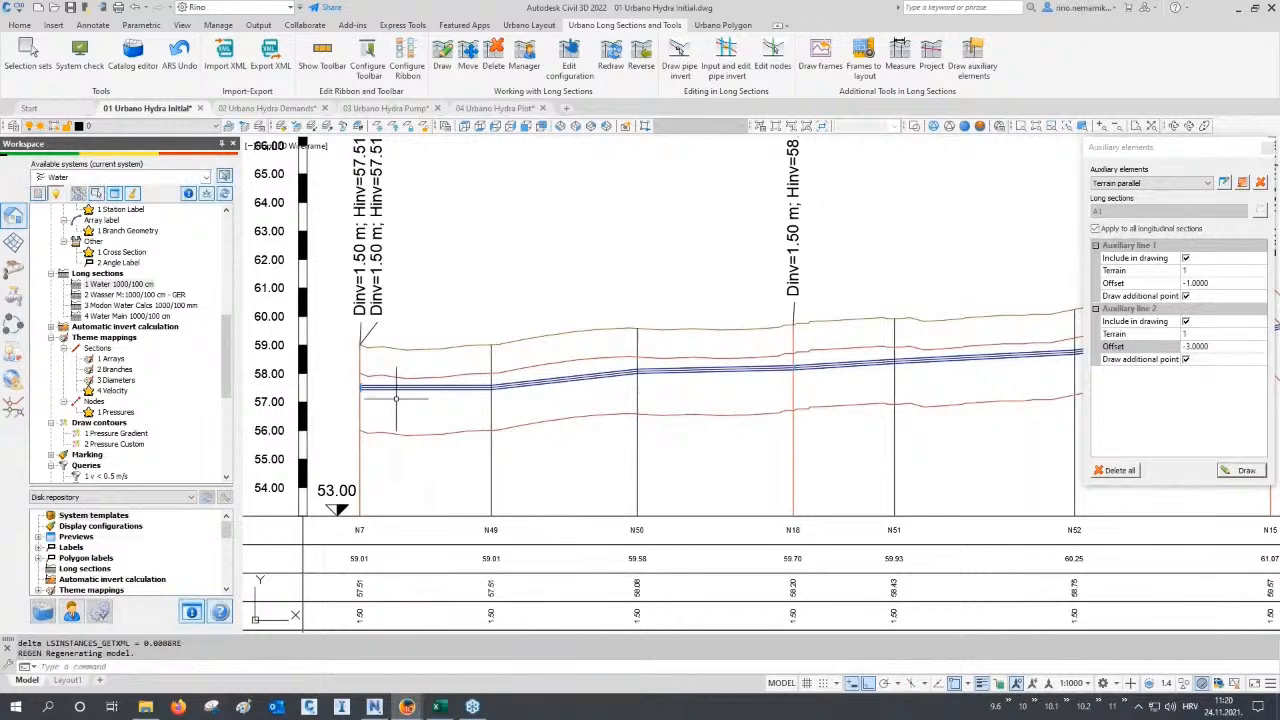
{"action": "scroll", "coordinate": [396, 400], "scroll_direction": "down", "scroll_amount": 2}
{"action": "middle_click_drag", "start_coordinate": [804, 401], "coordinate": [705, 414]}
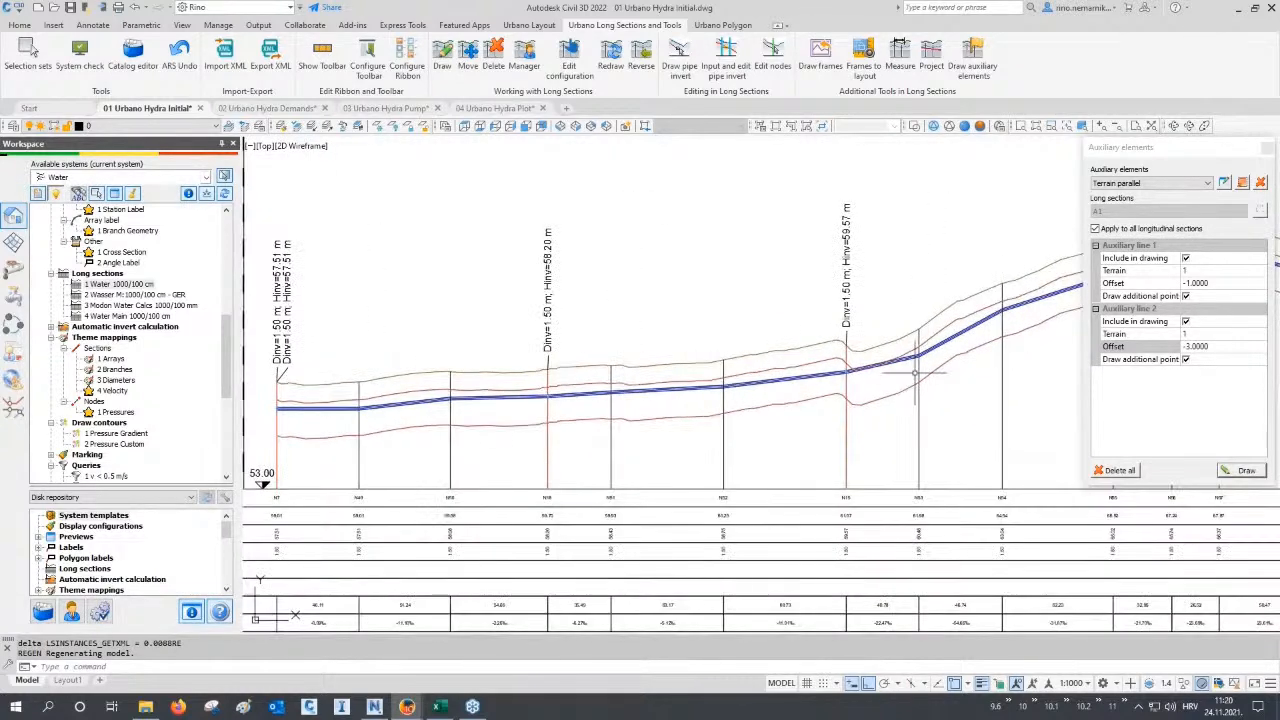
{"action": "scroll", "coordinate": [911, 358], "scroll_direction": "up", "scroll_amount": 4}
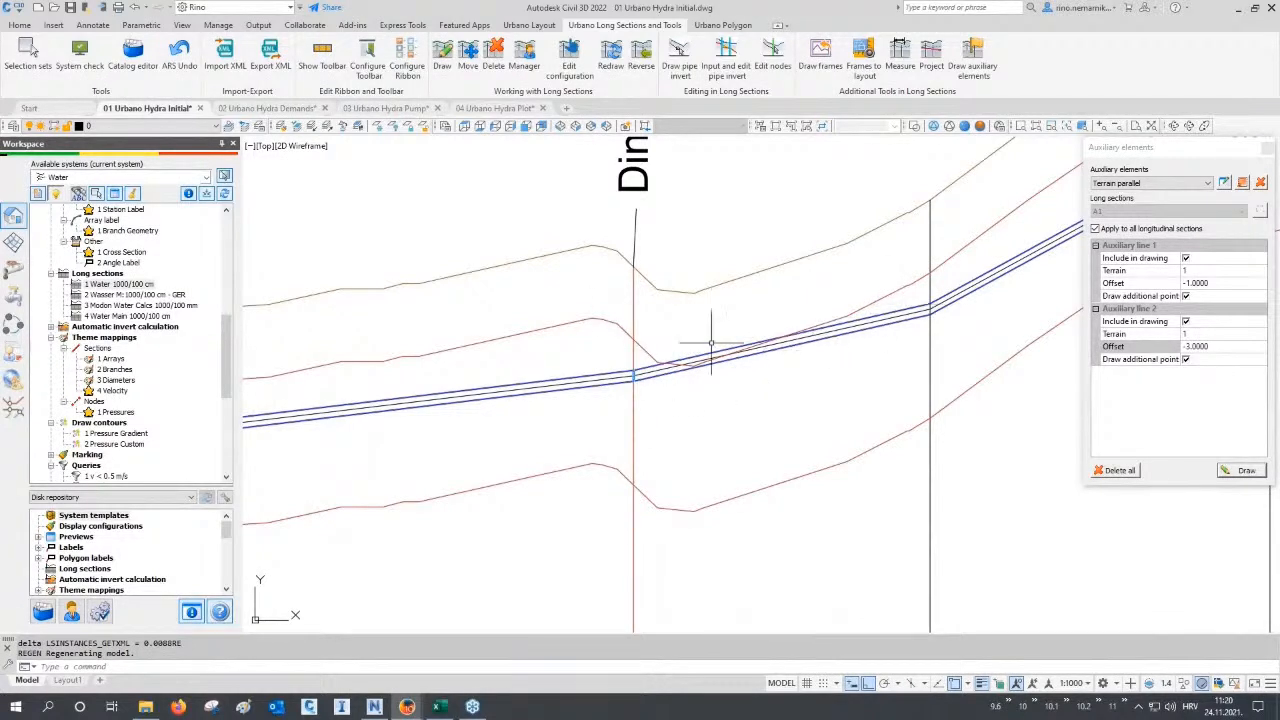
{"action": "scroll", "coordinate": [572, 392], "scroll_direction": "down", "scroll_amount": 2}
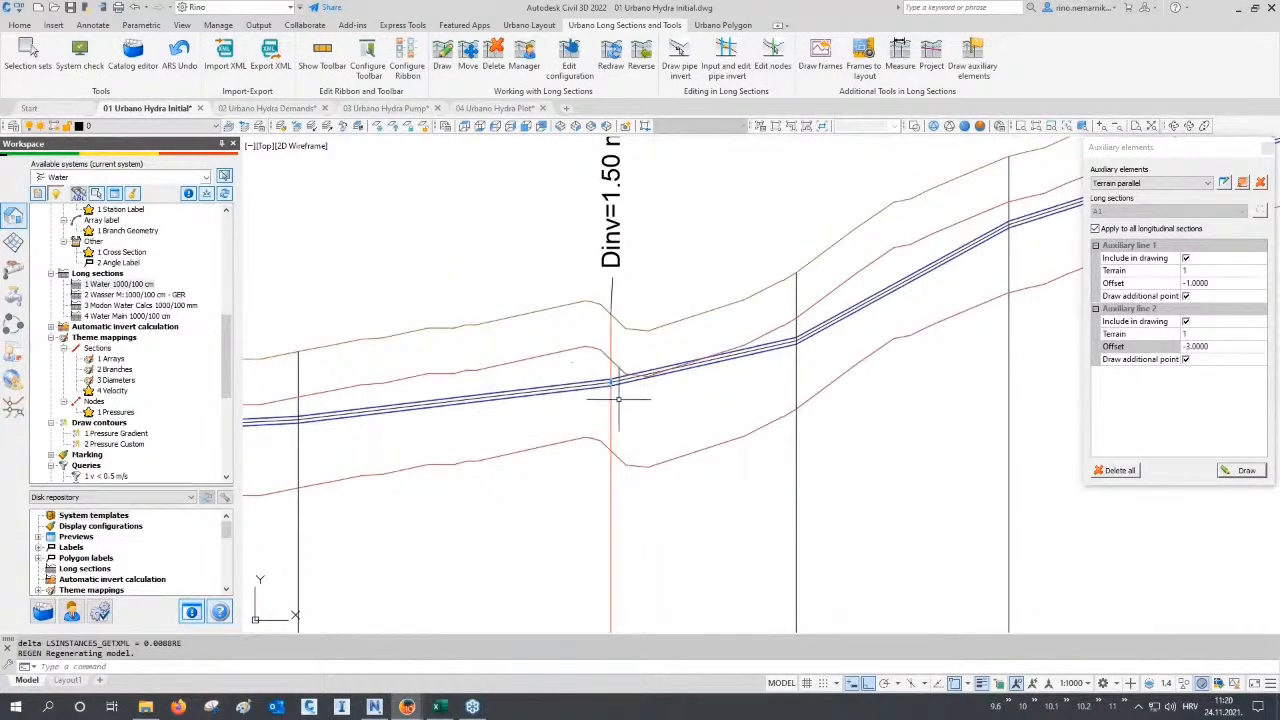
{"action": "scroll", "coordinate": [620, 424], "scroll_direction": "down", "scroll_amount": 1}
{"action": "mouse_move", "coordinate": [622, 425]}
{"action": "middle_mouse_down"}
{"action": "mouse_move", "coordinate": [766, 374]}
{"action": "mouse_move", "coordinate": [781, 342]}
{"action": "middle_mouse_up"}
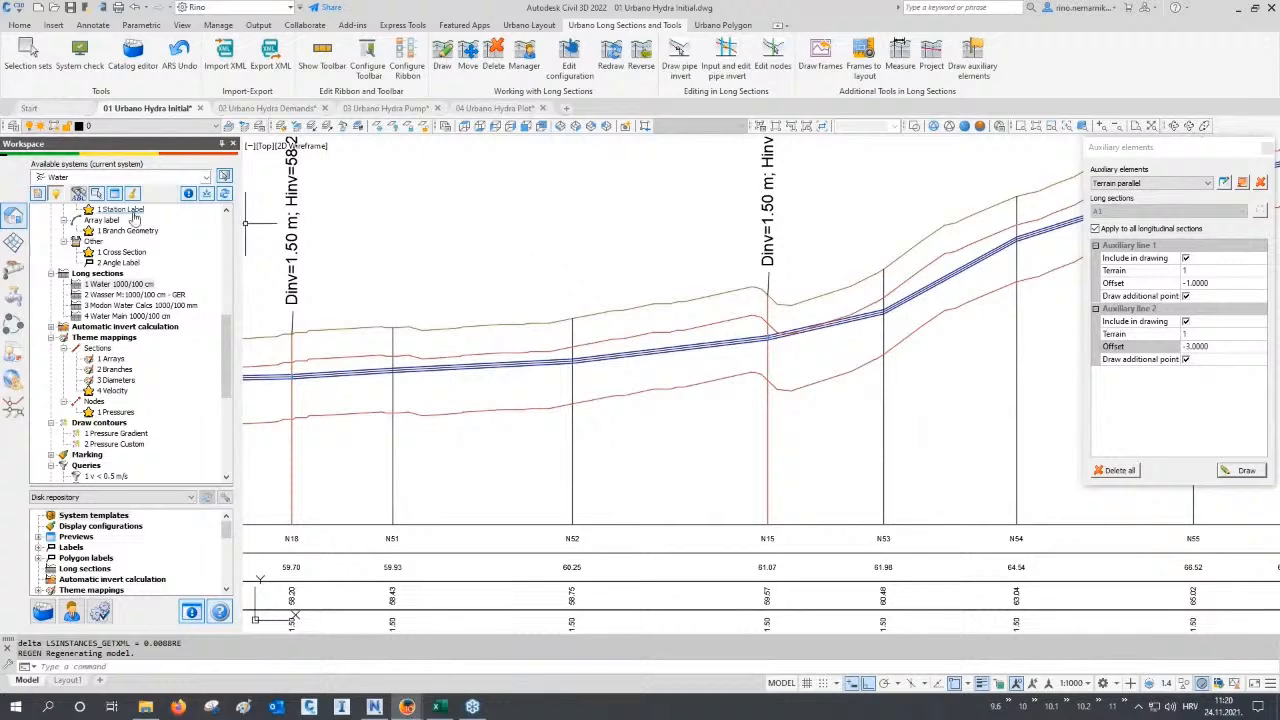
Display the 1 Section Geometry preview table for the sections of the H1 longitudinal section.
{"action": "left_click", "coordinate": [114, 195]}
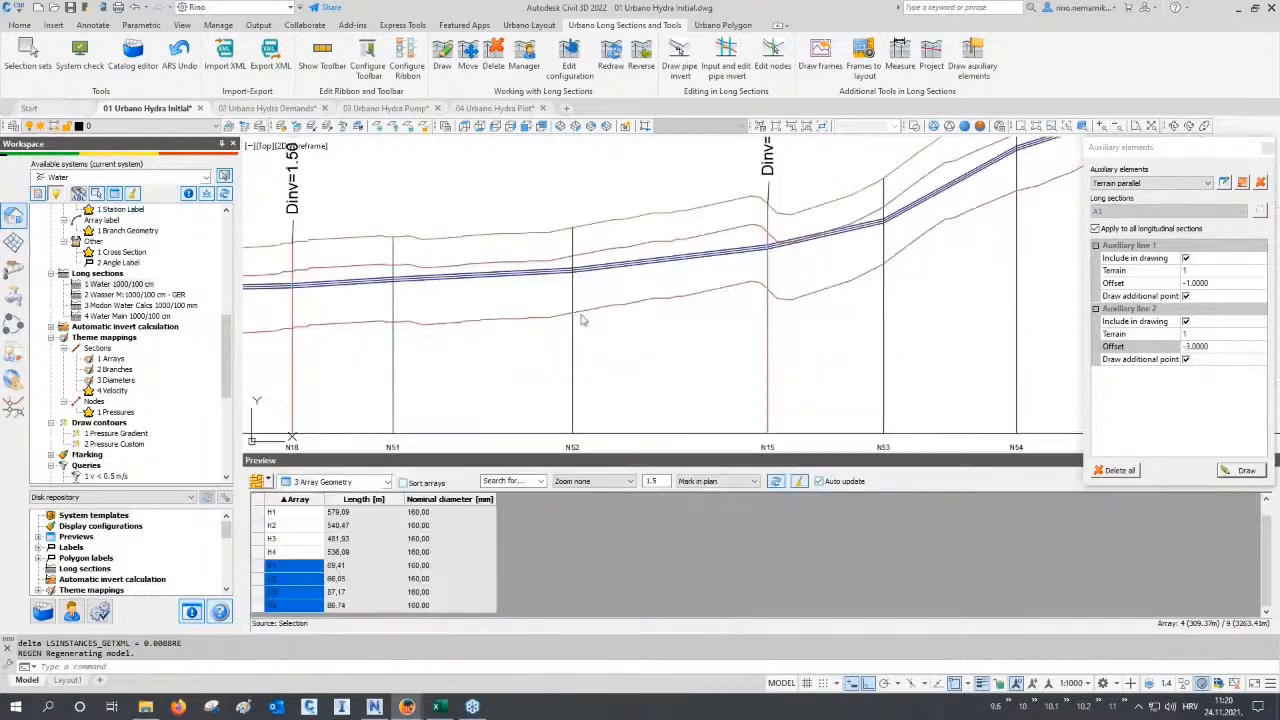
{"action": "left_click", "coordinate": [329, 484]}
{"action": "left_click", "coordinate": [308, 522]}
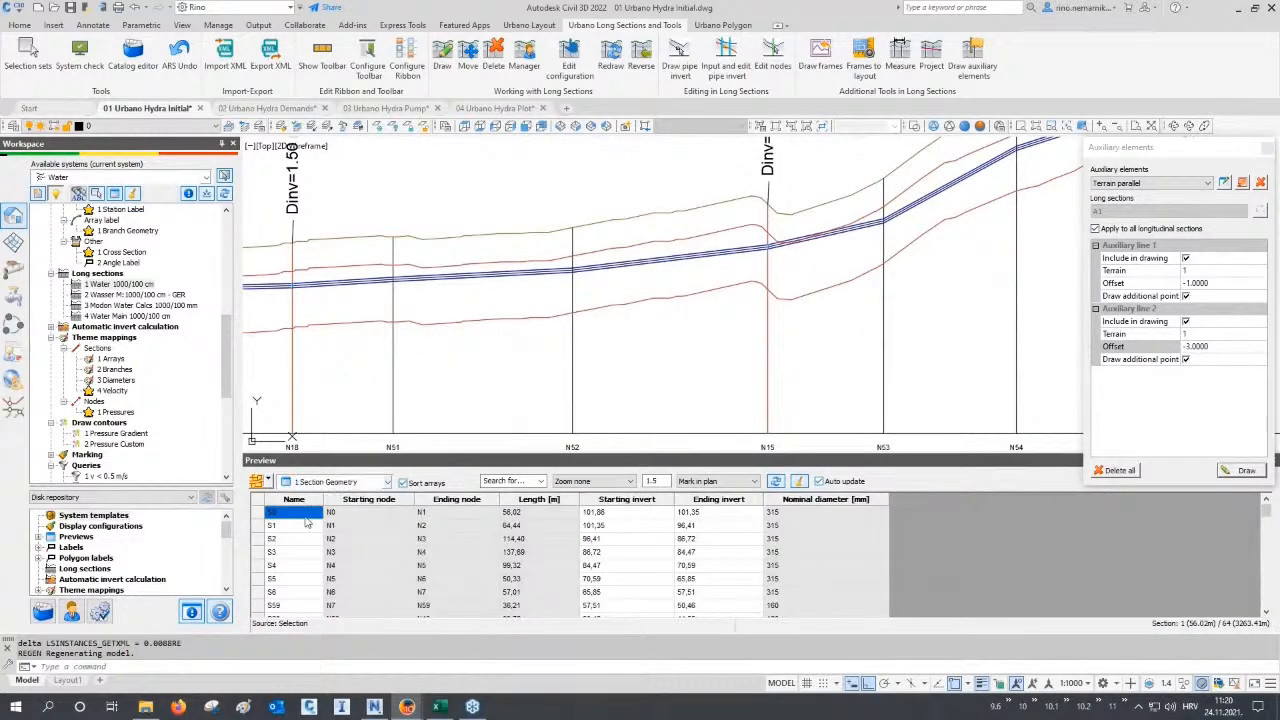
{"action": "left_click", "coordinate": [267, 482]}
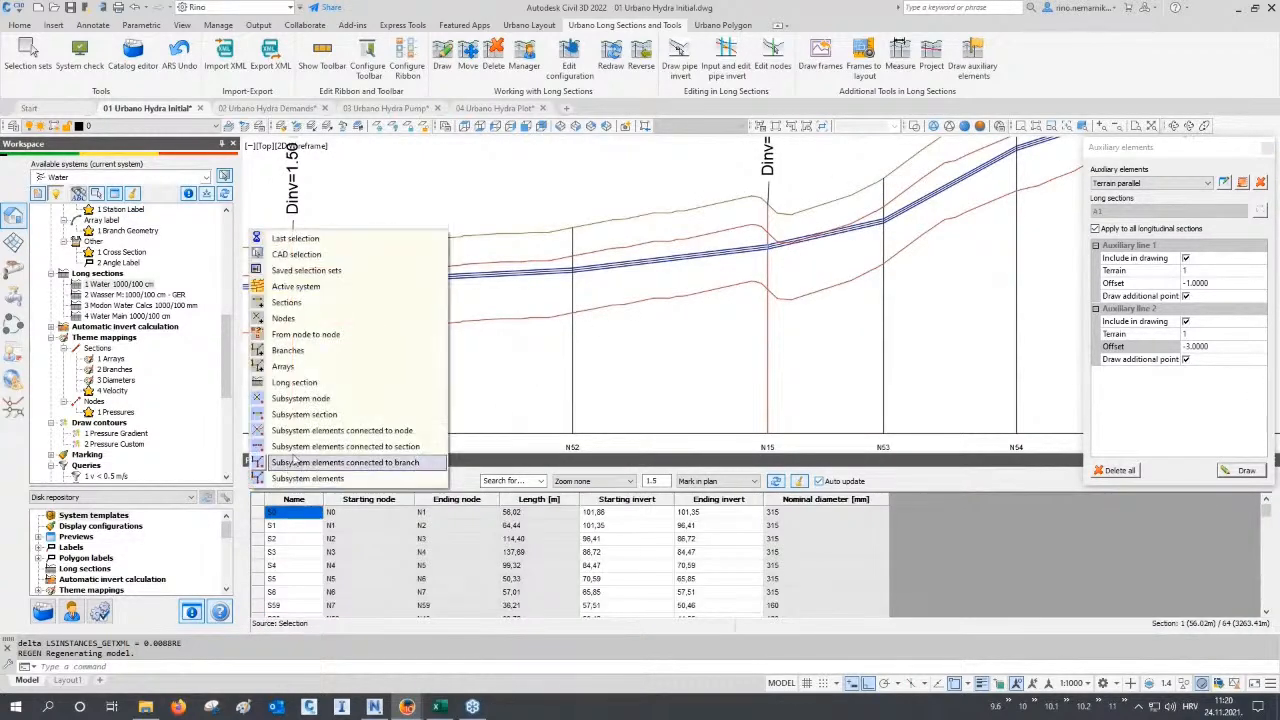
{"action": "left_click", "coordinate": [316, 384]}
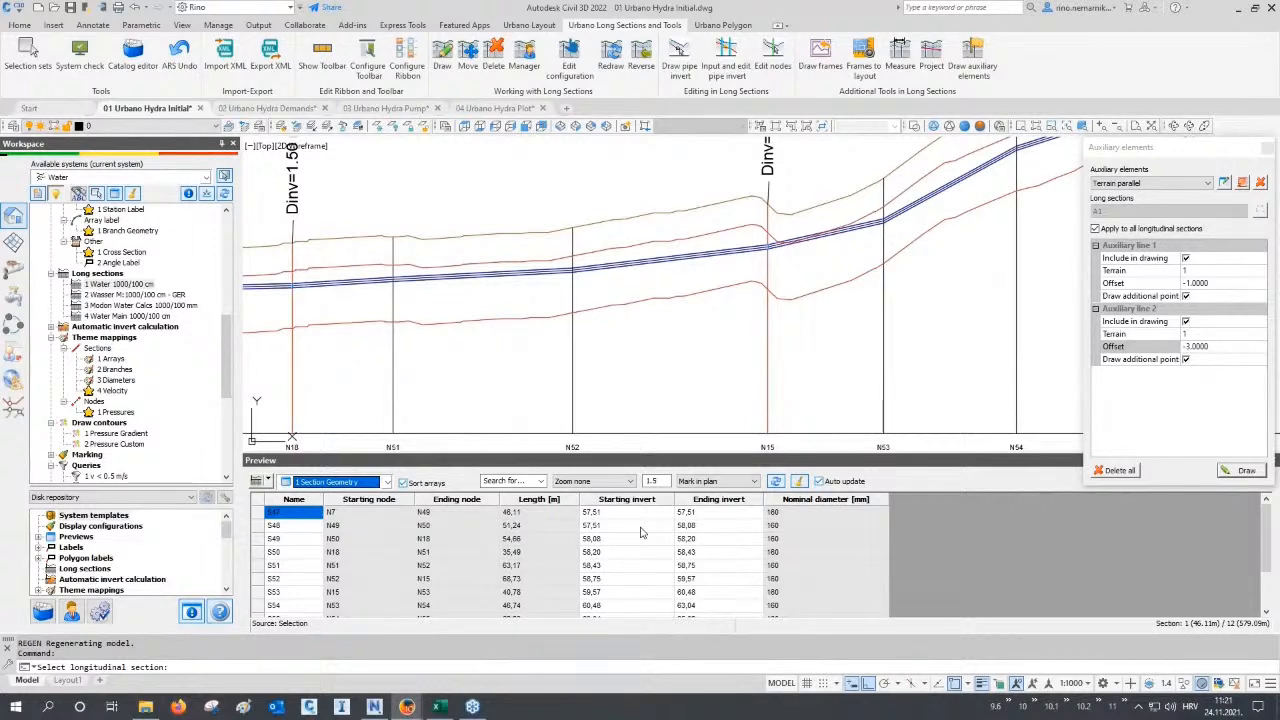
Open the starting and ending invert values of sections S47 and S48 for editing, leaving them as they are.
{"action": "double_click", "coordinate": [641, 513]}
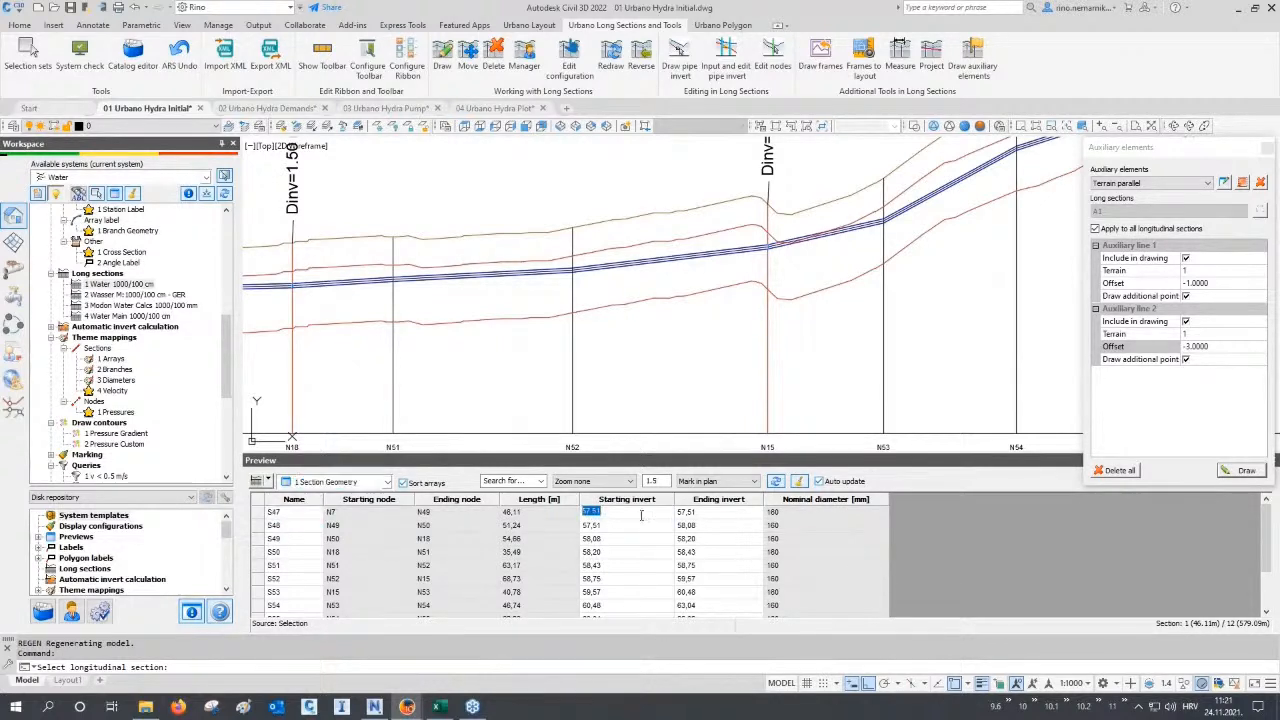
{"action": "double_click", "coordinate": [695, 516]}
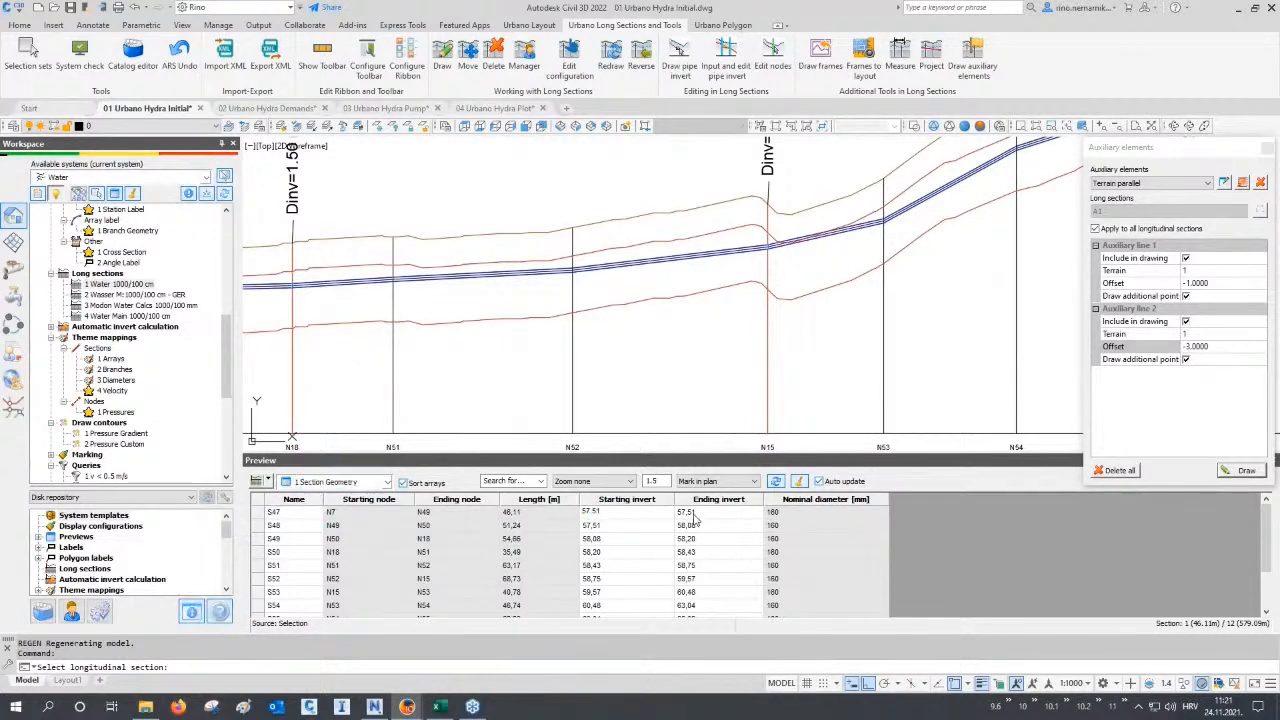
{"action": "double_click", "coordinate": [644, 529]}
{"action": "double_click", "coordinate": [688, 527]}
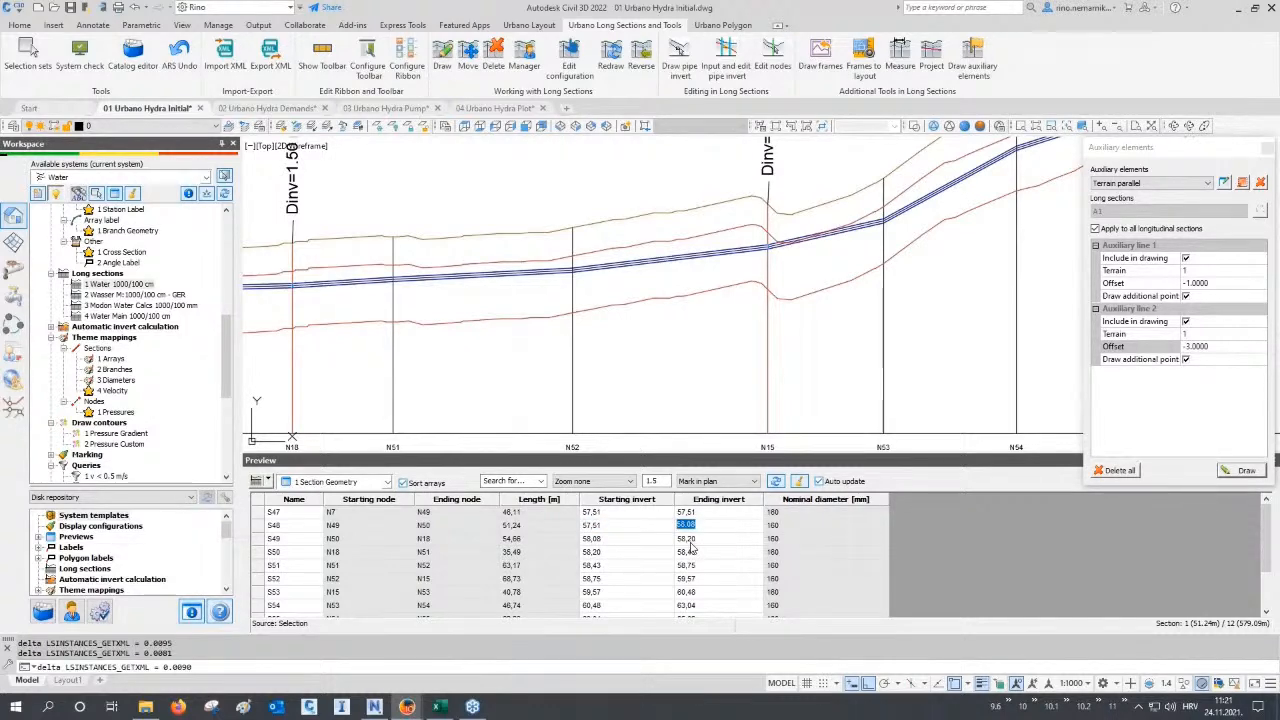
{"action": "left_click", "coordinate": [688, 401]}
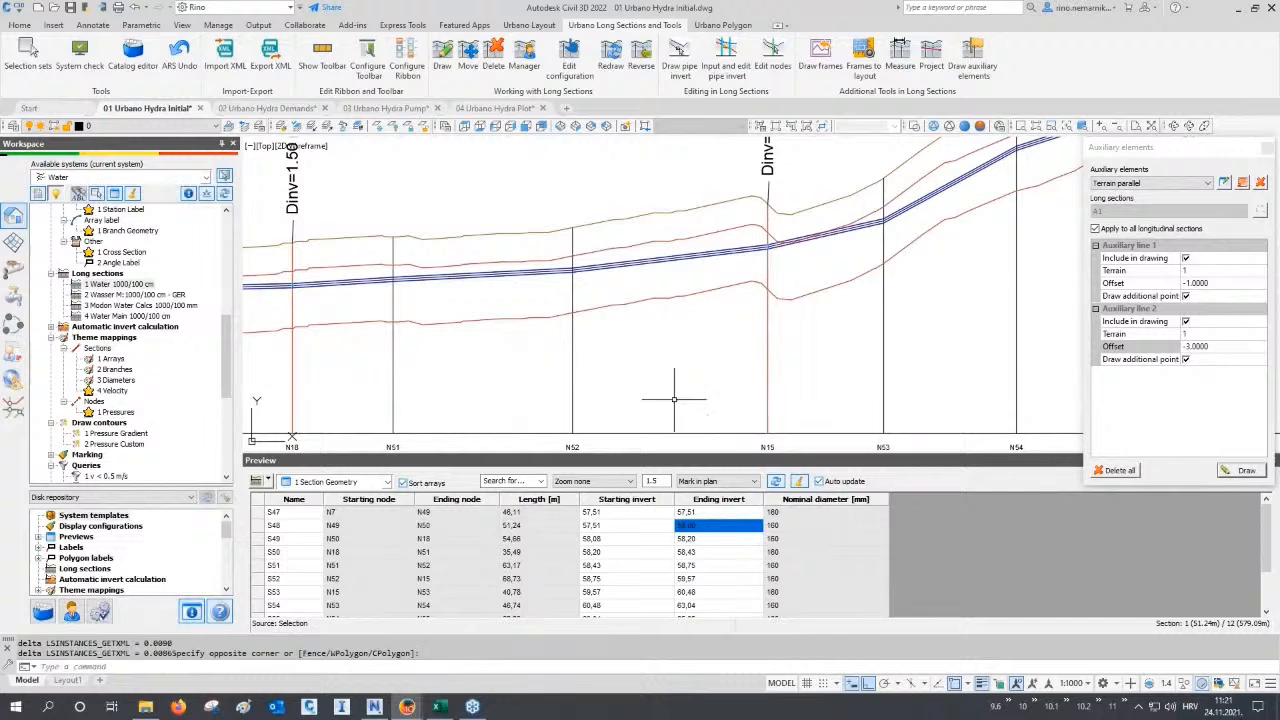
Set the pipe slope between nodes N7 and N18 in the H1 longitudinal section to -5 ‰, previewing and applying it.
{"action": "scroll", "coordinate": [674, 400], "scroll_direction": "down", "scroll_amount": 2}
{"action": "mouse_move", "coordinate": [694, 385]}
{"action": "middle_mouse_down"}
{"action": "mouse_move", "coordinate": [695, 403]}
{"action": "mouse_move", "coordinate": [824, 396]}
{"action": "middle_mouse_up"}
{"action": "scroll", "coordinate": [578, 425], "scroll_direction": "down", "scroll_amount": 3}
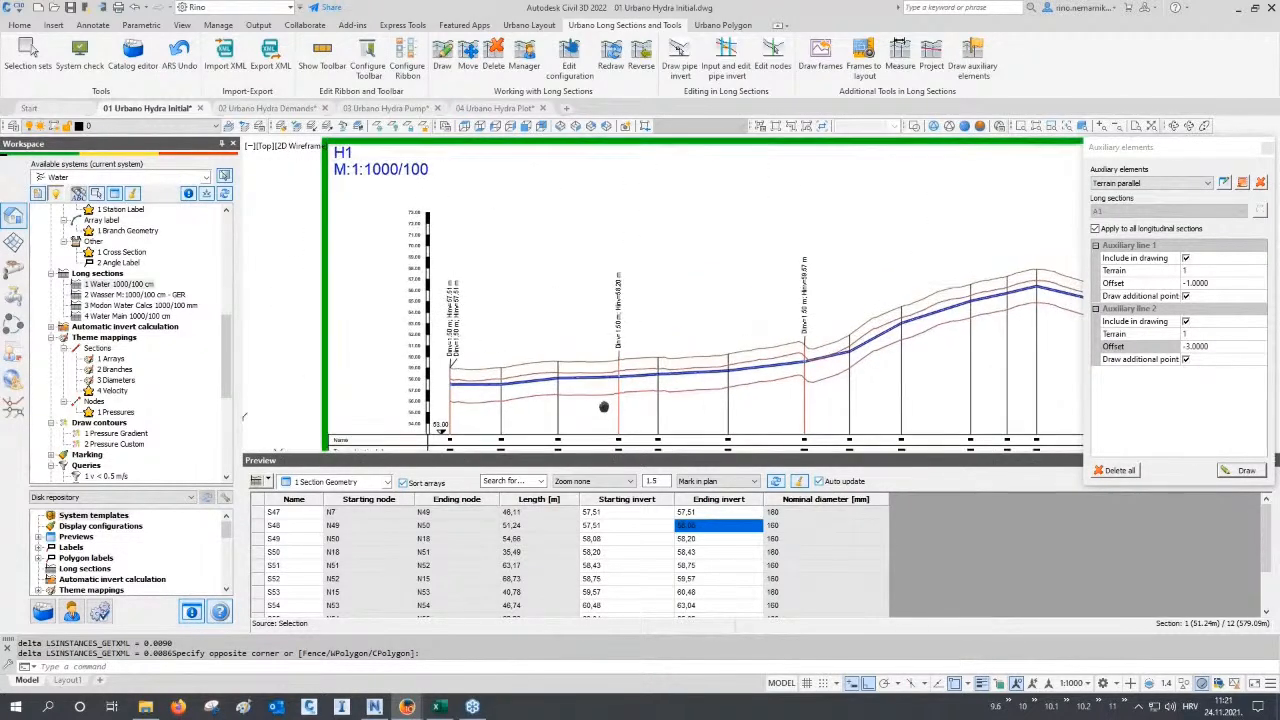
{"action": "left_click", "coordinate": [733, 82]}
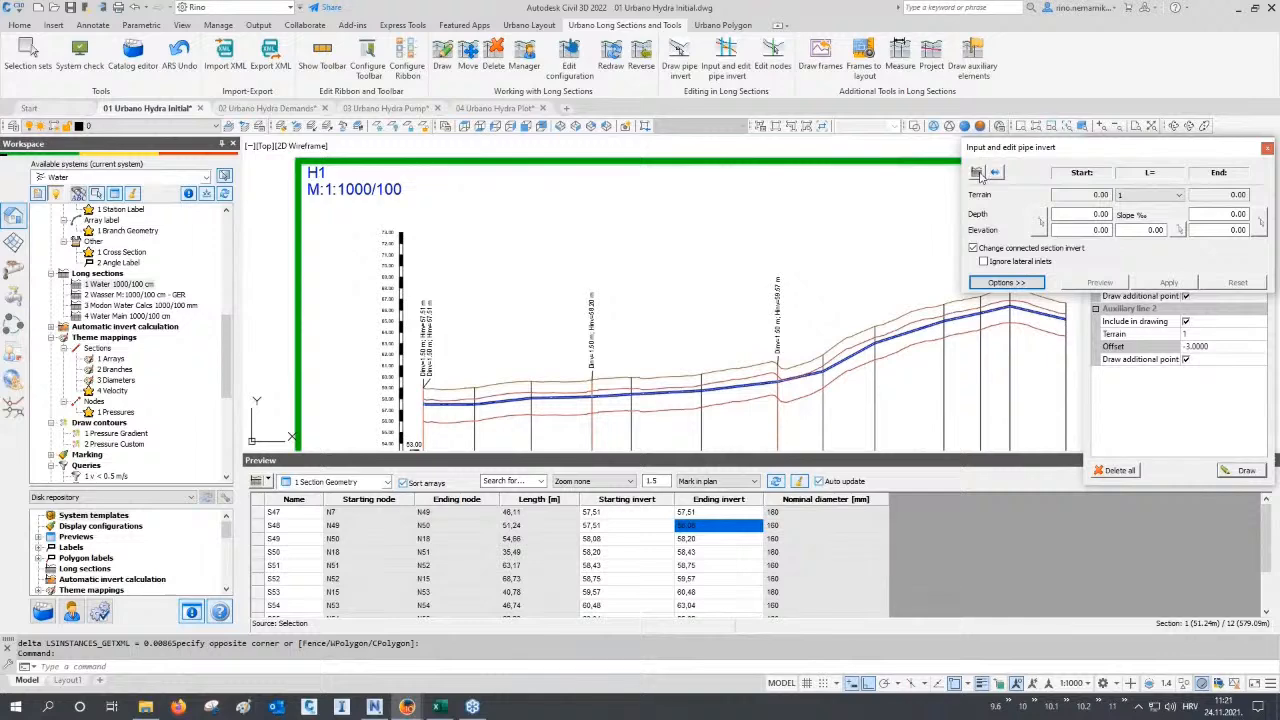
{"action": "left_click", "coordinate": [996, 173]}
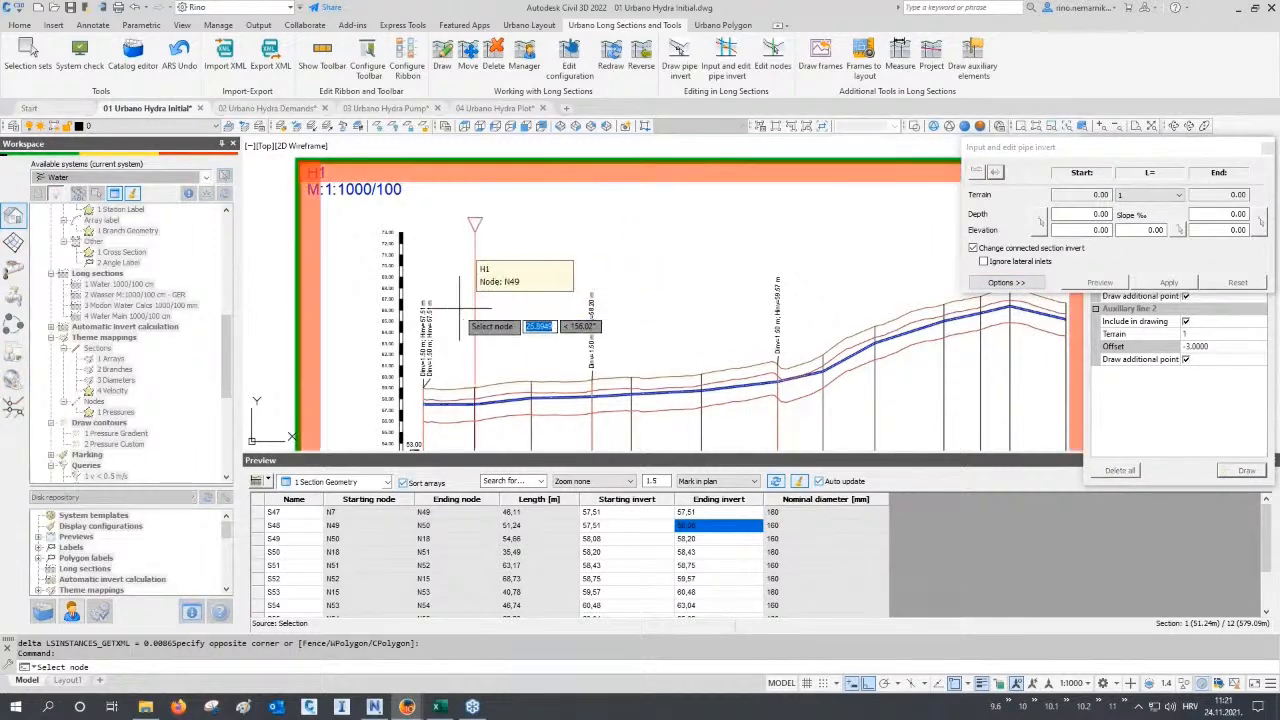
{"action": "left_click", "coordinate": [428, 314]}
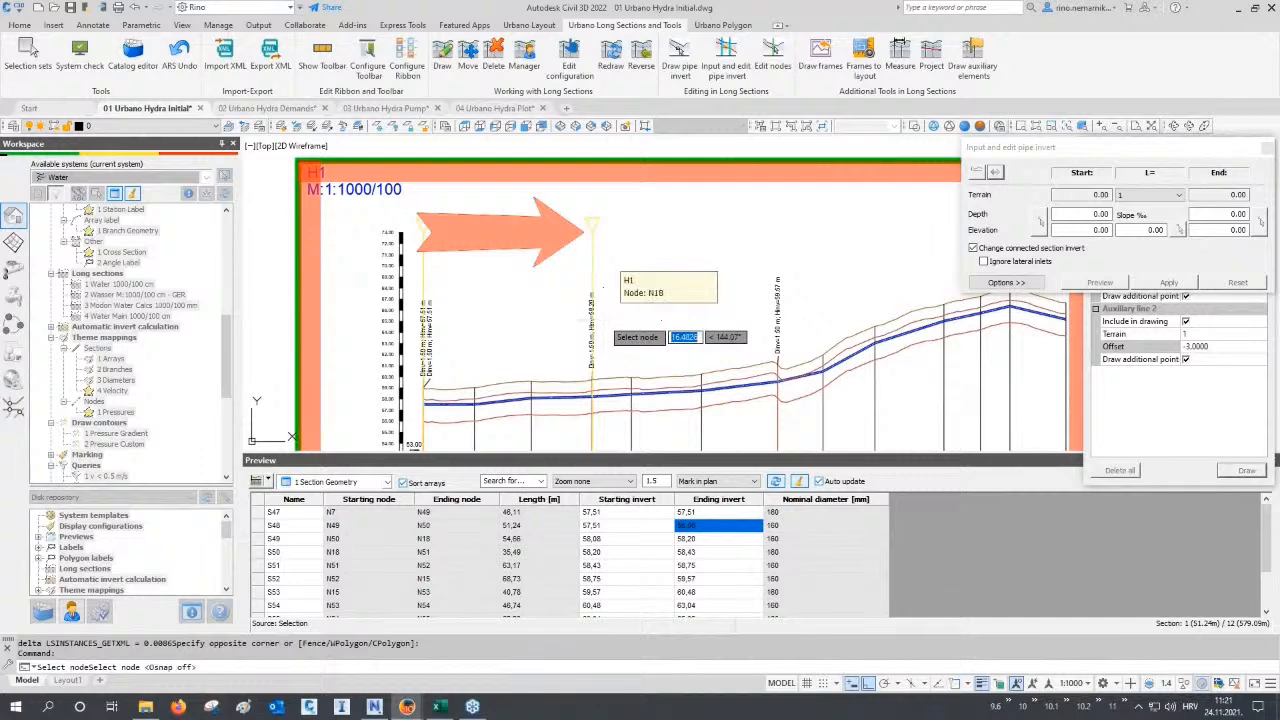
{"action": "left_click", "coordinate": [603, 320]}
{"action": "scroll", "coordinate": [705, 385], "scroll_direction": "up", "scroll_amount": 5}
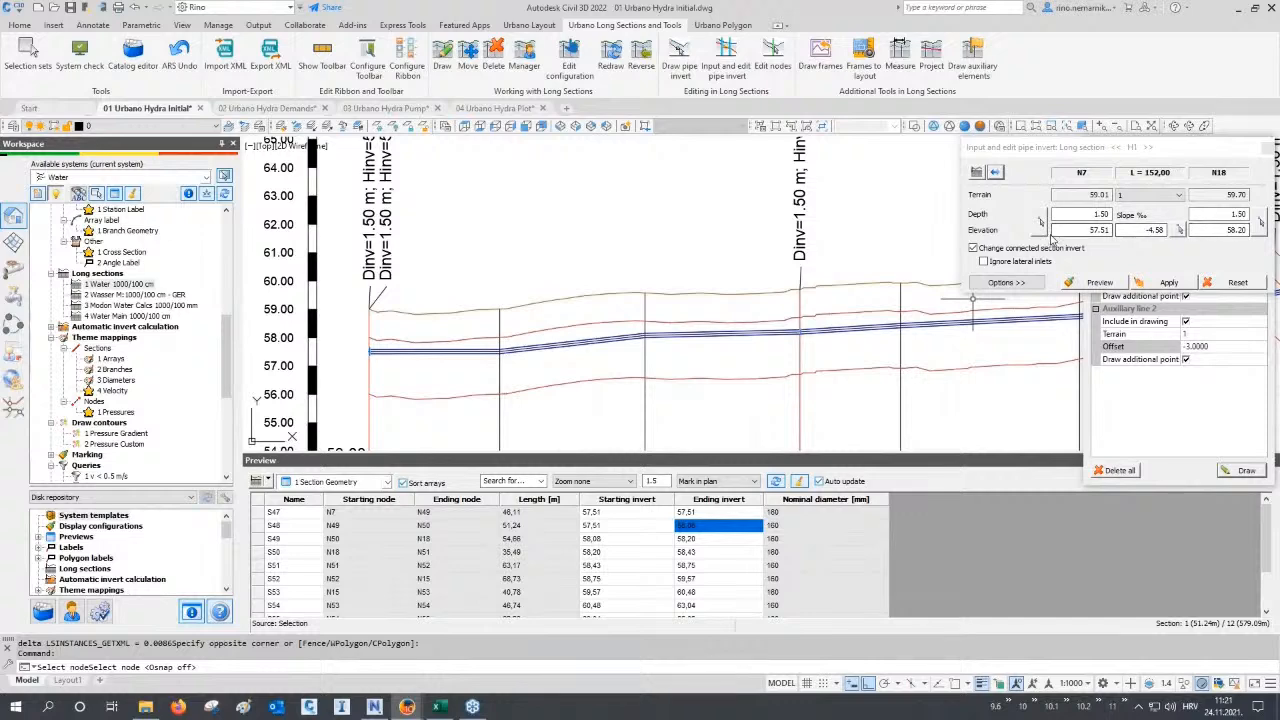
{"action": "double_click", "coordinate": [1154, 230]}
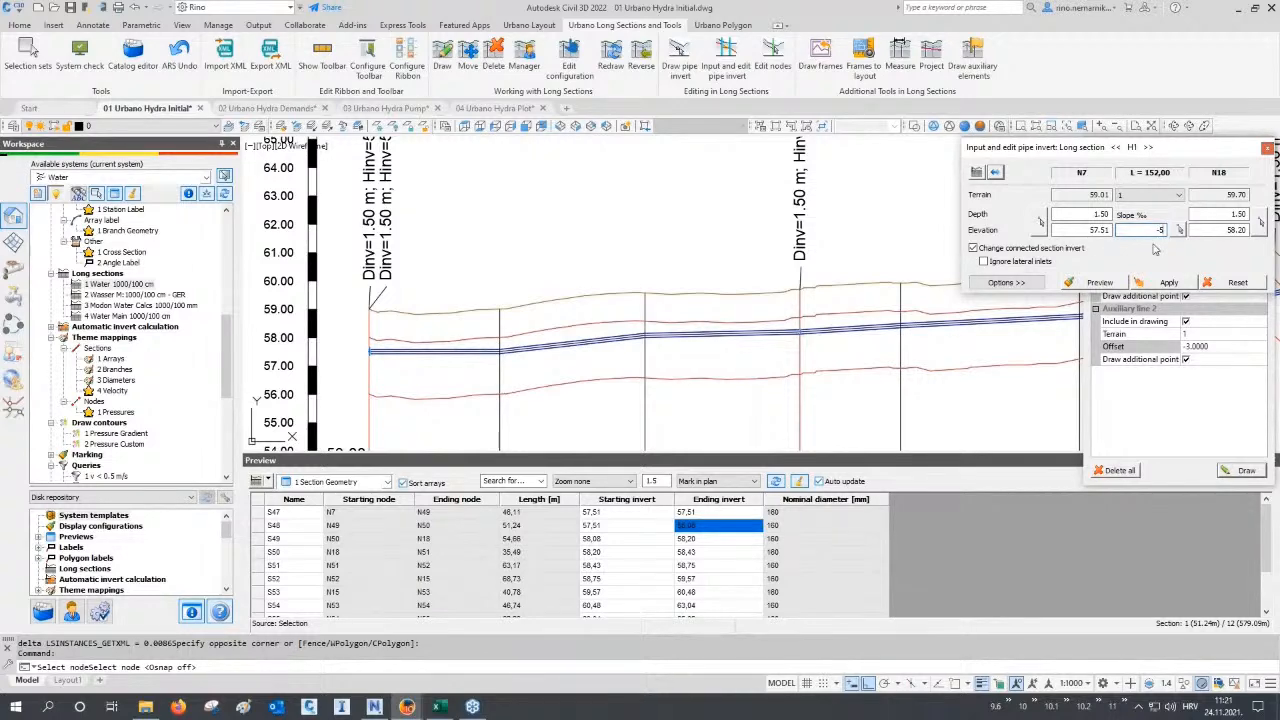
{"action": "left_click", "coordinate": [1115, 284]}
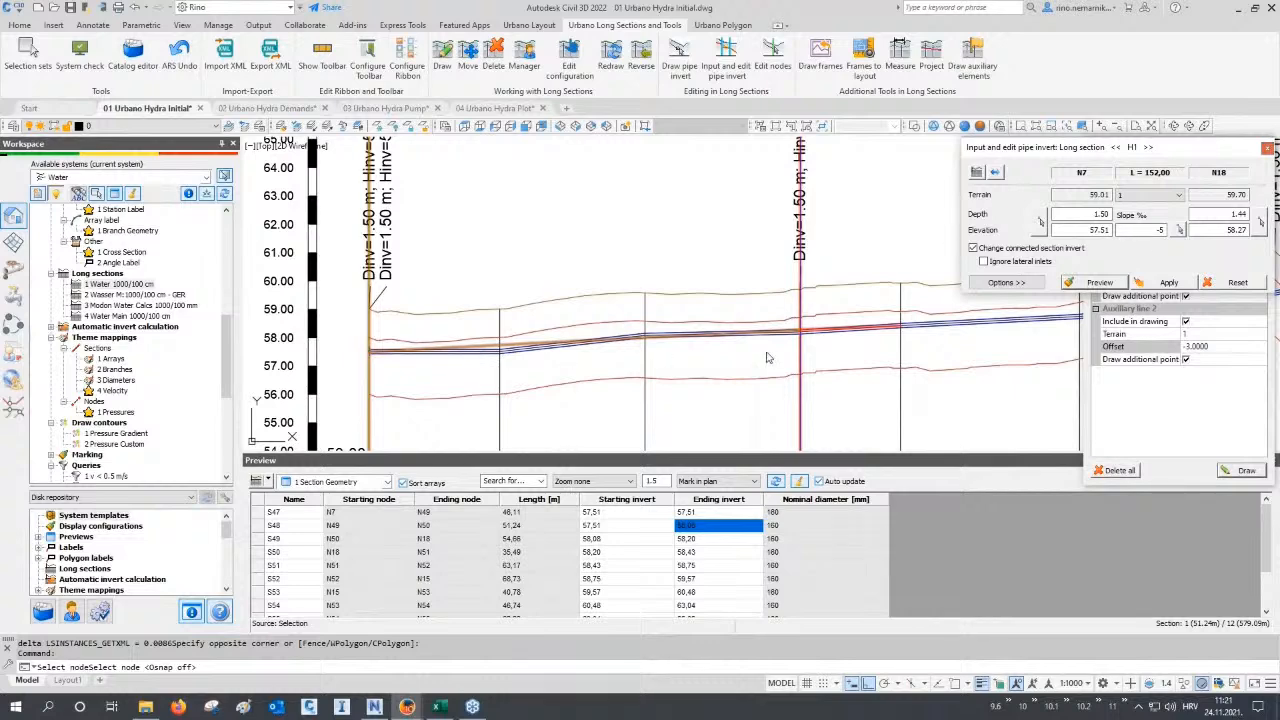
{"action": "left_click", "coordinate": [1170, 283]}
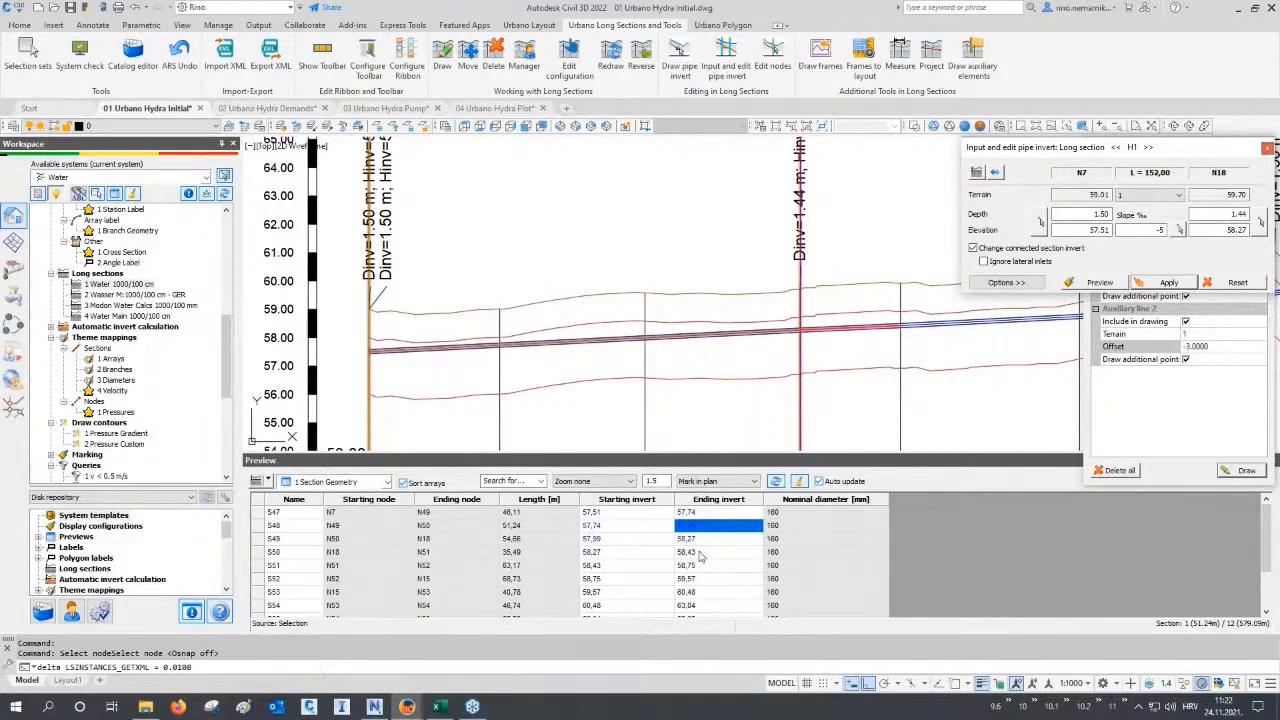
Set the pipe depth at node N15 to 2 for the N18–N15 stretch of H1, then preview, apply and finish invert editing.
{"action": "middle_click_drag", "start_coordinate": [377, 349], "coordinate": [377, 336]}
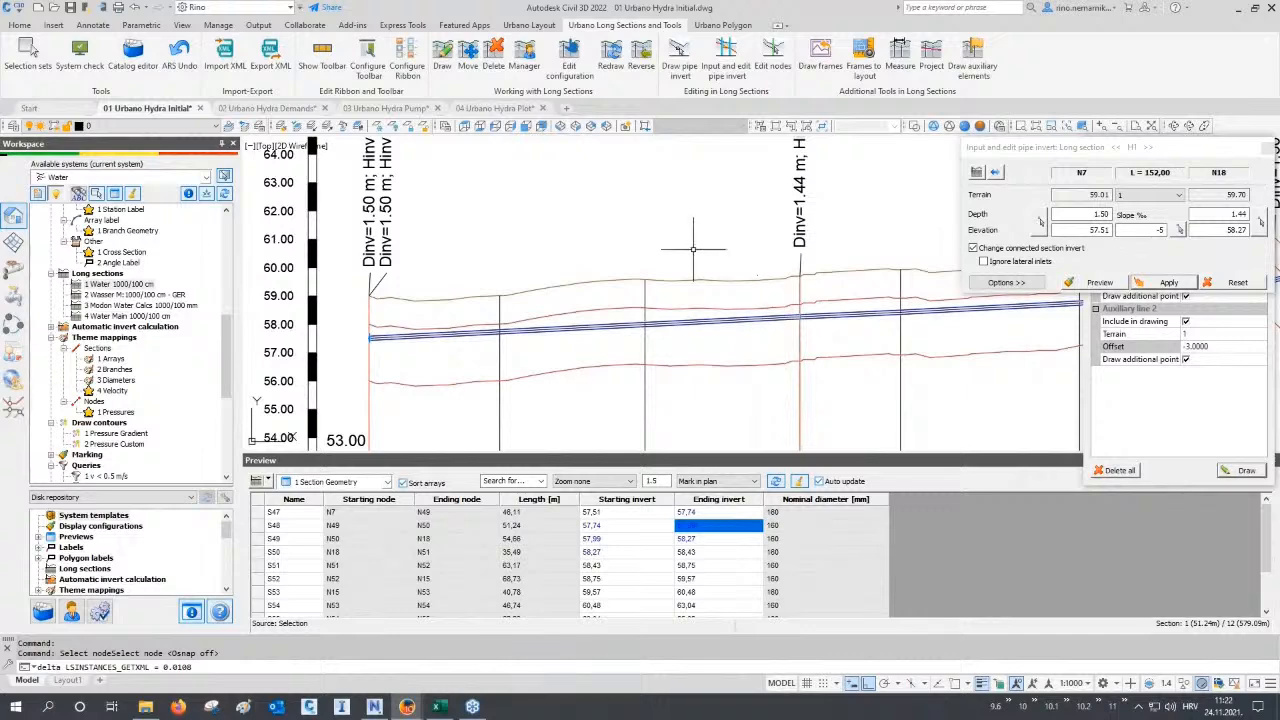
{"action": "scroll", "coordinate": [694, 249], "scroll_direction": "down", "scroll_amount": 3}
{"action": "scroll", "coordinate": [648, 382], "scroll_direction": "up", "scroll_amount": 6}
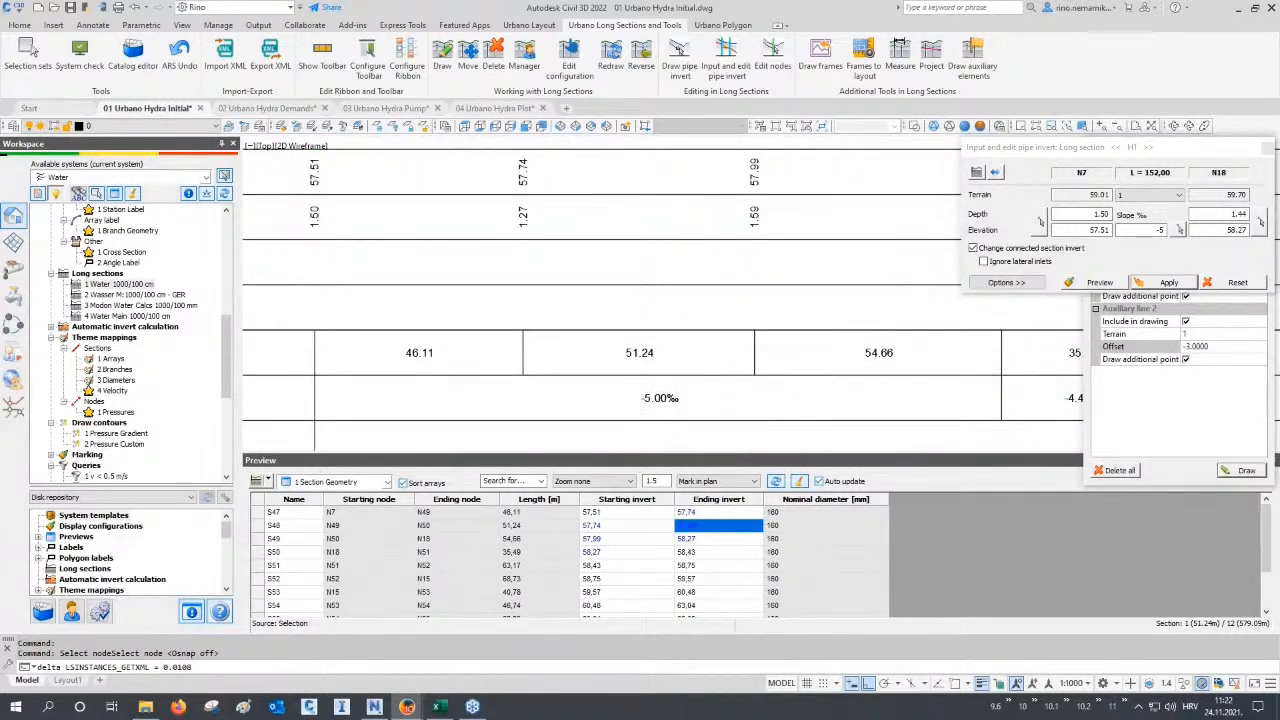
{"action": "scroll", "coordinate": [650, 408], "scroll_direction": "up", "scroll_amount": 2}
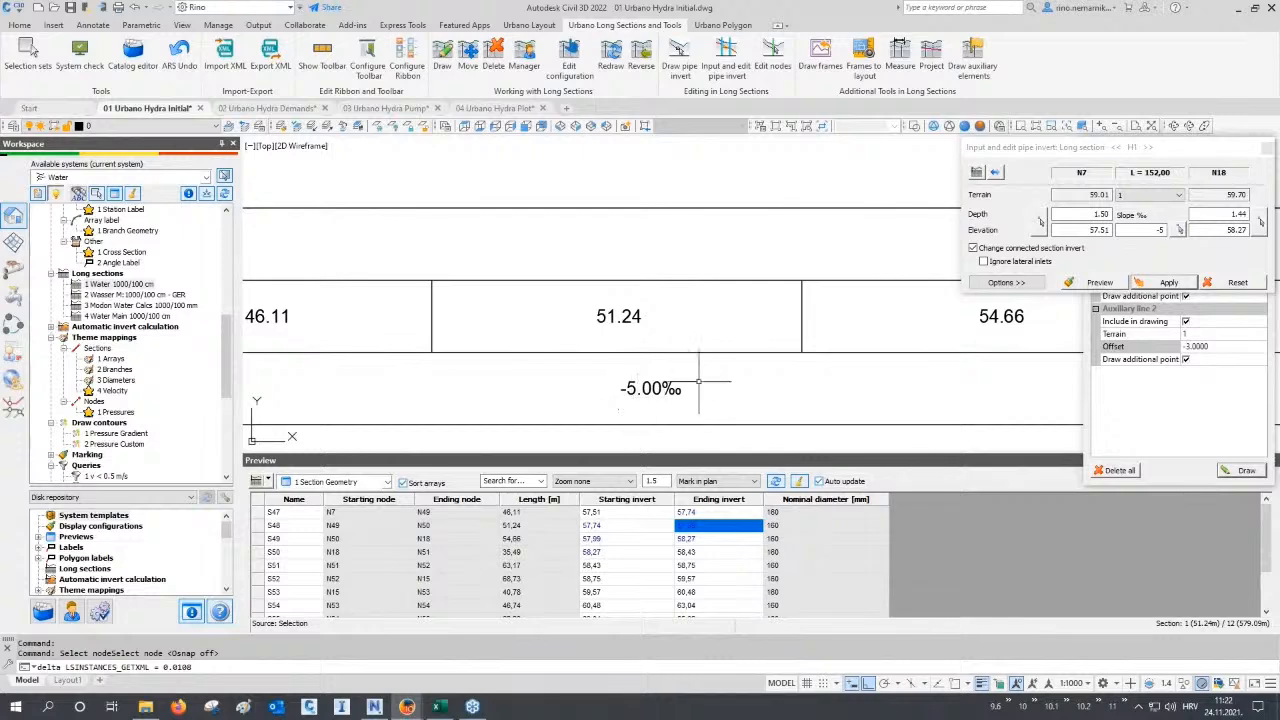
{"action": "scroll", "coordinate": [580, 398], "scroll_direction": "down", "scroll_amount": 6}
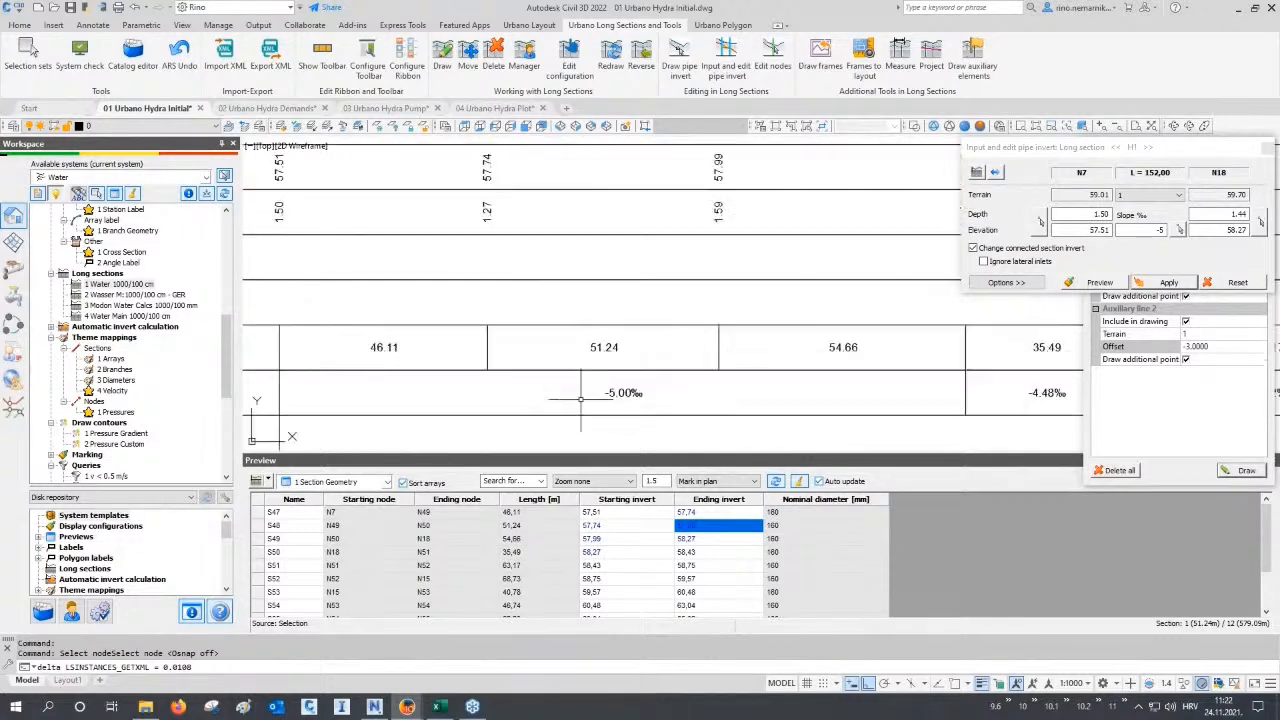
{"action": "scroll", "coordinate": [805, 230], "scroll_direction": "up", "scroll_amount": 2}
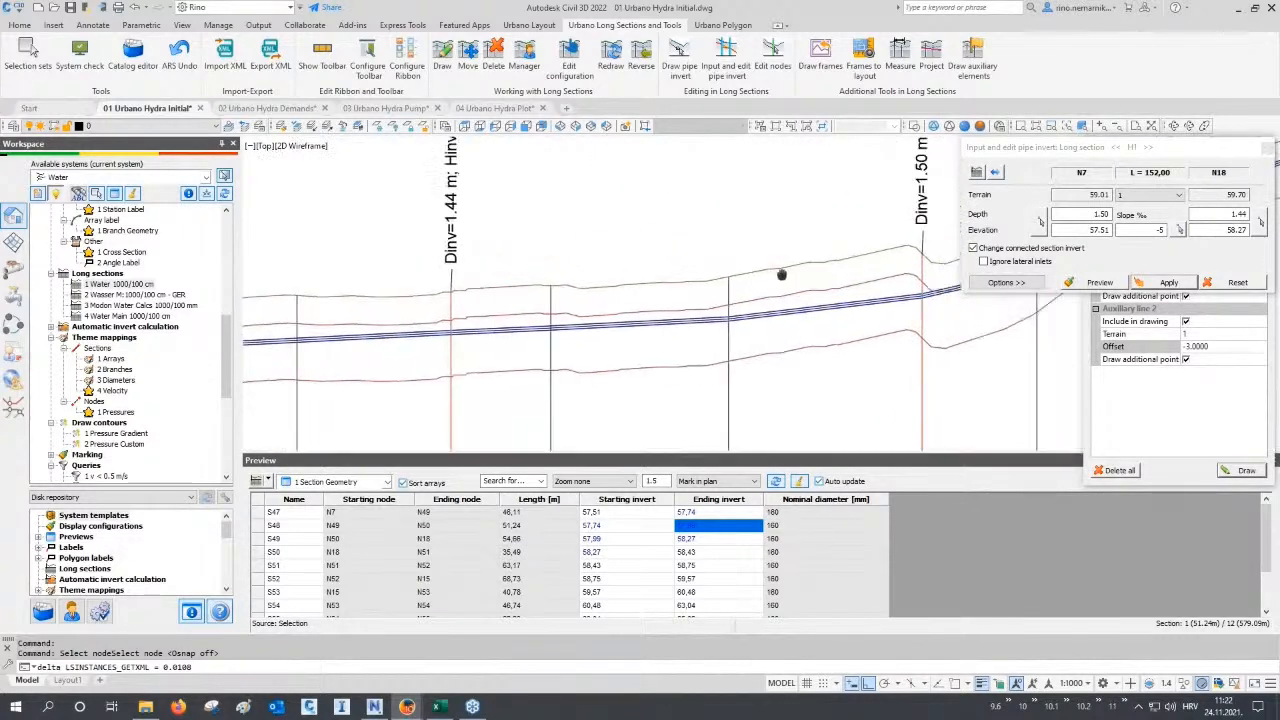
{"action": "left_click", "coordinate": [995, 172]}
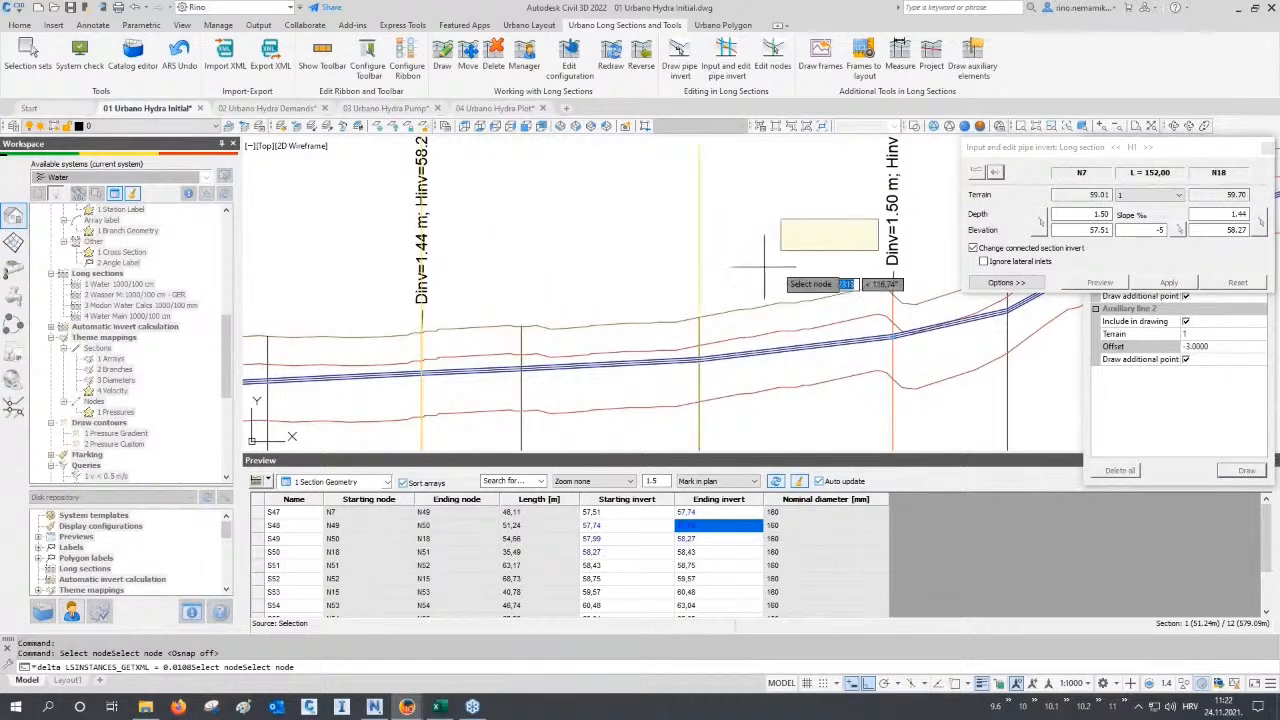
{"action": "left_click", "coordinate": [829, 296]}
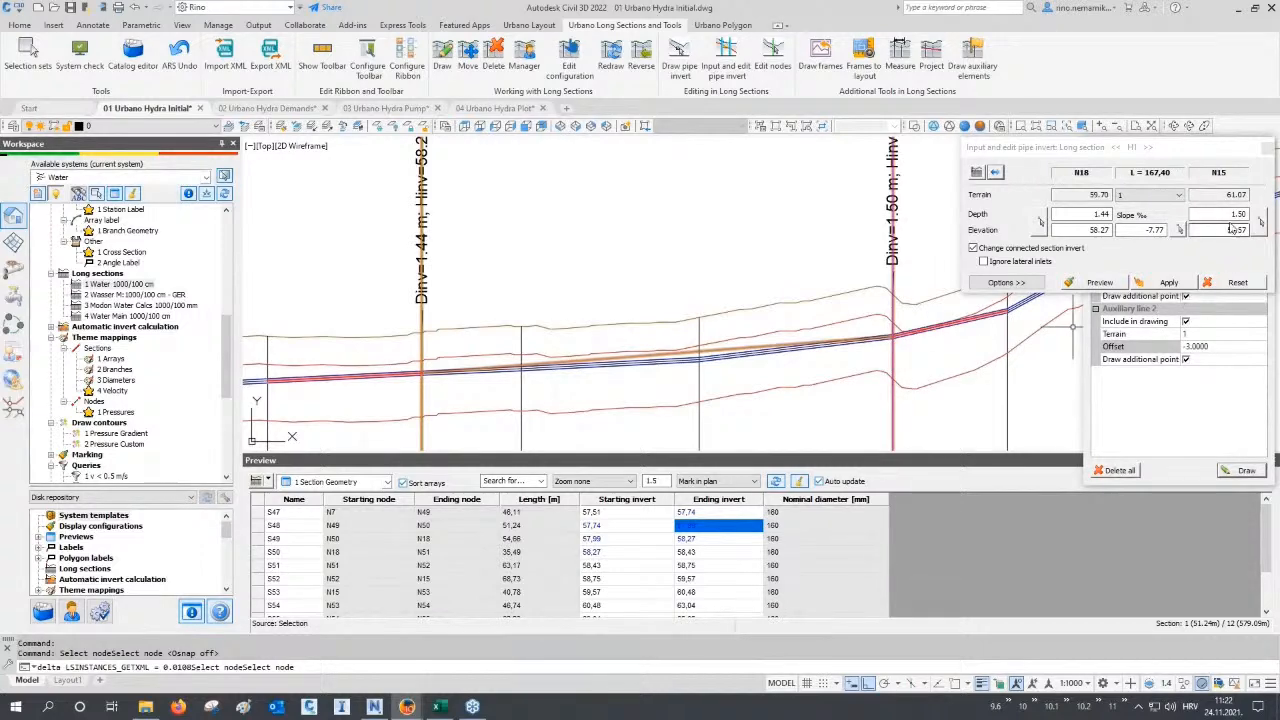
{"action": "left_click_drag", "start_coordinate": [1223, 215], "coordinate": [1254, 215]}
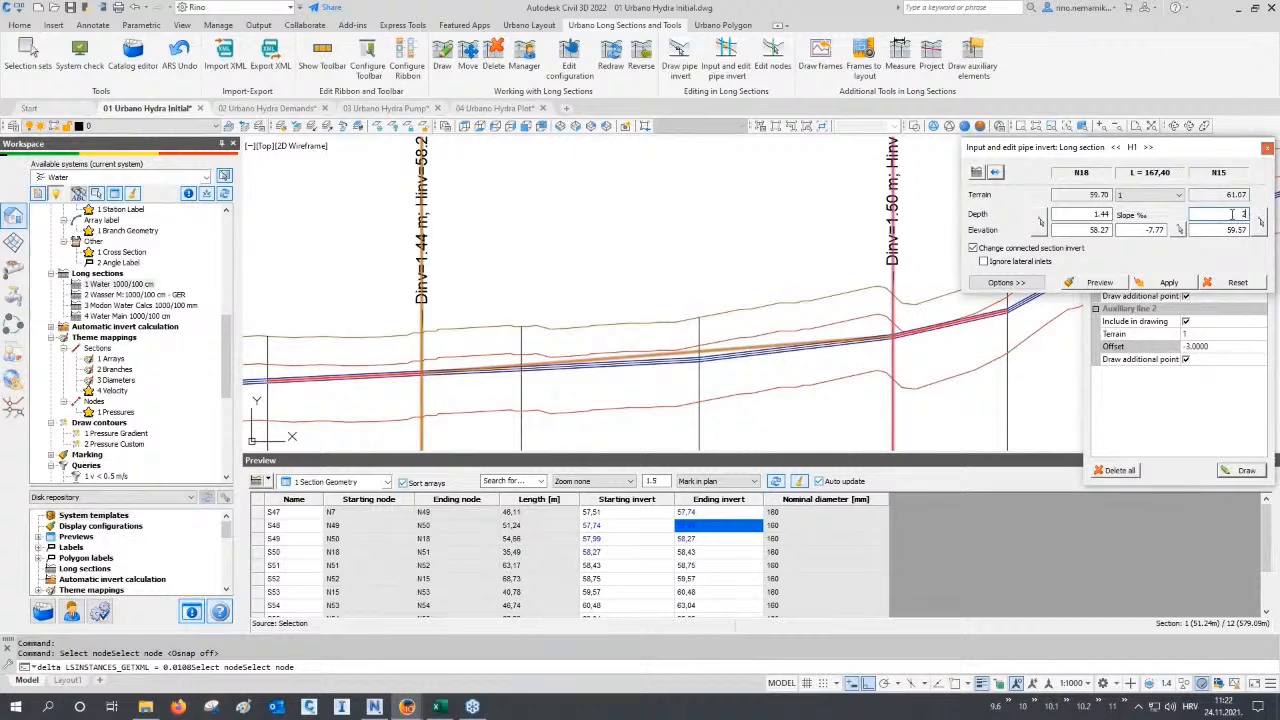
{"action": "left_click", "coordinate": [1100, 283]}
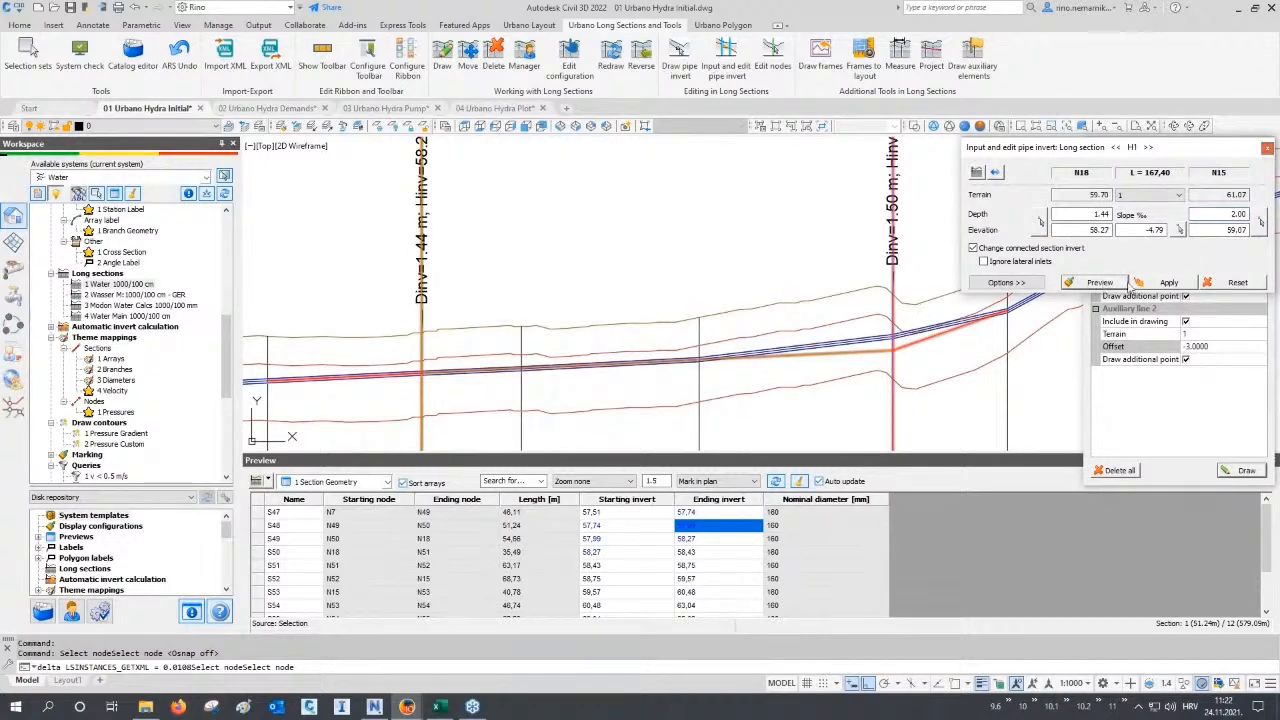
{"action": "left_click", "coordinate": [1163, 283]}
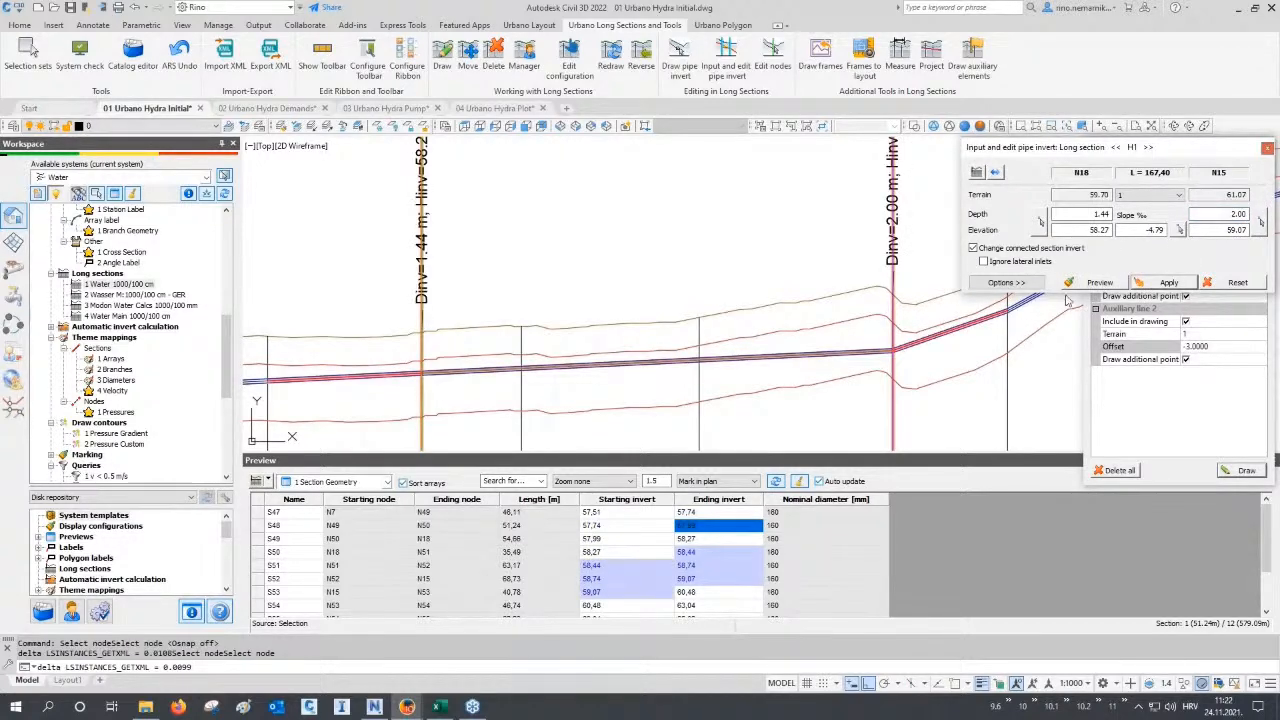
{"action": "left_click", "coordinate": [1267, 148]}
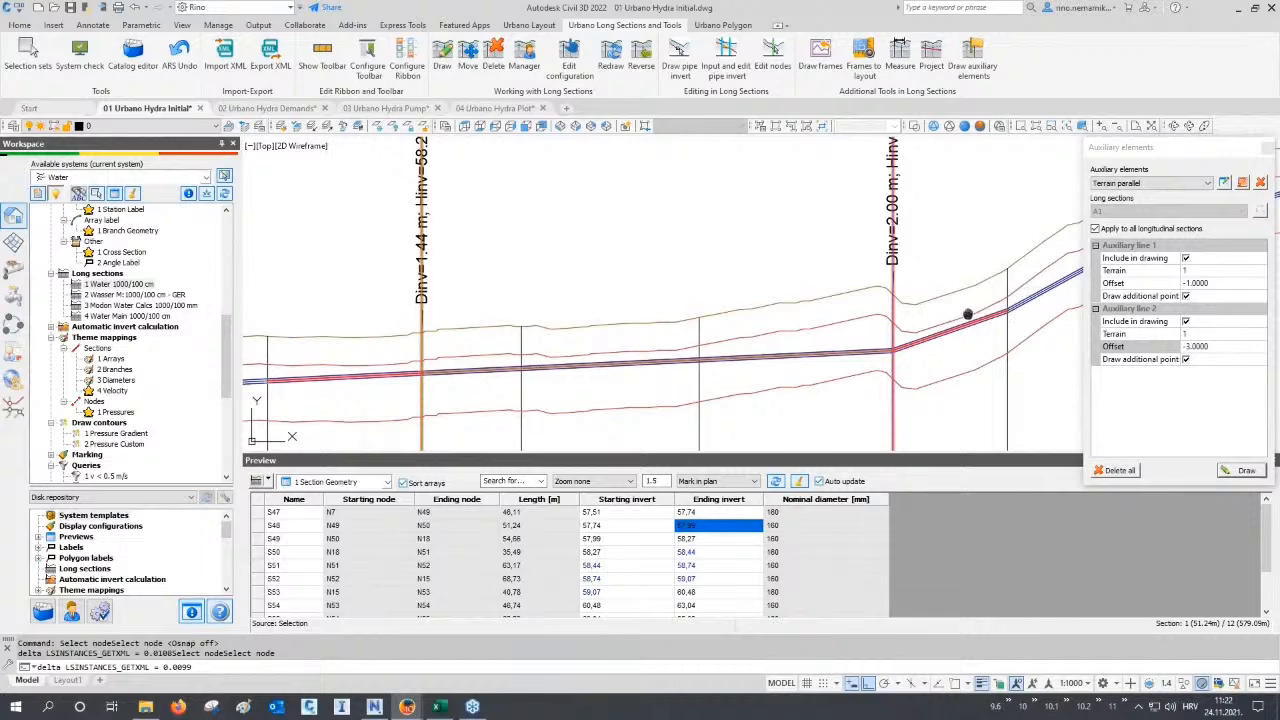
Examine the pipe against the auxiliary lines around node N15 in H1 and along the H3 longitudinal section.
{"action": "scroll", "coordinate": [1014, 284], "scroll_direction": "up", "scroll_amount": 2}
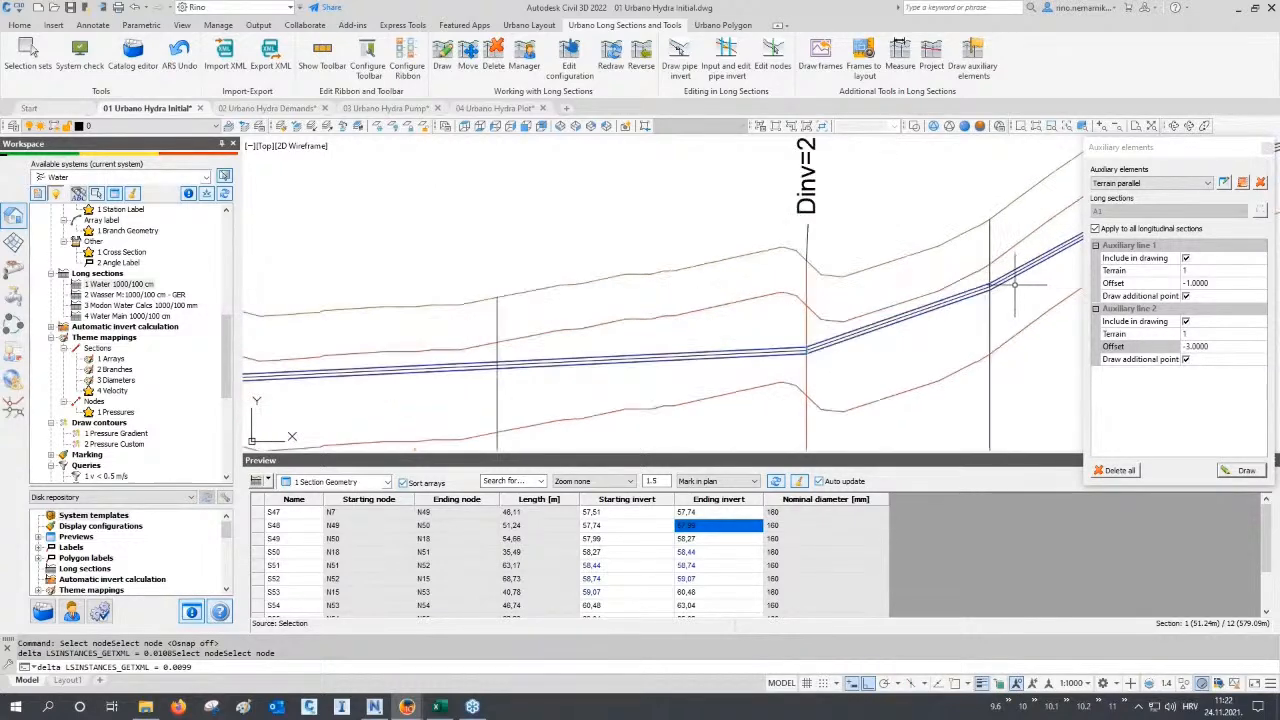
{"action": "scroll", "coordinate": [723, 265], "scroll_direction": "down", "scroll_amount": 5}
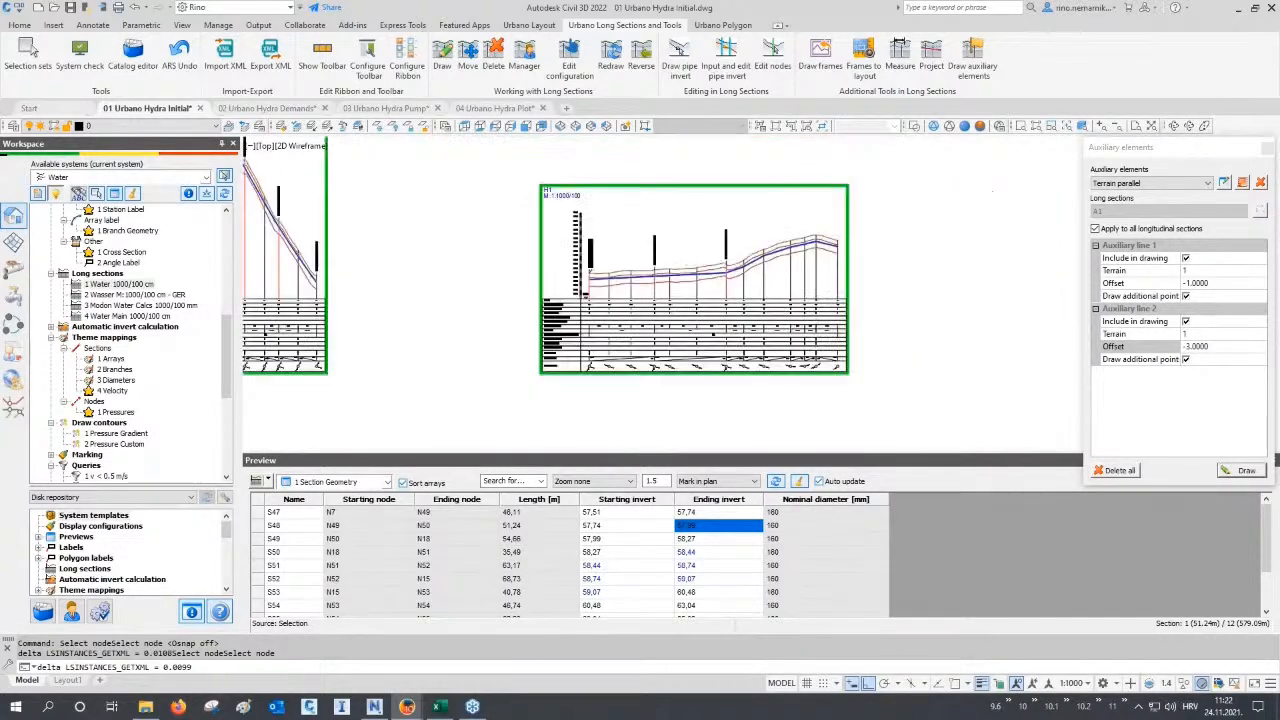
{"action": "scroll", "coordinate": [717, 267], "scroll_direction": "down", "scroll_amount": 5}
{"action": "middle_click_drag", "start_coordinate": [714, 317], "coordinate": [713, 240]}
{"action": "middle_click_drag", "start_coordinate": [709, 343], "coordinate": [710, 251]}
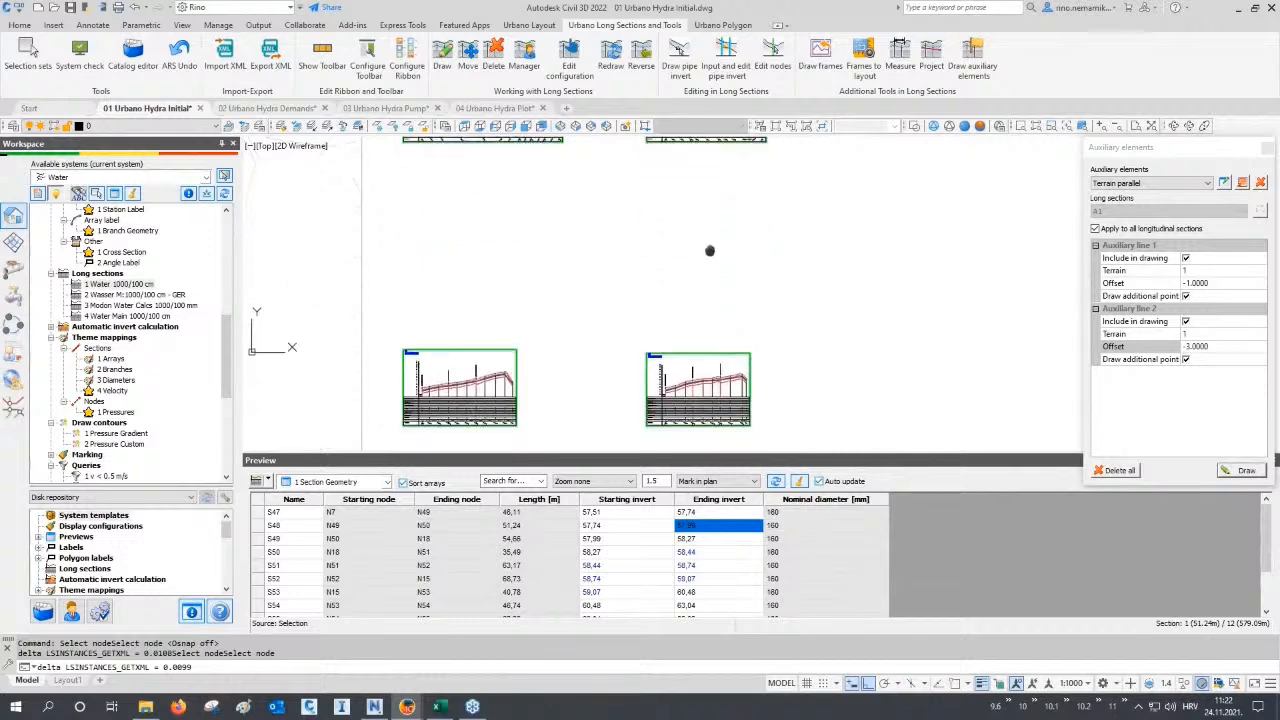
{"action": "scroll", "coordinate": [695, 385], "scroll_direction": "up", "scroll_amount": 8}
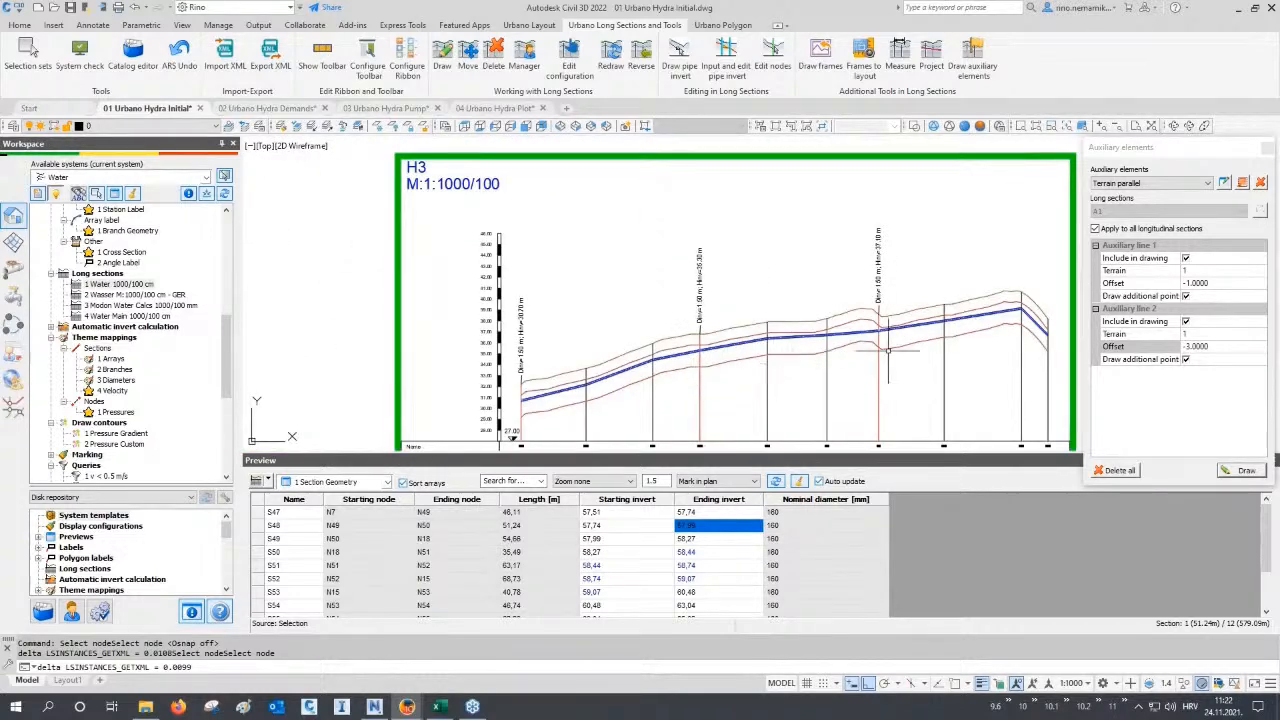
{"action": "scroll", "coordinate": [887, 350], "scroll_direction": "up", "scroll_amount": 3}
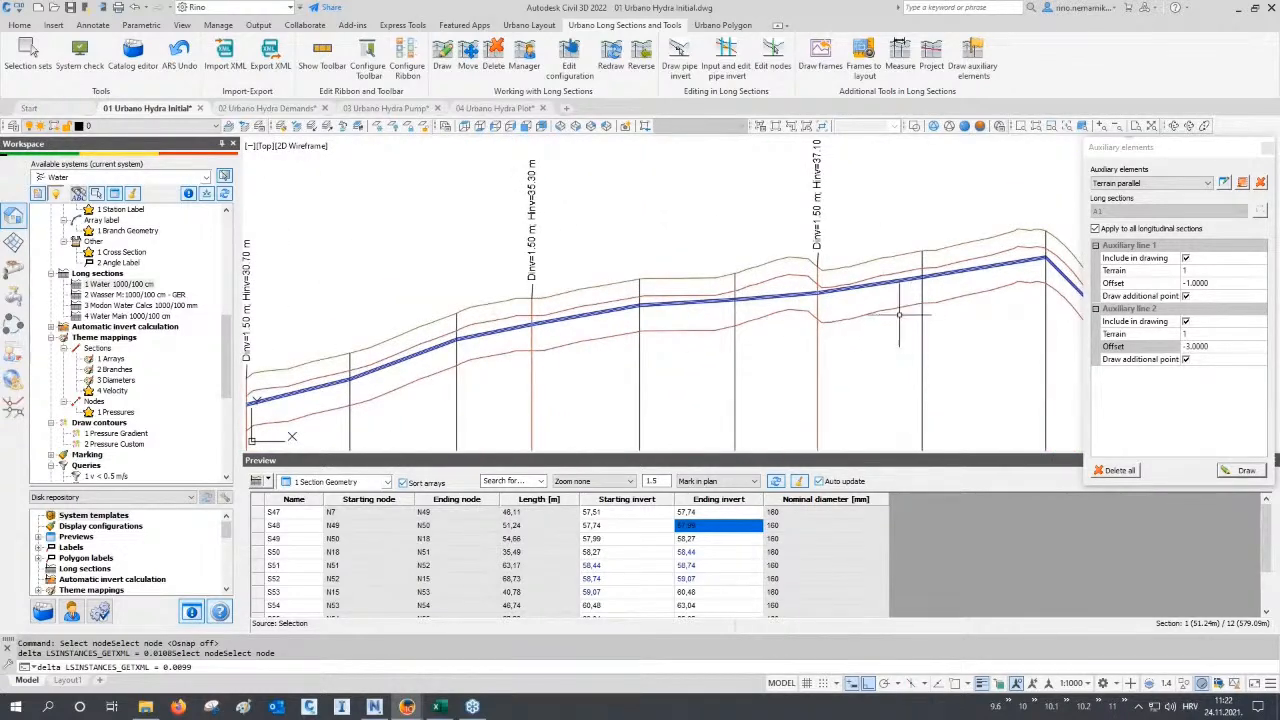
{"action": "scroll", "coordinate": [751, 308], "scroll_direction": "down", "scroll_amount": 4}
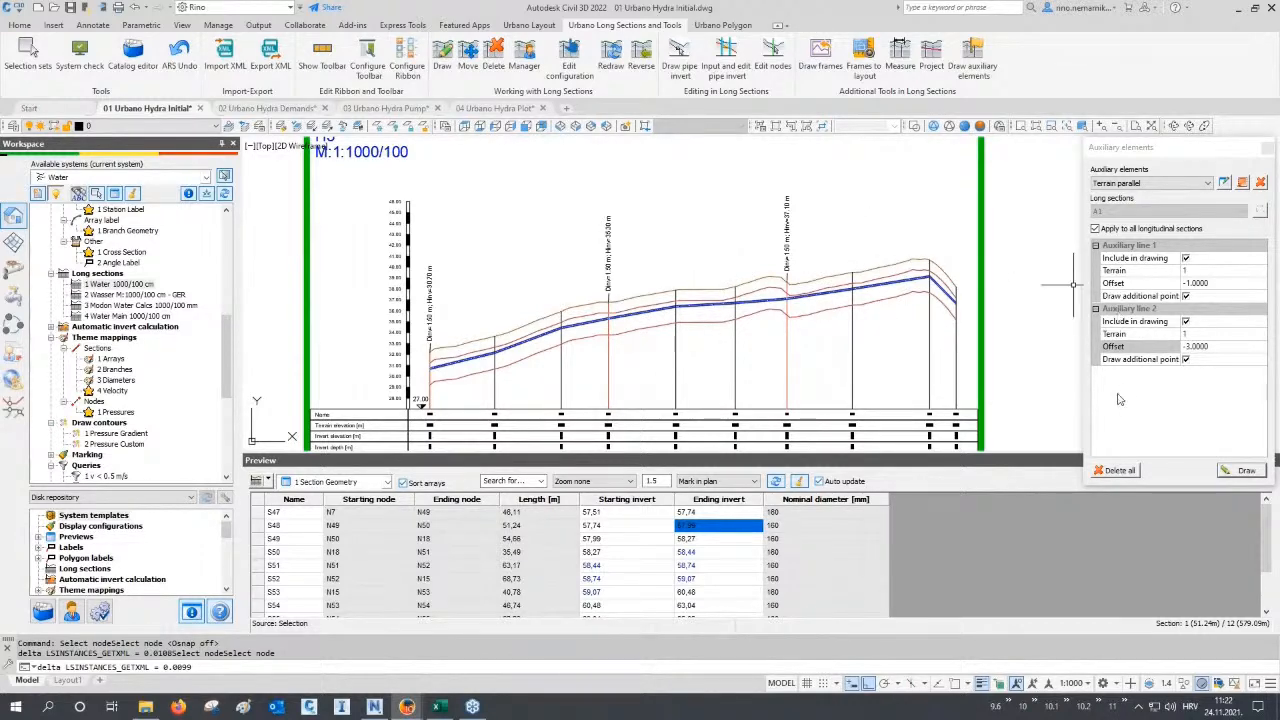
Delete all auxiliary lines from the longitudinal sections and close the auxiliary elements and section preview windows.
{"action": "left_click", "coordinate": [1118, 471]}
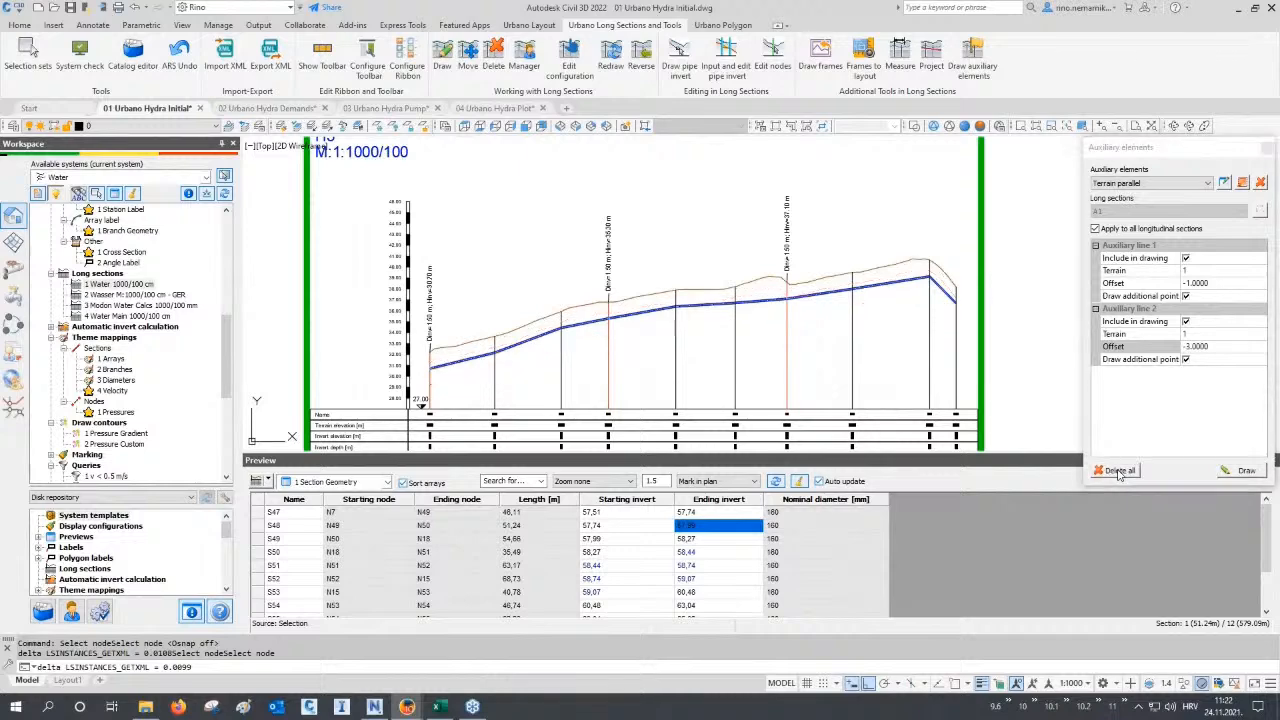
{"action": "left_click", "coordinate": [1266, 149]}
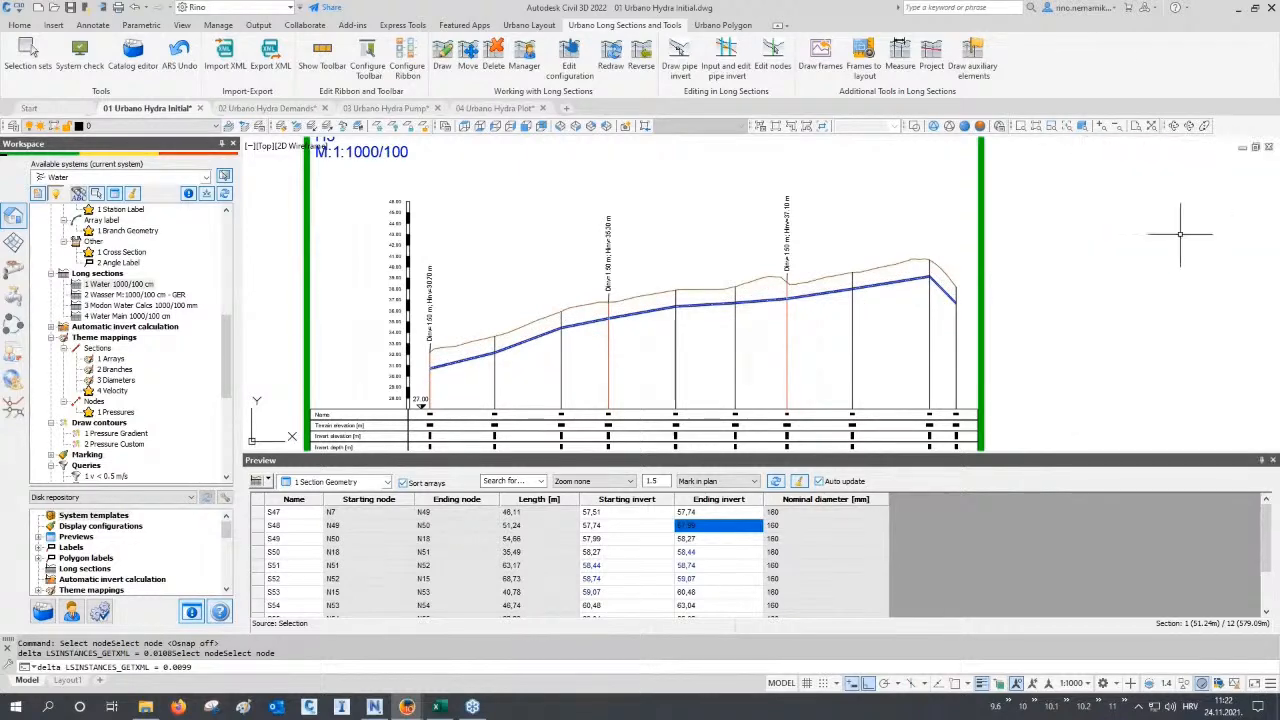
{"action": "left_click", "coordinate": [1272, 460]}
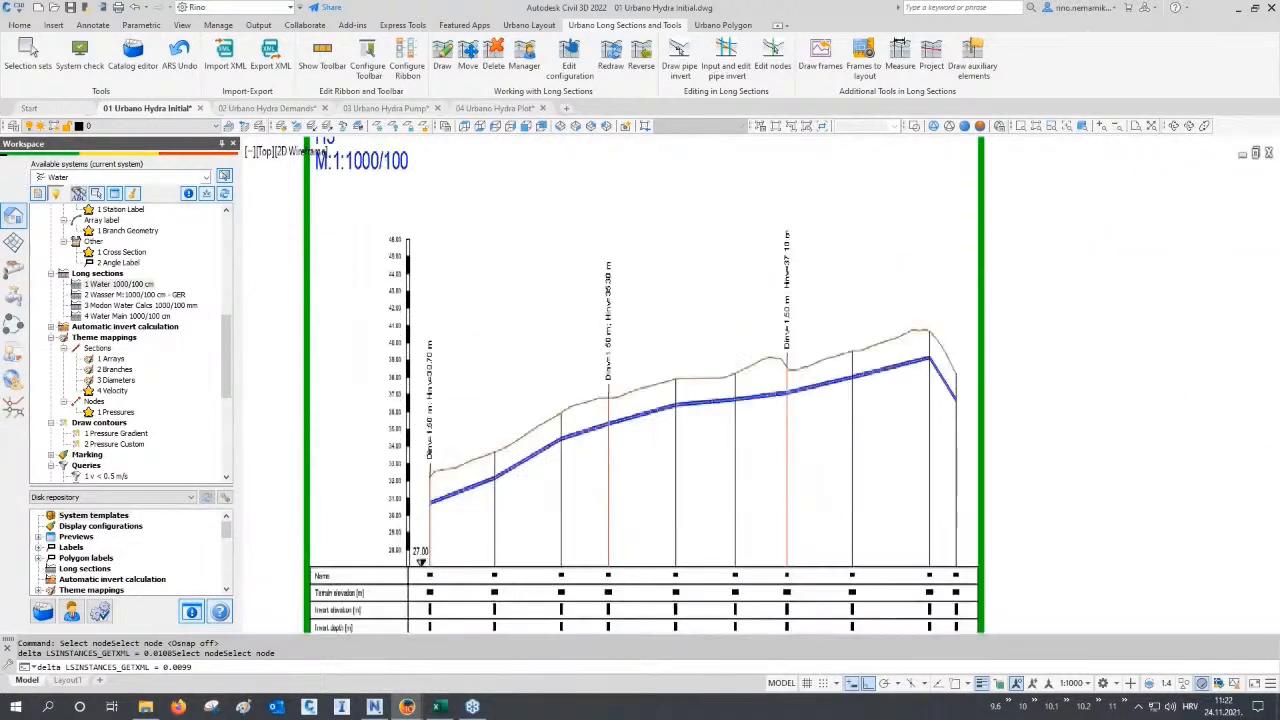
Regenerate the drawing with the whole Novi Vinodolski pipe network in view.
{"action": "scroll", "coordinate": [725, 393], "scroll_direction": "down", "scroll_amount": 6}
{"action": "scroll", "coordinate": [732, 401], "scroll_direction": "down", "scroll_amount": 2}
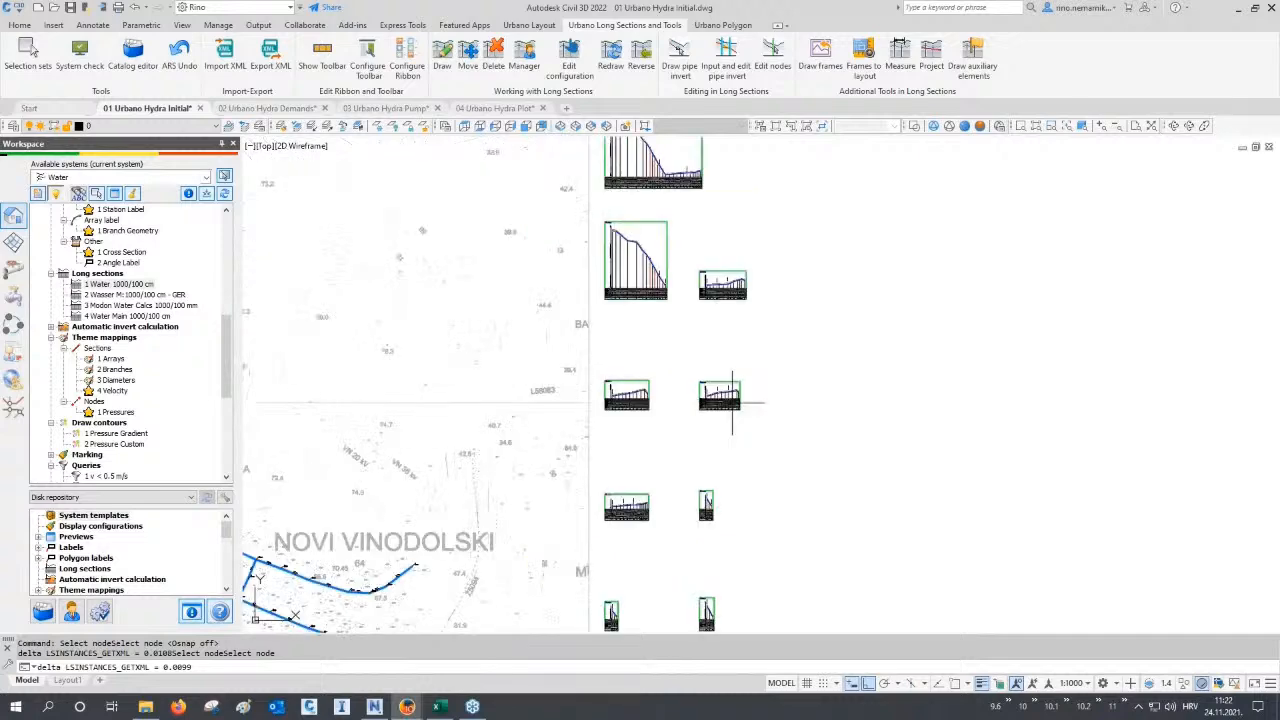
{"action": "scroll", "coordinate": [733, 402], "scroll_direction": "down", "scroll_amount": 2}
{"action": "middle_click_drag", "start_coordinate": [313, 495], "coordinate": [510, 476]}
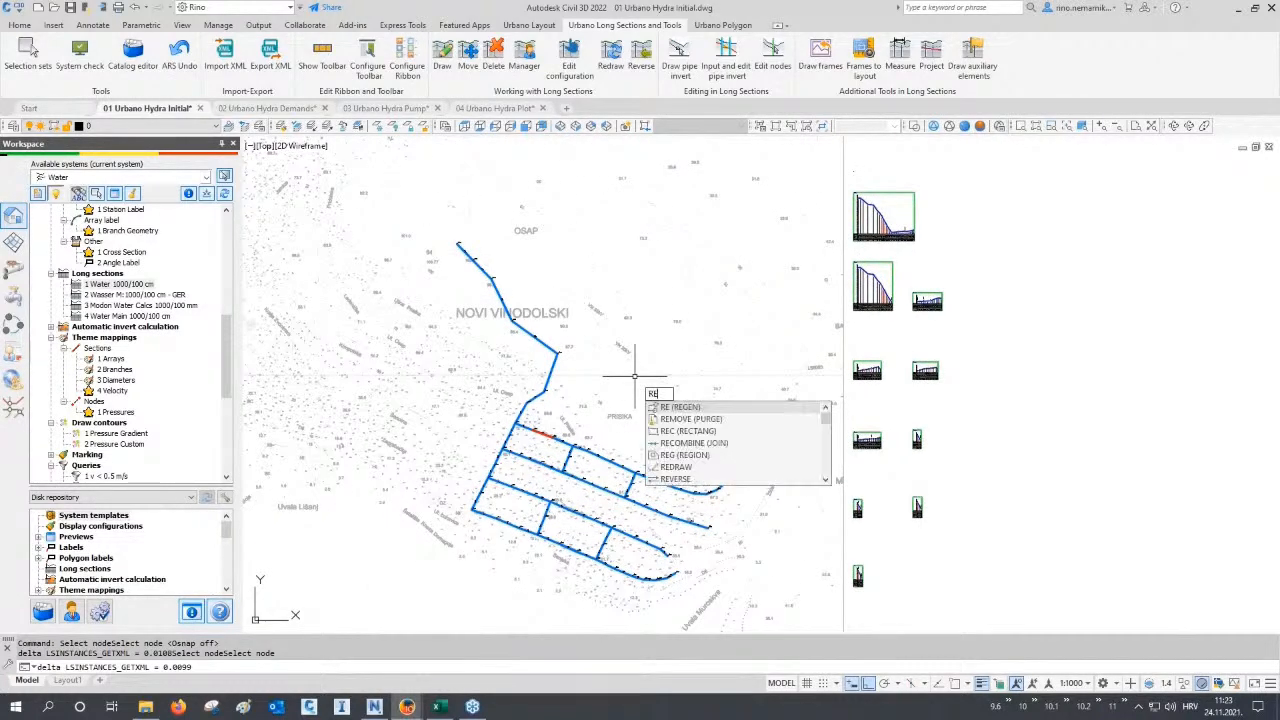
{"action": "key", "text": "Return"}
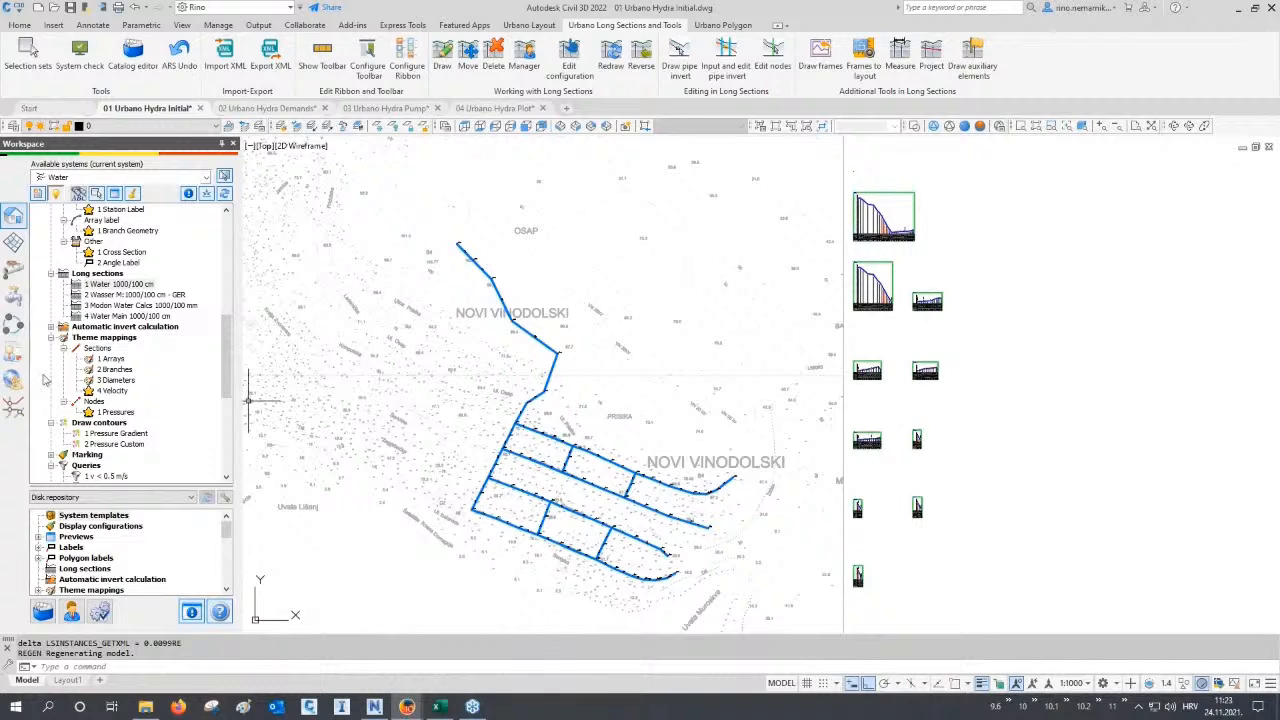
Assign air release and washout valves in Auto mode to all network nodes, limiting the changeover to ordinary nodes.
{"action": "left_click", "coordinate": [15, 297]}
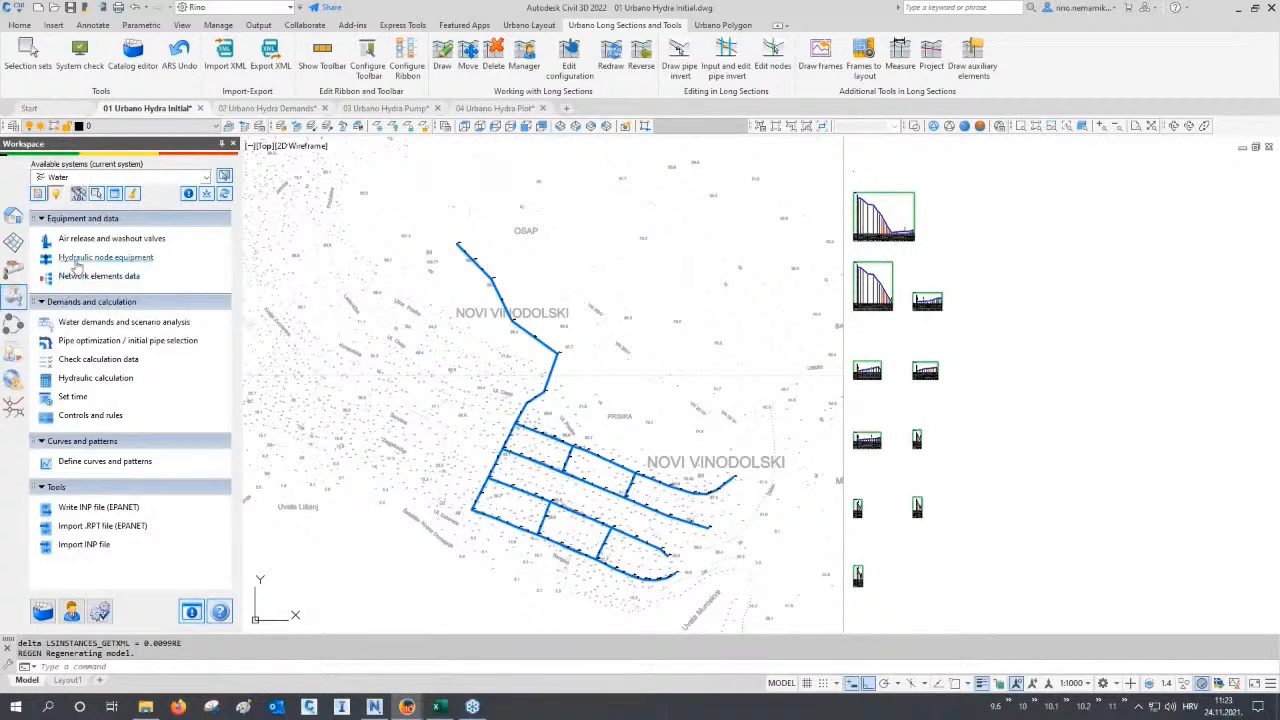
{"action": "left_click", "coordinate": [78, 242]}
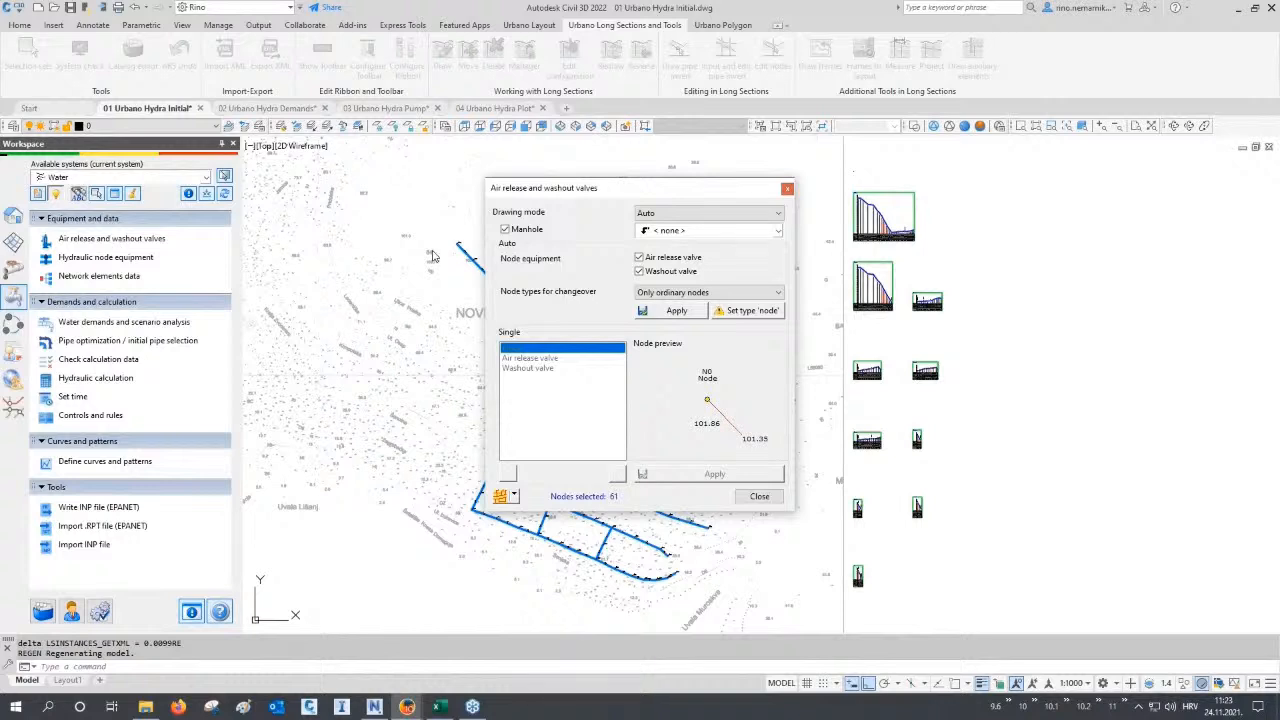
{"action": "left_click", "coordinate": [683, 213]}
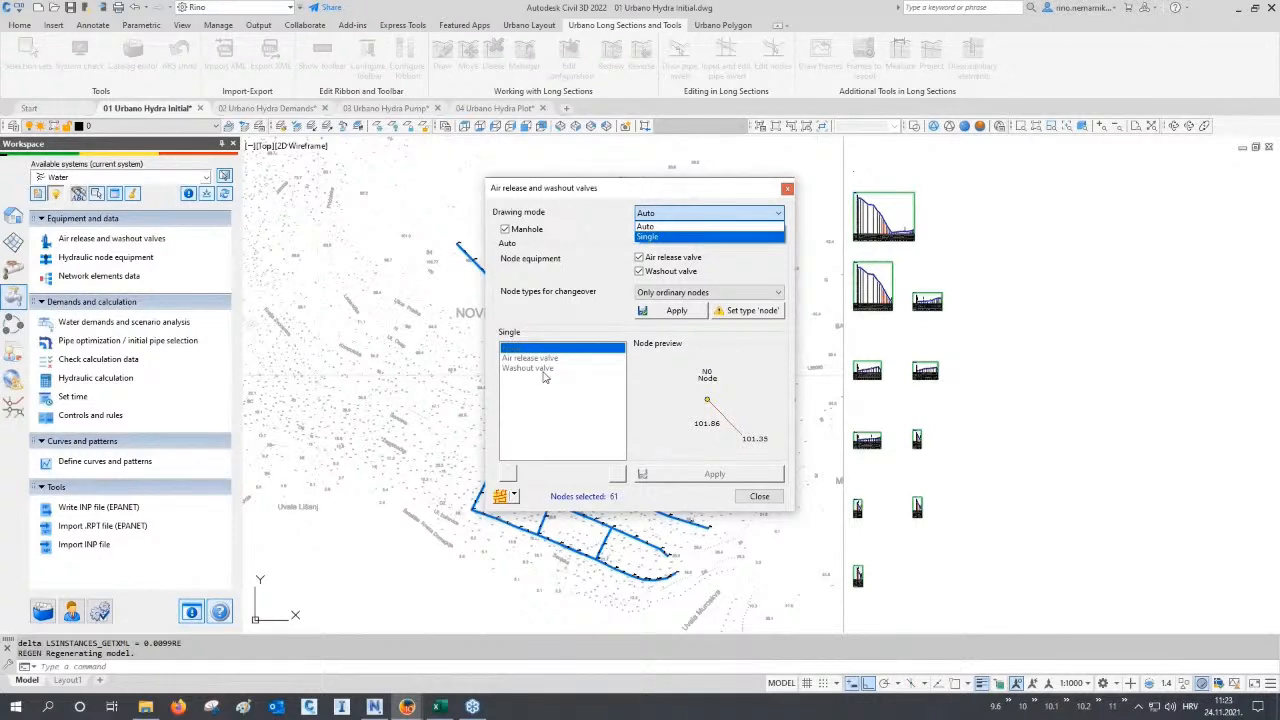
{"action": "left_click", "coordinate": [499, 502]}
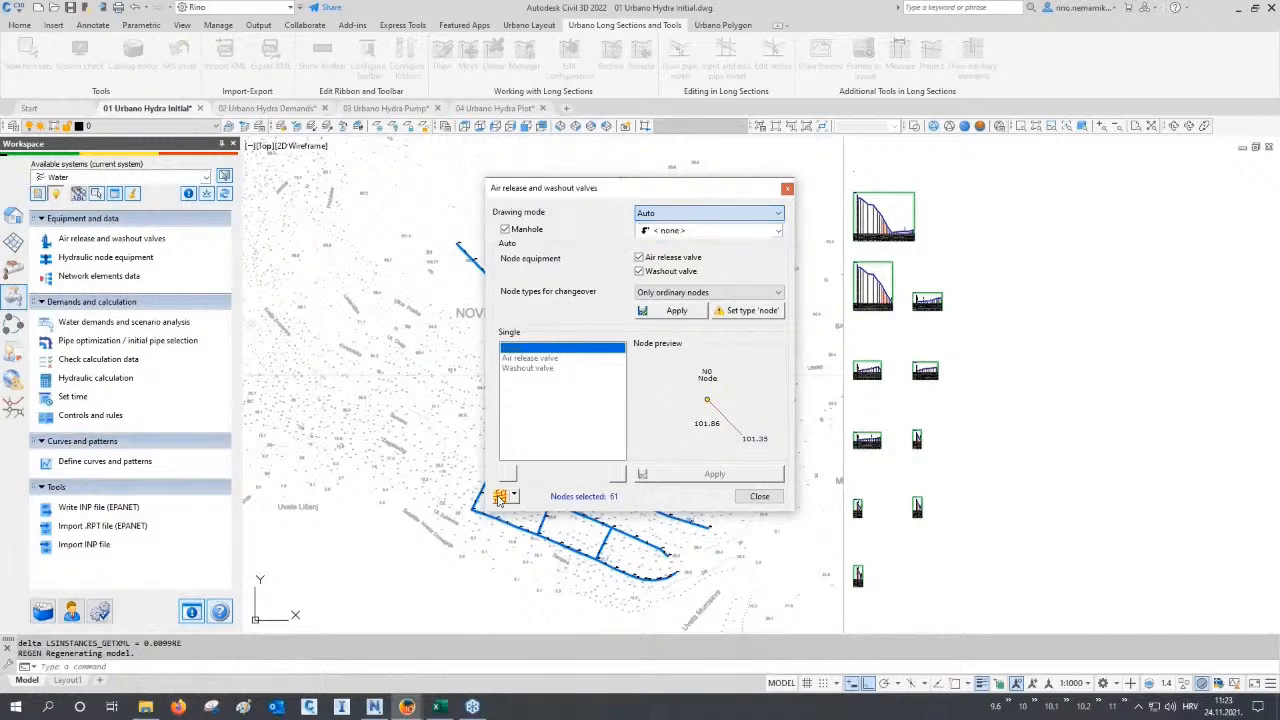
{"action": "left_click", "coordinate": [500, 496]}
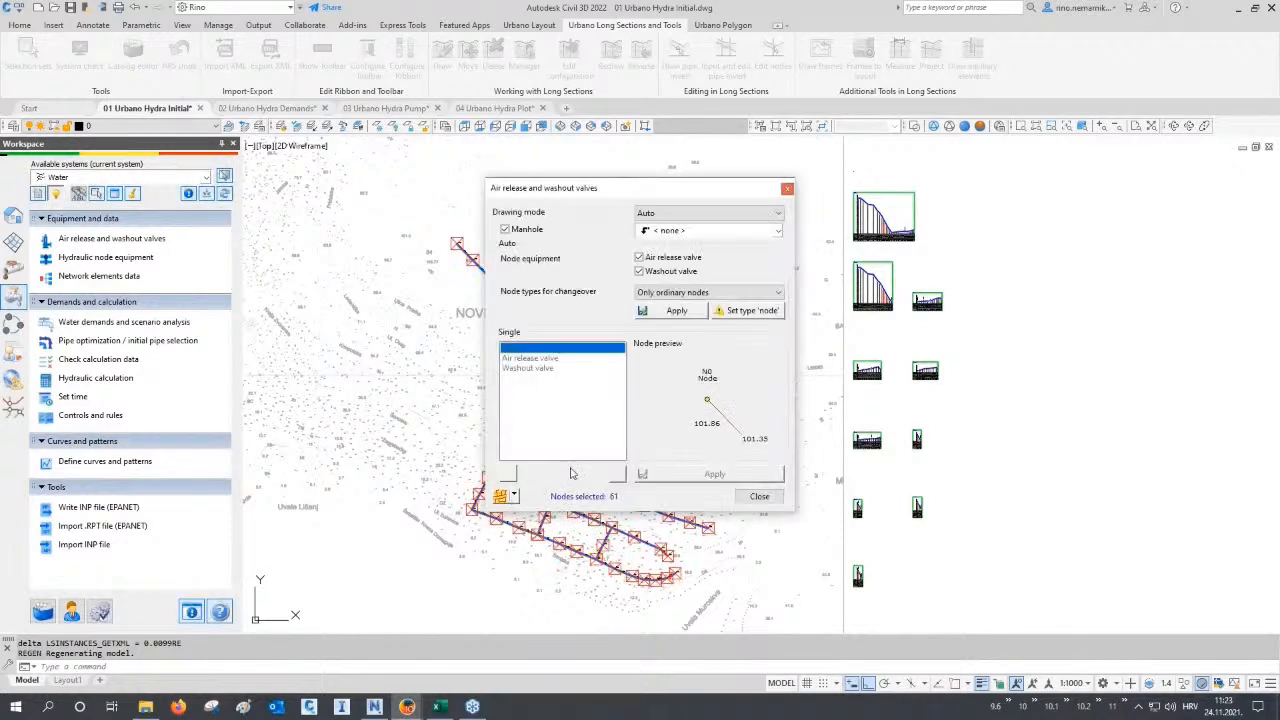
{"action": "left_click", "coordinate": [677, 311]}
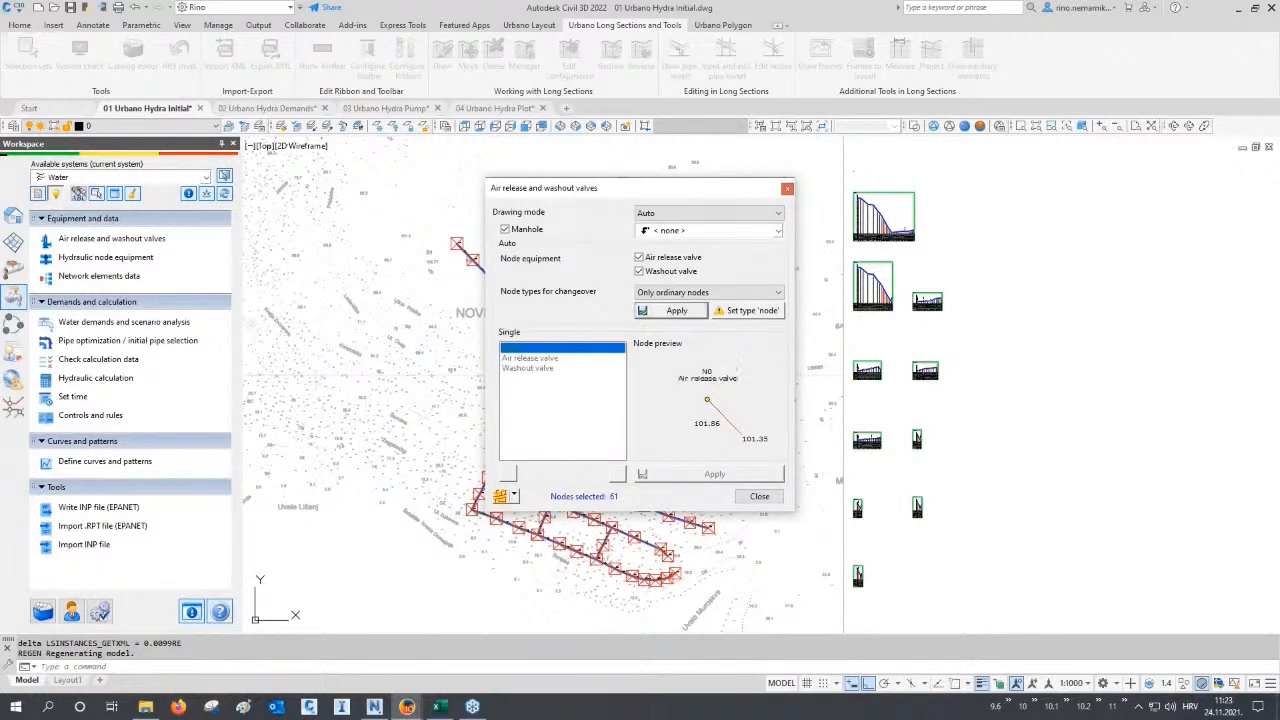
{"action": "left_click", "coordinate": [760, 496]}
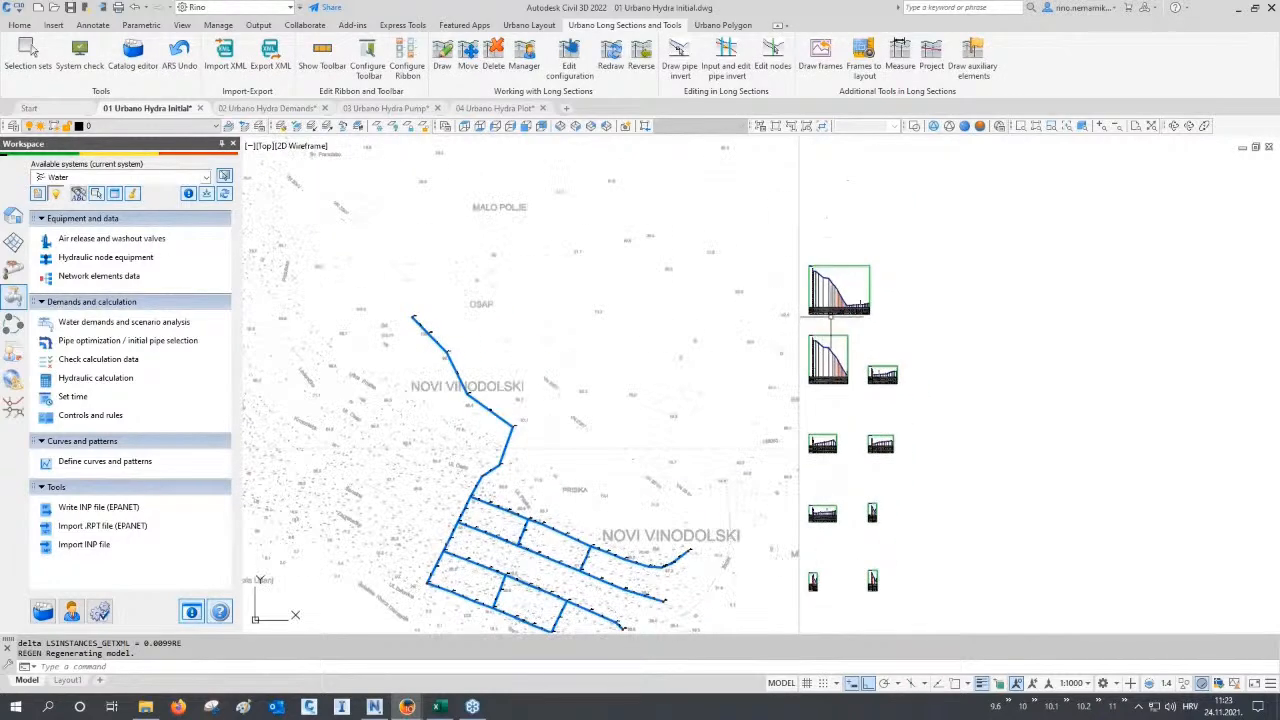
Examine the low point of the pipe in the uppermost longitudinal section.
{"action": "scroll", "coordinate": [847, 304], "scroll_direction": "up", "scroll_amount": 8}
{"action": "scroll", "coordinate": [850, 303], "scroll_direction": "up", "scroll_amount": 6}
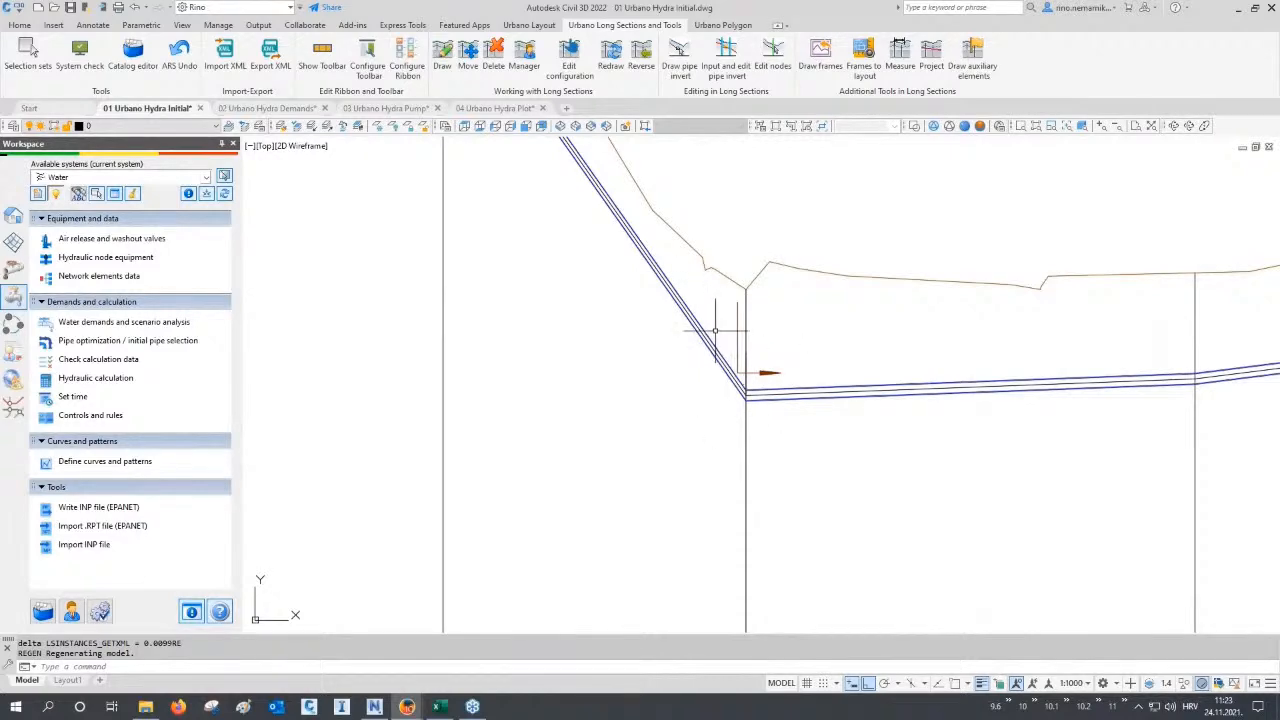
{"action": "scroll", "coordinate": [730, 340], "scroll_direction": "down", "scroll_amount": 10}
{"action": "scroll", "coordinate": [789, 443], "scroll_direction": "down", "scroll_amount": 3}
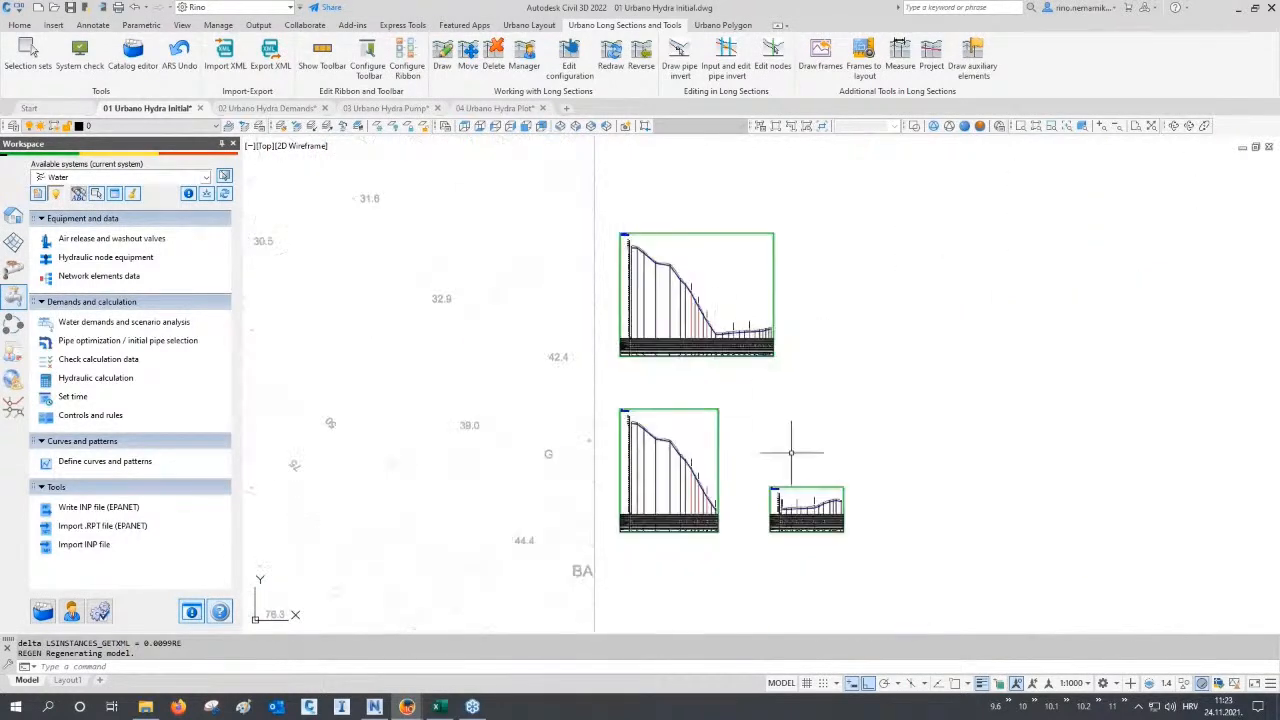
Use Search to locate the long section's high-point valve node in the plan, and examine the valve symbols there and at the pipe's end node.
{"action": "scroll", "coordinate": [840, 450], "scroll_direction": "up", "scroll_amount": 8}
{"action": "scroll", "coordinate": [850, 458], "scroll_direction": "up", "scroll_amount": 5}
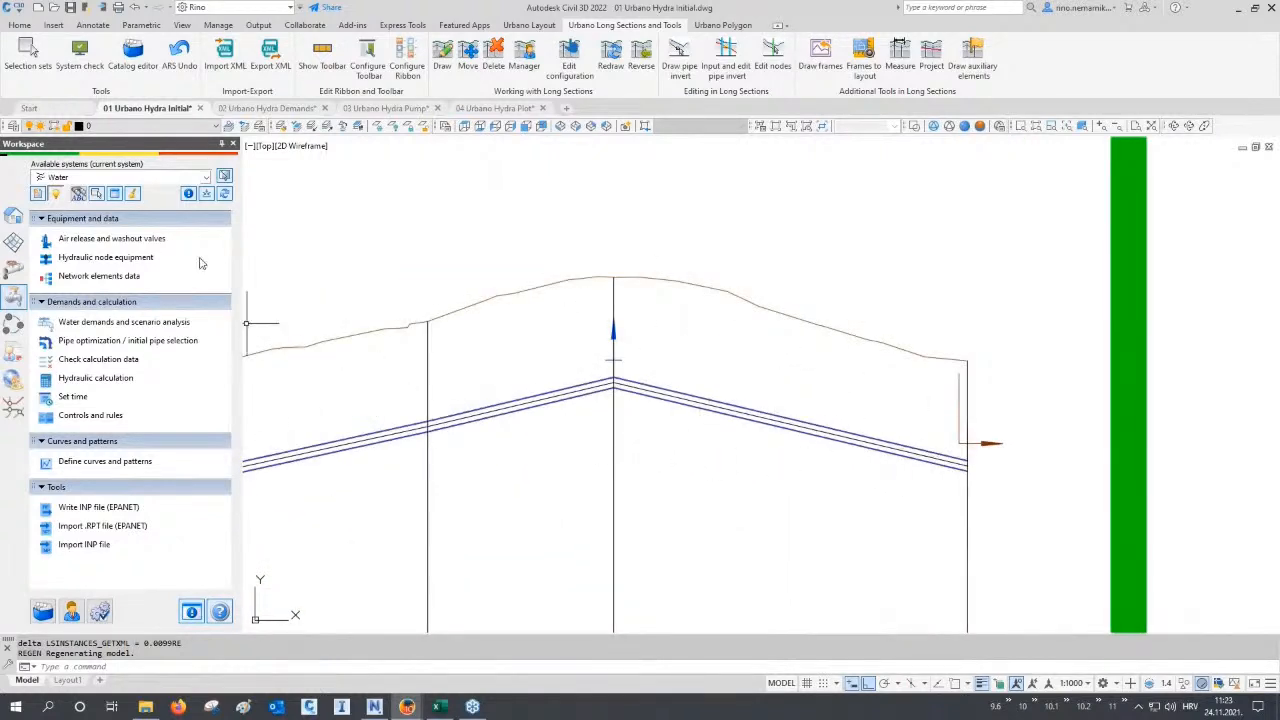
{"action": "left_click", "coordinate": [82, 196]}
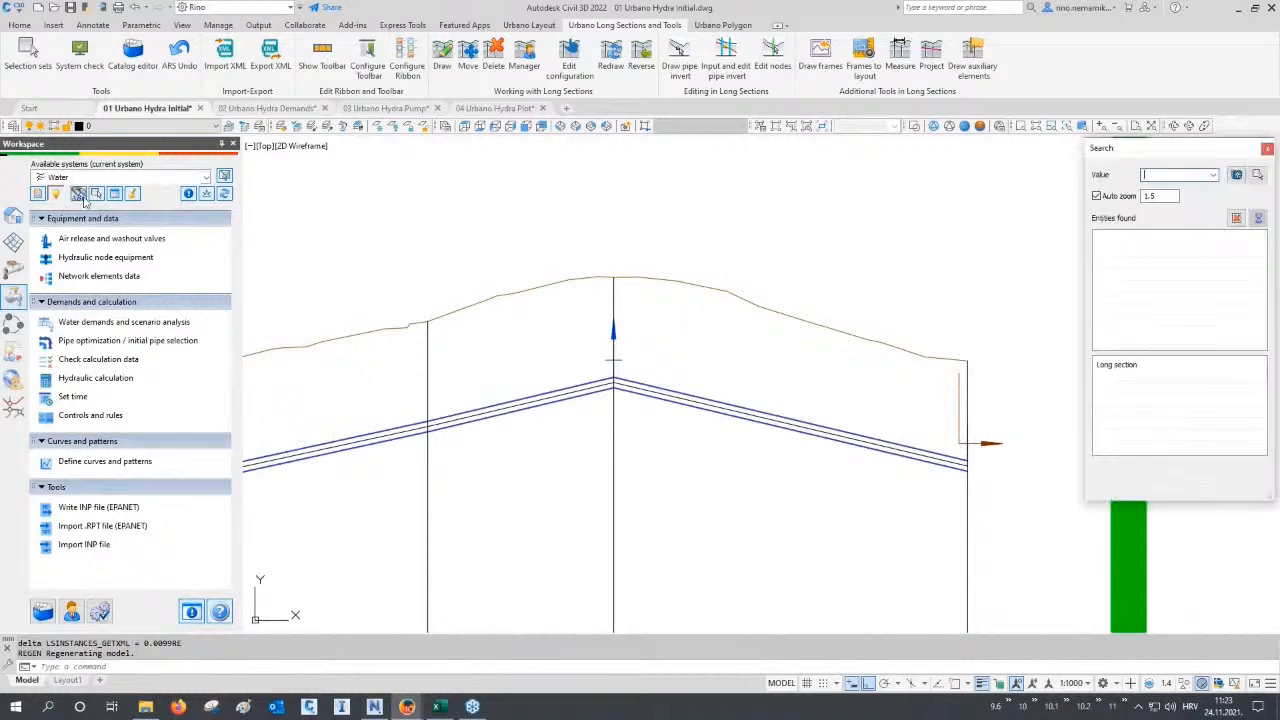
{"action": "left_click", "coordinate": [1257, 176]}
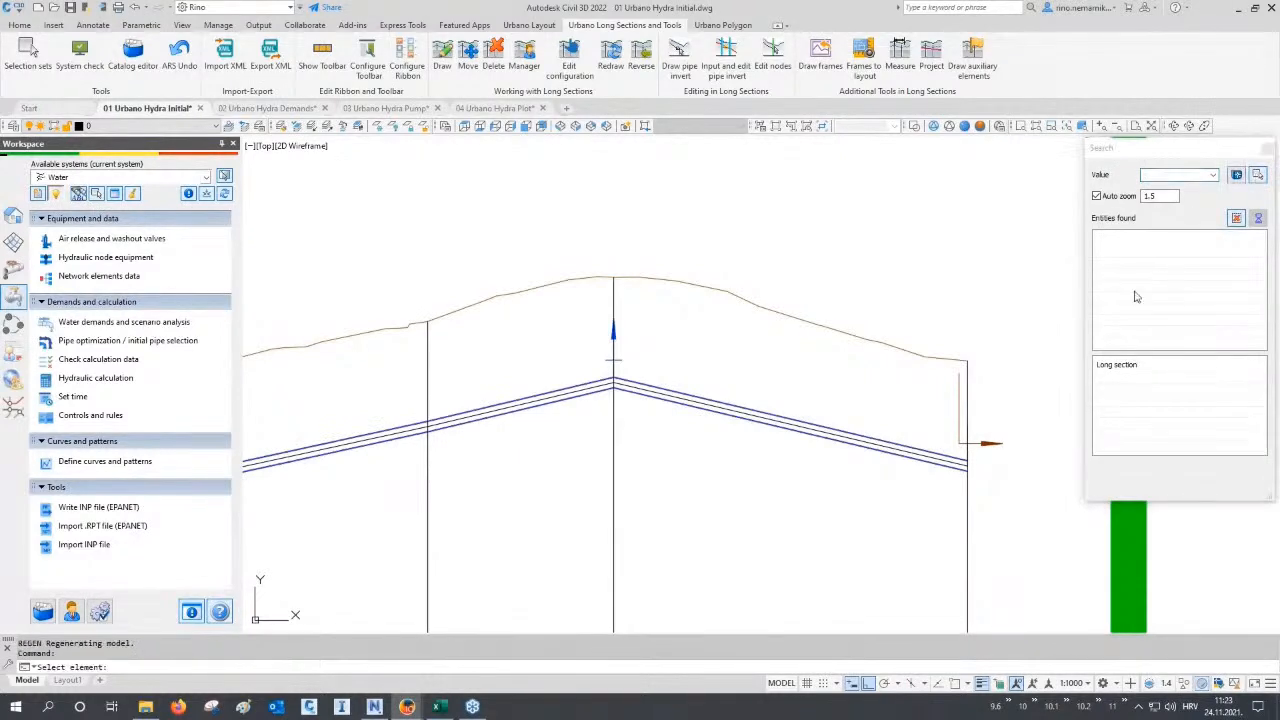
{"action": "left_click", "coordinate": [614, 410]}
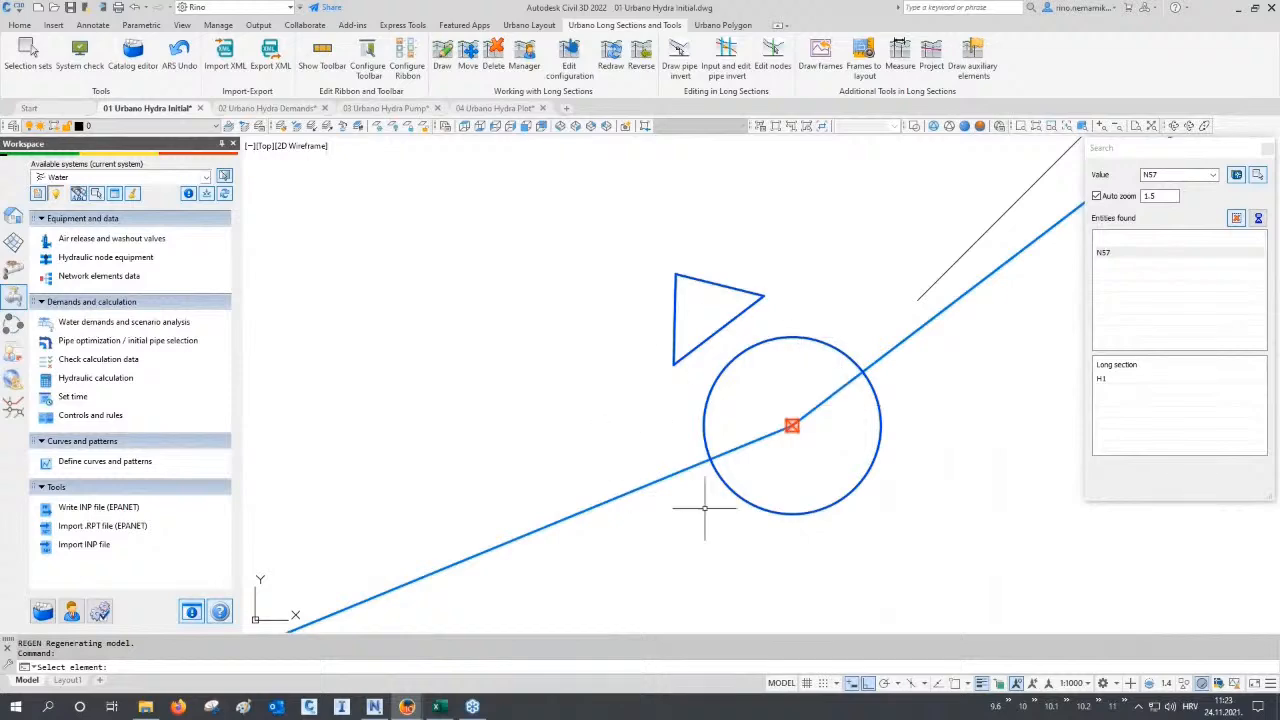
{"action": "scroll", "coordinate": [495, 510], "scroll_direction": "down", "scroll_amount": 3}
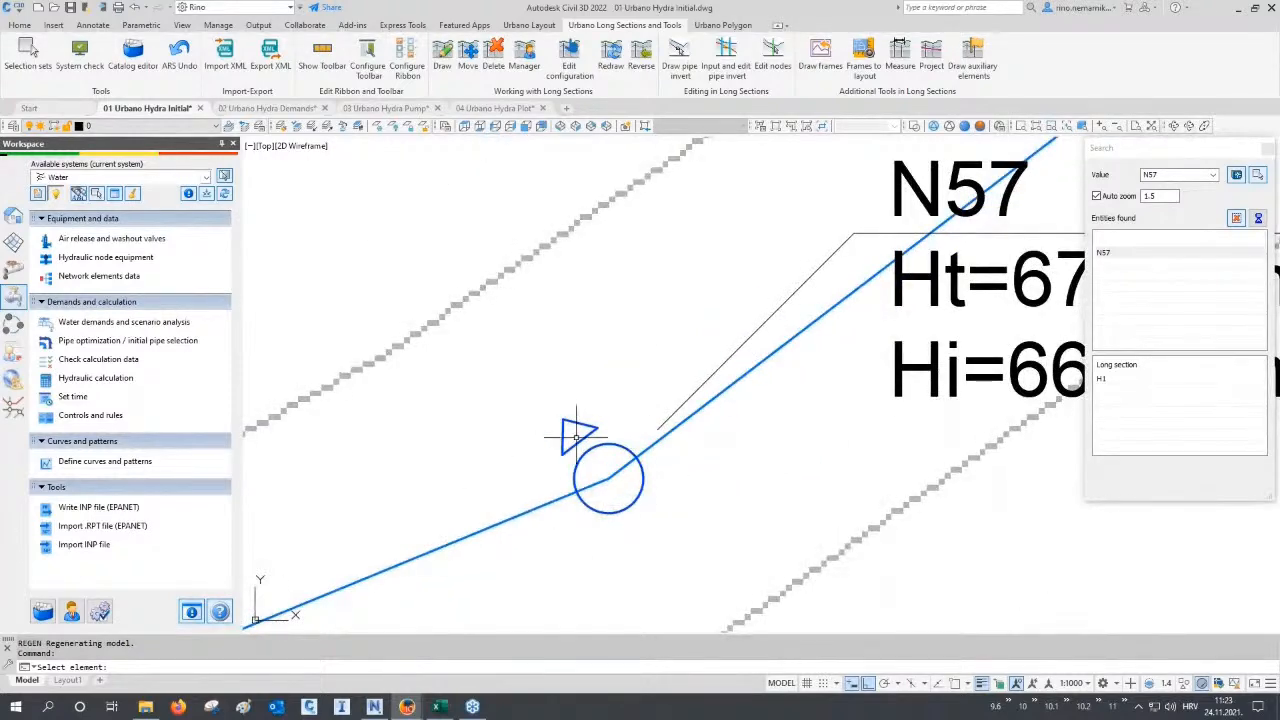
{"action": "scroll", "coordinate": [545, 490], "scroll_direction": "down", "scroll_amount": 5}
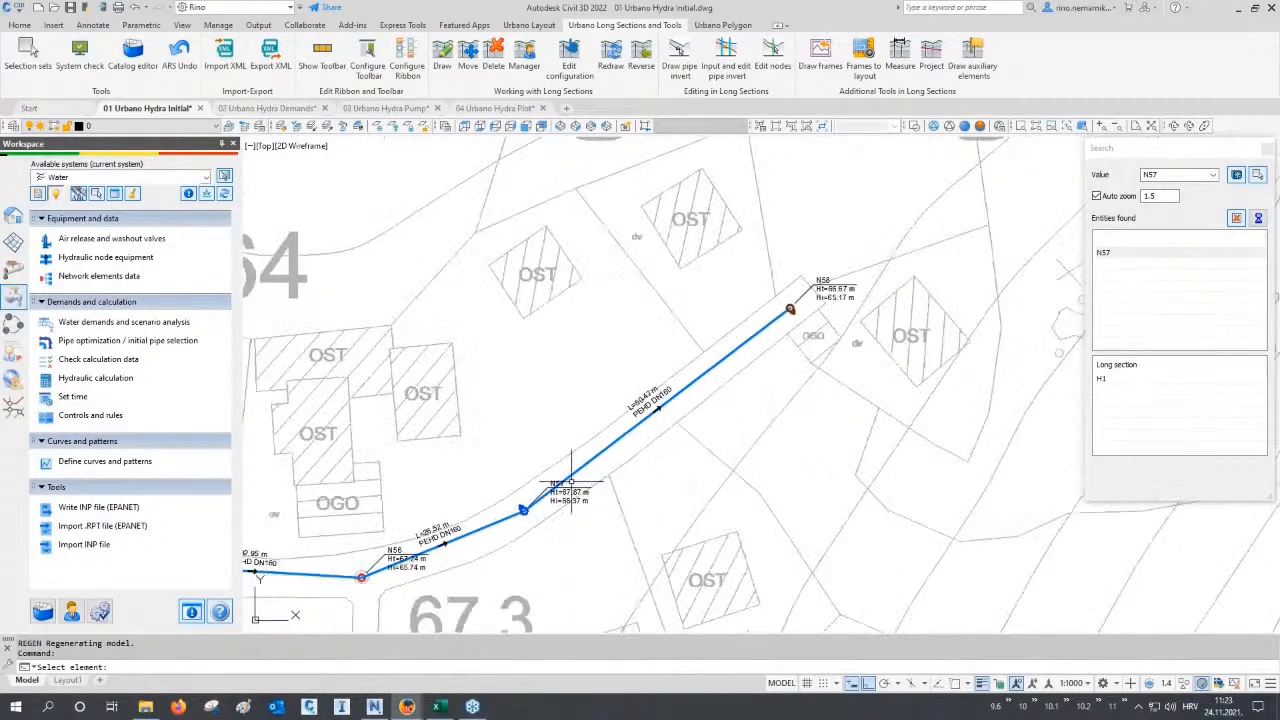
{"action": "scroll", "coordinate": [792, 308], "scroll_direction": "up", "scroll_amount": 6}
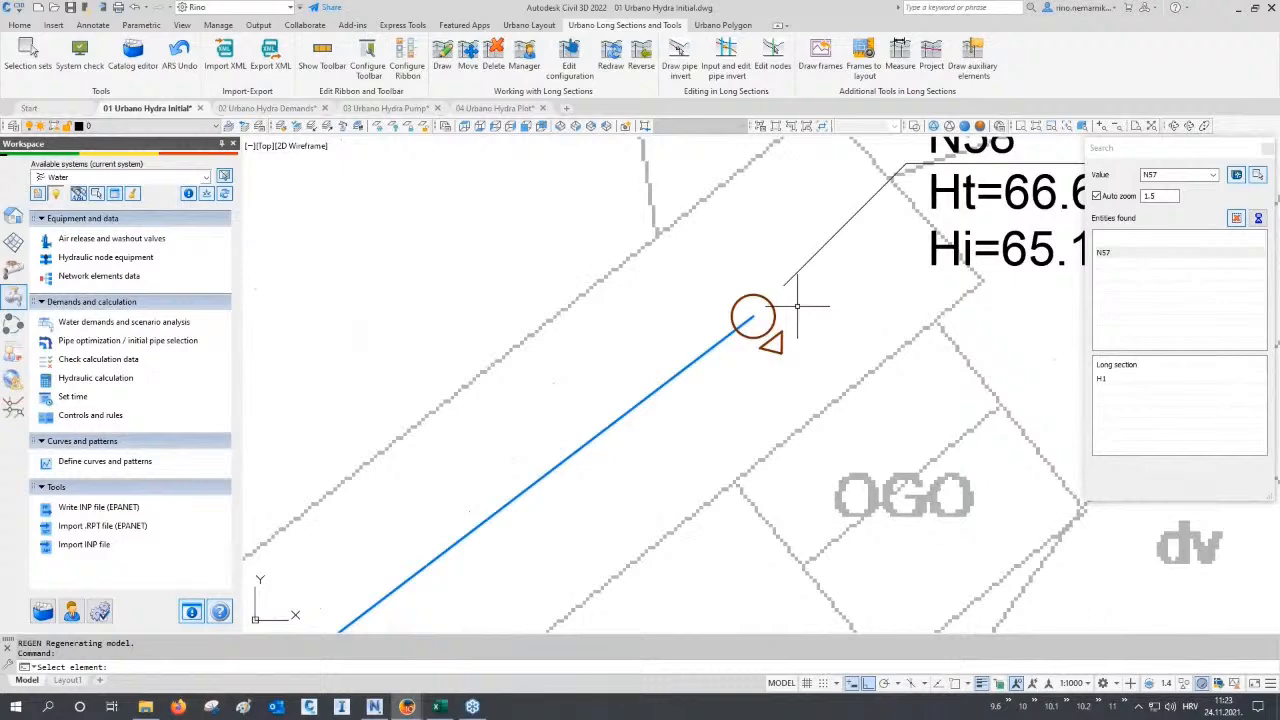
{"action": "left_click", "coordinate": [1266, 150]}
Open the manhole data settings for the water network and review the manhole types, keeping BC 160x160.
{"action": "scroll", "coordinate": [810, 385], "scroll_direction": "down", "scroll_amount": 6}
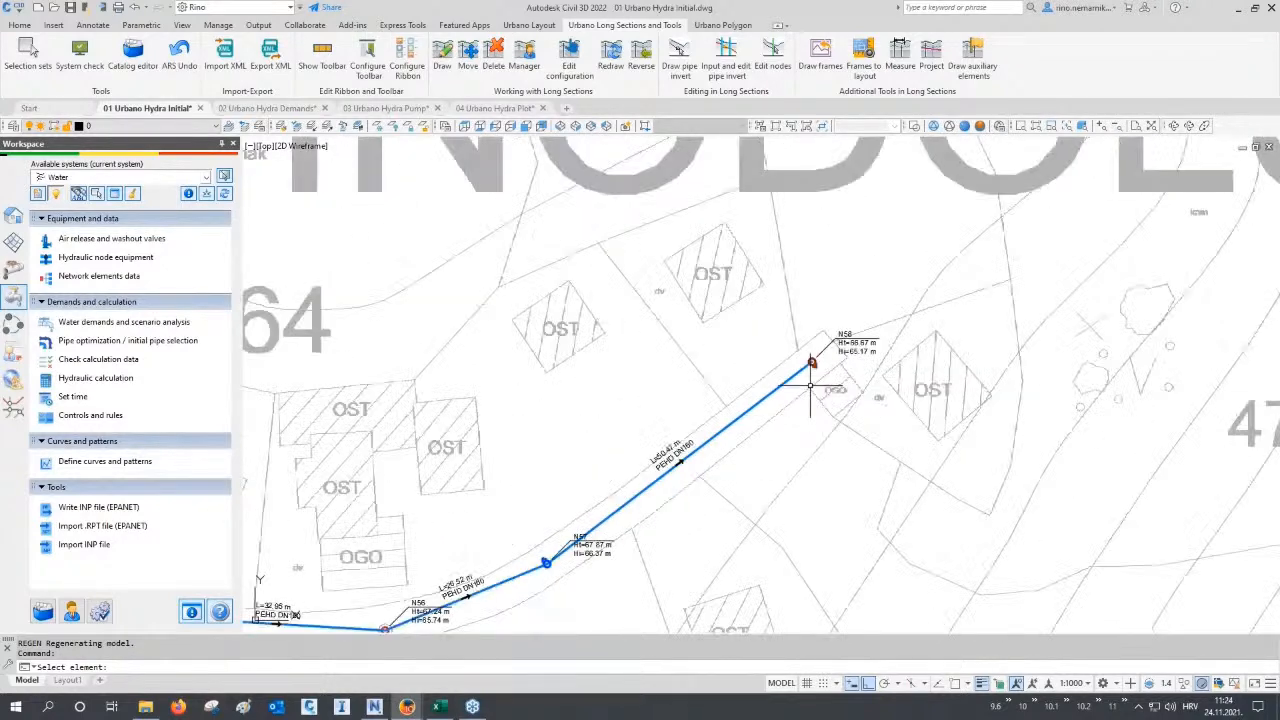
{"action": "scroll", "coordinate": [810, 385], "scroll_direction": "down", "scroll_amount": 8}
{"action": "middle_click_drag", "start_coordinate": [646, 337], "coordinate": [621, 400]}
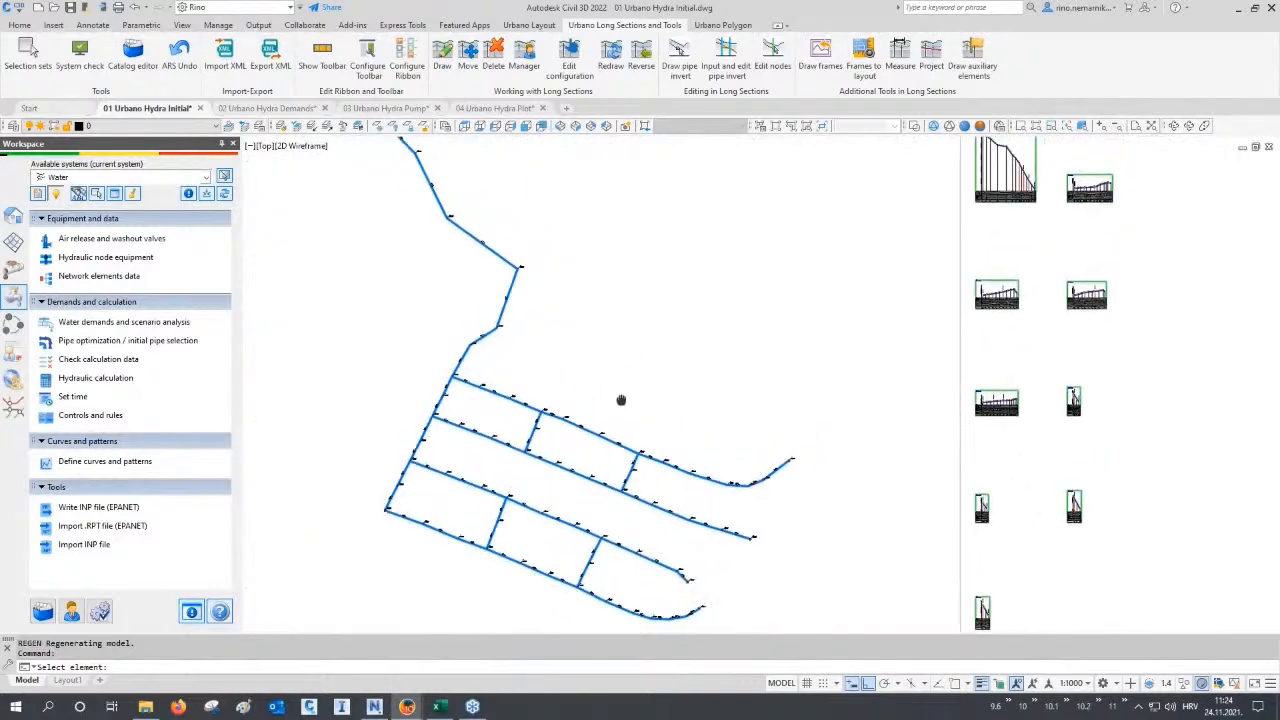
{"action": "left_click", "coordinate": [521, 26]}
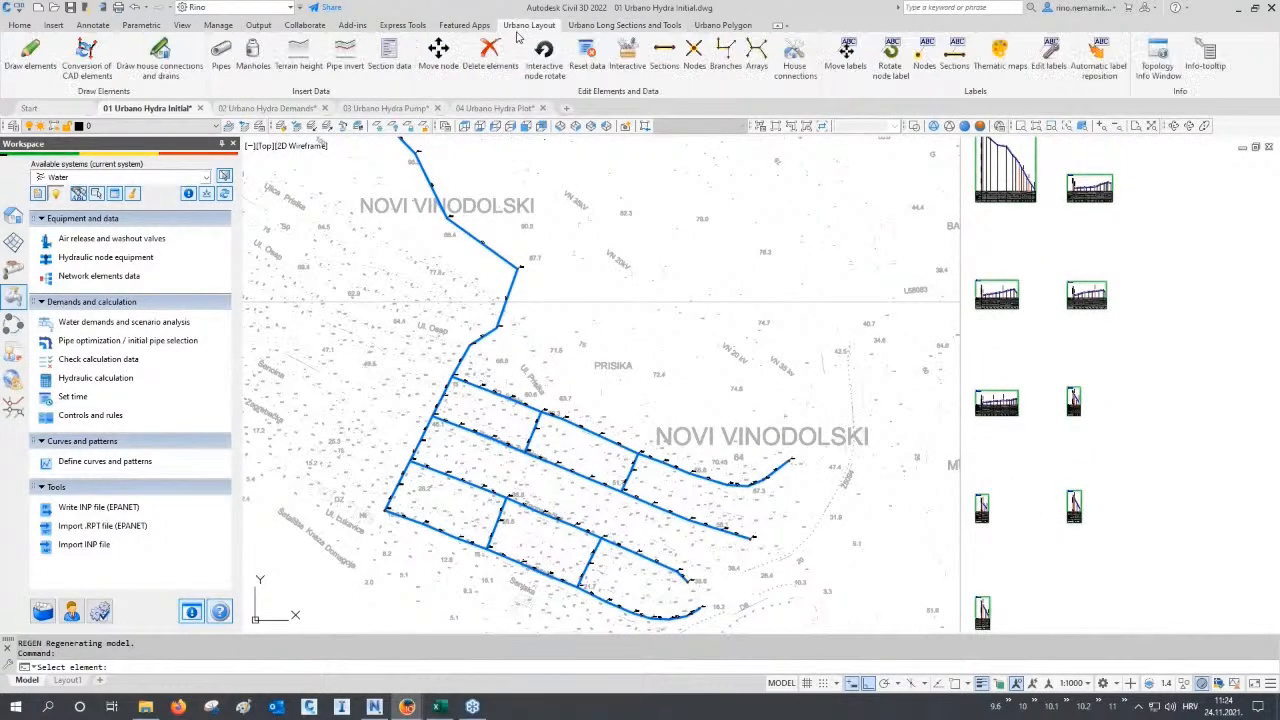
{"action": "left_click", "coordinate": [253, 52]}
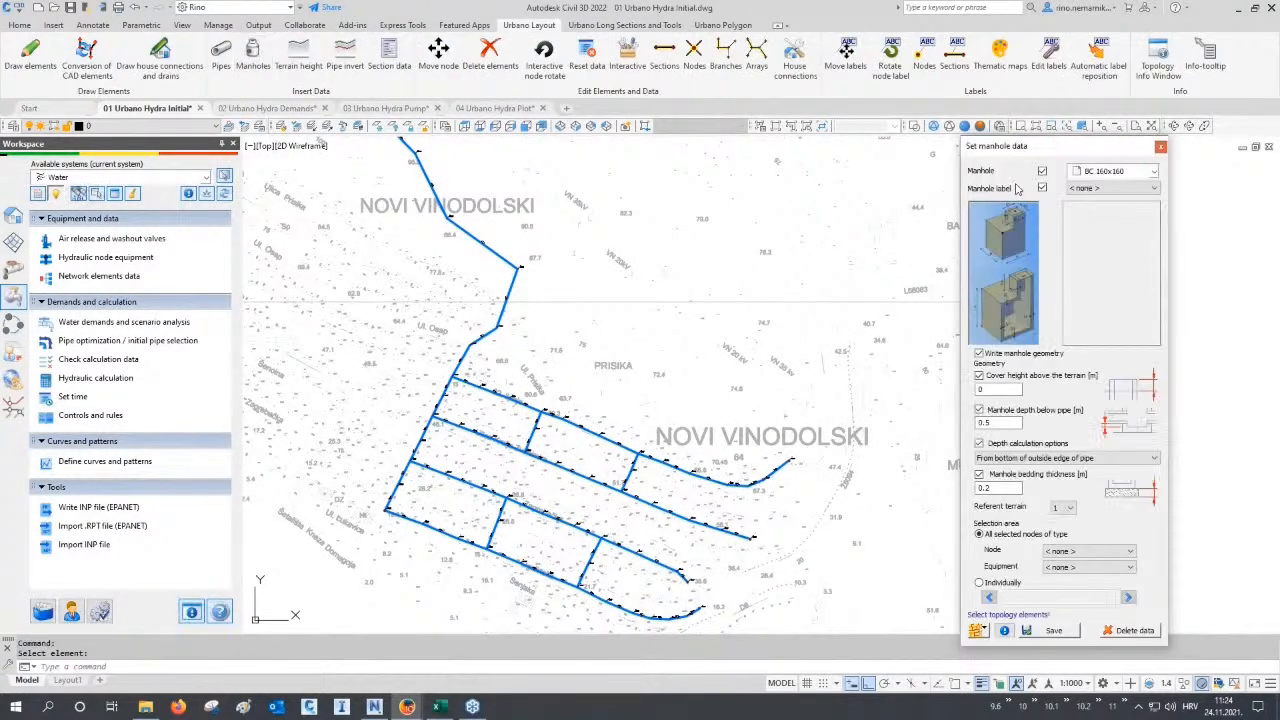
{"action": "left_click", "coordinate": [1116, 173]}
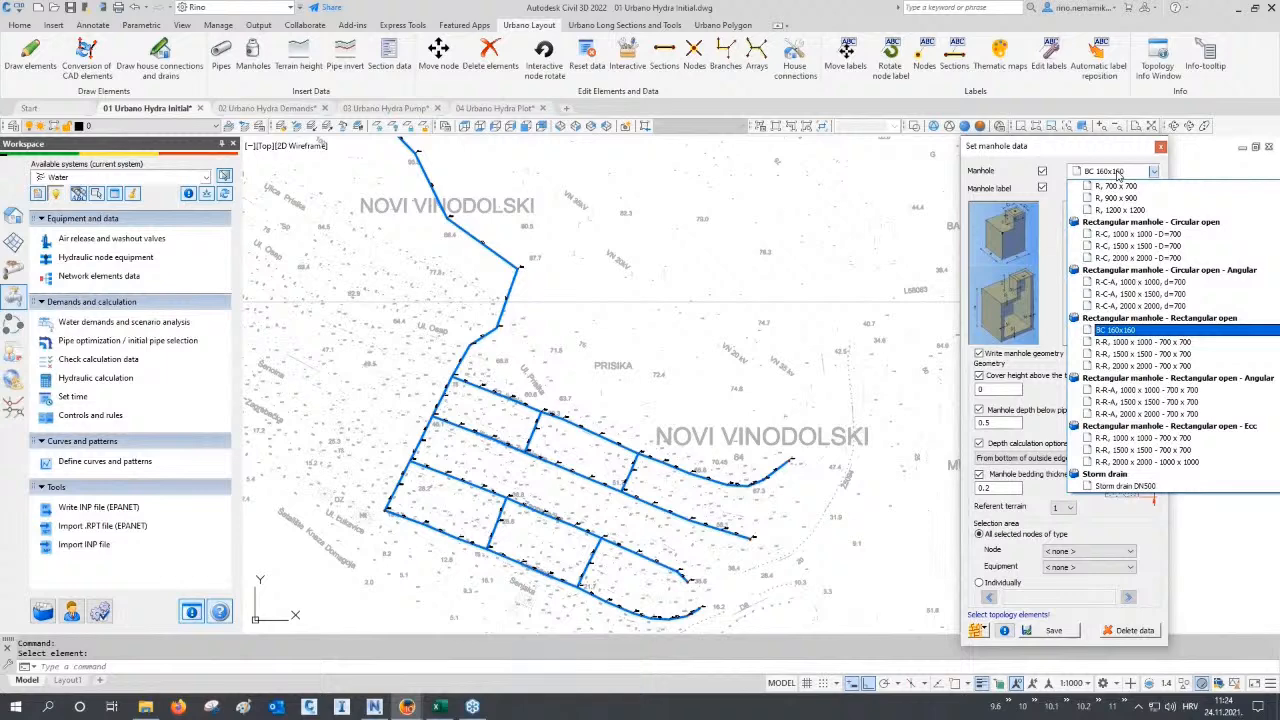
{"action": "left_click", "coordinate": [1118, 174]}
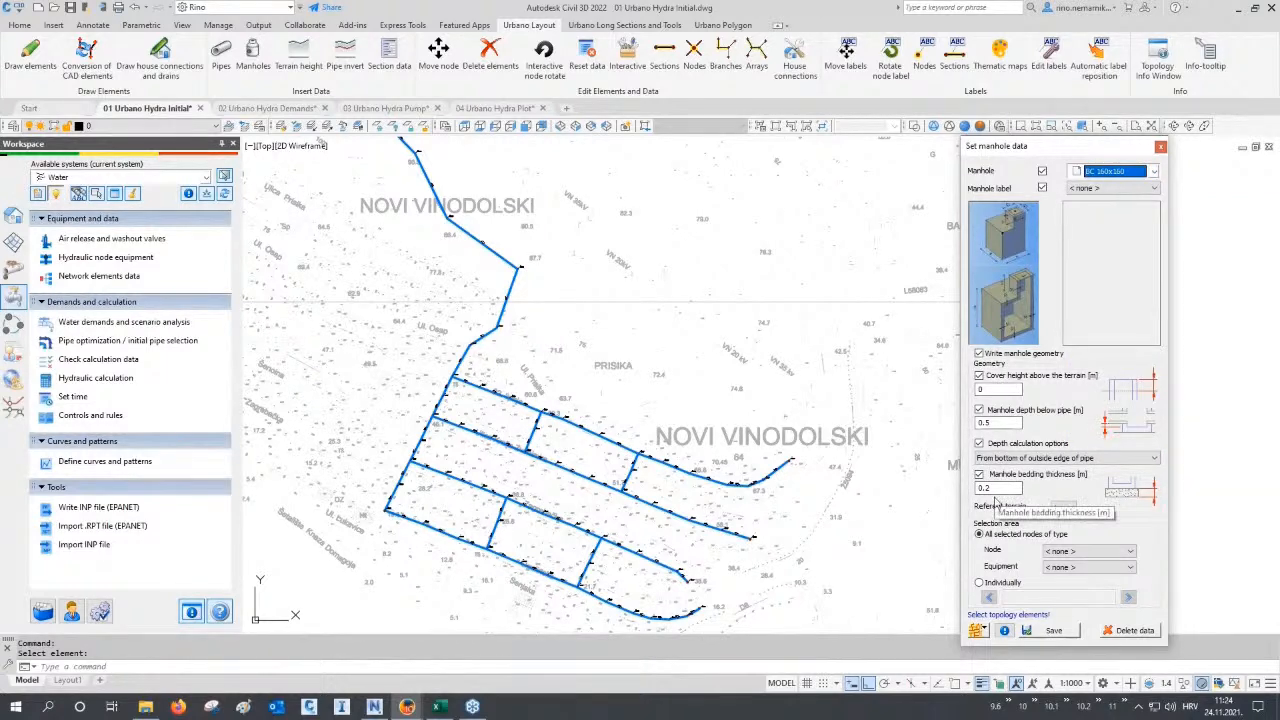
Assign the BC 160x160 manhole to the individually selected junction nodes where the network's branches and cross-connections meet, and save the data.
{"action": "left_click", "coordinate": [983, 631]}
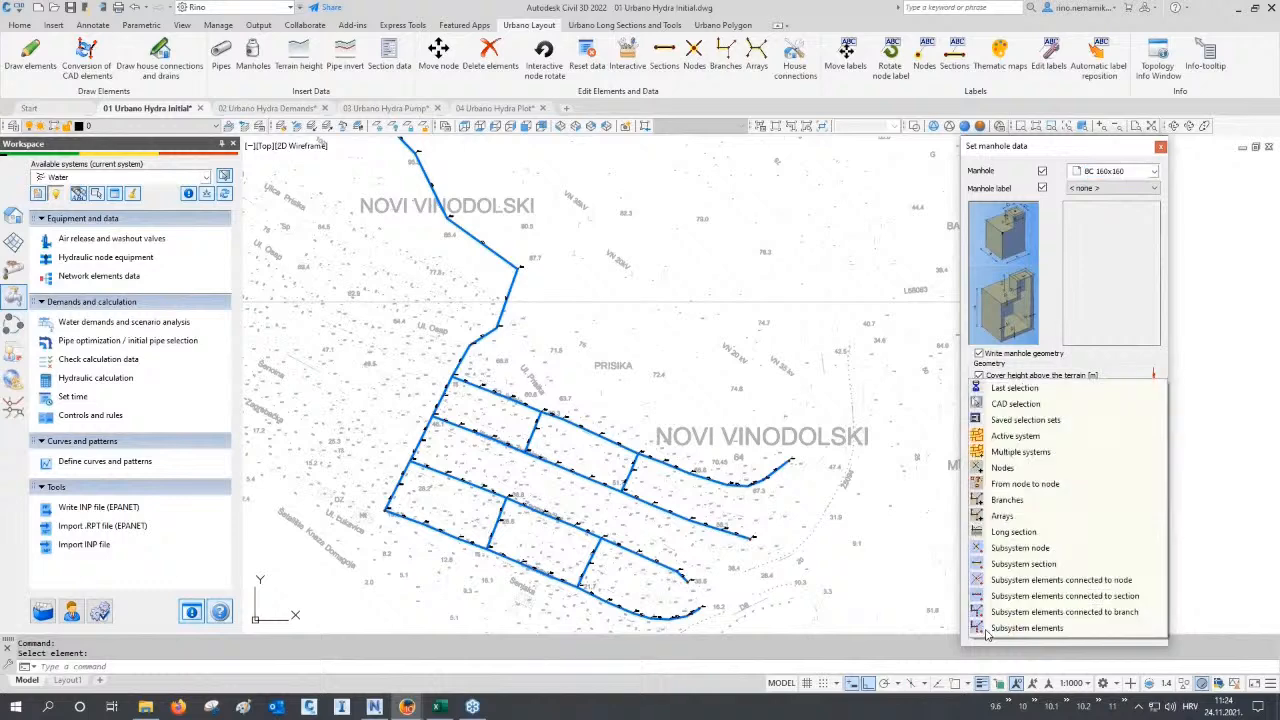
{"action": "left_click", "coordinate": [1022, 468]}
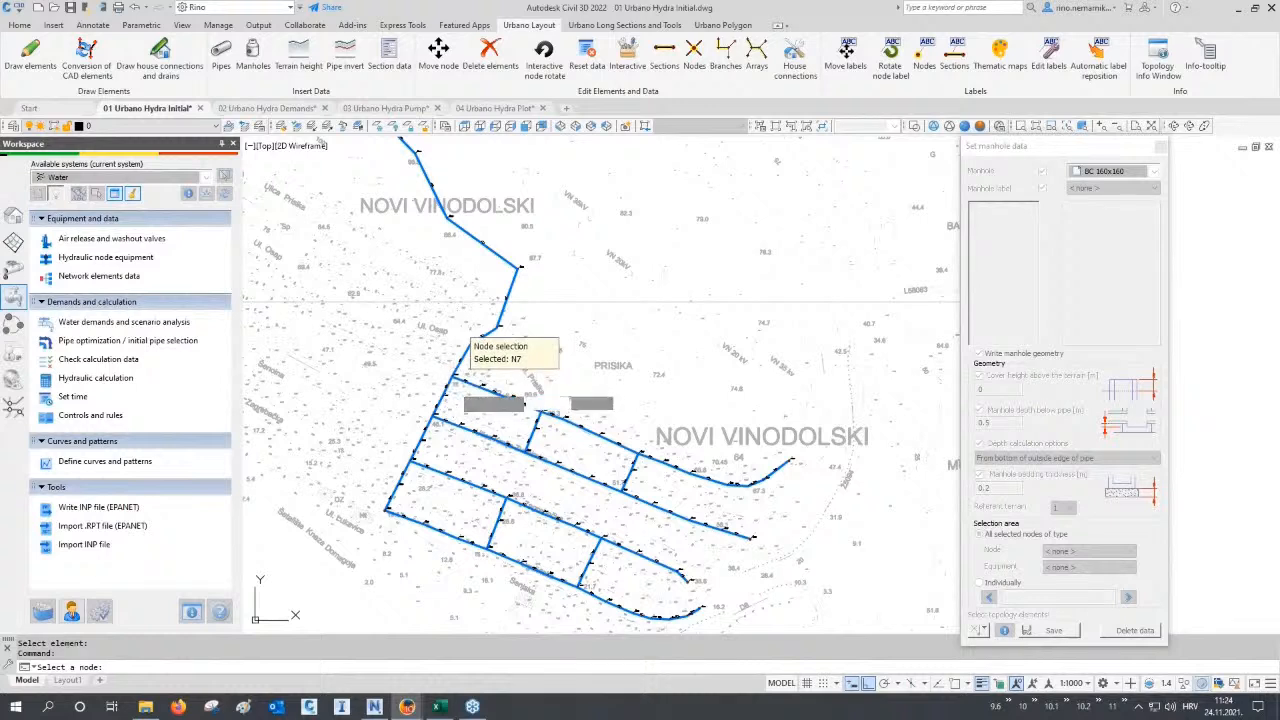
{"action": "left_click", "coordinate": [541, 412]}
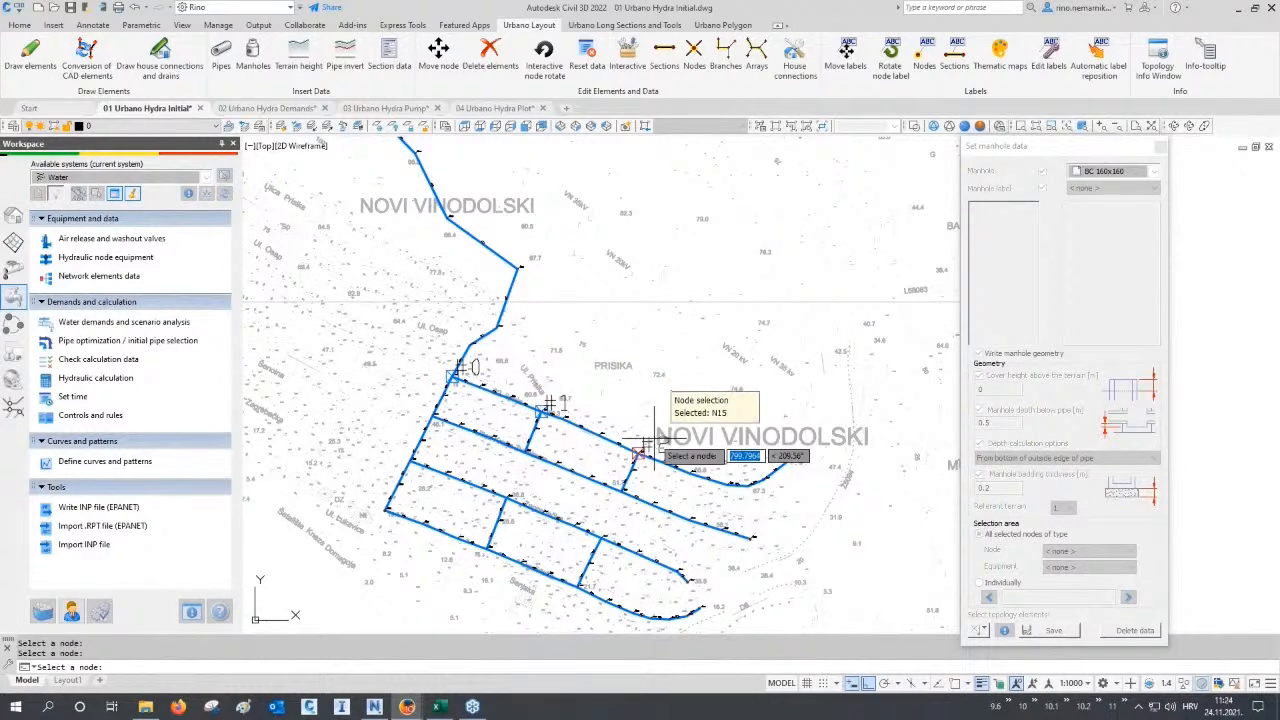
{"action": "left_click", "coordinate": [624, 489]}
{"action": "left_click", "coordinate": [529, 451]}
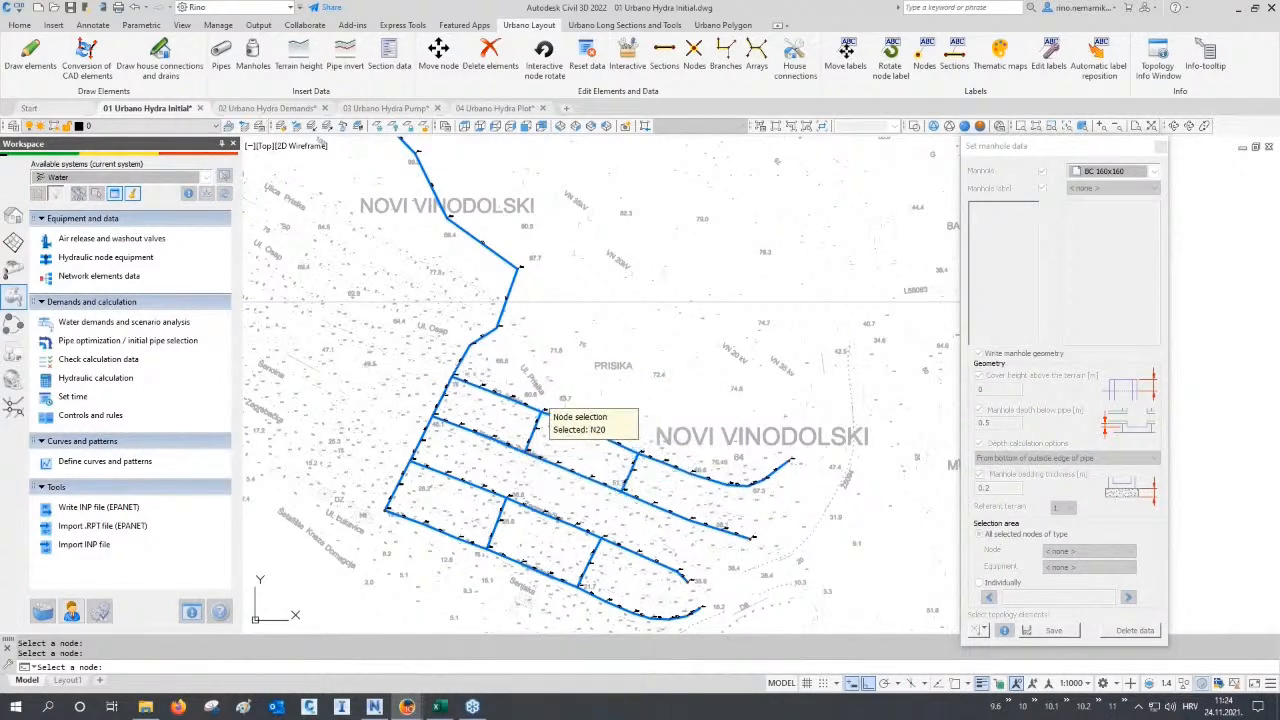
{"action": "left_click", "coordinate": [437, 413]}
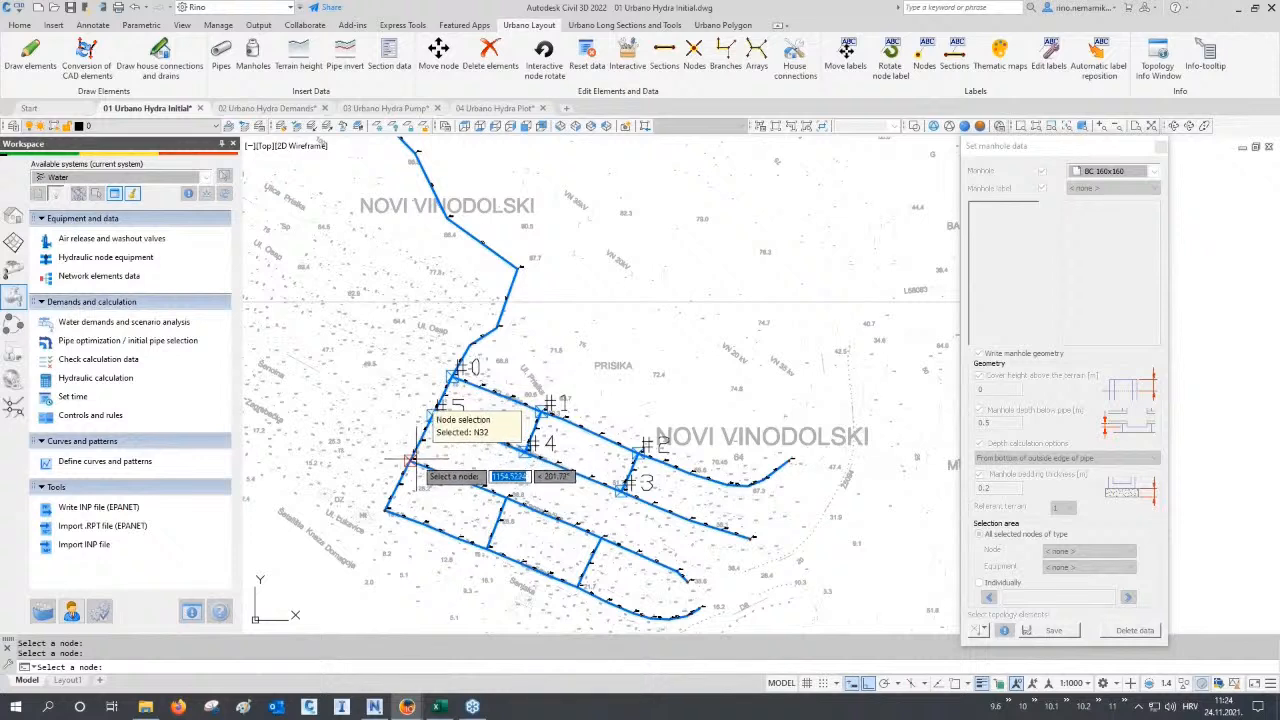
{"action": "left_click", "coordinate": [410, 462]}
{"action": "left_click", "coordinate": [387, 507]}
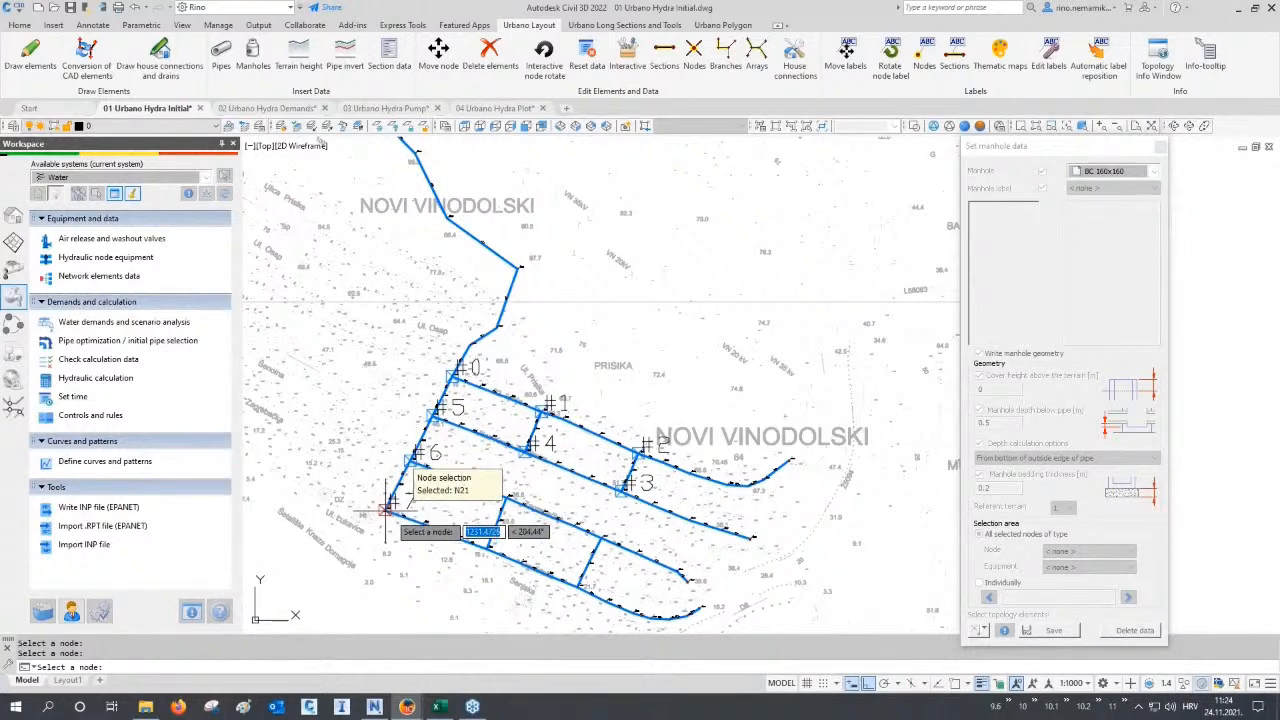
{"action": "left_click", "coordinate": [481, 551]}
{"action": "left_click", "coordinate": [502, 493]}
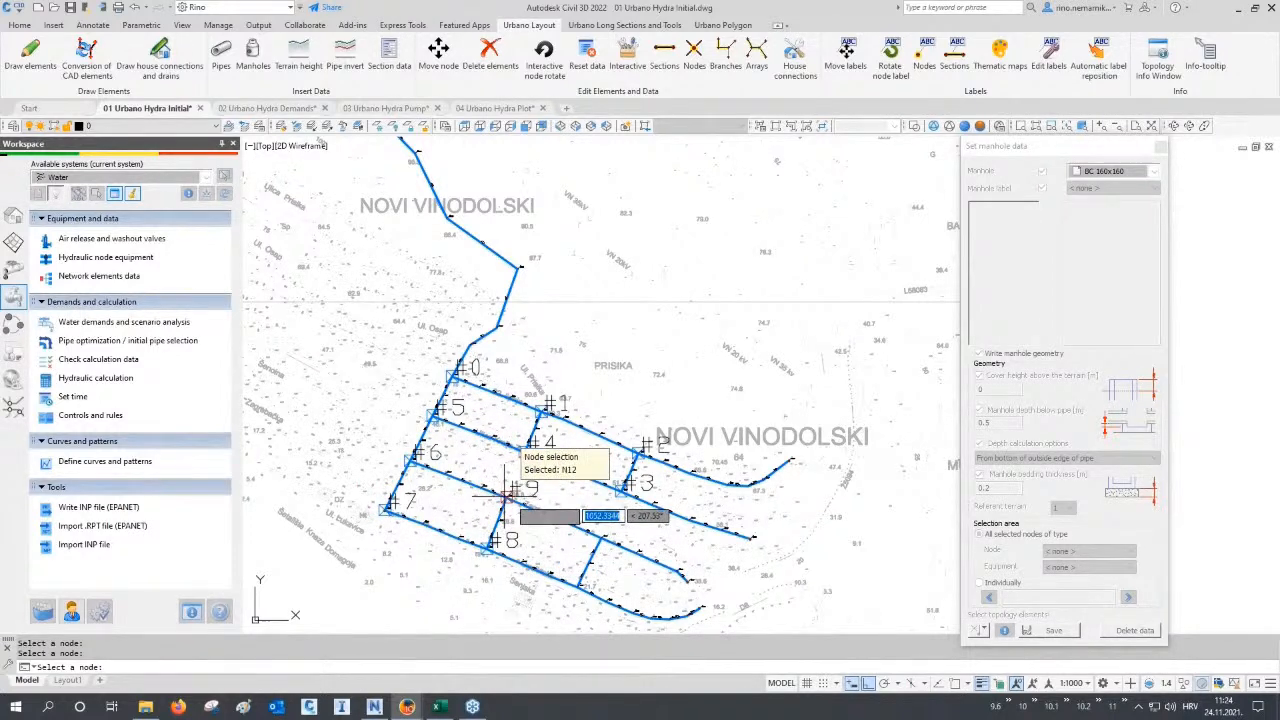
{"action": "left_click", "coordinate": [601, 535]}
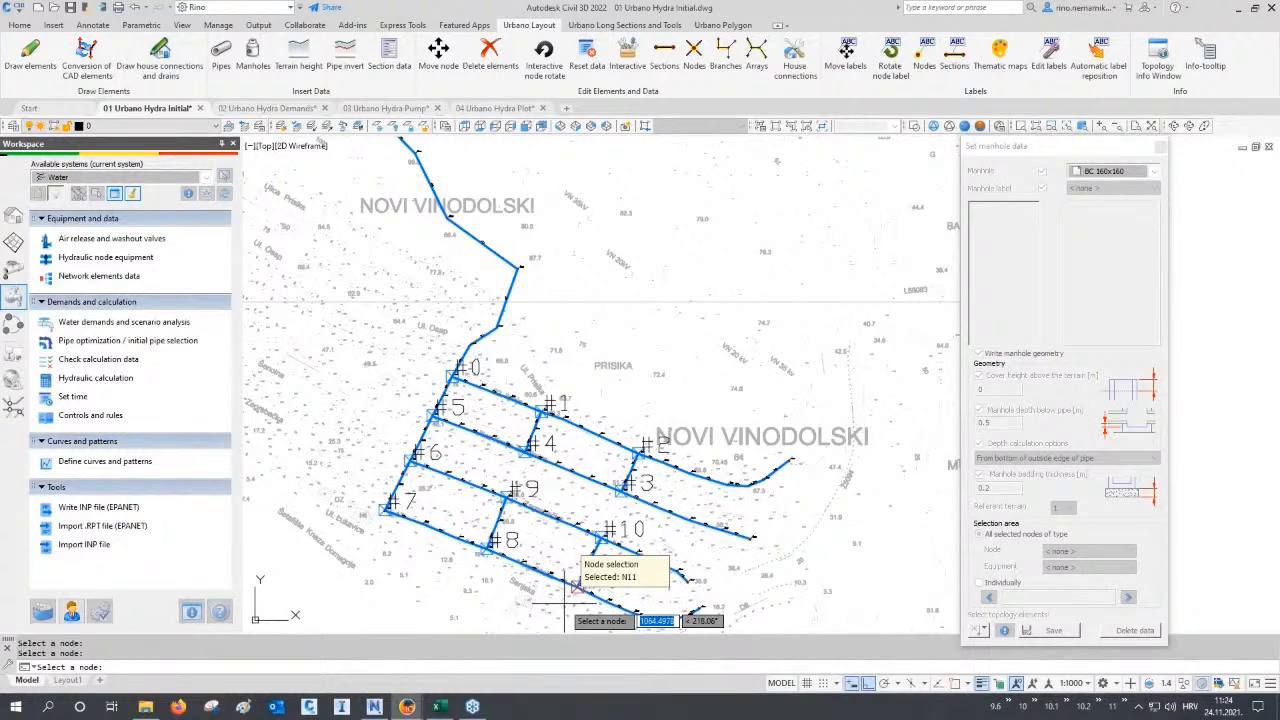
{"action": "key", "text": "Return"}
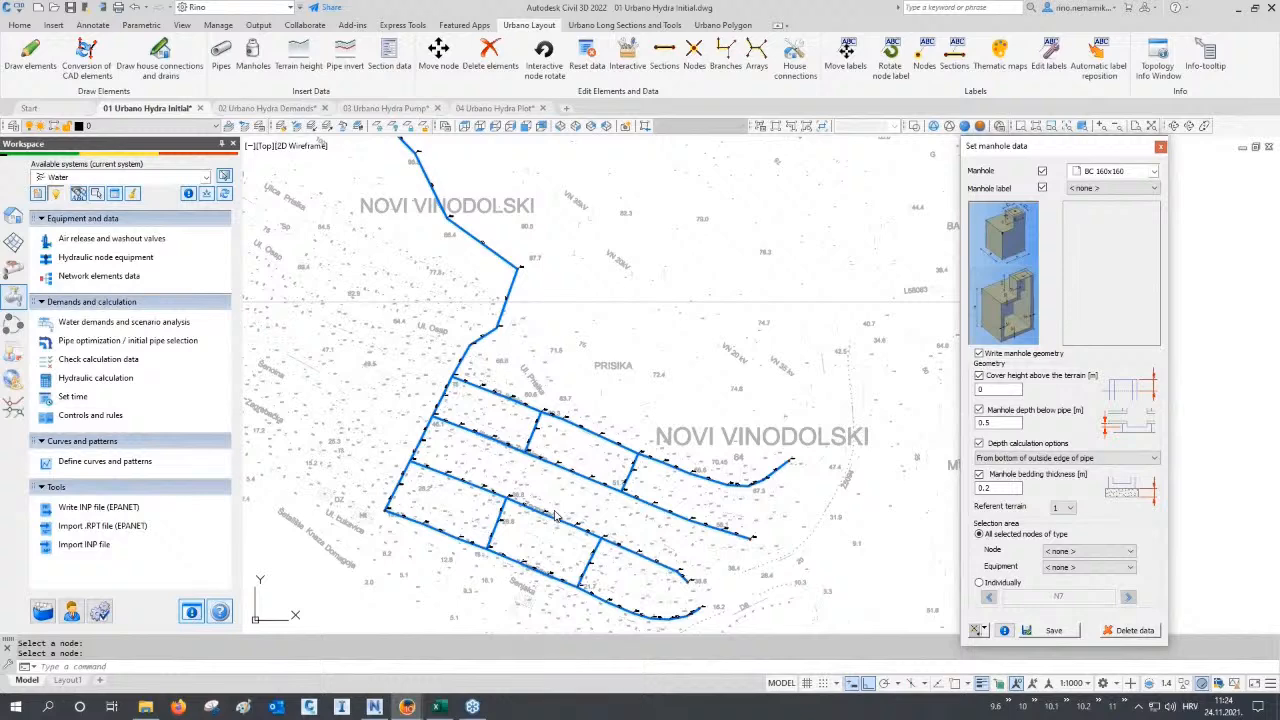
{"action": "left_click", "coordinate": [1055, 627]}
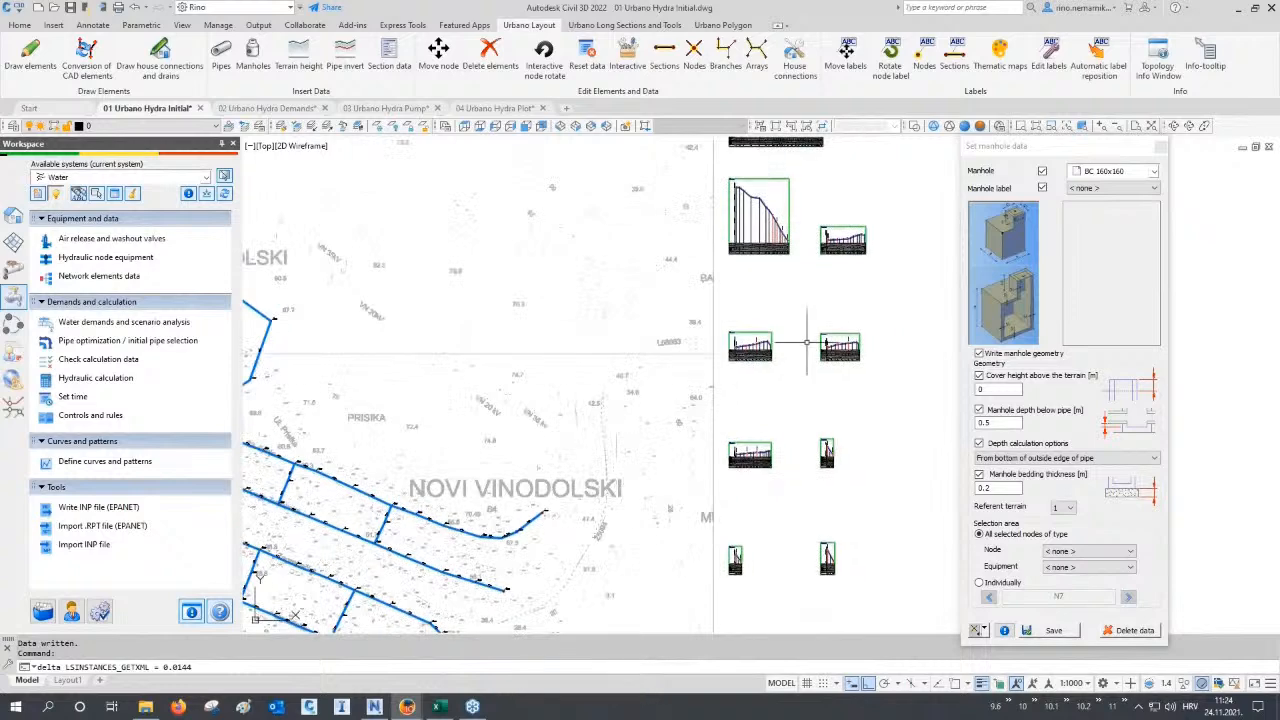
Regenerate the drawing and examine the manholes at the junction nodes along long section H1.
{"action": "scroll", "coordinate": [806, 343], "scroll_direction": "up", "scroll_amount": 8}
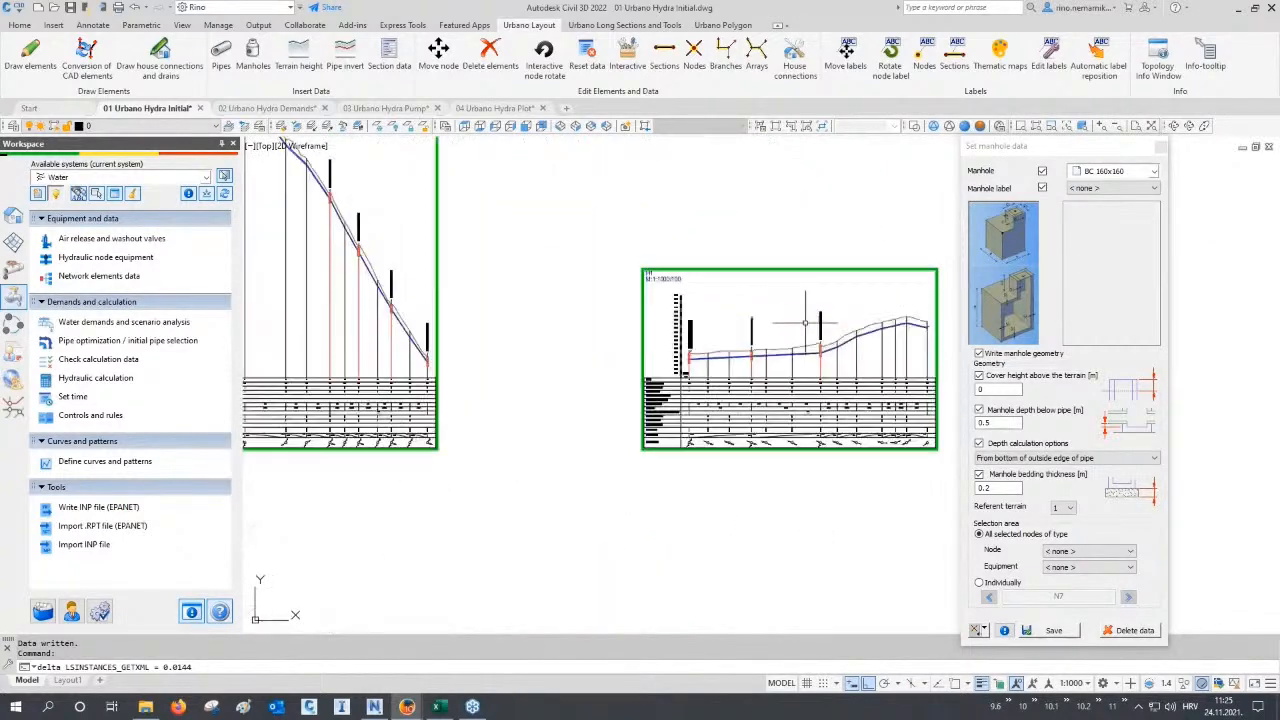
{"action": "scroll", "coordinate": [805, 322], "scroll_direction": "up", "scroll_amount": 2}
{"action": "scroll", "coordinate": [682, 366], "scroll_direction": "up", "scroll_amount": 4}
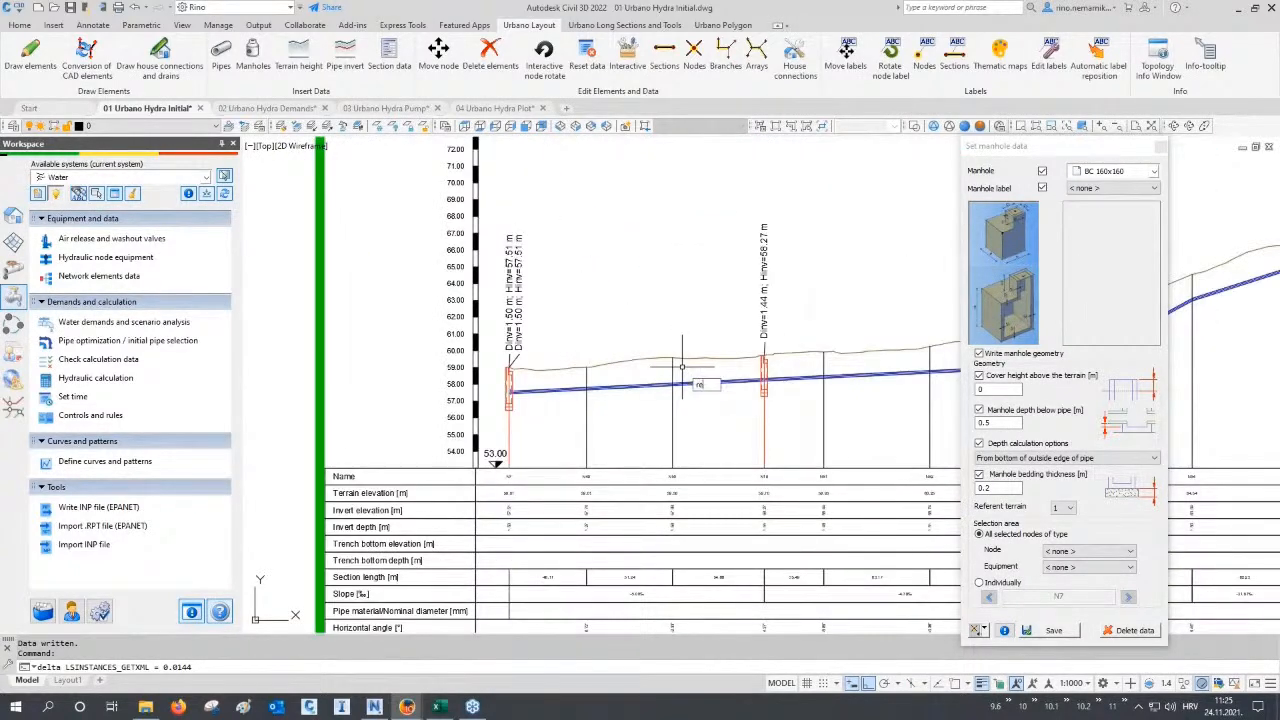
{"action": "type", "text": "re"}
{"action": "key", "text": "Return"}
{"action": "scroll", "coordinate": [560, 395], "scroll_direction": "up", "scroll_amount": 4}
{"action": "scroll", "coordinate": [391, 441], "scroll_direction": "down", "scroll_amount": 2}
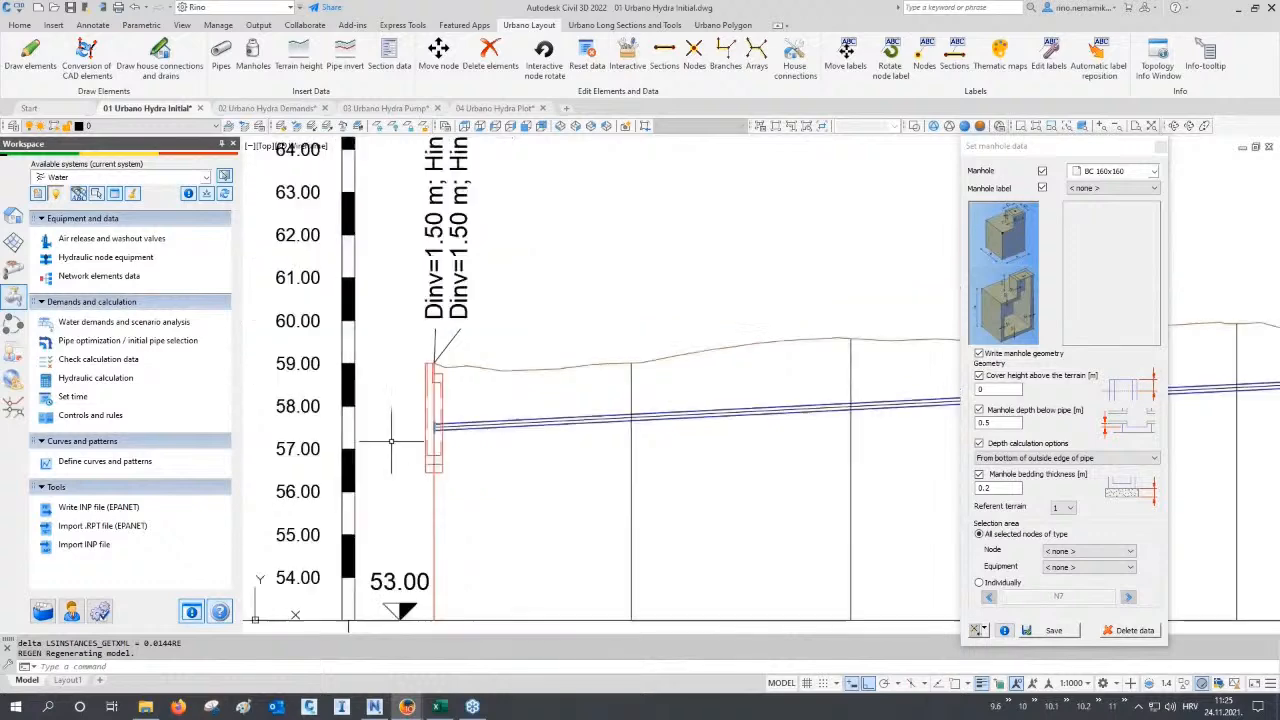
{"action": "scroll", "coordinate": [391, 441], "scroll_direction": "down", "scroll_amount": 5}
{"action": "scroll", "coordinate": [655, 430], "scroll_direction": "up", "scroll_amount": 6}
{"action": "scroll", "coordinate": [600, 440], "scroll_direction": "down", "scroll_amount": 2}
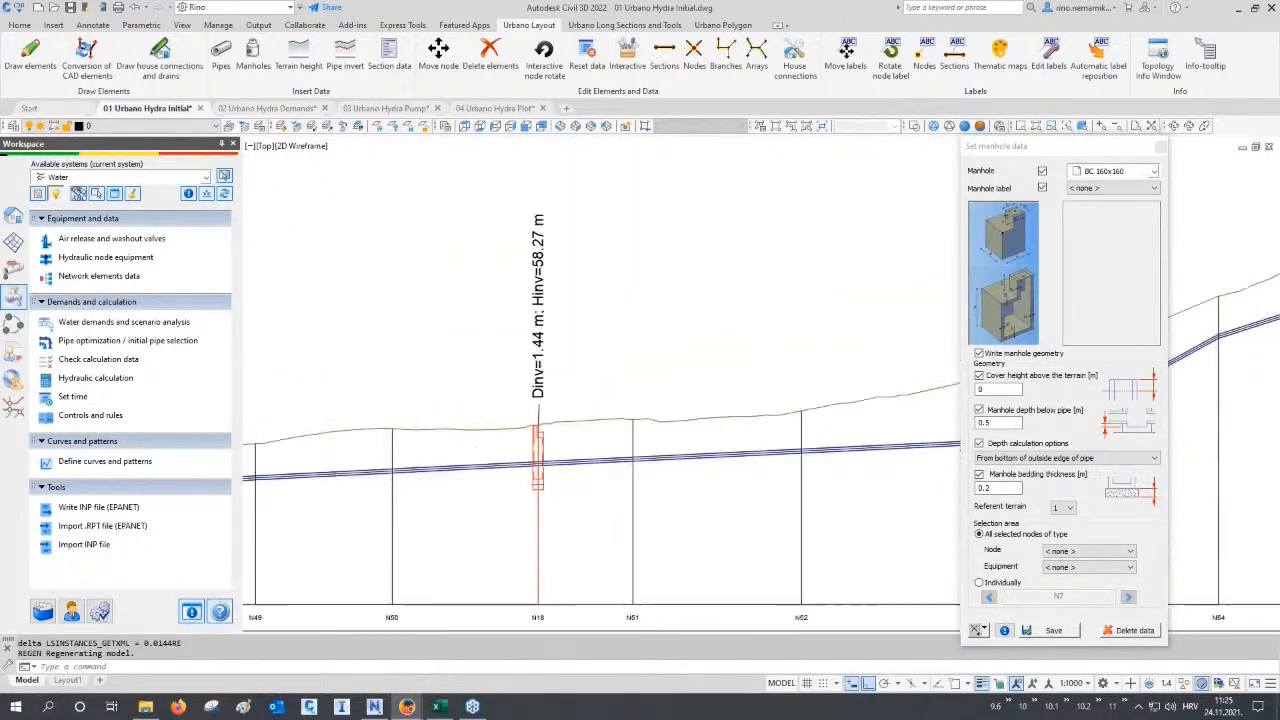
{"action": "scroll", "coordinate": [562, 462], "scroll_direction": "down", "scroll_amount": 5}
{"action": "scroll", "coordinate": [668, 445], "scroll_direction": "up", "scroll_amount": 7}
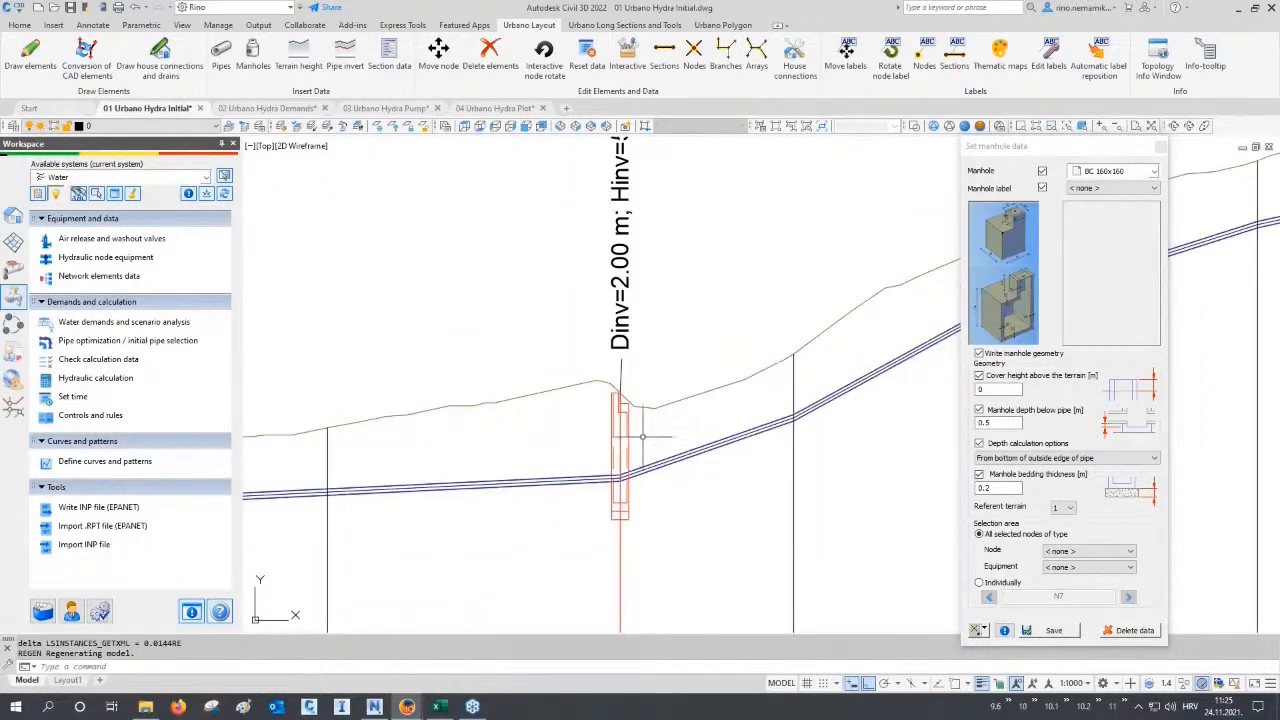
{"action": "scroll", "coordinate": [517, 475], "scroll_direction": "down", "scroll_amount": 4}
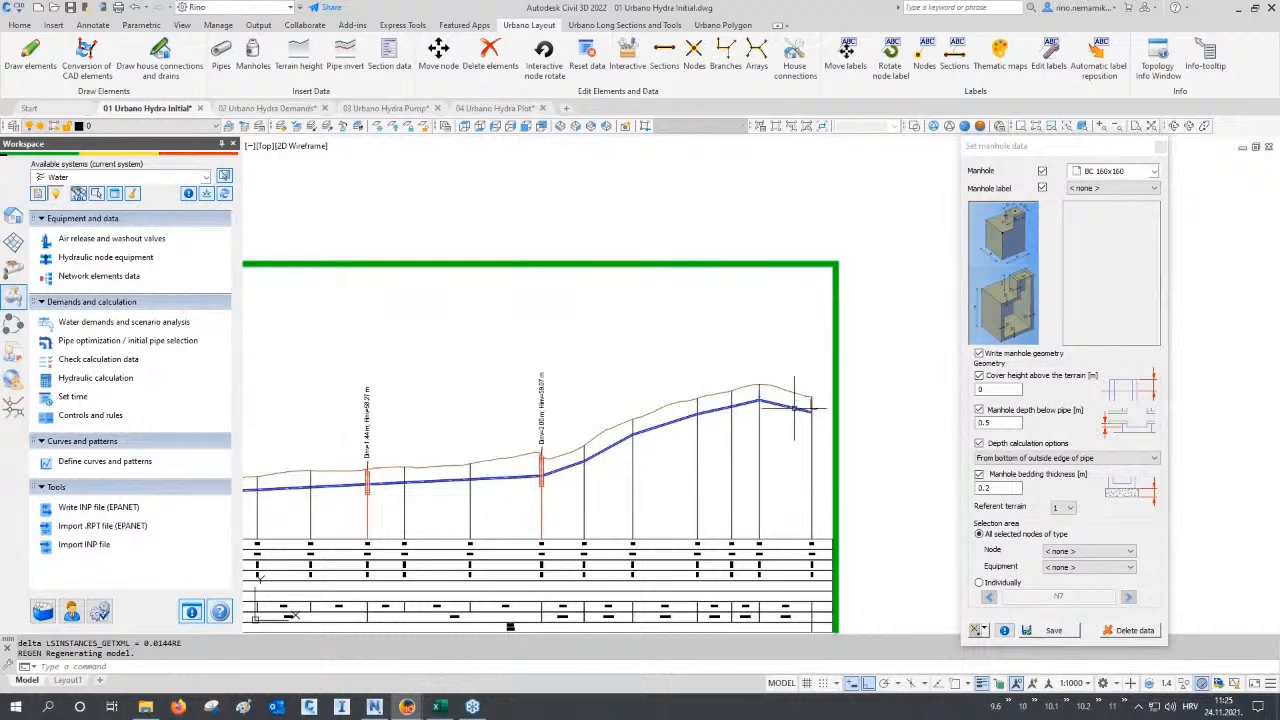
Assign the BC 160x160 manhole to all air release valve nodes of the active system and save the data.
{"action": "scroll", "coordinate": [808, 395], "scroll_direction": "up", "scroll_amount": 6}
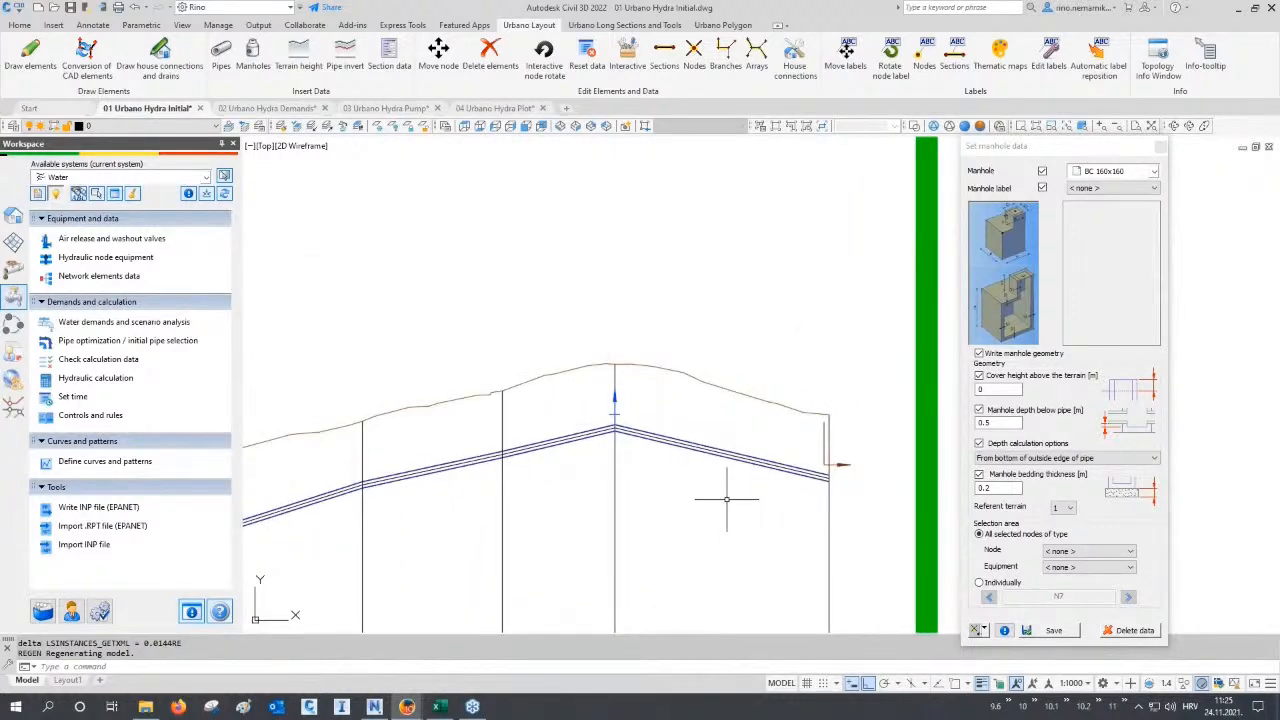
{"action": "left_click", "coordinate": [986, 632]}
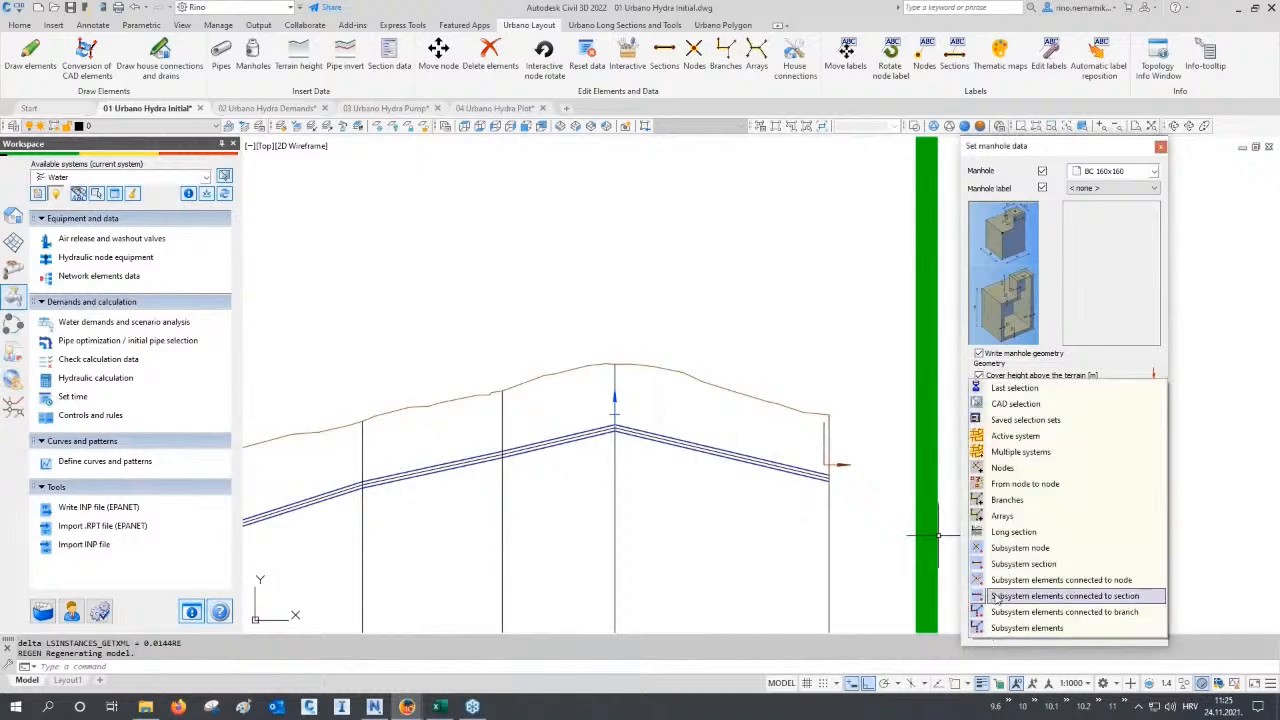
{"action": "left_click", "coordinate": [1013, 438]}
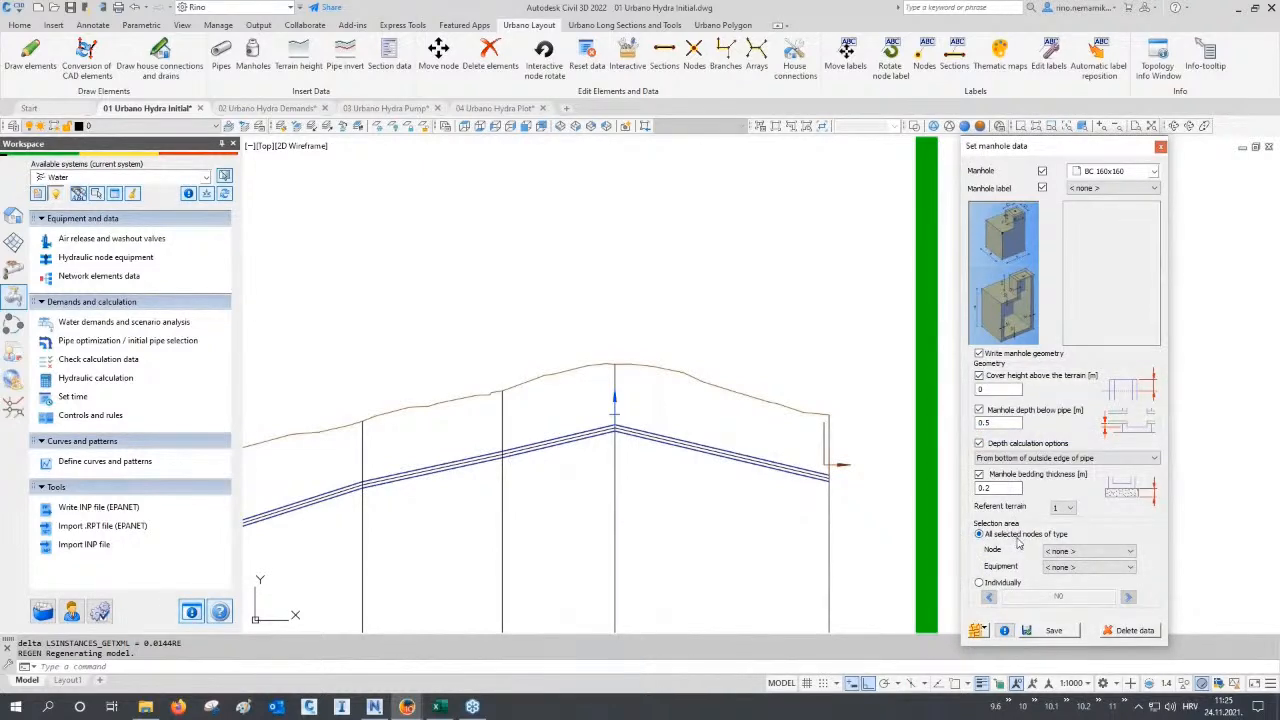
{"action": "left_click", "coordinate": [1060, 552]}
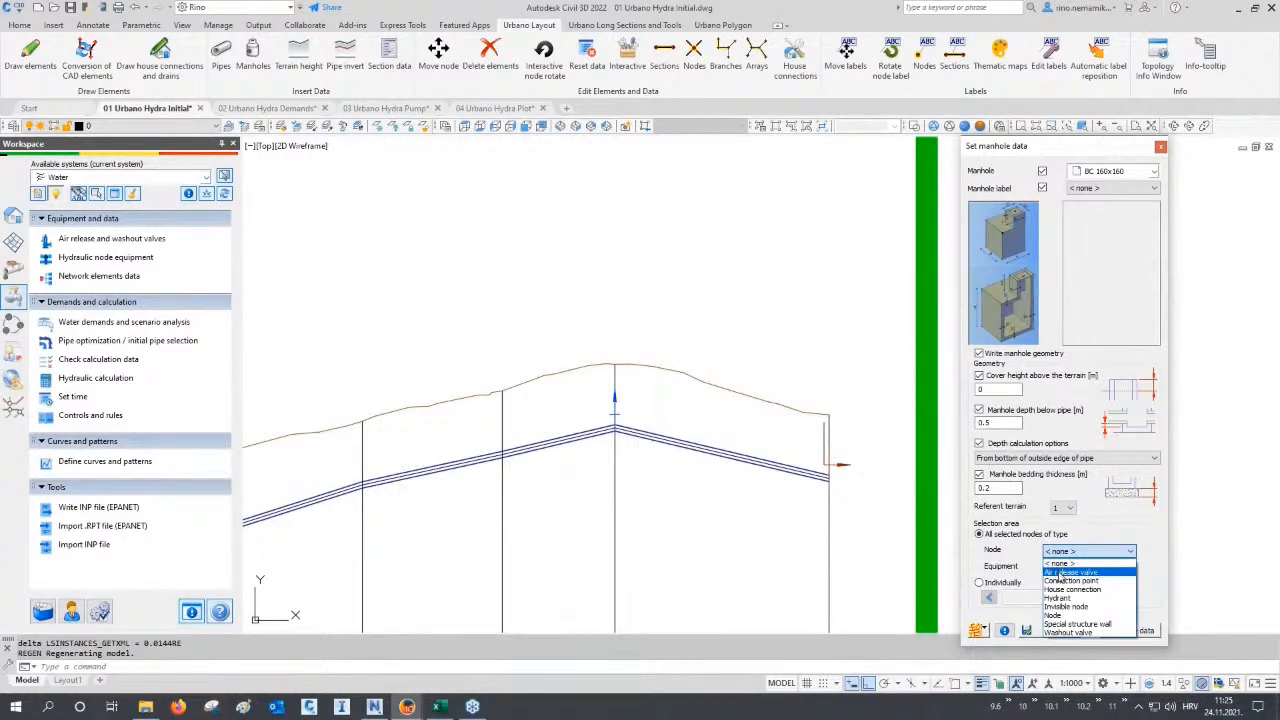
{"action": "left_click", "coordinate": [1060, 574]}
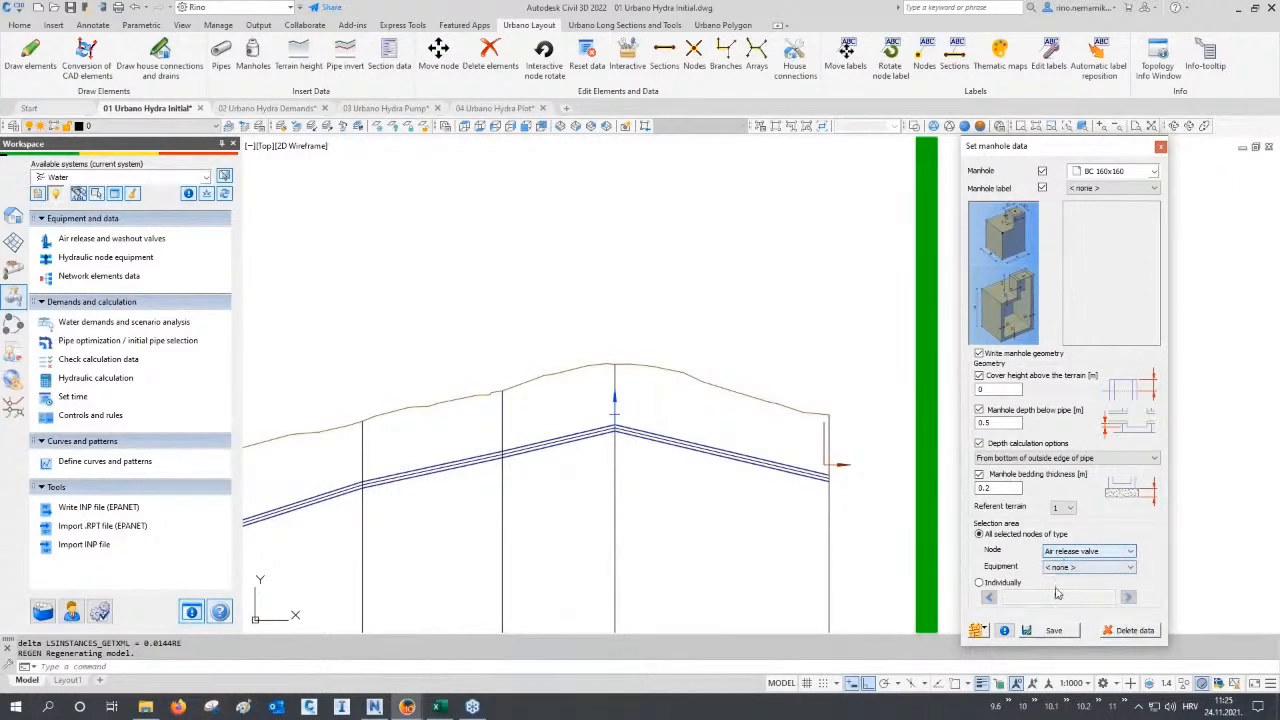
{"action": "left_click", "coordinate": [1053, 631]}
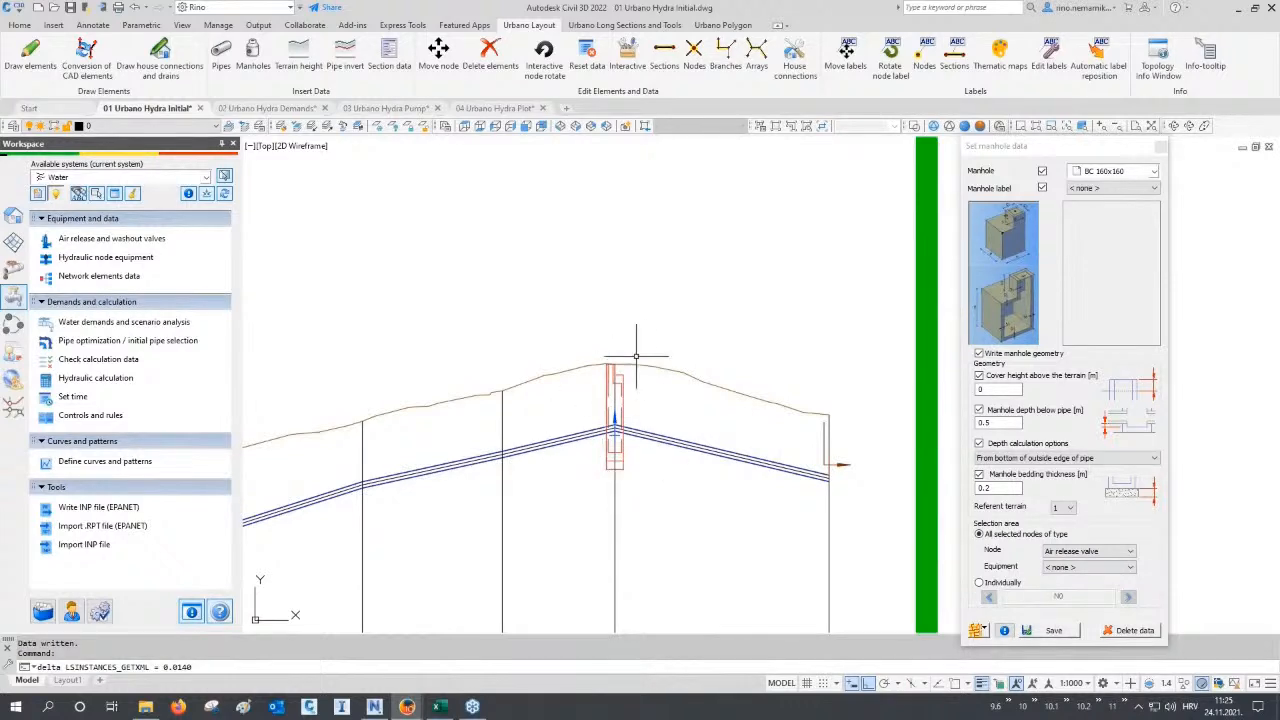
Assign the BC 160x160 manhole to all washout valve nodes, save the data and close the manhole settings.
{"action": "left_click", "coordinate": [1080, 551]}
{"action": "left_click", "coordinate": [1073, 634]}
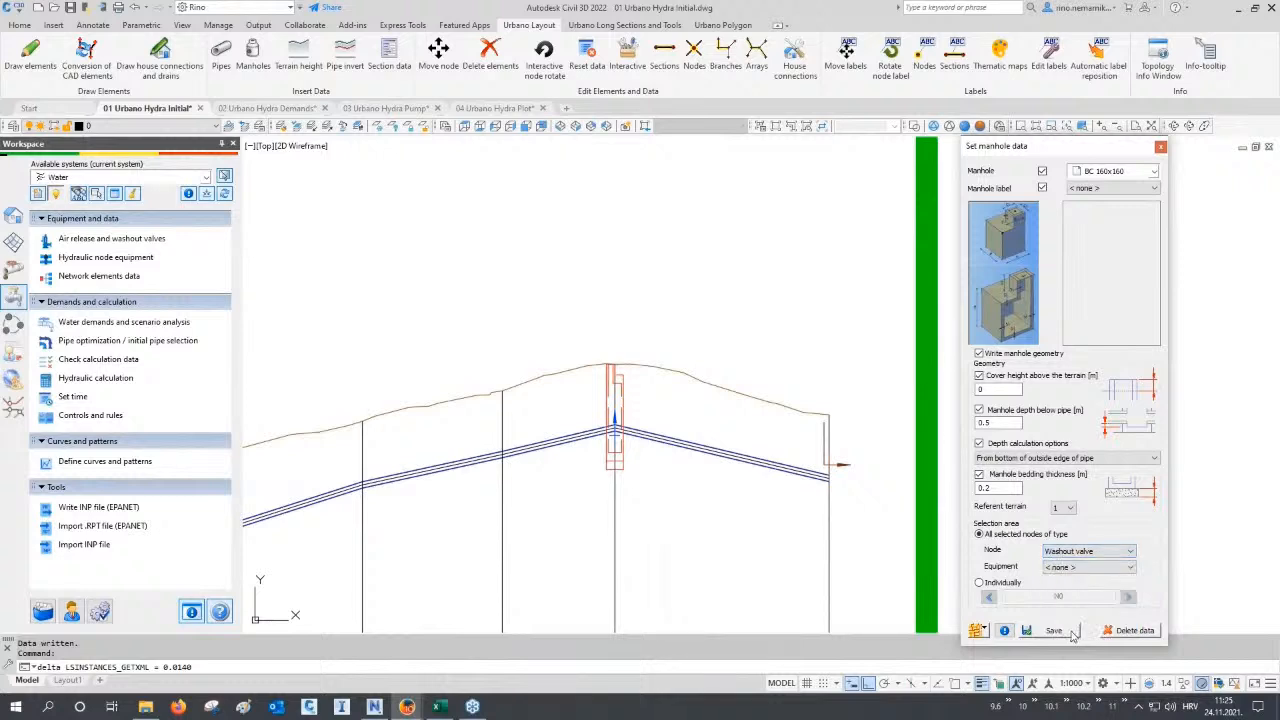
{"action": "left_click", "coordinate": [1068, 632]}
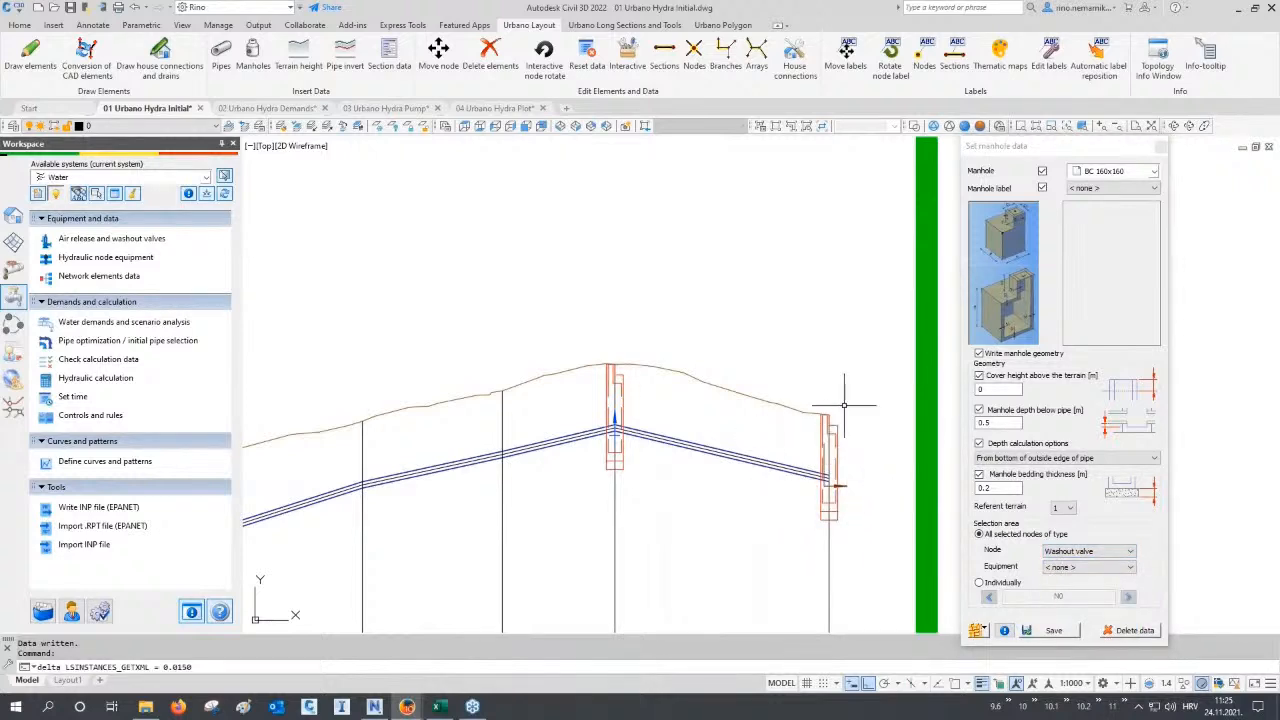
{"action": "left_click", "coordinate": [1161, 147]}
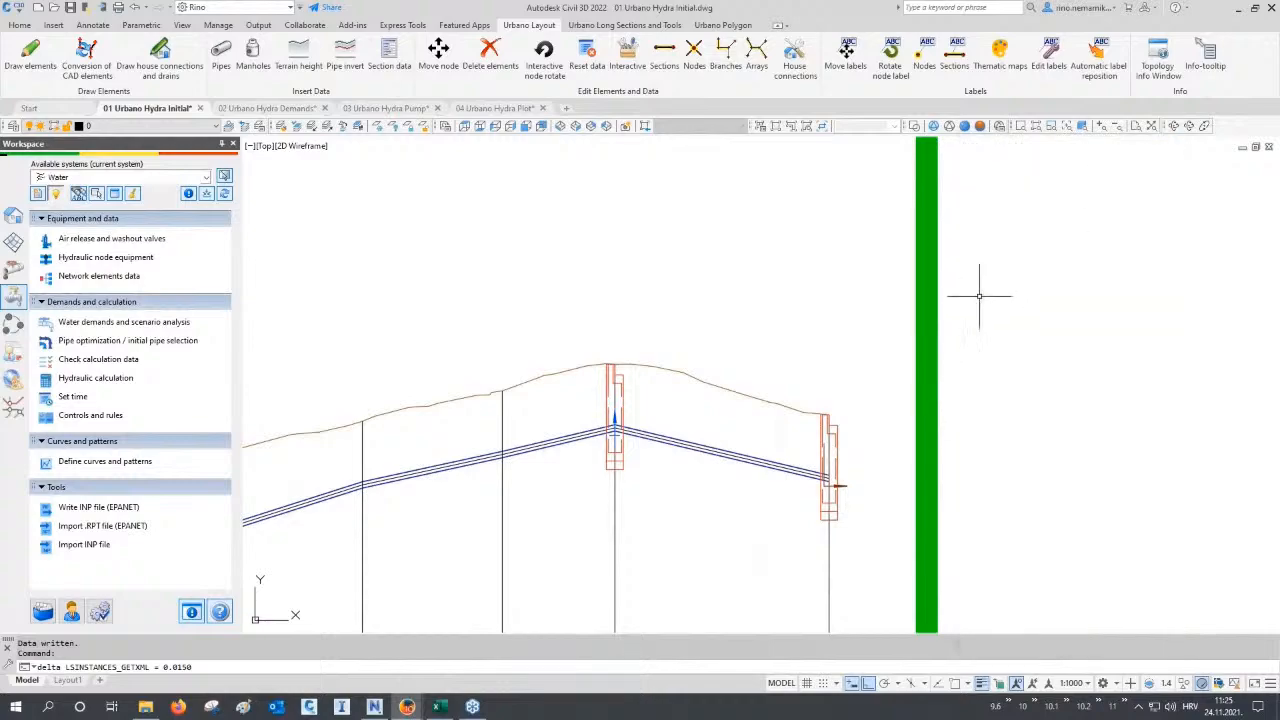
Apply the 2D Style layout style to the water network in plan.
{"action": "scroll", "coordinate": [958, 335], "scroll_direction": "down", "scroll_amount": 10}
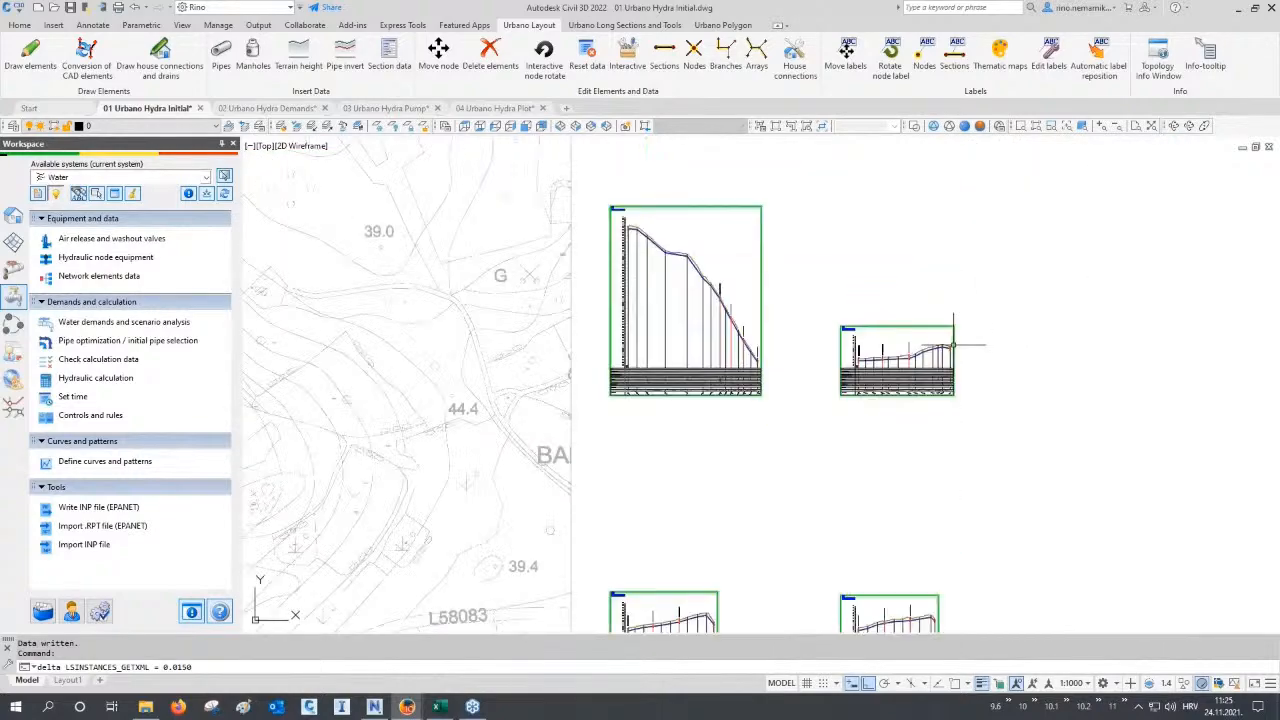
{"action": "scroll", "coordinate": [749, 434], "scroll_direction": "up", "scroll_amount": 3}
{"action": "scroll", "coordinate": [546, 470], "scroll_direction": "up", "scroll_amount": 4}
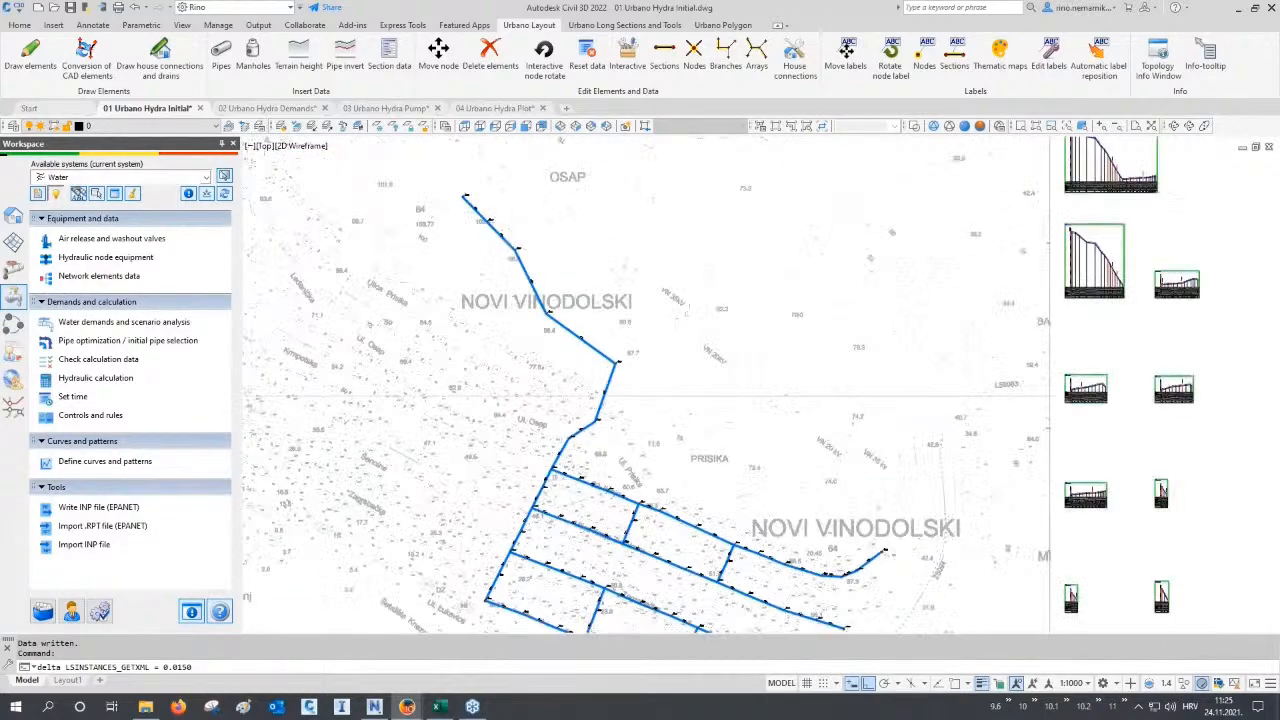
{"action": "scroll", "coordinate": [546, 470], "scroll_direction": "up", "scroll_amount": 5}
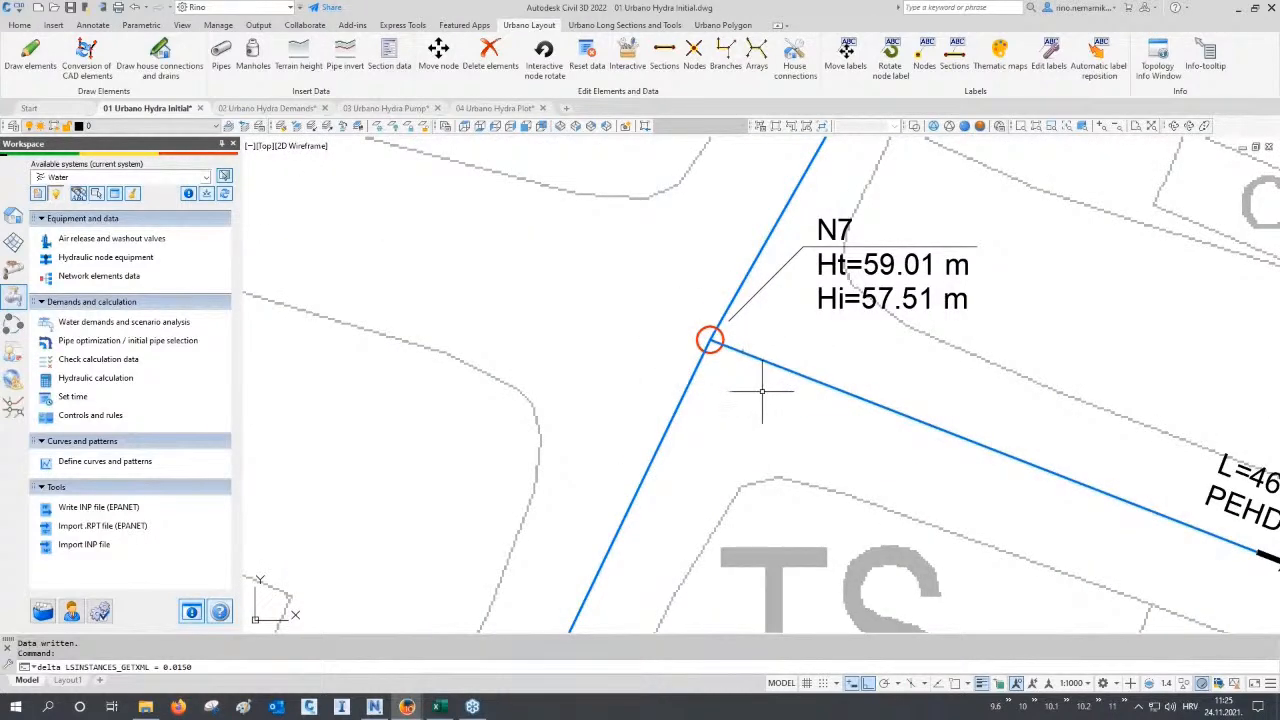
{"action": "left_click", "coordinate": [13, 215]}
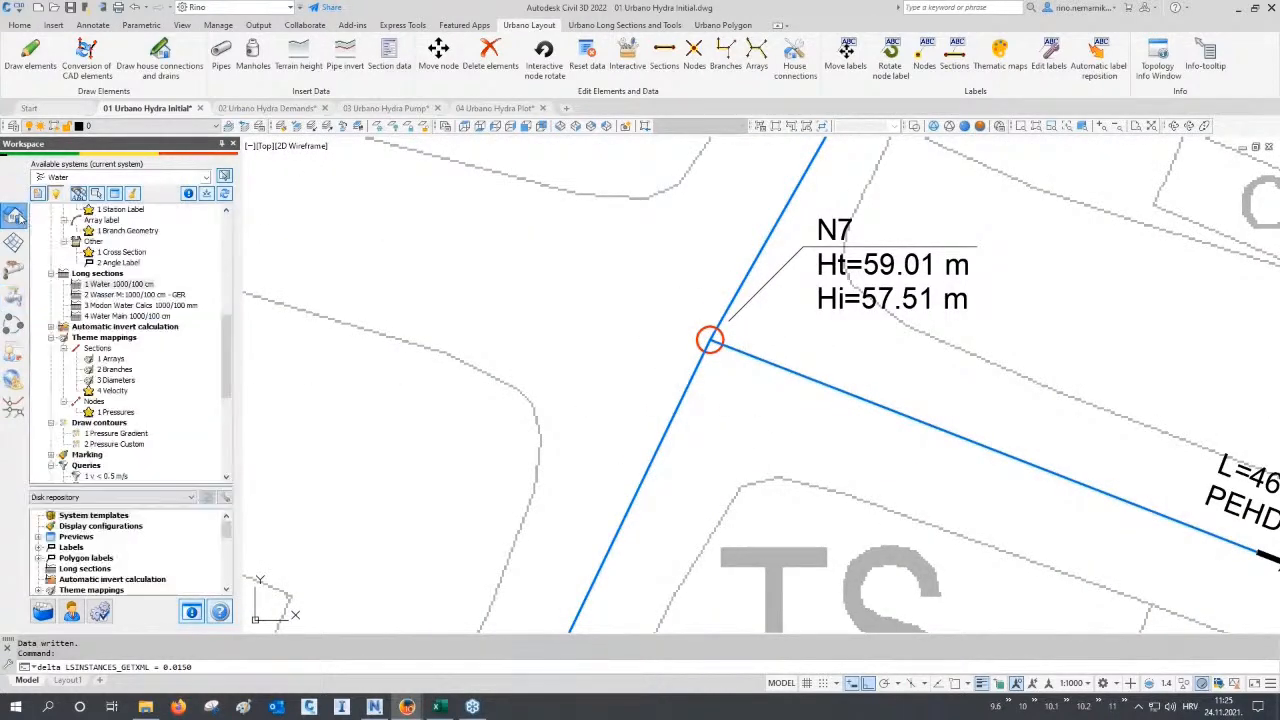
{"action": "scroll", "coordinate": [123, 366], "scroll_direction": "down", "scroll_amount": 8}
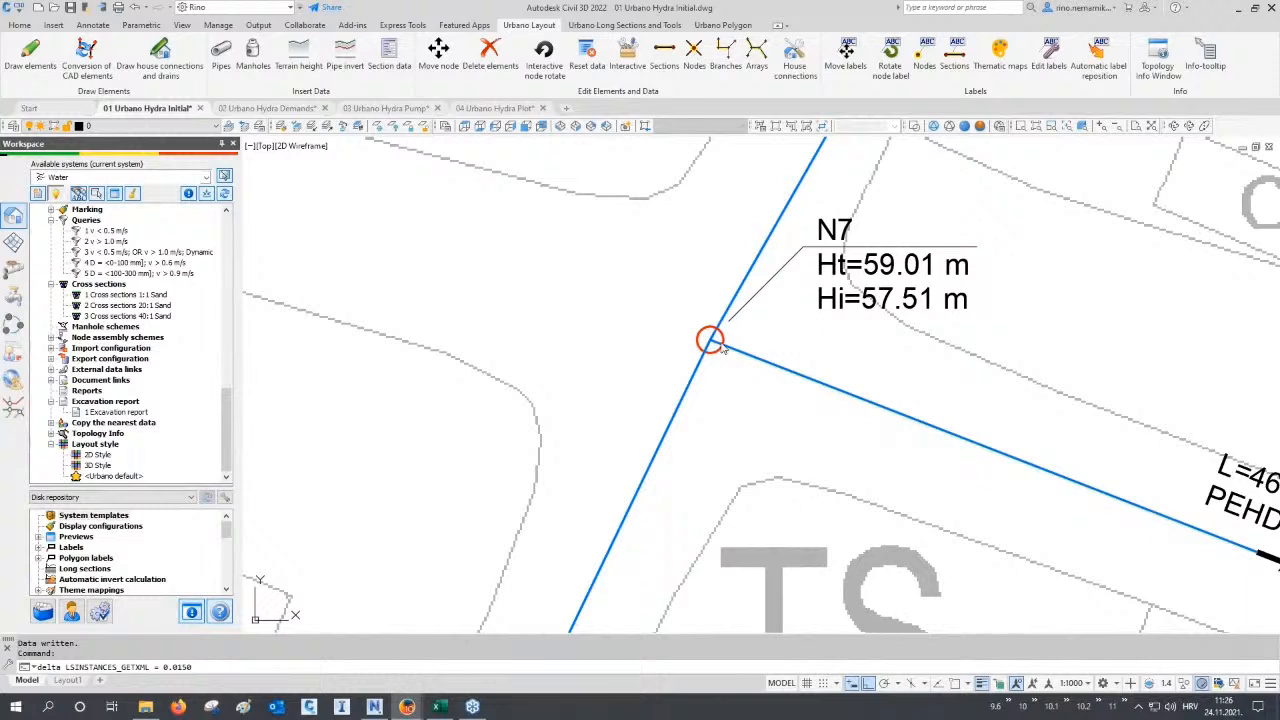
{"action": "left_click", "coordinate": [97, 455]}
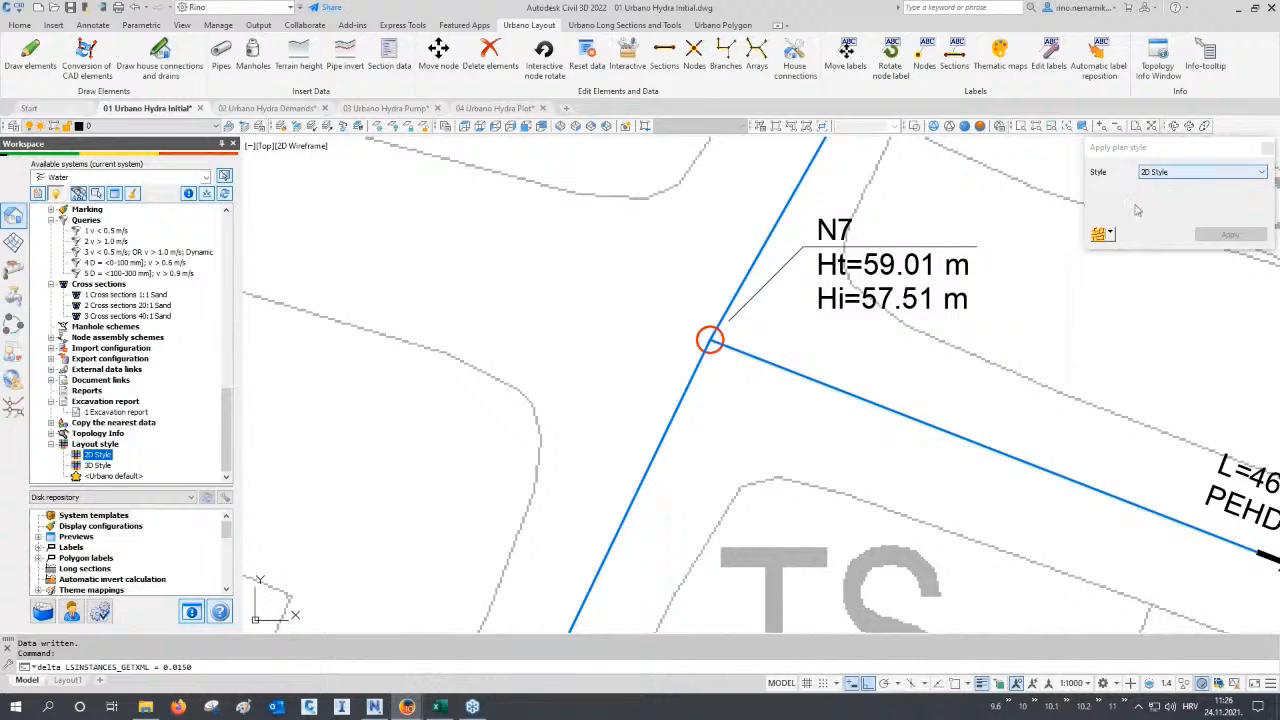
{"action": "left_click", "coordinate": [1230, 234]}
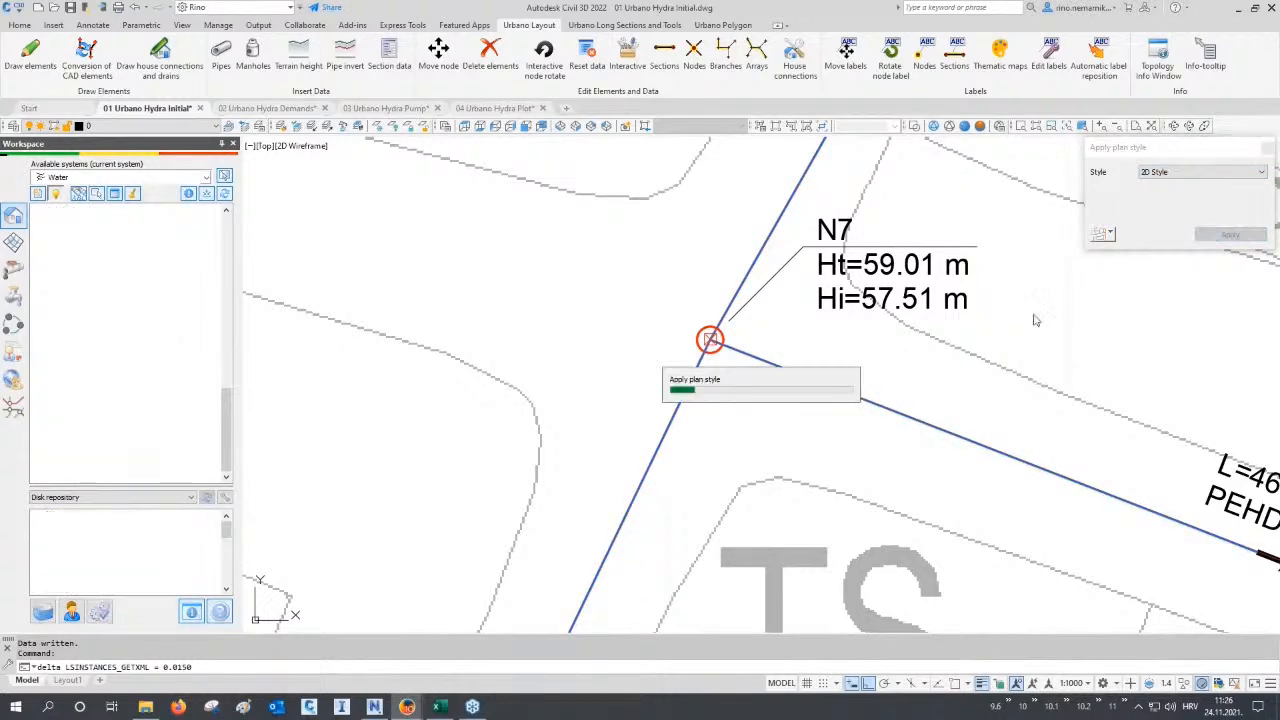
Examine how the manhole at node N7 is drawn in plan compared with the plain nodes N49 and N50.
{"action": "middle_click_drag", "start_coordinate": [782, 331], "coordinate": [735, 407]}
{"action": "scroll", "coordinate": [660, 414], "scroll_direction": "up", "scroll_amount": 1}
{"action": "scroll", "coordinate": [511, 398], "scroll_direction": "down", "scroll_amount": 4}
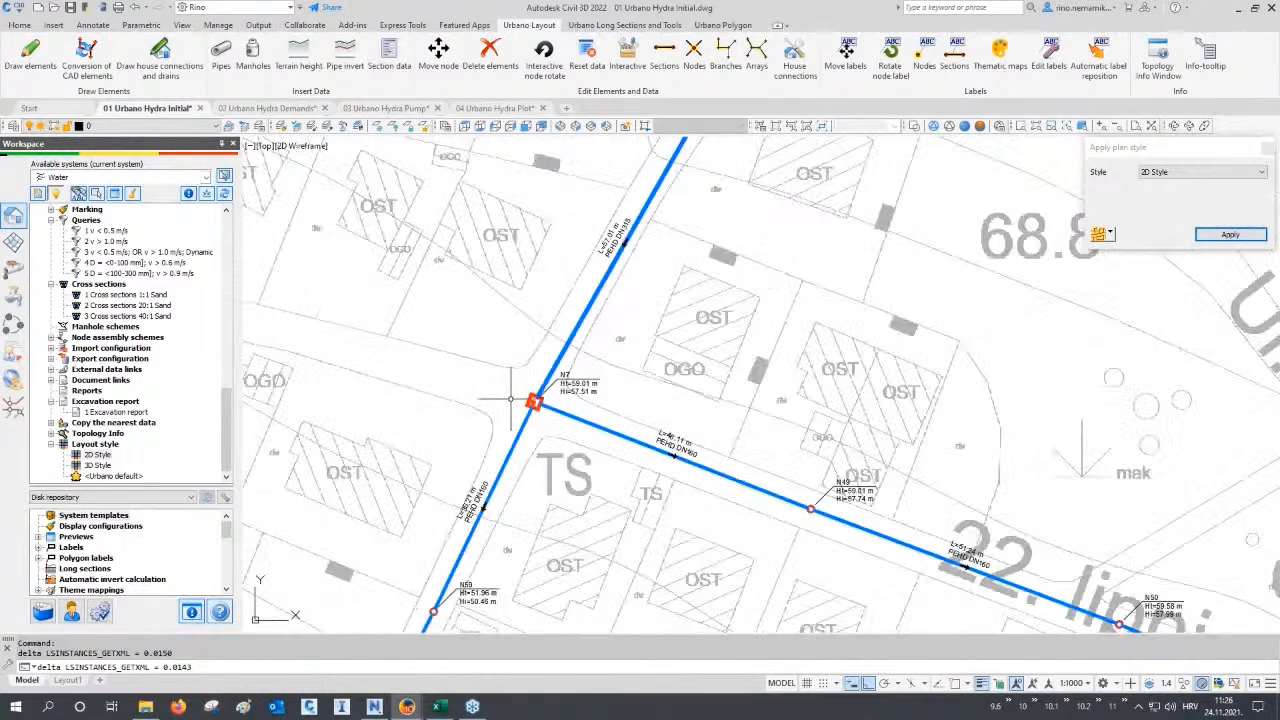
{"action": "scroll", "coordinate": [511, 399], "scroll_direction": "down", "scroll_amount": 2}
{"action": "middle_click_drag", "start_coordinate": [732, 476], "coordinate": [691, 397]}
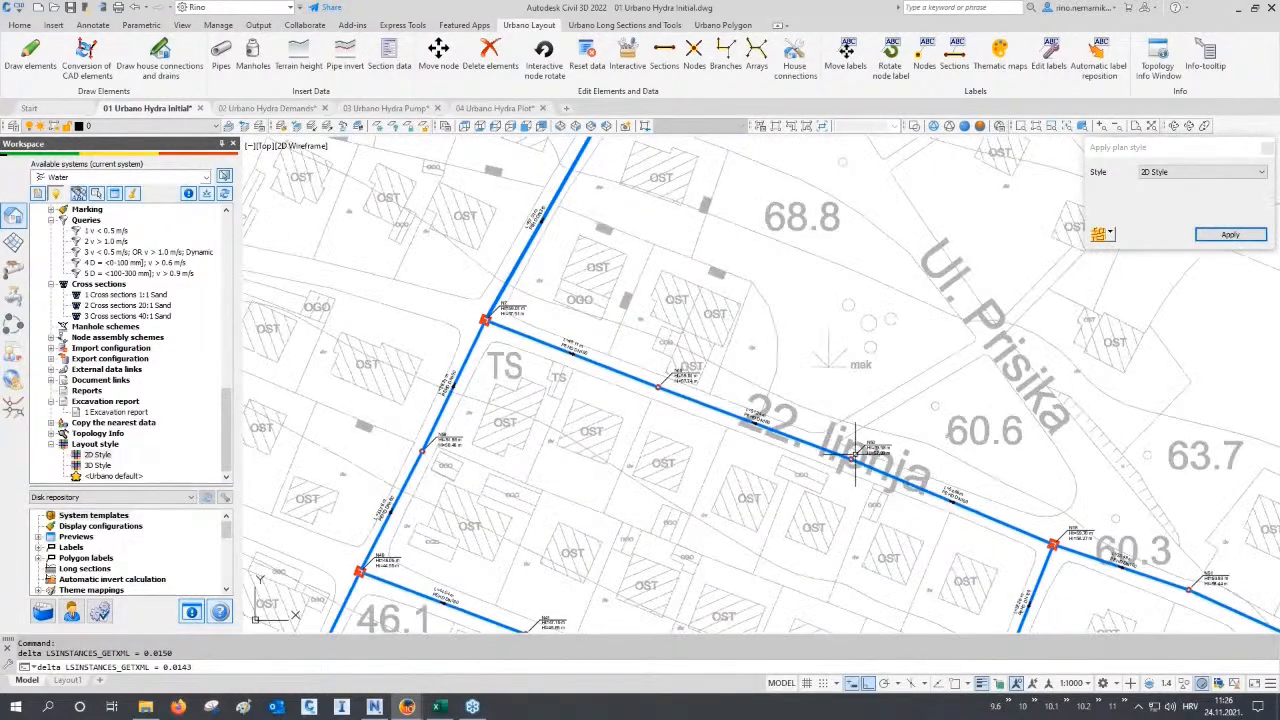
{"action": "scroll", "coordinate": [855, 455], "scroll_direction": "up", "scroll_amount": 6}
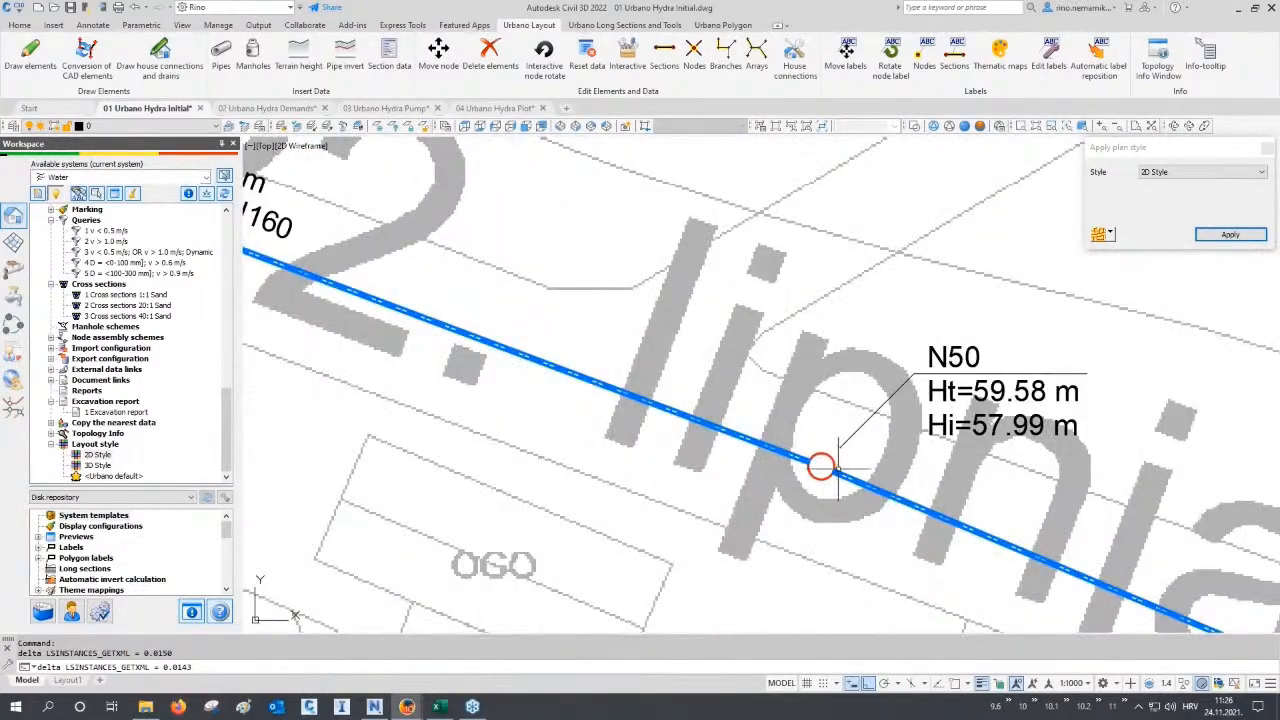
{"action": "scroll", "coordinate": [840, 480], "scroll_direction": "down", "scroll_amount": 6}
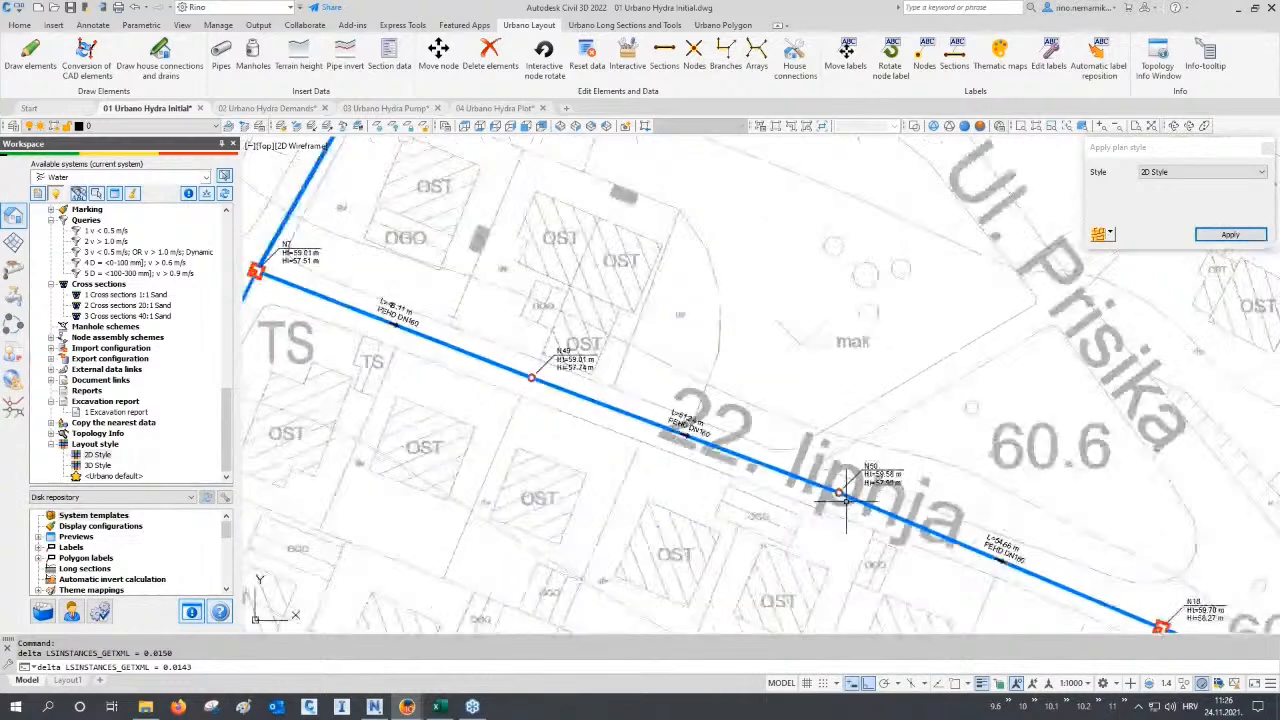
{"action": "middle_click_drag", "start_coordinate": [486, 403], "coordinate": [729, 440]}
{"action": "scroll", "coordinate": [529, 309], "scroll_direction": "up", "scroll_amount": 4}
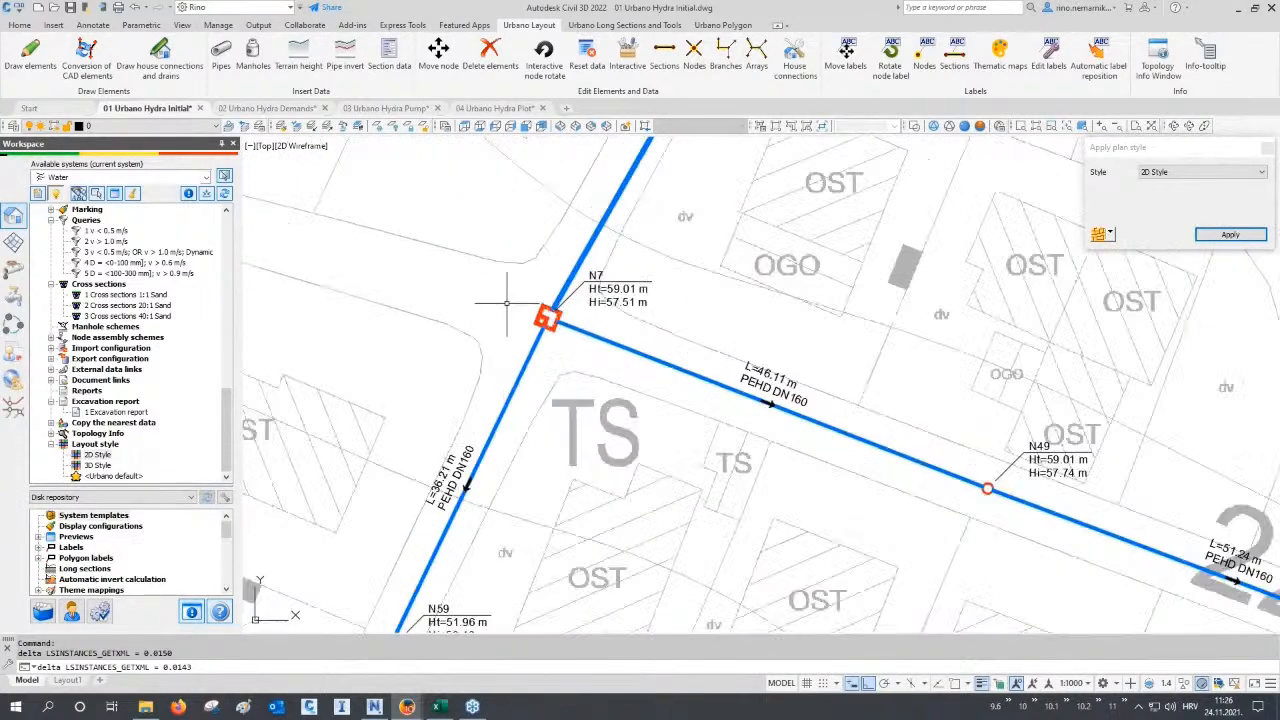
{"action": "scroll", "coordinate": [507, 302], "scroll_direction": "up", "scroll_amount": 3}
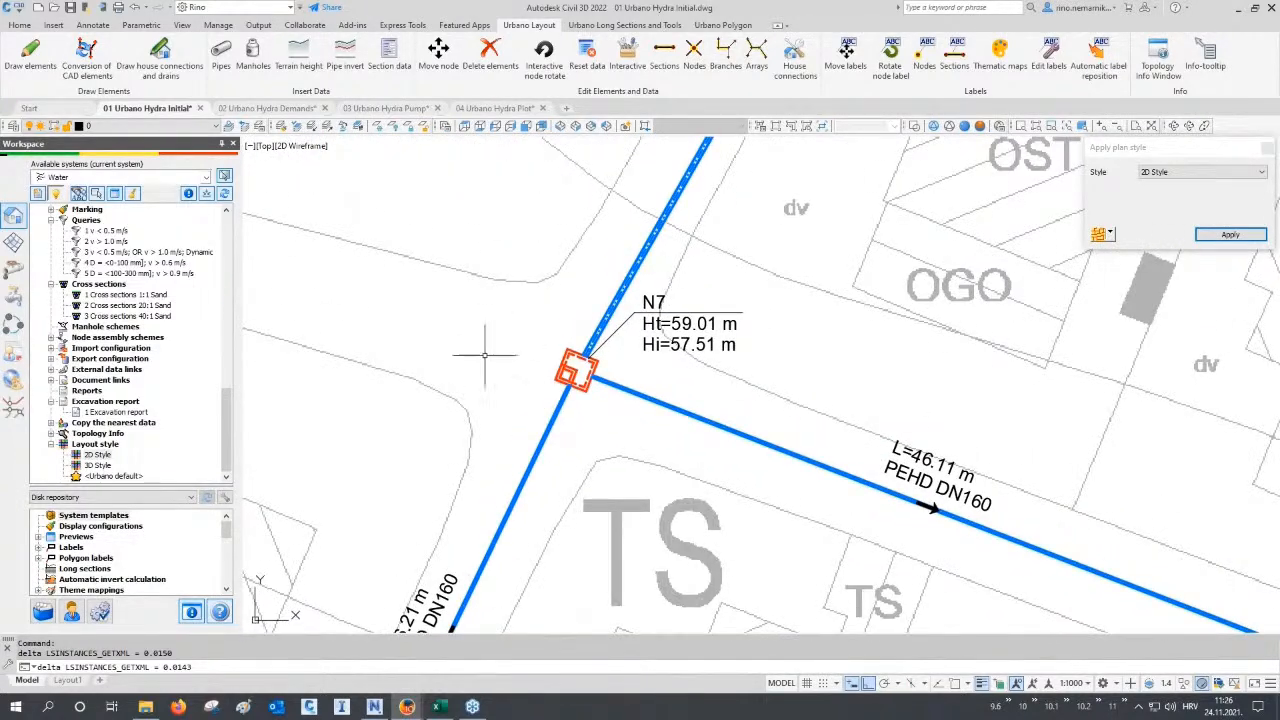
Apply the 3D Style layout style to the water network.
{"action": "left_click", "coordinate": [98, 465]}
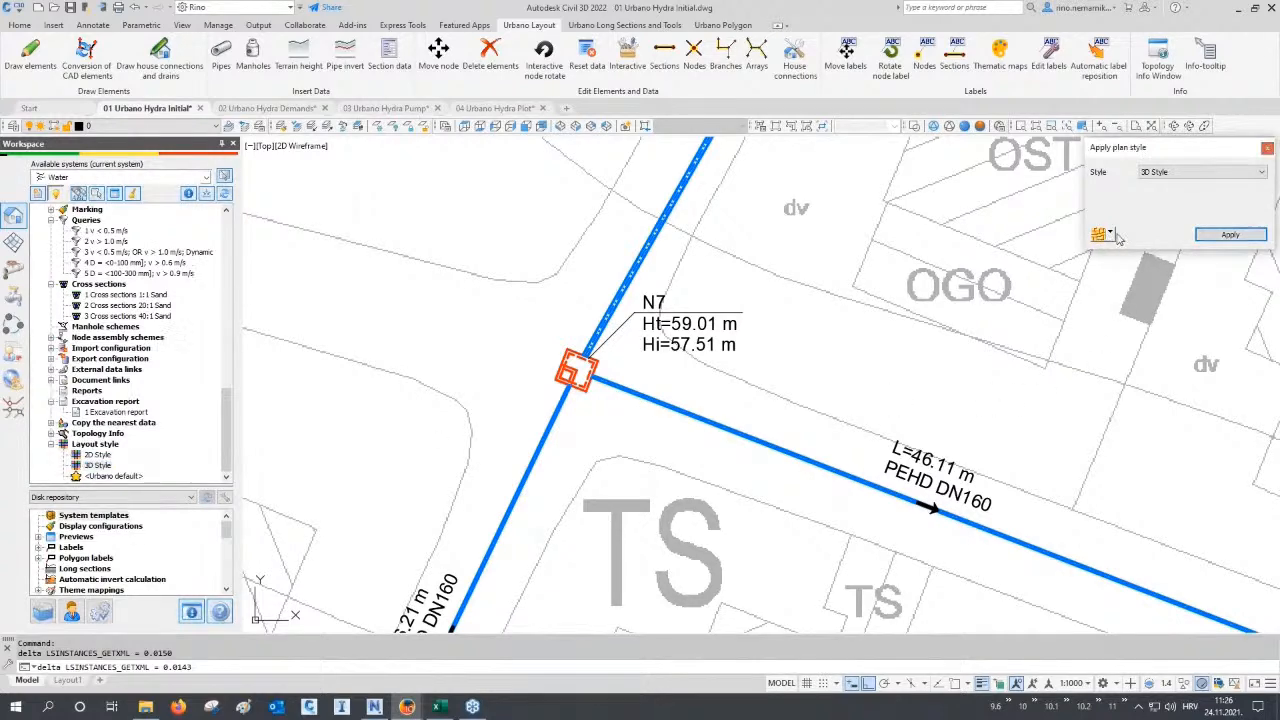
{"action": "left_click", "coordinate": [1216, 240]}
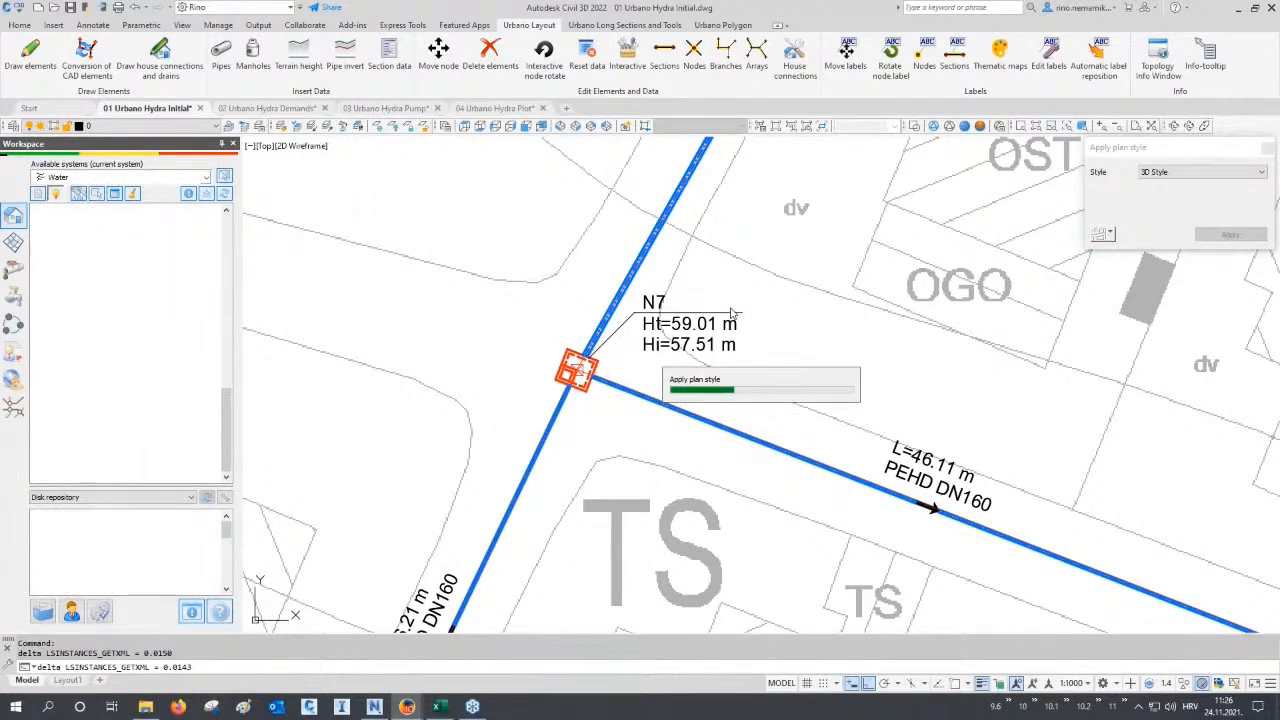
{"action": "scroll", "coordinate": [563, 335], "scroll_direction": "down", "scroll_amount": 5}
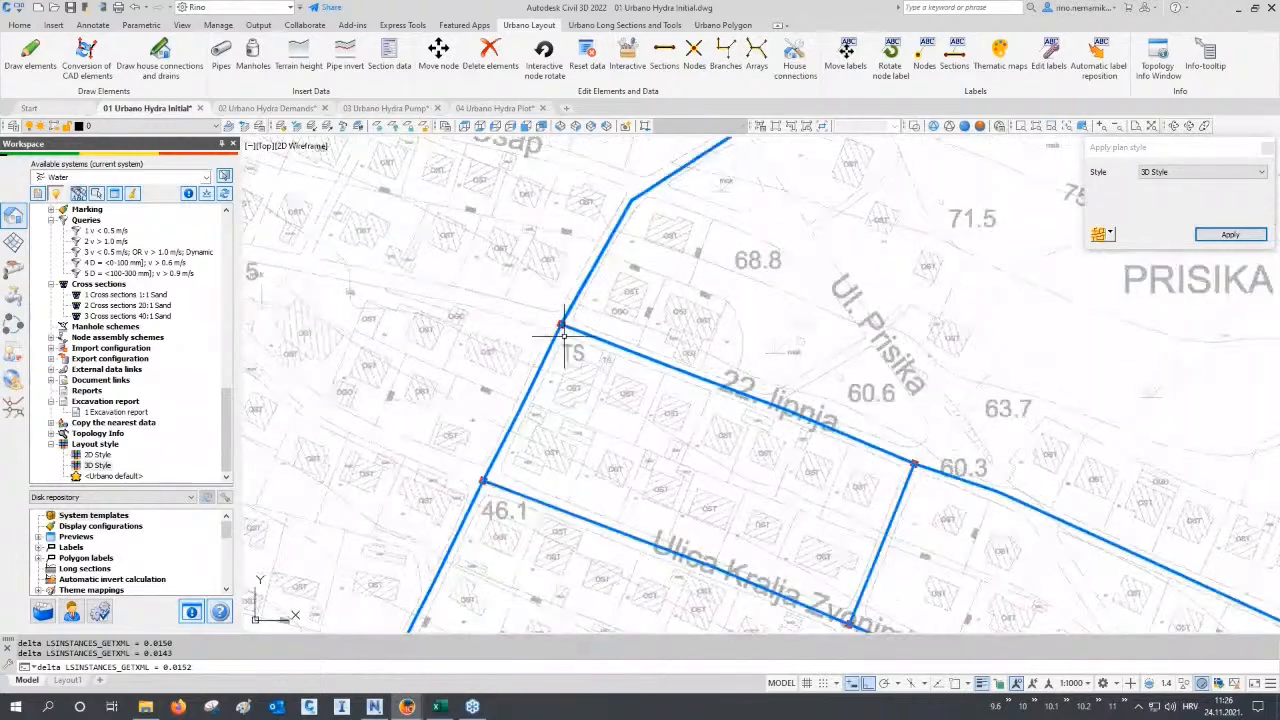
{"action": "scroll", "coordinate": [563, 335], "scroll_direction": "down", "scroll_amount": 2}
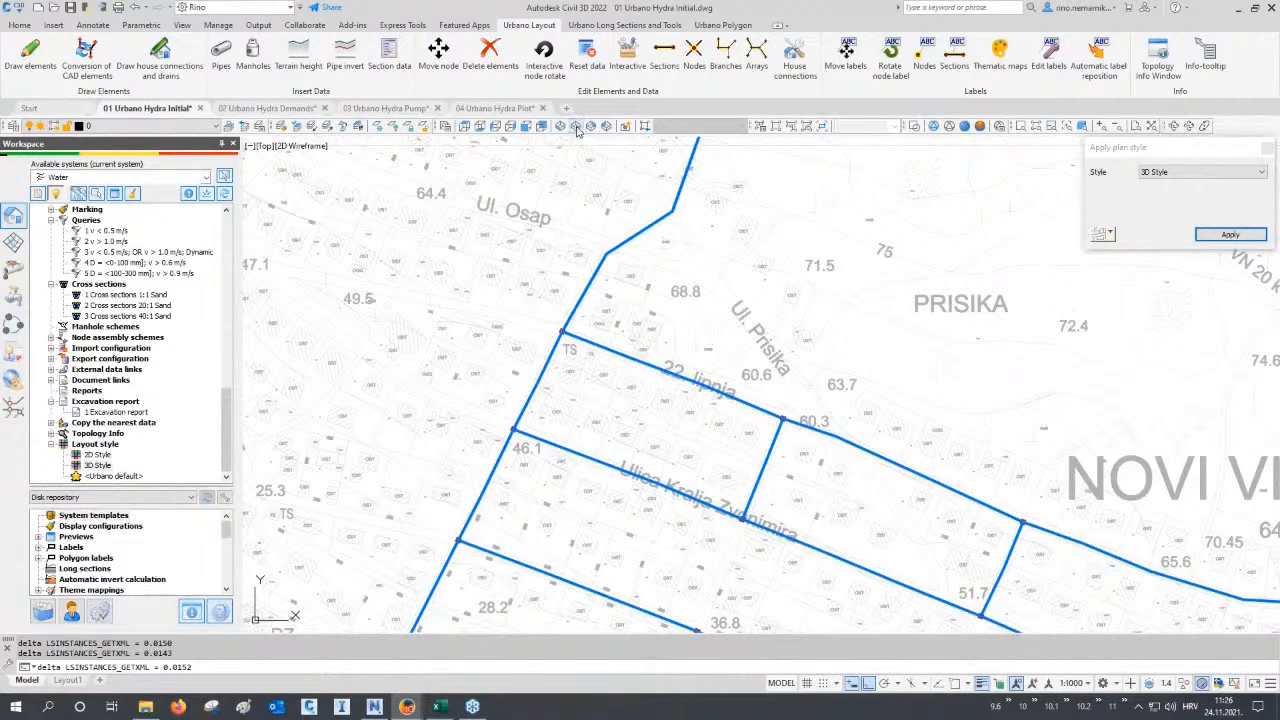
Switch to the SE Isometric view, regenerate the drawing and examine the 3D manhole at node N7.
{"action": "left_click", "coordinate": [576, 125]}
{"action": "type", "text": "re"}
{"action": "key", "text": "Return"}
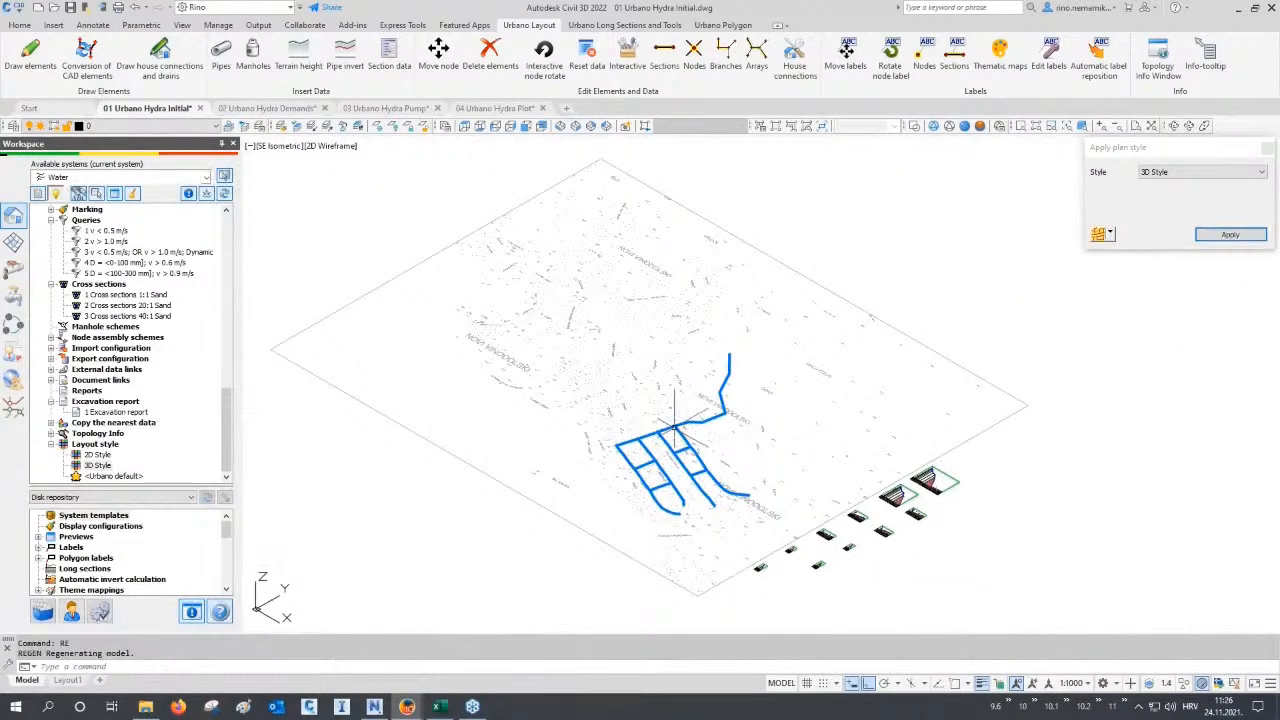
{"action": "scroll", "coordinate": [675, 427], "scroll_direction": "up", "scroll_amount": 10}
{"action": "scroll", "coordinate": [668, 424], "scroll_direction": "up", "scroll_amount": 4}
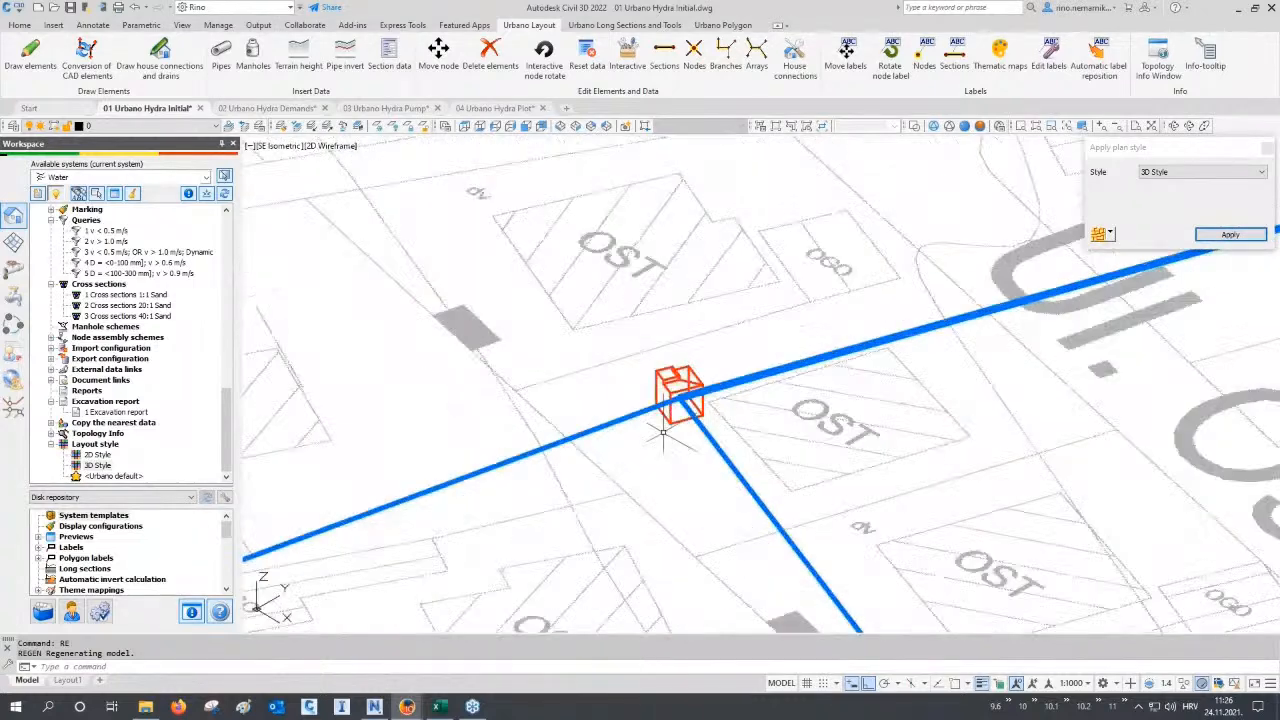
{"action": "scroll", "coordinate": [671, 441], "scroll_direction": "down", "scroll_amount": 6}
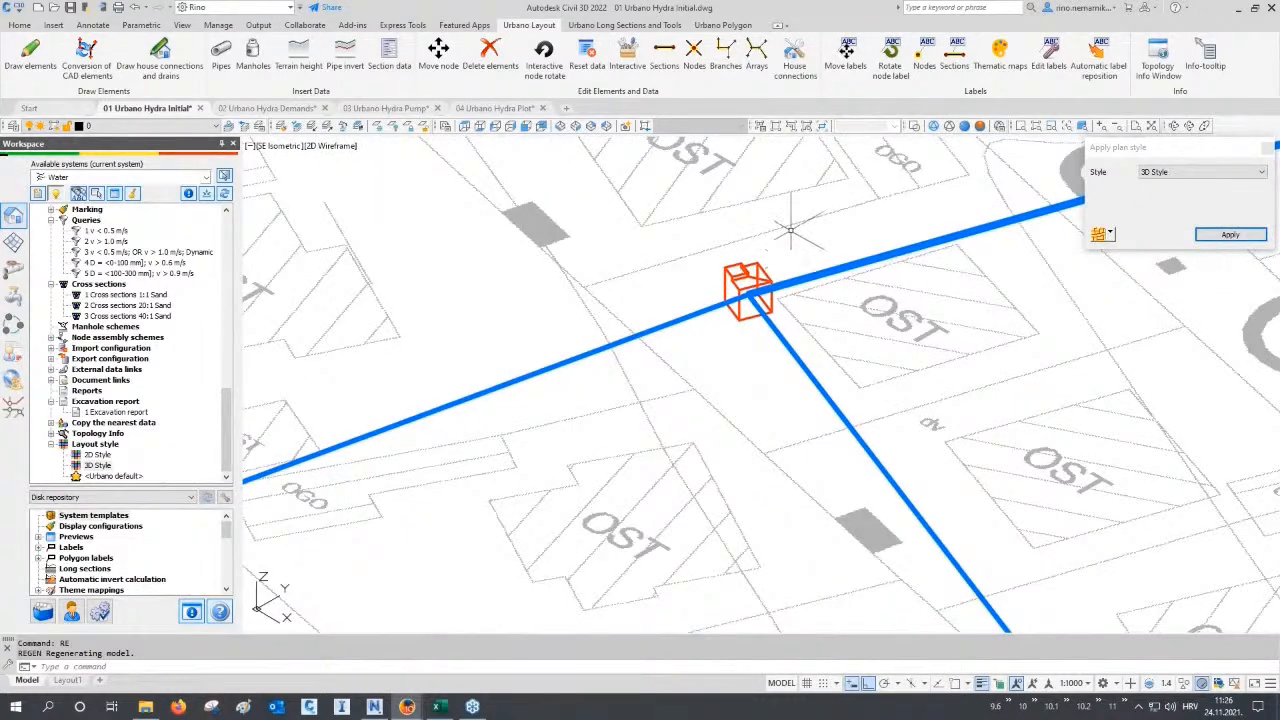
Examine the 3D manholes at the cross-connection junctions around 22. lipnja and Ulica Kralja Zvonimira.
{"action": "scroll", "coordinate": [790, 231], "scroll_direction": "down", "scroll_amount": 4}
{"action": "middle_click_drag", "start_coordinate": [745, 331], "coordinate": [788, 245]}
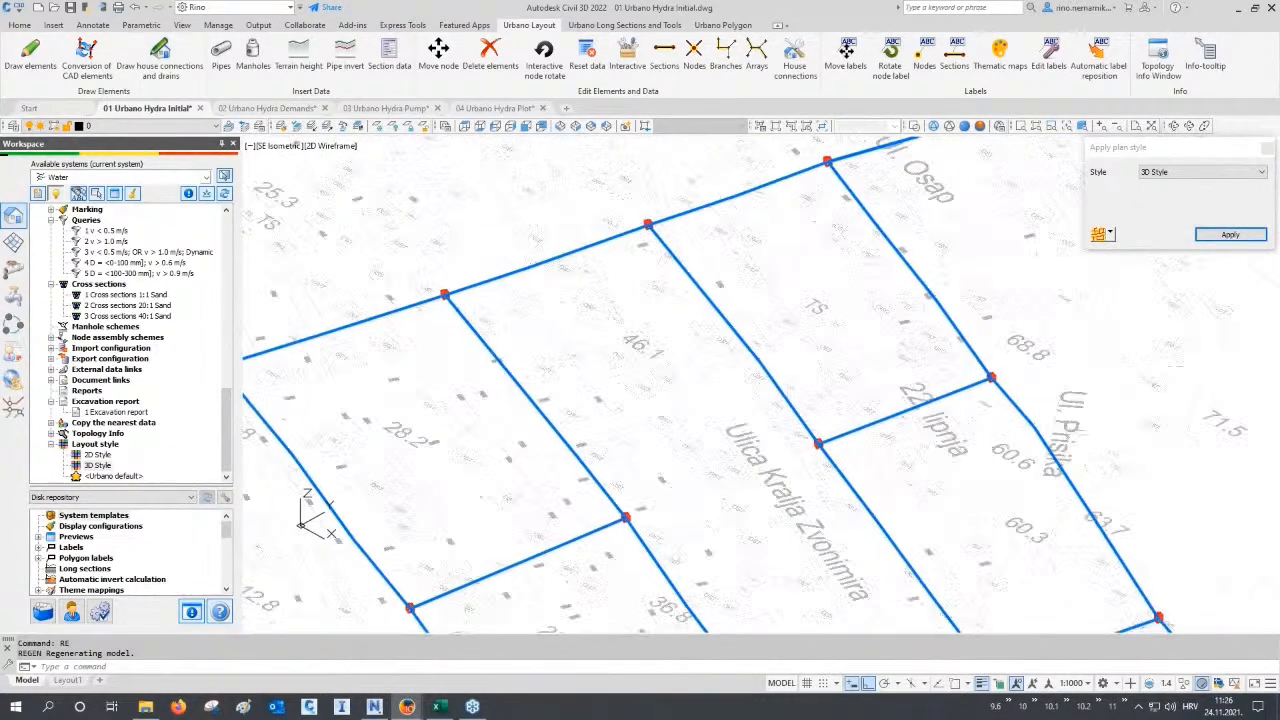
{"action": "middle_click_drag", "start_coordinate": [738, 384], "coordinate": [767, 317]}
{"action": "scroll", "coordinate": [654, 455], "scroll_direction": "up", "scroll_amount": 10}
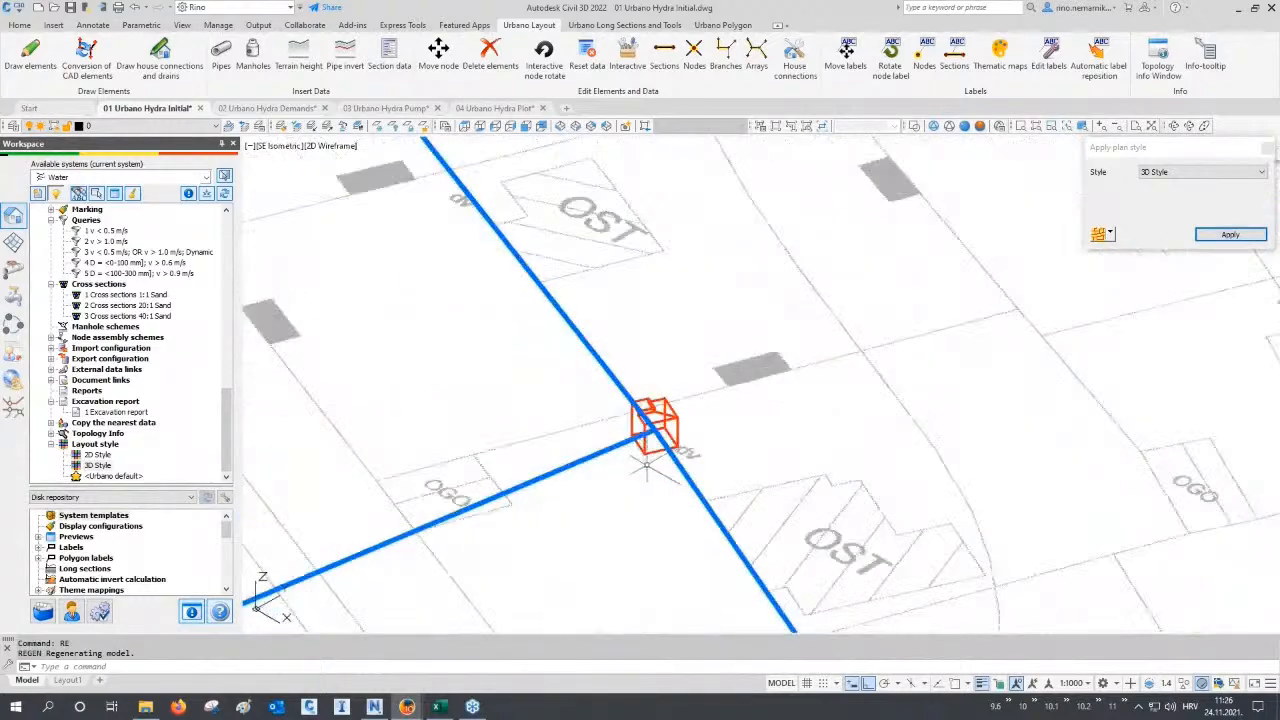
{"action": "scroll", "coordinate": [648, 465], "scroll_direction": "up", "scroll_amount": 2}
{"action": "scroll", "coordinate": [648, 465], "scroll_direction": "down", "scroll_amount": 6}
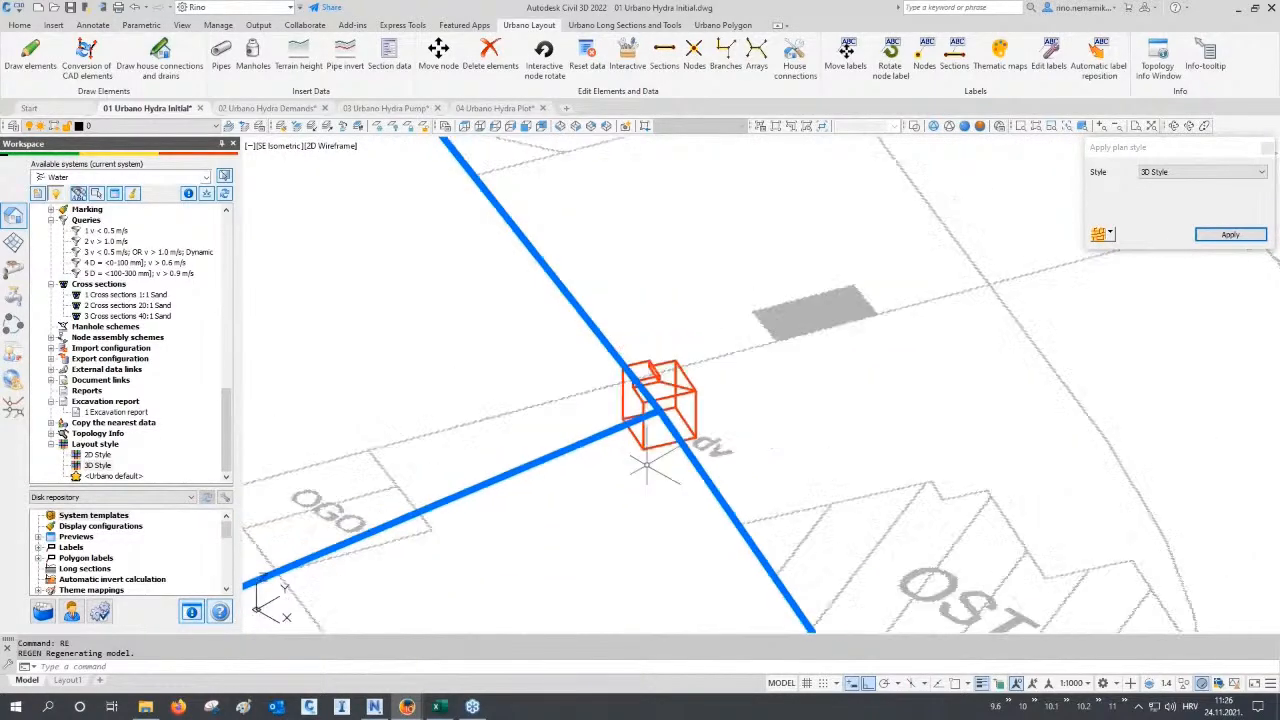
{"action": "scroll", "coordinate": [650, 455], "scroll_direction": "up", "scroll_amount": 4}
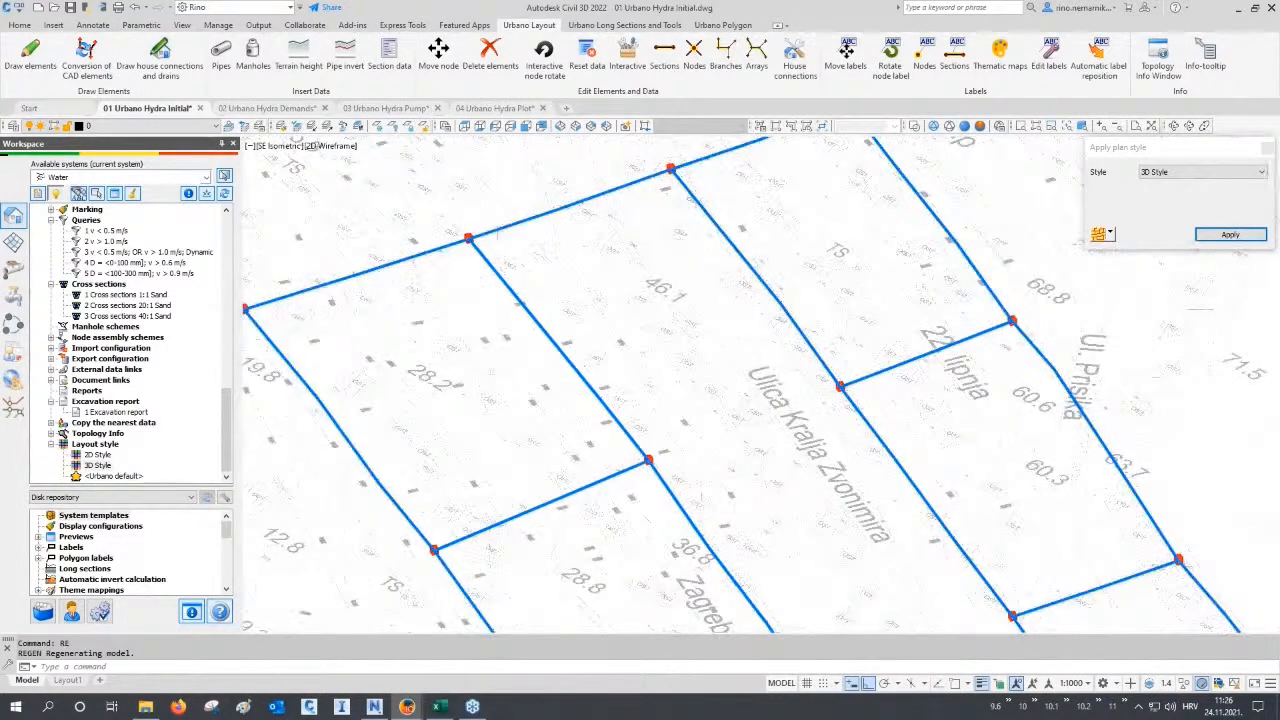
{"action": "scroll", "coordinate": [850, 395], "scroll_direction": "up", "scroll_amount": 6}
{"action": "scroll", "coordinate": [696, 397], "scroll_direction": "down", "scroll_amount": 4}
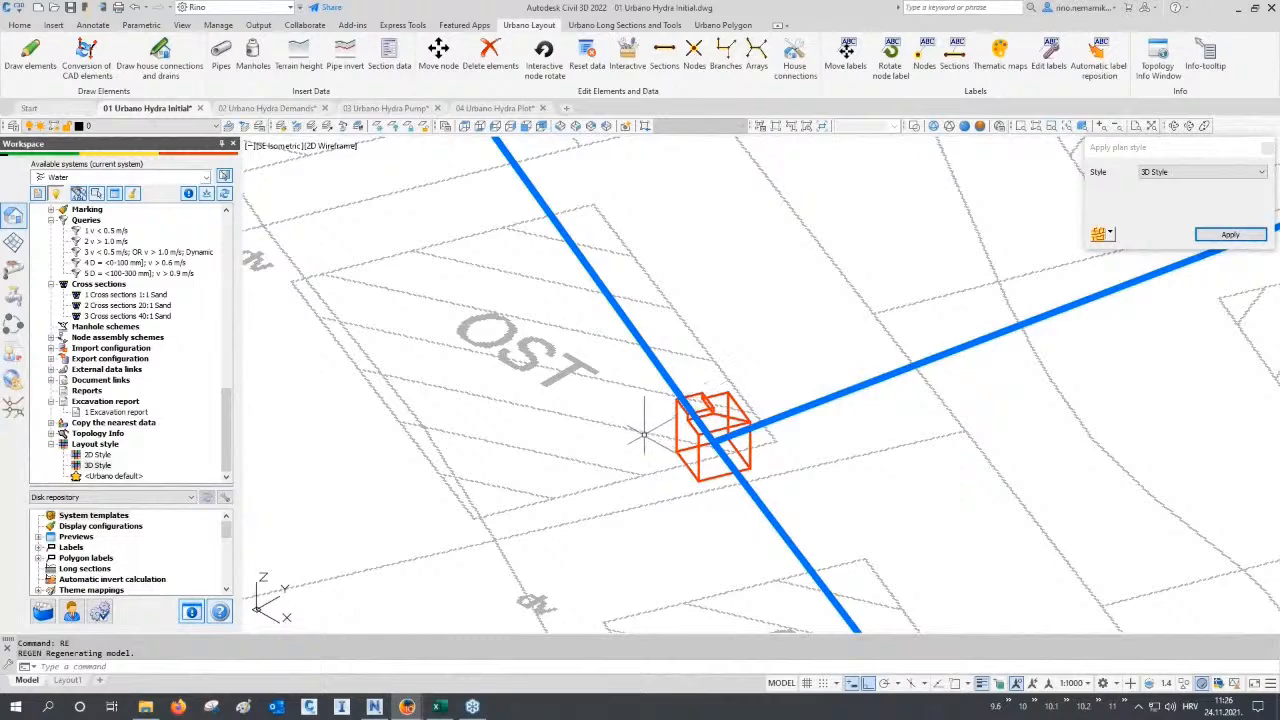
{"action": "scroll", "coordinate": [621, 430], "scroll_direction": "down", "scroll_amount": 5}
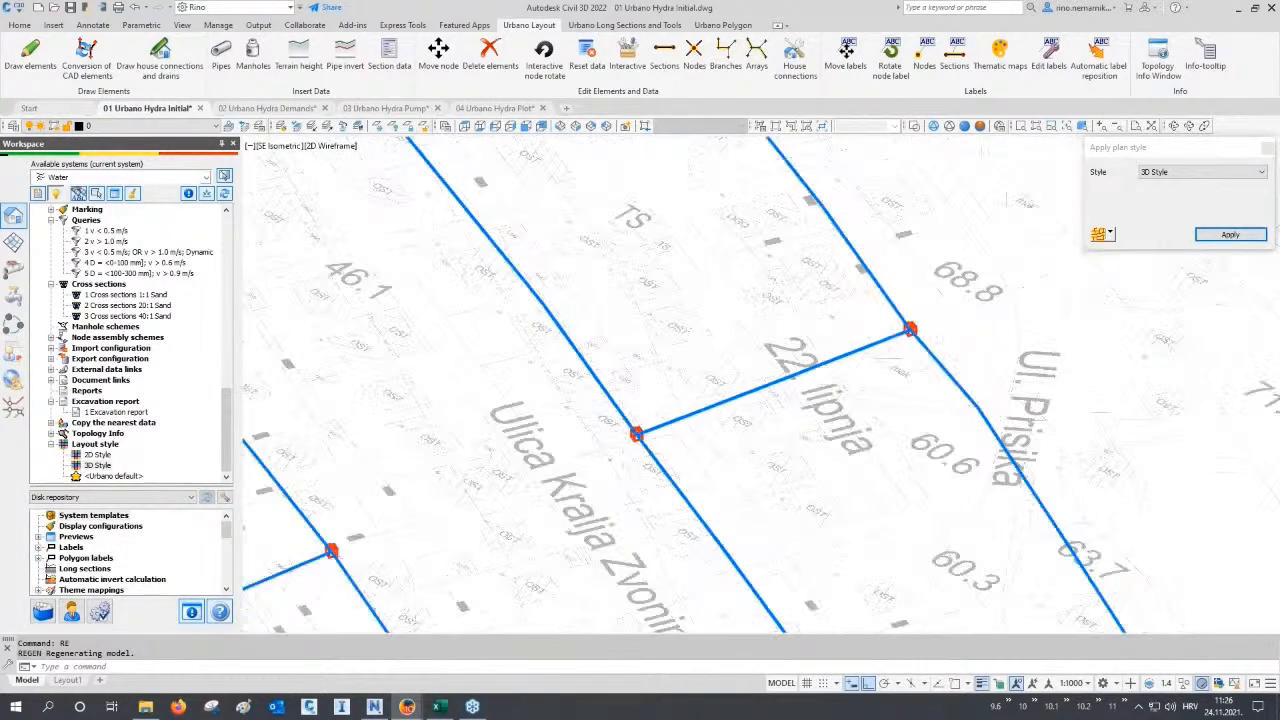
{"action": "scroll", "coordinate": [628, 258], "scroll_direction": "up", "scroll_amount": 6}
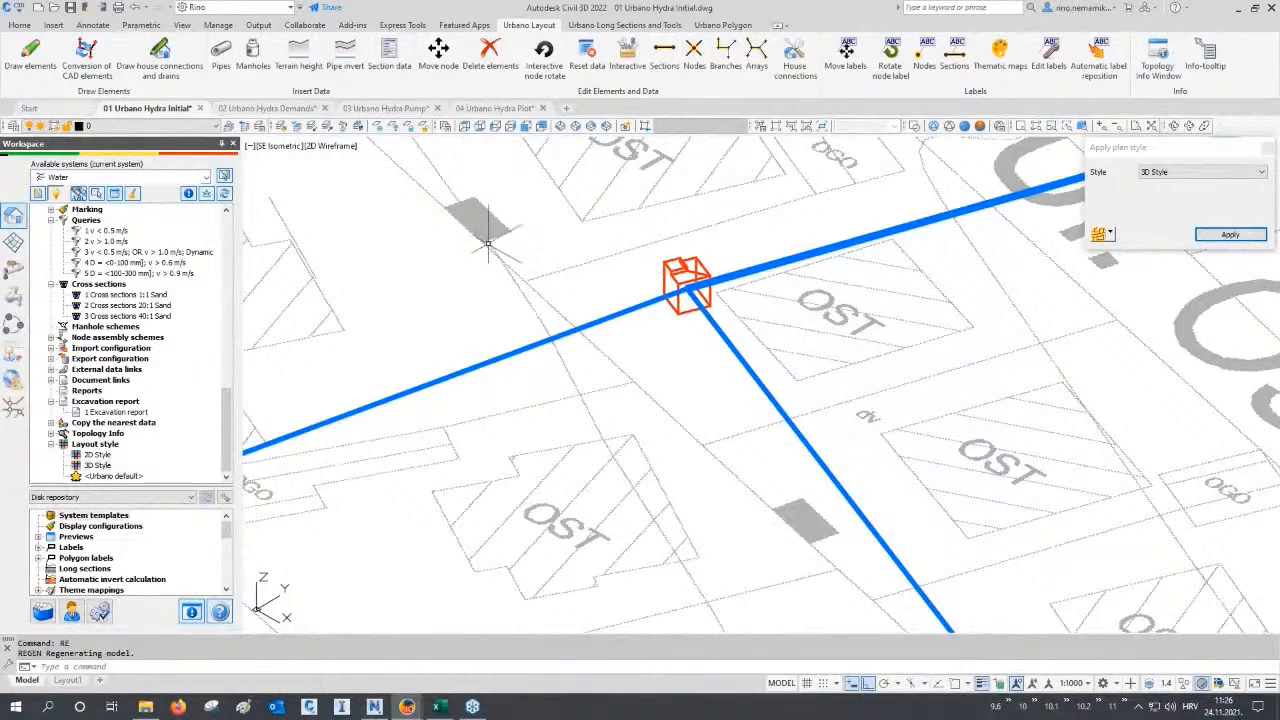
Return to the top view and reapply the 2D Style to the water network.
{"action": "left_click", "coordinate": [464, 126]}
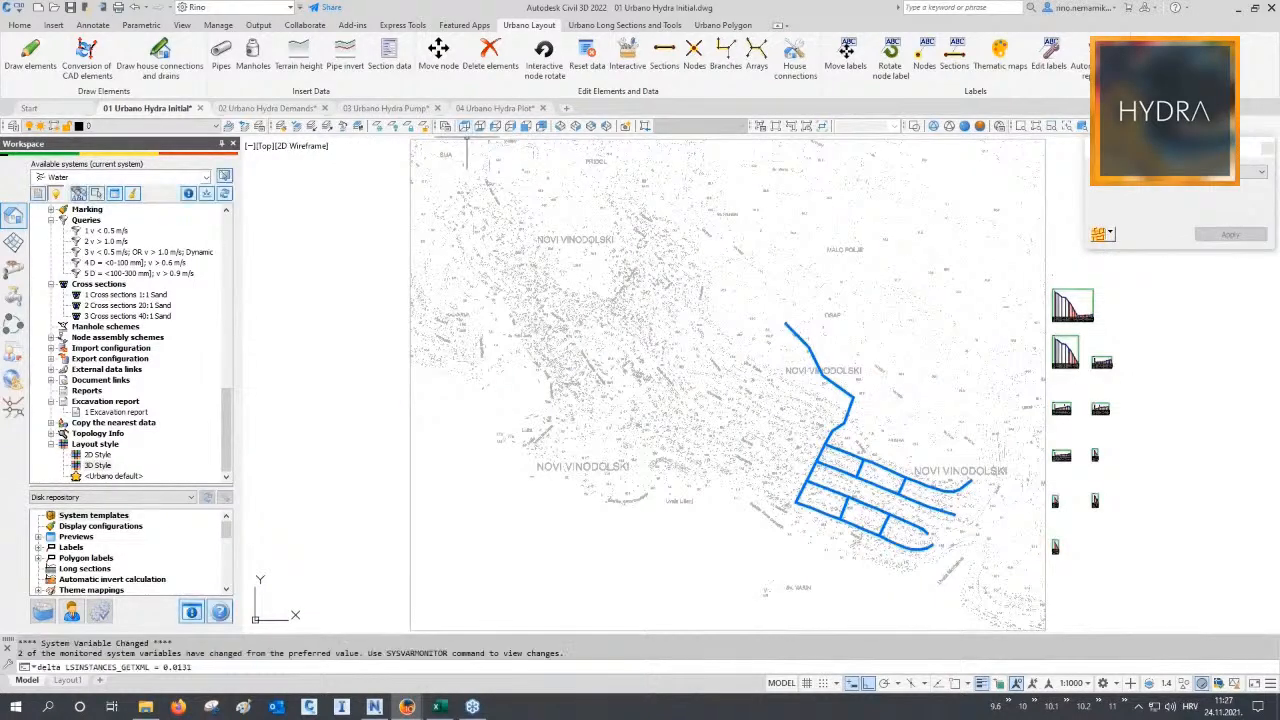
{"action": "scroll", "coordinate": [836, 447], "scroll_direction": "up", "scroll_amount": 5}
{"action": "scroll", "coordinate": [836, 447], "scroll_direction": "up", "scroll_amount": 4}
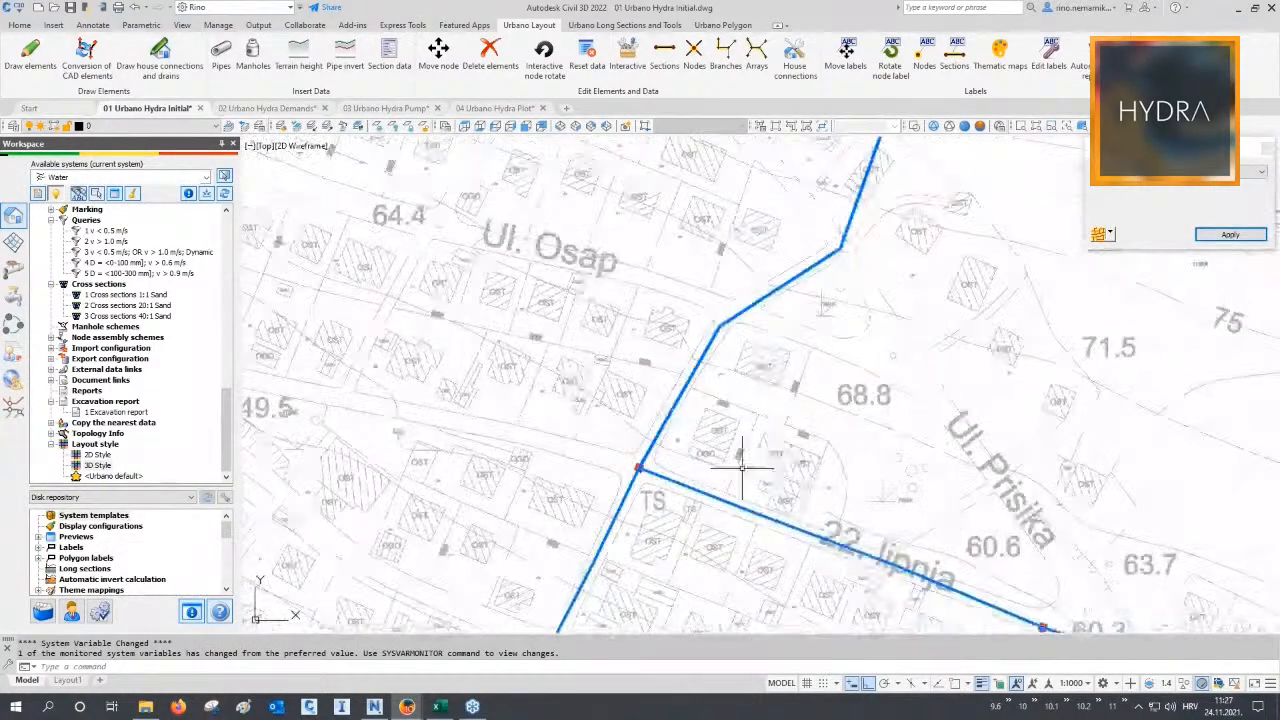
{"action": "left_click", "coordinate": [1175, 175]}
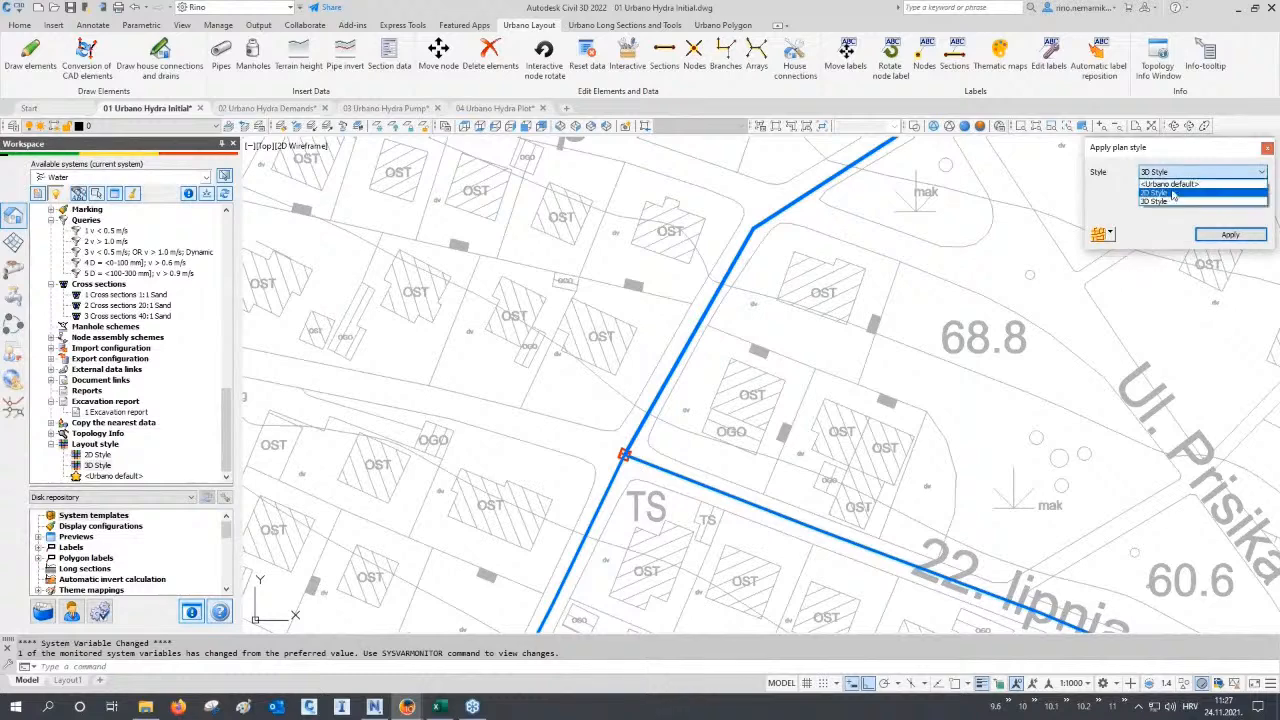
{"action": "left_click", "coordinate": [1165, 183]}
{"action": "left_click", "coordinate": [1227, 235]}
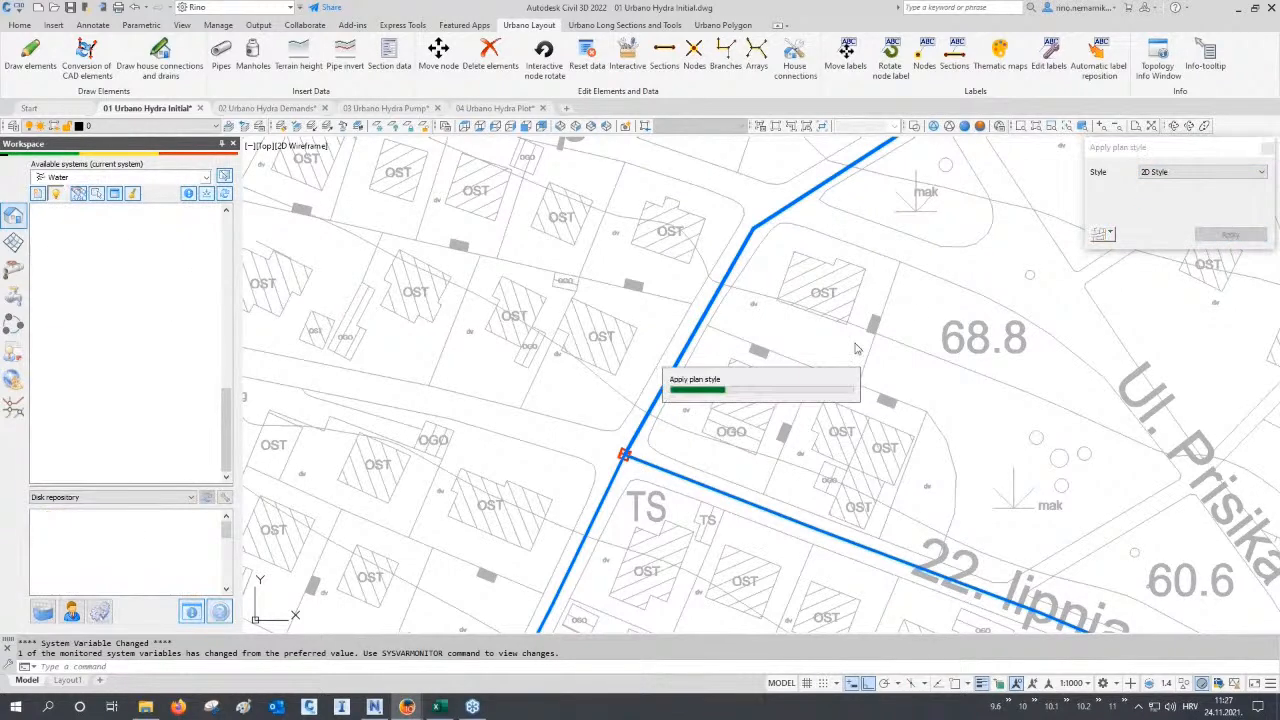
{"action": "scroll", "coordinate": [692, 510], "scroll_direction": "up", "scroll_amount": 4}
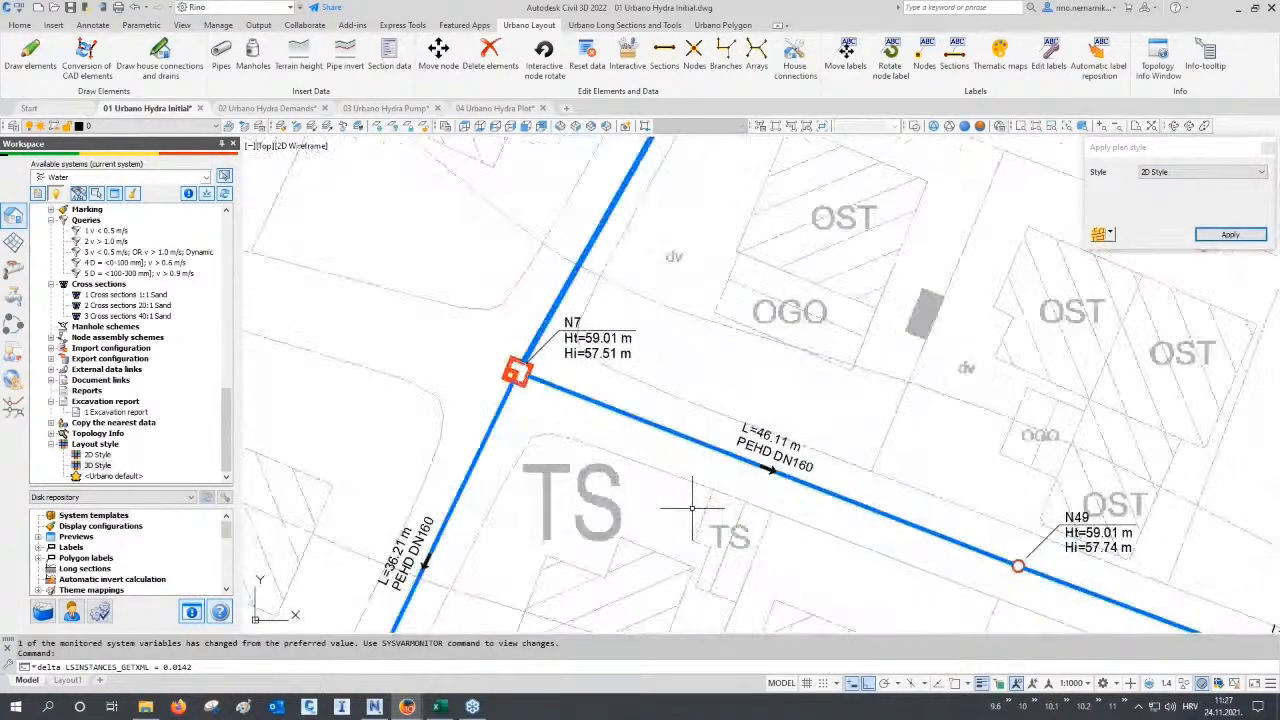
Close the plan style dialog and switch to the 02 Urbano Hydra Demands drawing.
{"action": "left_click", "coordinate": [1267, 148]}
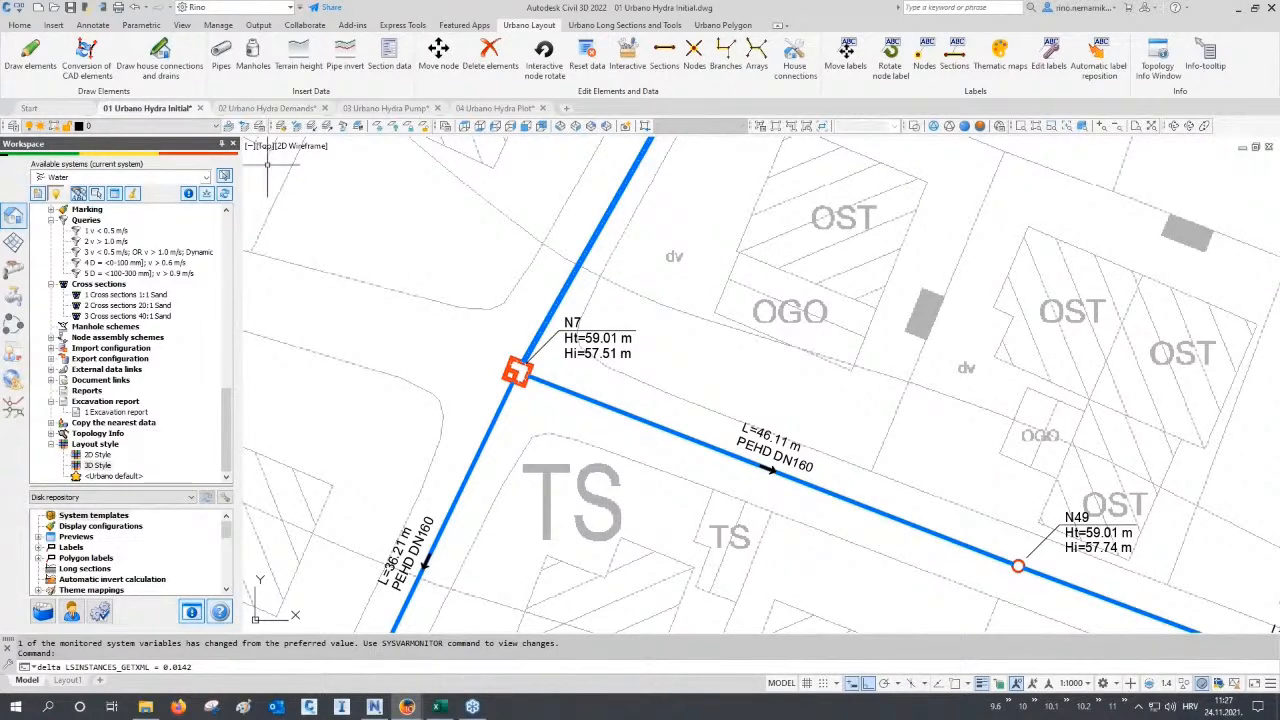
{"action": "left_click", "coordinate": [282, 108]}
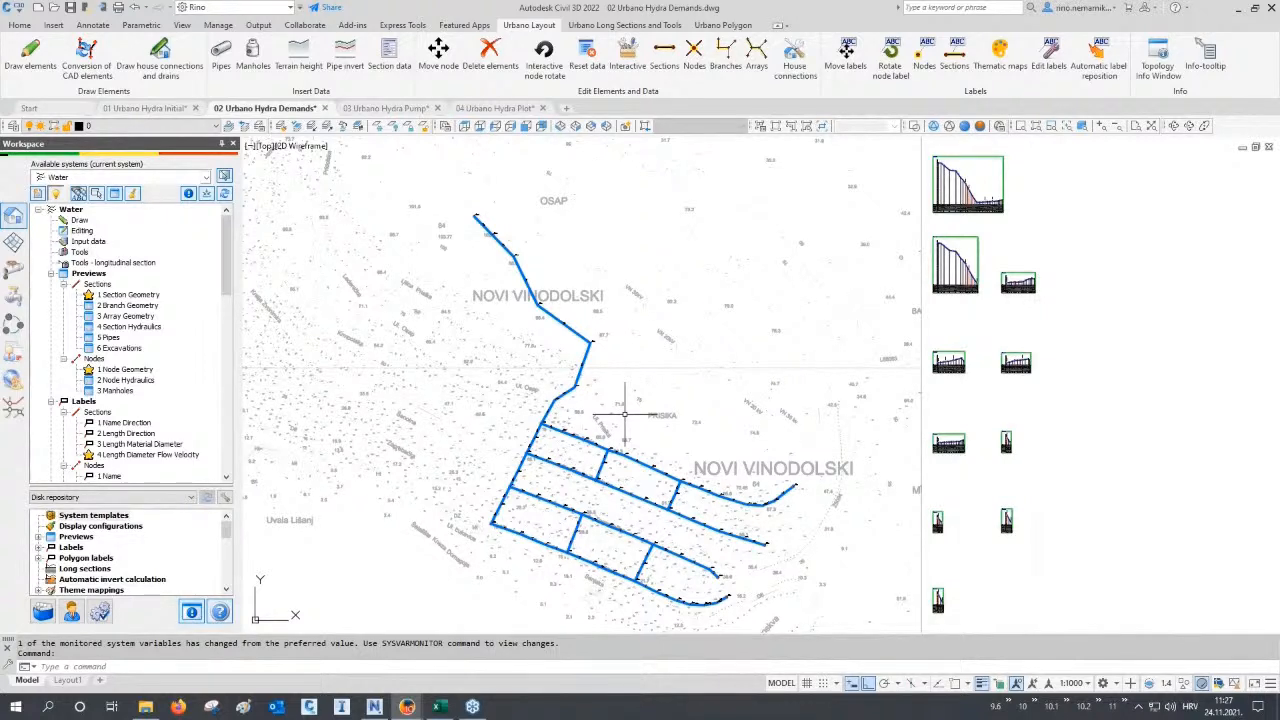
{"action": "key", "text": "Escape"}
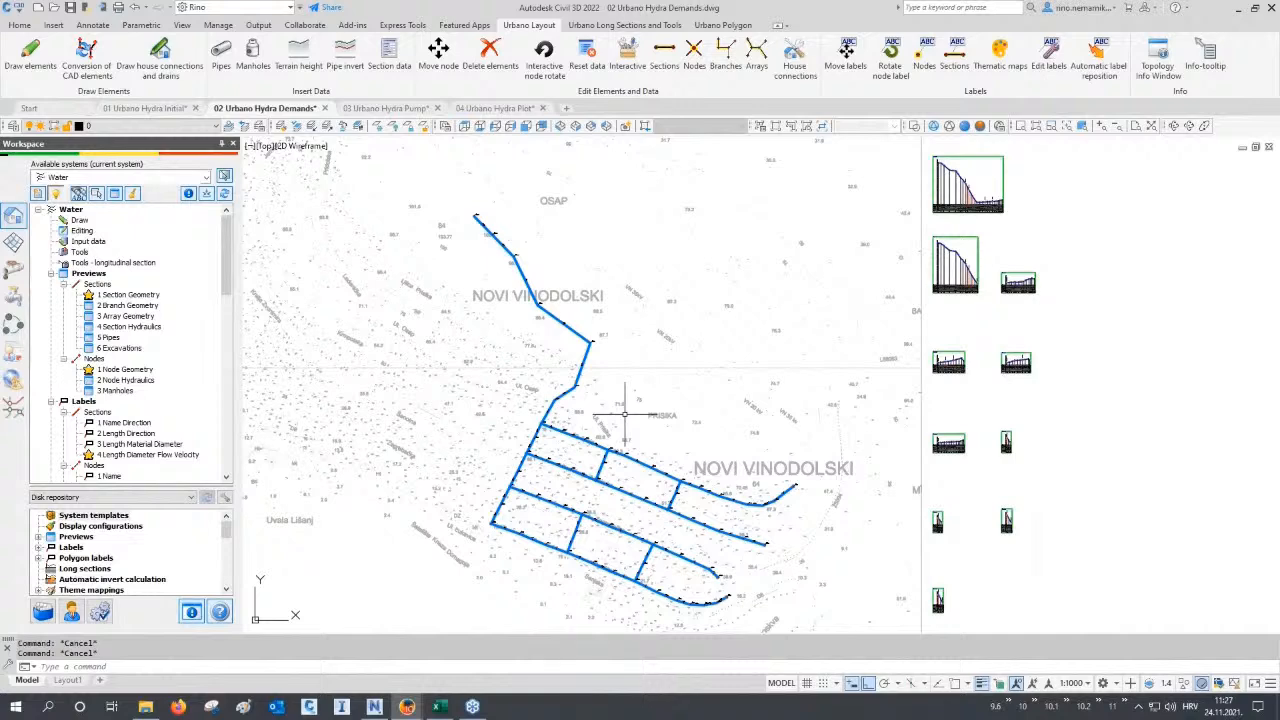
Assign a Tank as the hydraulic node equipment of start node A1.1, keeping the default tank parameters.
{"action": "scroll", "coordinate": [571, 300], "scroll_direction": "up", "scroll_amount": 3}
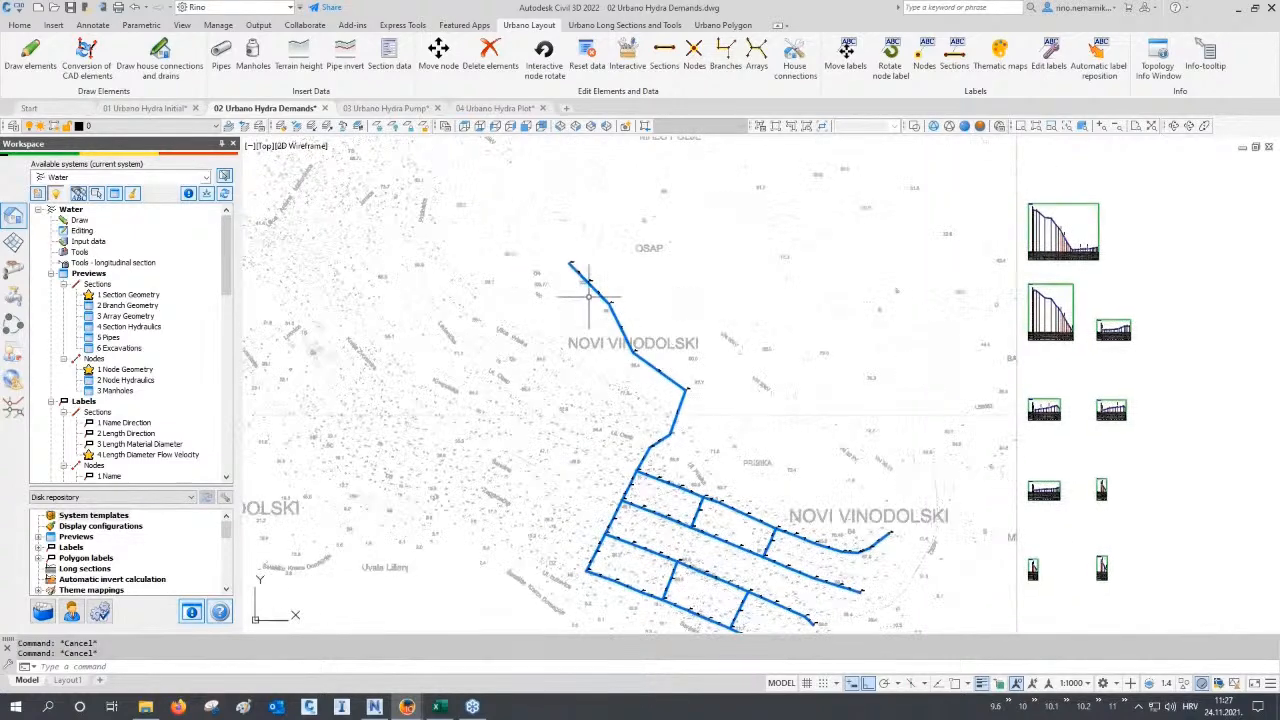
{"action": "scroll", "coordinate": [571, 263], "scroll_direction": "up", "scroll_amount": 8}
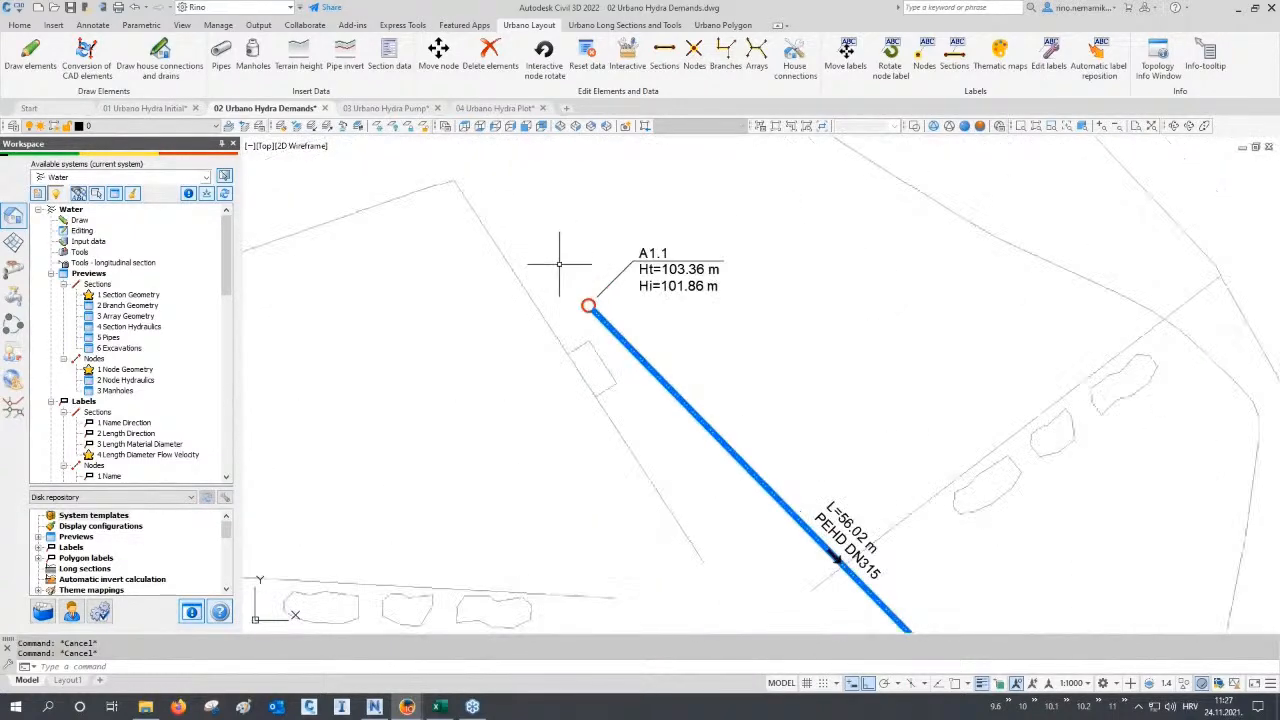
{"action": "middle_click_drag", "start_coordinate": [591, 294], "coordinate": [929, 345]}
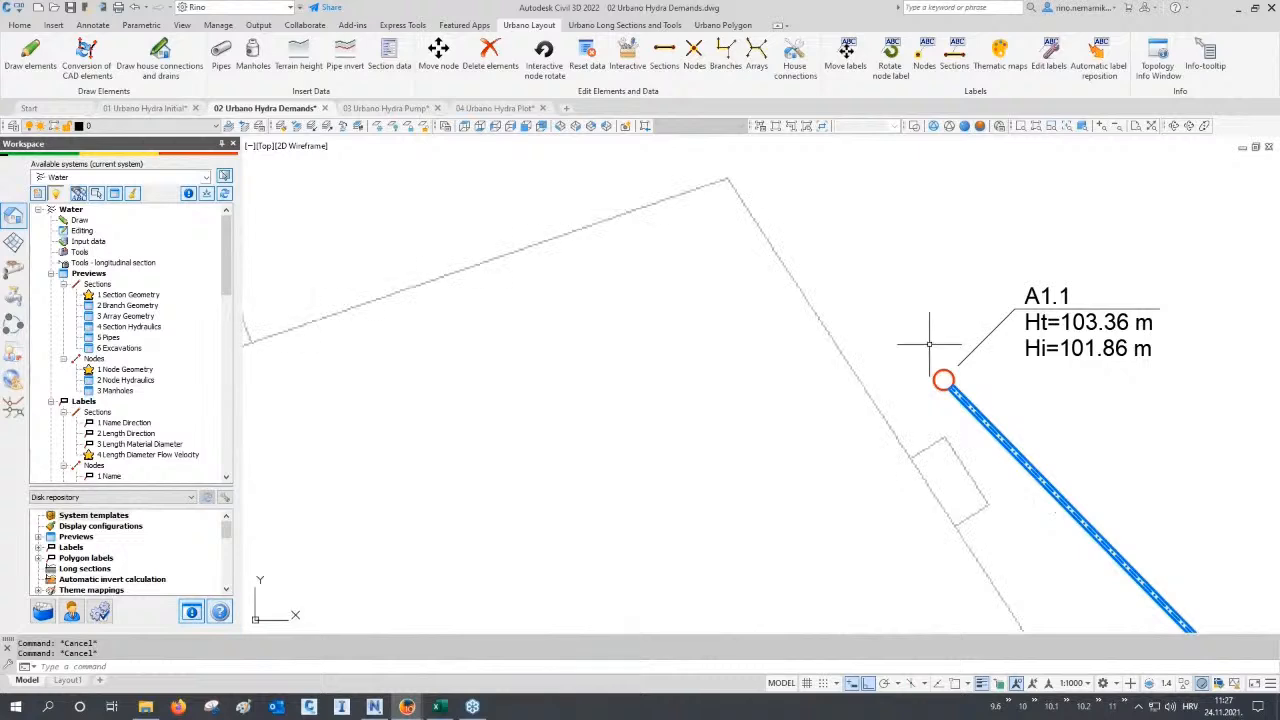
{"action": "left_click", "coordinate": [15, 297]}
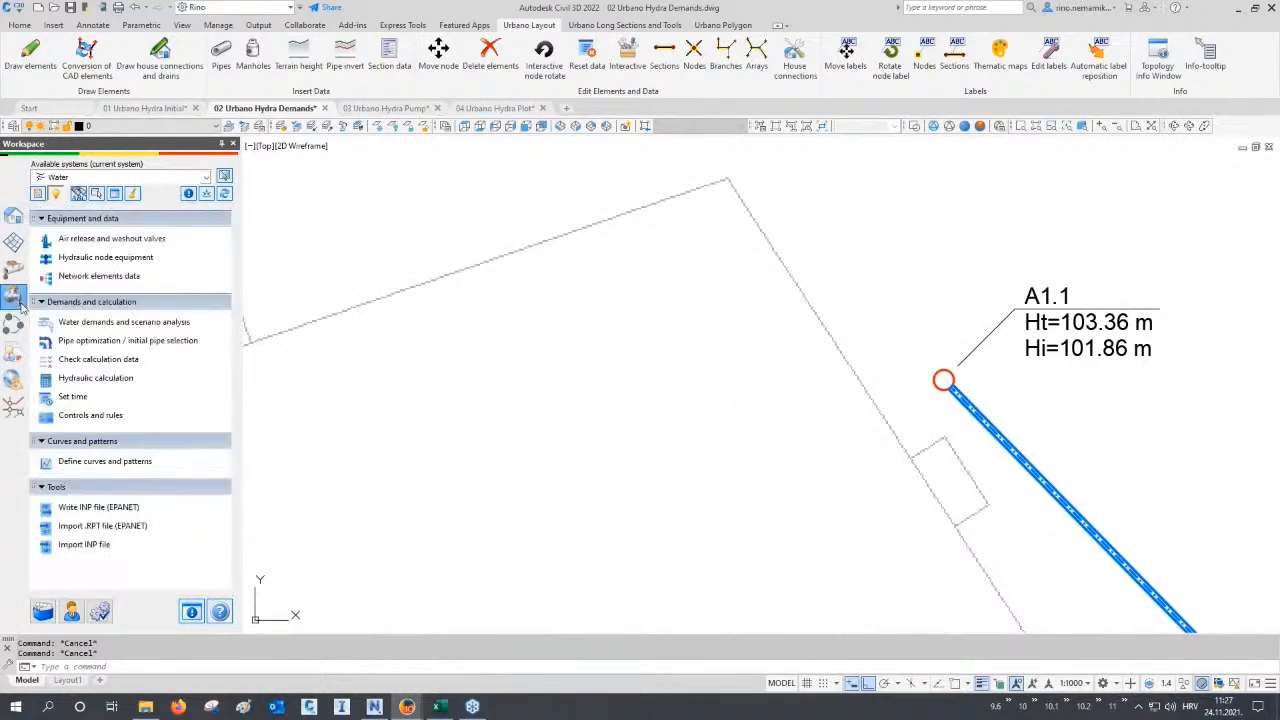
{"action": "left_click", "coordinate": [105, 258]}
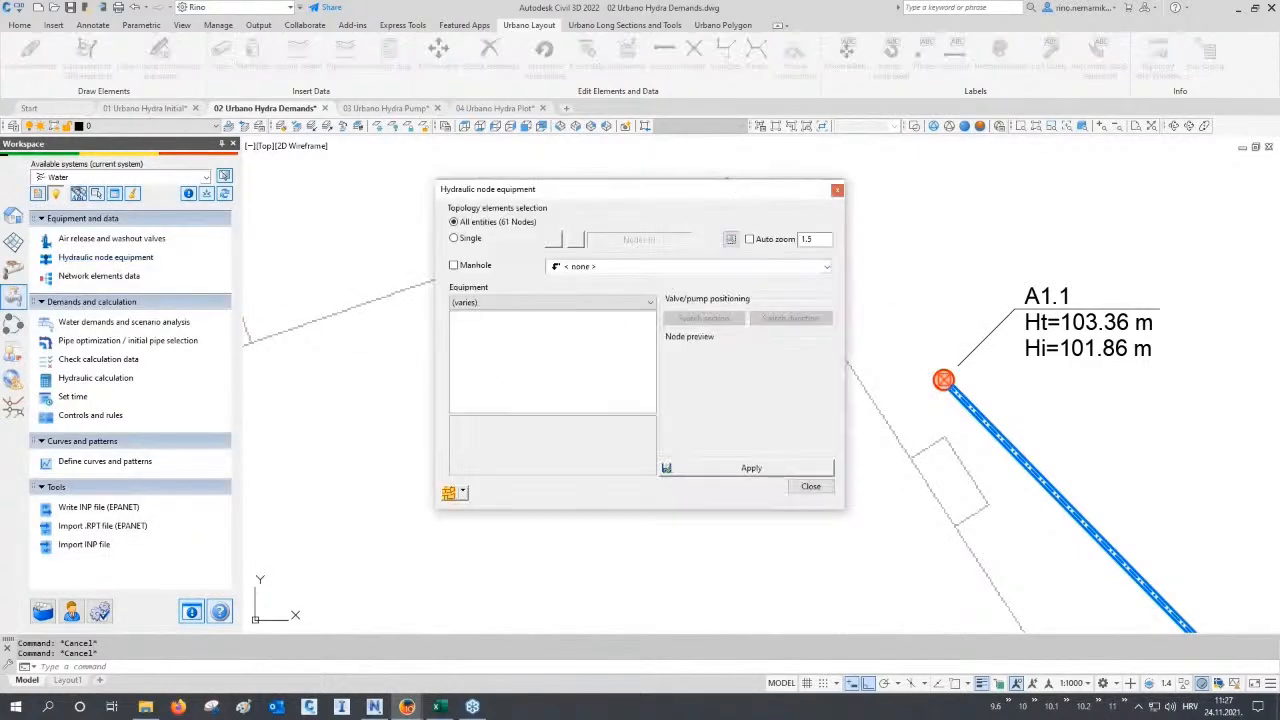
{"action": "left_click", "coordinate": [463, 493]}
{"action": "left_click", "coordinate": [477, 543]}
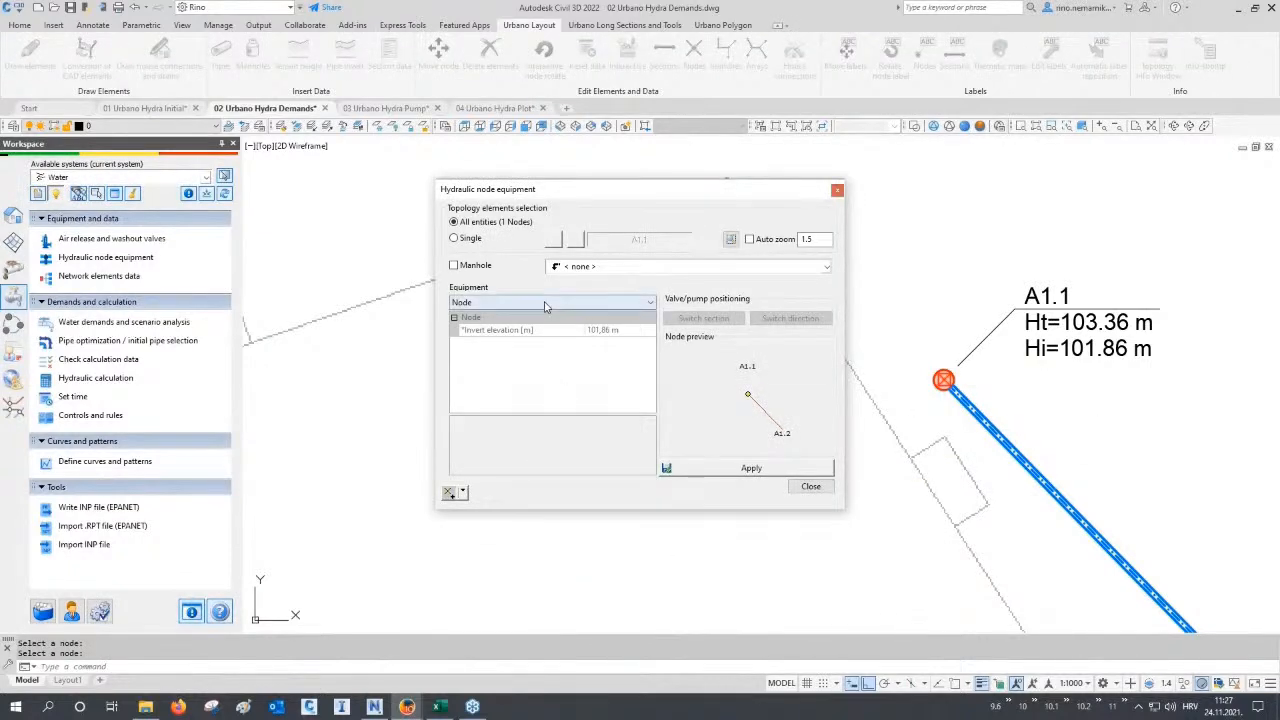
{"action": "left_click", "coordinate": [545, 303]}
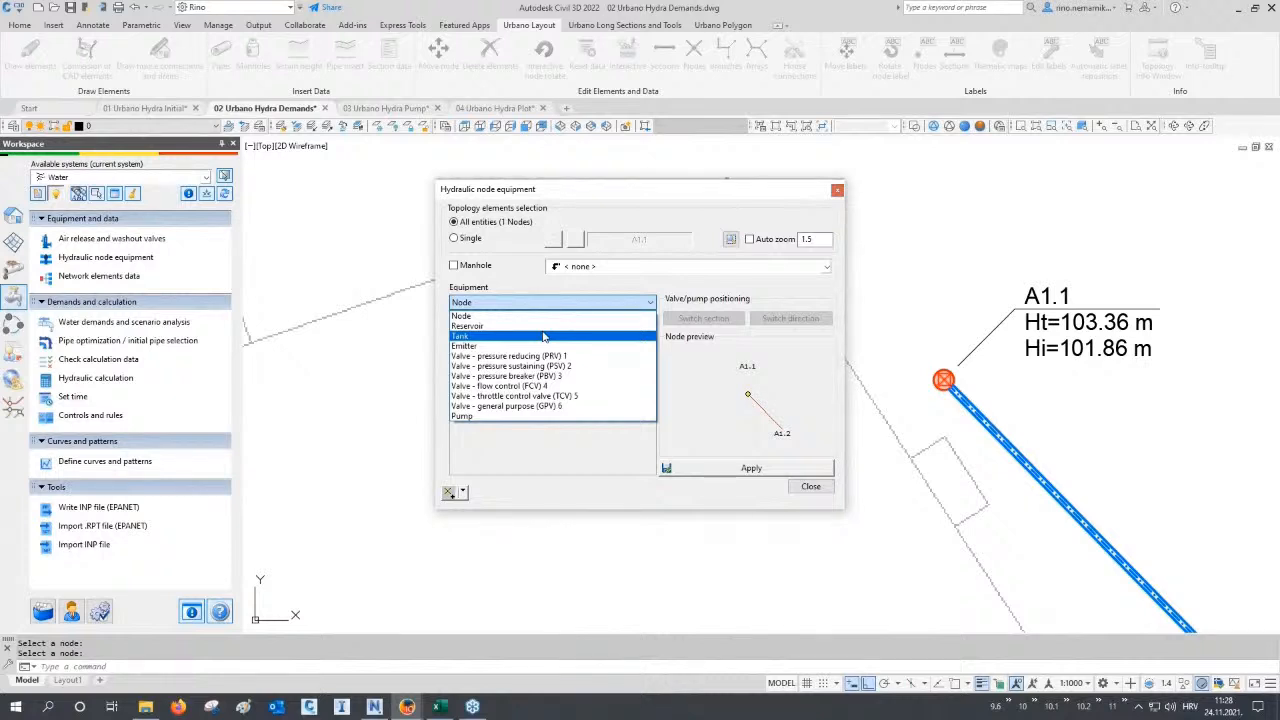
{"action": "left_click", "coordinate": [544, 337]}
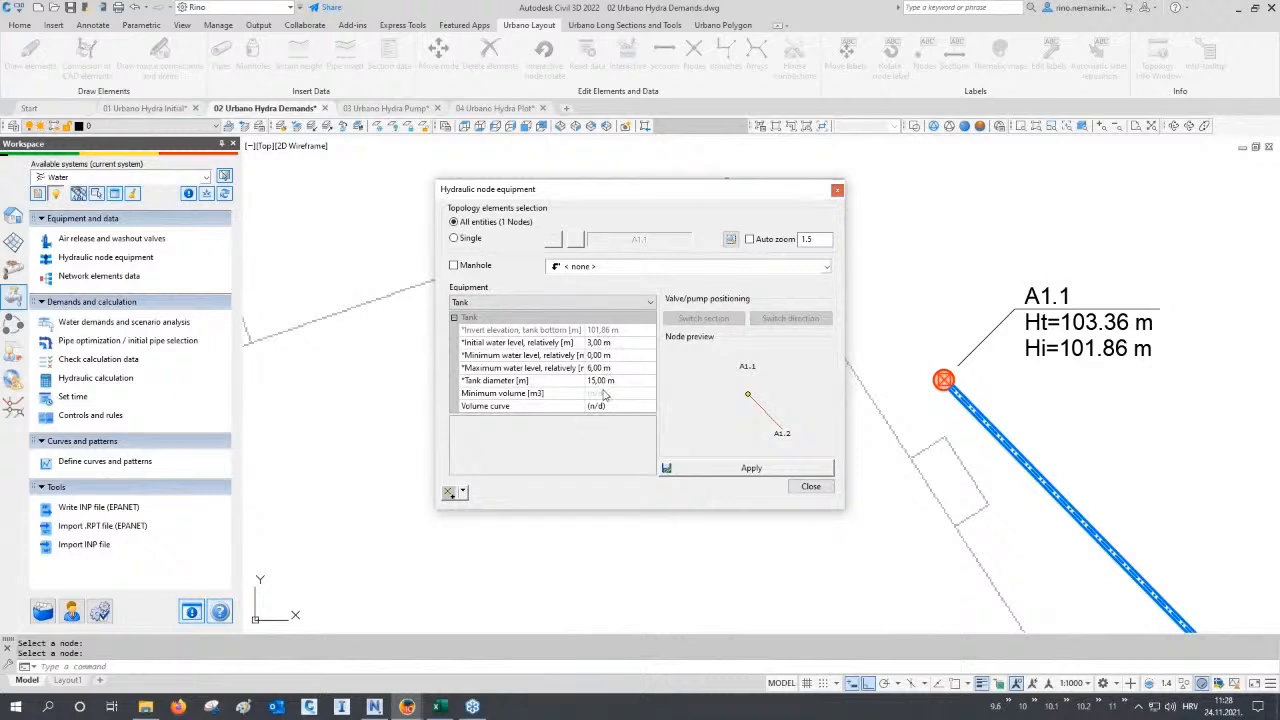
{"action": "left_click", "coordinate": [750, 468]}
{"action": "left_click", "coordinate": [810, 486]}
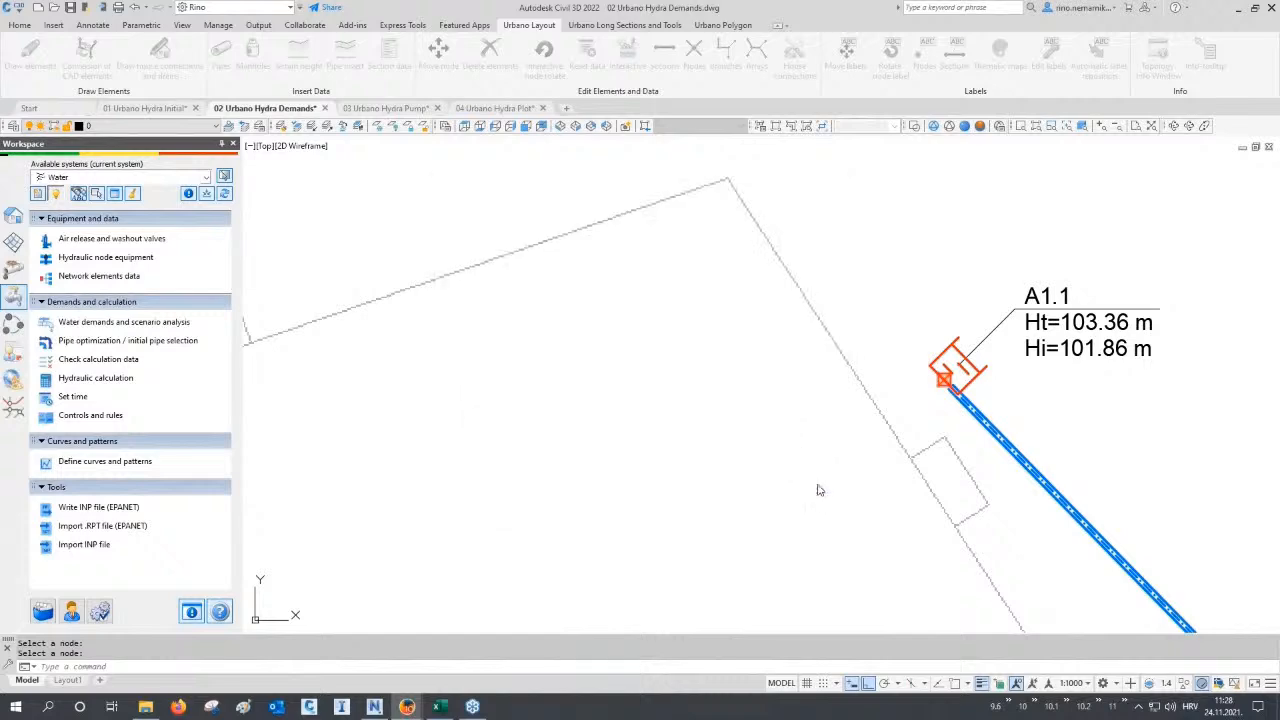
Examine the tank symbol at node A1.1 in the plan and in the first longitudinal section.
{"action": "middle_click_drag", "start_coordinate": [851, 415], "coordinate": [626, 434]}
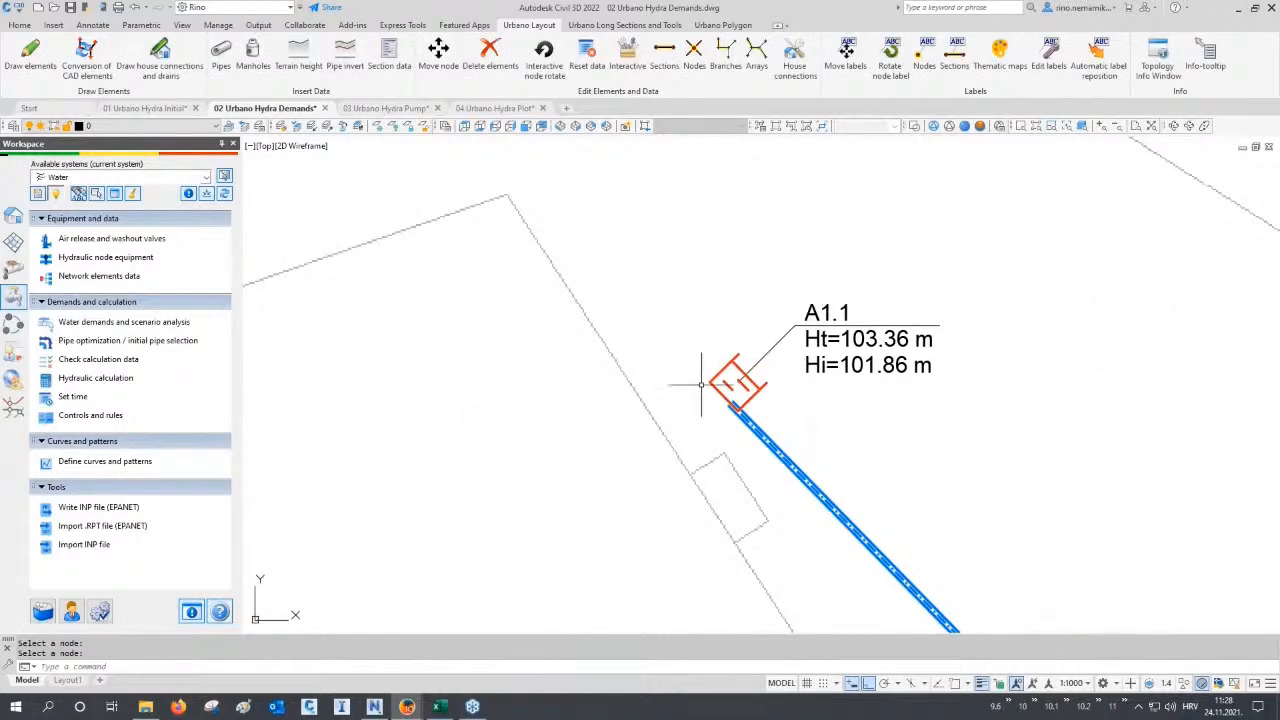
{"action": "scroll", "coordinate": [462, 341], "scroll_direction": "down", "scroll_amount": 8}
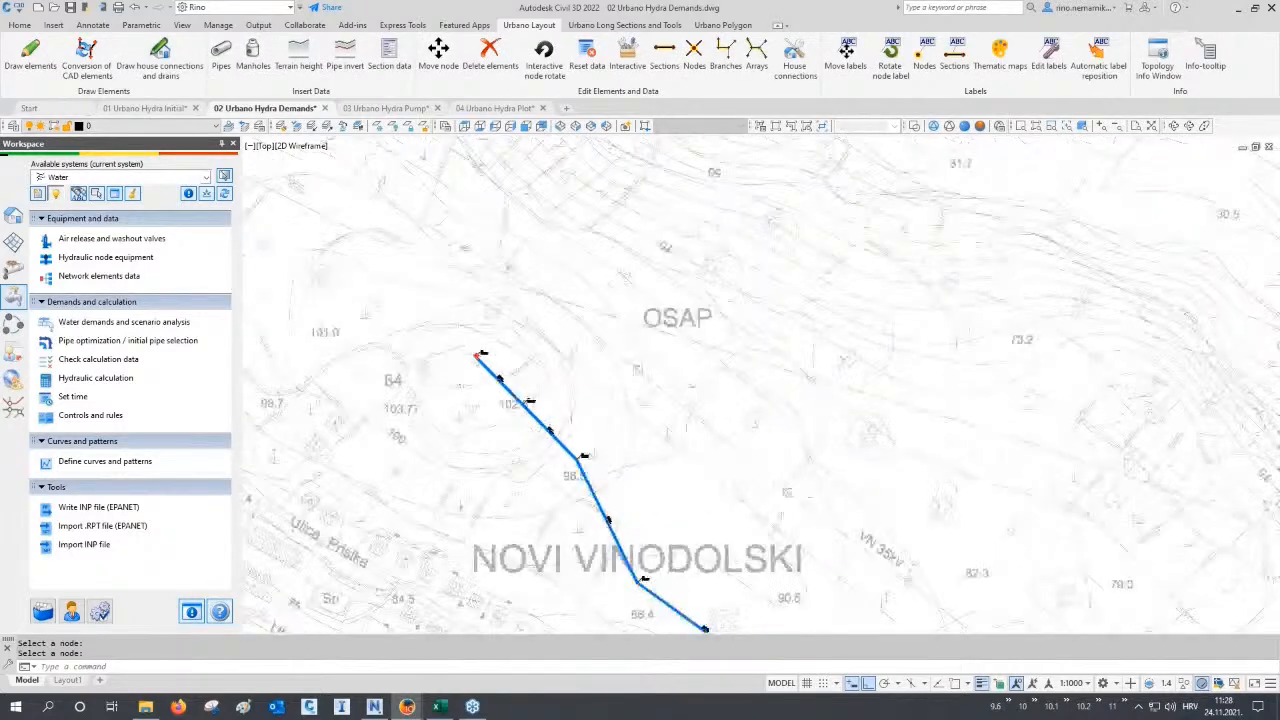
{"action": "scroll", "coordinate": [917, 302], "scroll_direction": "up", "scroll_amount": 10}
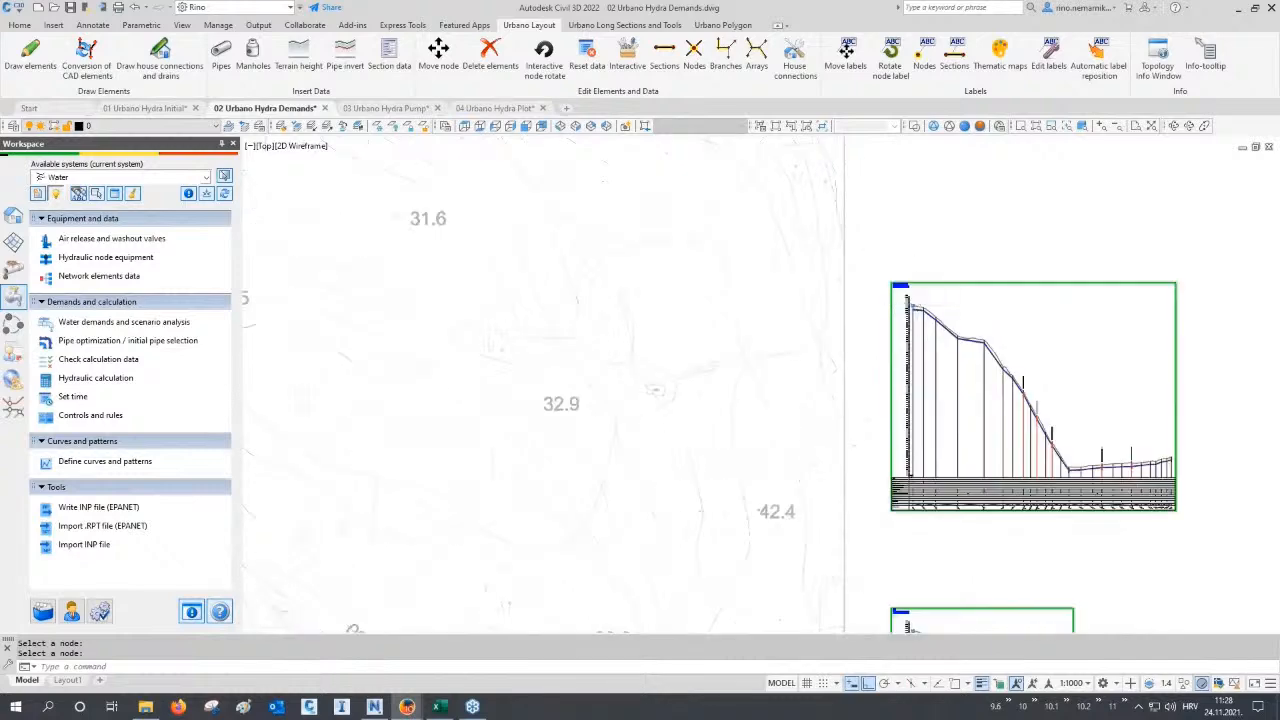
{"action": "scroll", "coordinate": [917, 302], "scroll_direction": "up", "scroll_amount": 5}
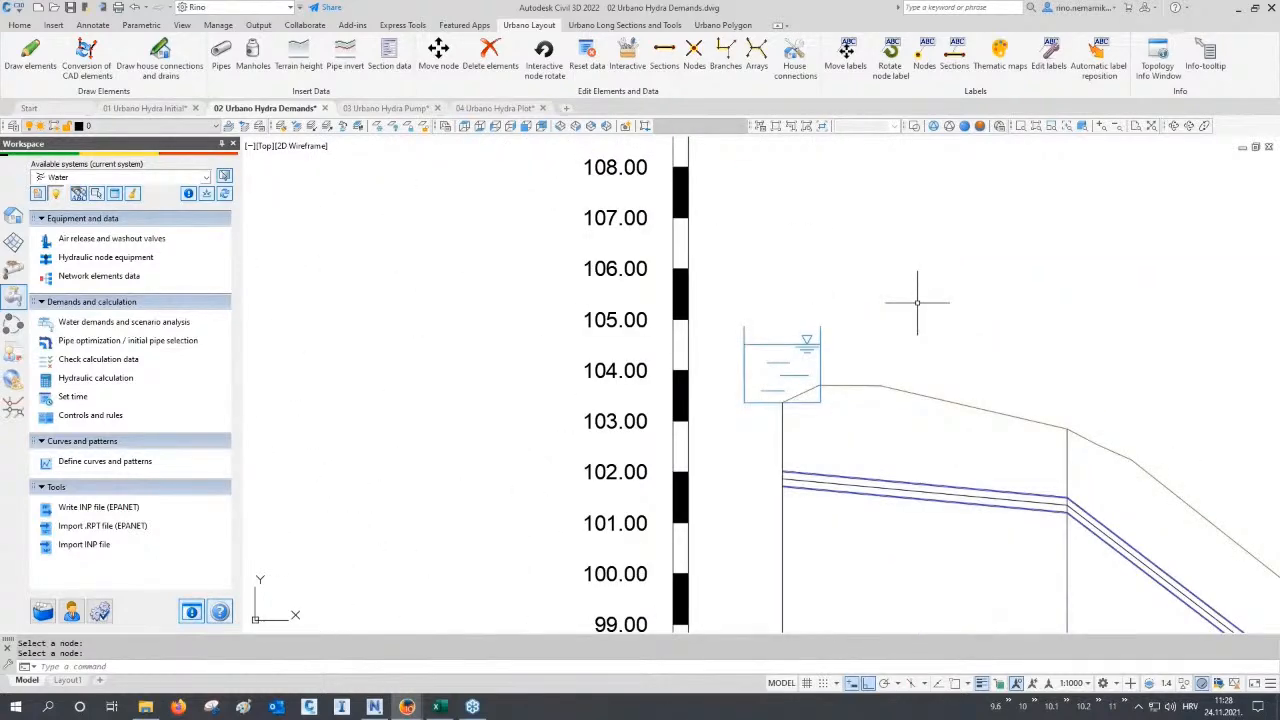
{"action": "scroll", "coordinate": [917, 302], "scroll_direction": "down", "scroll_amount": 3}
{"action": "scroll", "coordinate": [766, 357], "scroll_direction": "down", "scroll_amount": 6}
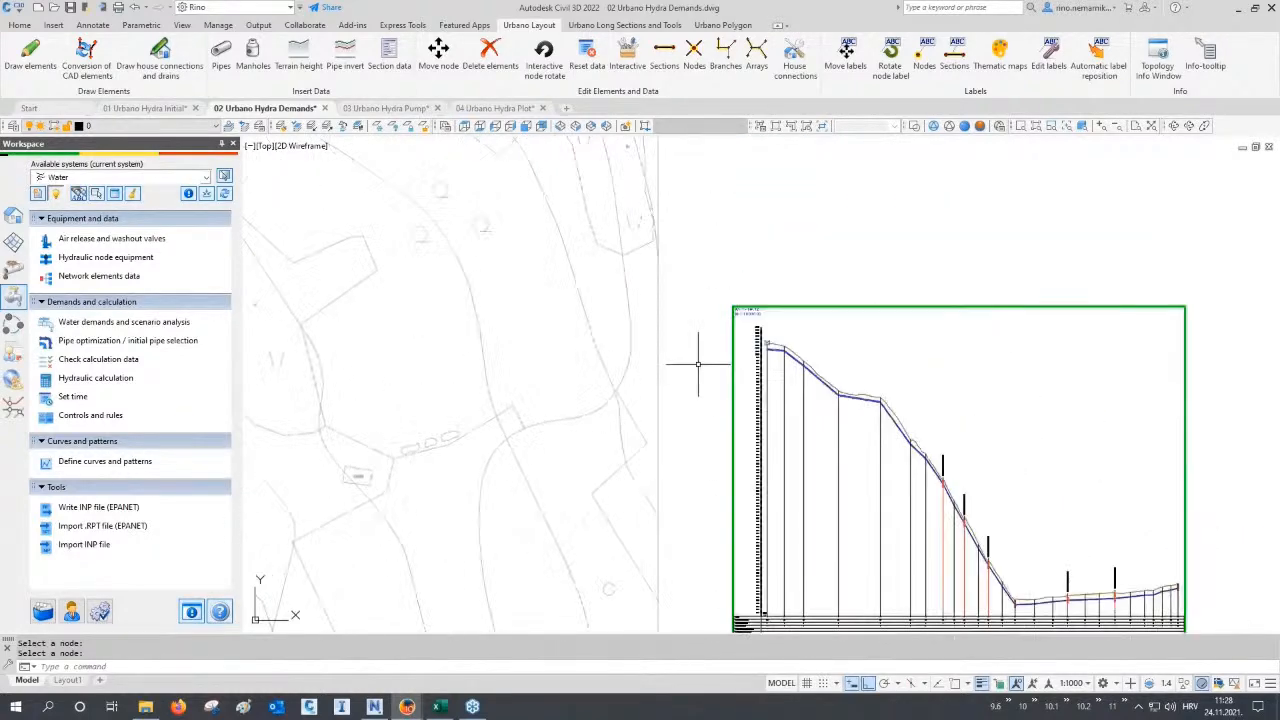
{"action": "scroll", "coordinate": [680, 375], "scroll_direction": "down", "scroll_amount": 6}
{"action": "scroll", "coordinate": [486, 526], "scroll_direction": "up", "scroll_amount": 2}
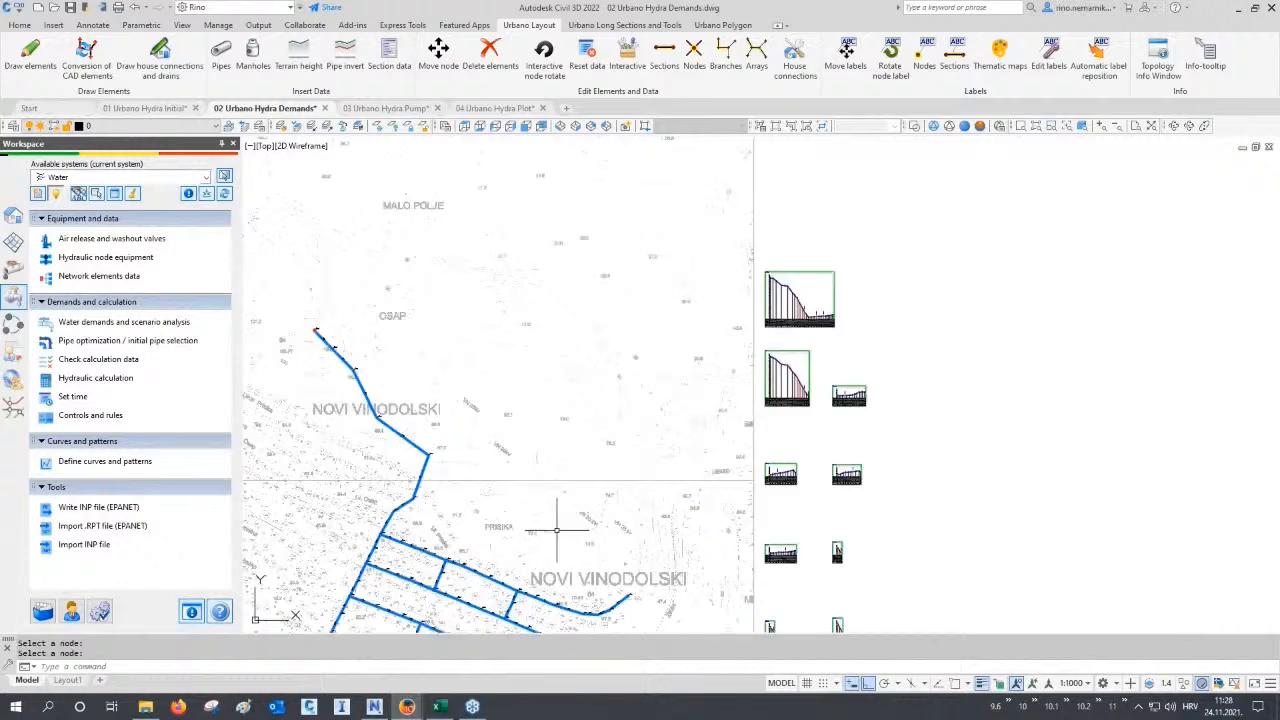
{"action": "mouse_move", "coordinate": [486, 526]}
{"action": "middle_mouse_down"}
{"action": "mouse_move", "coordinate": [573, 422]}
{"action": "mouse_move", "coordinate": [558, 410]}
{"action": "middle_mouse_up"}
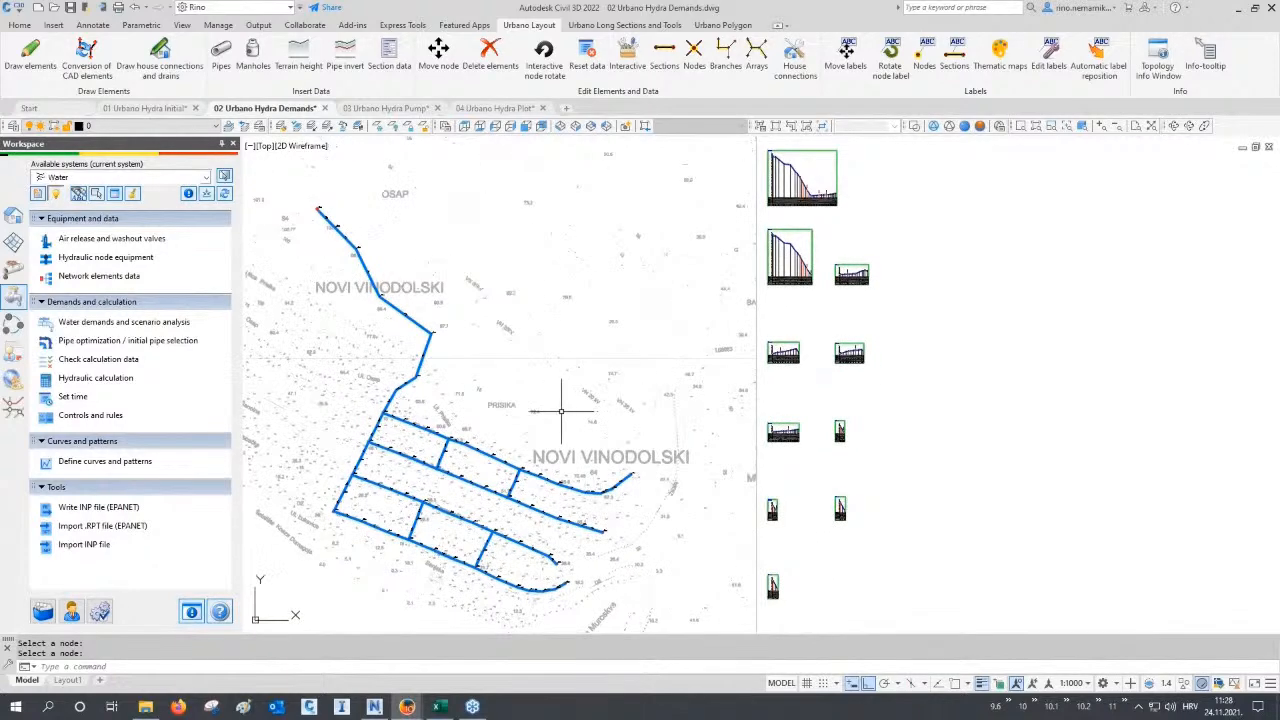
In the water demands, set the Inhabitants demand to 180 l/day consumption per inhabitant and 5000 actual inhabitants.
{"action": "left_click", "coordinate": [124, 322]}
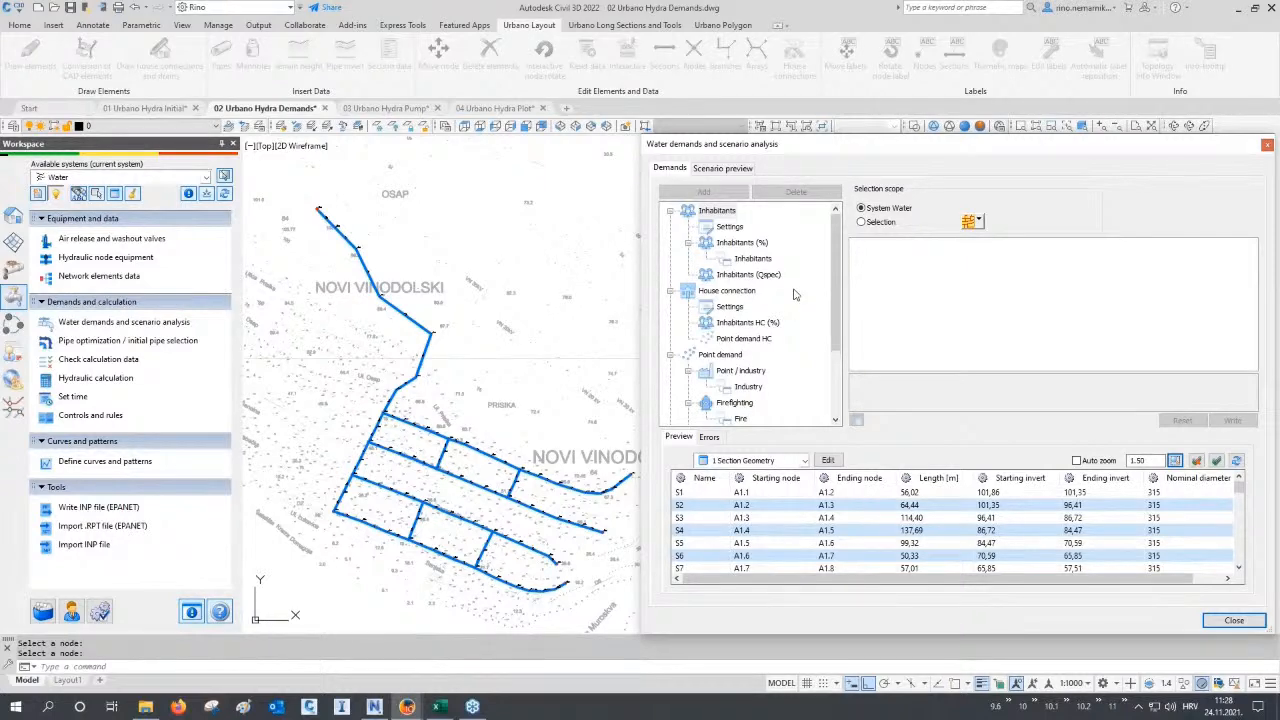
{"action": "left_click", "coordinate": [754, 259]}
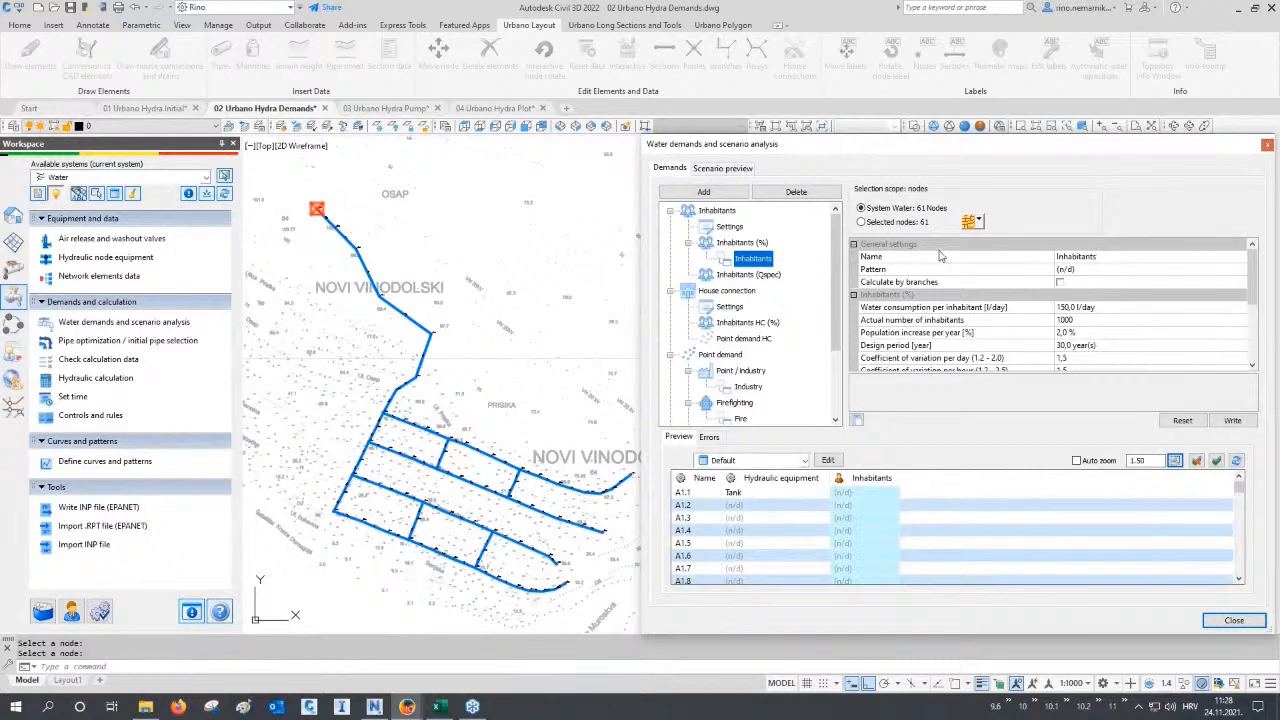
{"action": "left_click", "coordinate": [939, 310]}
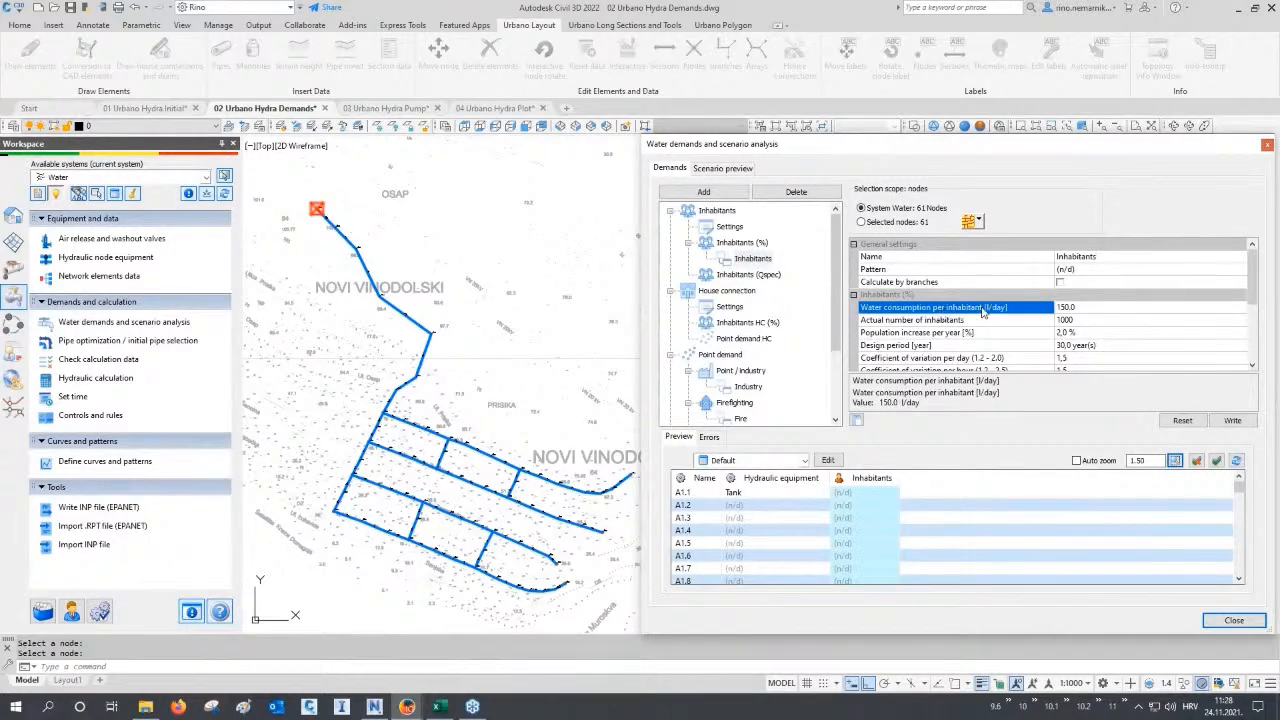
{"action": "double_click", "coordinate": [1077, 308]}
{"action": "type", "text": "180"}
{"action": "left_click", "coordinate": [975, 321]}
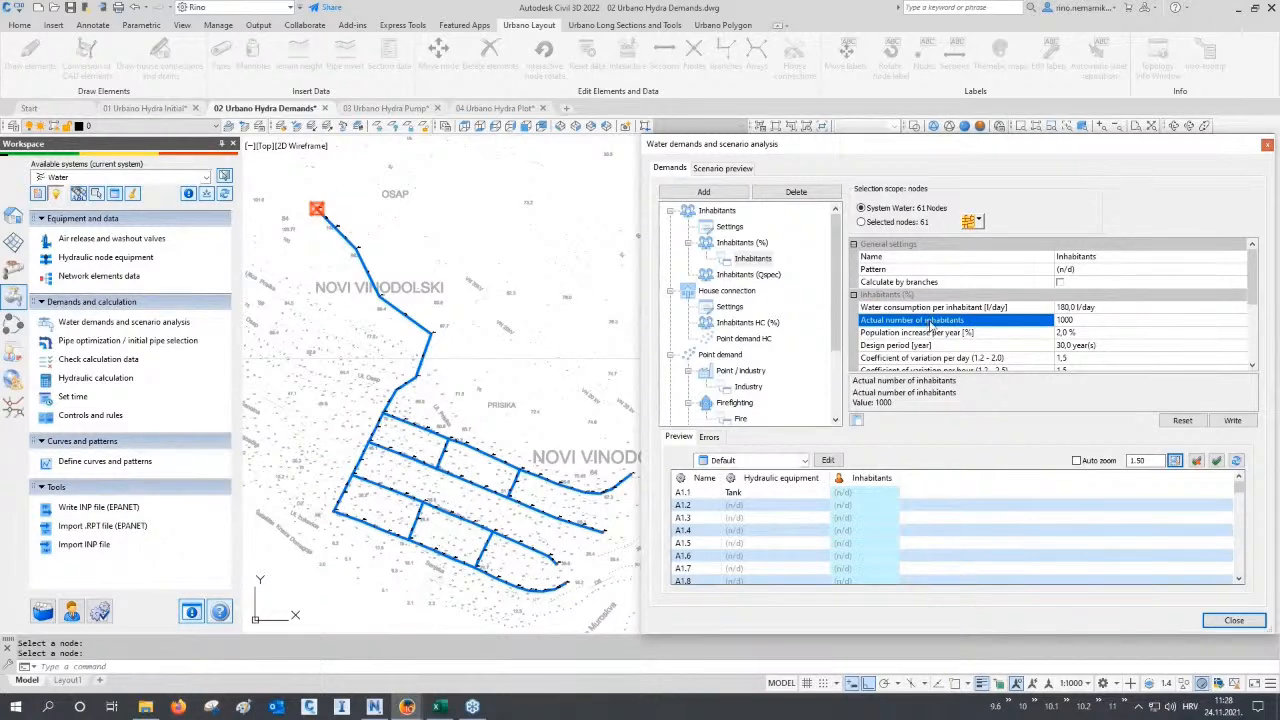
{"action": "double_click", "coordinate": [1080, 320]}
{"action": "type", "text": "5"}
Write the Inhabitants demand to the nodes of the four parallel street branches and their cross connections, and review the maximum hourly and specific demand.
{"action": "left_click", "coordinate": [980, 222]}
{"action": "left_click", "coordinate": [993, 258]}
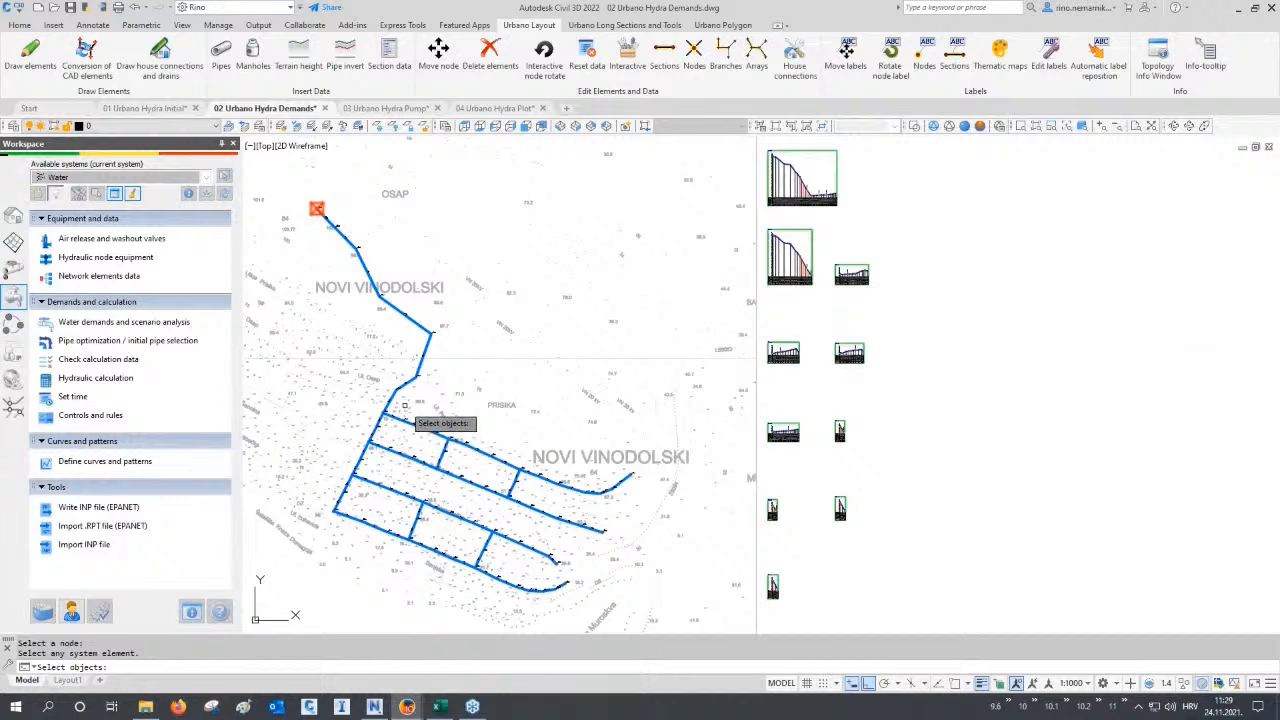
{"action": "mouse_move", "coordinate": [420, 418]}
{"action": "left_mouse_down"}
{"action": "mouse_move", "coordinate": [400, 409]}
{"action": "mouse_move", "coordinate": [335, 560]}
{"action": "mouse_move", "coordinate": [450, 610]}
{"action": "mouse_move", "coordinate": [590, 605]}
{"action": "mouse_move", "coordinate": [672, 520]}
{"action": "mouse_move", "coordinate": [654, 410]}
{"action": "mouse_move", "coordinate": [642, 428]}
{"action": "left_mouse_up"}
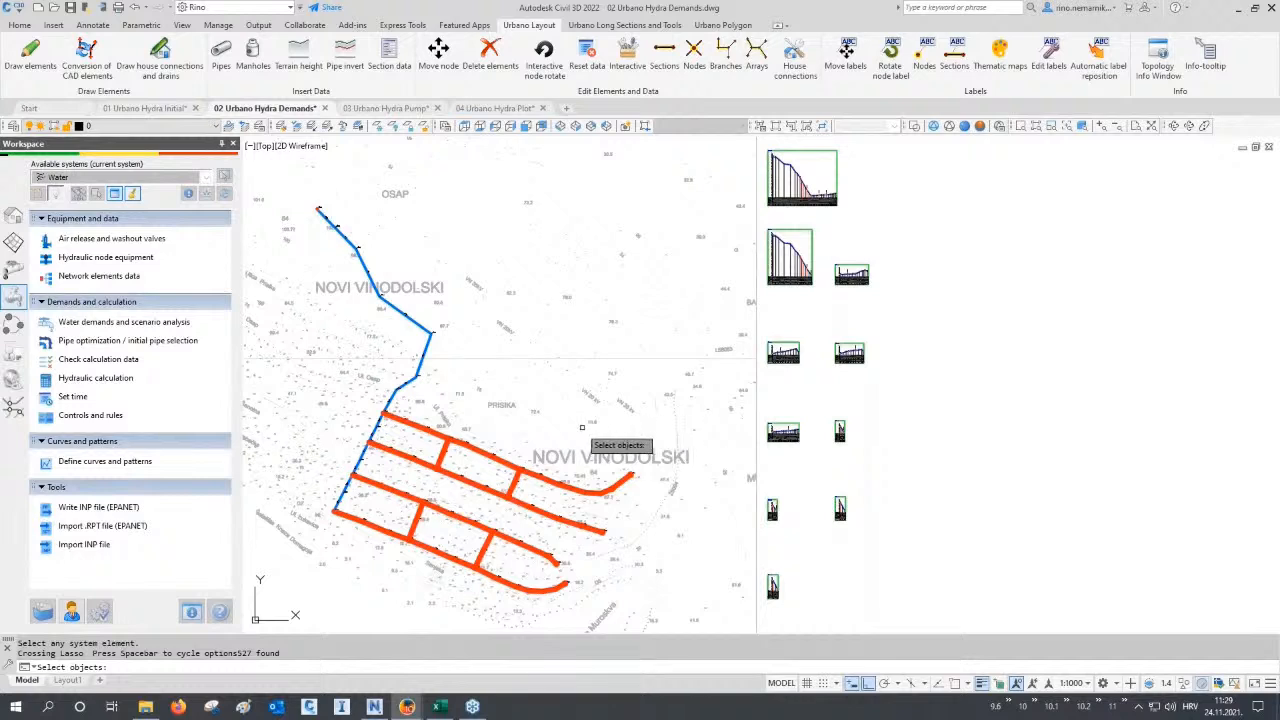
{"action": "key", "text": "Return"}
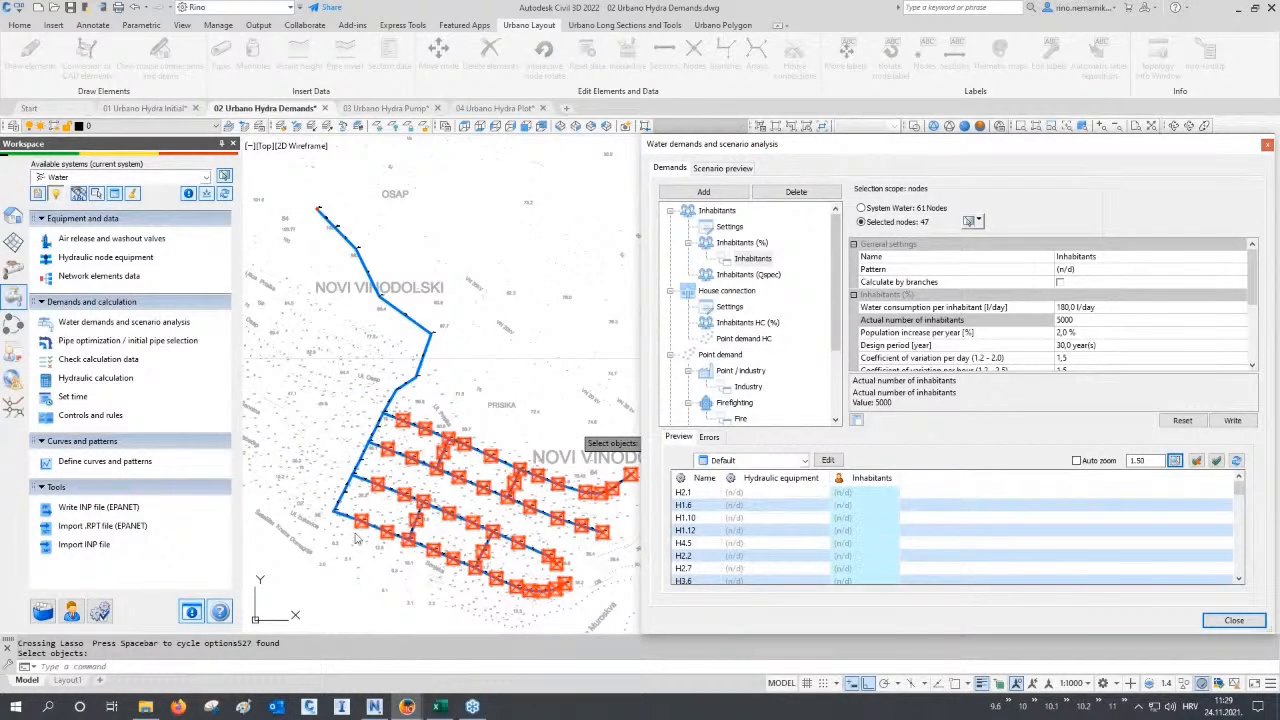
{"action": "left_click", "coordinate": [1222, 421]}
{"action": "scroll", "coordinate": [1080, 335], "scroll_direction": "down", "scroll_amount": 3}
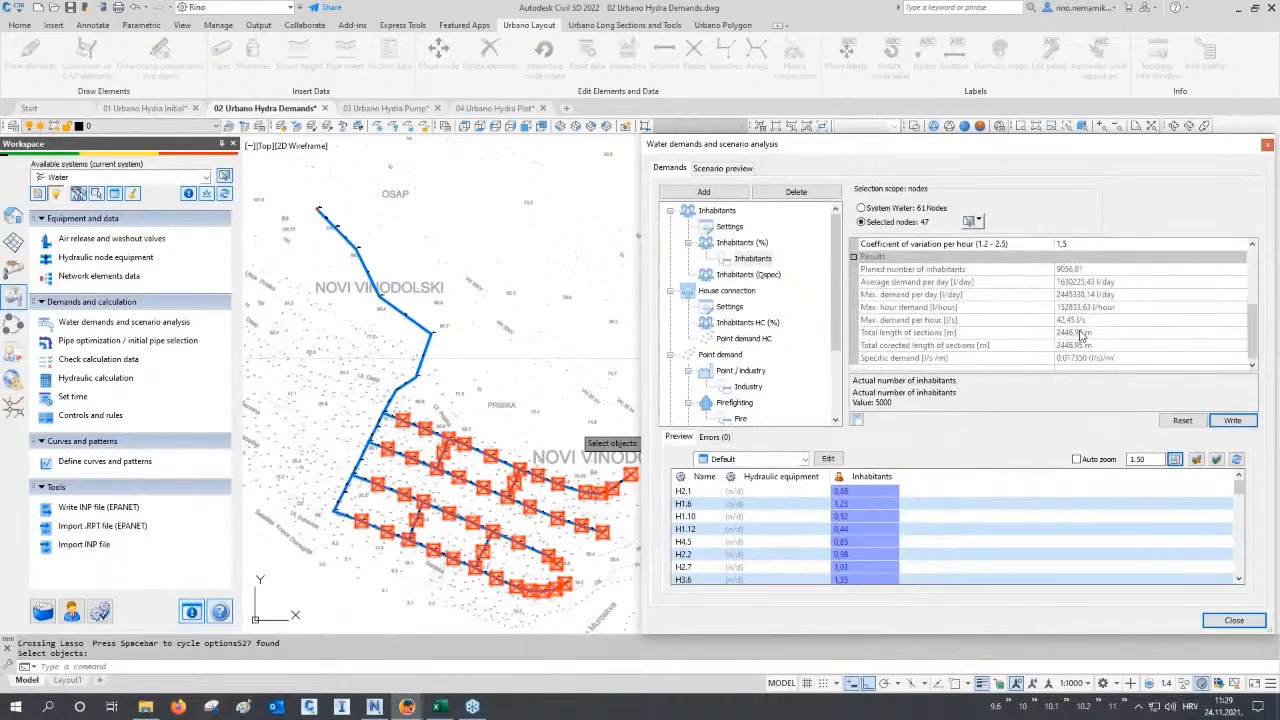
{"action": "left_click", "coordinate": [958, 321]}
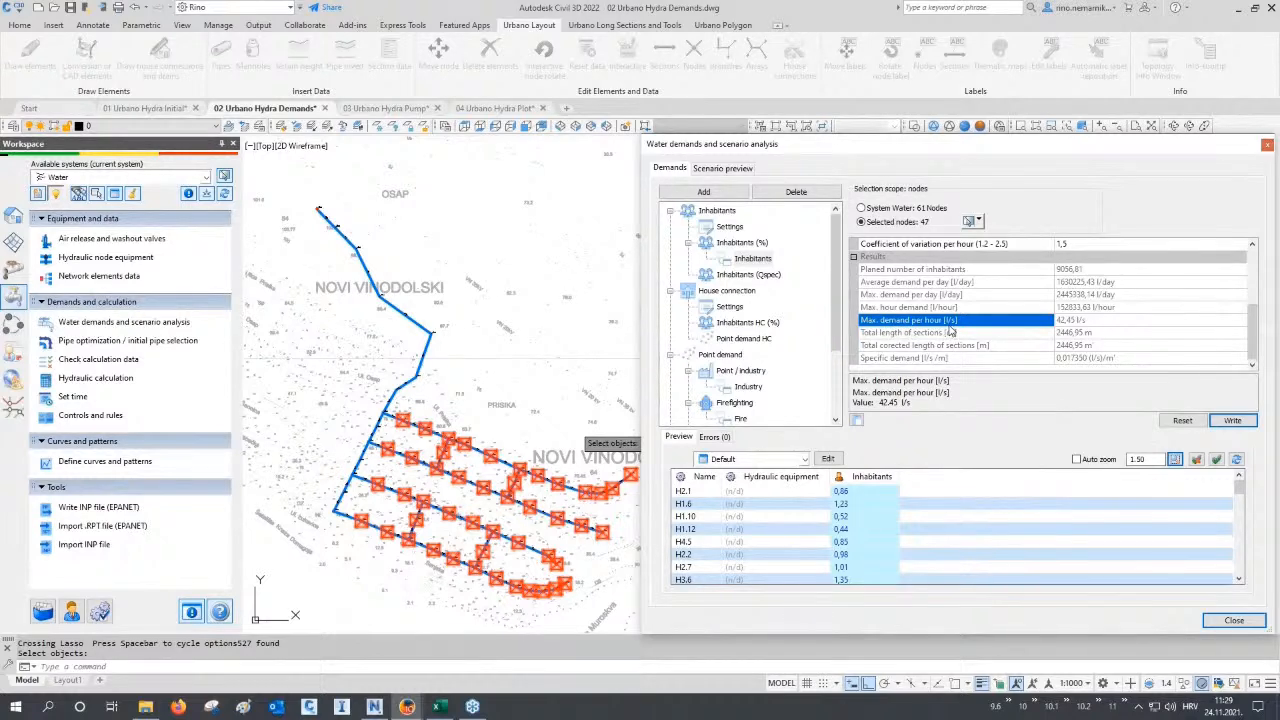
{"action": "left_click", "coordinate": [893, 358]}
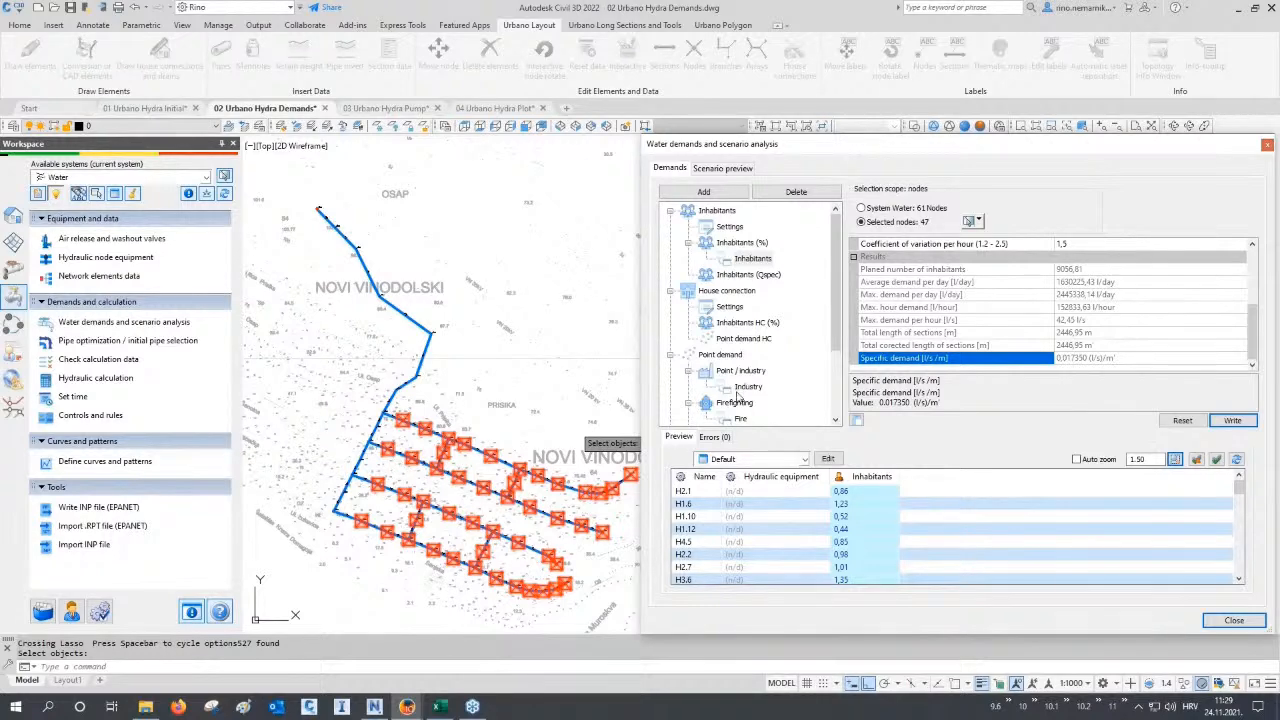
For the Industry point demand, select nodes H3.3, H2.4, H1.2, H1.8, H3.6 and H4.3 individually in the plan.
{"action": "left_click", "coordinate": [746, 387]}
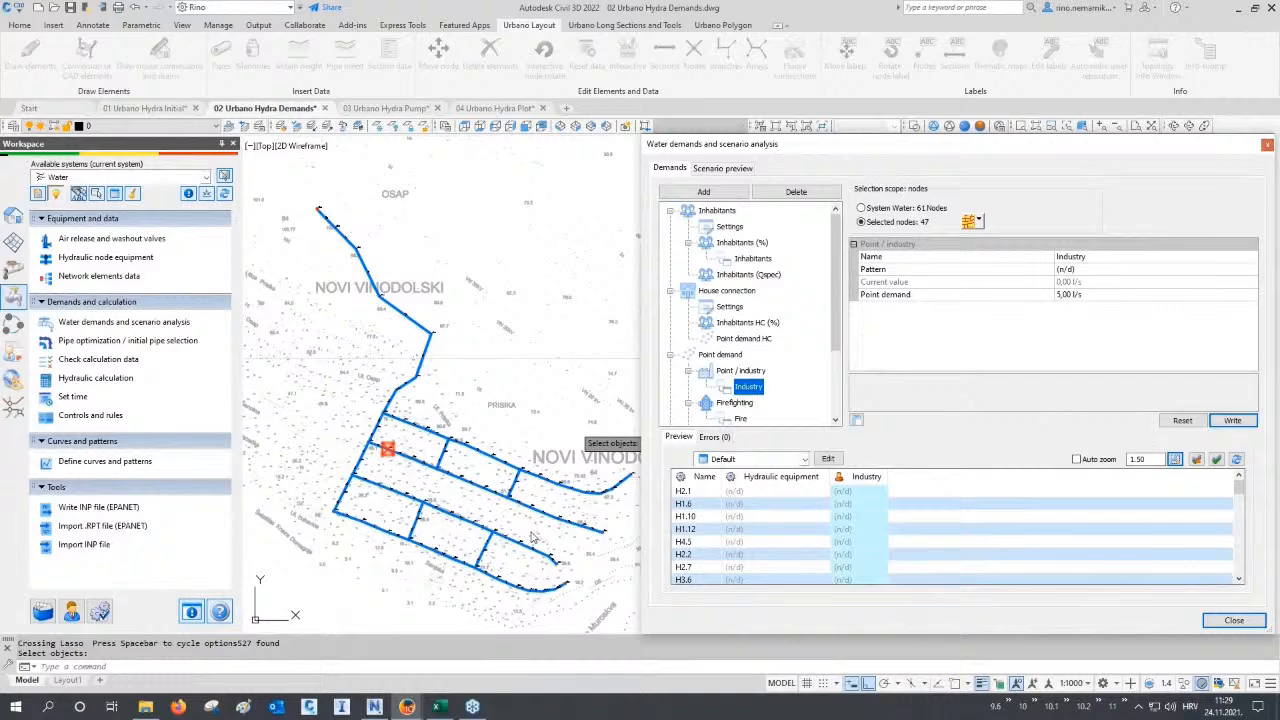
{"action": "left_click", "coordinate": [979, 224]}
{"action": "left_click", "coordinate": [996, 320]}
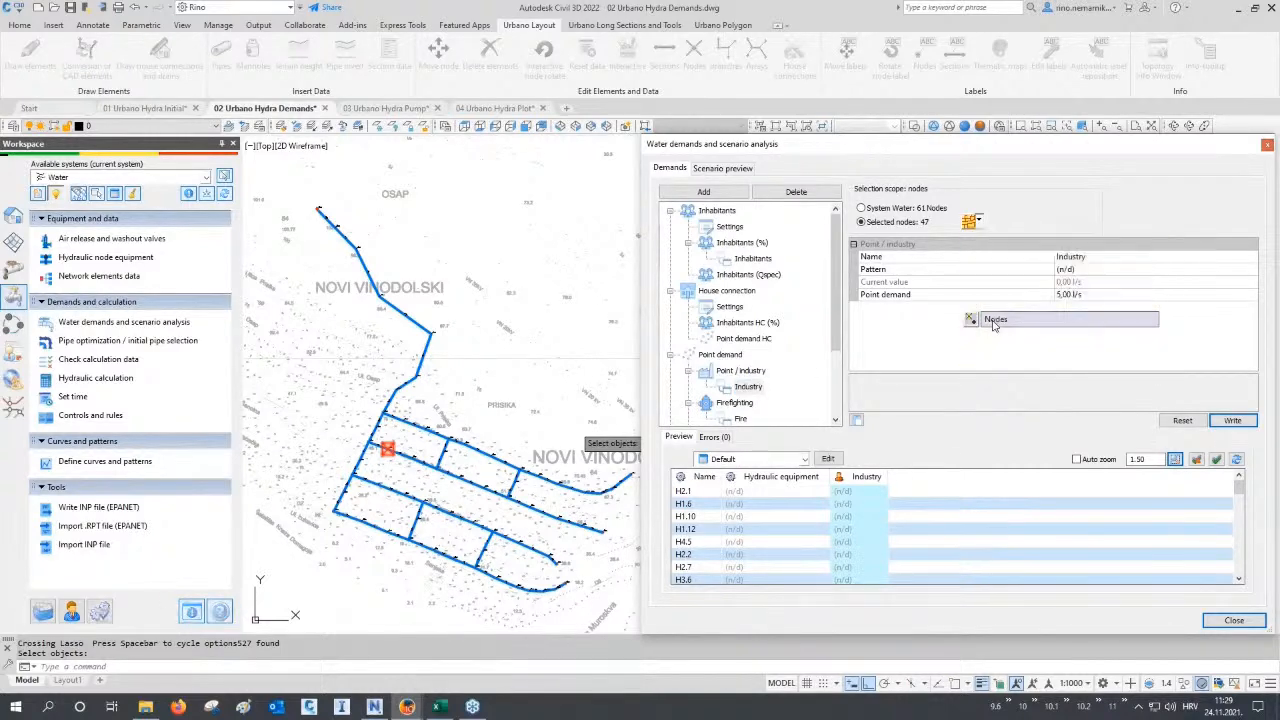
{"action": "left_click", "coordinate": [456, 474]}
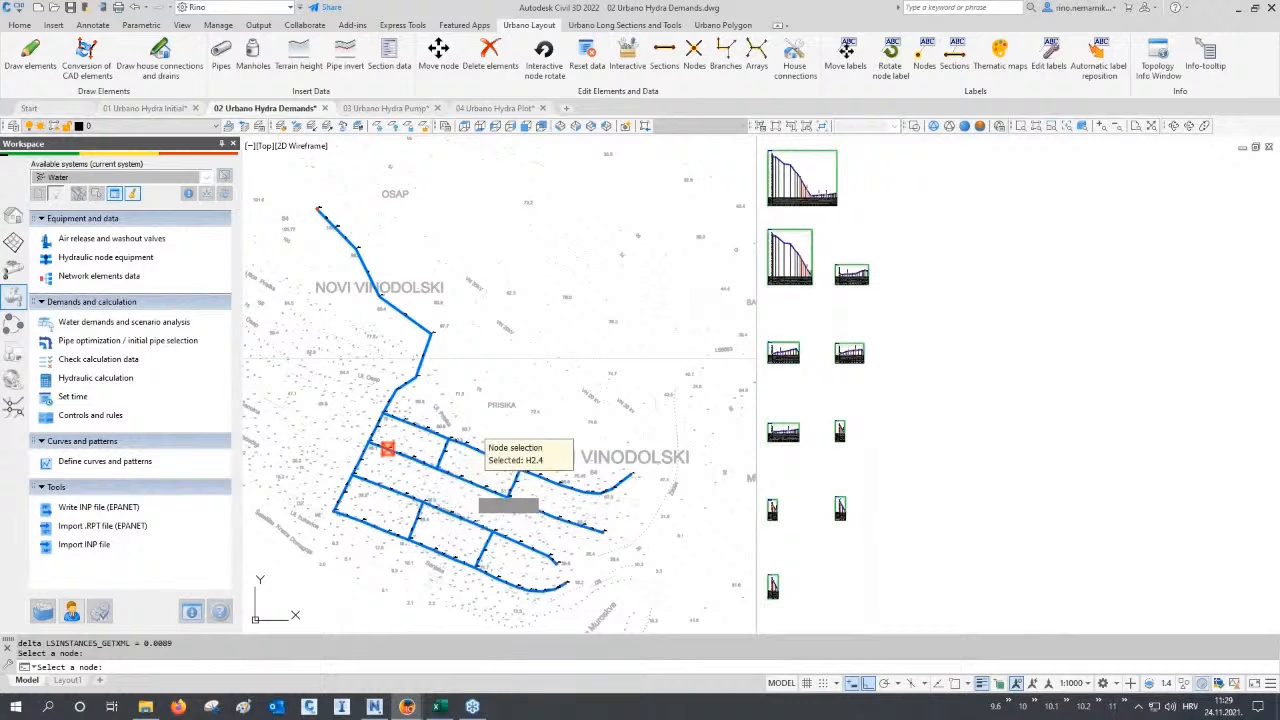
{"action": "left_click", "coordinate": [425, 425]}
{"action": "left_click", "coordinate": [558, 482]}
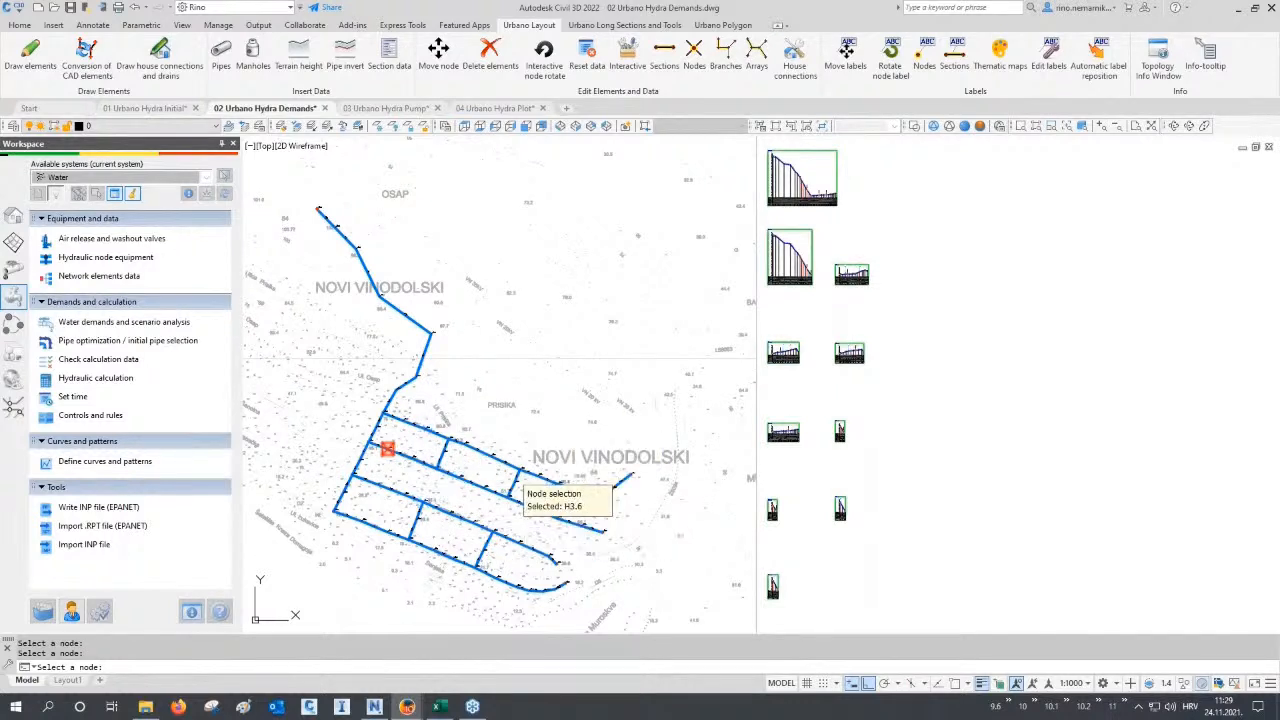
{"action": "left_click", "coordinate": [490, 527]}
{"action": "left_click", "coordinate": [410, 537]}
{"action": "key", "text": "Return"}
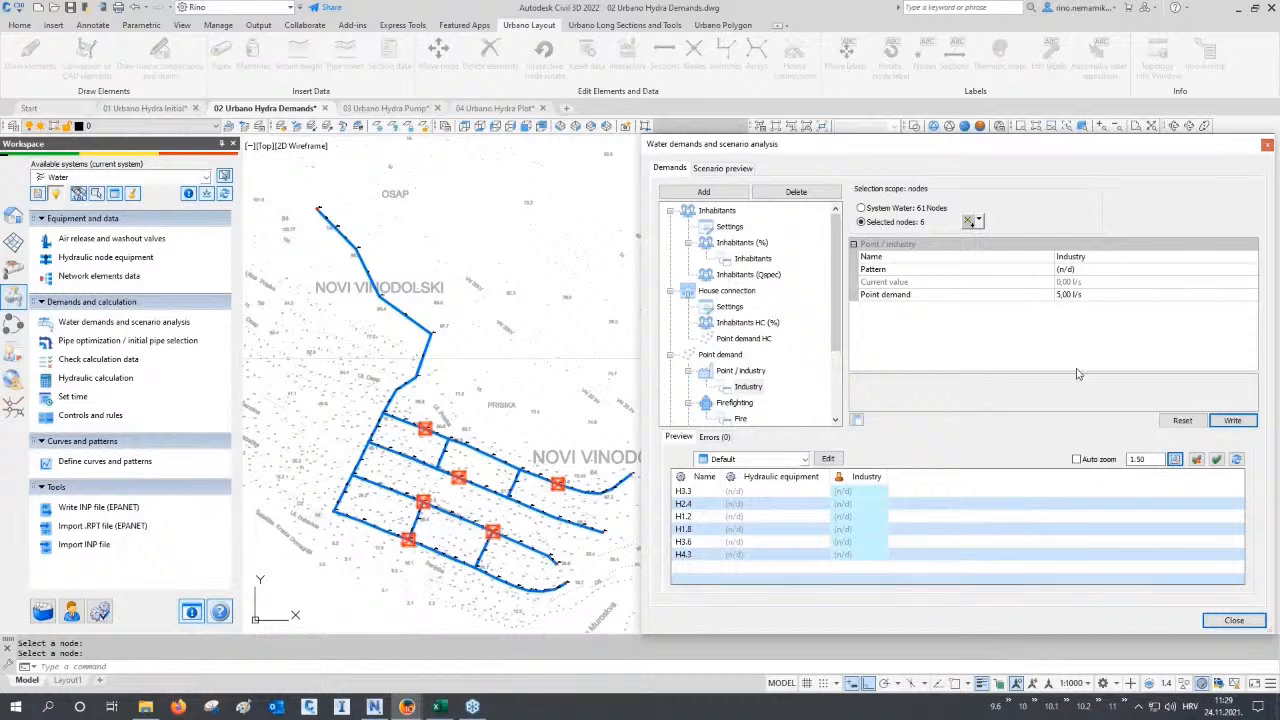
Write an Industry point demand of 5 l/s to all six selected nodes, and reset it again.
{"action": "left_click", "coordinate": [1096, 295]}
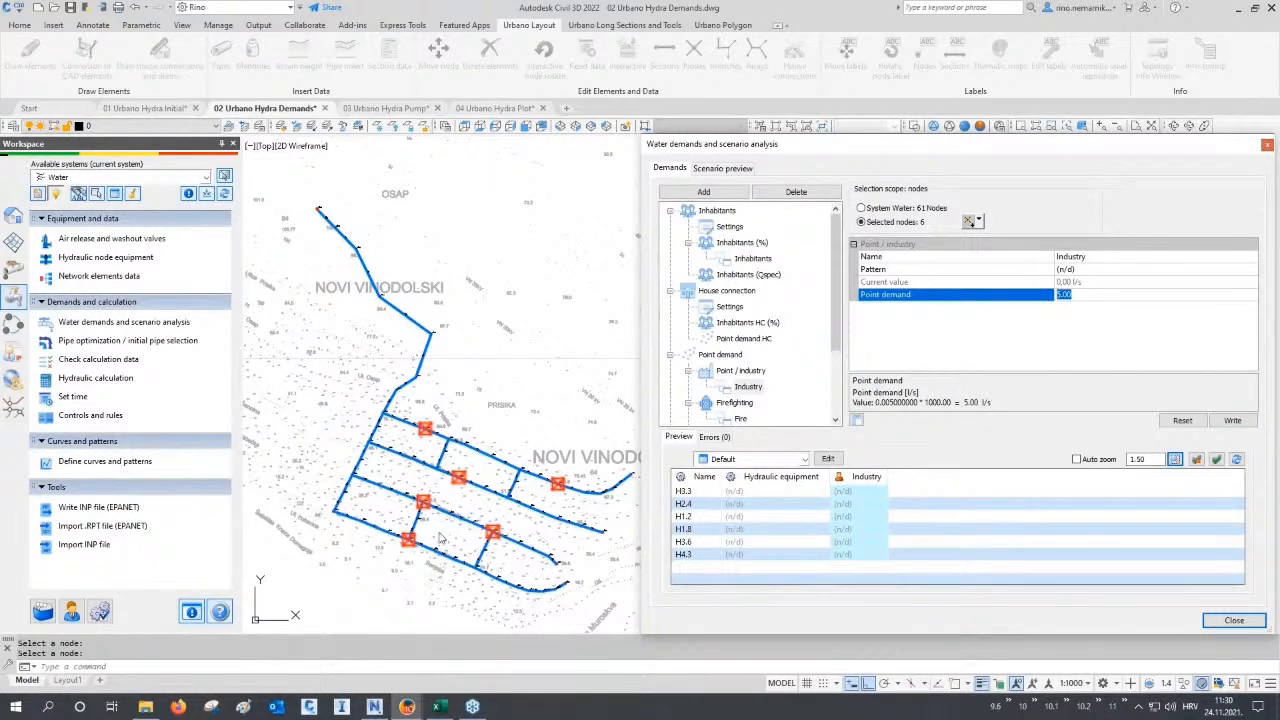
{"action": "left_click", "coordinate": [1233, 421]}
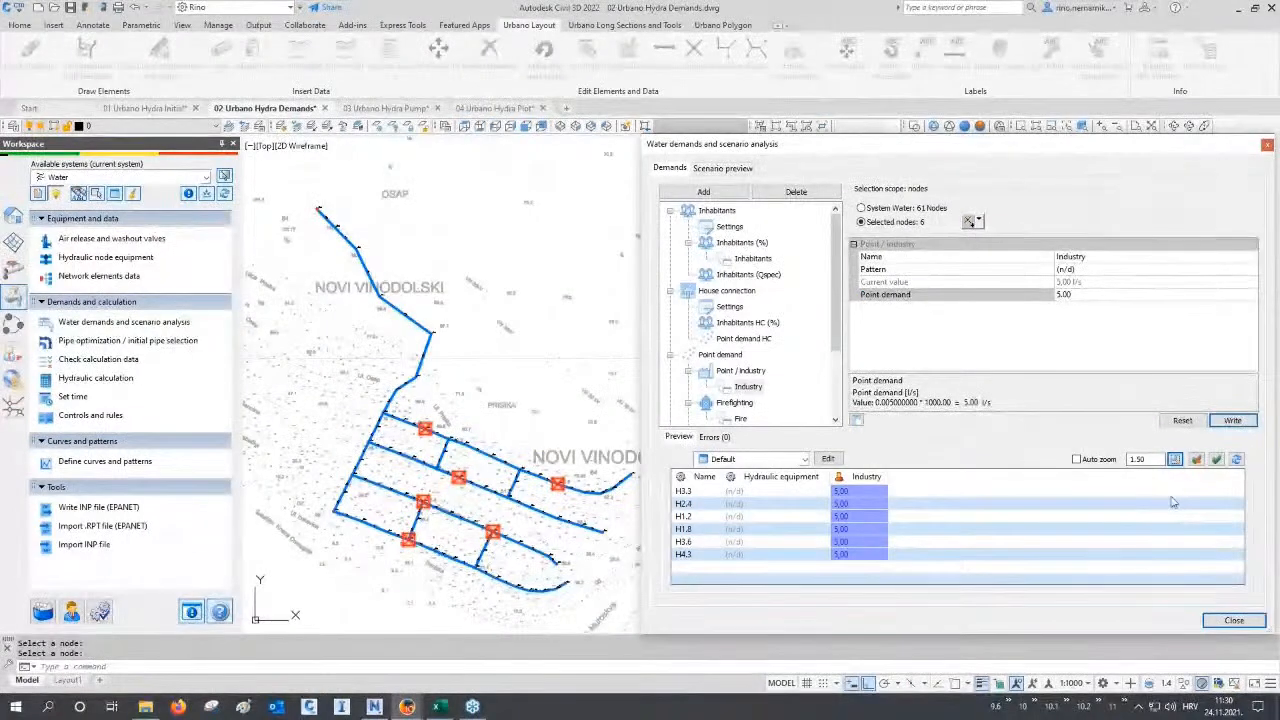
{"action": "left_click", "coordinate": [1183, 421]}
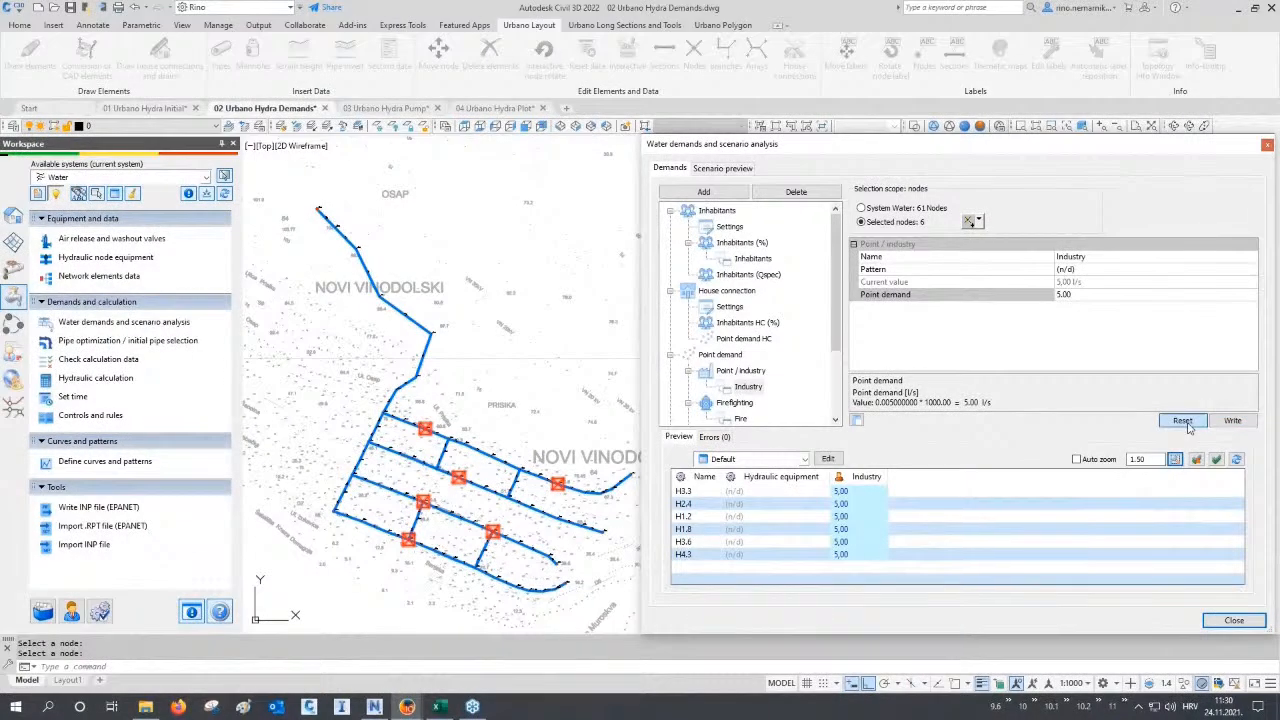
Enter individual Industry demands of 1, 2, 3, 4, 5 and 6 l/s for the six listed nodes in order, and reset them.
{"action": "left_click", "coordinate": [872, 491]}
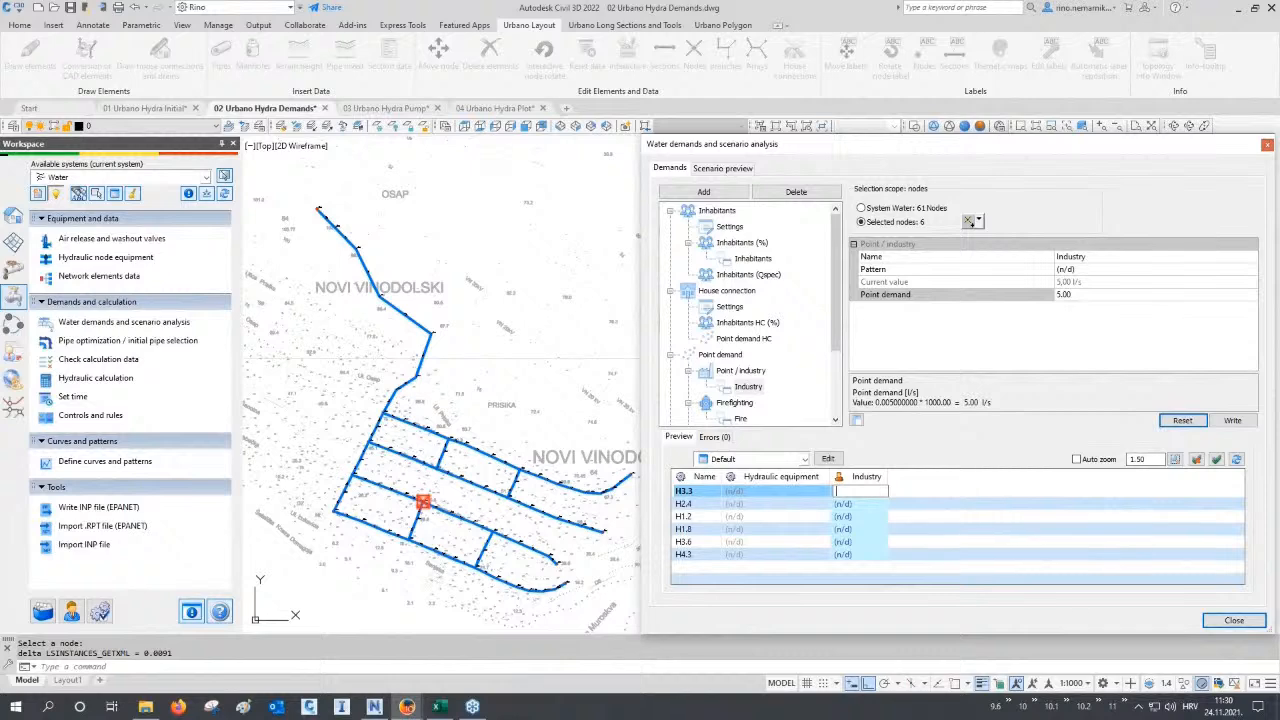
{"action": "type", "text": "1"}
{"action": "key", "text": "Return"}
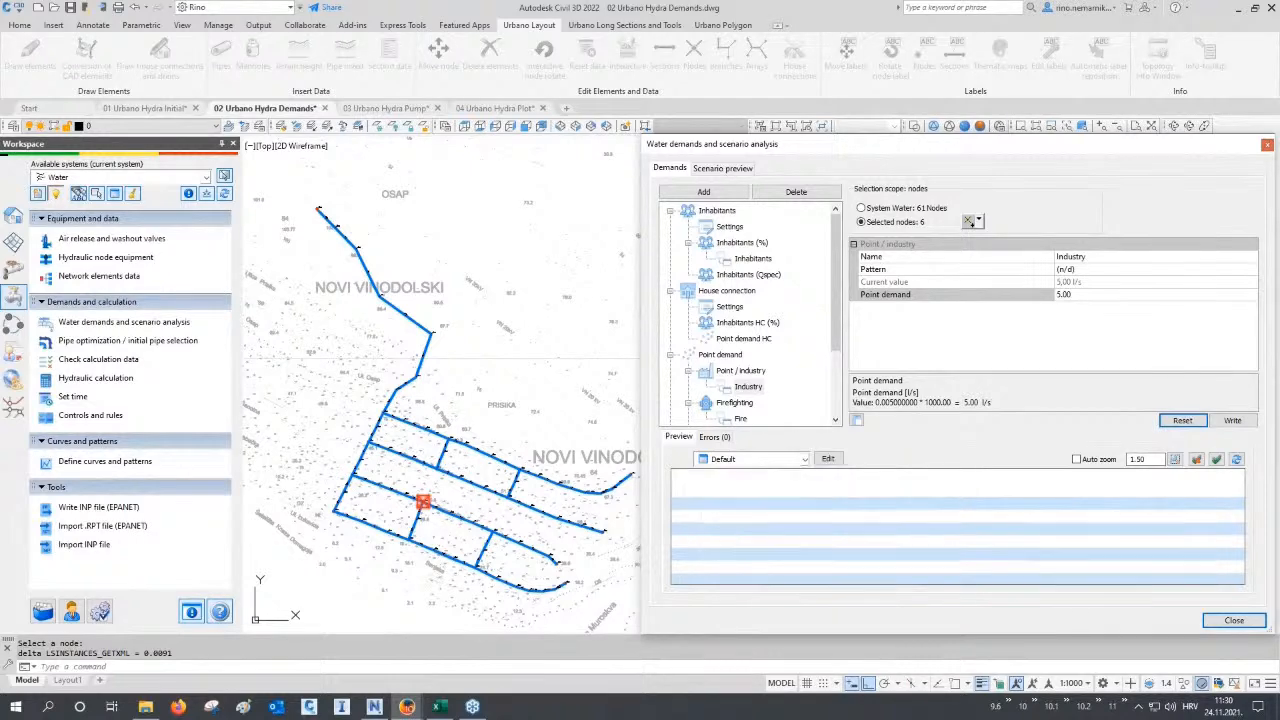
{"action": "type", "text": "2"}
{"action": "key", "text": "Return"}
{"action": "type", "text": "3"}
{"action": "key", "text": "Return"}
{"action": "type", "text": "4"}
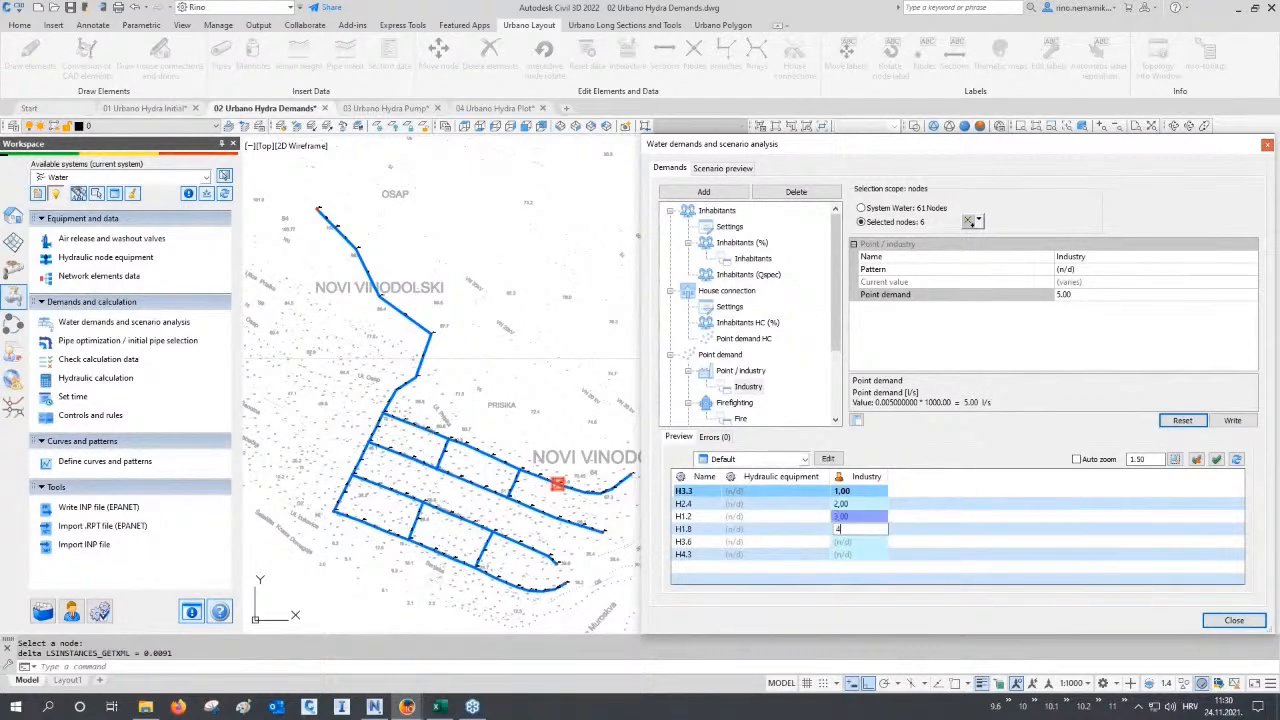
{"action": "key", "text": "Return"}
{"action": "type", "text": "5"}
{"action": "key", "text": "Return"}
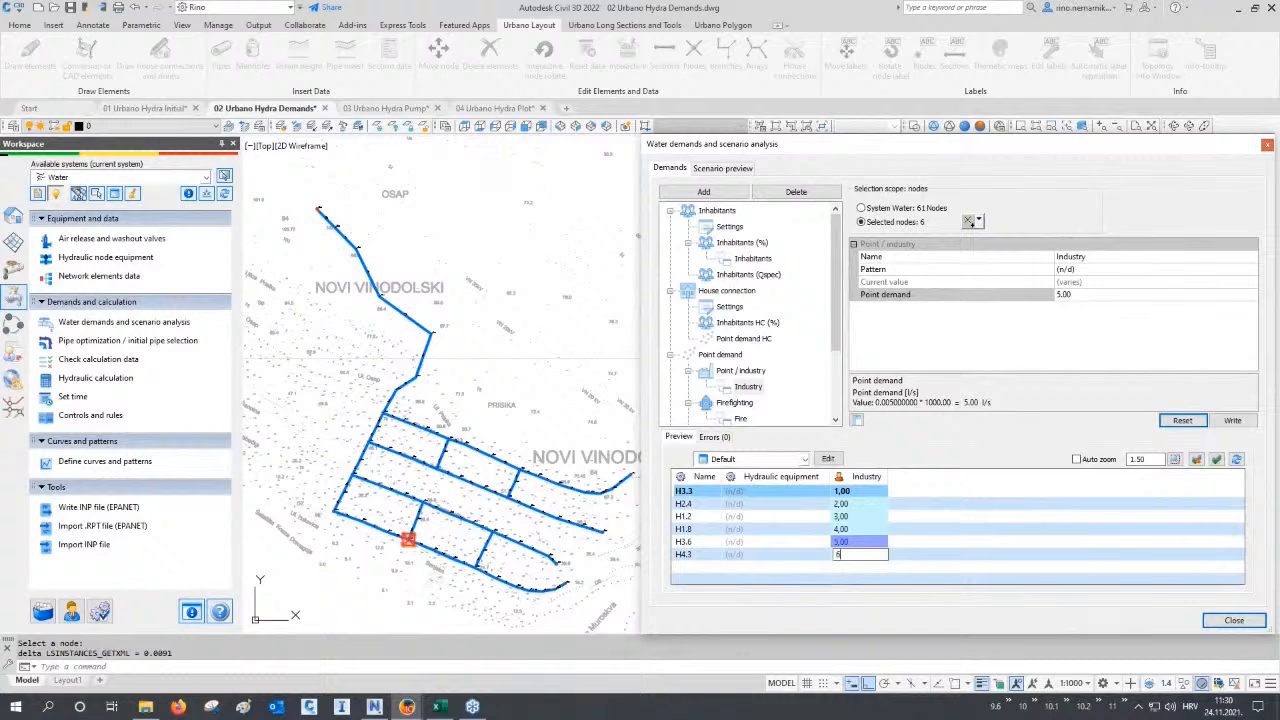
{"action": "type", "text": "6"}
{"action": "key", "text": "Return"}
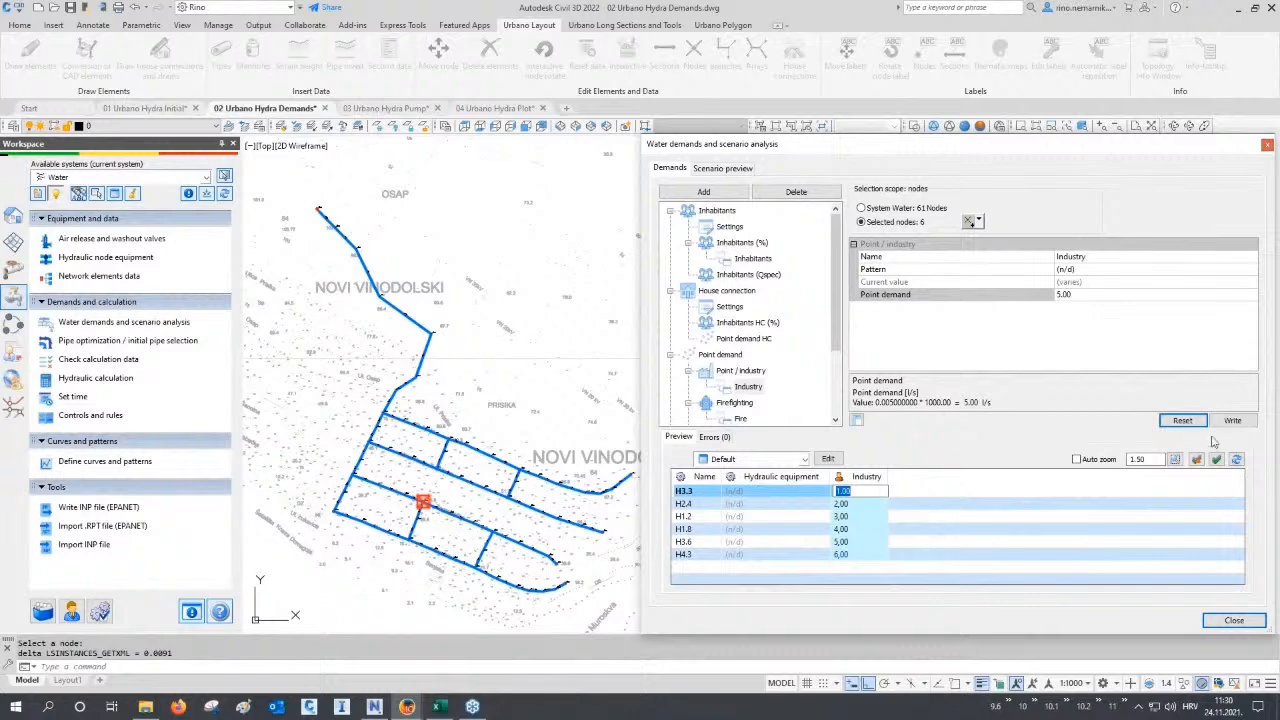
{"action": "left_click", "coordinate": [1182, 420]}
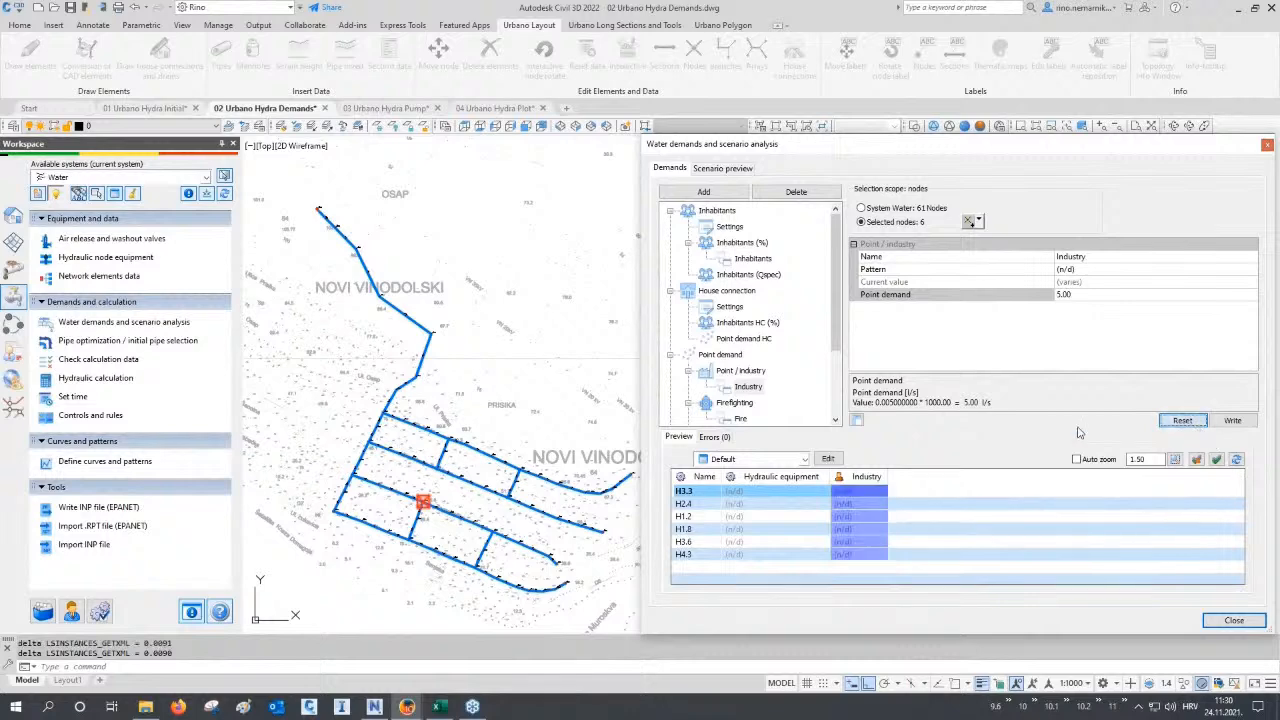
Assign an Industry demand of 6 l/s to the single node H4.2 and close the water demands.
{"action": "left_click", "coordinate": [968, 222]}
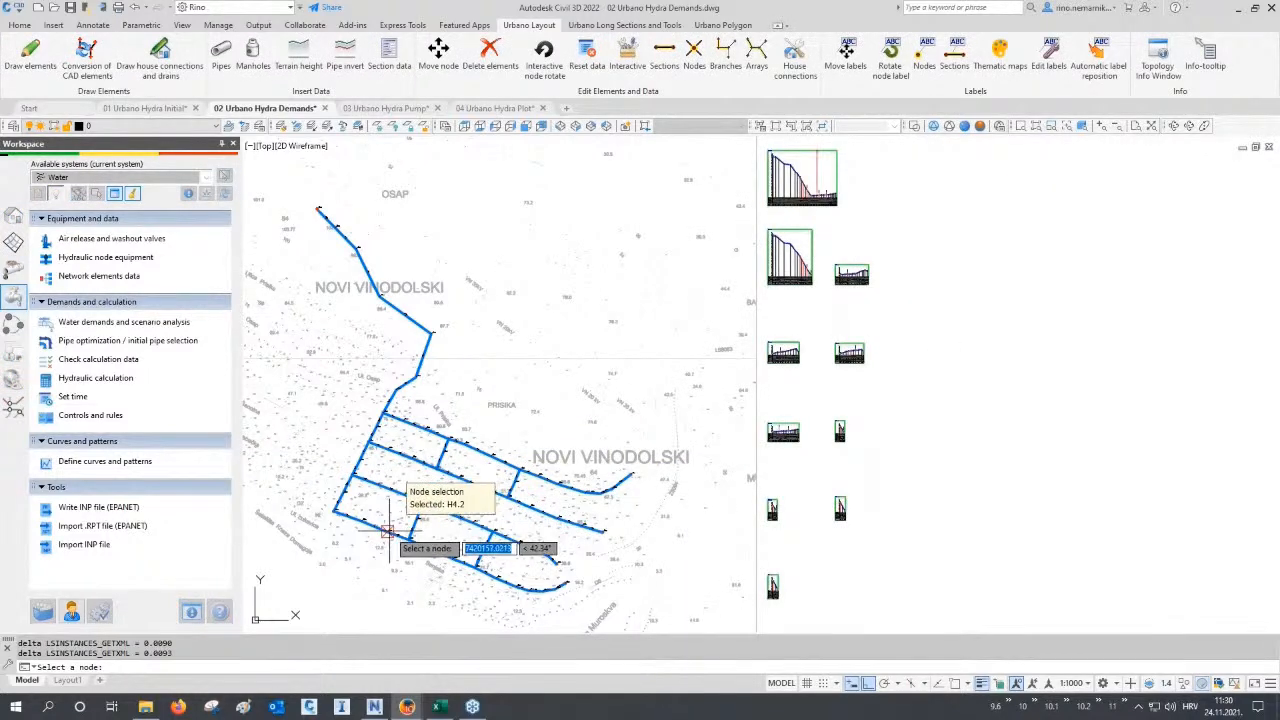
{"action": "left_click", "coordinate": [388, 531]}
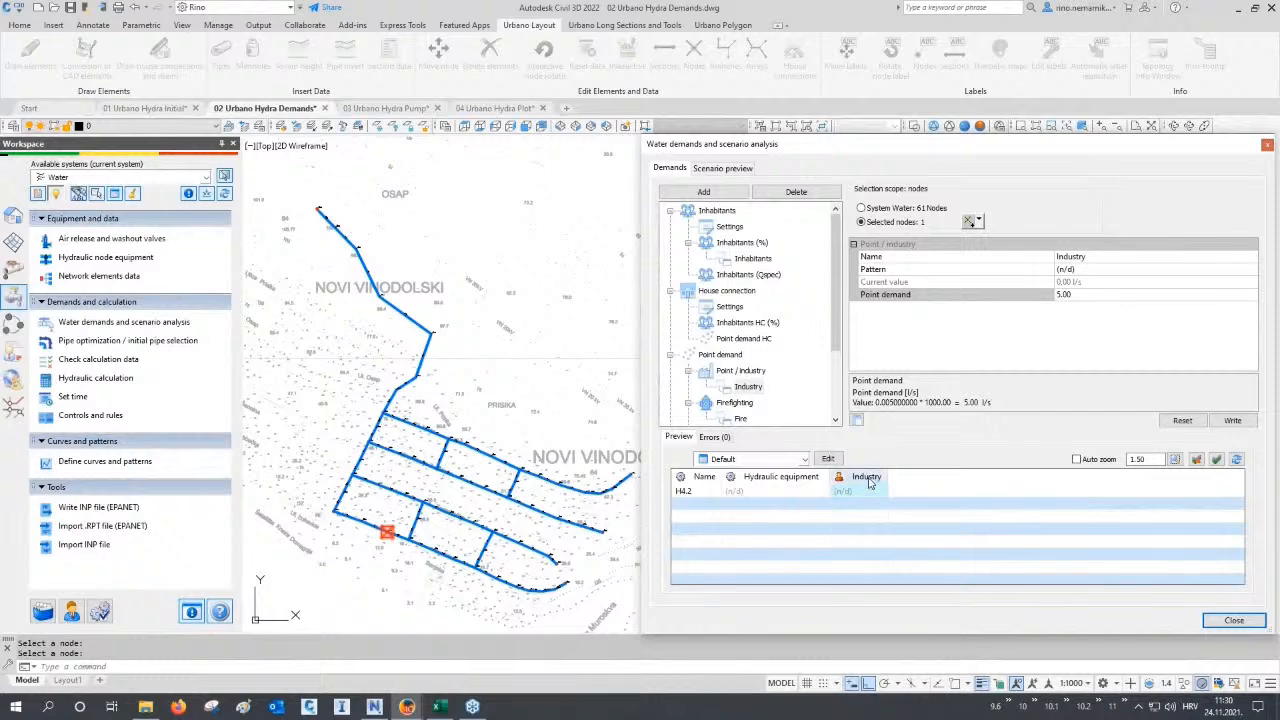
{"action": "left_click", "coordinate": [860, 491]}
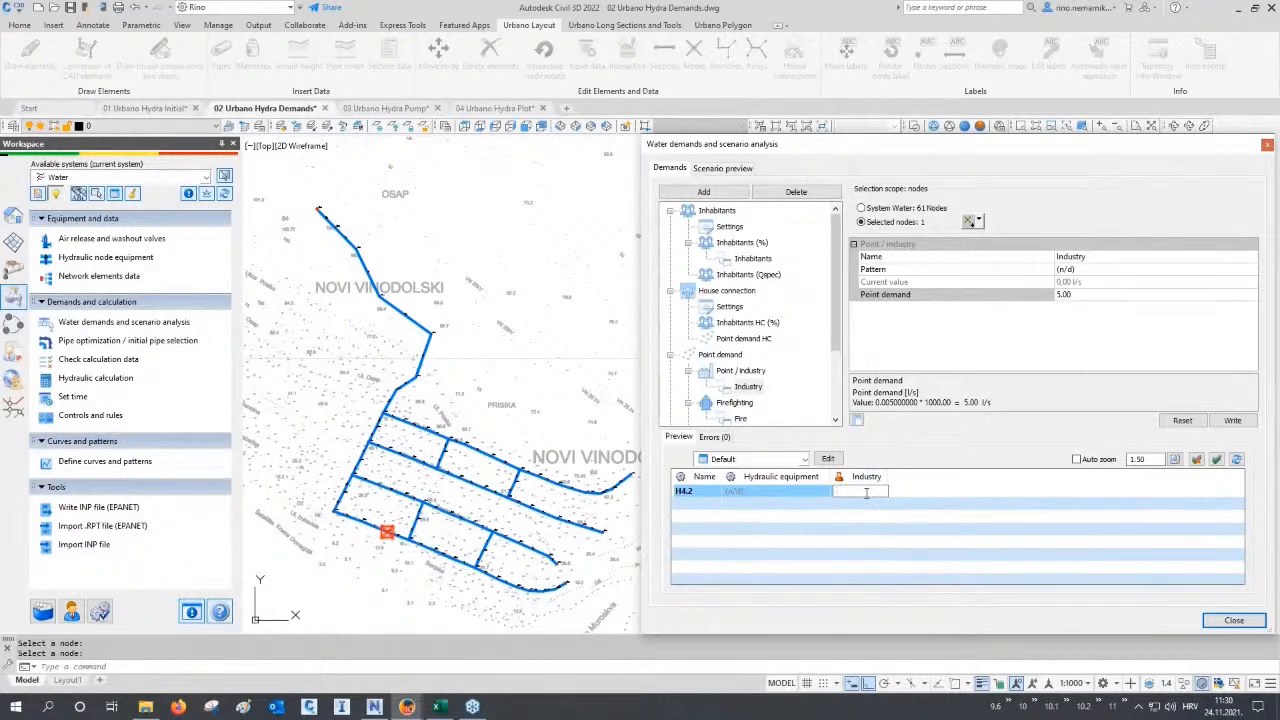
{"action": "type", "text": "8"}
{"action": "key", "text": "Return"}
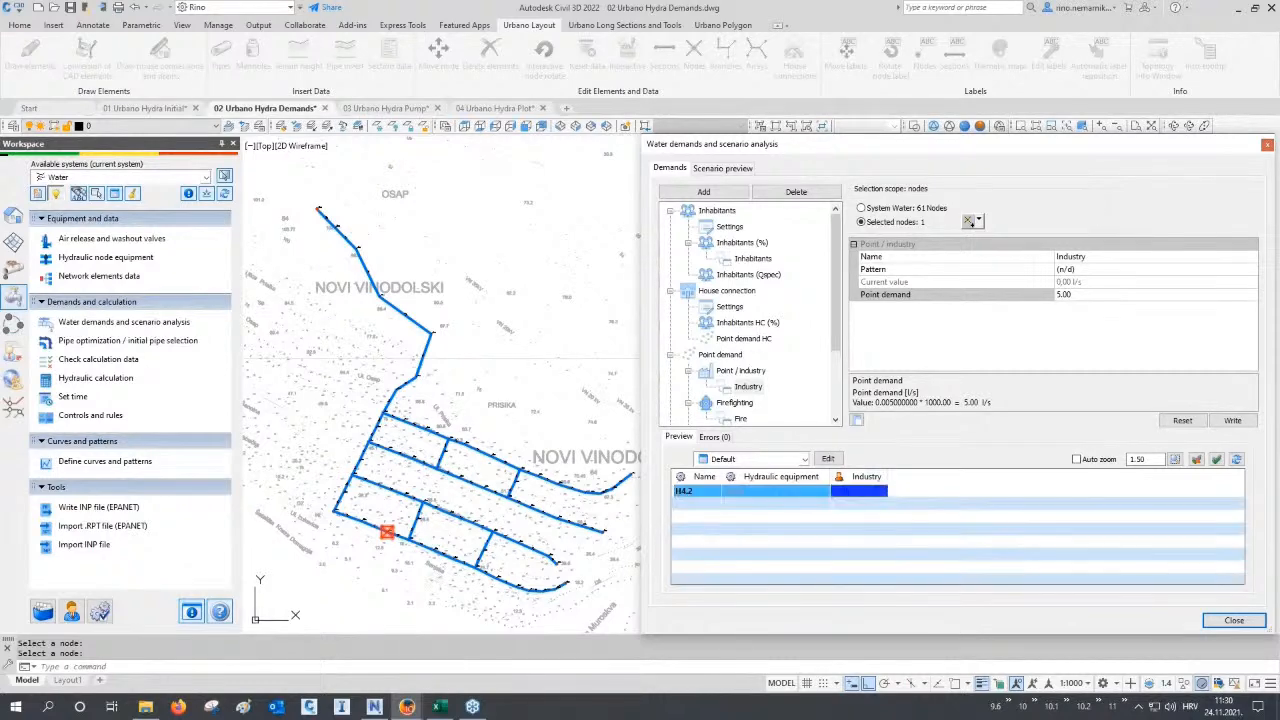
{"action": "left_click", "coordinate": [867, 548]}
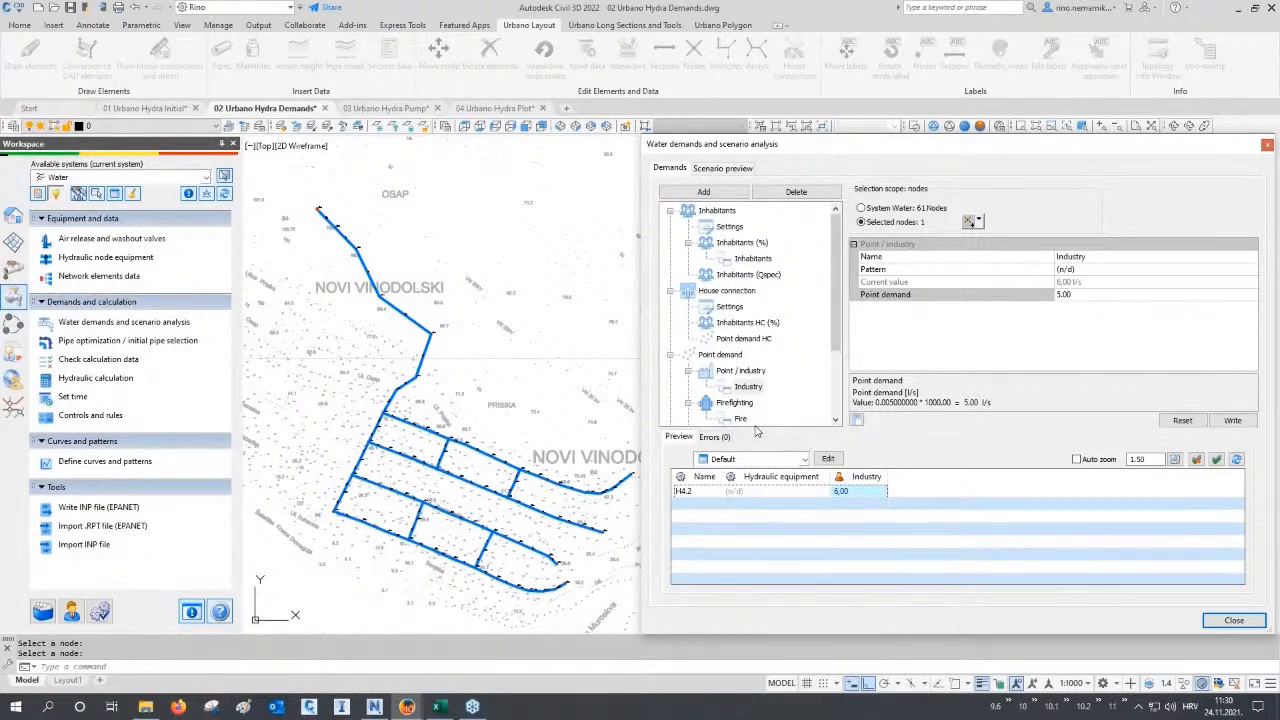
{"action": "left_click", "coordinate": [1234, 620]}
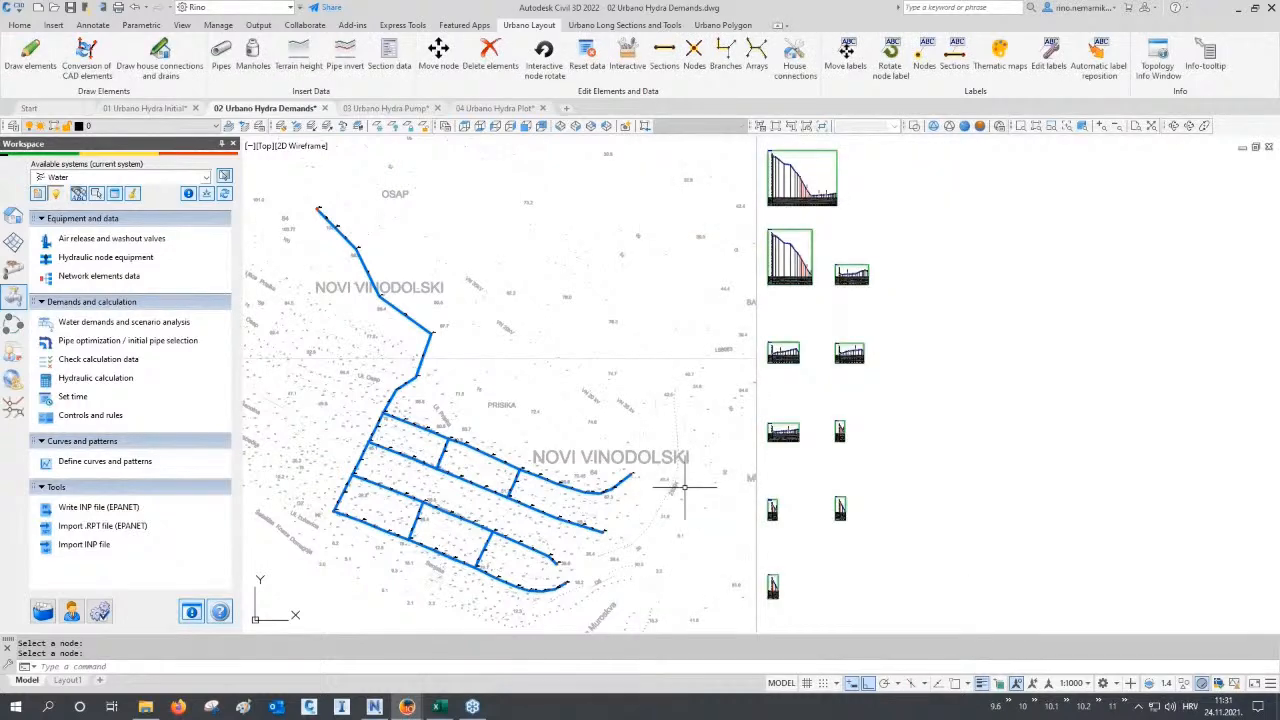
Open the hydraulic calculation and review its hydraulics and time options, keeping the Darcy-Weisbach formula and a total duration of 0:00.
{"action": "mouse_move", "coordinate": [265, 437]}
{"action": "middle_mouse_down"}
{"action": "mouse_move", "coordinate": [817, 437]}
{"action": "mouse_move", "coordinate": [806, 436]}
{"action": "middle_mouse_up"}
{"action": "left_click", "coordinate": [128, 381]}
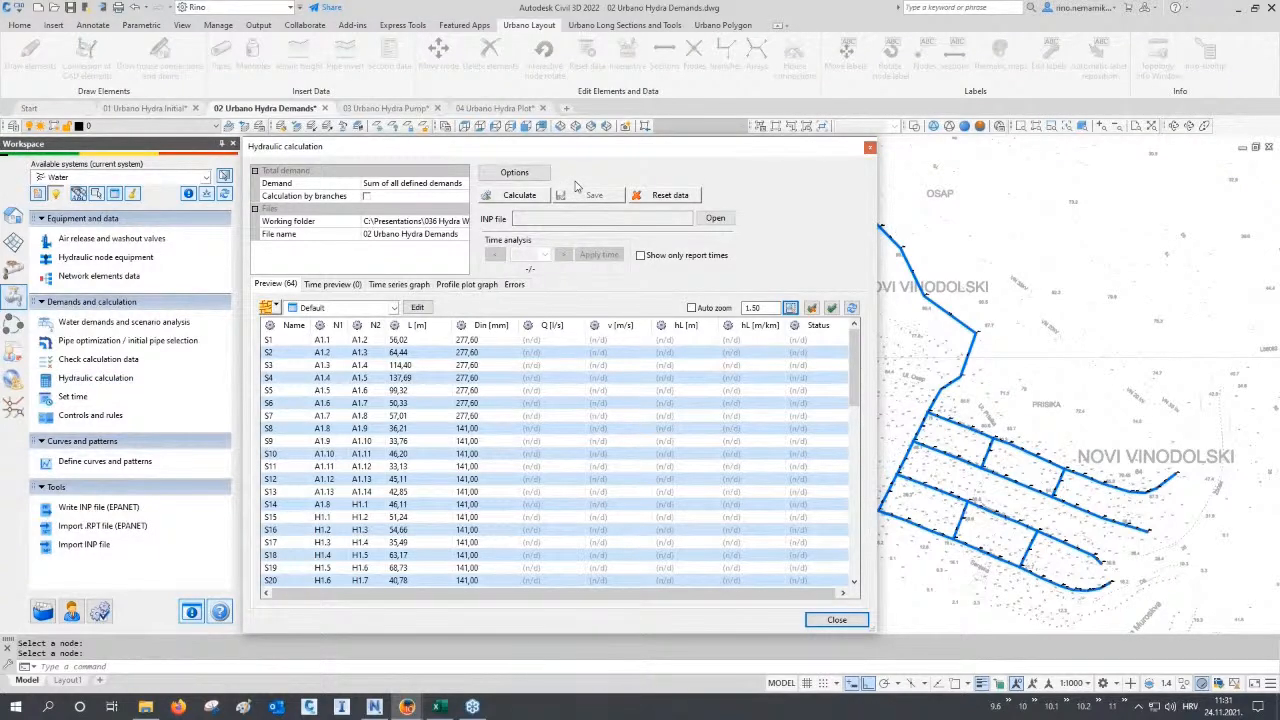
{"action": "left_click", "coordinate": [543, 179]}
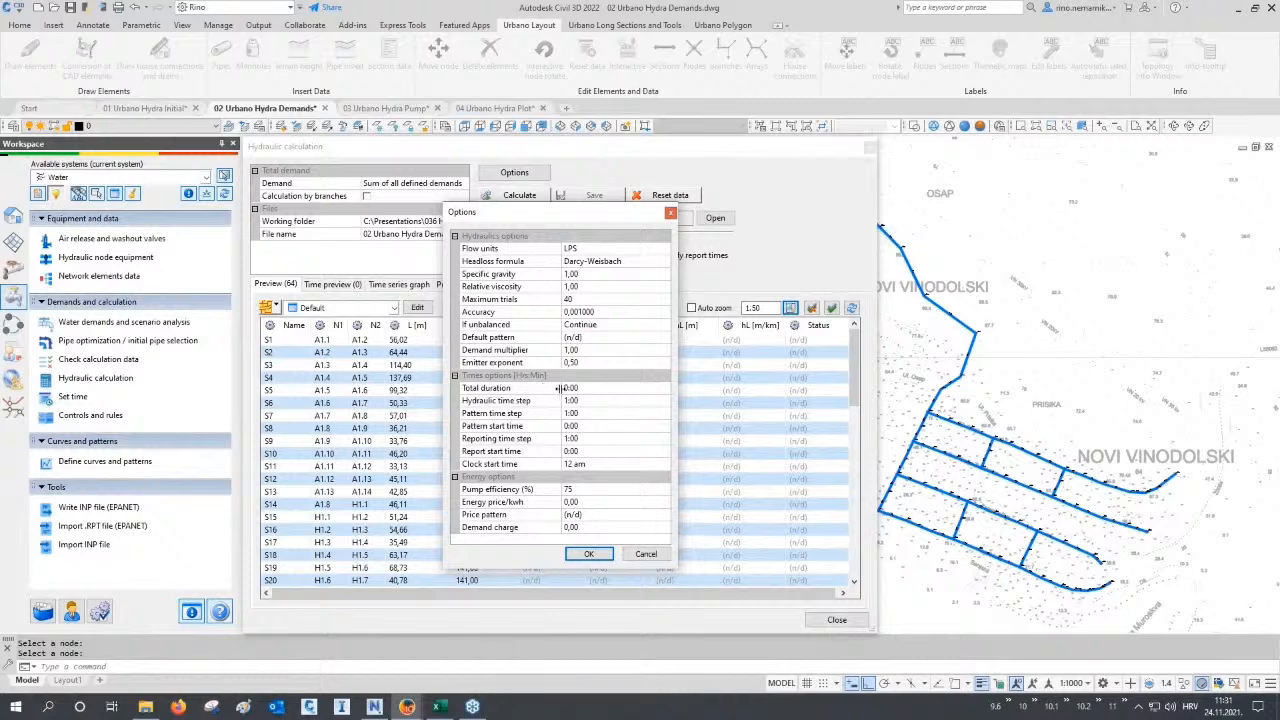
{"action": "left_click", "coordinate": [518, 392]}
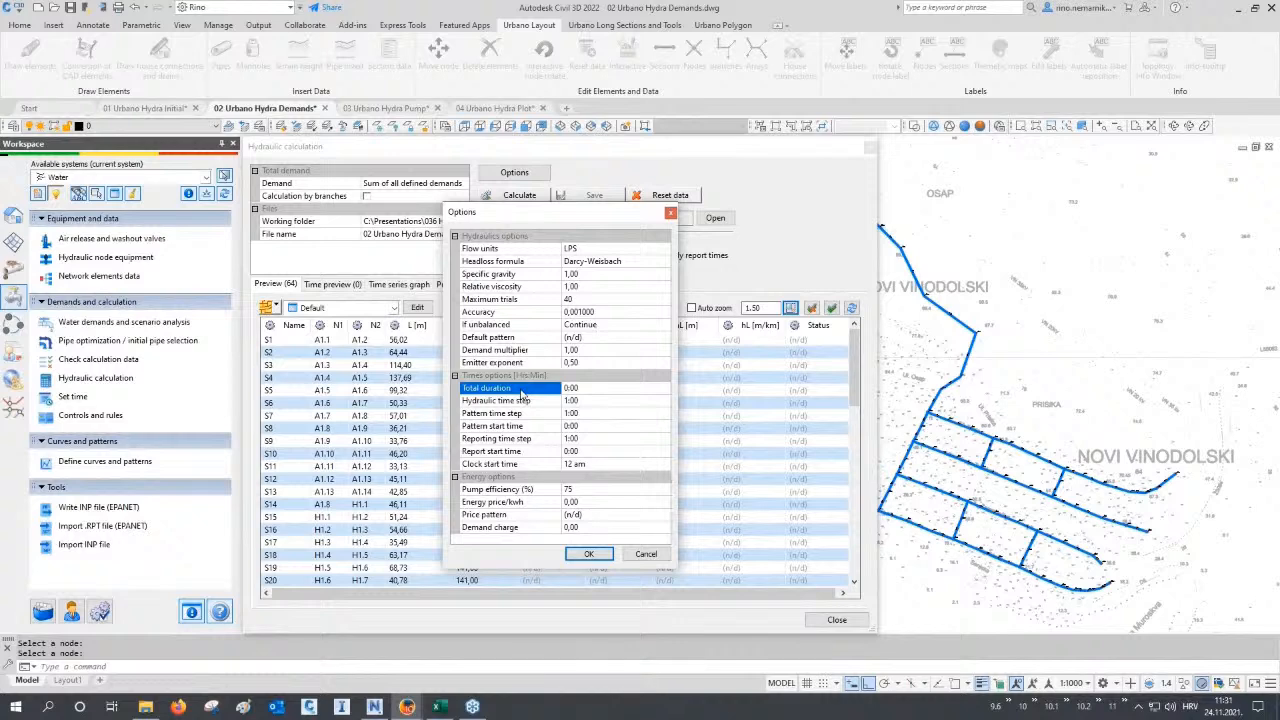
{"action": "left_click", "coordinate": [580, 555]}
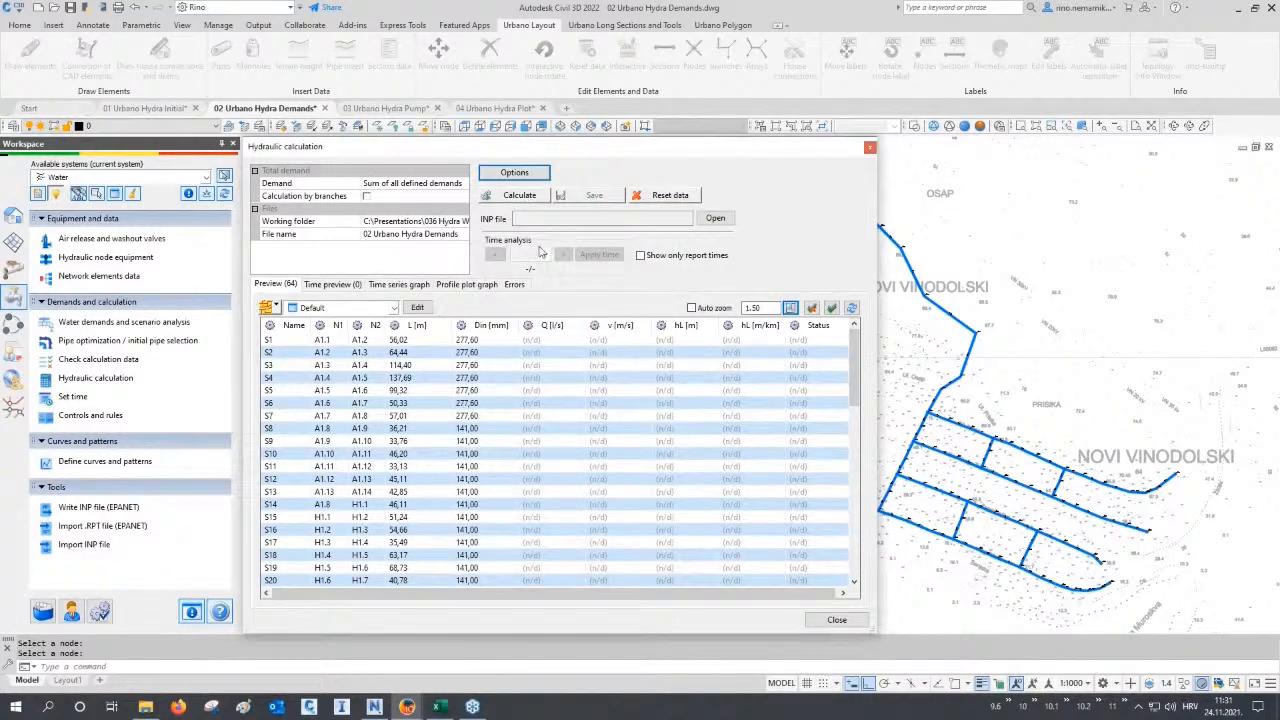
Calculate the network hydraulics for the sum of all defined demands and save the results.
{"action": "left_click", "coordinate": [530, 195]}
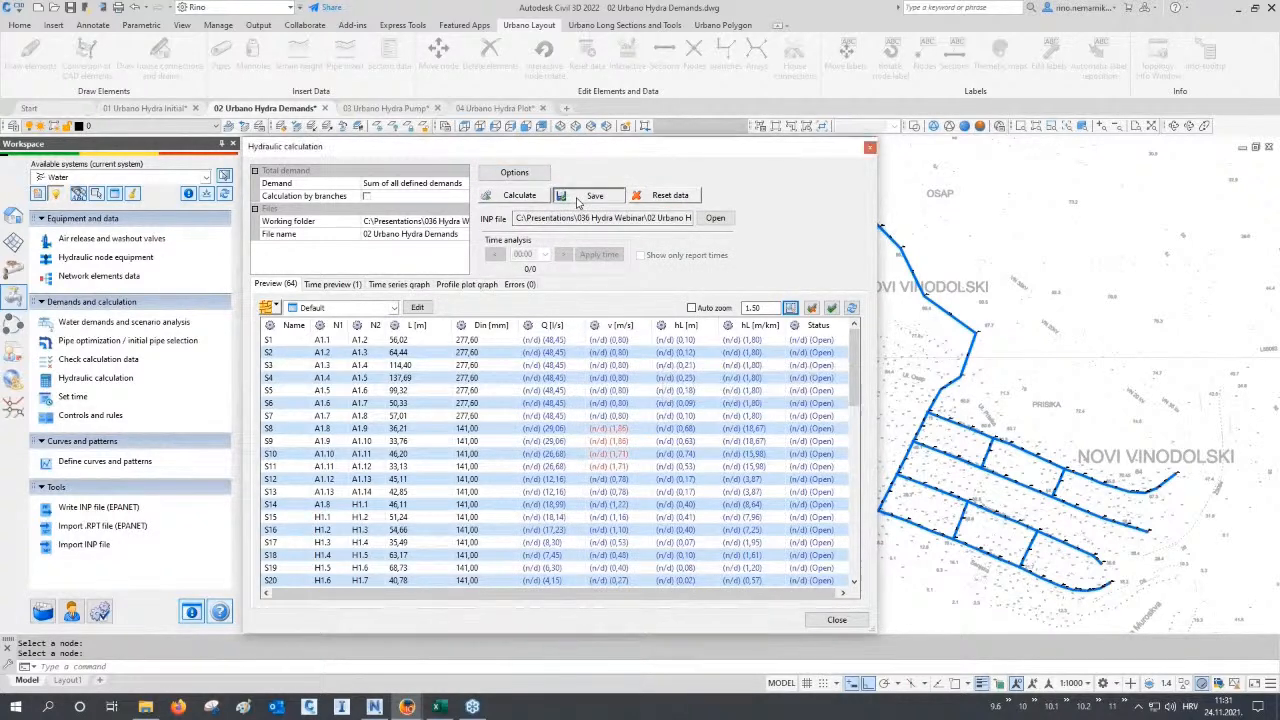
{"action": "left_click", "coordinate": [577, 201]}
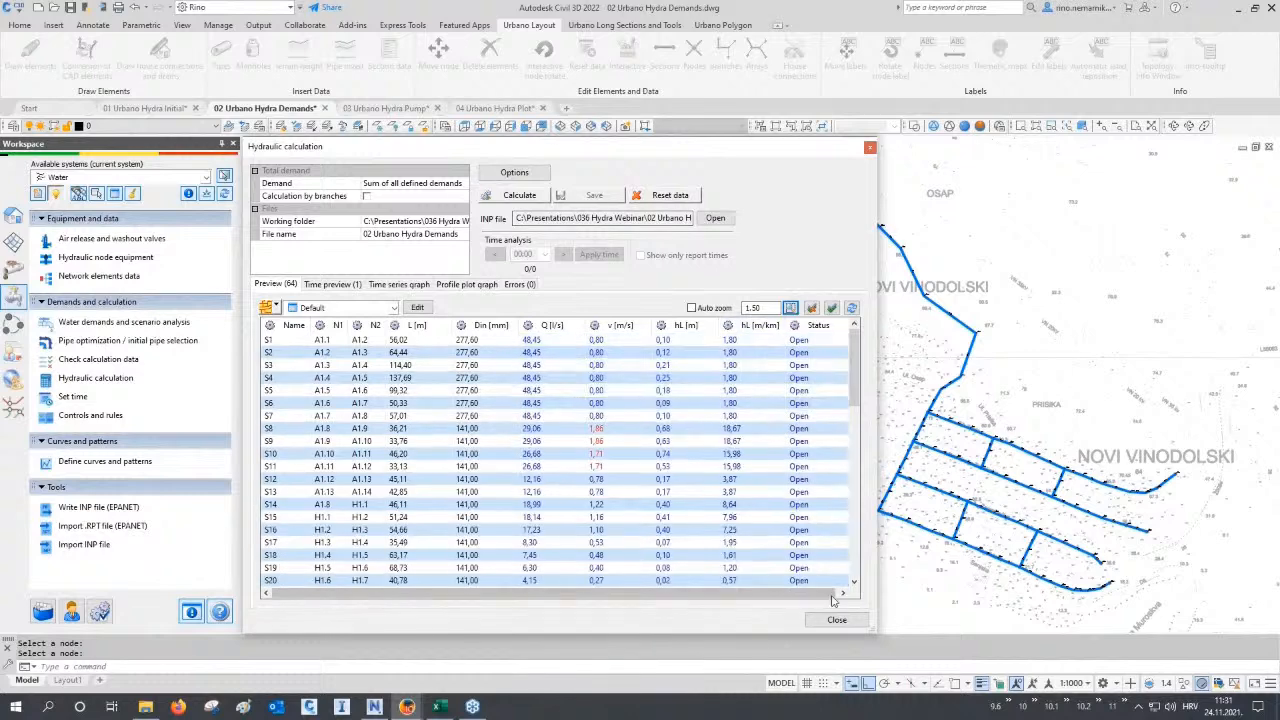
{"action": "left_click", "coordinate": [837, 620]}
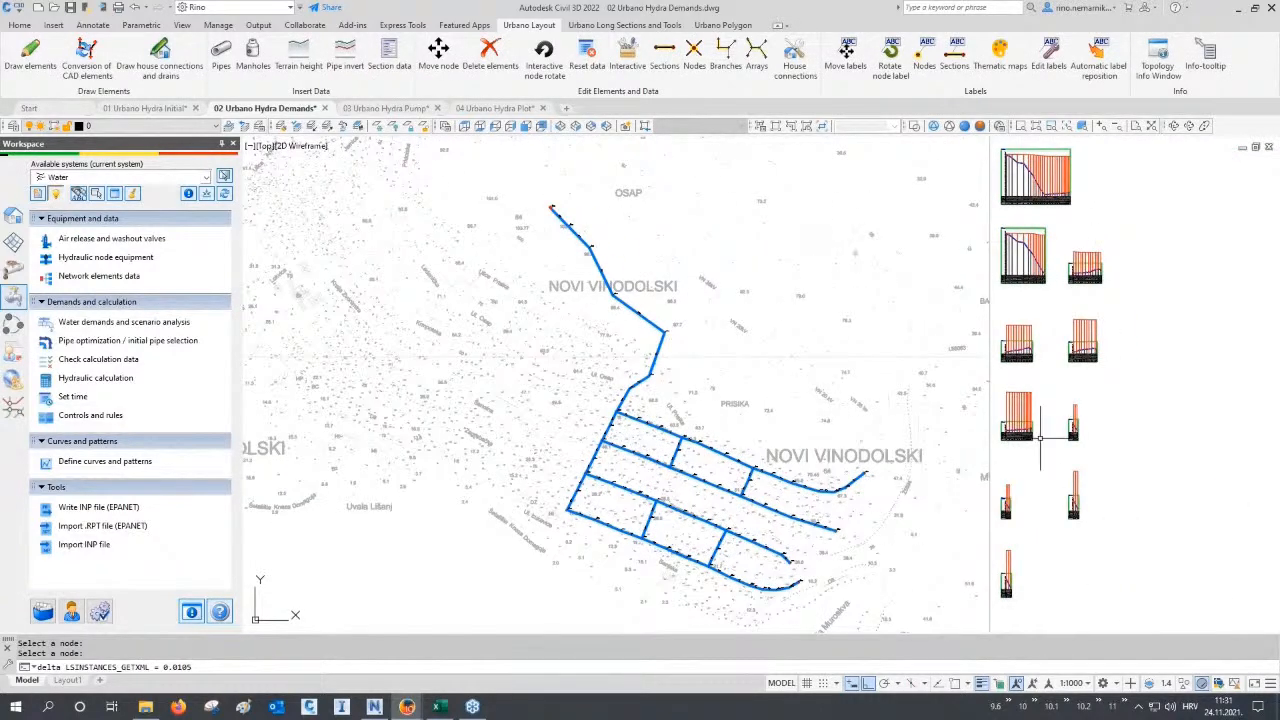
Redraw the long sections so their frames fit the calculated pressure lines.
{"action": "middle_click_drag", "start_coordinate": [1095, 297], "coordinate": [997, 442]}
{"action": "scroll", "coordinate": [997, 442], "scroll_direction": "up", "scroll_amount": 4}
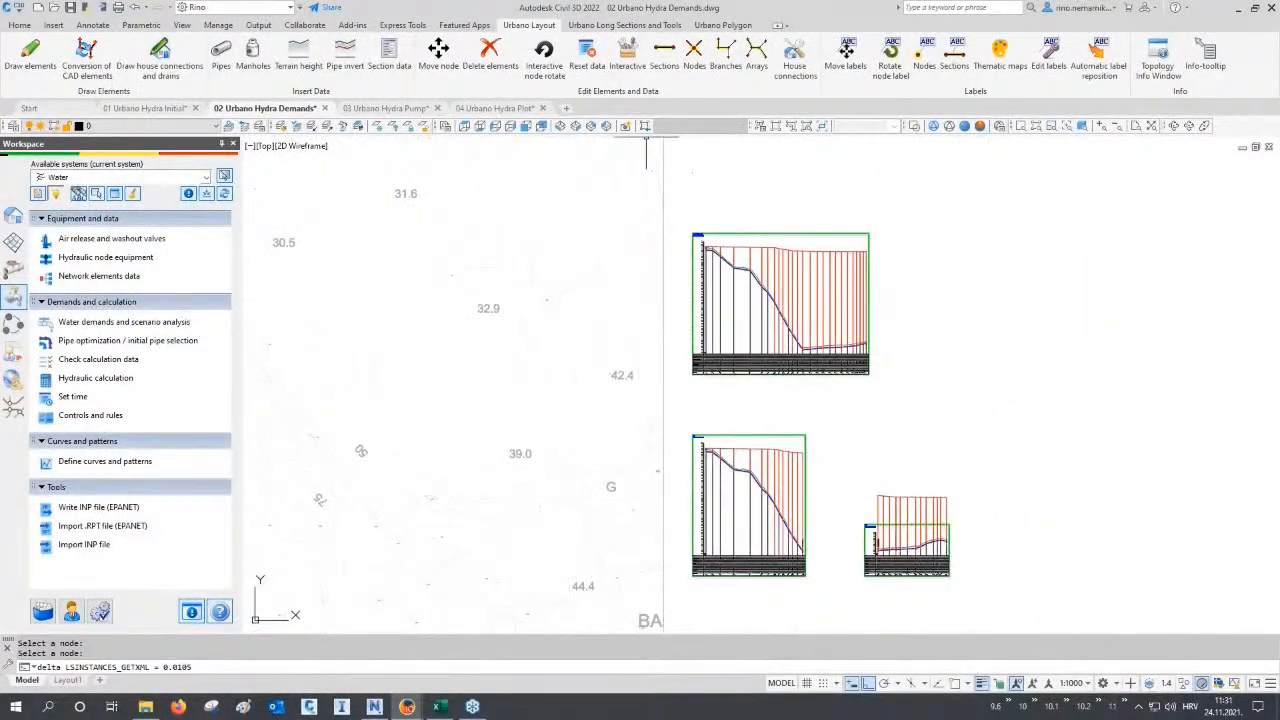
{"action": "left_click", "coordinate": [637, 24]}
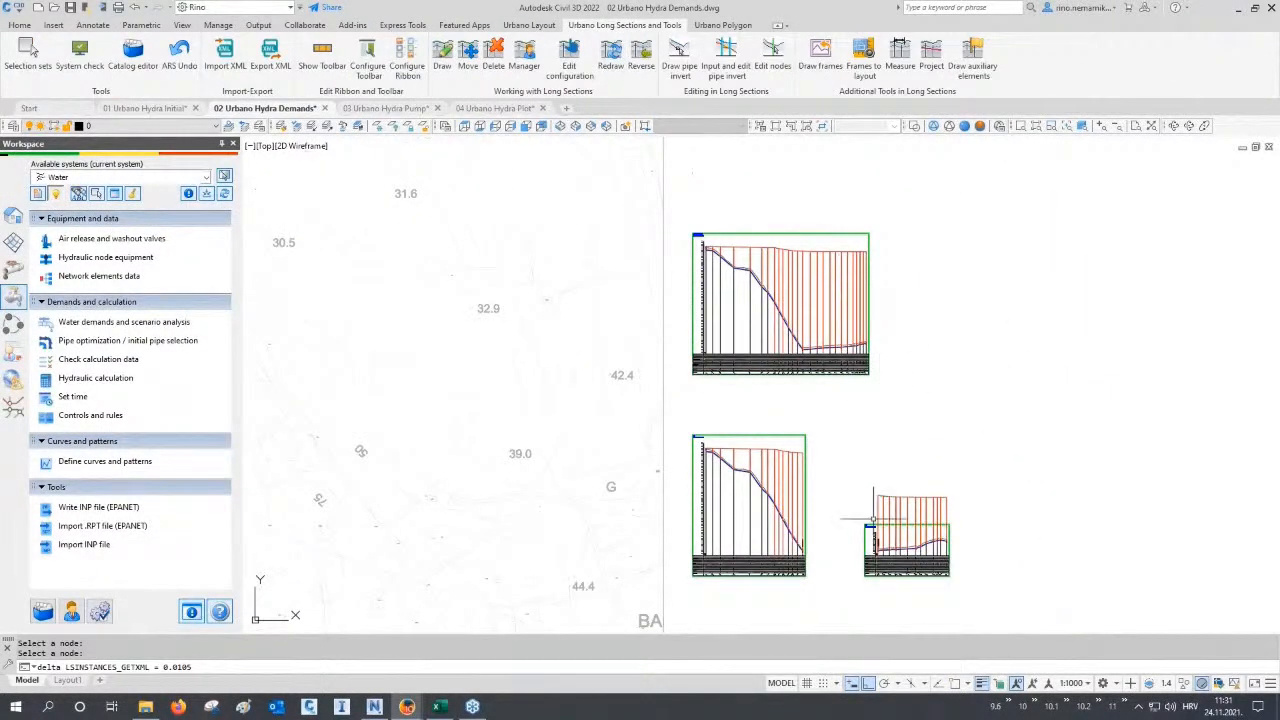
{"action": "left_click", "coordinate": [611, 55]}
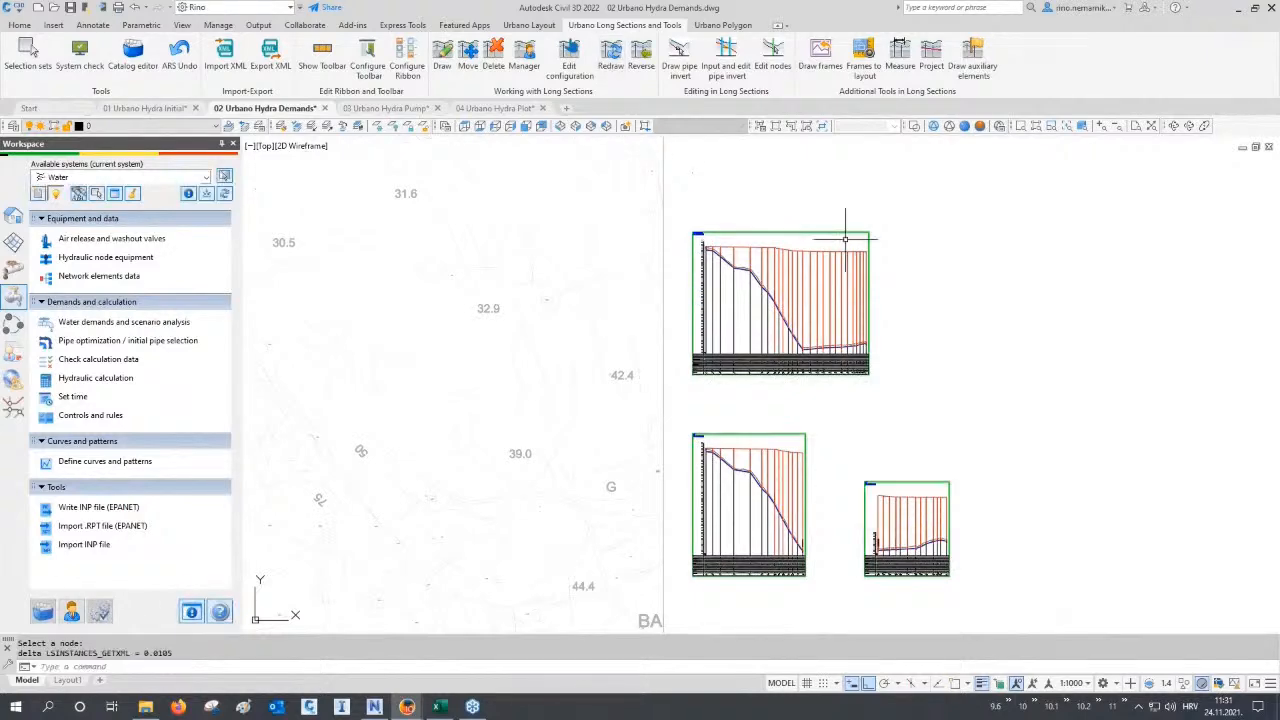
Examine the pressure lines in the redrawn long sections of the main and street branches, and return to the whole network plan.
{"action": "scroll", "coordinate": [846, 239], "scroll_direction": "up", "scroll_amount": 4}
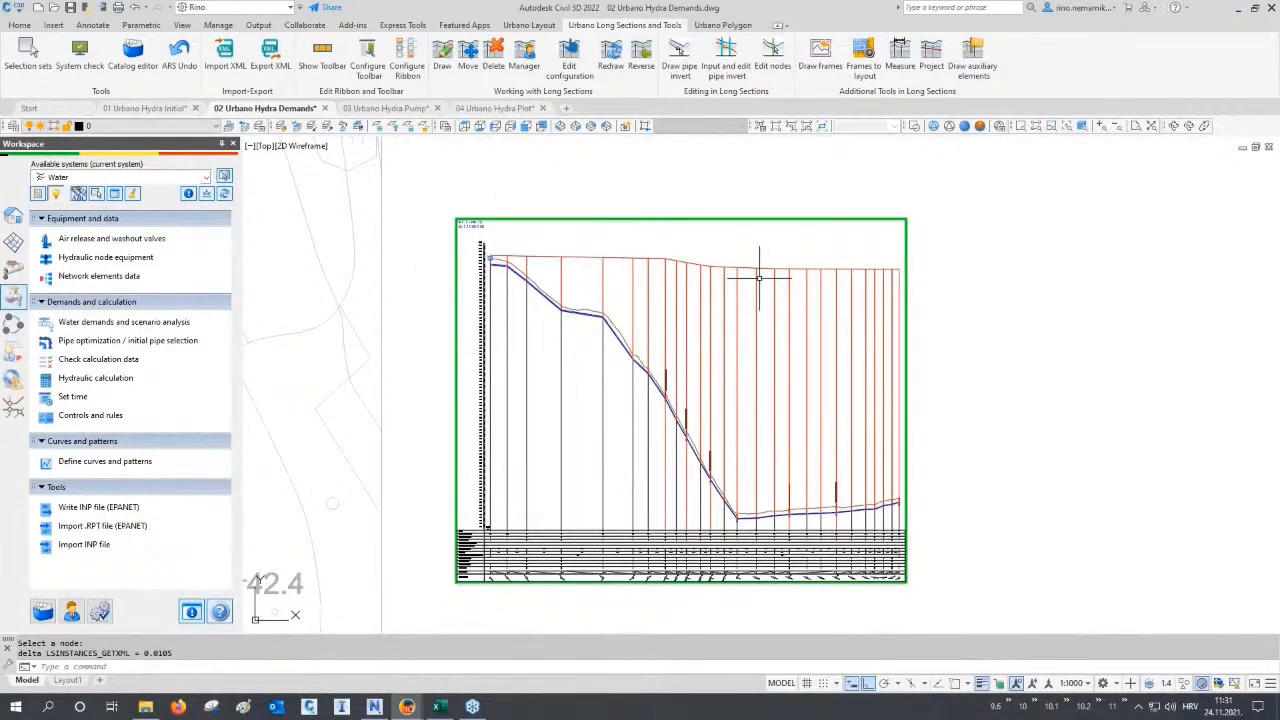
{"action": "scroll", "coordinate": [758, 278], "scroll_direction": "down", "scroll_amount": 6}
{"action": "scroll", "coordinate": [765, 588], "scroll_direction": "up", "scroll_amount": 4}
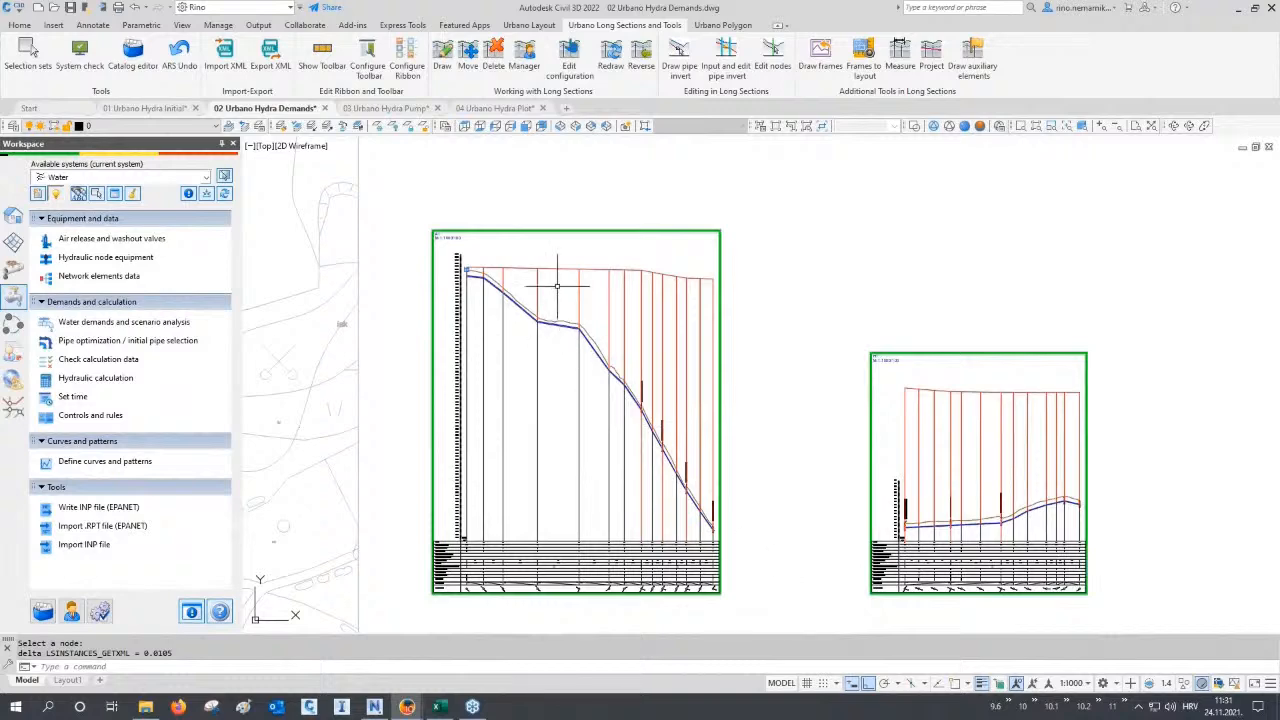
{"action": "scroll", "coordinate": [831, 318], "scroll_direction": "down", "scroll_amount": 3}
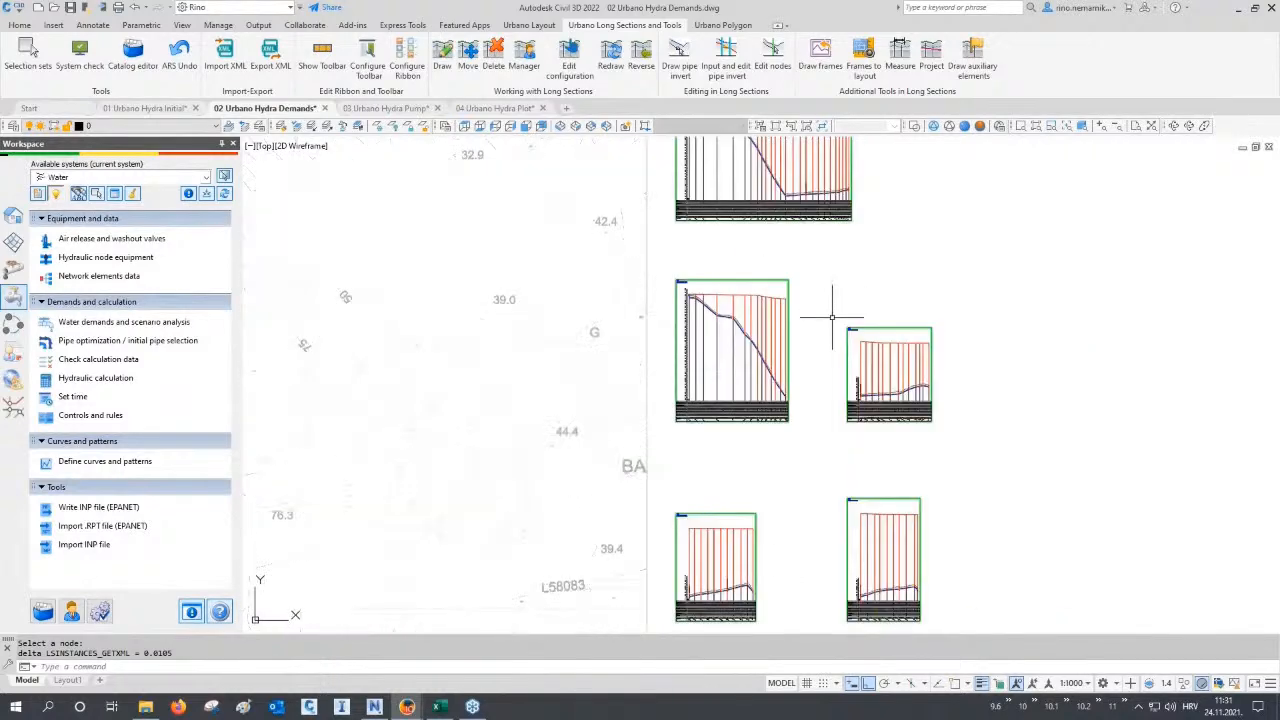
{"action": "scroll", "coordinate": [829, 471], "scroll_direction": "up", "scroll_amount": 2}
{"action": "scroll", "coordinate": [883, 400], "scroll_direction": "down", "scroll_amount": 2}
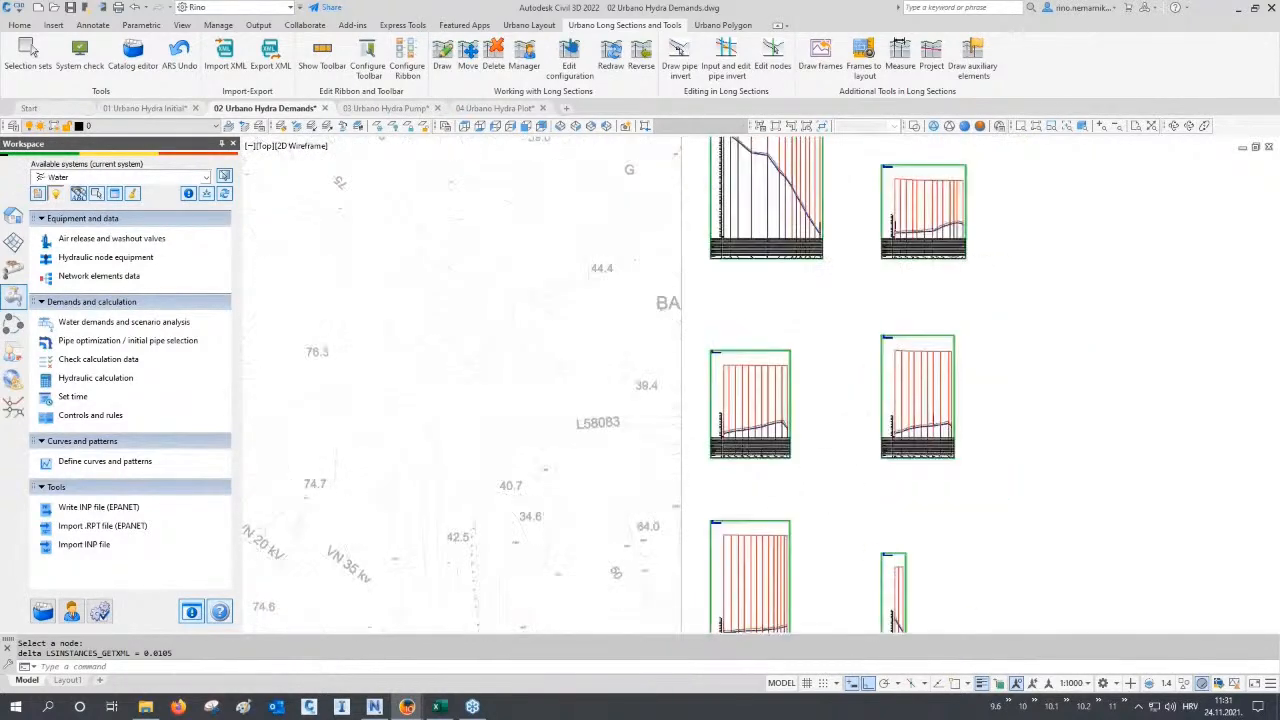
{"action": "scroll", "coordinate": [620, 450], "scroll_direction": "down", "scroll_amount": 3}
{"action": "middle_click_drag", "start_coordinate": [595, 505], "coordinate": [666, 437]}
{"action": "scroll", "coordinate": [667, 434], "scroll_direction": "up", "scroll_amount": 2}
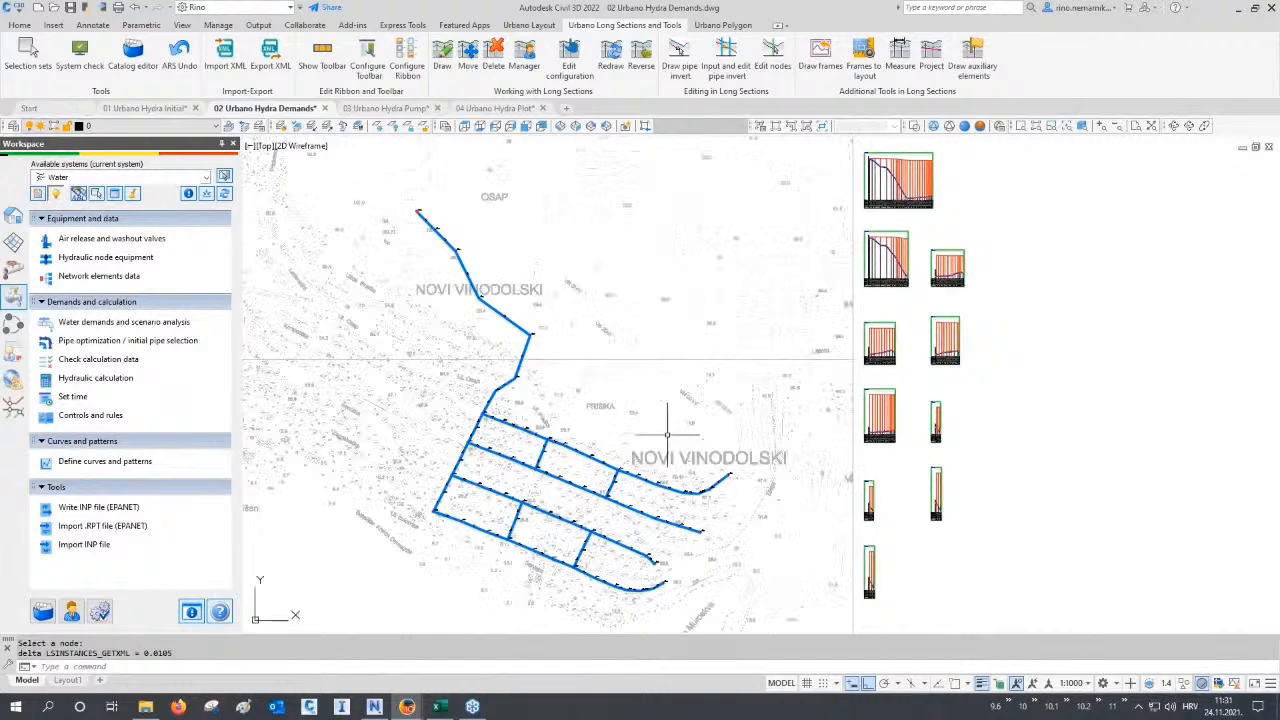
Label all sections of the active water system with the 4 Length Diameter Flow Velocity label.
{"action": "scroll", "coordinate": [474, 420], "scroll_direction": "up", "scroll_amount": 2}
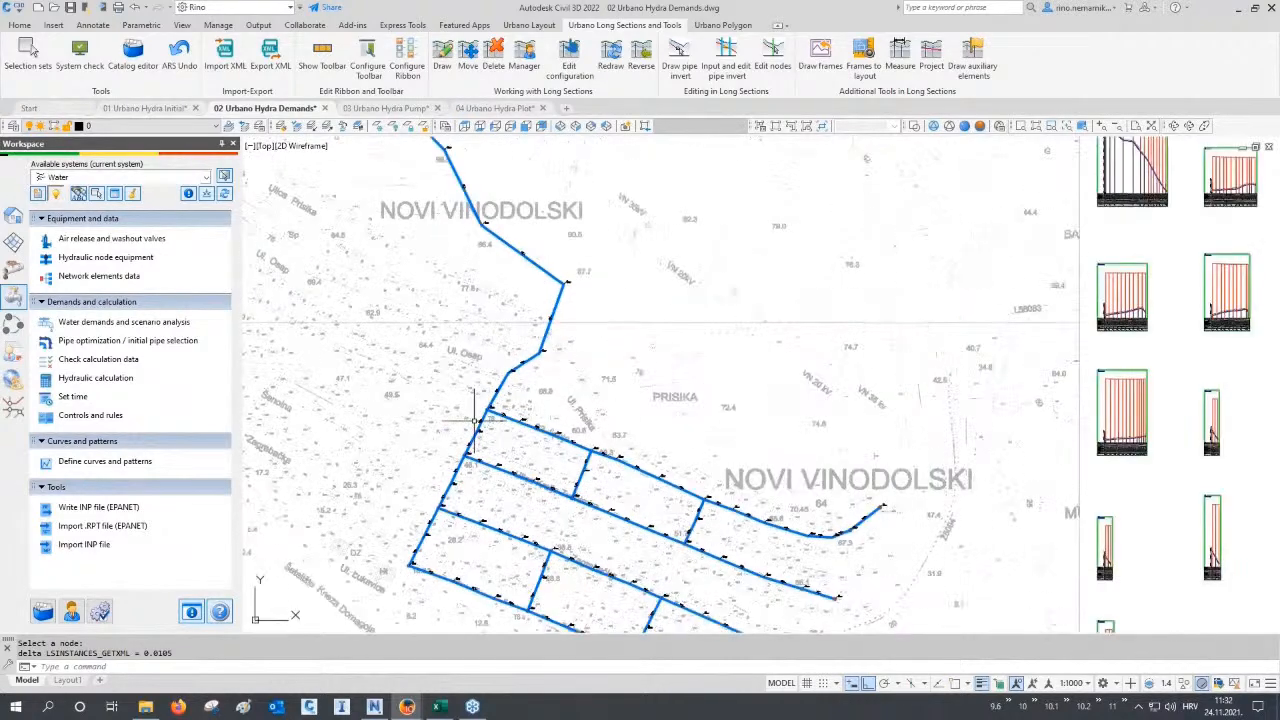
{"action": "scroll", "coordinate": [474, 420], "scroll_direction": "up", "scroll_amount": 5}
{"action": "mouse_move", "coordinate": [502, 418]}
{"action": "middle_mouse_down"}
{"action": "mouse_move", "coordinate": [617, 423]}
{"action": "mouse_move", "coordinate": [734, 476]}
{"action": "mouse_move", "coordinate": [650, 470]}
{"action": "middle_mouse_up"}
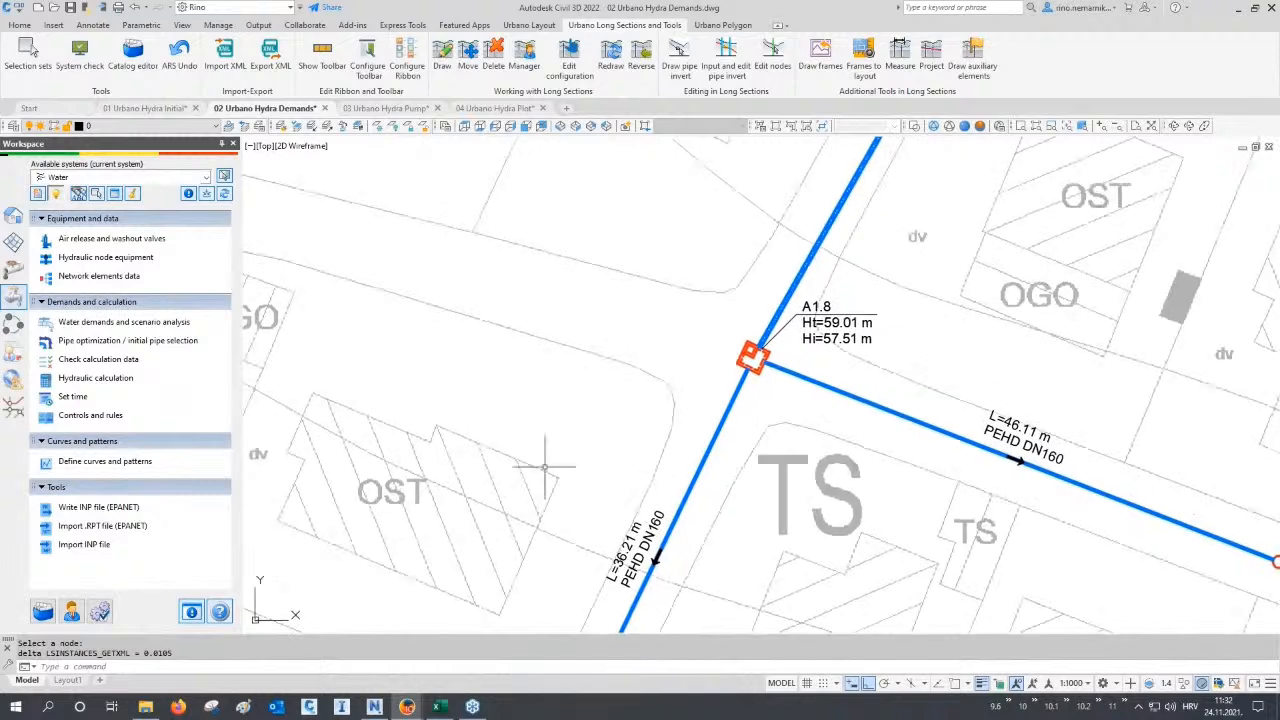
{"action": "left_click", "coordinate": [13, 215]}
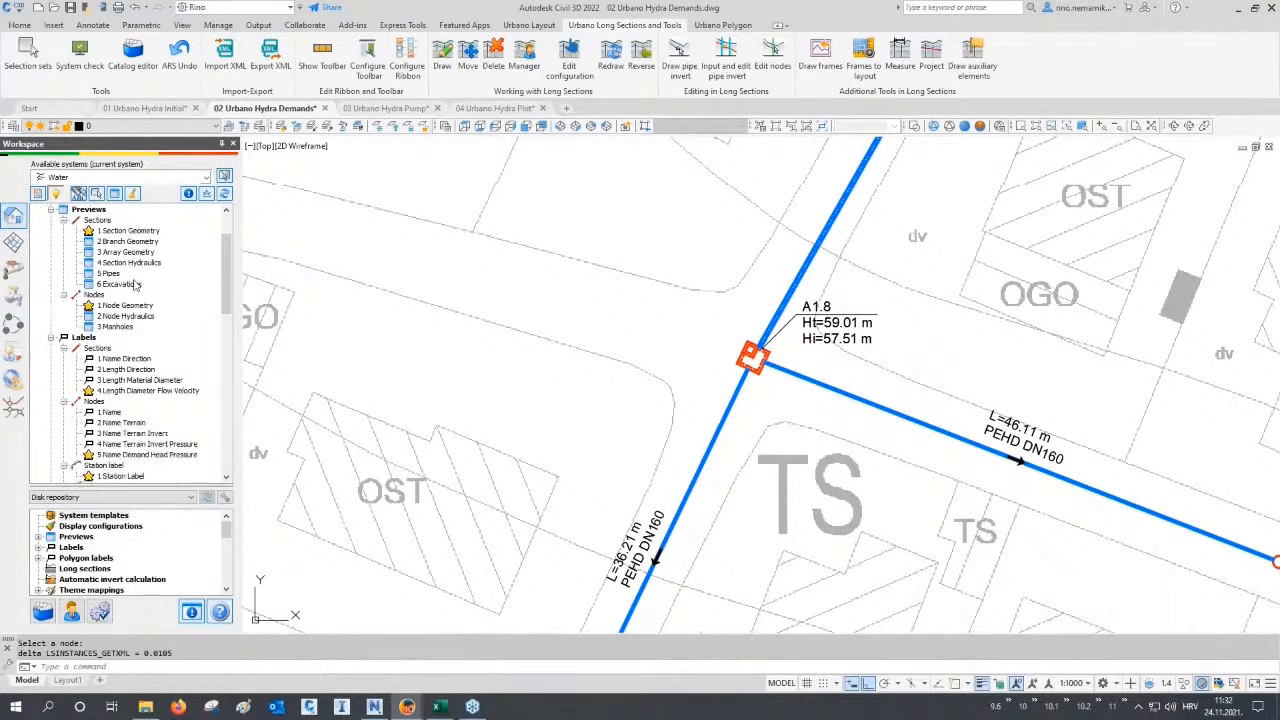
{"action": "scroll", "coordinate": [135, 287], "scroll_direction": "down", "scroll_amount": 3}
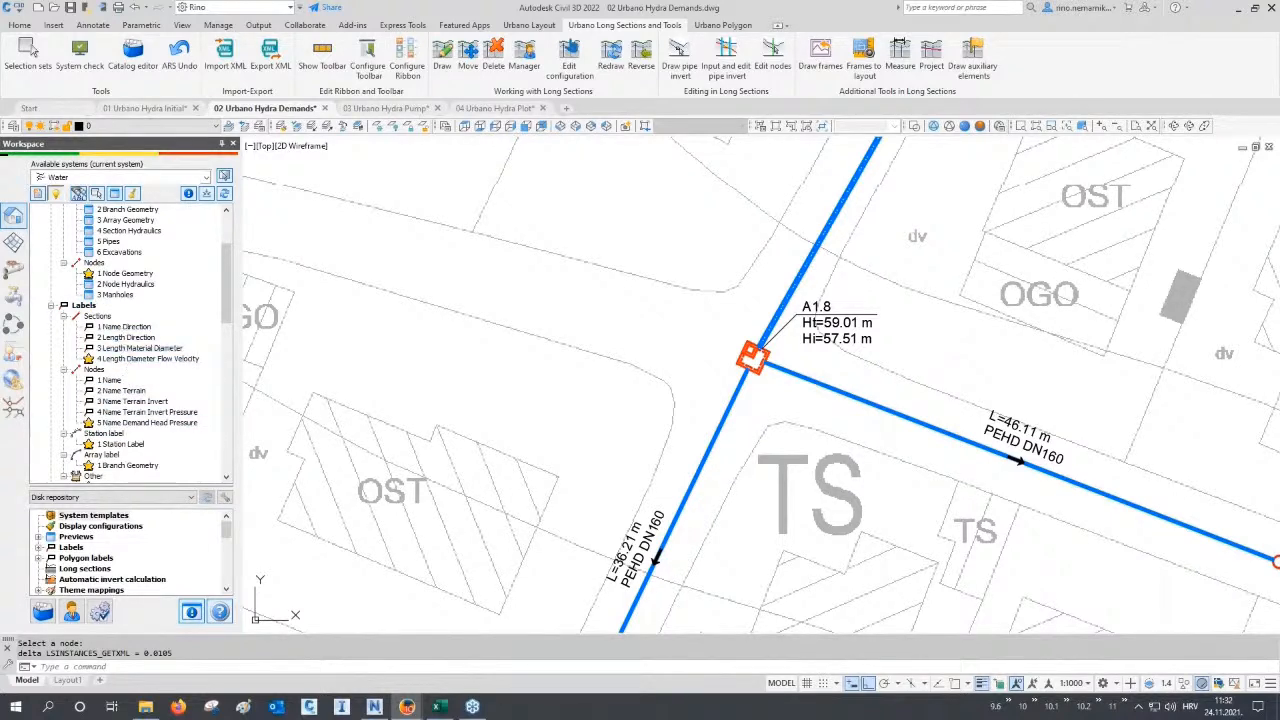
{"action": "left_click", "coordinate": [125, 360]}
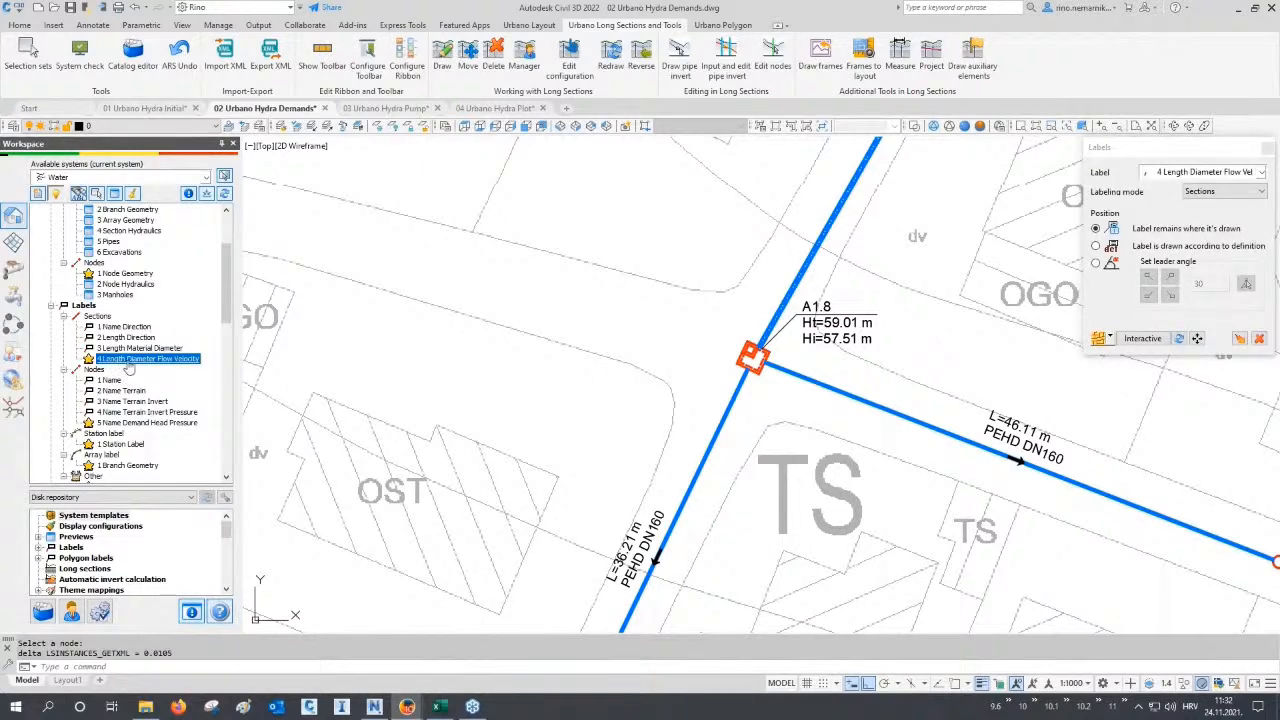
{"action": "left_click", "coordinate": [1098, 340]}
{"action": "left_click", "coordinate": [1239, 338]}
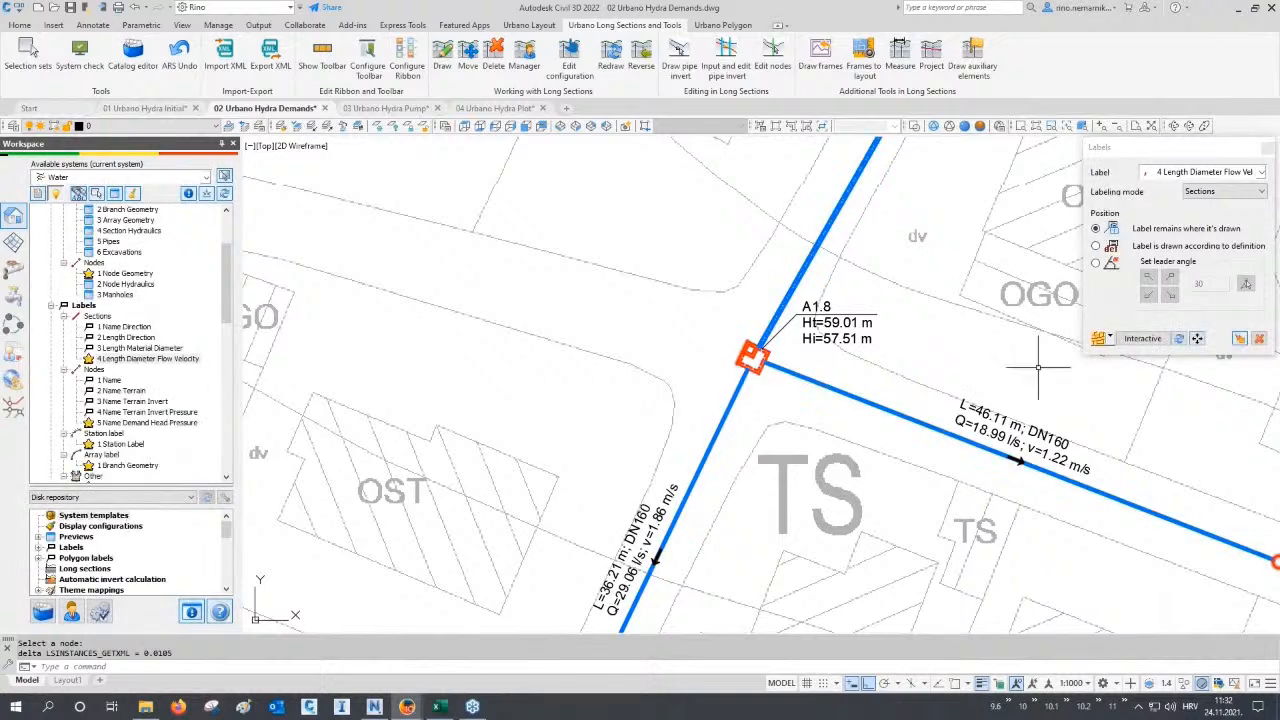
Label the system's nodes with 5 Name Demand Head Pressure and inspect the labels around node A1.8.
{"action": "left_click", "coordinate": [145, 422]}
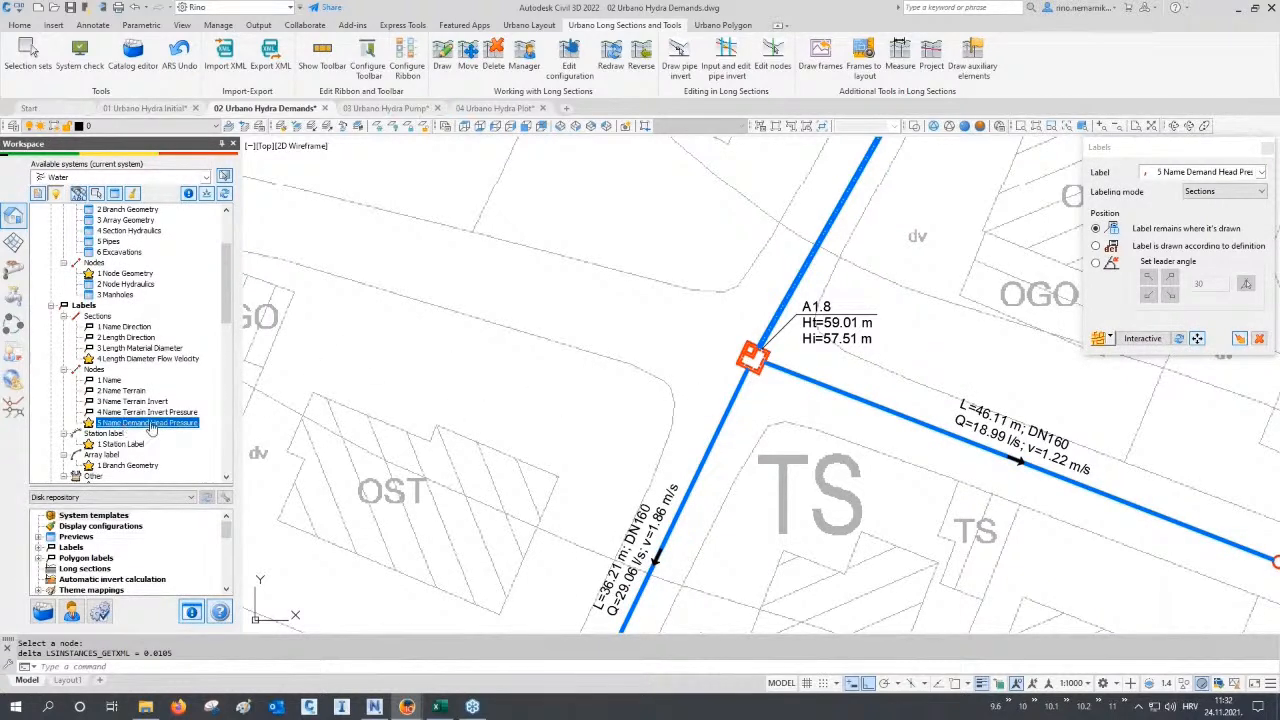
{"action": "left_click", "coordinate": [1239, 338]}
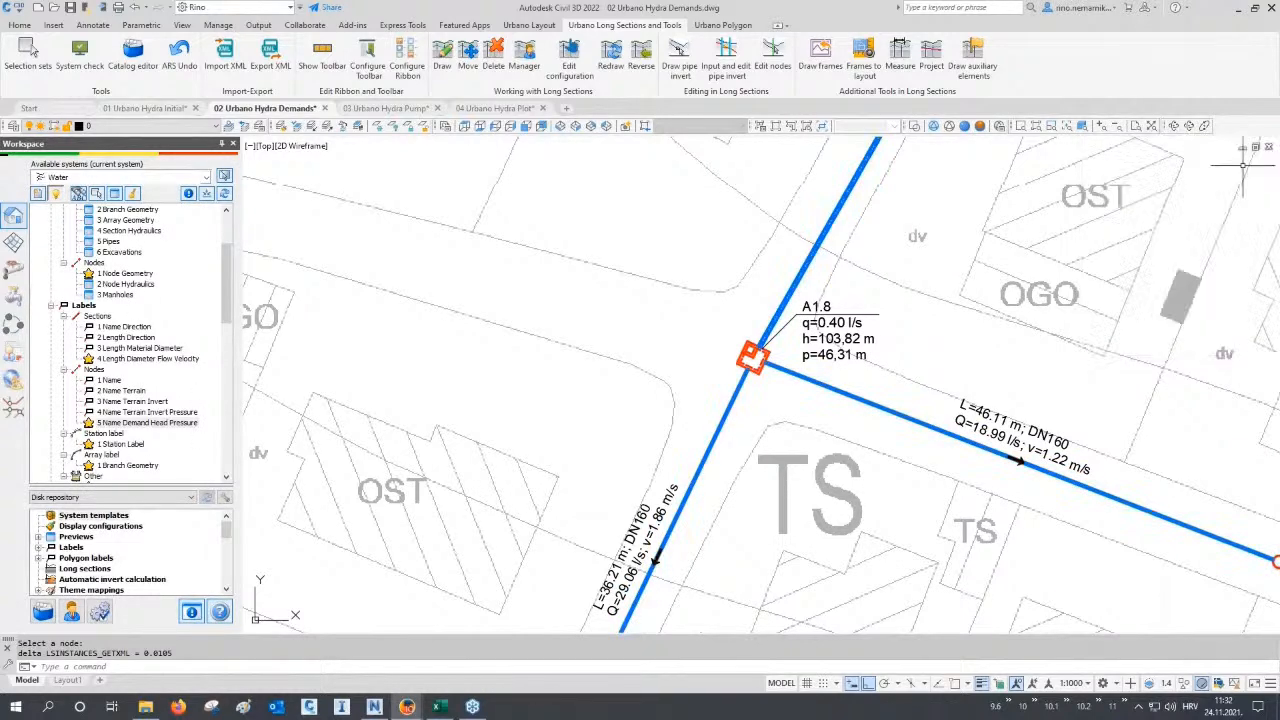
{"action": "middle_click_drag", "start_coordinate": [1017, 314], "coordinate": [751, 351]}
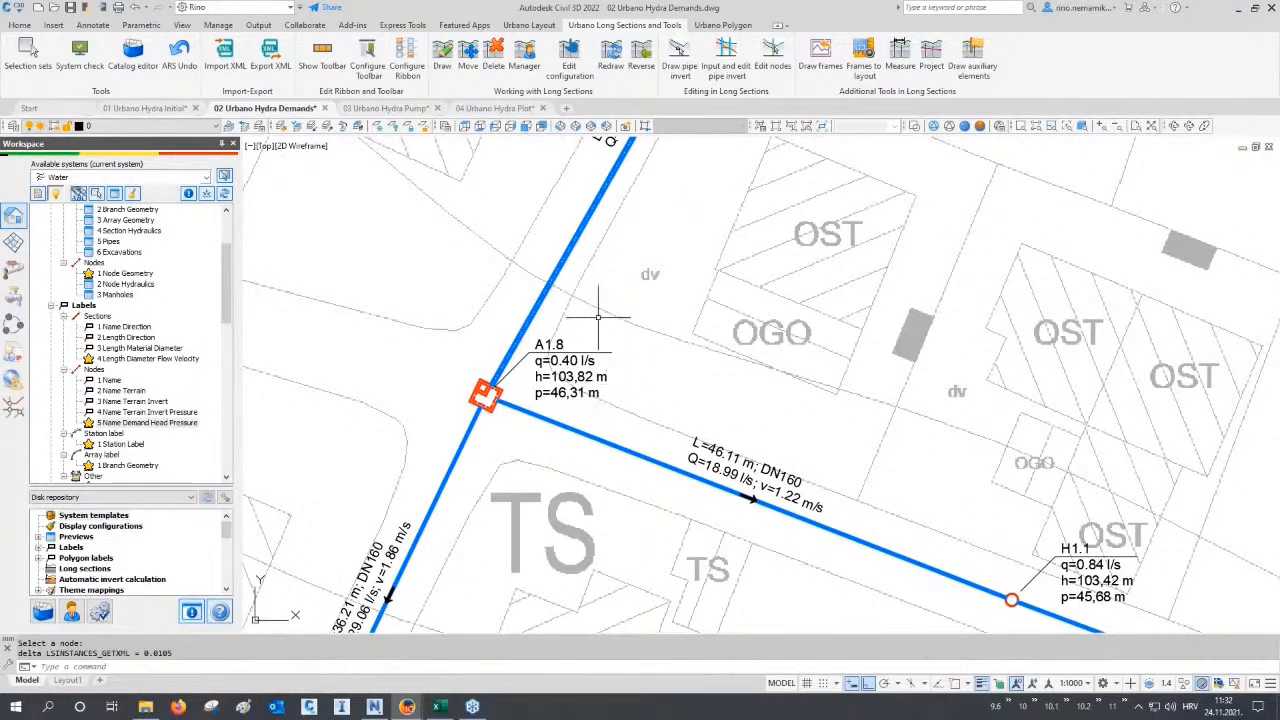
{"action": "scroll", "coordinate": [527, 398], "scroll_direction": "up", "scroll_amount": 2}
{"action": "middle_click_drag", "start_coordinate": [525, 395], "coordinate": [492, 341]}
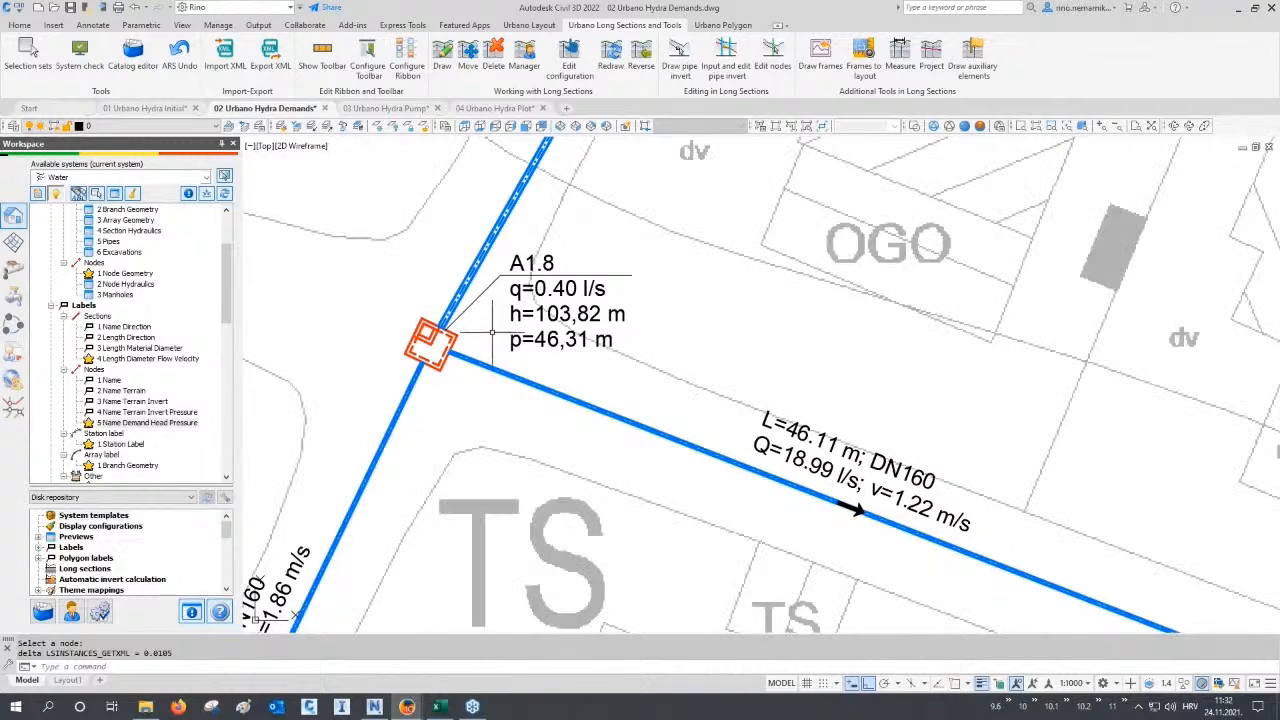
{"action": "scroll", "coordinate": [492, 341], "scroll_direction": "down", "scroll_amount": 4}
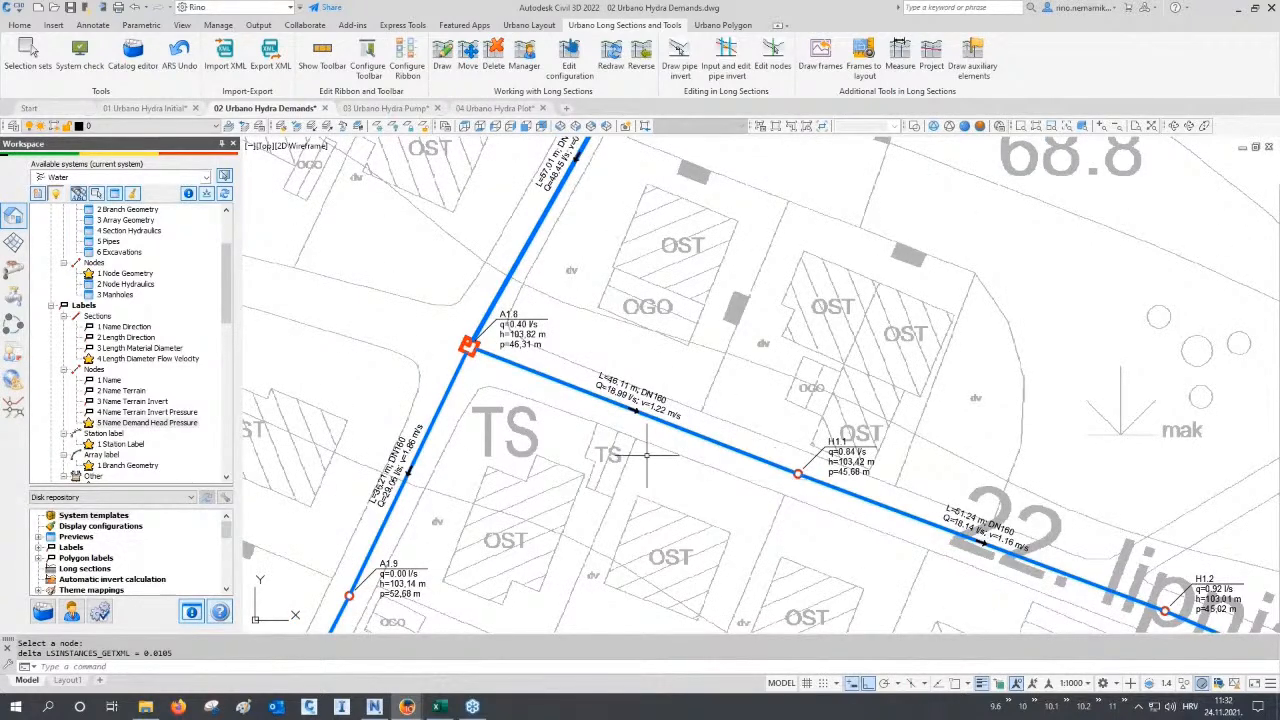
Open the data preview with the 4 Section Hydraulics table for the street array starting at node A1.8.
{"action": "left_click", "coordinate": [115, 194]}
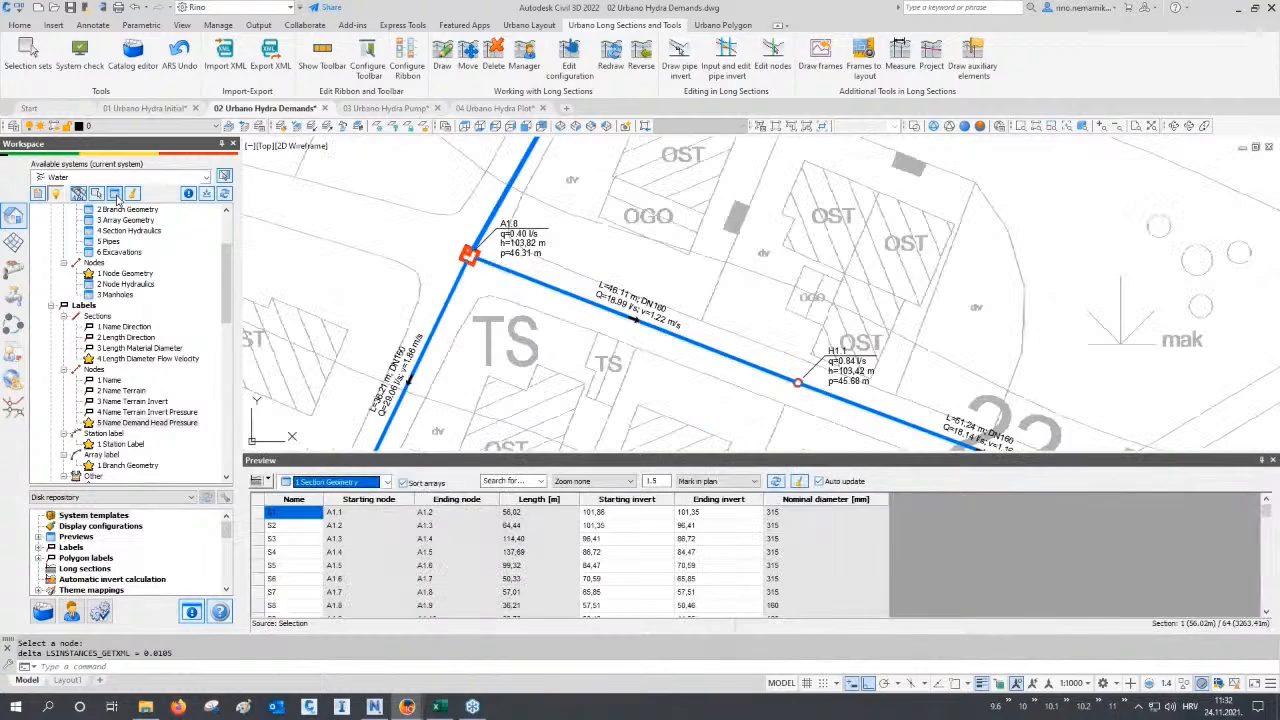
{"action": "left_click", "coordinate": [333, 482]}
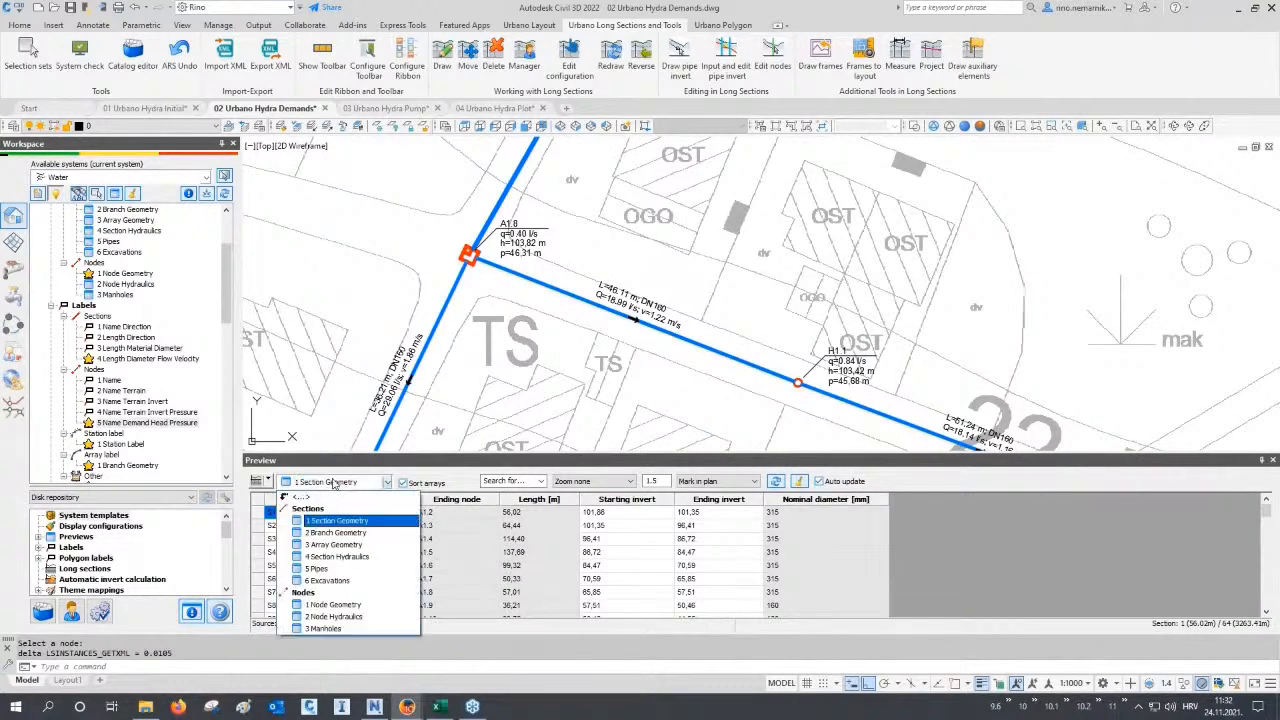
{"action": "left_click", "coordinate": [348, 556]}
{"action": "left_click", "coordinate": [268, 482]}
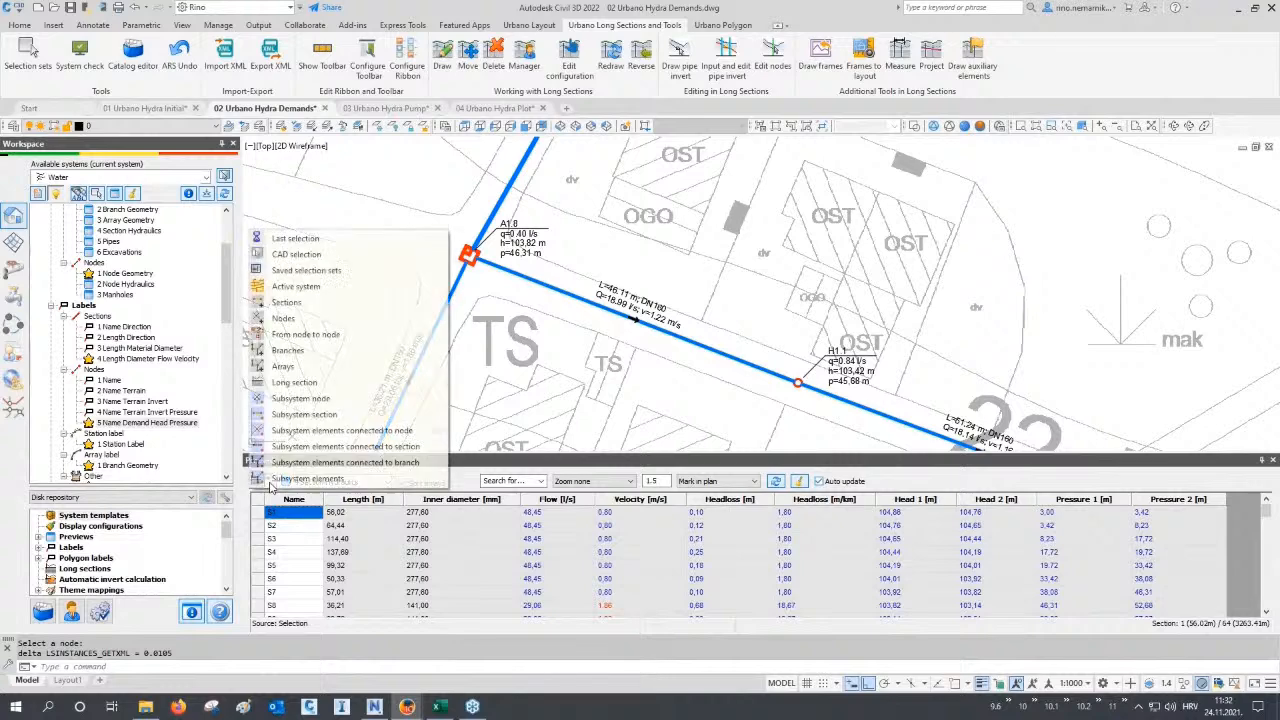
{"action": "left_click", "coordinate": [298, 368]}
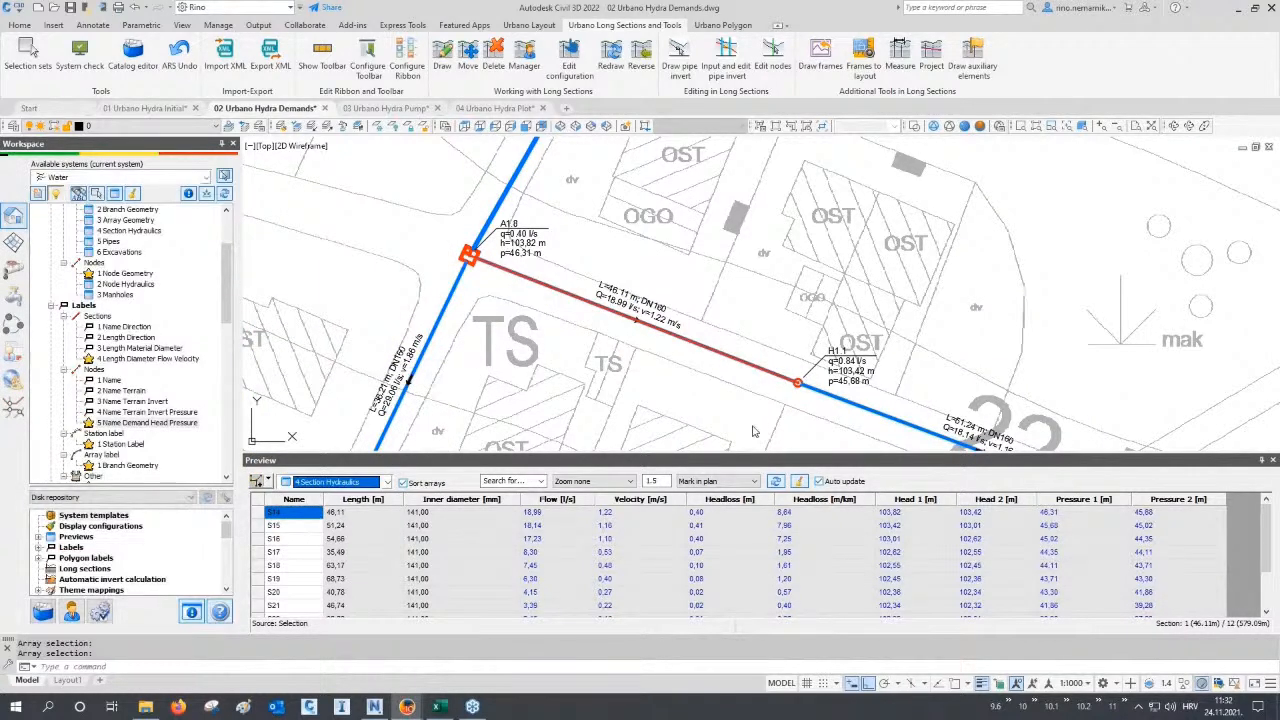
Set the preview to zoom to plan and examine sections S15, S16 and S17, including the pressures of S17.
{"action": "left_click", "coordinate": [595, 481]}
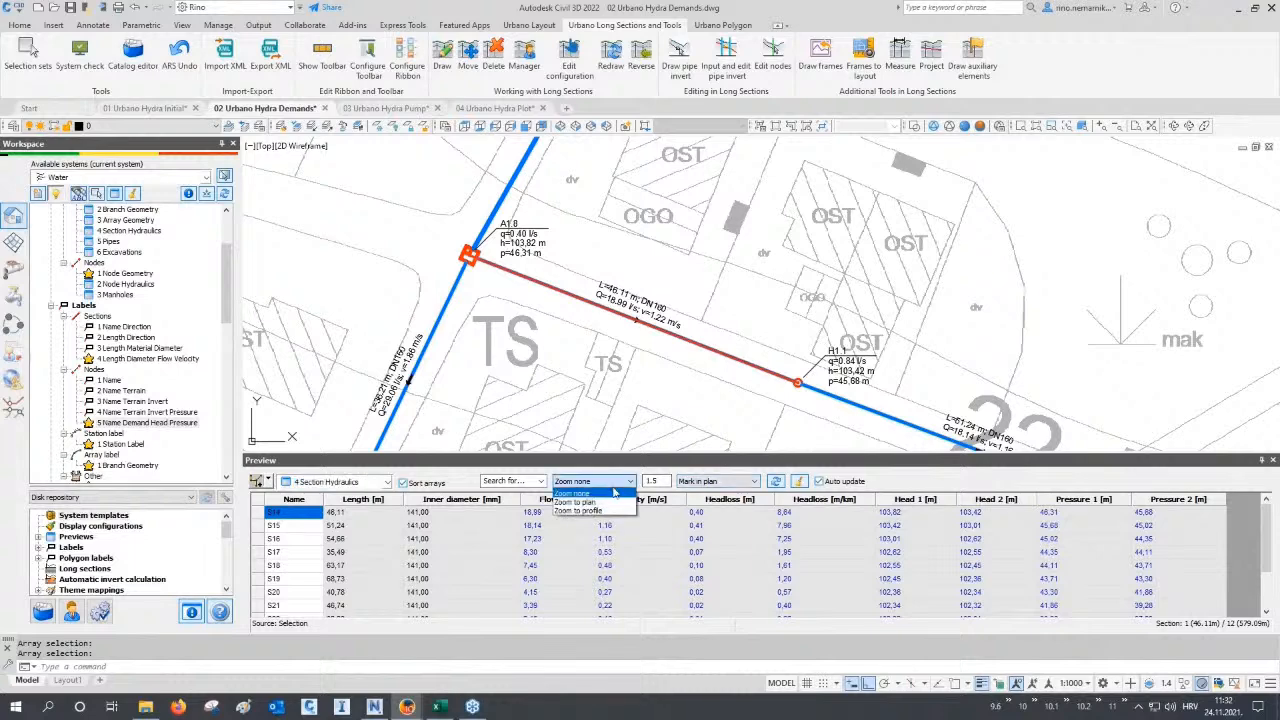
{"action": "left_click", "coordinate": [607, 508]}
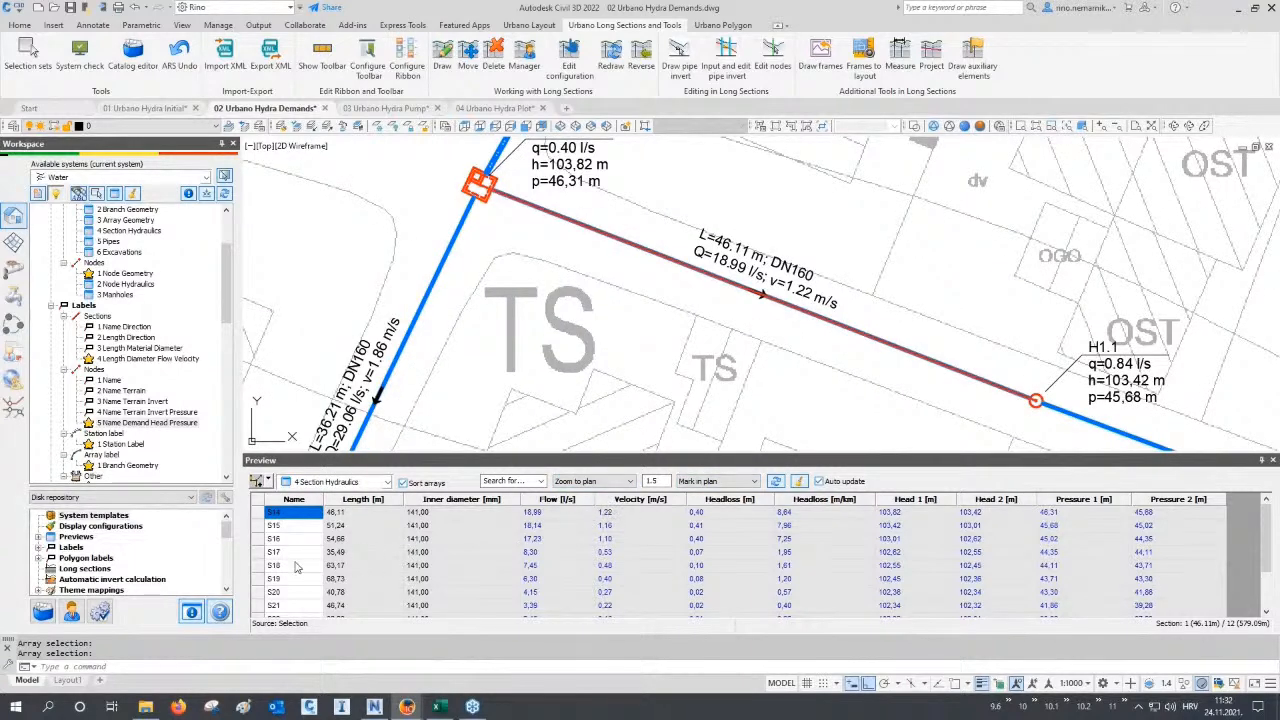
{"action": "left_click", "coordinate": [258, 526]}
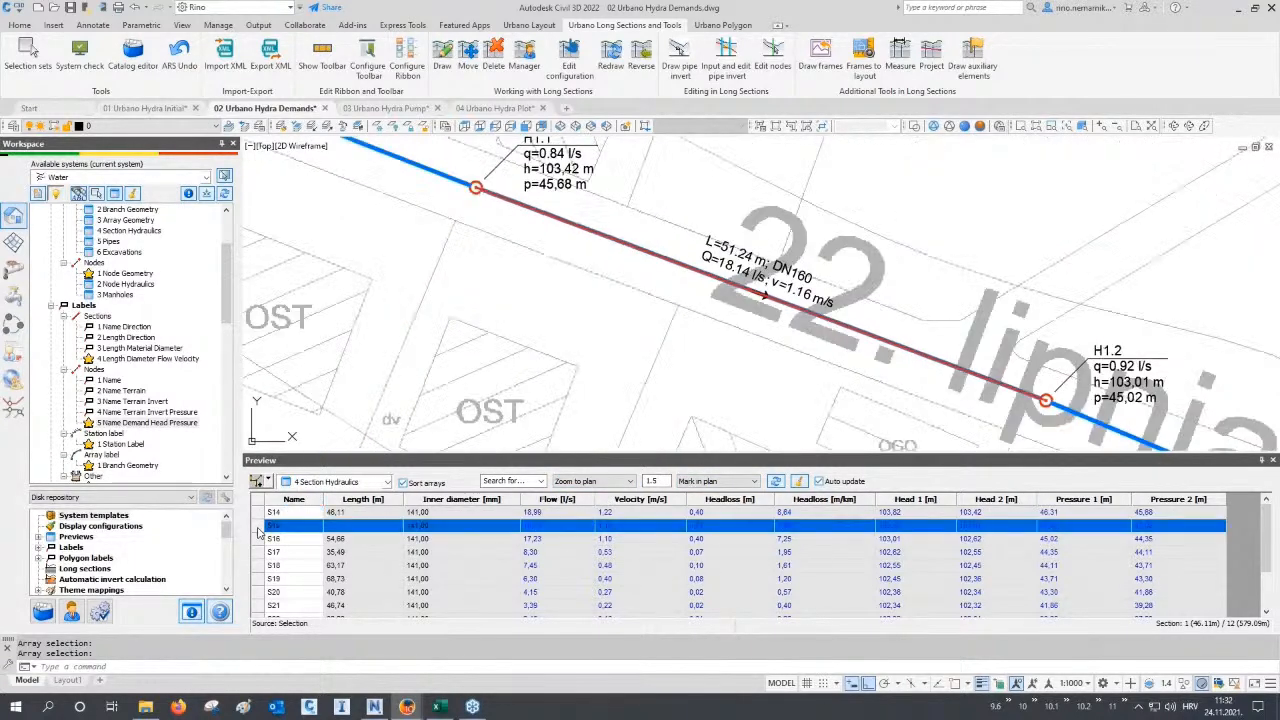
{"action": "left_click", "coordinate": [258, 539]}
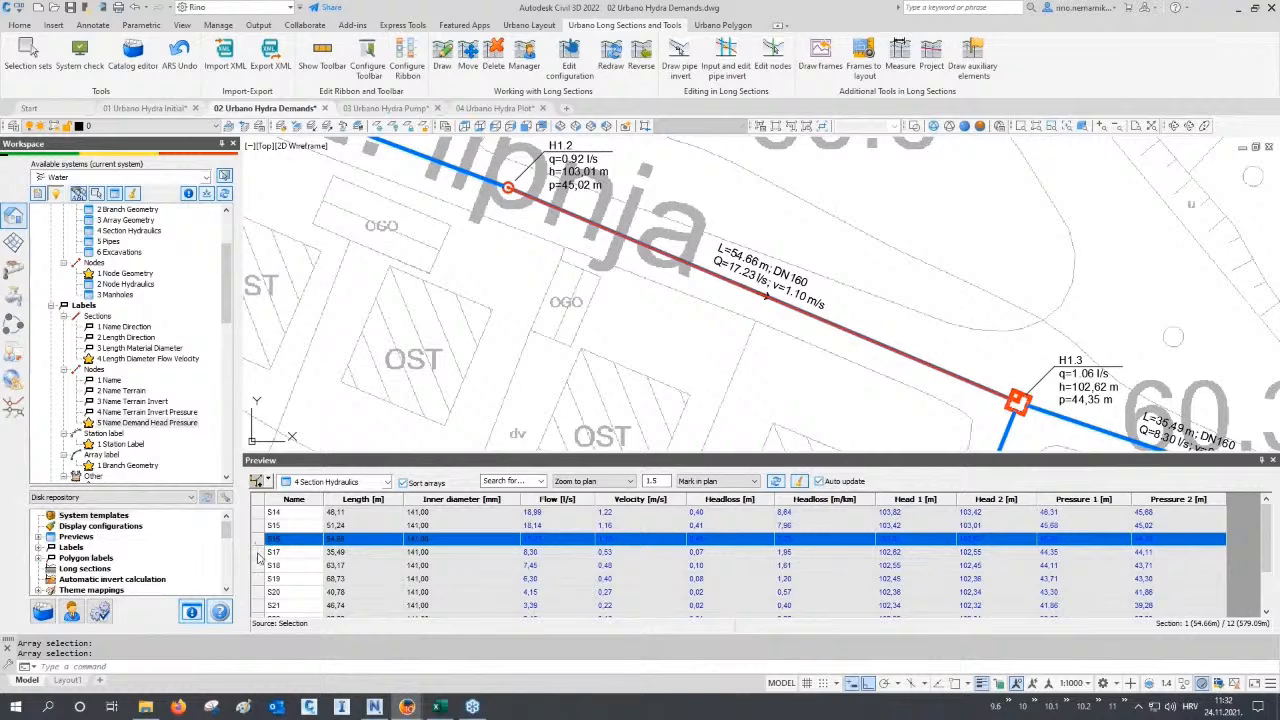
{"action": "left_click", "coordinate": [258, 552]}
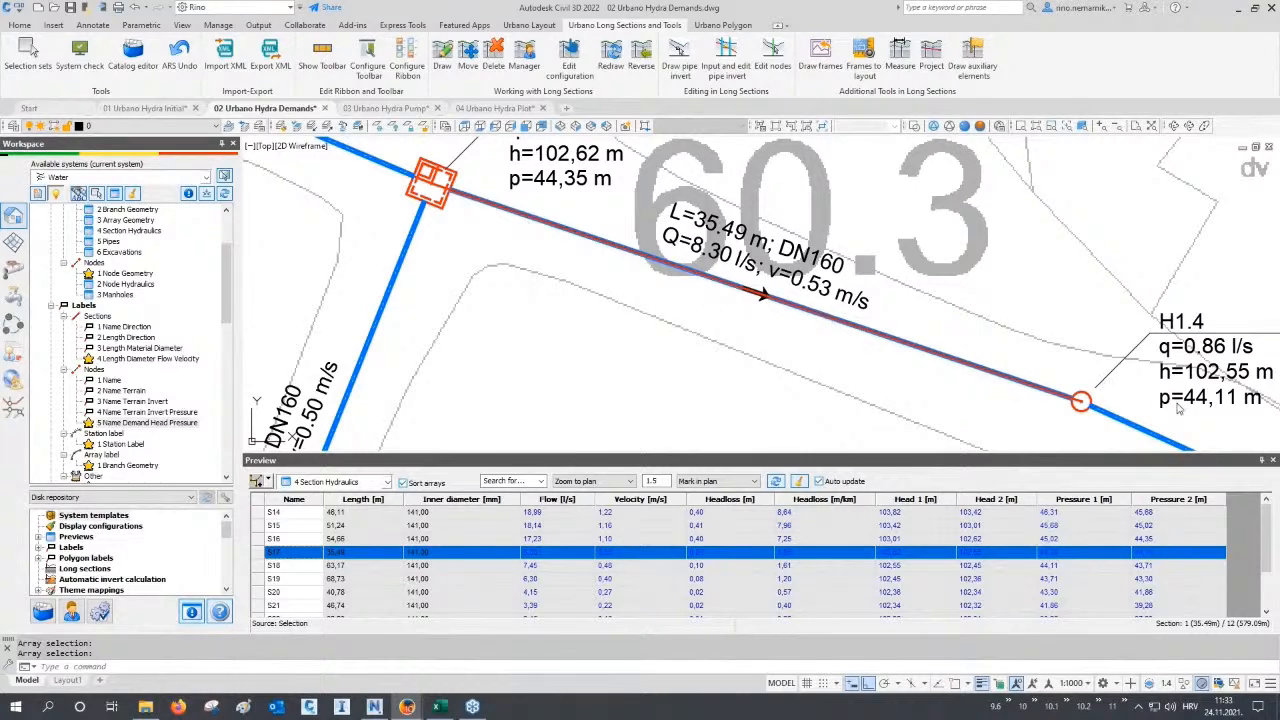
{"action": "left_click_drag", "start_coordinate": [1100, 556], "coordinate": [1140, 556]}
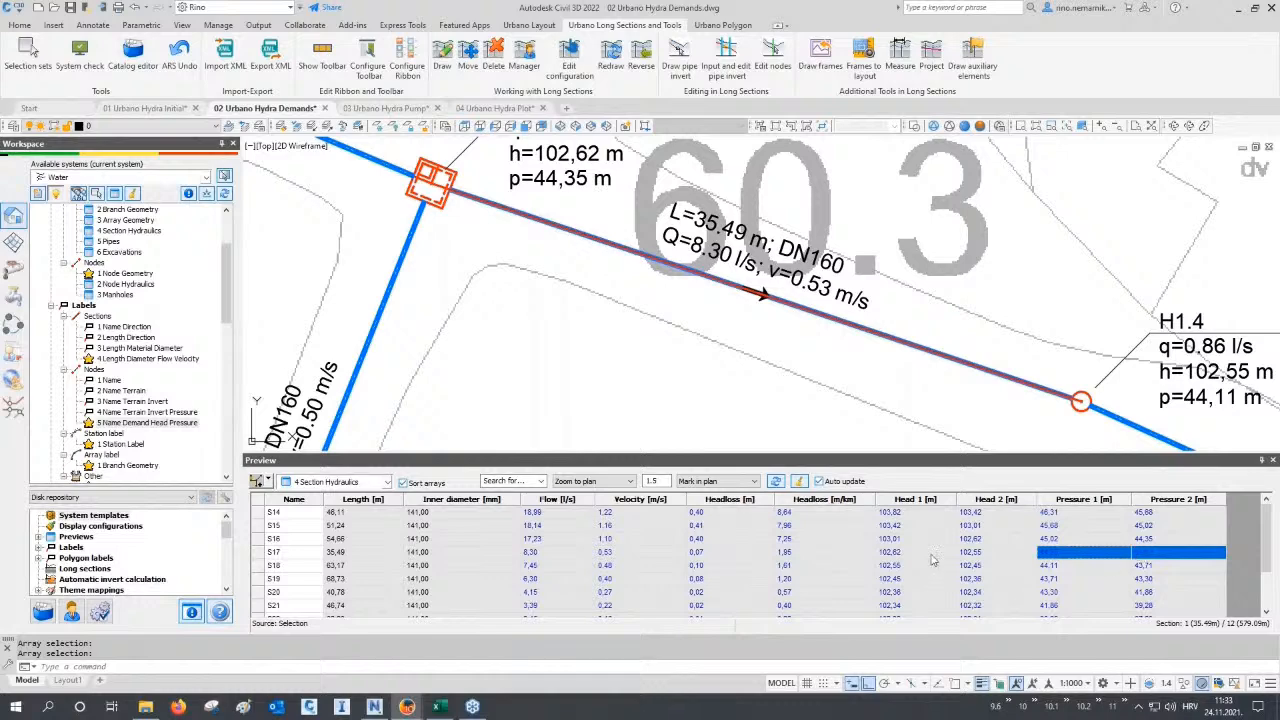
Turn off the preview's zooming, regenerate the whole network plan and list the section hydraulics of the active system.
{"action": "left_click", "coordinate": [631, 481]}
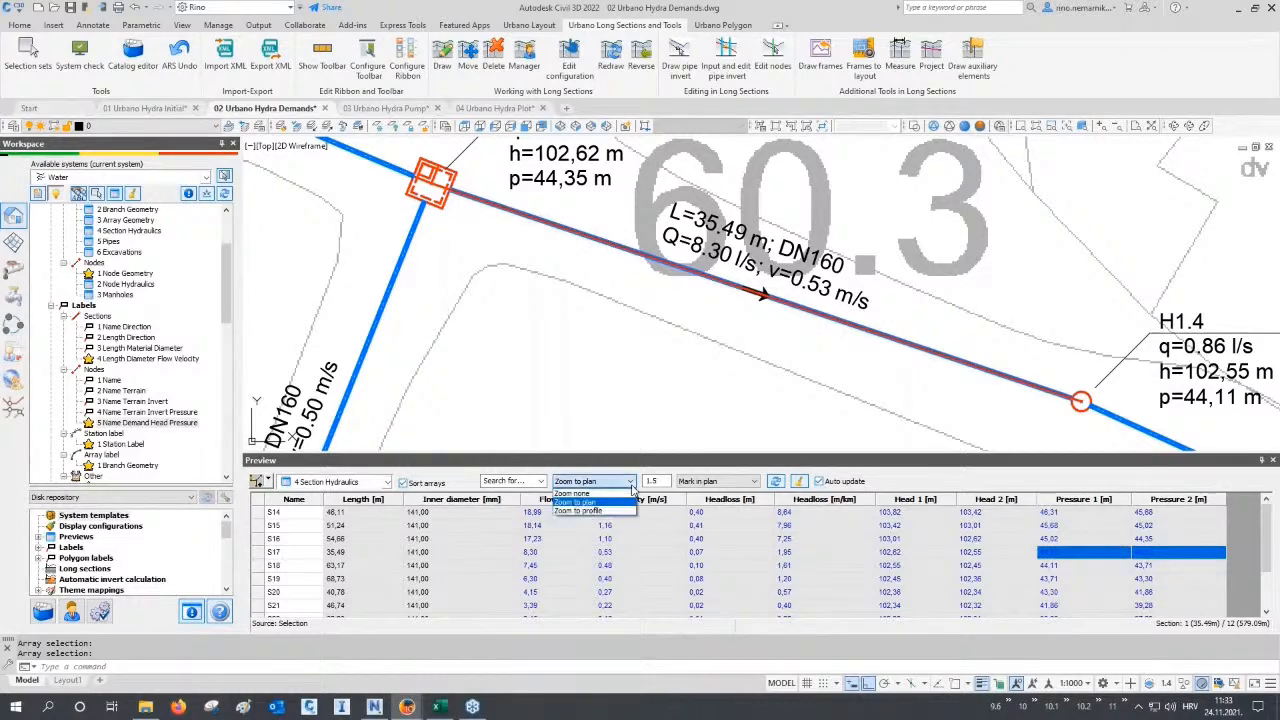
{"action": "left_click", "coordinate": [630, 495]}
{"action": "scroll", "coordinate": [625, 345], "scroll_direction": "down", "scroll_amount": 8}
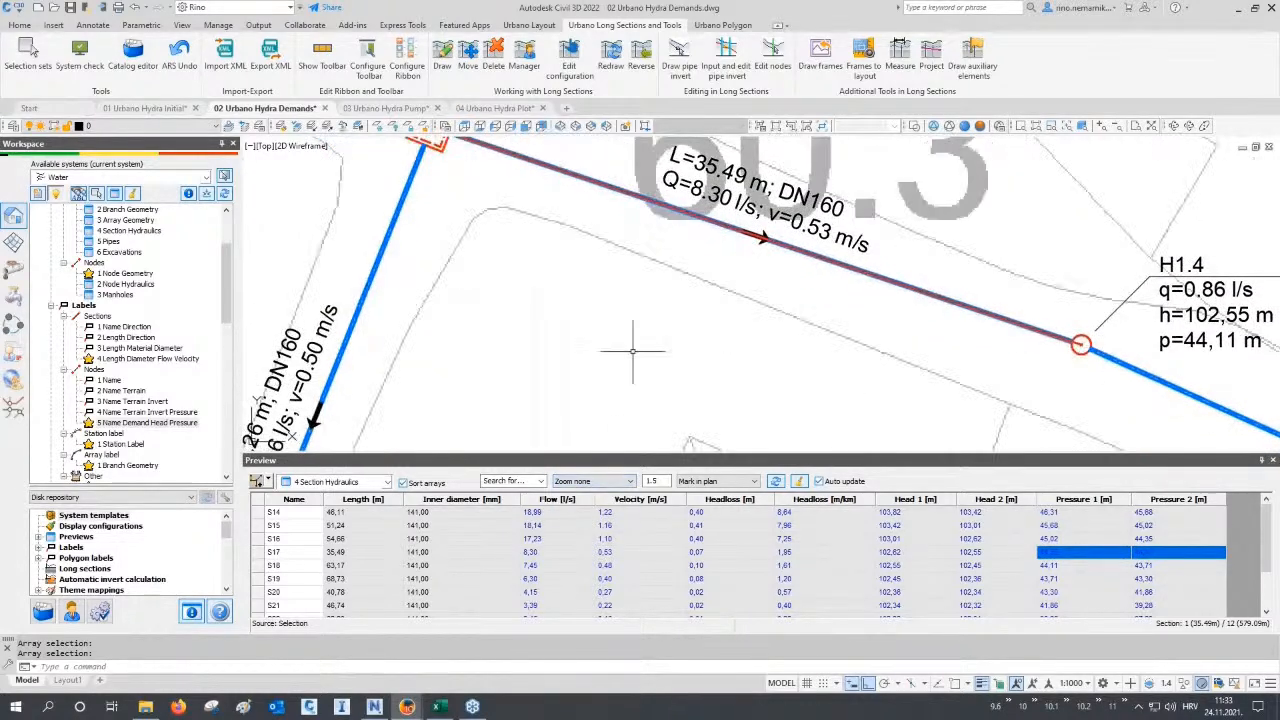
{"action": "scroll", "coordinate": [588, 314], "scroll_direction": "down", "scroll_amount": 6}
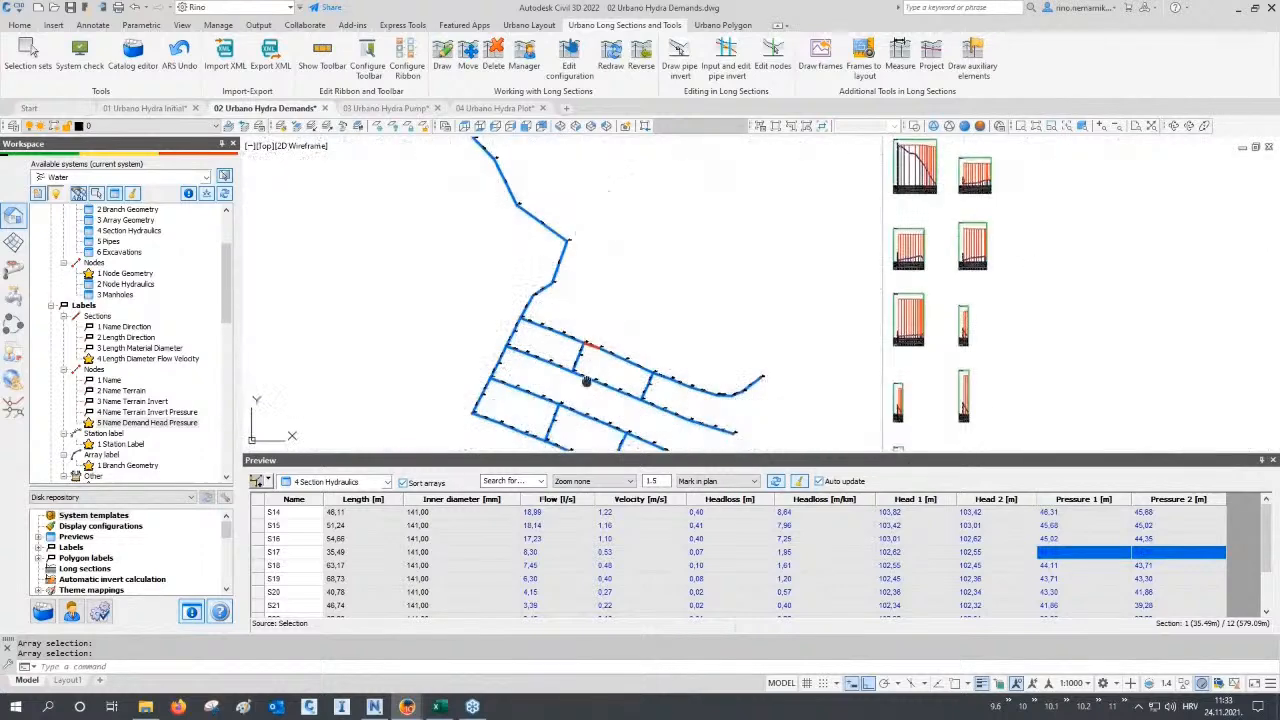
{"action": "type", "text": "re"}
{"action": "key", "text": "Return"}
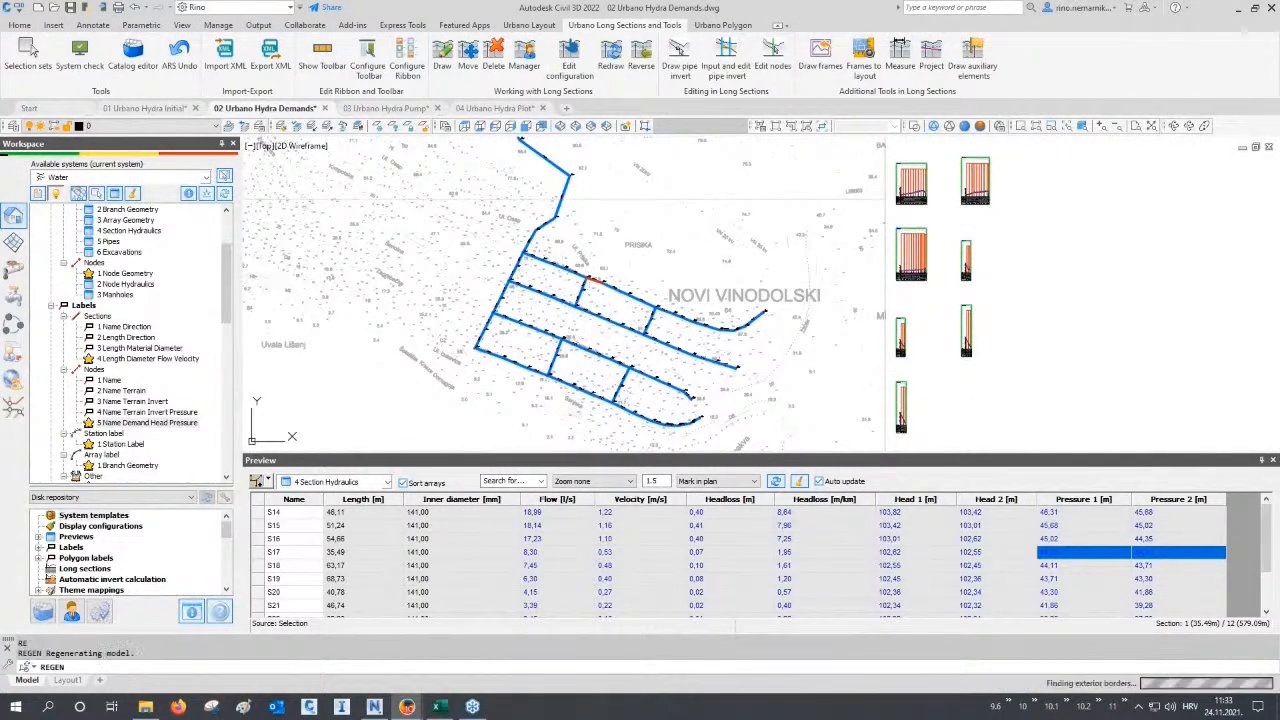
{"action": "left_click", "coordinate": [268, 484]}
{"action": "left_click", "coordinate": [295, 289]}
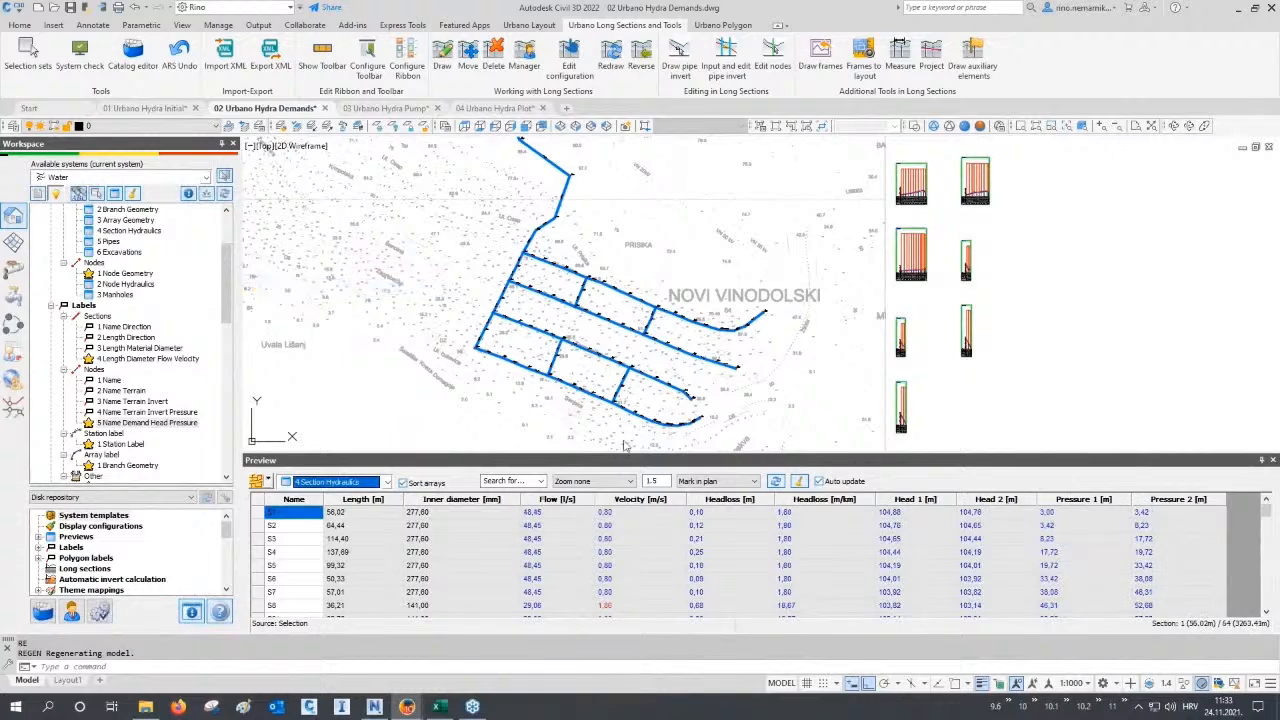
Sort the section hydraulics by ascending velocity and mark the sections with too low velocities in the plan.
{"action": "left_click", "coordinate": [640, 500]}
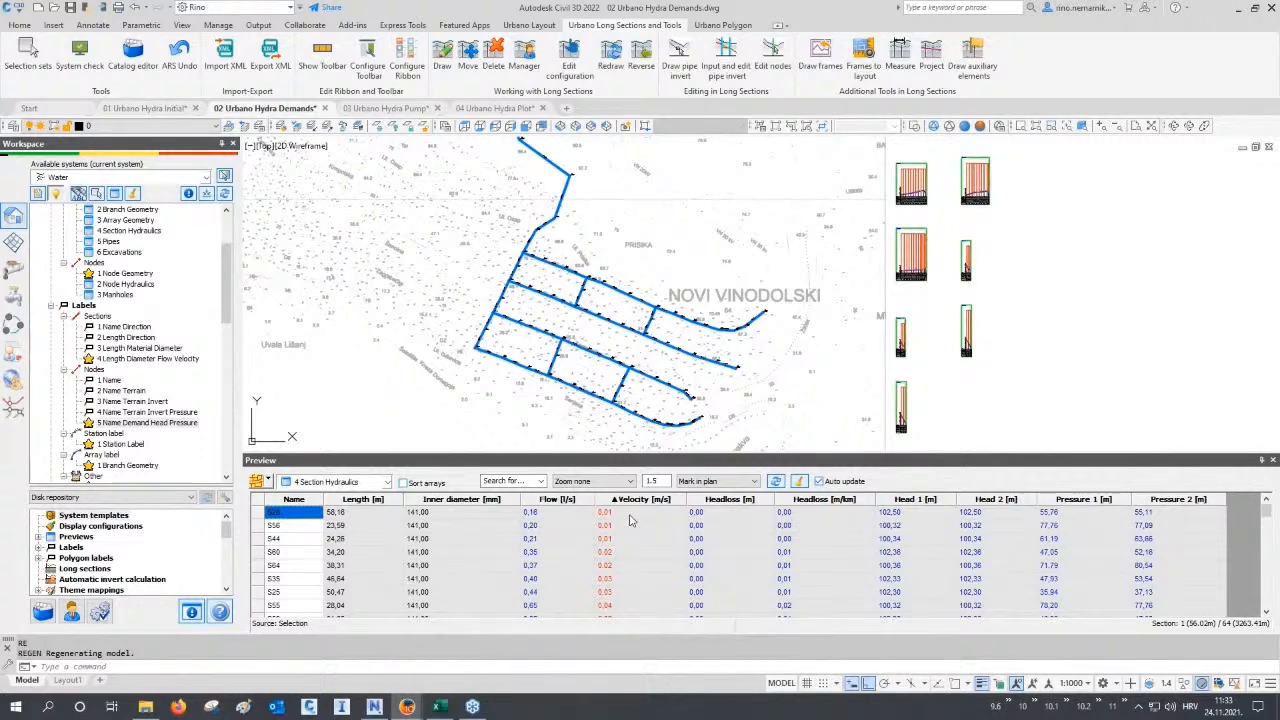
{"action": "scroll", "coordinate": [630, 519], "scroll_direction": "down", "scroll_amount": 2}
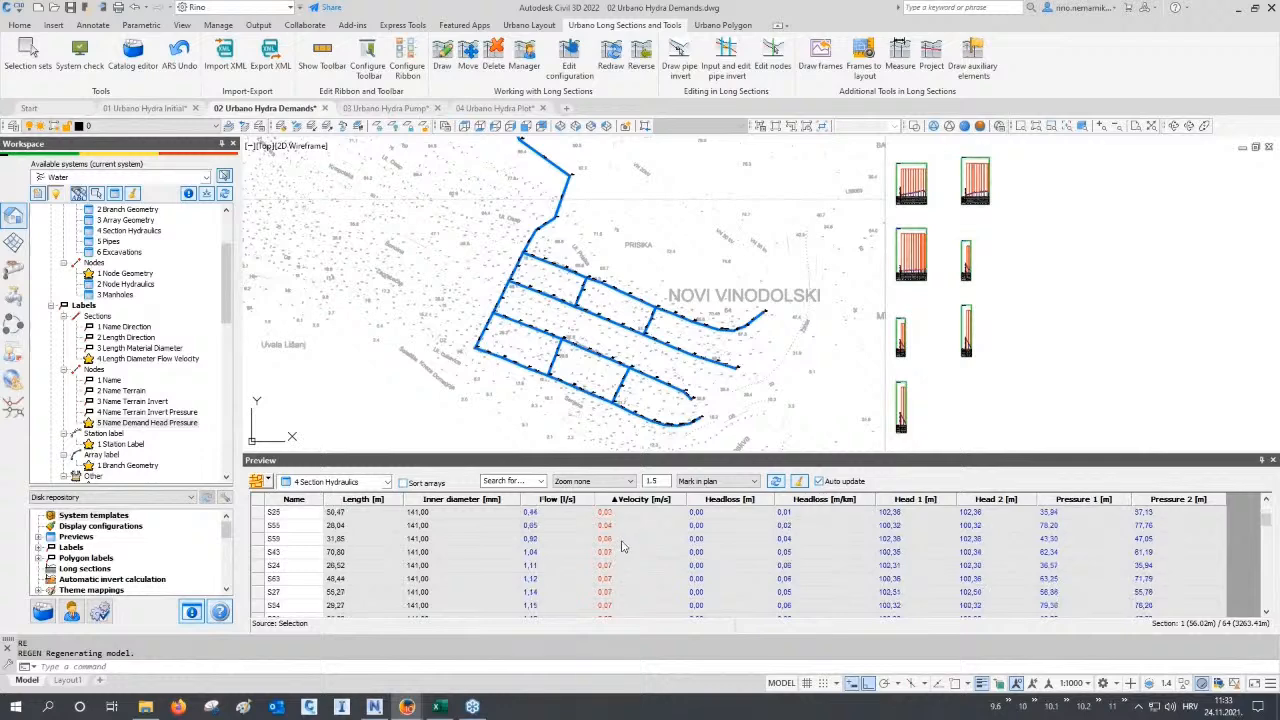
{"action": "scroll", "coordinate": [621, 546], "scroll_direction": "down", "scroll_amount": 1}
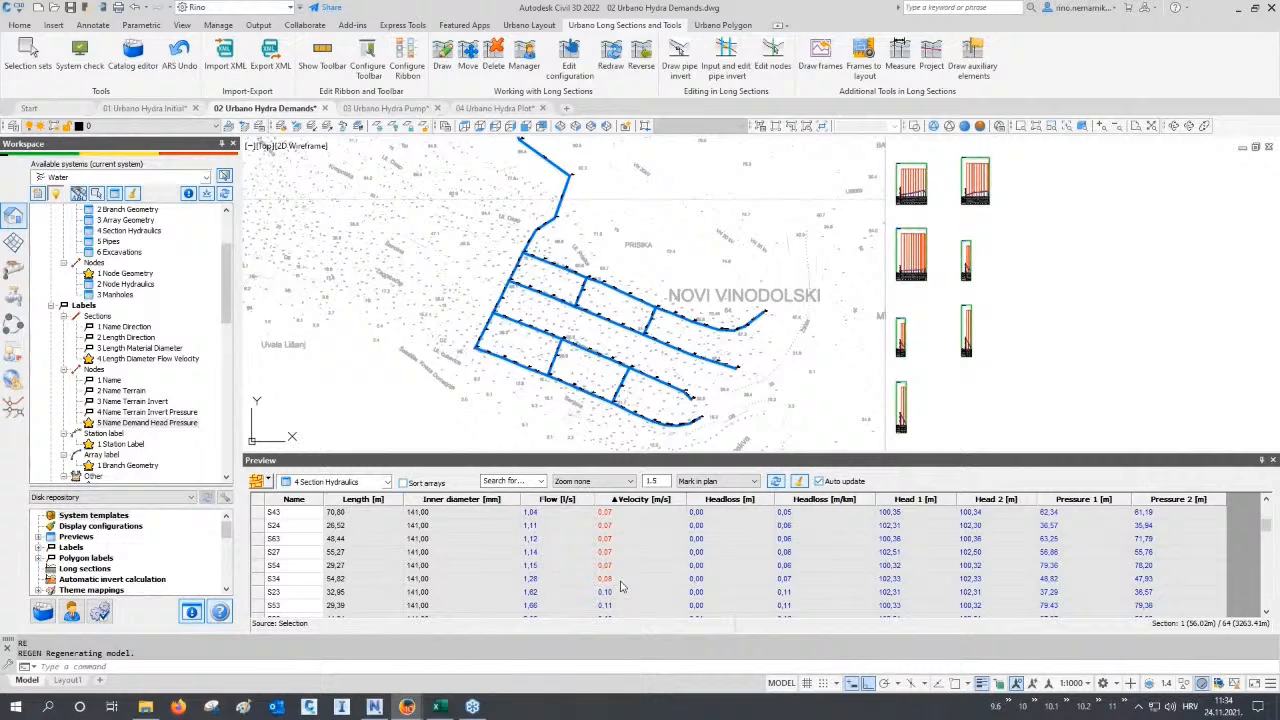
{"action": "left_click_drag", "start_coordinate": [620, 581], "coordinate": [622, 420]}
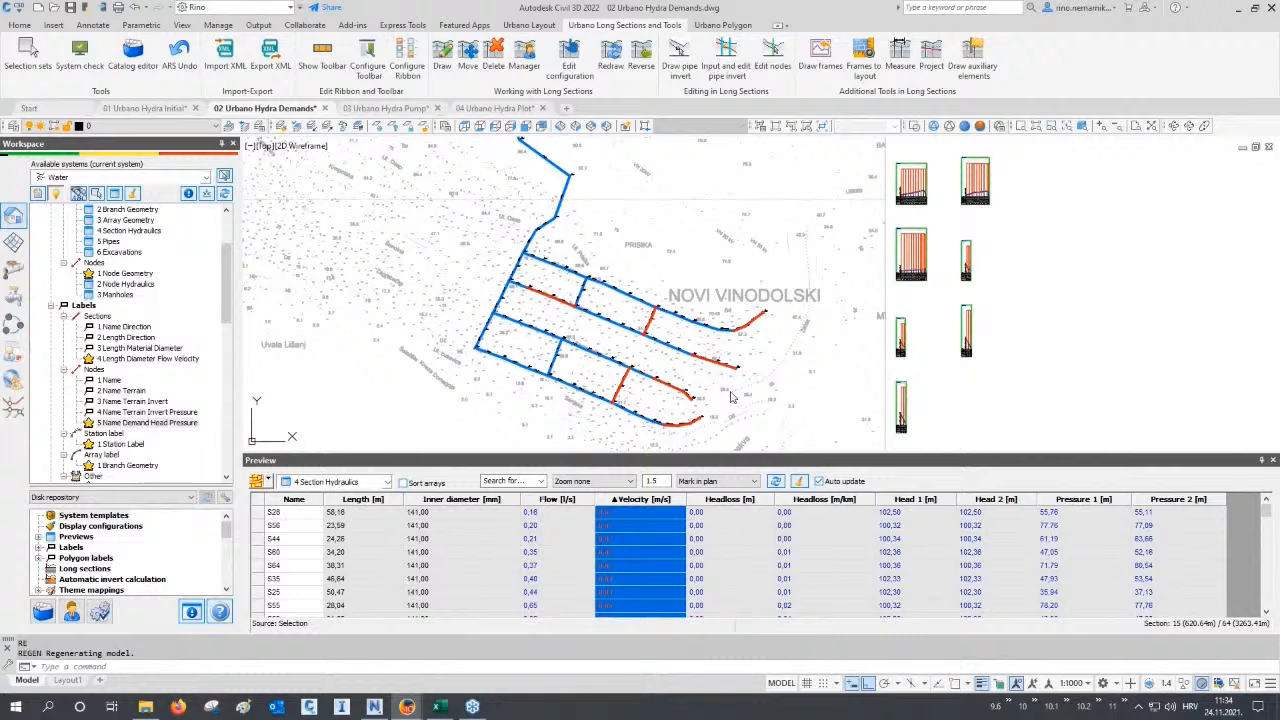
Sort the sections by descending velocity, mark the four fastest, S8 to S11, in the plan, and regenerate the drawing.
{"action": "left_click", "coordinate": [658, 500]}
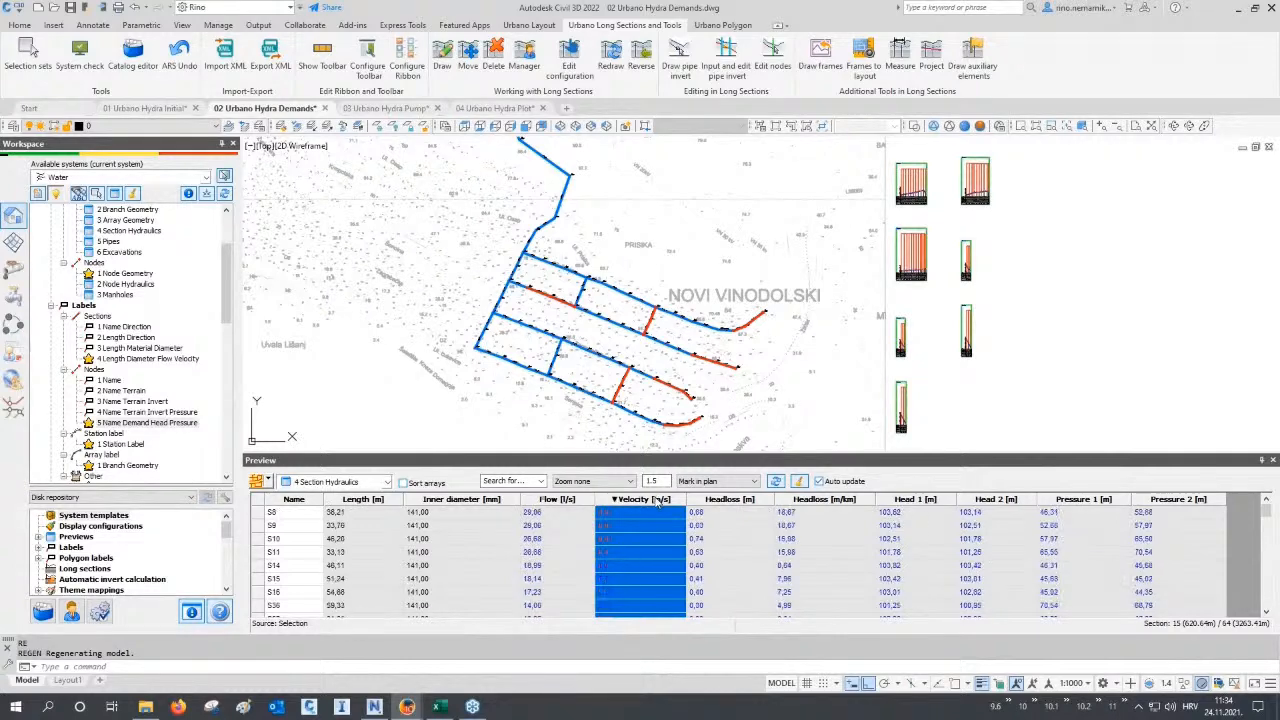
{"action": "left_click", "coordinate": [635, 554]}
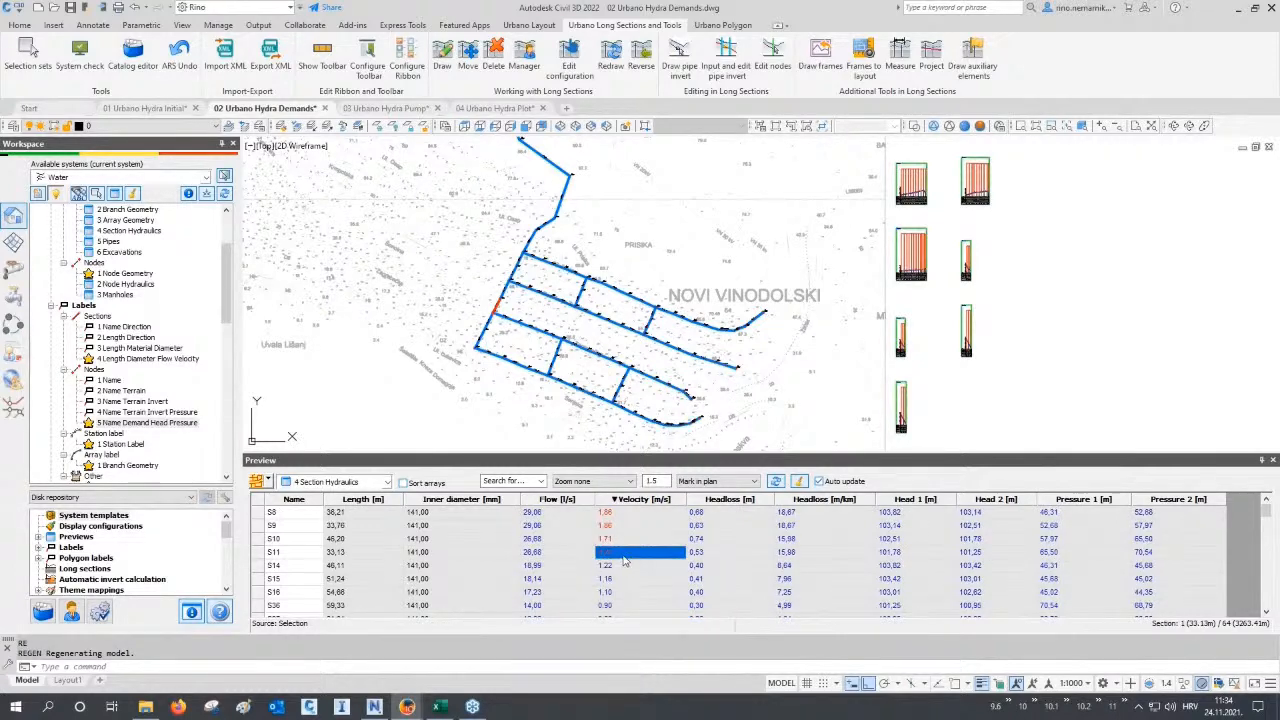
{"action": "left_click_drag", "start_coordinate": [624, 562], "coordinate": [623, 522]}
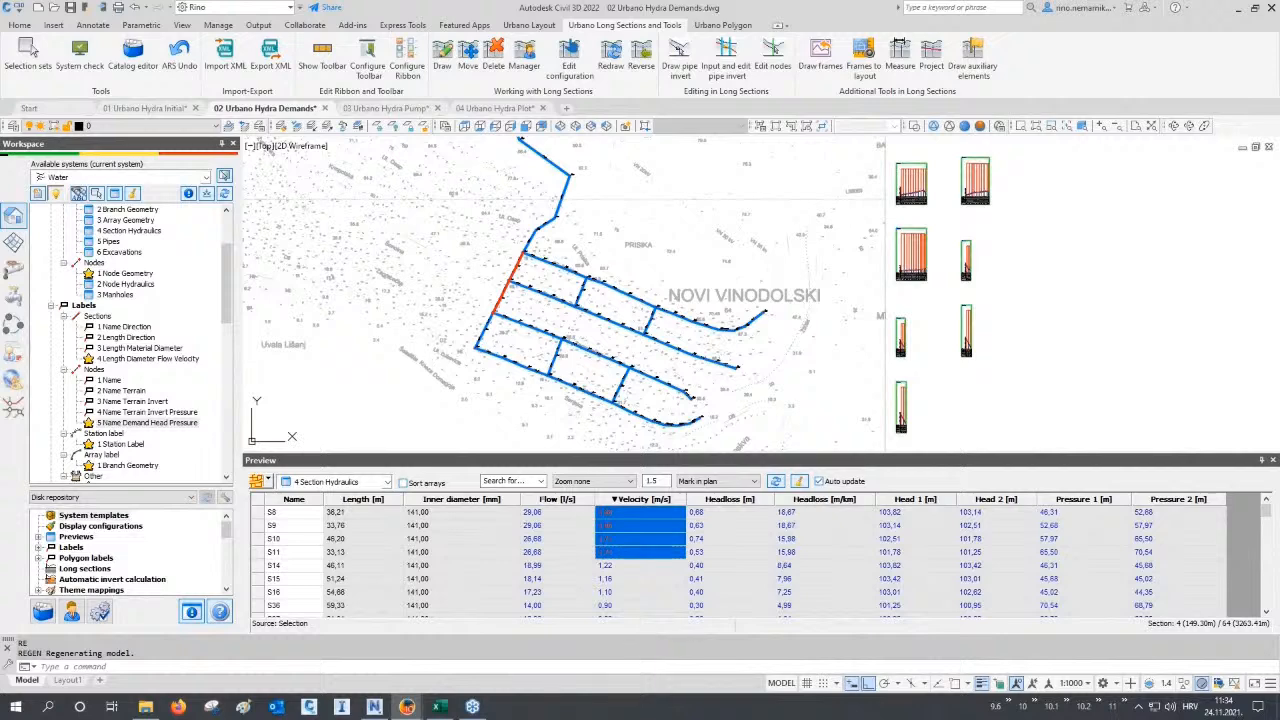
{"action": "left_click", "coordinate": [428, 354]}
{"action": "left_click", "coordinate": [381, 394]}
{"action": "type", "text": "re"}
{"action": "key", "text": "Return"}
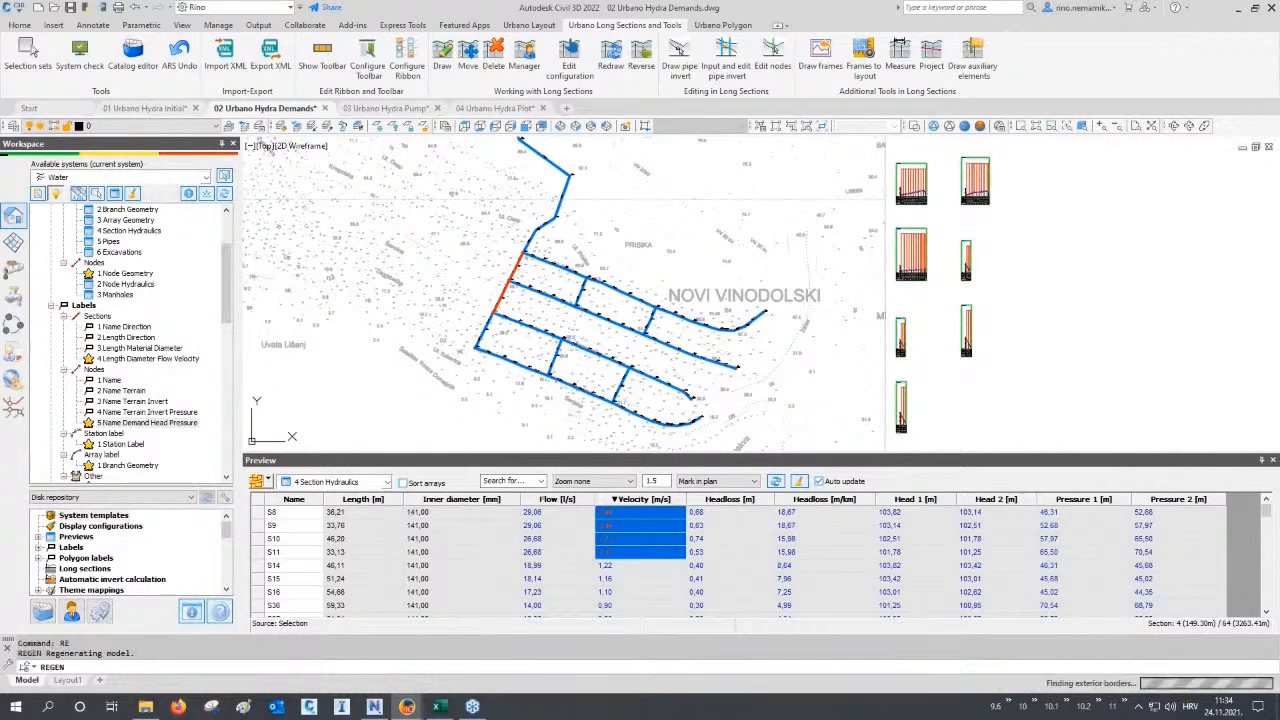
Colour the water network's sections with the 4 Velocity theme mapping, including its legend, and regenerate the drawing.
{"action": "scroll", "coordinate": [172, 349], "scroll_direction": "down", "scroll_amount": 3}
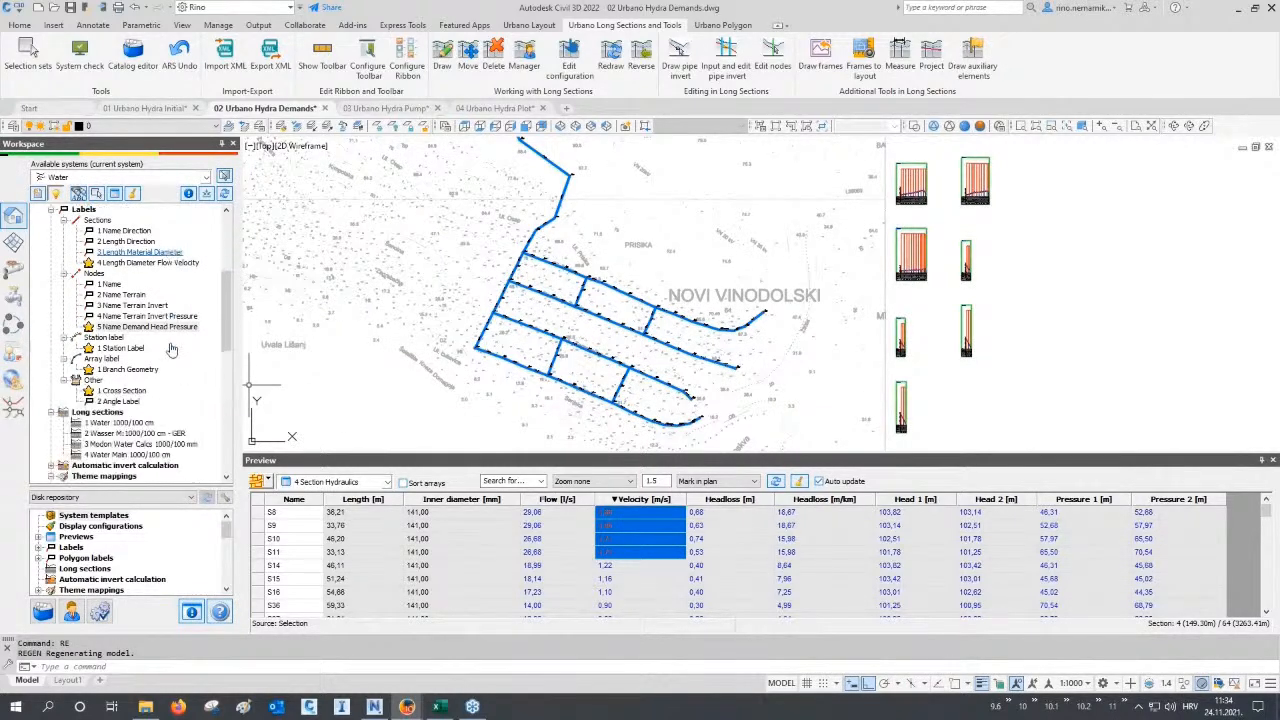
{"action": "scroll", "coordinate": [172, 349], "scroll_direction": "down", "scroll_amount": 7}
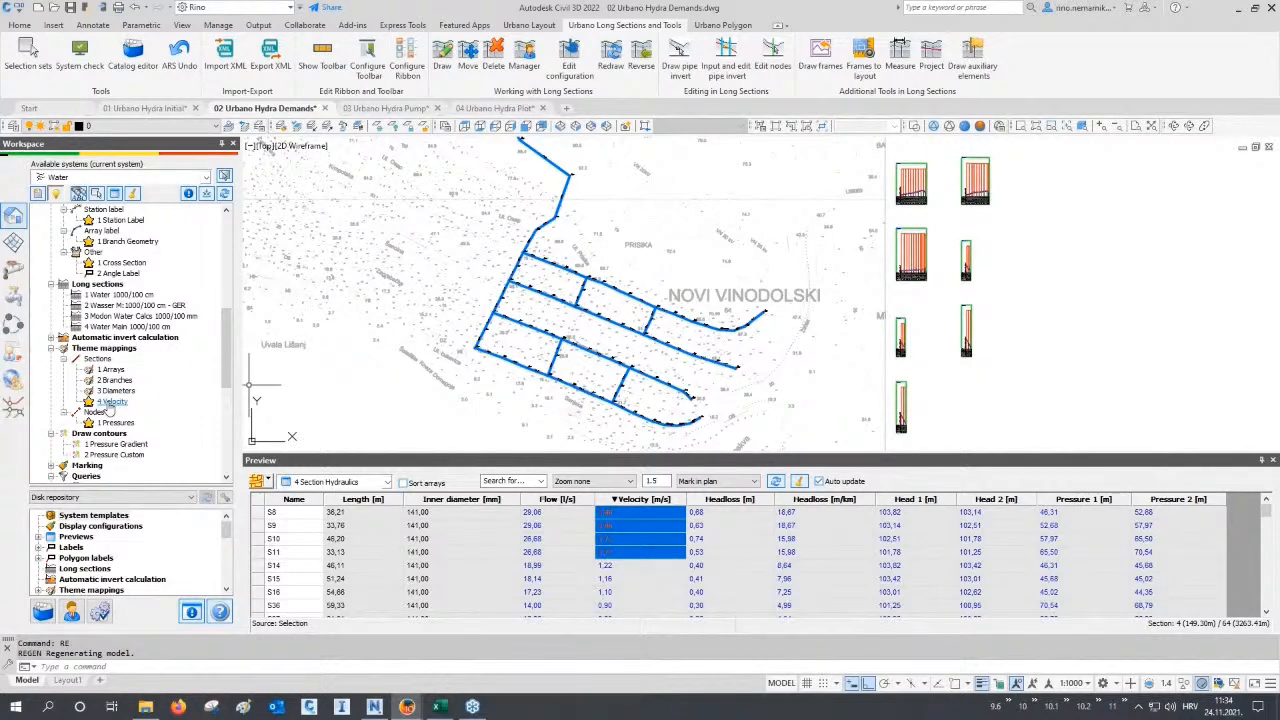
{"action": "left_click", "coordinate": [112, 402]}
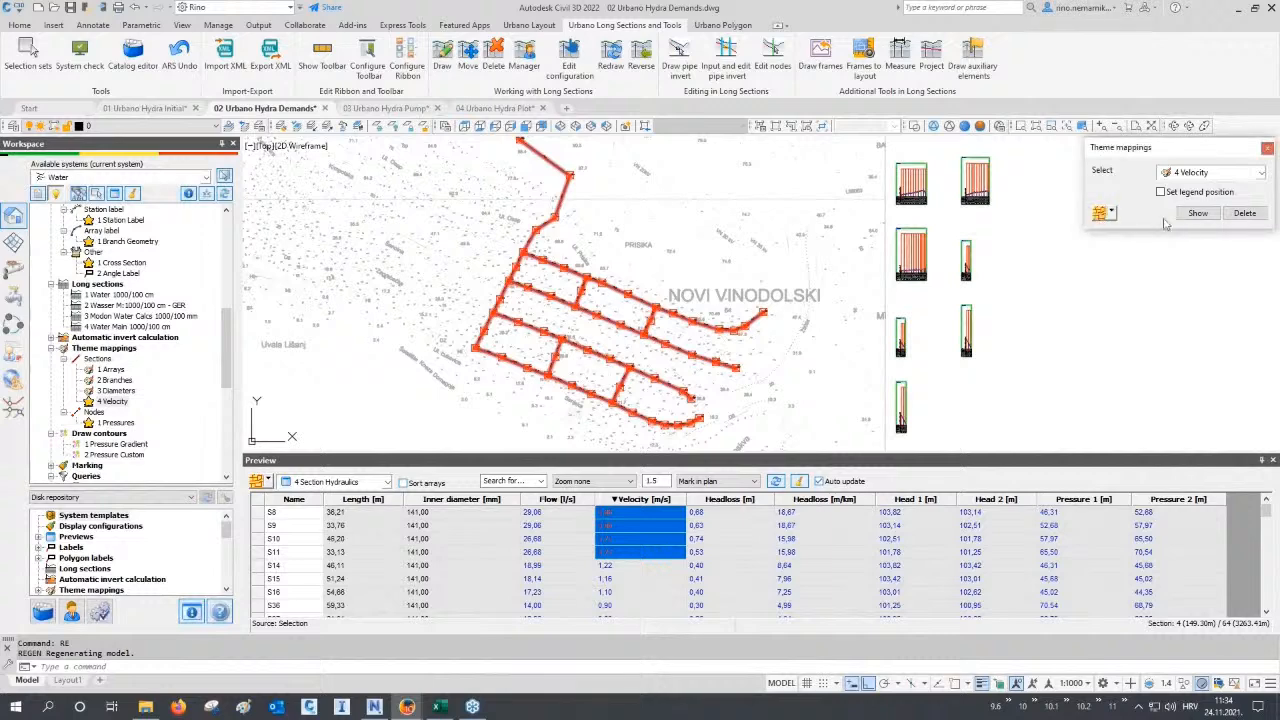
{"action": "left_click", "coordinate": [1196, 214]}
{"action": "middle_click_drag", "start_coordinate": [799, 292], "coordinate": [795, 368]}
{"action": "type", "text": "re"}
{"action": "key", "text": "Return"}
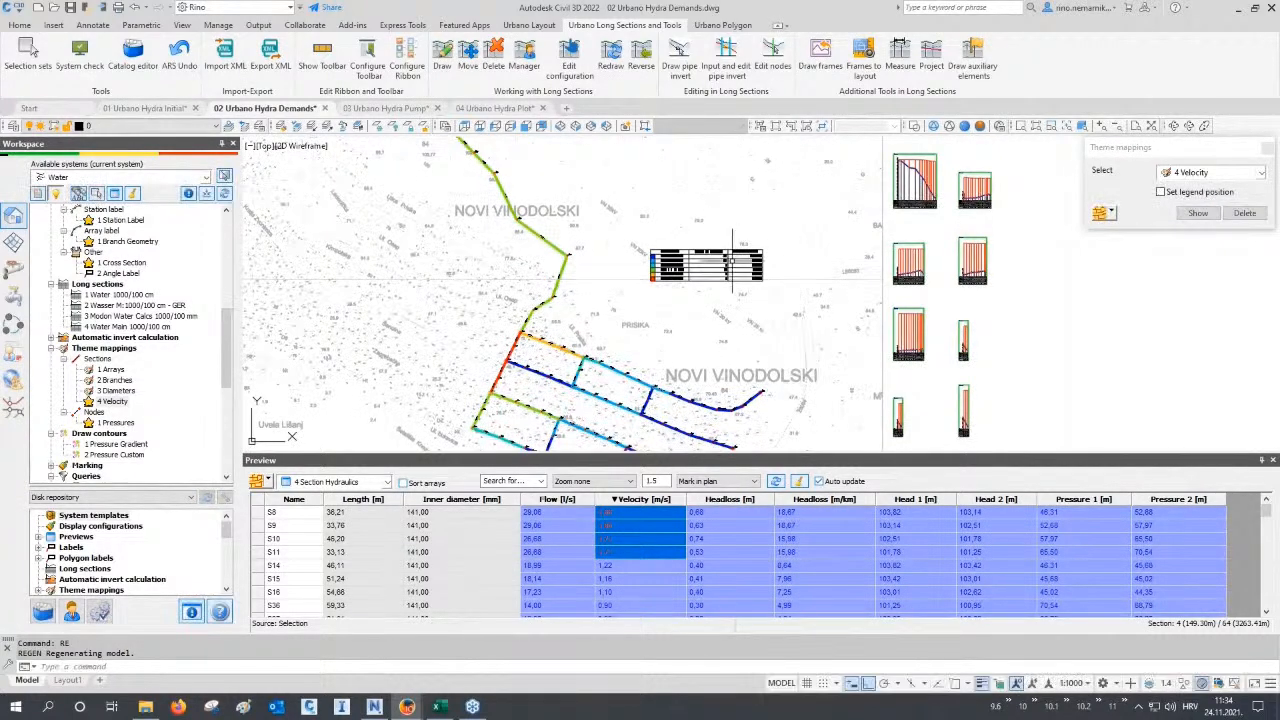
Examine the velocity legend and compare its colour classes with the sections of the network plan.
{"action": "scroll", "coordinate": [726, 250], "scroll_direction": "up", "scroll_amount": 6}
{"action": "scroll", "coordinate": [505, 364], "scroll_direction": "up", "scroll_amount": 2}
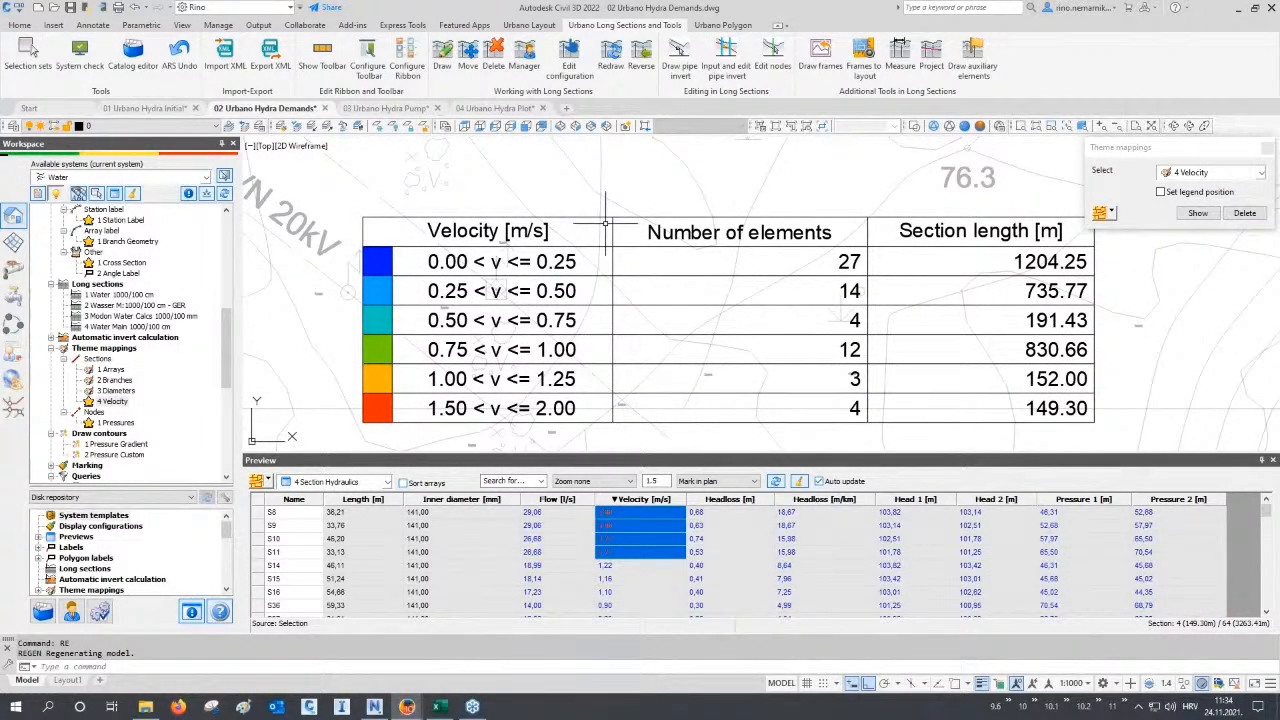
{"action": "scroll", "coordinate": [605, 224], "scroll_direction": "down", "scroll_amount": 5}
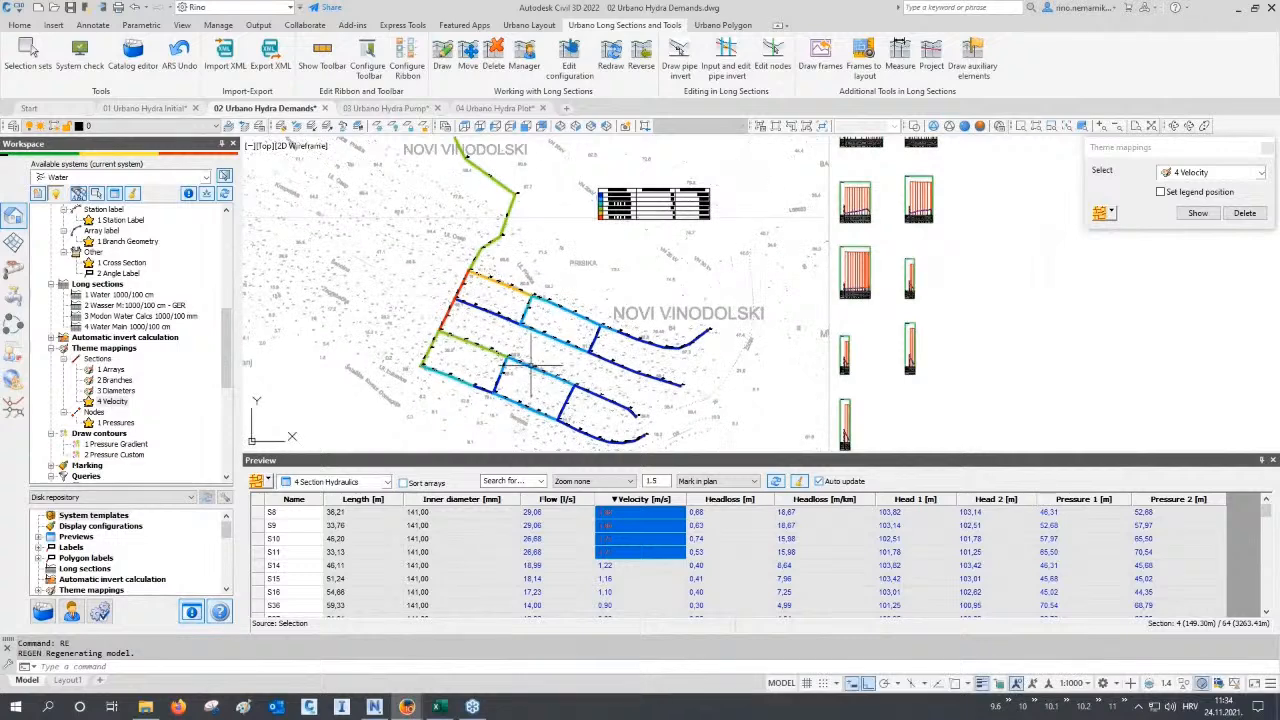
{"action": "middle_click_drag", "start_coordinate": [531, 365], "coordinate": [550, 336]}
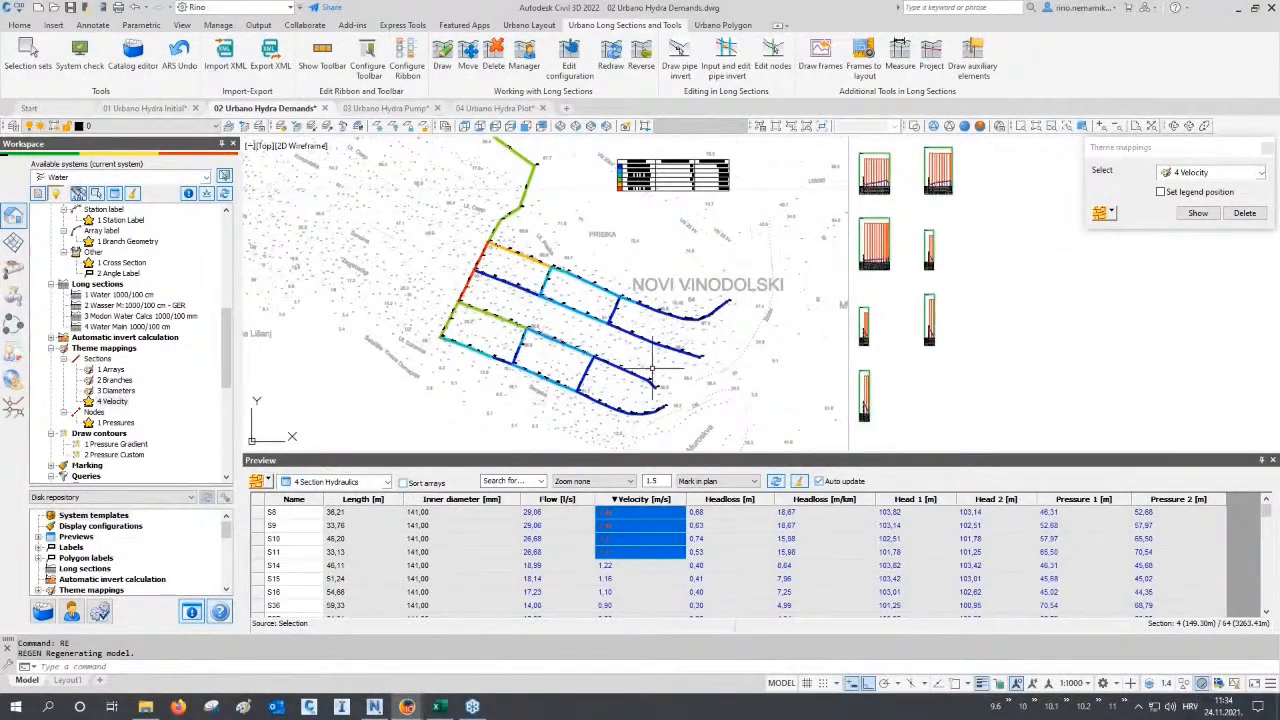
{"action": "scroll", "coordinate": [465, 271], "scroll_direction": "up", "scroll_amount": 4}
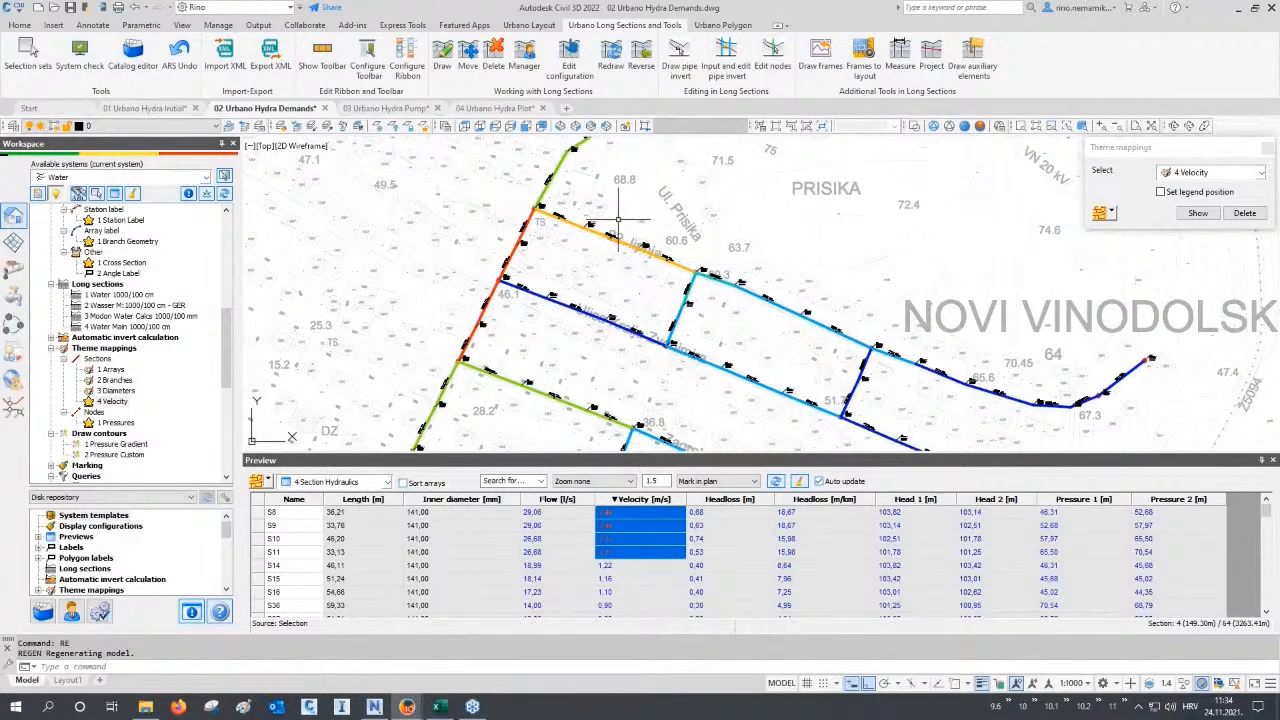
{"action": "scroll", "coordinate": [584, 285], "scroll_direction": "down", "scroll_amount": 2}
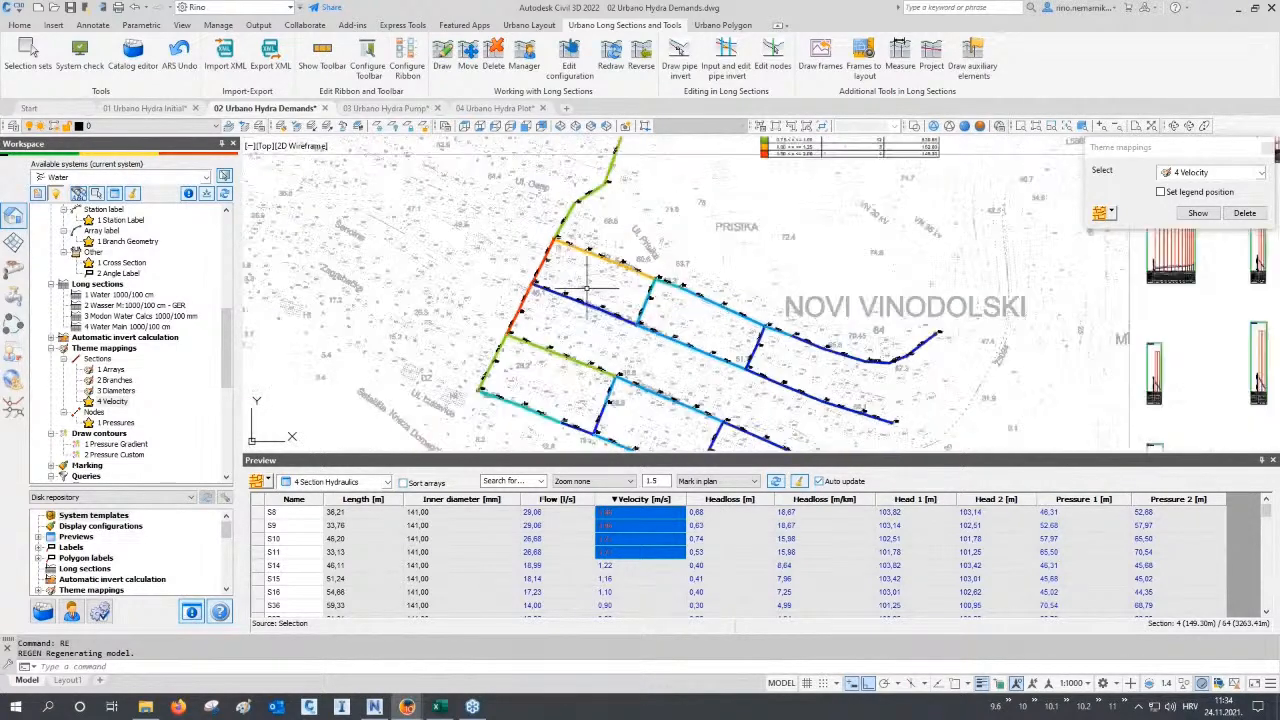
{"action": "scroll", "coordinate": [587, 285], "scroll_direction": "down", "scroll_amount": 2}
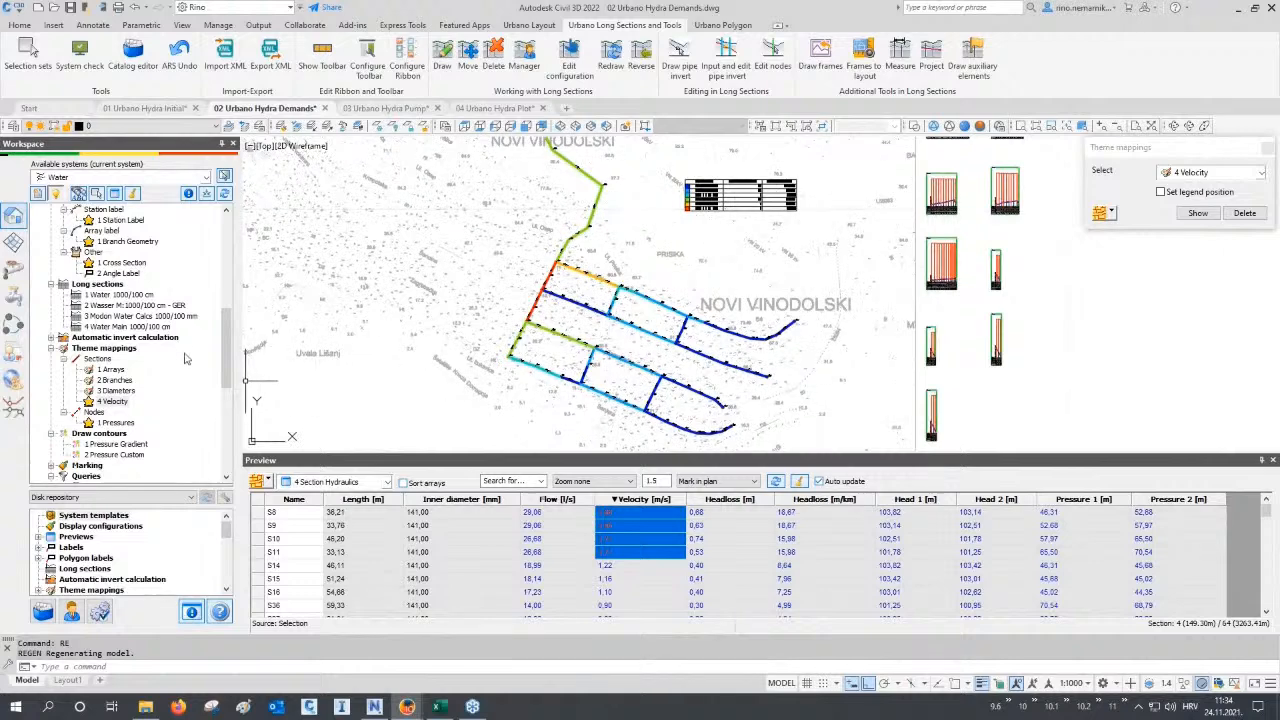
Filter the section hydraulics table with the query v < 0.5 m/s, sort it by velocity and mark the listed sections in the plan.
{"action": "scroll", "coordinate": [185, 358], "scroll_direction": "down", "scroll_amount": 3}
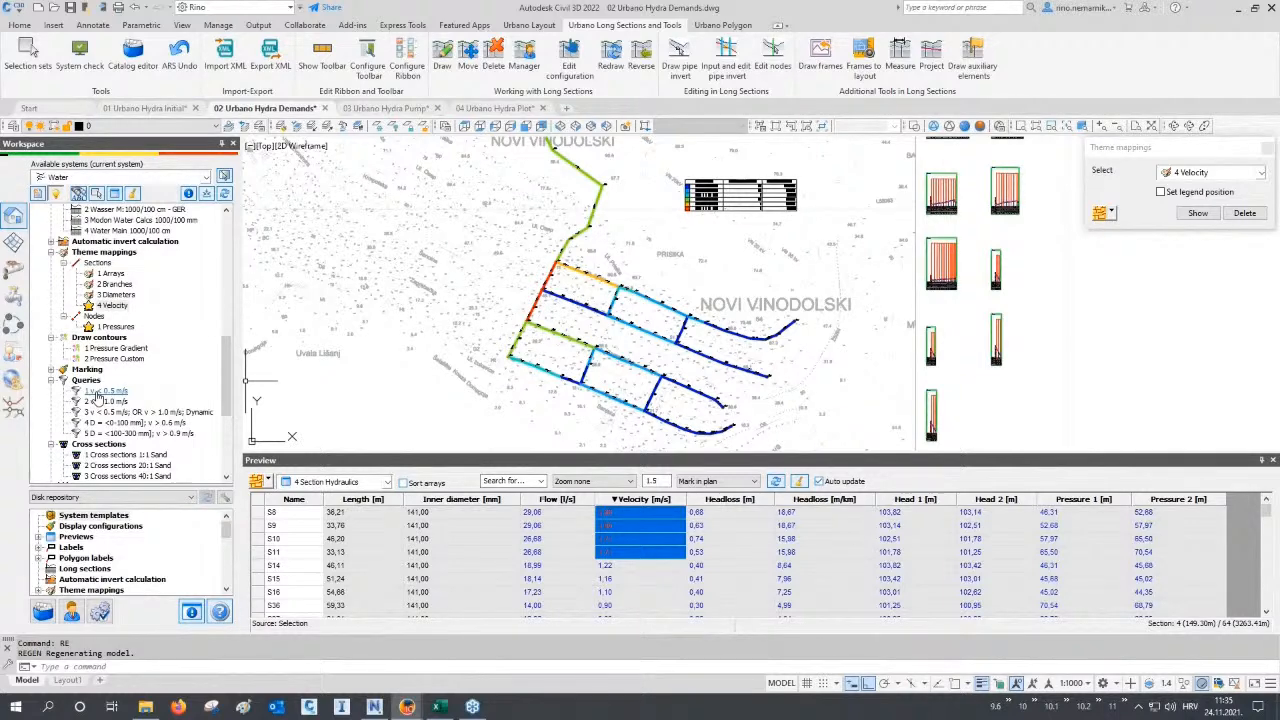
{"action": "left_click", "coordinate": [98, 393]}
{"action": "left_click_drag", "start_coordinate": [98, 397], "coordinate": [622, 554]}
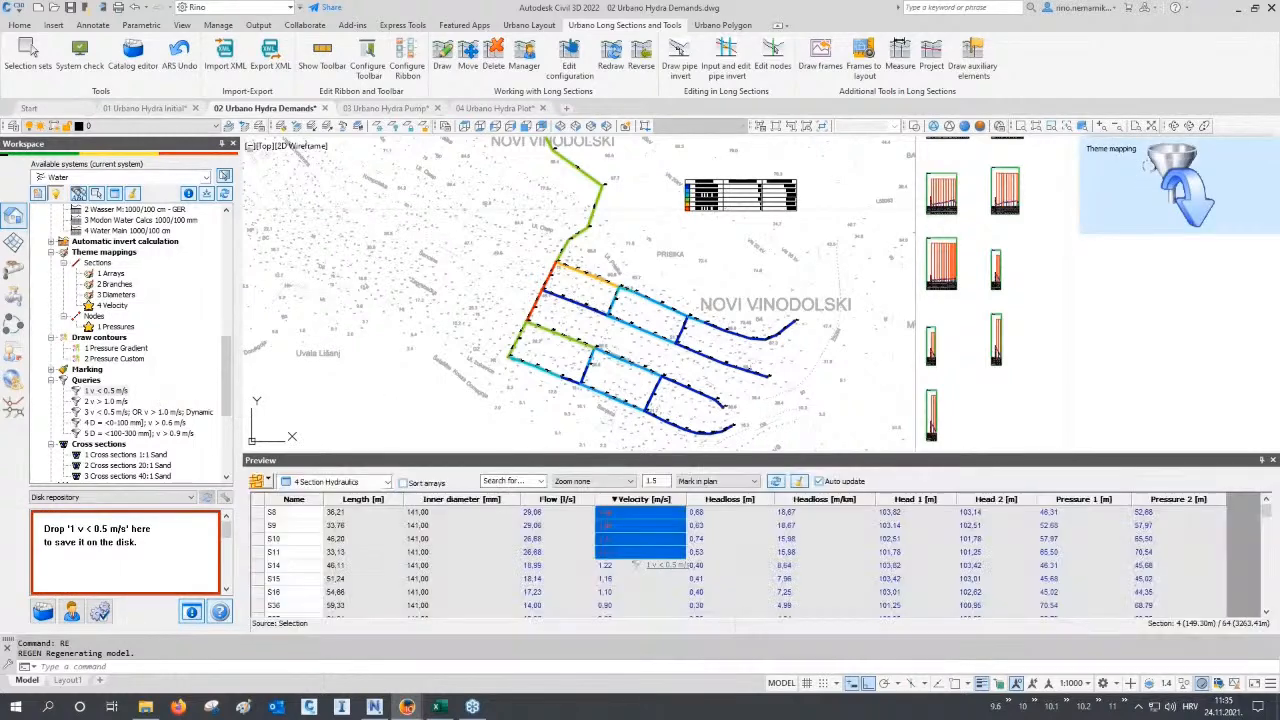
{"action": "left_click", "coordinate": [647, 499]}
{"action": "left_click_drag", "start_coordinate": [644, 514], "coordinate": [645, 579]}
{"action": "scroll", "coordinate": [645, 579], "scroll_direction": "up", "scroll_amount": 10}
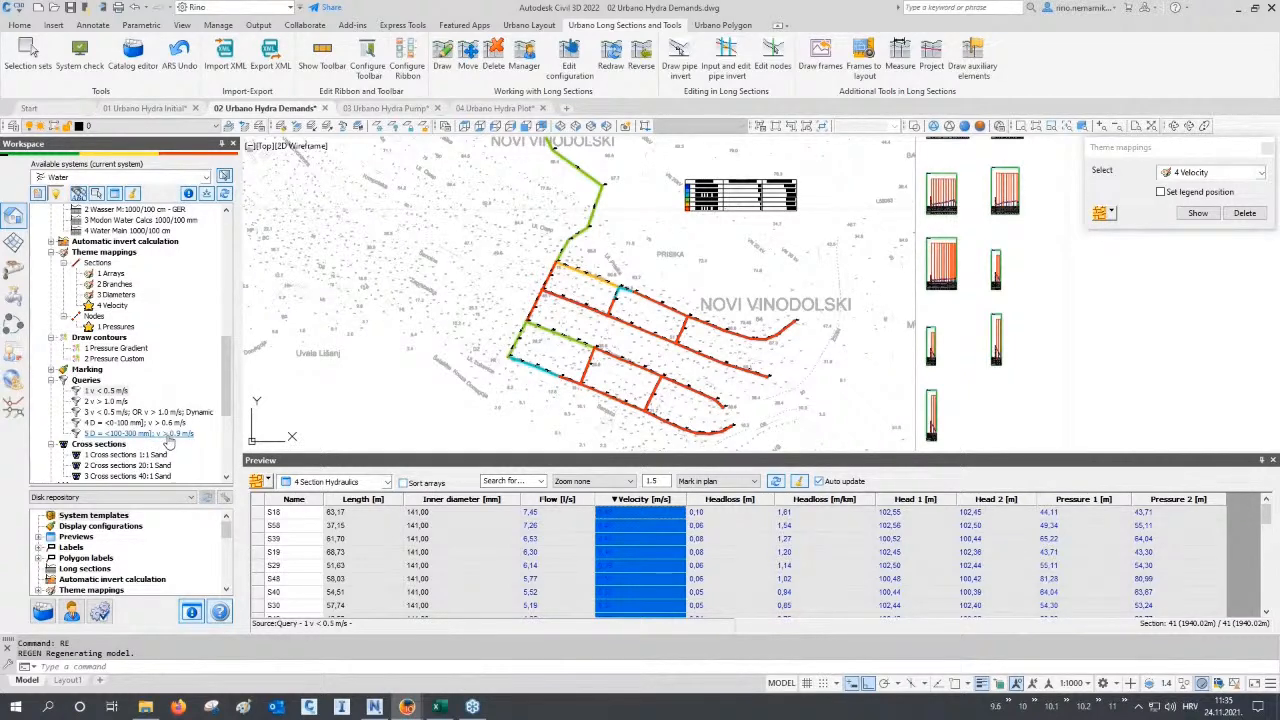
Filter the section hydraulics table with the query D = <100-300 mm]; v > 0.9 m/s and close the theme mapping settings.
{"action": "left_click_drag", "start_coordinate": [150, 434], "coordinate": [631, 597]}
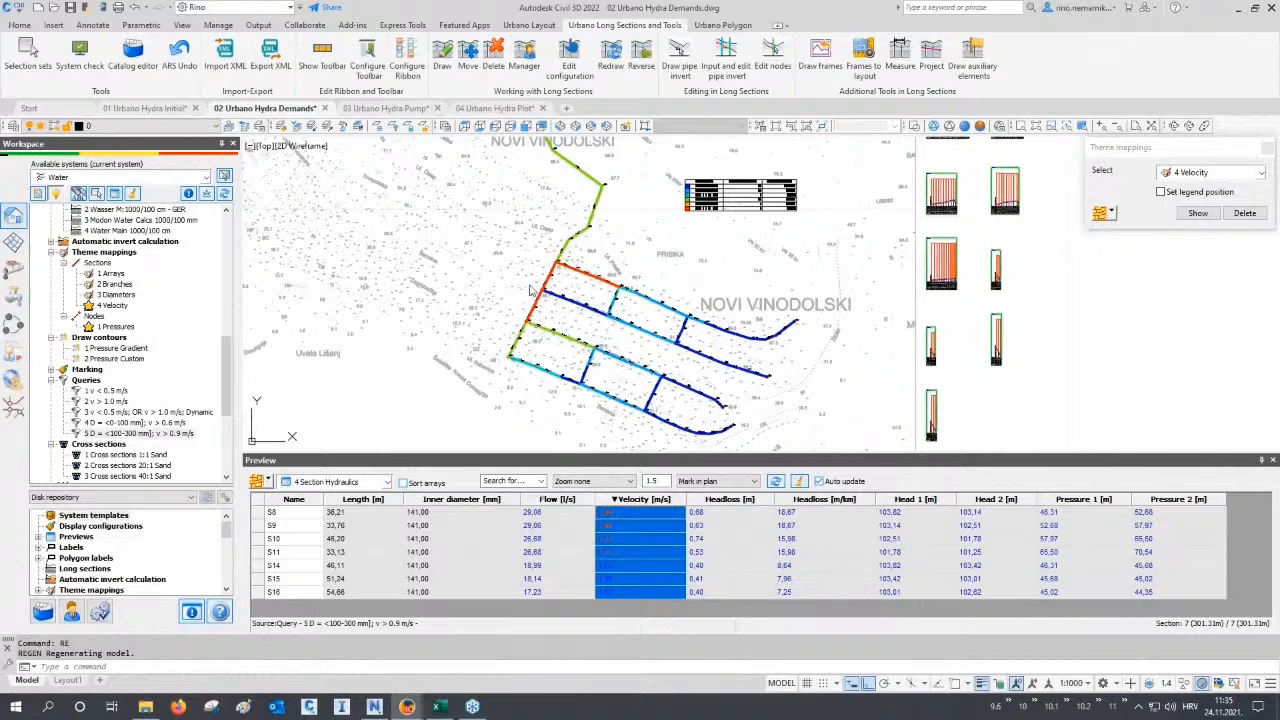
{"action": "scroll", "coordinate": [530, 288], "scroll_direction": "up", "scroll_amount": 2}
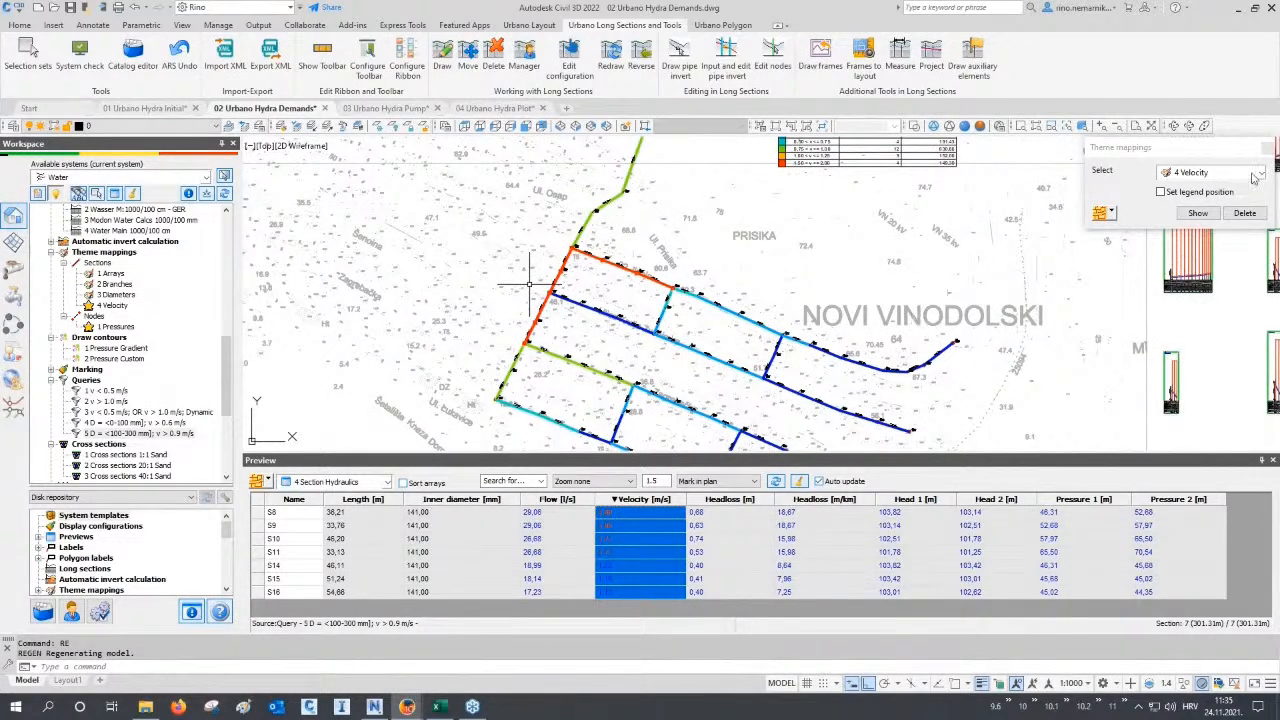
{"action": "left_click", "coordinate": [1267, 148]}
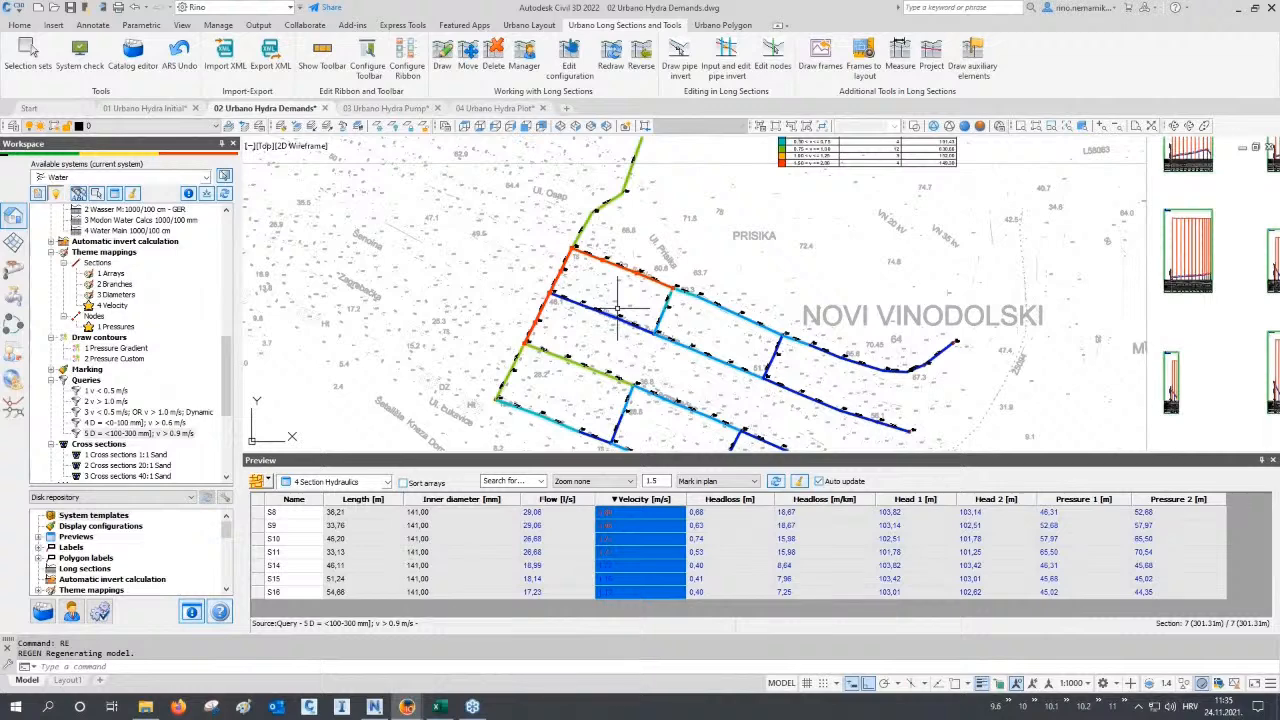
Open the pipe data for editing from the inner diameters of all filtered sections and look through the pipes available in W - PEHD_PE100_PN10.
{"action": "left_click", "coordinate": [529, 25]}
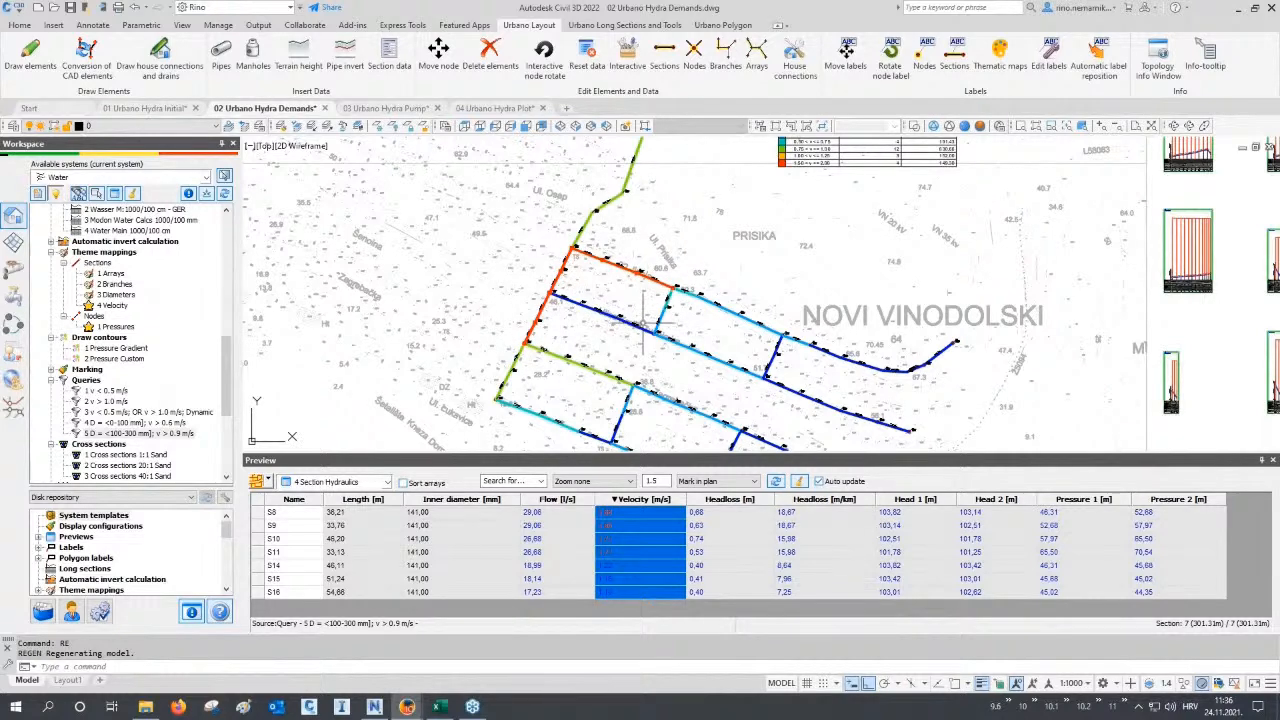
{"action": "middle_click_drag", "start_coordinate": [642, 309], "coordinate": [642, 291]}
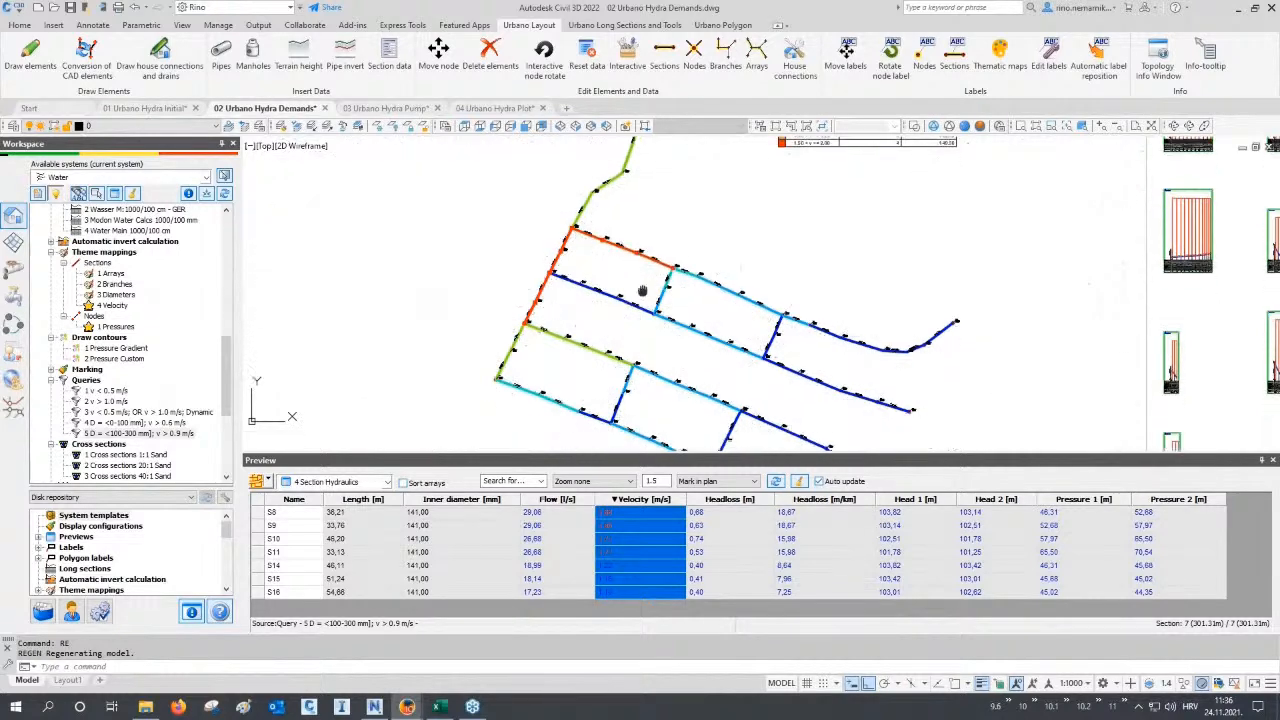
{"action": "left_click", "coordinate": [469, 516]}
{"action": "left_click_drag", "start_coordinate": [469, 521], "coordinate": [471, 592]}
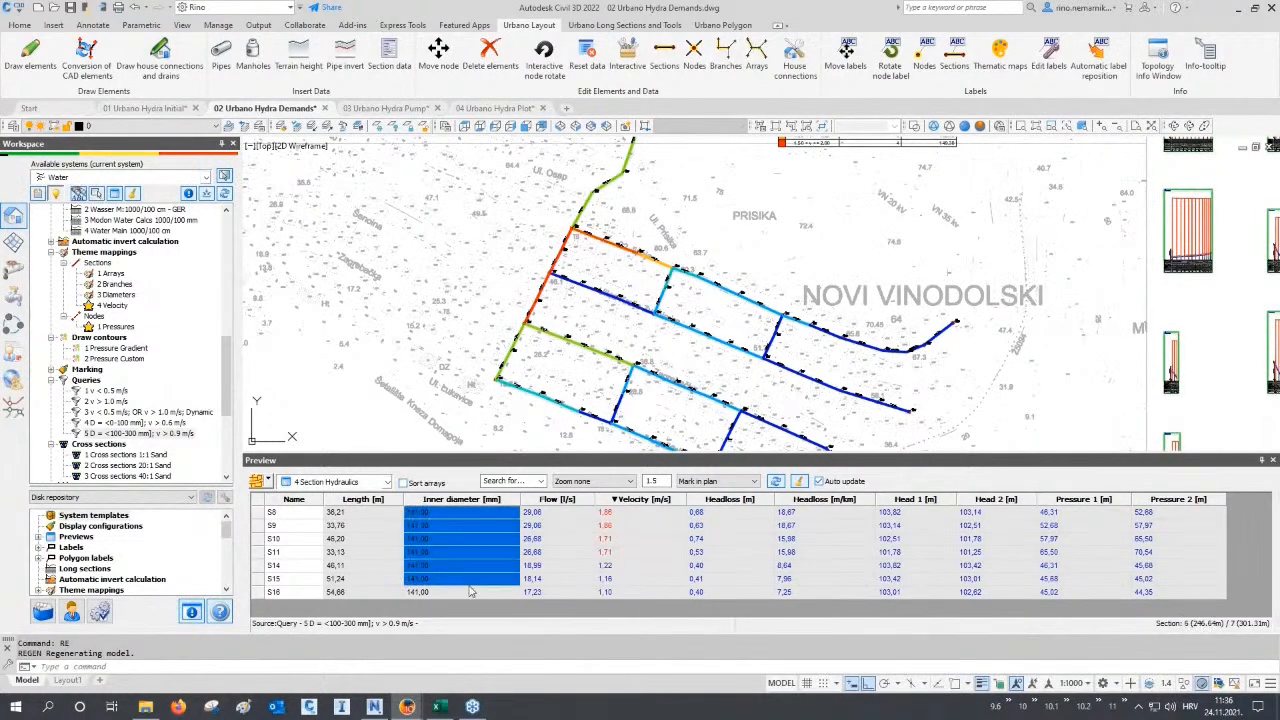
{"action": "right_click", "coordinate": [459, 527]}
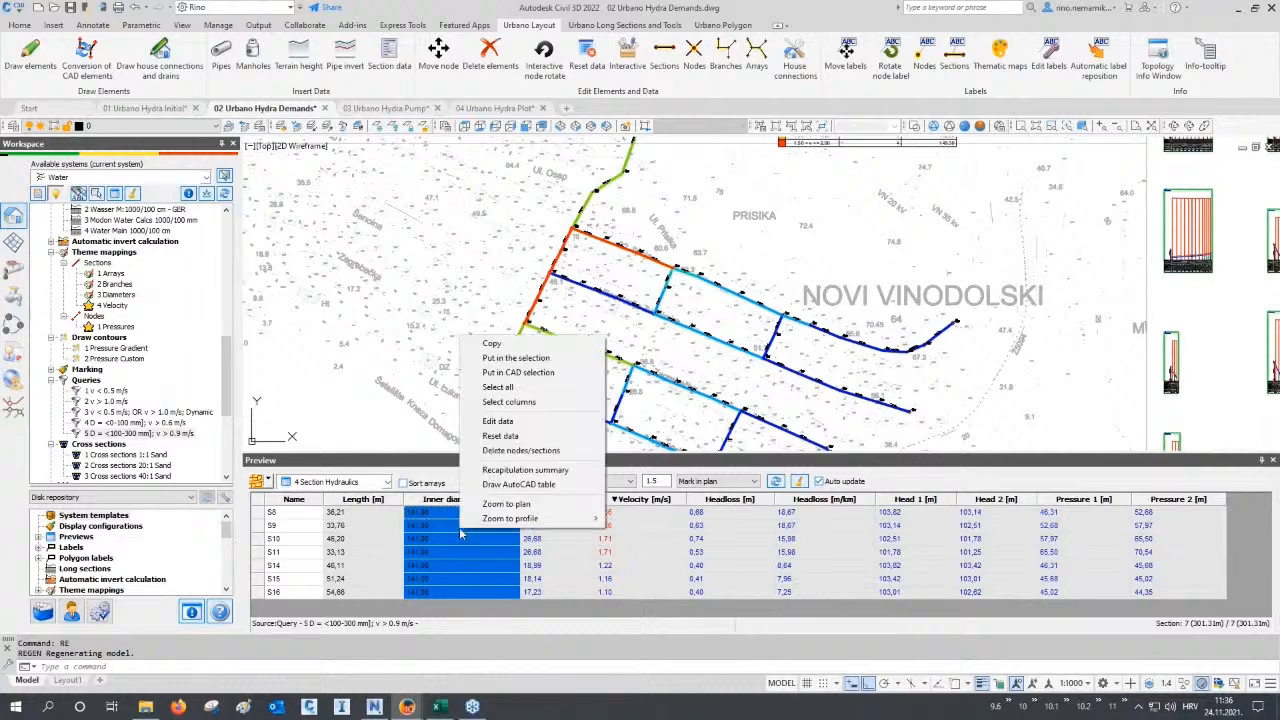
{"action": "left_click", "coordinate": [518, 426]}
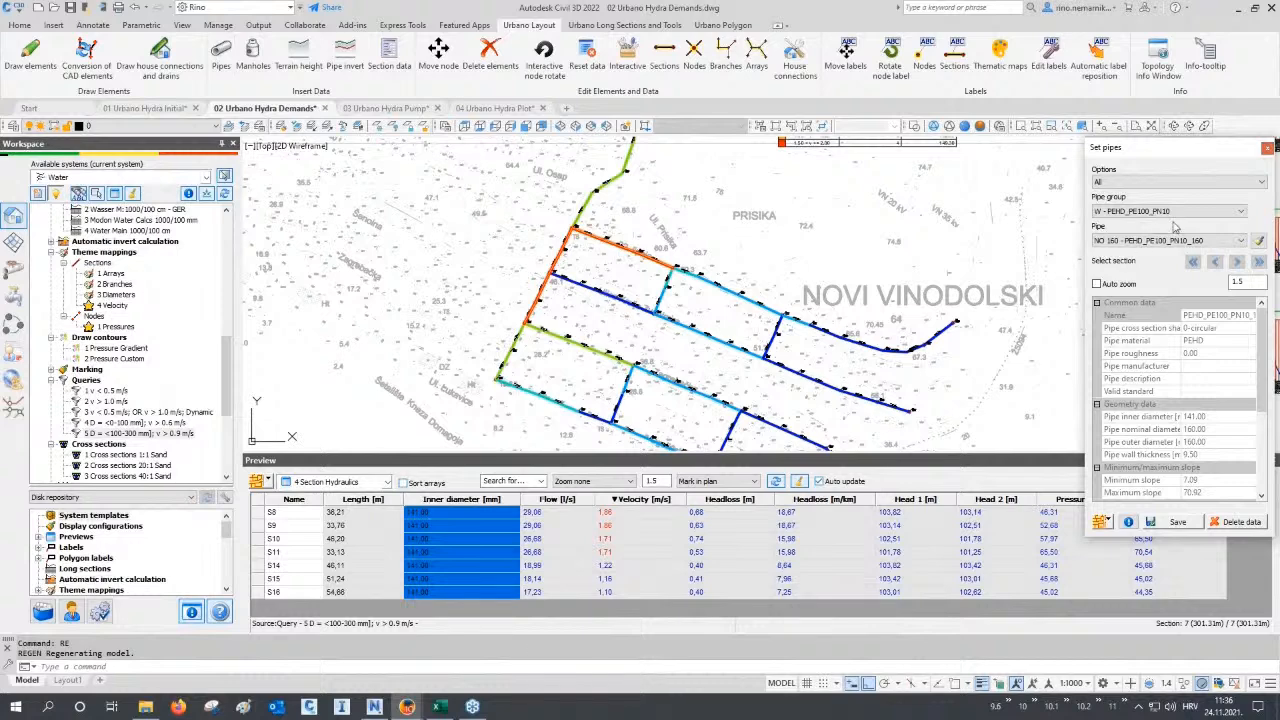
{"action": "left_click", "coordinate": [1177, 241]}
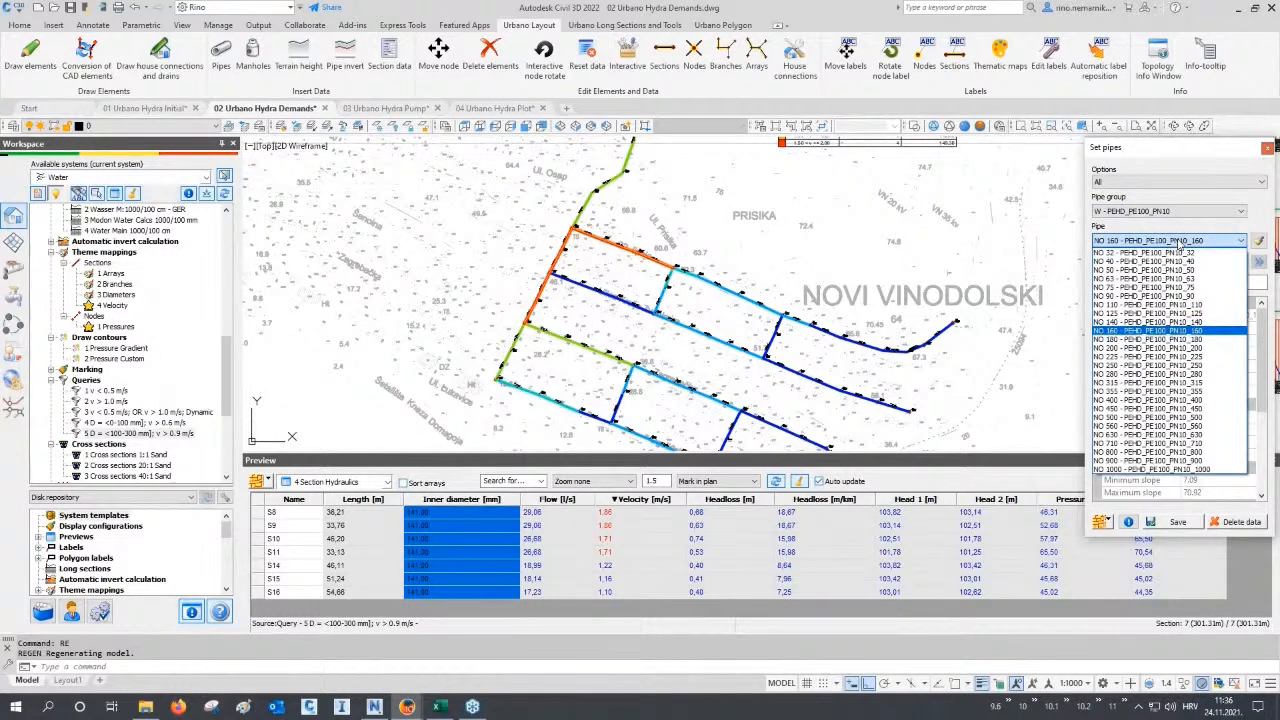
{"action": "left_click", "coordinate": [1180, 244]}
{"action": "left_click", "coordinate": [1267, 148]}
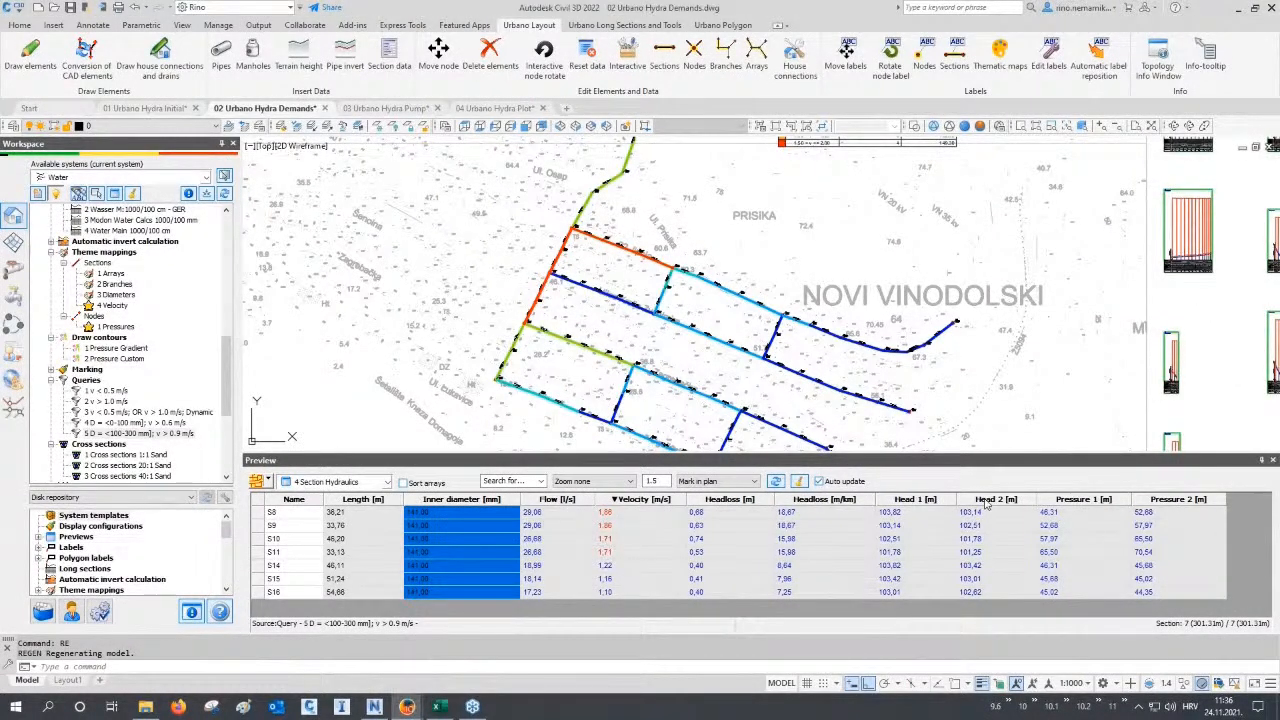
Close the section hydraulics table and remove the velocity theme mapping with its legend from the plan.
{"action": "left_click", "coordinate": [1273, 460]}
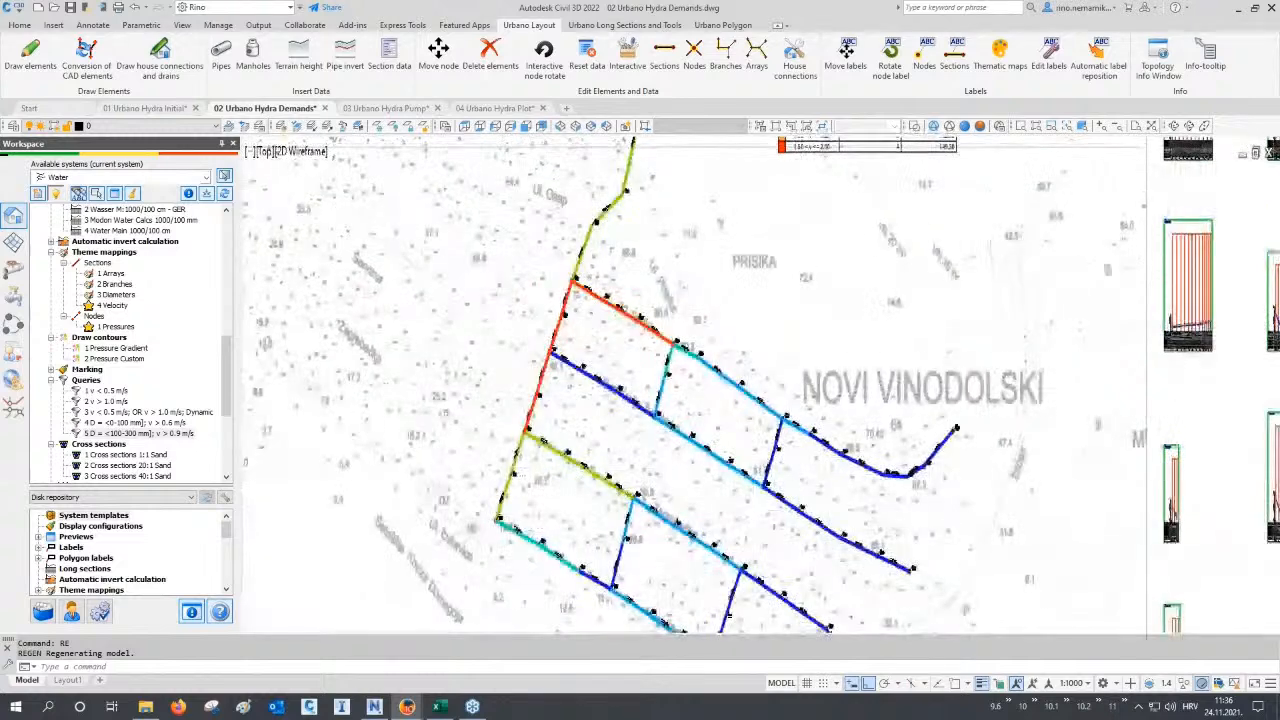
{"action": "right_click", "coordinate": [118, 251]}
{"action": "left_click", "coordinate": [140, 257]}
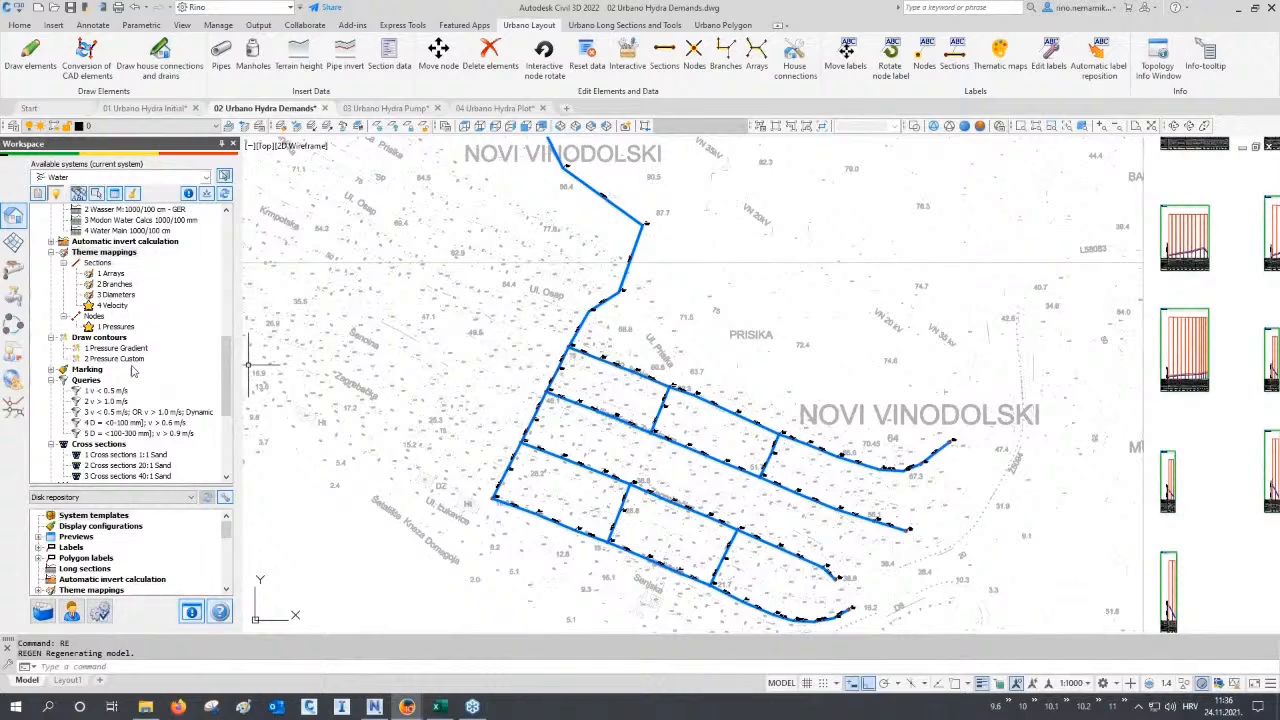
Open the pipe optimization / initial pipe selection from the hydraulic calculation tools, keeping the network in view.
{"action": "left_click", "coordinate": [14, 296]}
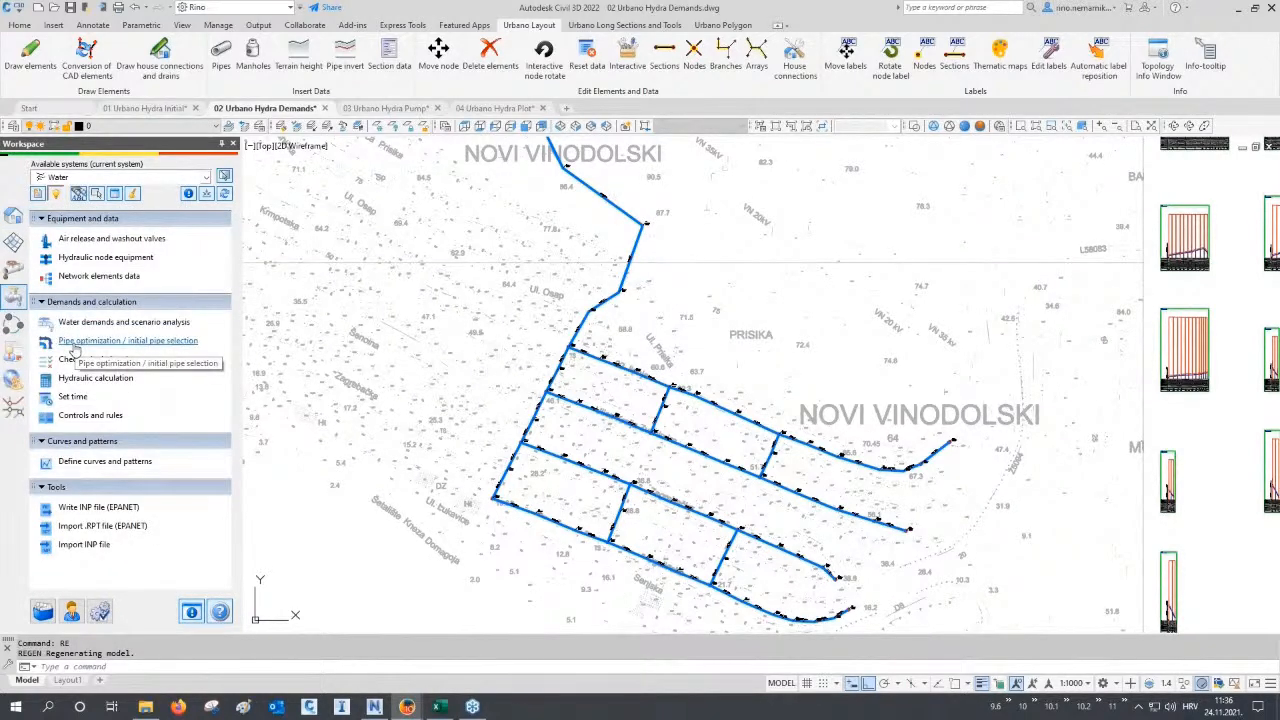
{"action": "mouse_move", "coordinate": [546, 380]}
{"action": "middle_mouse_down"}
{"action": "mouse_move", "coordinate": [486, 366]}
{"action": "mouse_move", "coordinate": [301, 393]}
{"action": "middle_mouse_up"}
{"action": "left_click", "coordinate": [110, 341]}
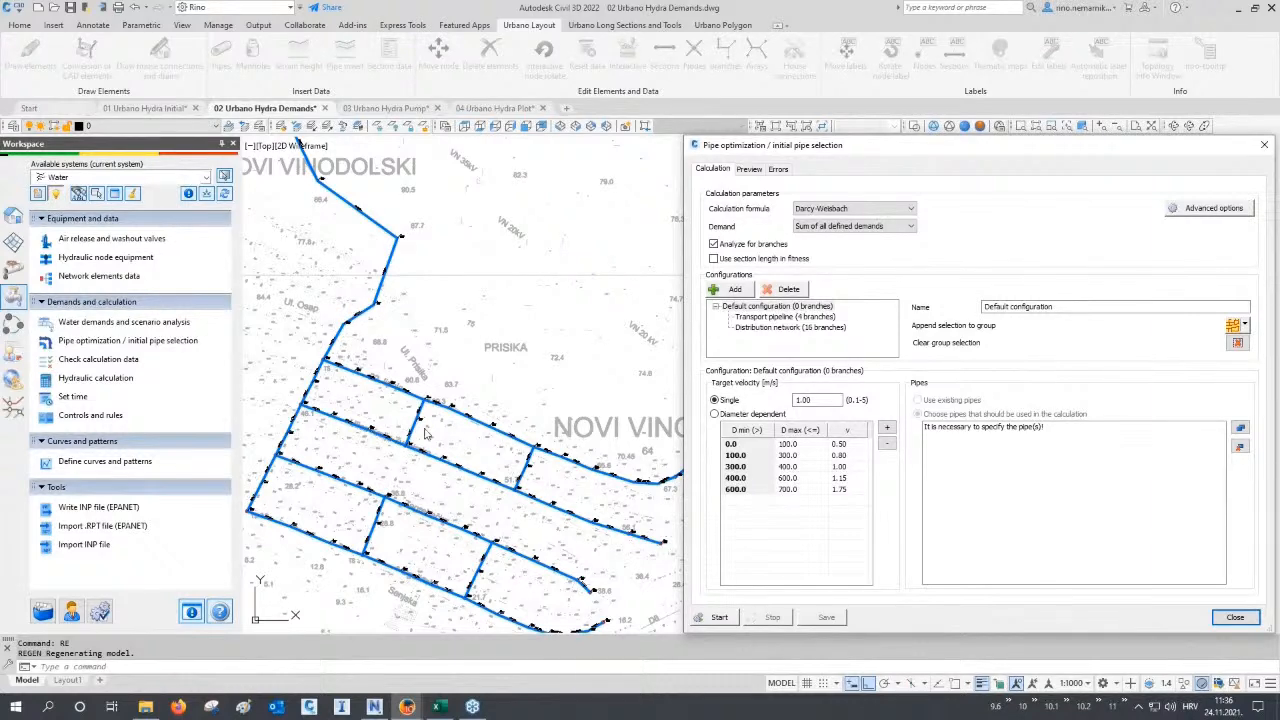
Review the branches, target velocities and permitted pipes of the Transport pipeline and Distribution network configurations.
{"action": "left_click", "coordinate": [775, 316]}
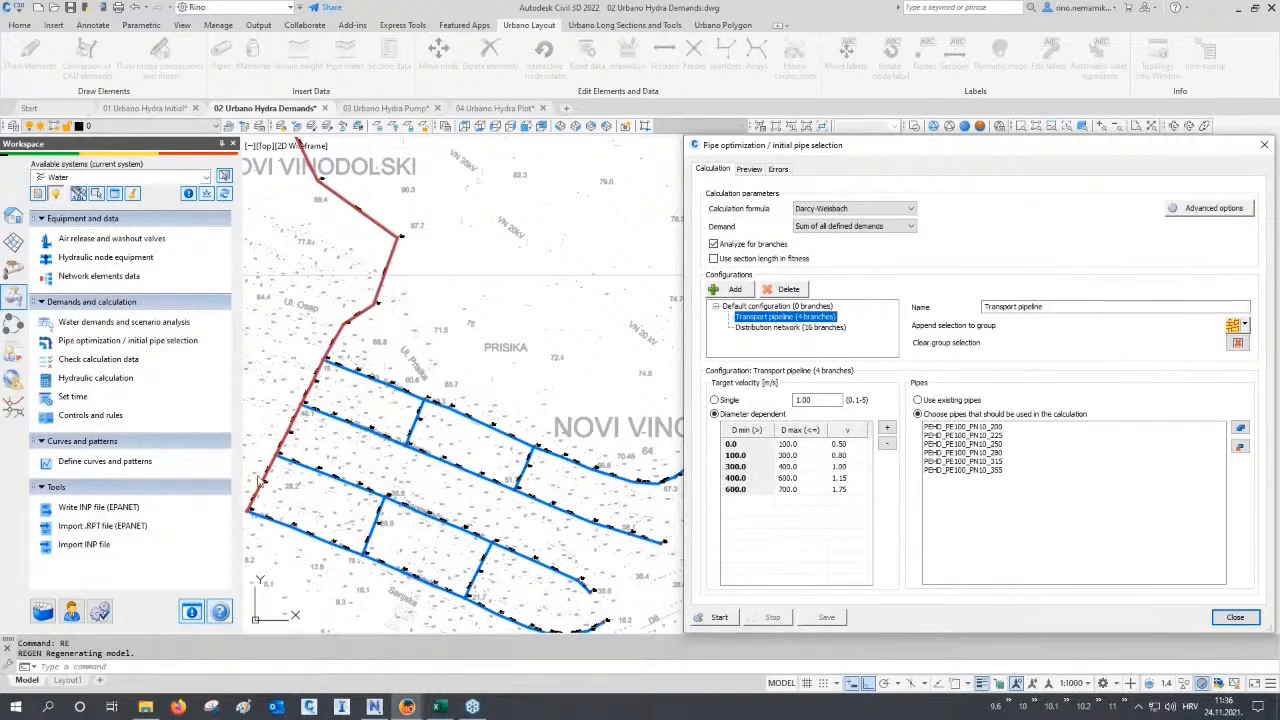
{"action": "left_click", "coordinate": [745, 331]}
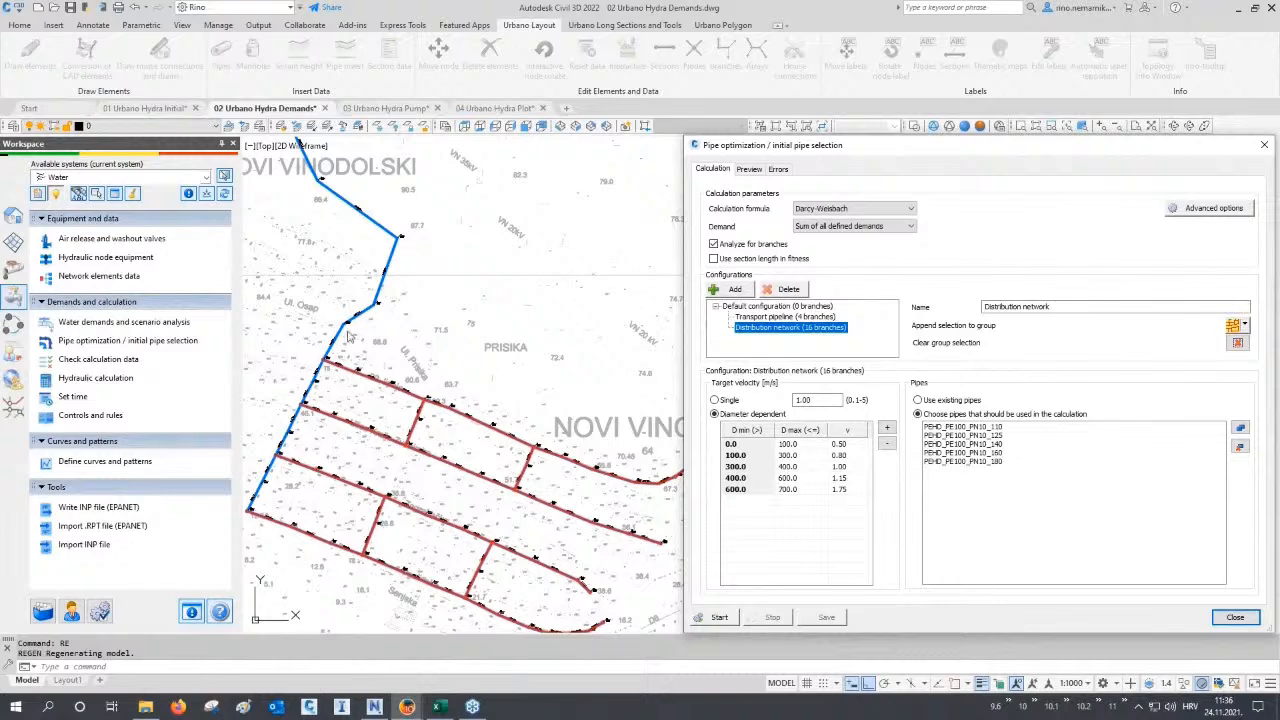
{"action": "left_click", "coordinate": [767, 317]}
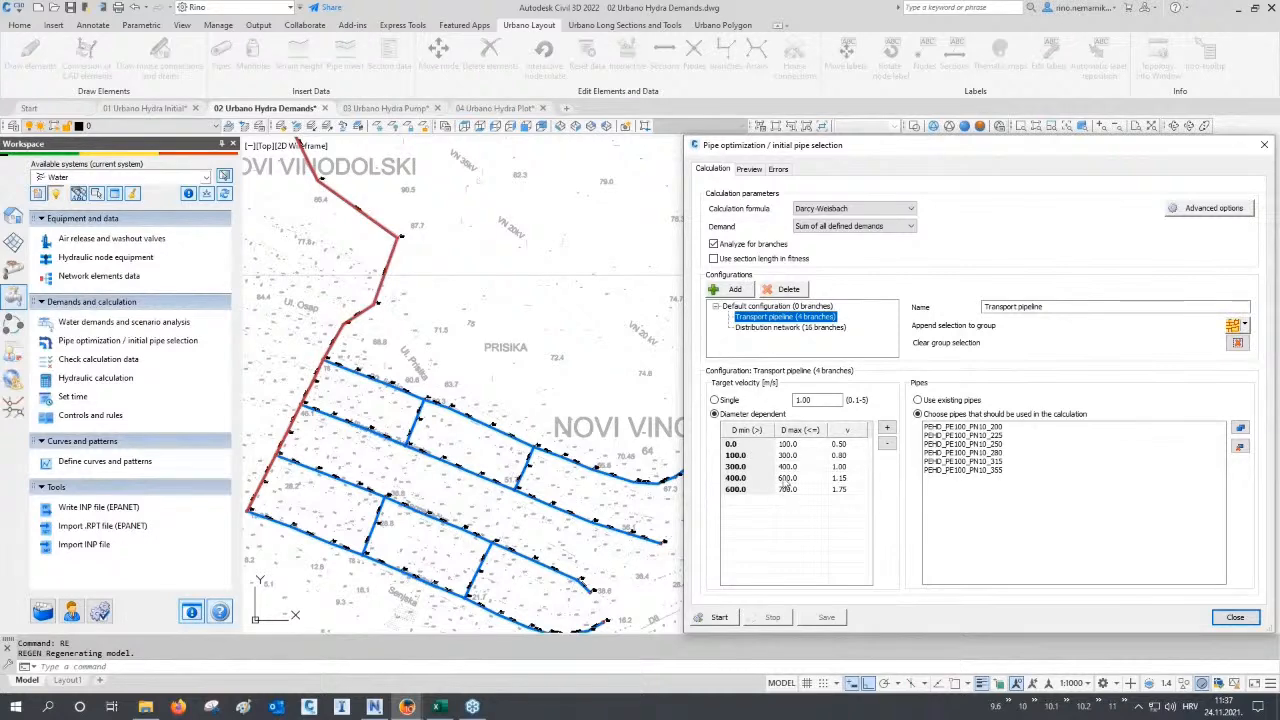
{"action": "left_click", "coordinate": [805, 328]}
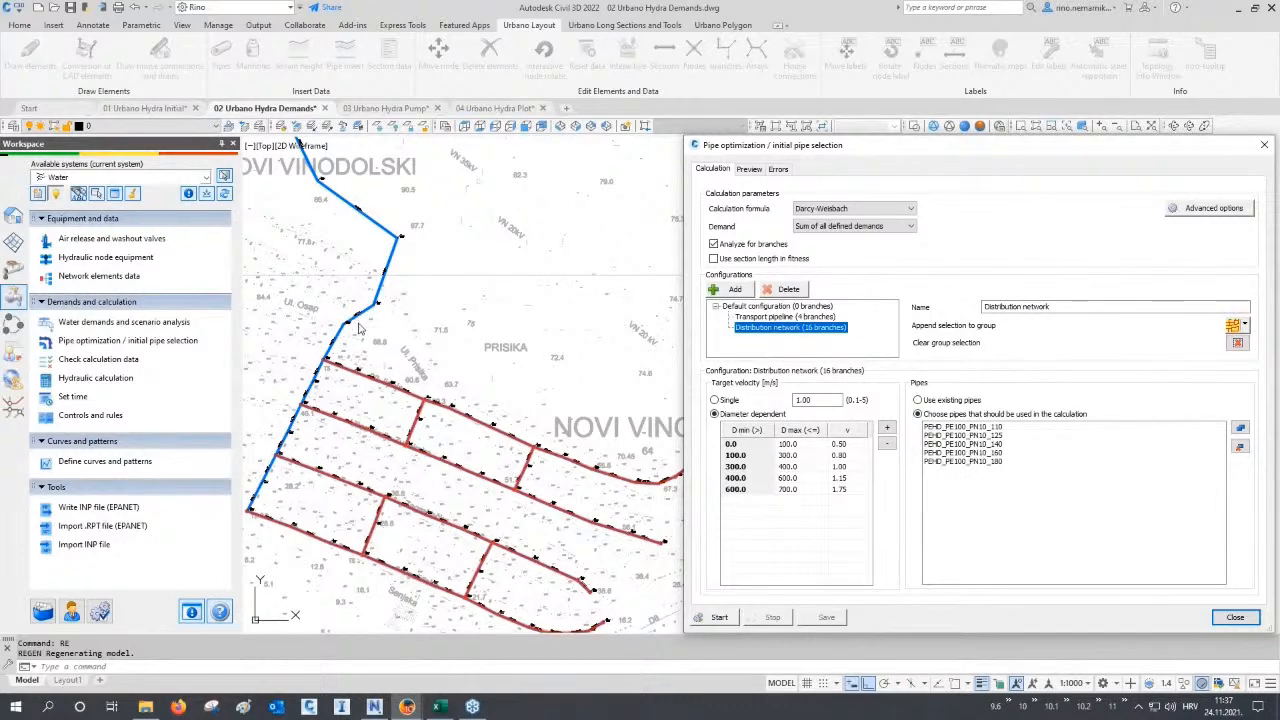
{"action": "left_click", "coordinate": [794, 317]}
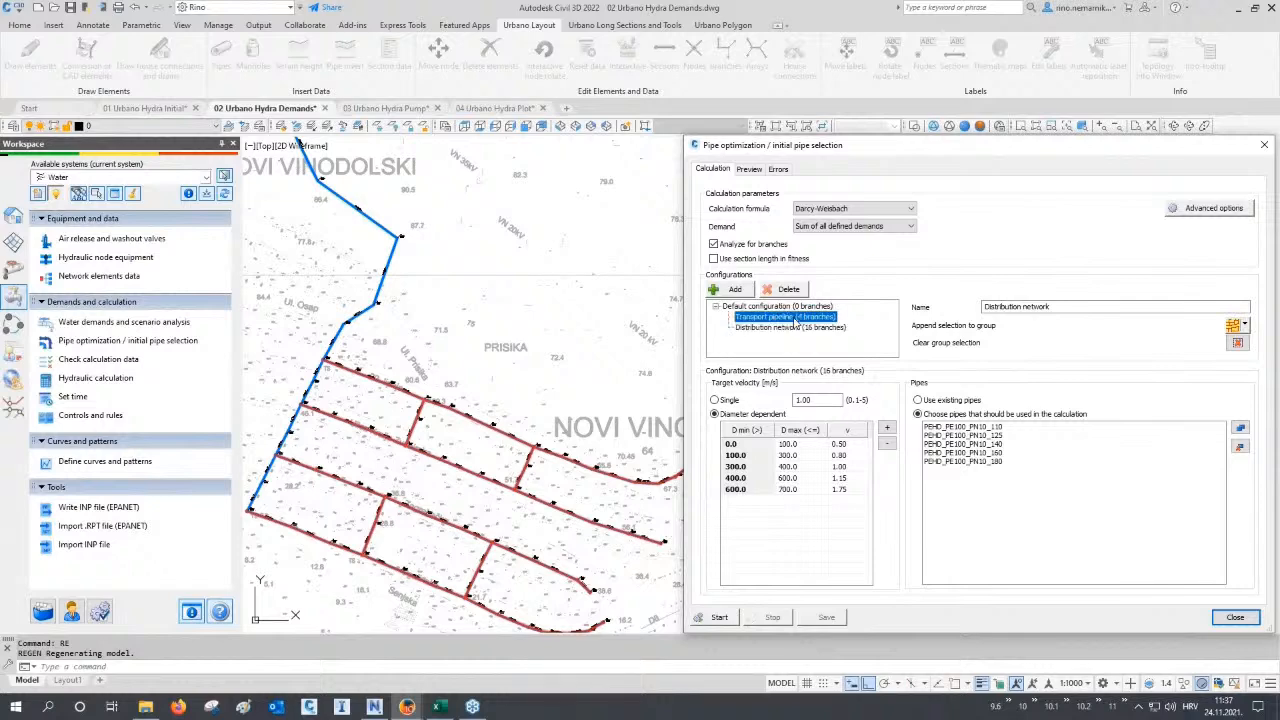
Run the pipe optimization and limit its preview table to the sections of array A1.
{"action": "left_click", "coordinate": [719, 617]}
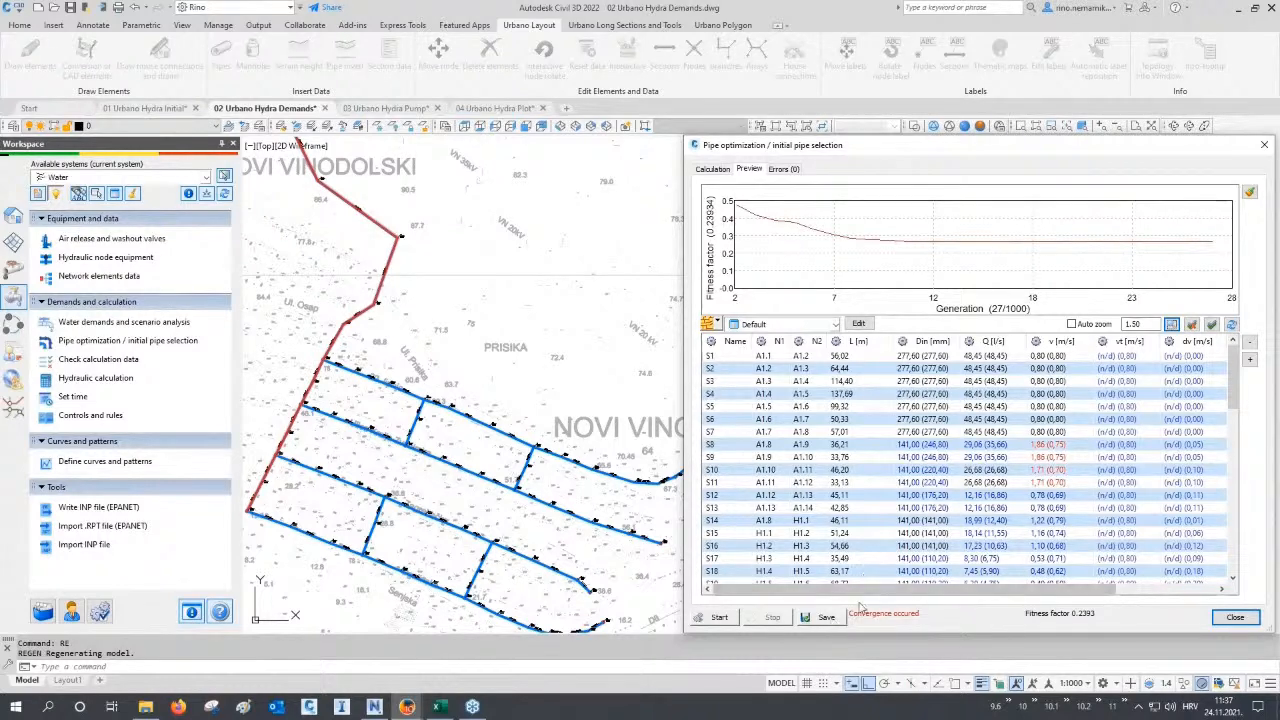
{"action": "scroll", "coordinate": [1040, 440], "scroll_direction": "down", "scroll_amount": 4}
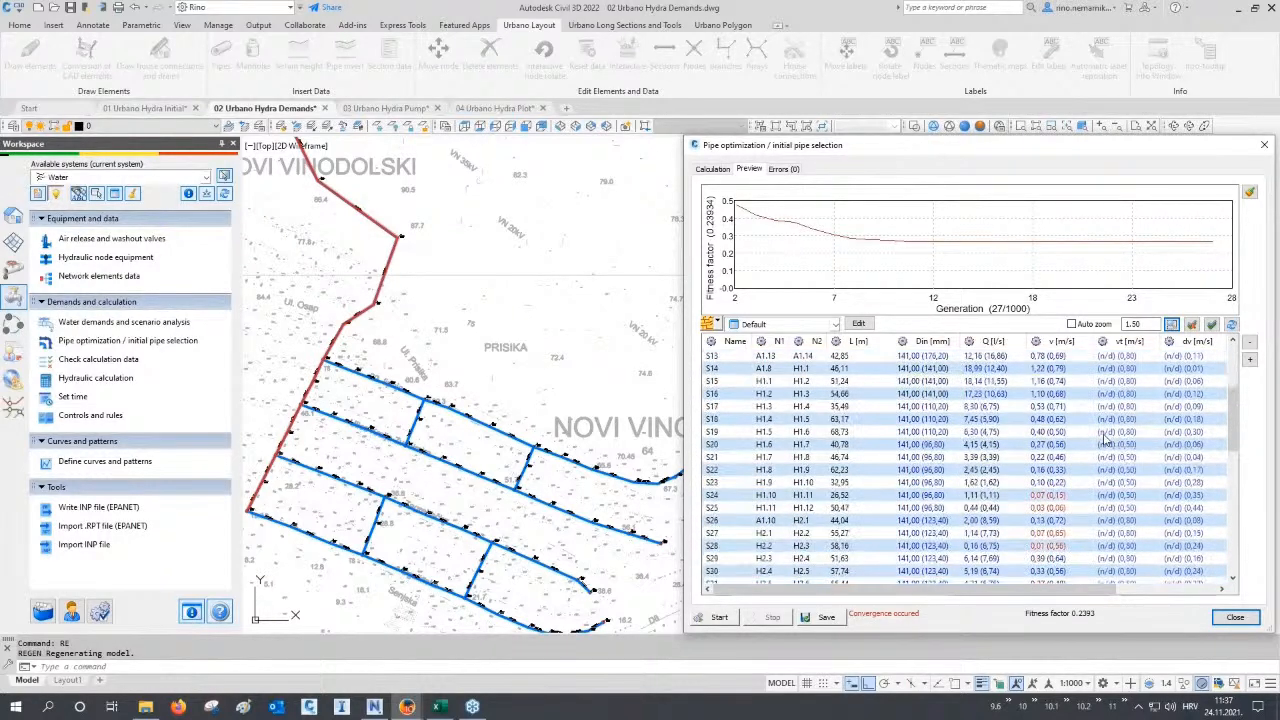
{"action": "left_click", "coordinate": [714, 323]}
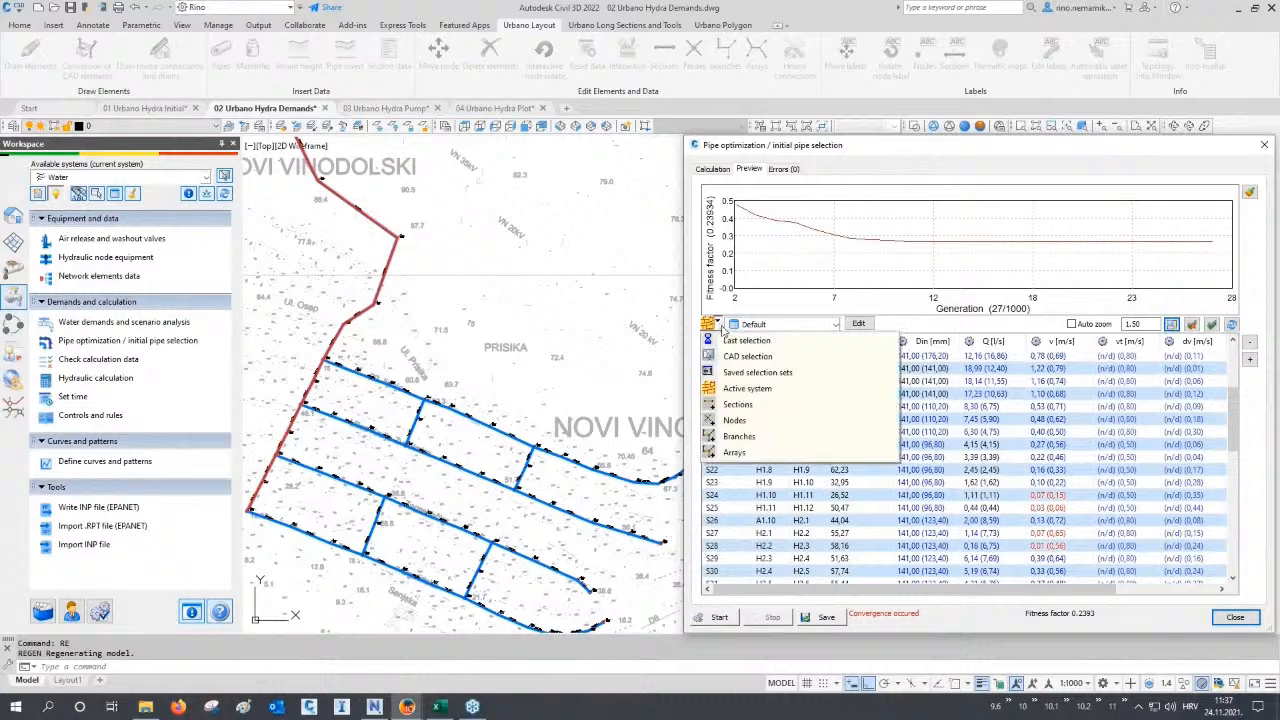
{"action": "left_click", "coordinate": [735, 455]}
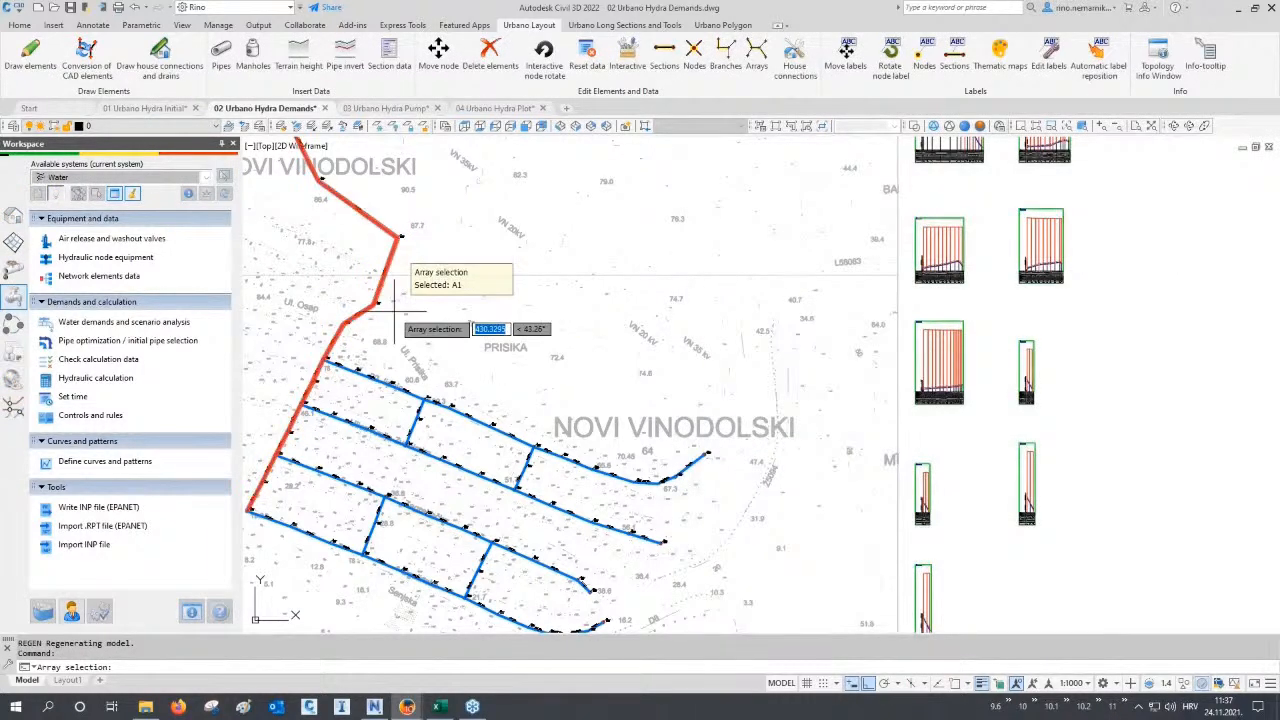
{"action": "key", "text": "Return"}
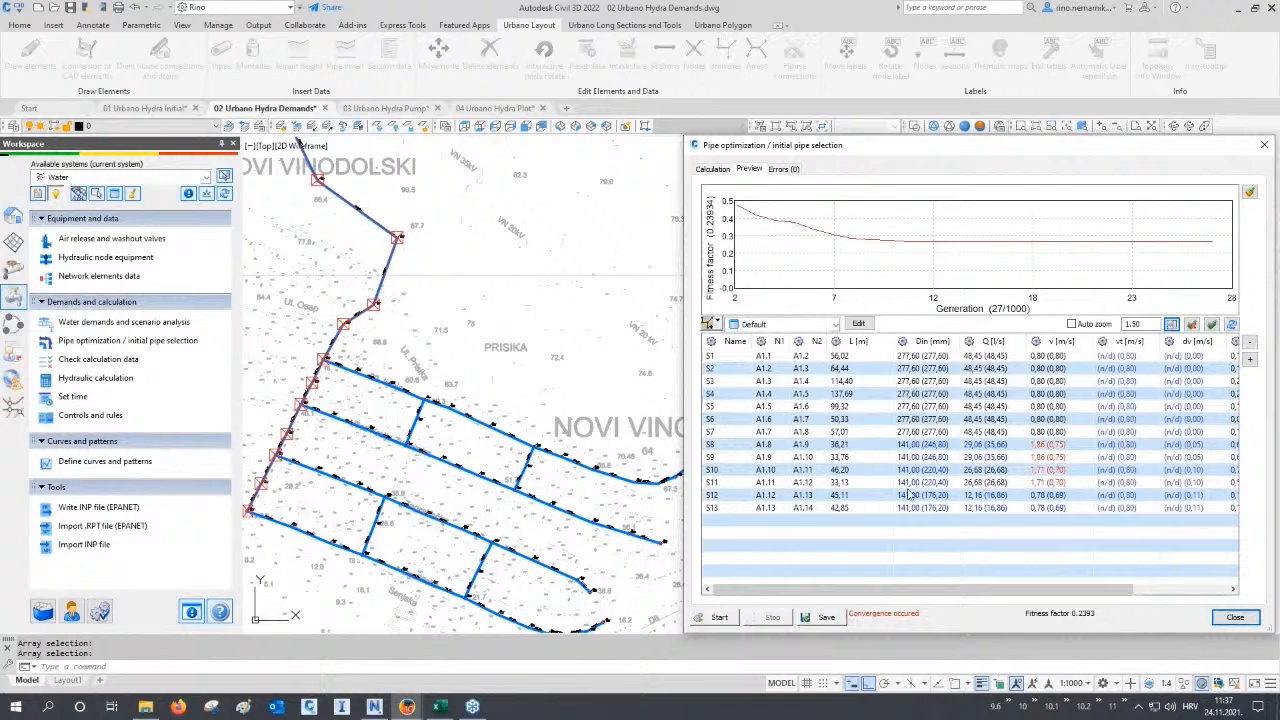
Mark sections S8 to S13 in the preview, save the optimized pipes, check the velocity deviations and headlosses, and close the optimization.
{"action": "left_click", "coordinate": [920, 445]}
{"action": "left_click", "coordinate": [920, 507], "text": "shift"}
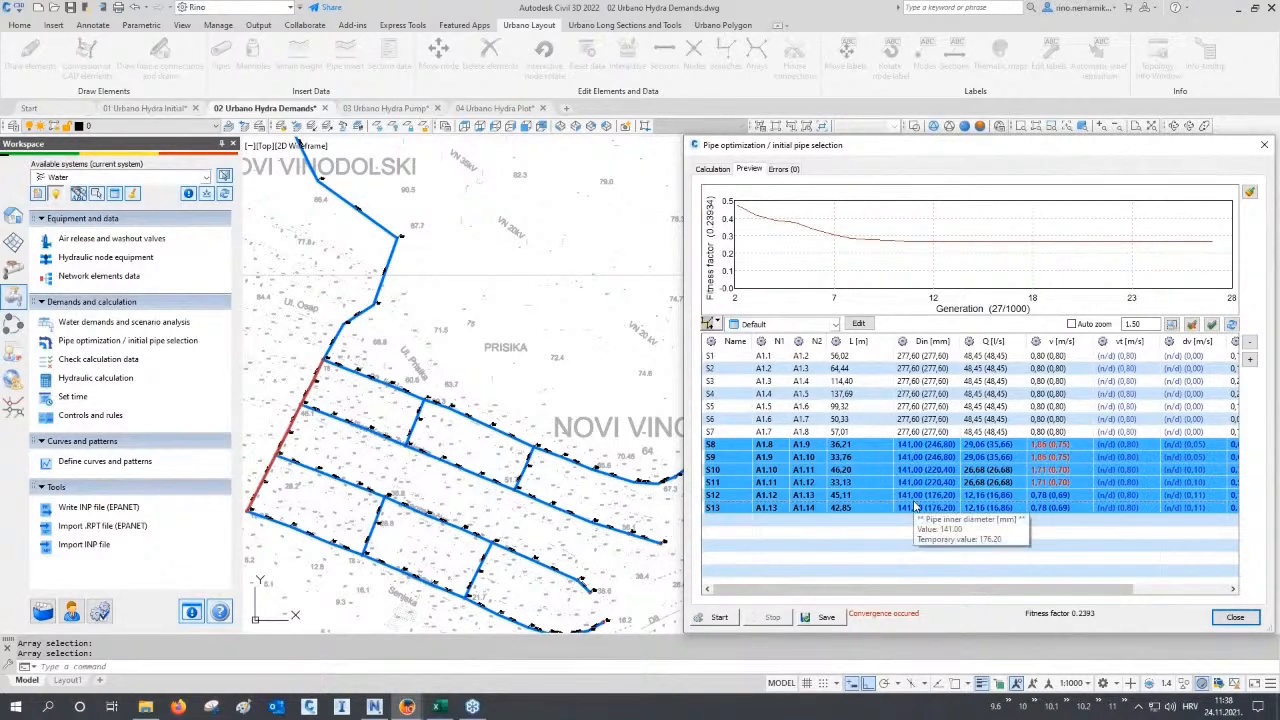
{"action": "left_click", "coordinate": [826, 617]}
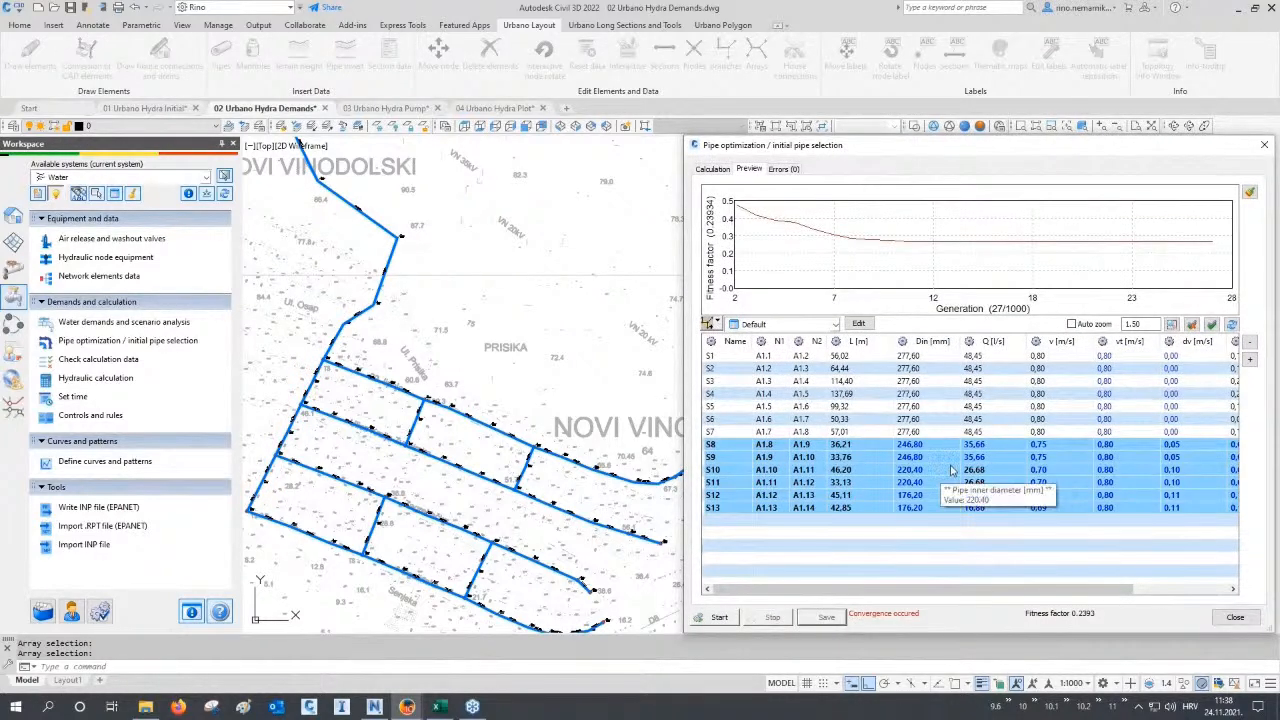
{"action": "left_click_drag", "start_coordinate": [1020, 589], "coordinate": [1127, 607]}
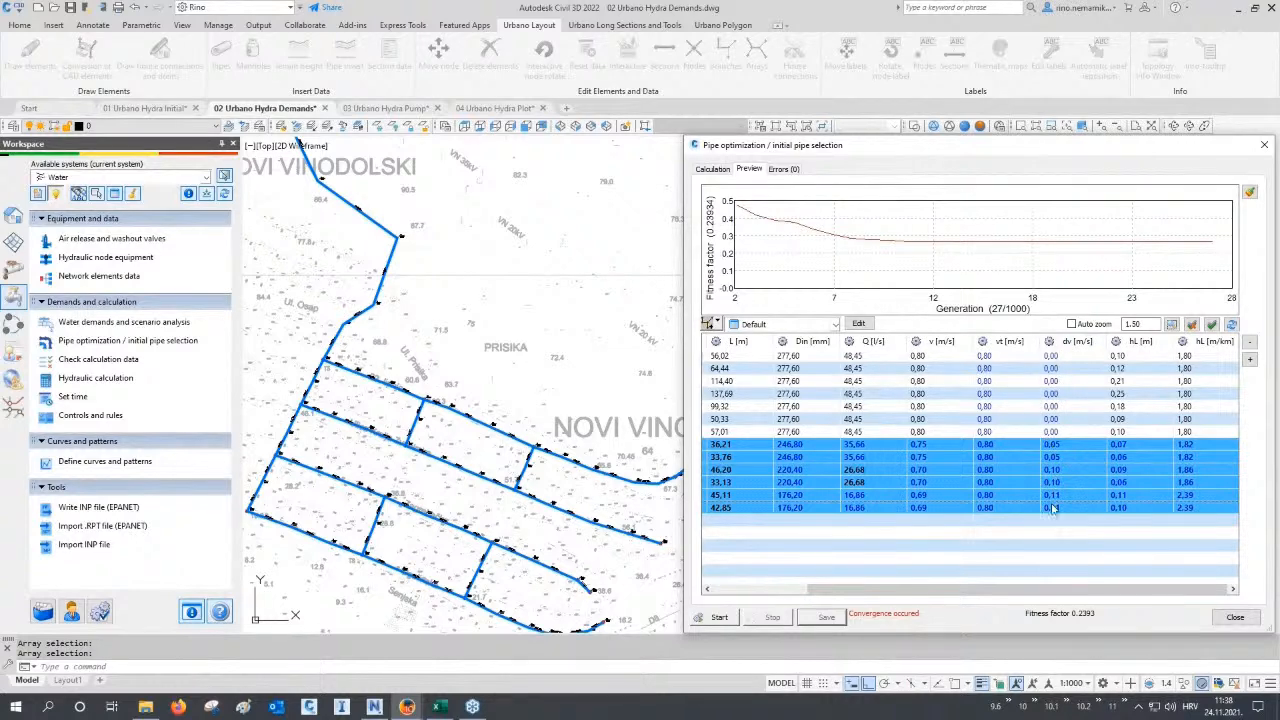
{"action": "mouse_move", "coordinate": [1052, 514]}
{"action": "left_click", "coordinate": [1232, 618]}
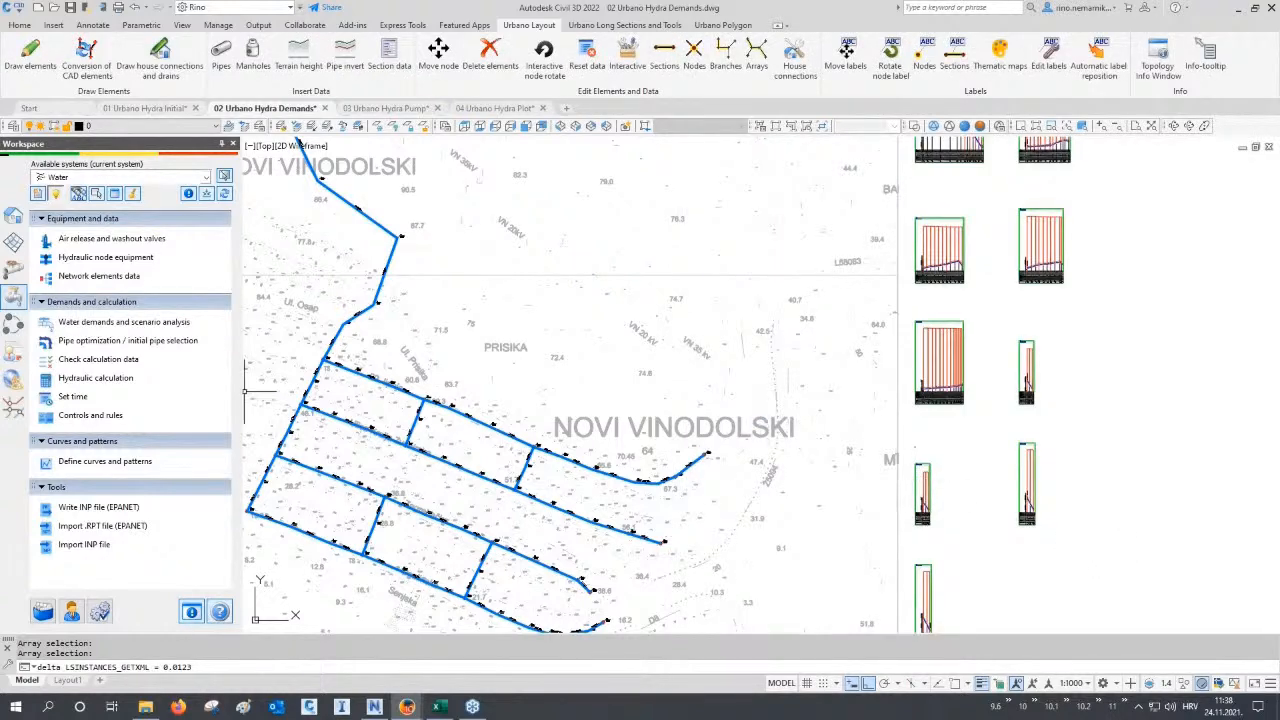
Show the 4 Velocity theme mapping for the sections on the plan and examine the coloured pipes and velocity legend.
{"action": "left_click", "coordinate": [13, 216]}
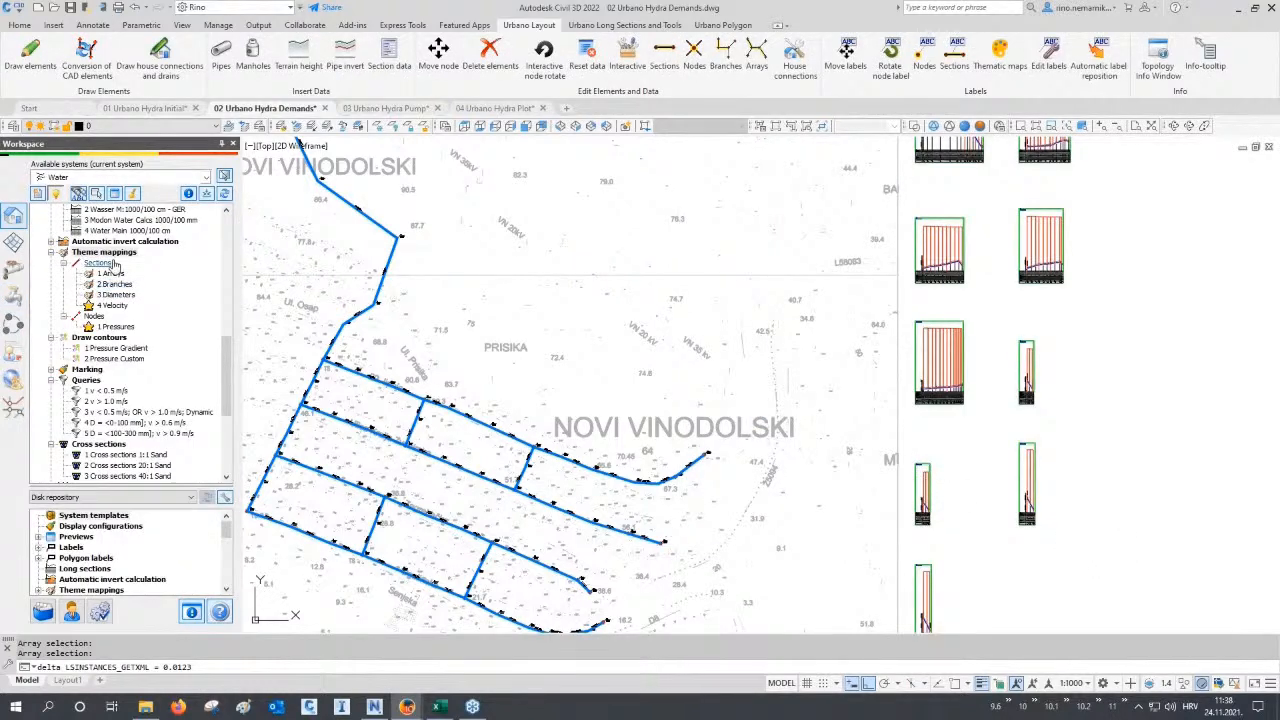
{"action": "double_click", "coordinate": [110, 306]}
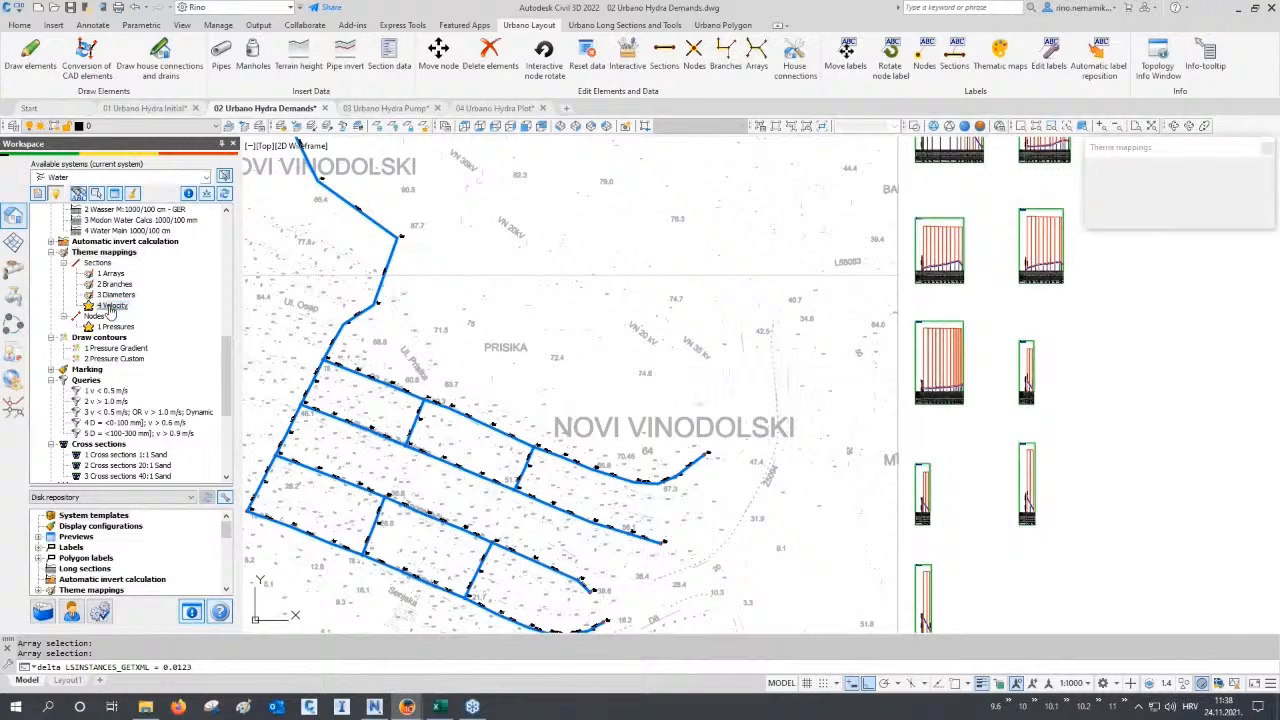
{"action": "left_click", "coordinate": [1100, 213]}
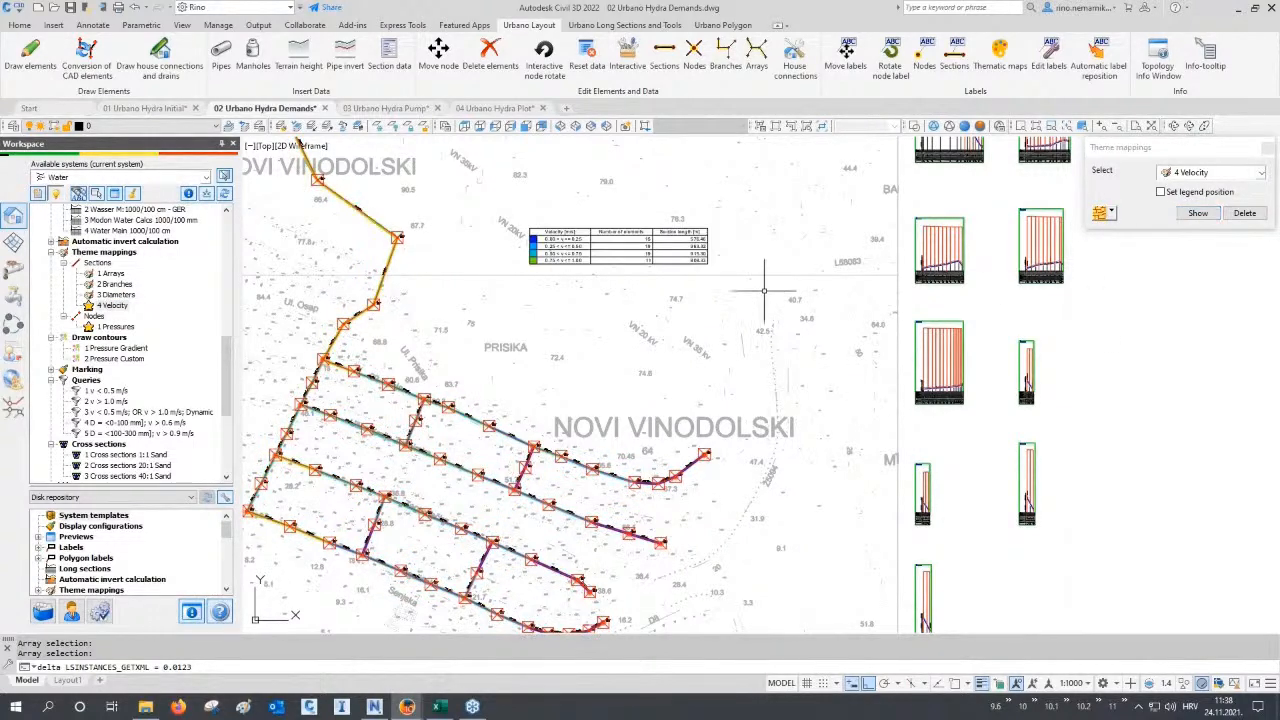
{"action": "middle_click_drag", "start_coordinate": [766, 286], "coordinate": [841, 267]}
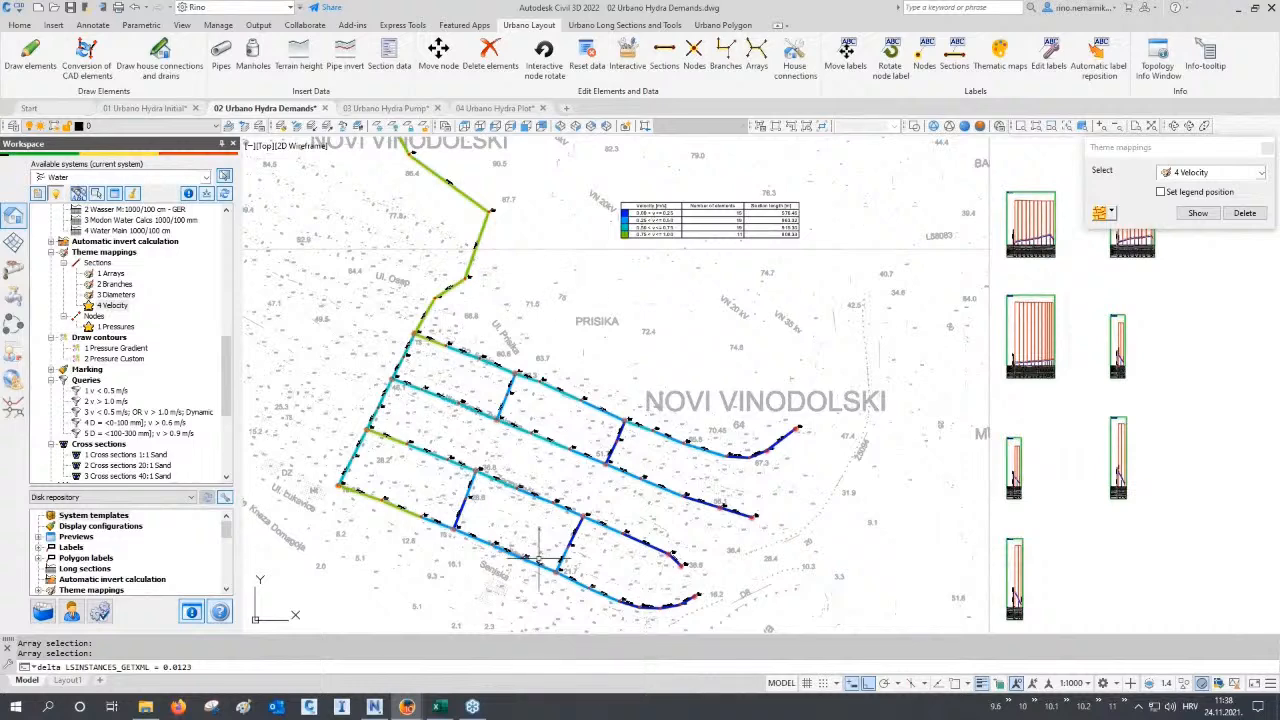
{"action": "scroll", "coordinate": [355, 392], "scroll_direction": "up", "scroll_amount": 2}
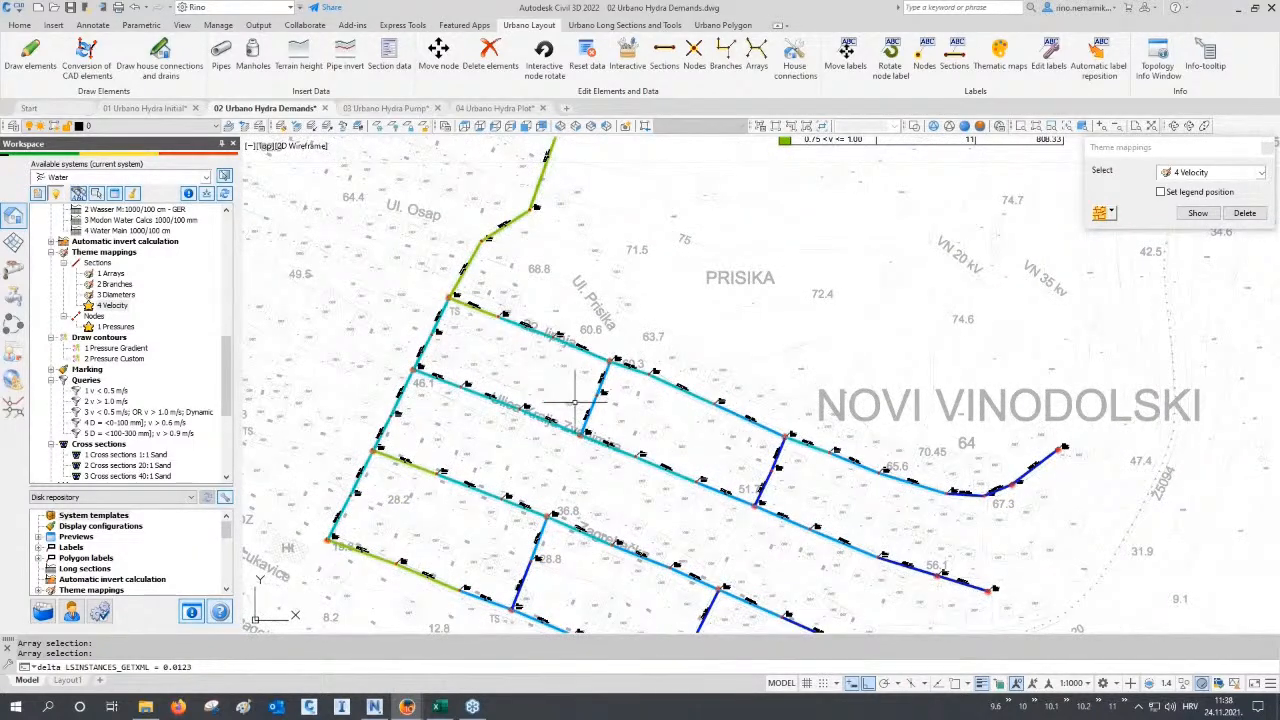
{"action": "scroll", "coordinate": [578, 419], "scroll_direction": "down", "scroll_amount": 2}
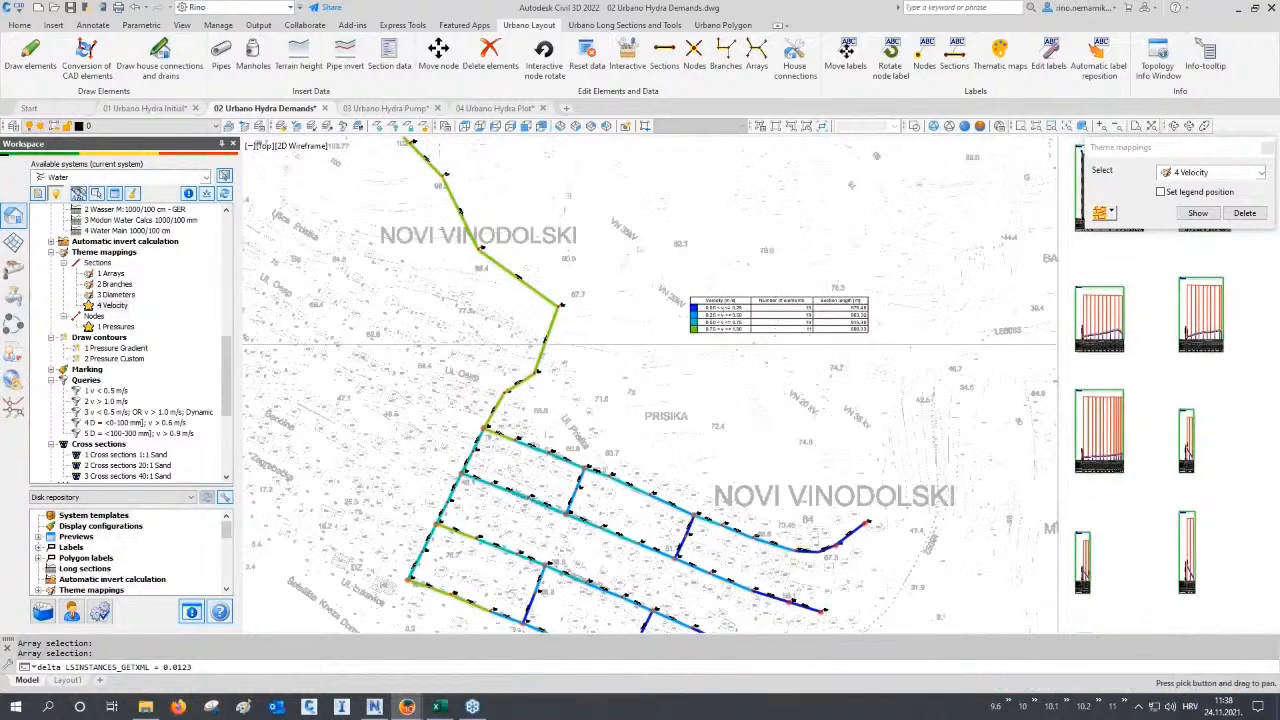
{"action": "scroll", "coordinate": [745, 318], "scroll_direction": "up", "scroll_amount": 5}
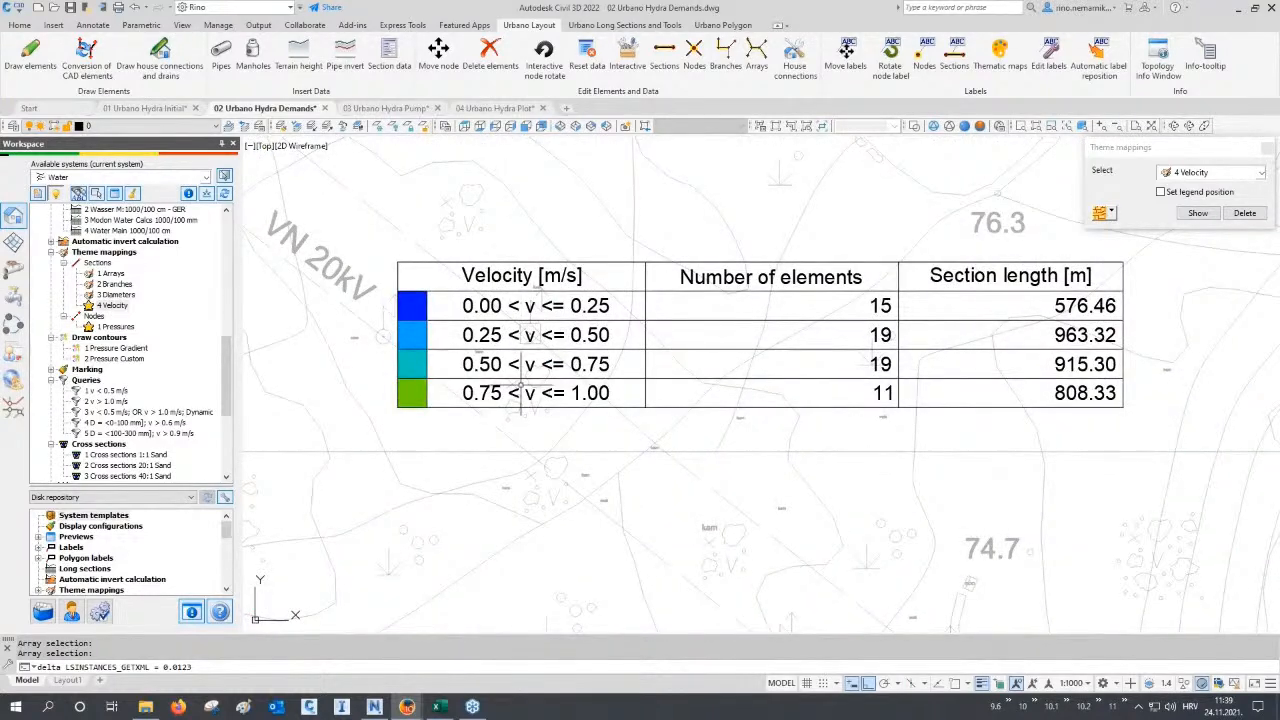
{"action": "scroll", "coordinate": [780, 225], "scroll_direction": "down", "scroll_amount": 6}
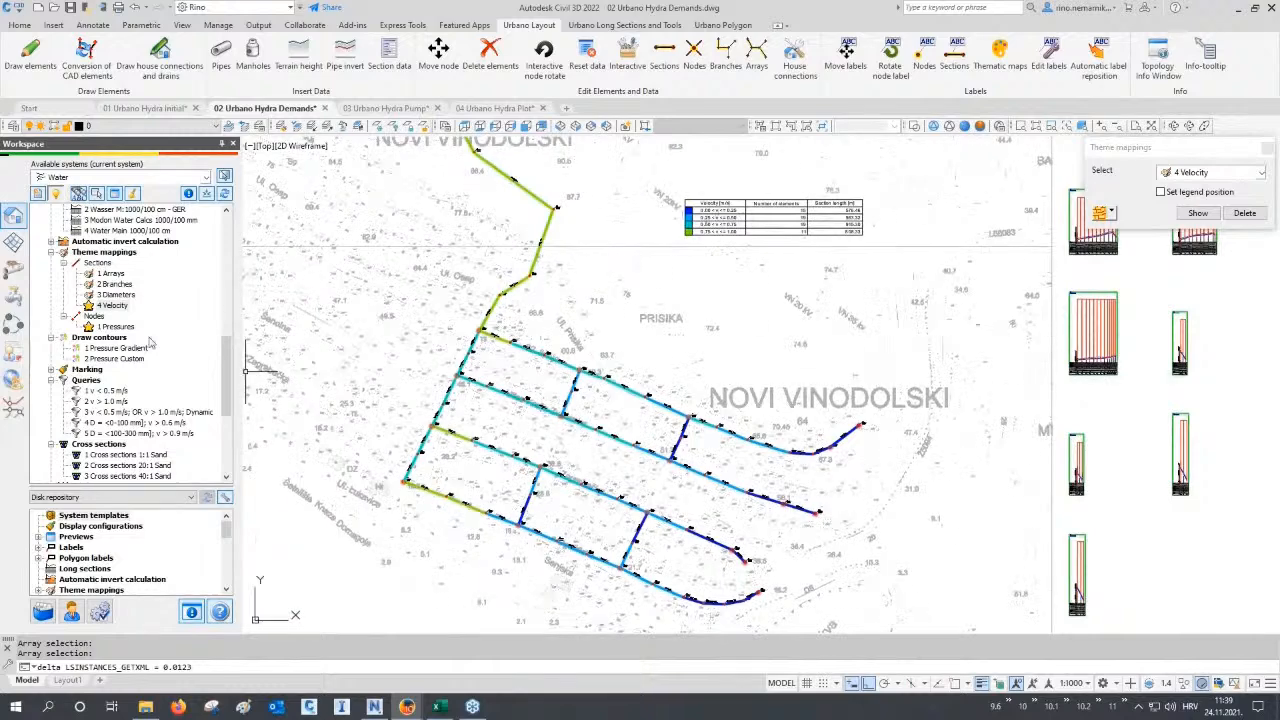
Open the 4 Section Hydraulics table and mark the velocities of all sections from the earlier high-velocity query.
{"action": "left_click", "coordinate": [115, 194]}
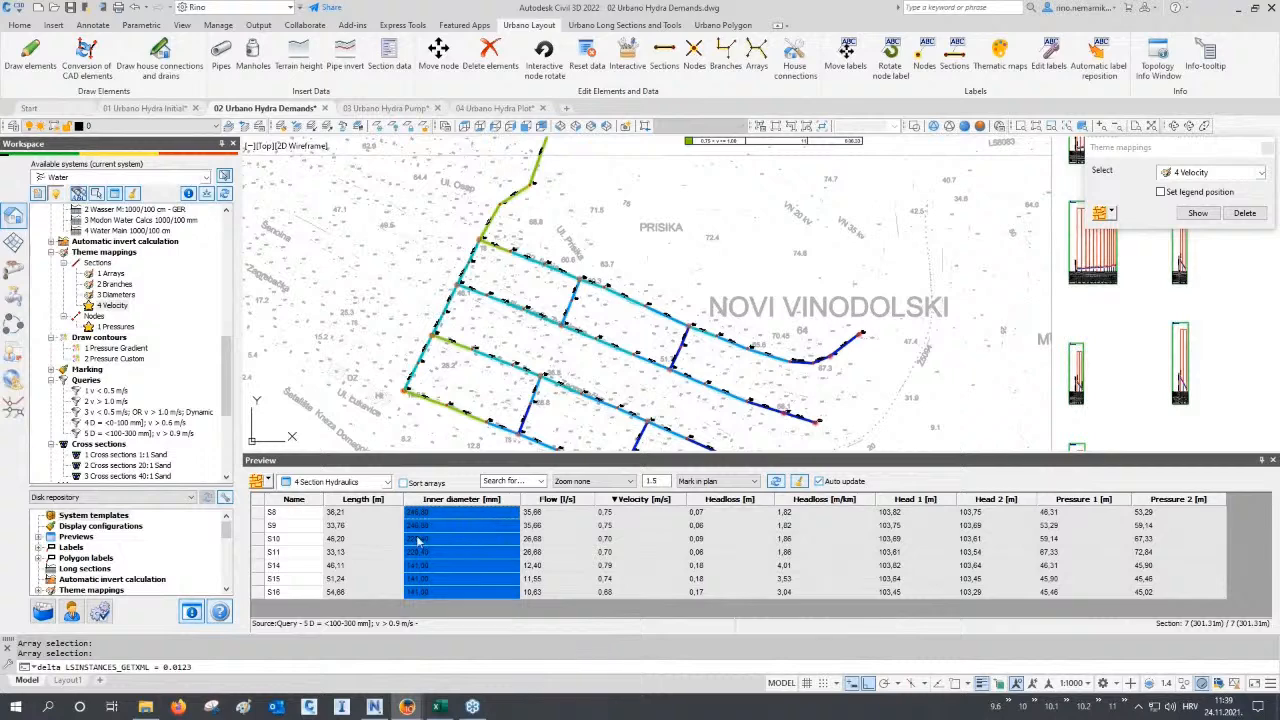
{"action": "left_click", "coordinate": [627, 514]}
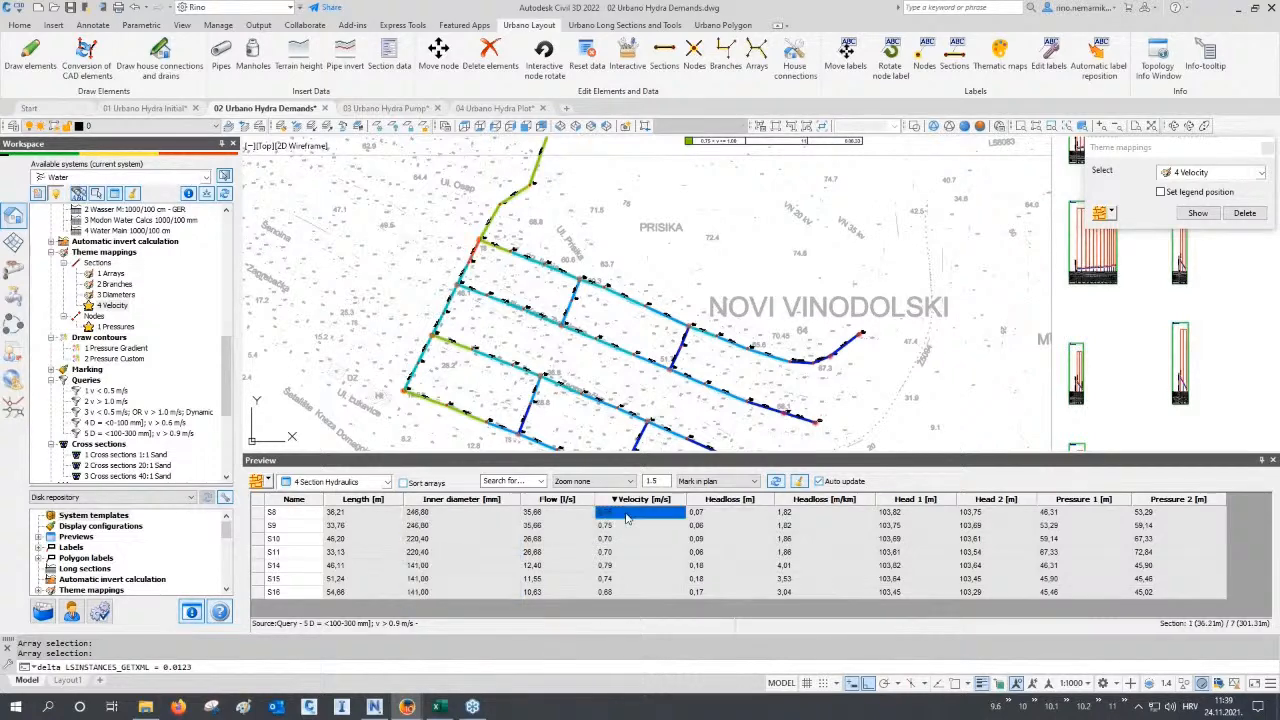
{"action": "left_click_drag", "start_coordinate": [631, 517], "coordinate": [628, 597]}
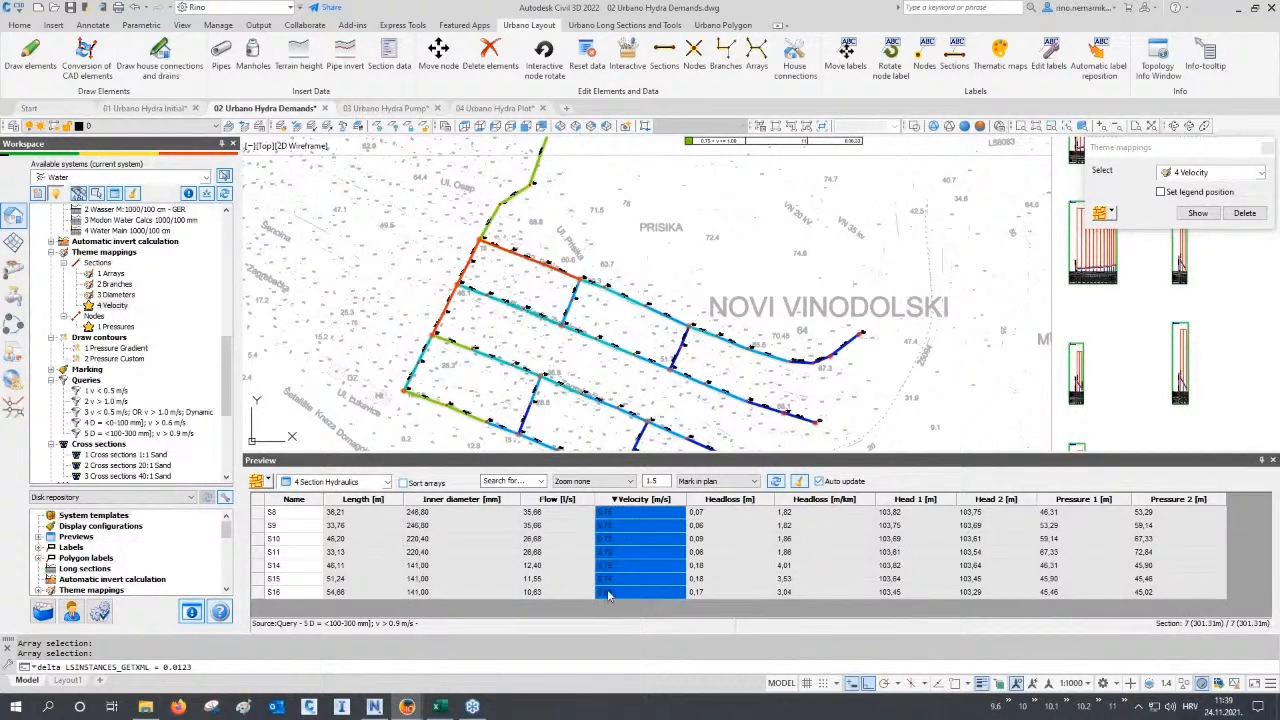
List all network sections by velocity, locate the slowest ones on the plan, and reverse the sorting to mark the fastest section.
{"action": "left_click", "coordinate": [256, 484]}
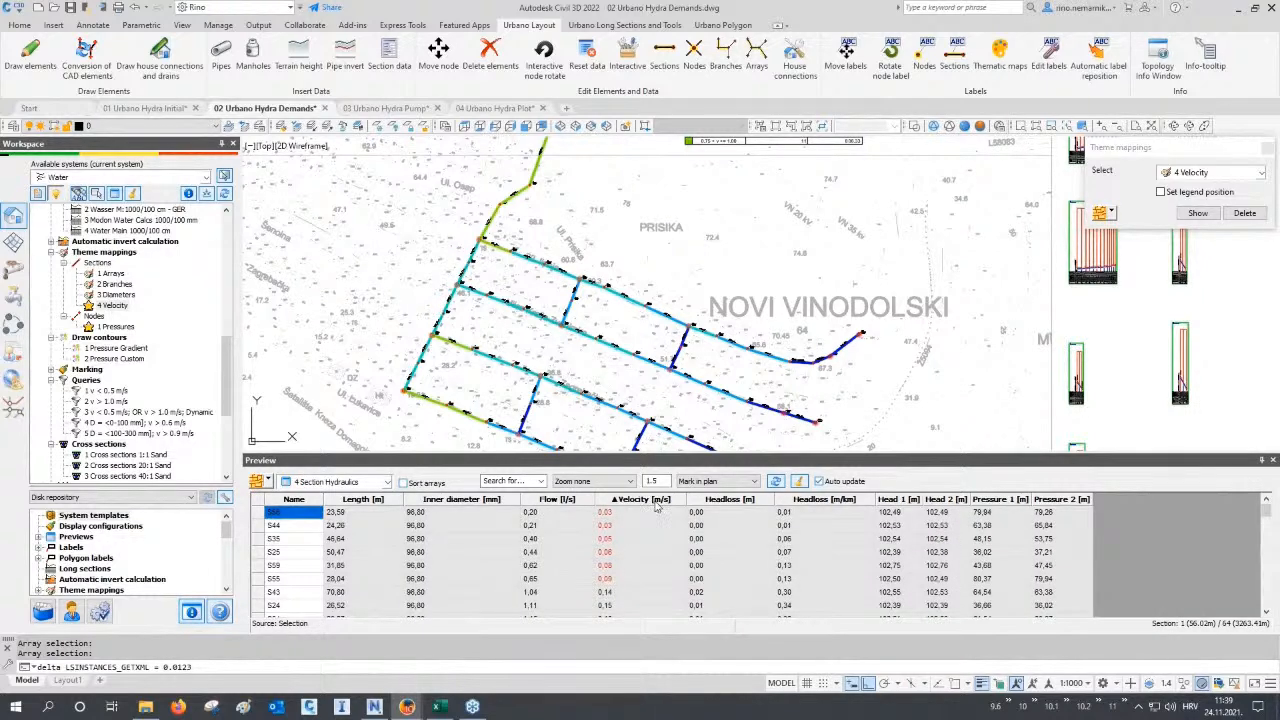
{"action": "left_click_drag", "start_coordinate": [632, 580], "coordinate": [628, 513]}
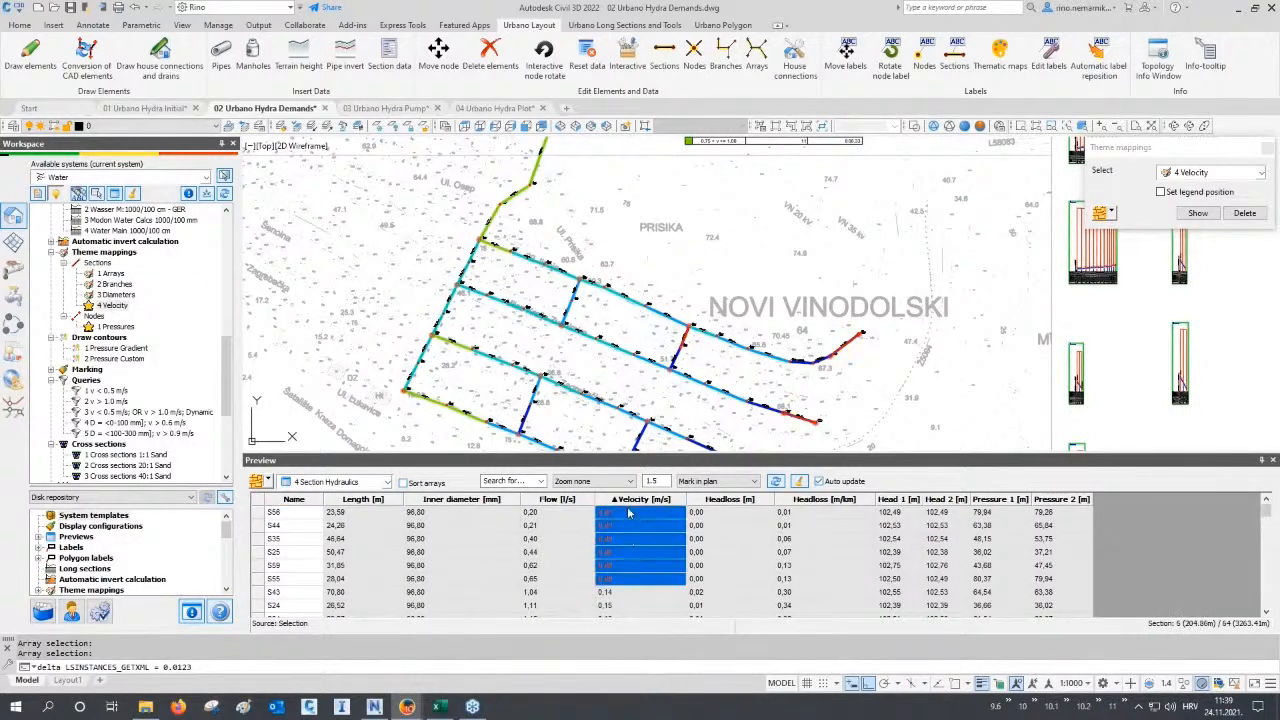
{"action": "middle_click_drag", "start_coordinate": [633, 414], "coordinate": [623, 329]}
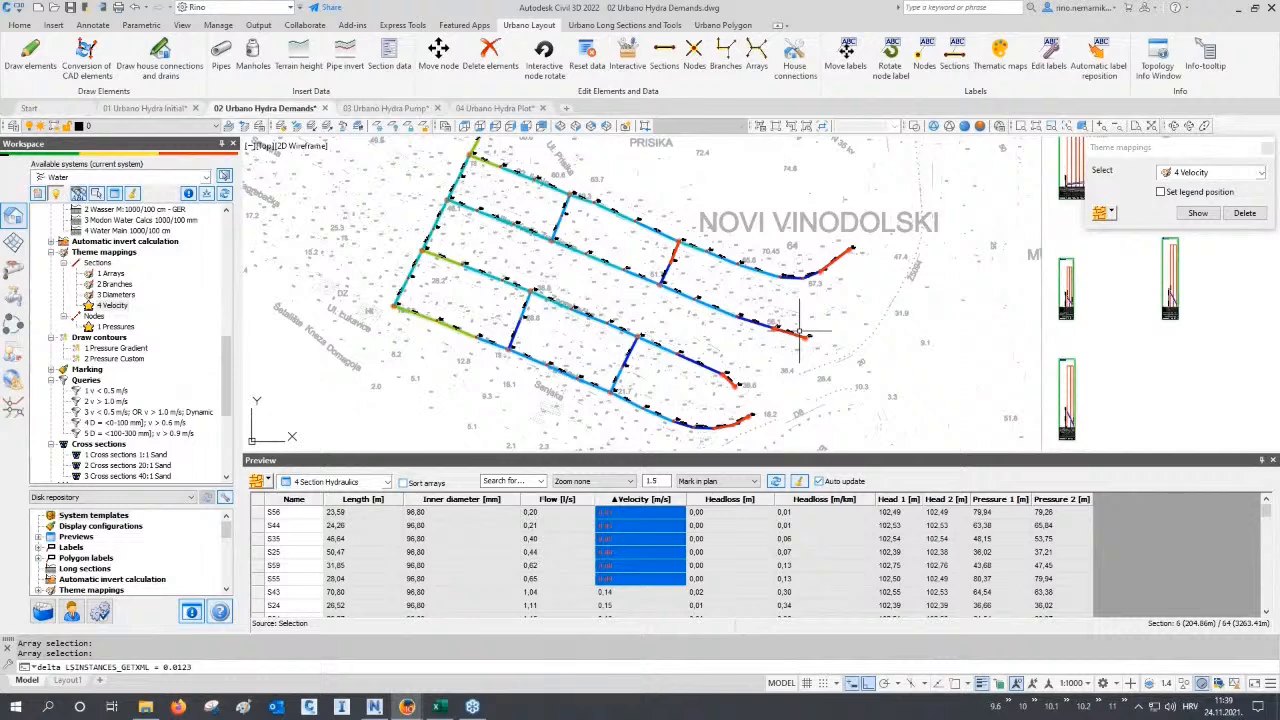
{"action": "left_click", "coordinate": [660, 500]}
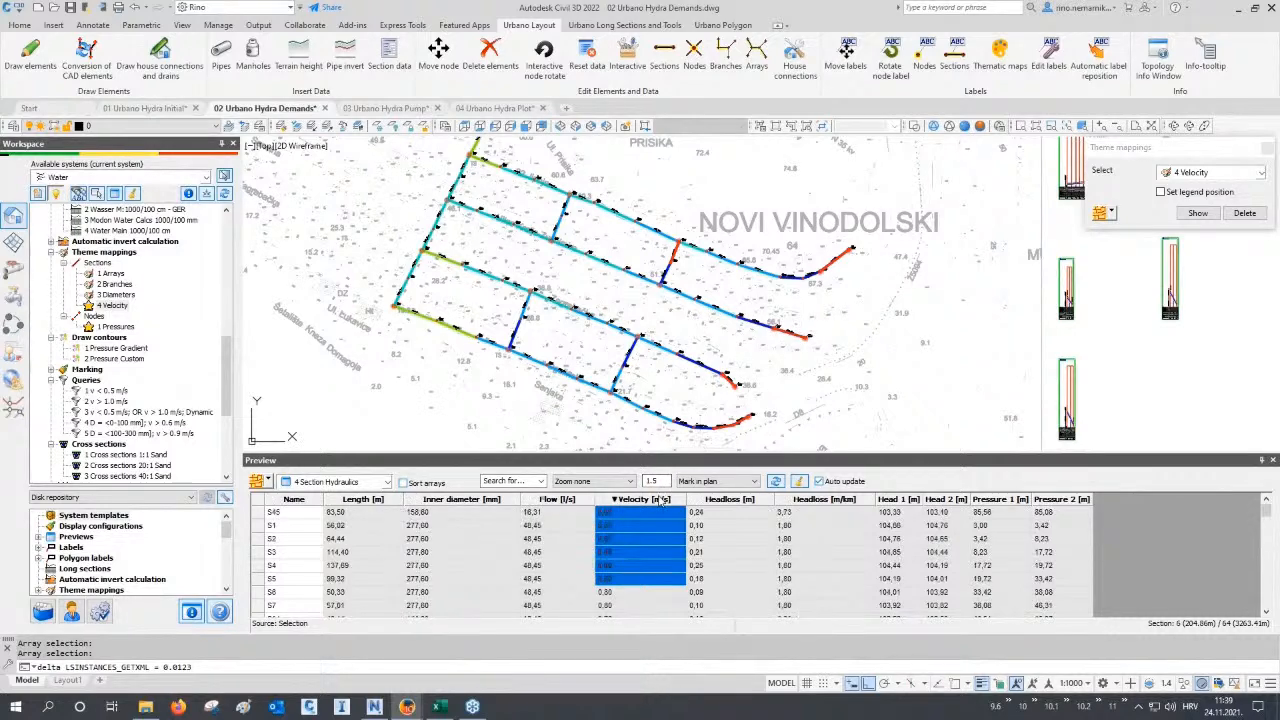
{"action": "left_click", "coordinate": [630, 514]}
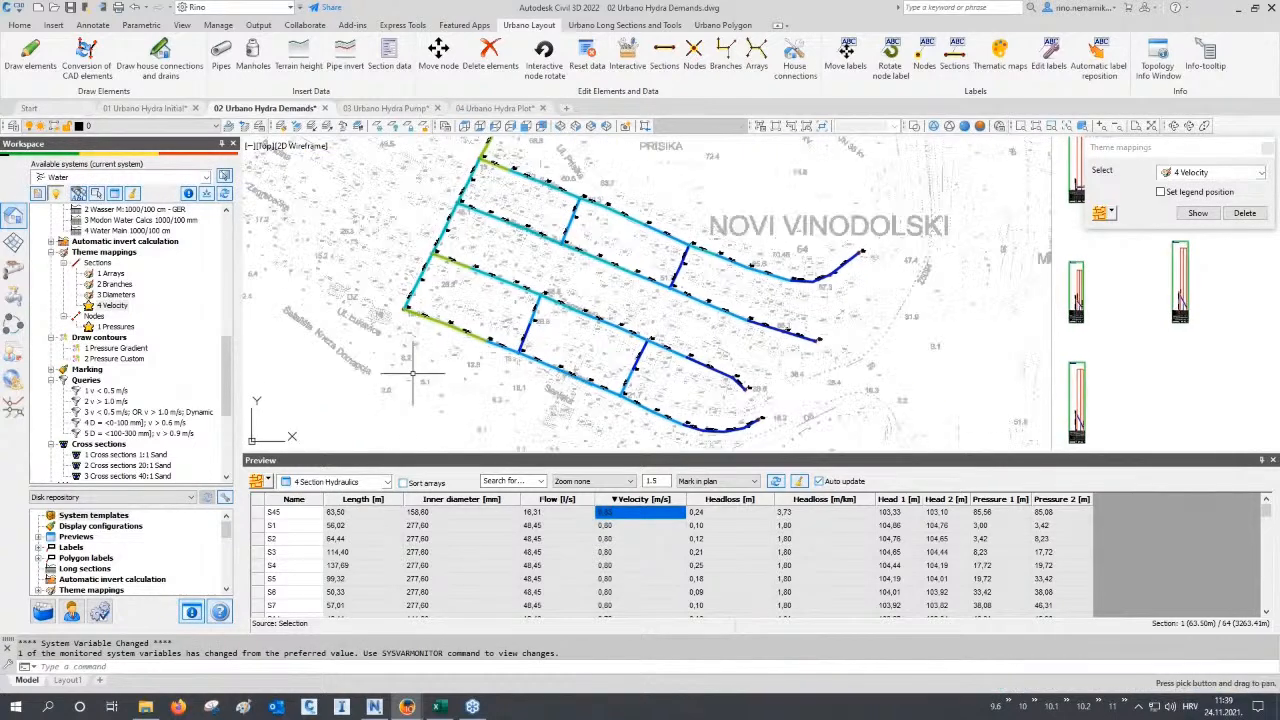
Switch the table to 2 Node Hydraulics, sort it by ascending starting pressure and mark nodes A1.1 to A1.5.
{"action": "left_click", "coordinate": [348, 483]}
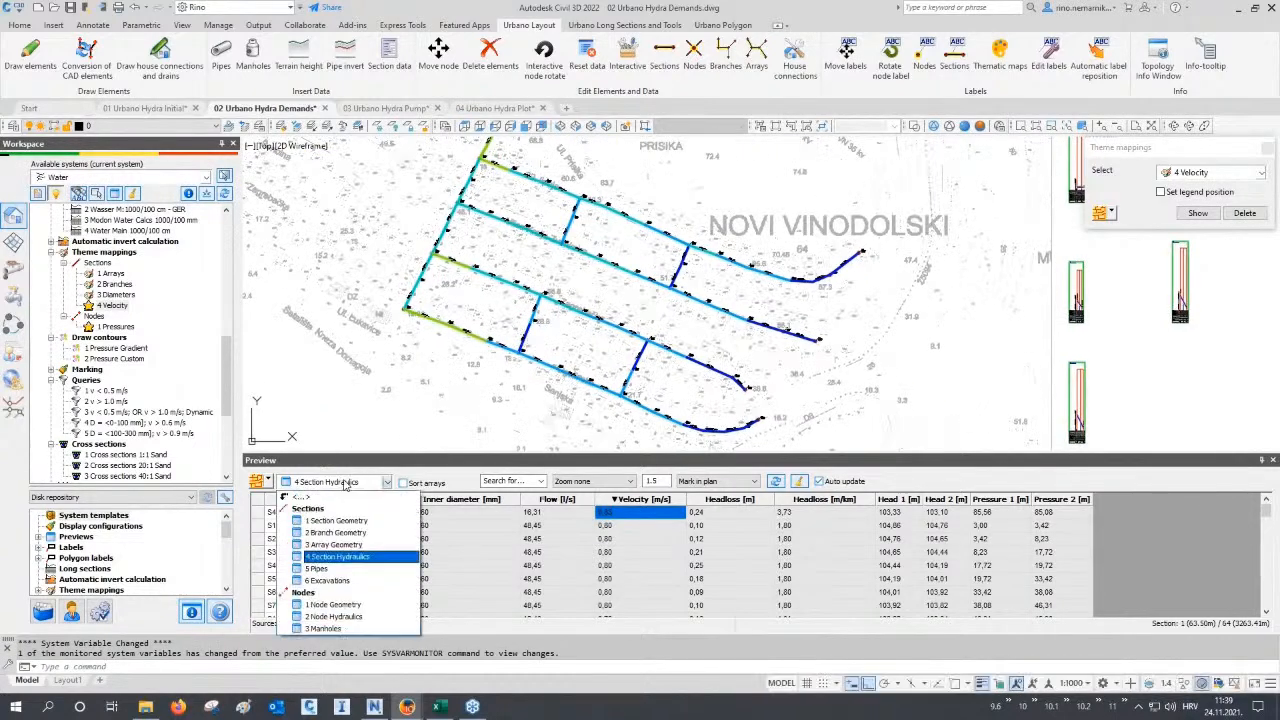
{"action": "left_click", "coordinate": [356, 618]}
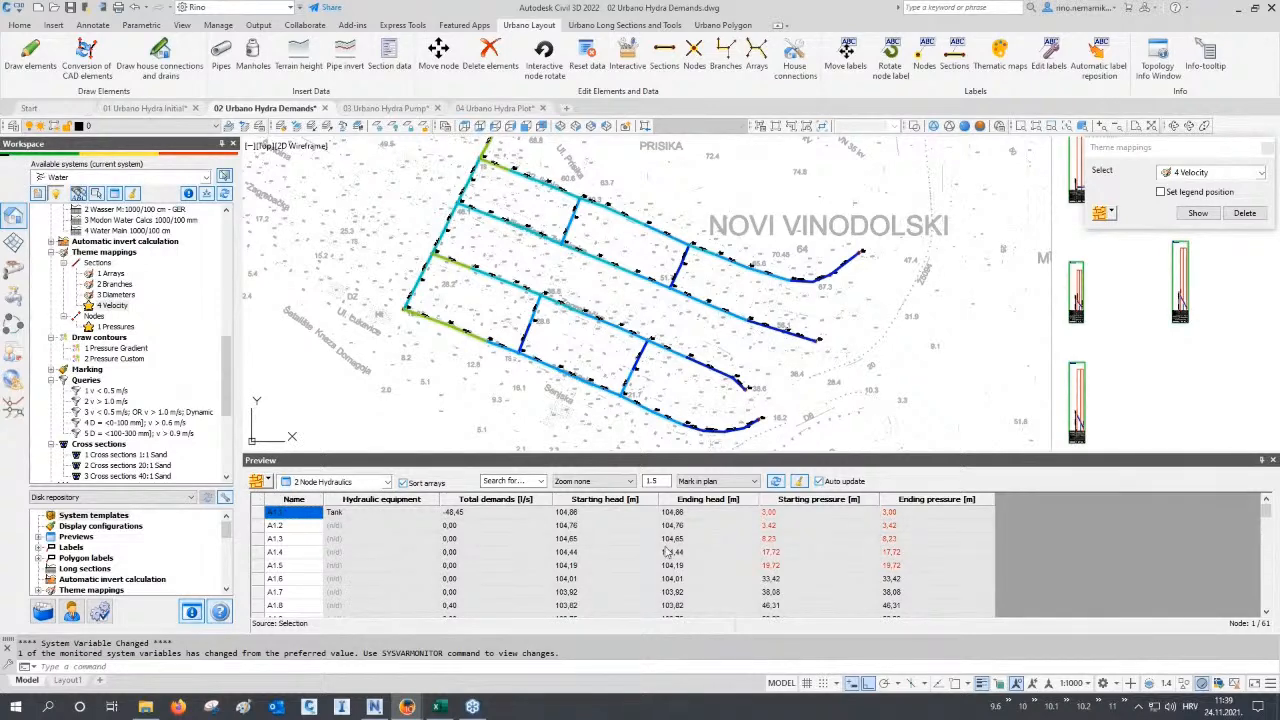
{"action": "left_click", "coordinate": [832, 499]}
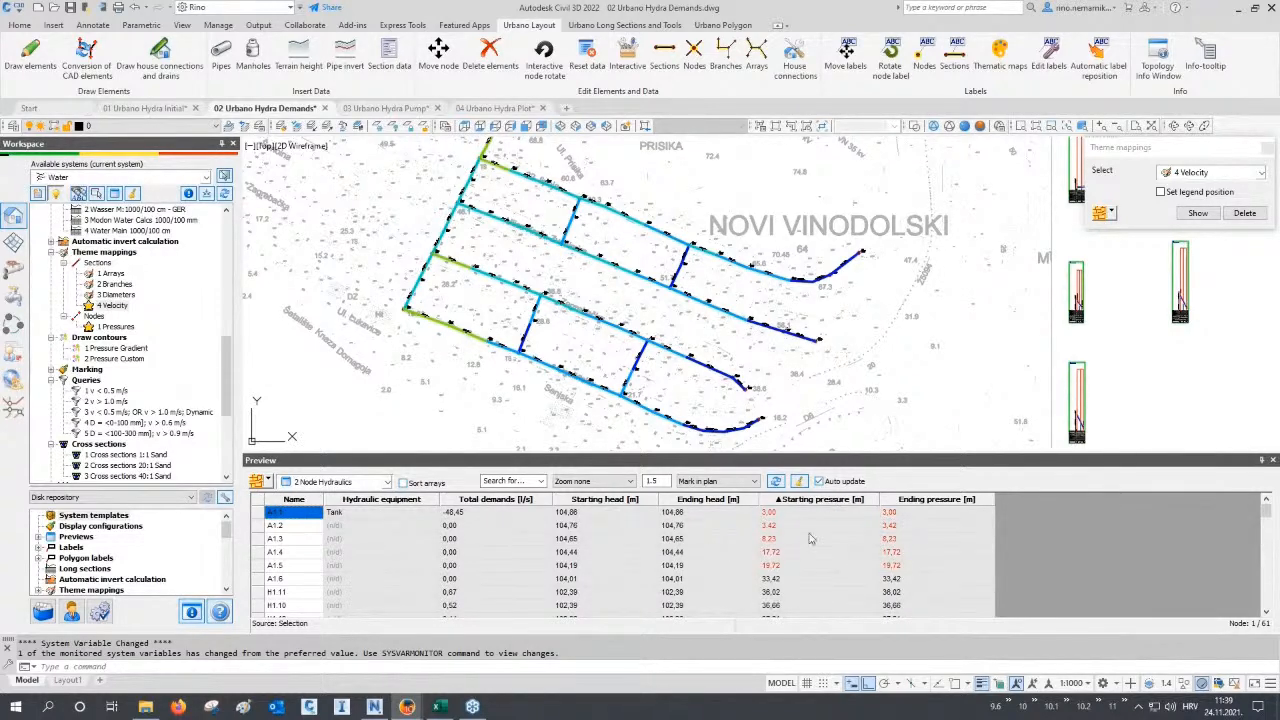
{"action": "left_click_drag", "start_coordinate": [797, 570], "coordinate": [798, 513]}
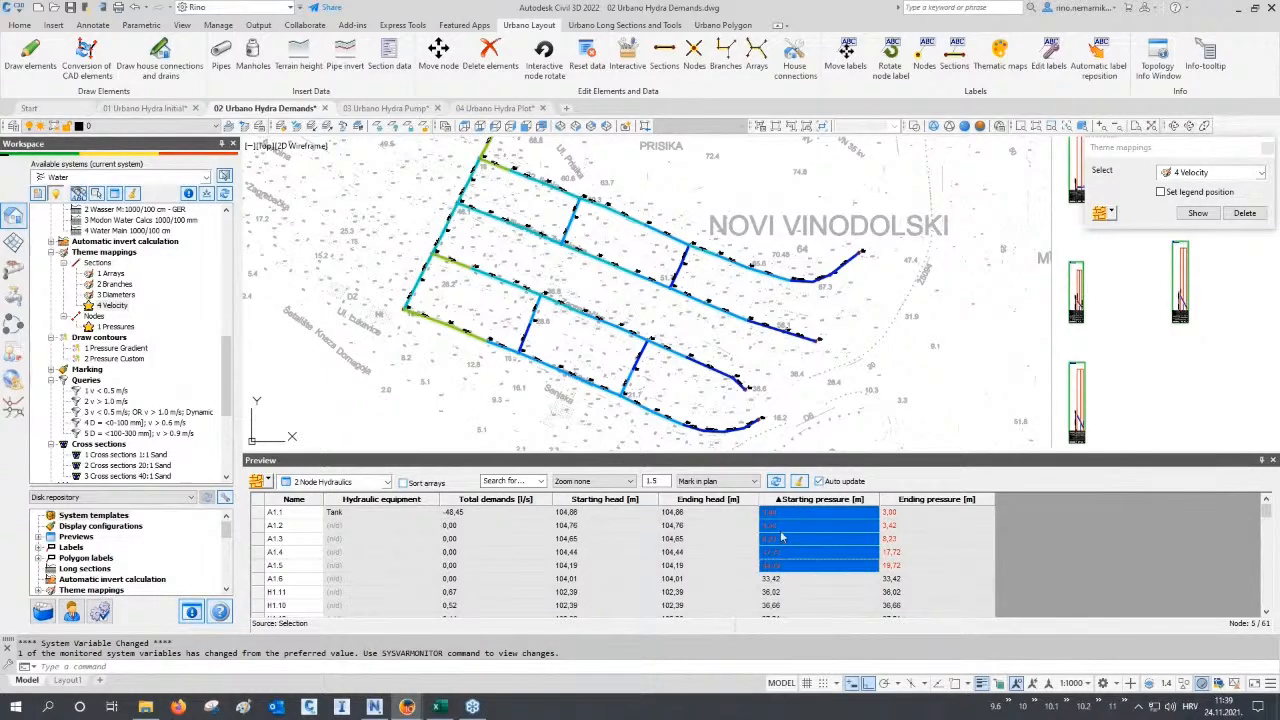
Examine the location and terrain heights of the marked low-pressure nodes along the upper transport pipeline.
{"action": "middle_click_drag", "start_coordinate": [741, 331], "coordinate": [738, 396]}
{"action": "scroll", "coordinate": [738, 400], "scroll_direction": "down", "scroll_amount": 2}
{"action": "middle_click_drag", "start_coordinate": [646, 233], "coordinate": [666, 338]}
{"action": "scroll", "coordinate": [666, 338], "scroll_direction": "up", "scroll_amount": 4}
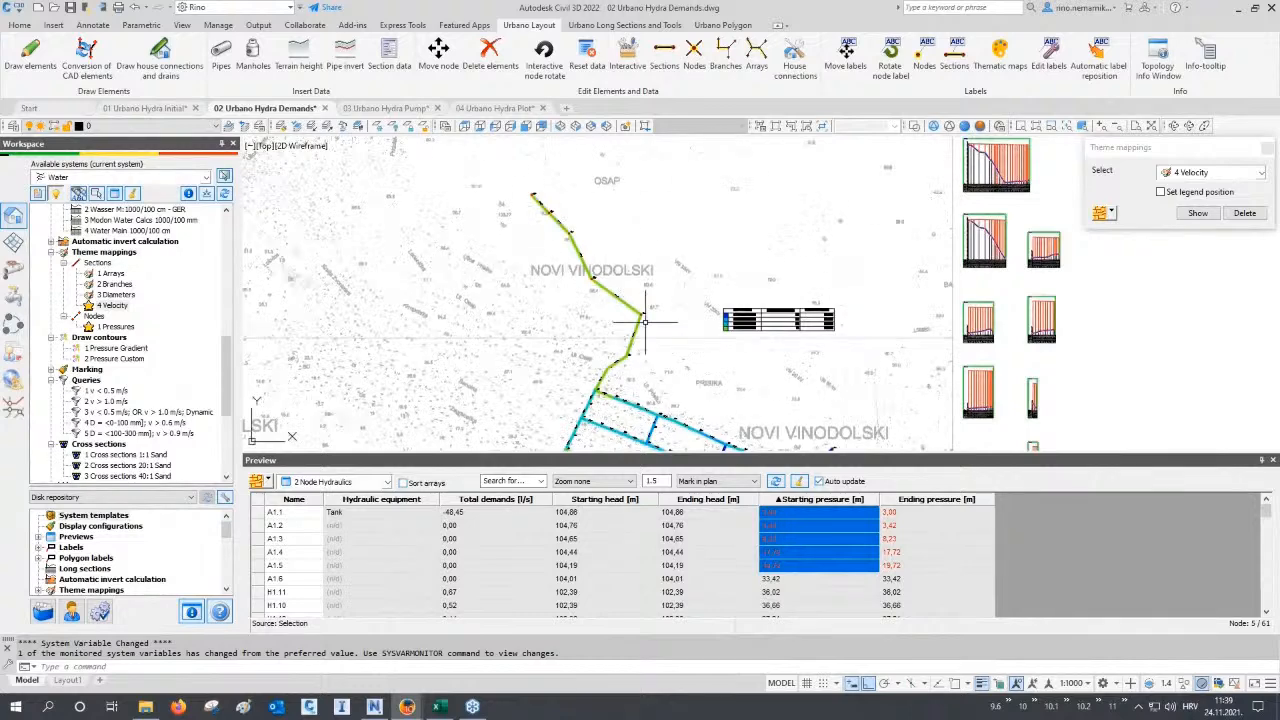
{"action": "scroll", "coordinate": [668, 402], "scroll_direction": "down", "scroll_amount": 2}
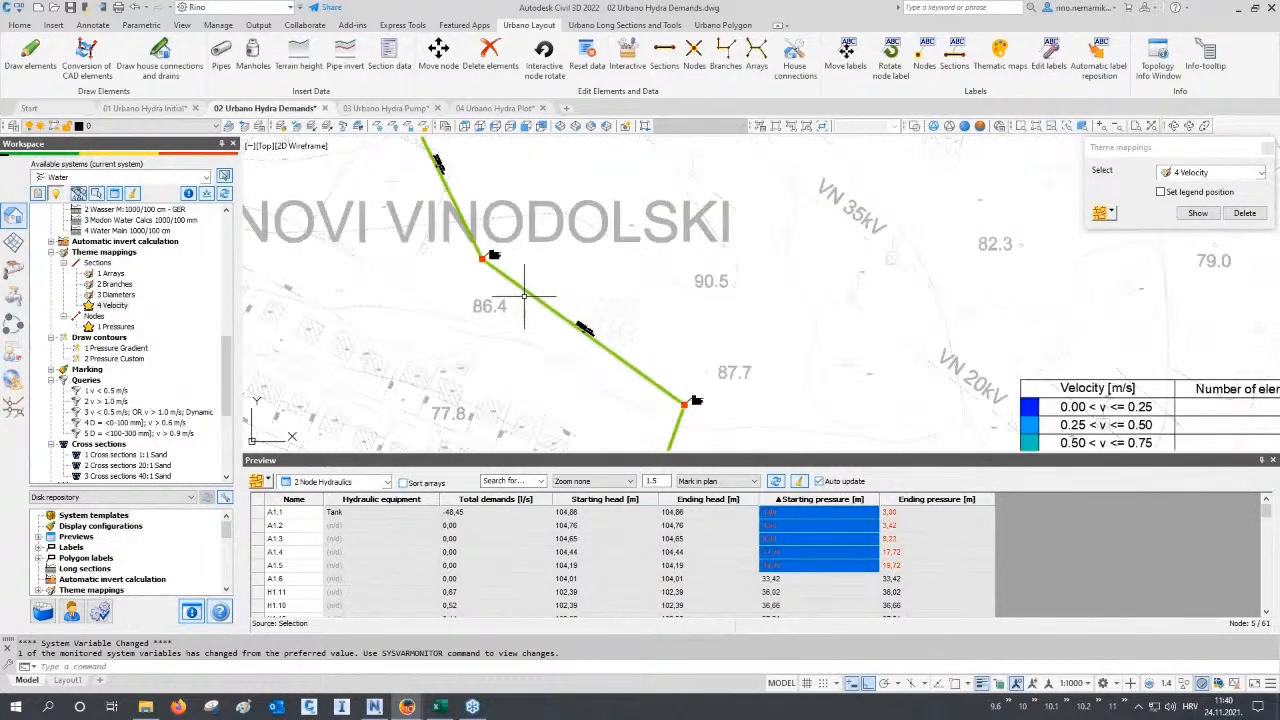
{"action": "middle_click_drag", "start_coordinate": [525, 297], "coordinate": [582, 388]}
{"action": "middle_click_drag", "start_coordinate": [457, 222], "coordinate": [528, 349]}
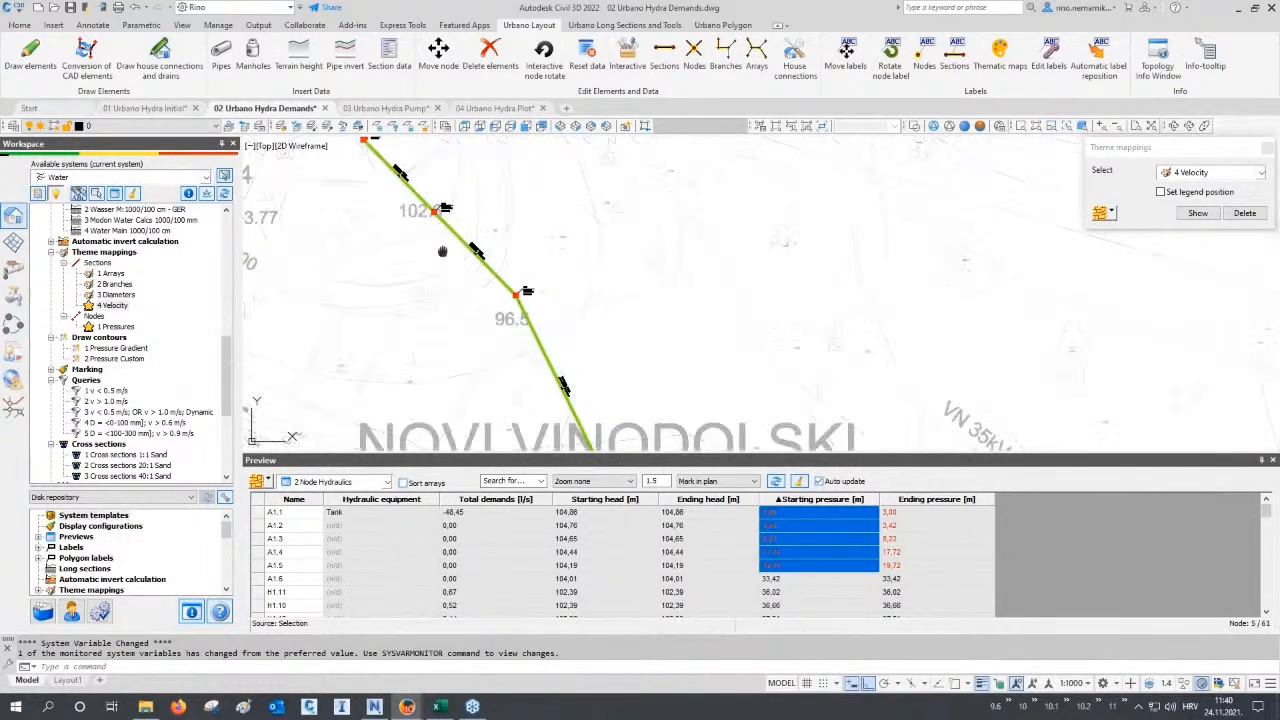
{"action": "middle_click_drag", "start_coordinate": [441, 250], "coordinate": [480, 314]}
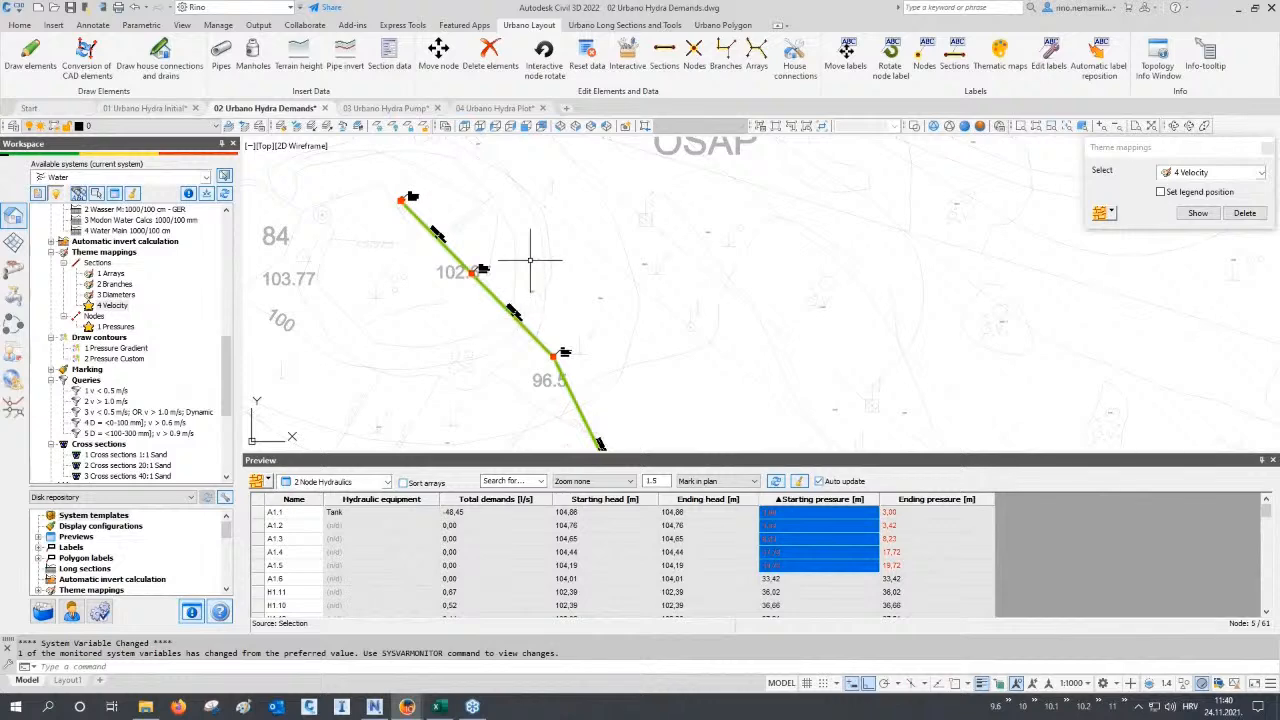
Sort the nodes by descending starting pressure and review the highest pressures with the whole distribution network in view.
{"action": "scroll", "coordinate": [531, 261], "scroll_direction": "down", "scroll_amount": 5}
{"action": "middle_click_drag", "start_coordinate": [600, 374], "coordinate": [616, 197]}
{"action": "left_click", "coordinate": [812, 499]}
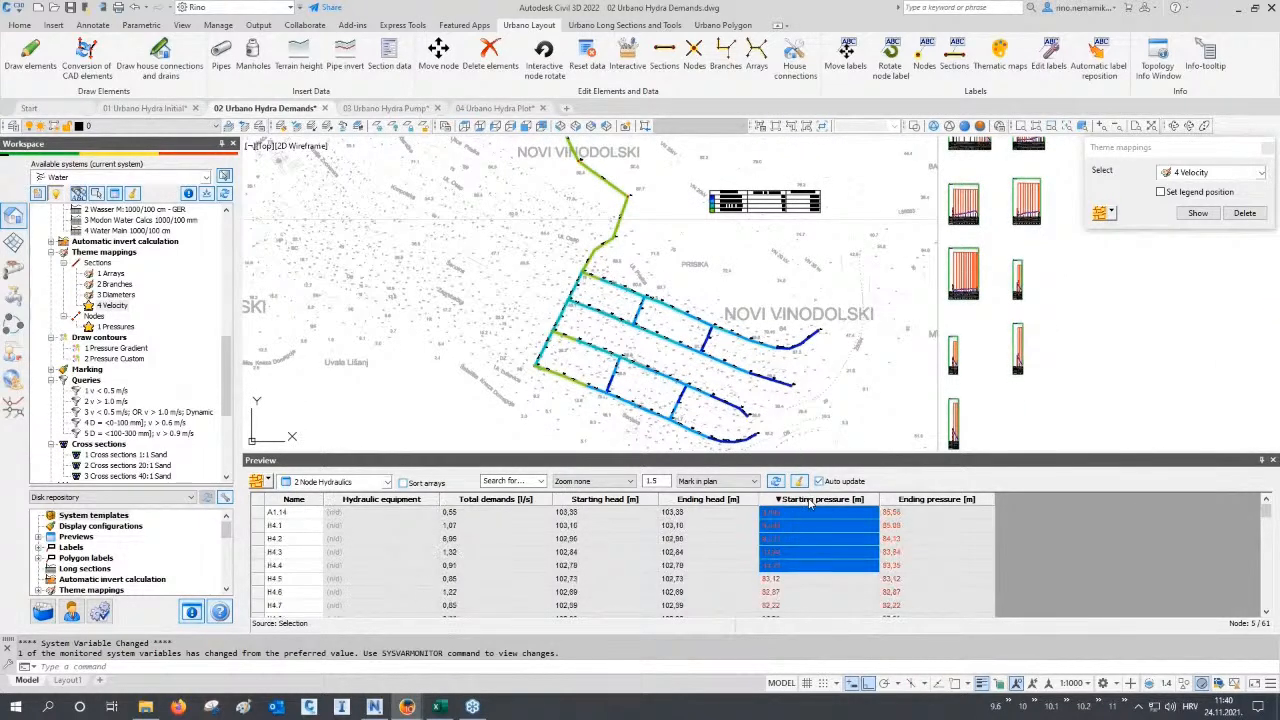
{"action": "scroll", "coordinate": [802, 530], "scroll_direction": "down", "scroll_amount": 5}
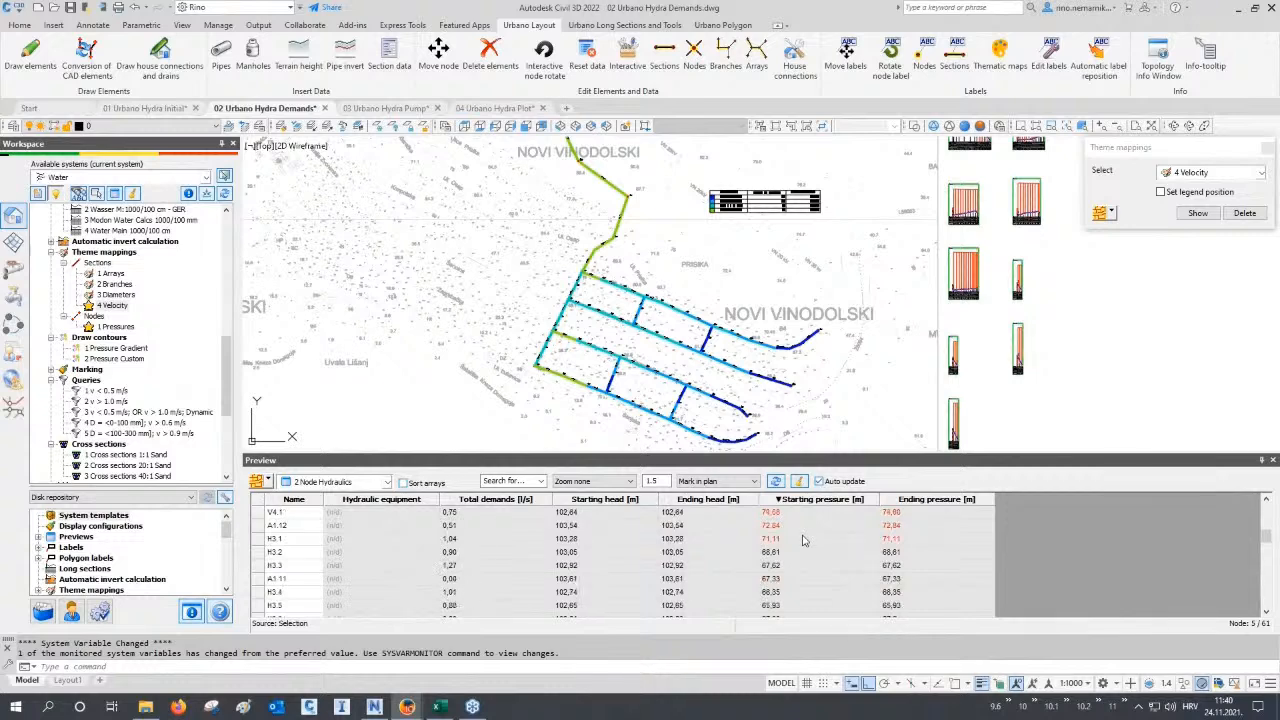
Mark the nodes from H3.1 to A1.14 with the highest starting pressures, examine their location on the plan, and close the table.
{"action": "left_click", "coordinate": [788, 540]}
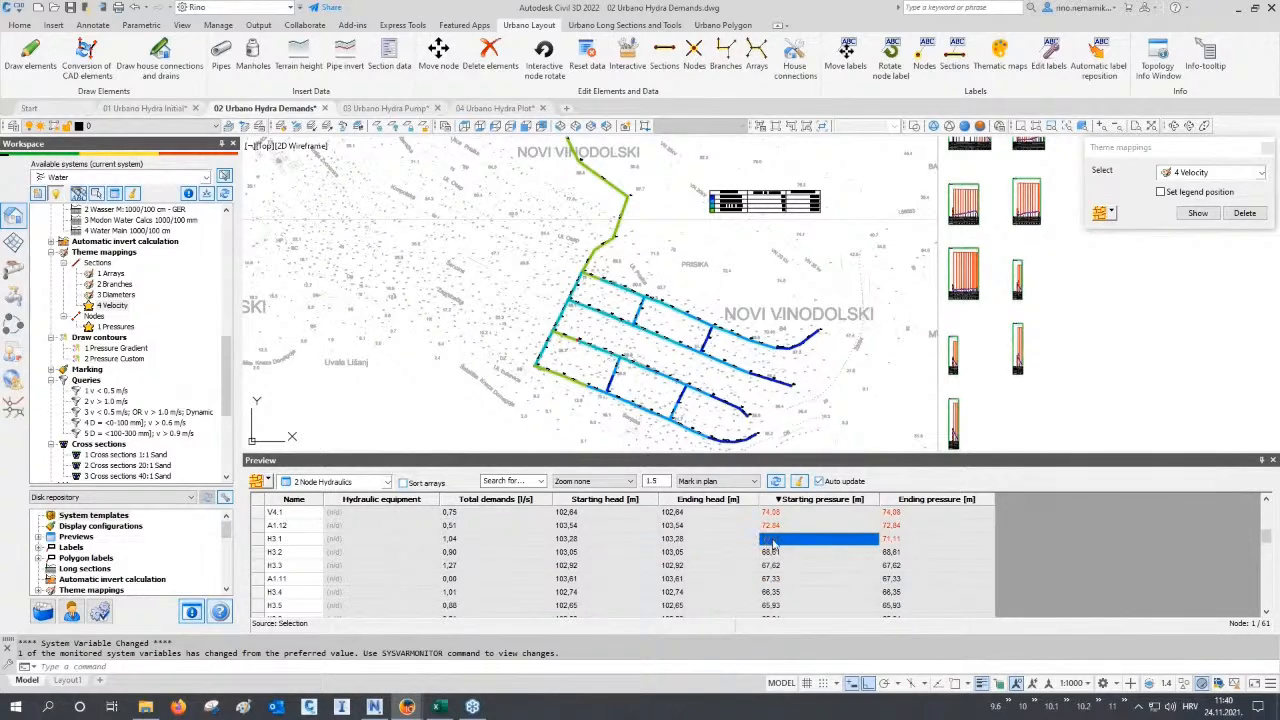
{"action": "left_click_drag", "start_coordinate": [793, 544], "coordinate": [797, 404]}
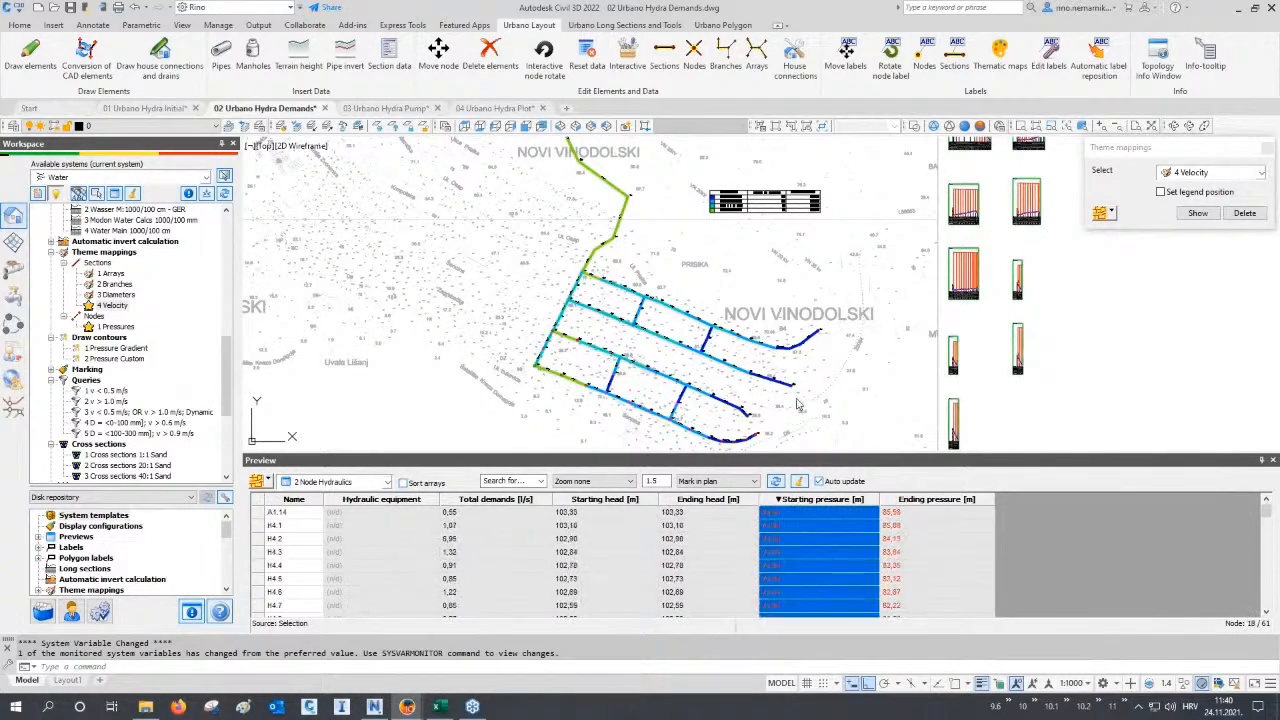
{"action": "scroll", "coordinate": [762, 404], "scroll_direction": "up", "scroll_amount": 7}
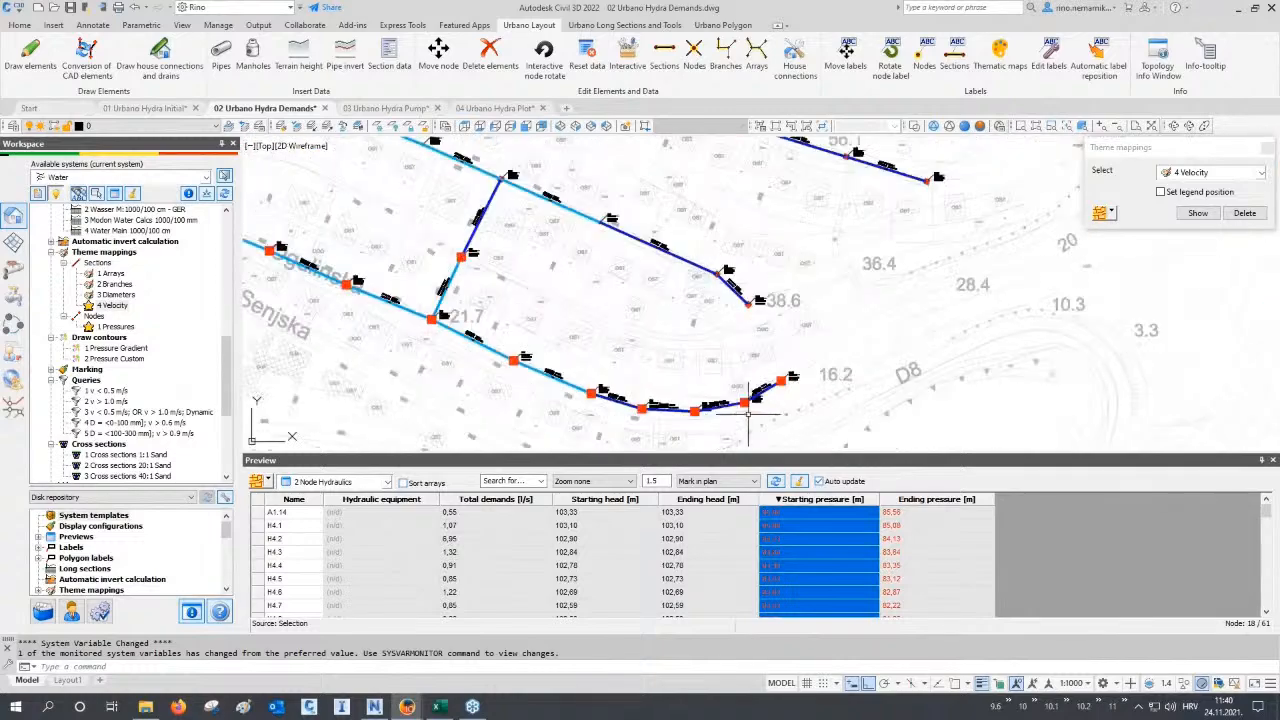
{"action": "middle_click_drag", "start_coordinate": [413, 320], "coordinate": [549, 398]}
{"action": "middle_click_drag", "start_coordinate": [352, 287], "coordinate": [544, 363]}
{"action": "scroll", "coordinate": [508, 294], "scroll_direction": "down", "scroll_amount": 4}
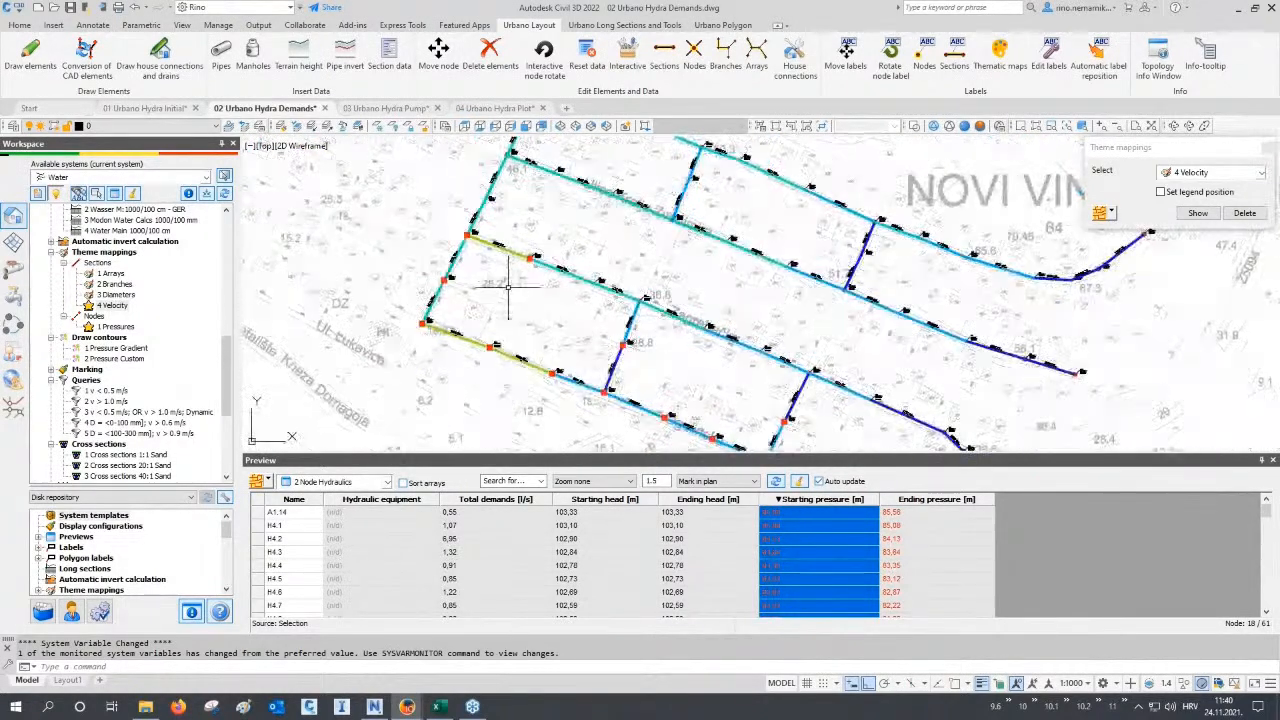
{"action": "middle_click_drag", "start_coordinate": [540, 314], "coordinate": [533, 325]}
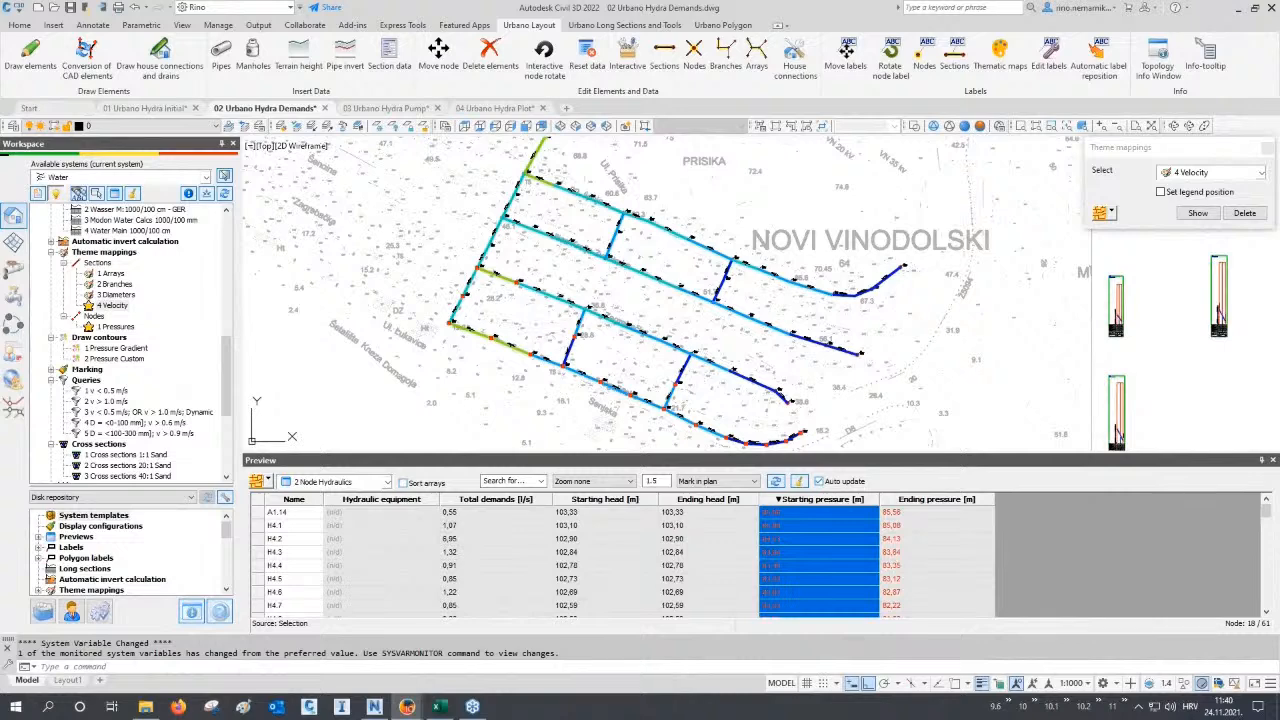
{"action": "type", "text": "re"}
{"action": "key", "text": "Return"}
{"action": "left_click", "coordinate": [1273, 460]}
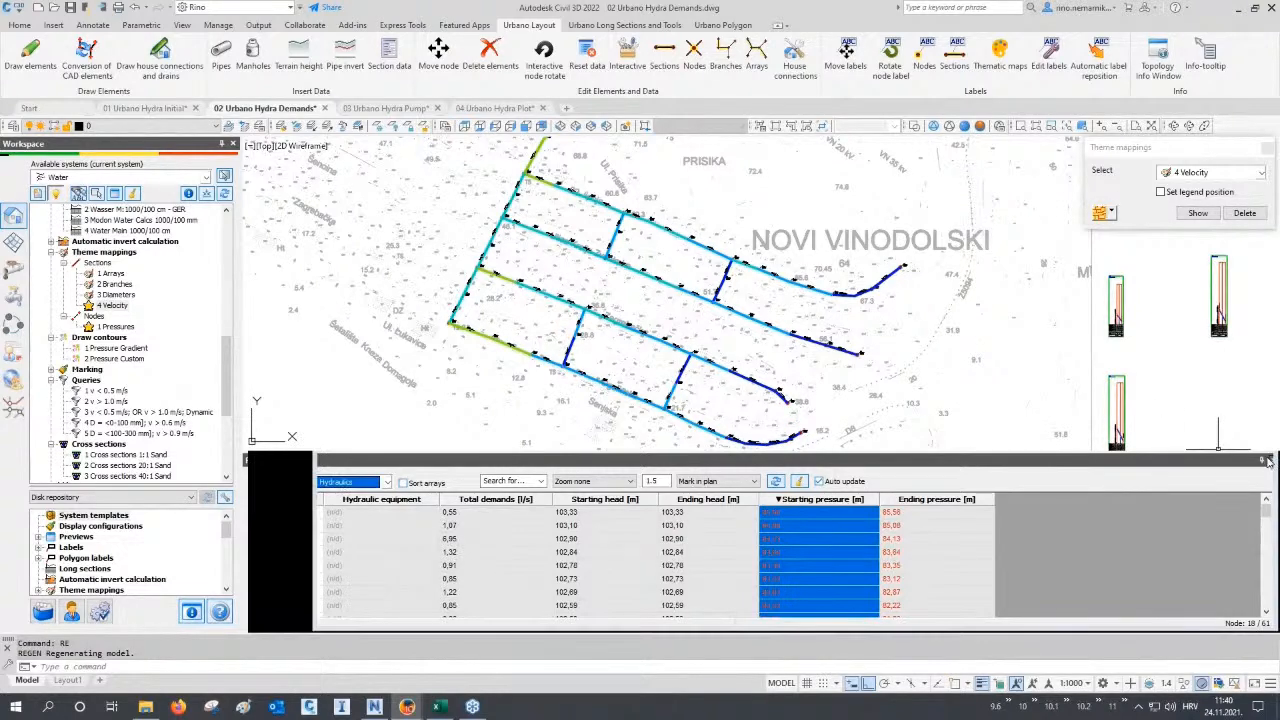
Show the 1 Pressures theme mapping on the nodes and regenerate the drawing.
{"action": "left_click", "coordinate": [1187, 175]}
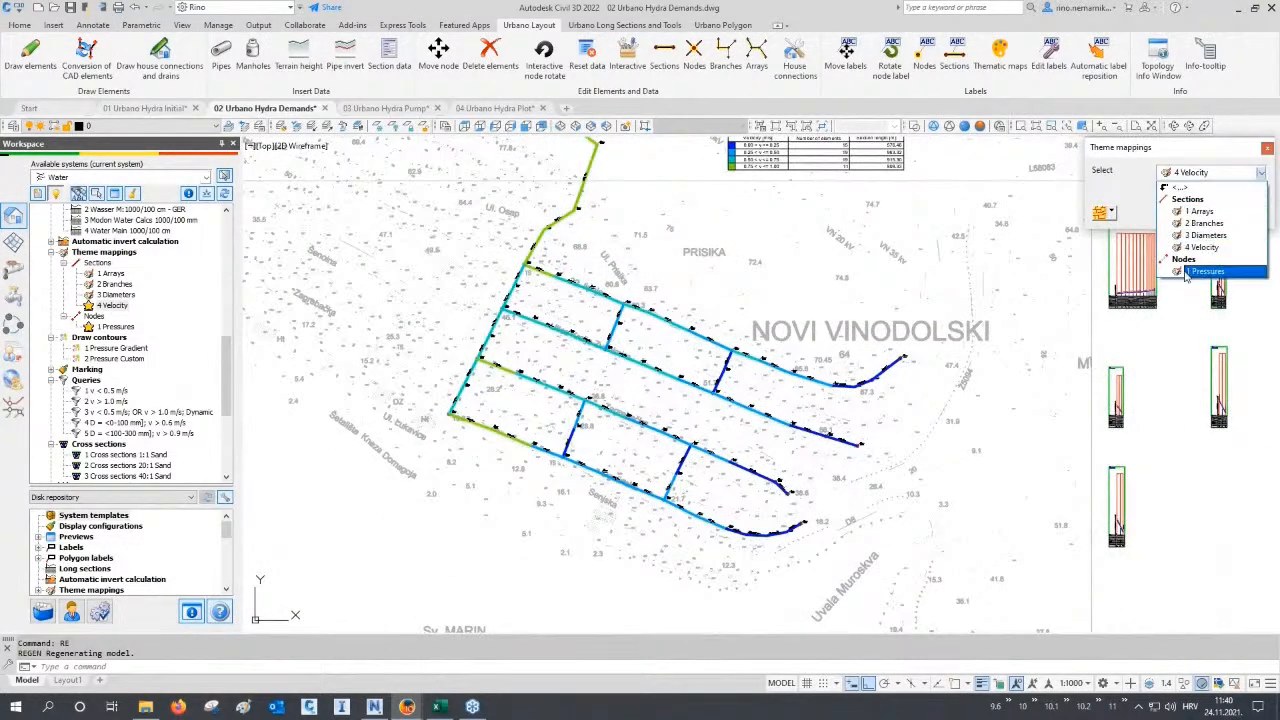
{"action": "left_click", "coordinate": [1205, 271]}
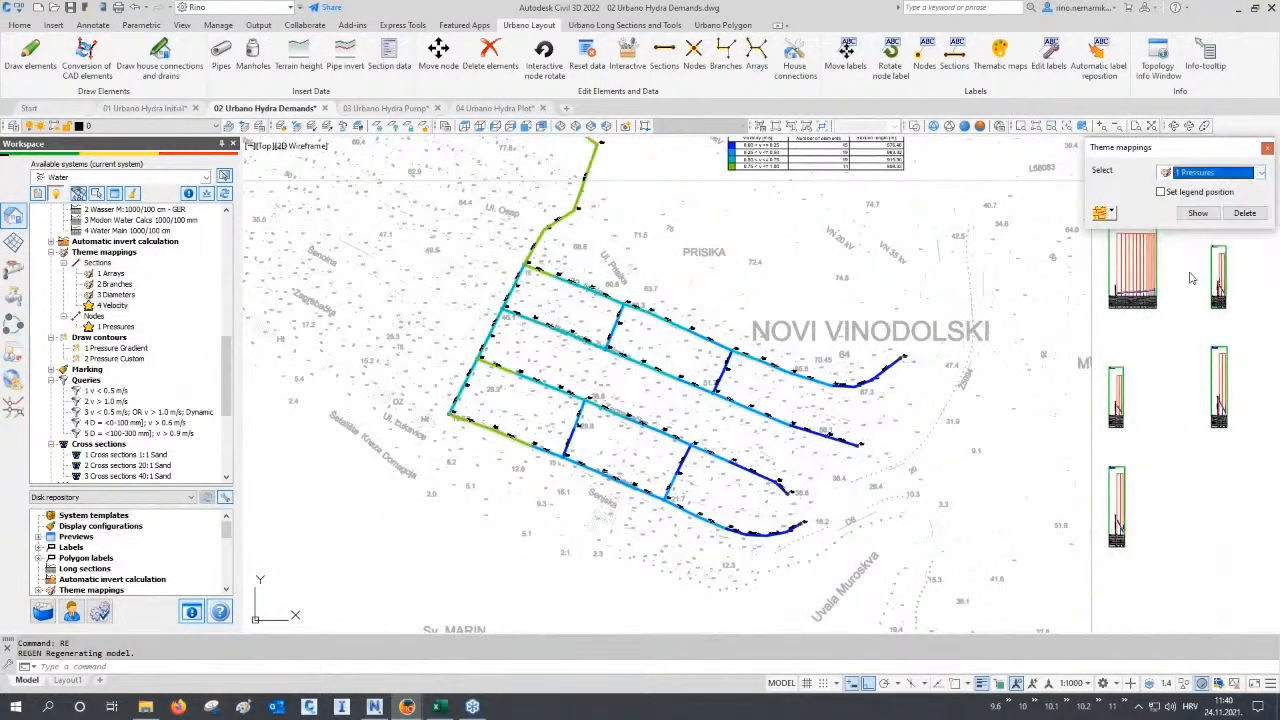
{"action": "left_click", "coordinate": [1104, 218]}
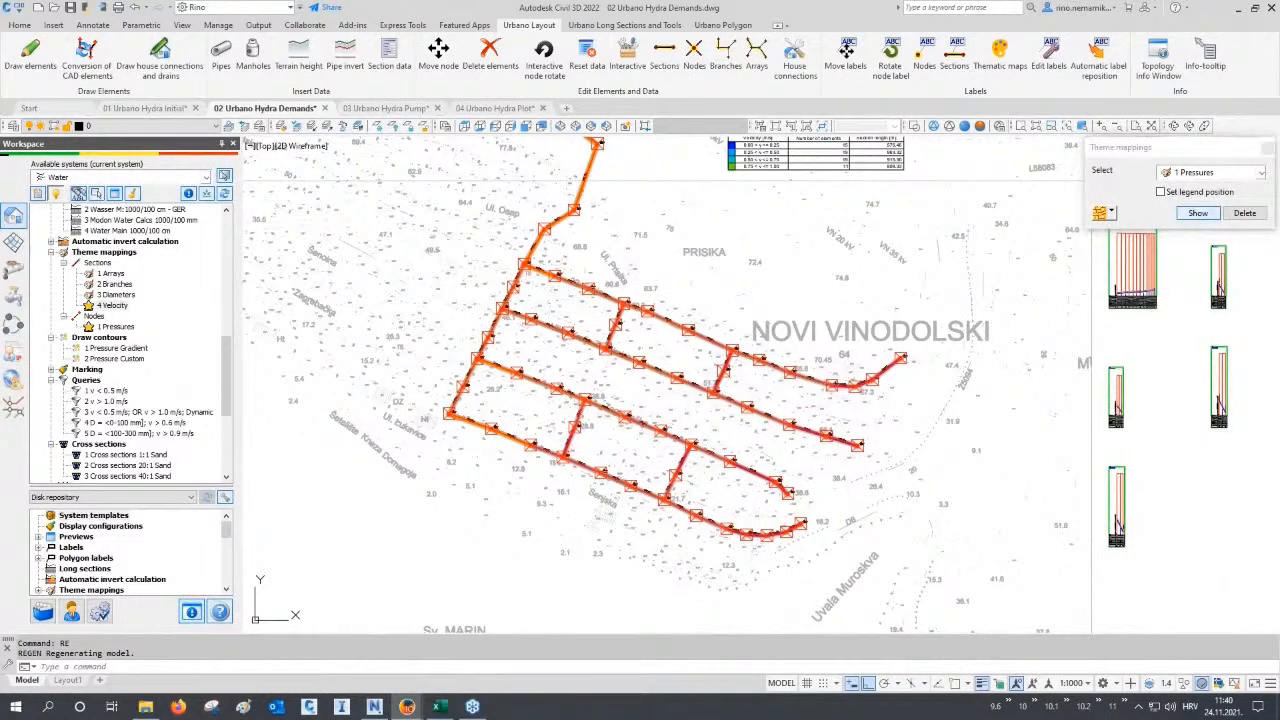
{"action": "left_click", "coordinate": [1267, 150]}
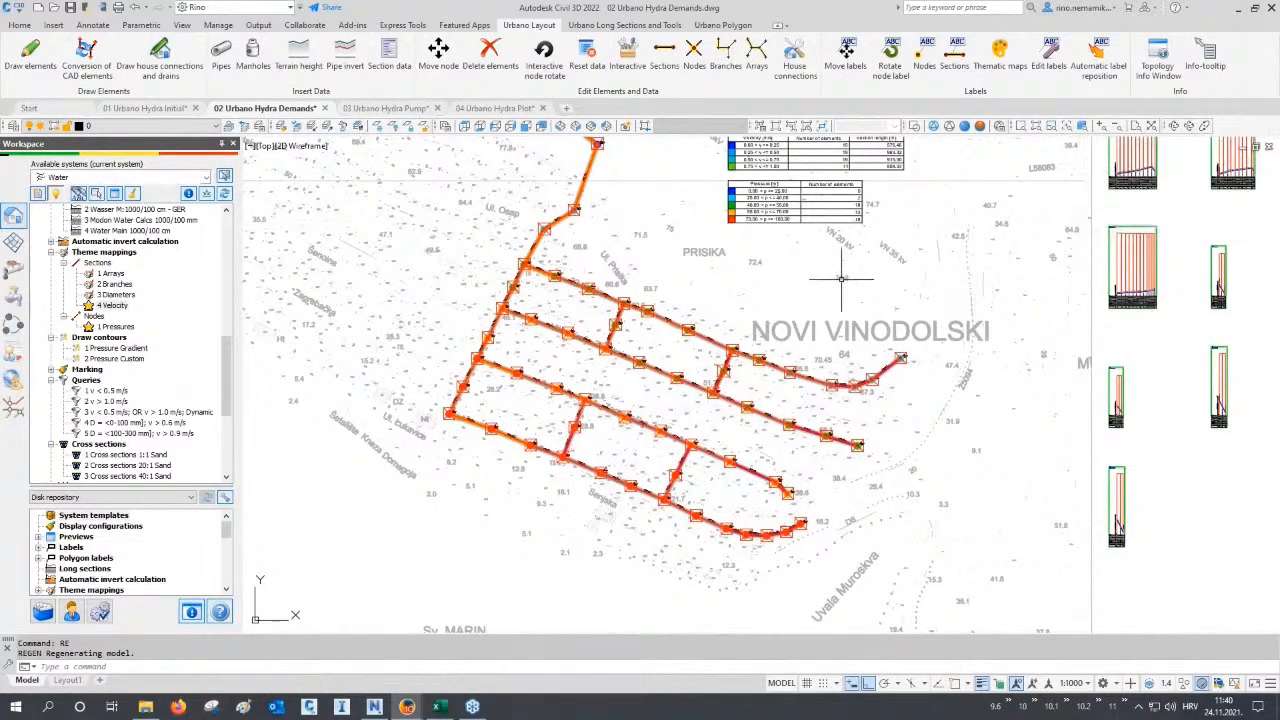
{"action": "type", "text": "re"}
{"action": "key", "text": "Return"}
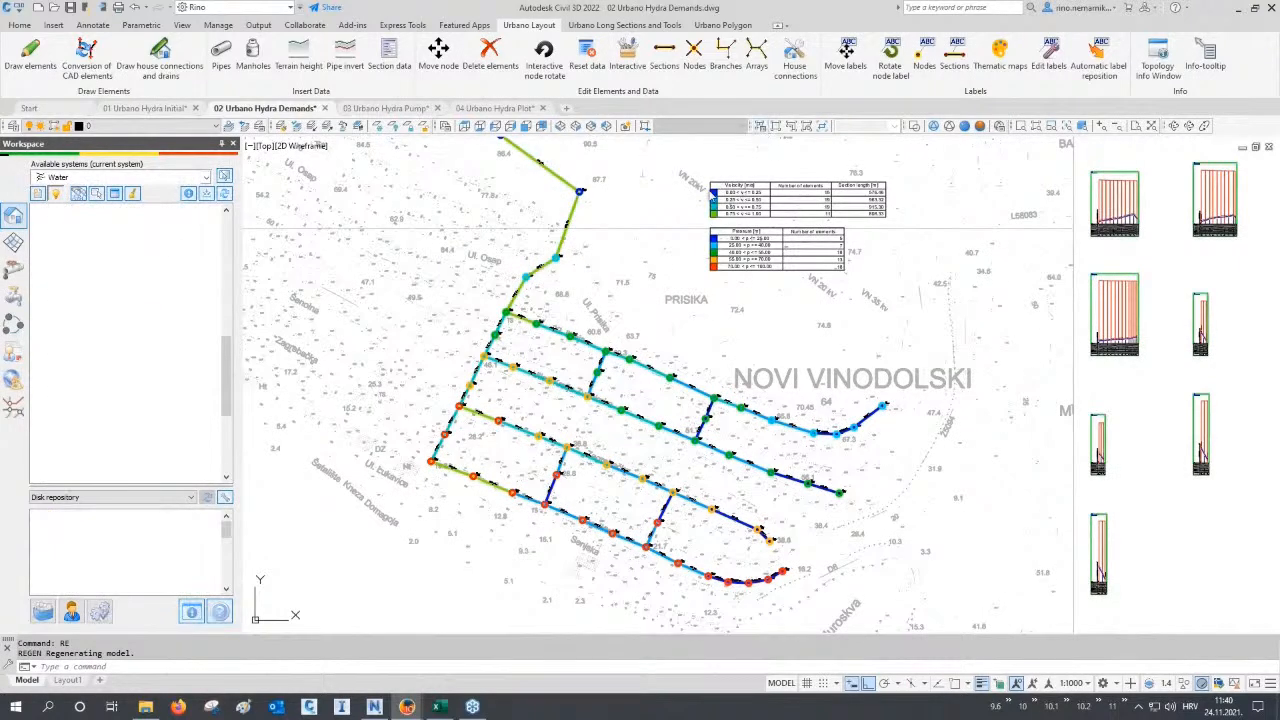
Restore the named viewport configuration 01 Thematic map.
{"action": "left_click", "coordinate": [761, 126]}
{"action": "left_click", "coordinate": [752, 224]}
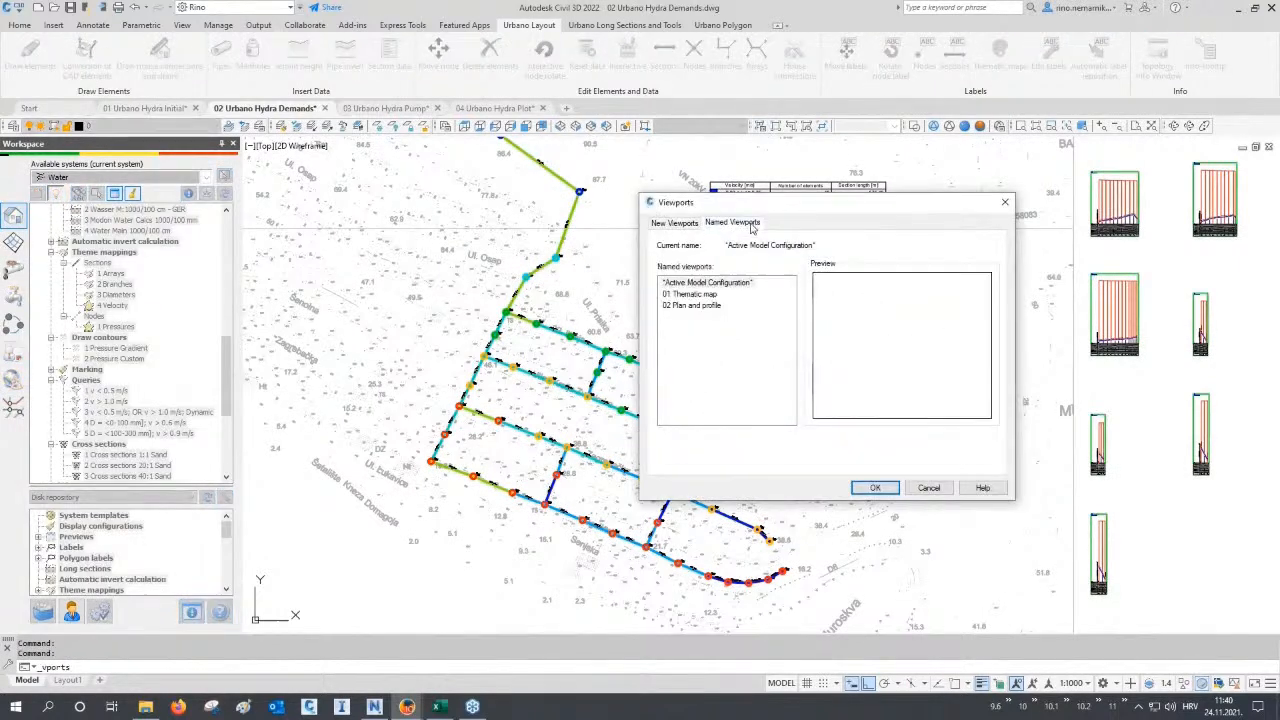
{"action": "left_click", "coordinate": [702, 305]}
{"action": "left_click", "coordinate": [695, 296]}
{"action": "left_click", "coordinate": [860, 488]}
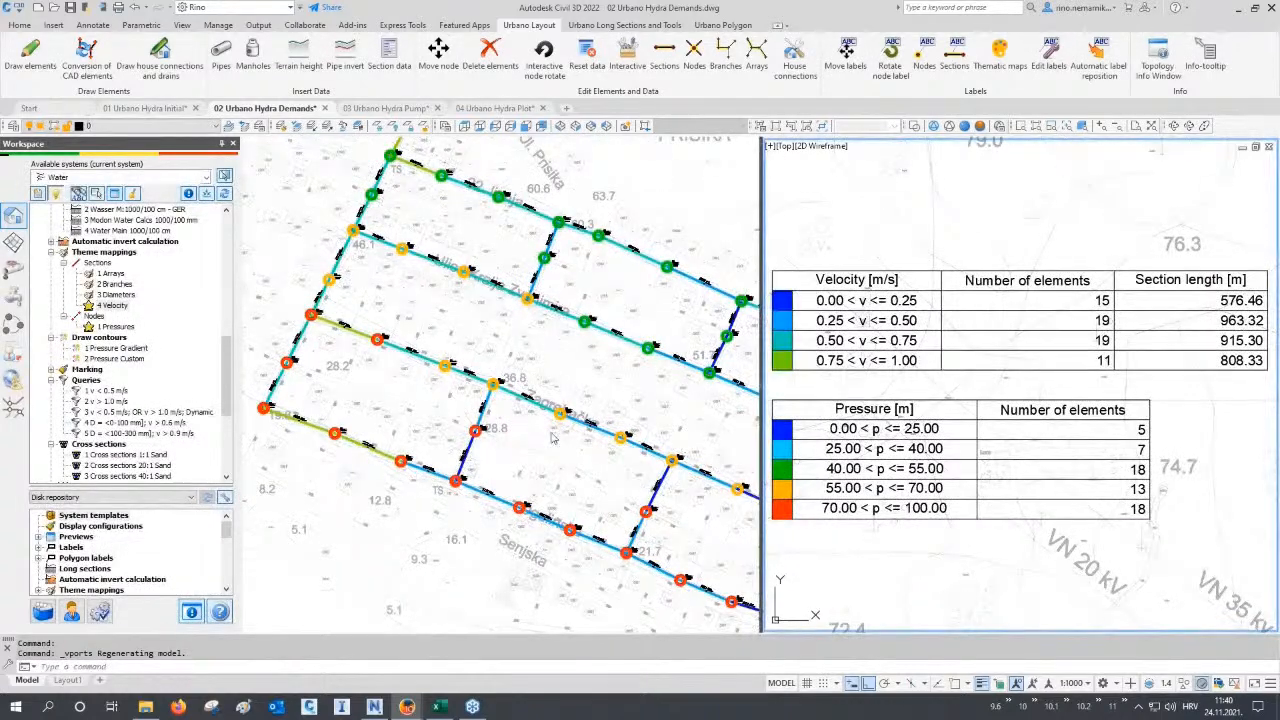
Compare the colour-coded node pressures and section velocities across the distribution network with the two legends.
{"action": "left_click", "coordinate": [467, 509]}
{"action": "scroll", "coordinate": [467, 509], "scroll_direction": "down", "scroll_amount": 2}
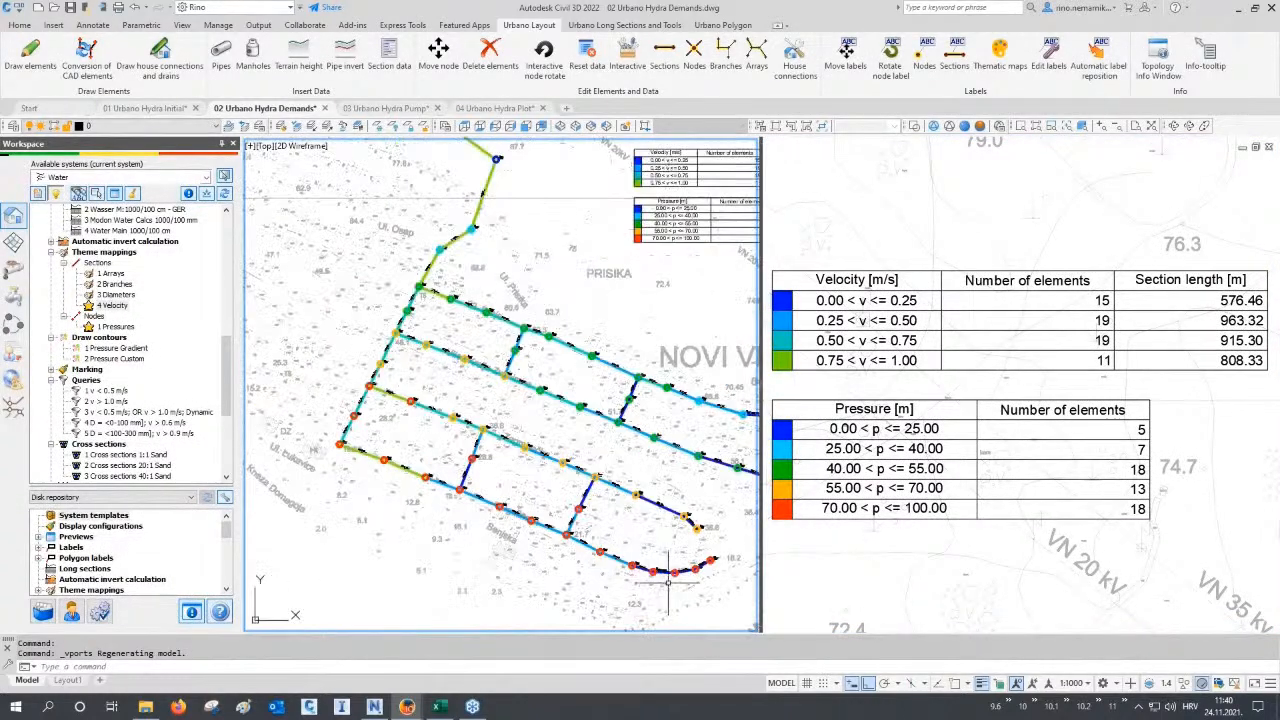
{"action": "scroll", "coordinate": [667, 582], "scroll_direction": "up", "scroll_amount": 2}
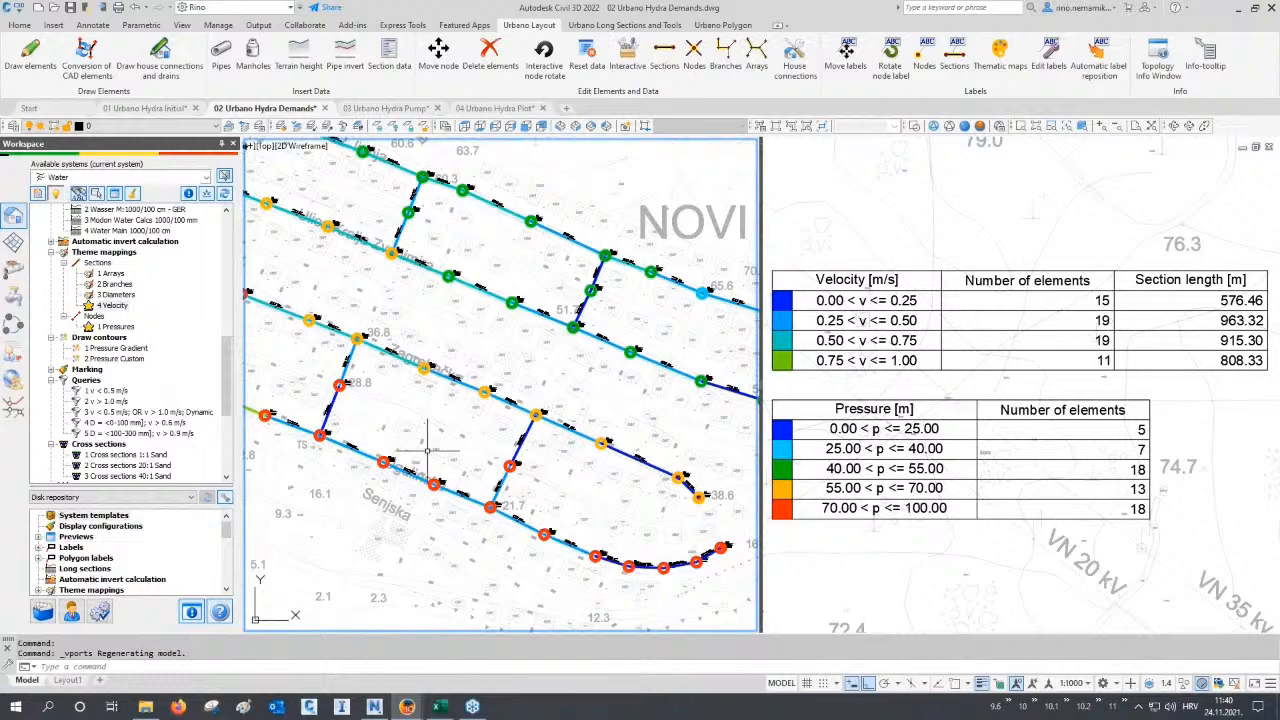
{"action": "middle_click_drag", "start_coordinate": [427, 451], "coordinate": [482, 488]}
{"action": "mouse_move", "coordinate": [332, 433]}
{"action": "middle_mouse_down"}
{"action": "mouse_move", "coordinate": [397, 476]}
{"action": "mouse_move", "coordinate": [401, 494]}
{"action": "middle_mouse_up"}
{"action": "scroll", "coordinate": [403, 526], "scroll_direction": "down", "scroll_amount": 2}
{"action": "middle_click_drag", "start_coordinate": [430, 355], "coordinate": [410, 335]}
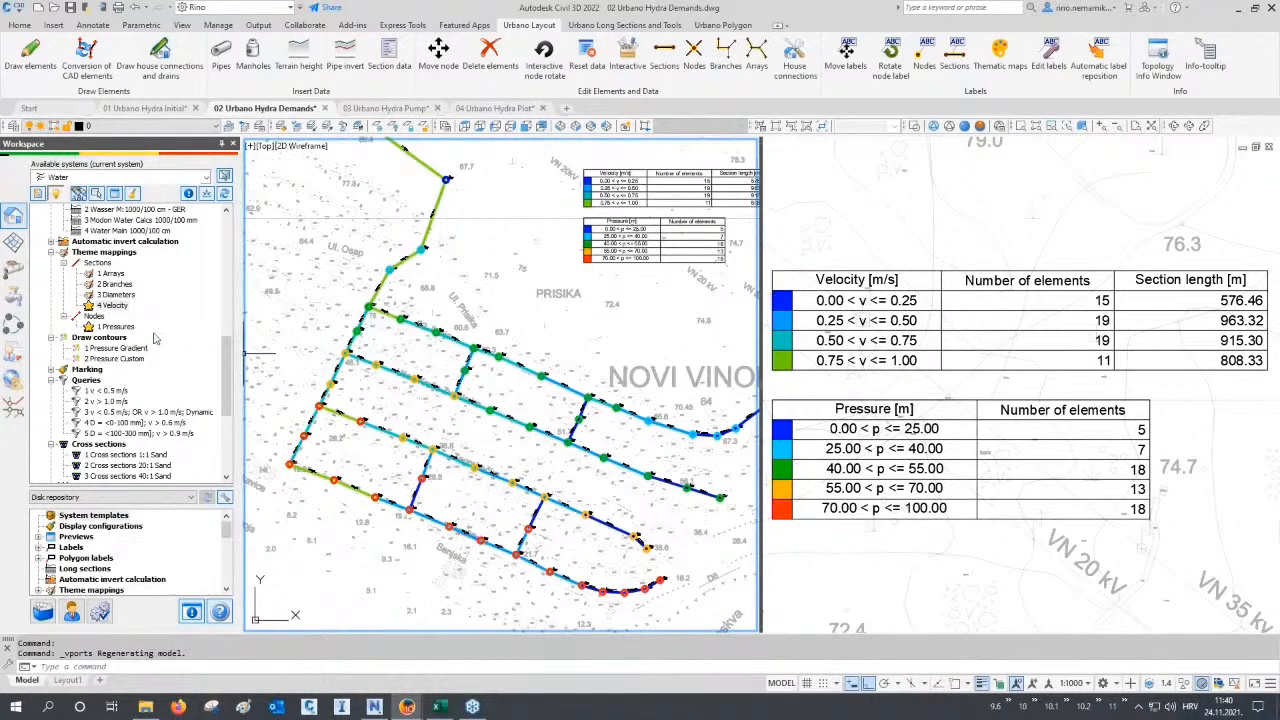
Draw pressure contours with the 2 Pressure Custom configuration and its custom color ranges.
{"action": "left_click", "coordinate": [108, 362]}
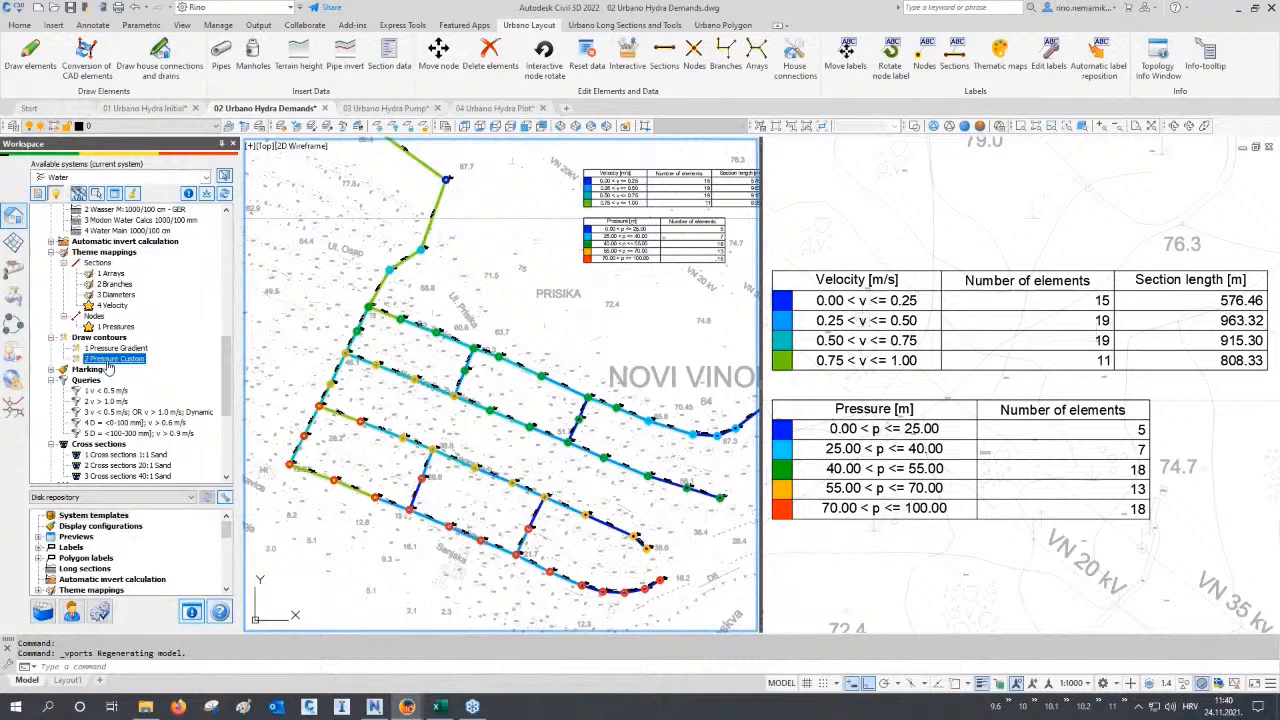
{"action": "double_click", "coordinate": [112, 360]}
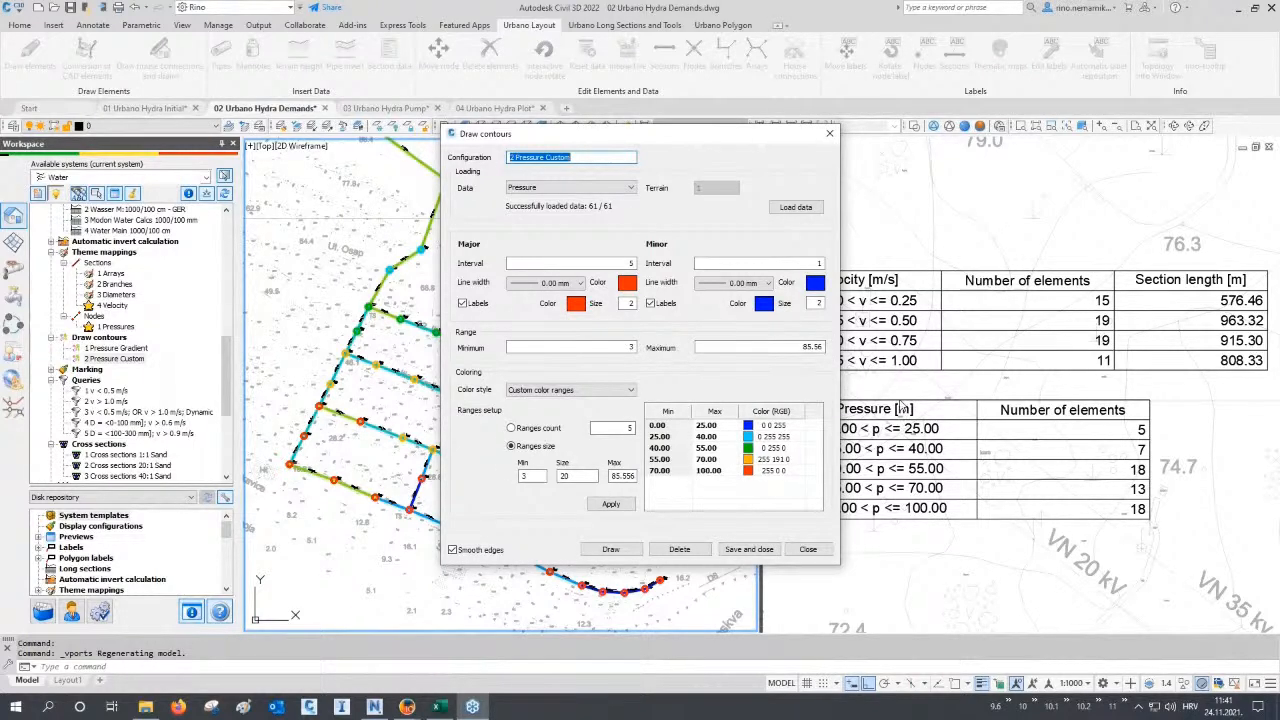
{"action": "left_click", "coordinate": [634, 550]}
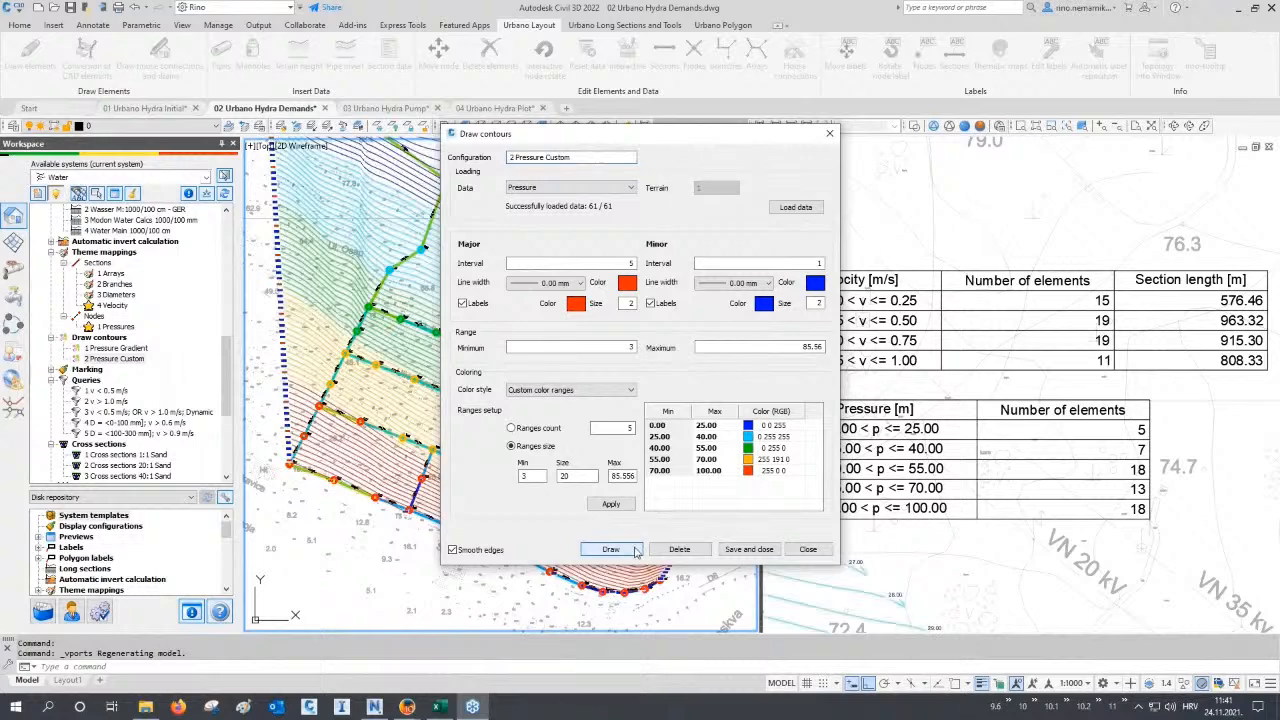
{"action": "left_click", "coordinate": [808, 551]}
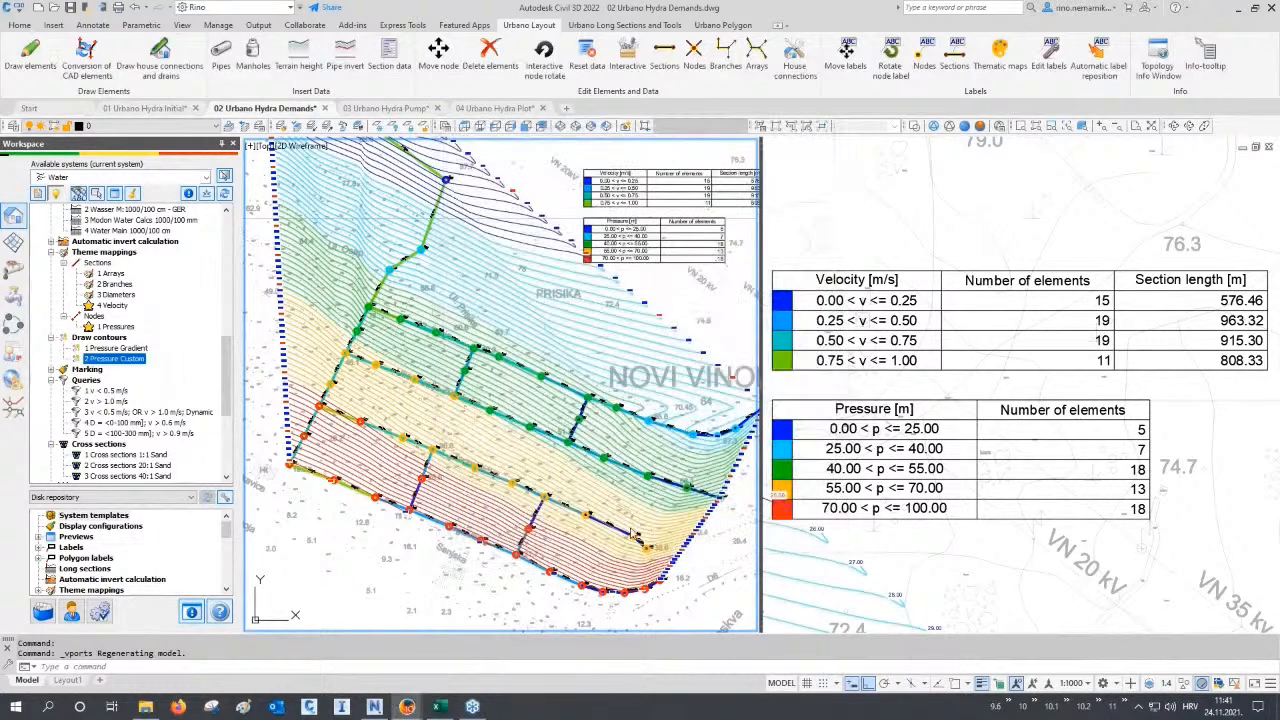
Examine the pressure contours along the main pipeline around the transition to pressures above 70 m.
{"action": "left_click", "coordinate": [244, 353]}
{"action": "left_click", "coordinate": [498, 585]}
{"action": "middle_click_drag", "start_coordinate": [429, 570], "coordinate": [455, 582]}
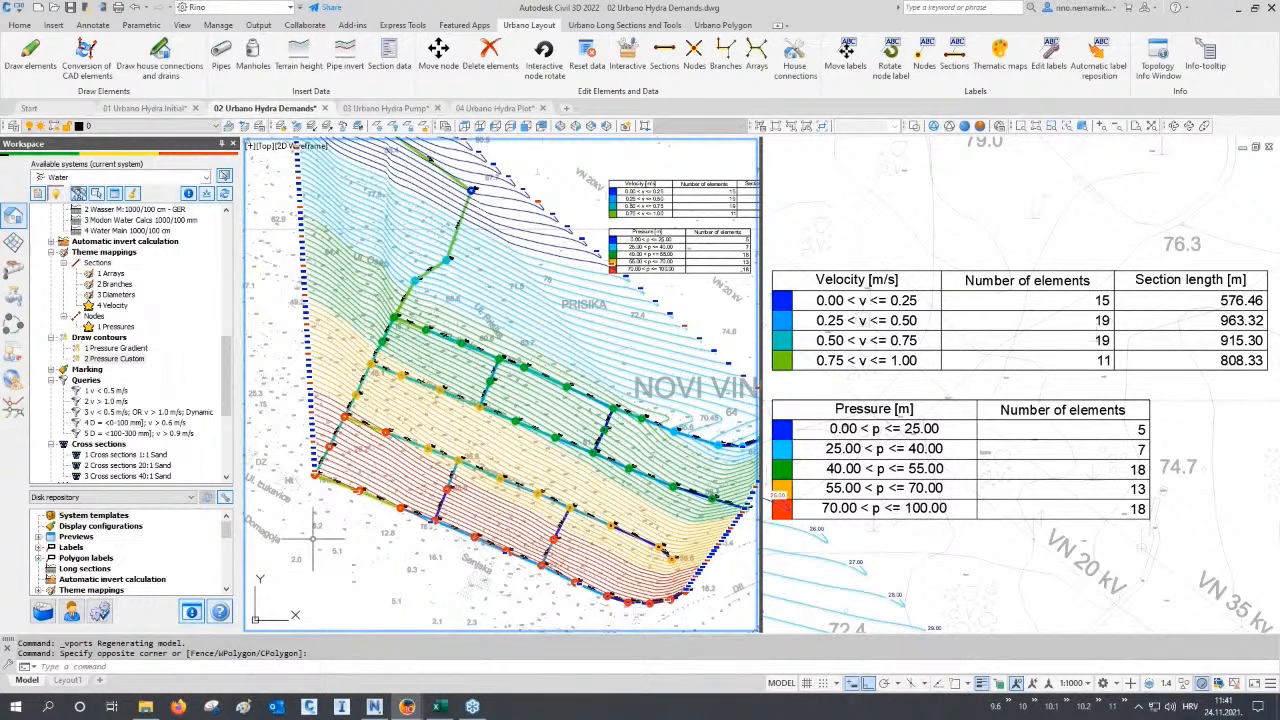
{"action": "middle_click_drag", "start_coordinate": [312, 535], "coordinate": [440, 559]}
{"action": "scroll", "coordinate": [480, 421], "scroll_direction": "up", "scroll_amount": 2}
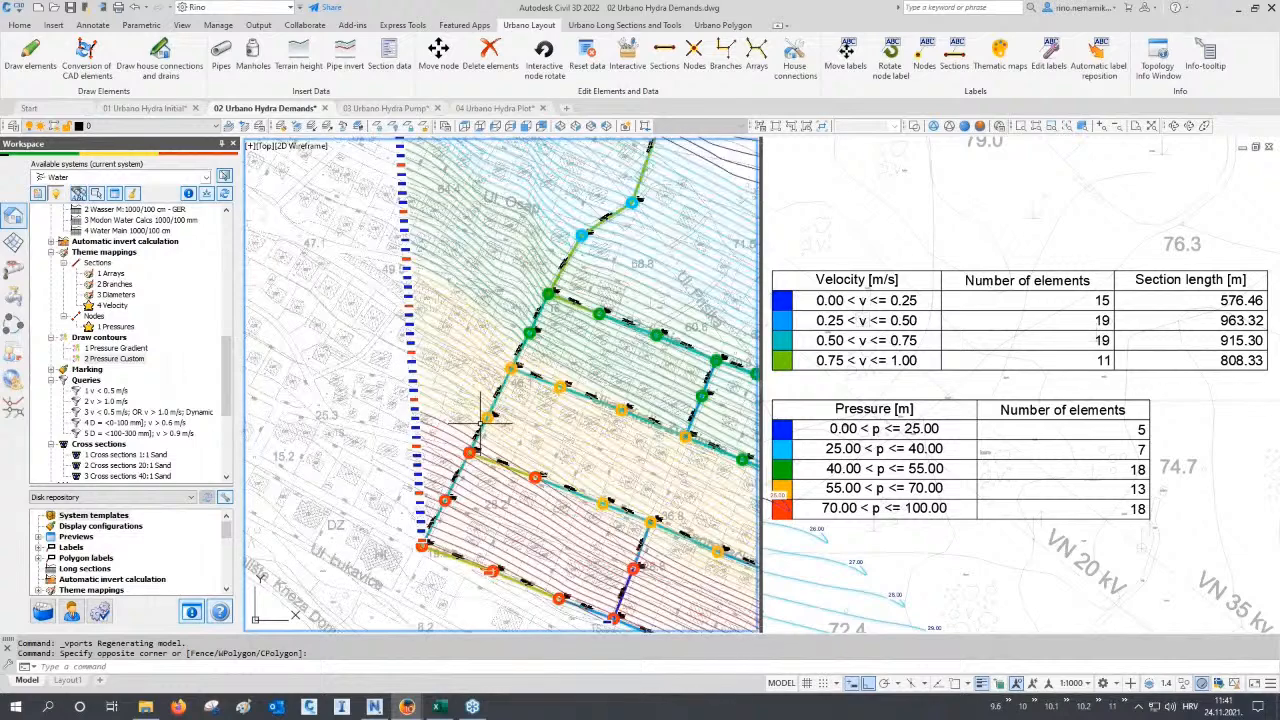
{"action": "scroll", "coordinate": [482, 420], "scroll_direction": "up", "scroll_amount": 4}
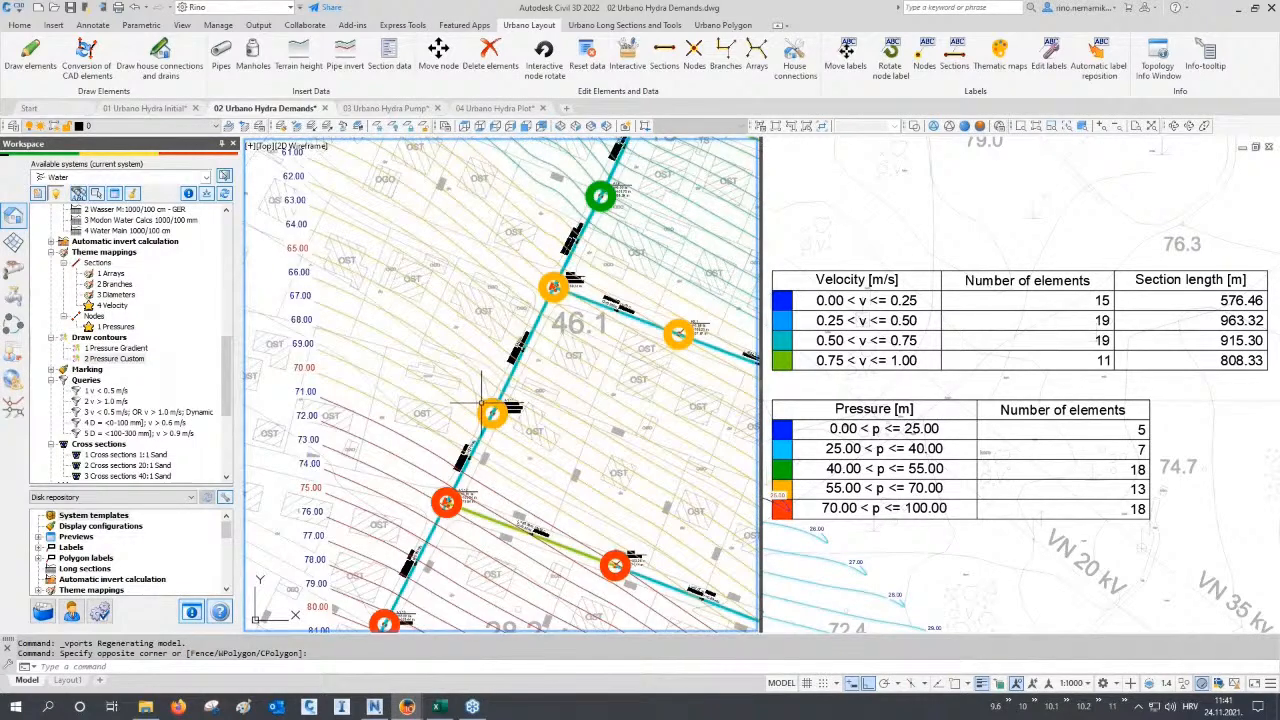
Return to a single viewport and delete all theme mappings and drawn contours.
{"action": "left_click", "coordinate": [777, 128]}
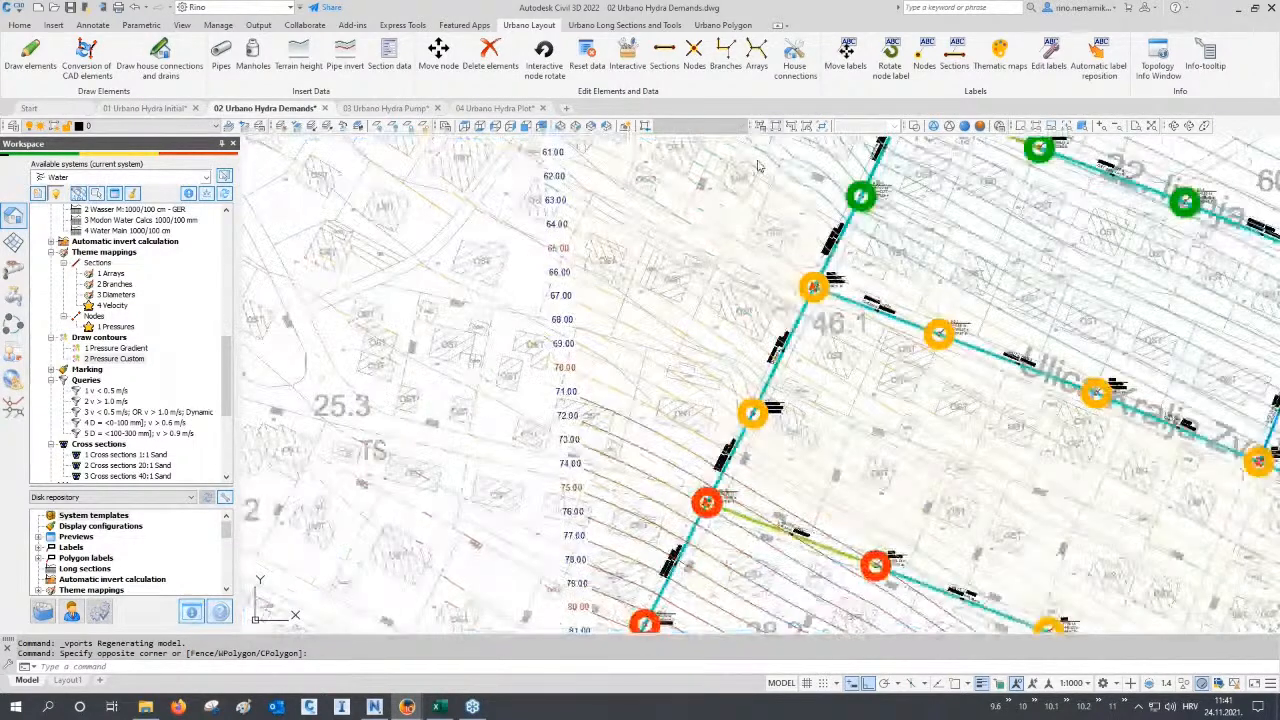
{"action": "right_click", "coordinate": [119, 255]}
{"action": "left_click", "coordinate": [143, 266]}
{"action": "right_click", "coordinate": [112, 340]}
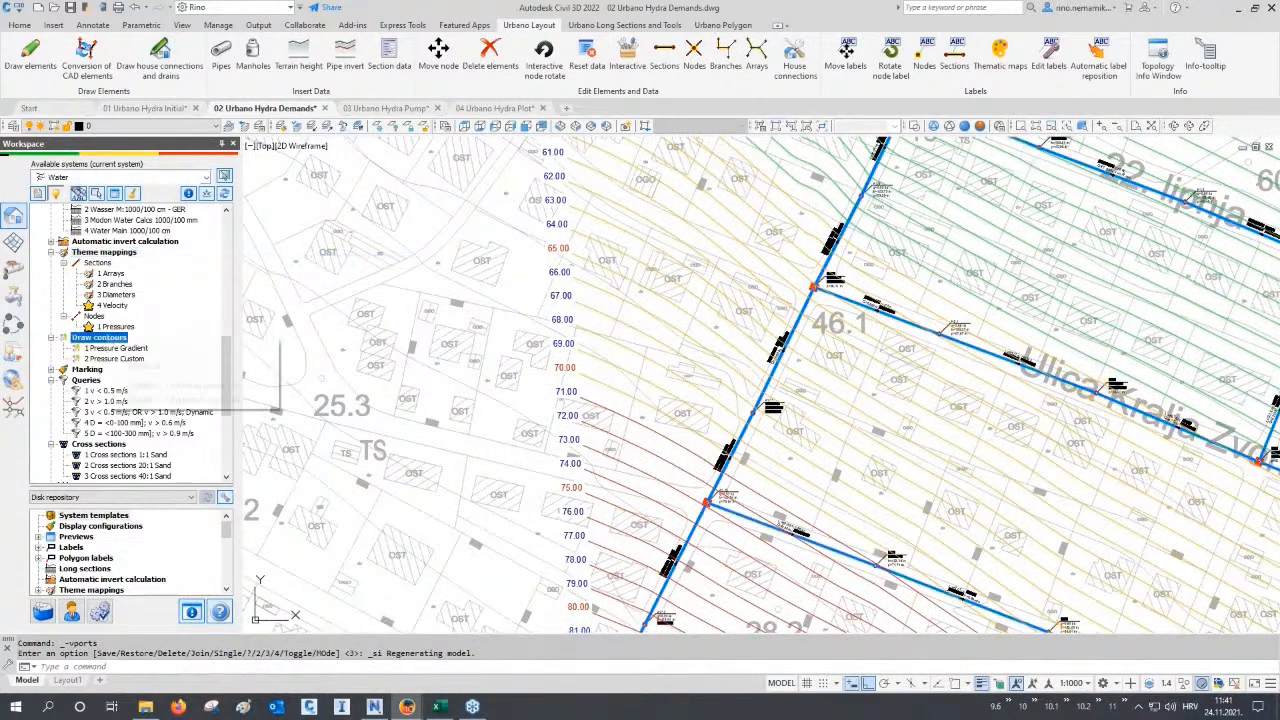
{"action": "left_click", "coordinate": [145, 366]}
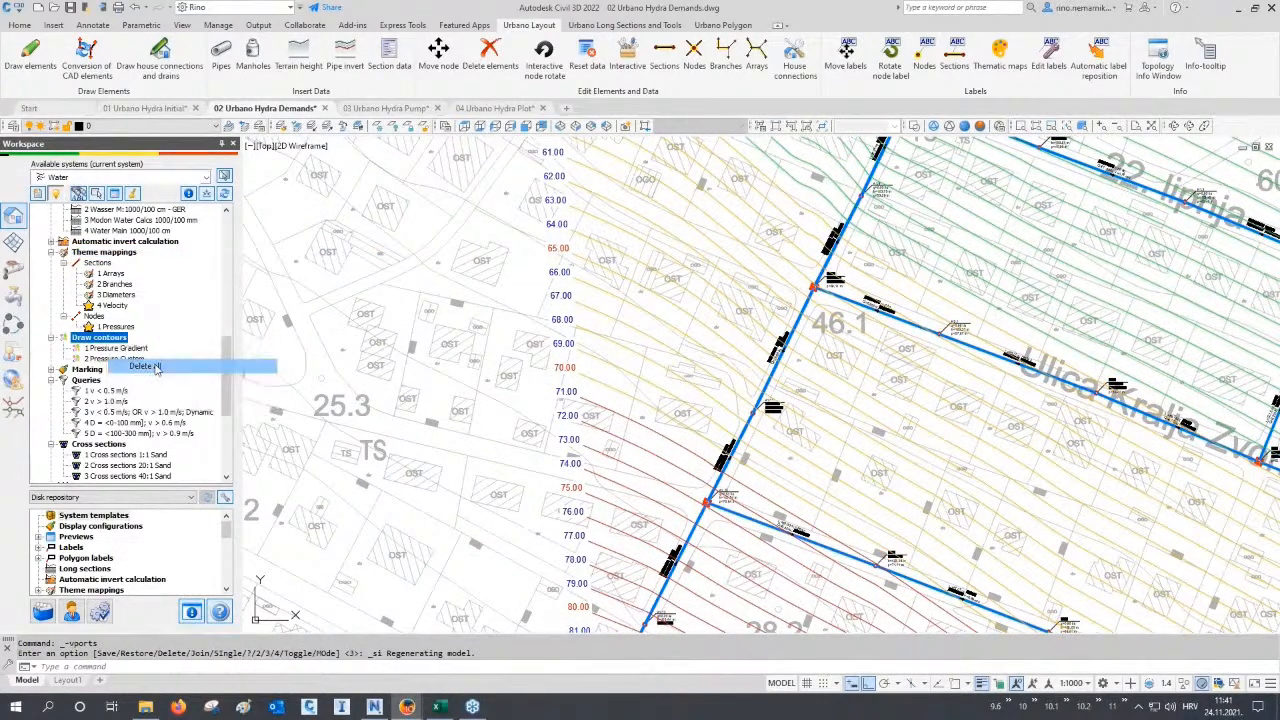
Assign a pressure reducing valve (PRV) with a reduced pressure of 35 m to node A1.11.
{"action": "scroll", "coordinate": [748, 437], "scroll_direction": "up", "scroll_amount": 5}
{"action": "middle_click_drag", "start_coordinate": [748, 437], "coordinate": [985, 434]}
{"action": "left_click", "coordinate": [16, 297]}
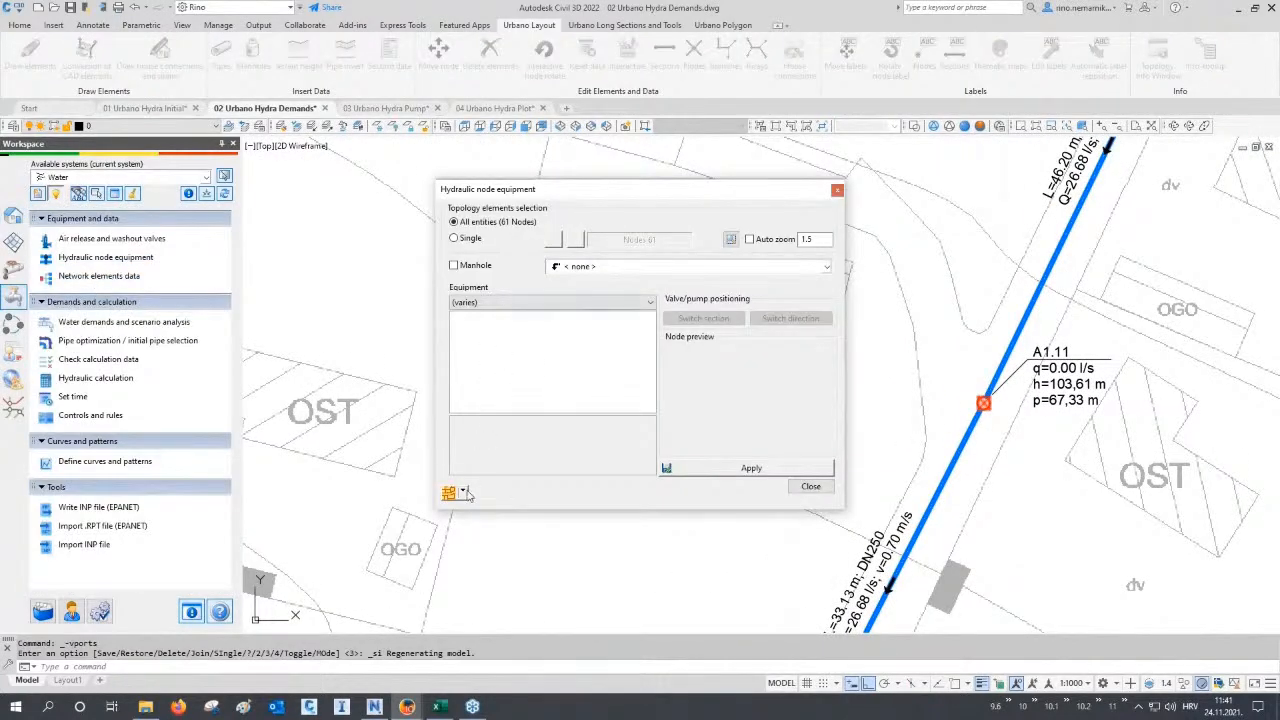
{"action": "left_click", "coordinate": [465, 492]}
{"action": "left_click", "coordinate": [485, 542]}
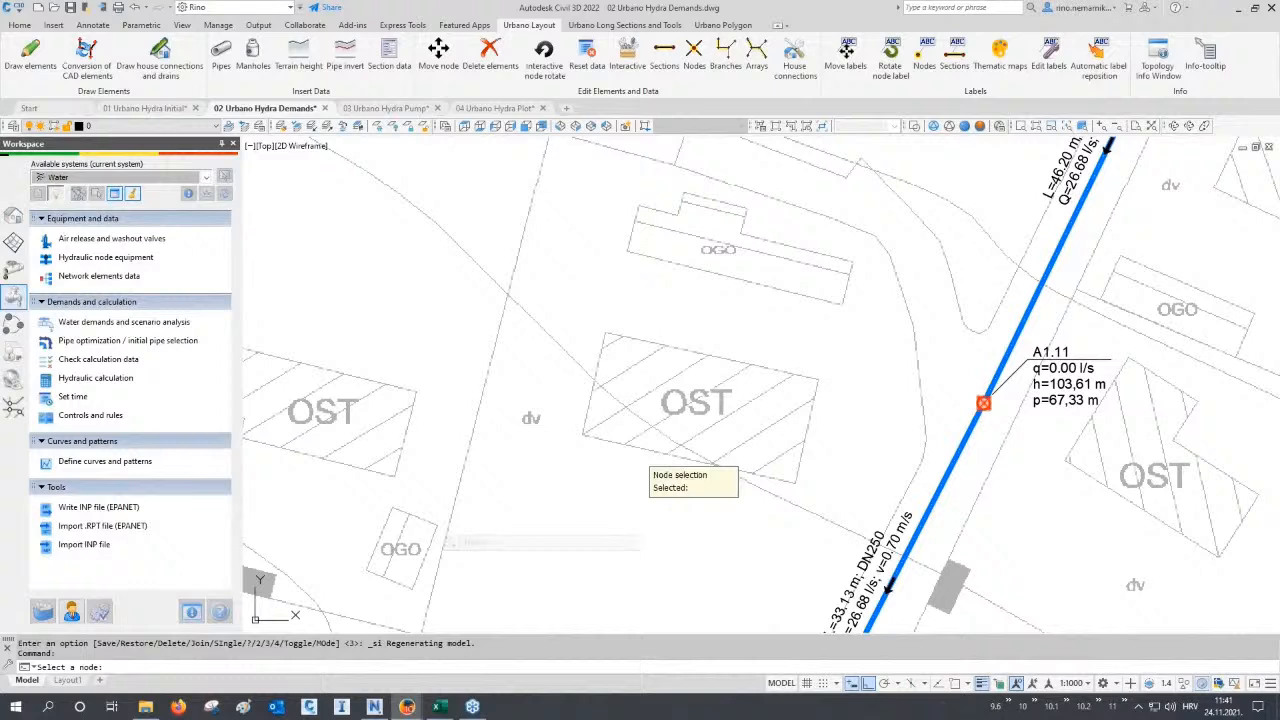
{"action": "left_click", "coordinate": [909, 408]}
{"action": "left_click", "coordinate": [537, 302]}
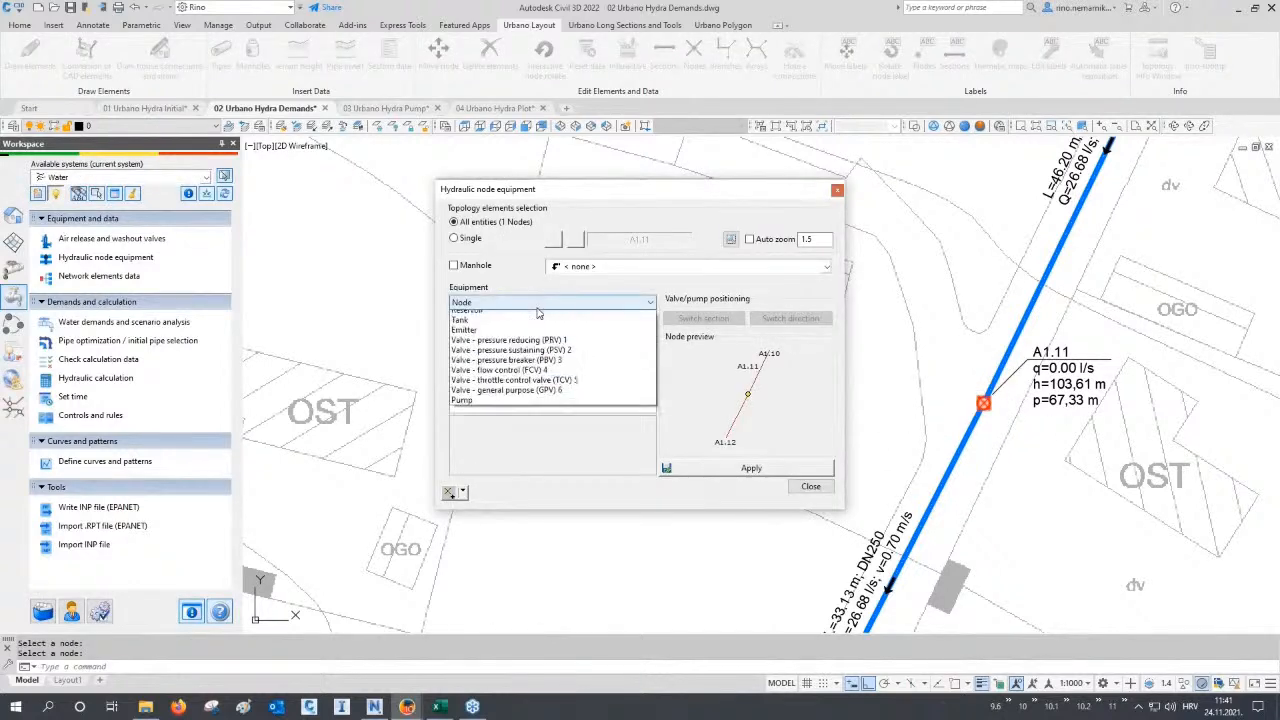
{"action": "left_click", "coordinate": [530, 357]}
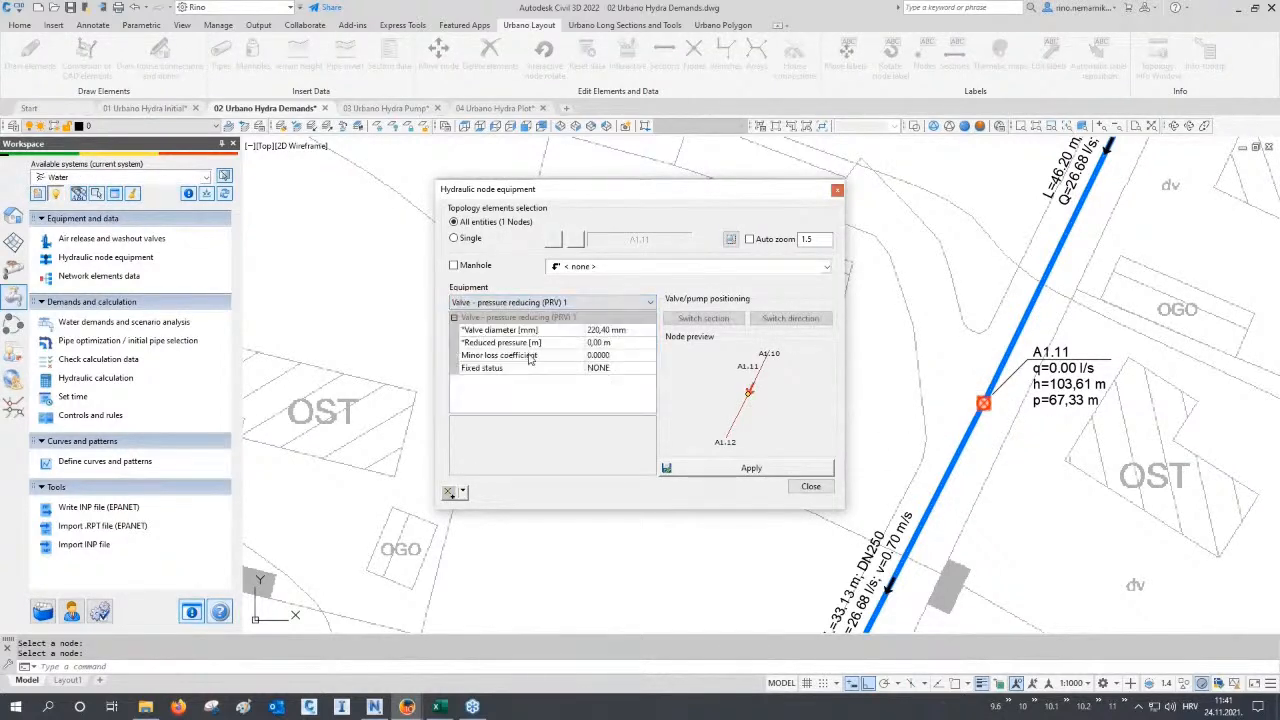
{"action": "left_click", "coordinate": [530, 343]}
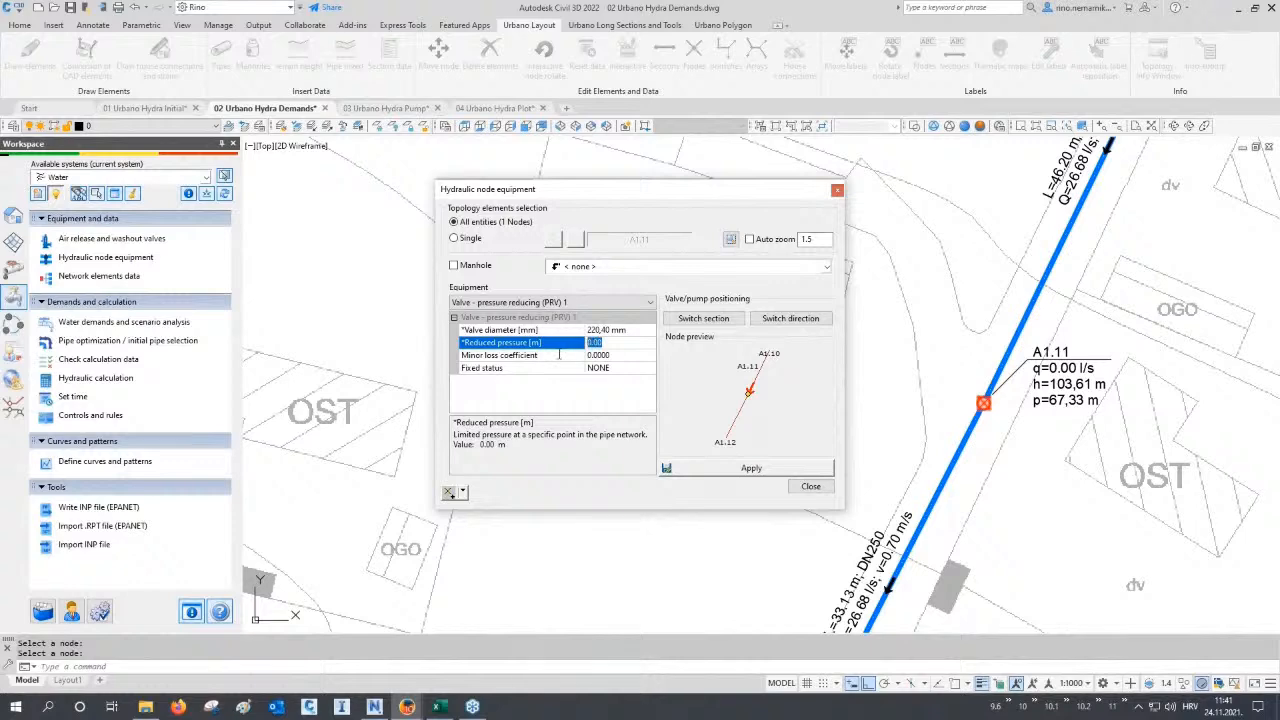
{"action": "left_click", "coordinate": [751, 469]}
{"action": "left_click", "coordinate": [806, 486]}
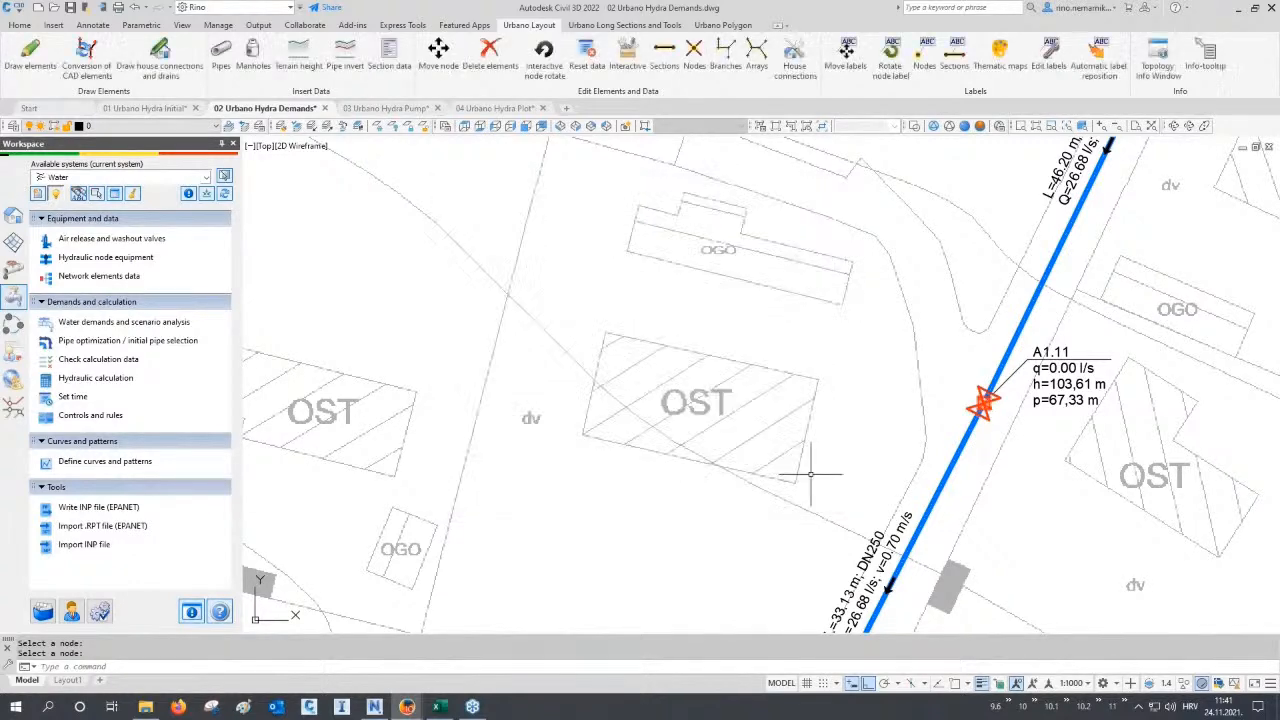
Run the hydraulic calculation with the new valve at node A1.11 and save the results.
{"action": "scroll", "coordinate": [1108, 388], "scroll_direction": "up", "scroll_amount": 2}
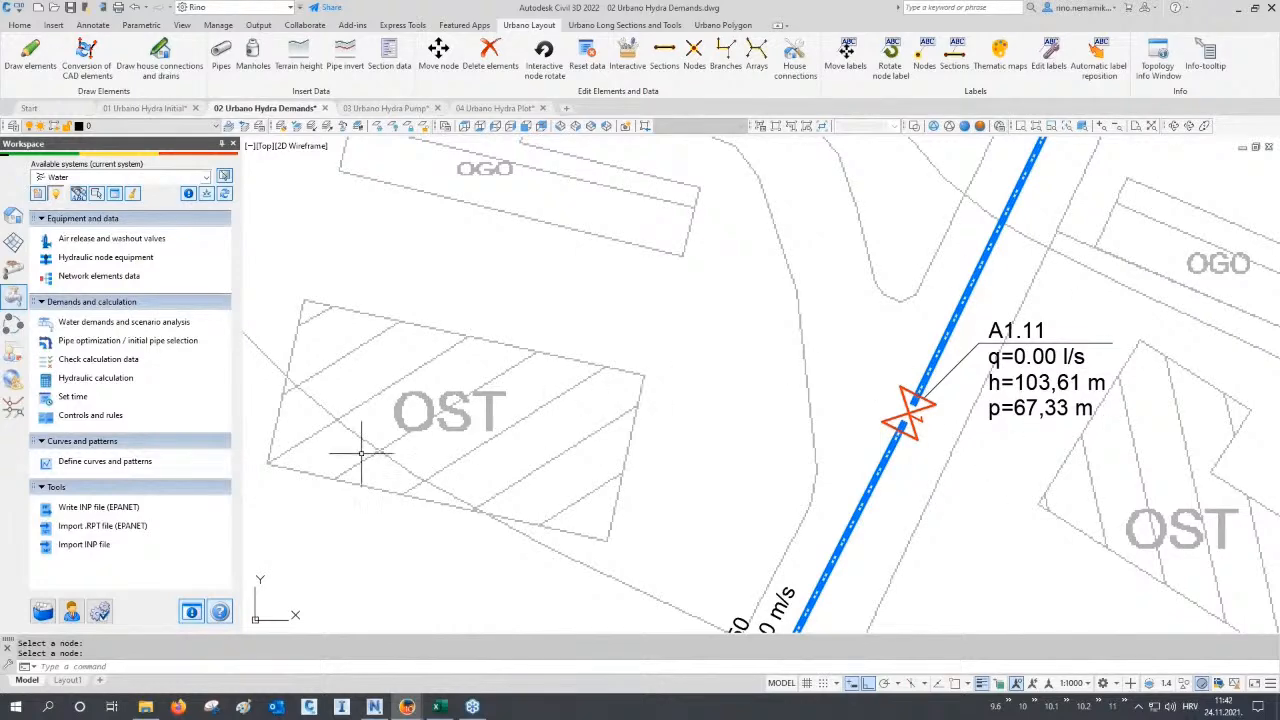
{"action": "left_click", "coordinate": [96, 378]}
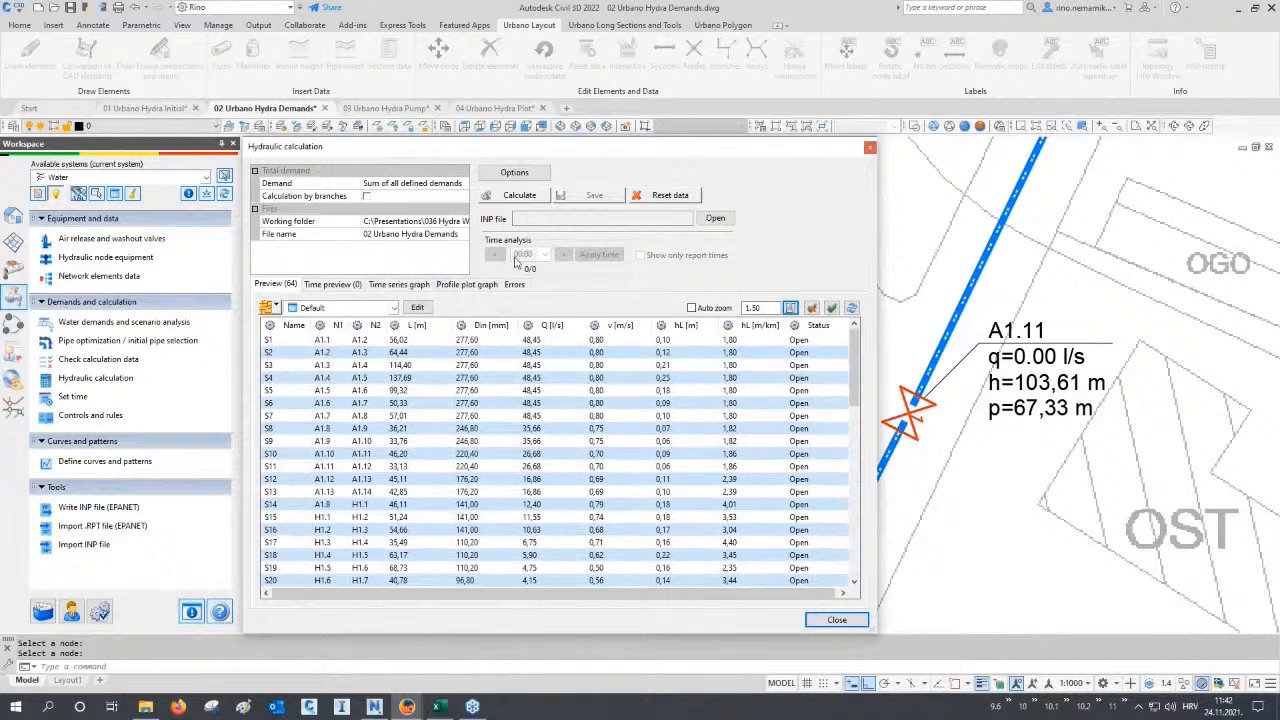
{"action": "left_click", "coordinate": [519, 195]}
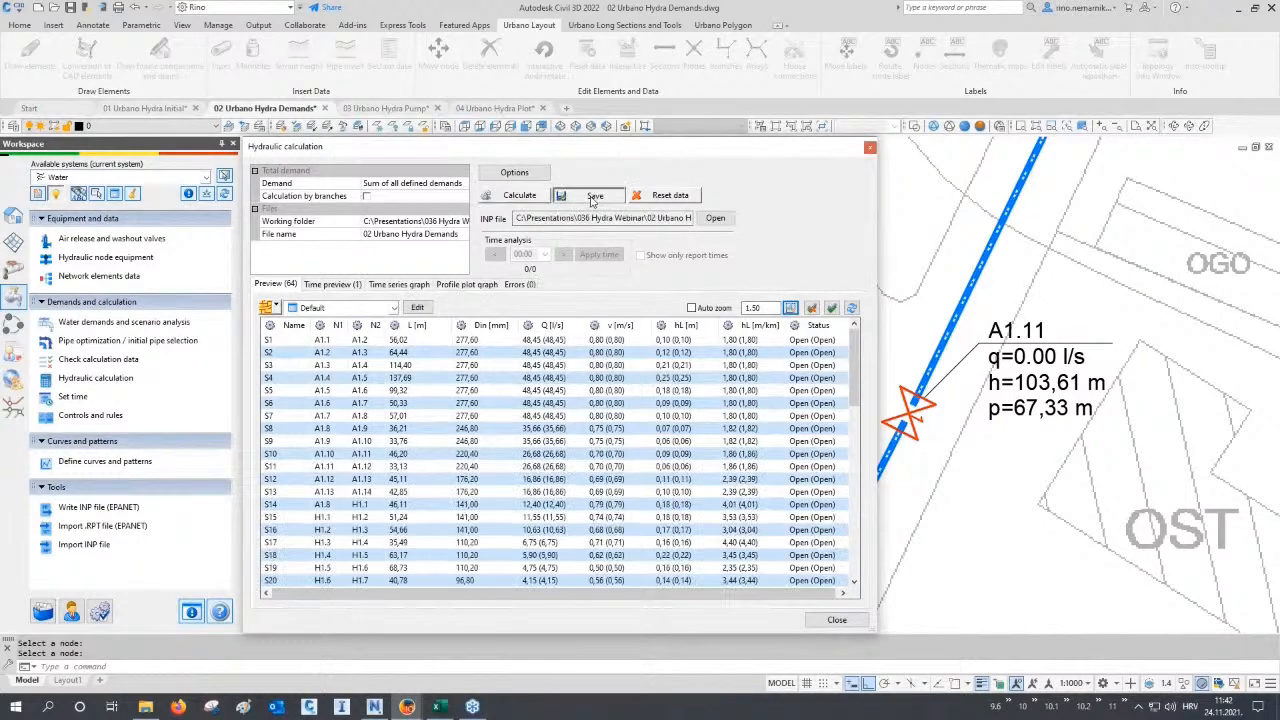
{"action": "left_click", "coordinate": [593, 197]}
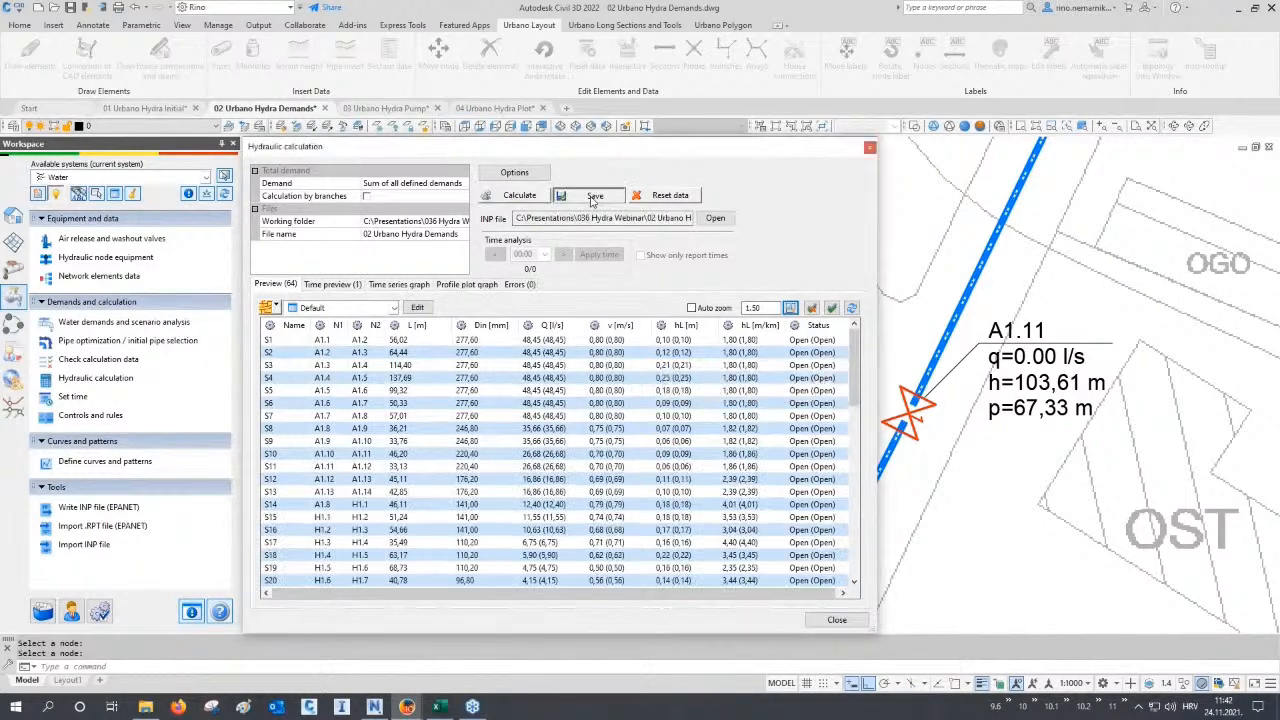
{"action": "left_click", "coordinate": [834, 620]}
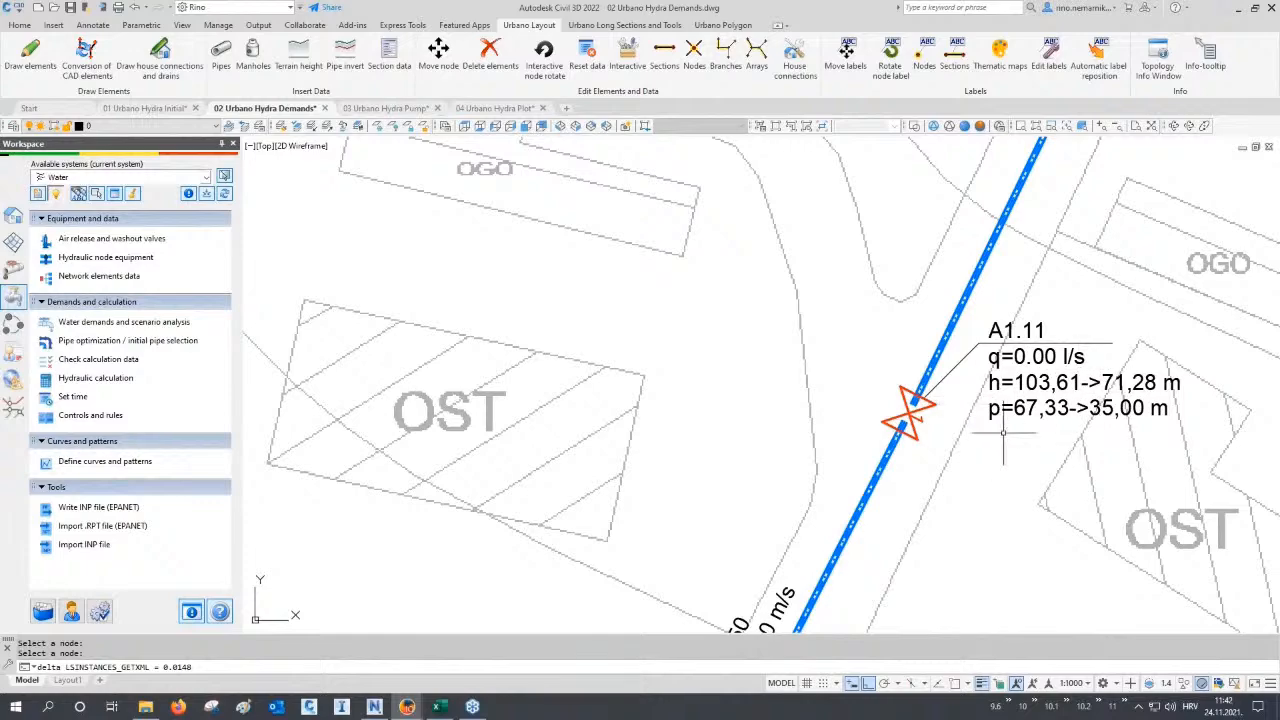
Examine the pressure reducing valve at node A1.11 in the plan, its PRV1 symbol in the longitudinal section, and the whole network layout.
{"action": "mouse_move", "coordinate": [1004, 431]}
{"action": "middle_mouse_down"}
{"action": "mouse_move", "coordinate": [1020, 434]}
{"action": "mouse_move", "coordinate": [924, 429]}
{"action": "middle_mouse_up"}
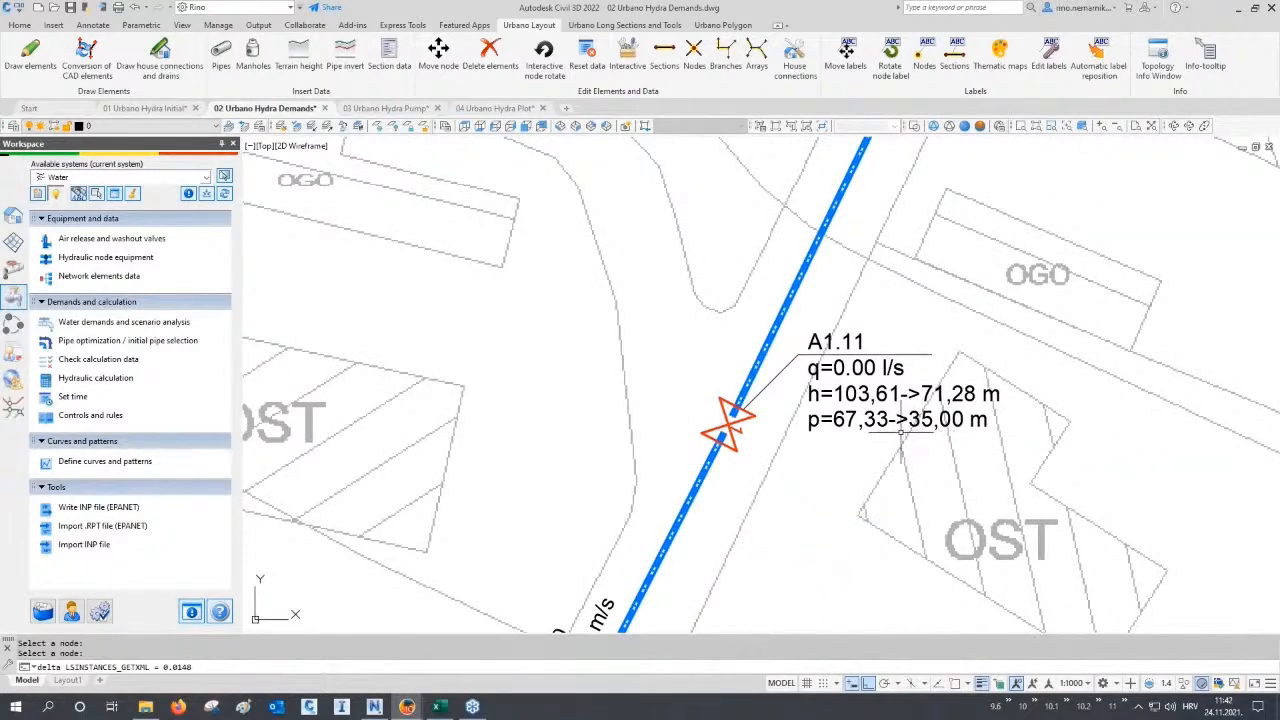
{"action": "scroll", "coordinate": [680, 434], "scroll_direction": "down", "scroll_amount": 4}
{"action": "scroll", "coordinate": [590, 440], "scroll_direction": "down", "scroll_amount": 2}
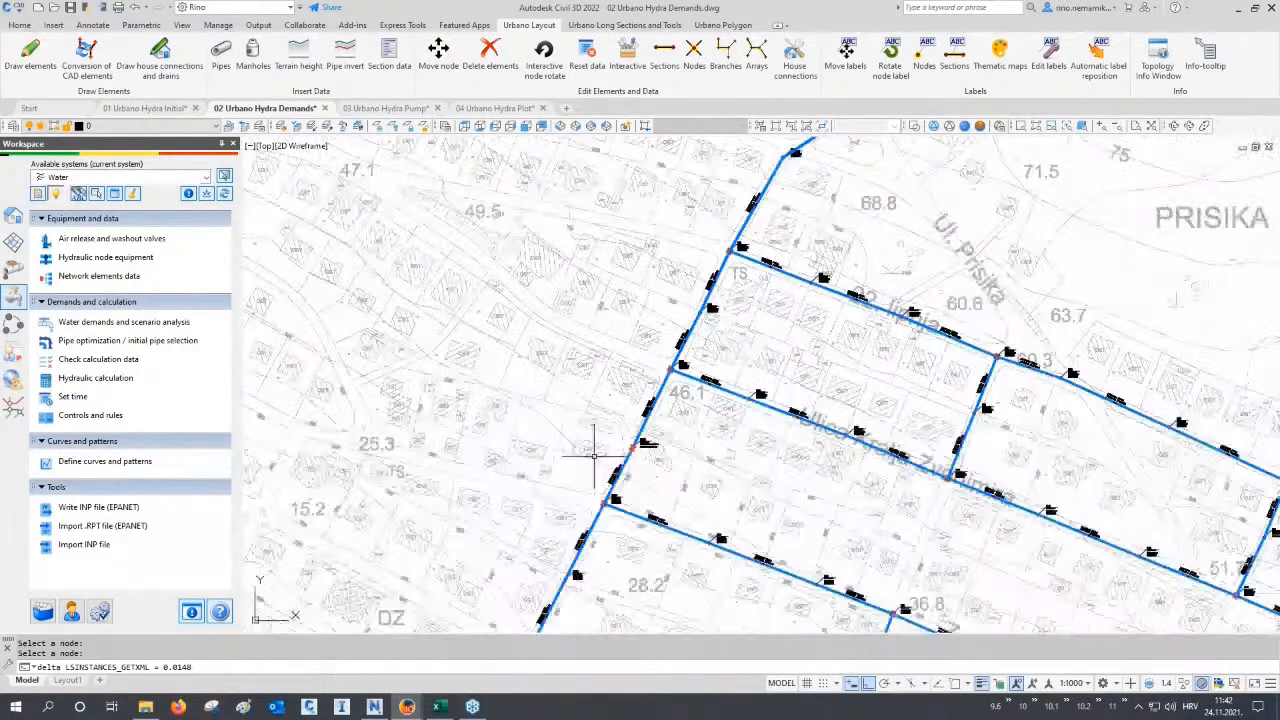
{"action": "scroll", "coordinate": [598, 458], "scroll_direction": "down", "scroll_amount": 6}
{"action": "middle_click_drag", "start_coordinate": [1014, 320], "coordinate": [934, 437]}
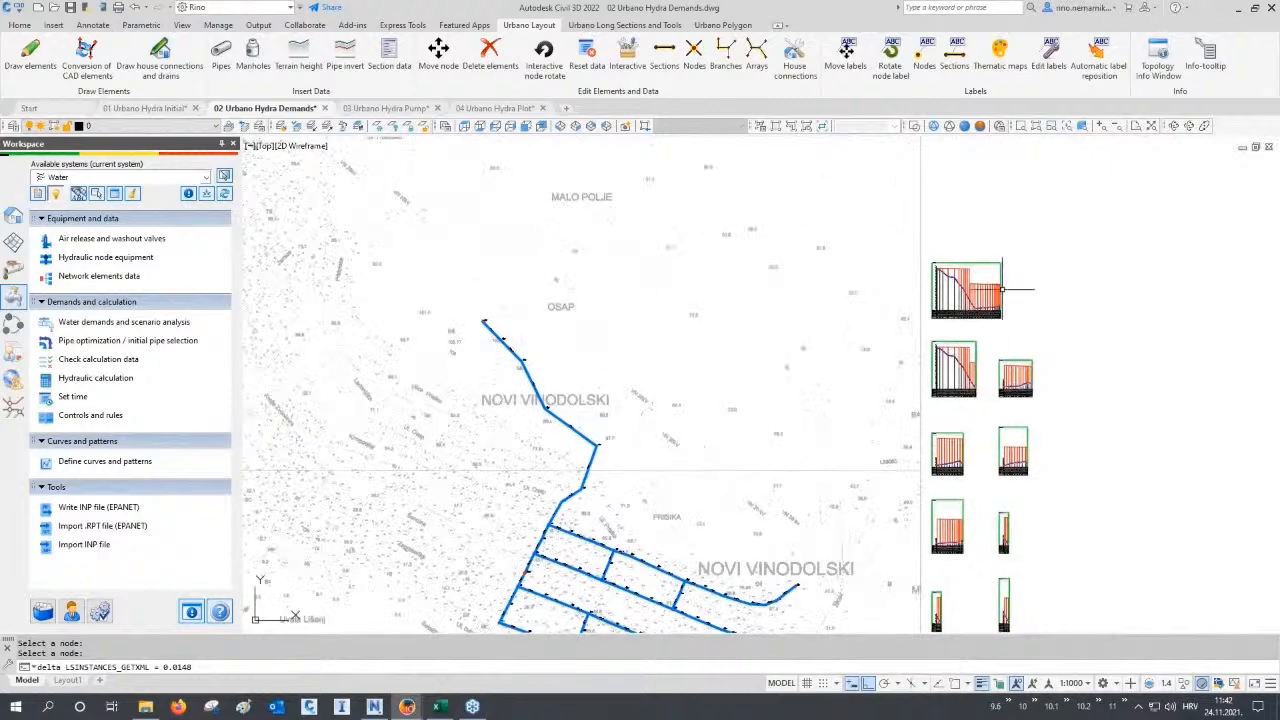
{"action": "scroll", "coordinate": [1001, 290], "scroll_direction": "up", "scroll_amount": 6}
{"action": "scroll", "coordinate": [914, 250], "scroll_direction": "up", "scroll_amount": 3}
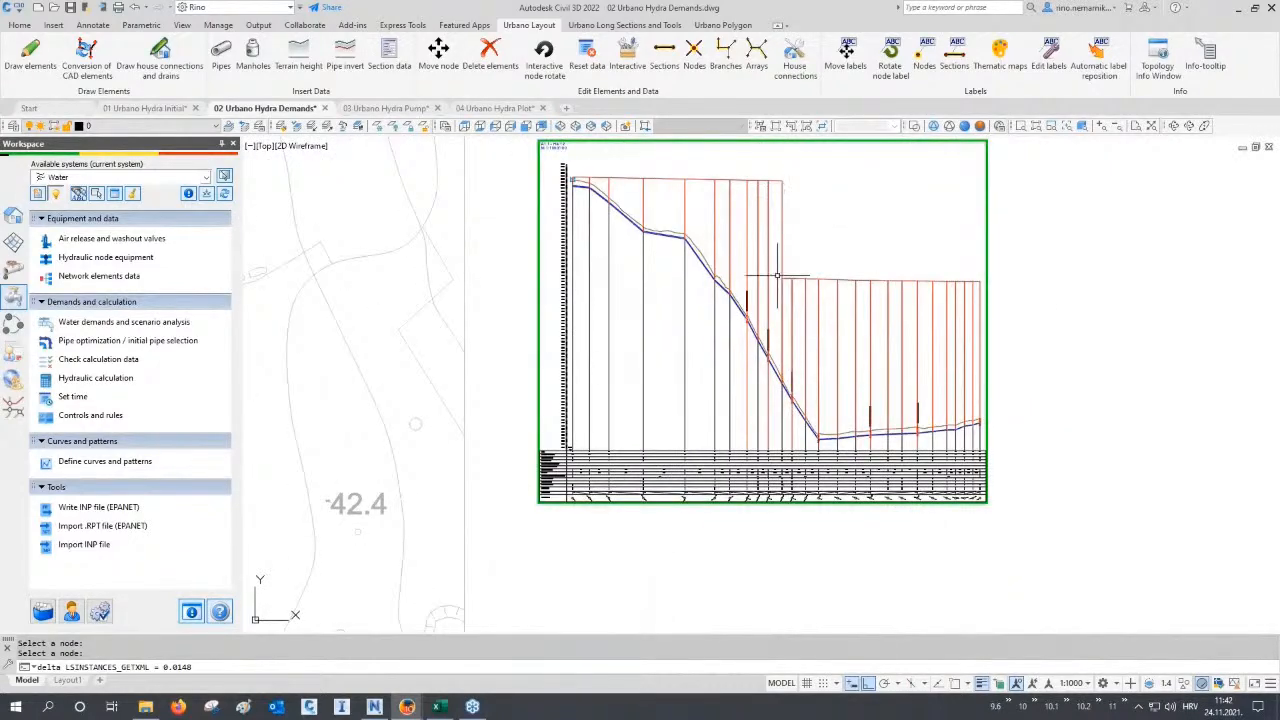
{"action": "scroll", "coordinate": [785, 368], "scroll_direction": "up", "scroll_amount": 5}
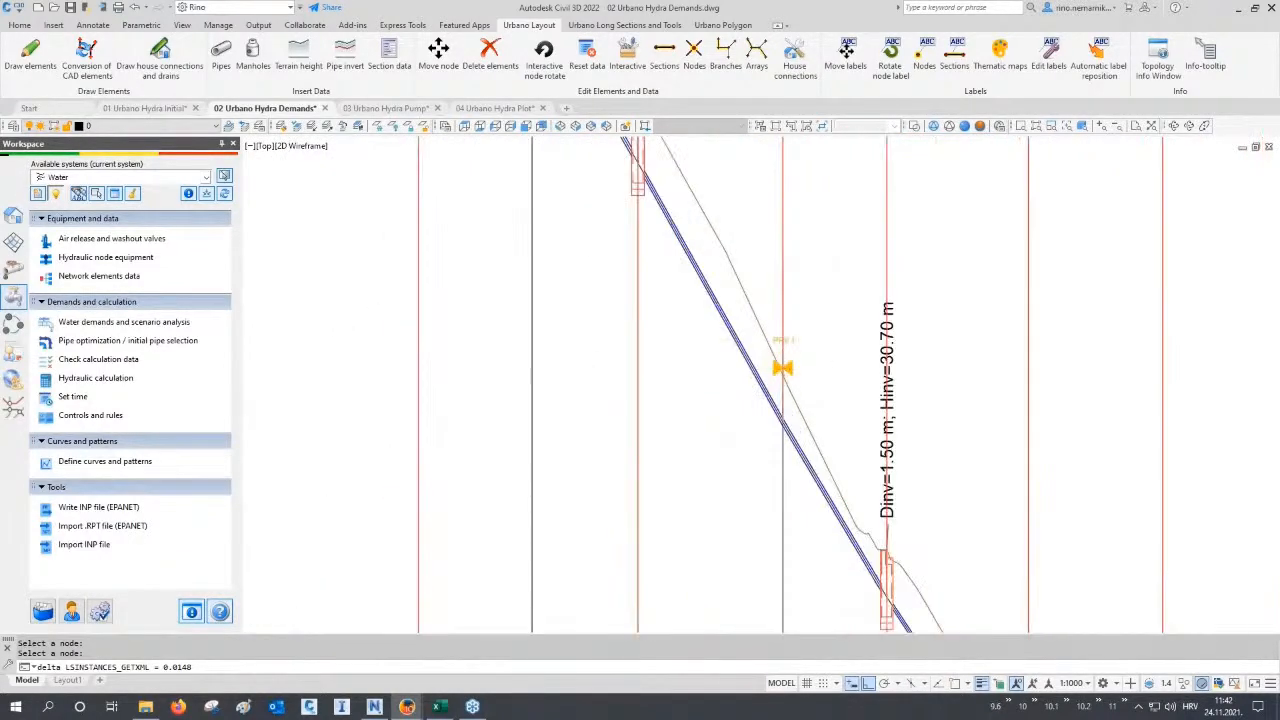
{"action": "scroll", "coordinate": [783, 368], "scroll_direction": "up", "scroll_amount": 4}
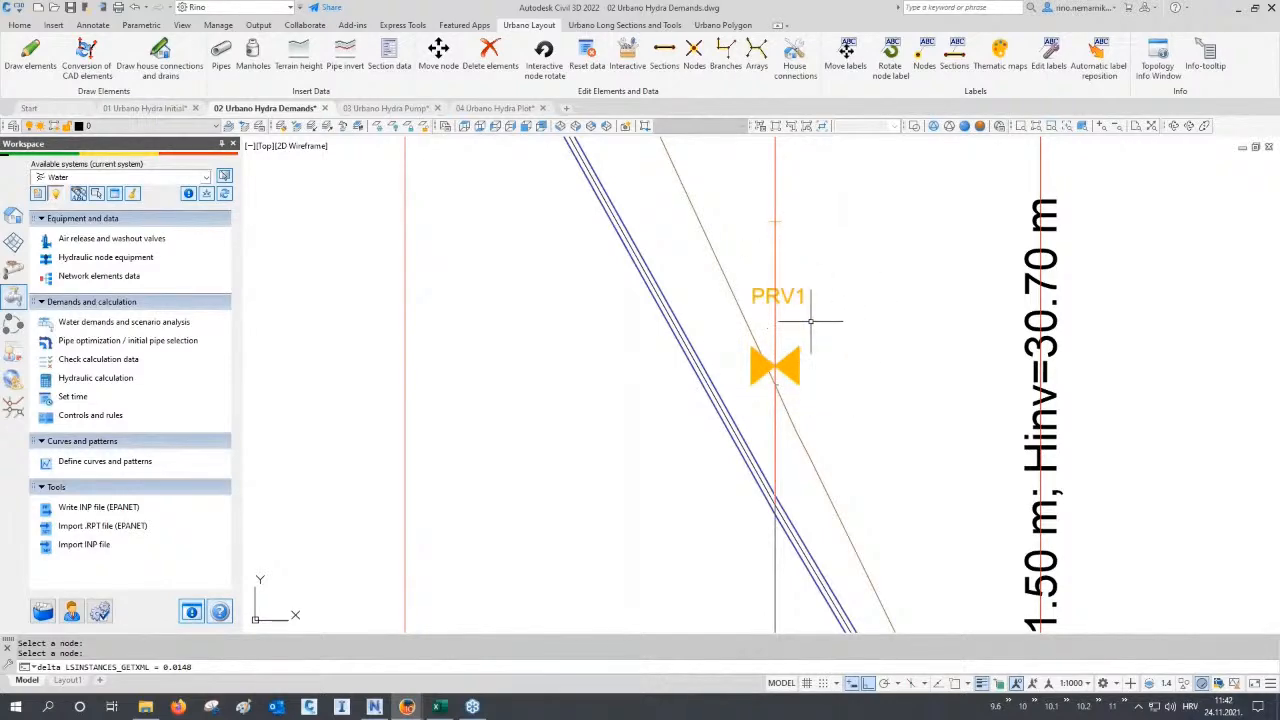
{"action": "scroll", "coordinate": [810, 325], "scroll_direction": "down", "scroll_amount": 6}
{"action": "scroll", "coordinate": [806, 330], "scroll_direction": "down", "scroll_amount": 8}
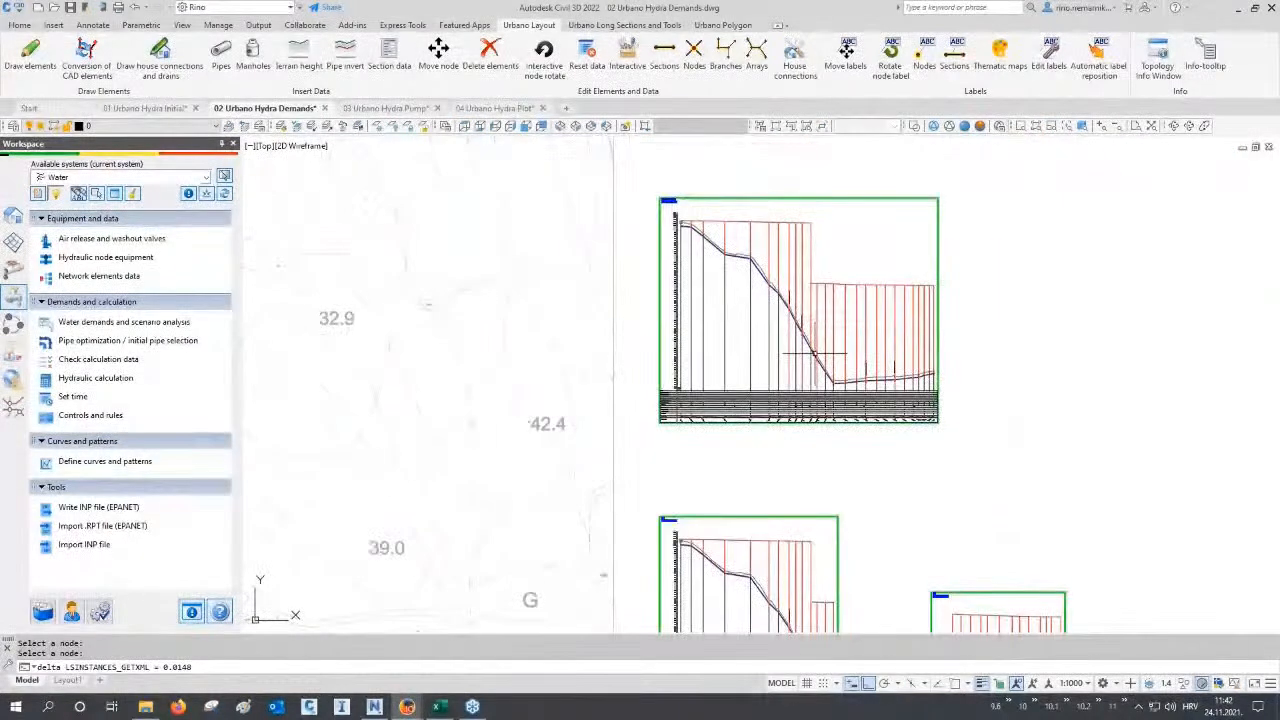
{"action": "mouse_move", "coordinate": [720, 466]}
{"action": "middle_mouse_down"}
{"action": "mouse_move", "coordinate": [706, 443]}
{"action": "mouse_move", "coordinate": [720, 349]}
{"action": "mouse_move", "coordinate": [654, 354]}
{"action": "middle_mouse_up"}
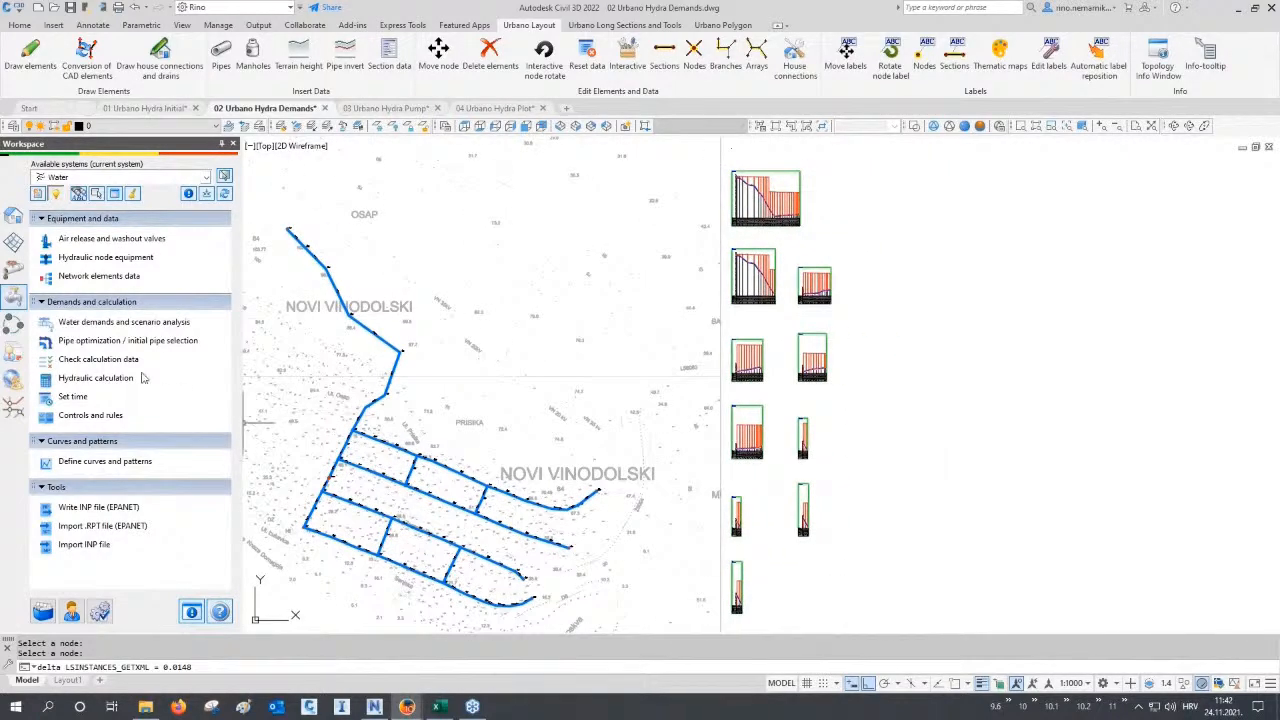
Assign a Fire demand of 10 l/s to node H4.12 in the water demands and scenario analysis.
{"action": "left_click", "coordinate": [126, 324]}
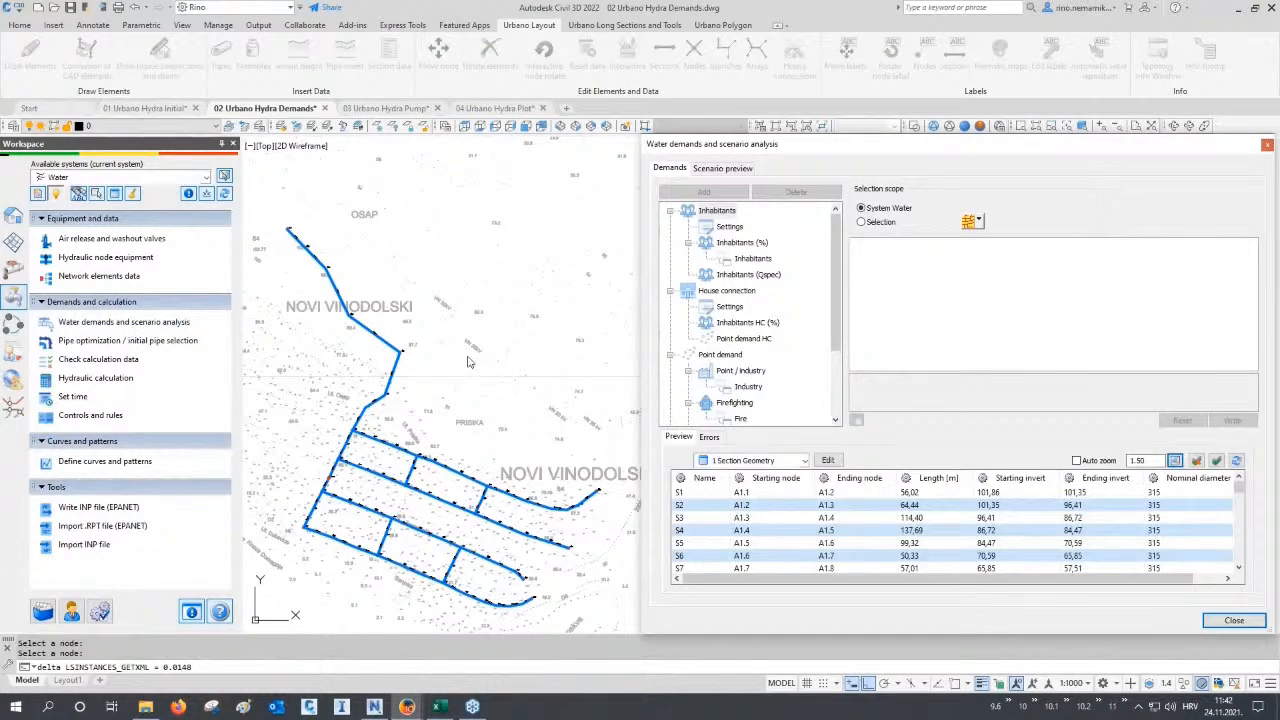
{"action": "scroll", "coordinate": [815, 351], "scroll_direction": "down", "scroll_amount": 1}
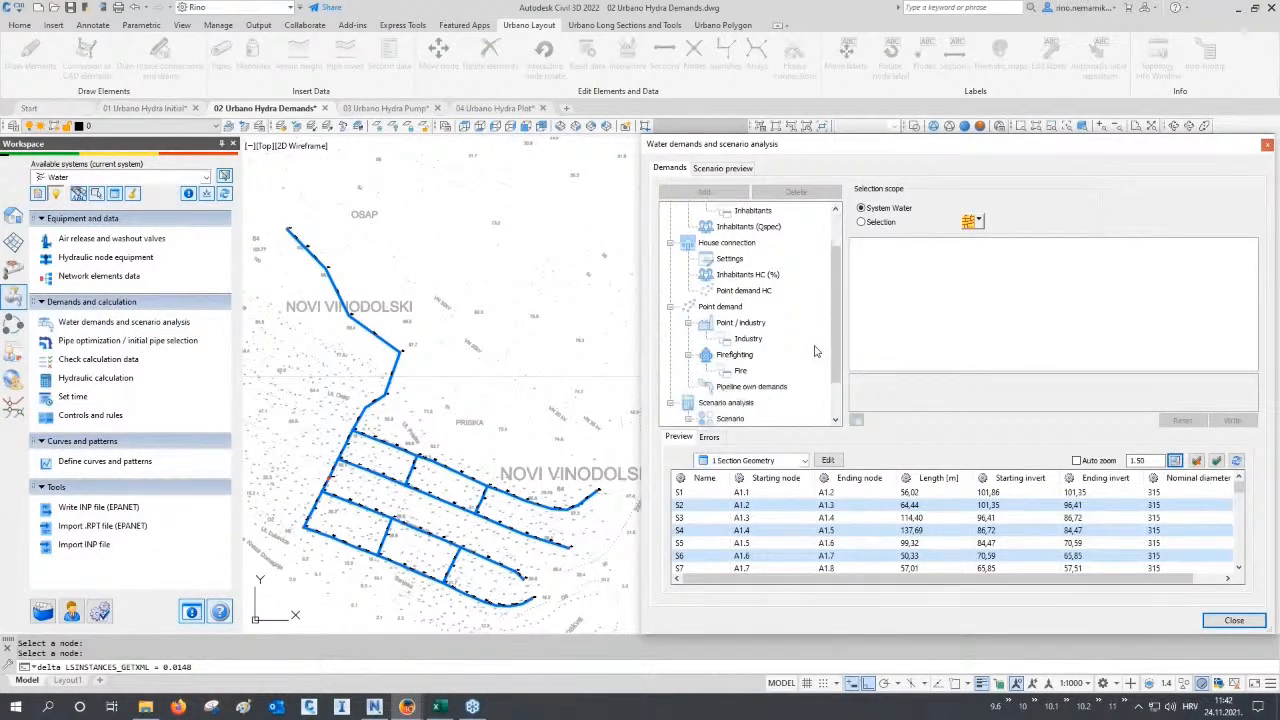
{"action": "left_click", "coordinate": [739, 372]}
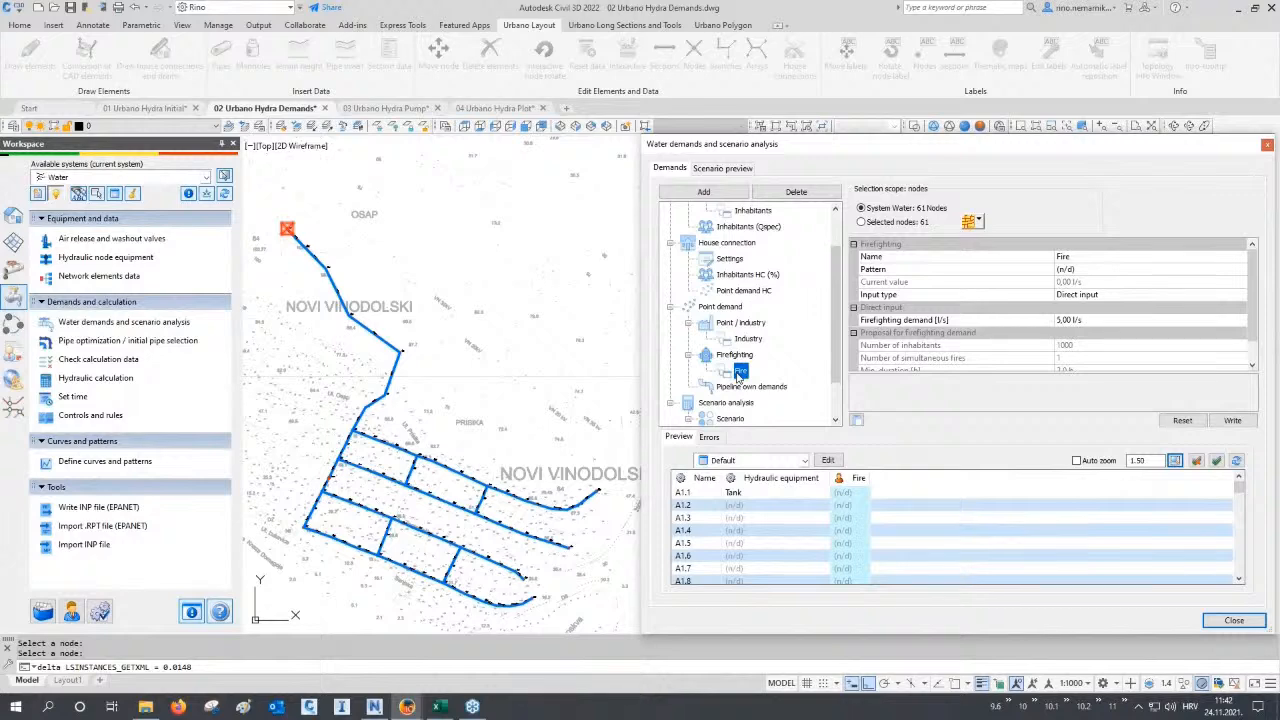
{"action": "left_click", "coordinate": [983, 223]}
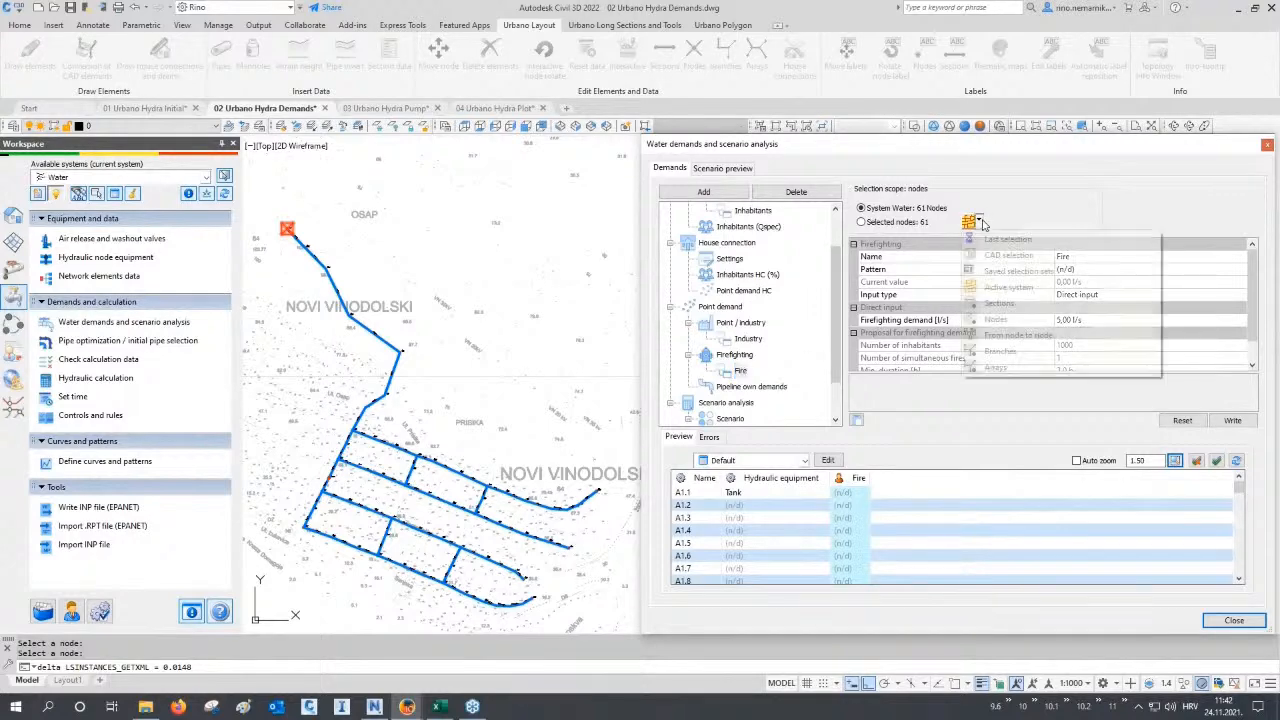
{"action": "left_click", "coordinate": [990, 320]}
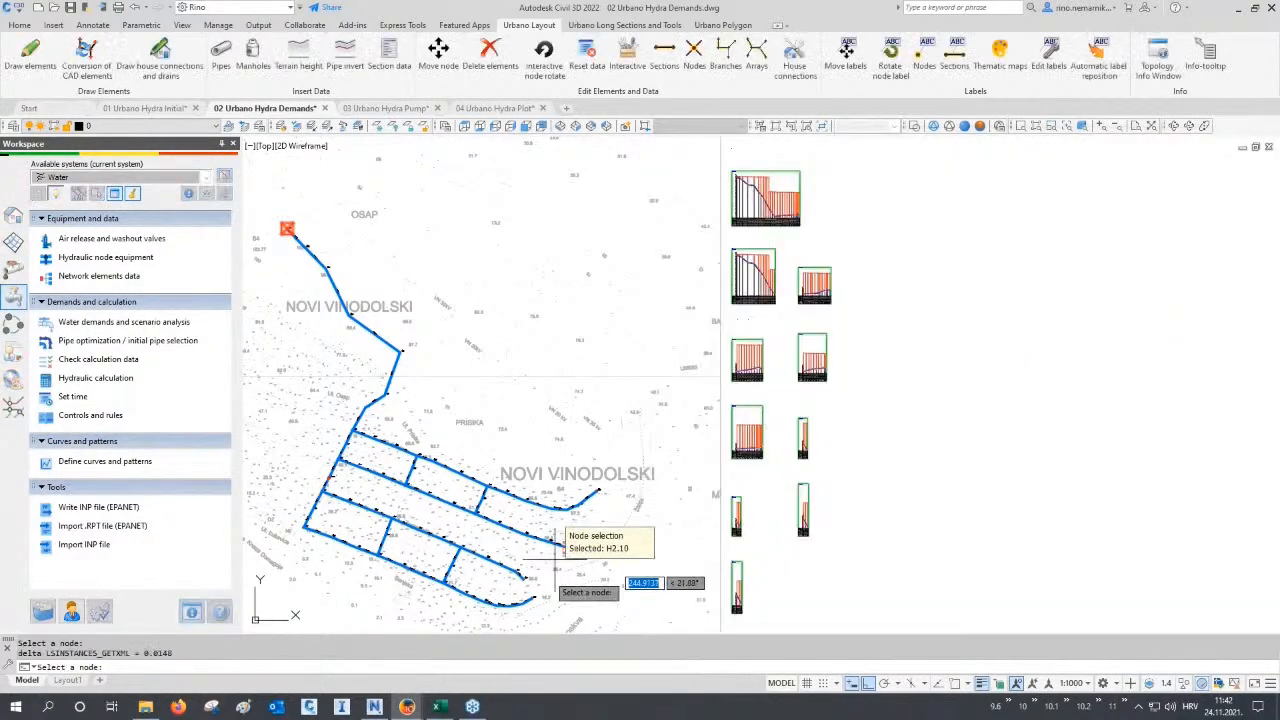
{"action": "left_click", "coordinate": [530, 598]}
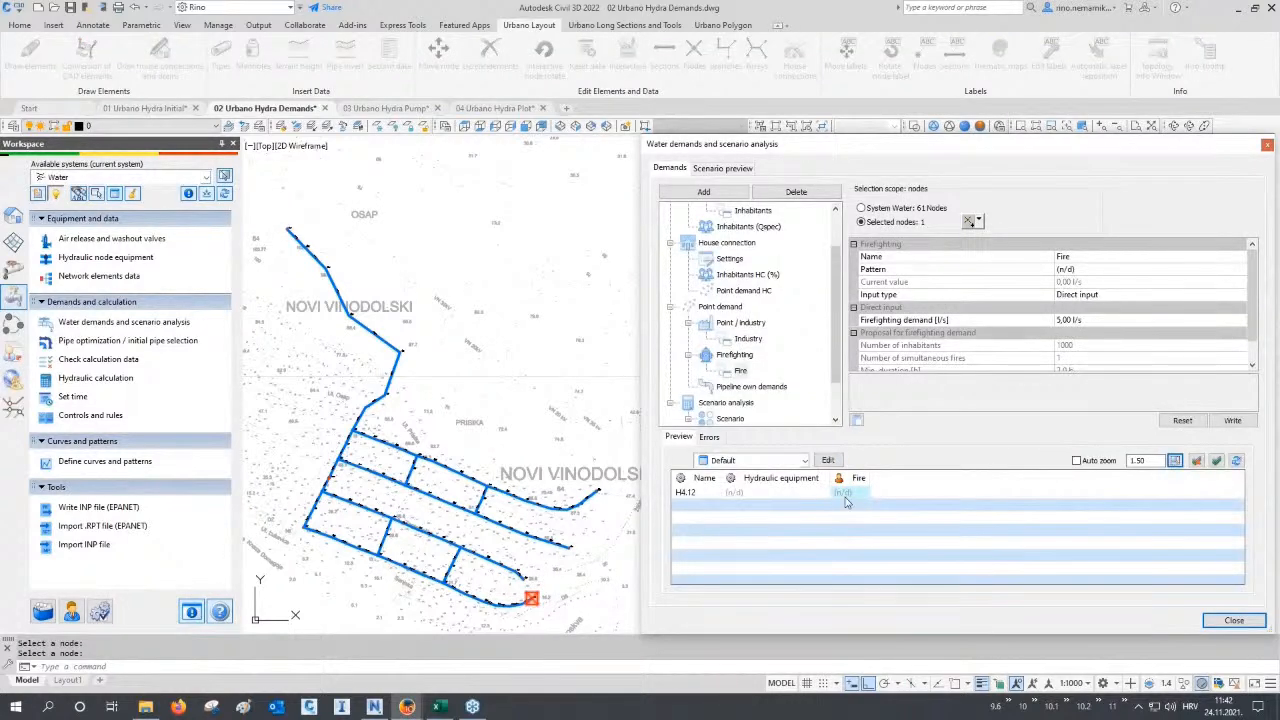
{"action": "left_click", "coordinate": [845, 494]}
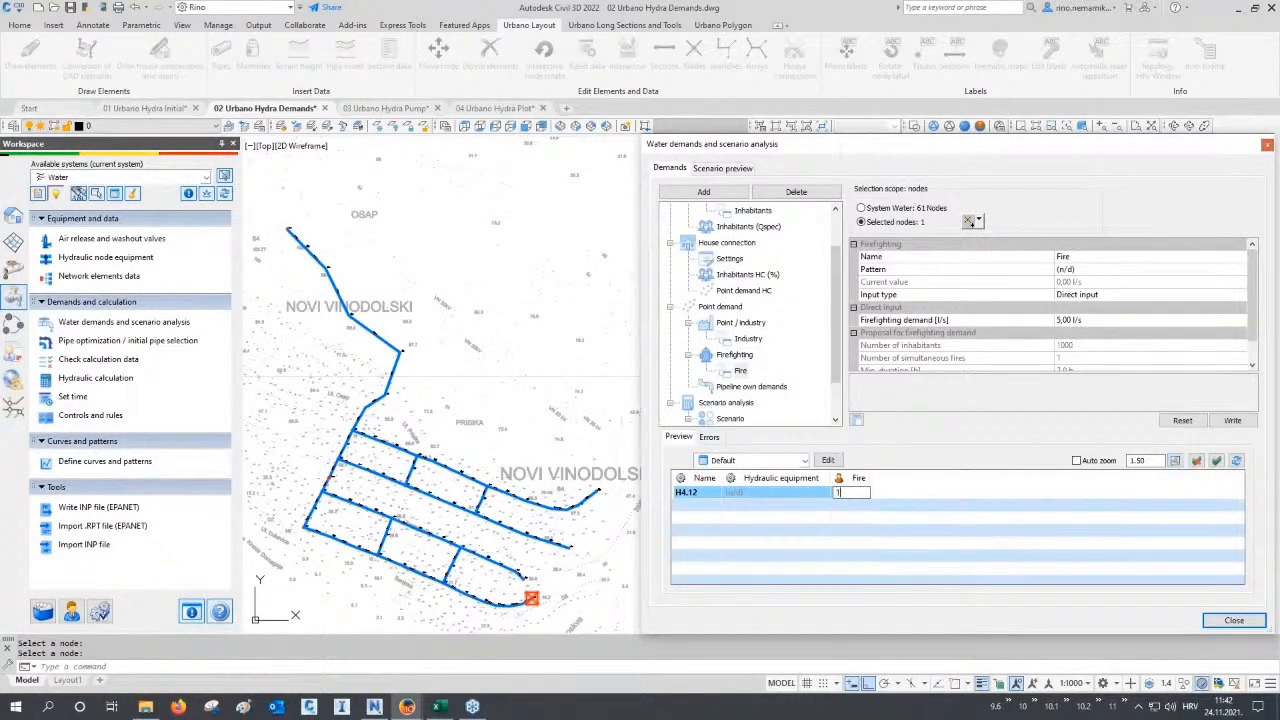
{"action": "key", "text": "Return"}
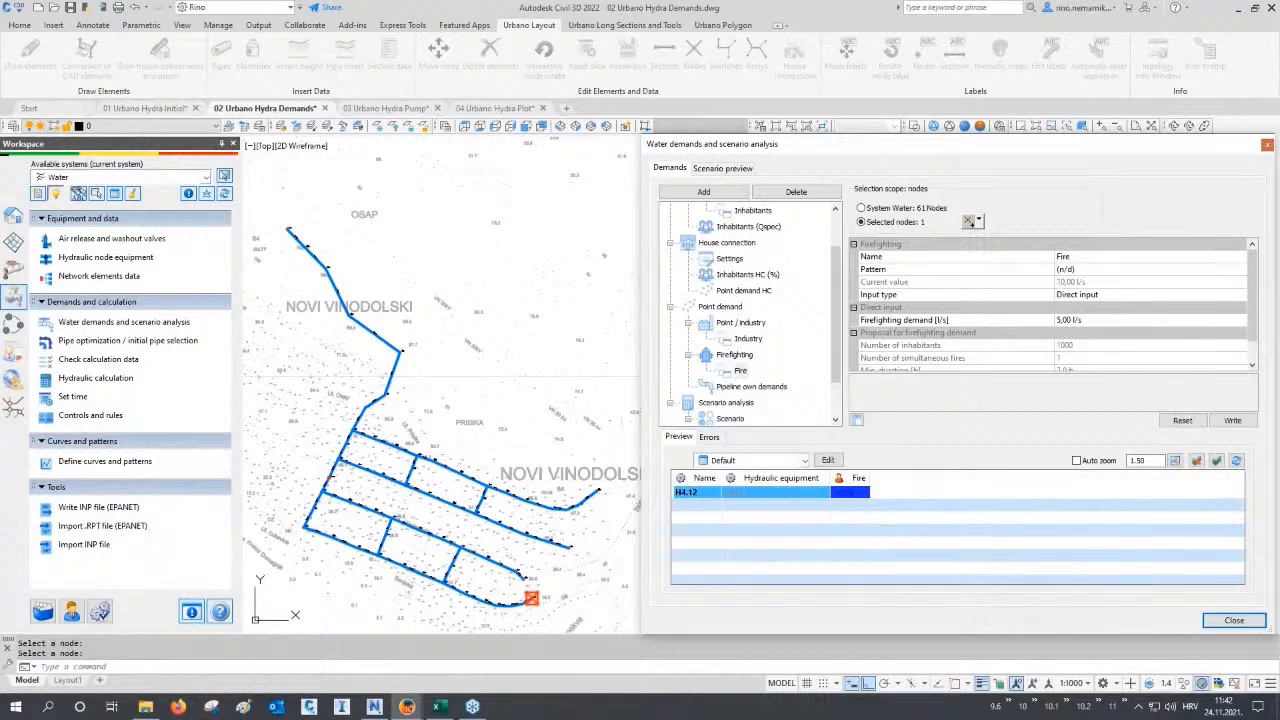
{"action": "left_click", "coordinate": [832, 549]}
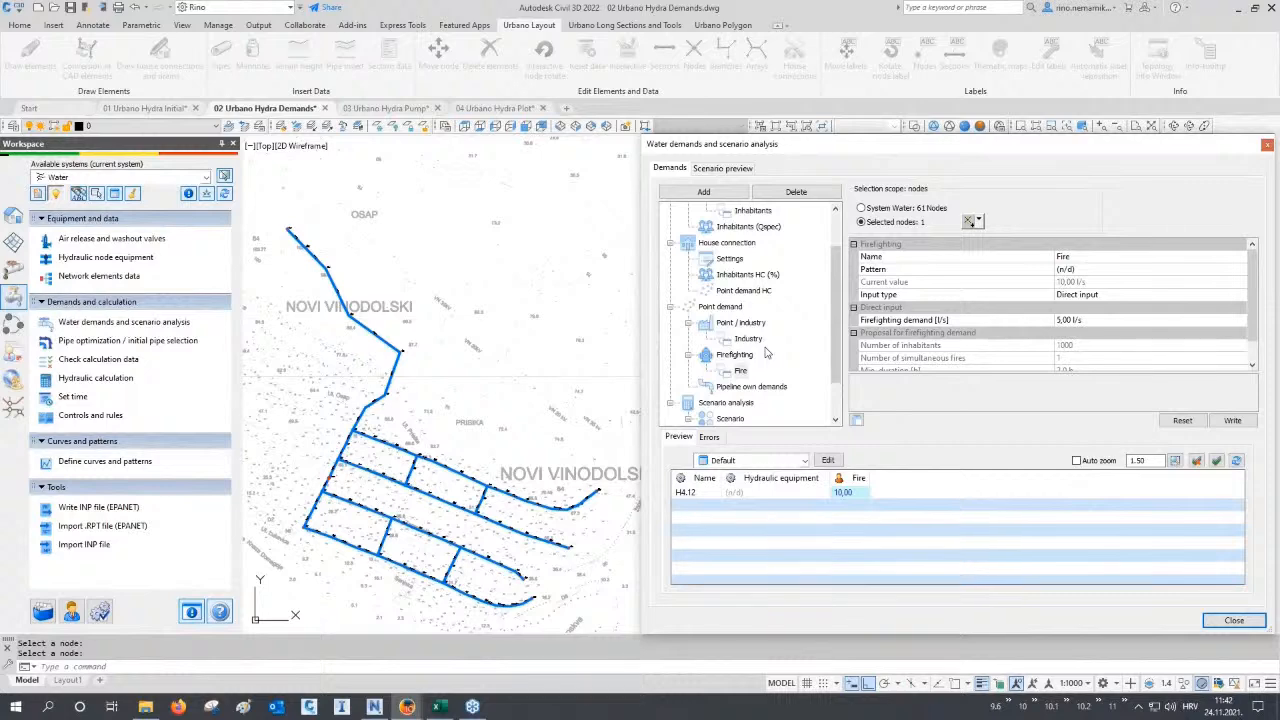
Extend the selection scope to the whole active system and review the demand settings of the "w/ fire" and "w/o fire" scenarios.
{"action": "scroll", "coordinate": [767, 352], "scroll_direction": "down", "scroll_amount": 1}
{"action": "left_click", "coordinate": [748, 387]}
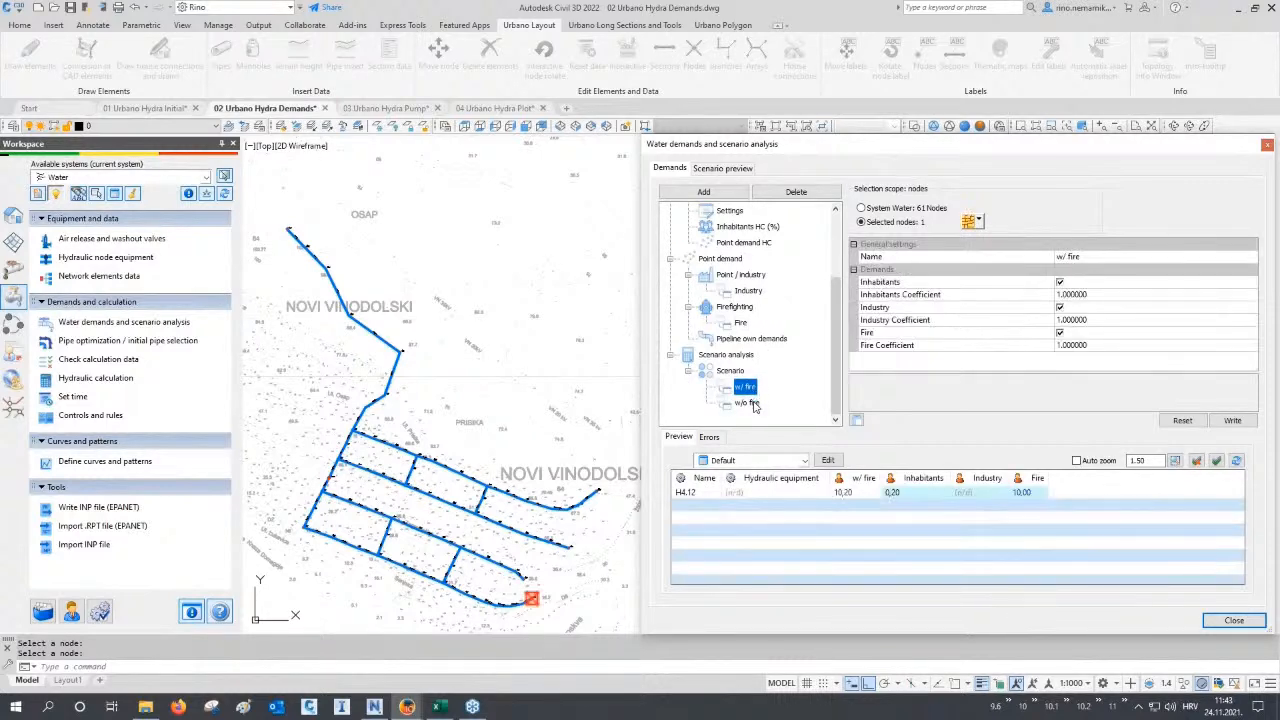
{"action": "left_click", "coordinate": [750, 402]}
{"action": "left_click", "coordinate": [968, 221]}
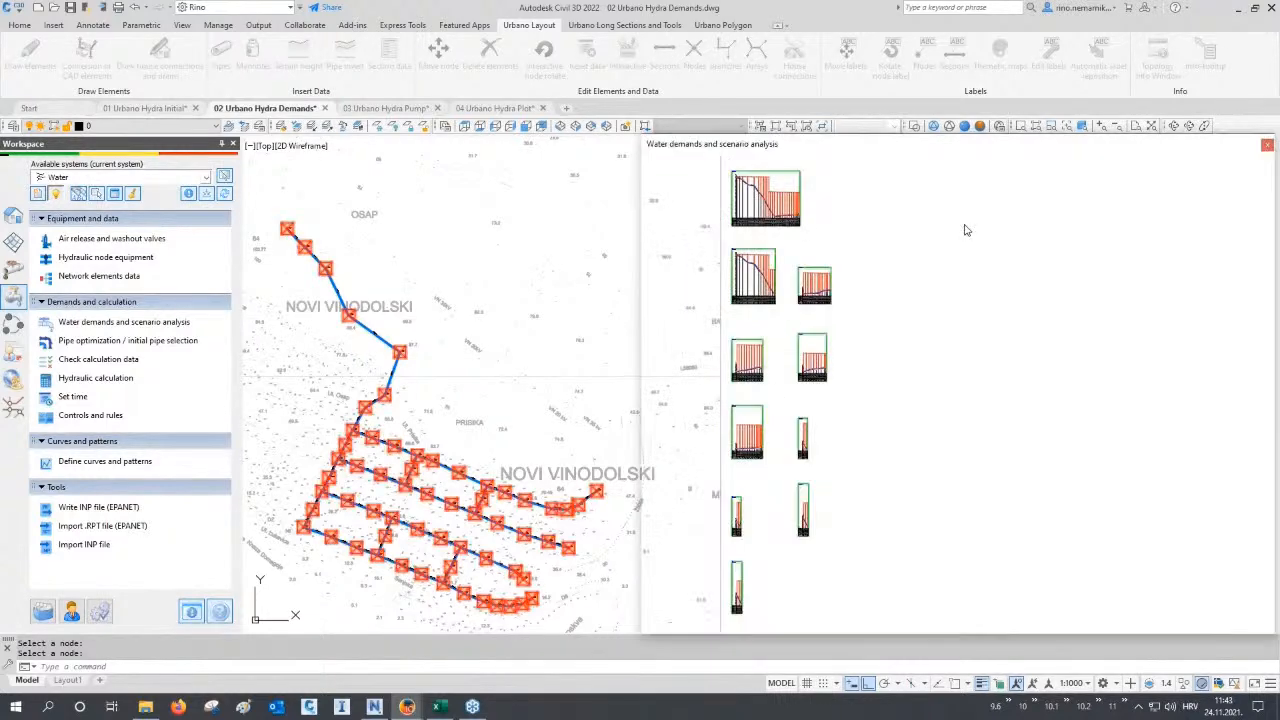
{"action": "left_click", "coordinate": [748, 387]}
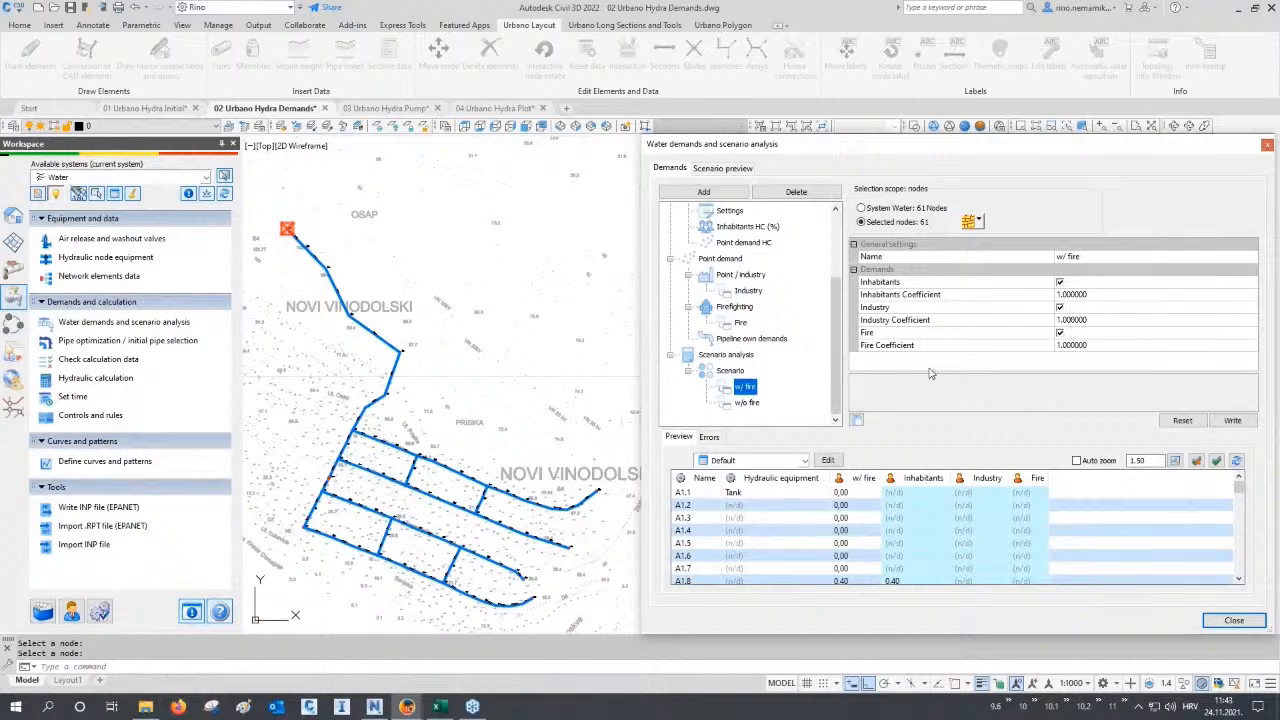
{"action": "left_click", "coordinate": [748, 403]}
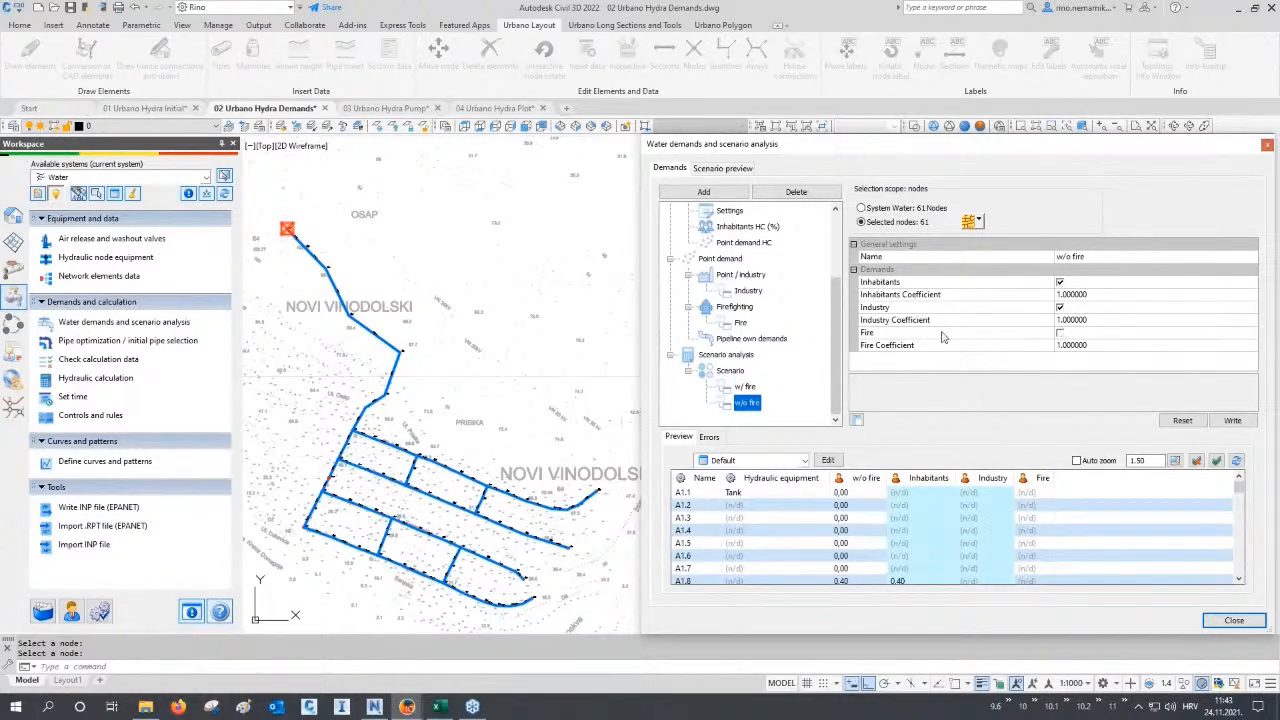
Turn on the "w/ fire" and "w/o fire" scenarios in the scenario preview.
{"action": "left_click", "coordinate": [723, 169]}
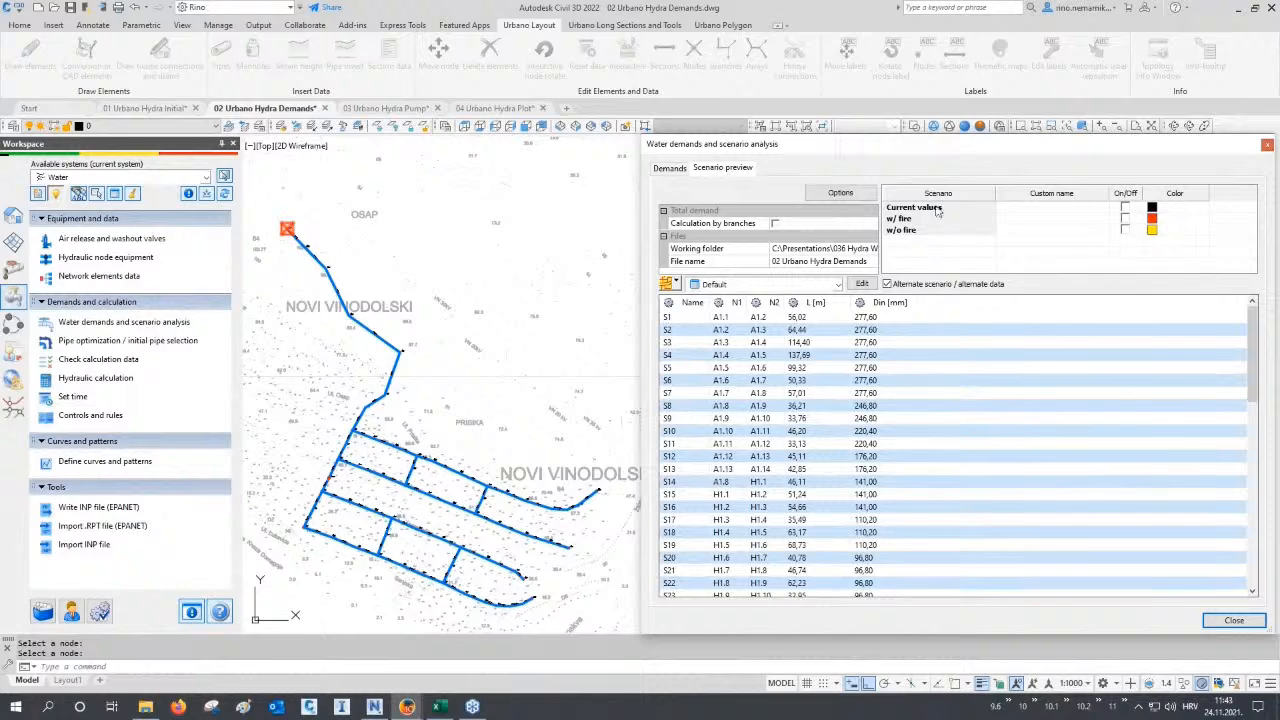
{"action": "left_click", "coordinate": [1125, 219]}
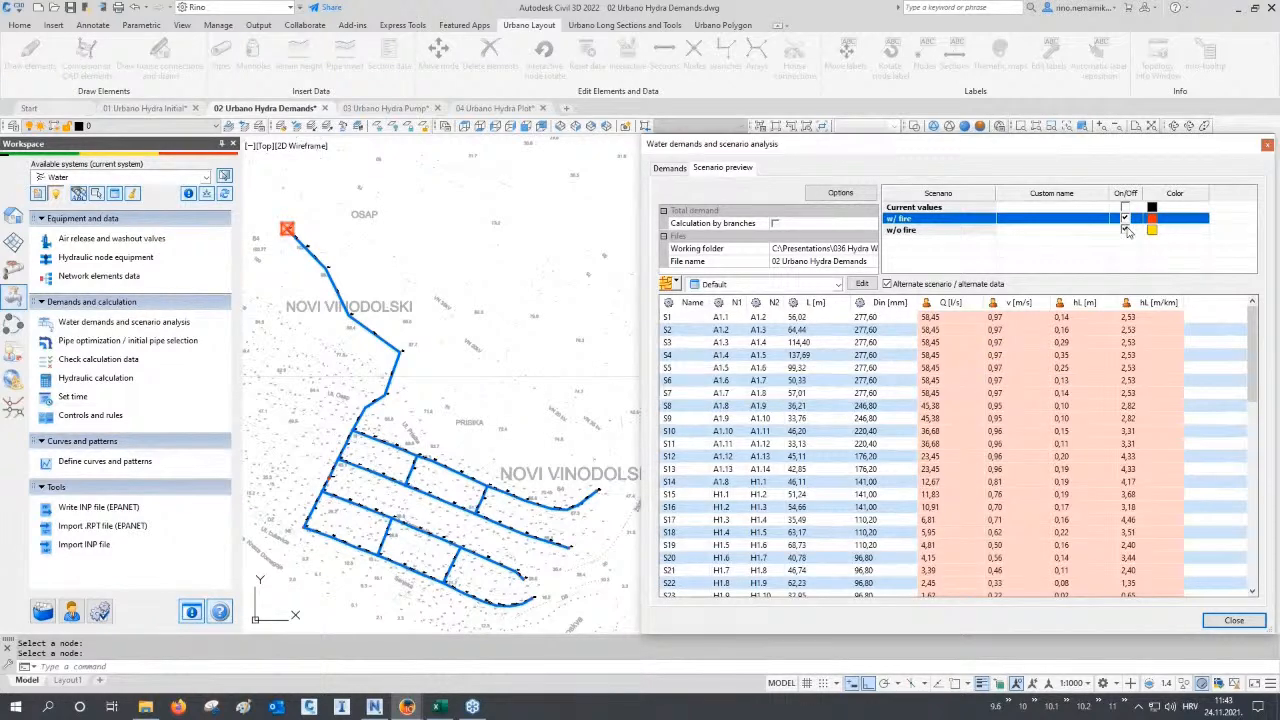
{"action": "left_click", "coordinate": [1125, 230]}
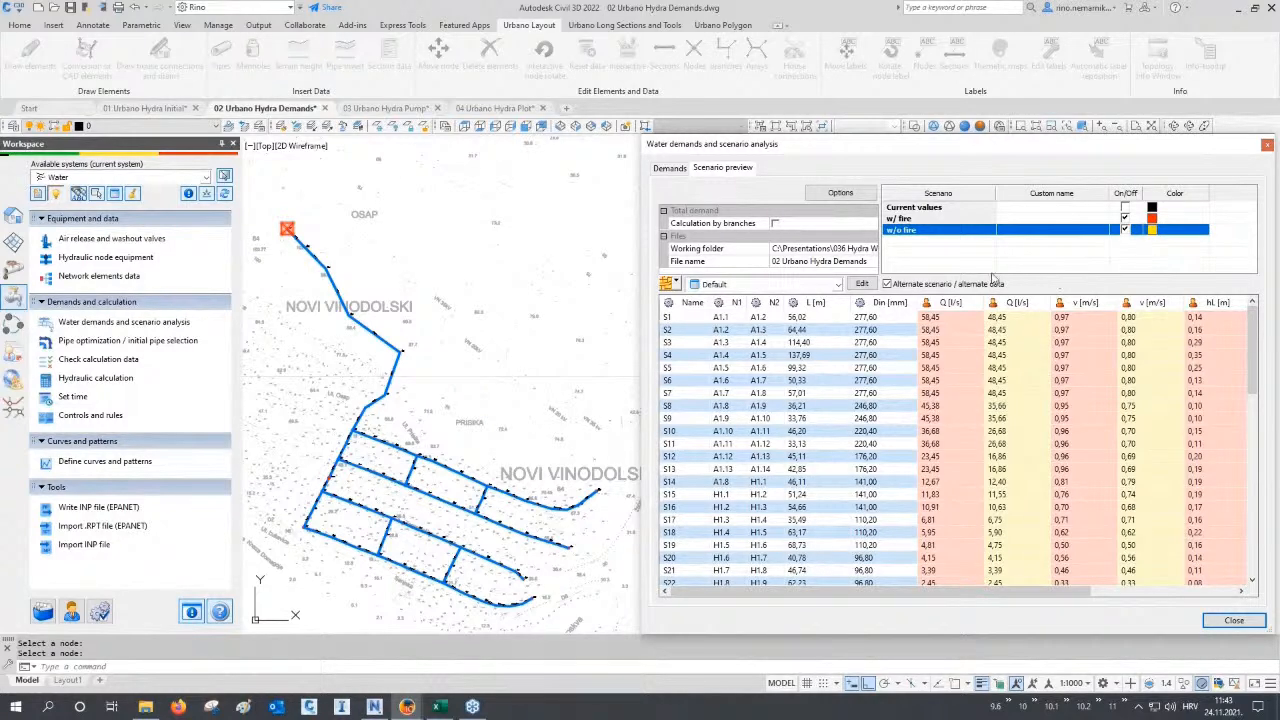
Compare the results of both scenarios across all columns, first grouped by scenario and again with alternating scenario data.
{"action": "left_click", "coordinate": [886, 284]}
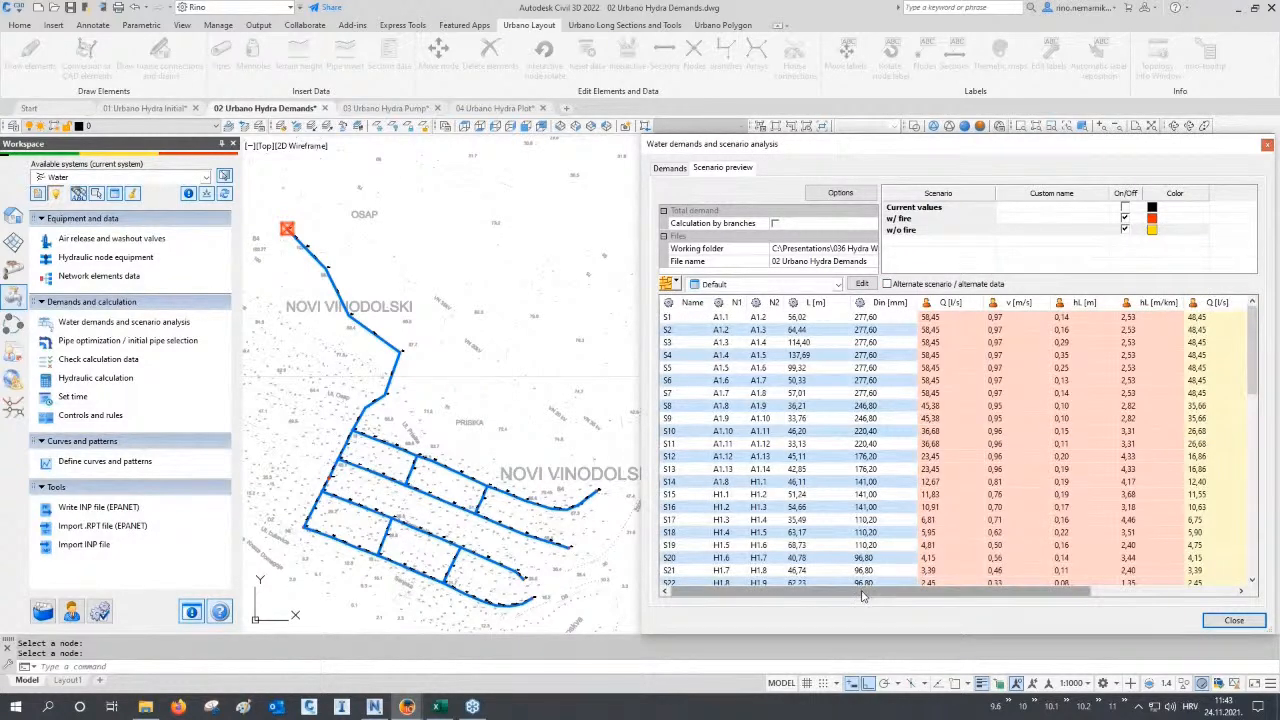
{"action": "left_click_drag", "start_coordinate": [868, 592], "coordinate": [1045, 610]}
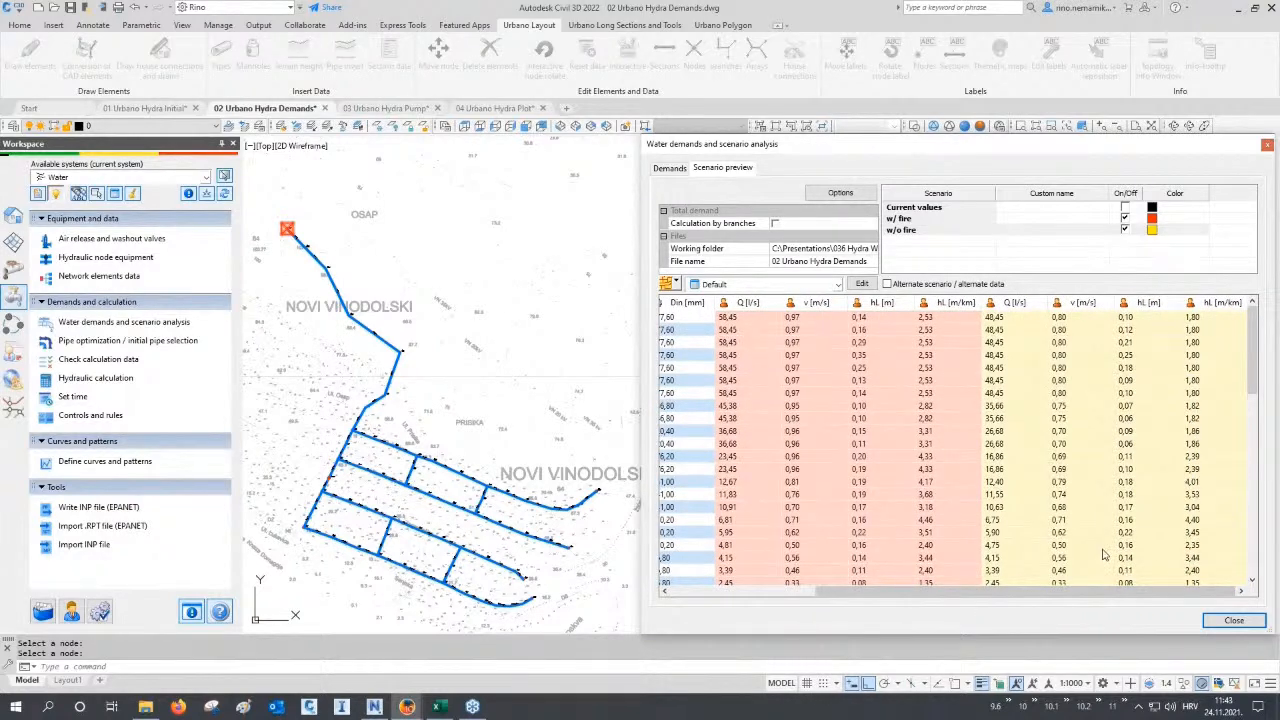
{"action": "left_click", "coordinate": [906, 285]}
{"action": "left_click_drag", "start_coordinate": [843, 590], "coordinate": [1007, 621]}
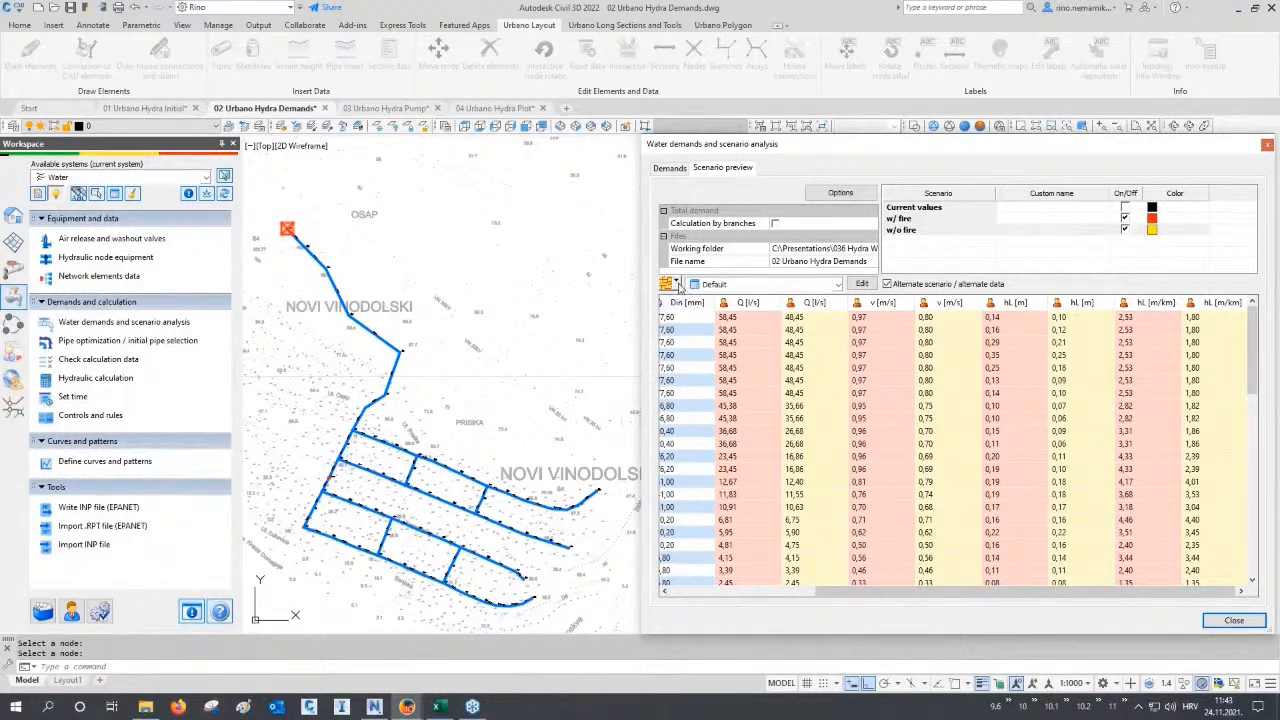
Limit the scenario preview to the arrays from the tank along A1 and on to node H4.12.
{"action": "left_click", "coordinate": [676, 284]}
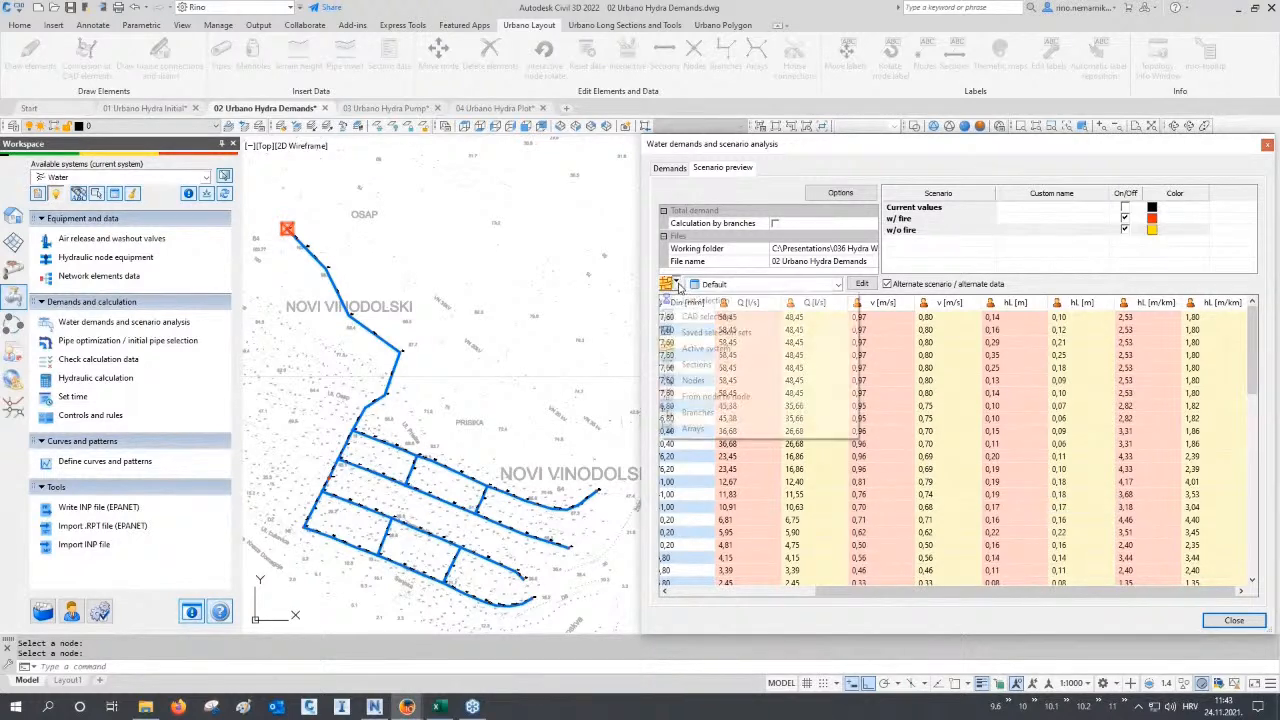
{"action": "left_click", "coordinate": [695, 428]}
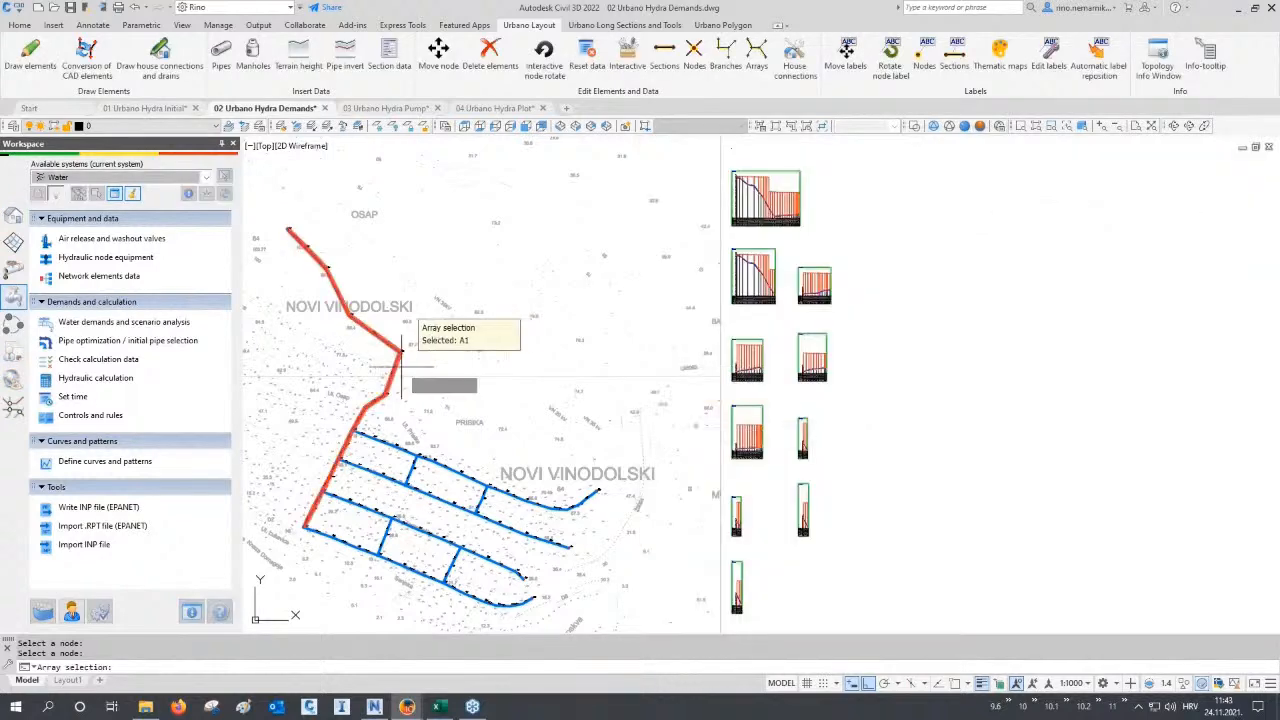
{"action": "left_click", "coordinate": [337, 558]}
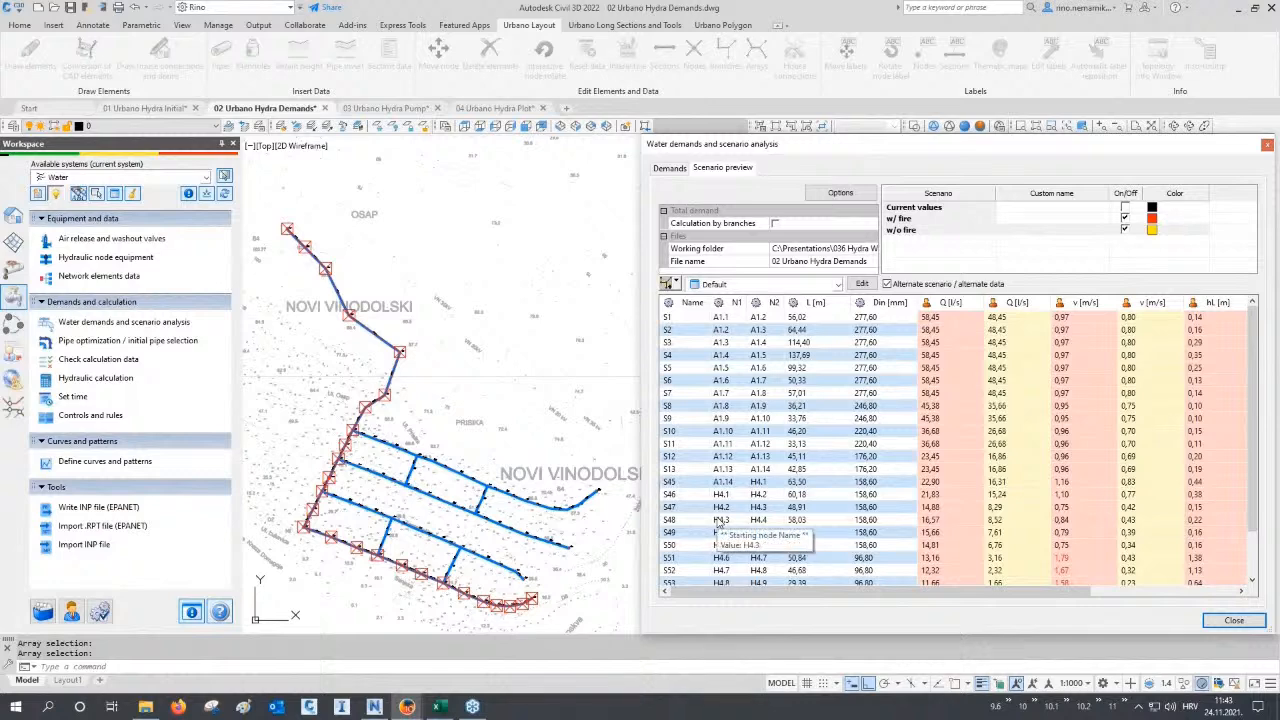
Copy all rows of the scenario preview table and paste them into the blank Excel sheet starting at cell A1.
{"action": "left_click", "coordinate": [698, 318]}
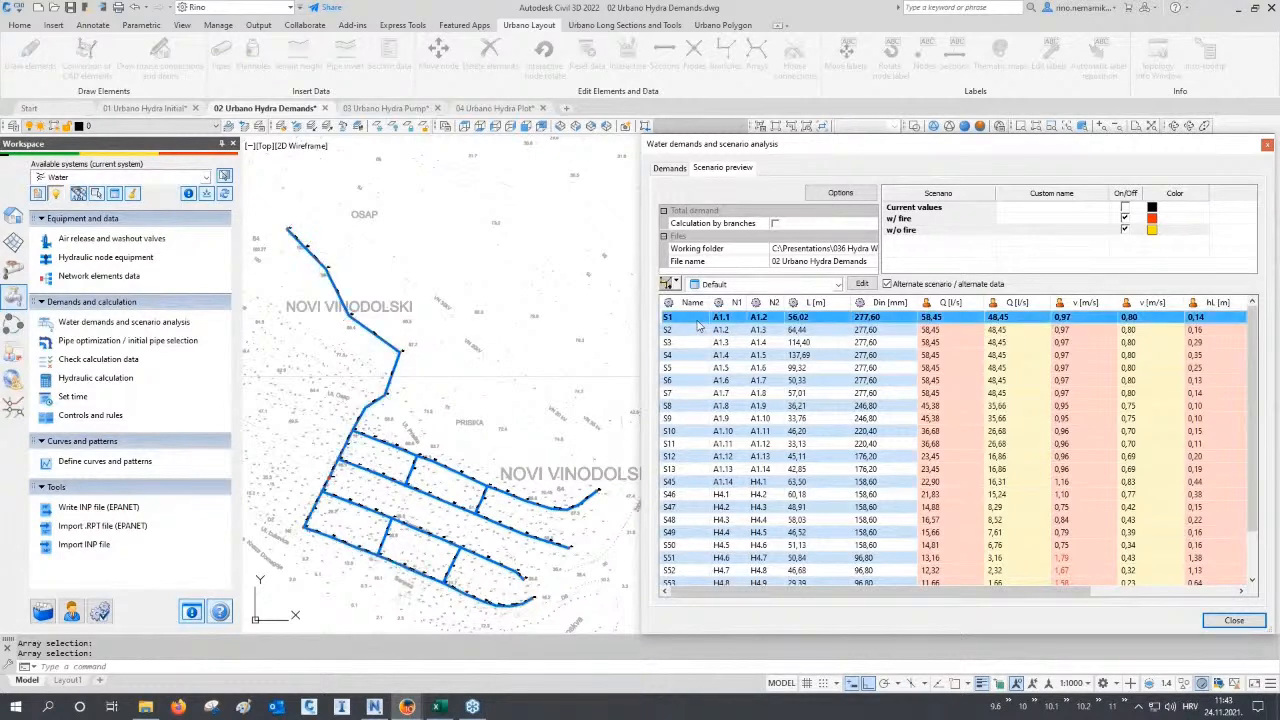
{"action": "key", "text": "ctrl+a"}
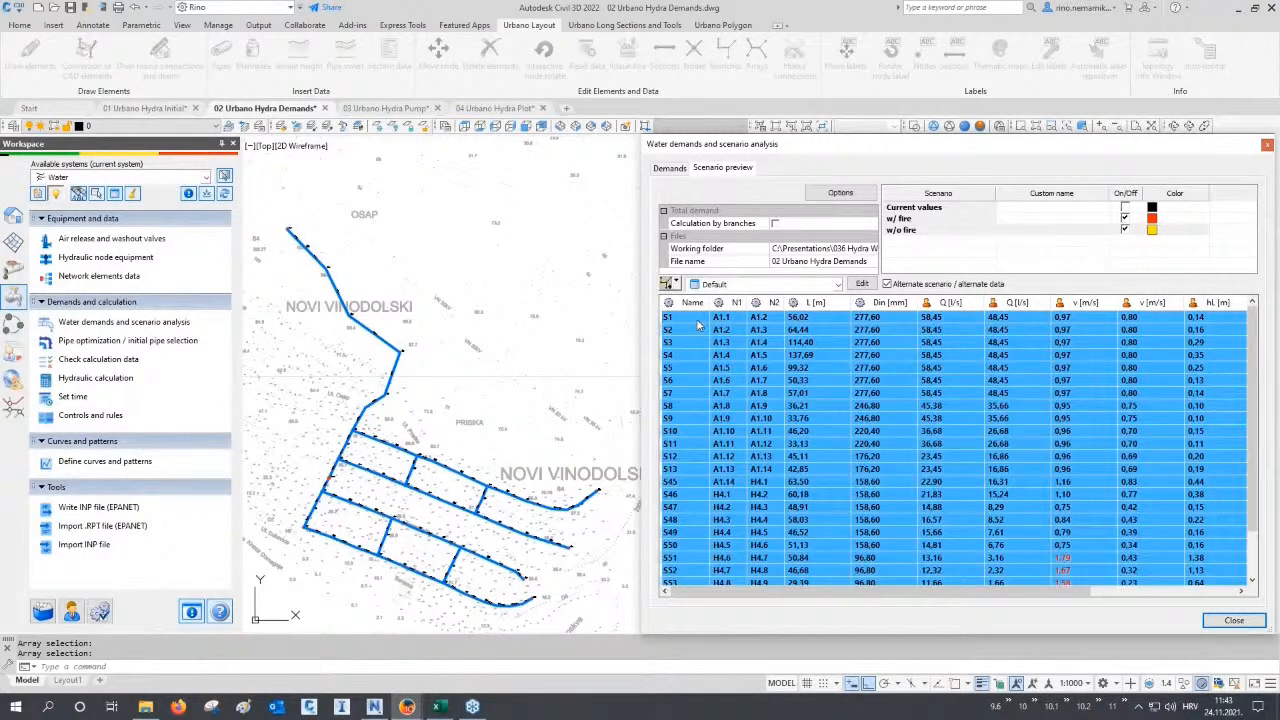
{"action": "right_click", "coordinate": [698, 318]}
{"action": "left_click", "coordinate": [800, 340]}
{"action": "left_click", "coordinate": [438, 707]}
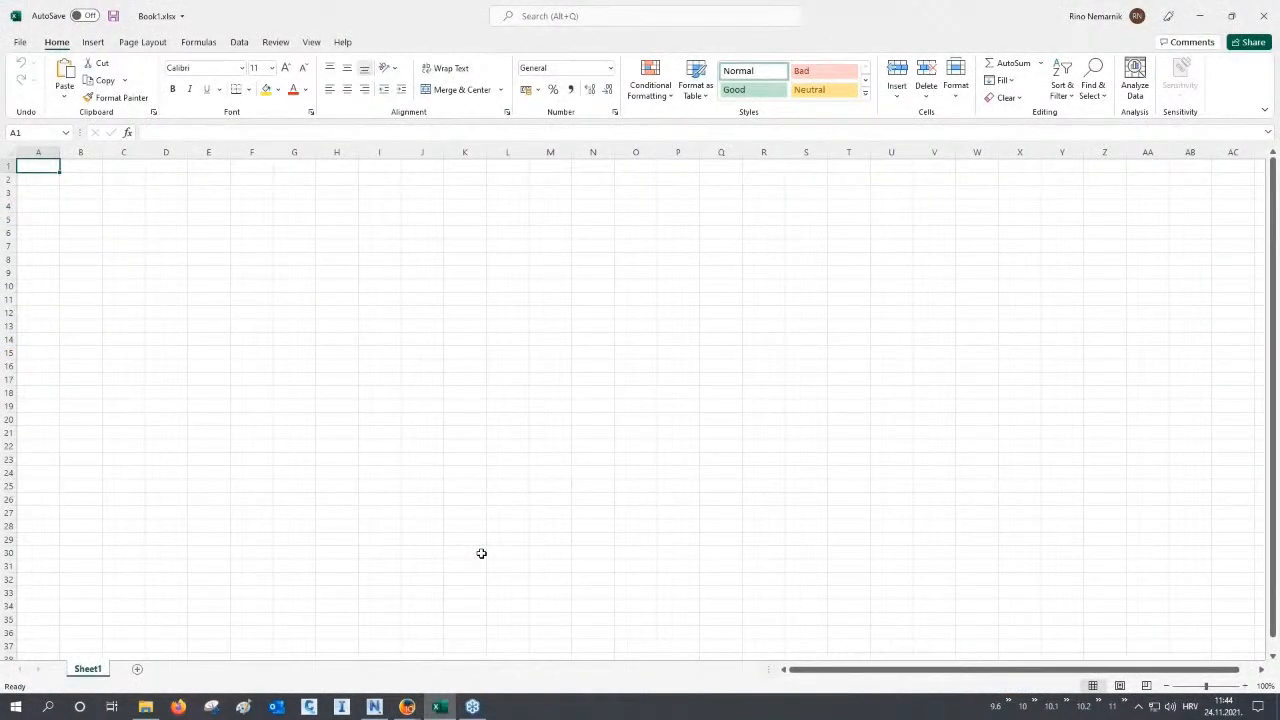
{"action": "type", "text": "Name\tN1\tN2\tL [m]\tDin [mm]\tQ [l/s]\tQ [l/s]\tv [m/s]\tv [m/s]\thL [m]\thL [m]\thL [m/km]\thL [m/km] S1\tA1.1\tA1.2\t56,02\t277,6\t58,45\t48,45\t0,97\t0,8\t0,14\t0,1\t2,53\t1,8 S2\tA1.2\tA1.3\t64,44\t277,6\t58,45\t48,45\t0,97\t0,8\t0,16\t0,12\t2,53\t1,8 S3\tA1.3\tA1.4\t114,4\t277,6\t58,45\t48,45\t0,97\t0,8\t0,29\t0,21\t2,53\t1,8 S4\tA1.4\tA1.5\t137,69\t277,6\t58,45\t48,45\t0,97\t0,8\t0,35\t0,25\t2,53\t1,8 S5\tA1.5\tA1.6\t99,32\t277,6\t58,45\t48,45\t0,97\t0,8\t0,25\t0,18\t2,53\t1,8 S6\tA1.6\tA1.7\t50,33\t277,6\t58,45\t48,45\t0,97\t0,8\t0,13\t0,09\t2,53\t1,8 S7\tA1.7\tA1.8\t57,01\t277,6\t58,45\t48,45\t0,97\t0,8\t0,14\t0,1\t2,53\t1,8 S8\tA1.8\tA1.9\t36,21\t246,8\t45,38\t35,66\t0,95\t0,75\t0,1\t0,07\t2,82\t1,82 S9\tA1.9\tA1.10\t33,76\t246,8\t45,38\t35,66\t0,95\t0,75\t0,1\t0,06\t2,82\t1,82 S10\tA1.10\tA1.11\t46,2\t220,4\t36,68\t26,68\t0,95\t0,7\t0,15\t0,09\t3,31\t1,86 S11\tA1.11\tA1.12\t33,13\t220,4\t36,68\t26,68\t0,96\t0,7\t0,11\t0,06\t3,31\t1,86 S12\tA1.12\tA1.13\t45,11\t176,2\t23,45\t16,86\t0,96\t0,69\t0,2\t0,11\t4,33\t2,39 S13\tA1.13\tA1.14\t42,85\t176,2\t23,45\t16,86\t0,96\t0,69\t0,19\t0,1\t4,33\t2,39 S45\tA1.14\tH4.1\t63,5\t158,6\t22,9\t16,31\t1,16\t0,83\t0,44\t0,24\t6,88\t3,73 S46\tH4.1\tH4.2\t60,18\t158,6\t21,83\t15,24\t1,1\t0,77\t0,38\t0,2\t6,31\t3,3 S47\tH4.2\tH4.3\t48,91\t158,6\t14,88\t8,29\t0,75\t0,42\t0,15\t0,05\t3,16\t1,11 S48\tH4.3\tH4.4\t58,03\t158,6\t16,57\t8,52\t0,84\t0,43\t0,22\t0,07\t3,84\t1,17 S49\tH4.4\tH4.5\t46,52\t158,6\t15,66\t7,61\t0,79\t0,39\t0,16\t0,04\t3,47\t0,95 S50\tH4.5\tH4.6\t51,13\t158,6\t14,81\t6,76\t0,75\t0,34\t0,16\t0,04\t3,14\t0,77 S51\tH4.6\tH4.7\t50,84\t96,8\t13,16\t3,16\t1,79\t0,43\t1,38\t0,11\t27,24\t2,12 S52\tH4.7\tH4.8\t46,68\t96,8\t12,32\t2,32\t1,67\t0,32\t1,13\t0,06\t24,16\t1,22 S53\tH4.8\tH4.9\t29,39\t96,8\t11,66\t1,66\t1,58\t0,23\t0,64\t0,02\t21,87\t0,68 S54\tH4.9\tH4.10\t29,27\t96,8\t11,15\t1,15\t1,52\t0,16\t0,59\t0,01\t20,18\t0,36 S55\tH4.10\tH4.11\t28,04\t96,8\t10,65\t0,65\t1,45\t0,09\t0,52\t0\t18,58\t0,13 S56\tH4.11\tH4.12\t23,59\t96,8\t10,2\t0,2\t1,39\t0,03\t0,41\t0\t17,2\t0,01"}
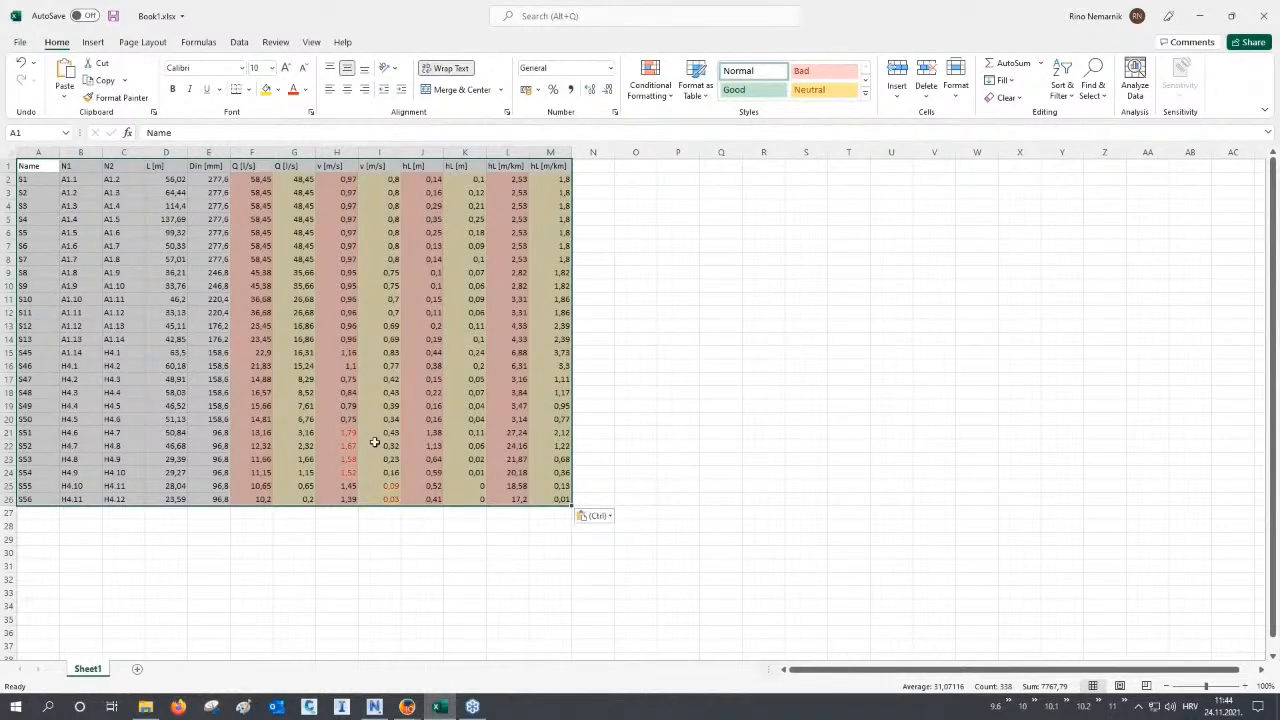
{"action": "left_click", "coordinate": [346, 392]}
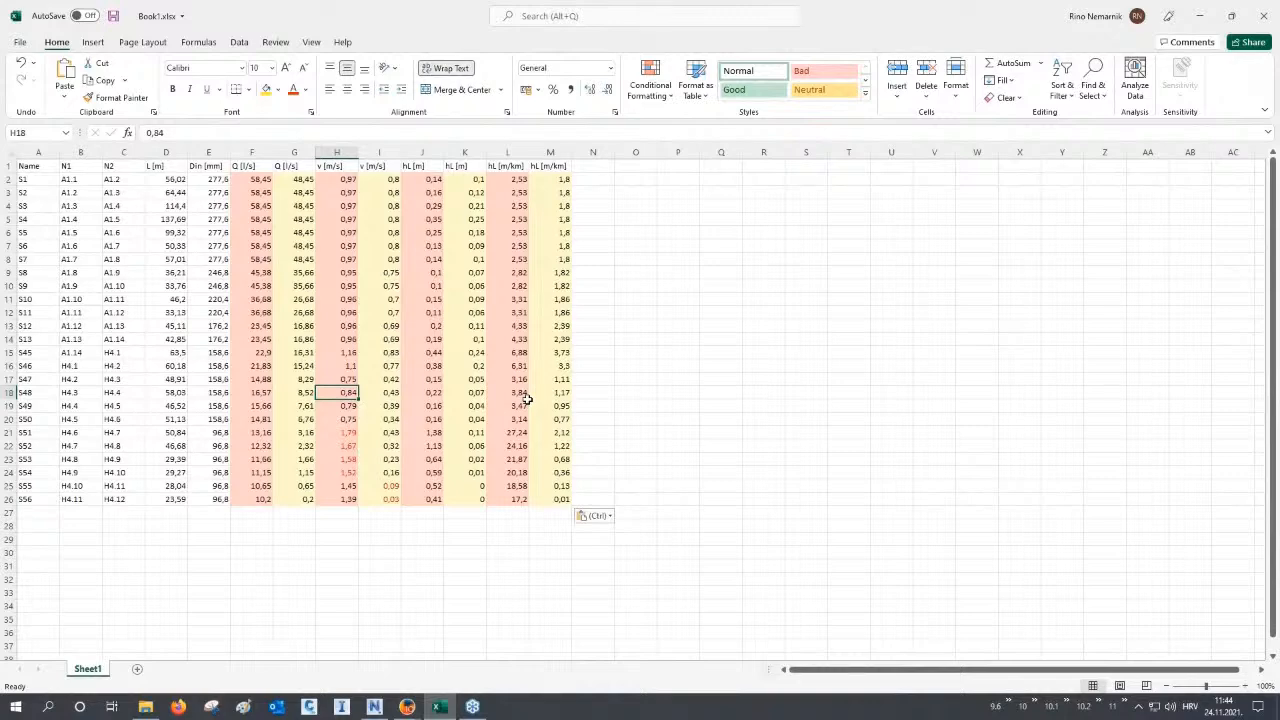
Check the fire-scenario velocities of sections S51 to S56, then save and close the workbook and the scenario analysis.
{"action": "left_click", "coordinate": [340, 157]}
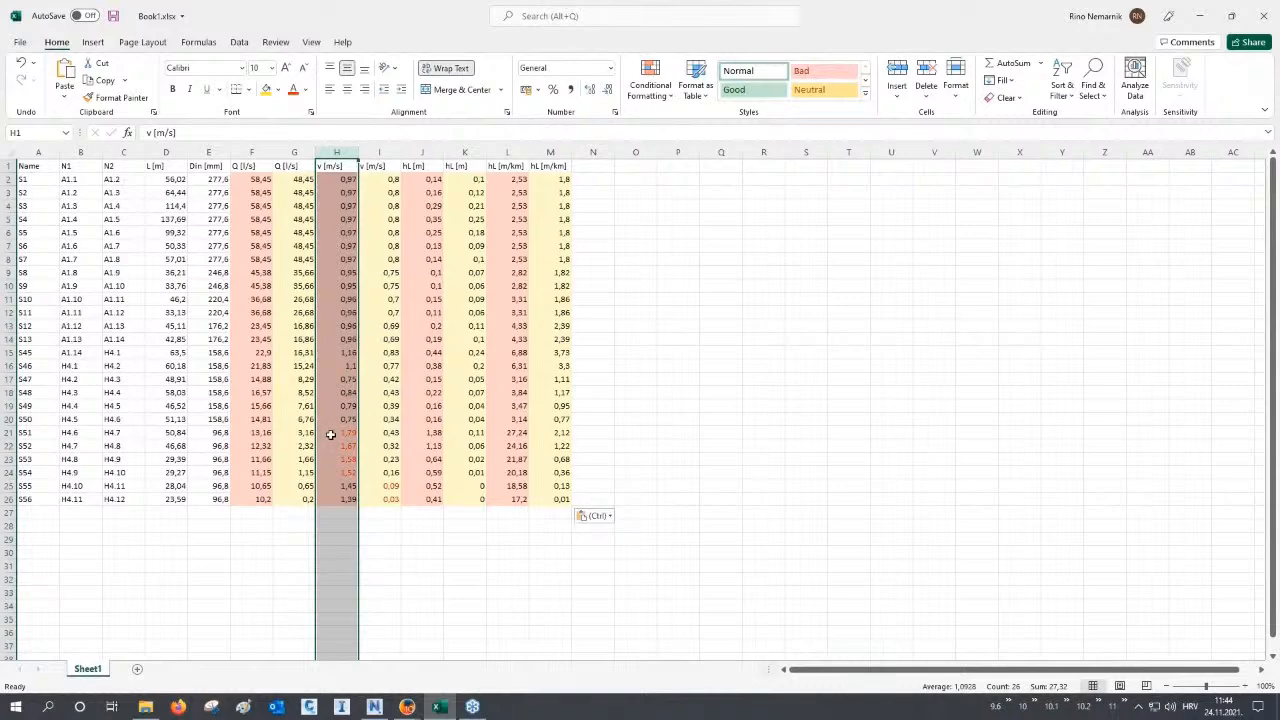
{"action": "left_click_drag", "start_coordinate": [330, 432], "coordinate": [336, 500]}
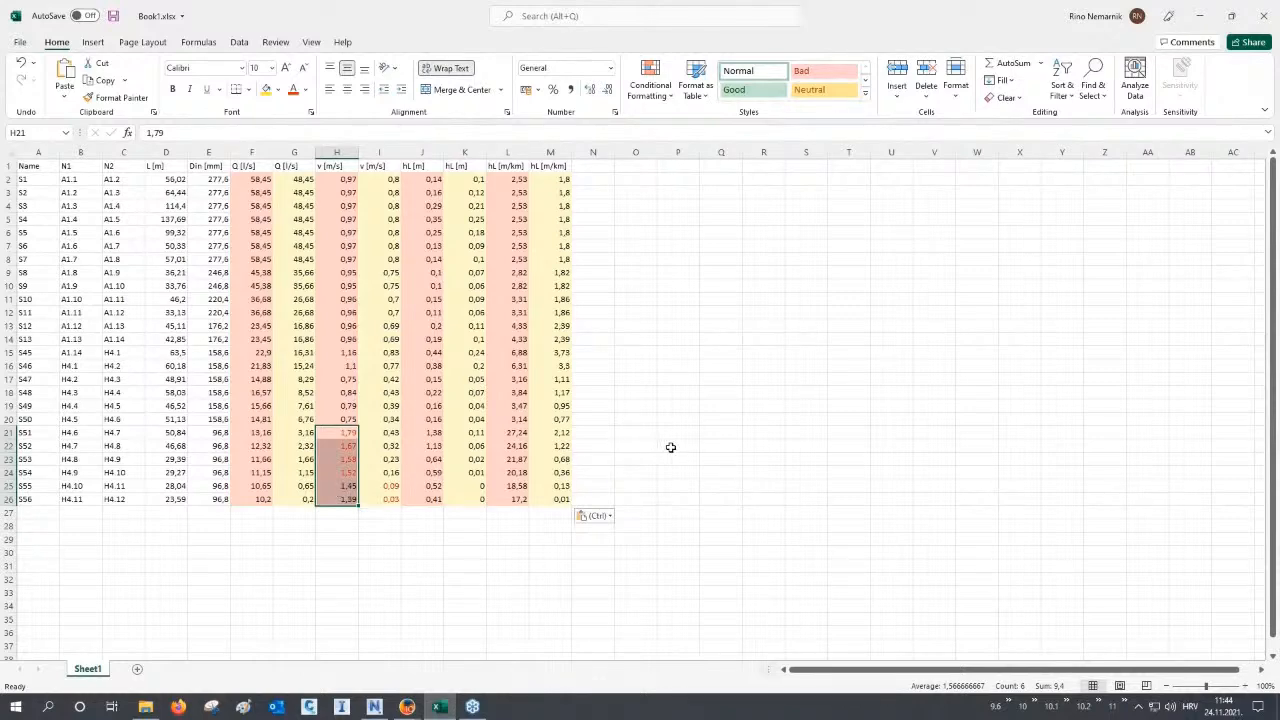
{"action": "key", "text": "ctrl+s"}
{"action": "left_click", "coordinate": [1266, 14]}
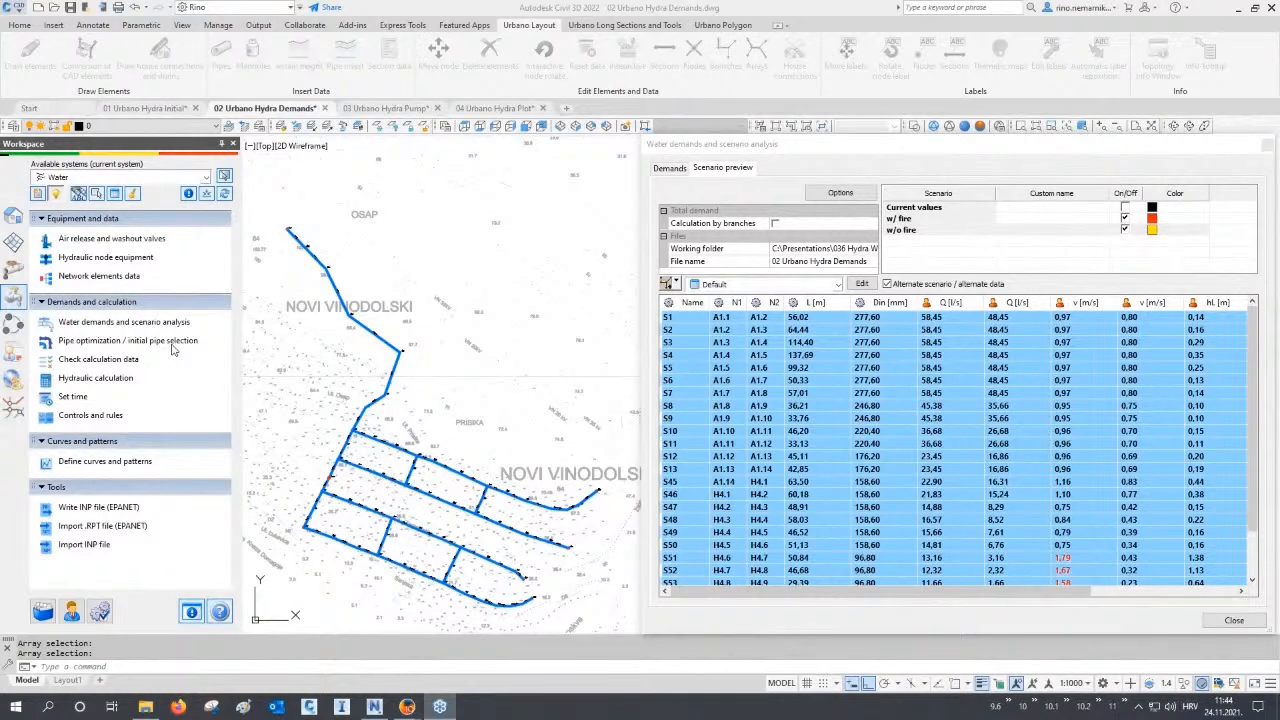
{"action": "left_click", "coordinate": [1268, 145]}
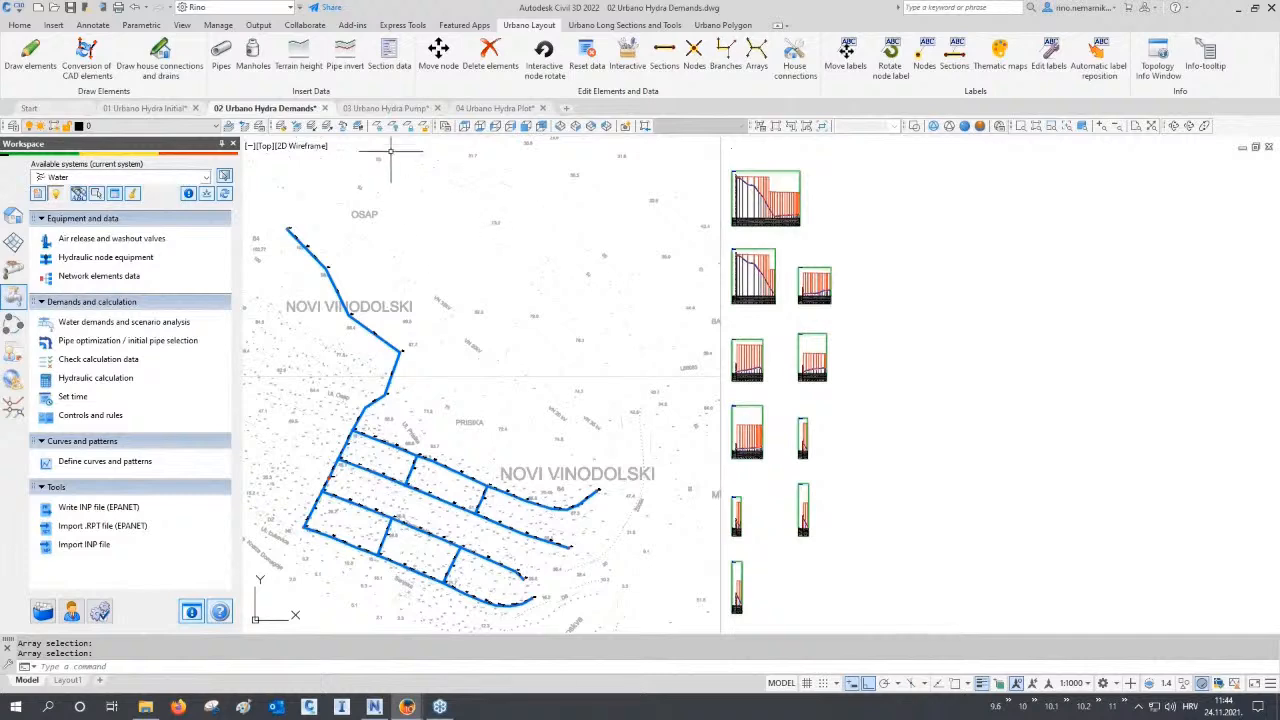
Switch to the 03 Urbano Hydra Pump drawing and examine the reservoir, pump and pipeline to the tank in plan.
{"action": "left_click", "coordinate": [395, 109]}
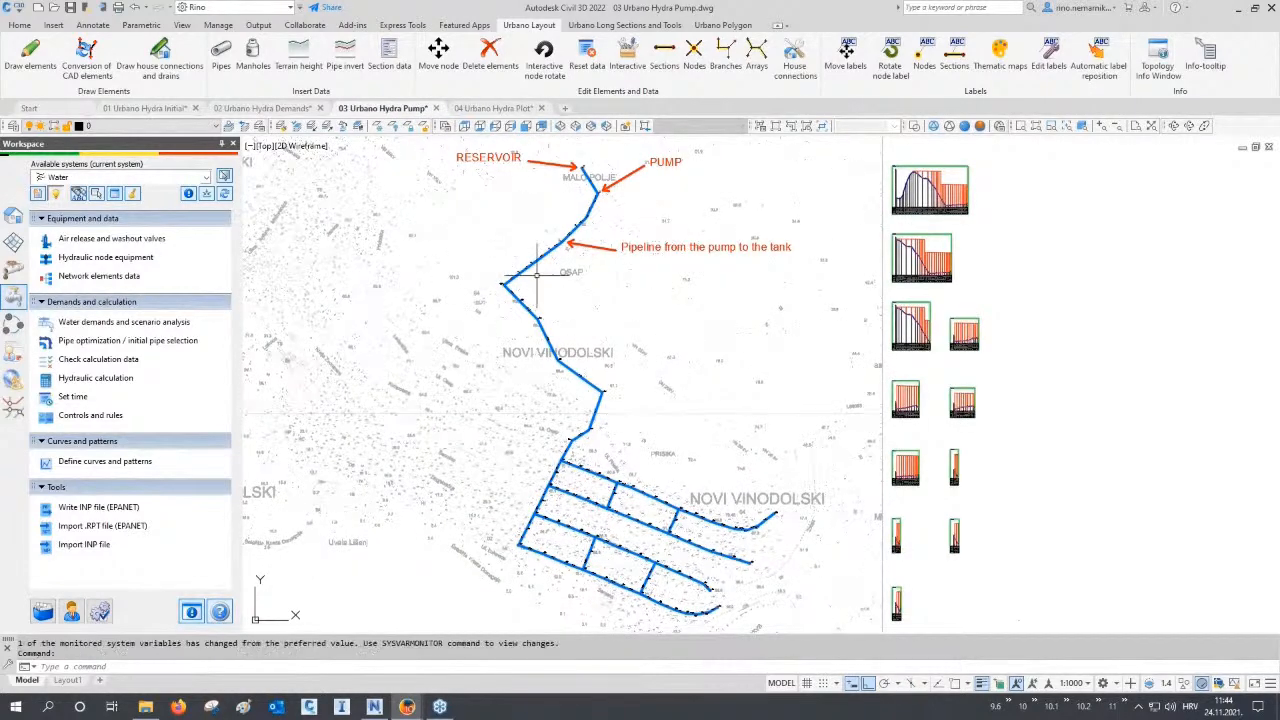
{"action": "middle_click_drag", "start_coordinate": [555, 269], "coordinate": [542, 382]}
{"action": "scroll", "coordinate": [515, 336], "scroll_direction": "up", "scroll_amount": 4}
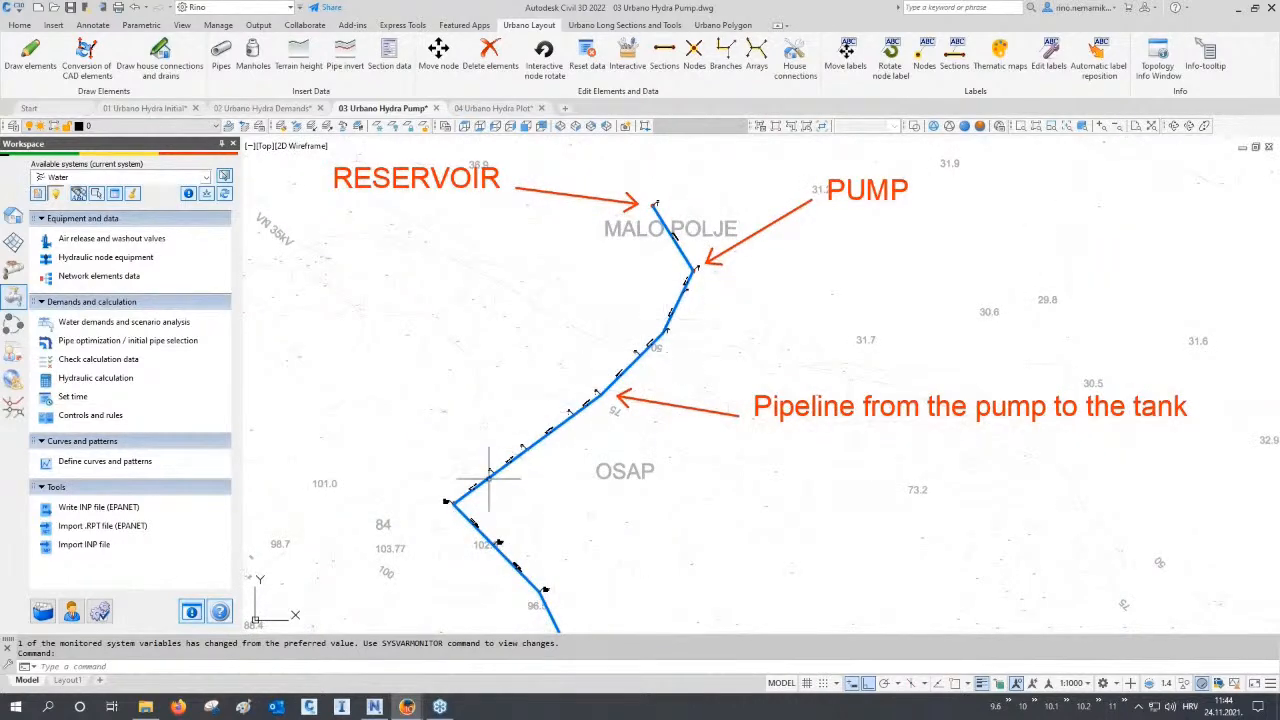
{"action": "middle_click_drag", "start_coordinate": [641, 253], "coordinate": [640, 288]}
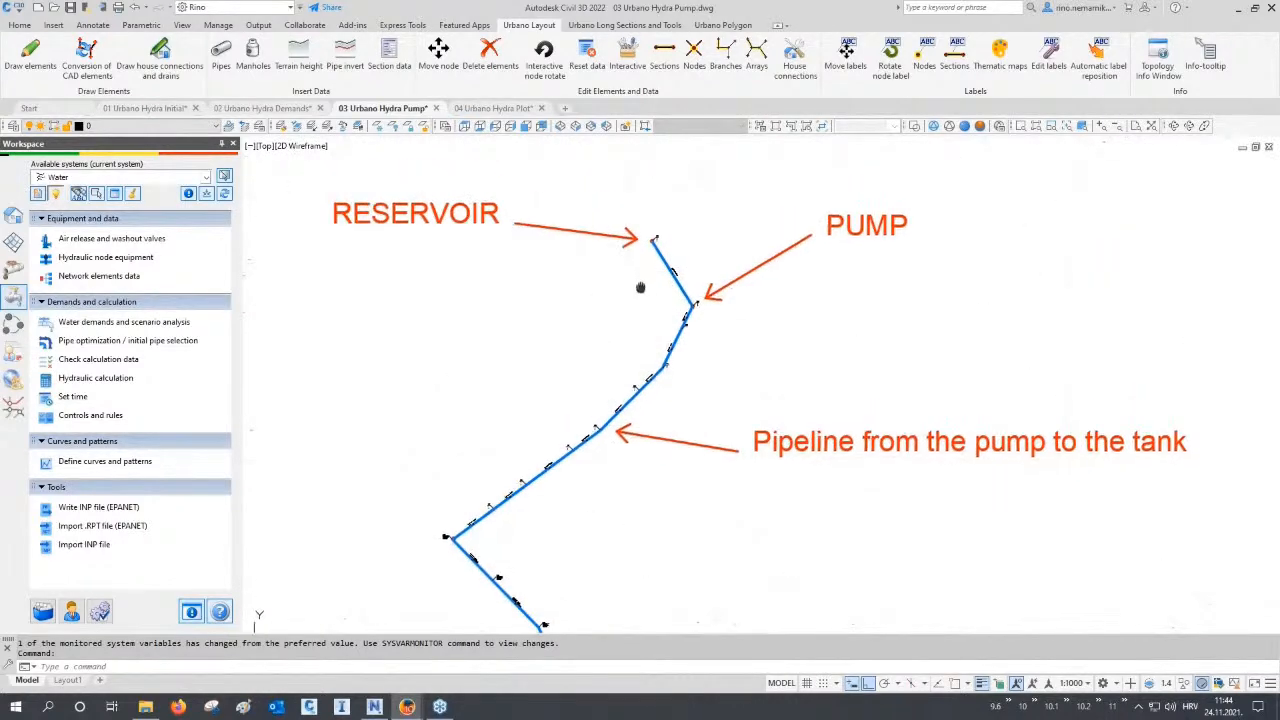
{"action": "scroll", "coordinate": [653, 237], "scroll_direction": "up", "scroll_amount": 8}
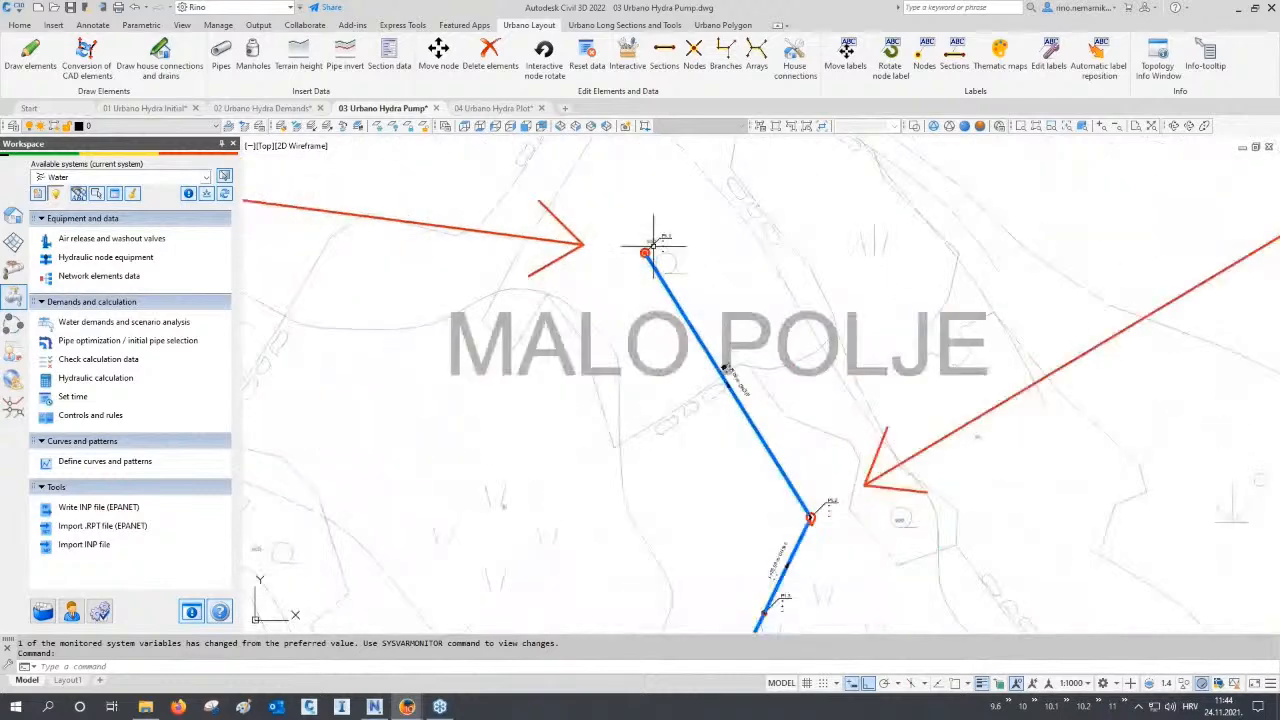
{"action": "scroll", "coordinate": [636, 254], "scroll_direction": "down", "scroll_amount": 3}
{"action": "scroll", "coordinate": [636, 254], "scroll_direction": "down", "scroll_amount": 2}
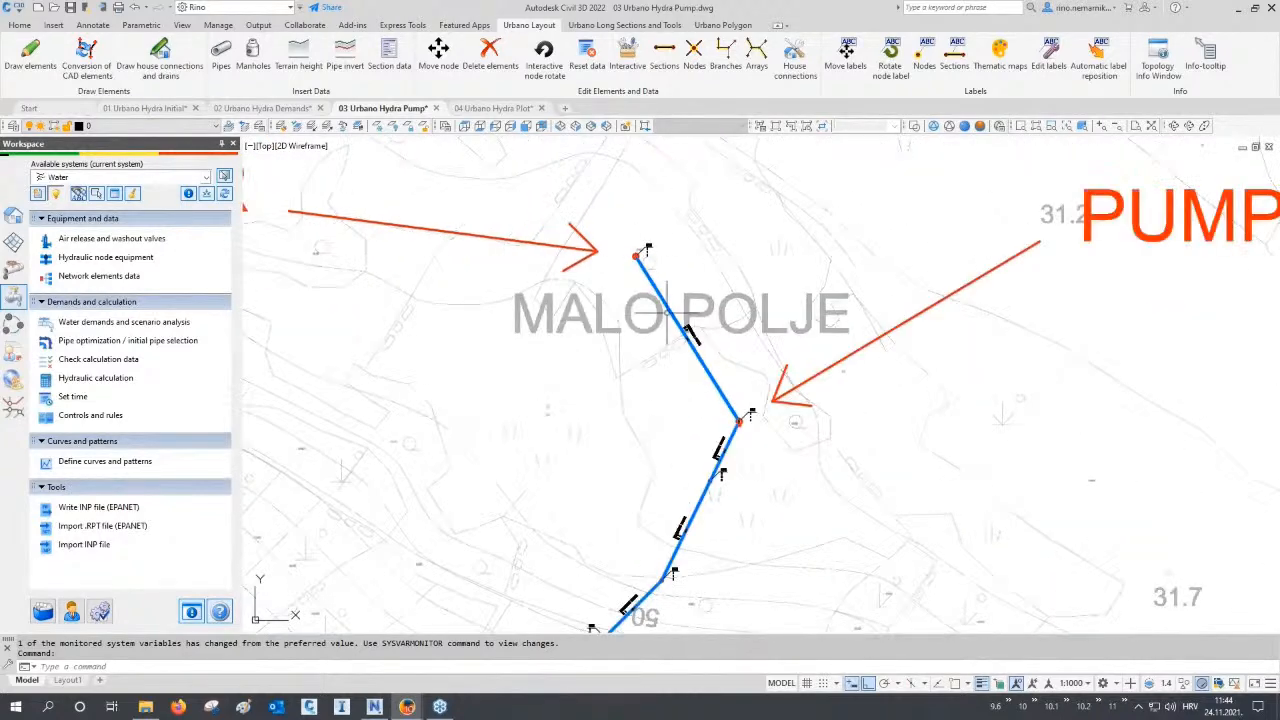
{"action": "scroll", "coordinate": [720, 429], "scroll_direction": "up", "scroll_amount": 9}
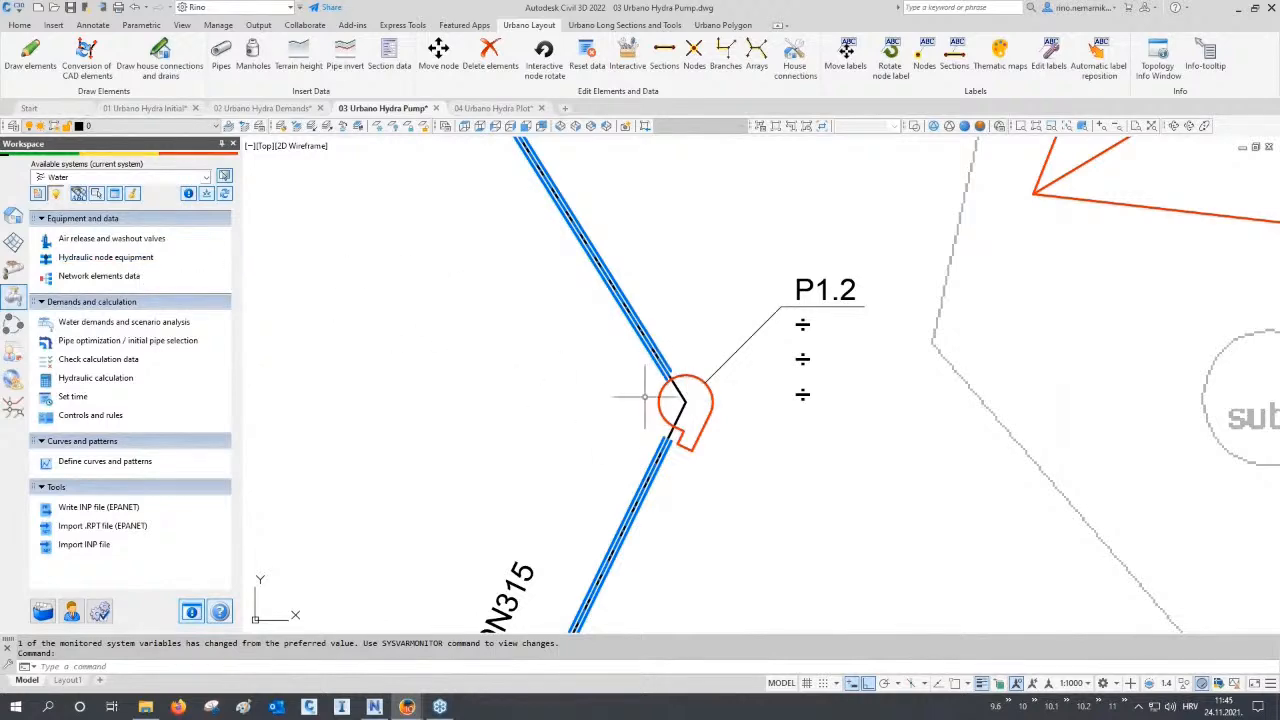
{"action": "scroll", "coordinate": [620, 365], "scroll_direction": "down", "scroll_amount": 3}
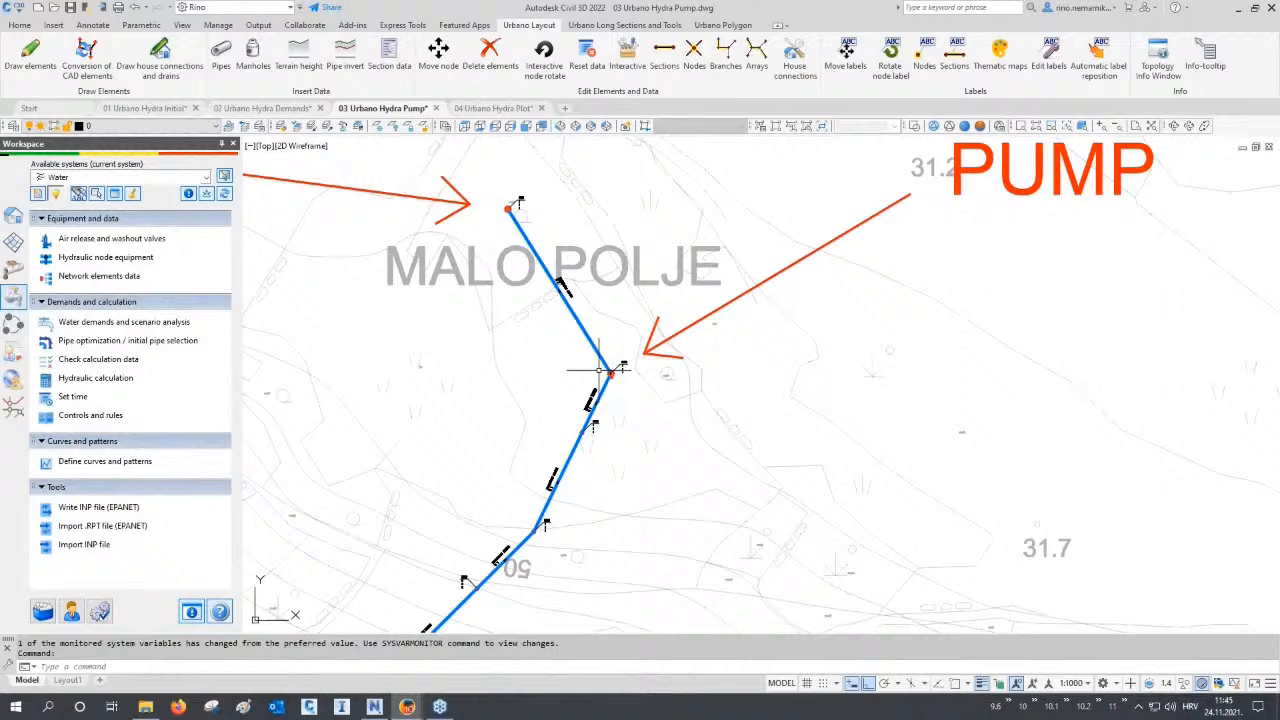
{"action": "scroll", "coordinate": [605, 370], "scroll_direction": "down", "scroll_amount": 5}
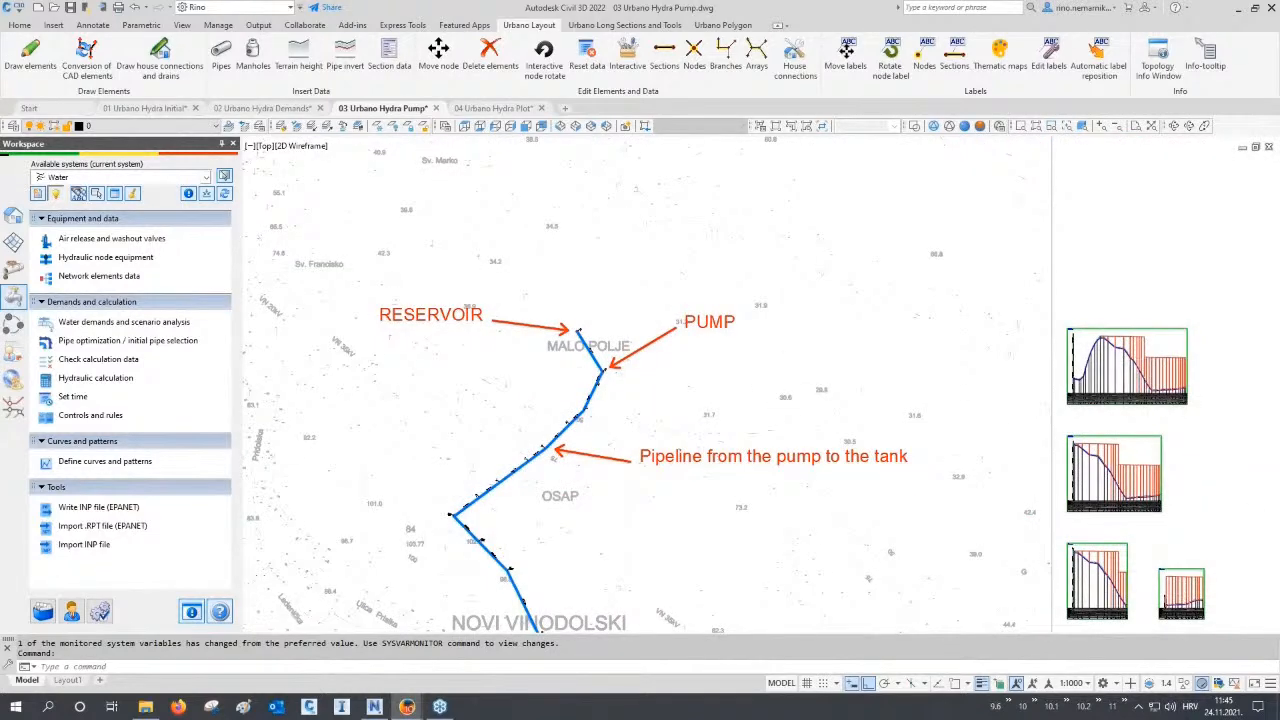
Examine the reservoir and pump nodes at the start of the uppermost longitudinal profile.
{"action": "scroll", "coordinate": [1123, 370], "scroll_direction": "up", "scroll_amount": 5}
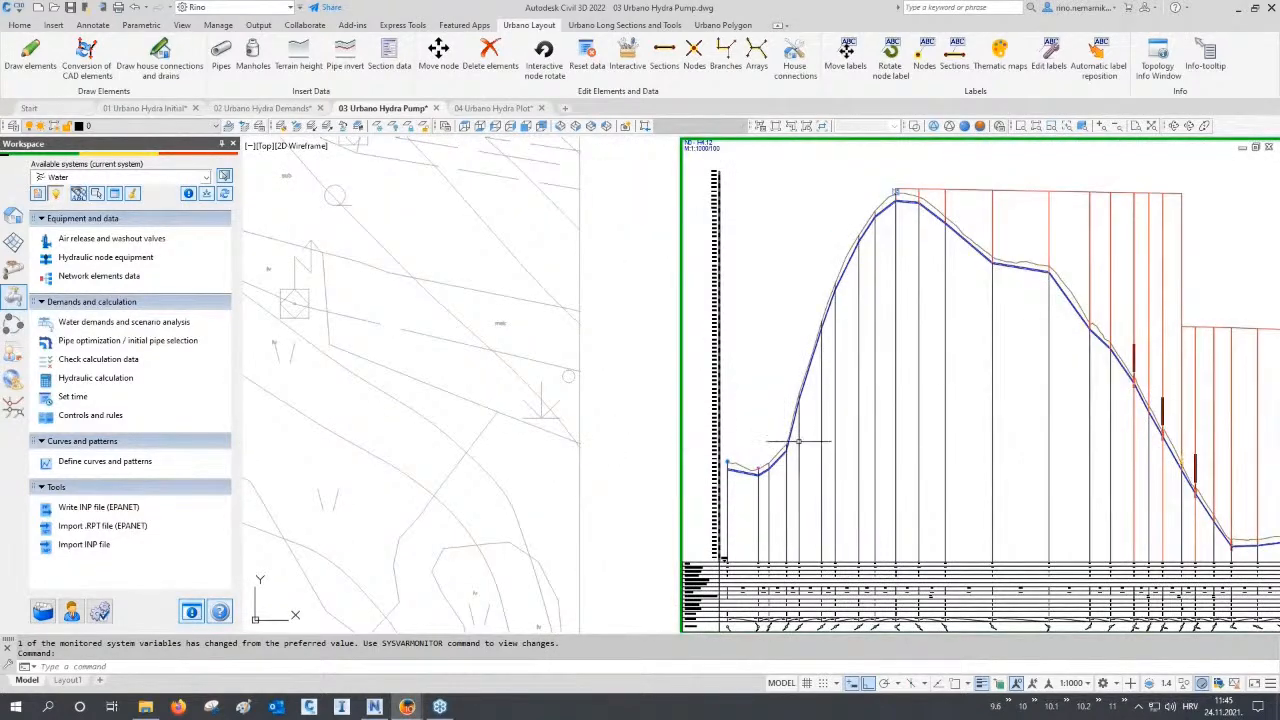
{"action": "scroll", "coordinate": [757, 475], "scroll_direction": "up", "scroll_amount": 10}
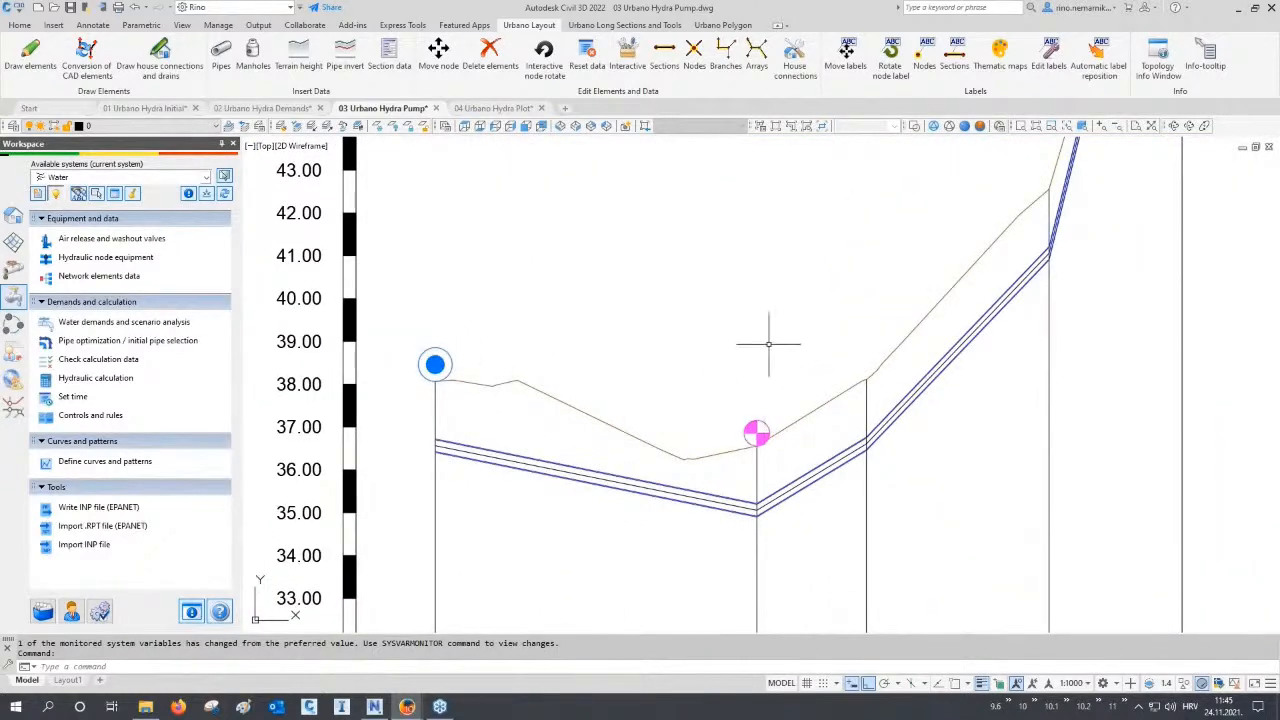
{"action": "scroll", "coordinate": [766, 348], "scroll_direction": "down", "scroll_amount": 9}
{"action": "scroll", "coordinate": [757, 361], "scroll_direction": "down", "scroll_amount": 10}
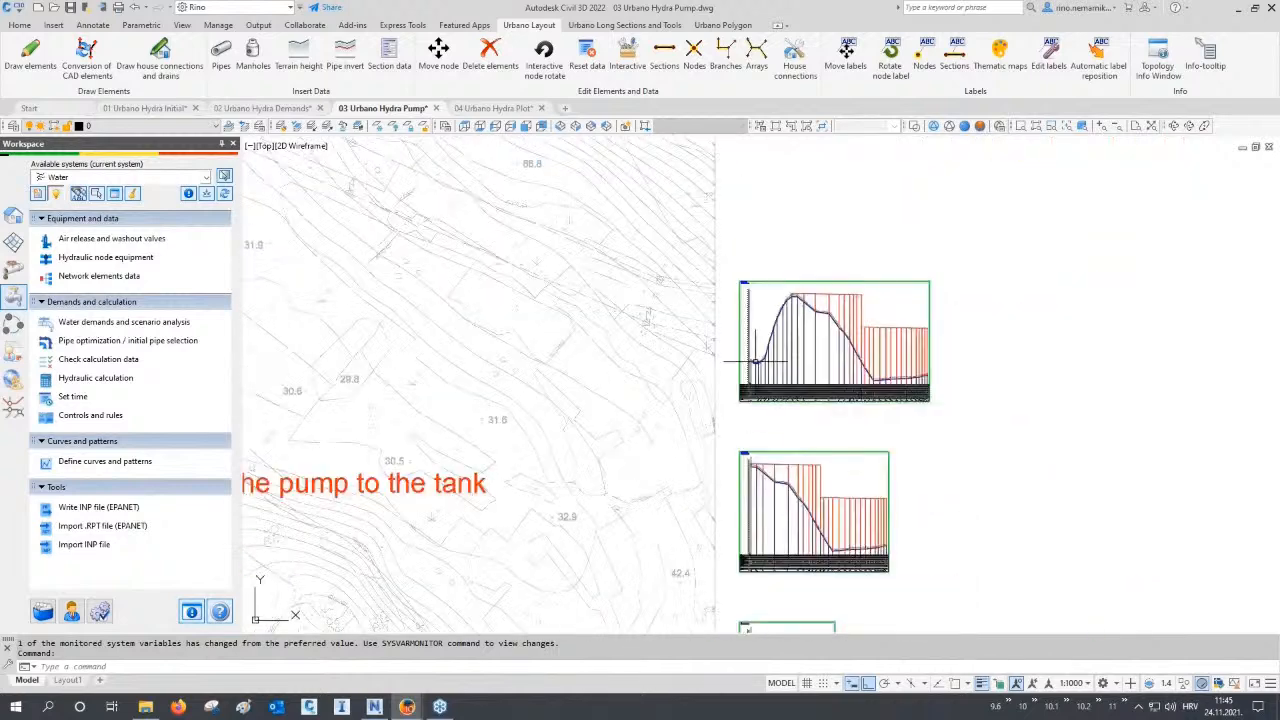
{"action": "mouse_move", "coordinate": [646, 485]}
{"action": "middle_mouse_down"}
{"action": "mouse_move", "coordinate": [617, 329]}
{"action": "mouse_move", "coordinate": [1086, 323]}
{"action": "middle_mouse_up"}
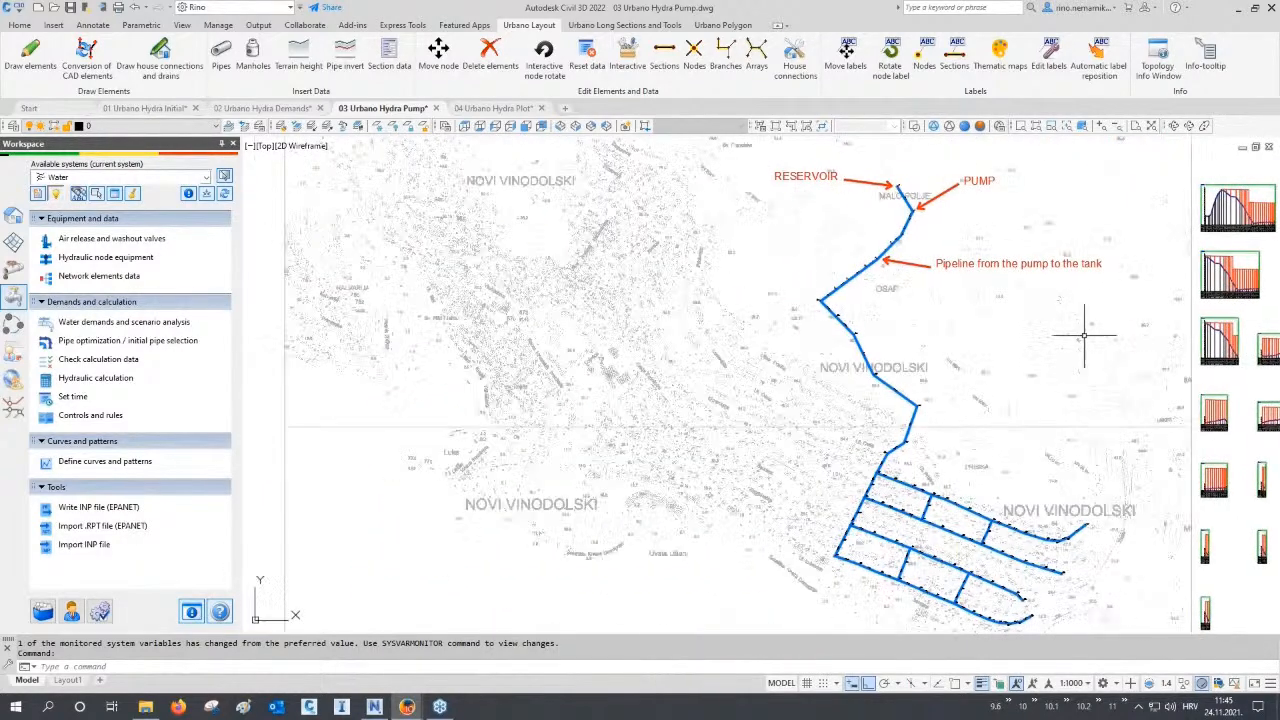
Run the hydraulic calculation of the pump network with the demand set to "w/ fire".
{"action": "left_click", "coordinate": [122, 386]}
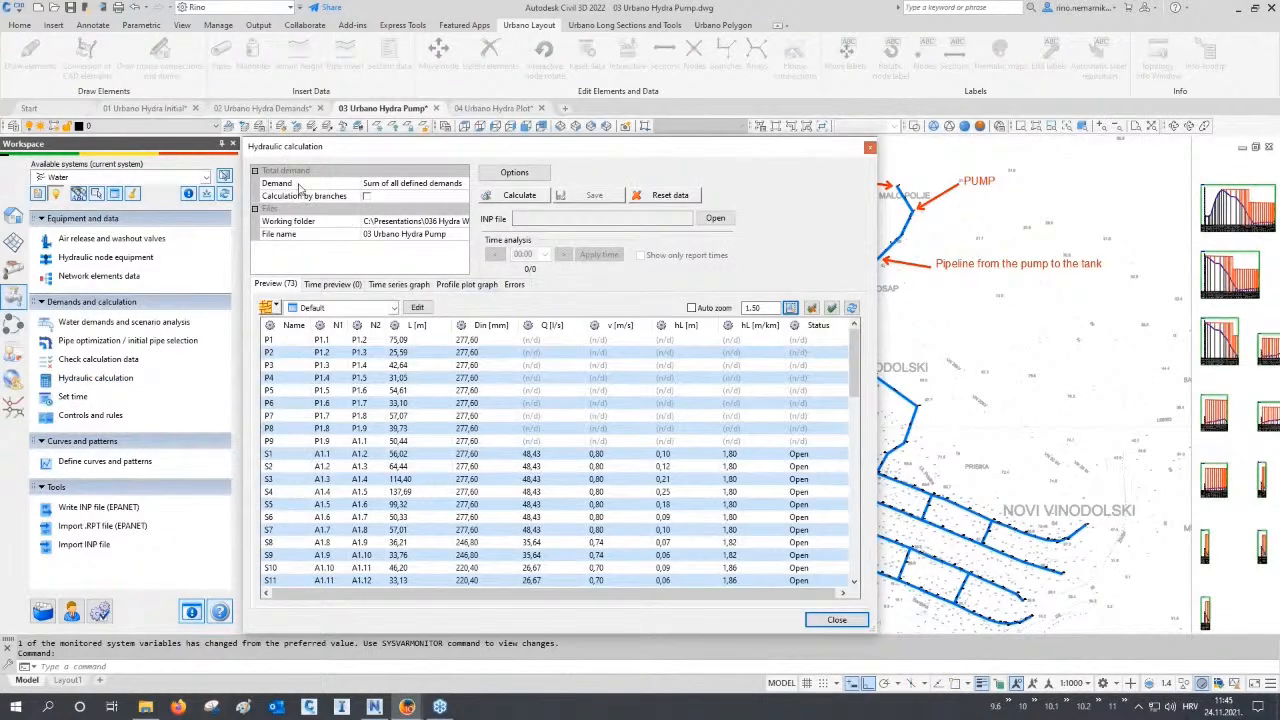
{"action": "left_click", "coordinate": [440, 184]}
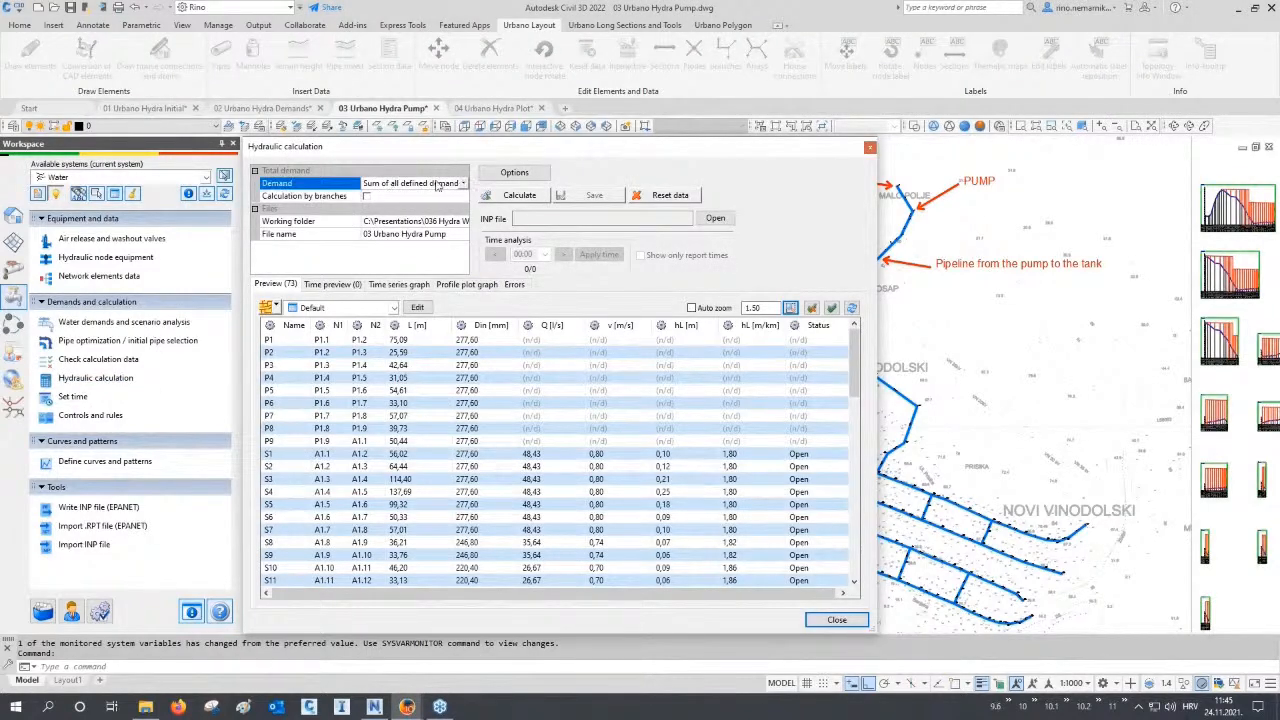
{"action": "left_click", "coordinate": [440, 184]}
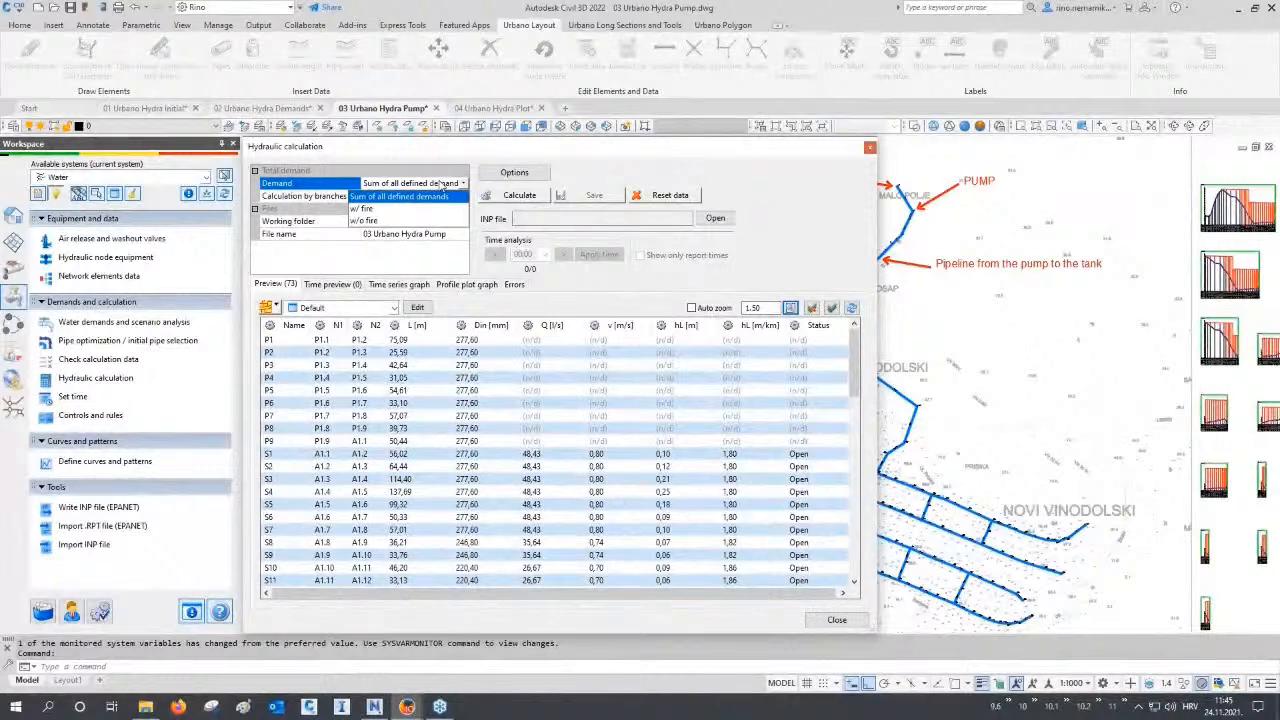
{"action": "left_click", "coordinate": [375, 209]}
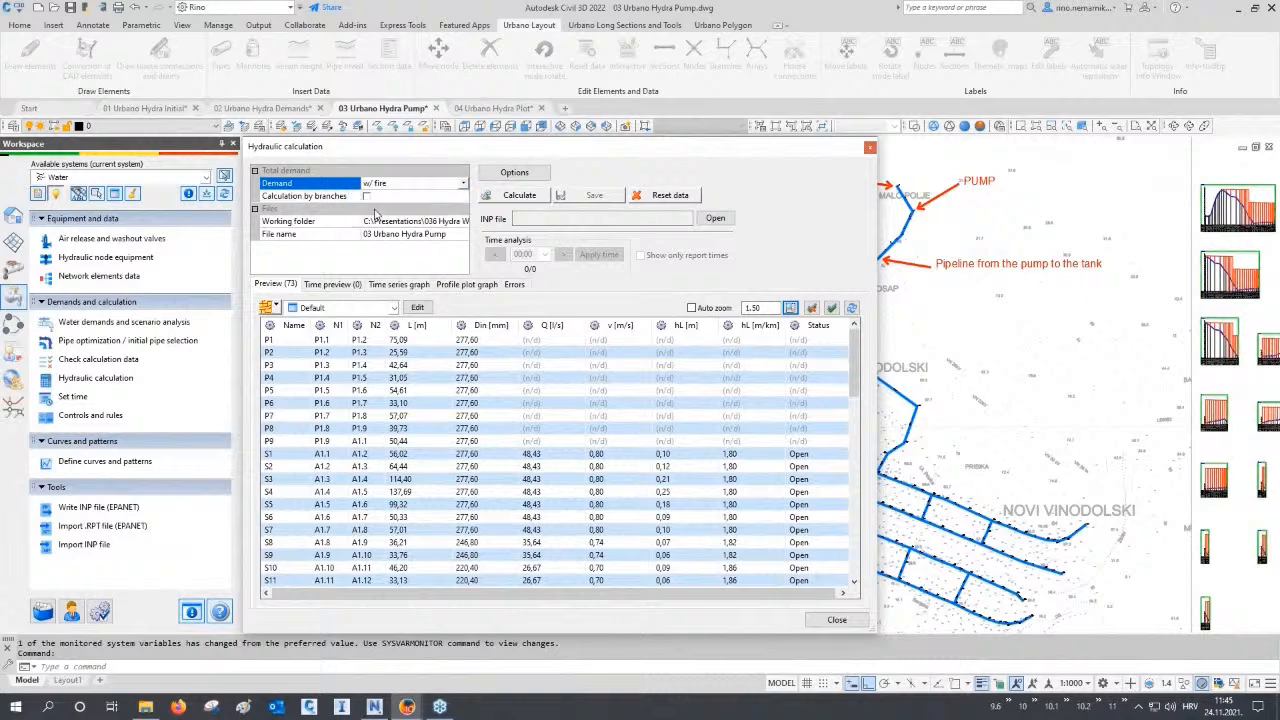
{"action": "left_click", "coordinate": [396, 185]}
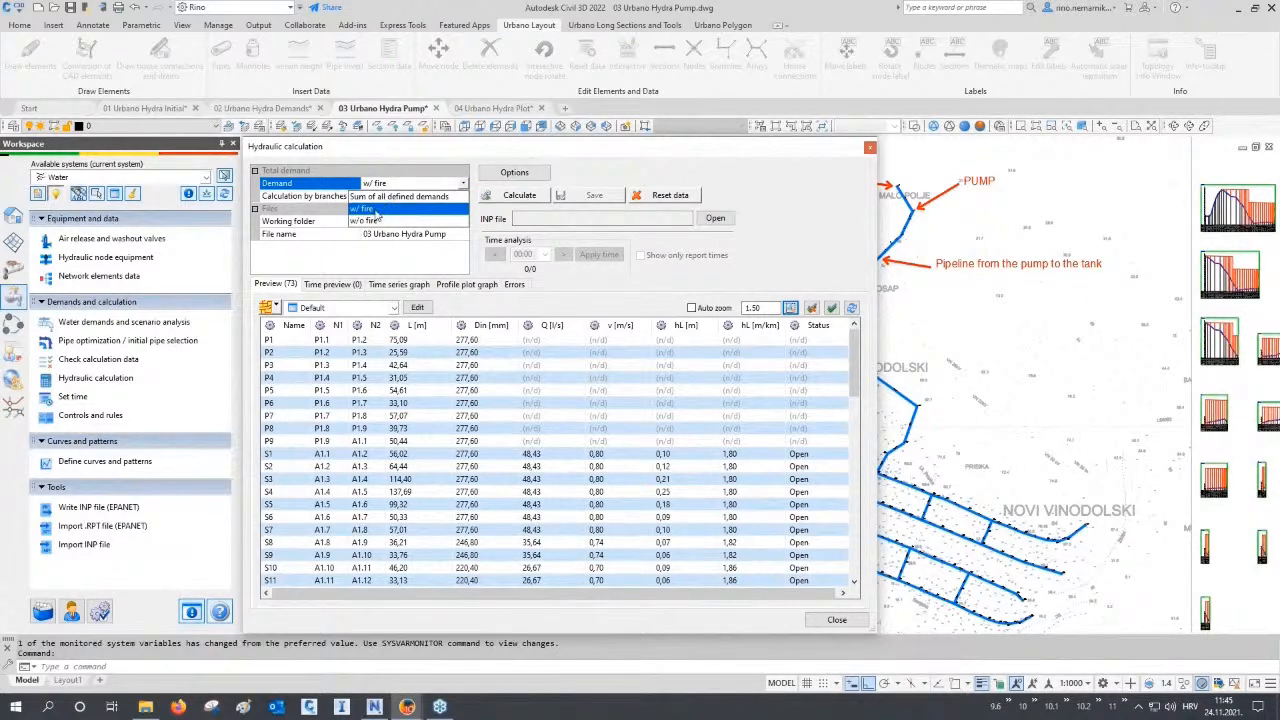
{"action": "left_click", "coordinate": [378, 211]}
{"action": "left_click", "coordinate": [517, 196]}
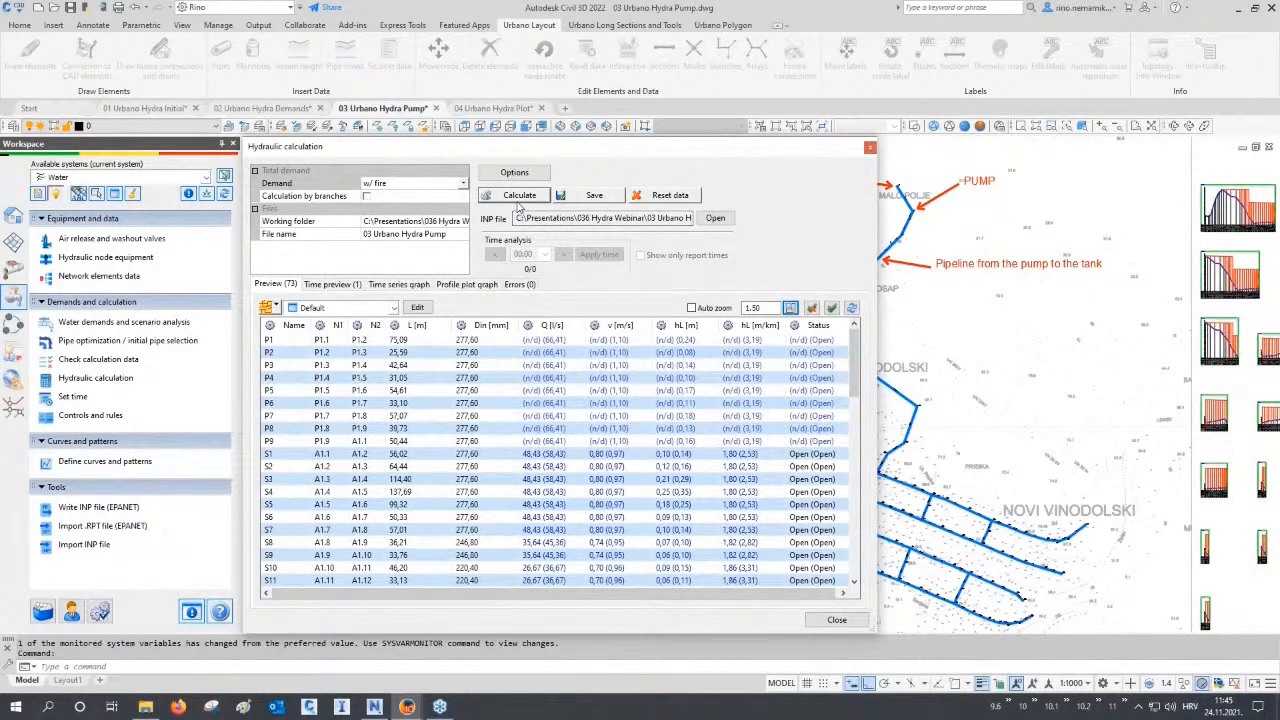
Open the generated 03 Urbano Hydra Pump.inp file in EPANET and check the demand categories of junction H4.2.
{"action": "left_click_drag", "start_coordinate": [518, 218], "coordinate": [743, 223]}
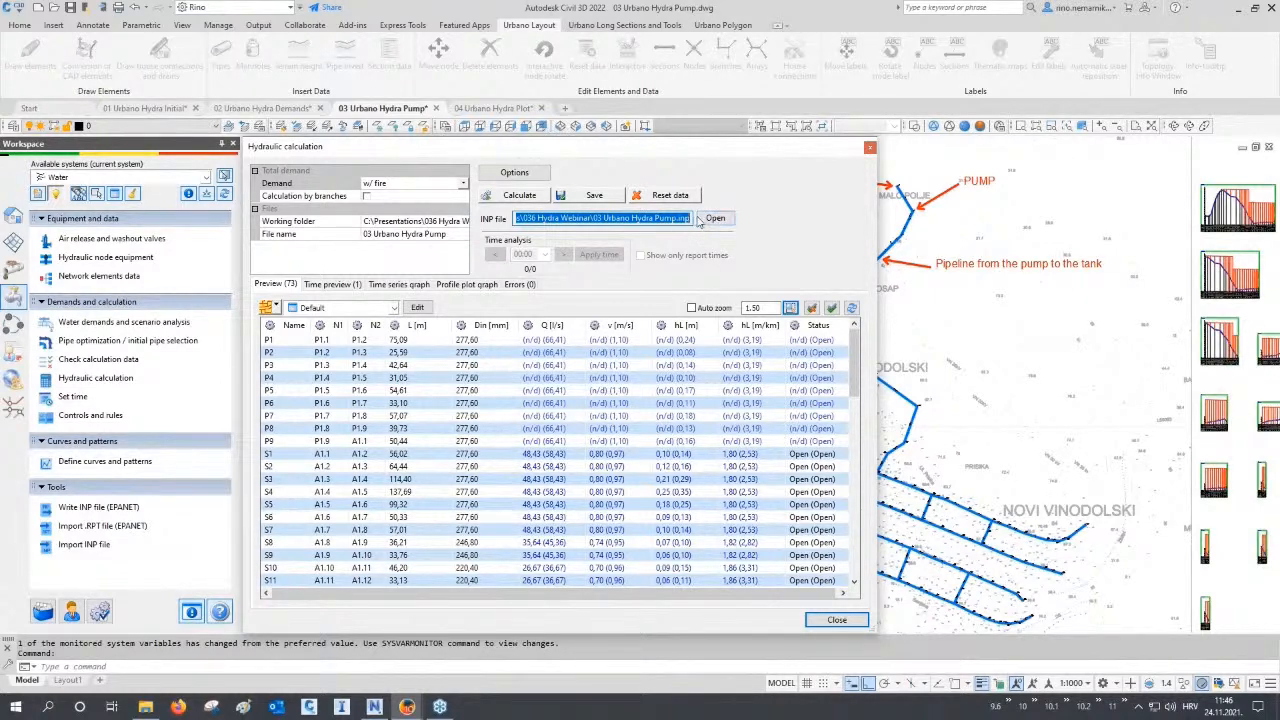
{"action": "left_click", "coordinate": [716, 219]}
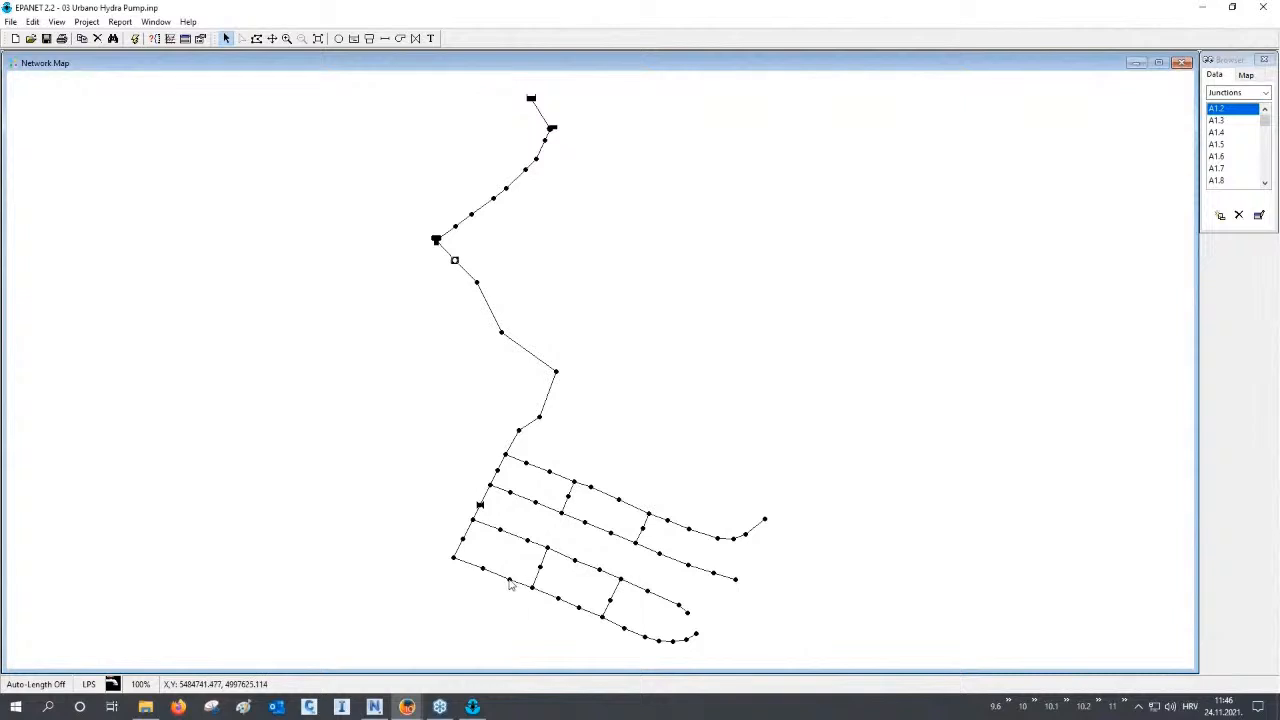
{"action": "double_click", "coordinate": [508, 580]}
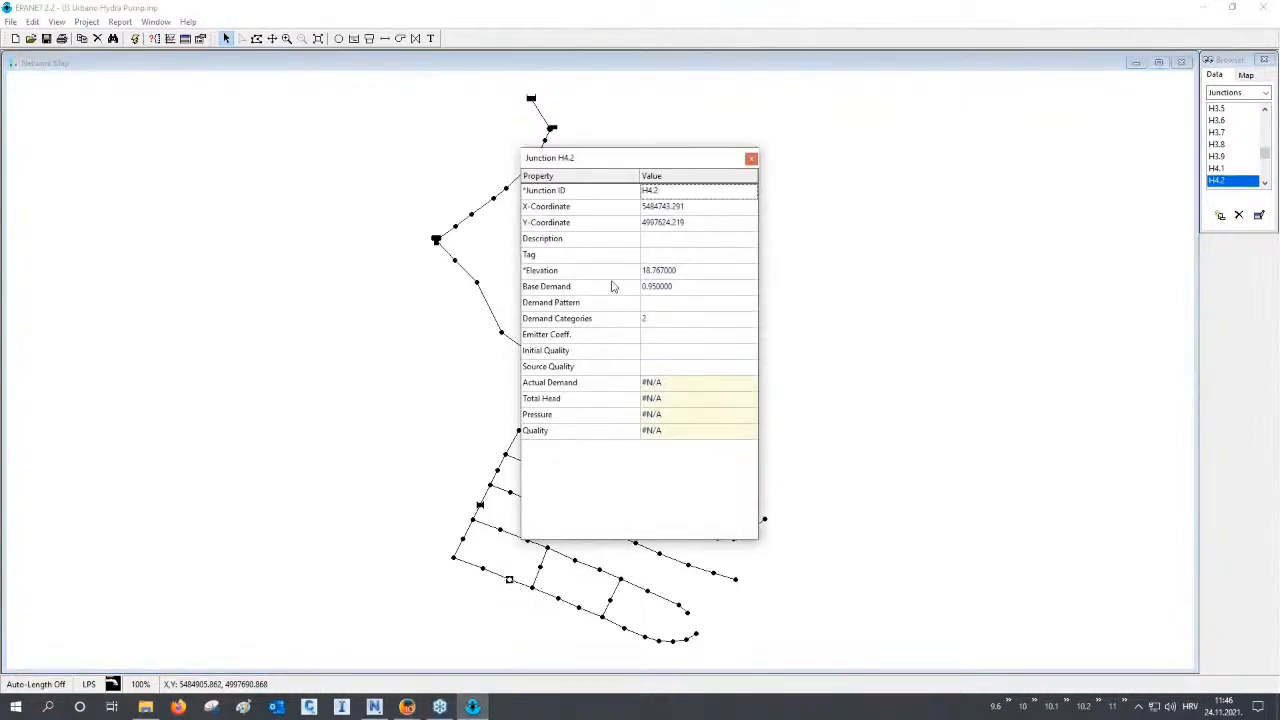
{"action": "left_click", "coordinate": [630, 276]}
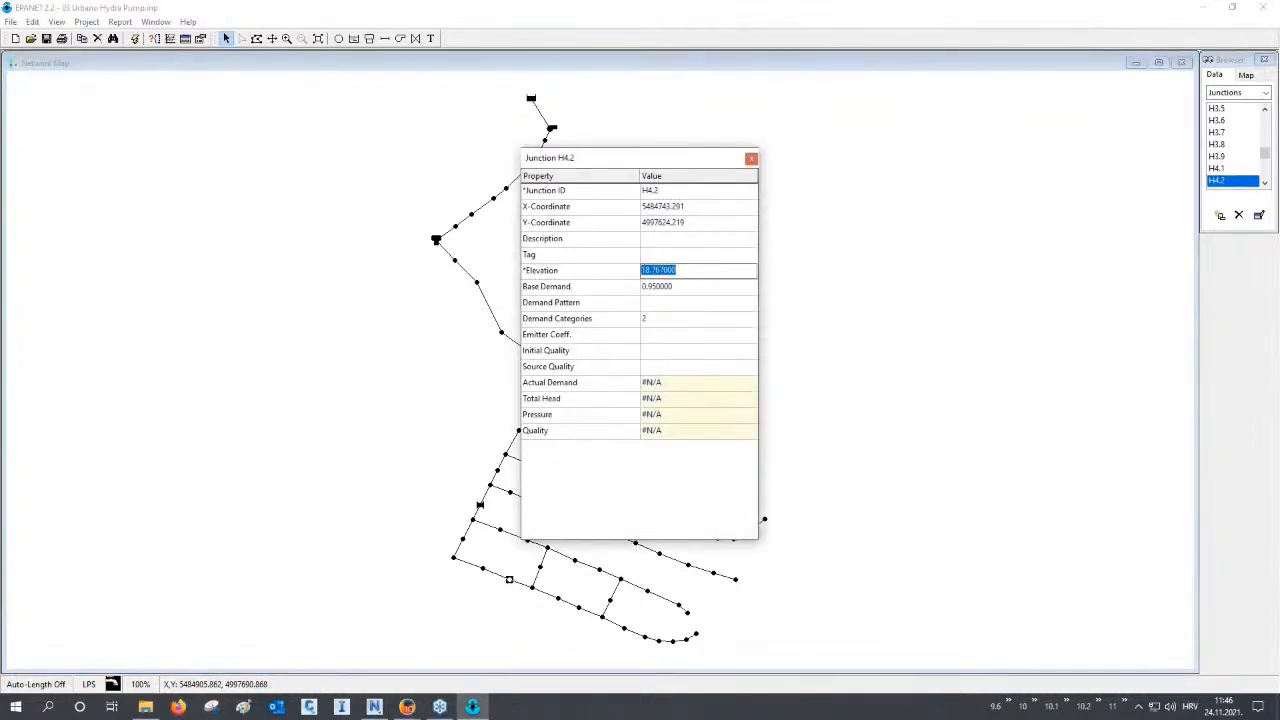
{"action": "left_click", "coordinate": [643, 318]}
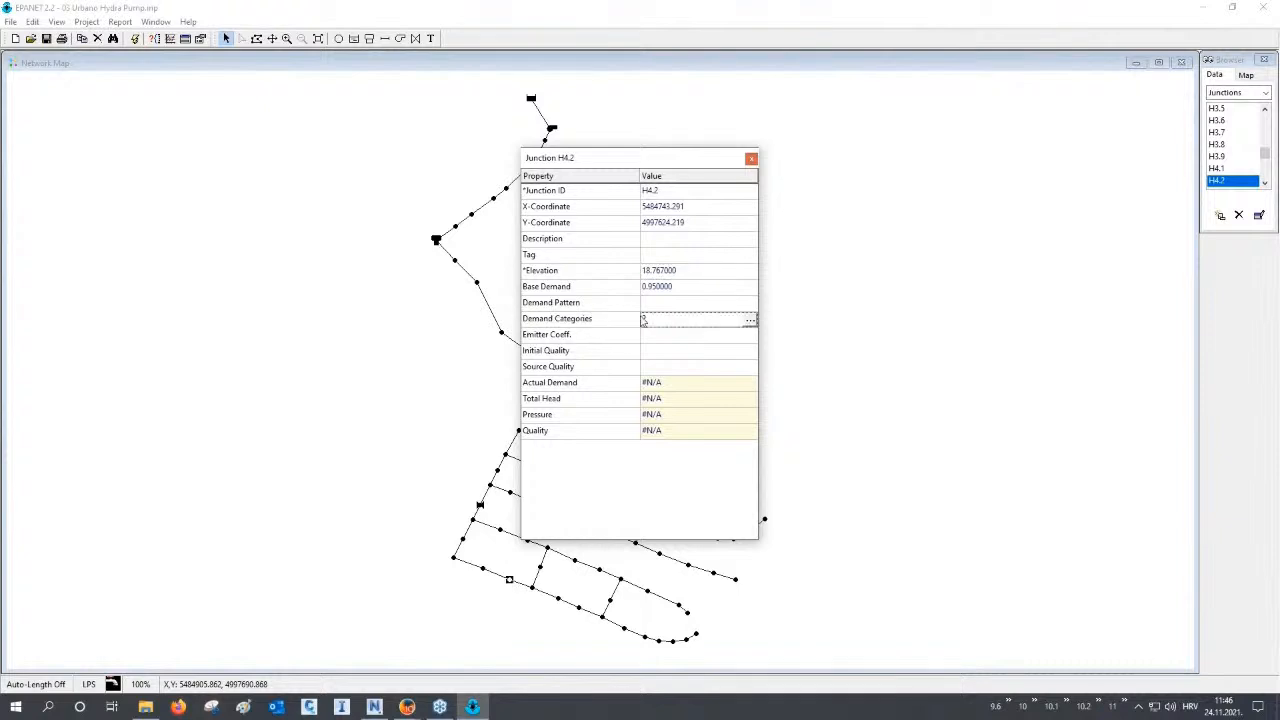
{"action": "left_click", "coordinate": [750, 319]}
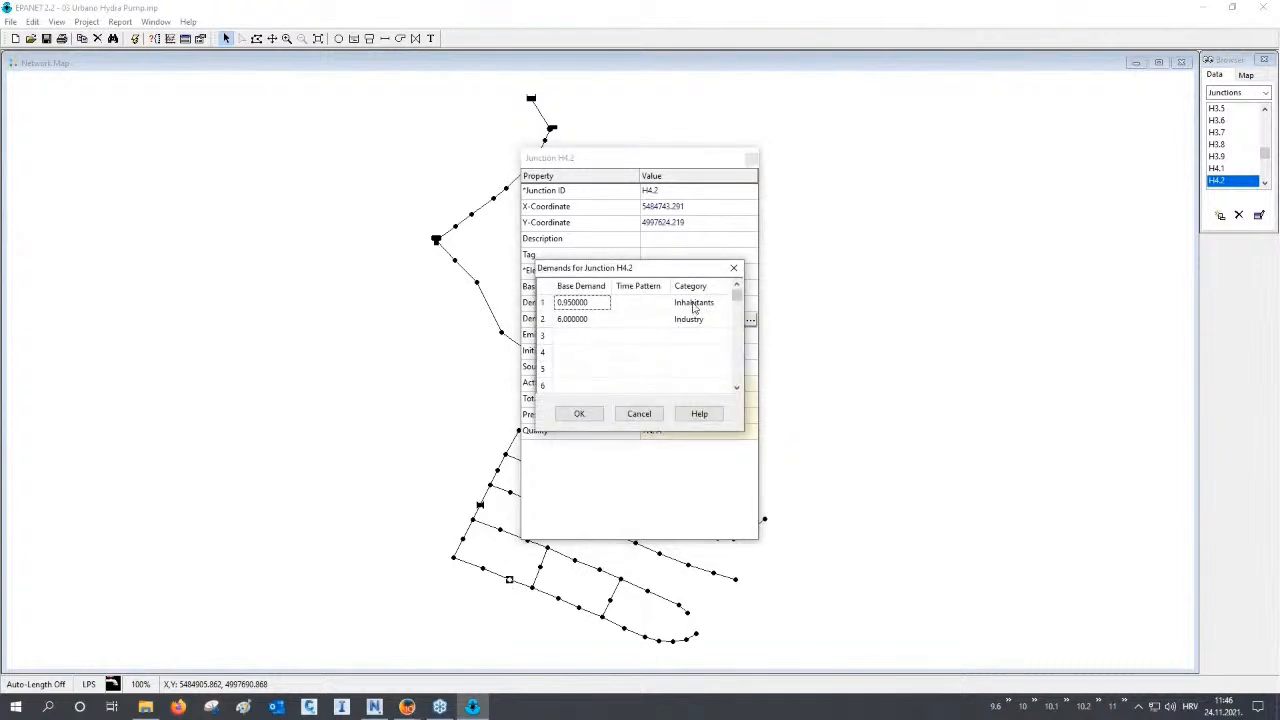
{"action": "left_click", "coordinate": [733, 269]}
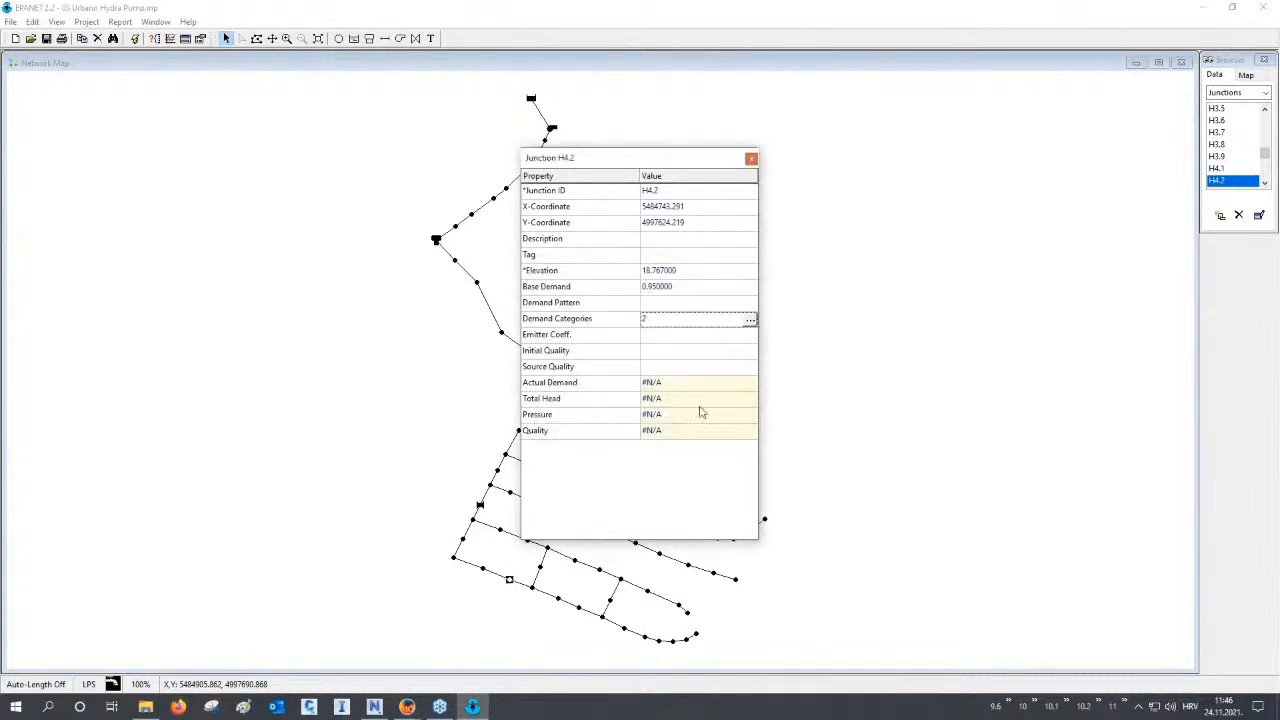
Check the demand categories of junction H4.12 at the end of the lowest pipeline.
{"action": "left_click", "coordinate": [696, 637]}
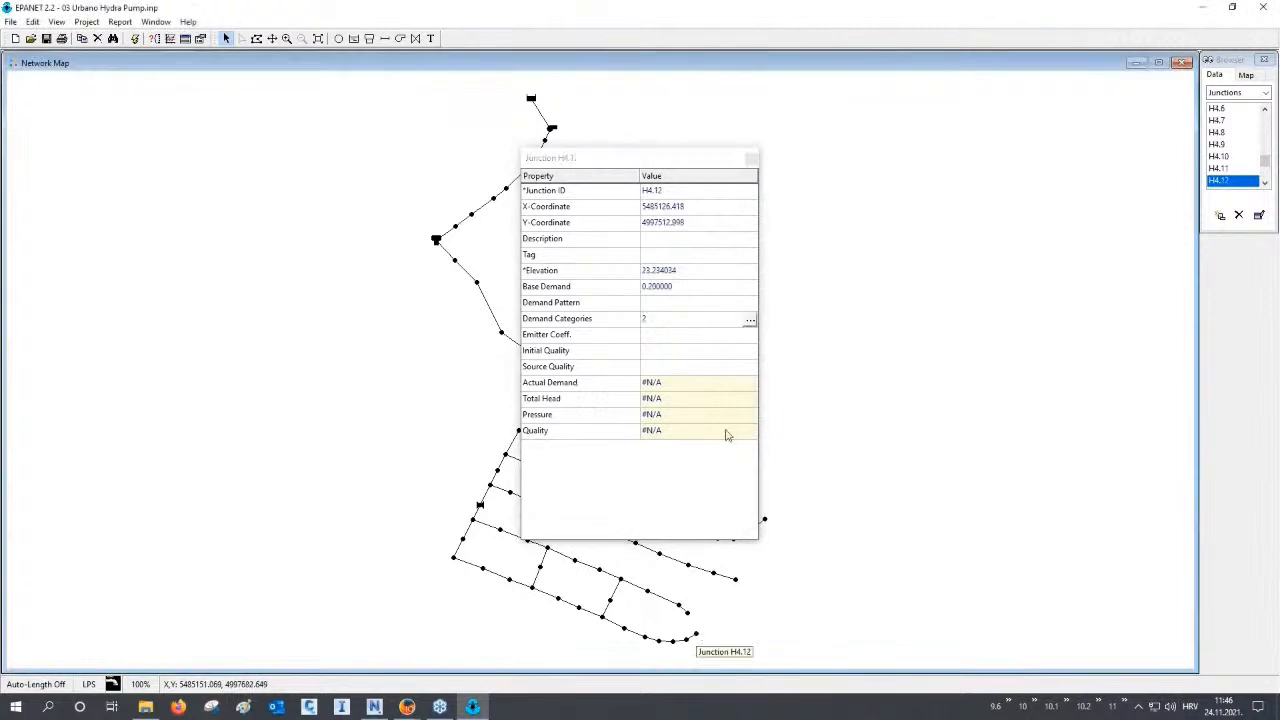
{"action": "left_click", "coordinate": [750, 319]}
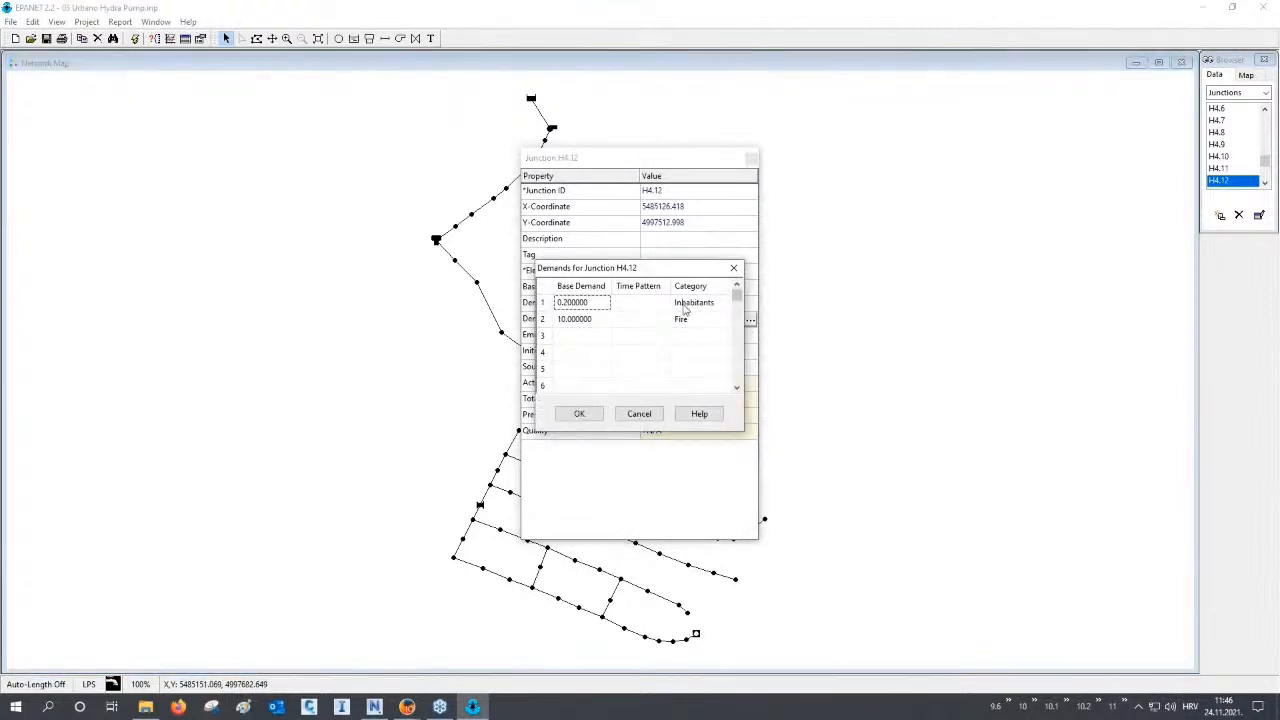
{"action": "left_click", "coordinate": [734, 270]}
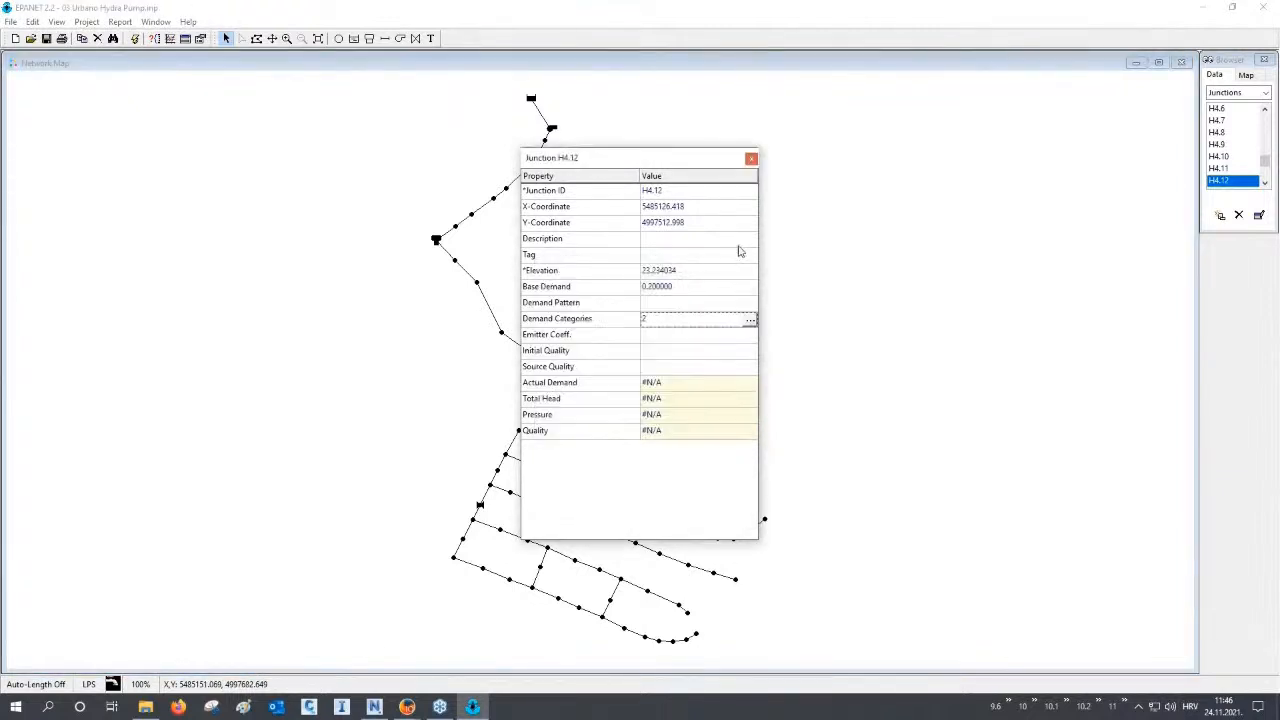
{"action": "left_click", "coordinate": [751, 160]}
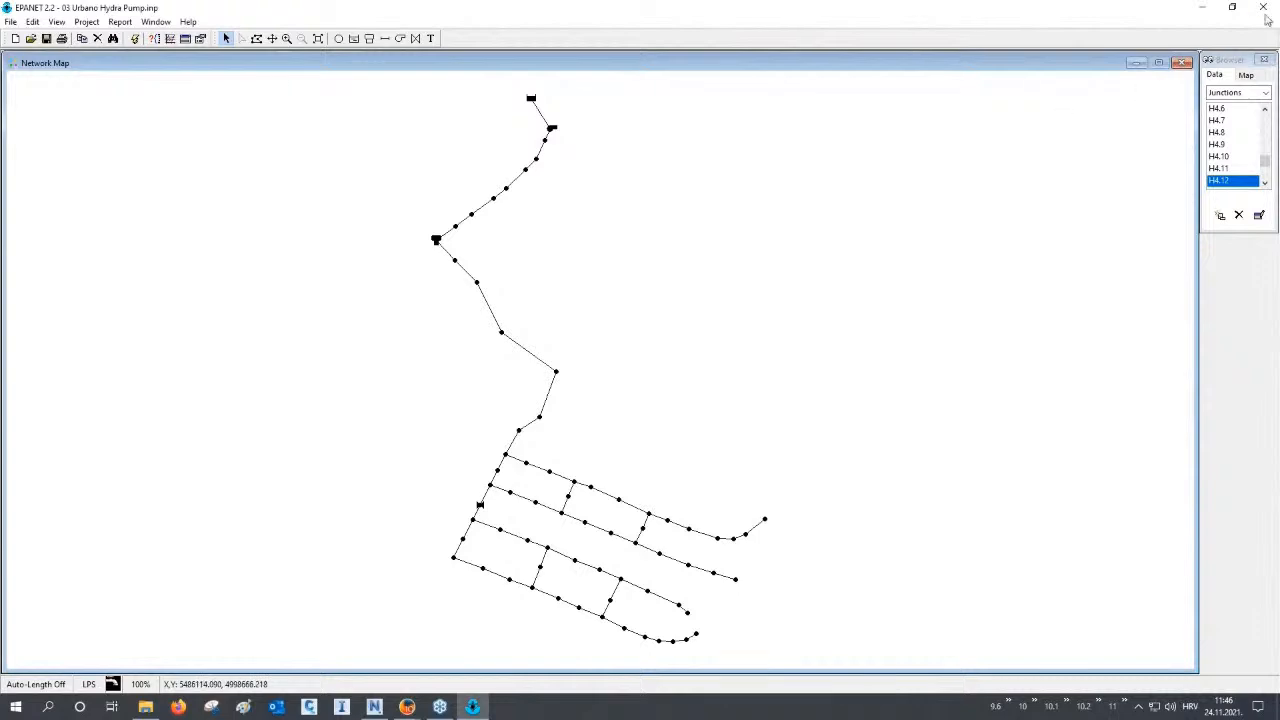
Close EPANET and save the "w/ fire" hydraulic calculation results.
{"action": "left_click", "coordinate": [1264, 8]}
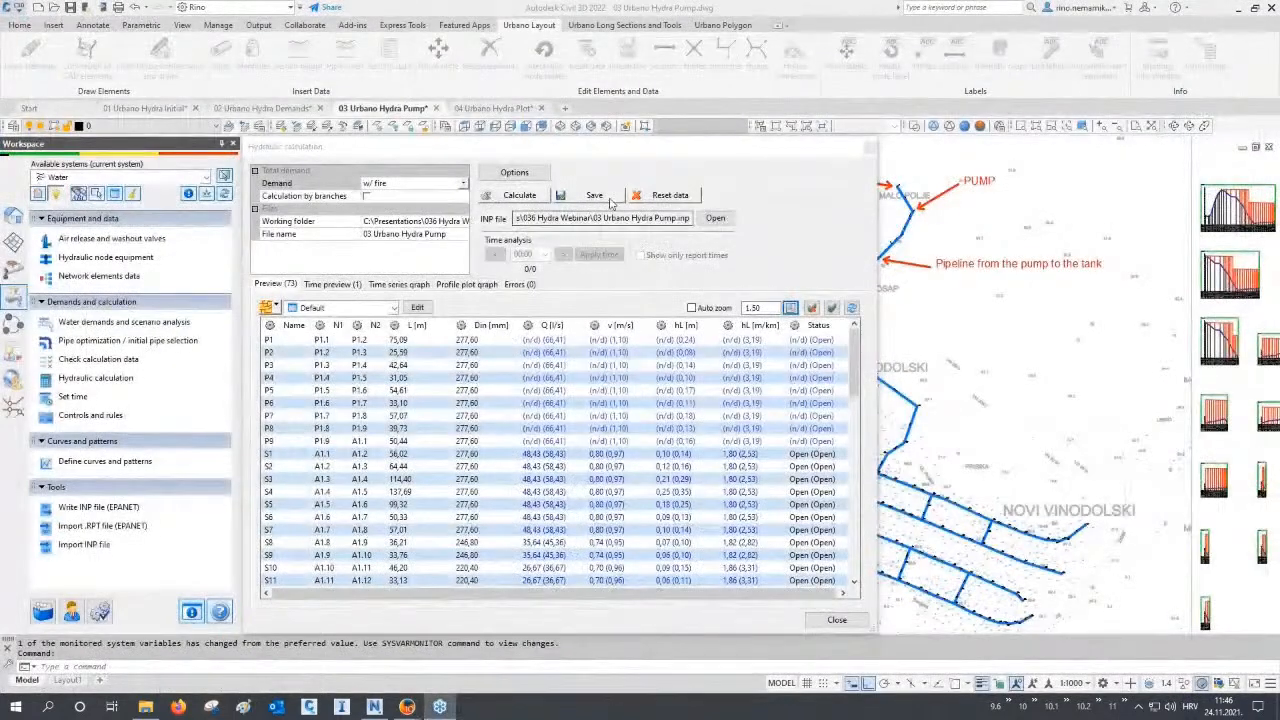
{"action": "left_click", "coordinate": [610, 200]}
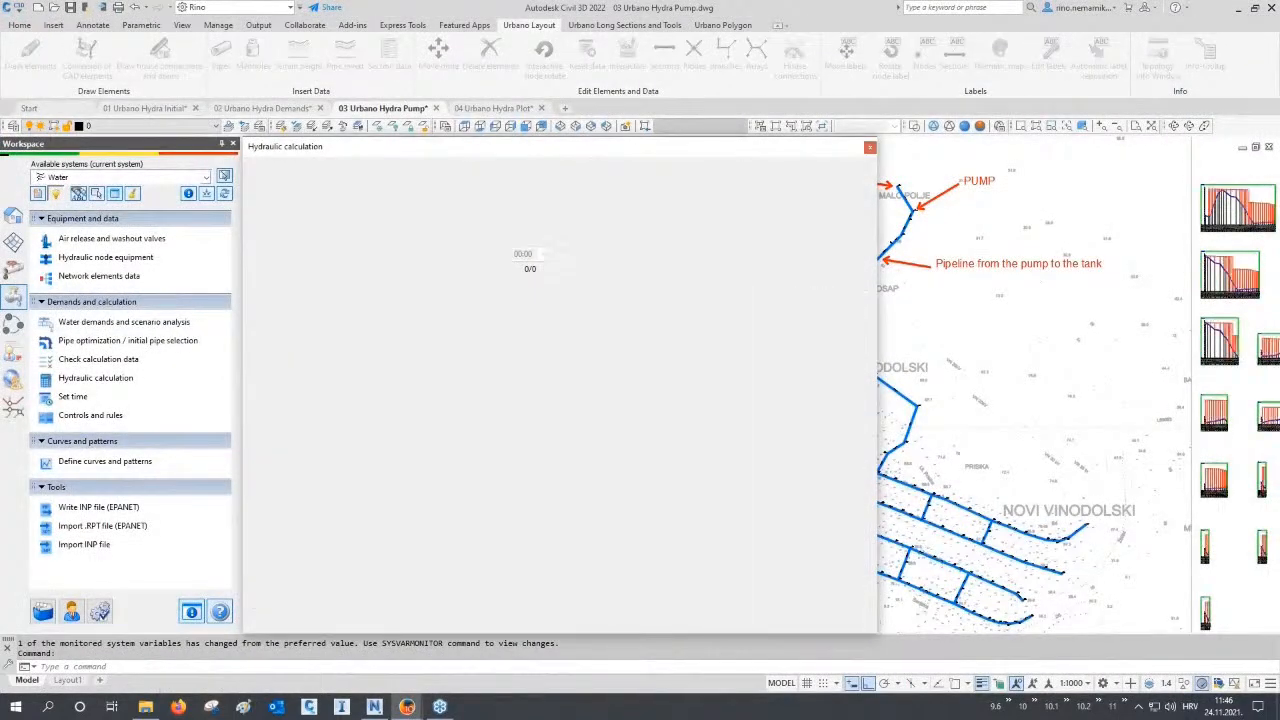
Close the hydraulic calculation and examine the hydraulic grade line in the uppermost longitudinal section, from the reservoir and pump to the pipeline's end.
{"action": "left_click", "coordinate": [850, 619]}
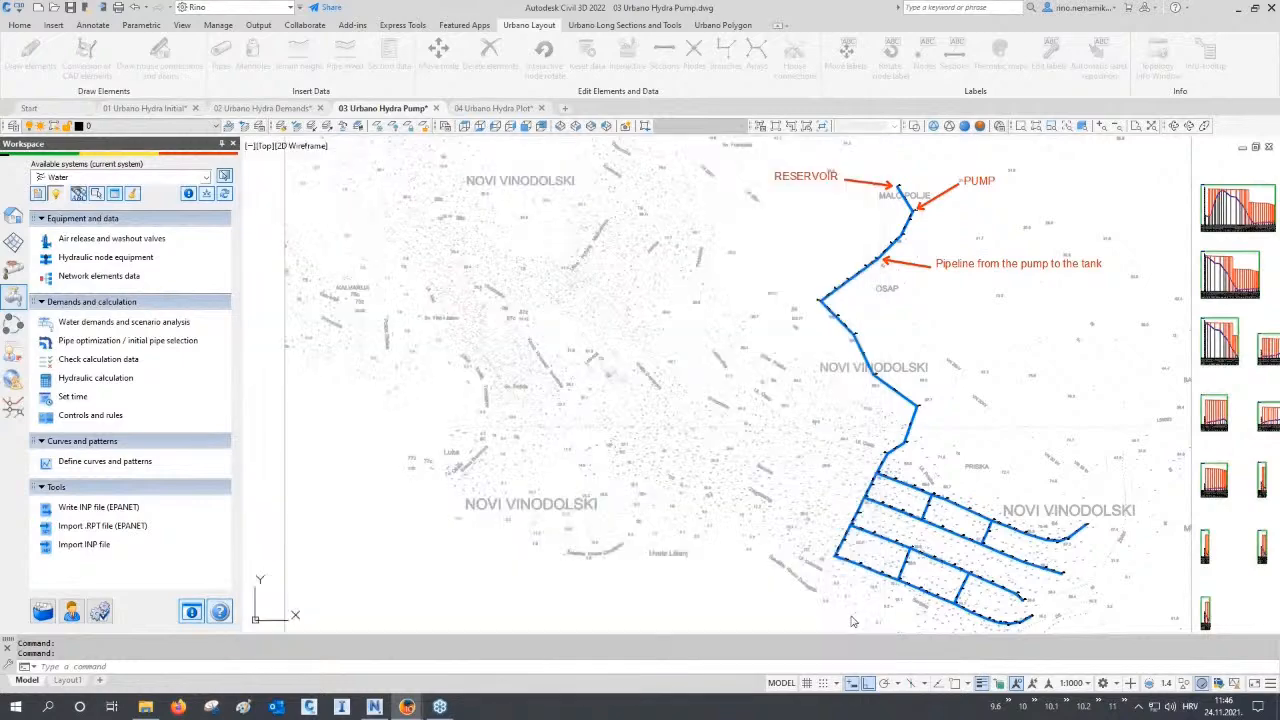
{"action": "middle_click_drag", "start_coordinate": [930, 454], "coordinate": [608, 514]}
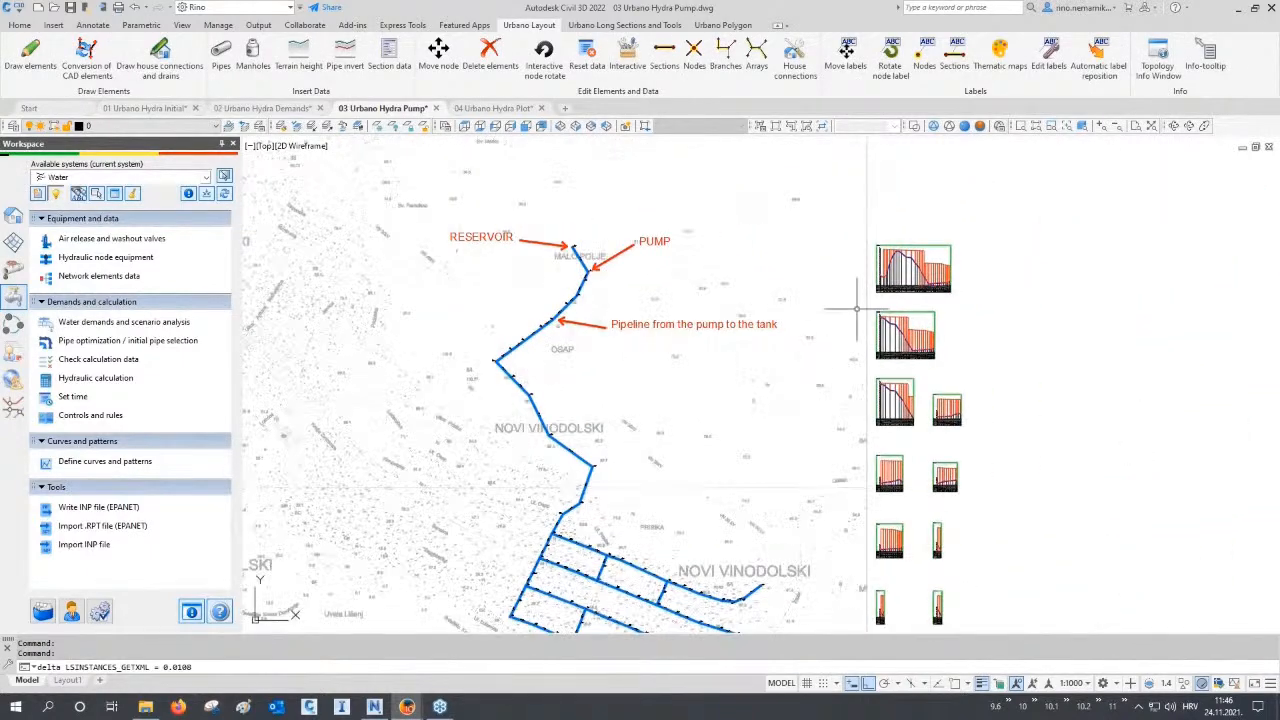
{"action": "scroll", "coordinate": [900, 245], "scroll_direction": "up", "scroll_amount": 4}
{"action": "scroll", "coordinate": [900, 245], "scroll_direction": "up", "scroll_amount": 5}
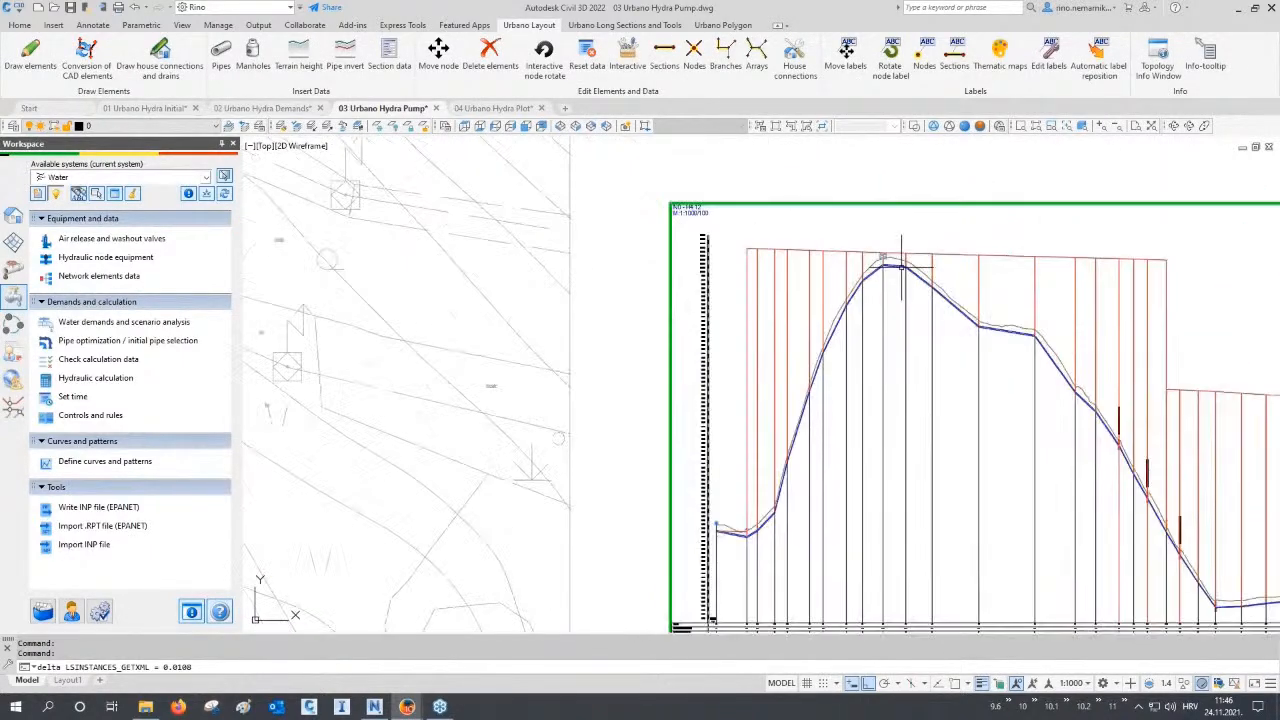
{"action": "scroll", "coordinate": [806, 511], "scroll_direction": "up", "scroll_amount": 6}
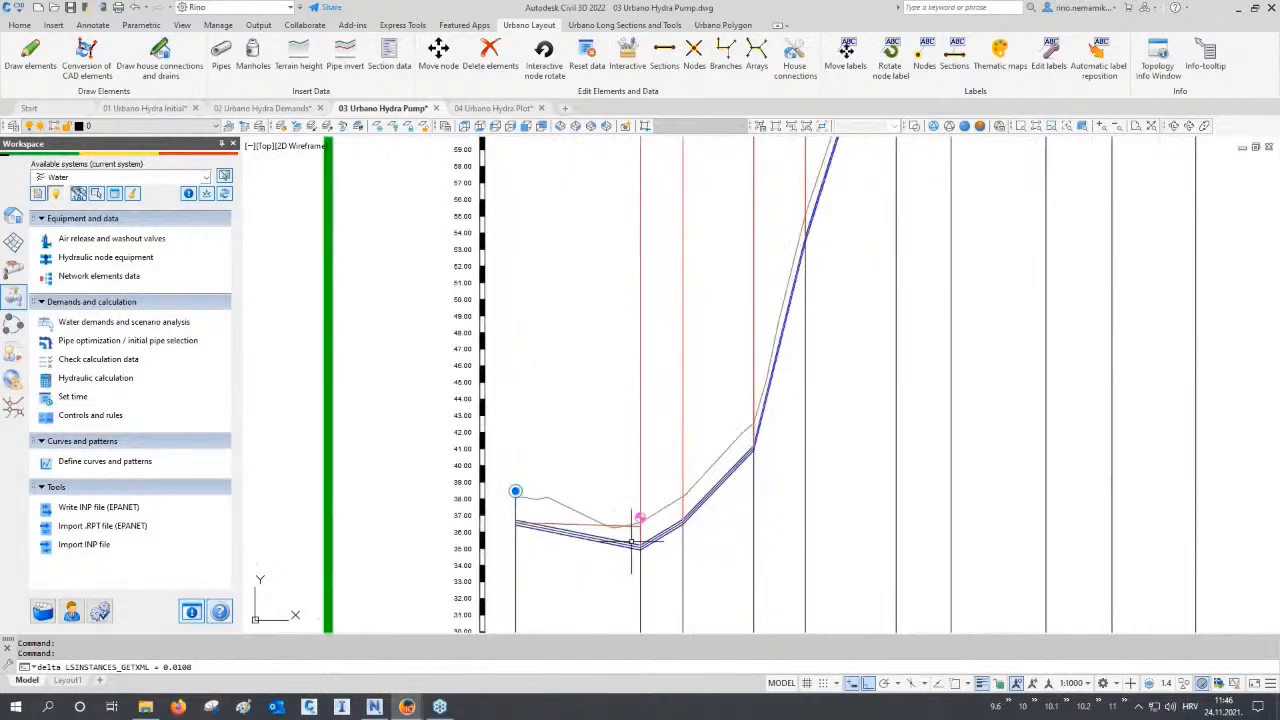
{"action": "scroll", "coordinate": [630, 530], "scroll_direction": "down", "scroll_amount": 6}
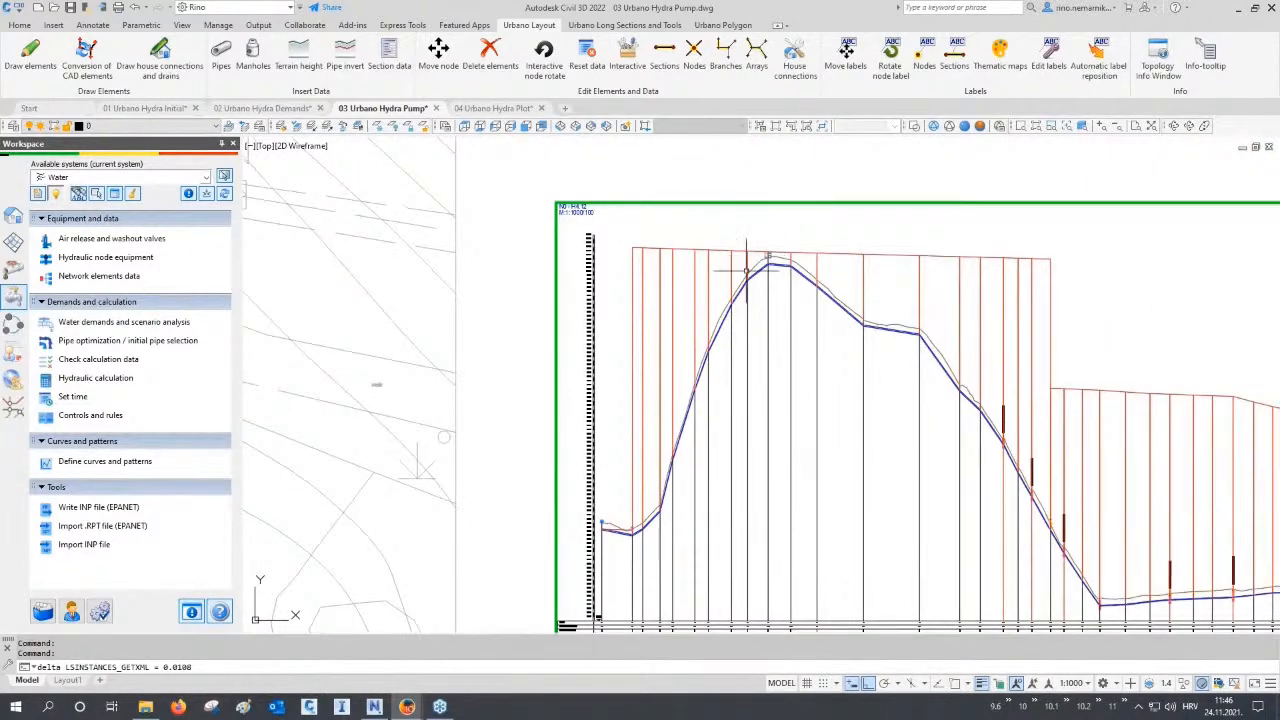
{"action": "middle_click_drag", "start_coordinate": [745, 270], "coordinate": [520, 262]}
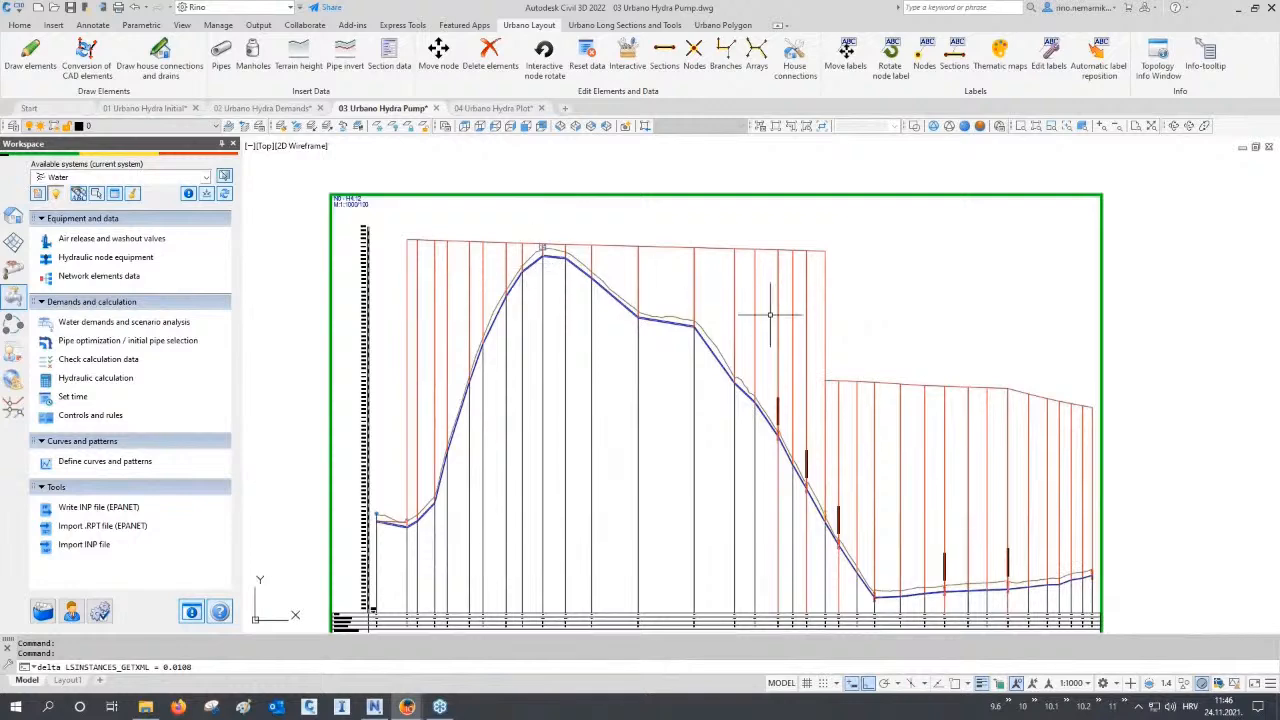
{"action": "middle_click_drag", "start_coordinate": [923, 345], "coordinate": [870, 330]}
{"action": "scroll", "coordinate": [1040, 362], "scroll_direction": "up", "scroll_amount": 5}
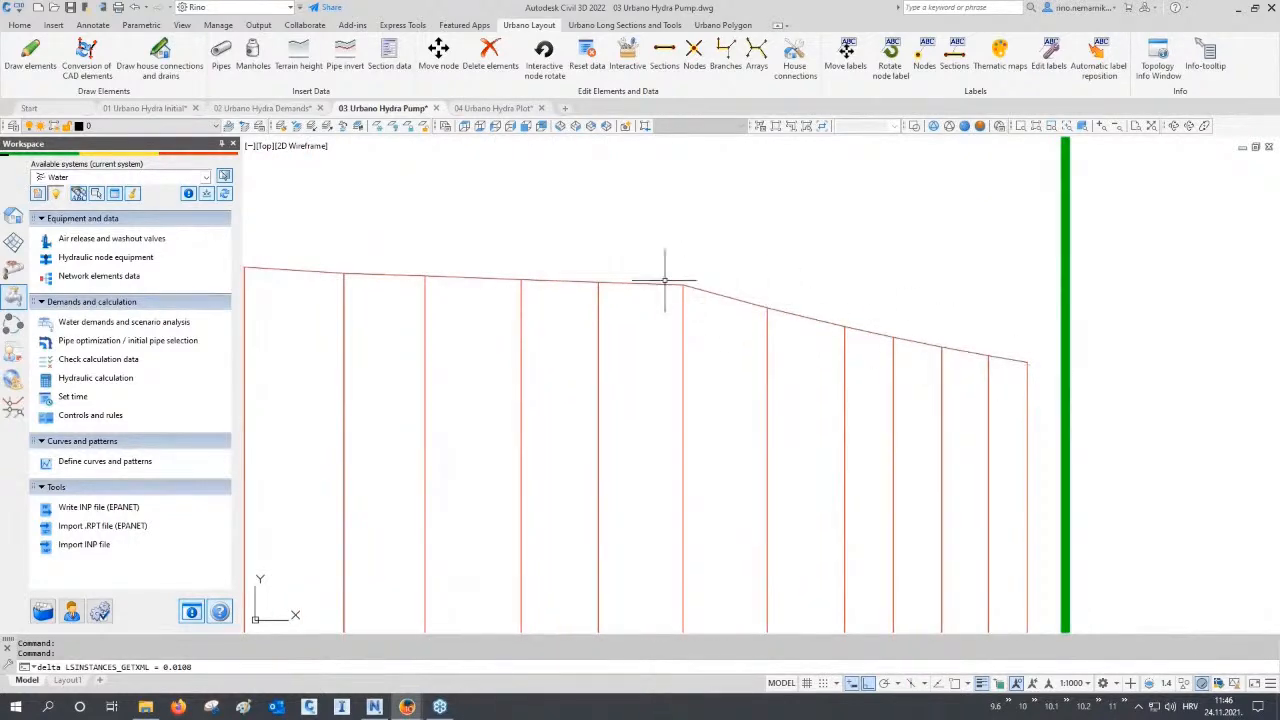
{"action": "scroll", "coordinate": [745, 295], "scroll_direction": "down", "scroll_amount": 5}
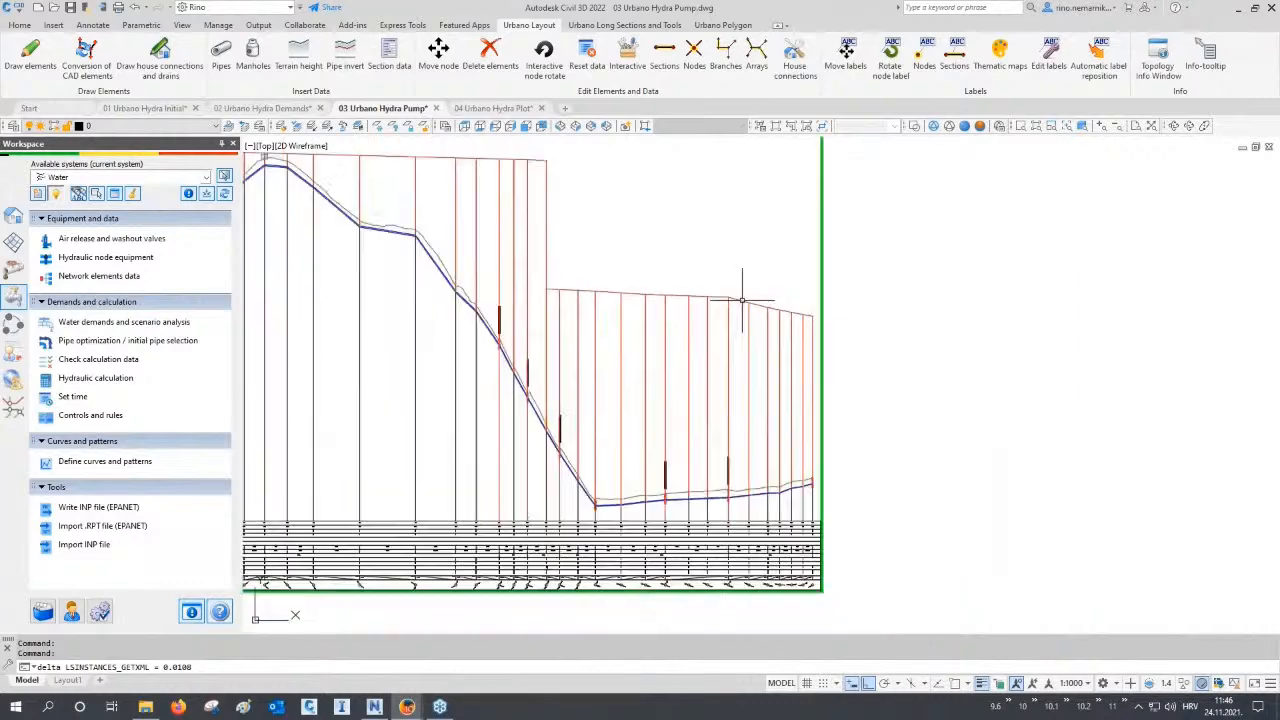
Examine the hydraulic grade line in the second longitudinal section and return to the overview of the whole network.
{"action": "scroll", "coordinate": [742, 299], "scroll_direction": "down", "scroll_amount": 4}
{"action": "scroll", "coordinate": [710, 483], "scroll_direction": "up", "scroll_amount": 6}
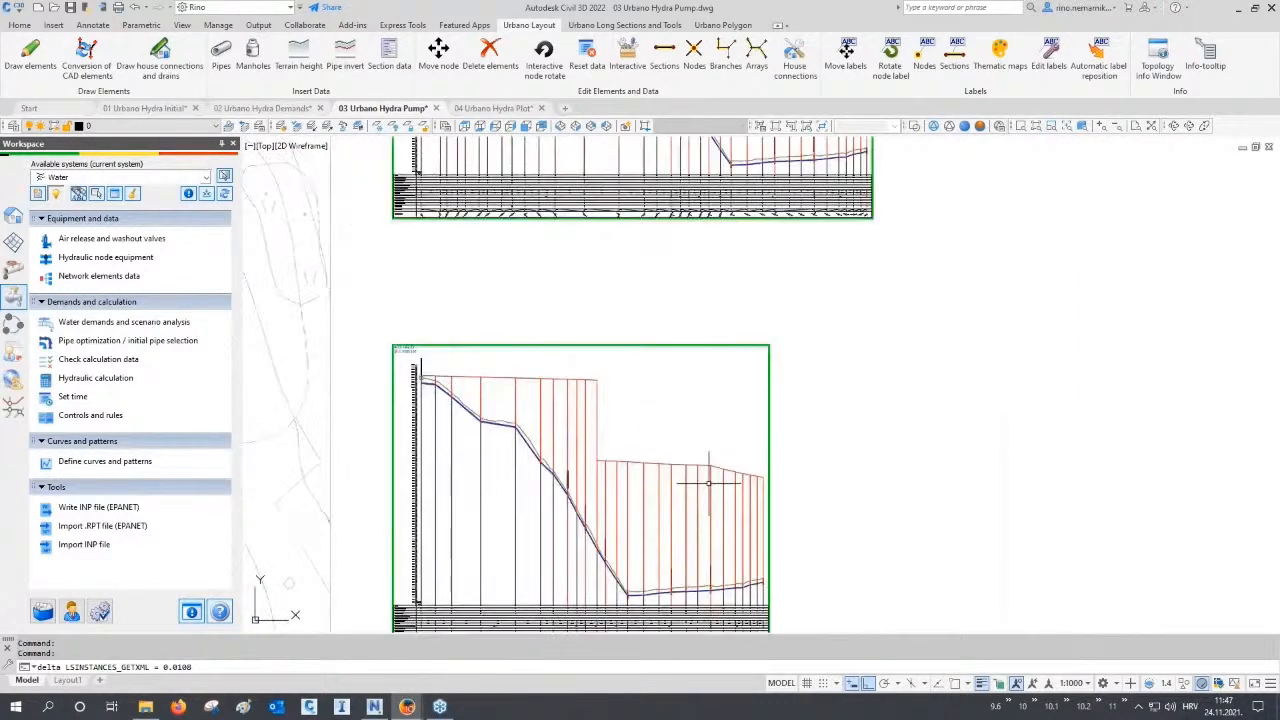
{"action": "scroll", "coordinate": [894, 391], "scroll_direction": "down", "scroll_amount": 6}
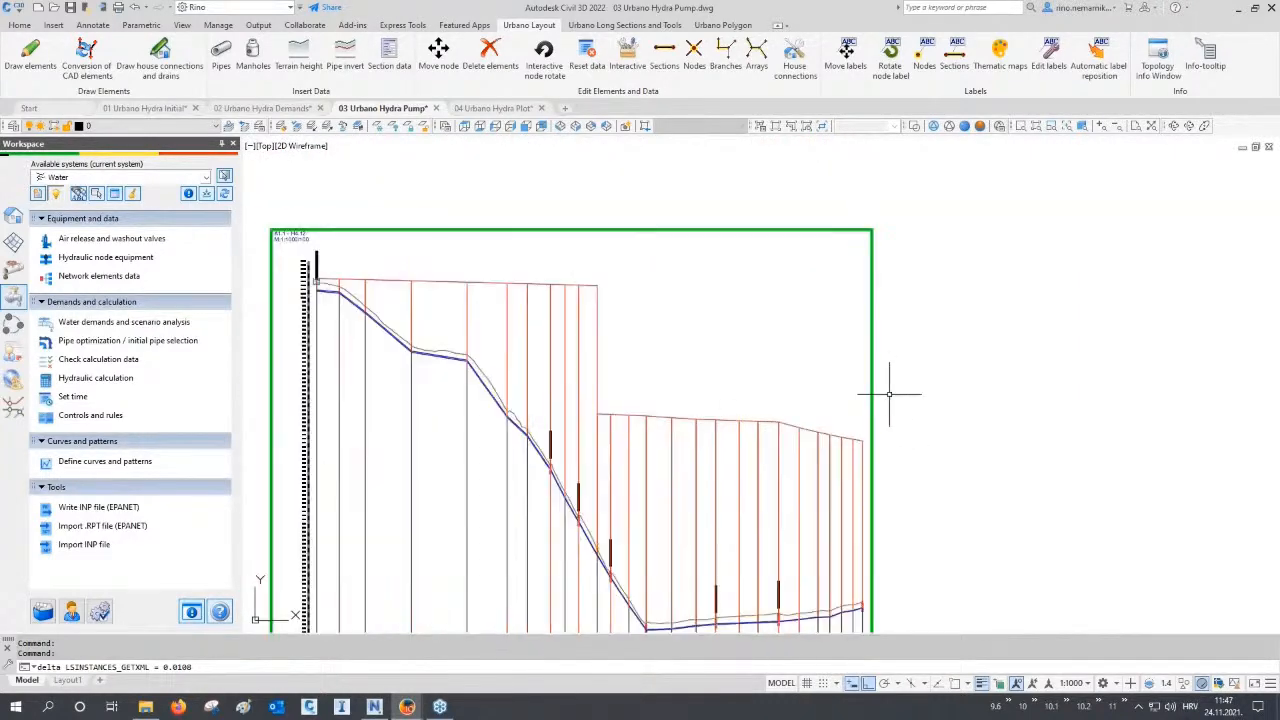
{"action": "scroll", "coordinate": [888, 395], "scroll_direction": "down", "scroll_amount": 5}
{"action": "scroll", "coordinate": [686, 500], "scroll_direction": "down", "scroll_amount": 2}
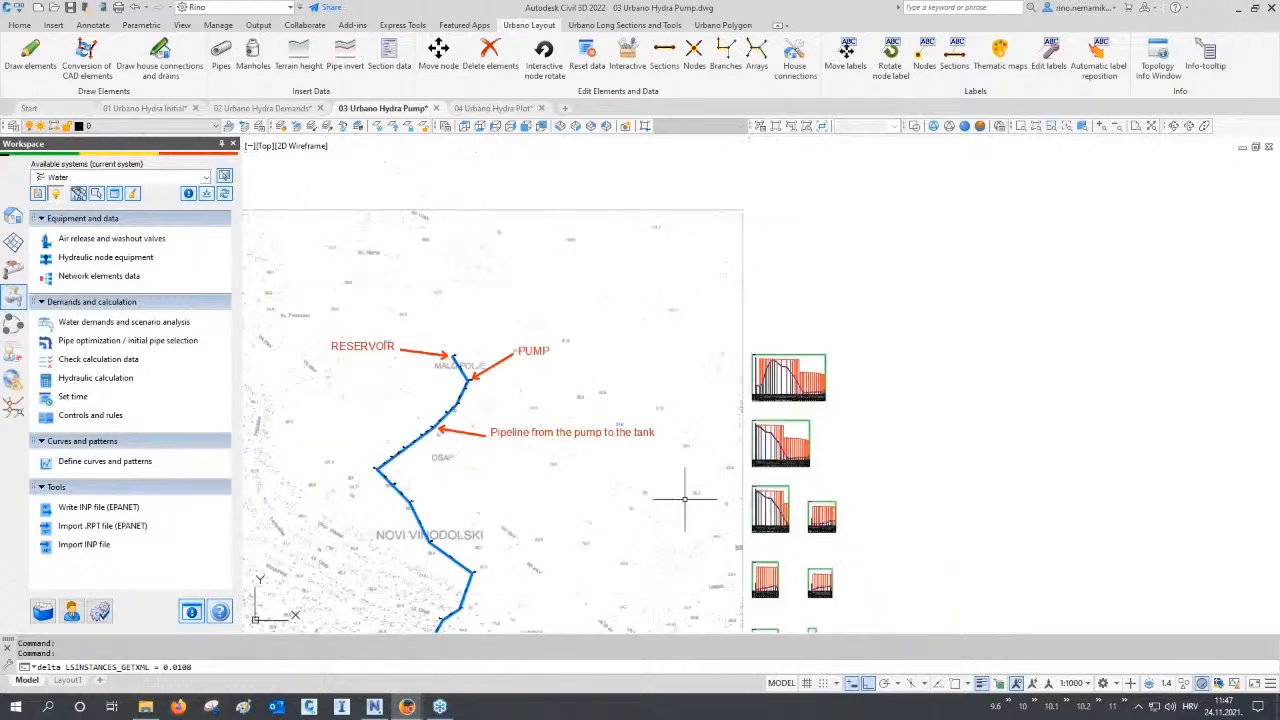
{"action": "scroll", "coordinate": [643, 360], "scroll_direction": "down", "scroll_amount": 2}
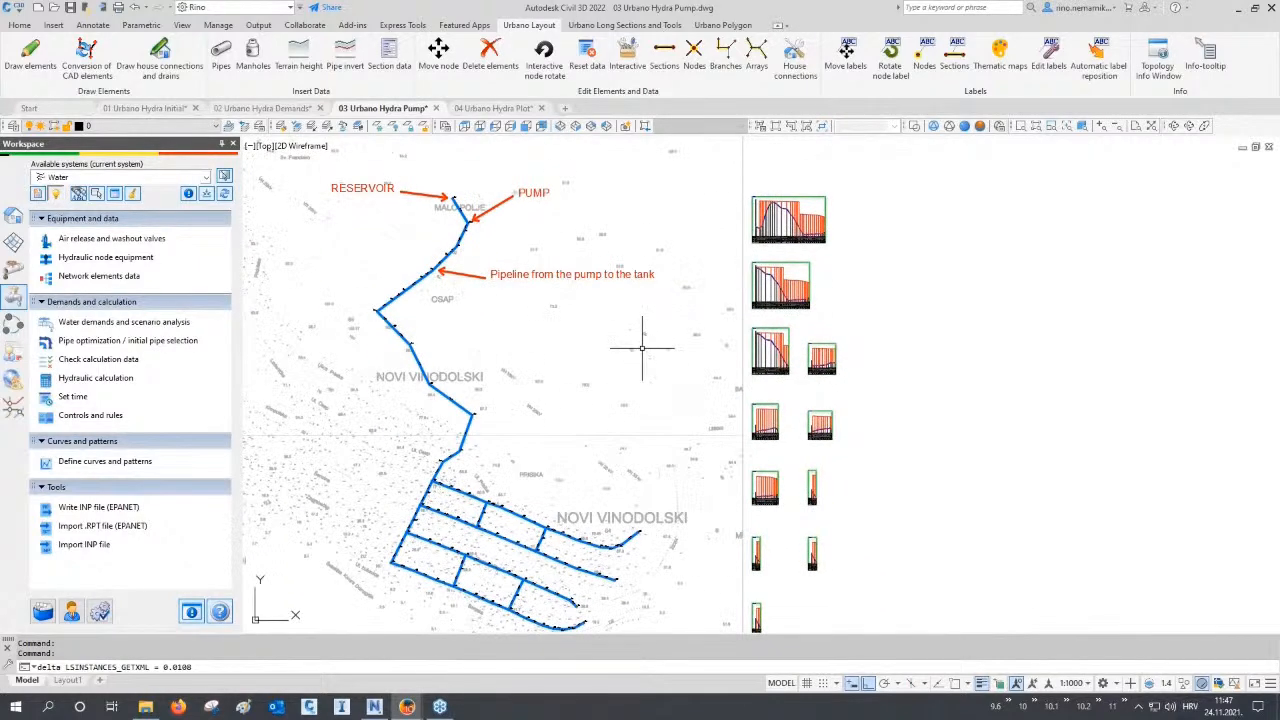
Restore the layer state "06 Urbano layers" and regenerate the drawing.
{"action": "left_click", "coordinate": [260, 127]}
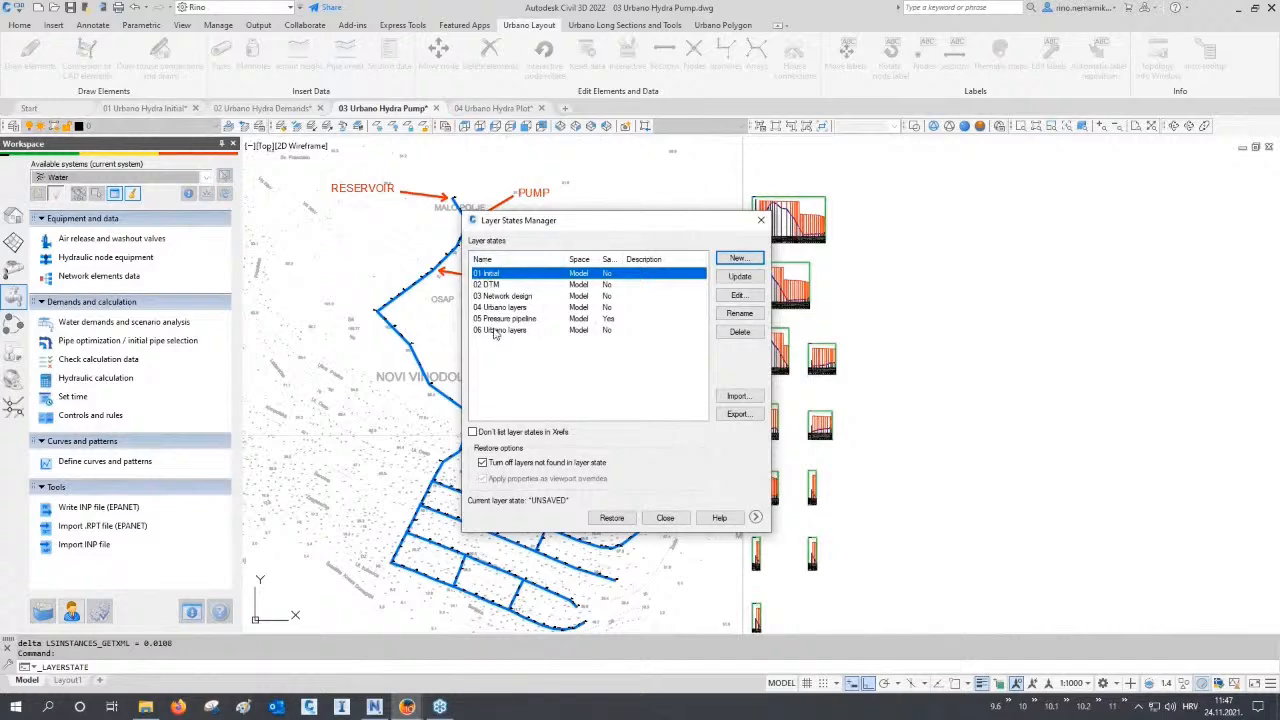
{"action": "left_click", "coordinate": [497, 330]}
{"action": "left_click", "coordinate": [612, 518]}
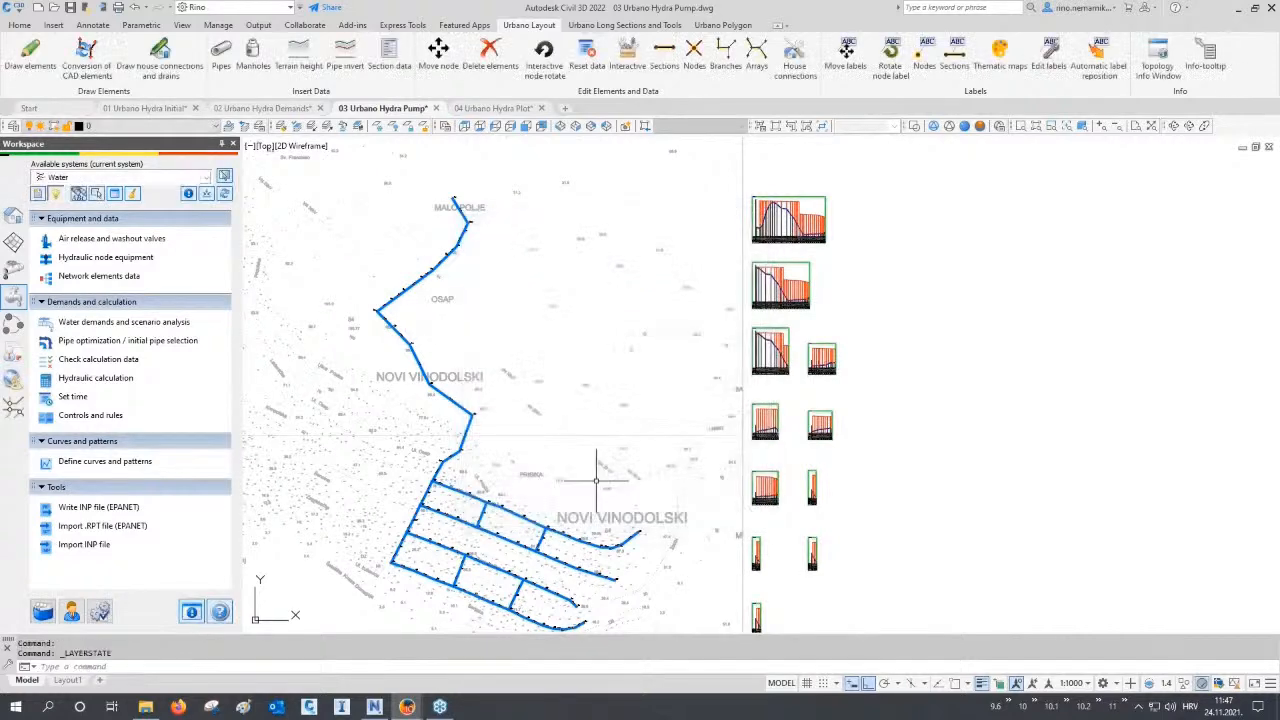
{"action": "type", "text": "re"}
{"action": "key", "text": "Return"}
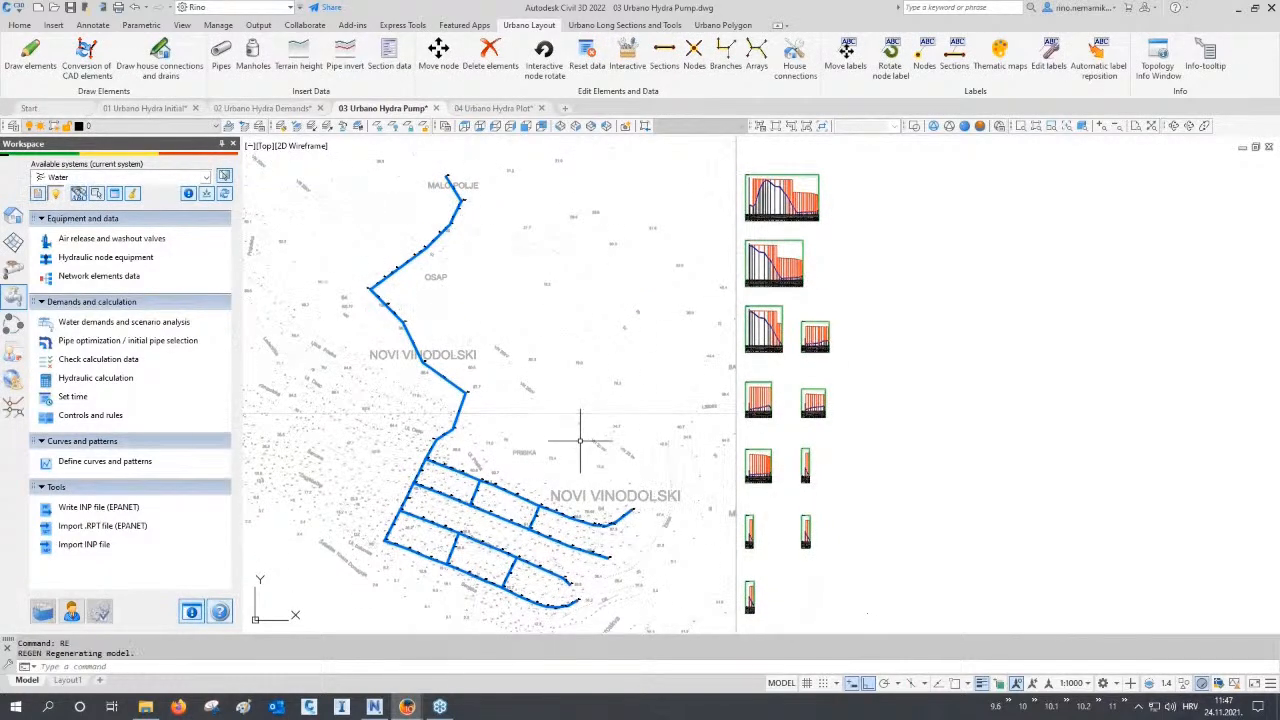
Assign the trench Alfa=90 from the group "Single trench - sand bed - formwork" to all sections of the water network and save it.
{"action": "left_click", "coordinate": [18, 218]}
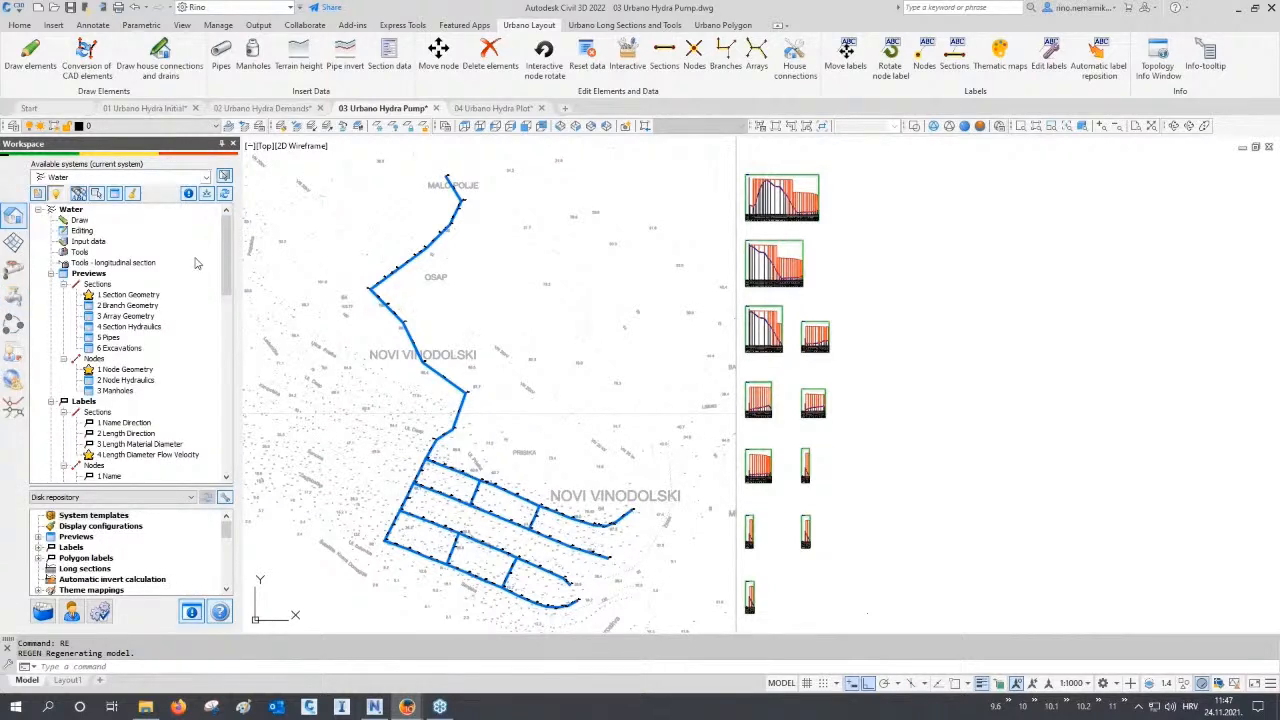
{"action": "right_click", "coordinate": [79, 244]}
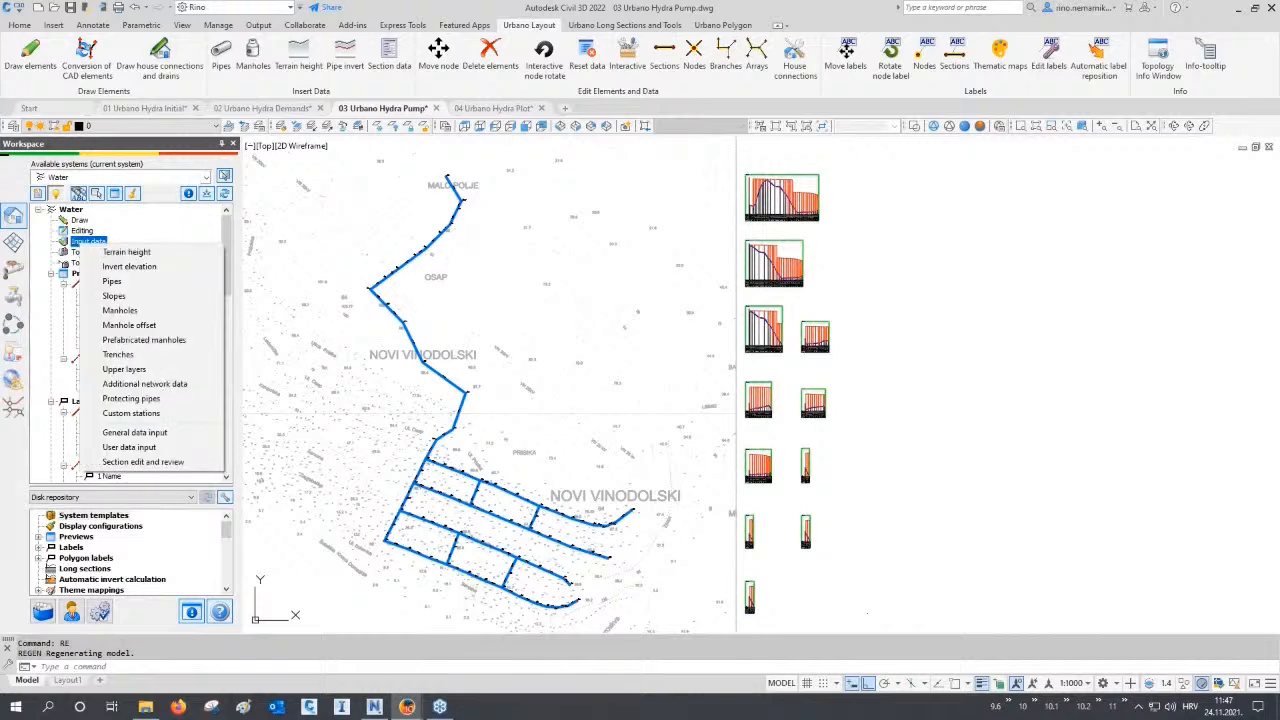
{"action": "left_click", "coordinate": [118, 354]}
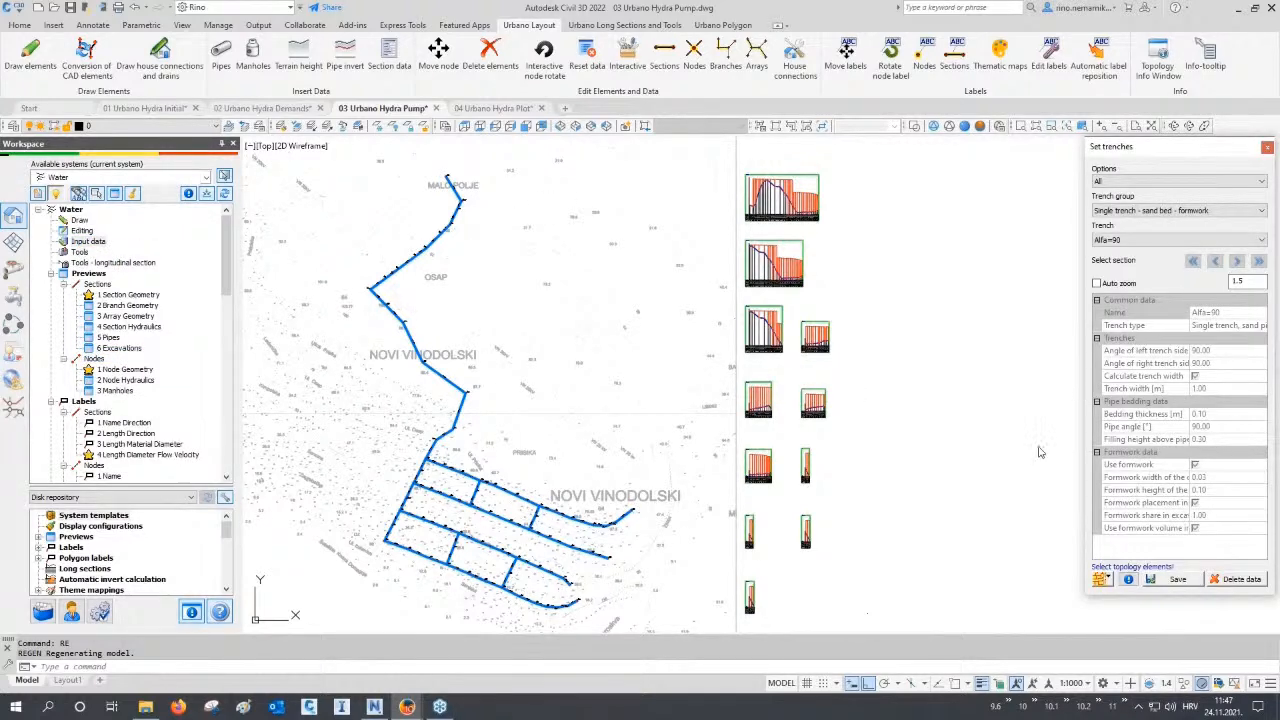
{"action": "left_click", "coordinate": [1155, 211]}
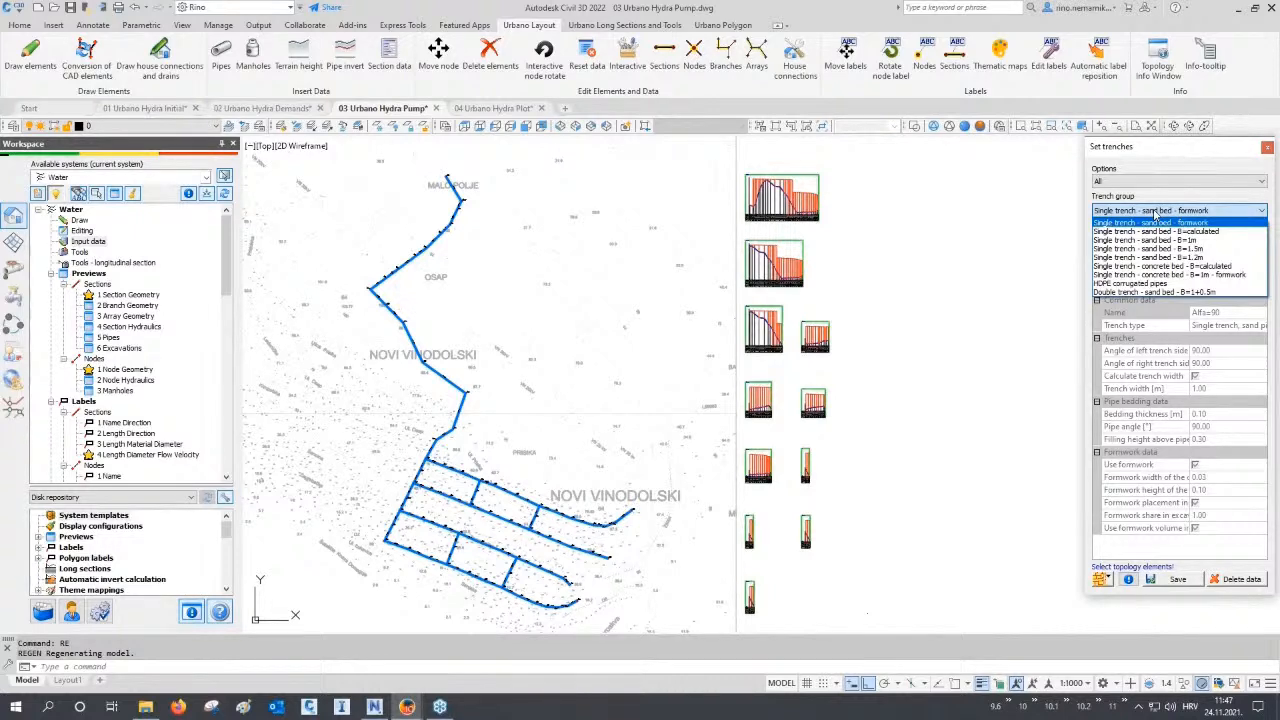
{"action": "left_click", "coordinate": [1138, 216]}
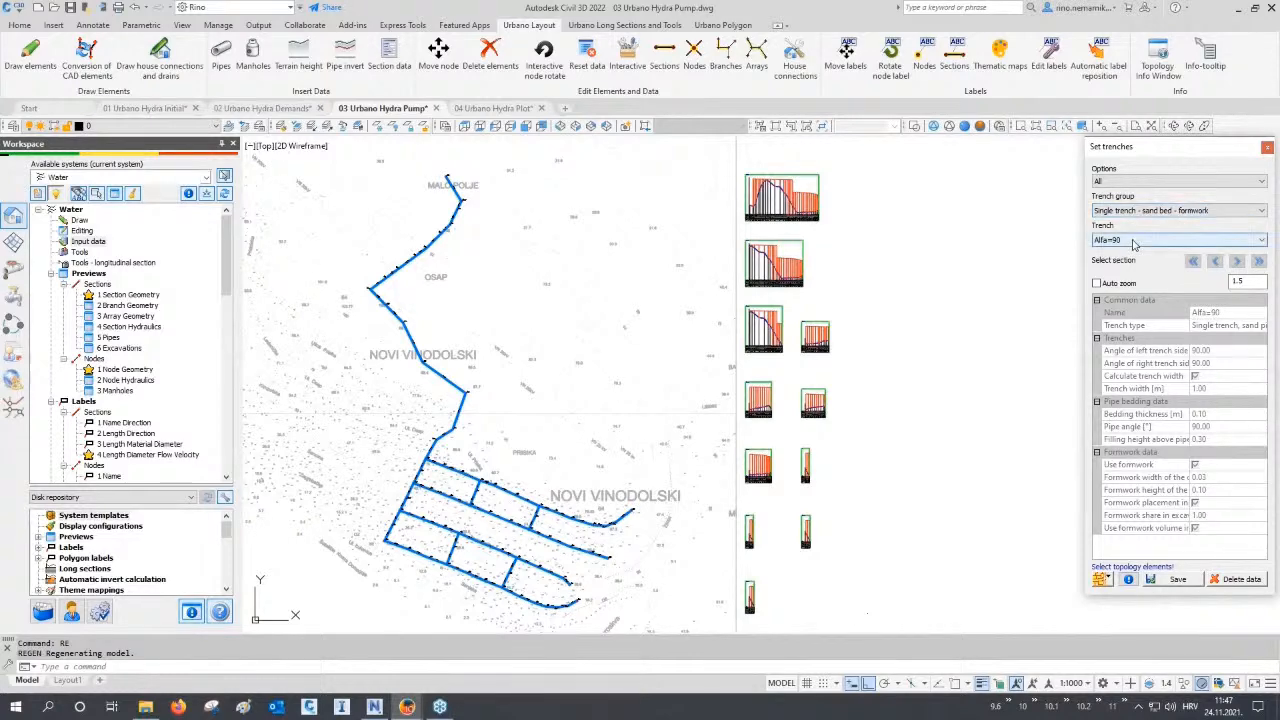
{"action": "left_click", "coordinate": [1100, 580]}
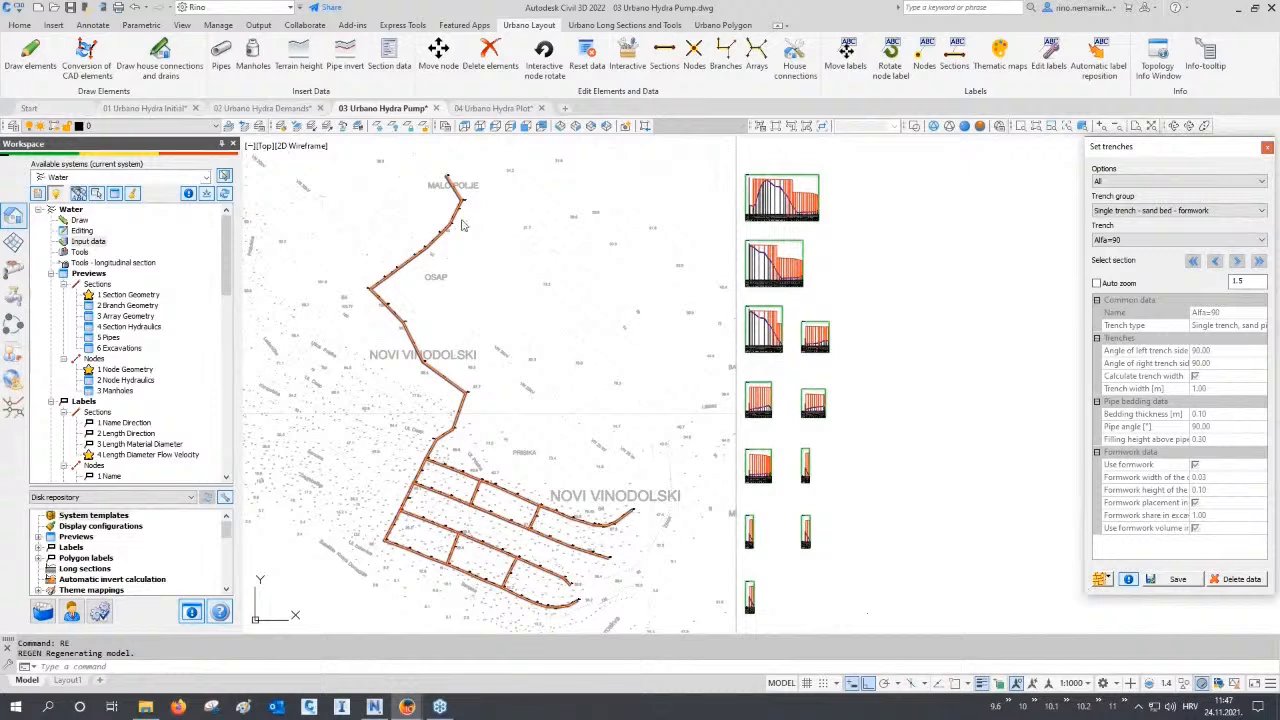
{"action": "left_click", "coordinate": [1176, 580]}
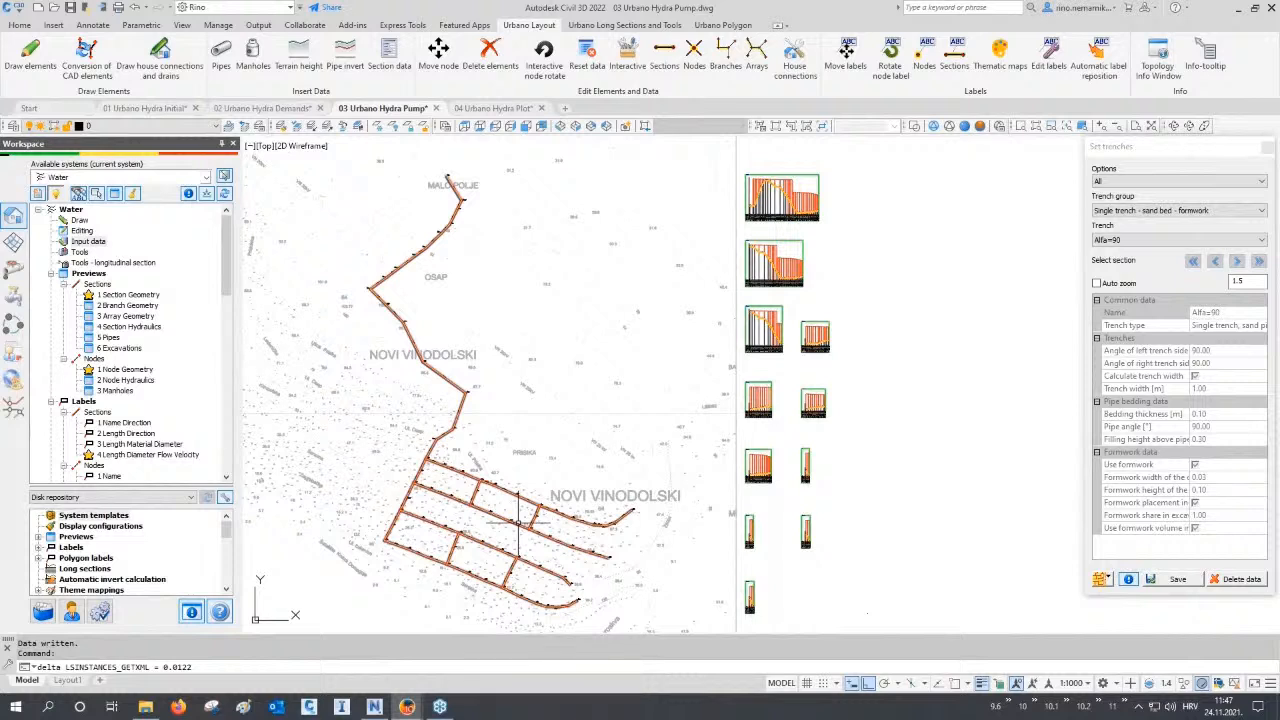
{"action": "left_click", "coordinate": [1267, 147]}
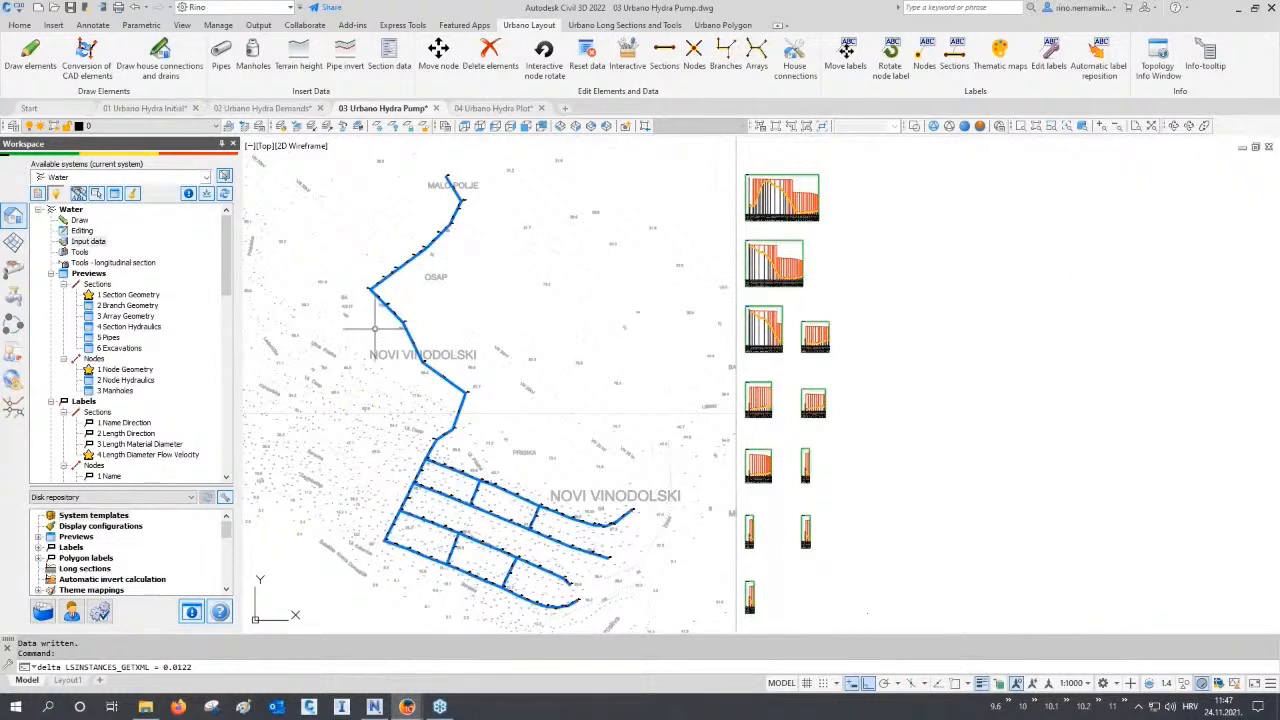
Assign the upper layer "Asphalt 15 cm" to all sections of the water network and save it.
{"action": "left_click", "coordinate": [100, 243]}
{"action": "right_click", "coordinate": [104, 245]}
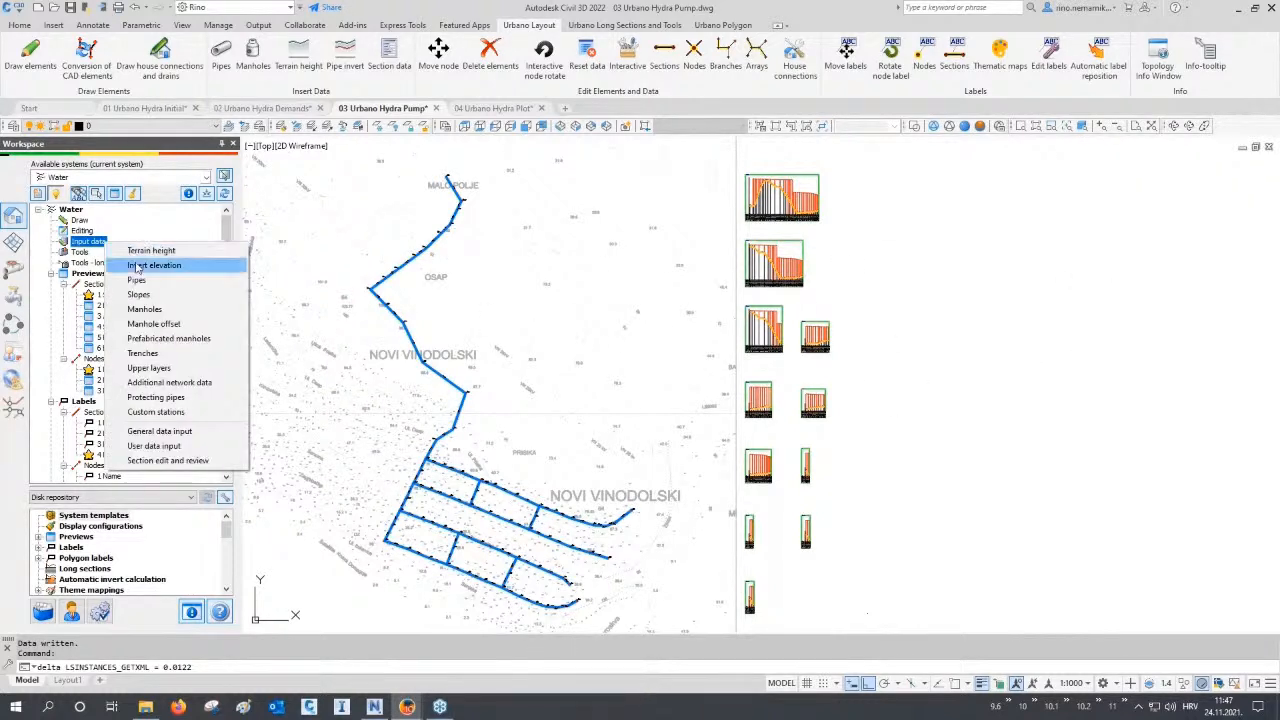
{"action": "left_click", "coordinate": [165, 370]}
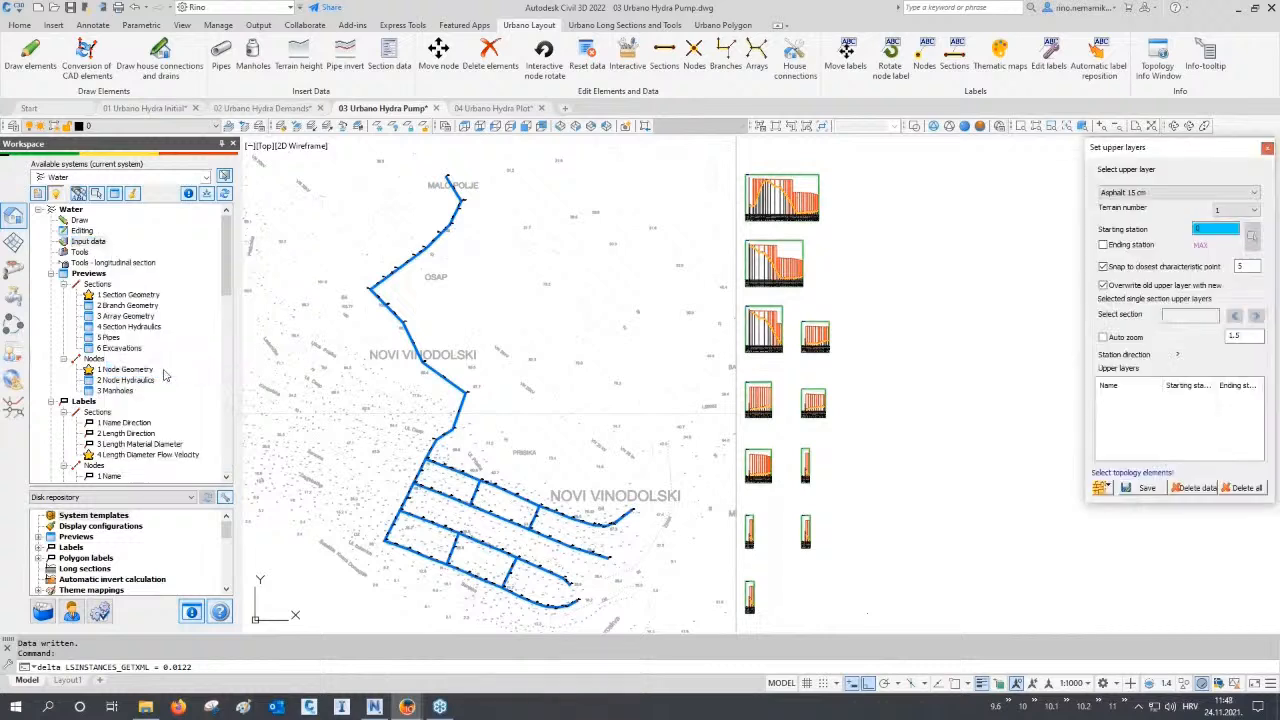
{"action": "left_click", "coordinate": [1099, 488]}
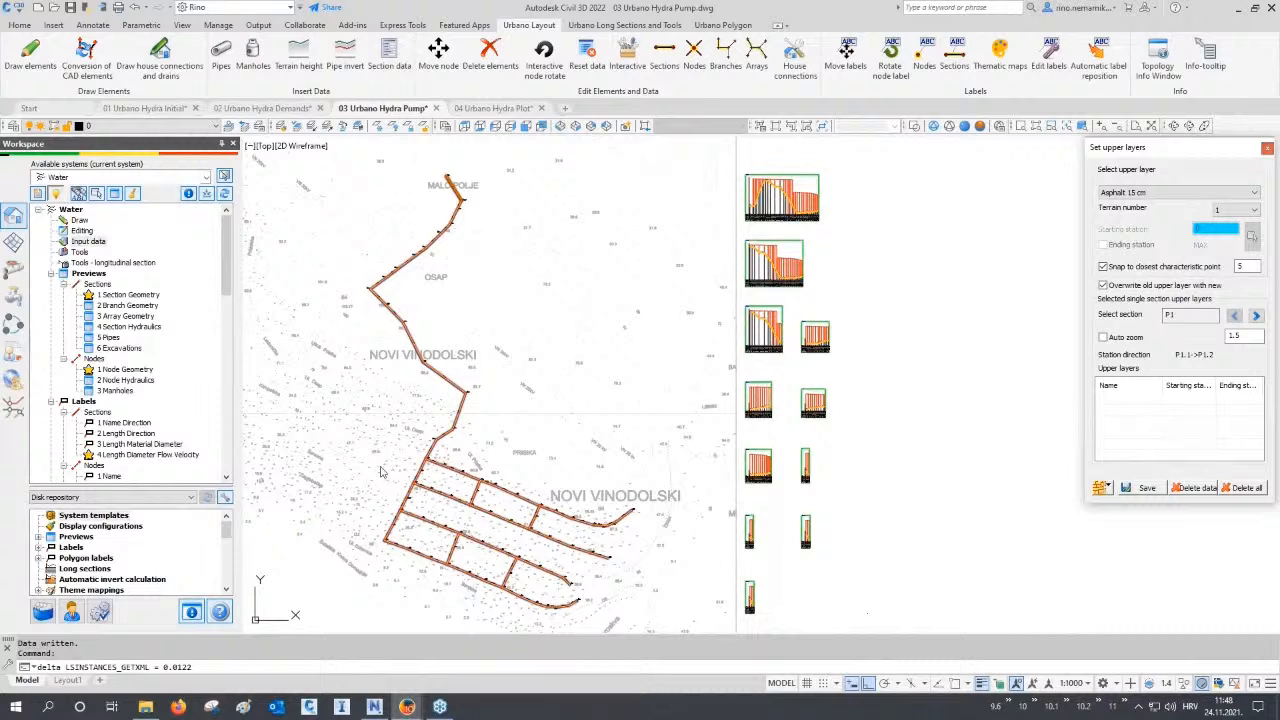
{"action": "left_click", "coordinate": [1157, 193]}
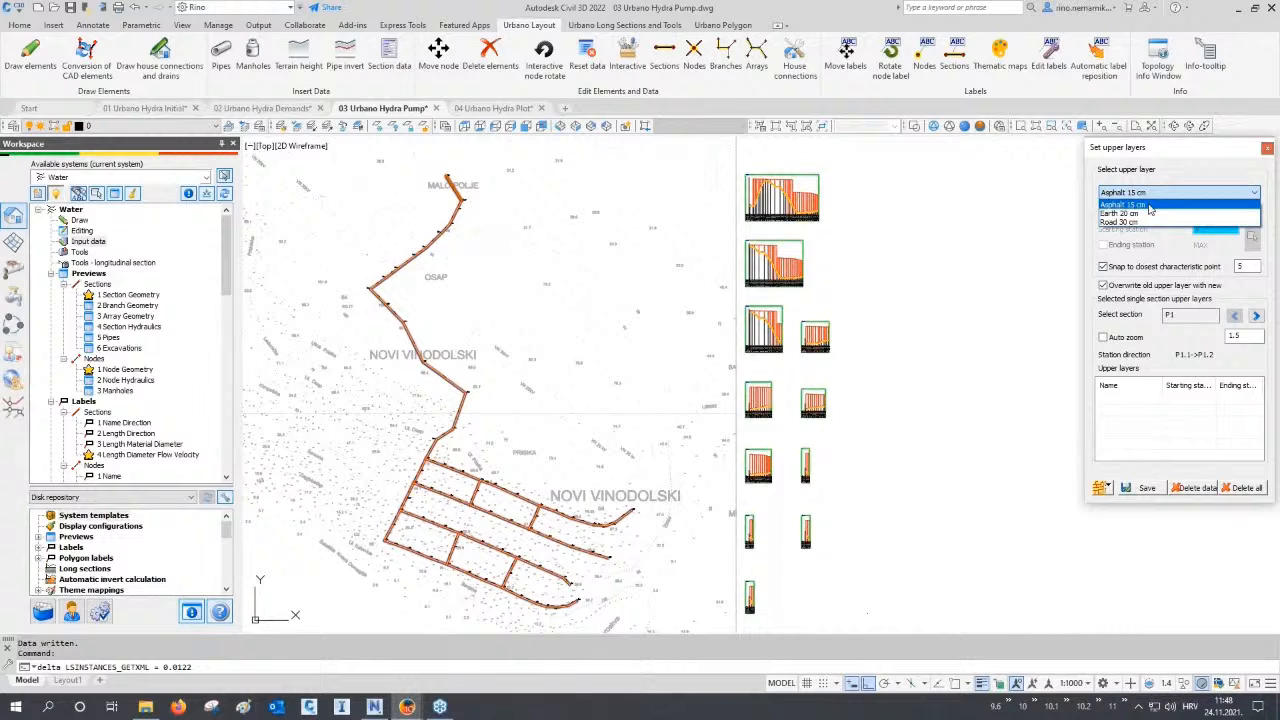
{"action": "left_click", "coordinate": [1150, 206]}
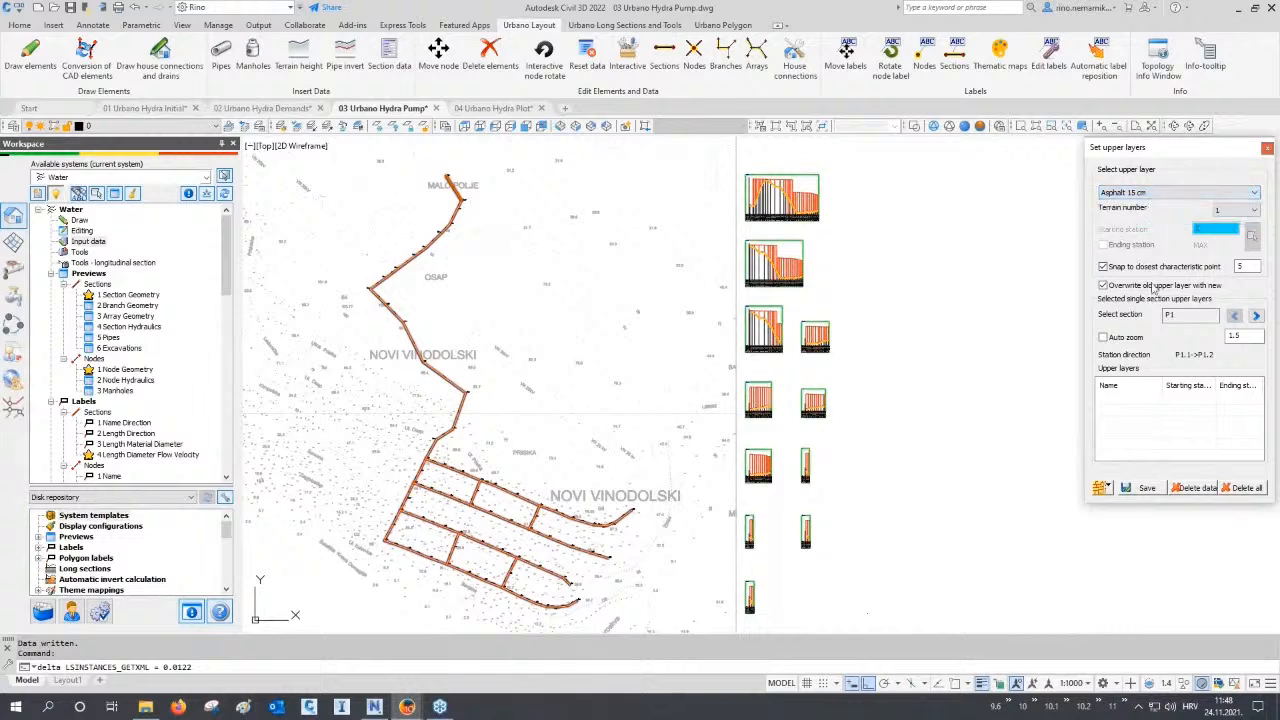
{"action": "left_click", "coordinate": [1145, 488]}
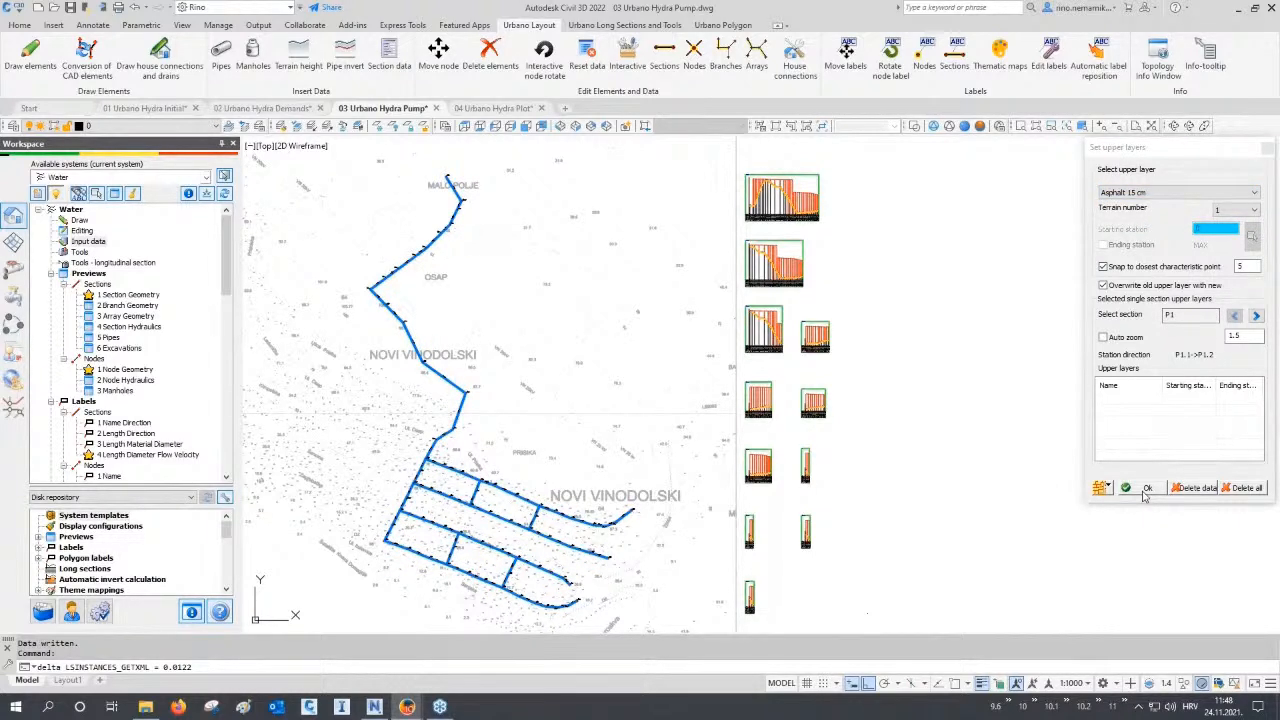
Select the pipeline stretch from a station just north of node A1.6 to the pipeline's upper end at Malo Polje, choosing station to station.
{"action": "left_click", "coordinate": [1104, 488]}
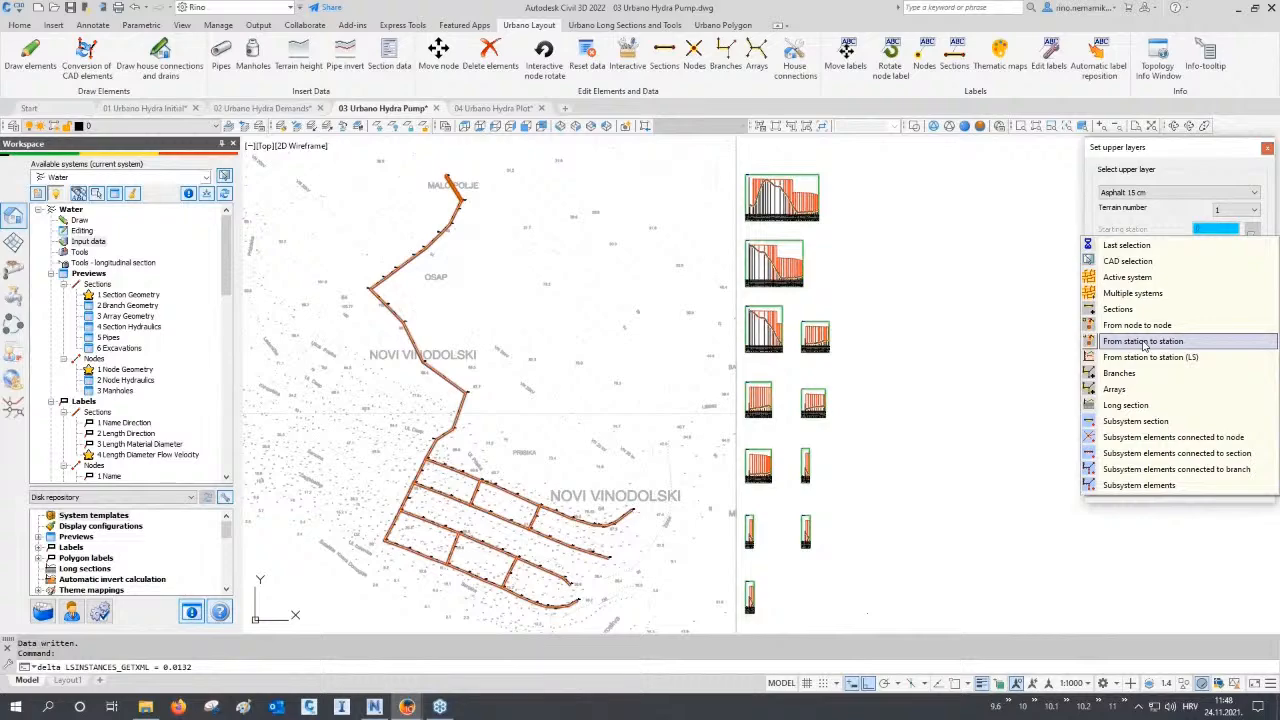
{"action": "left_click", "coordinate": [1144, 343]}
{"action": "scroll", "coordinate": [617, 441], "scroll_direction": "up", "scroll_amount": 6}
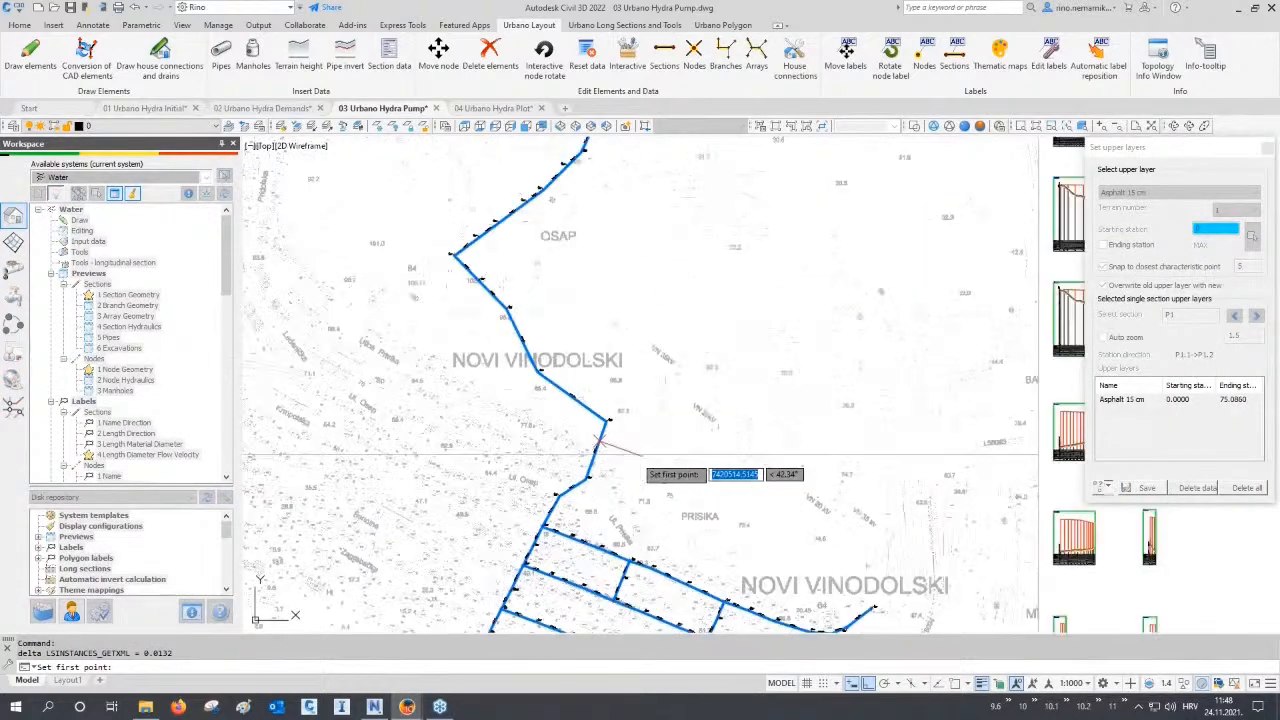
{"action": "scroll", "coordinate": [617, 441], "scroll_direction": "up", "scroll_amount": 3}
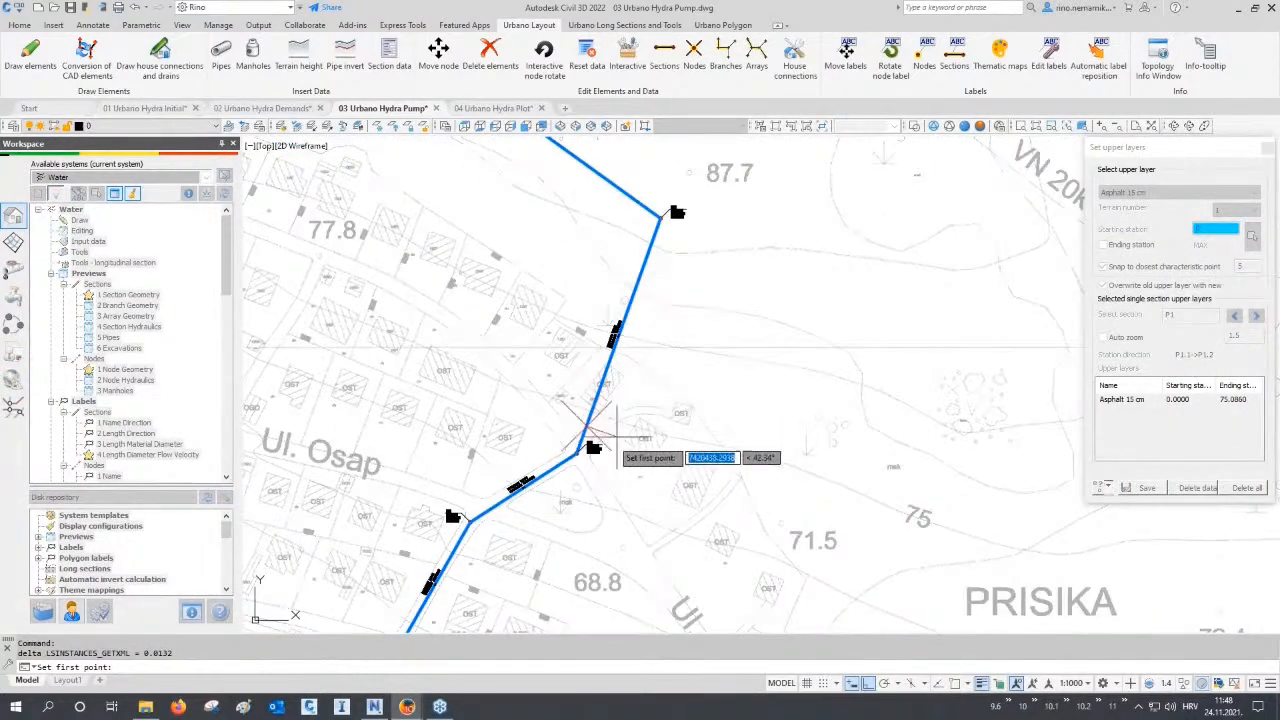
{"action": "scroll", "coordinate": [580, 449], "scroll_direction": "up", "scroll_amount": 5}
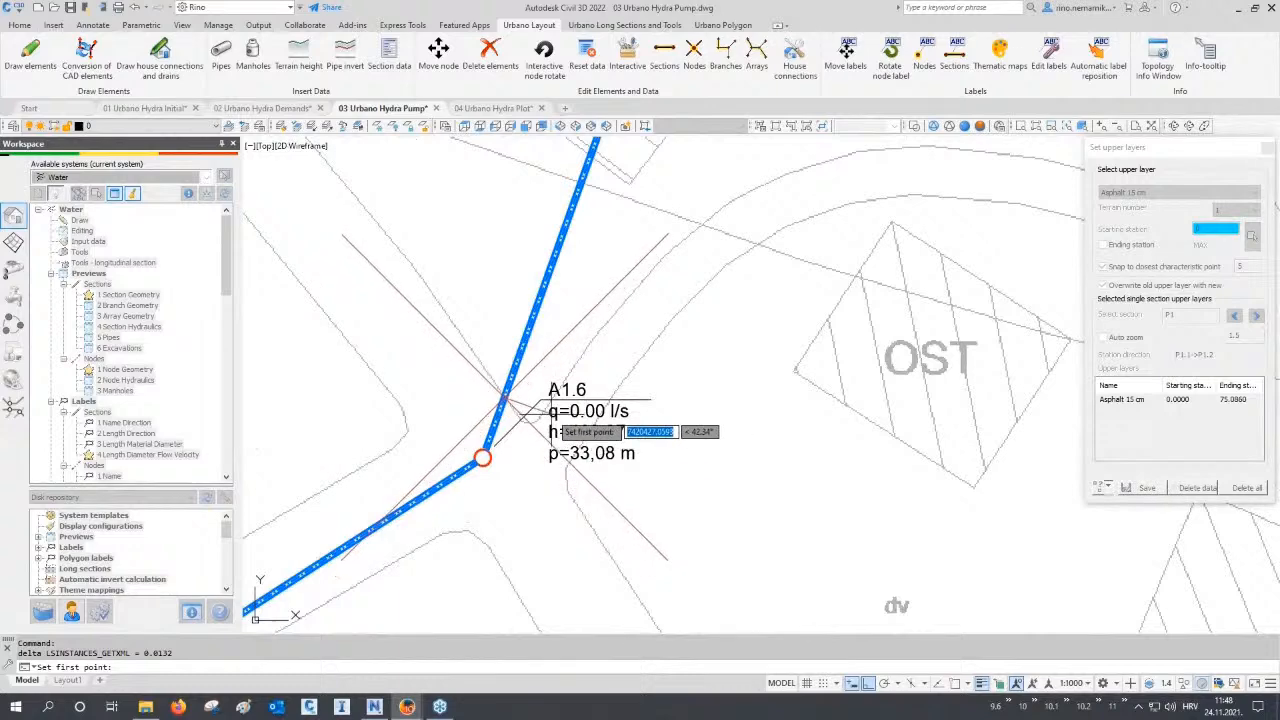
{"action": "left_click", "coordinate": [549, 431]}
{"action": "scroll", "coordinate": [545, 420], "scroll_direction": "down", "scroll_amount": 6}
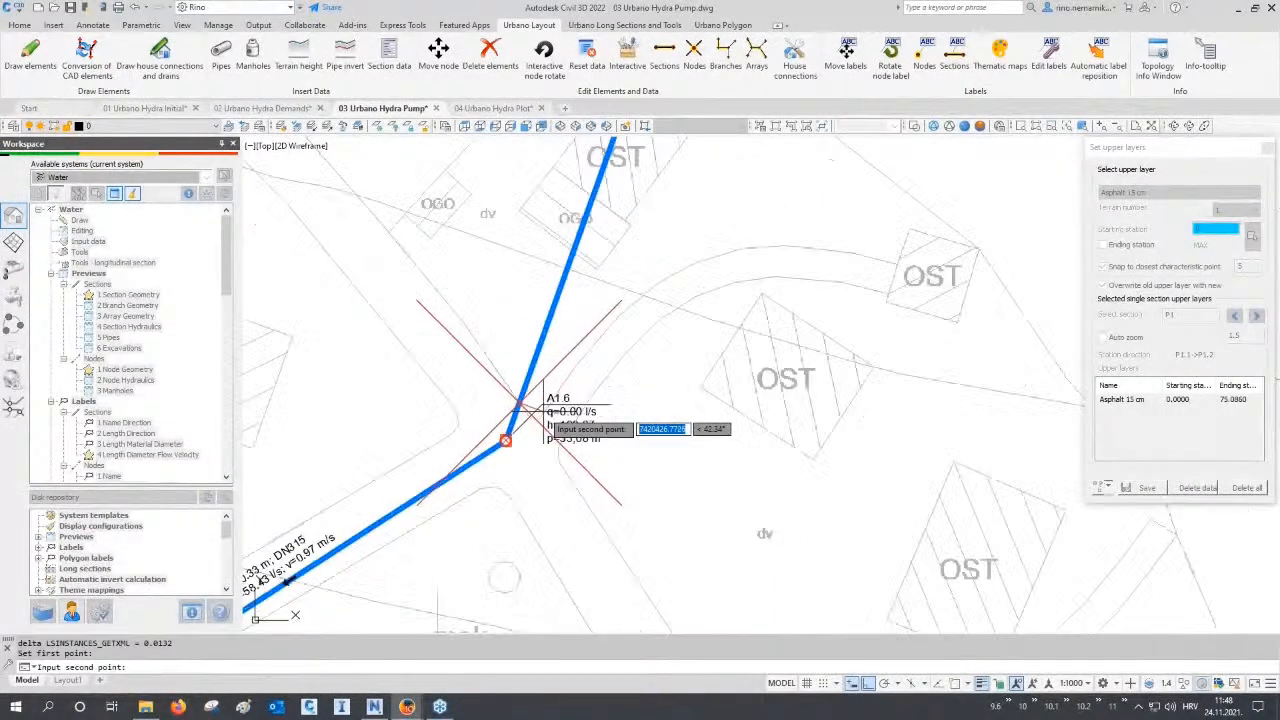
{"action": "scroll", "coordinate": [541, 413], "scroll_direction": "down", "scroll_amount": 3}
{"action": "middle_click_drag", "start_coordinate": [529, 234], "coordinate": [608, 495]}
{"action": "scroll", "coordinate": [608, 491], "scroll_direction": "down", "scroll_amount": 2}
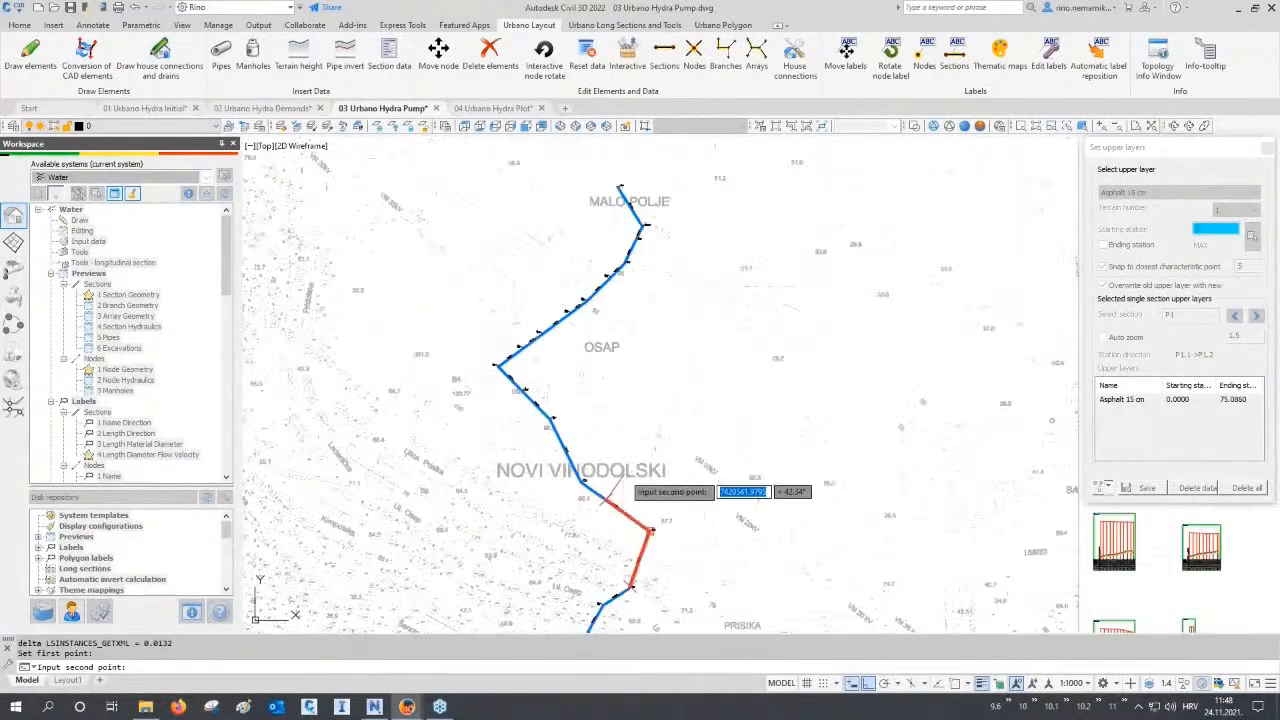
{"action": "left_click", "coordinate": [657, 152]}
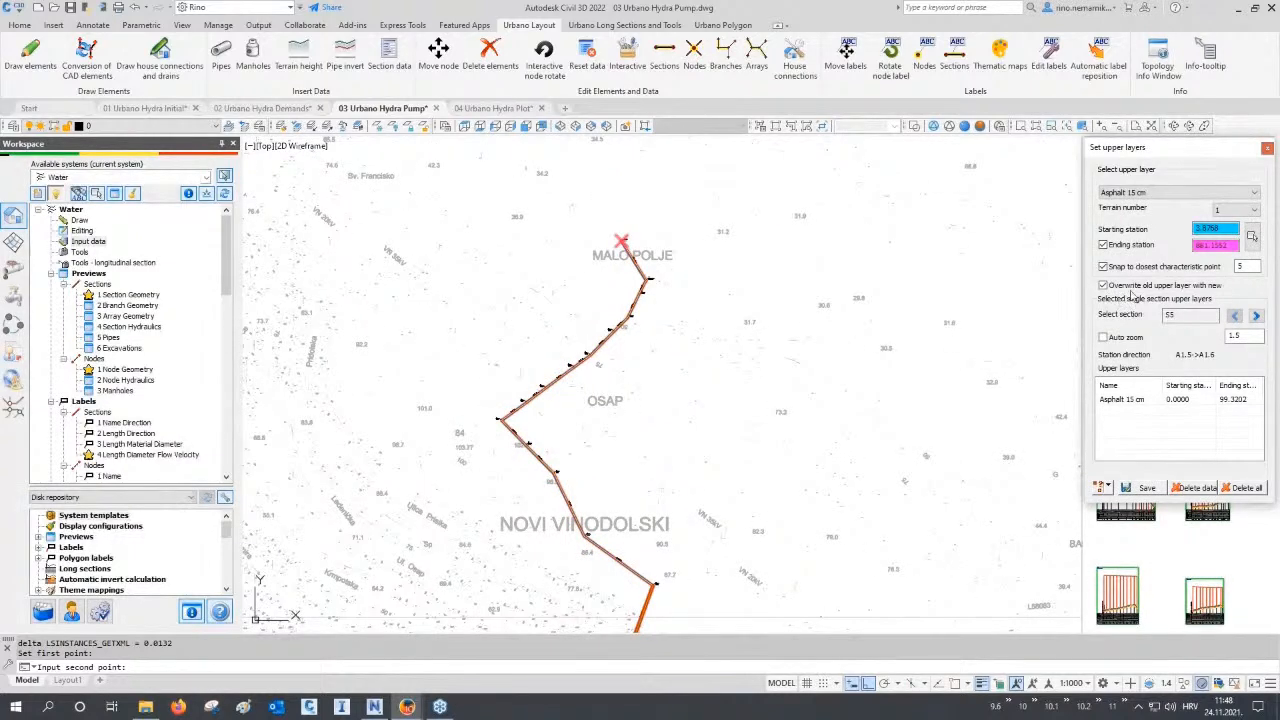
Assign the upper layer "Earth 20 cm" to the selected stretch, save it and finish setting upper layers.
{"action": "left_click", "coordinate": [1130, 194]}
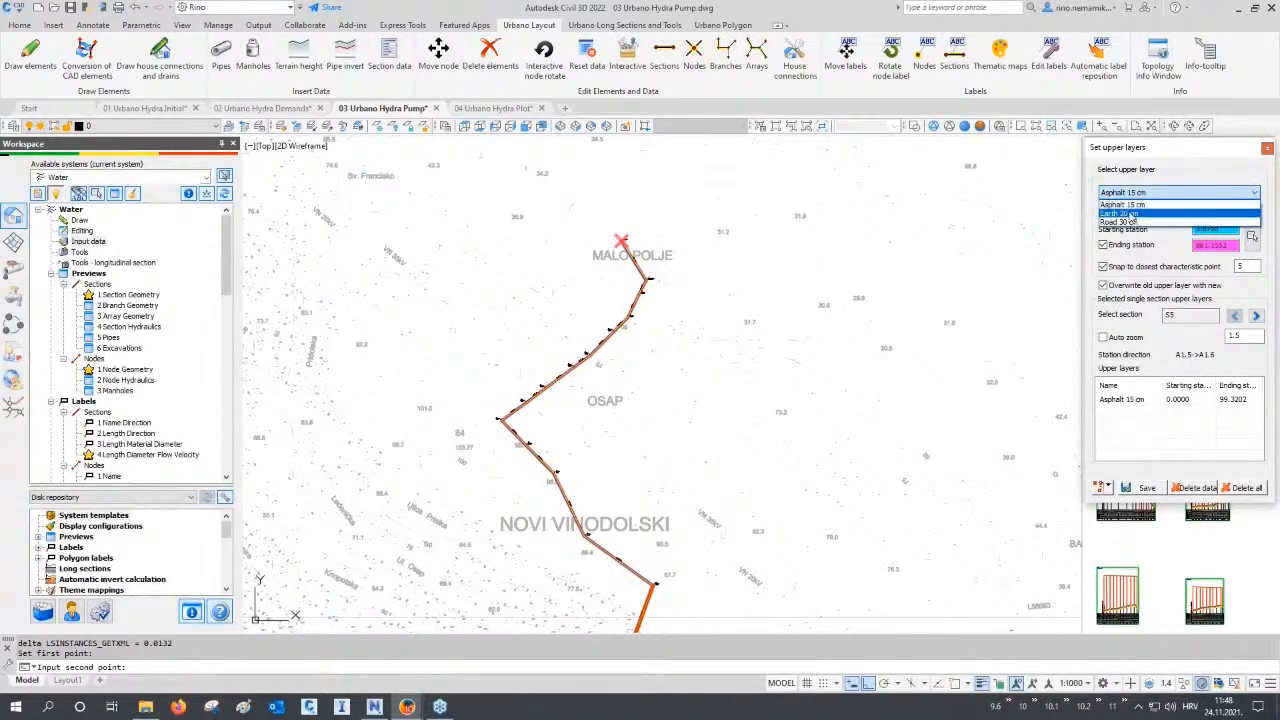
{"action": "left_click", "coordinate": [1121, 200]}
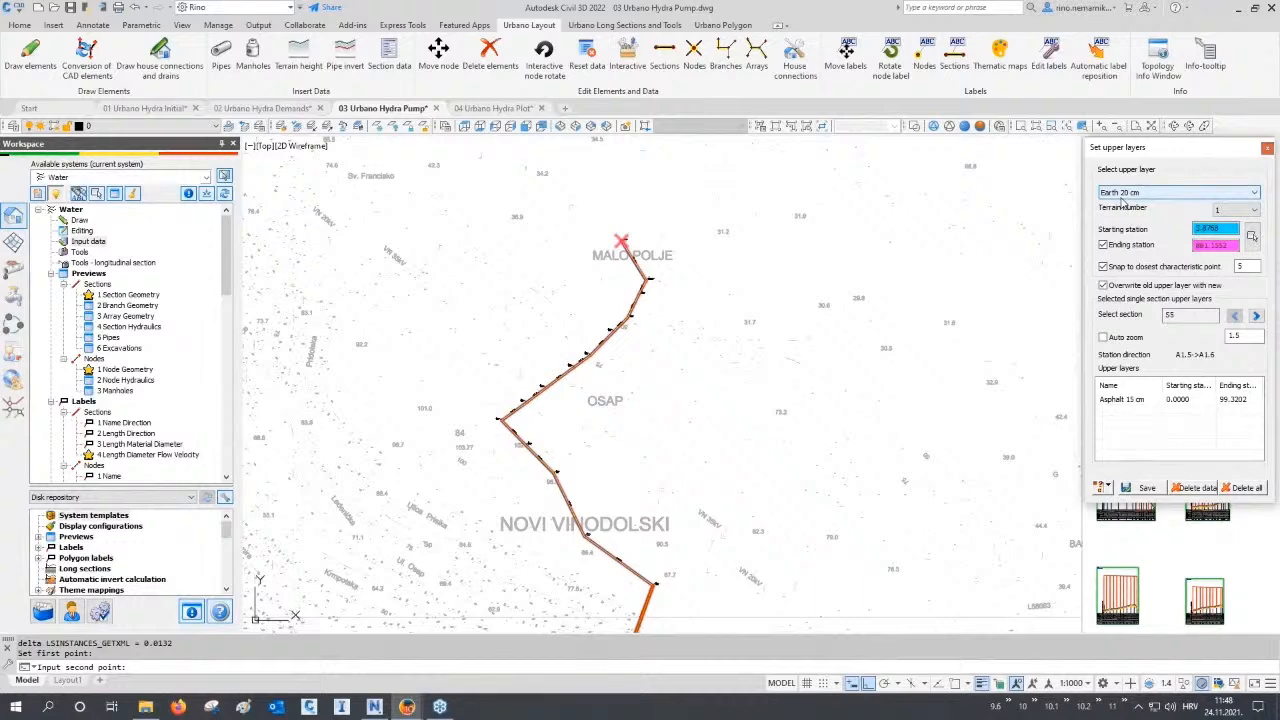
{"action": "left_click", "coordinate": [1143, 487]}
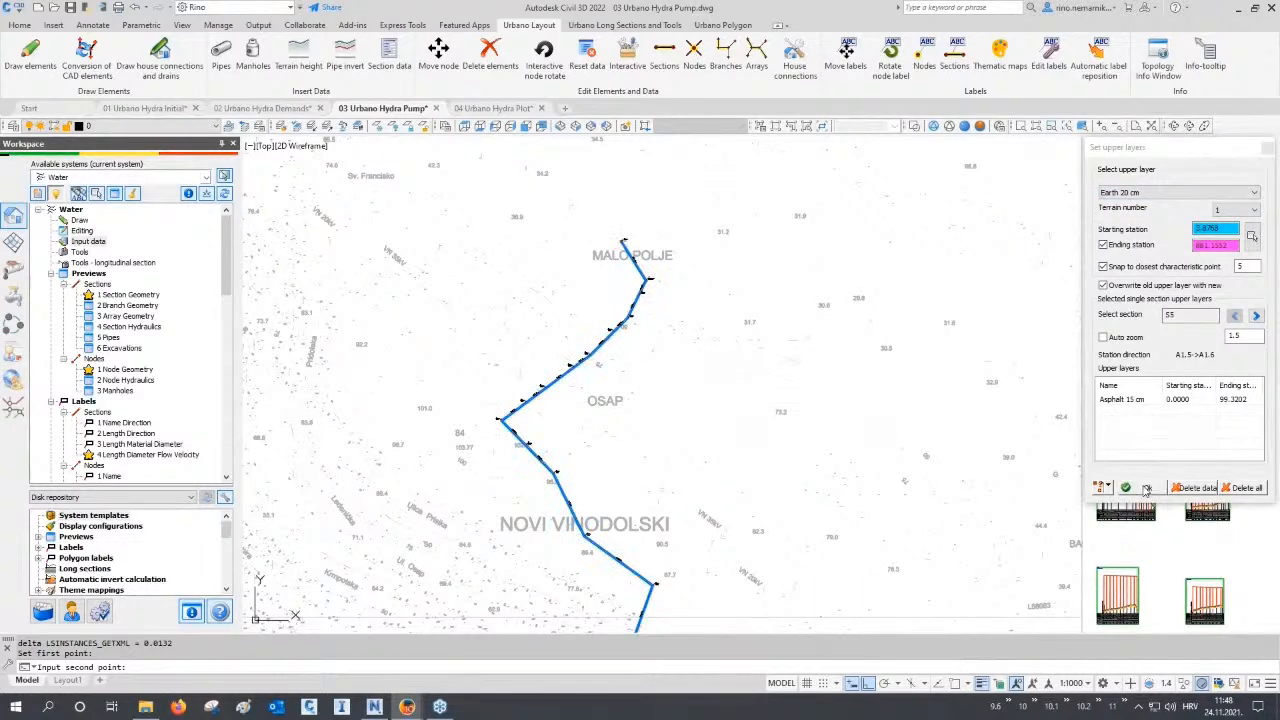
{"action": "left_click", "coordinate": [1267, 148]}
Examine the trench and the transition between the upper layers along the terrain line in the first longitudinal section.
{"action": "scroll", "coordinate": [589, 257], "scroll_direction": "down", "scroll_amount": 2}
{"action": "middle_click_drag", "start_coordinate": [910, 280], "coordinate": [849, 451]}
{"action": "scroll", "coordinate": [891, 310], "scroll_direction": "up", "scroll_amount": 10}
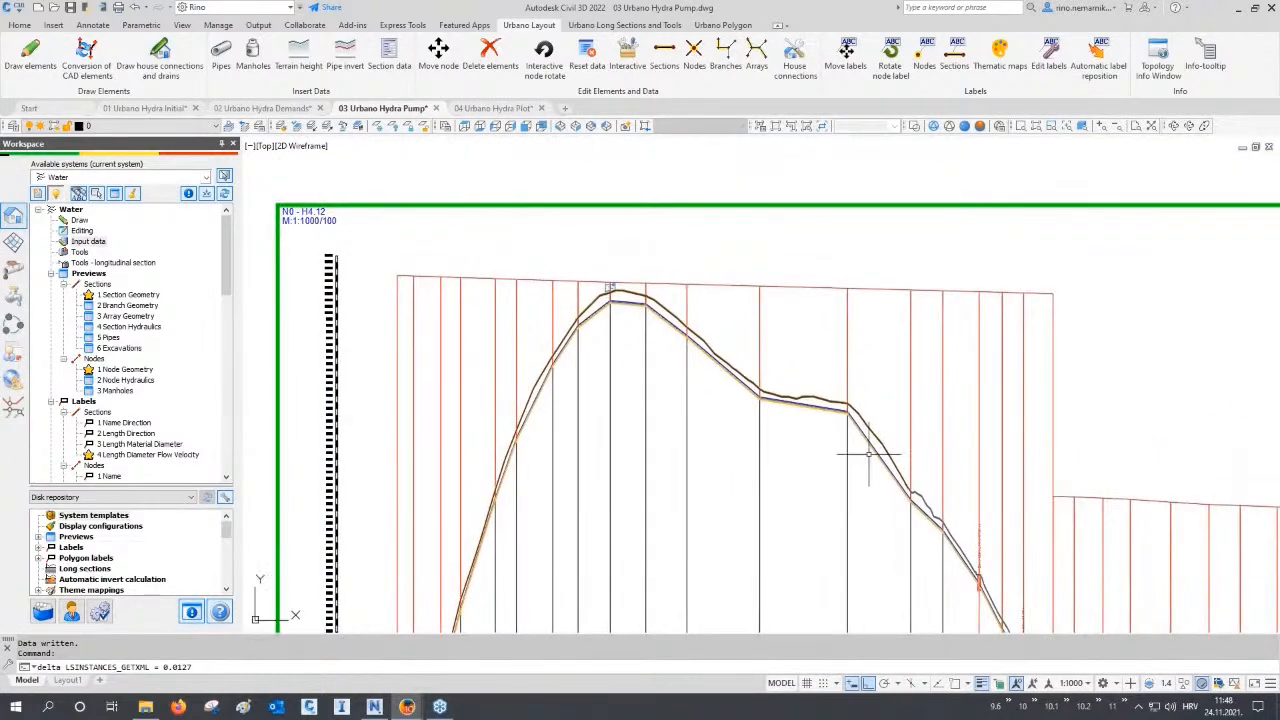
{"action": "scroll", "coordinate": [960, 543], "scroll_direction": "up", "scroll_amount": 5}
{"action": "scroll", "coordinate": [800, 428], "scroll_direction": "up", "scroll_amount": 6}
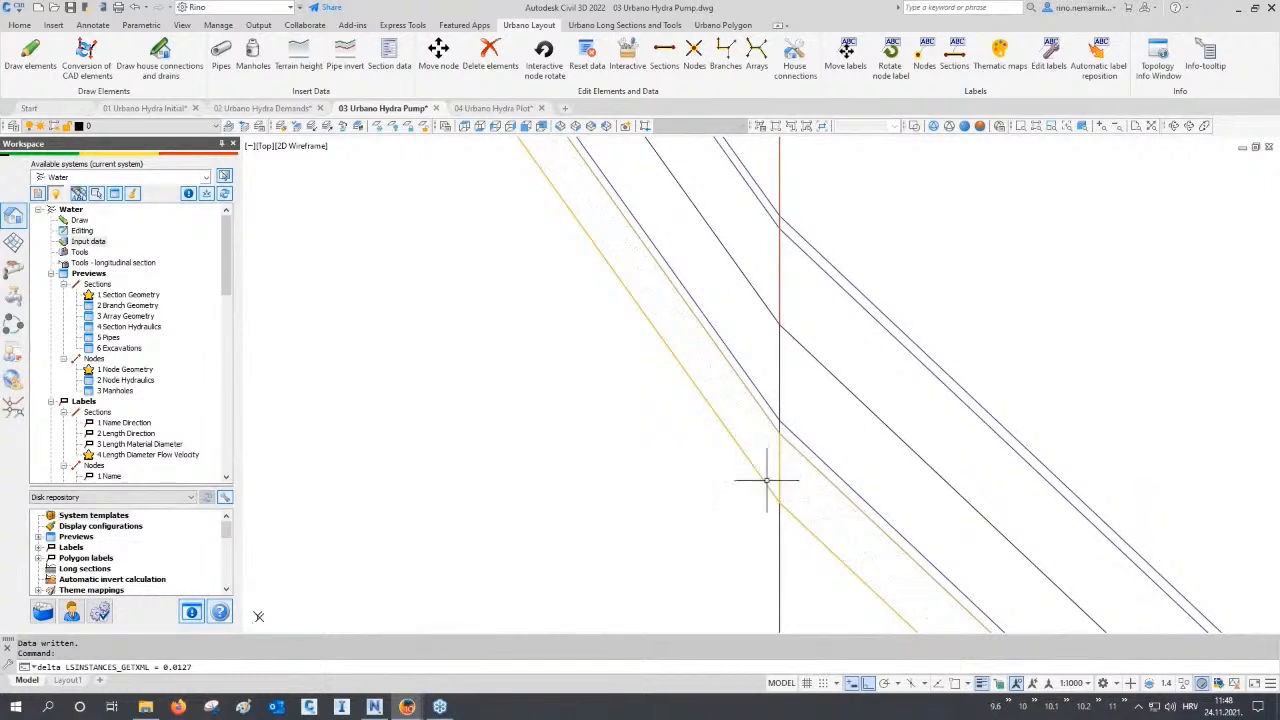
{"action": "scroll", "coordinate": [763, 512], "scroll_direction": "down", "scroll_amount": 3}
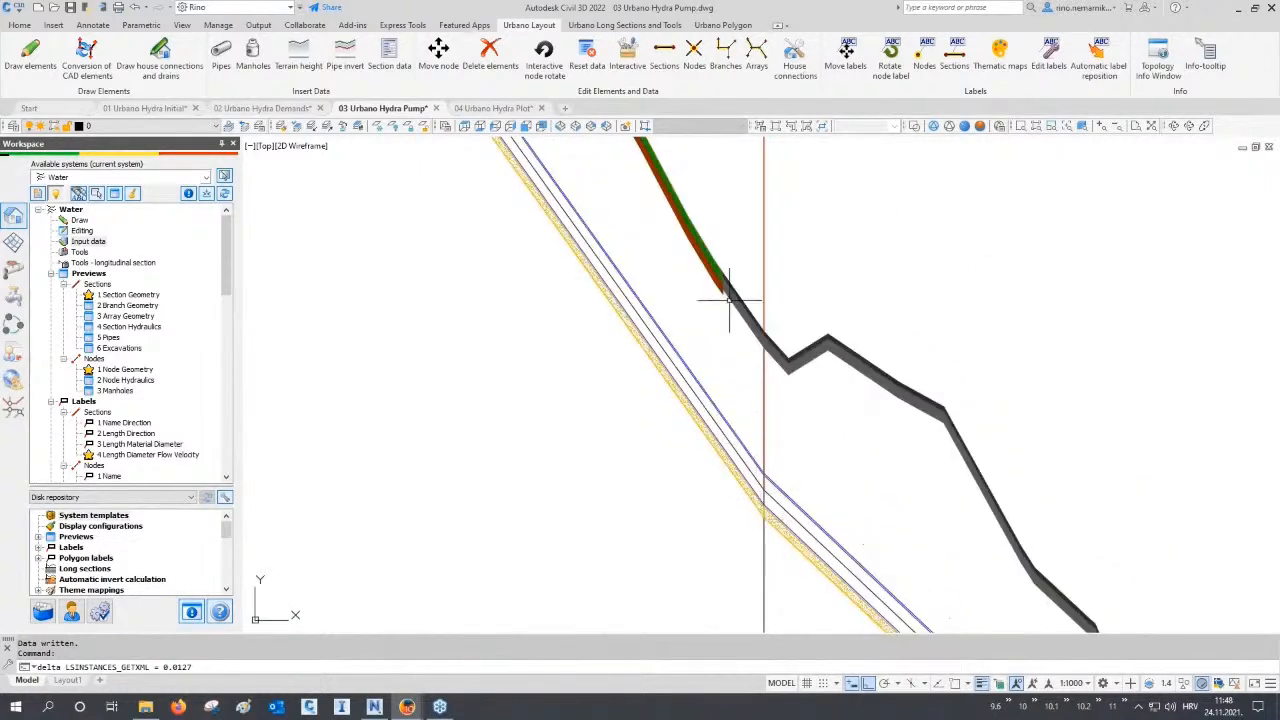
{"action": "scroll", "coordinate": [728, 266], "scroll_direction": "up", "scroll_amount": 2}
{"action": "middle_click_drag", "start_coordinate": [728, 267], "coordinate": [723, 396]}
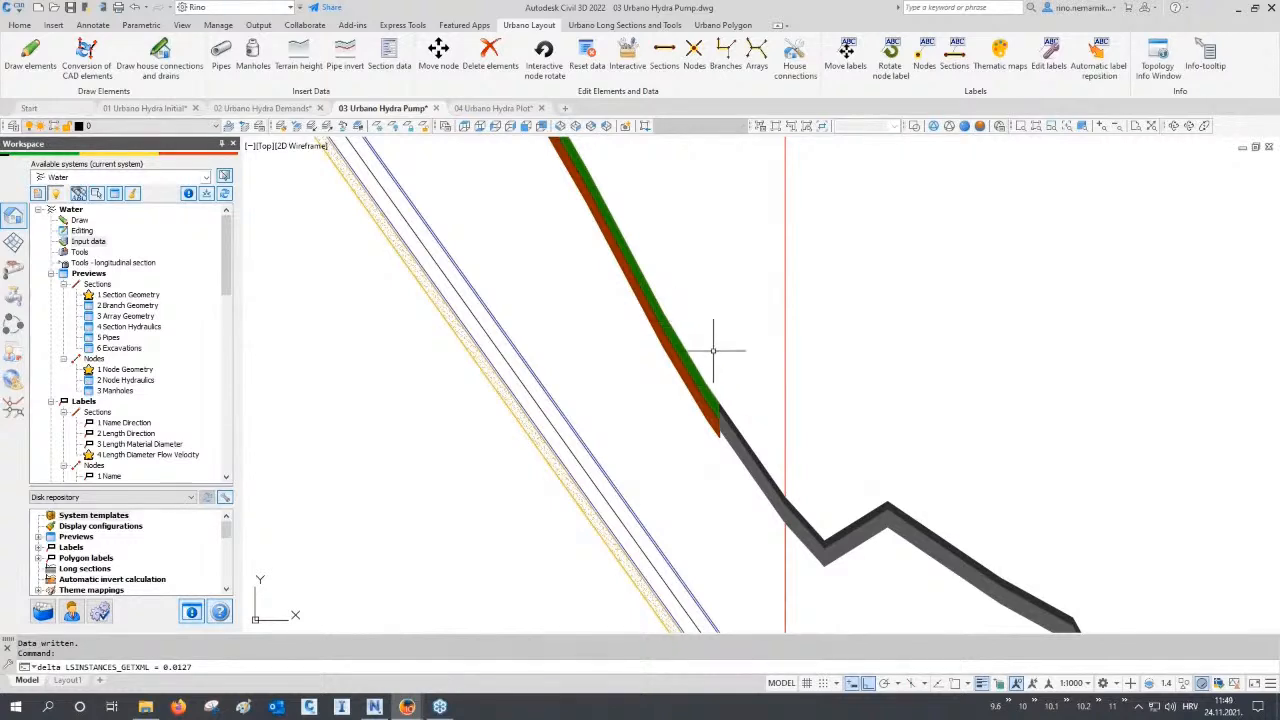
{"action": "middle_click_drag", "start_coordinate": [903, 471], "coordinate": [897, 419]}
{"action": "scroll", "coordinate": [855, 320], "scroll_direction": "down", "scroll_amount": 3}
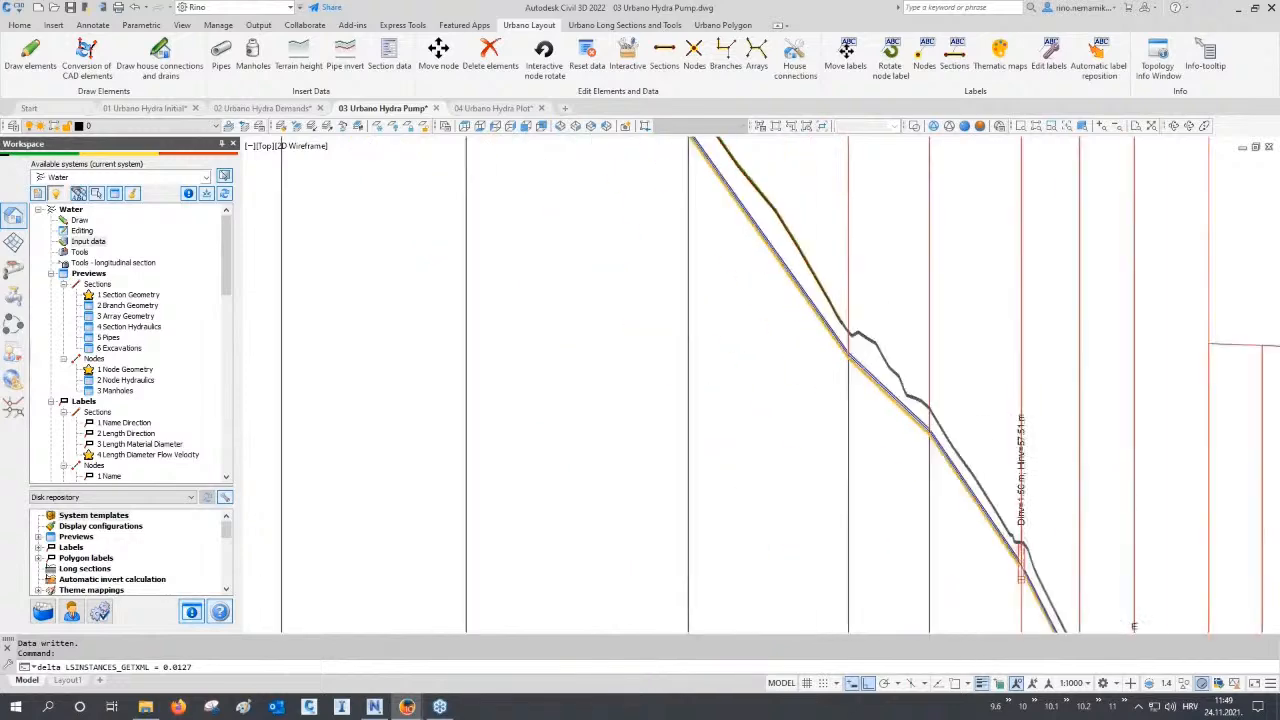
Examine the trench bottom elevation and trench bottom depth rows at node P1.1 in the longitudinal section table, then return to the overview.
{"action": "scroll", "coordinate": [851, 338], "scroll_direction": "down", "scroll_amount": 3}
{"action": "scroll", "coordinate": [624, 447], "scroll_direction": "up", "scroll_amount": 6}
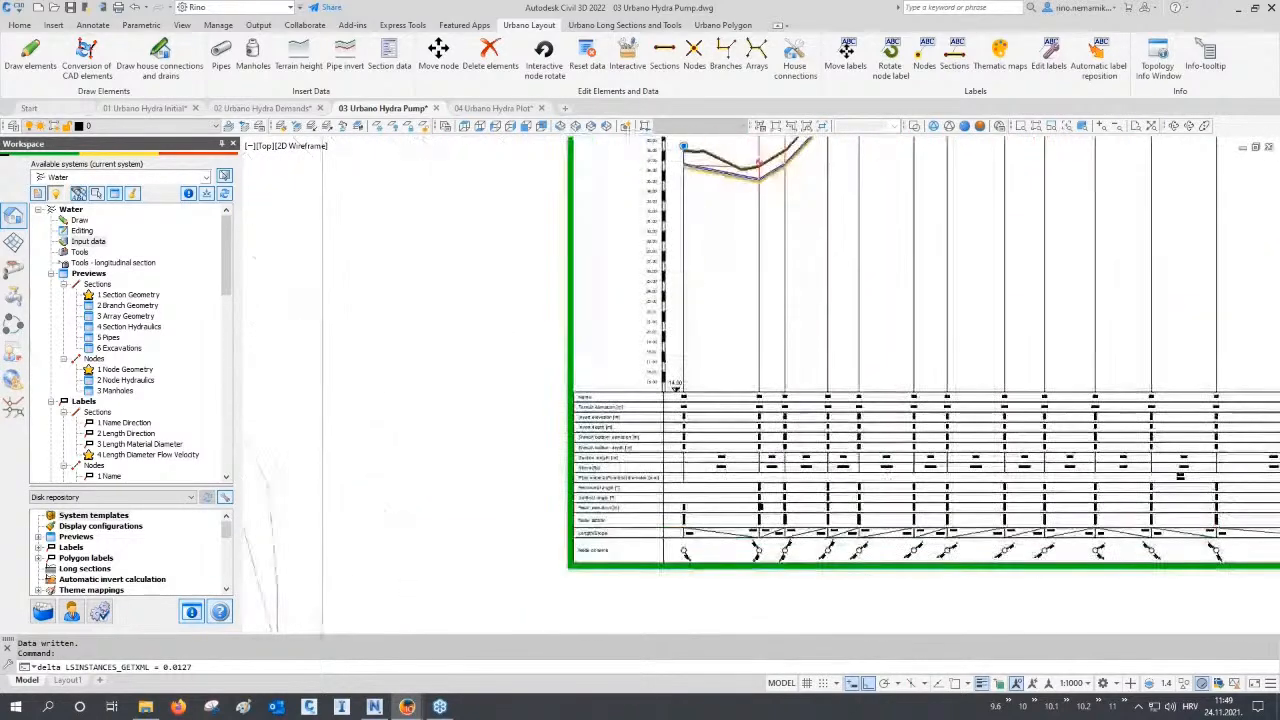
{"action": "scroll", "coordinate": [624, 447], "scroll_direction": "up", "scroll_amount": 3}
{"action": "left_click", "coordinate": [664, 338]}
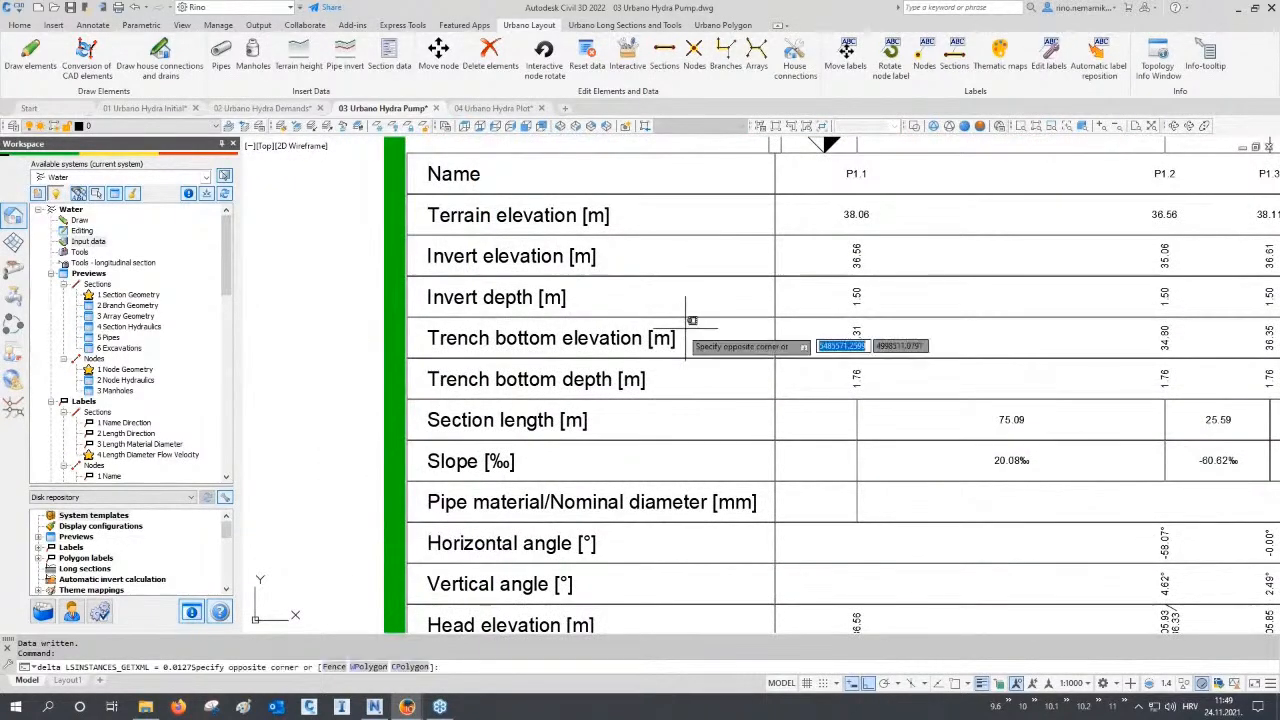
{"action": "left_click", "coordinate": [663, 365]}
{"action": "left_click", "coordinate": [621, 392]}
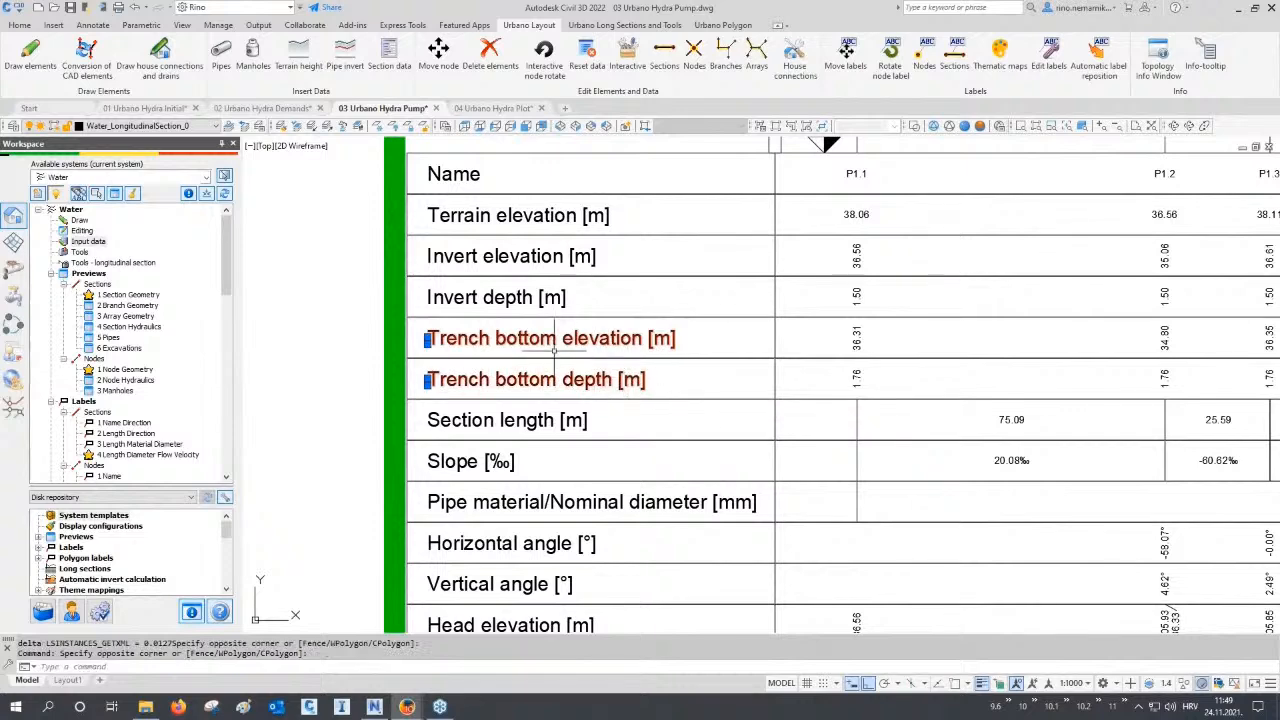
{"action": "left_click", "coordinate": [874, 337]}
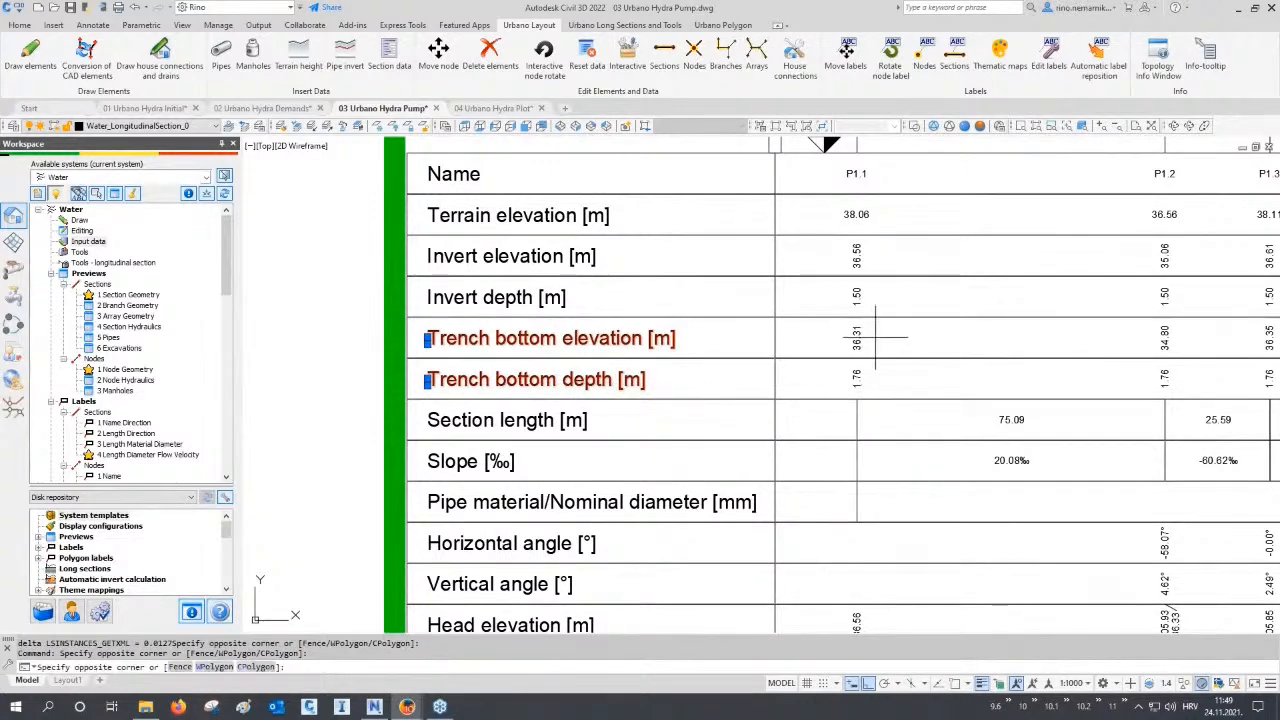
{"action": "left_click", "coordinate": [847, 349]}
{"action": "left_click", "coordinate": [878, 365]}
{"action": "left_click", "coordinate": [840, 387]}
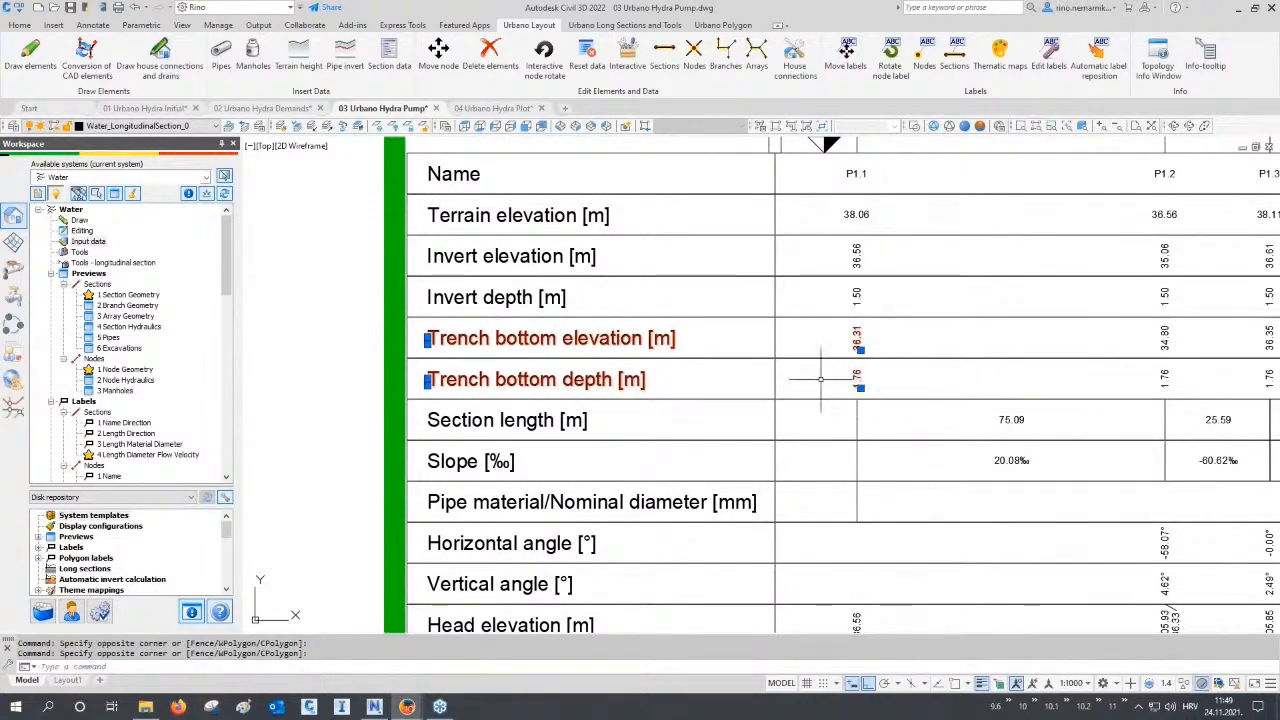
{"action": "key", "text": "Escape"}
{"action": "scroll", "coordinate": [750, 370], "scroll_direction": "down", "scroll_amount": 8}
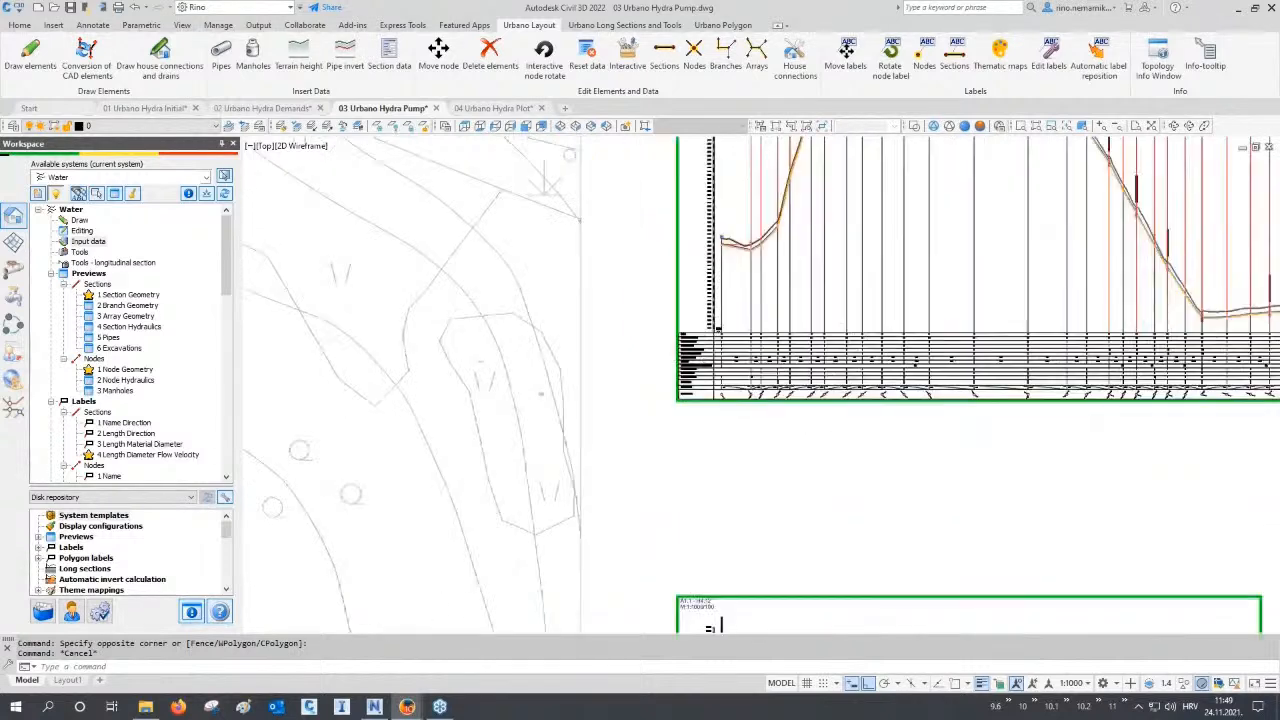
{"action": "scroll", "coordinate": [703, 397], "scroll_direction": "down", "scroll_amount": 3}
{"action": "middle_click_drag", "start_coordinate": [680, 430], "coordinate": [680, 331]}
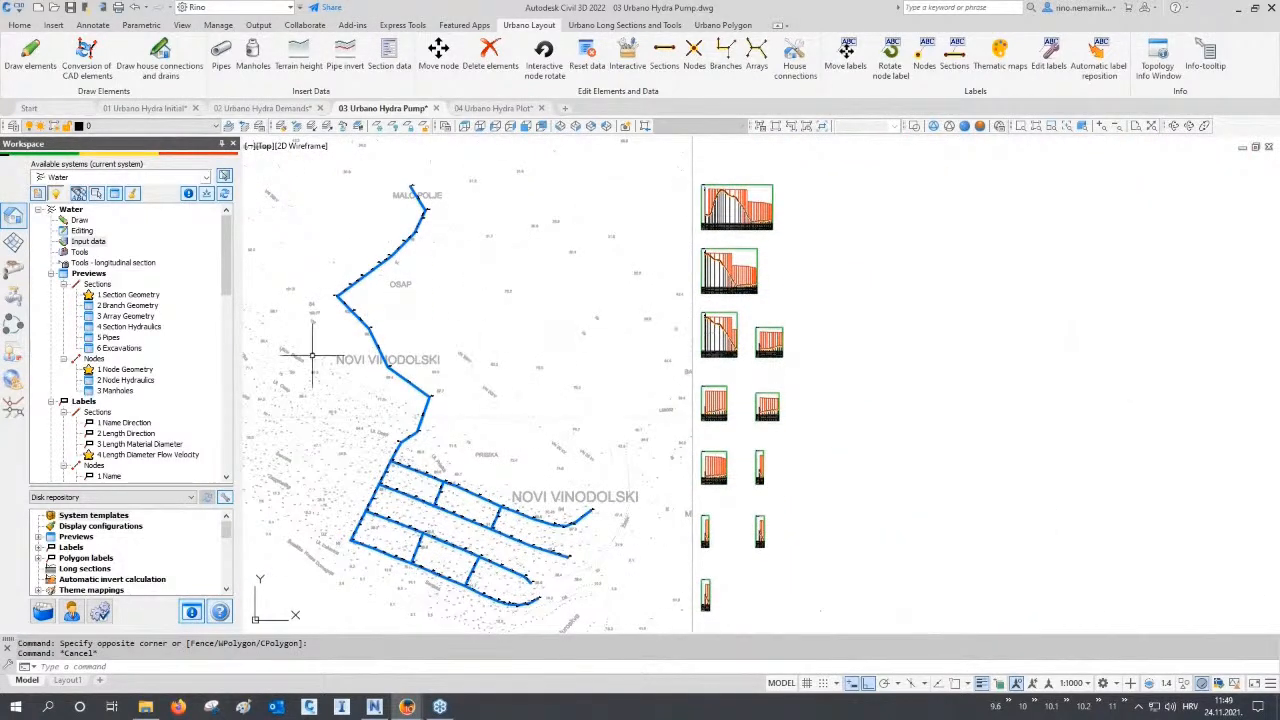
Start drawing cross sections with the definition "2 Cross sections 20:1 Sand", based on arrays and placed every 20 meters.
{"action": "scroll", "coordinate": [184, 309], "scroll_direction": "down", "scroll_amount": 8}
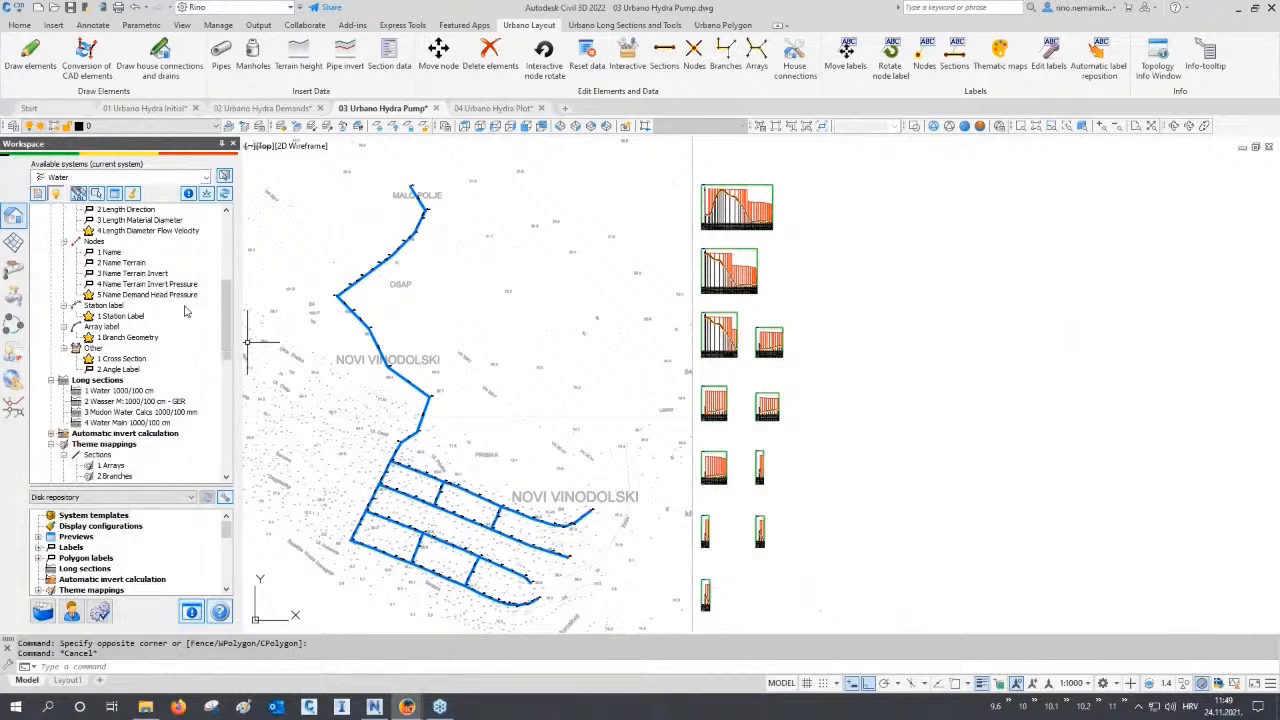
{"action": "scroll", "coordinate": [184, 312], "scroll_direction": "down", "scroll_amount": 6}
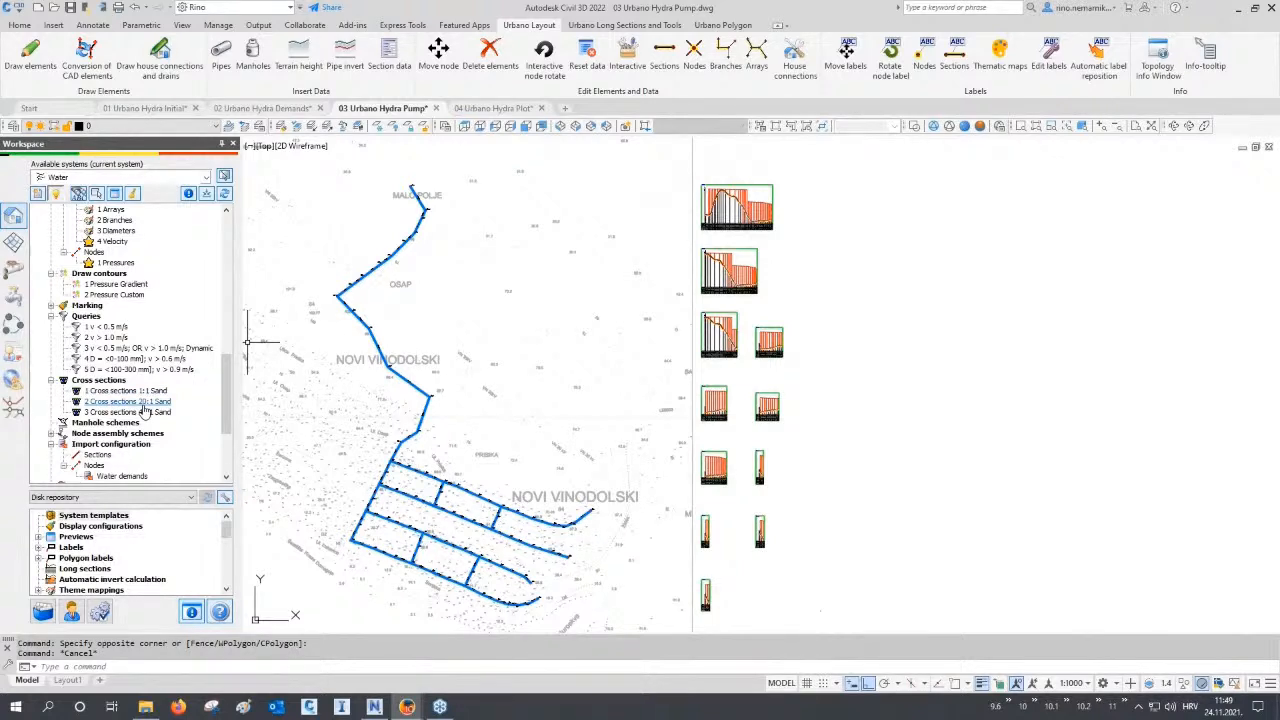
{"action": "double_click", "coordinate": [128, 402]}
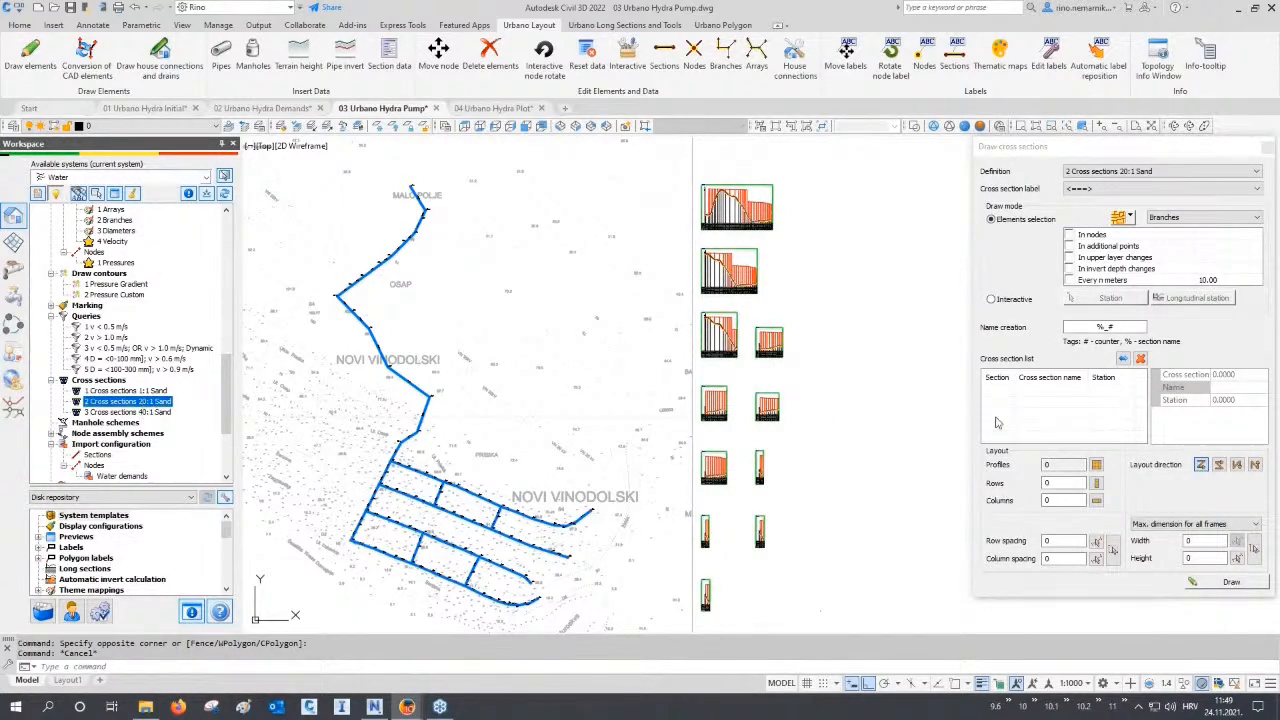
{"action": "left_click", "coordinate": [1158, 219]}
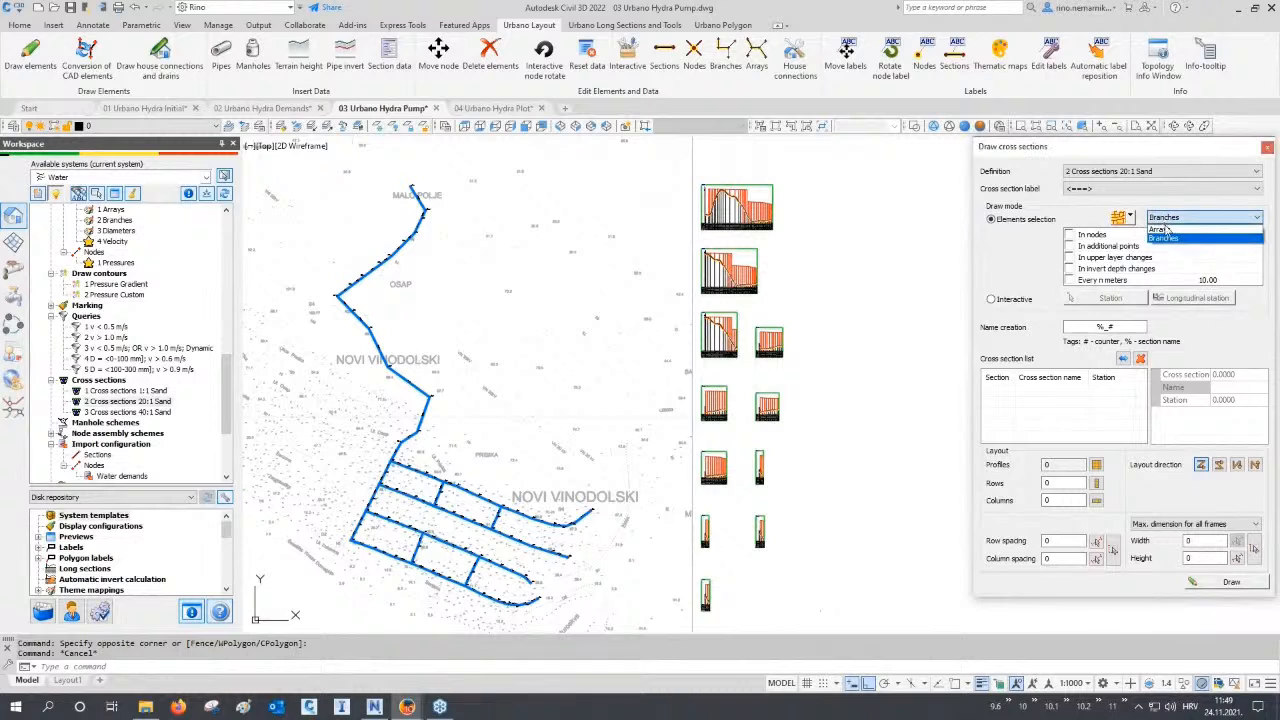
{"action": "left_click", "coordinate": [1171, 229]}
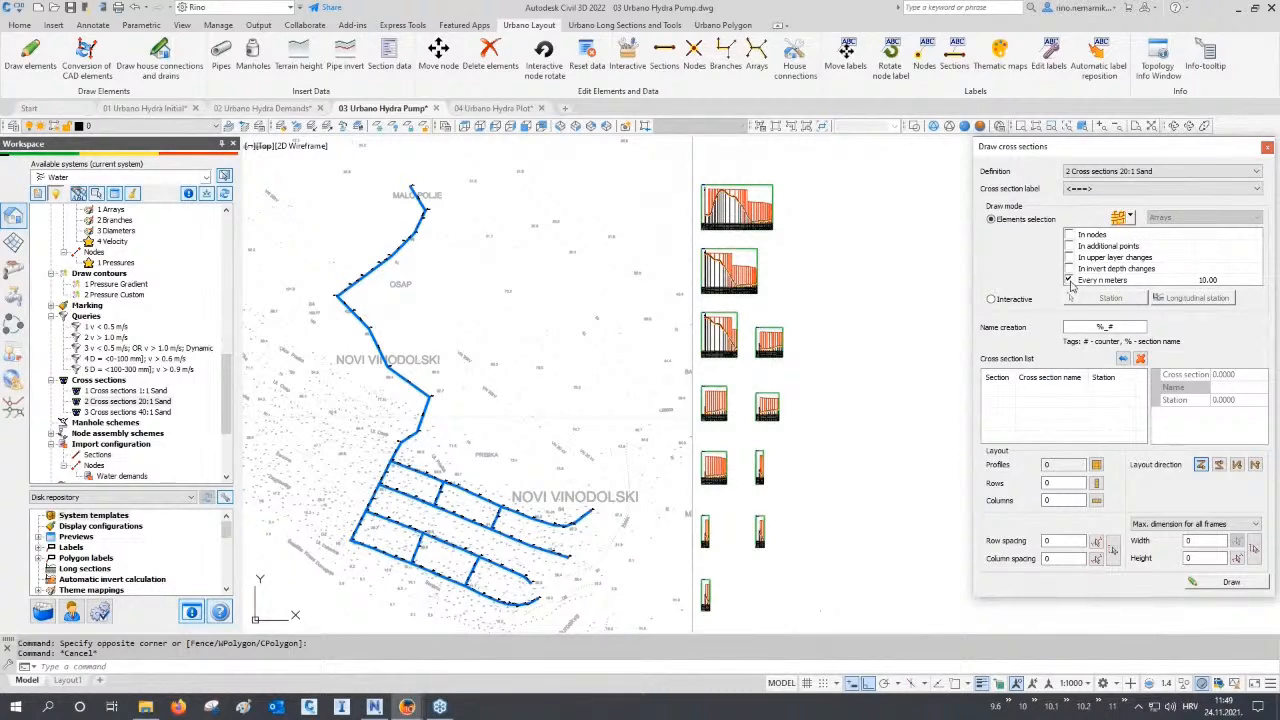
{"action": "double_click", "coordinate": [1208, 280]}
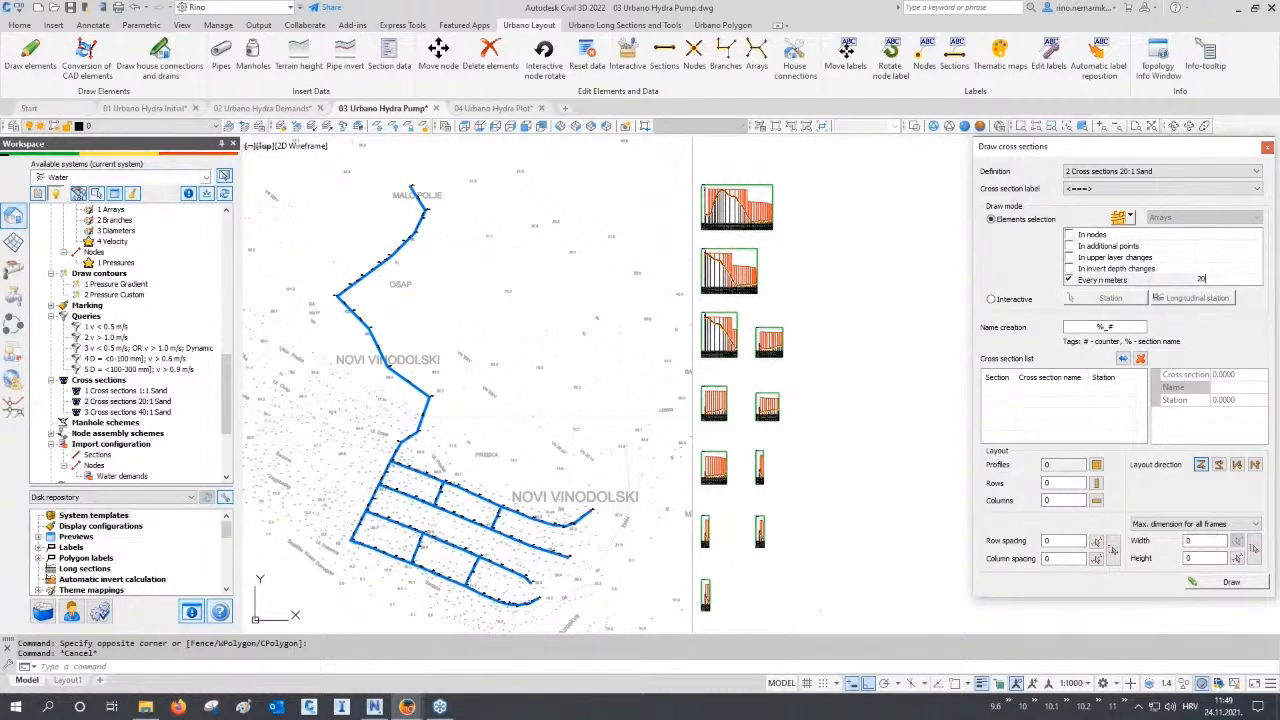
Select array A1 and the array along the network's southern edge as the elements for the cross sections.
{"action": "left_click", "coordinate": [1131, 218]}
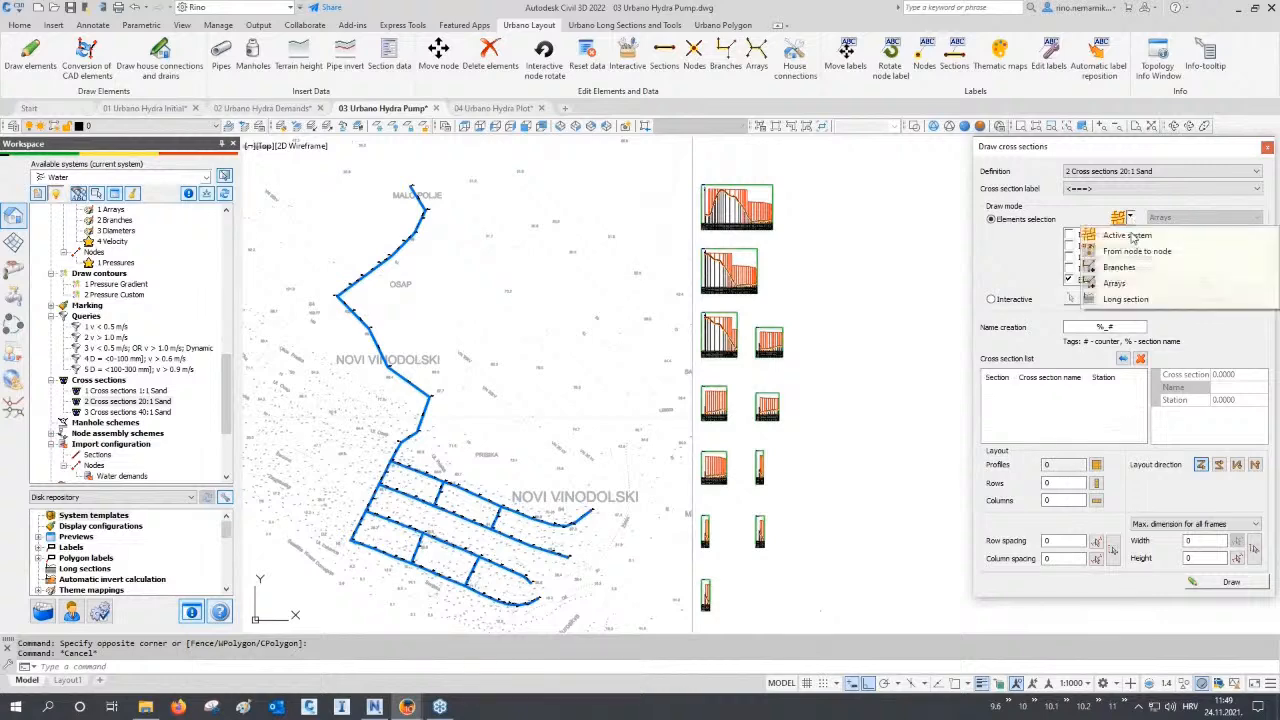
{"action": "left_click", "coordinate": [1120, 284]}
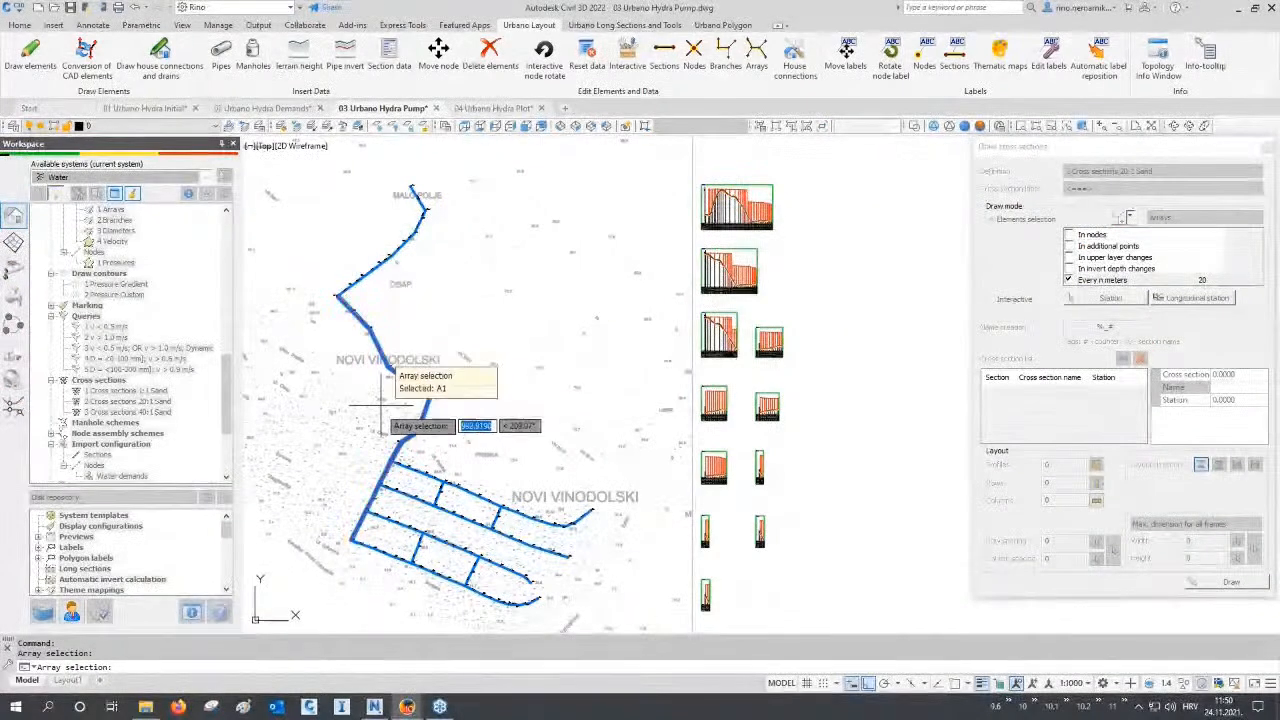
{"action": "left_click", "coordinate": [372, 553]}
{"action": "key", "text": "Return"}
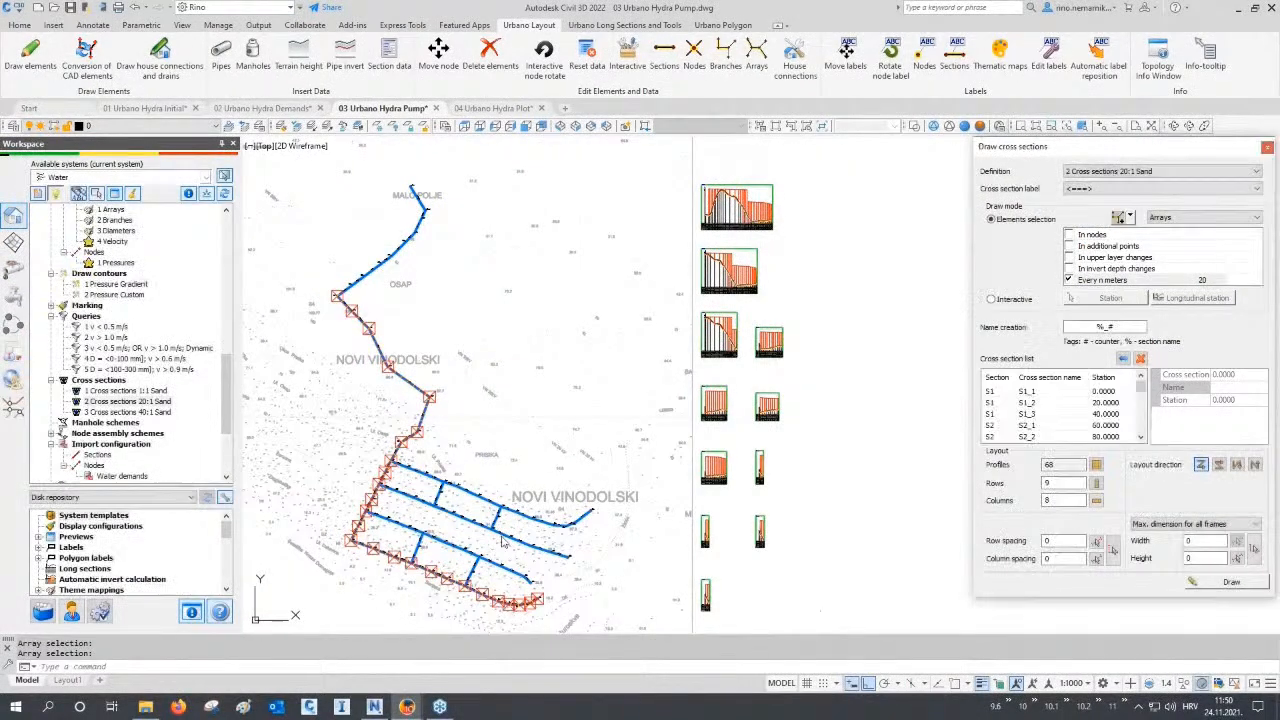
Set both the row spacing and the column spacing of the cross section layout to 10.
{"action": "key", "text": "Tab"}
{"action": "key", "text": "Tab"}
{"action": "key", "text": "Tab"}
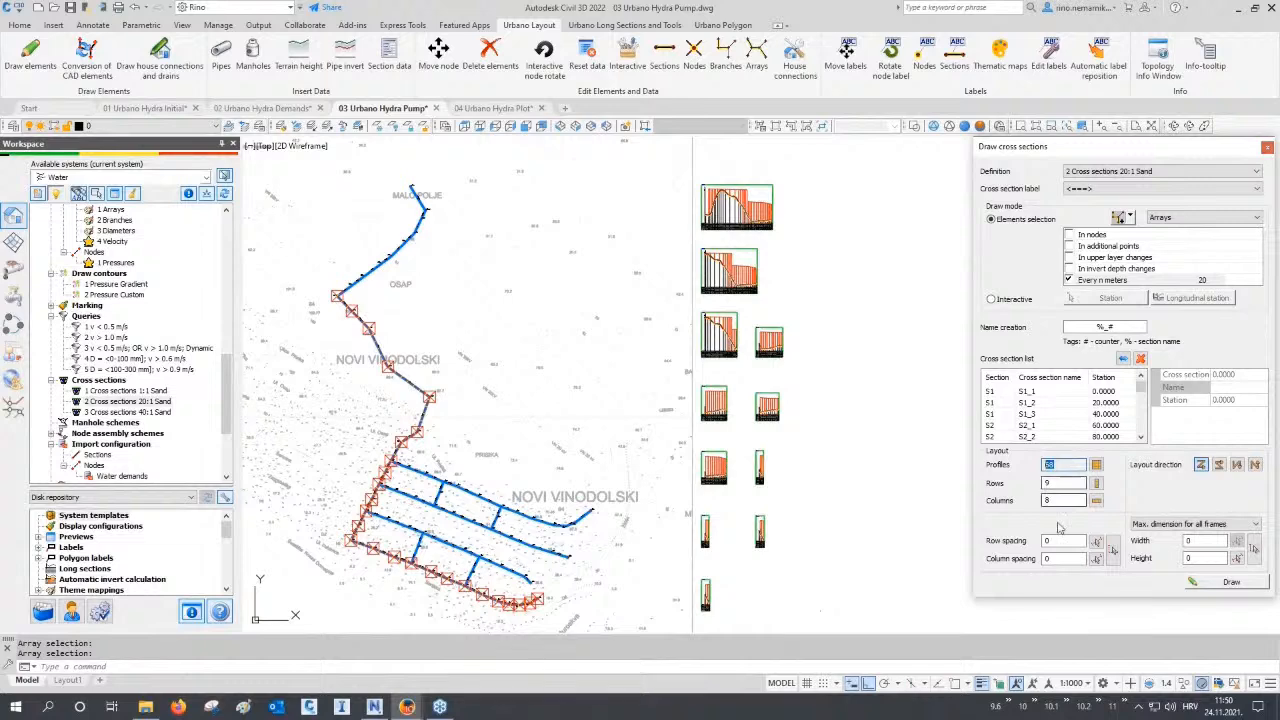
{"action": "type", "text": "10"}
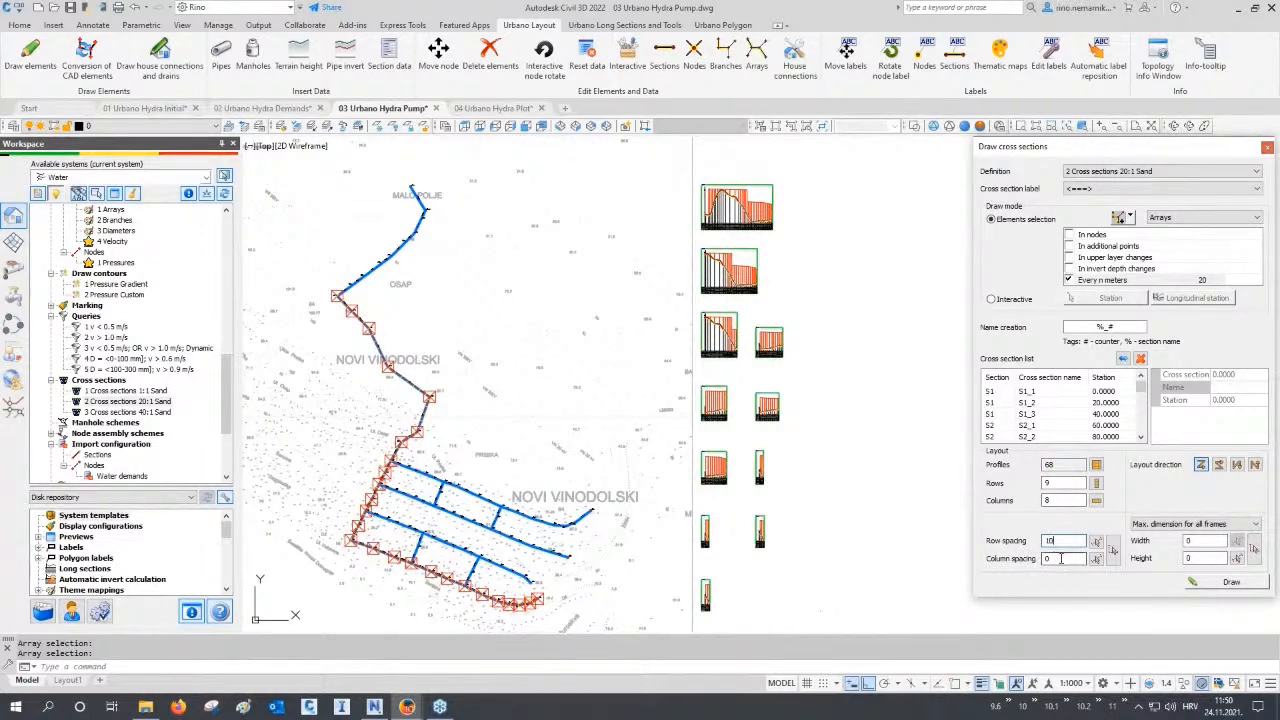
Draw the cross sections and place their grid in the empty area east of the longitudinal sections.
{"action": "left_click", "coordinate": [1225, 582]}
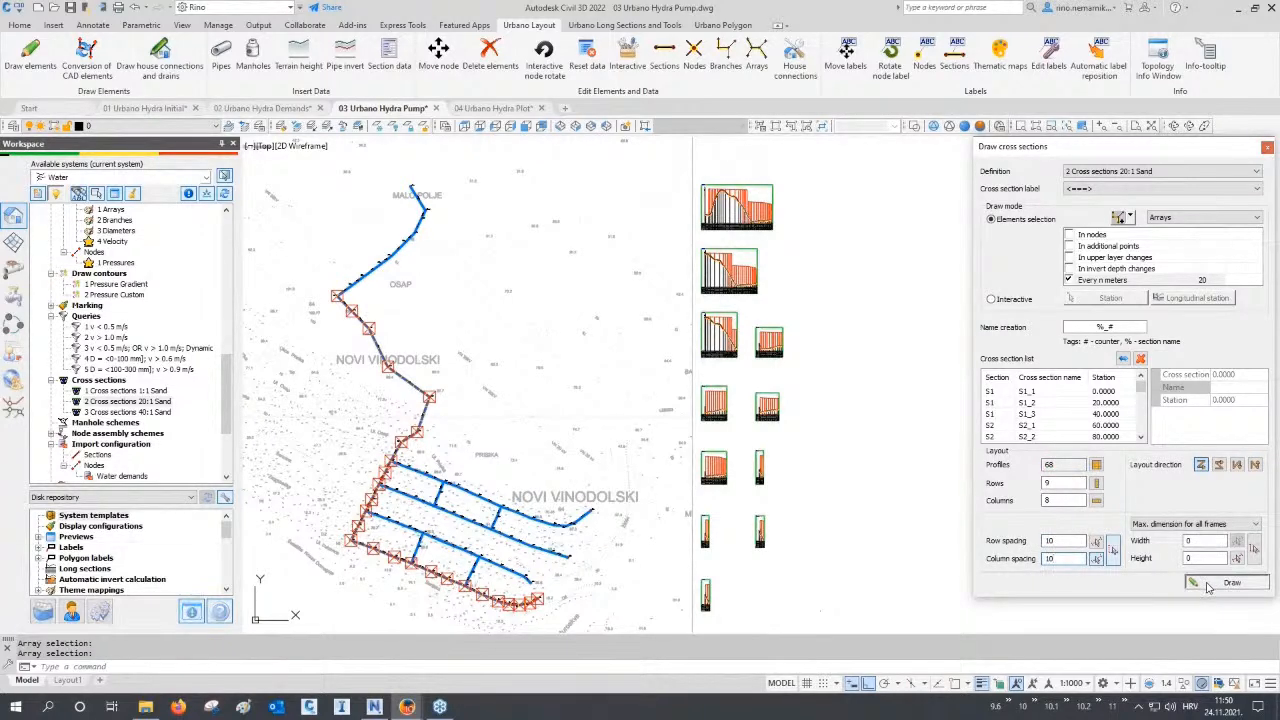
{"action": "scroll", "coordinate": [793, 569], "scroll_direction": "down", "scroll_amount": 2}
{"action": "middle_click_drag", "start_coordinate": [793, 568], "coordinate": [681, 558]}
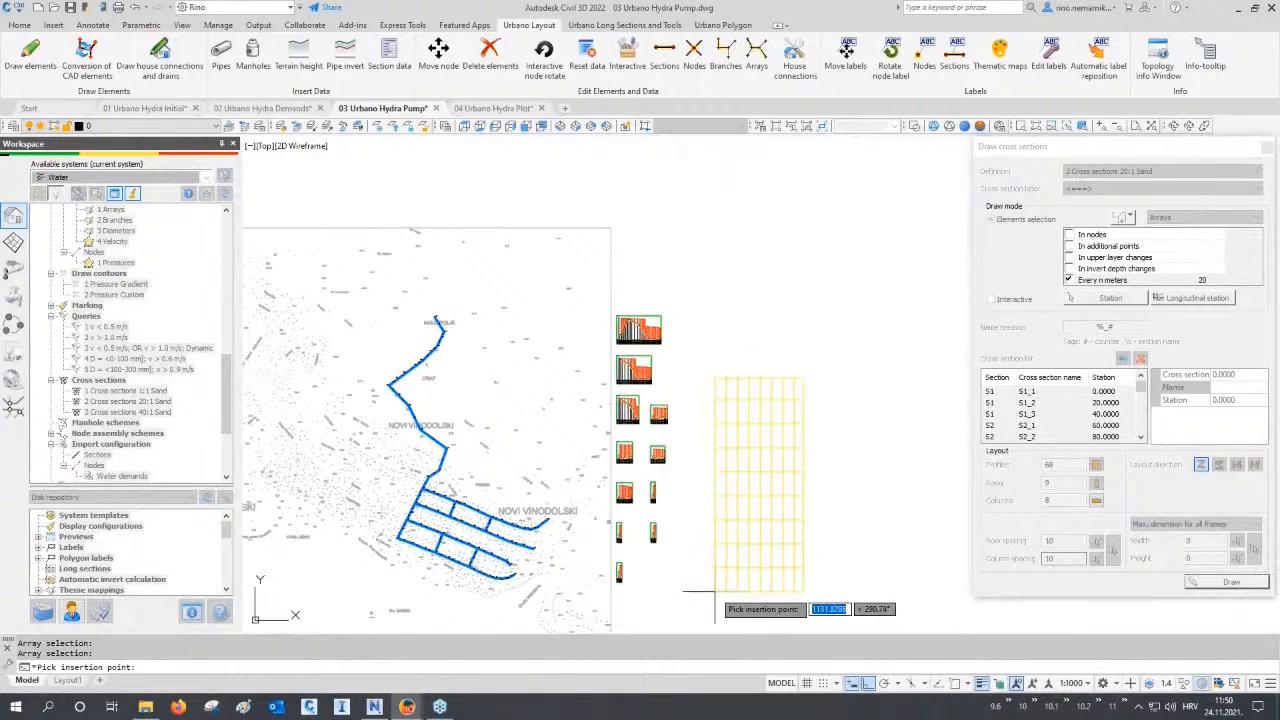
{"action": "scroll", "coordinate": [708, 589], "scroll_direction": "up", "scroll_amount": 2}
{"action": "key", "text": "F3"}
{"action": "left_click", "coordinate": [704, 590]}
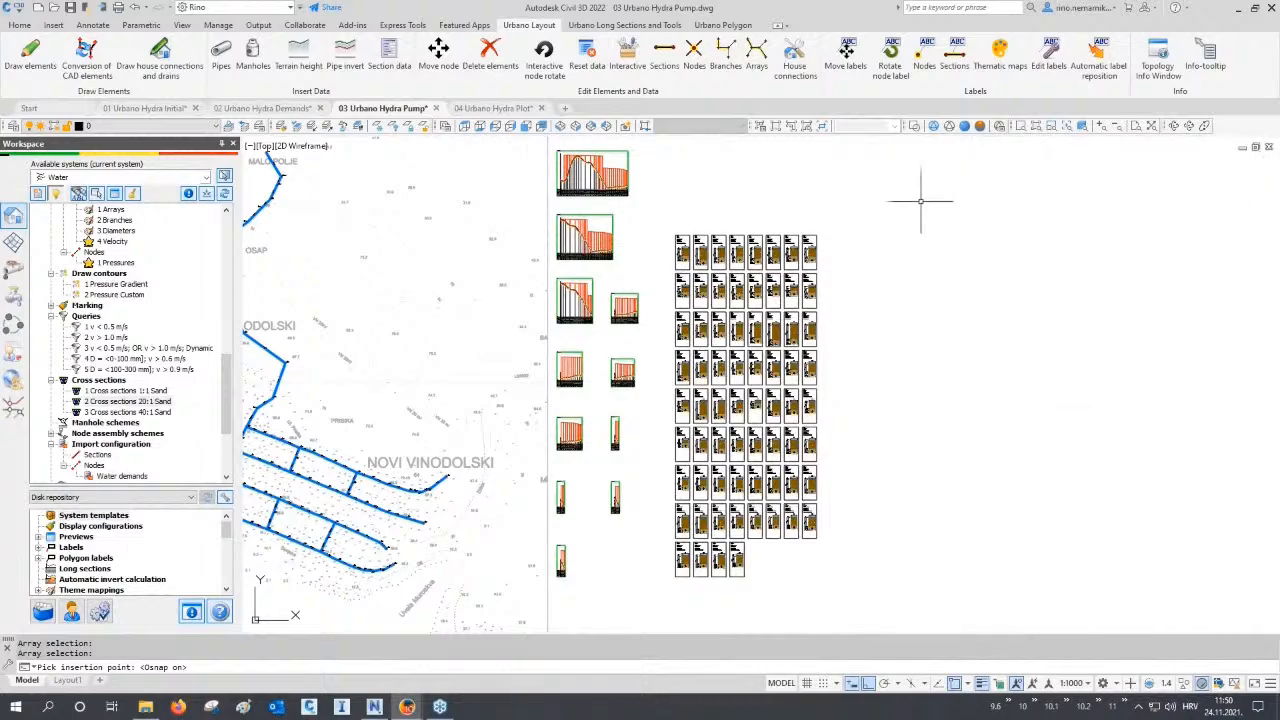
Examine the area values, pipe size and earth upper layers of the cross section at station 80.00 m.
{"action": "scroll", "coordinate": [737, 243], "scroll_direction": "up", "scroll_amount": 6}
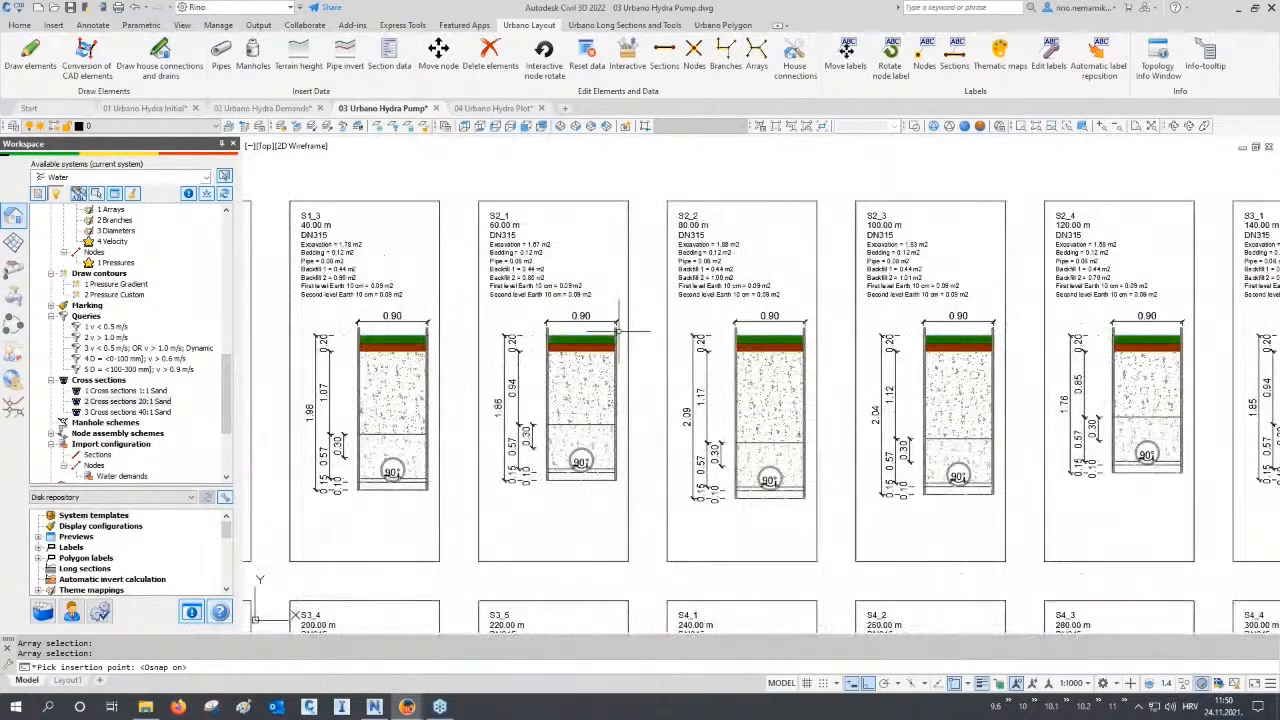
{"action": "scroll", "coordinate": [617, 331], "scroll_direction": "up", "scroll_amount": 2}
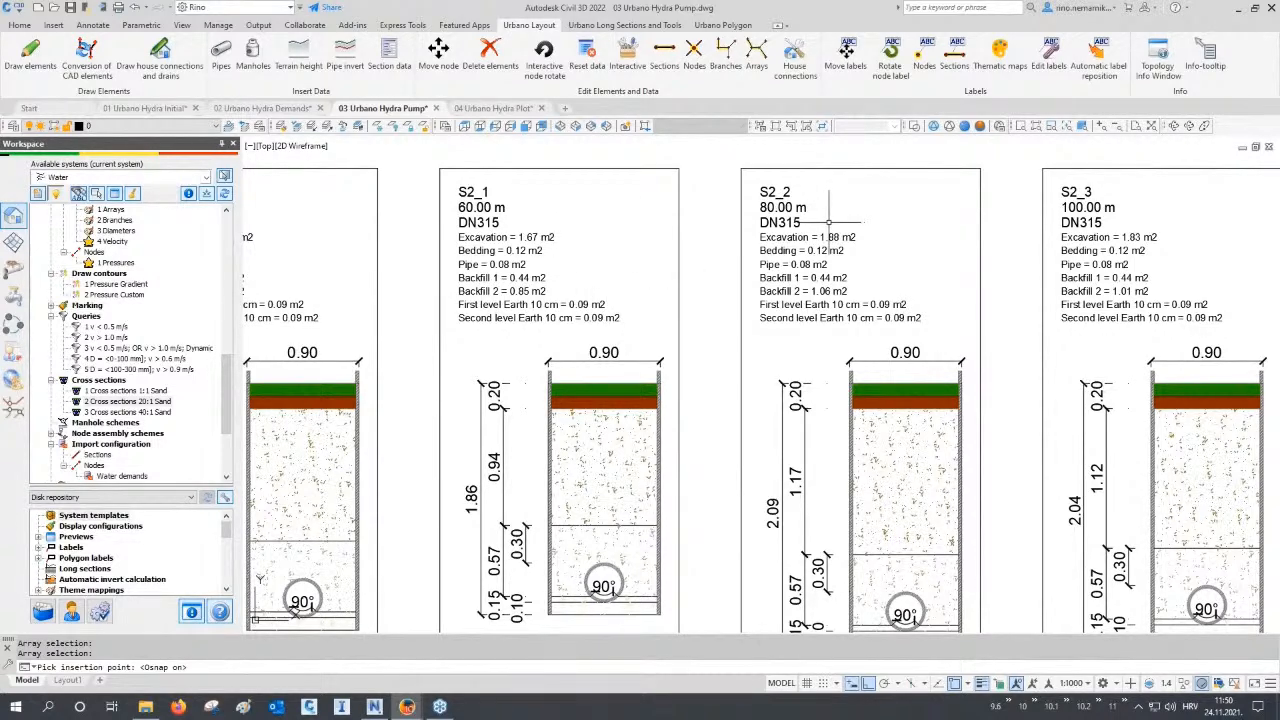
{"action": "scroll", "coordinate": [845, 240], "scroll_direction": "up", "scroll_amount": 4}
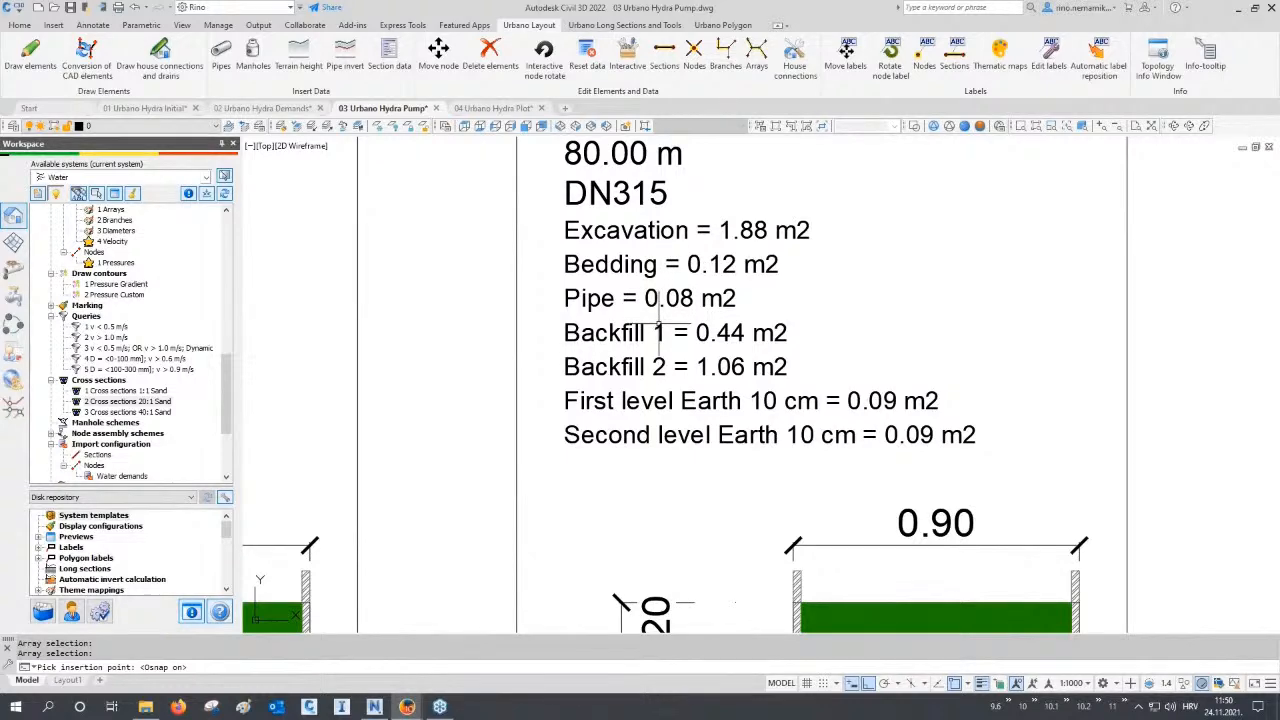
{"action": "scroll", "coordinate": [668, 420], "scroll_direction": "down", "scroll_amount": 2}
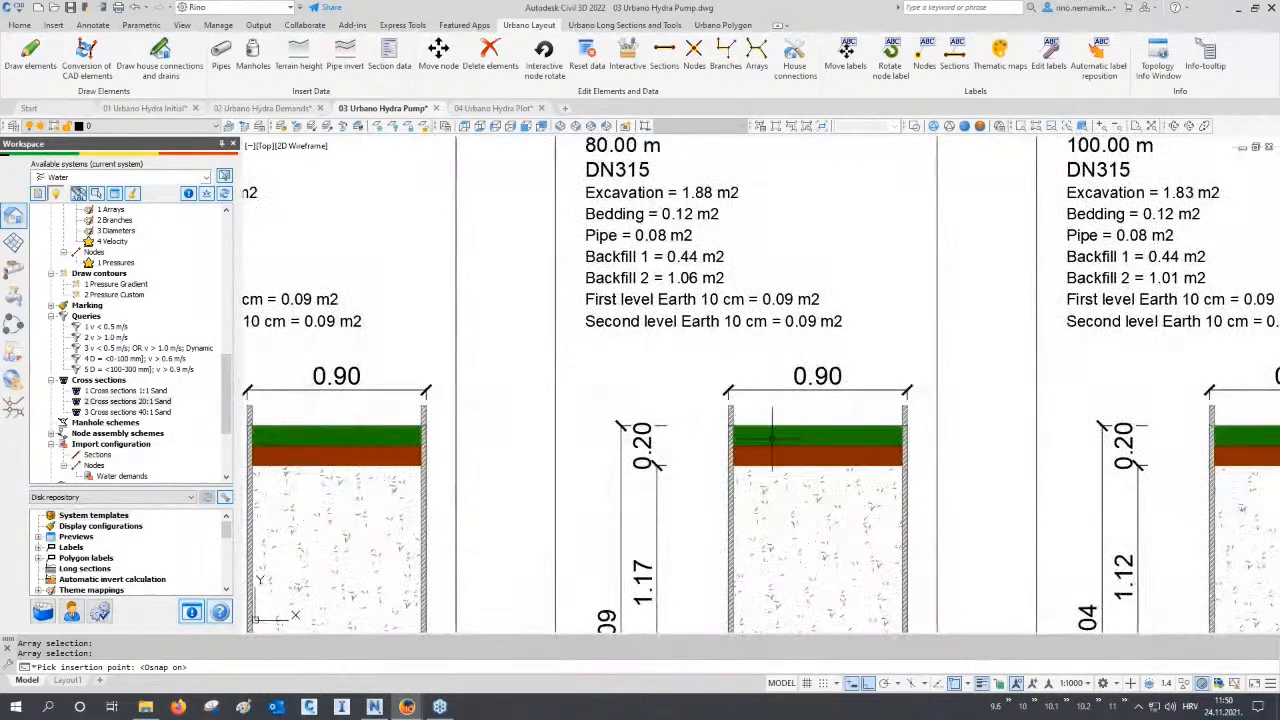
Examine the asphalt upper layers and trench dimensions in the cross sections at stations 520.00 m to 560.00 m.
{"action": "scroll", "coordinate": [780, 313], "scroll_direction": "down", "scroll_amount": 4}
{"action": "middle_click_drag", "start_coordinate": [780, 427], "coordinate": [780, 286]}
{"action": "mouse_move", "coordinate": [777, 478]}
{"action": "middle_mouse_down"}
{"action": "mouse_move", "coordinate": [770, 388]}
{"action": "mouse_move", "coordinate": [745, 347]}
{"action": "middle_mouse_up"}
{"action": "middle_click_drag", "start_coordinate": [716, 470], "coordinate": [725, 340]}
{"action": "middle_click_drag", "start_coordinate": [731, 500], "coordinate": [731, 322]}
{"action": "mouse_move", "coordinate": [731, 519]}
{"action": "middle_mouse_down"}
{"action": "mouse_move", "coordinate": [731, 346]}
{"action": "mouse_move", "coordinate": [731, 382]}
{"action": "middle_mouse_up"}
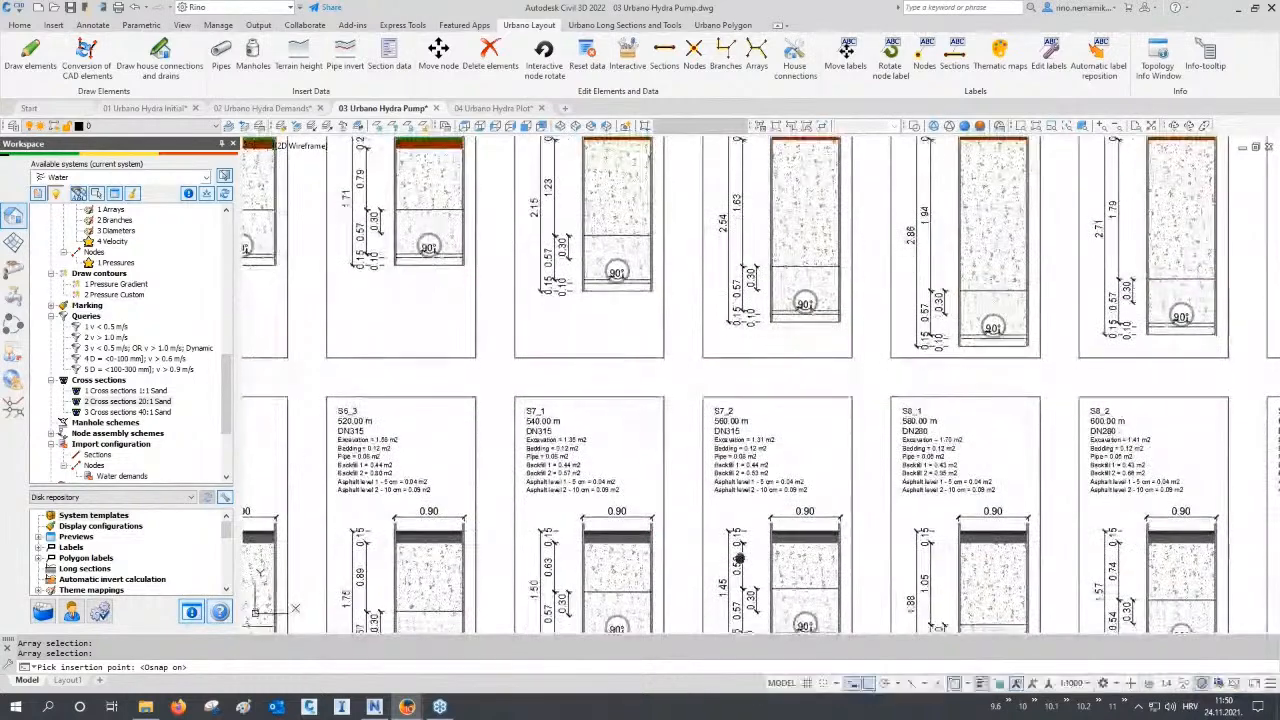
{"action": "middle_click_drag", "start_coordinate": [740, 558], "coordinate": [740, 419]}
{"action": "scroll", "coordinate": [337, 457], "scroll_direction": "up", "scroll_amount": 2}
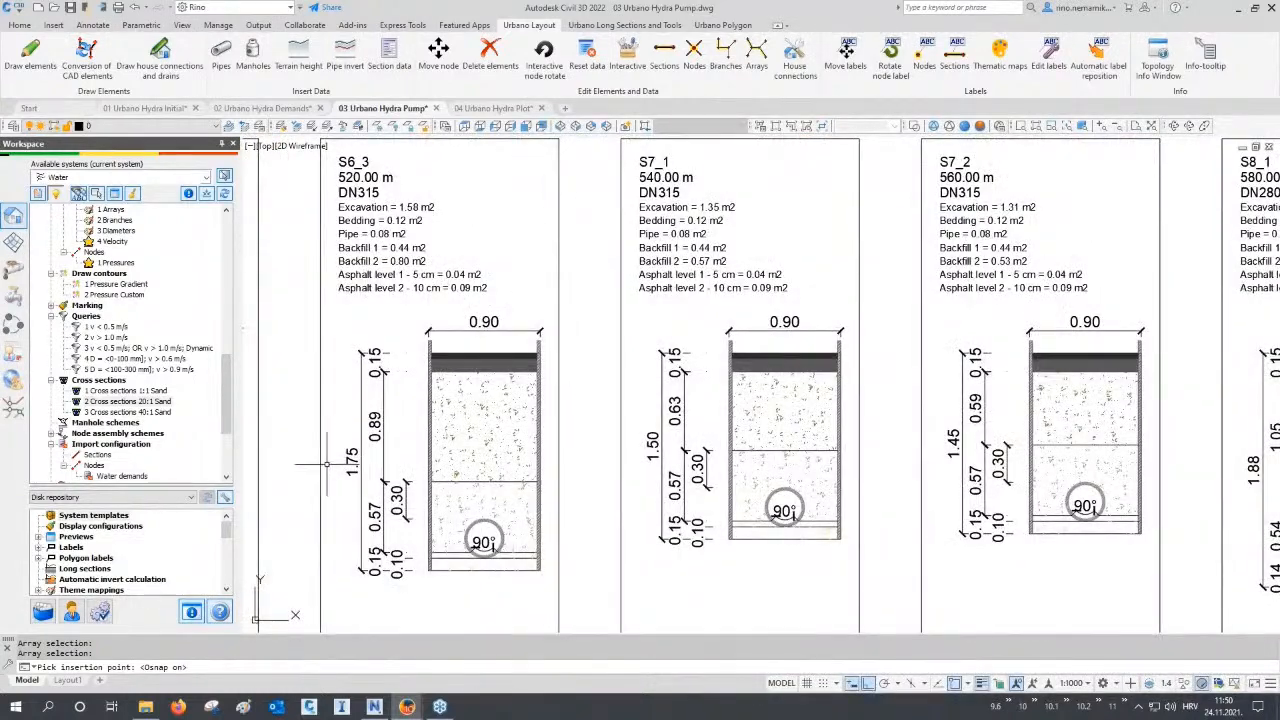
{"action": "scroll", "coordinate": [327, 463], "scroll_direction": "up", "scroll_amount": 2}
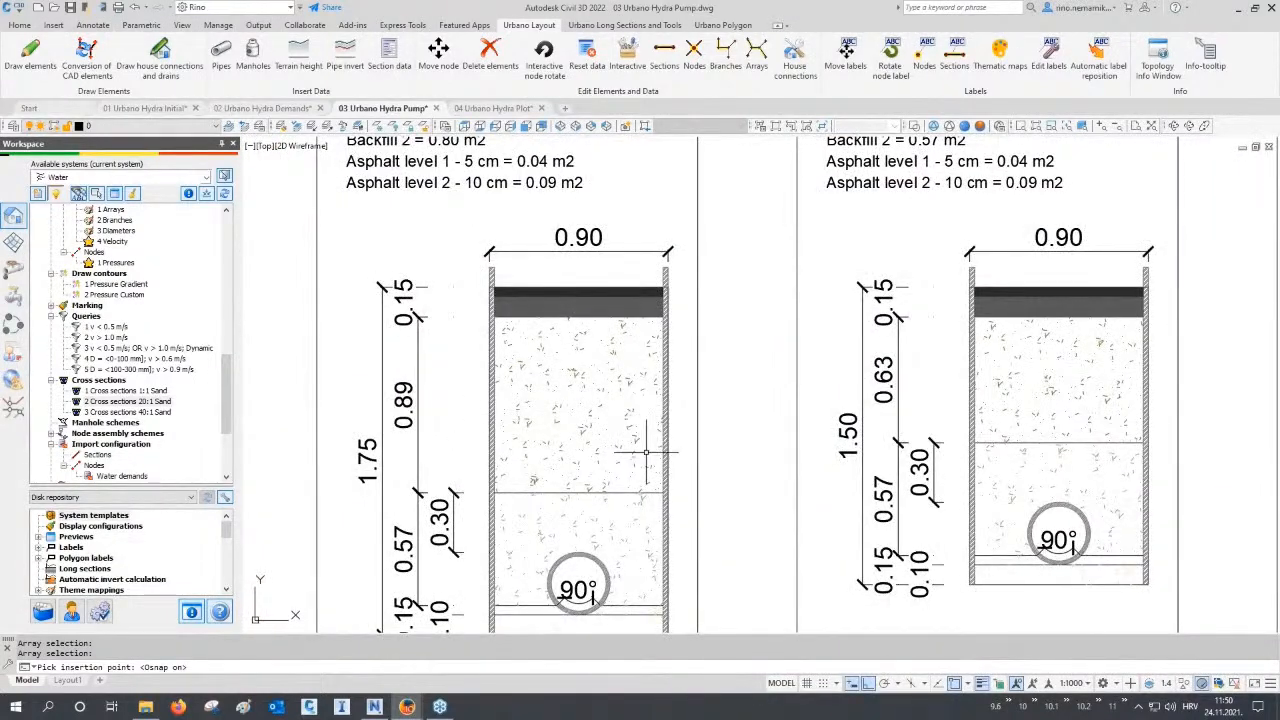
{"action": "middle_click_drag", "start_coordinate": [643, 441], "coordinate": [635, 397]}
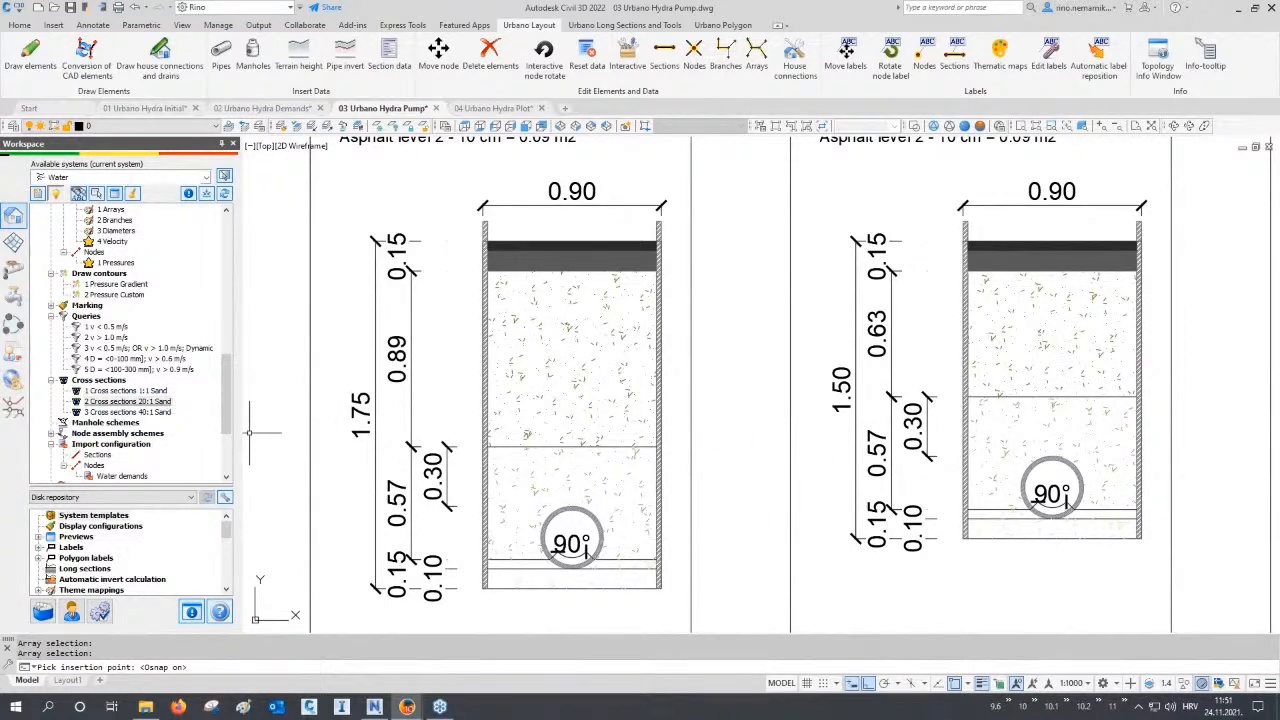
Create the "1 Excavation report" for the whole network, group it by array and save it.
{"action": "scroll", "coordinate": [750, 415], "scroll_direction": "down", "scroll_amount": 8}
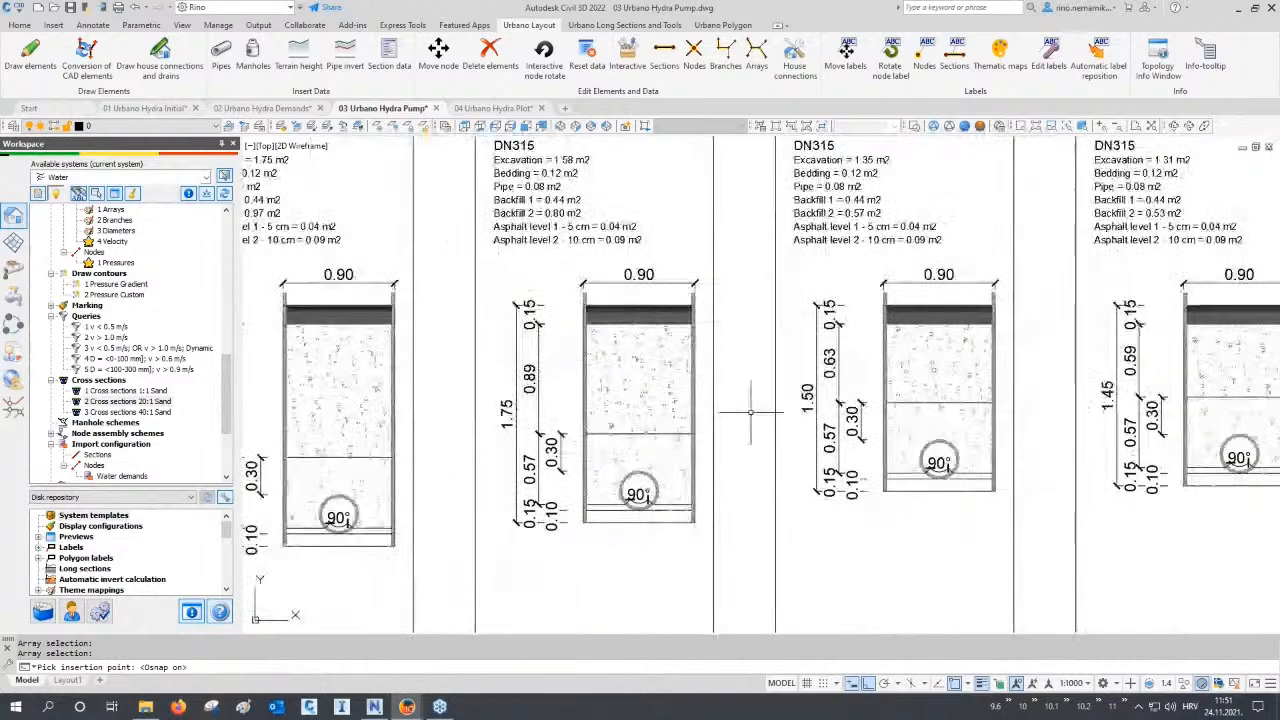
{"action": "scroll", "coordinate": [750, 418], "scroll_direction": "down", "scroll_amount": 4}
{"action": "middle_click_drag", "start_coordinate": [440, 473], "coordinate": [568, 456]}
{"action": "scroll", "coordinate": [165, 381], "scroll_direction": "down", "scroll_amount": 4}
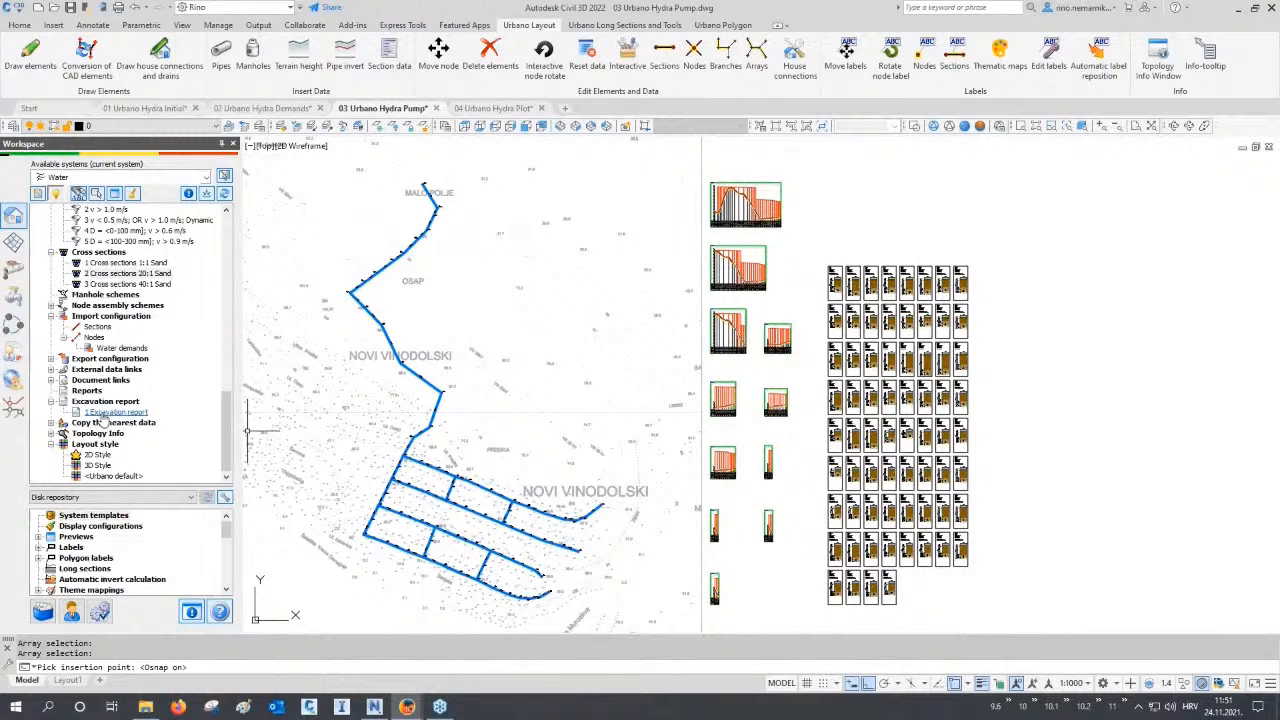
{"action": "double_click", "coordinate": [104, 413]}
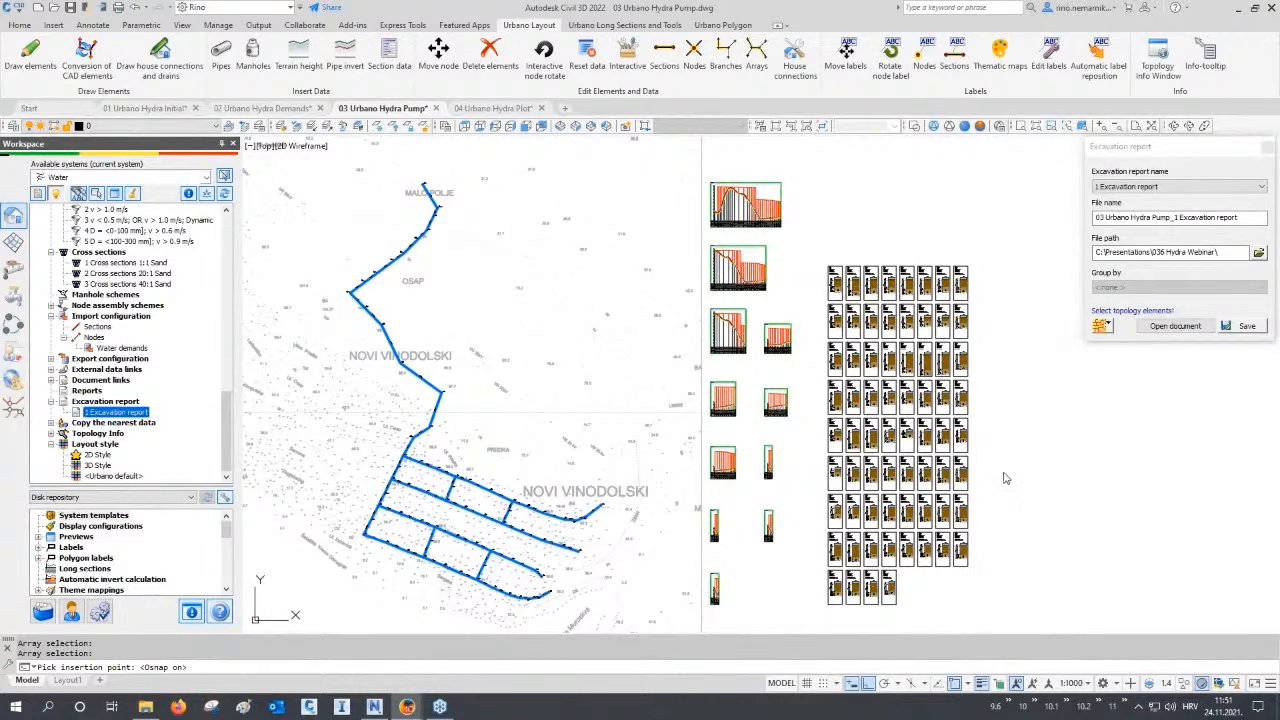
{"action": "left_click", "coordinate": [1097, 330]}
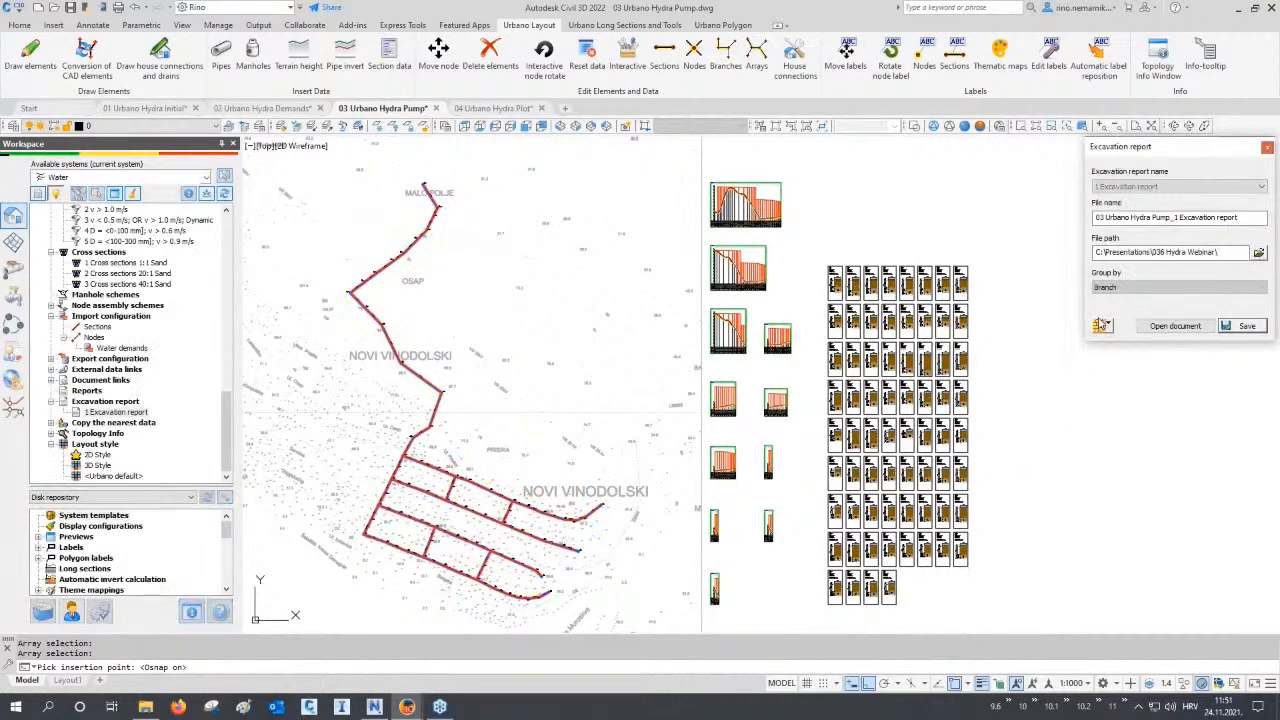
{"action": "left_click", "coordinate": [1116, 288]}
{"action": "left_click", "coordinate": [1118, 311]}
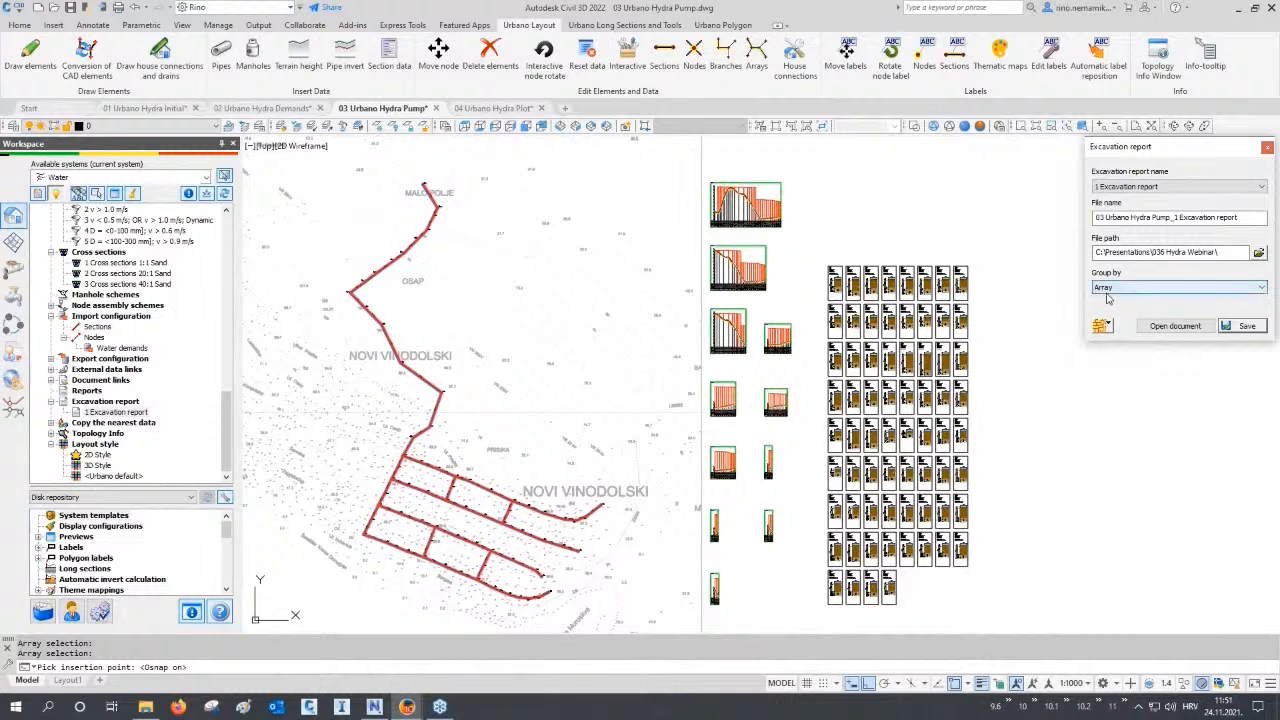
{"action": "left_click", "coordinate": [1240, 326]}
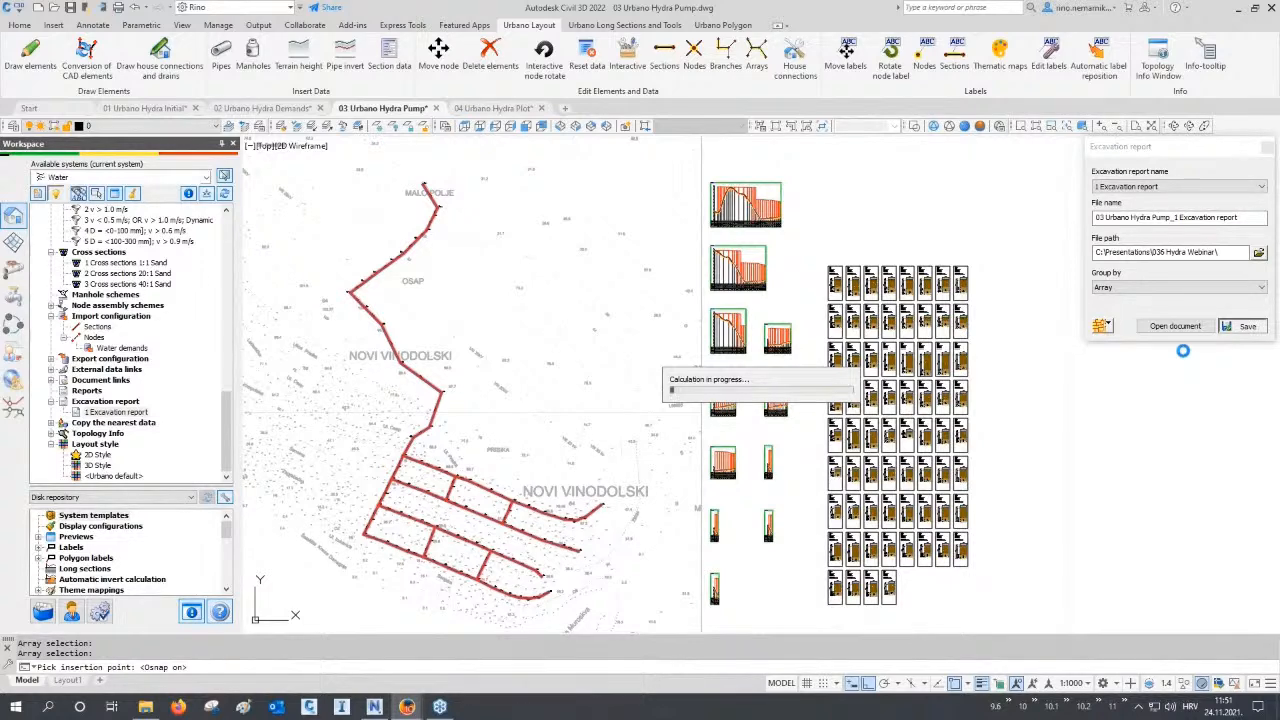
Open the saved report in Excel and examine the section, station and excavation volume columns, including the excavation zones and their settings.
{"action": "left_click", "coordinate": [1180, 327]}
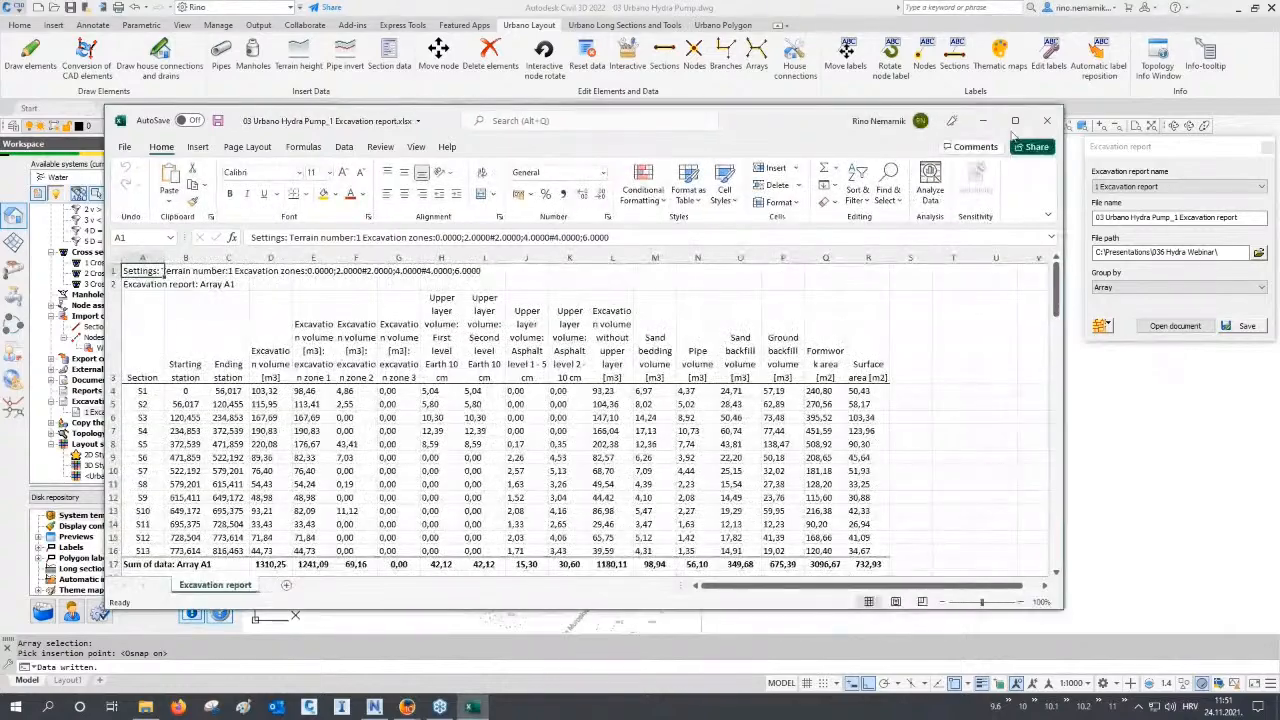
{"action": "left_click", "coordinate": [1015, 120]}
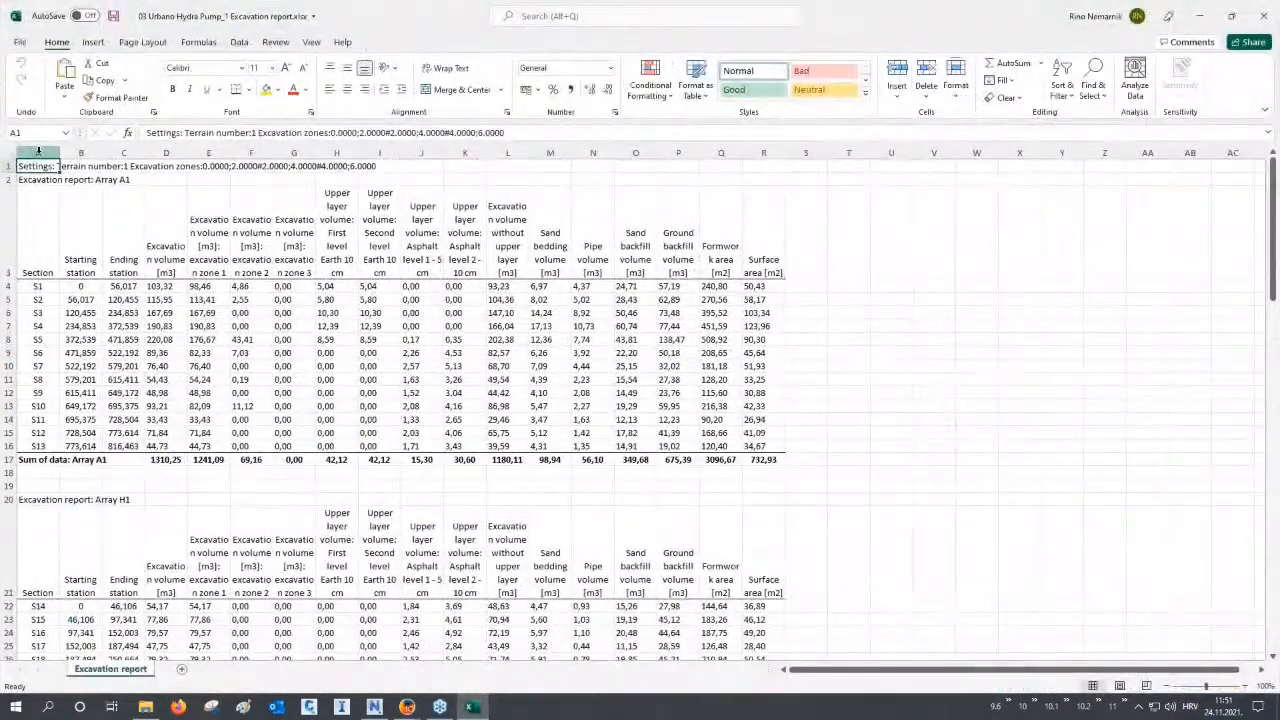
{"action": "left_click", "coordinate": [38, 153]}
{"action": "left_click_drag", "start_coordinate": [81, 153], "coordinate": [122, 155]}
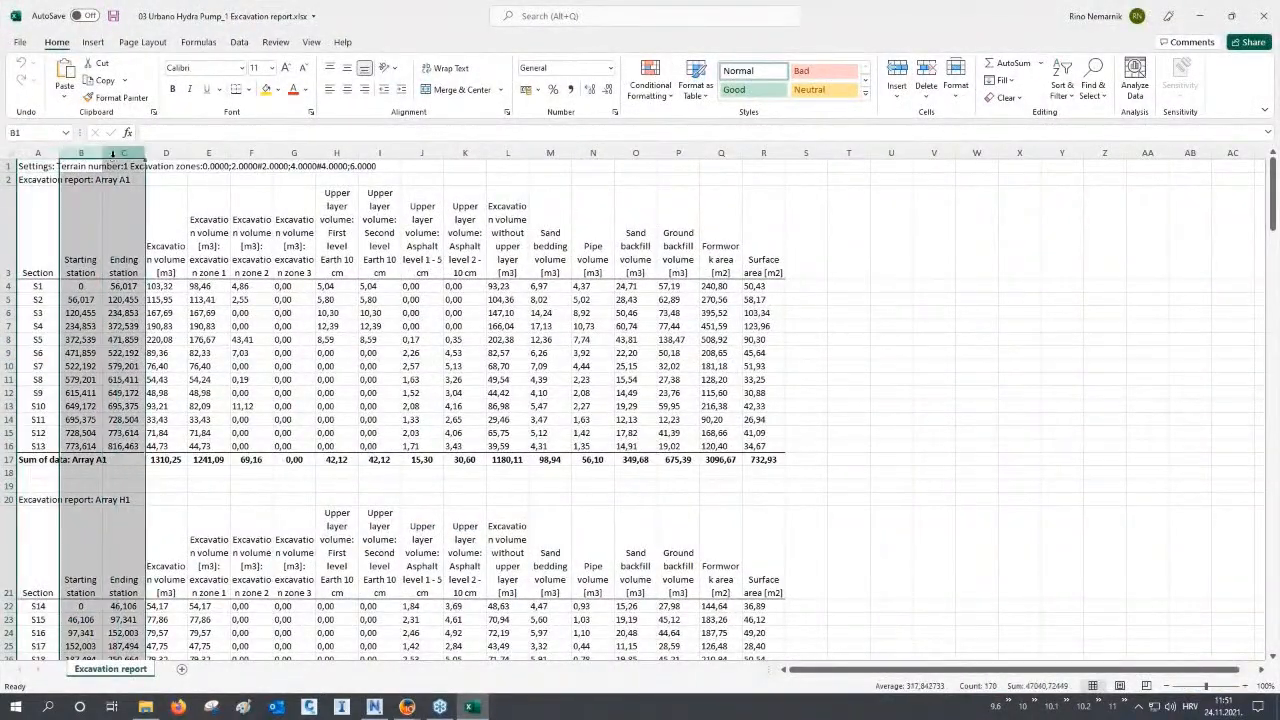
{"action": "left_click", "coordinate": [166, 153]}
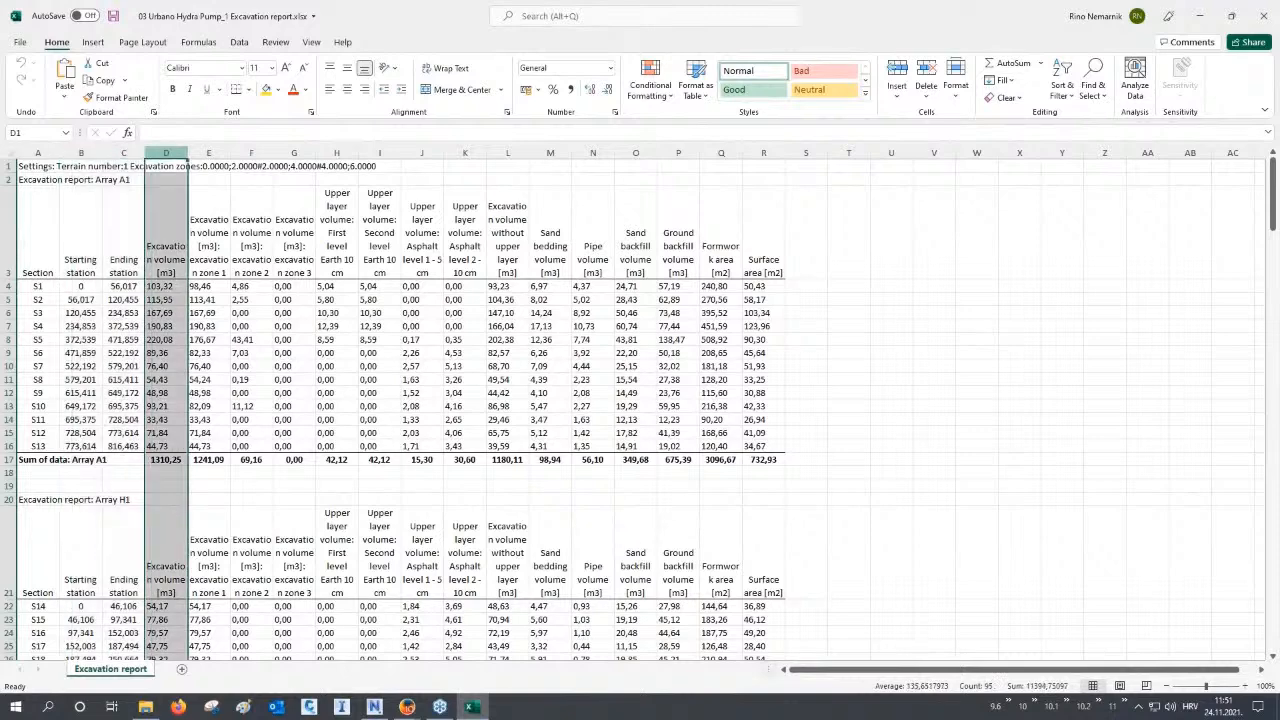
{"action": "left_click", "coordinate": [208, 154]}
{"action": "left_click_drag", "start_coordinate": [234, 181], "coordinate": [290, 222]}
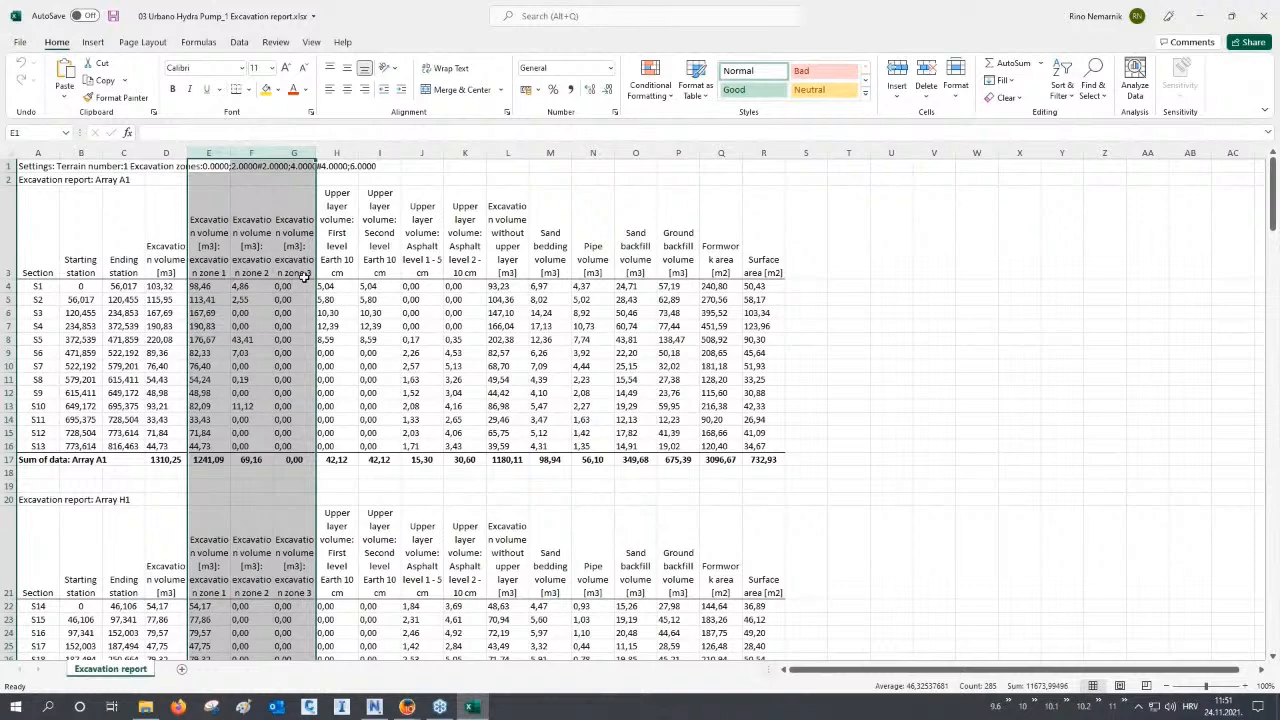
{"action": "left_click_drag", "start_coordinate": [215, 166], "coordinate": [357, 167]}
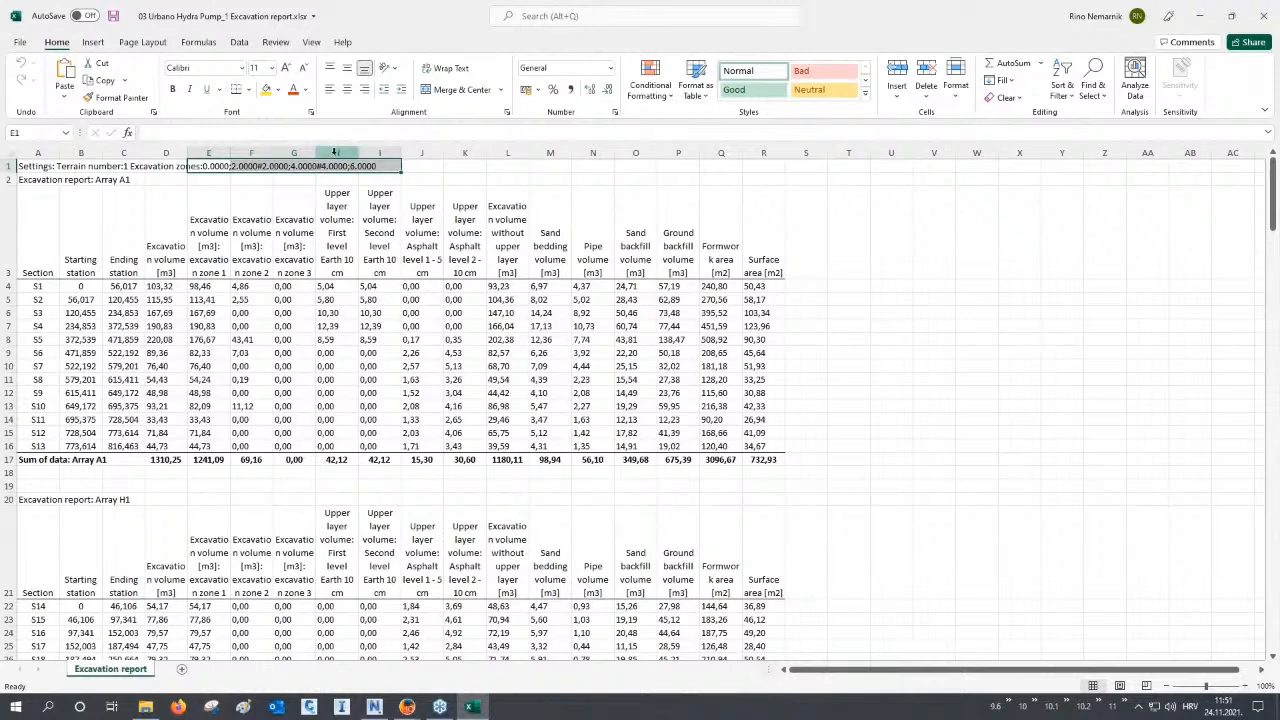
Examine the report columns for upper layer volumes, sand bedding, sand and ground backfill, formwork area and surface area.
{"action": "left_click_drag", "start_coordinate": [335, 152], "coordinate": [505, 291]}
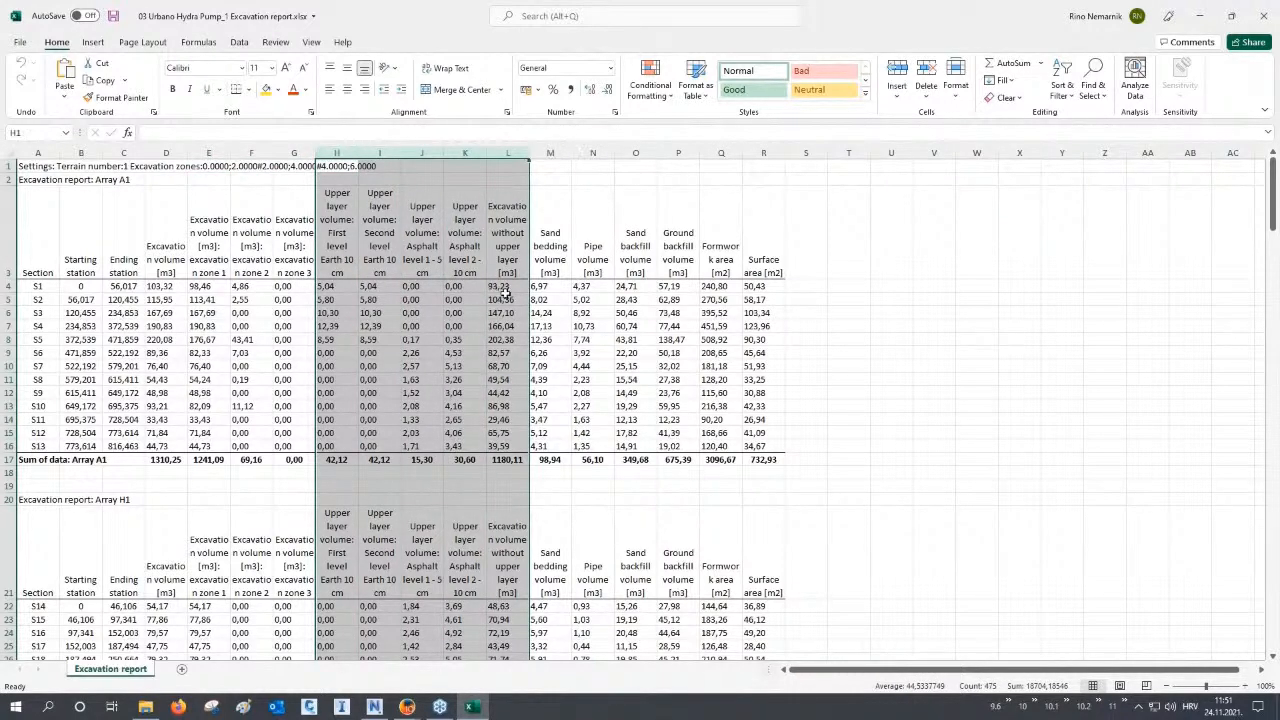
{"action": "left_click", "coordinate": [558, 152]}
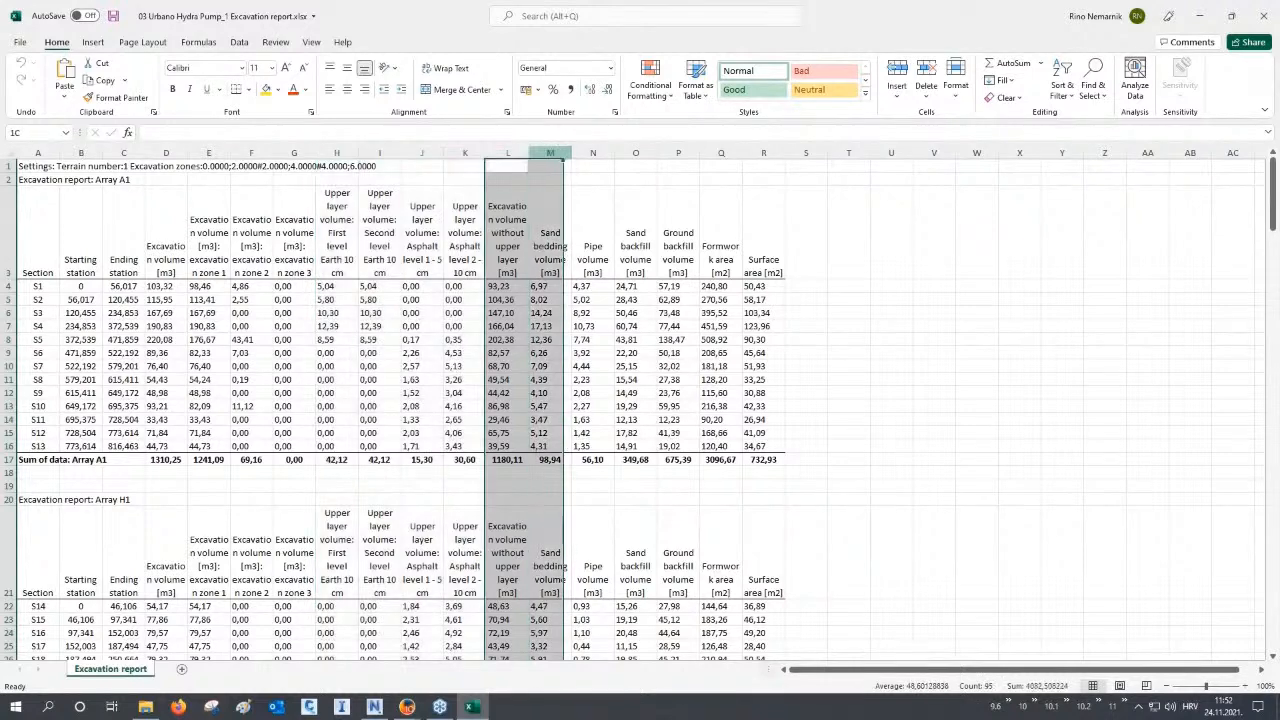
{"action": "left_click_drag", "start_coordinate": [633, 152], "coordinate": [668, 215]}
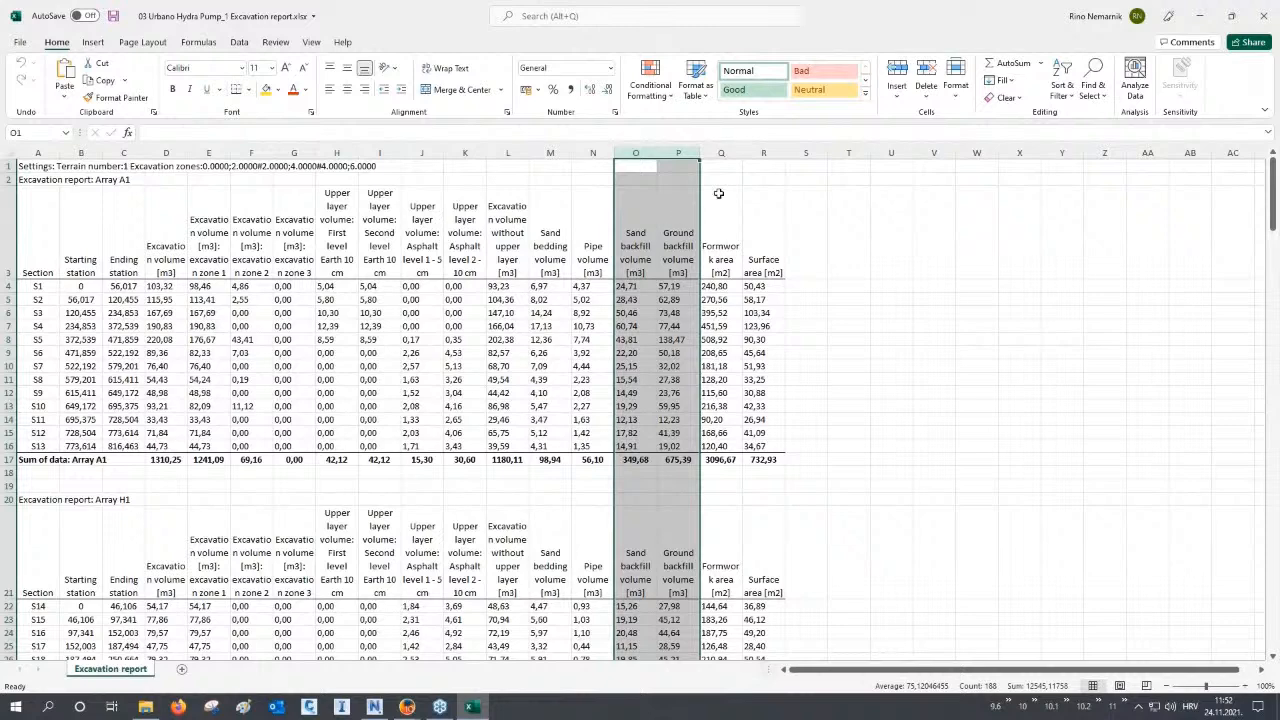
{"action": "left_click", "coordinate": [721, 153]}
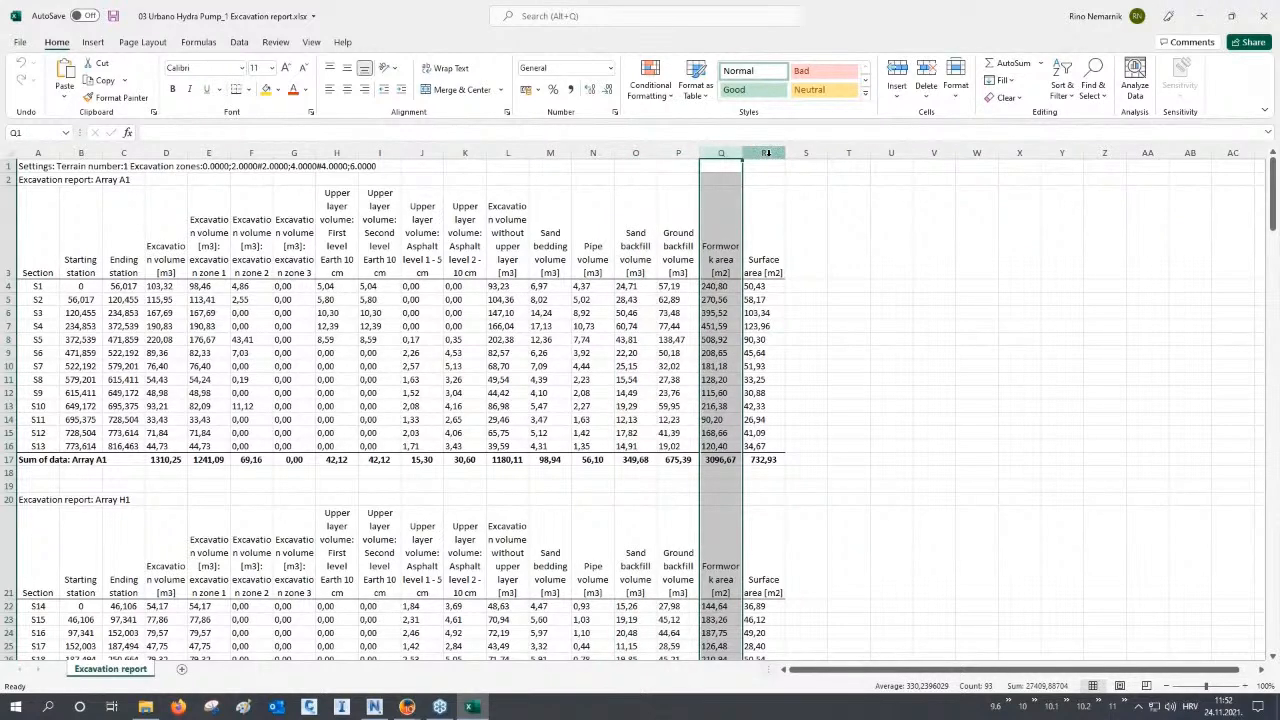
{"action": "left_click", "coordinate": [766, 152]}
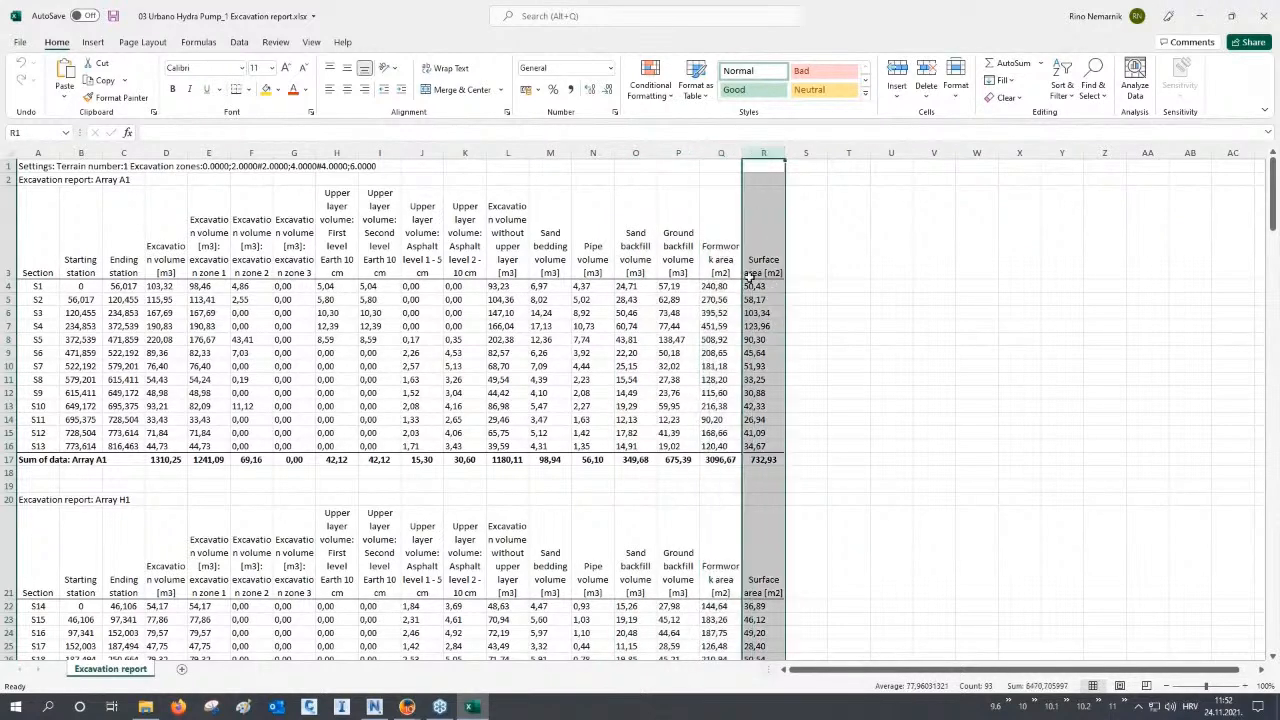
Examine the sum rows of arrays A1 and H1 and the sum of data for the active system.
{"action": "left_click", "coordinate": [9, 459]}
{"action": "scroll", "coordinate": [248, 398], "scroll_direction": "down", "scroll_amount": 5}
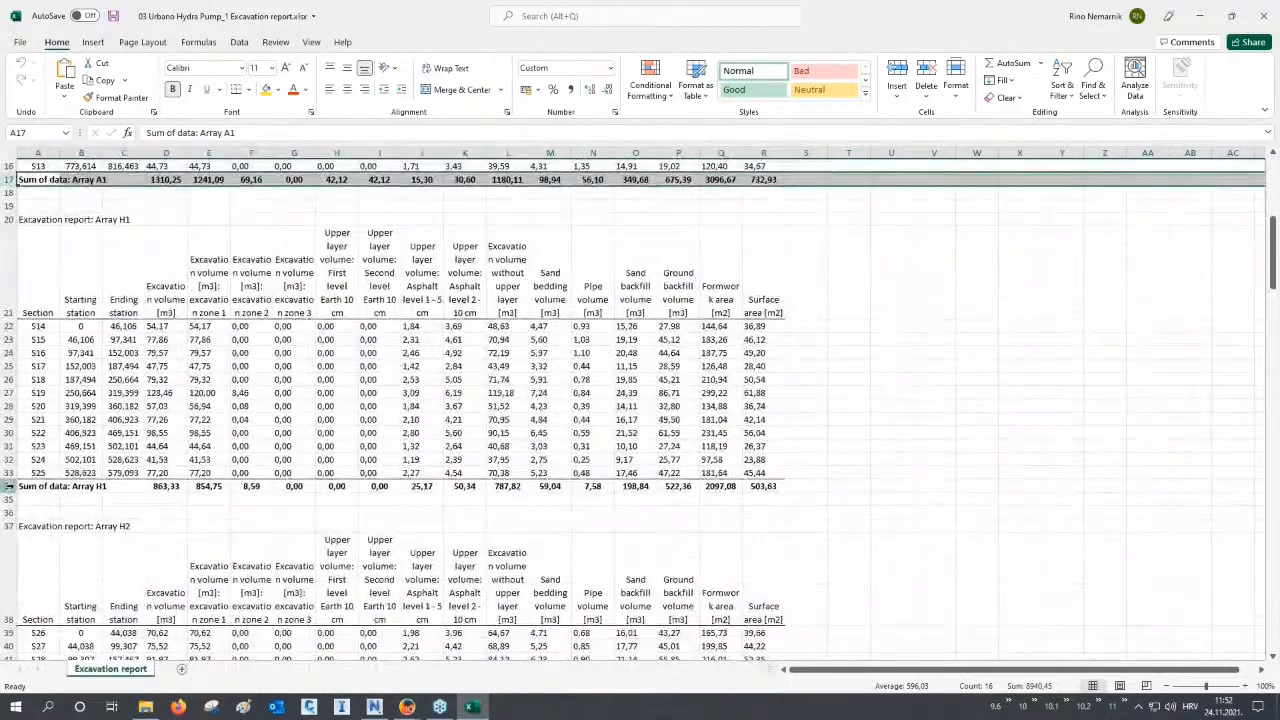
{"action": "left_click", "coordinate": [9, 486]}
{"action": "scroll", "coordinate": [110, 463], "scroll_direction": "down", "scroll_amount": 6}
{"action": "scroll", "coordinate": [110, 463], "scroll_direction": "down", "scroll_amount": 19}
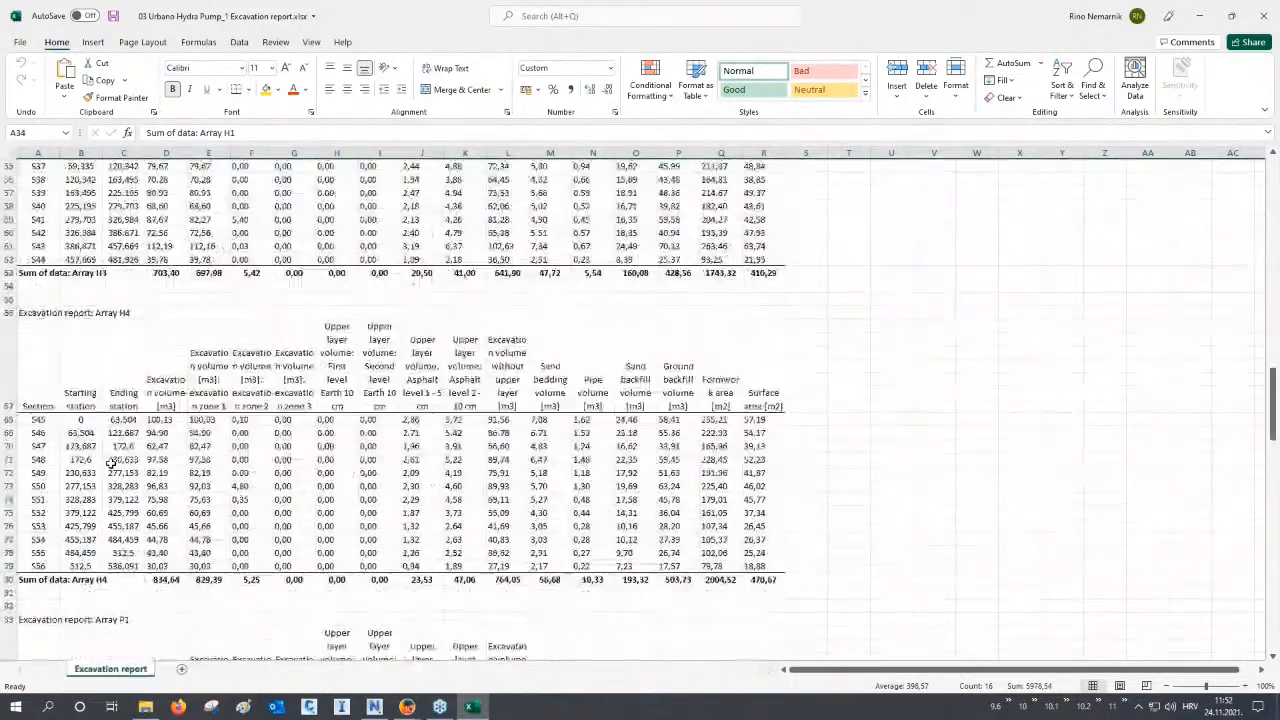
{"action": "scroll", "coordinate": [110, 463], "scroll_direction": "down", "scroll_amount": 11}
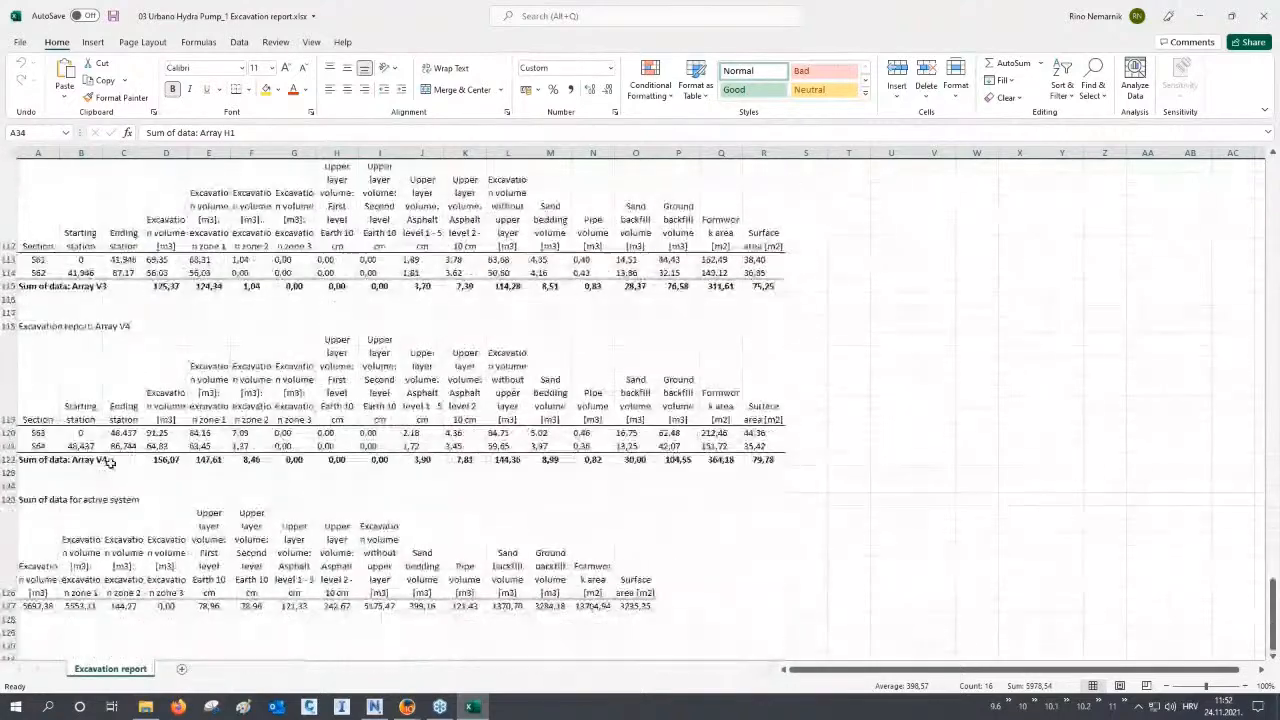
{"action": "scroll", "coordinate": [112, 460], "scroll_direction": "up", "scroll_amount": 3}
{"action": "left_click_drag", "start_coordinate": [31, 386], "coordinate": [698, 502]}
{"action": "scroll", "coordinate": [698, 502], "scroll_direction": "up", "scroll_amount": 2, "text": "ctrl"}
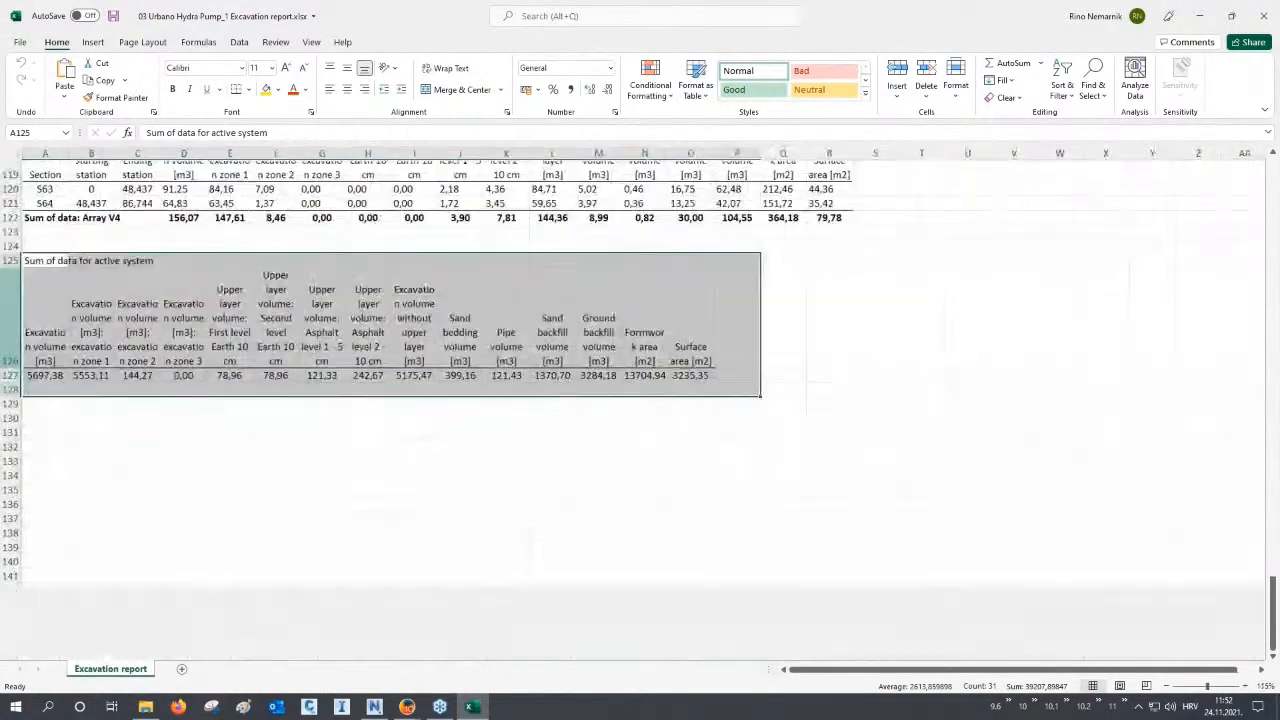
{"action": "scroll", "coordinate": [60, 480], "scroll_direction": "down", "scroll_amount": 1}
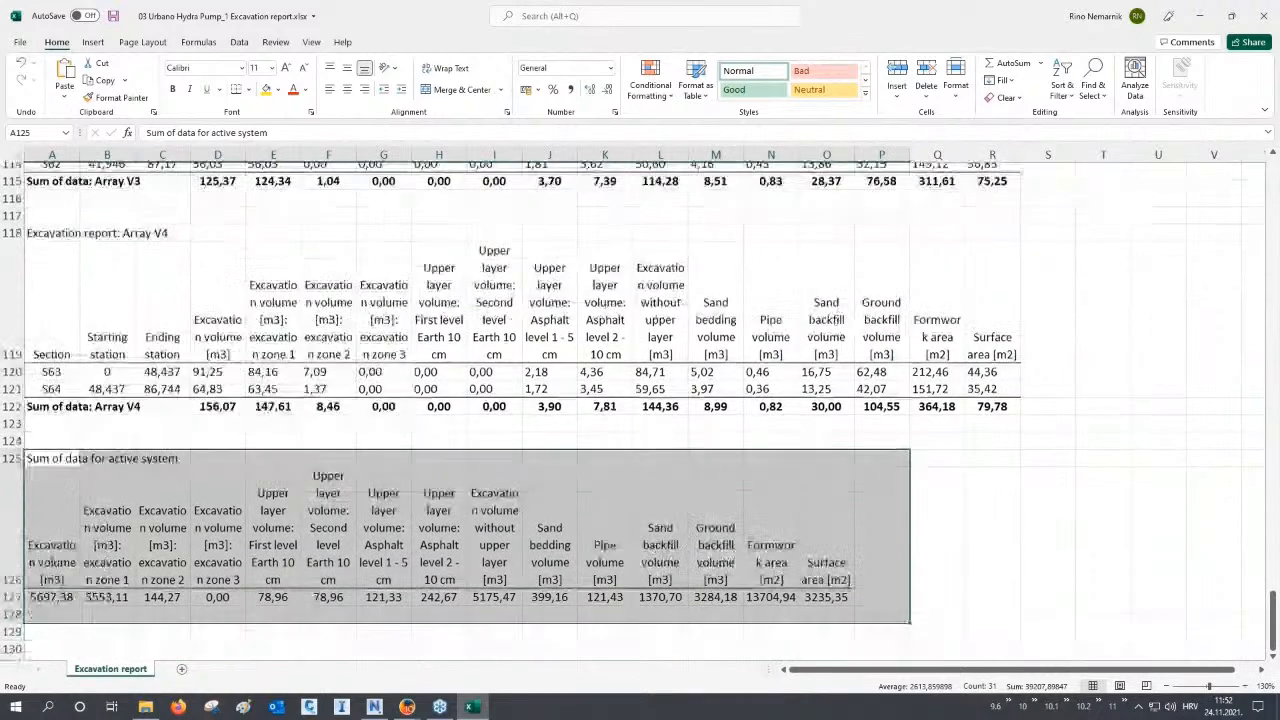
Check the active system's total excavation, sand backfill and ground backfill volumes, save the report workbook, and close it and the Excavation report dialog.
{"action": "left_click_drag", "start_coordinate": [60, 534], "coordinate": [55, 568]}
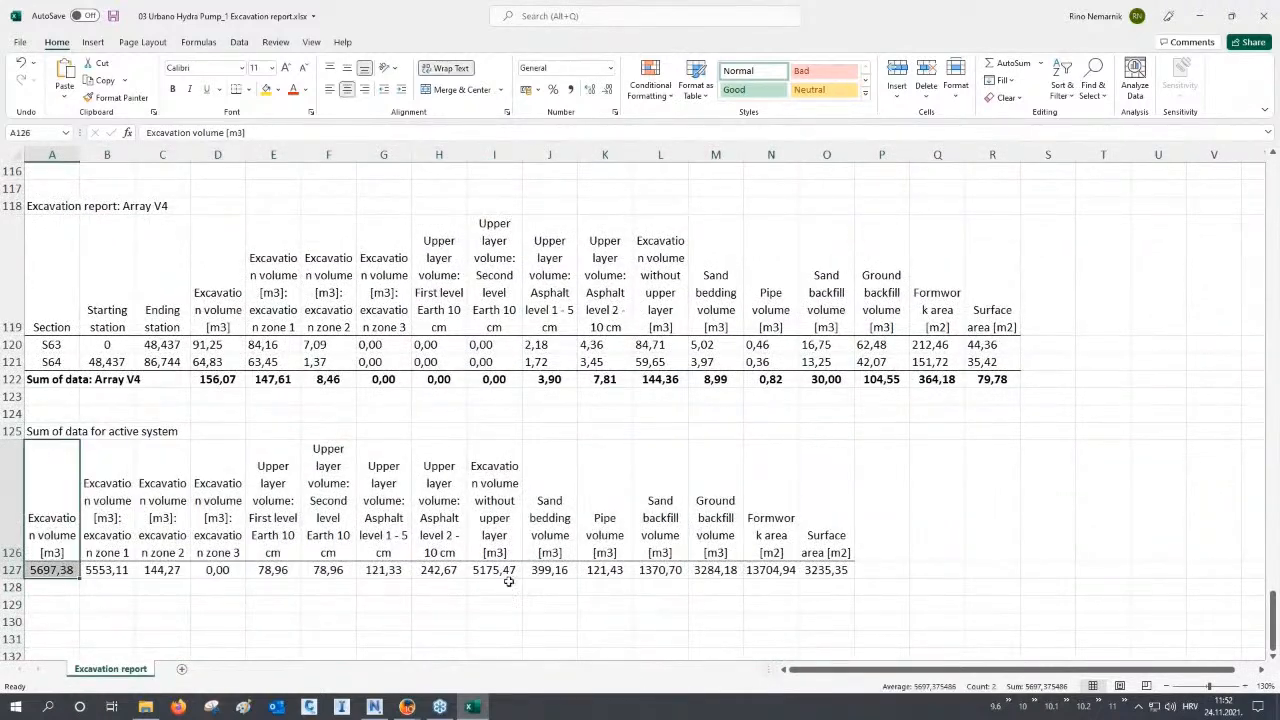
{"action": "left_click_drag", "start_coordinate": [647, 487], "coordinate": [715, 569]}
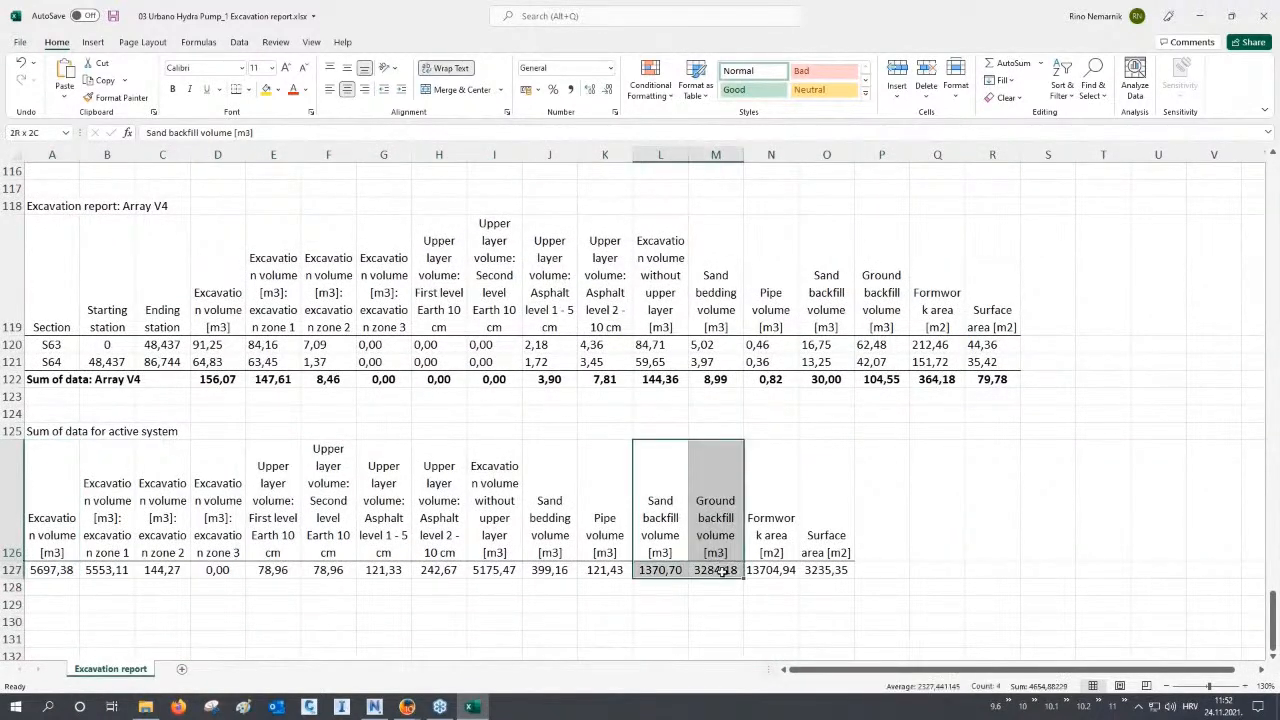
{"action": "key", "text": "ctrl+s"}
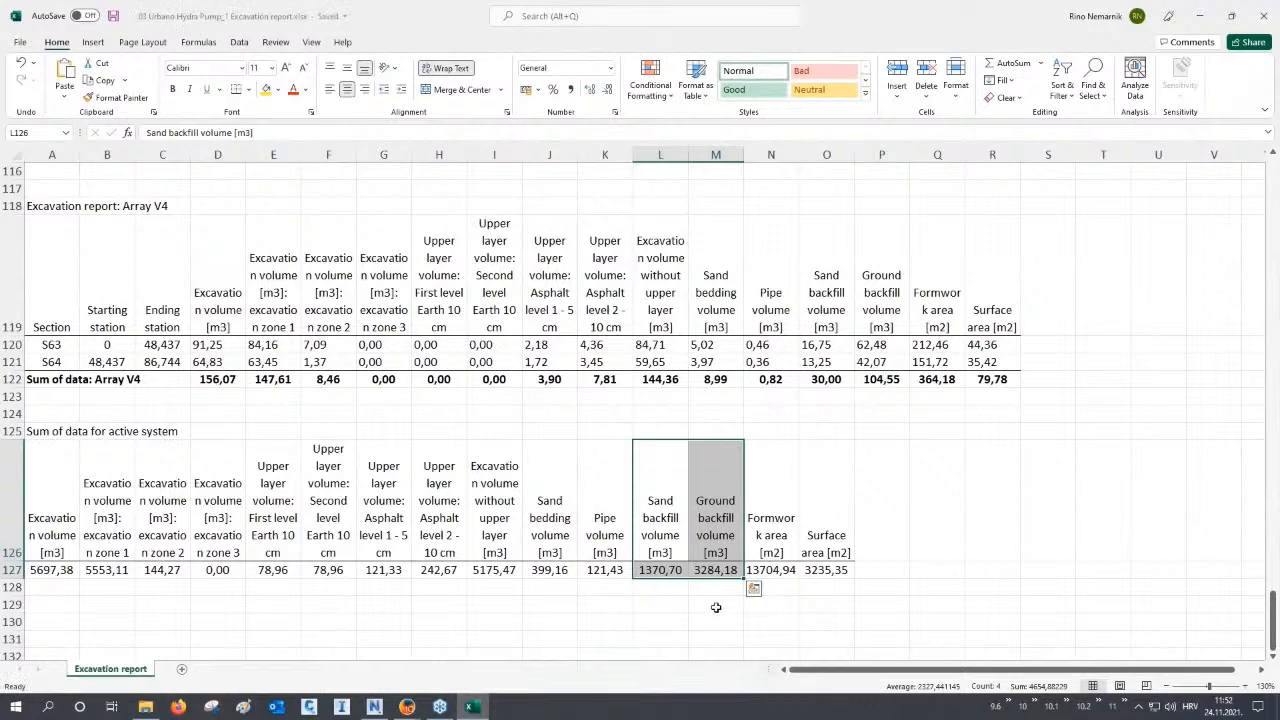
{"action": "left_click", "coordinate": [1262, 16]}
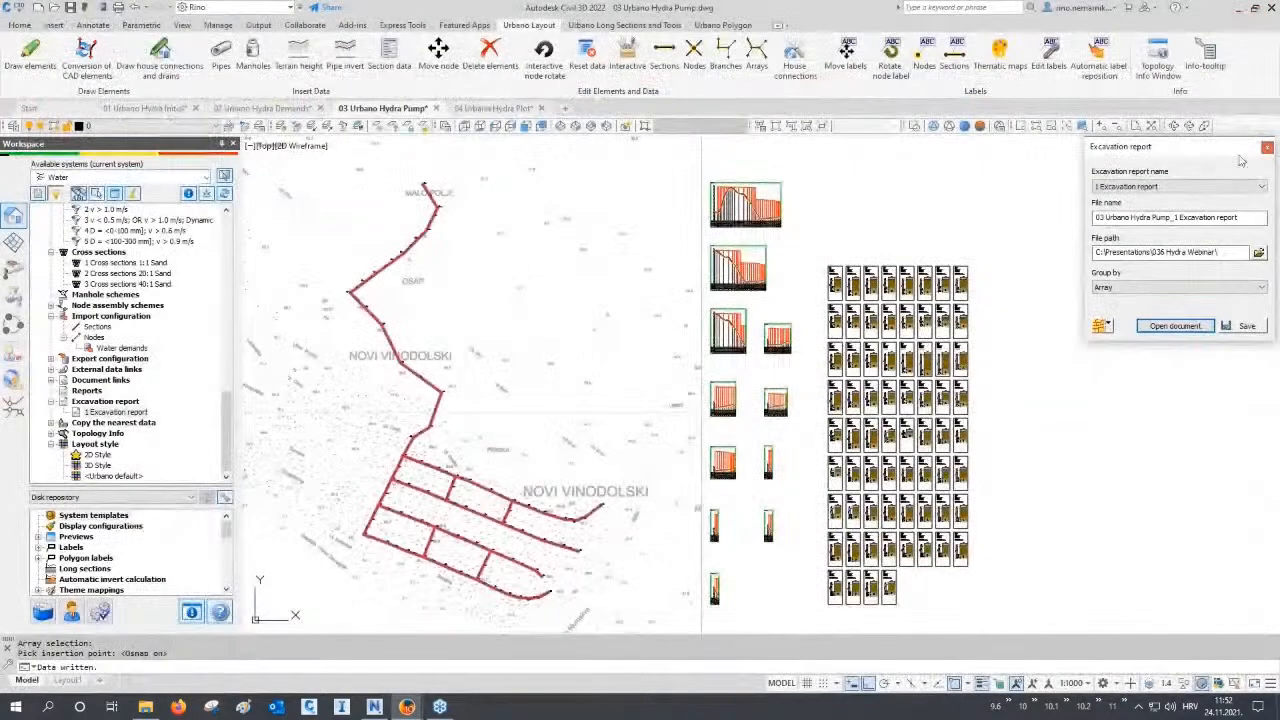
{"action": "left_click", "coordinate": [1268, 148]}
Open the Longitudinal section manager and pick the N0 - H4.12 long section in the drawing.
{"action": "middle_click_drag", "start_coordinate": [813, 287], "coordinate": [824, 321]}
{"action": "scroll", "coordinate": [824, 321], "scroll_direction": "up", "scroll_amount": 6}
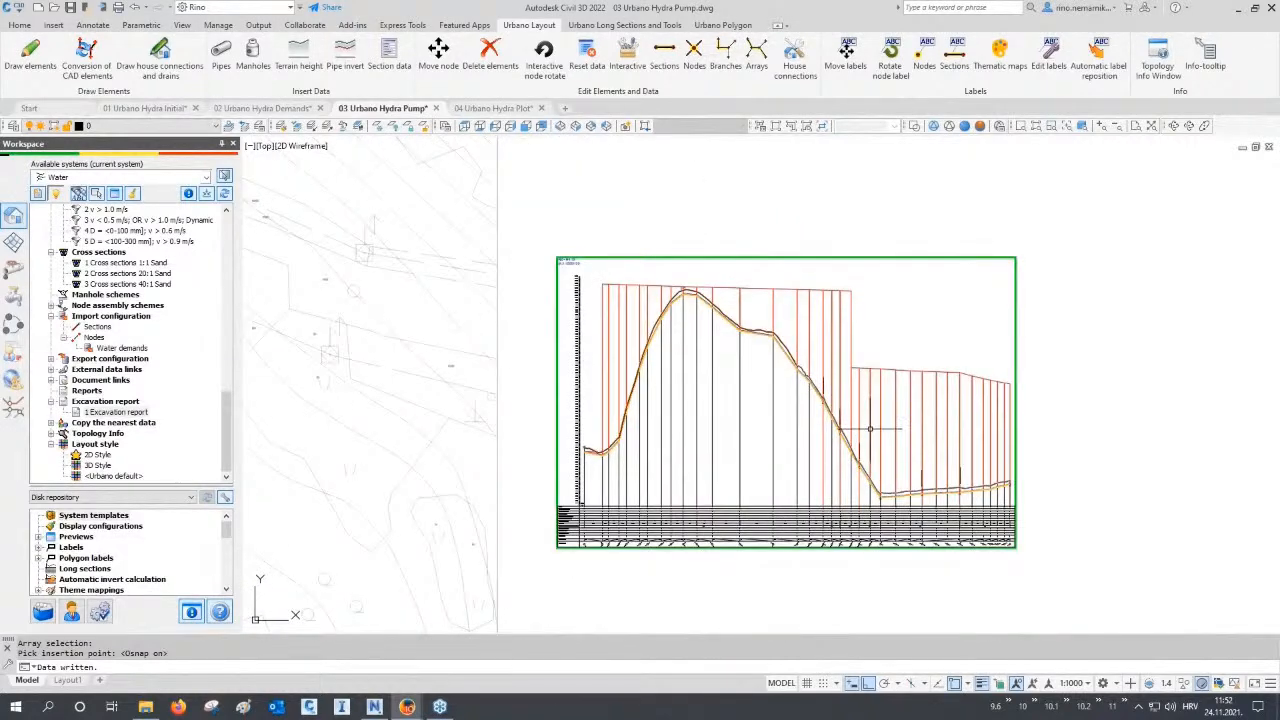
{"action": "scroll", "coordinate": [869, 430], "scroll_direction": "up", "scroll_amount": 2}
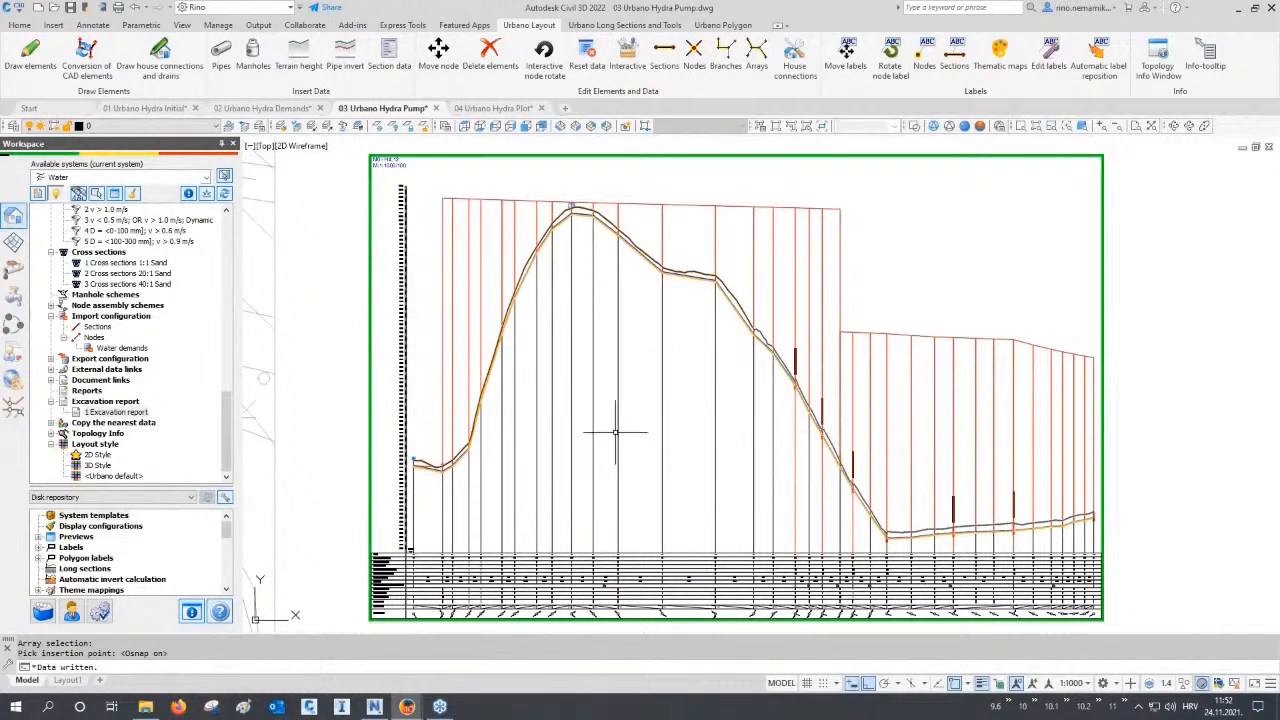
{"action": "scroll", "coordinate": [130, 340], "scroll_direction": "up", "scroll_amount": 6}
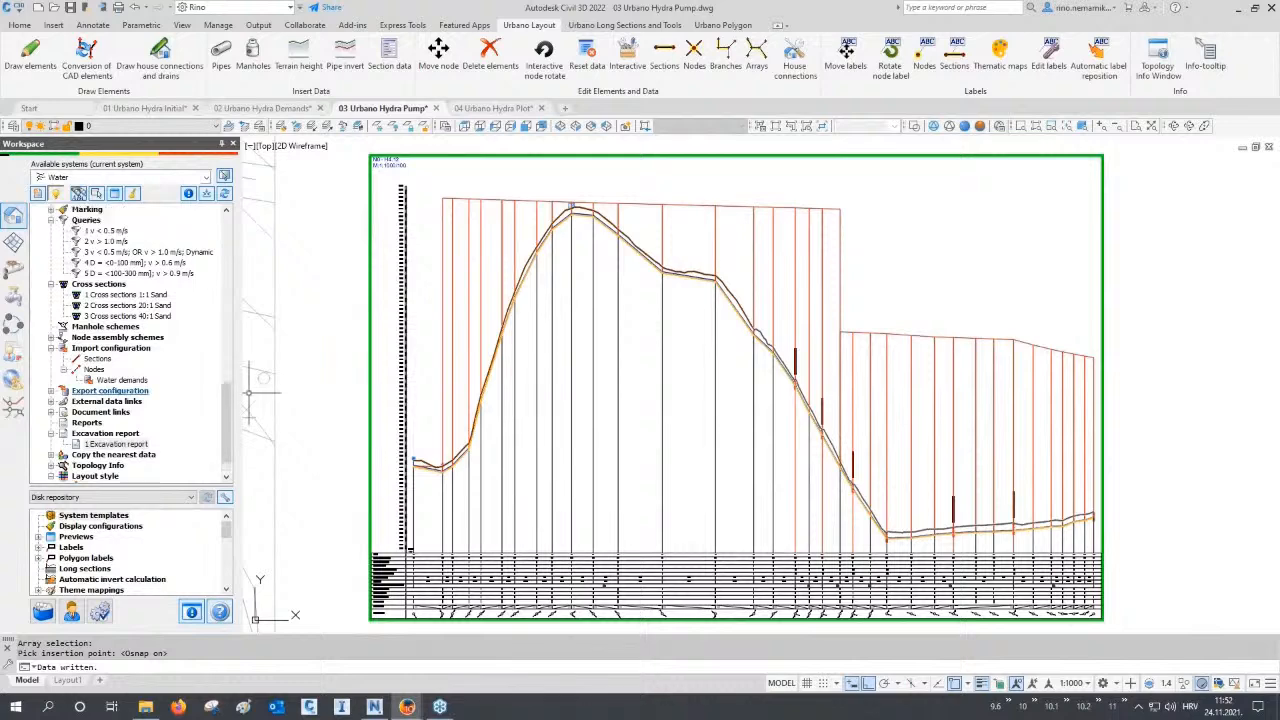
{"action": "scroll", "coordinate": [133, 330], "scroll_direction": "up", "scroll_amount": 5}
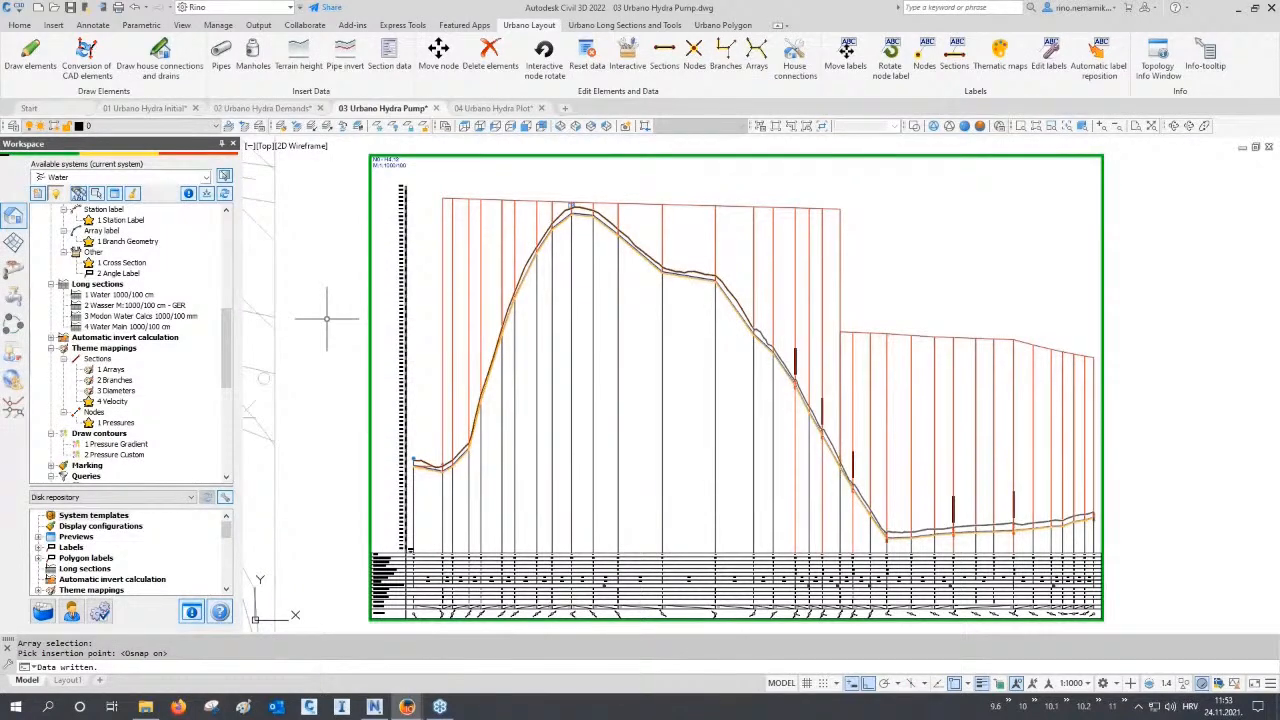
{"action": "left_click", "coordinate": [624, 25]}
{"action": "left_click", "coordinate": [524, 58]}
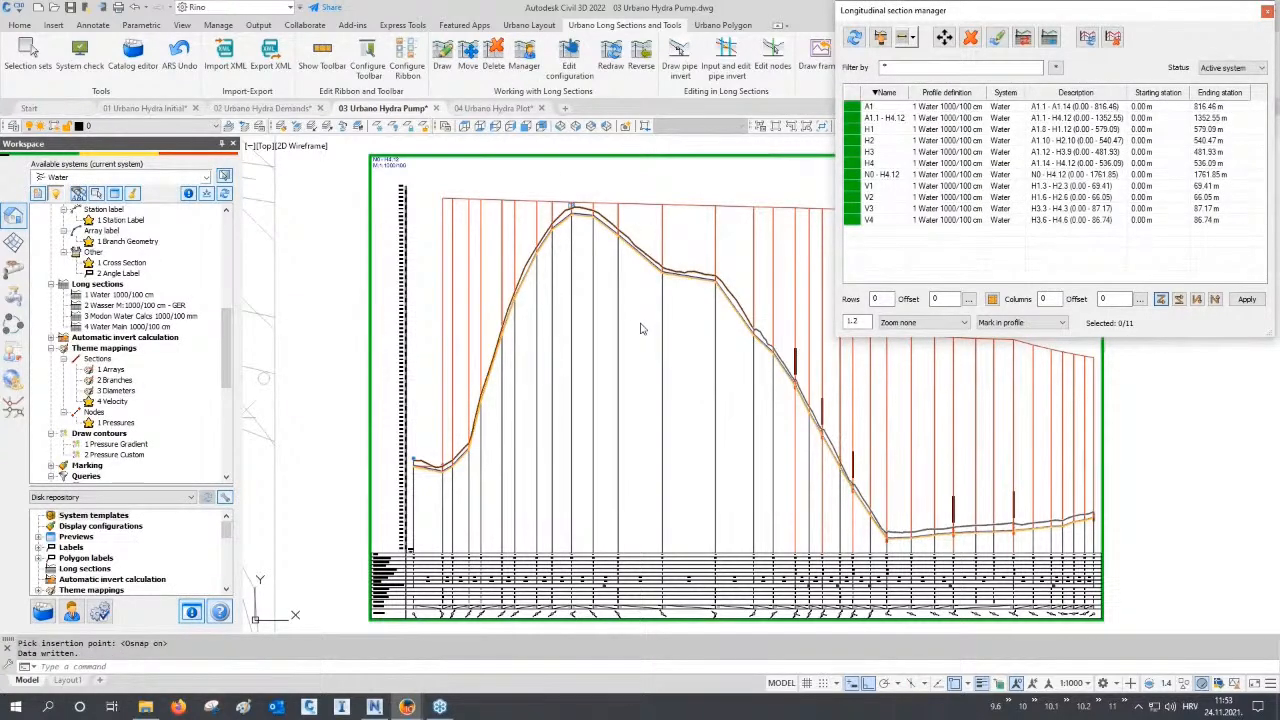
{"action": "left_click", "coordinate": [880, 37]}
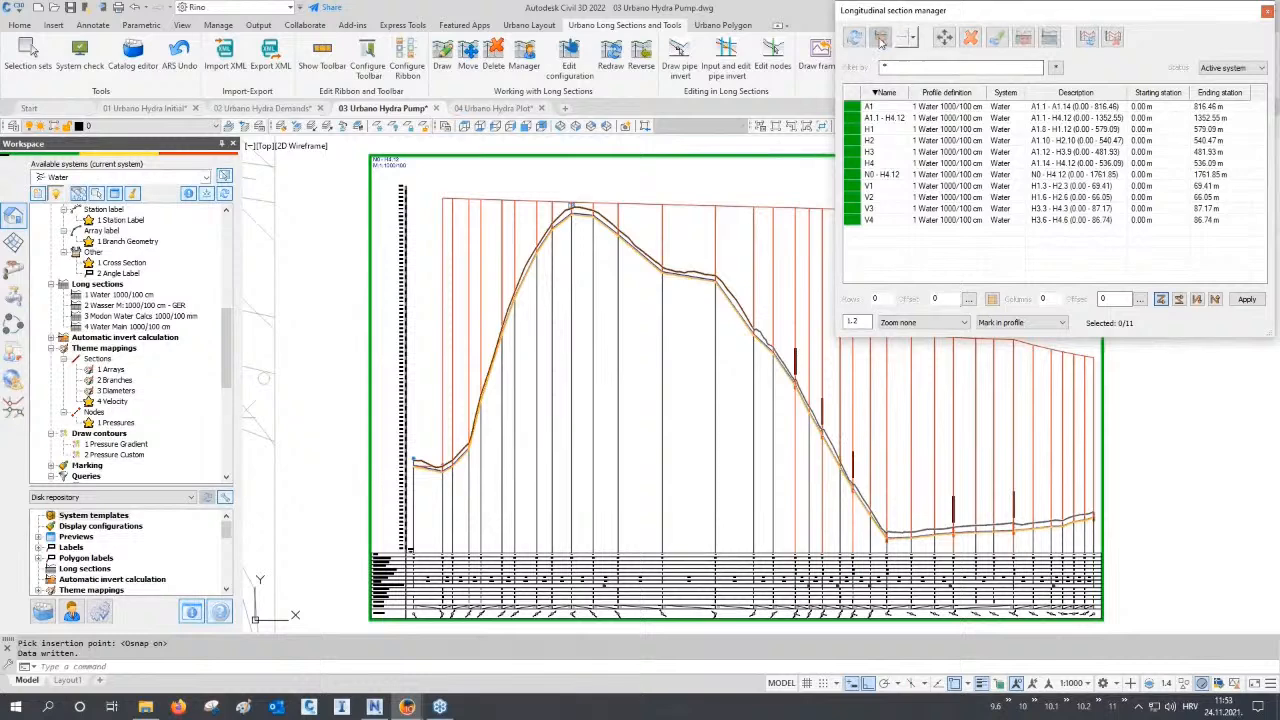
{"action": "left_click", "coordinate": [714, 286]}
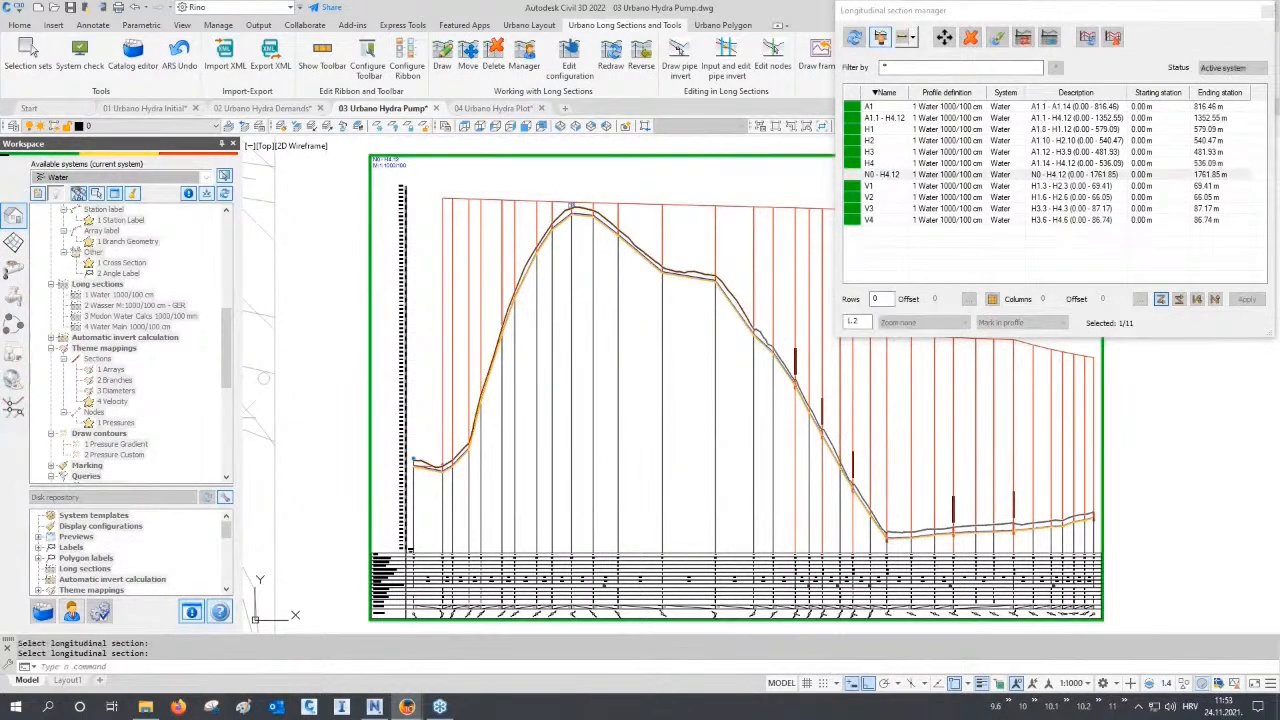
Switch the long section N0 - H4.12 to the profile definition 2 Wasser M:1000/100 cm - GER.
{"action": "left_click", "coordinate": [1024, 38]}
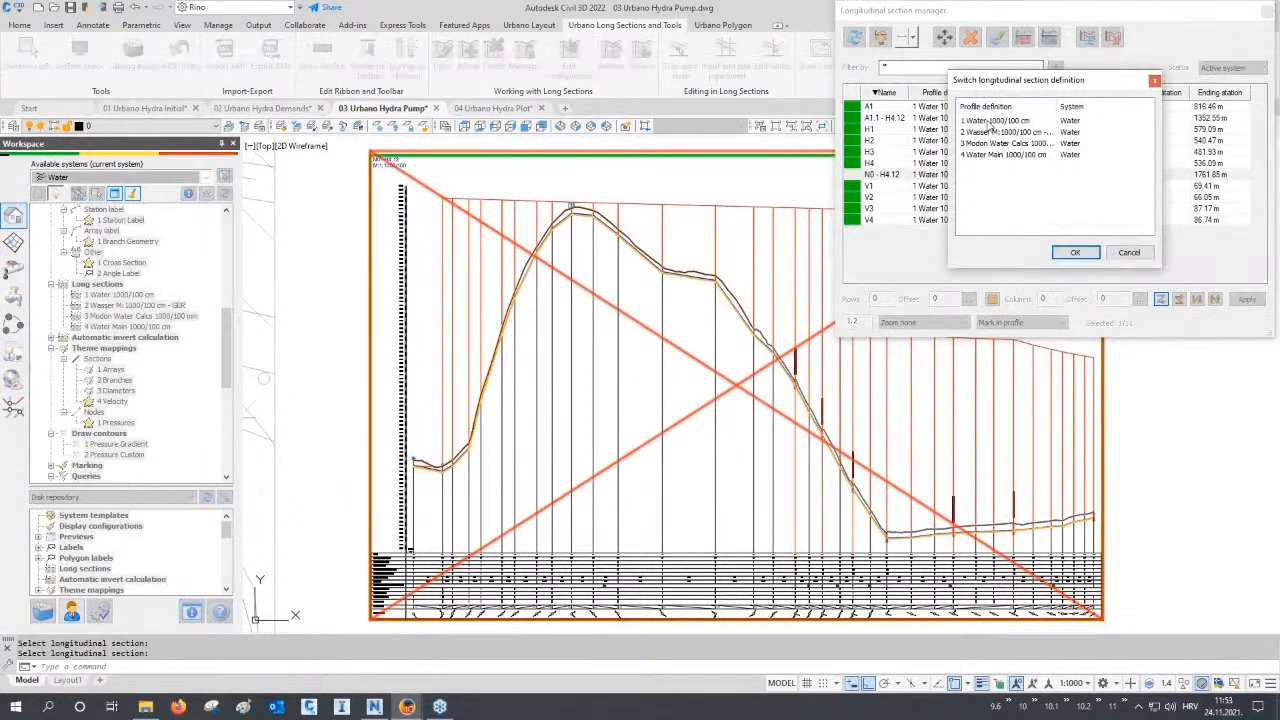
{"action": "left_click", "coordinate": [996, 132]}
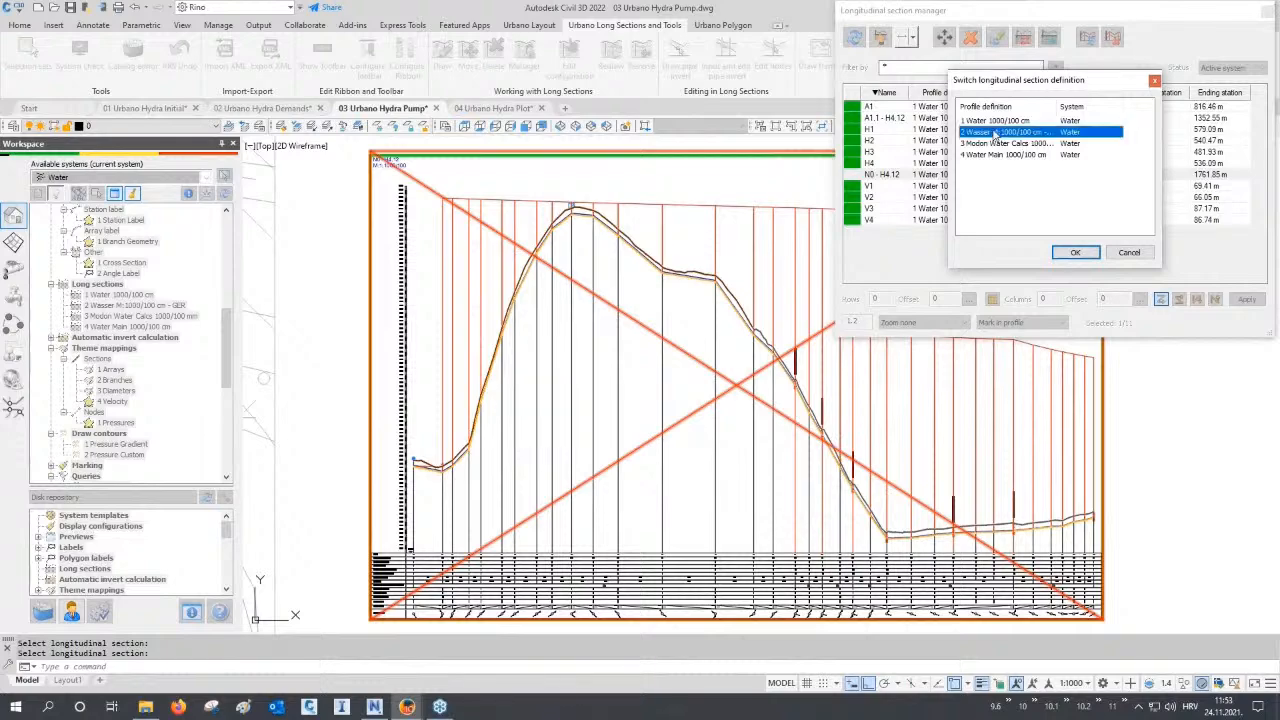
{"action": "left_click", "coordinate": [1075, 252]}
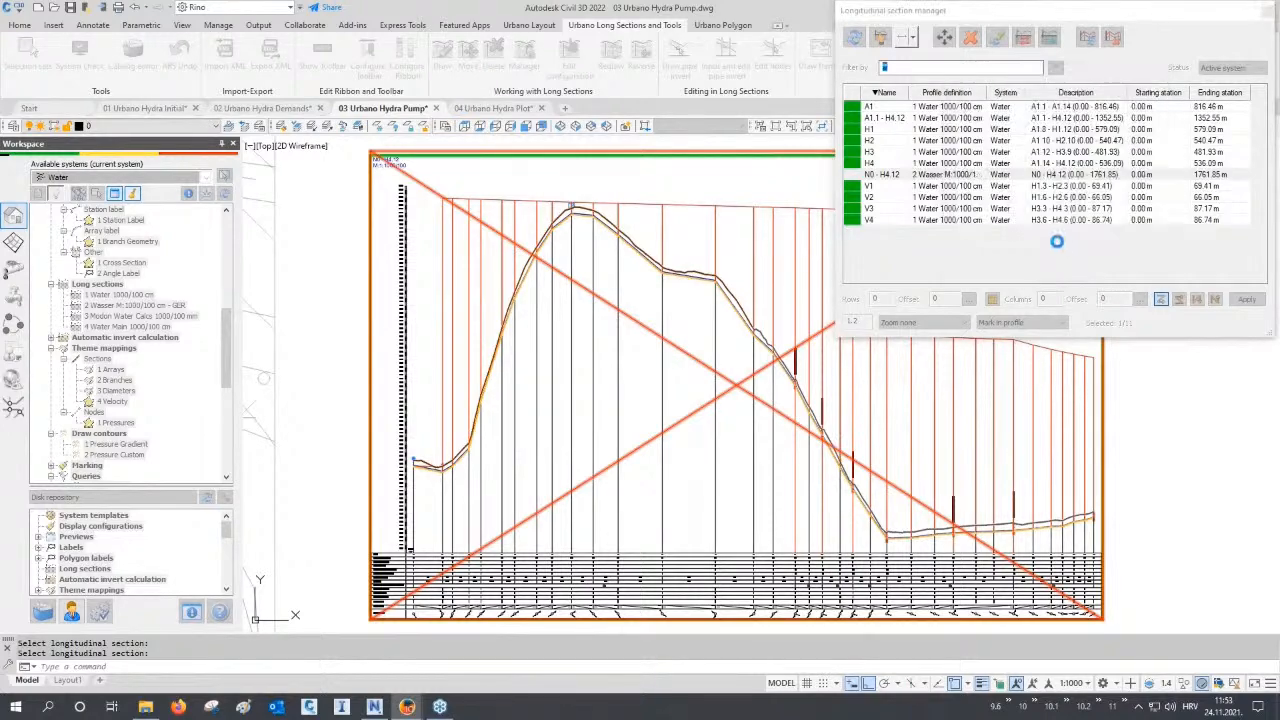
Examine the redrawn German-style long section: its table rows, the pipe and terrain lines at a manhole, and the Knoten Schema row.
{"action": "middle_click_drag", "start_coordinate": [608, 466], "coordinate": [619, 424]}
{"action": "scroll", "coordinate": [383, 546], "scroll_direction": "up", "scroll_amount": 4}
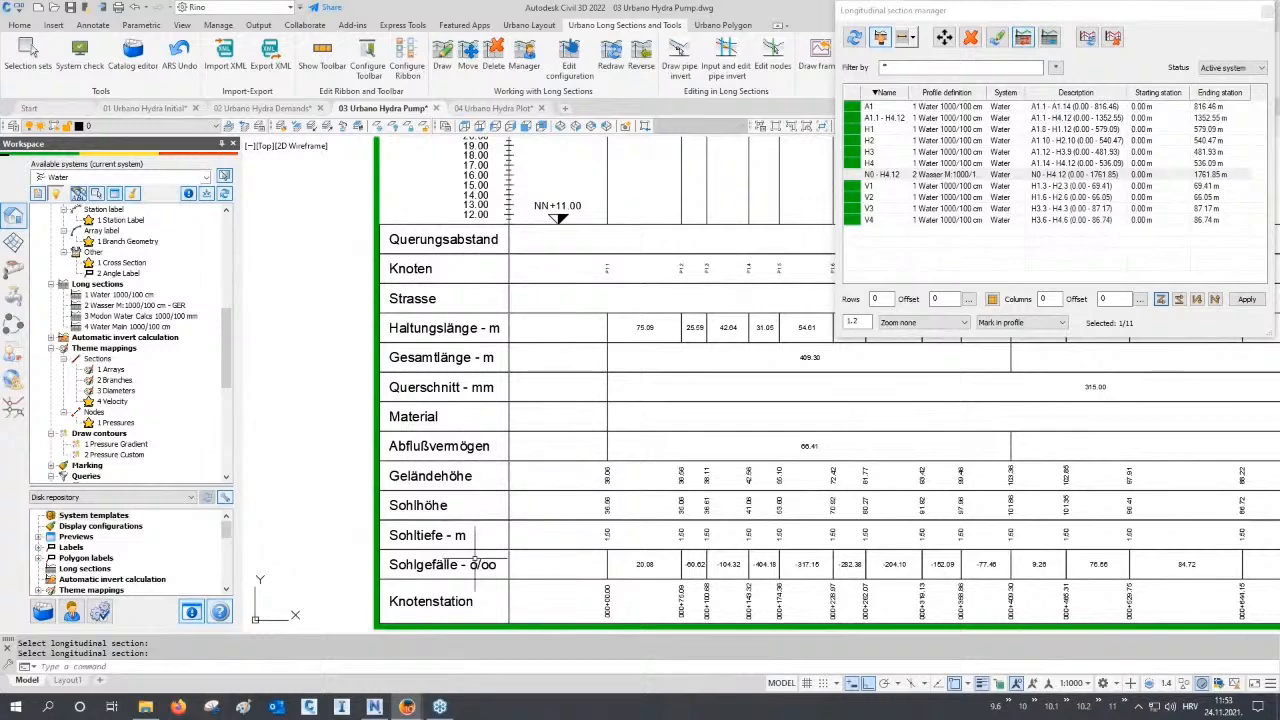
{"action": "scroll", "coordinate": [557, 514], "scroll_direction": "down", "scroll_amount": 6}
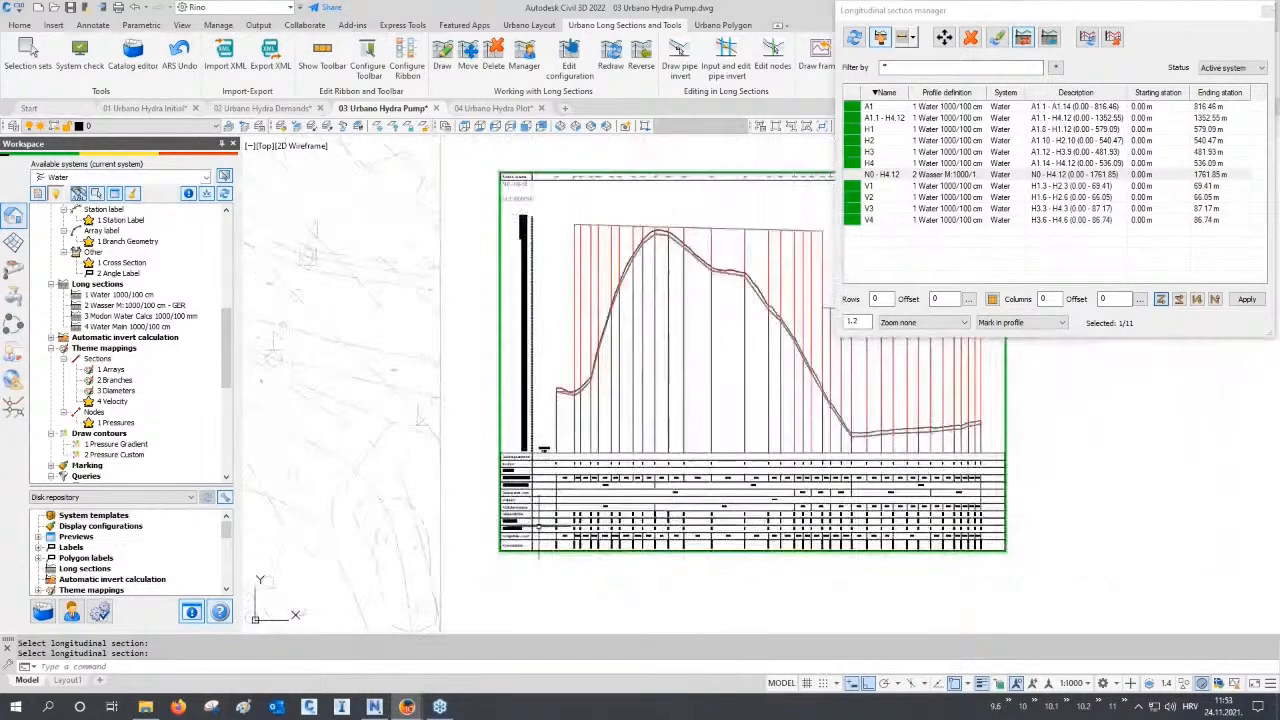
{"action": "scroll", "coordinate": [719, 411], "scroll_direction": "up", "scroll_amount": 10}
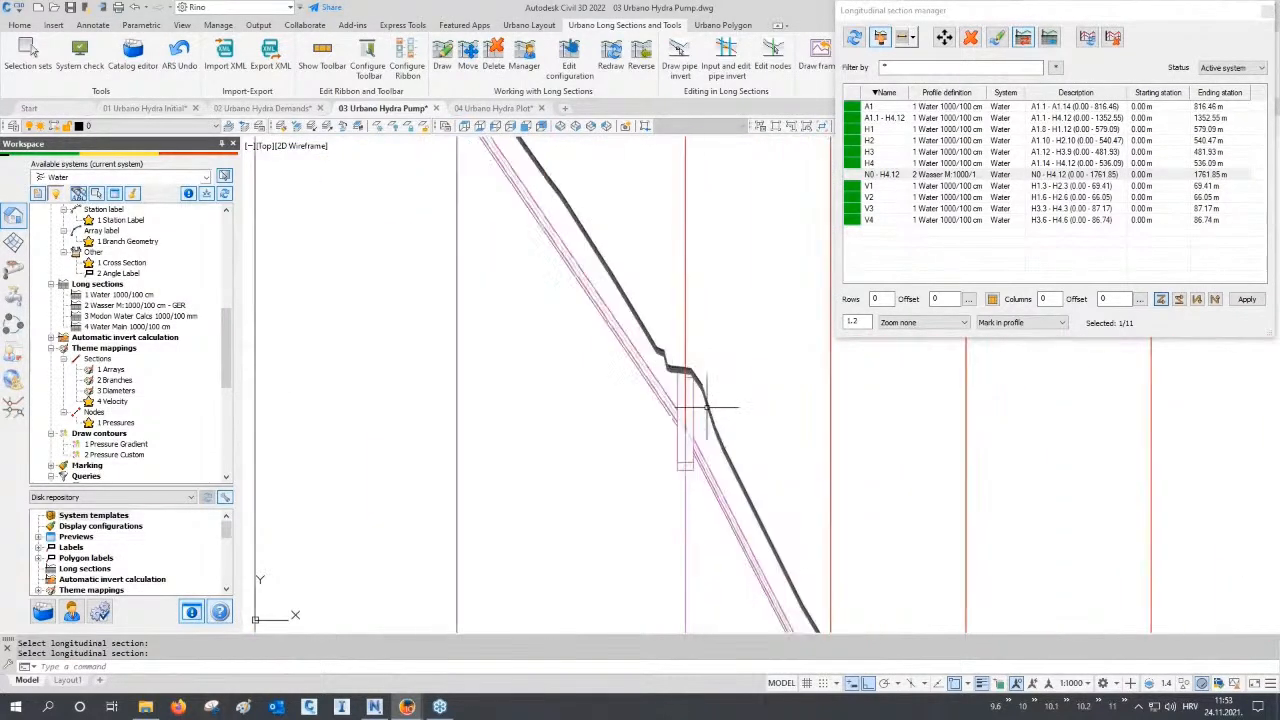
{"action": "scroll", "coordinate": [690, 414], "scroll_direction": "down", "scroll_amount": 8}
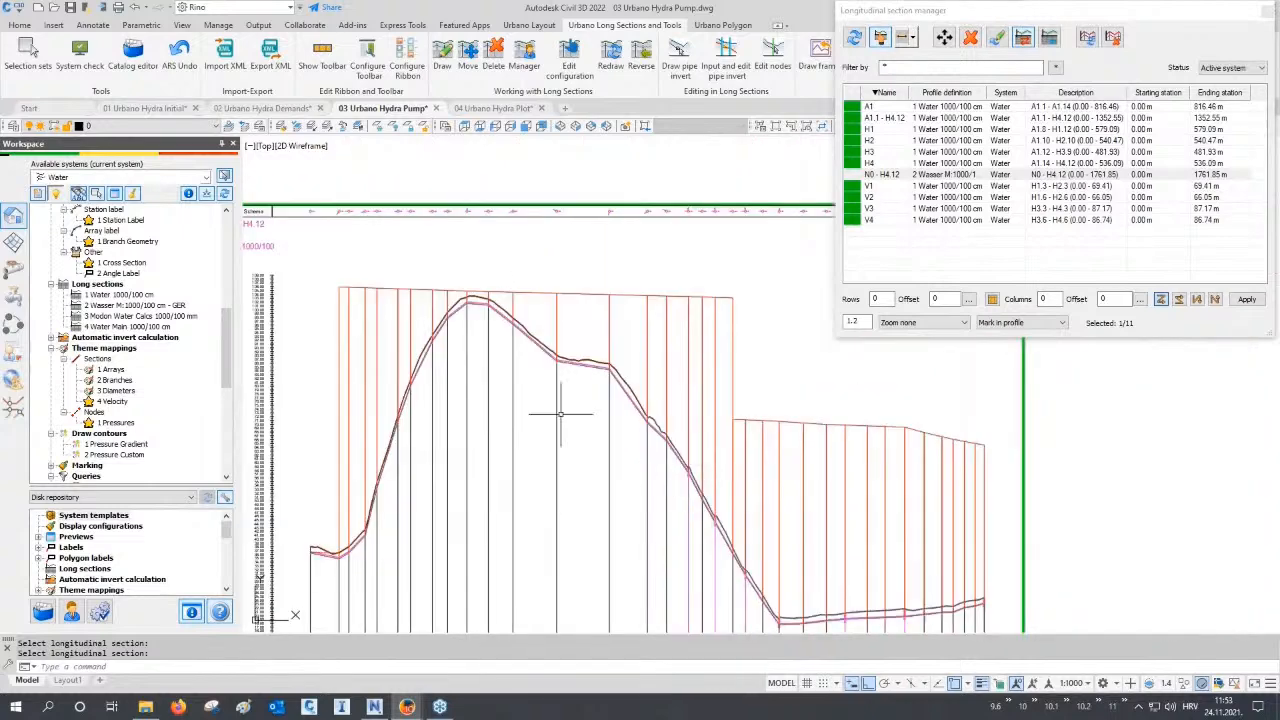
{"action": "scroll", "coordinate": [435, 275], "scroll_direction": "up", "scroll_amount": 3}
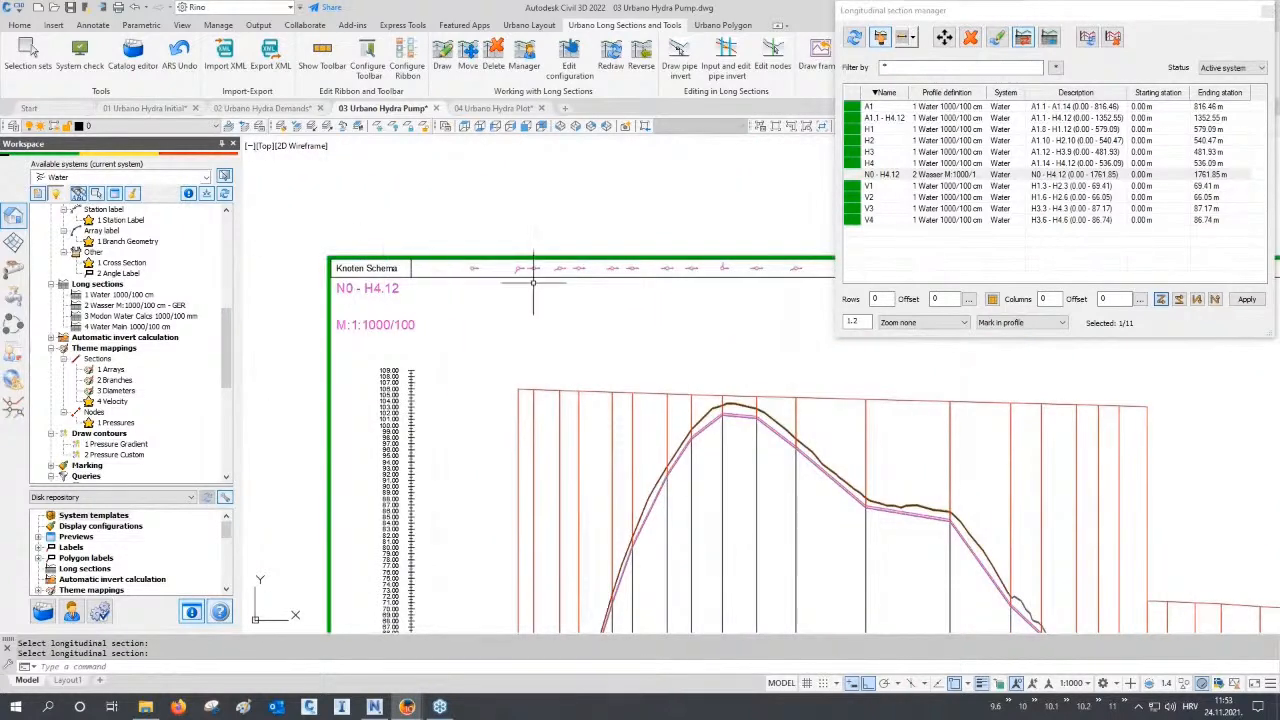
{"action": "scroll", "coordinate": [378, 264], "scroll_direction": "up", "scroll_amount": 3}
{"action": "scroll", "coordinate": [554, 291], "scroll_direction": "down", "scroll_amount": 2}
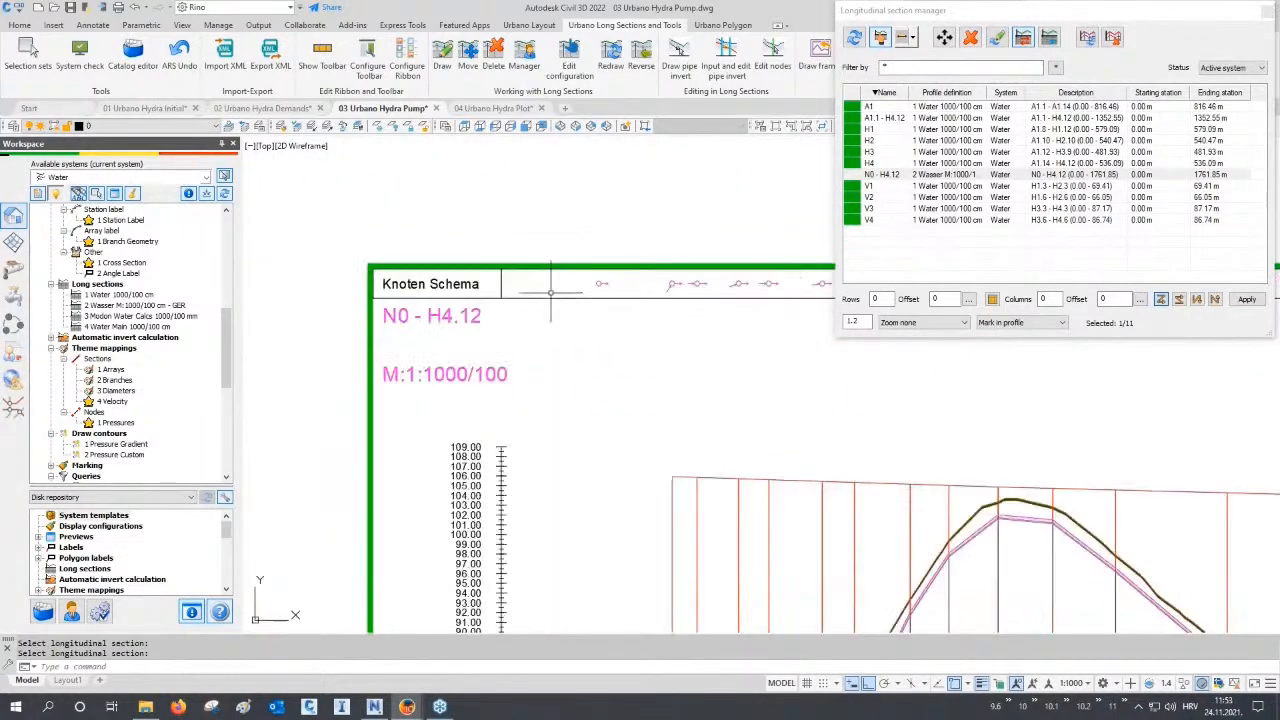
{"action": "middle_click_drag", "start_coordinate": [575, 292], "coordinate": [560, 384]}
{"action": "scroll", "coordinate": [717, 353], "scroll_direction": "up", "scroll_amount": 2}
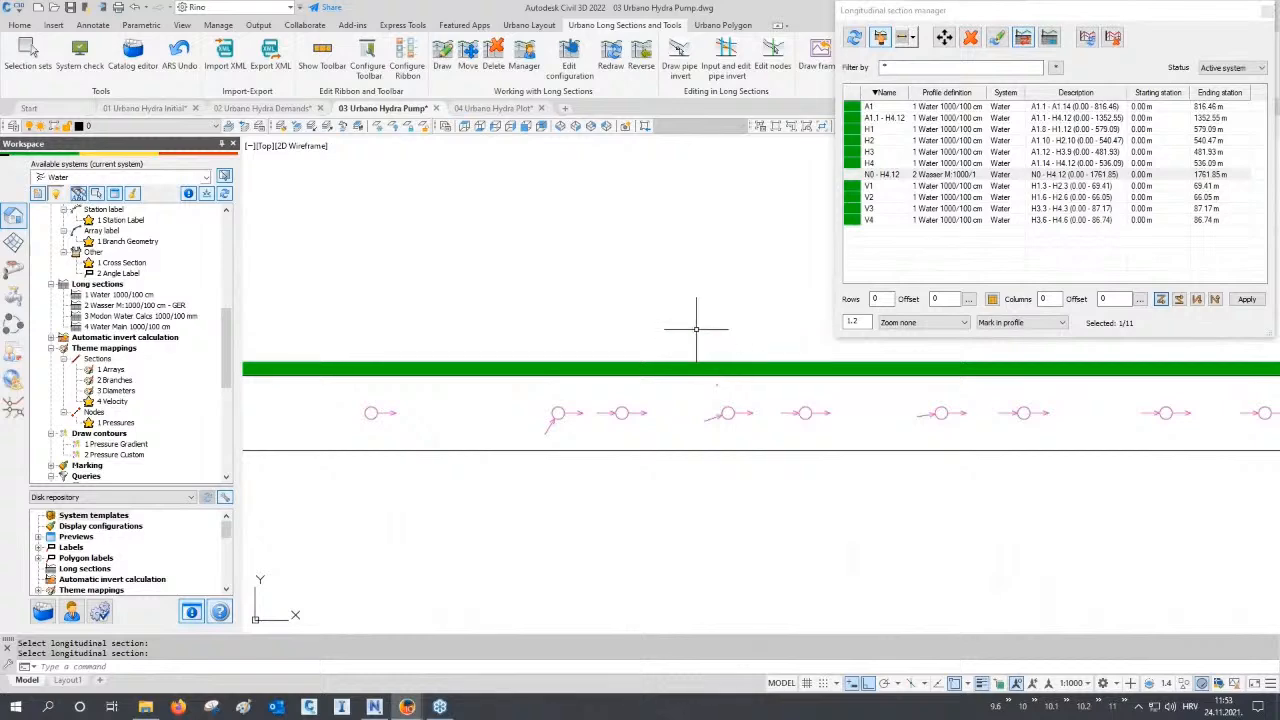
{"action": "scroll", "coordinate": [671, 274], "scroll_direction": "down", "scroll_amount": 5}
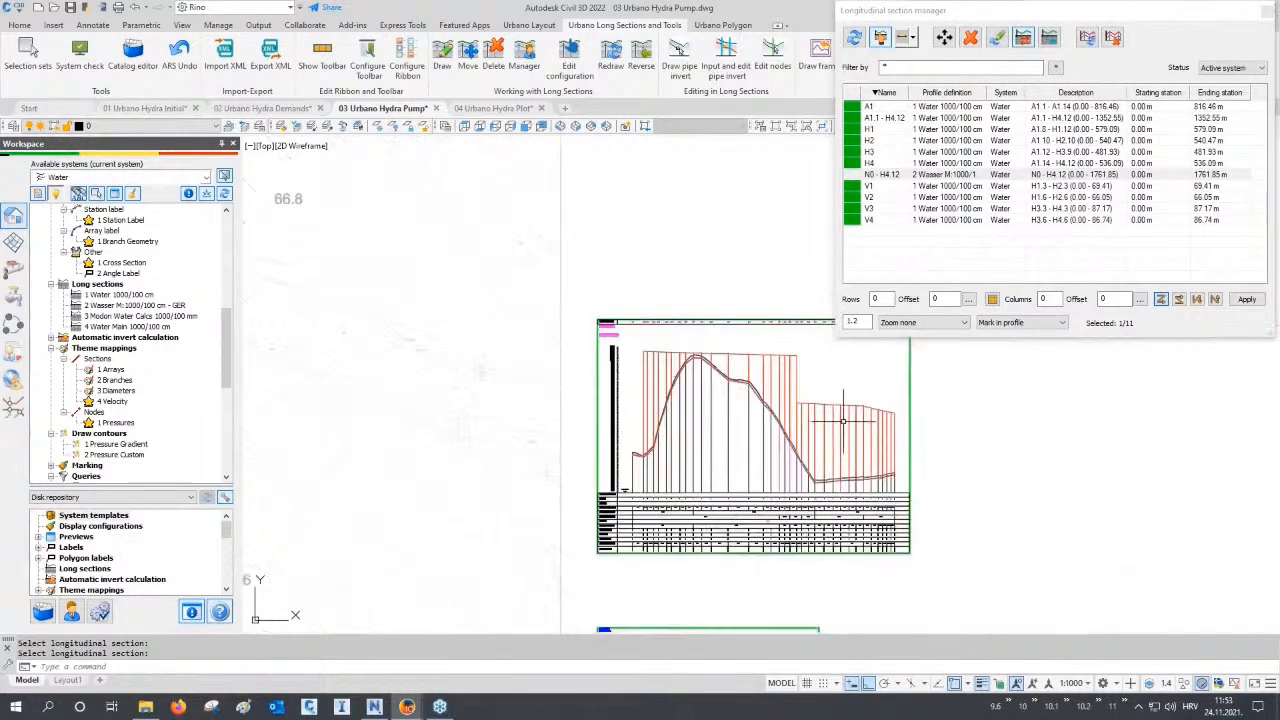
{"action": "scroll", "coordinate": [843, 421], "scroll_direction": "up", "scroll_amount": 2}
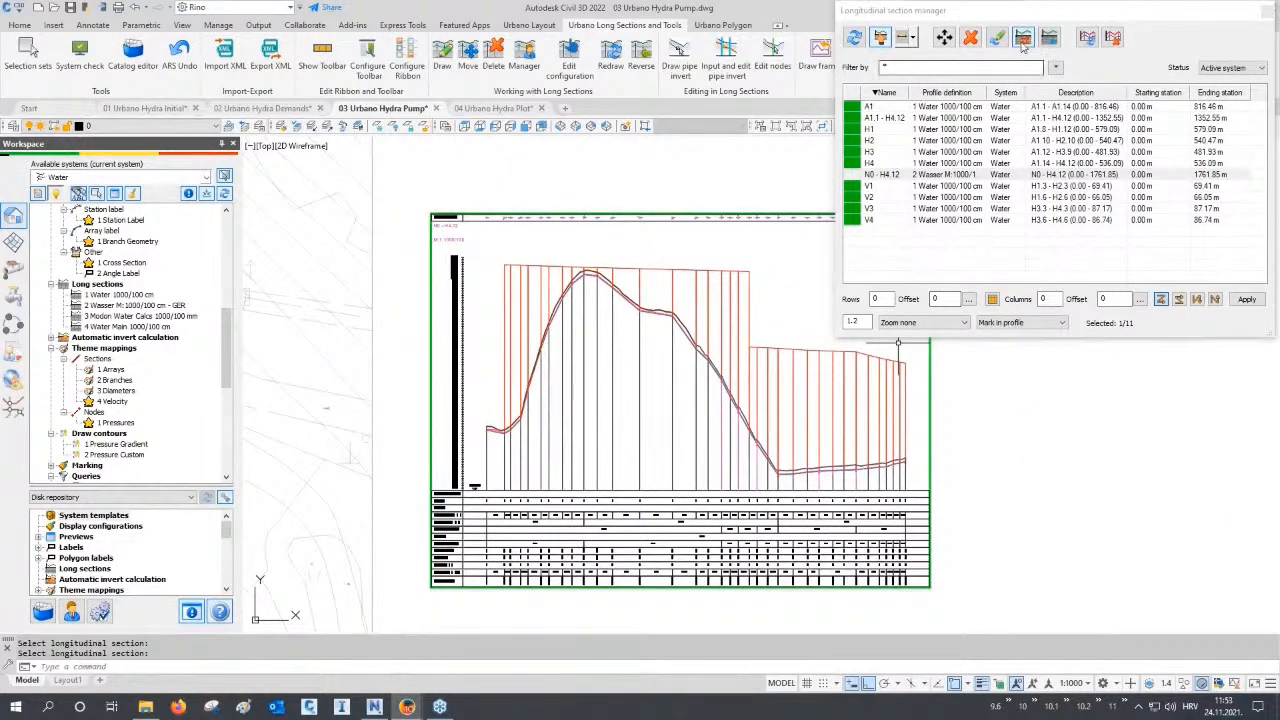
Switch the long section N0 - H4.12 to the profile definition 3 Modon Water Calcs 1000/100 mm.
{"action": "left_click", "coordinate": [1022, 38]}
{"action": "left_click", "coordinate": [1000, 144]}
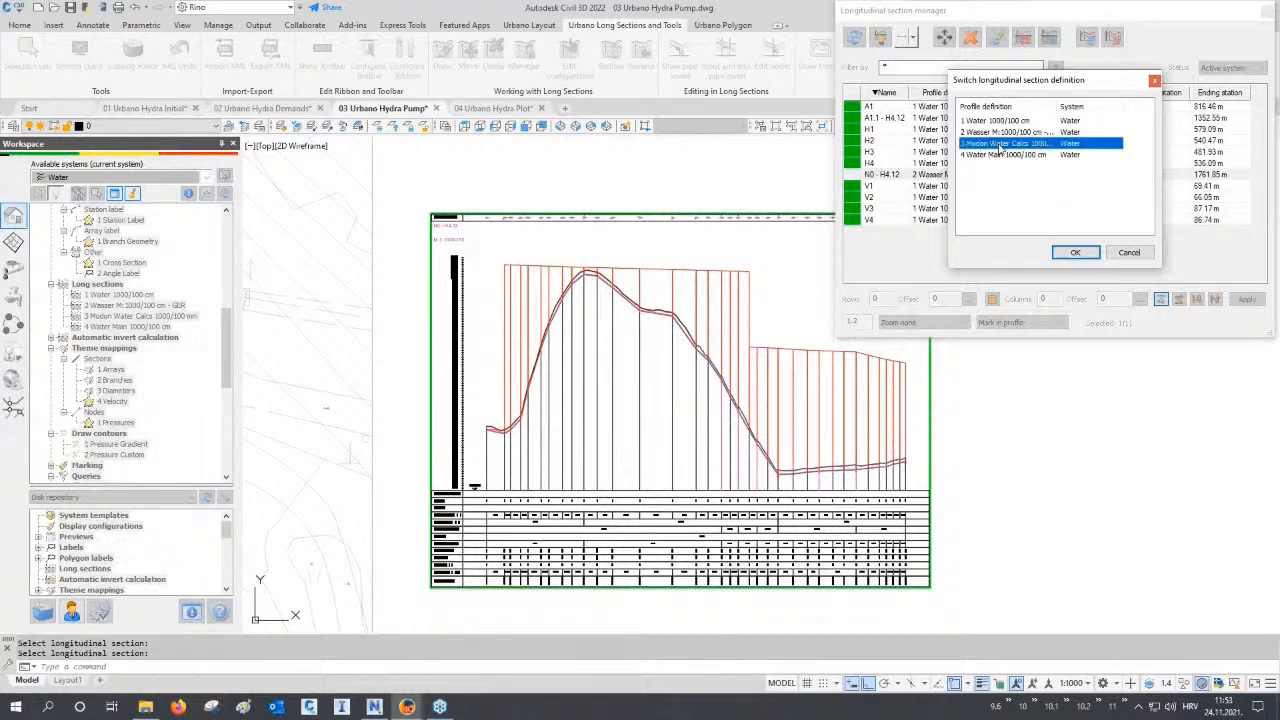
{"action": "left_click_drag", "start_coordinate": [1057, 106], "coordinate": [1087, 106]}
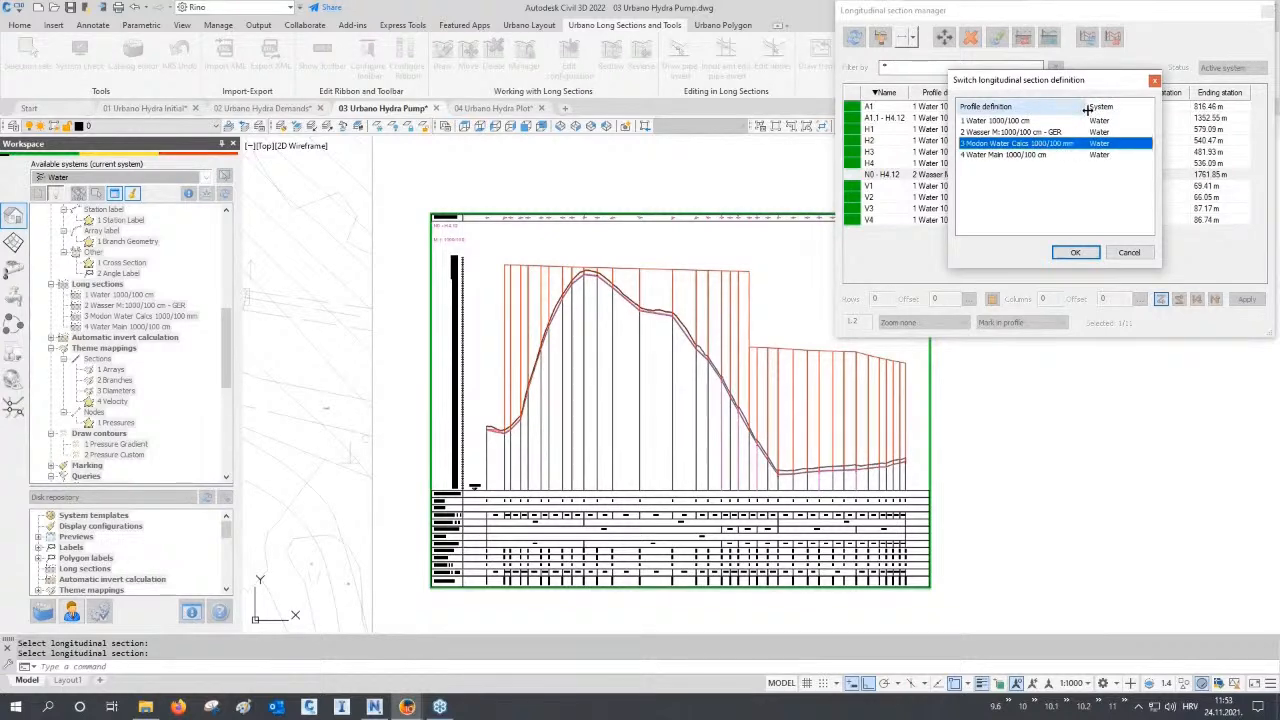
{"action": "left_click", "coordinate": [1076, 253]}
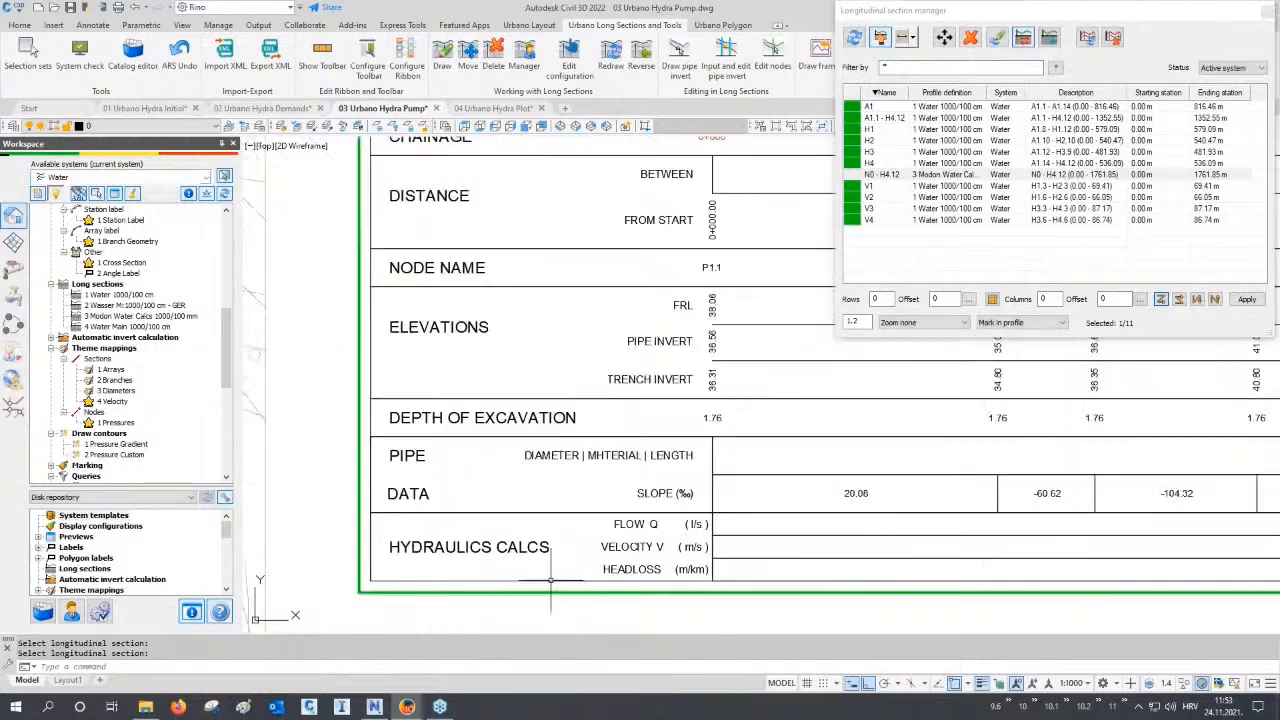
Examine the hydraulic calculation rows for flow, velocity and headloss, and the pipe crossing at a manhole in the redrawn long section.
{"action": "scroll", "coordinate": [543, 578], "scroll_direction": "up", "scroll_amount": 2}
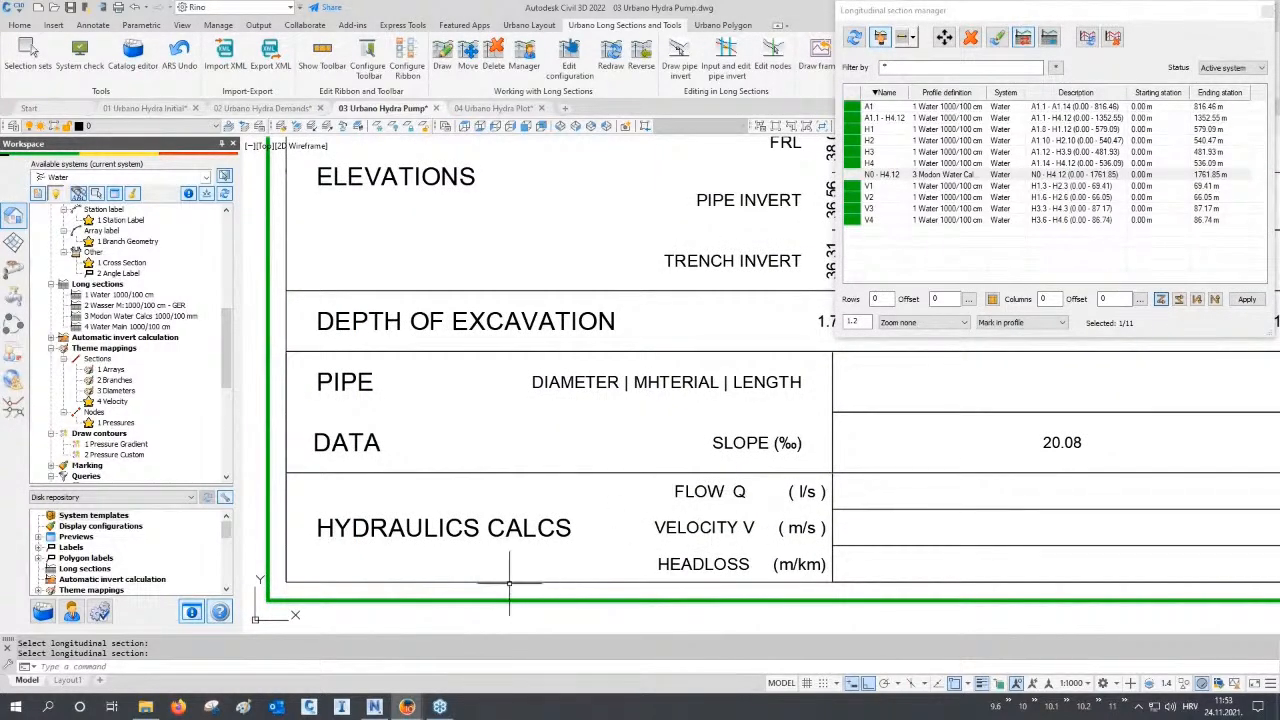
{"action": "scroll", "coordinate": [510, 583], "scroll_direction": "down", "scroll_amount": 3}
{"action": "scroll", "coordinate": [924, 577], "scroll_direction": "up", "scroll_amount": 4}
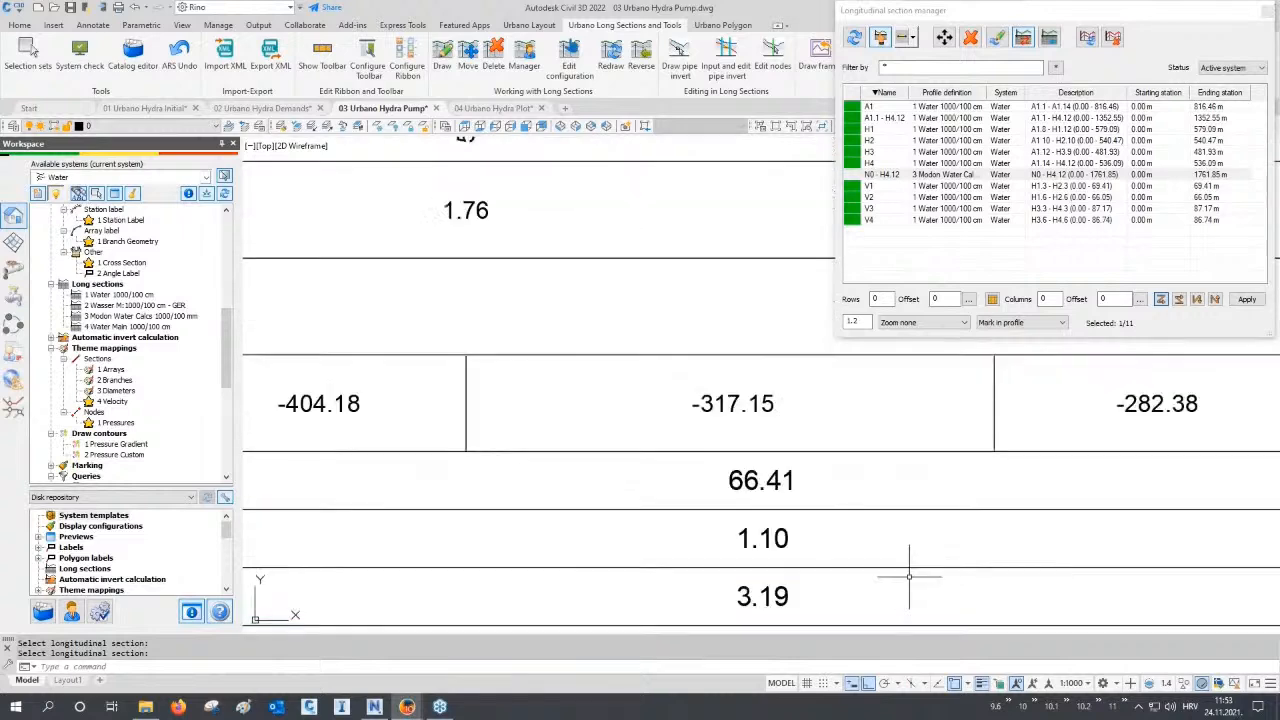
{"action": "scroll", "coordinate": [505, 583], "scroll_direction": "down", "scroll_amount": 5}
{"action": "scroll", "coordinate": [498, 590], "scroll_direction": "up", "scroll_amount": 3}
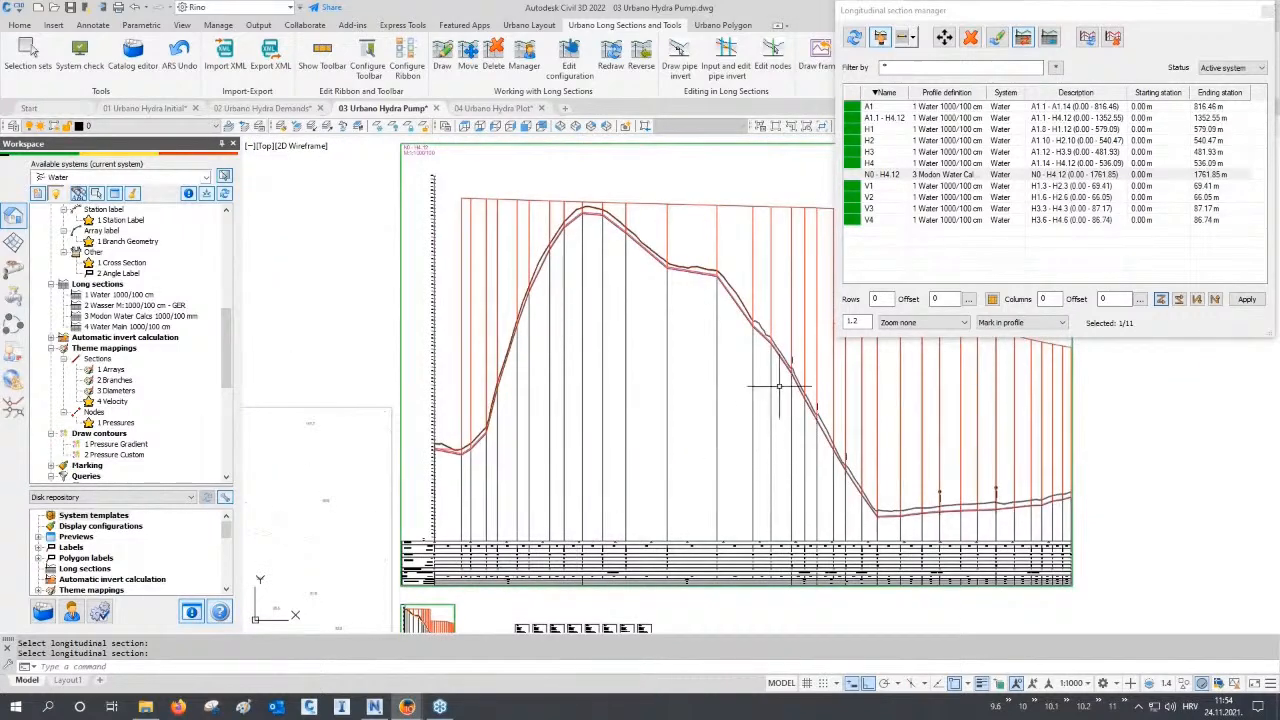
{"action": "scroll", "coordinate": [789, 386], "scroll_direction": "up", "scroll_amount": 3}
{"action": "scroll", "coordinate": [789, 390], "scroll_direction": "up", "scroll_amount": 2}
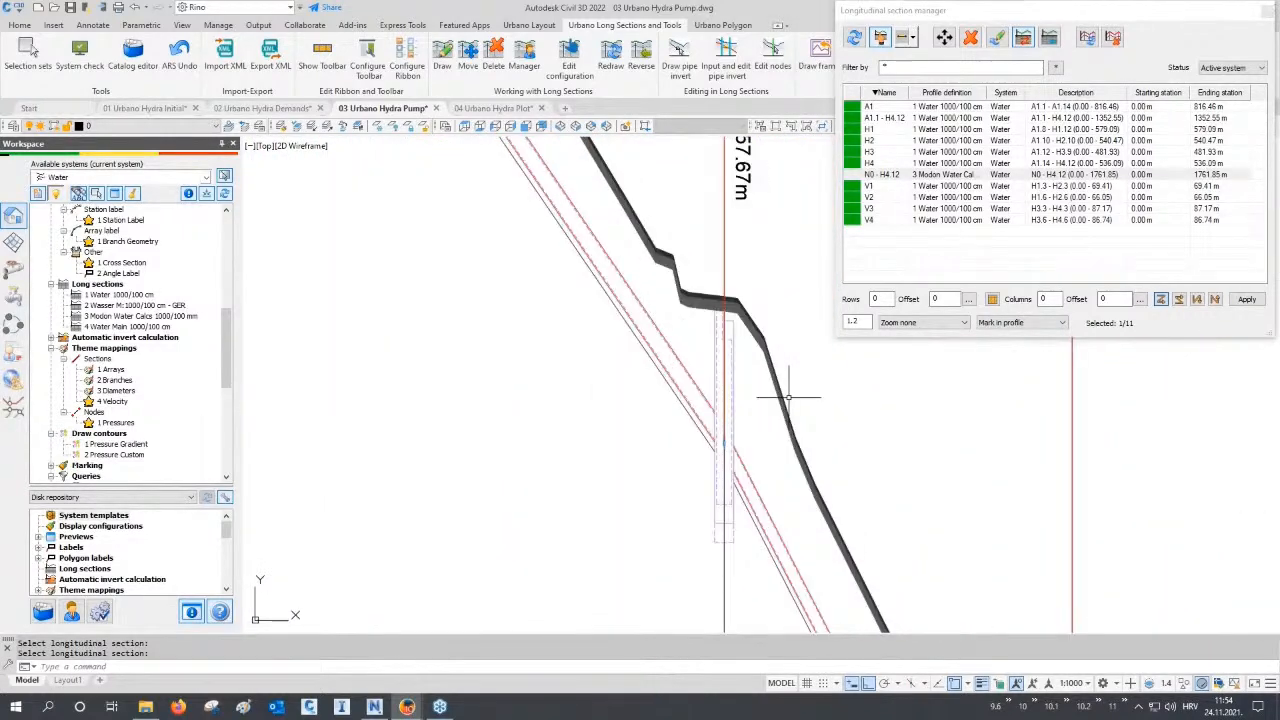
{"action": "scroll", "coordinate": [740, 392], "scroll_direction": "down", "scroll_amount": 5}
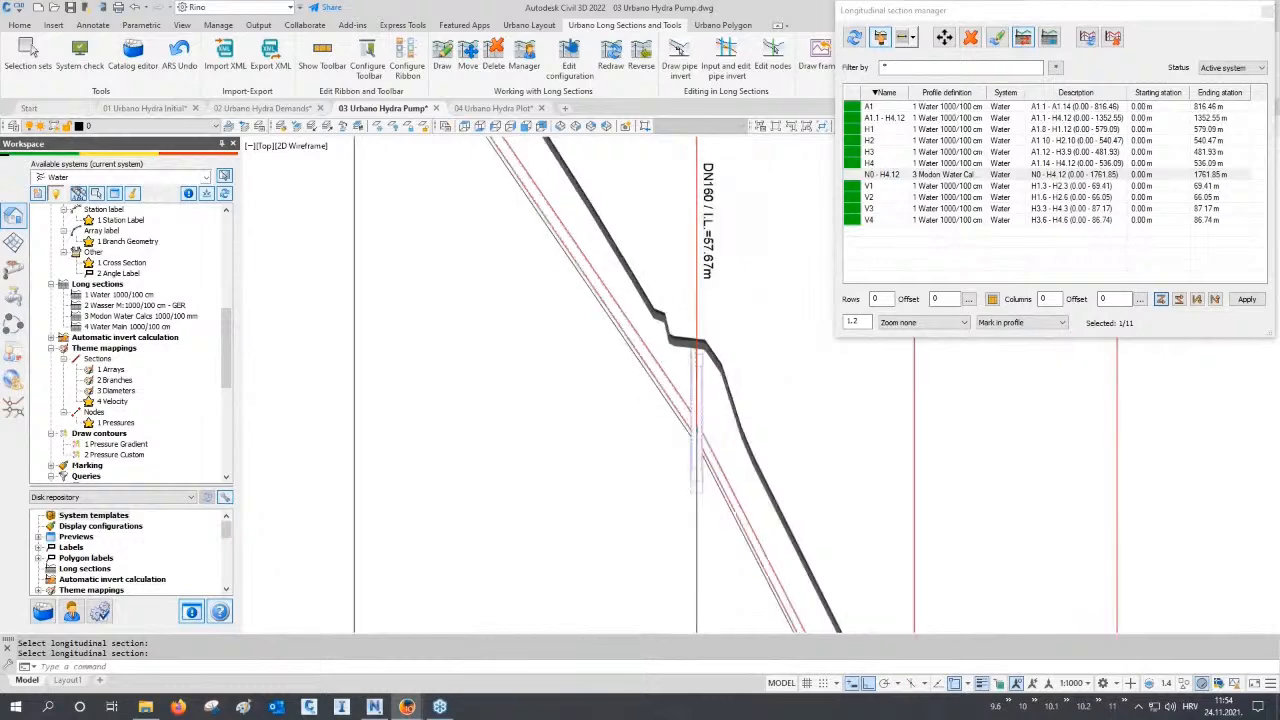
{"action": "middle_click_drag", "start_coordinate": [578, 454], "coordinate": [730, 408]}
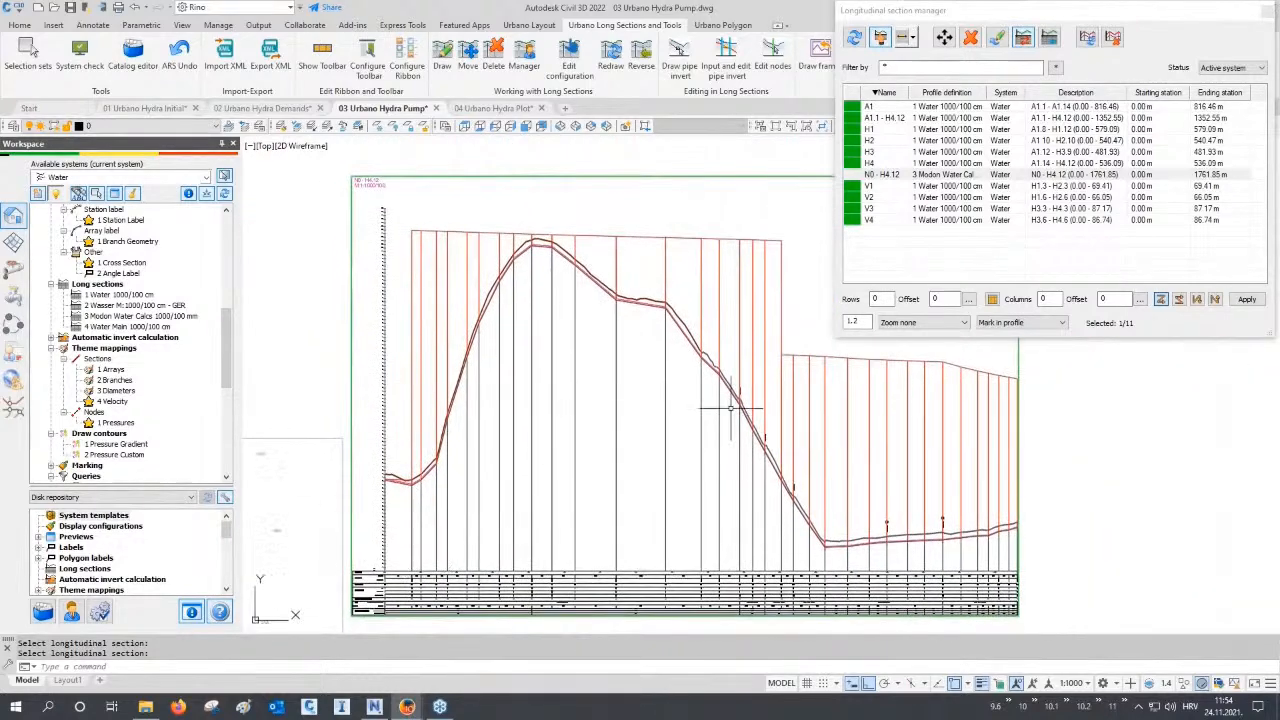
Close the Longitudinal section manager, switch to the 04 Urbano Hydra Plot drawing and examine the table of the N0 - H4.12 long section.
{"action": "left_click", "coordinate": [1265, 10]}
{"action": "left_click", "coordinate": [515, 109]}
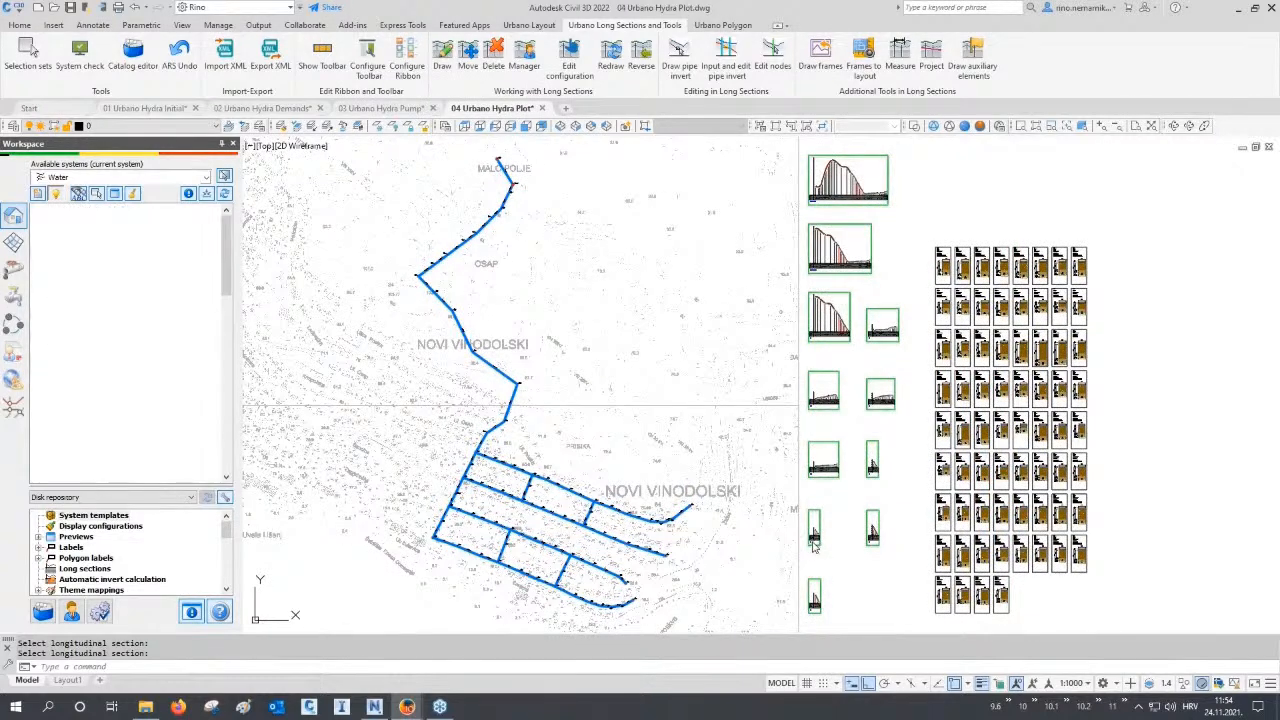
{"action": "middle_click_drag", "start_coordinate": [861, 241], "coordinate": [800, 411]}
{"action": "scroll", "coordinate": [791, 349], "scroll_direction": "up", "scroll_amount": 2}
{"action": "scroll", "coordinate": [790, 349], "scroll_direction": "up", "scroll_amount": 10}
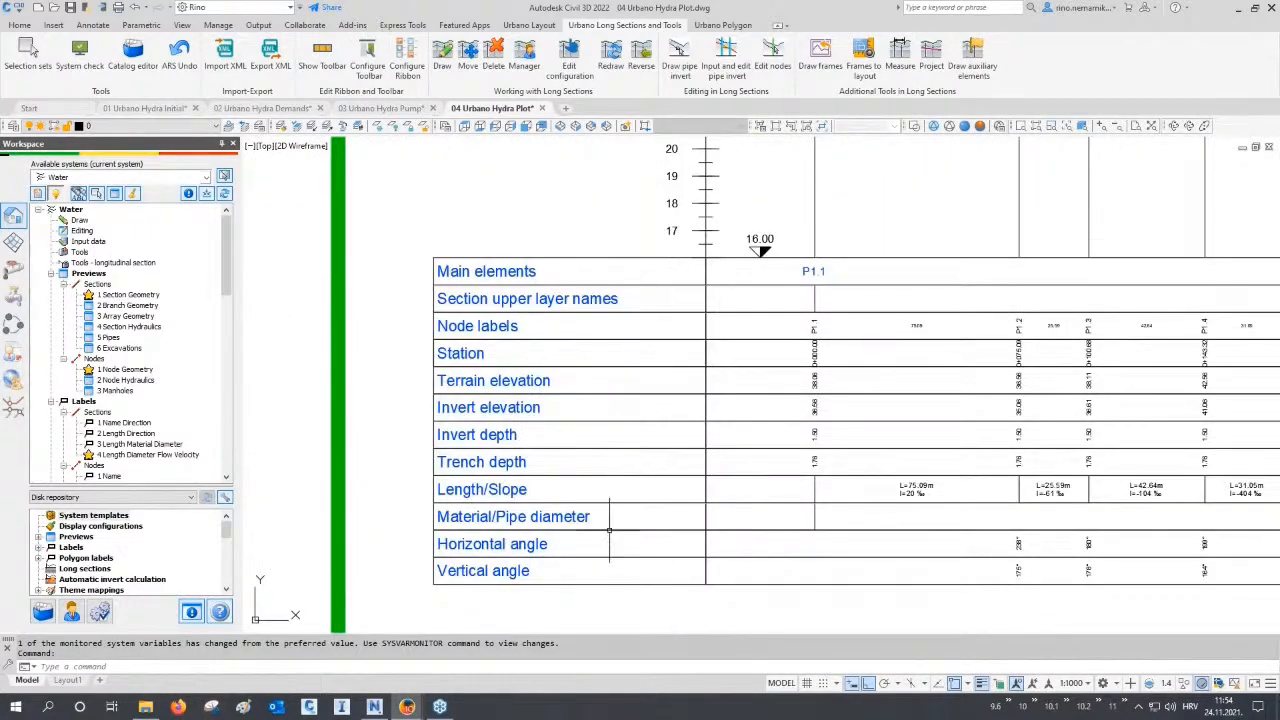
{"action": "scroll", "coordinate": [460, 540], "scroll_direction": "down", "scroll_amount": 6}
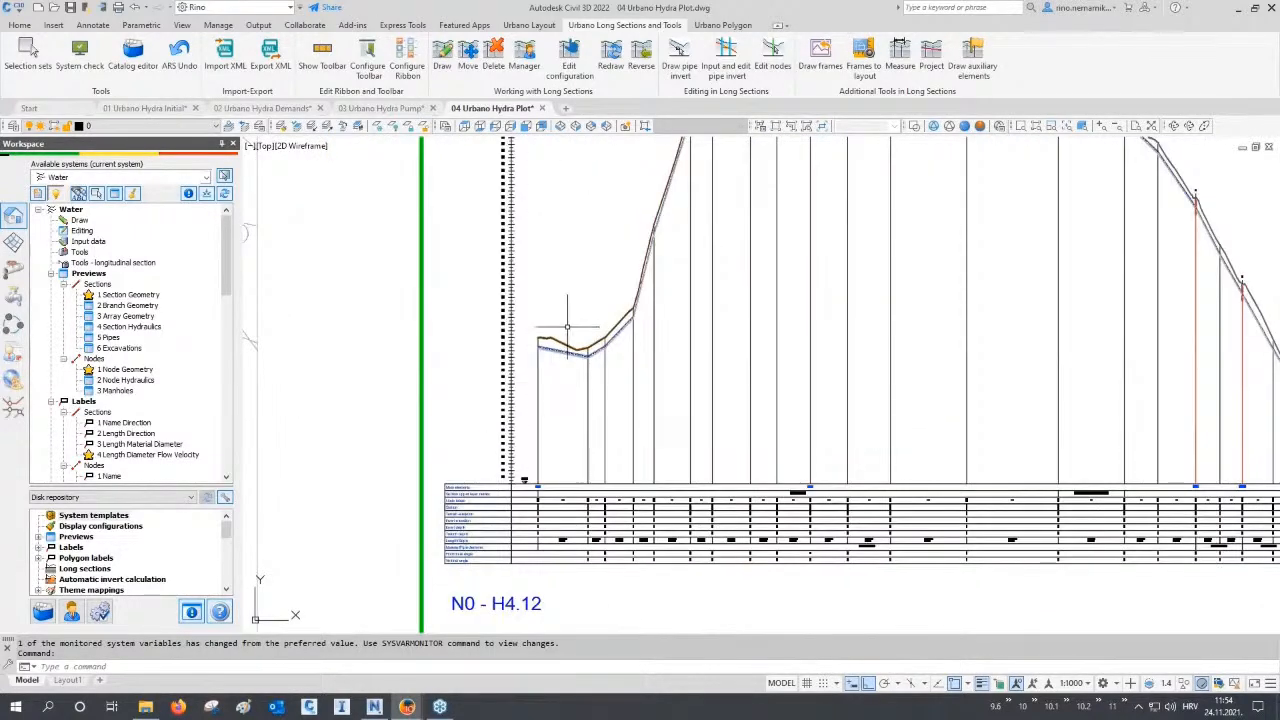
Draw plot frames on the long sections using the Height 29.7 cm paper format, 77.4 cm maximum frame width and automatic drawing options.
{"action": "scroll", "coordinate": [565, 345], "scroll_direction": "up", "scroll_amount": 8}
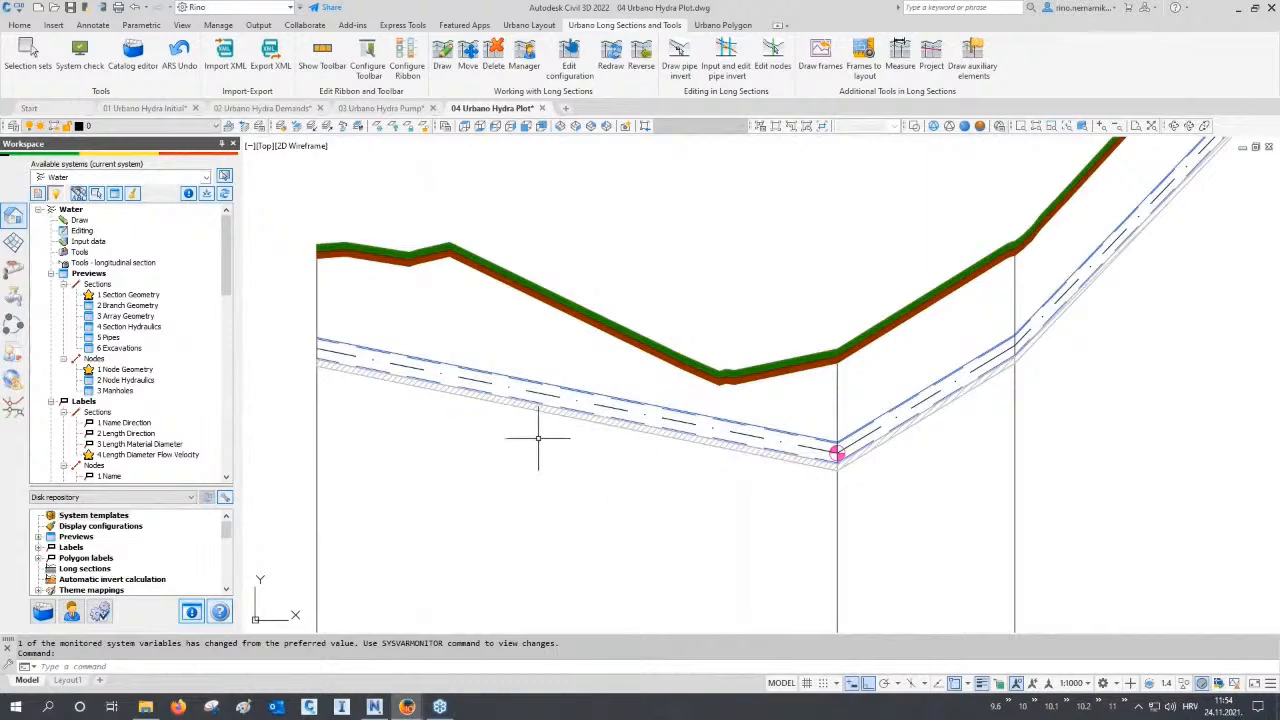
{"action": "scroll", "coordinate": [535, 433], "scroll_direction": "down", "scroll_amount": 6}
{"action": "scroll", "coordinate": [539, 445], "scroll_direction": "down", "scroll_amount": 2}
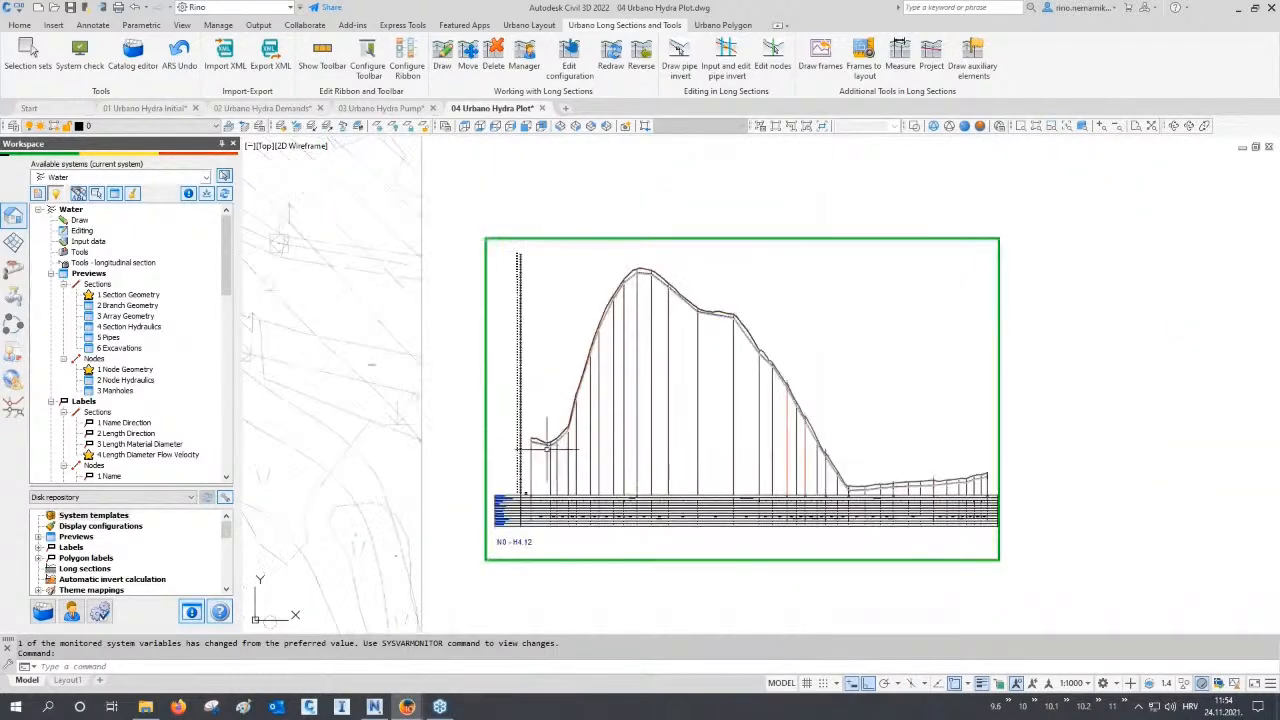
{"action": "mouse_move", "coordinate": [651, 467]}
{"action": "middle_mouse_down"}
{"action": "mouse_move", "coordinate": [560, 422]}
{"action": "mouse_move", "coordinate": [471, 298]}
{"action": "middle_mouse_up"}
{"action": "scroll", "coordinate": [577, 436], "scroll_direction": "down", "scroll_amount": 5}
{"action": "middle_click_drag", "start_coordinate": [457, 440], "coordinate": [408, 423]}
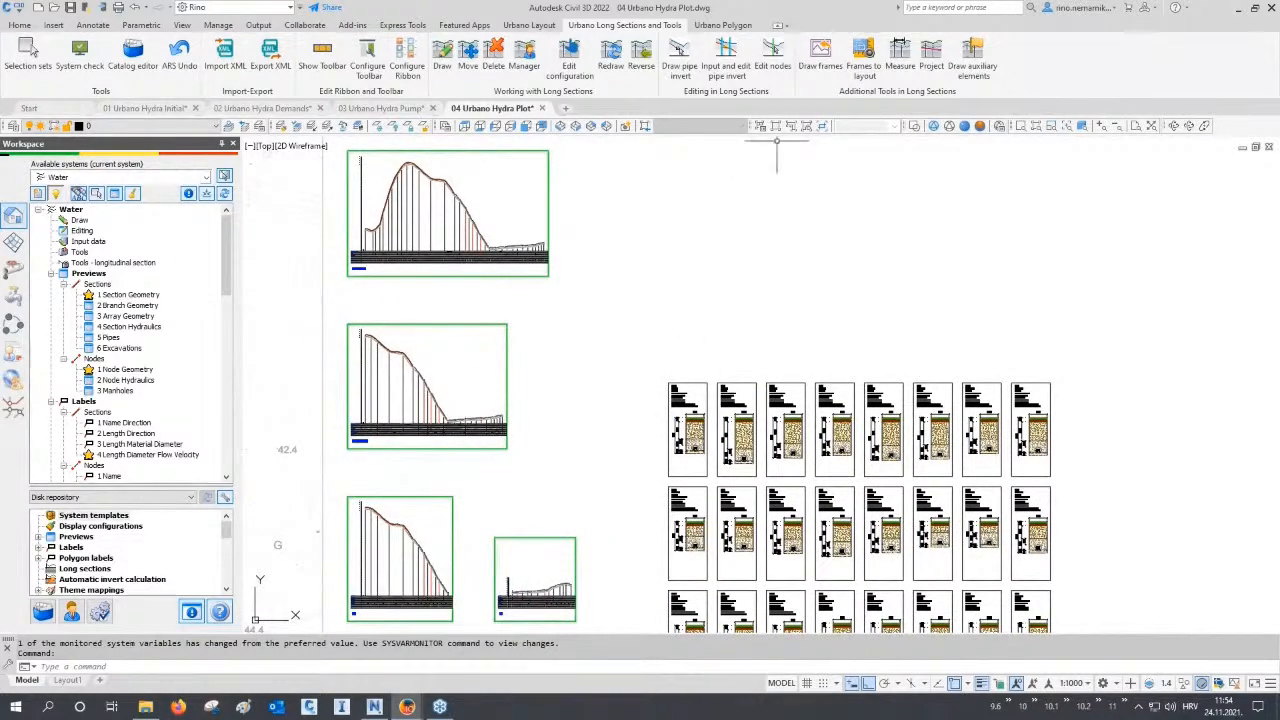
{"action": "left_click", "coordinate": [818, 58]}
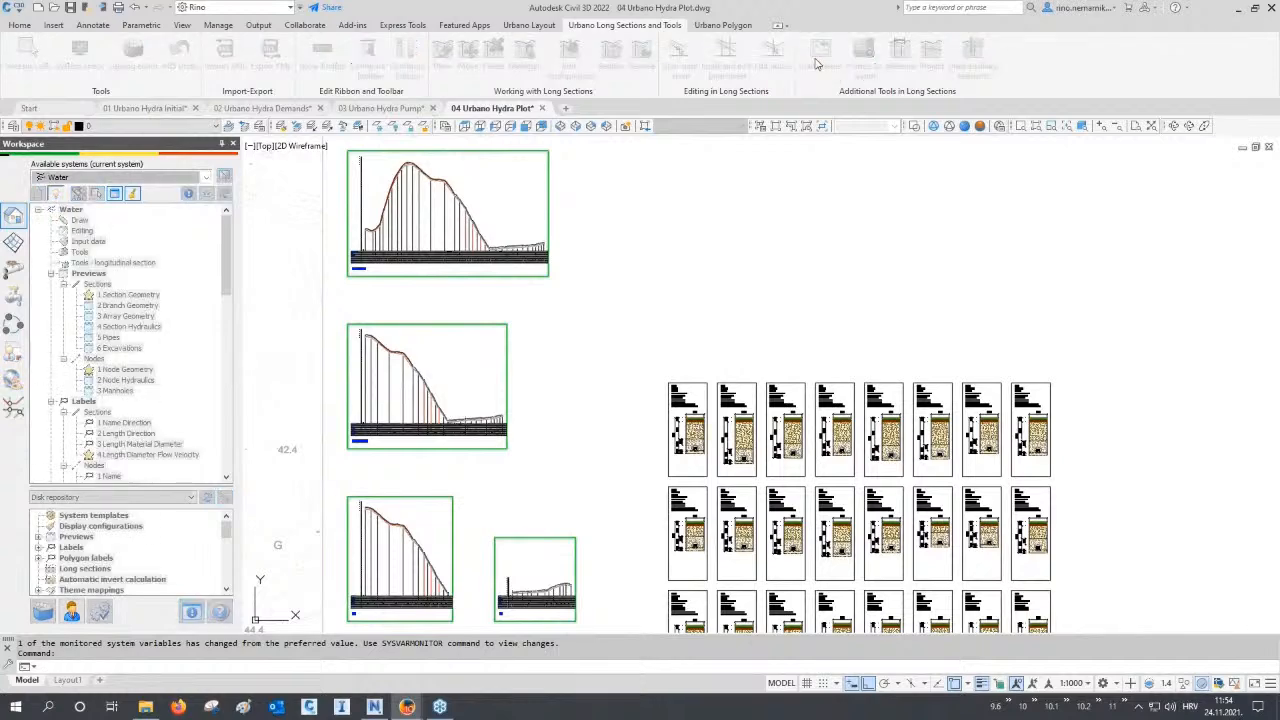
{"action": "left_click_drag", "start_coordinate": [711, 119], "coordinate": [773, 130]}
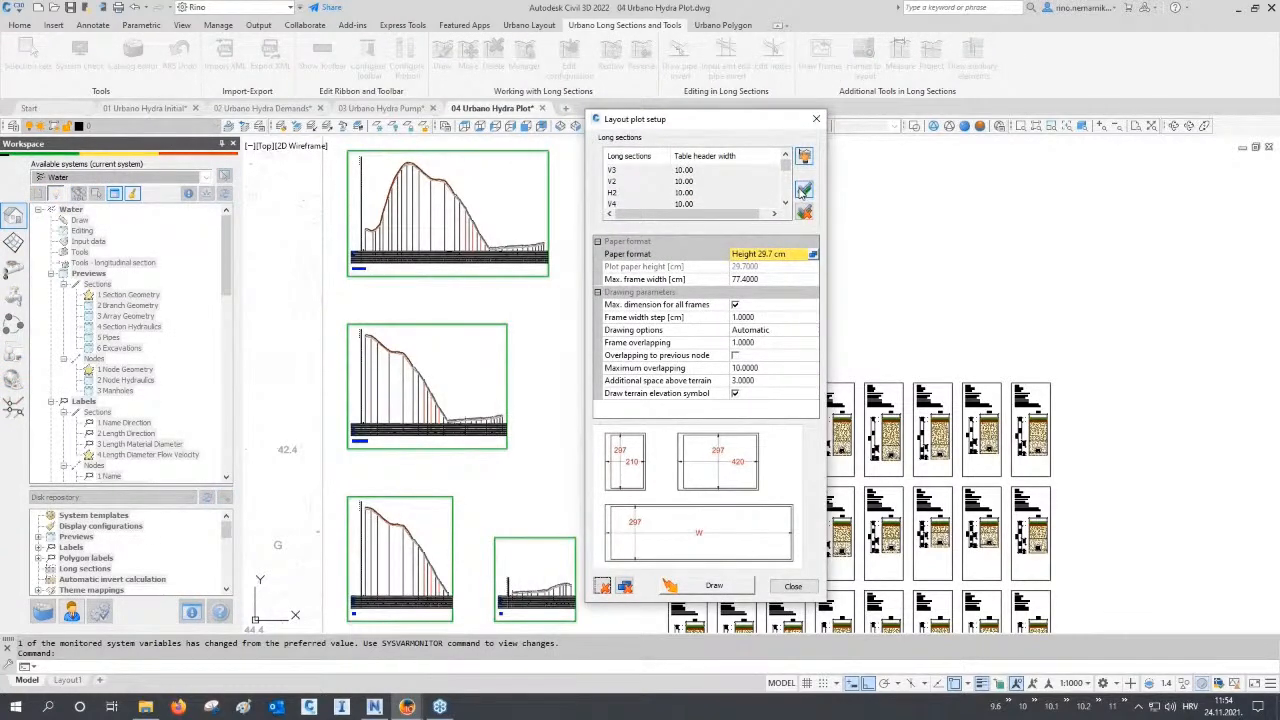
{"action": "left_click", "coordinate": [664, 256]}
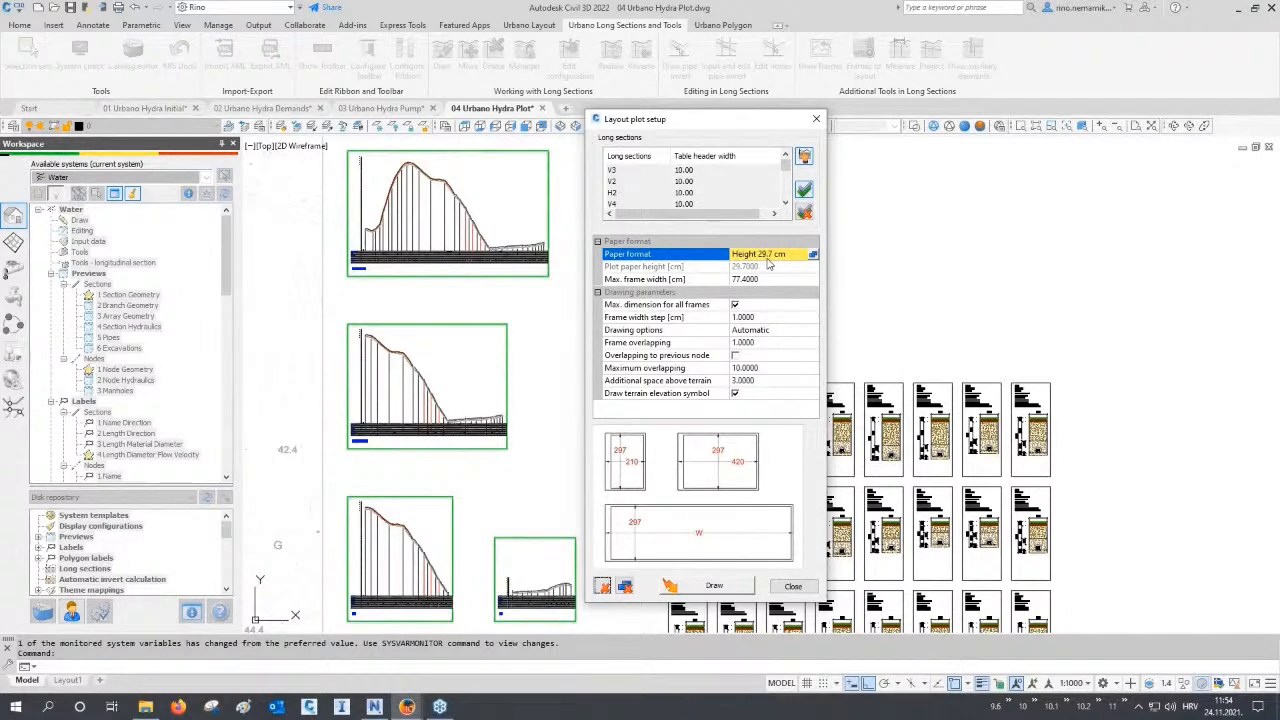
{"action": "left_click", "coordinate": [731, 583]}
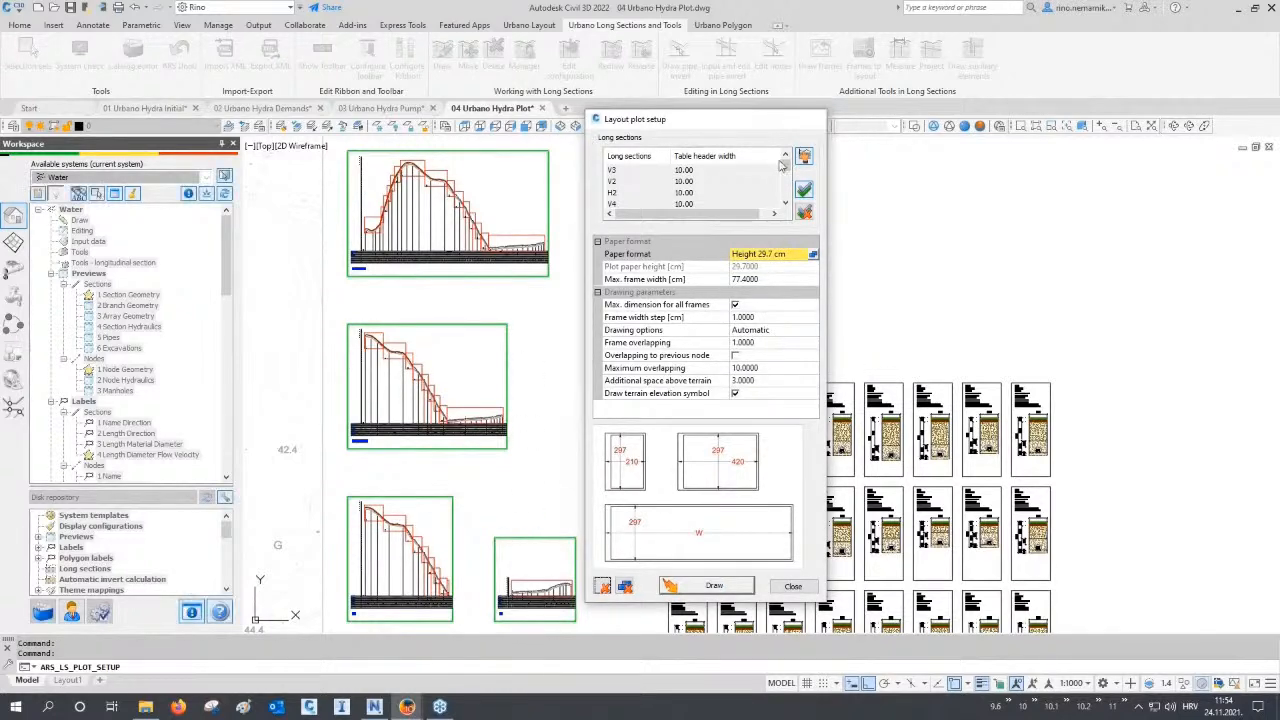
{"action": "left_click", "coordinate": [817, 120]}
Examine the plot frames drawn along the A1 and H1 long sections.
{"action": "middle_click_drag", "start_coordinate": [422, 423], "coordinate": [503, 423]}
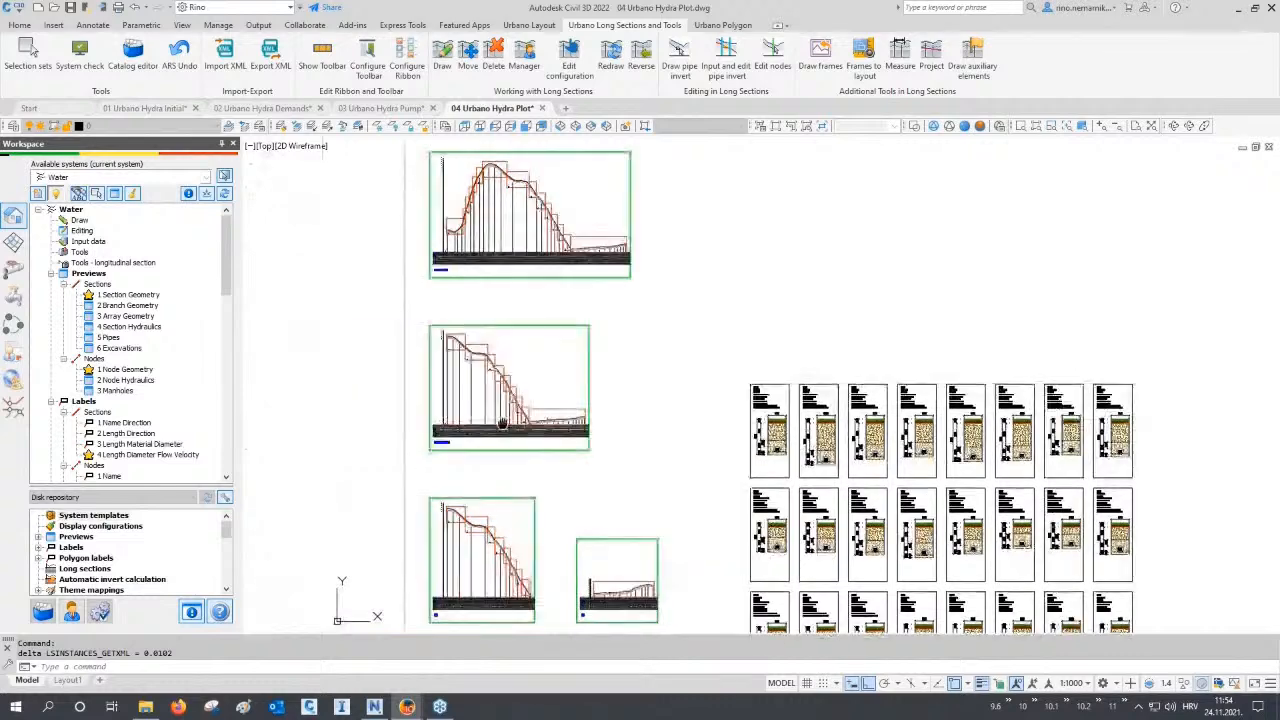
{"action": "middle_click_drag", "start_coordinate": [473, 503], "coordinate": [494, 443]}
{"action": "scroll", "coordinate": [489, 305], "scroll_direction": "up", "scroll_amount": 5}
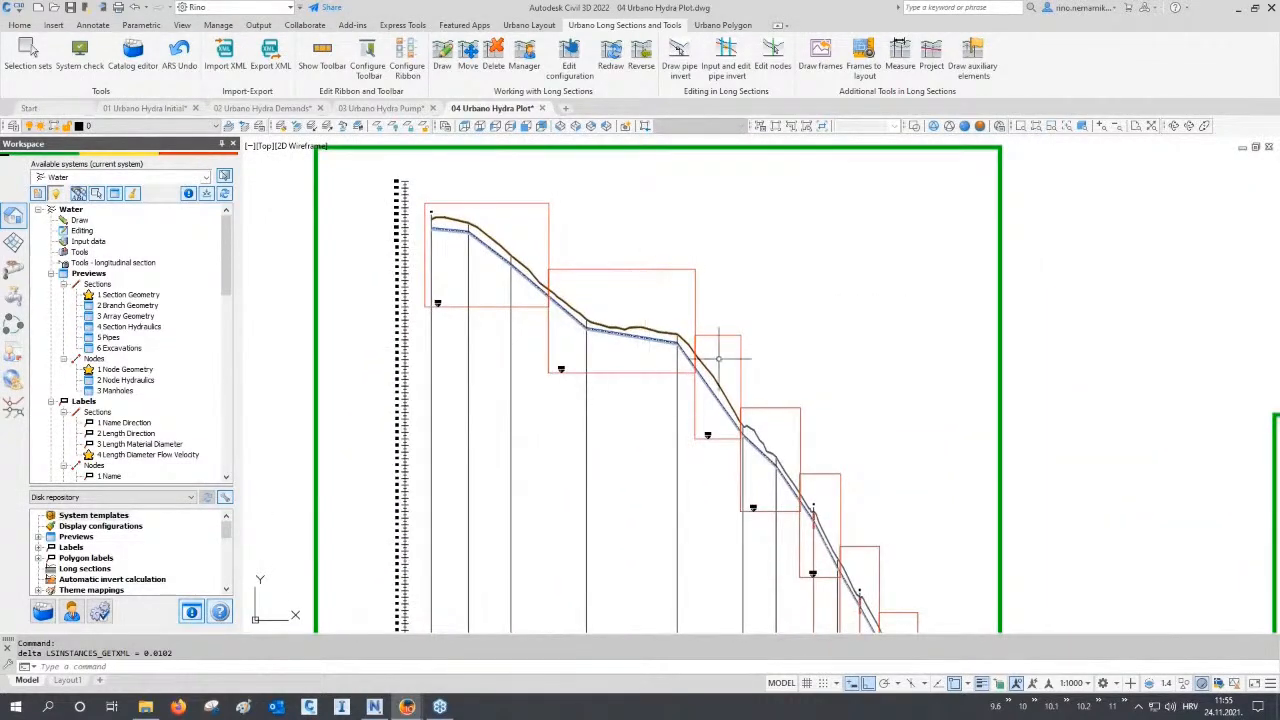
{"action": "middle_click_drag", "start_coordinate": [721, 461], "coordinate": [681, 358]}
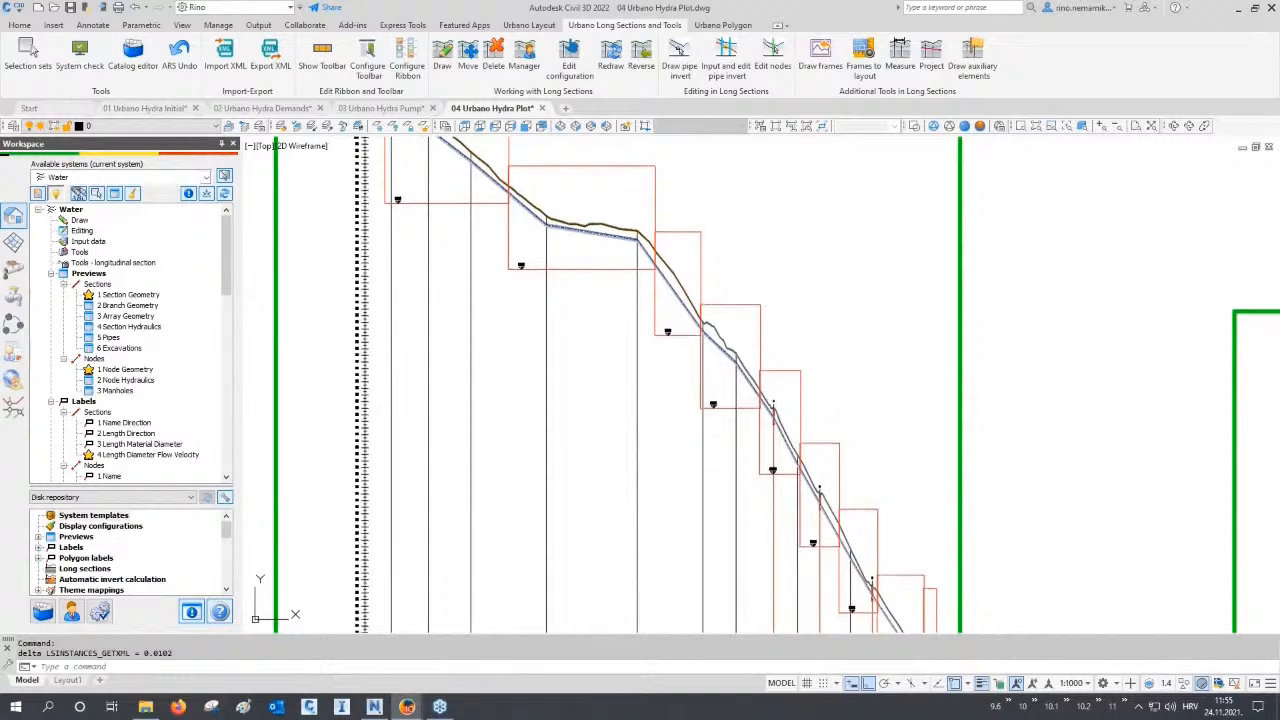
{"action": "middle_click_drag", "start_coordinate": [774, 487], "coordinate": [649, 395]}
{"action": "scroll", "coordinate": [575, 390], "scroll_direction": "down", "scroll_amount": 4}
{"action": "scroll", "coordinate": [800, 465], "scroll_direction": "up", "scroll_amount": 5}
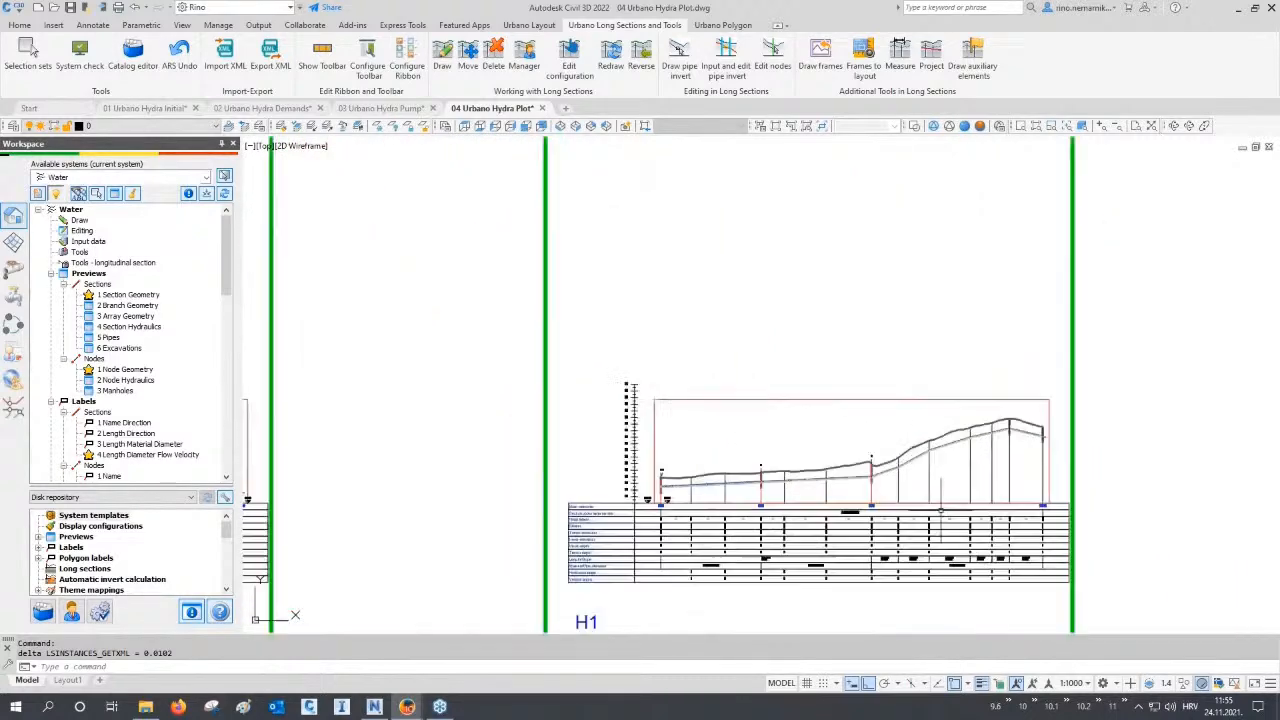
{"action": "scroll", "coordinate": [755, 421], "scroll_direction": "down", "scroll_amount": 5}
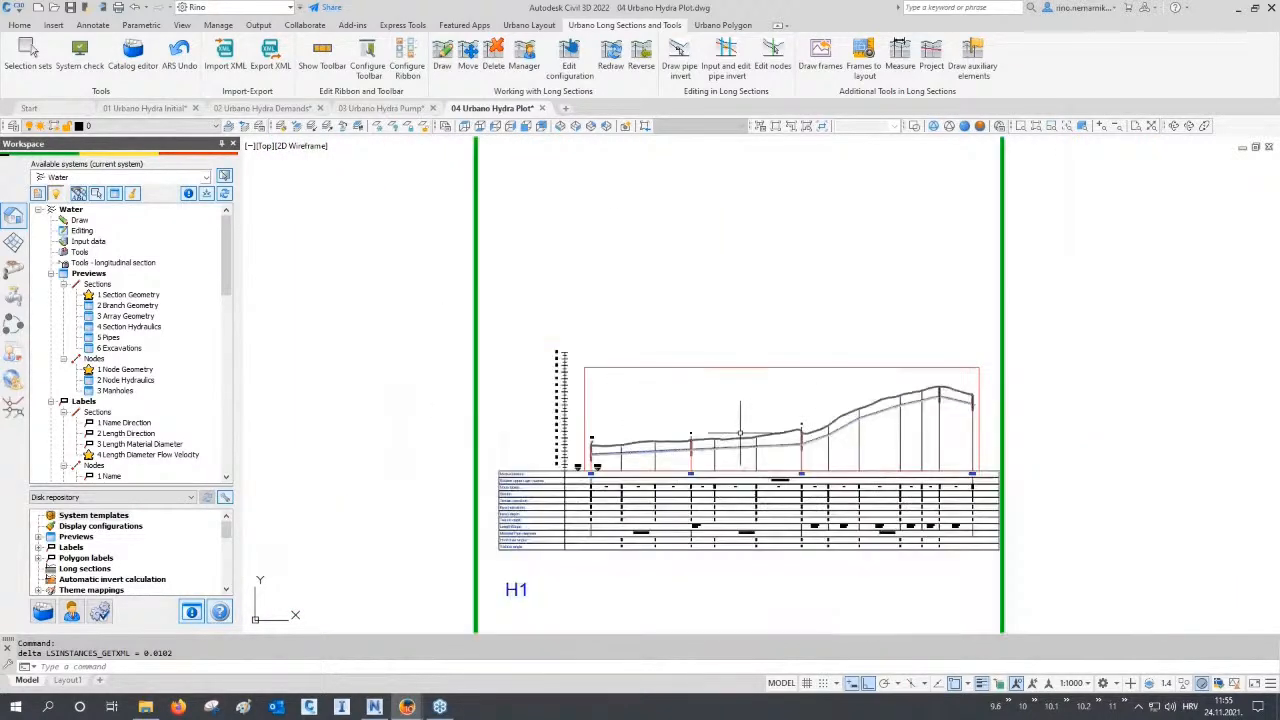
{"action": "middle_click_drag", "start_coordinate": [546, 438], "coordinate": [680, 521]}
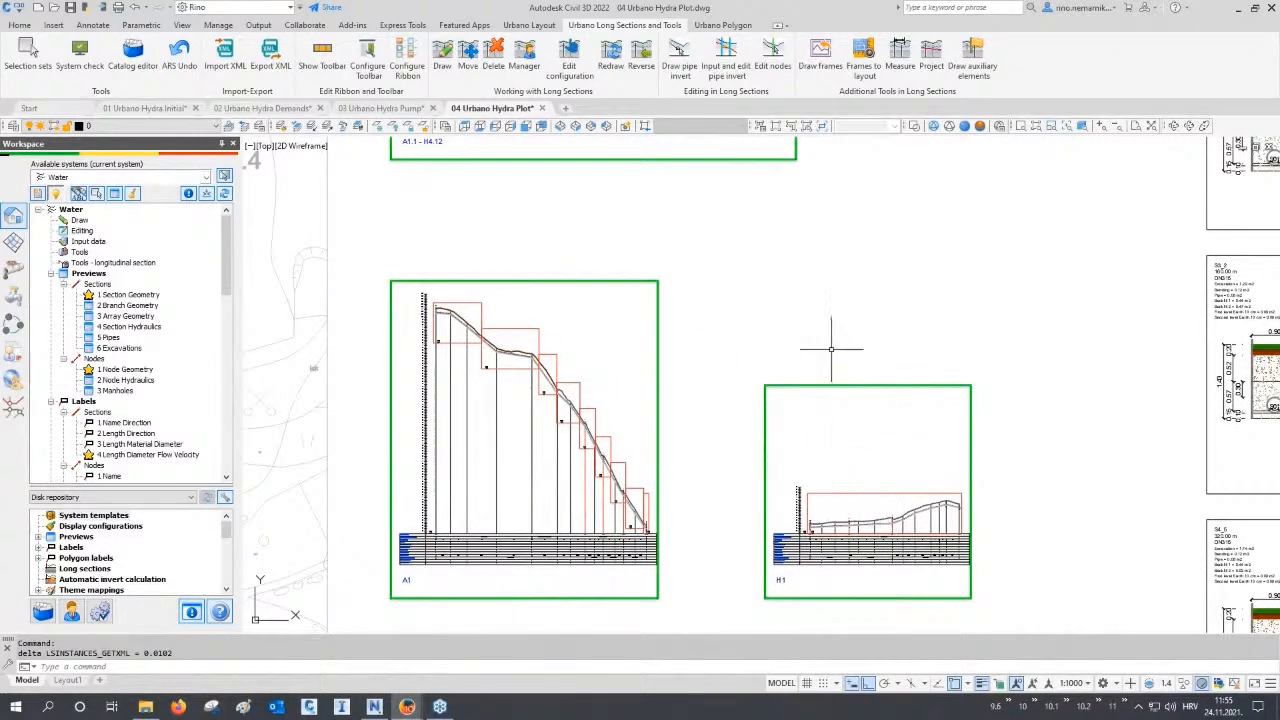
Create print layouts from the frames of long sections A1 and H1, based on the existing Layout1 and named after the profiles.
{"action": "left_click", "coordinate": [866, 70]}
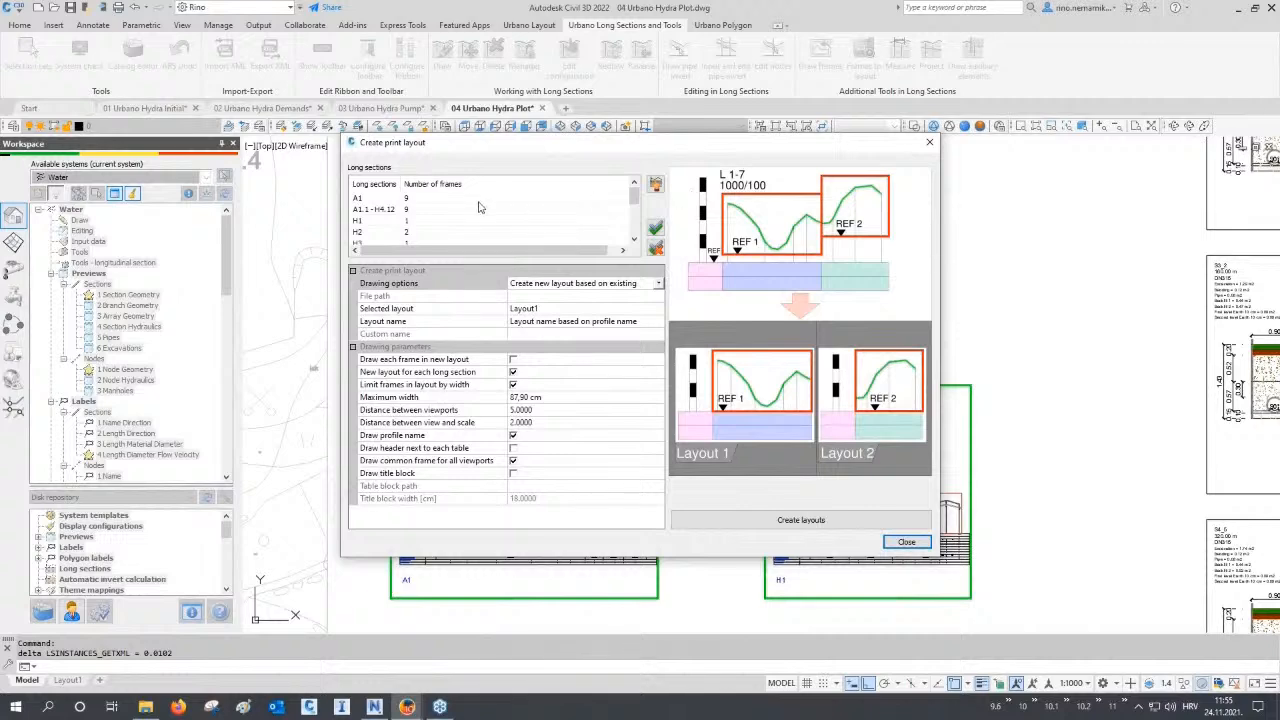
{"action": "left_click", "coordinate": [656, 186]}
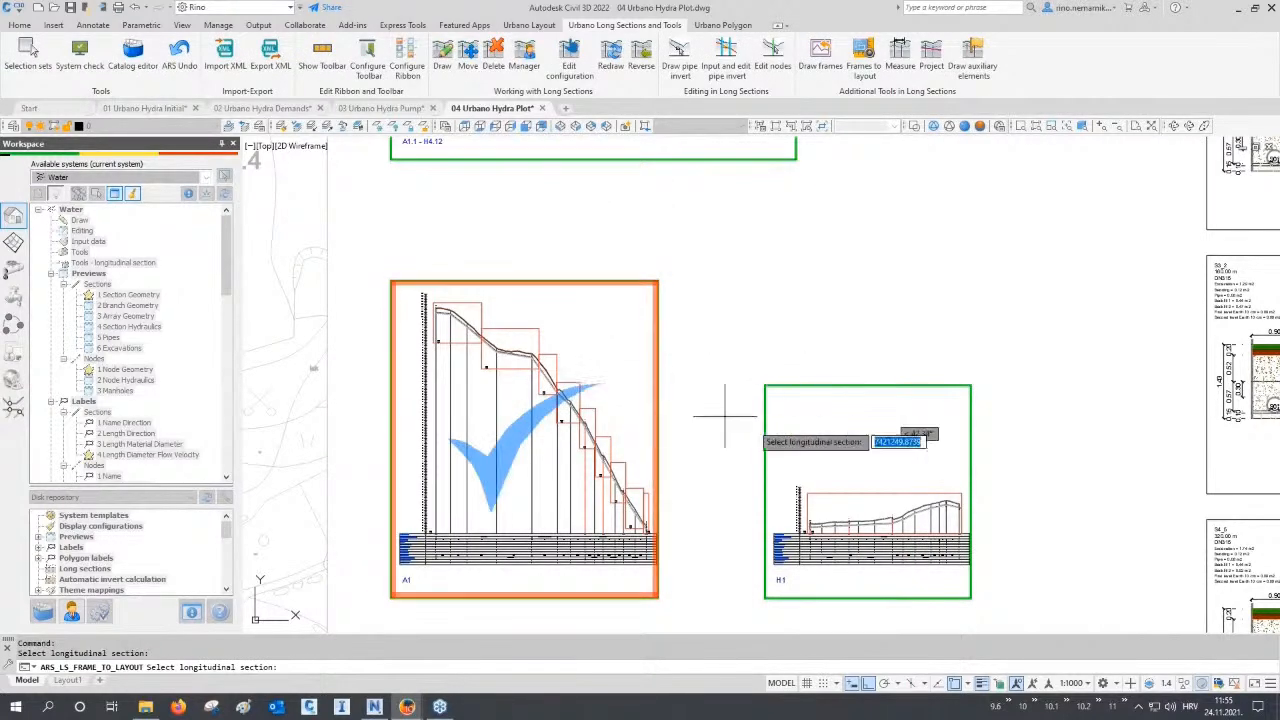
{"action": "left_click", "coordinate": [829, 530]}
{"action": "key", "text": "Return"}
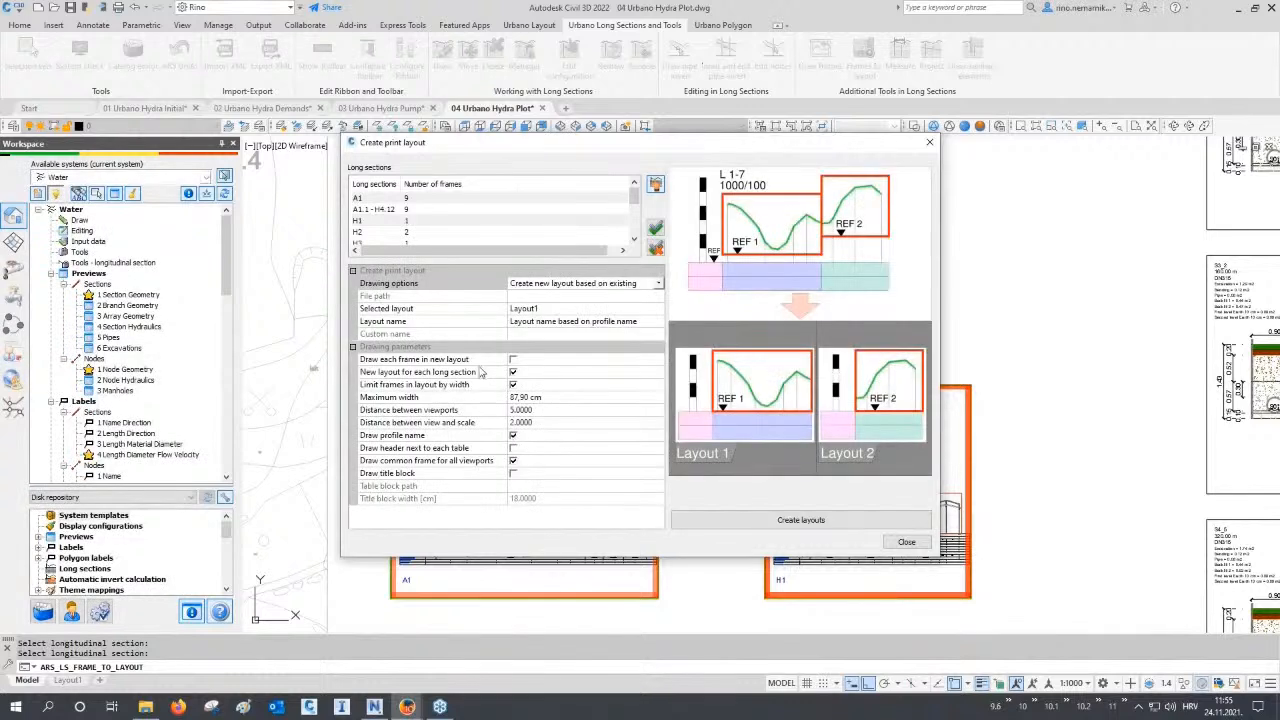
{"action": "left_click", "coordinate": [436, 309]}
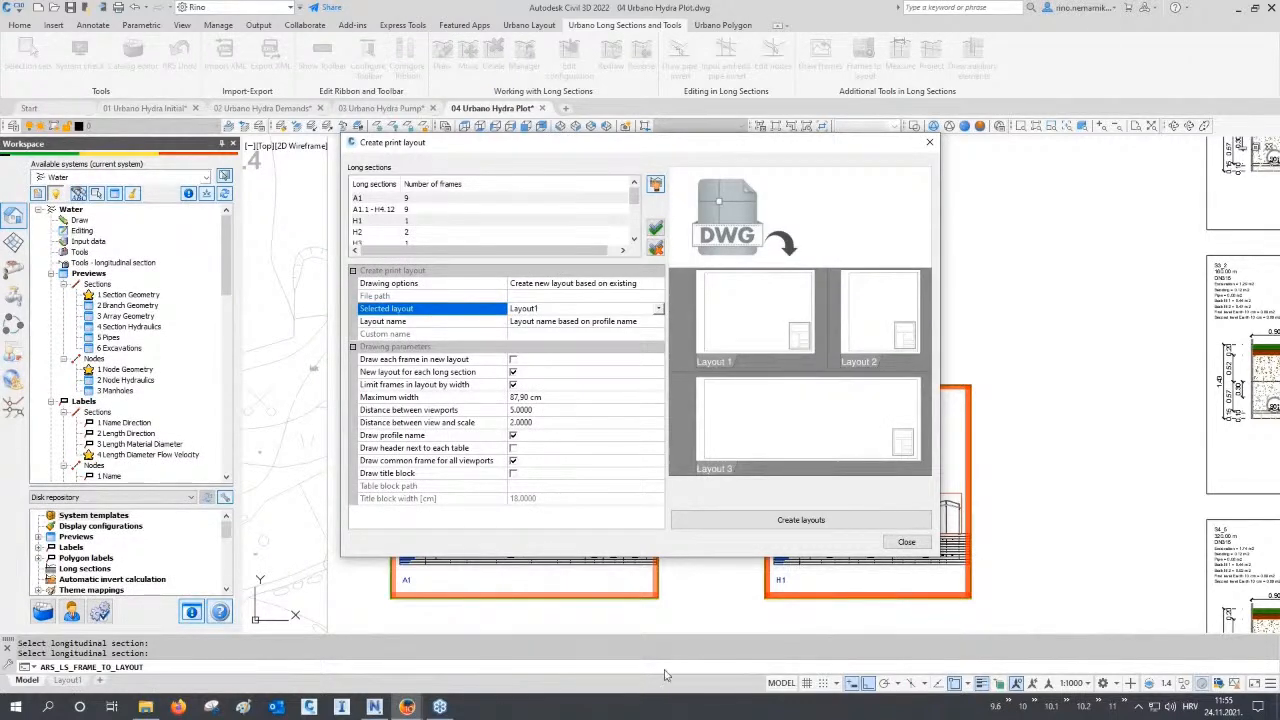
{"action": "left_click", "coordinate": [787, 524]}
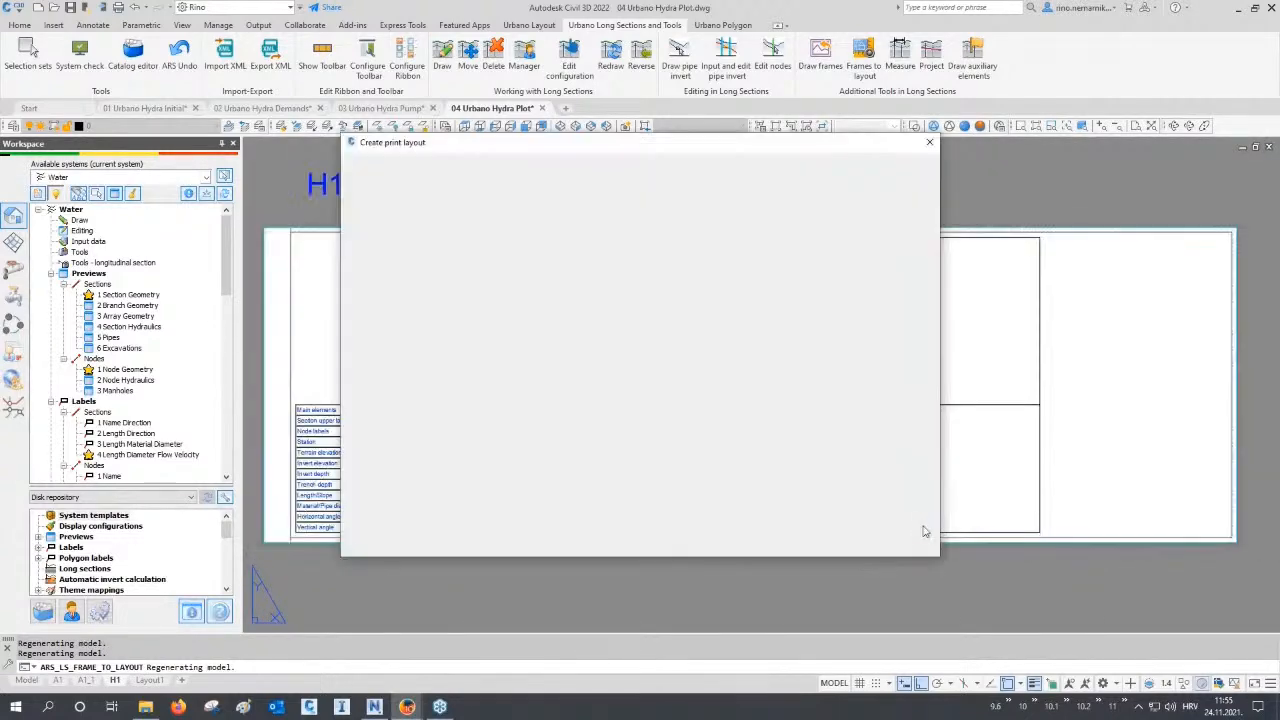
{"action": "left_click", "coordinate": [906, 542]}
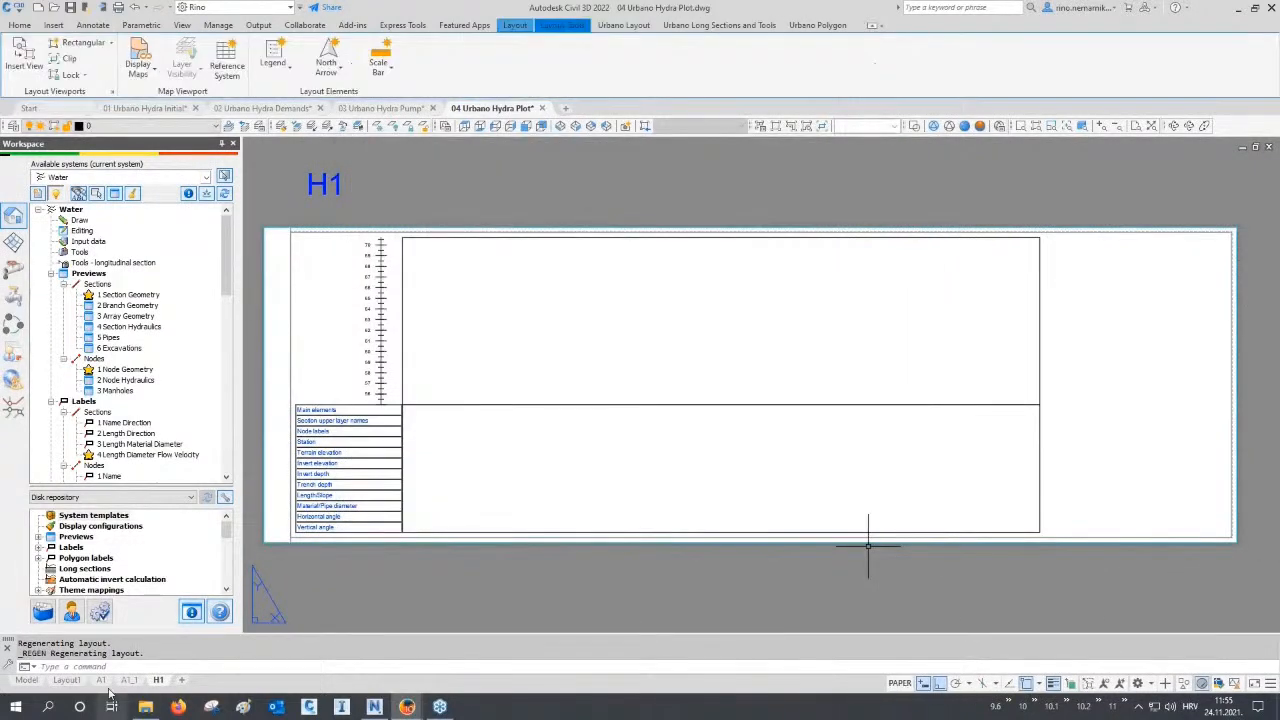
Examine the layouts A1, A1_1 and H1, including the H1 table, and return to the whole network in model space.
{"action": "left_click", "coordinate": [102, 680]}
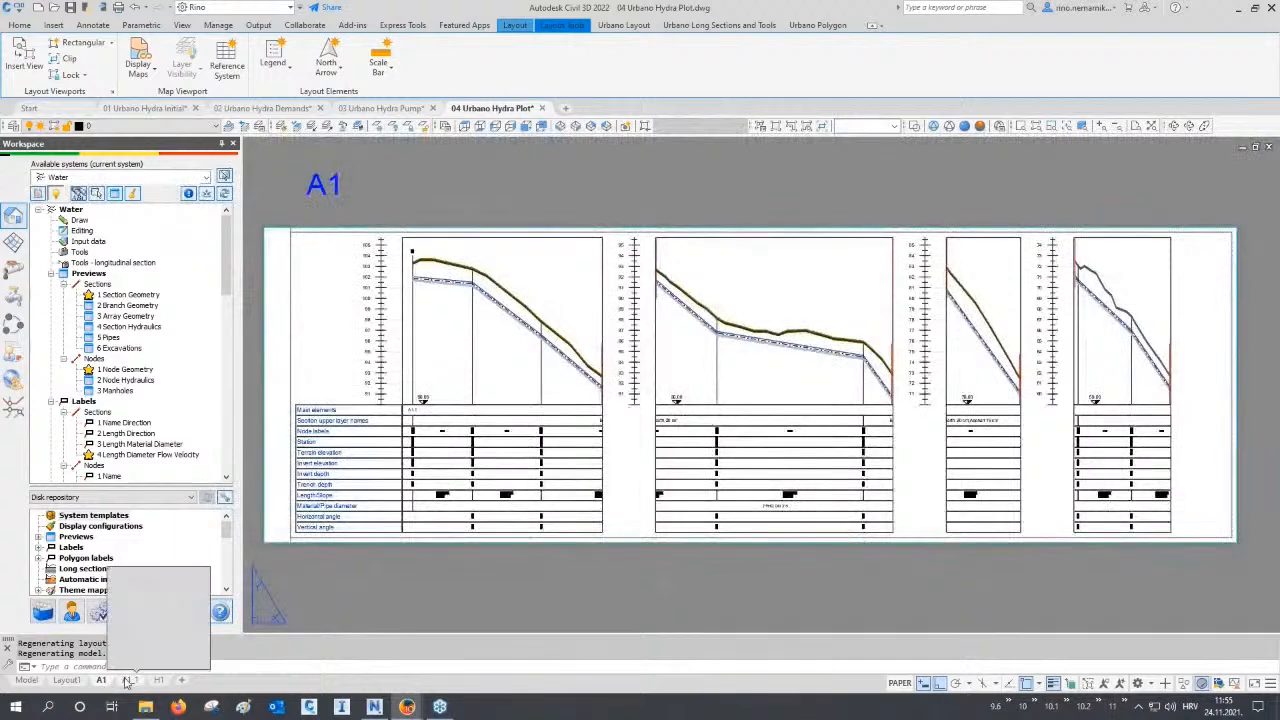
{"action": "left_click", "coordinate": [130, 680]}
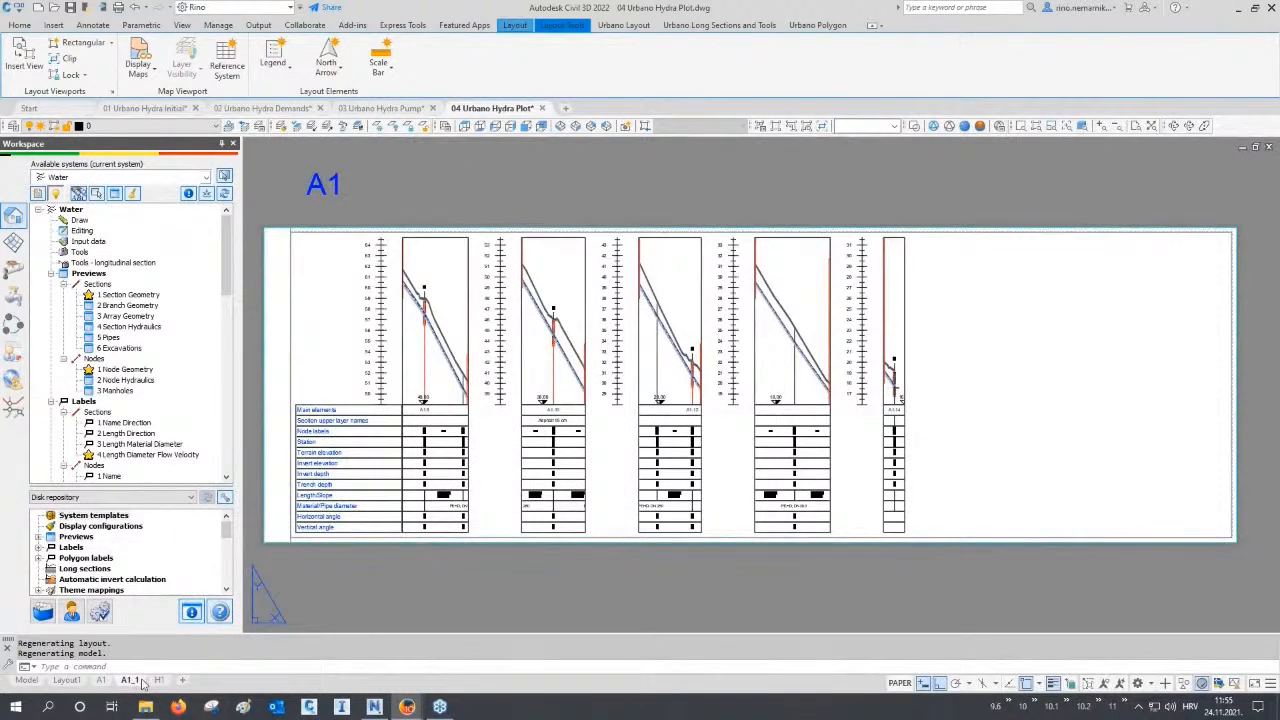
{"action": "left_click", "coordinate": [158, 680]}
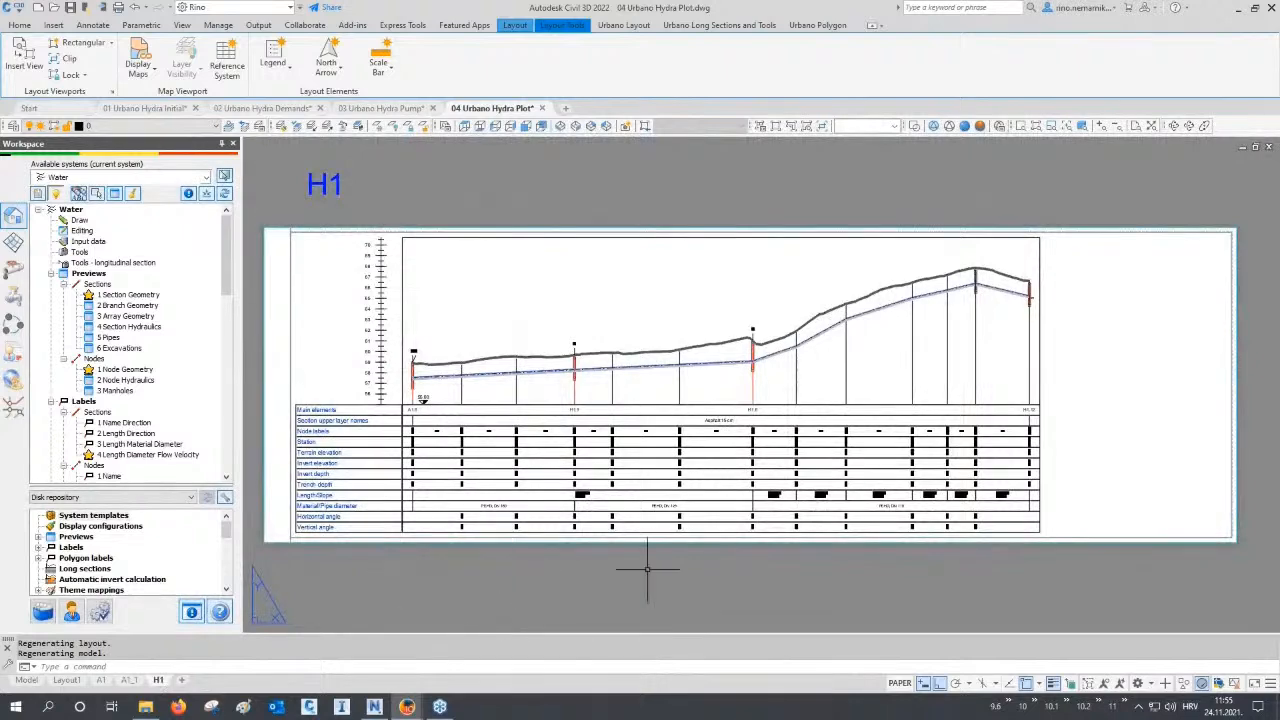
{"action": "scroll", "coordinate": [266, 476], "scroll_direction": "up", "scroll_amount": 2}
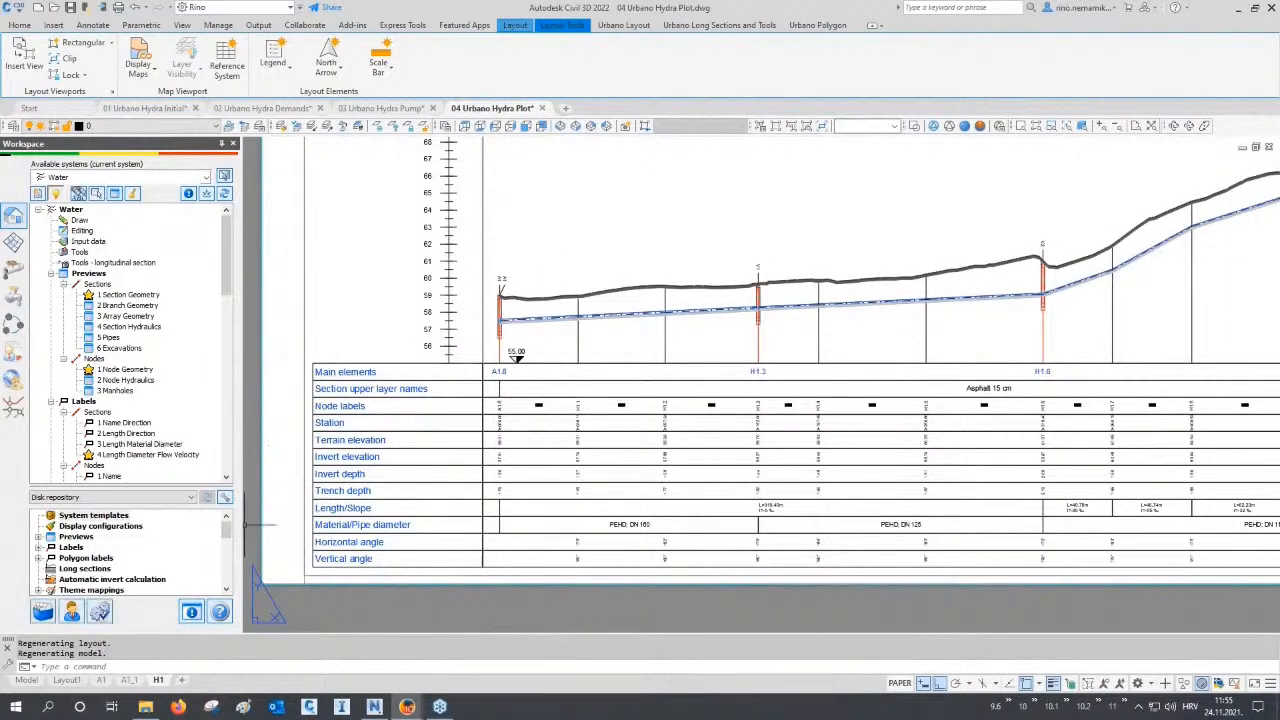
{"action": "left_click", "coordinate": [26, 680]}
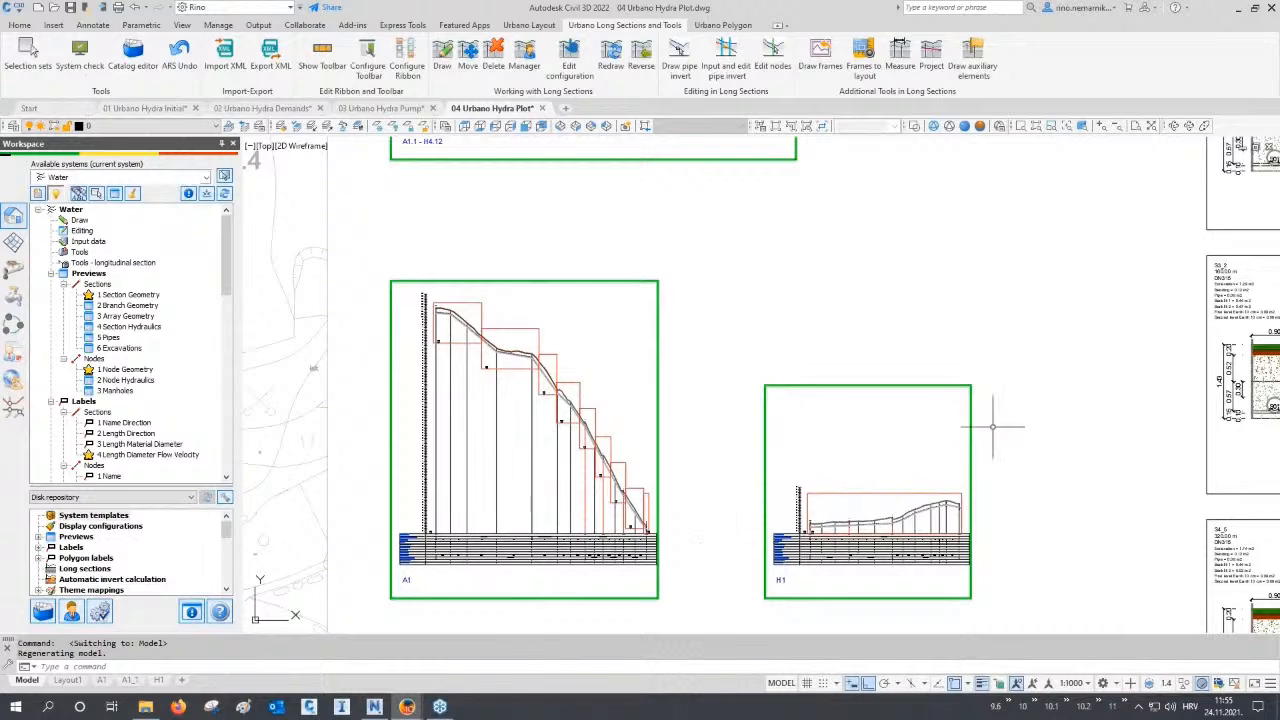
{"action": "scroll", "coordinate": [993, 427], "scroll_direction": "down", "scroll_amount": 5}
{"action": "scroll", "coordinate": [724, 403], "scroll_direction": "down", "scroll_amount": 3}
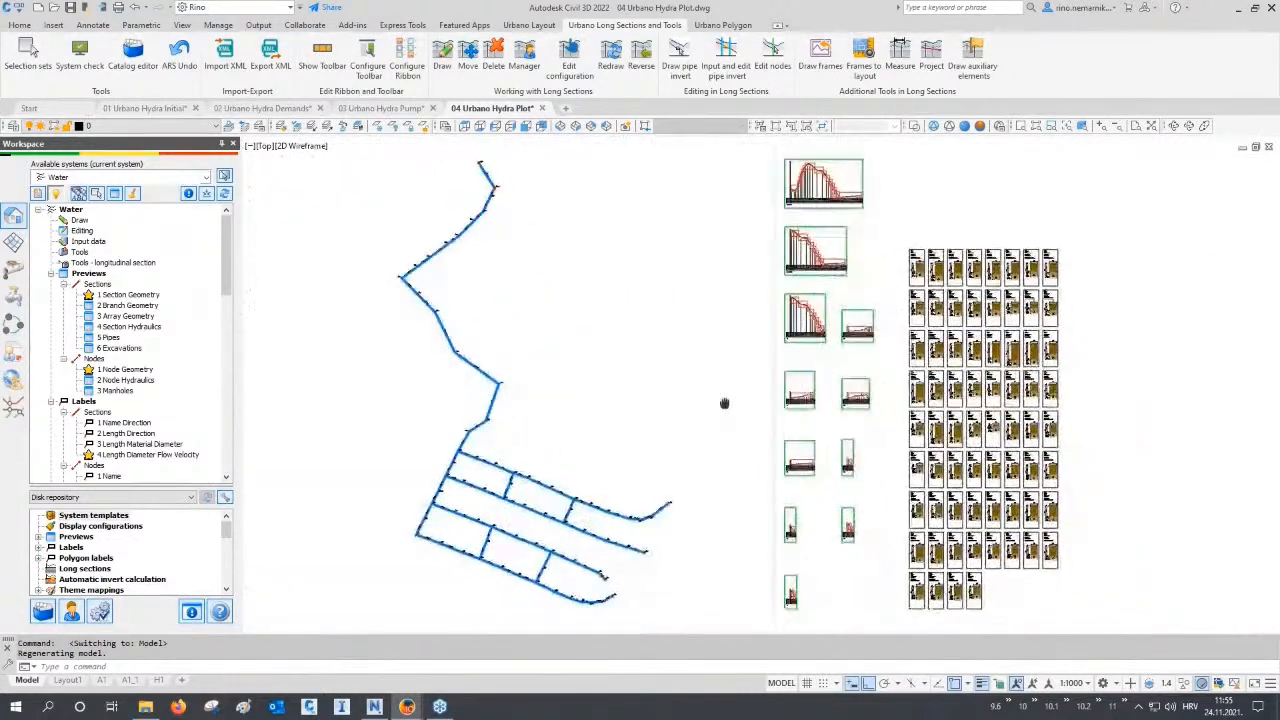
{"action": "middle_click_drag", "start_coordinate": [724, 403], "coordinate": [690, 415]}
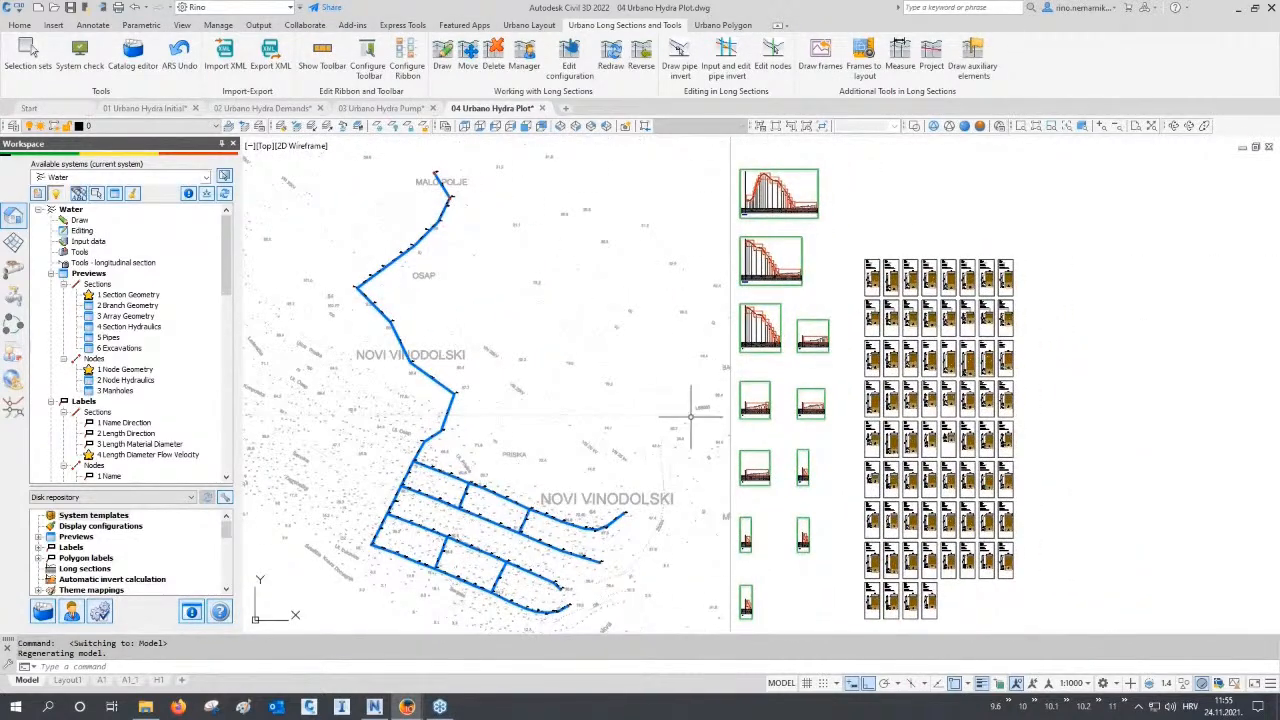
Review the BIM export data configurations for geometry, excavation, sewage hydraulic and water hydraulic data, and accept them.
{"action": "left_click", "coordinate": [15, 325]}
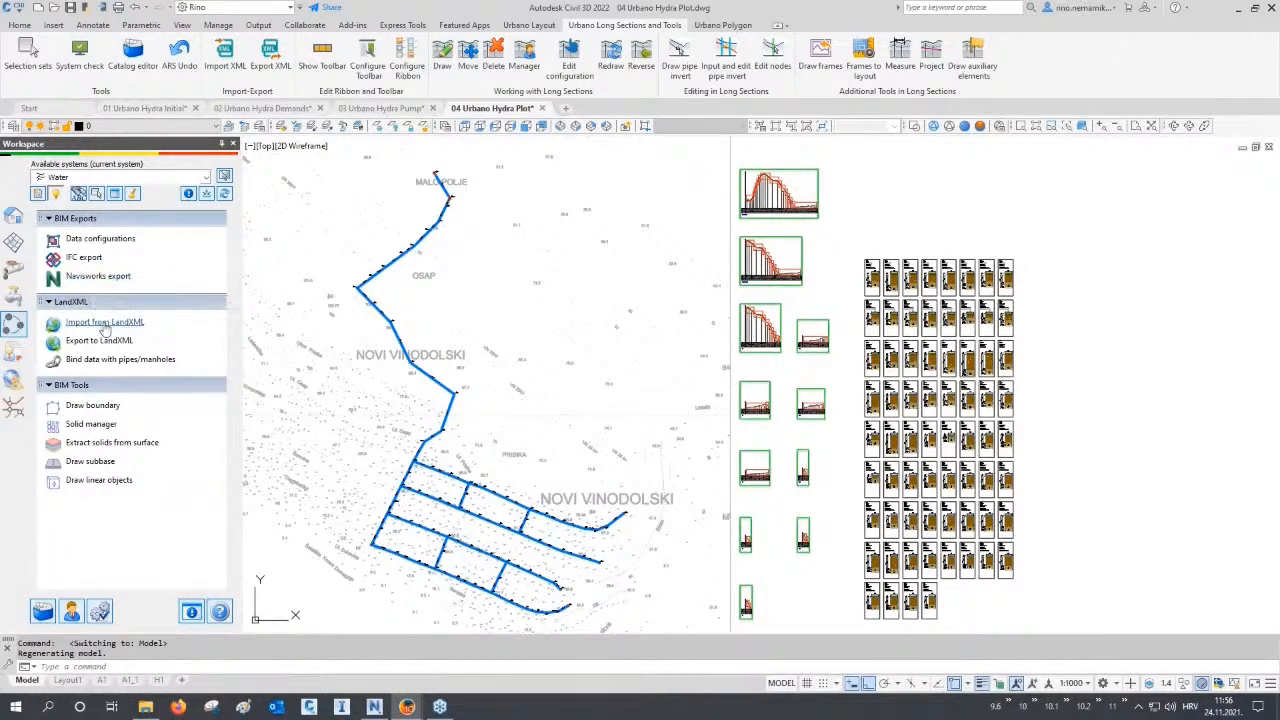
{"action": "left_click", "coordinate": [100, 240]}
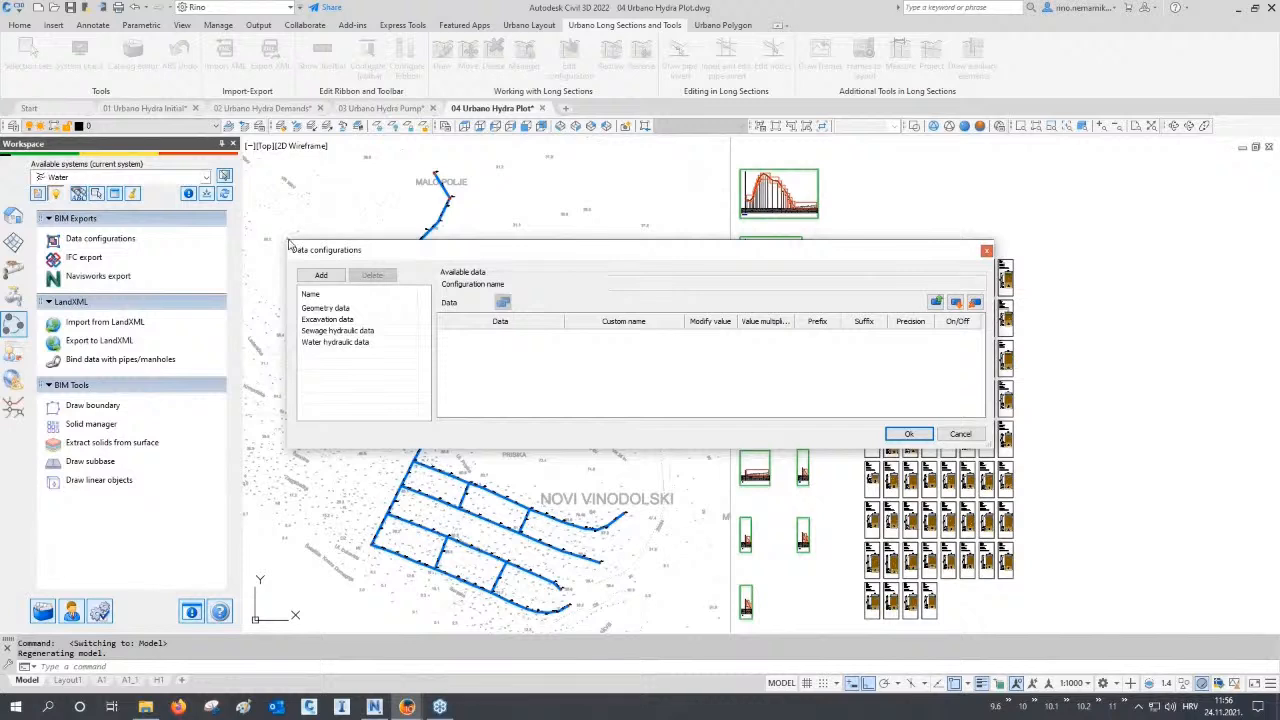
{"action": "left_click_drag", "start_coordinate": [285, 240], "coordinate": [238, 136]}
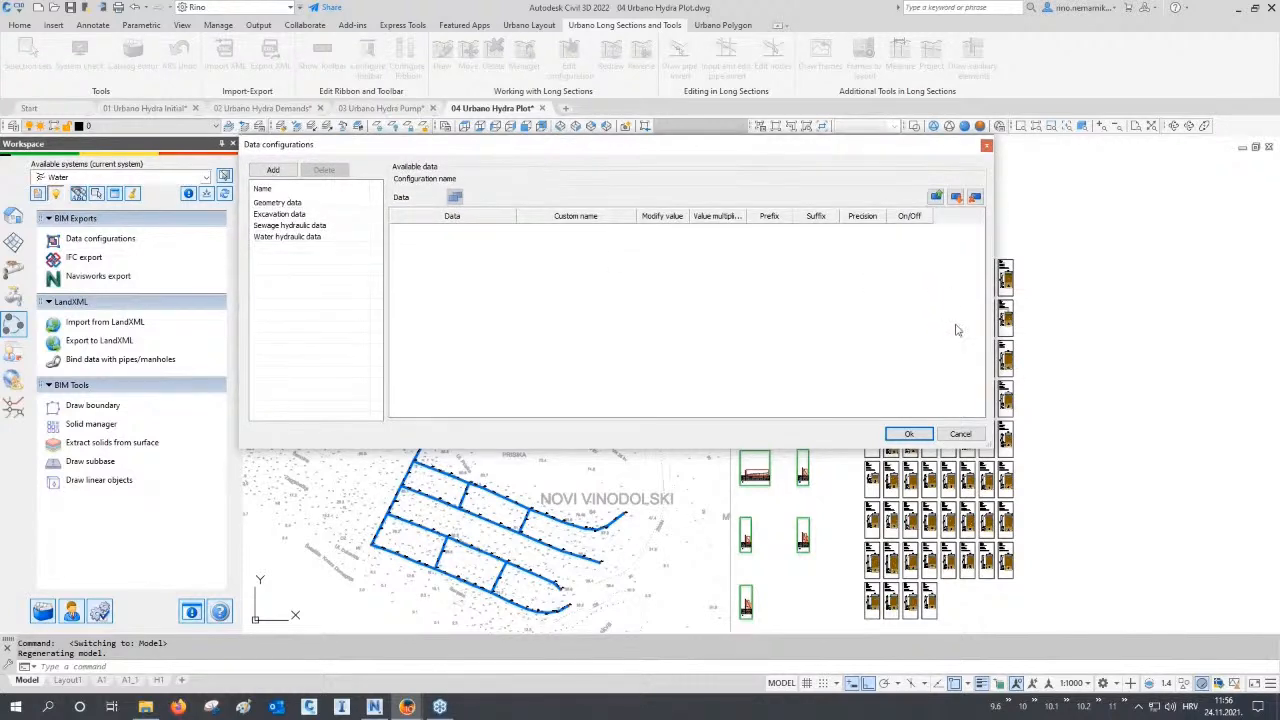
{"action": "left_click_drag", "start_coordinate": [990, 446], "coordinate": [1106, 598]}
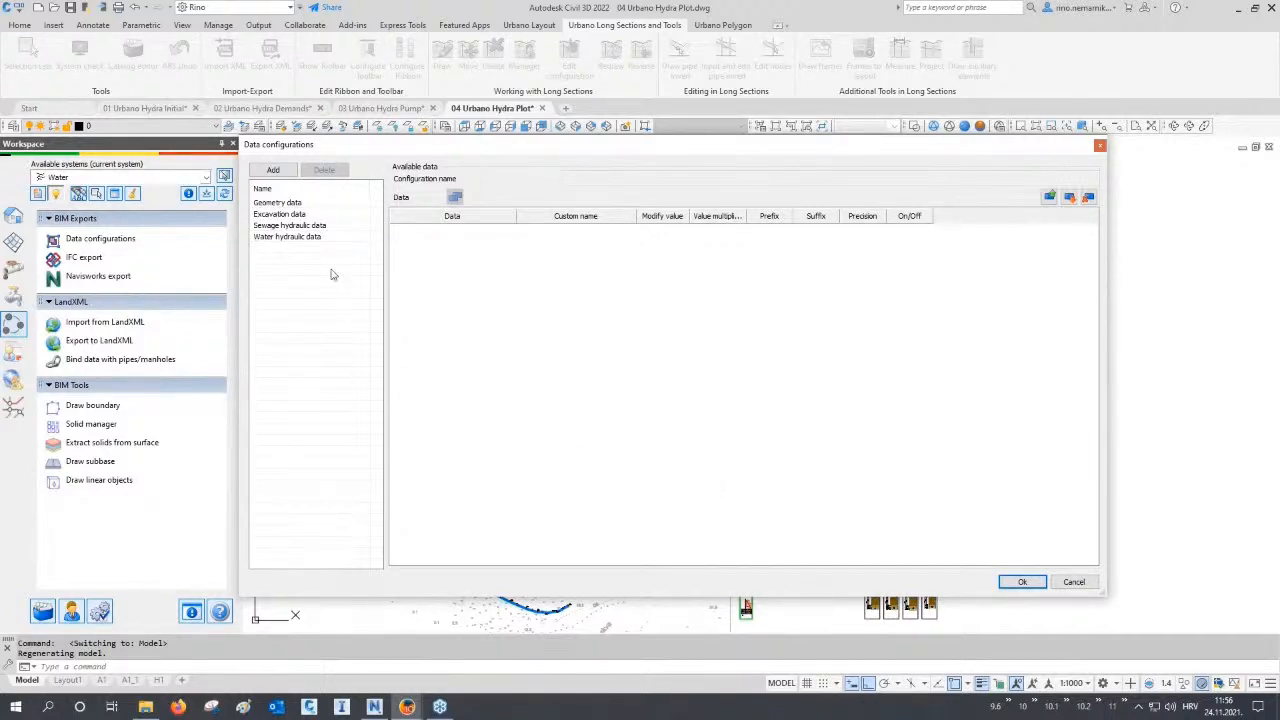
{"action": "left_click", "coordinate": [287, 204]}
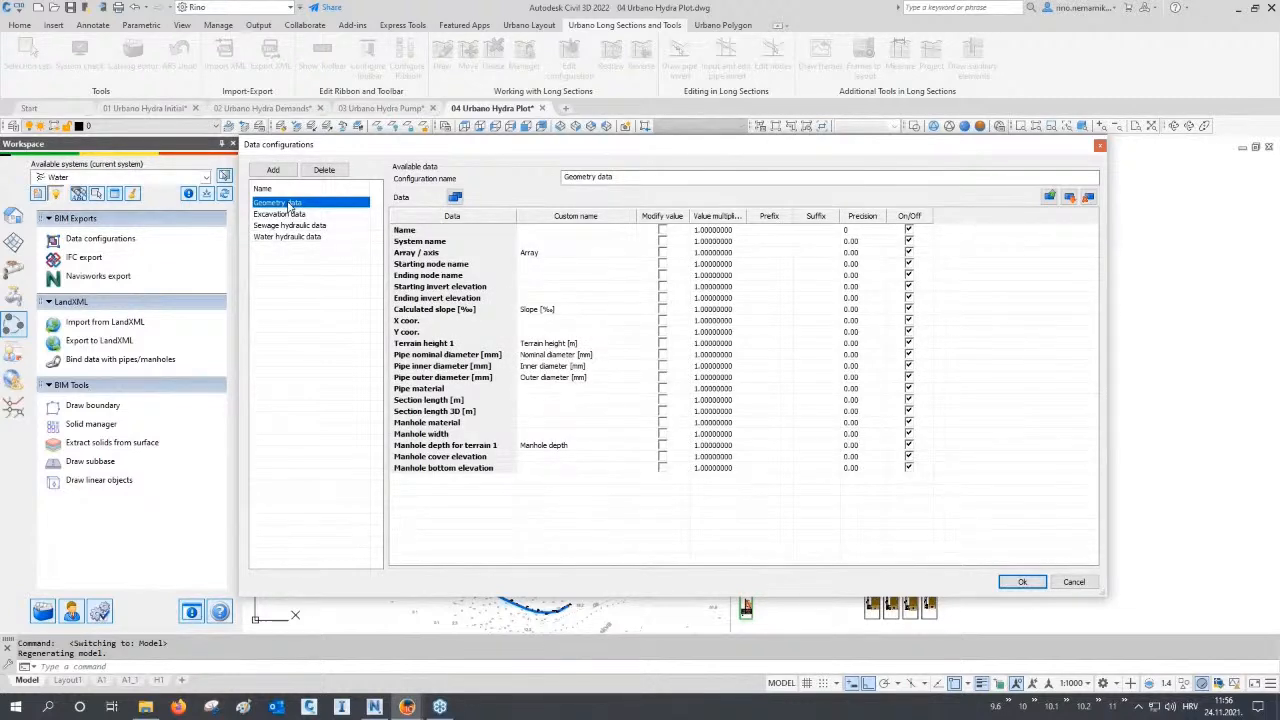
{"action": "left_click", "coordinate": [289, 216]}
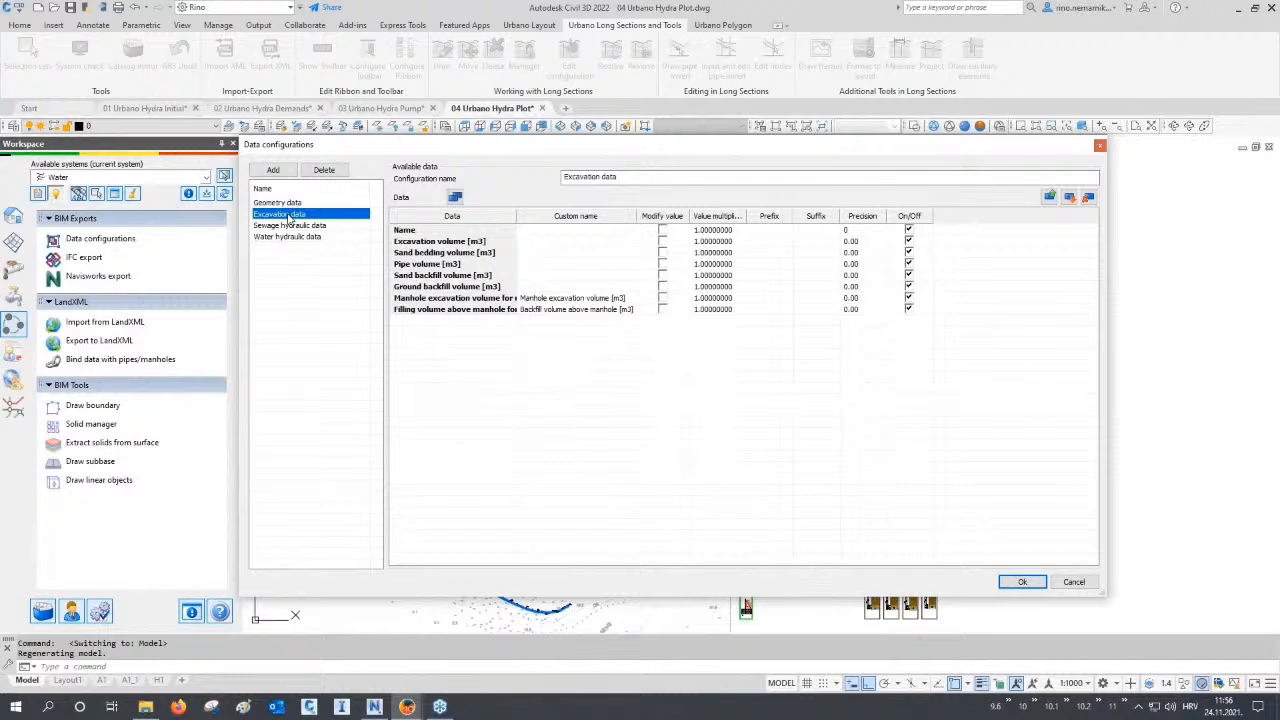
{"action": "left_click", "coordinate": [289, 226]}
{"action": "left_click", "coordinate": [291, 237]}
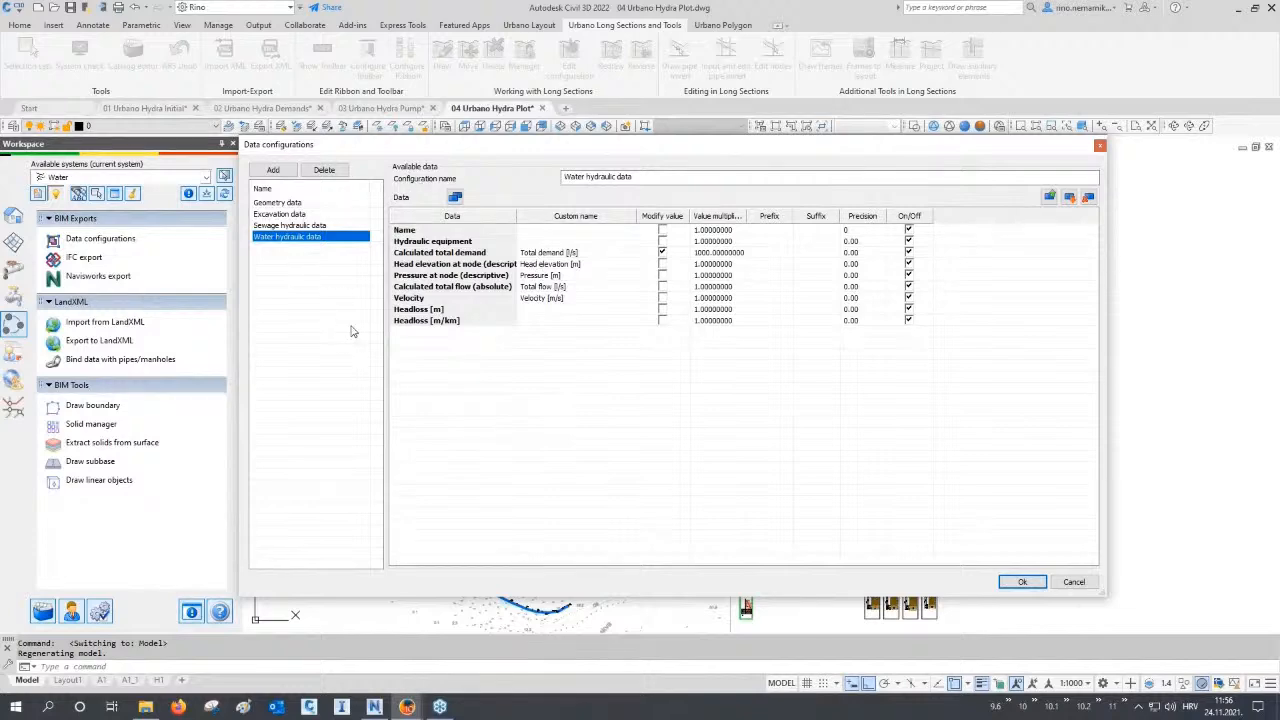
{"action": "left_click", "coordinate": [1040, 582]}
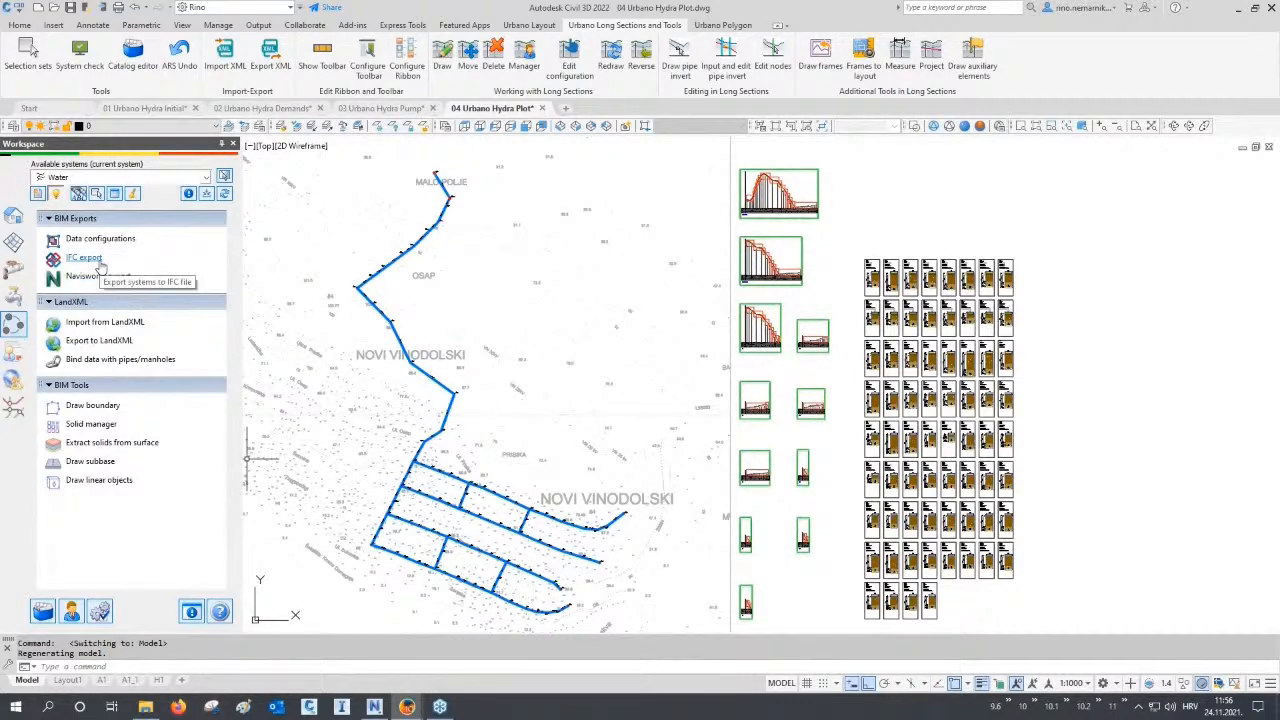
Export the Water system and Civil 3D 2022 terrain to Navisworks file 01 Urbano Hydra.nwc, with selection sets for pipe material and nominal diameter.
{"action": "left_click", "coordinate": [98, 276]}
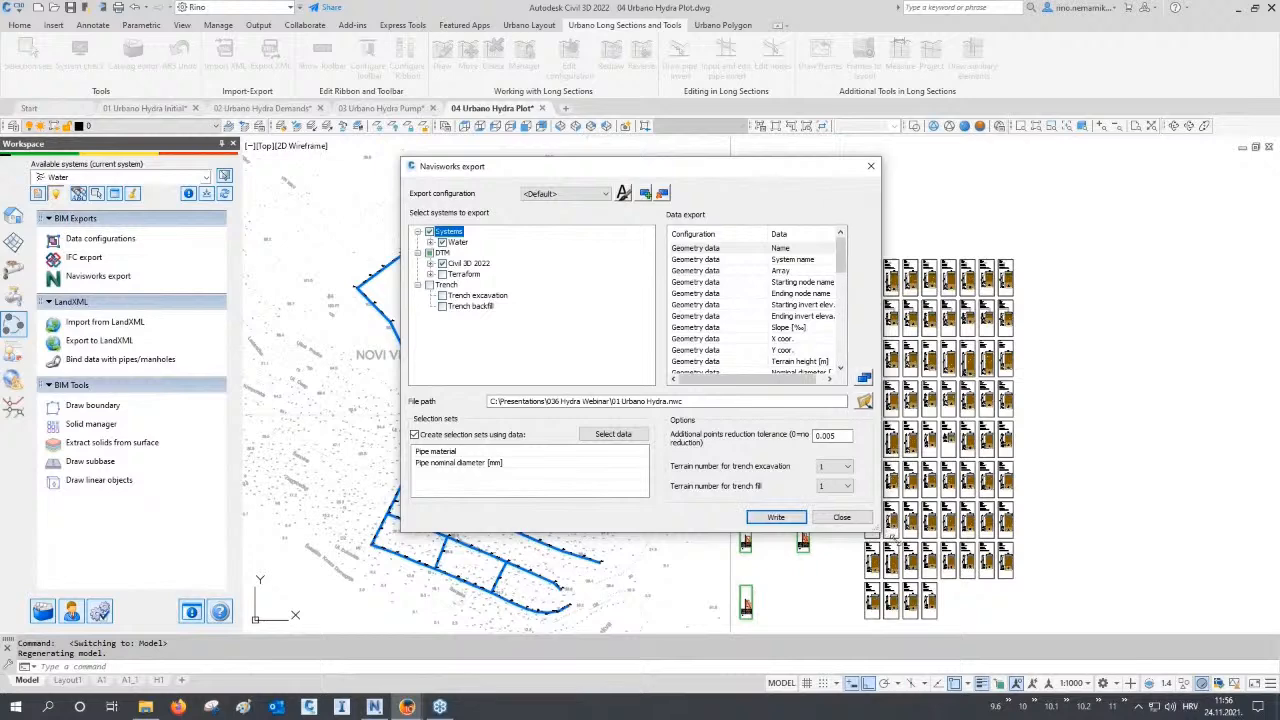
{"action": "left_click_drag", "start_coordinate": [879, 532], "coordinate": [1162, 633]}
{"action": "scroll", "coordinate": [803, 298], "scroll_direction": "down", "scroll_amount": 6}
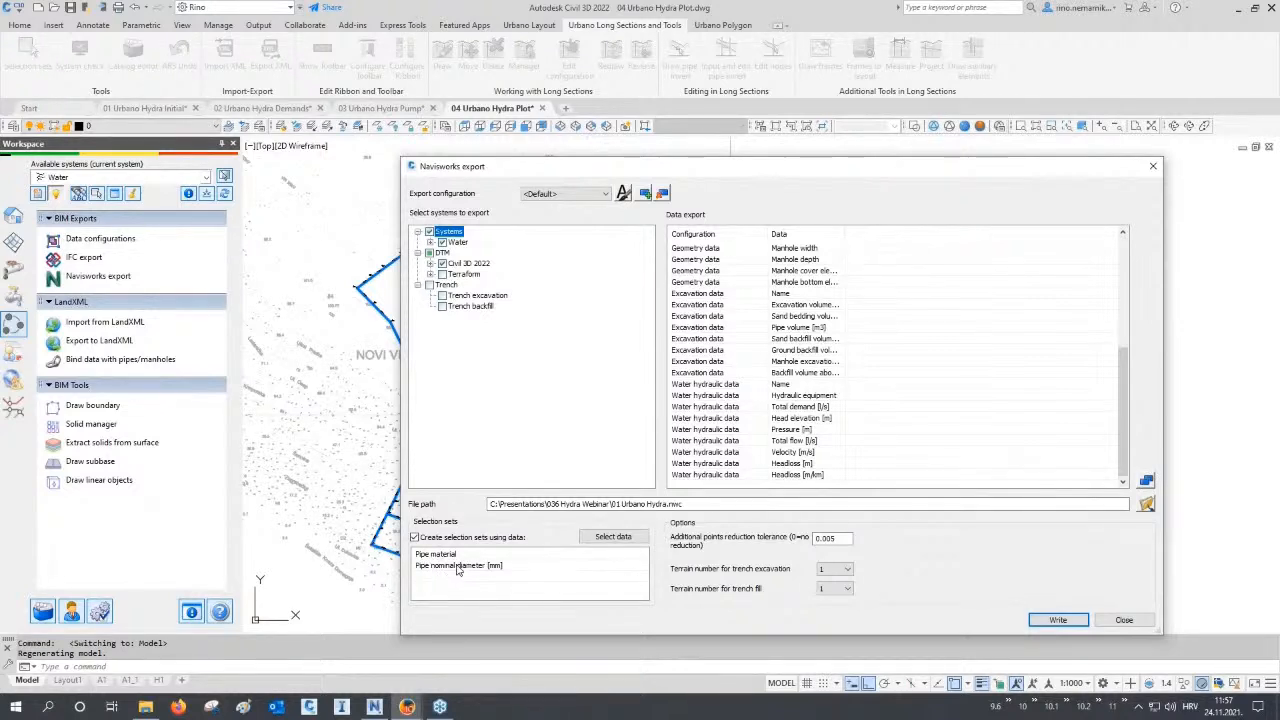
{"action": "left_click", "coordinate": [1060, 619]}
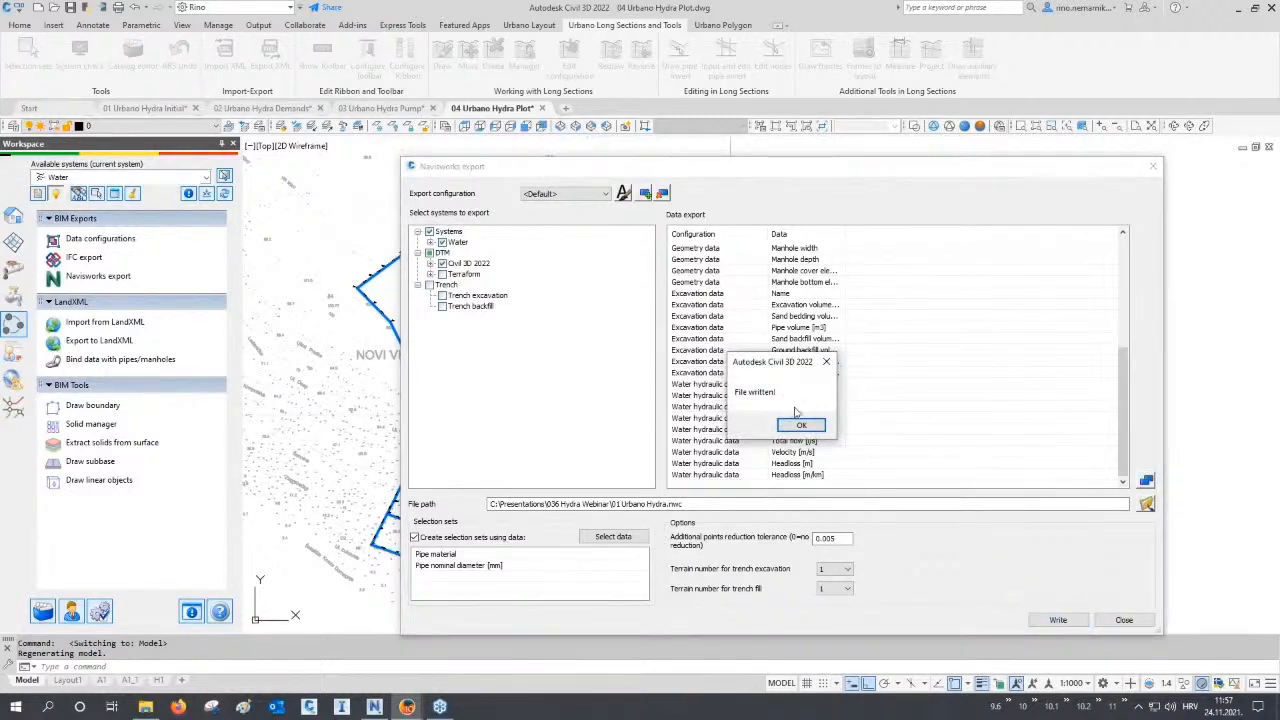
{"action": "left_click", "coordinate": [801, 426]}
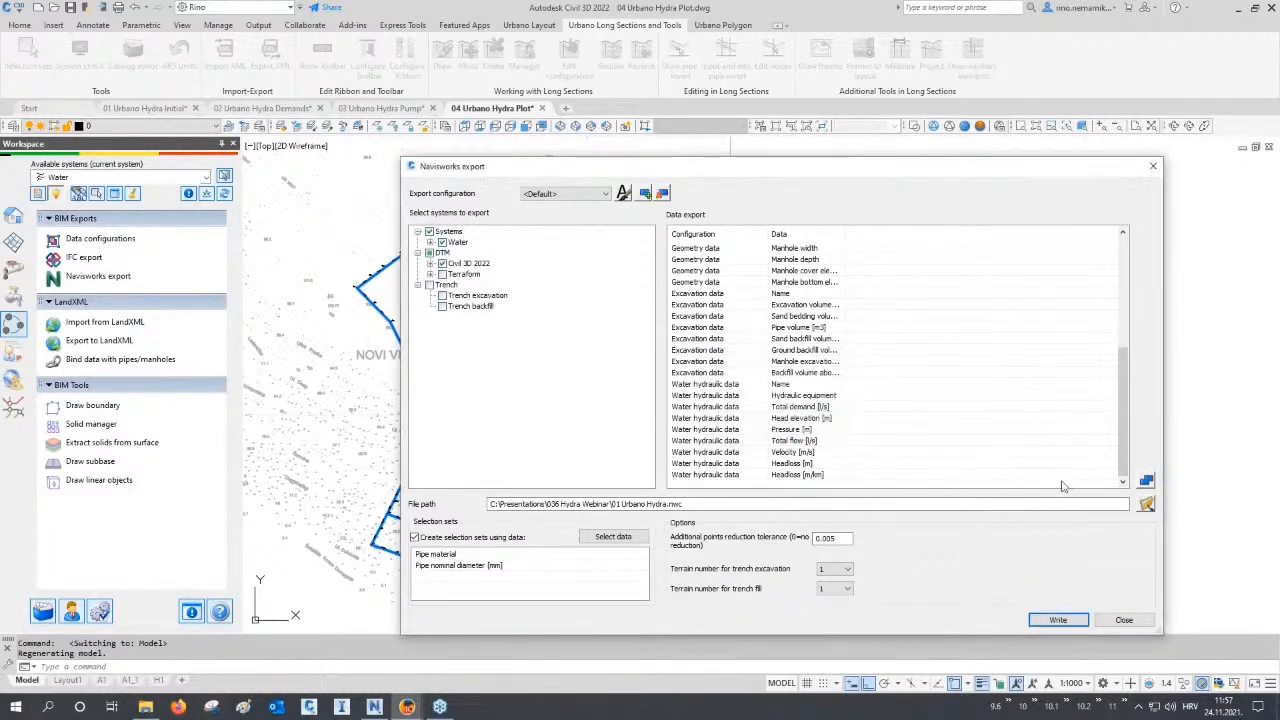
{"action": "left_click", "coordinate": [1122, 620]}
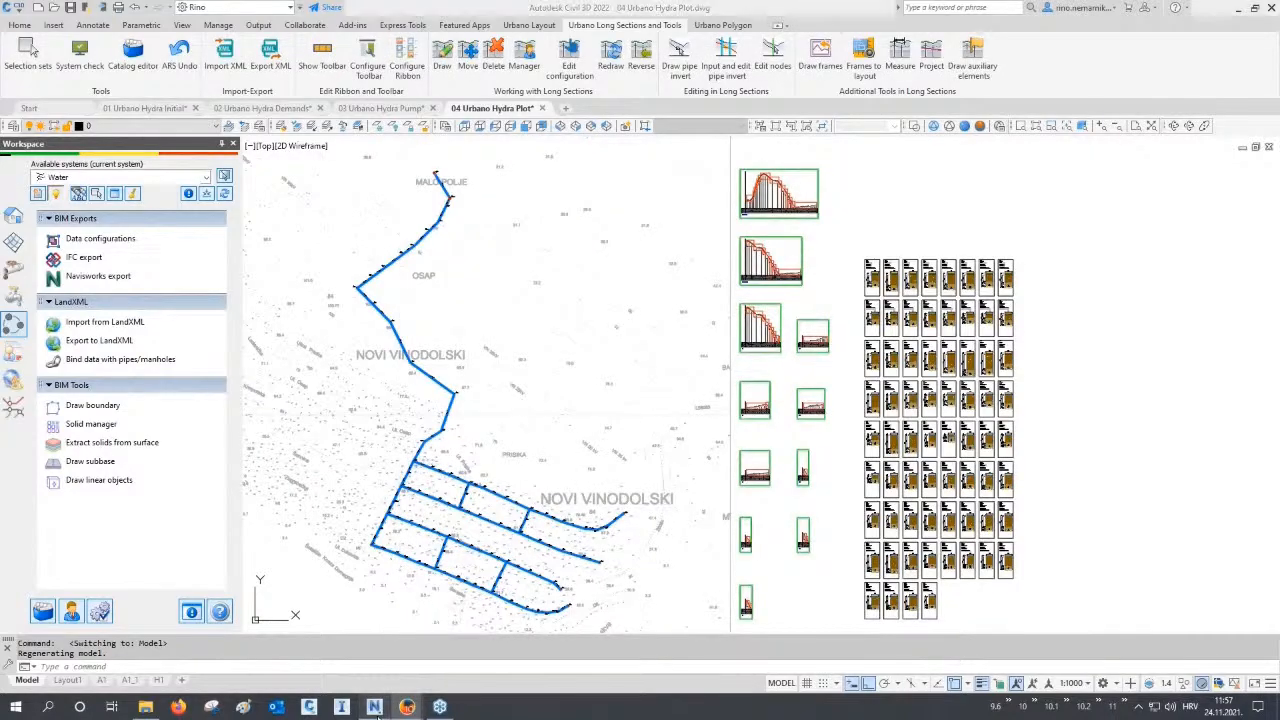
Switch to Navisworks and examine the terrain surface with the water network's pipes and manholes beneath it.
{"action": "left_click", "coordinate": [374, 707]}
{"action": "scroll", "coordinate": [672, 377], "scroll_direction": "up", "scroll_amount": 3}
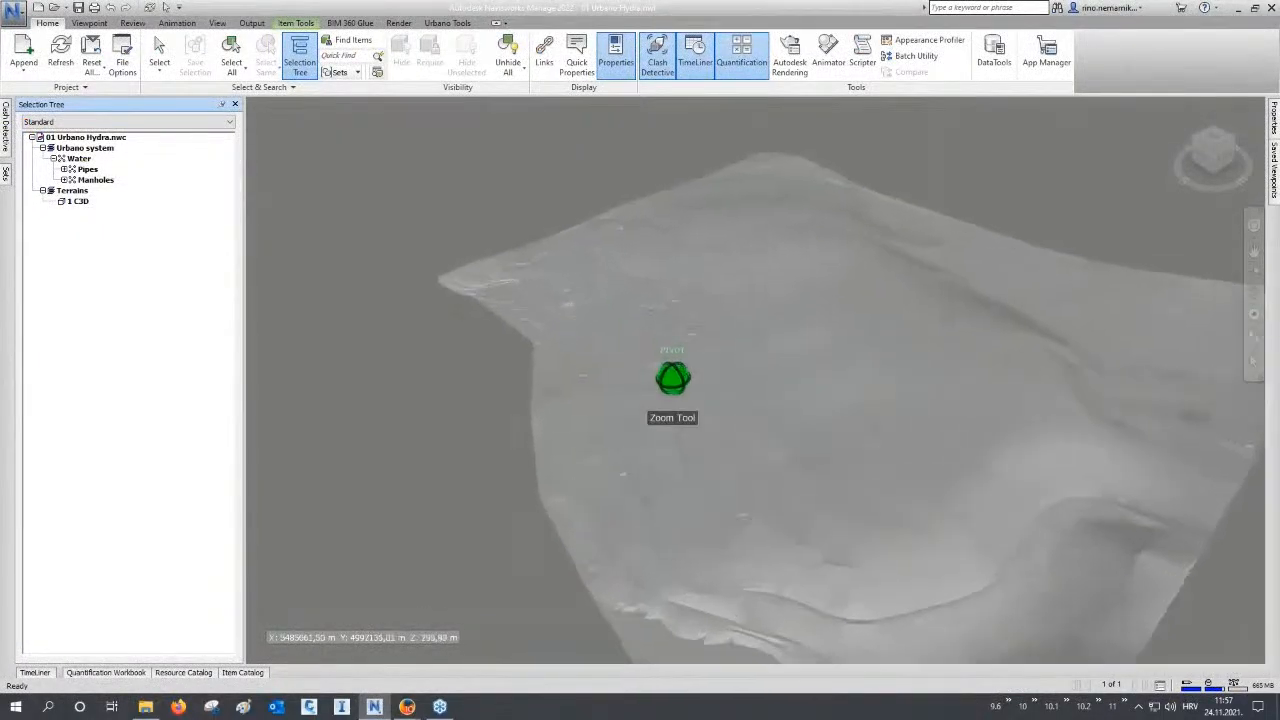
{"action": "scroll", "coordinate": [672, 377], "scroll_direction": "up", "scroll_amount": 5}
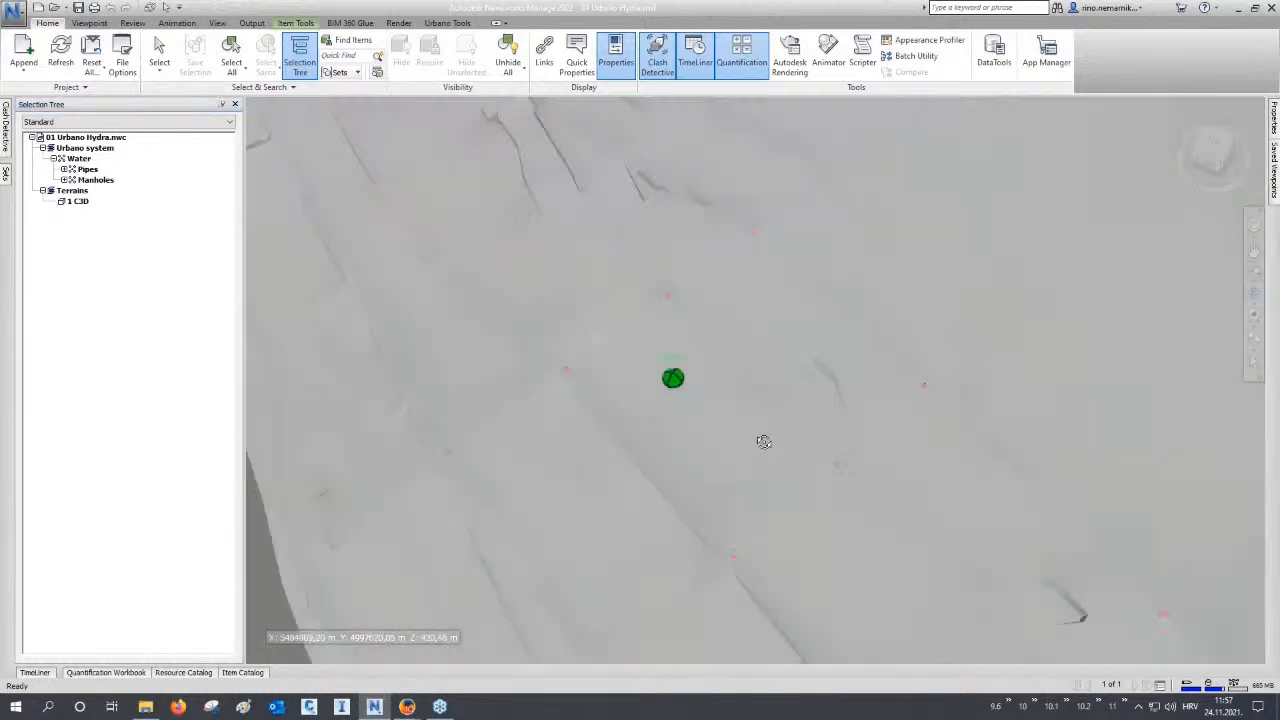
{"action": "middle_click_drag", "start_coordinate": [764, 442], "coordinate": [1064, 343], "text": "shift"}
{"action": "scroll", "coordinate": [643, 436], "scroll_direction": "up", "scroll_amount": 2}
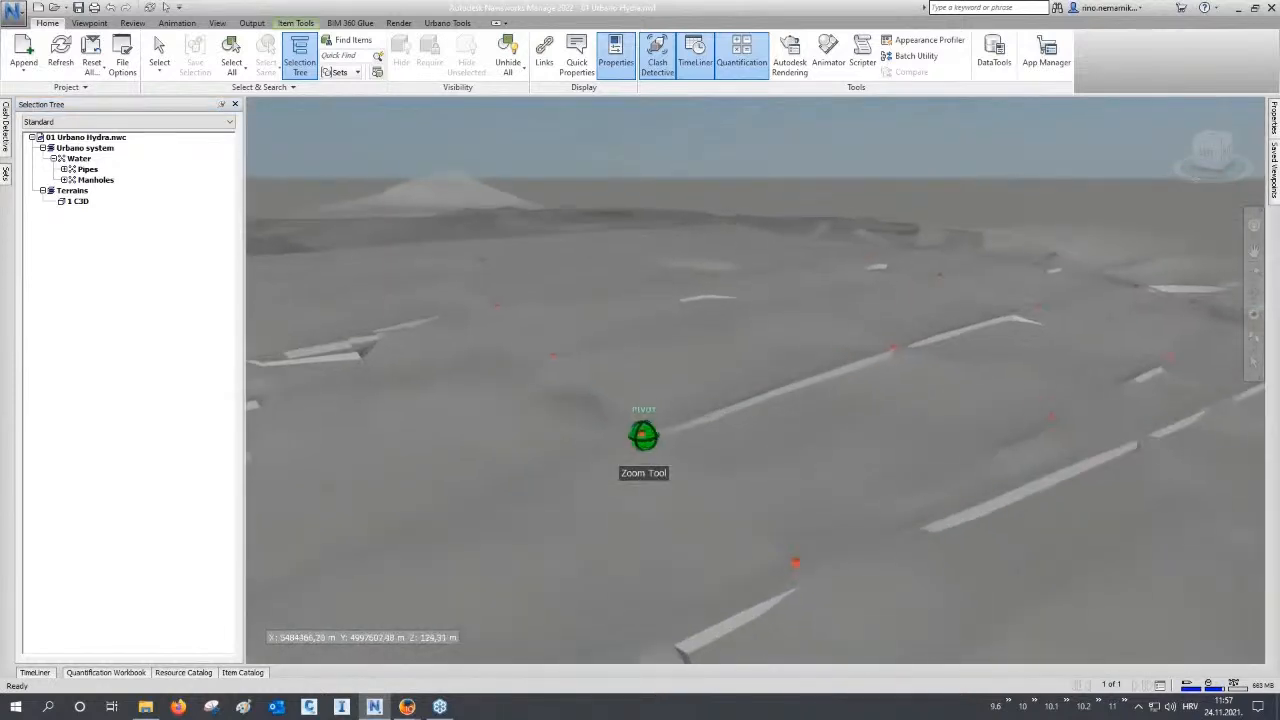
{"action": "scroll", "coordinate": [643, 436], "scroll_direction": "up", "scroll_amount": 2}
{"action": "middle_click_drag", "start_coordinate": [643, 436], "coordinate": [693, 449]}
{"action": "scroll", "coordinate": [693, 451], "scroll_direction": "up", "scroll_amount": 2}
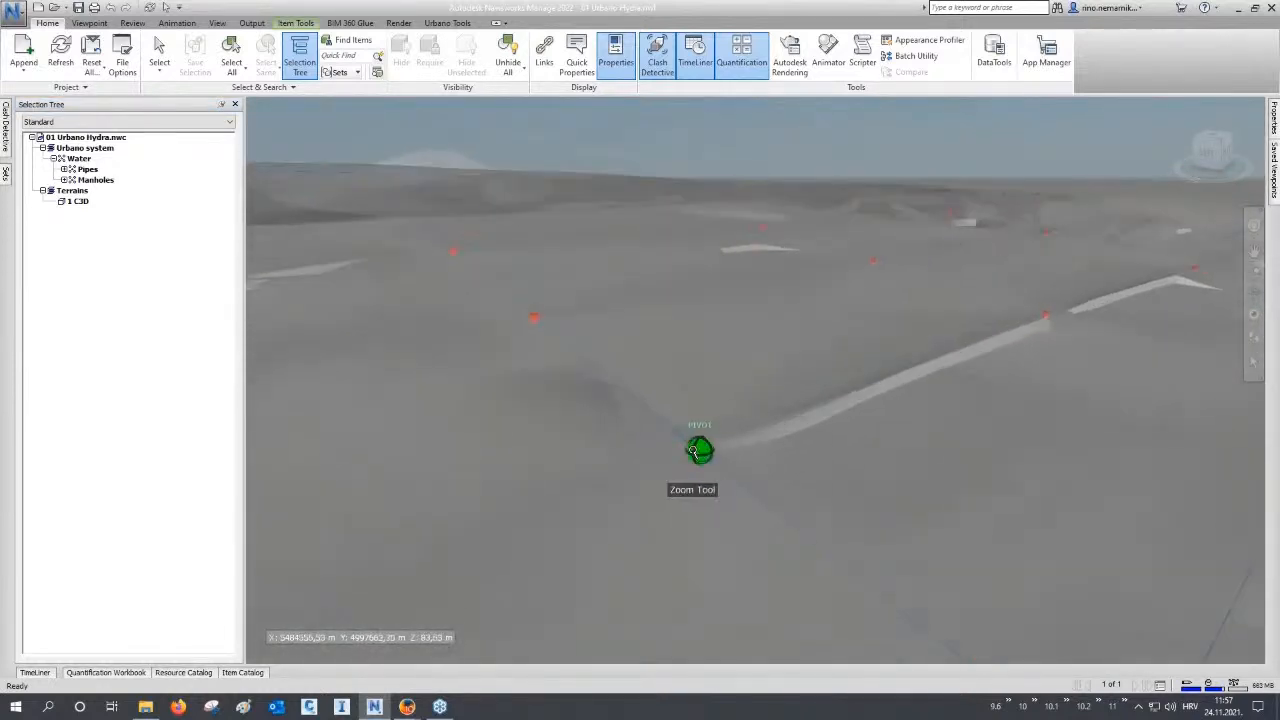
{"action": "scroll", "coordinate": [693, 451], "scroll_direction": "up", "scroll_amount": 2}
{"action": "middle_click_drag", "start_coordinate": [697, 402], "coordinate": [692, 449]}
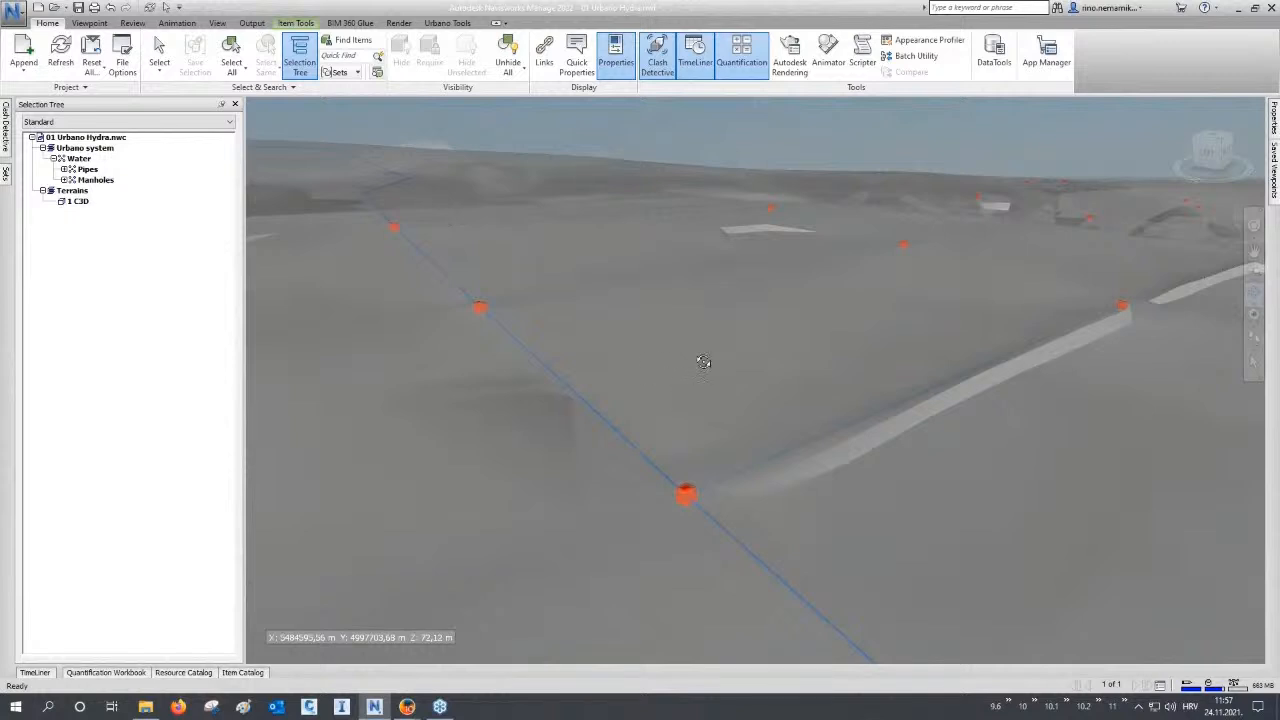
Hide the 1 C3D terrain surface to expose the pipes and manholes at the network junction.
{"action": "right_click", "coordinate": [703, 362]}
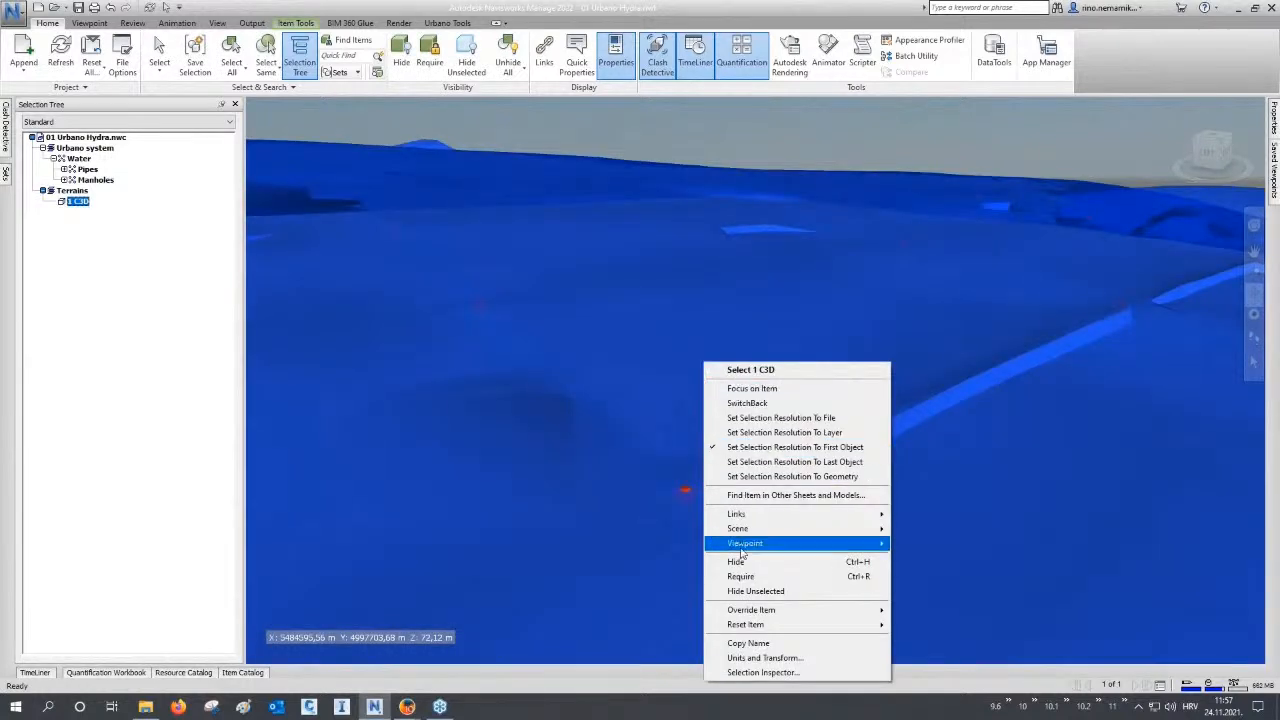
{"action": "left_click", "coordinate": [738, 561]}
{"action": "scroll", "coordinate": [684, 493], "scroll_direction": "up", "scroll_amount": 2}
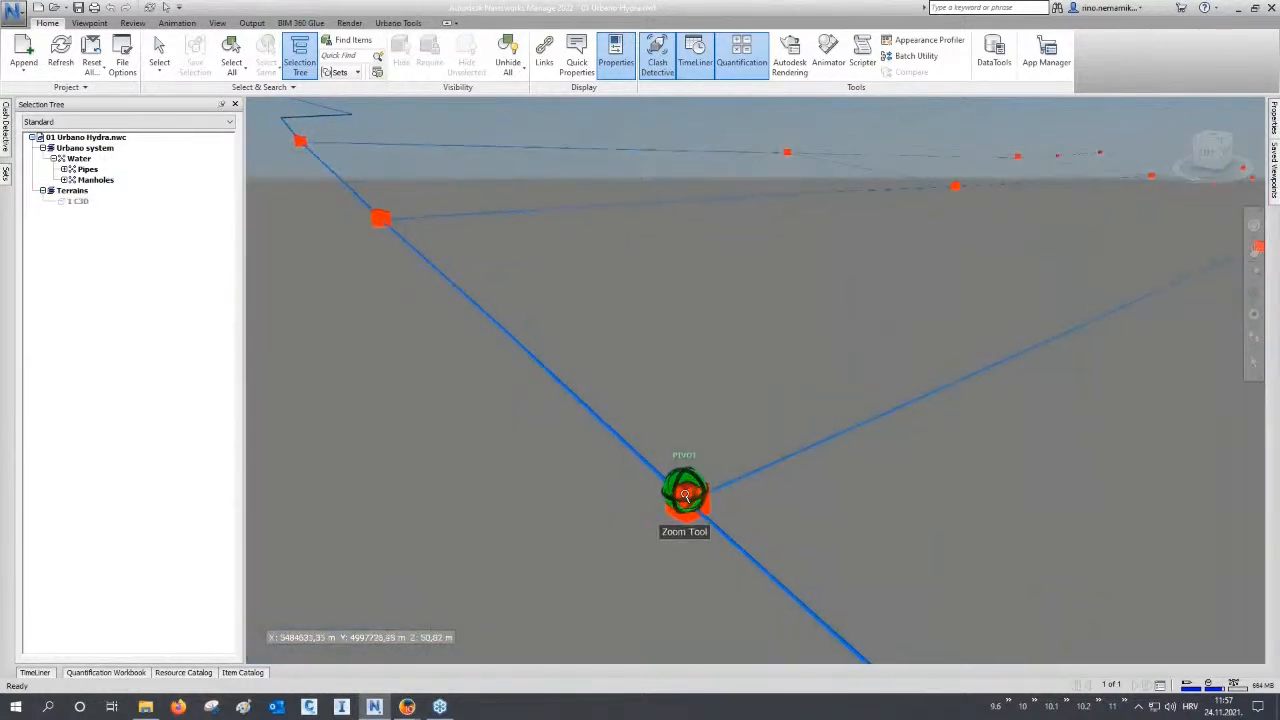
{"action": "scroll", "coordinate": [684, 493], "scroll_direction": "up", "scroll_amount": 1}
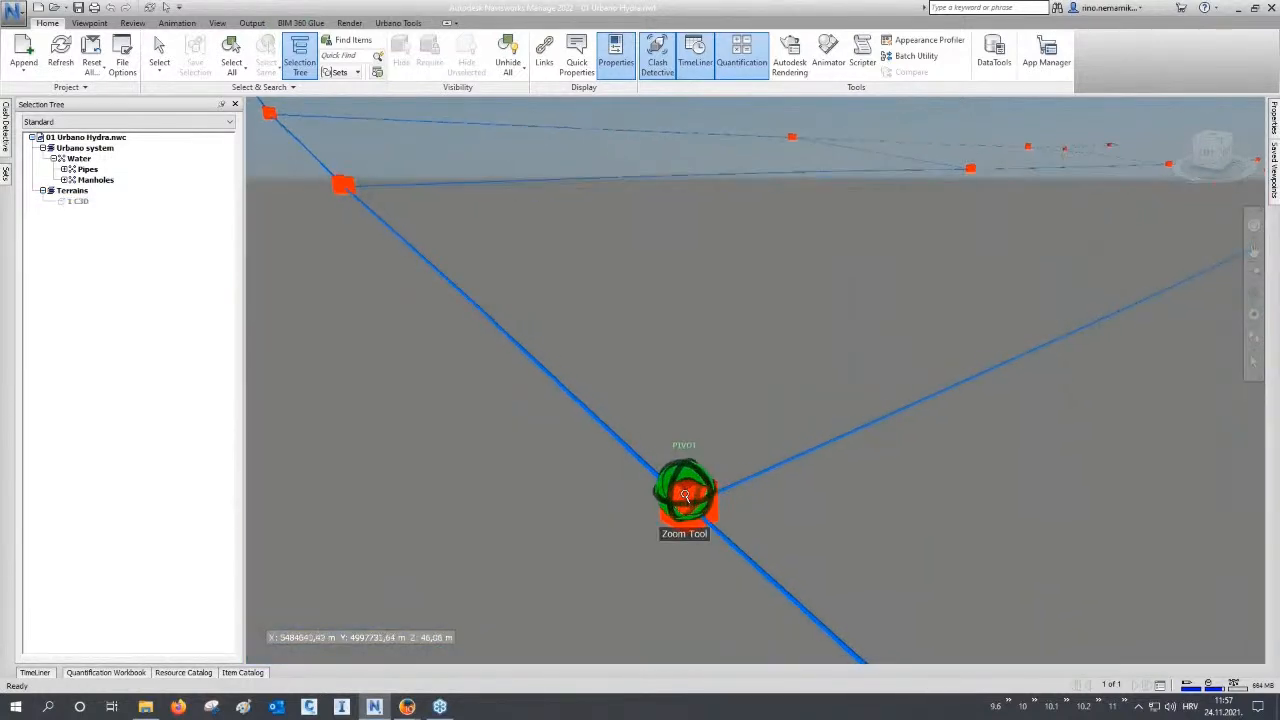
Select pipe S11 and review its geometry, excavation and water hydraulic data.
{"action": "right_click", "coordinate": [635, 457]}
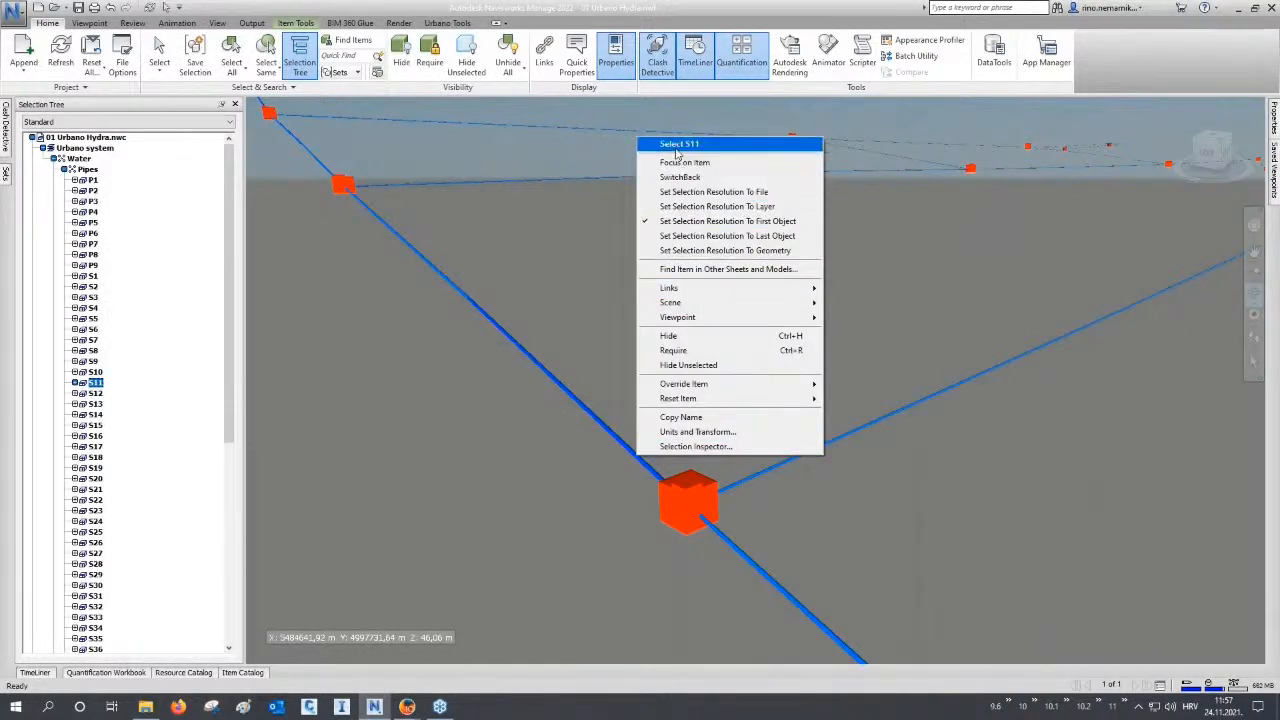
{"action": "left_click", "coordinate": [678, 145]}
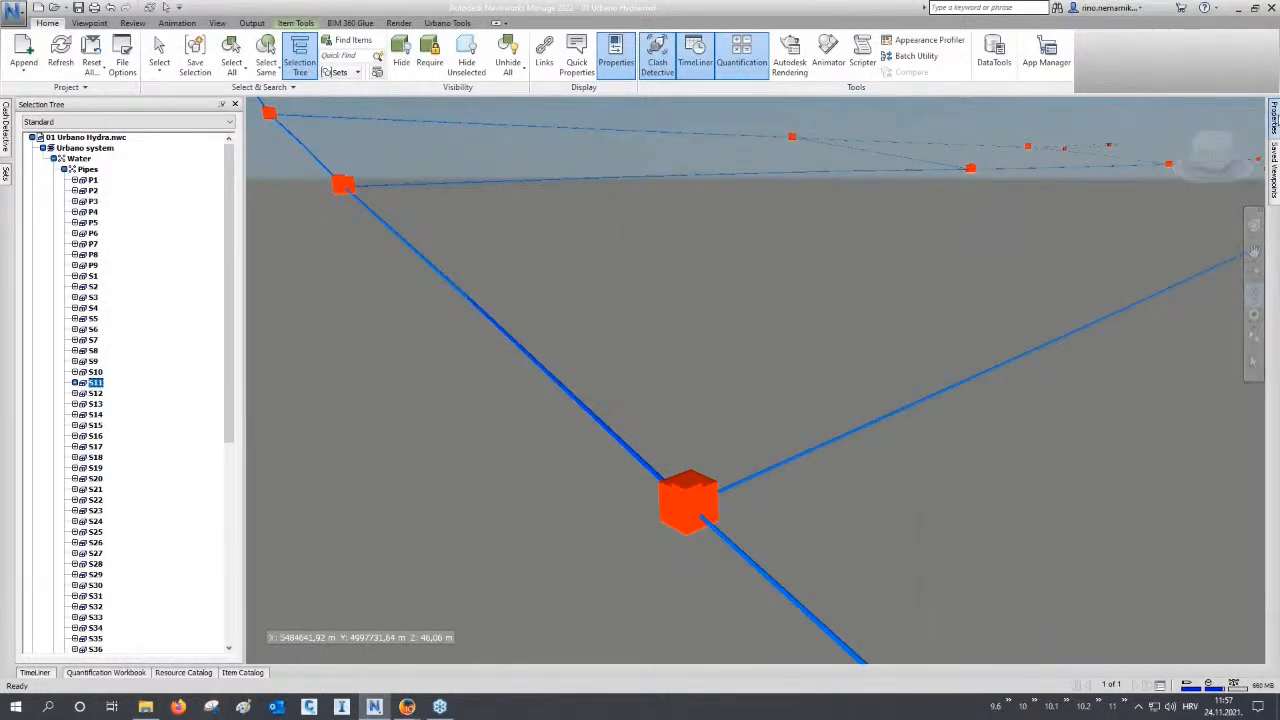
{"action": "left_click", "coordinate": [1244, 104]}
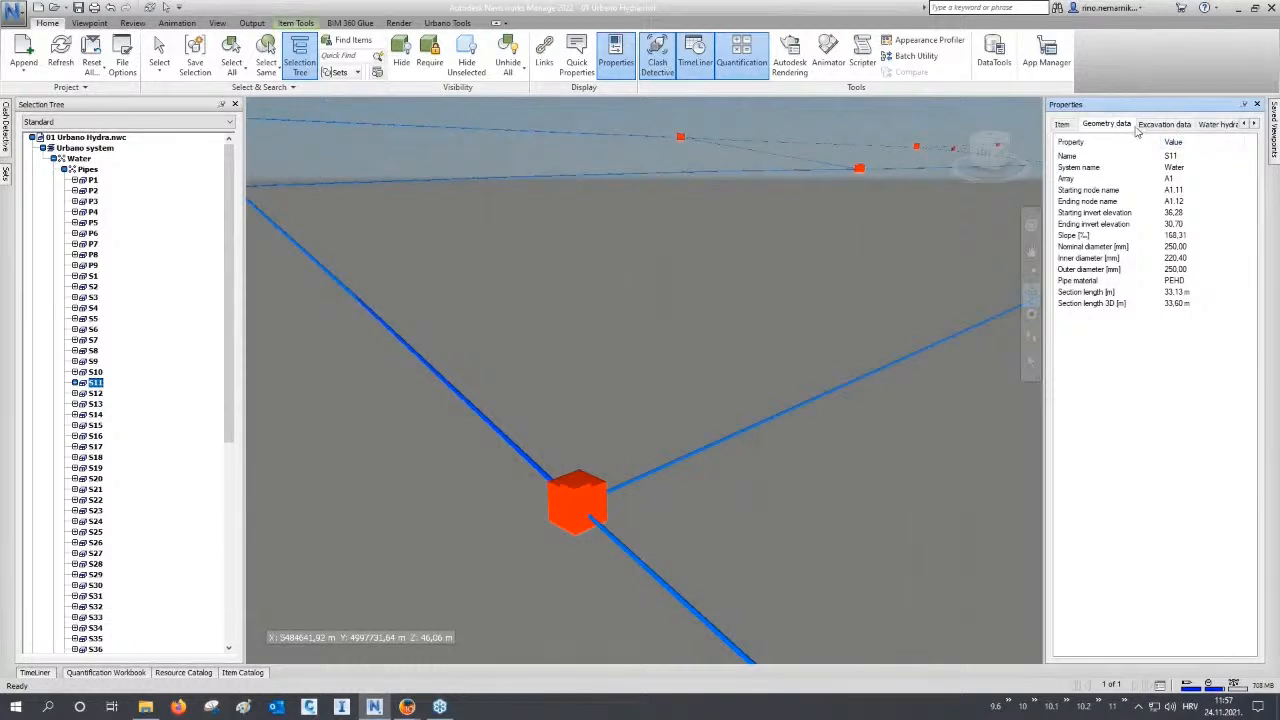
{"action": "left_click", "coordinate": [1154, 126]}
{"action": "left_click", "coordinate": [1219, 125]}
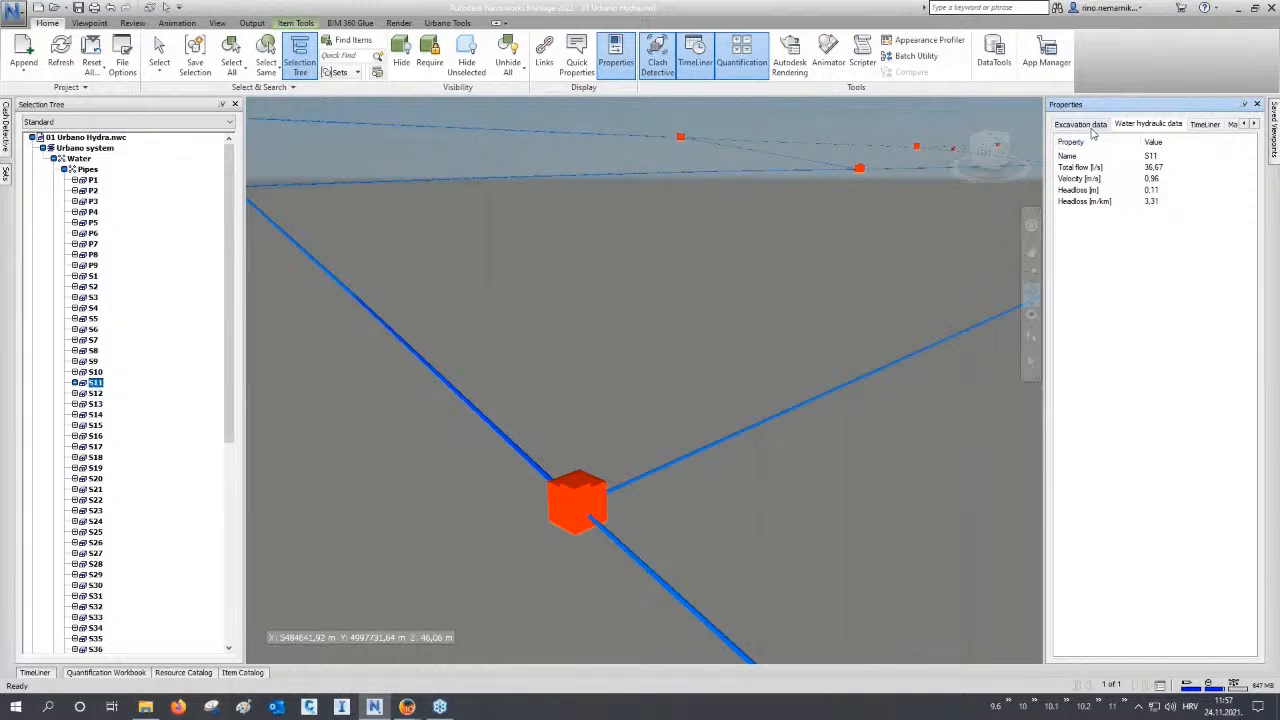
Select manhole A1.12, review its water hydraulic, excavation and geometry data, then close the properties and clear the selection.
{"action": "right_click", "coordinate": [590, 484]}
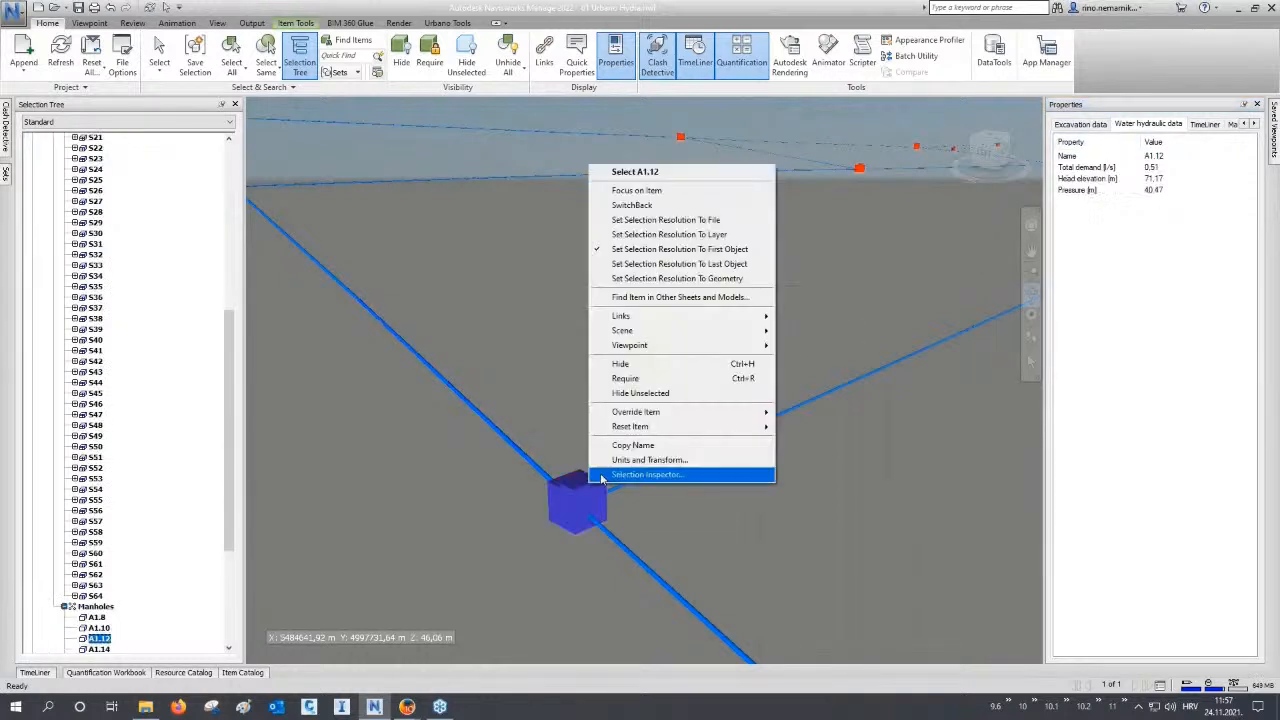
{"action": "left_click", "coordinate": [683, 173]}
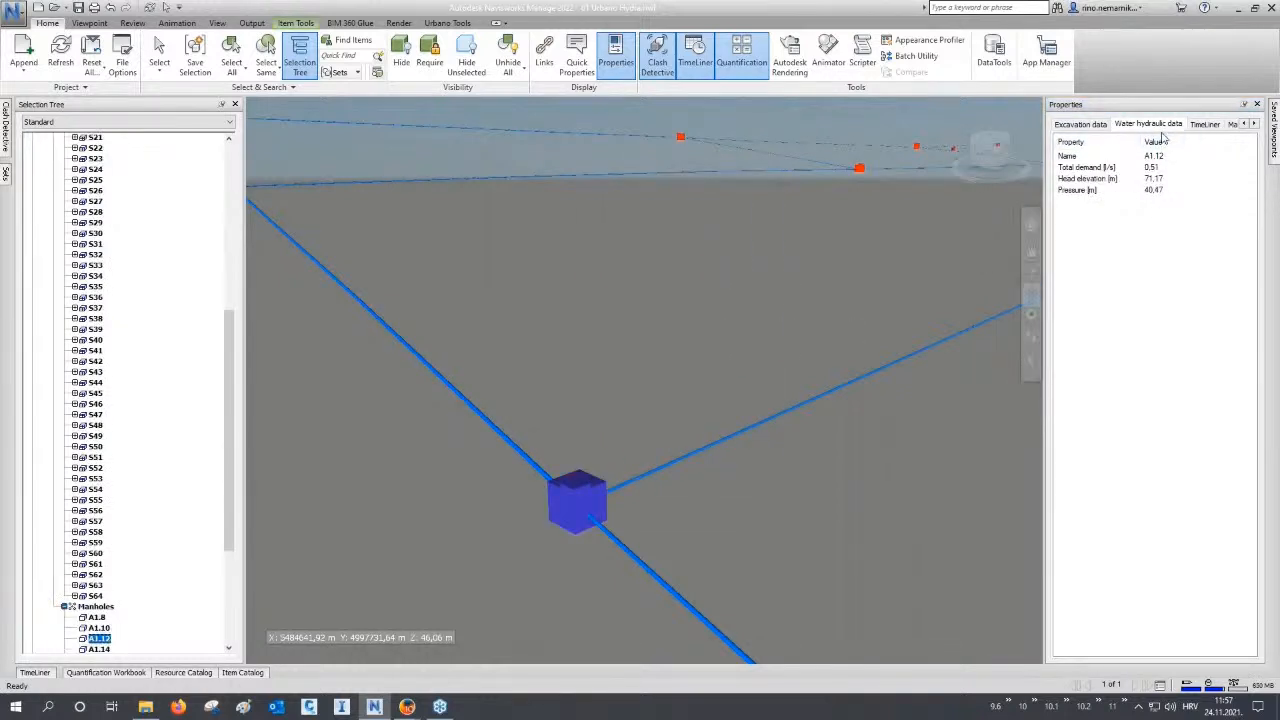
{"action": "left_click", "coordinate": [1102, 128]}
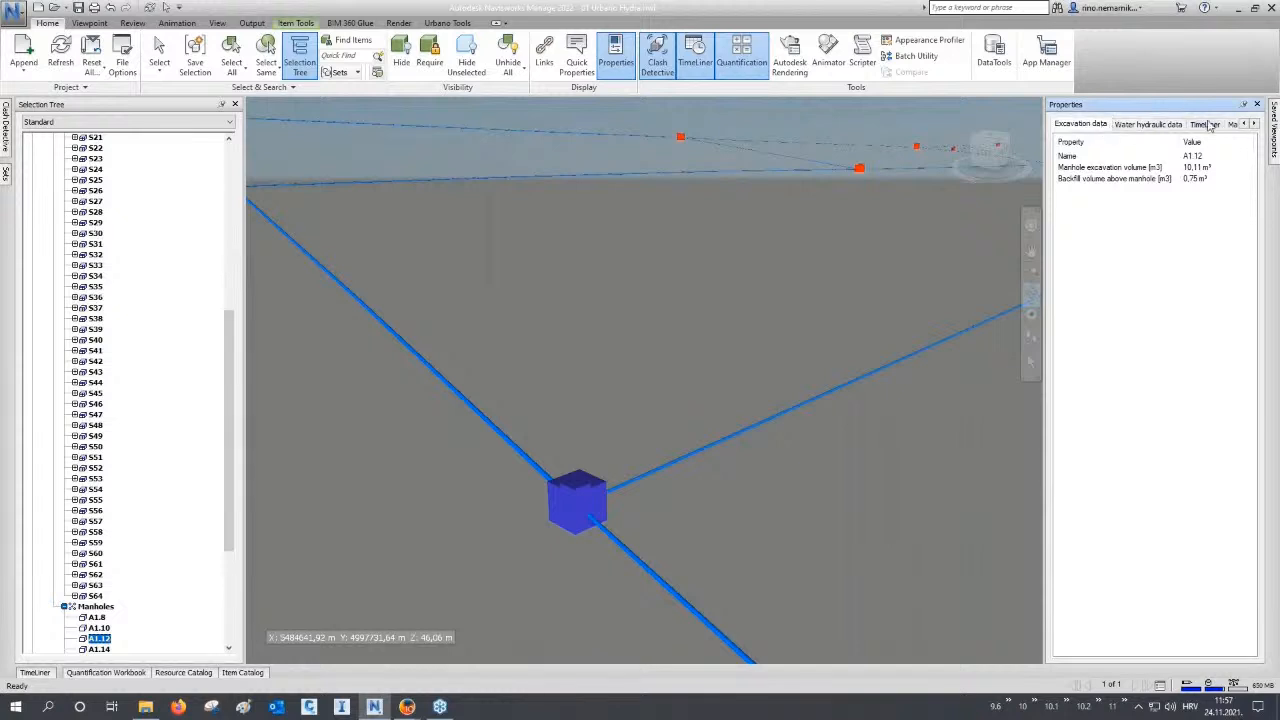
{"action": "left_click", "coordinate": [1245, 124]}
{"action": "left_click", "coordinate": [1245, 124]}
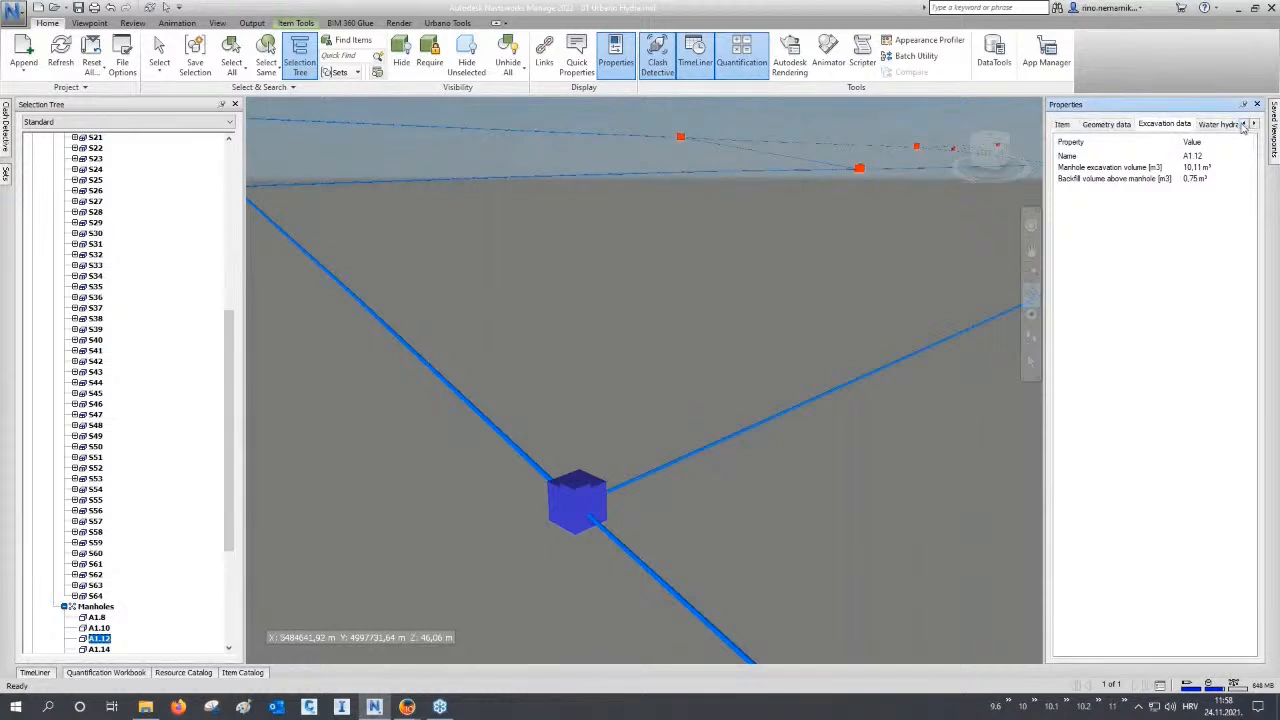
{"action": "left_click", "coordinate": [1120, 126]}
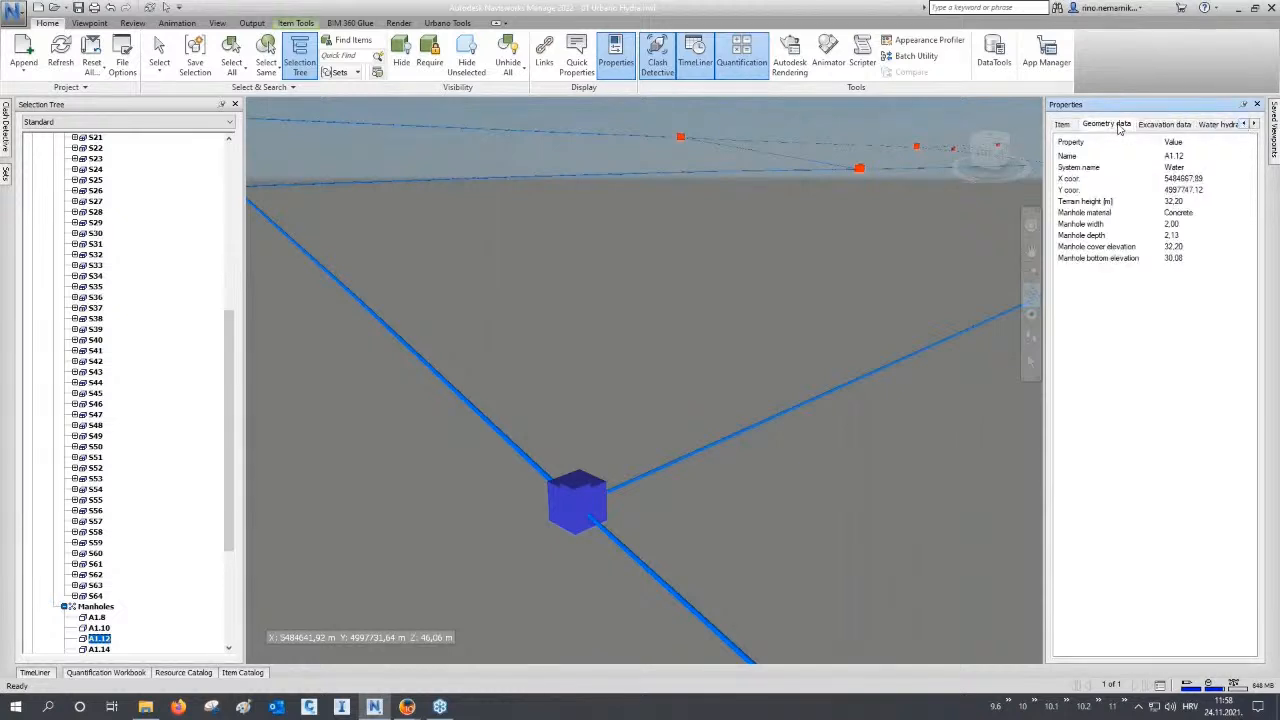
{"action": "left_click", "coordinate": [1257, 104]}
{"action": "left_click", "coordinate": [868, 318]}
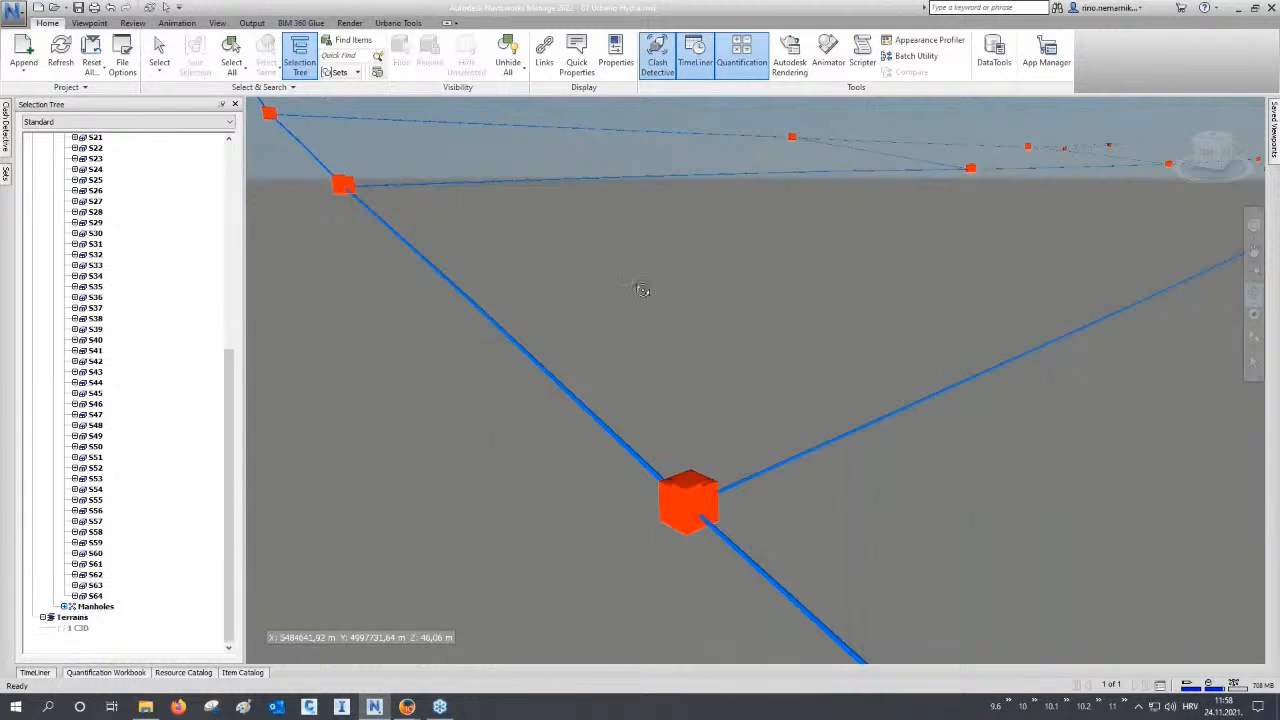
Unhide all objects so the terrain surface is displayed over the network again.
{"action": "left_click", "coordinate": [510, 58]}
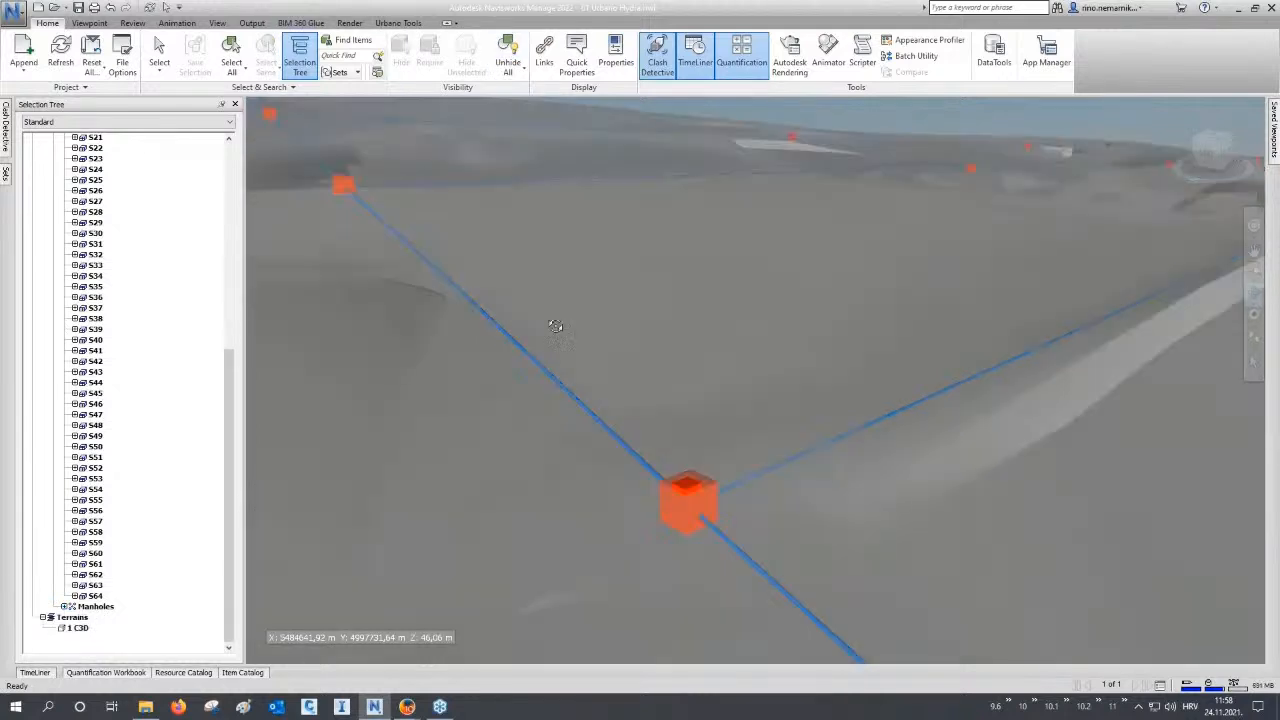
{"action": "scroll", "coordinate": [555, 326], "scroll_direction": "down", "scroll_amount": 10}
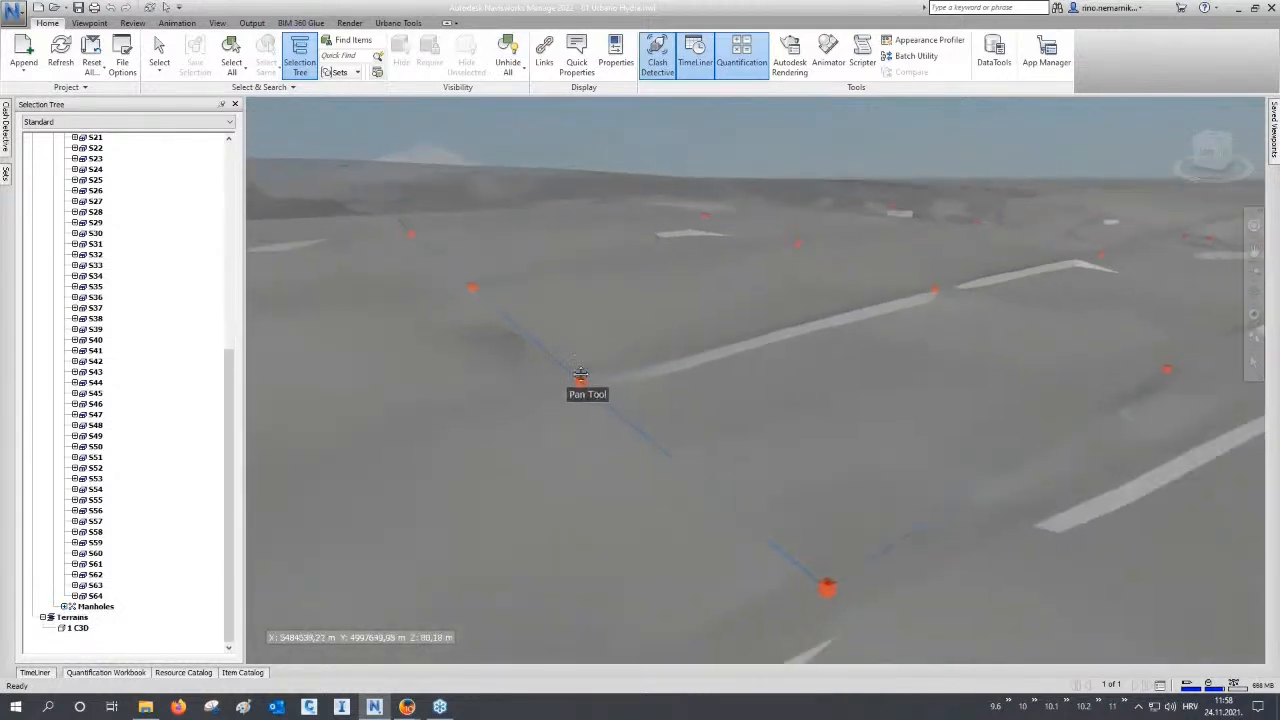
{"action": "middle_click_drag", "start_coordinate": [580, 373], "coordinate": [561, 418]}
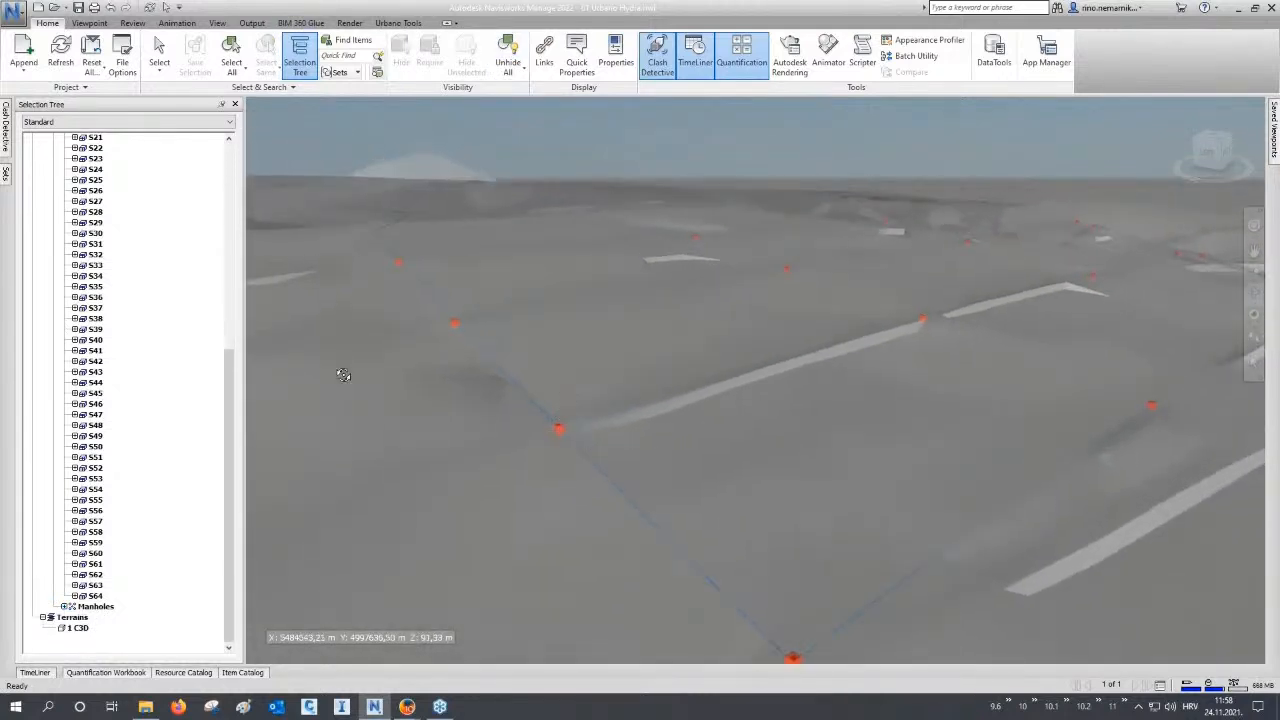
Dock the Sets window alongside the selection tree and open the Selection Inspector.
{"action": "left_click", "coordinate": [7, 175]}
{"action": "left_click", "coordinate": [222, 104]}
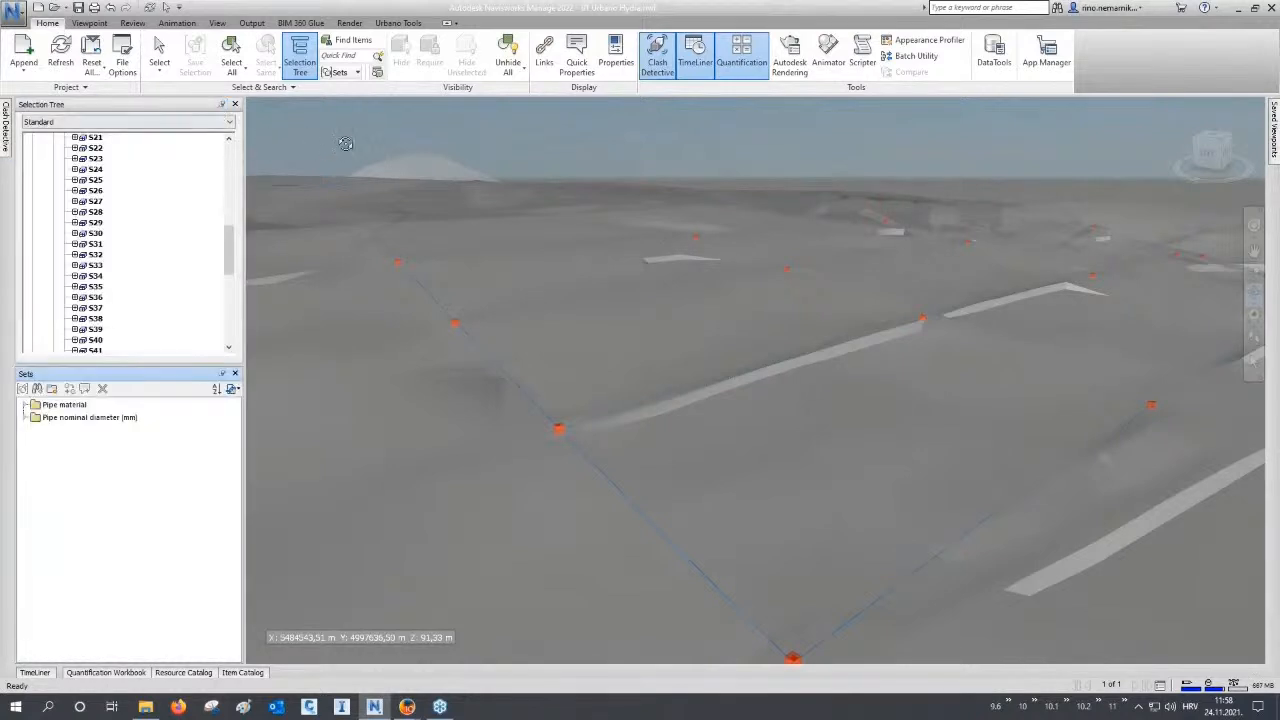
{"action": "left_click", "coordinate": [377, 72]}
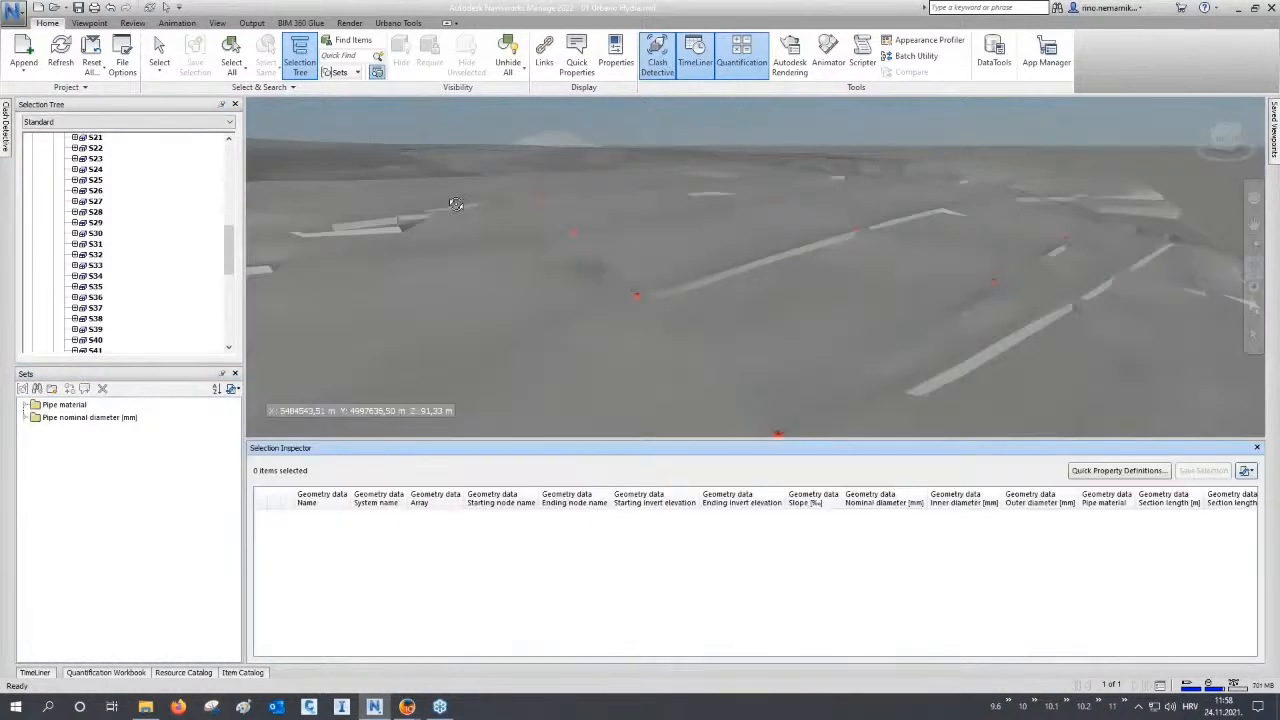
Inspect the pipes in the PEHD material set and in the nominal diameter sets 125, 140, 160, 180, 250 and 315 mm.
{"action": "left_click", "coordinate": [25, 405]}
{"action": "left_click", "coordinate": [62, 416]}
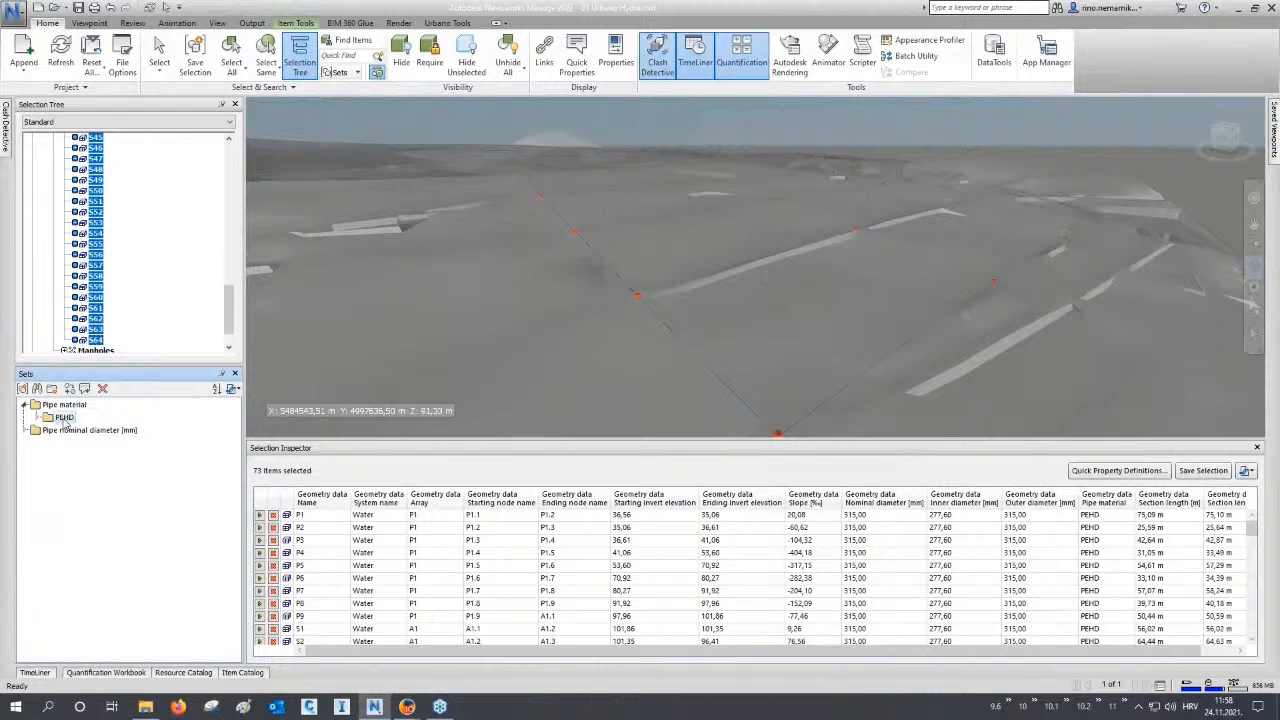
{"action": "left_click", "coordinate": [25, 430]}
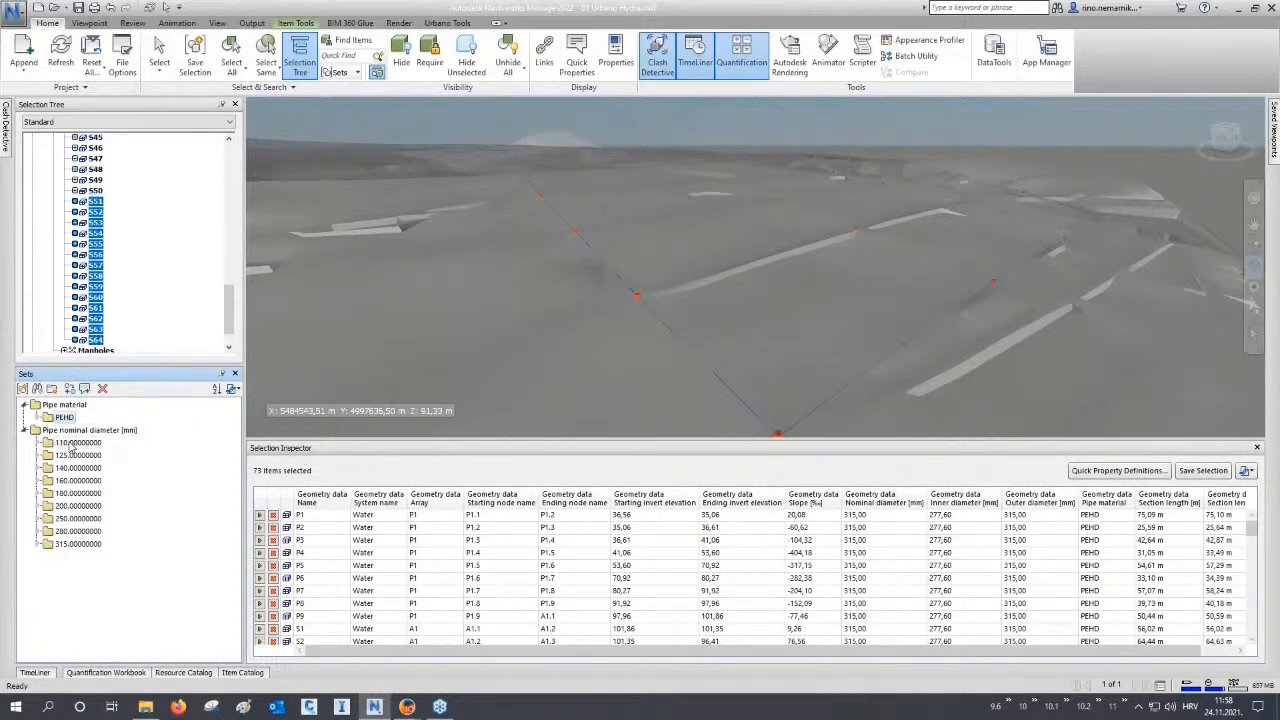
{"action": "left_click", "coordinate": [74, 455]}
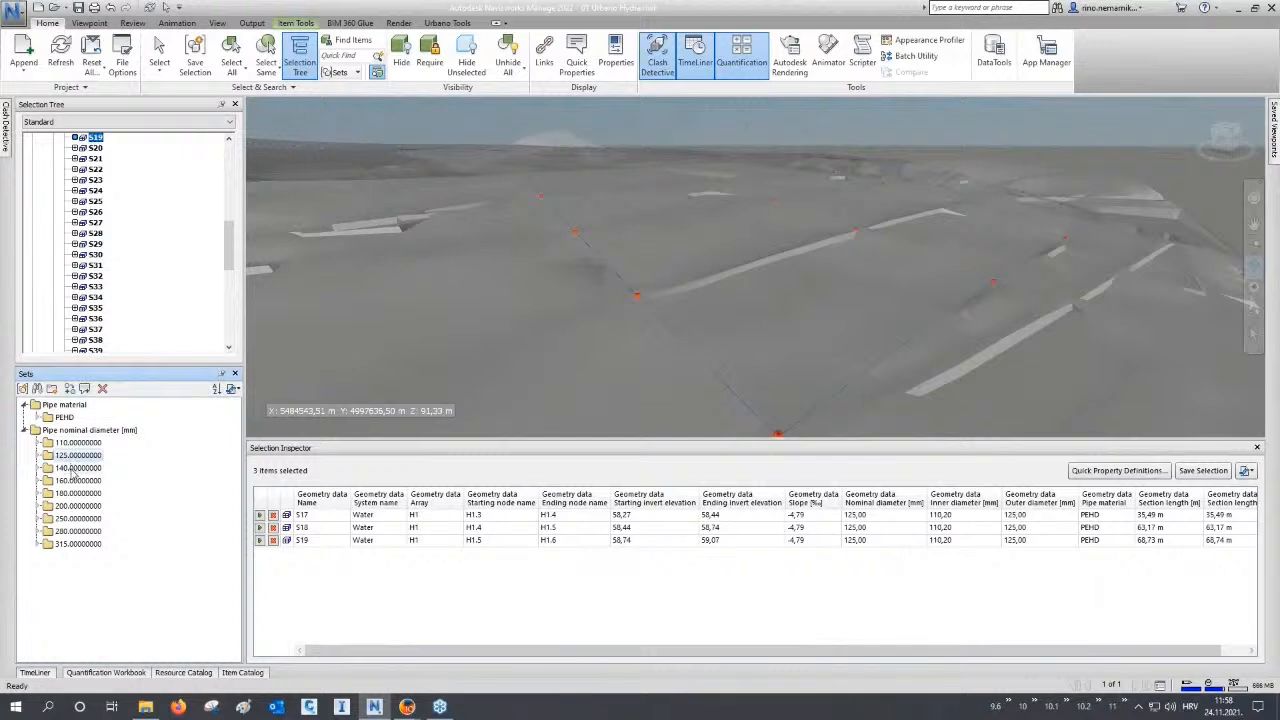
{"action": "left_click", "coordinate": [74, 468]}
{"action": "left_click", "coordinate": [73, 482]}
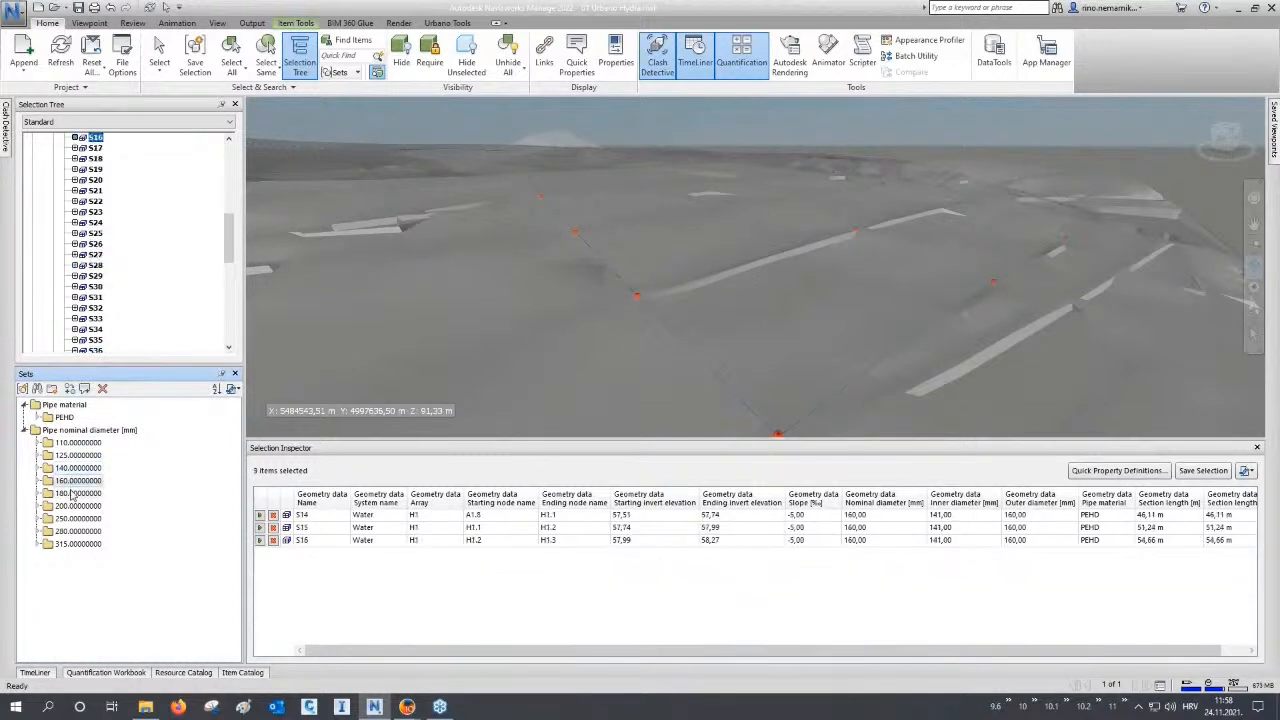
{"action": "left_click", "coordinate": [74, 494]}
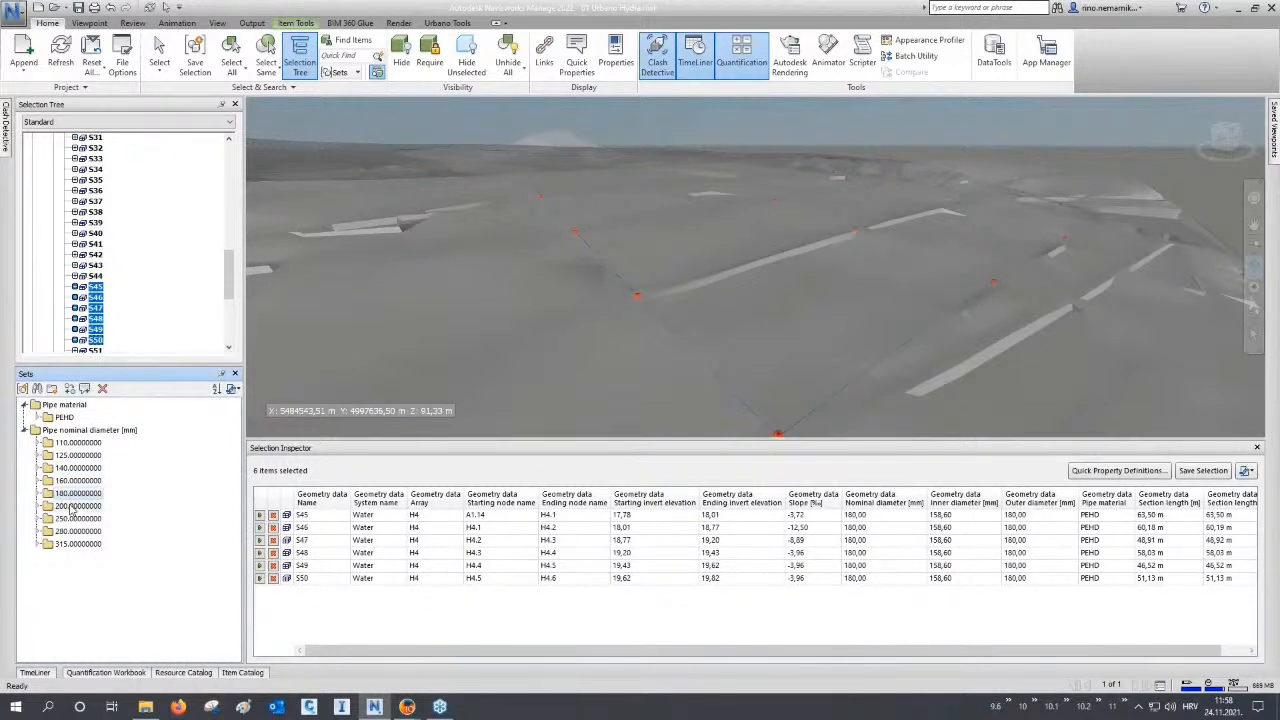
{"action": "left_click", "coordinate": [73, 517]}
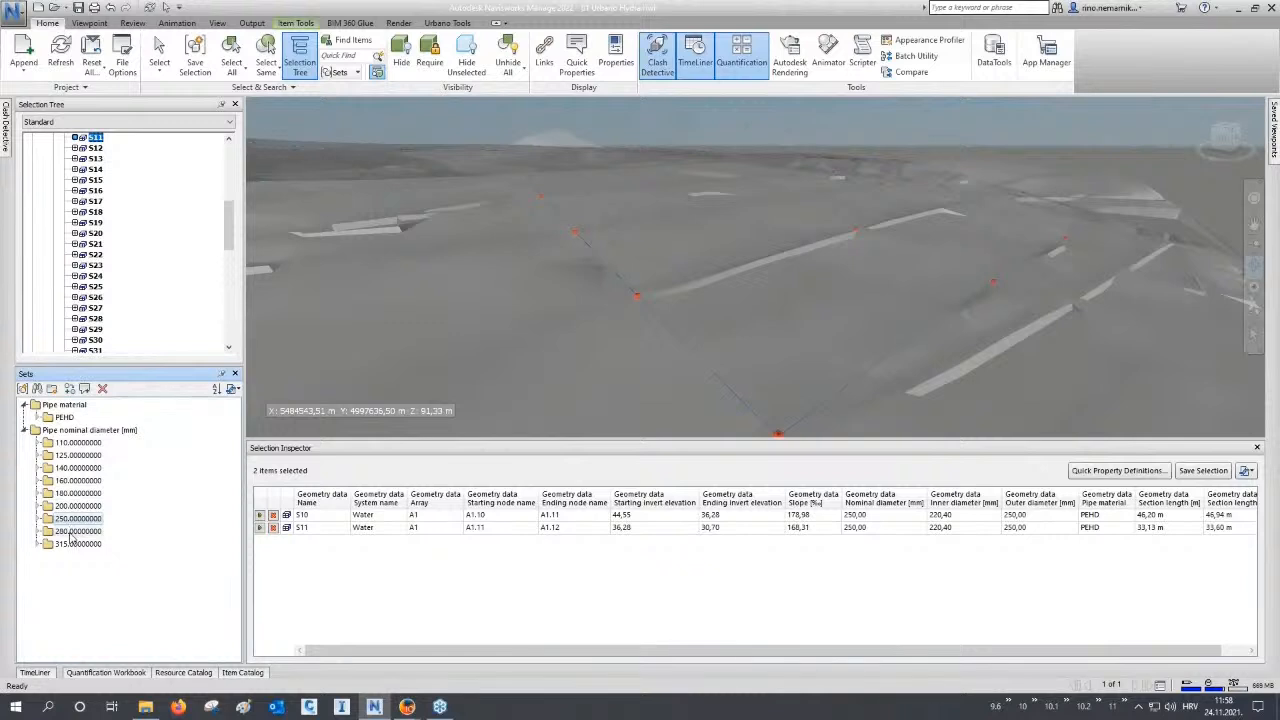
{"action": "left_click", "coordinate": [74, 543]}
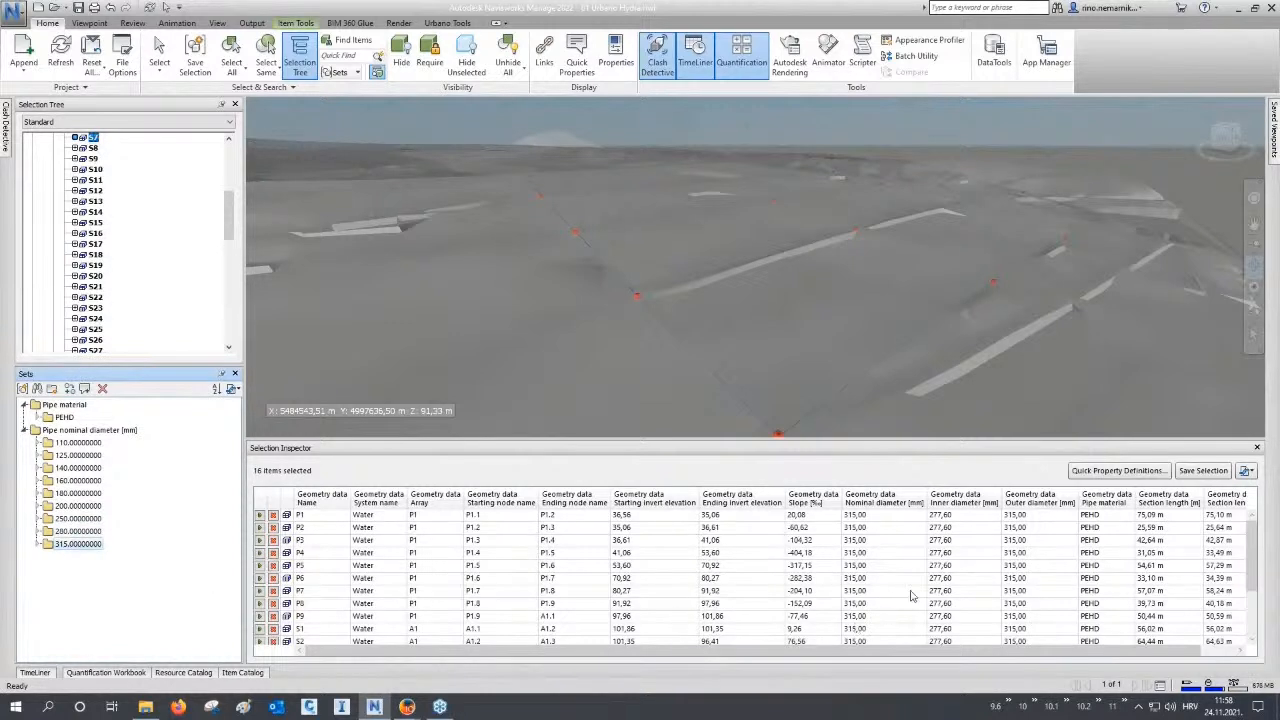
{"action": "scroll", "coordinate": [913, 583], "scroll_direction": "down", "scroll_amount": 2}
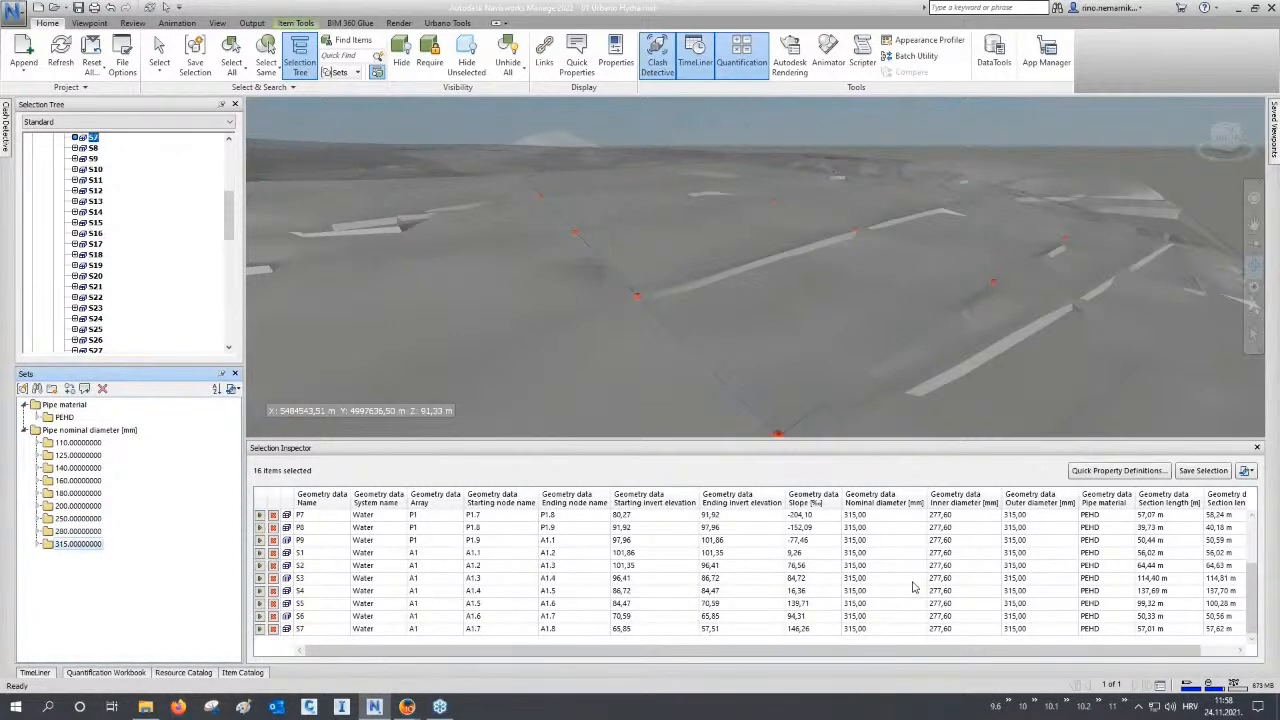
{"action": "scroll", "coordinate": [913, 587], "scroll_direction": "up", "scroll_amount": 2}
{"action": "middle_click_drag", "start_coordinate": [906, 323], "coordinate": [503, 341]}
{"action": "scroll", "coordinate": [757, 343], "scroll_direction": "up", "scroll_amount": 2}
{"action": "scroll", "coordinate": [505, 341], "scroll_direction": "down", "scroll_amount": 5}
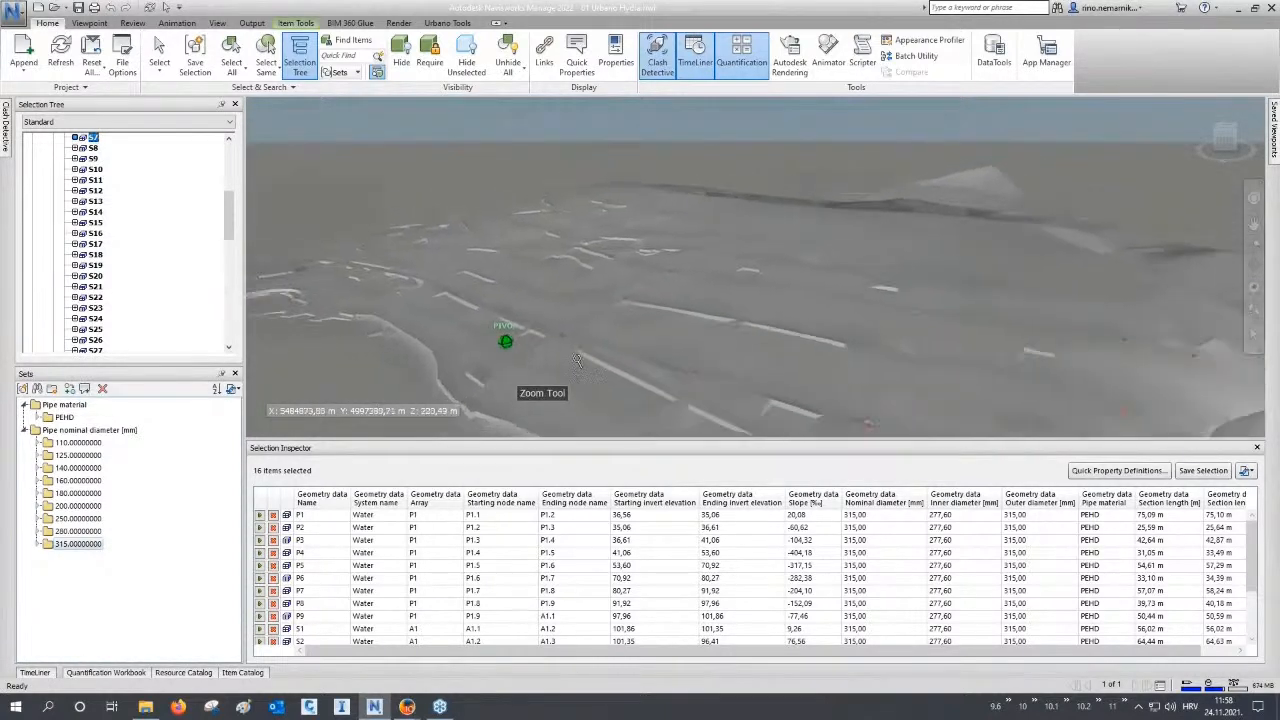
{"action": "middle_click_drag", "start_coordinate": [577, 360], "coordinate": [489, 276]}
{"action": "mouse_move", "coordinate": [617, 277]}
{"action": "middle_mouse_down", "text": "shift"}
{"action": "mouse_move", "coordinate": [594, 289]}
{"action": "mouse_move", "coordinate": [626, 302]}
{"action": "mouse_move", "coordinate": [617, 281]}
{"action": "middle_mouse_up", "text": "shift"}
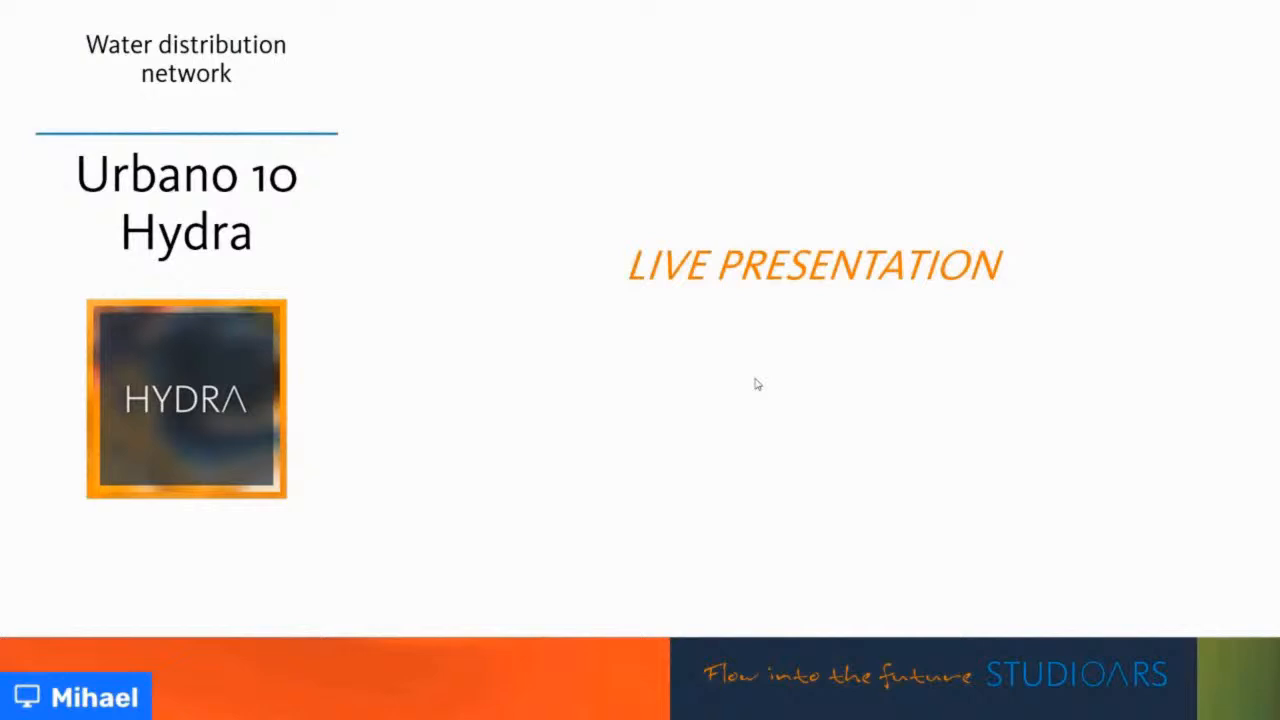
{"action": "left_click", "coordinate": [757, 384]}
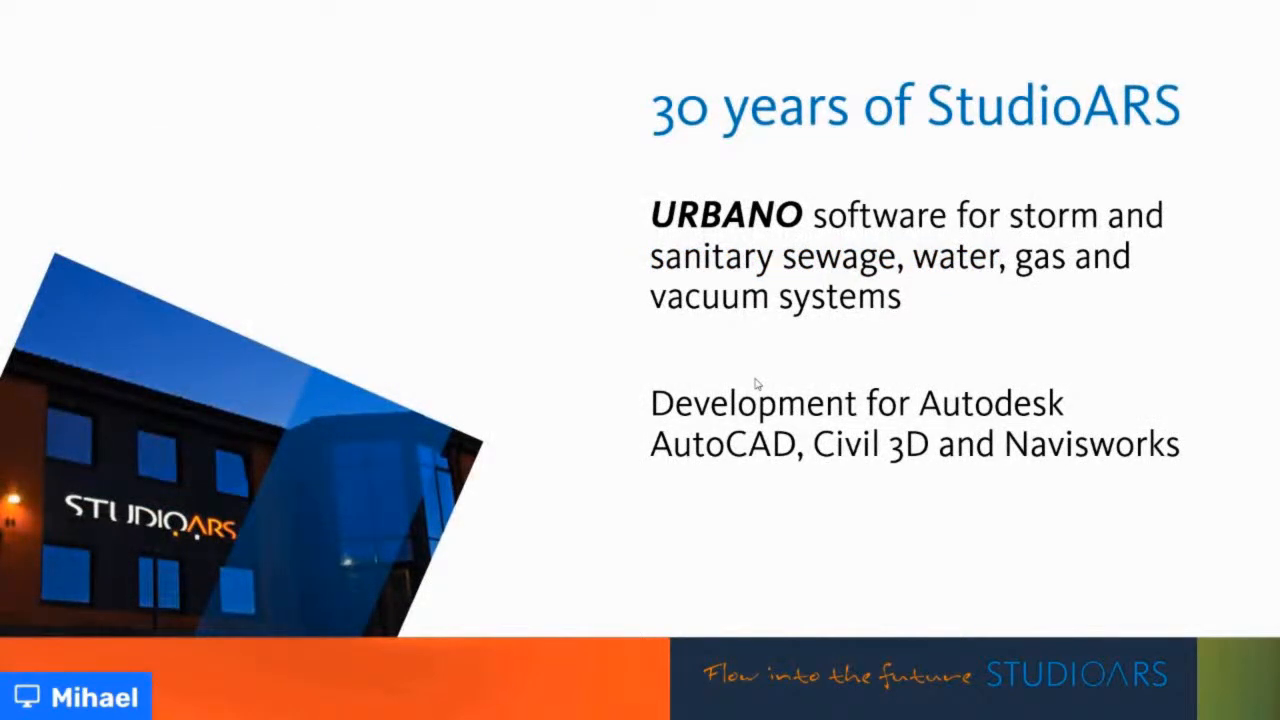